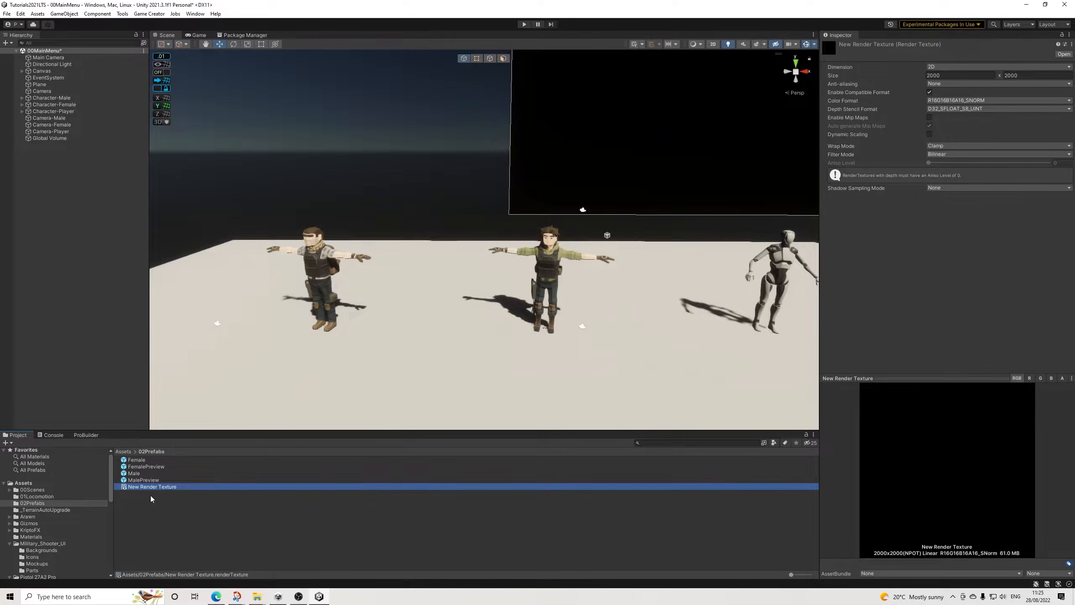
{"action": "key", "text": "ctrl+d"}
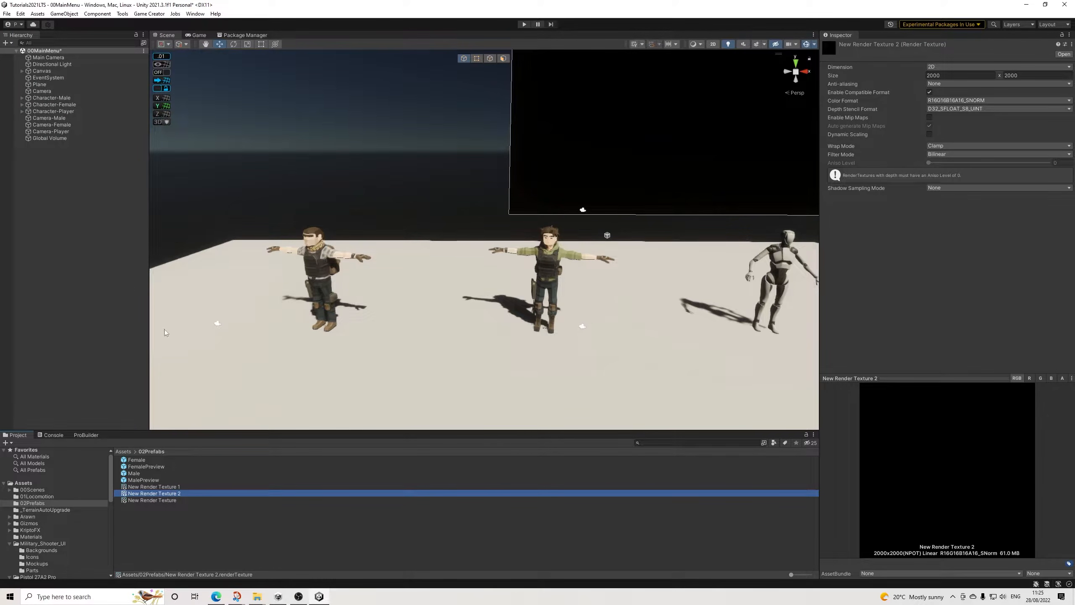
Step: Duplicate the render texture twice and assign New Render Texture as Camera-Male's target texture
{"action": "left_click", "coordinate": [51, 131]}
{"action": "left_click", "coordinate": [53, 118]}
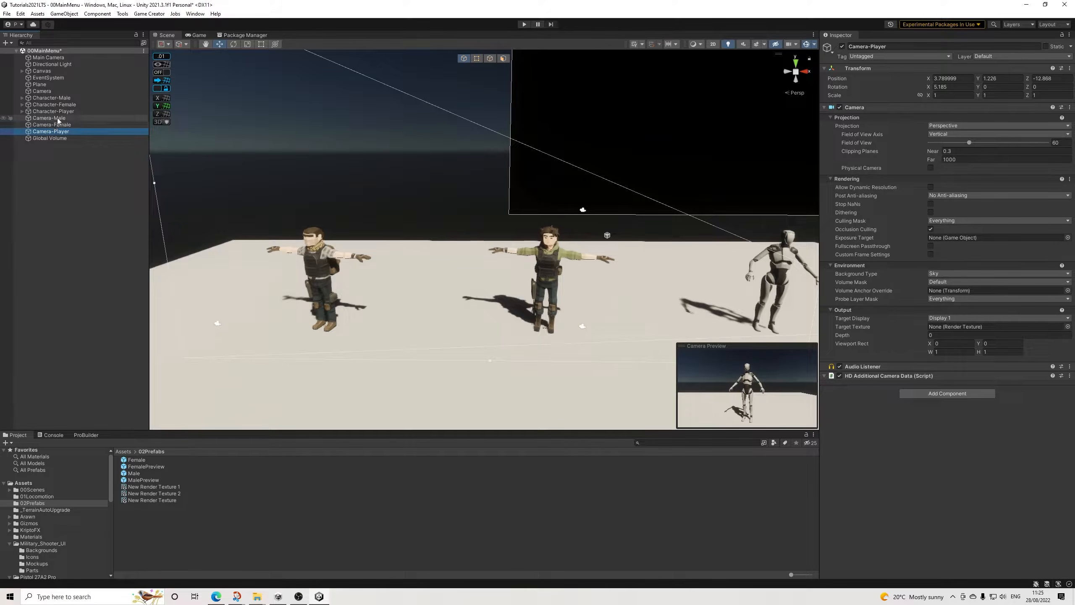
{"action": "left_click_drag", "start_coordinate": [171, 487], "coordinate": [948, 328]}
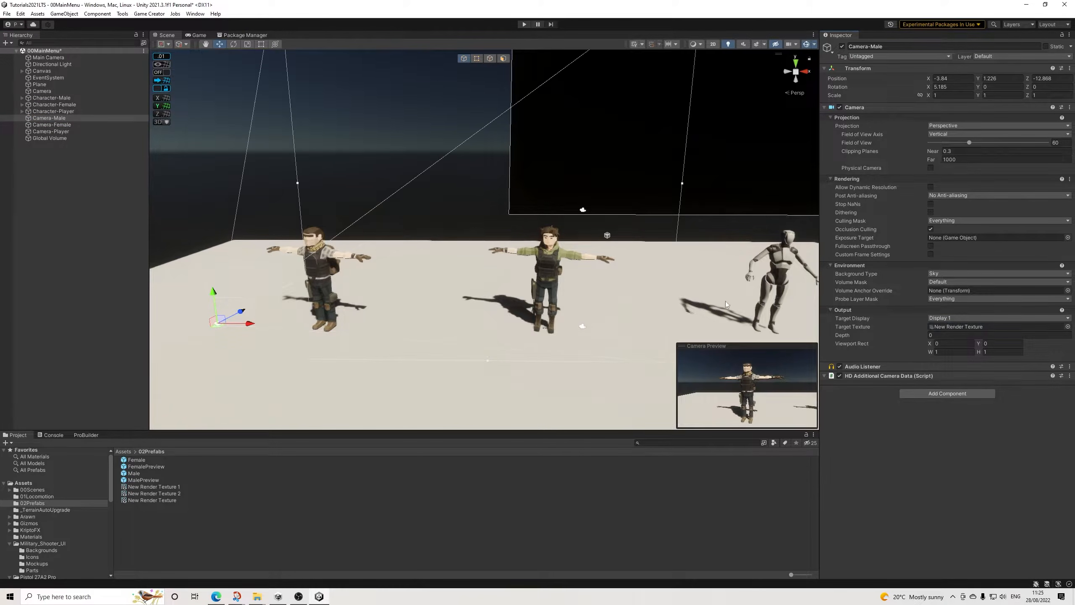
Step: Assign New Render Texture 2 as Camera-Female's target texture and New Render Texture 1 as Camera-Player's
{"action": "left_click", "coordinate": [59, 125]}
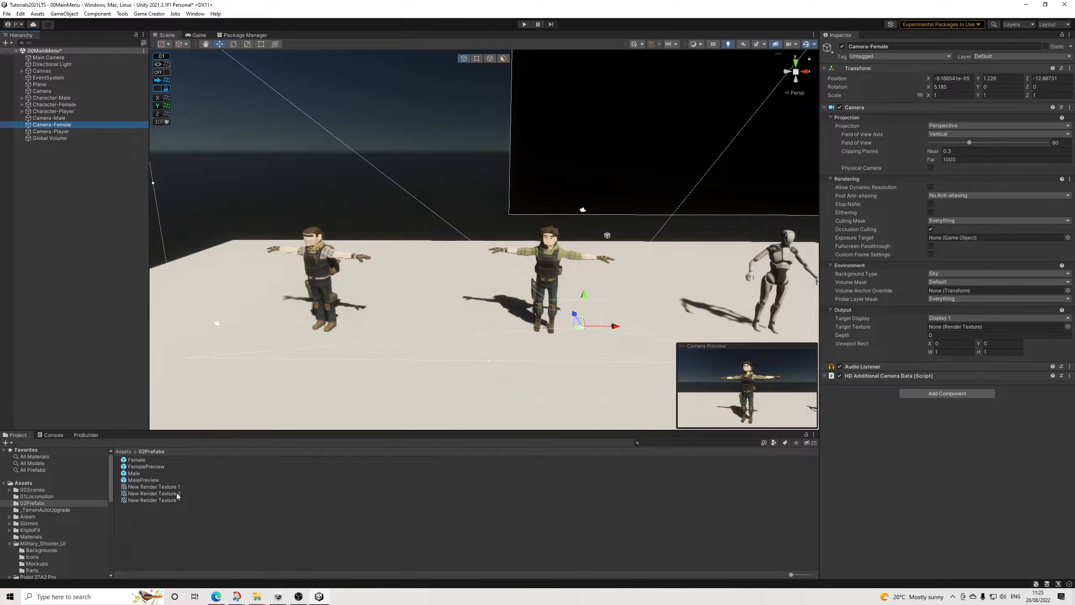
{"action": "left_click_drag", "start_coordinate": [178, 496], "coordinate": [957, 326]}
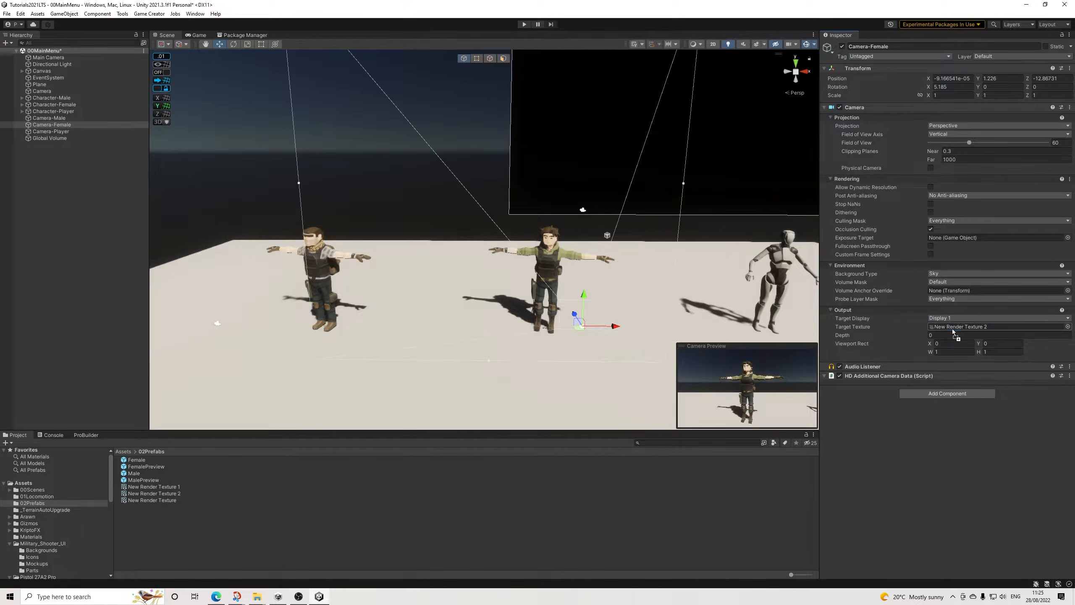
{"action": "left_click", "coordinate": [63, 120]}
{"action": "left_click", "coordinate": [63, 125]}
{"action": "left_click", "coordinate": [63, 133]}
{"action": "left_click_drag", "start_coordinate": [174, 489], "coordinate": [990, 327]}
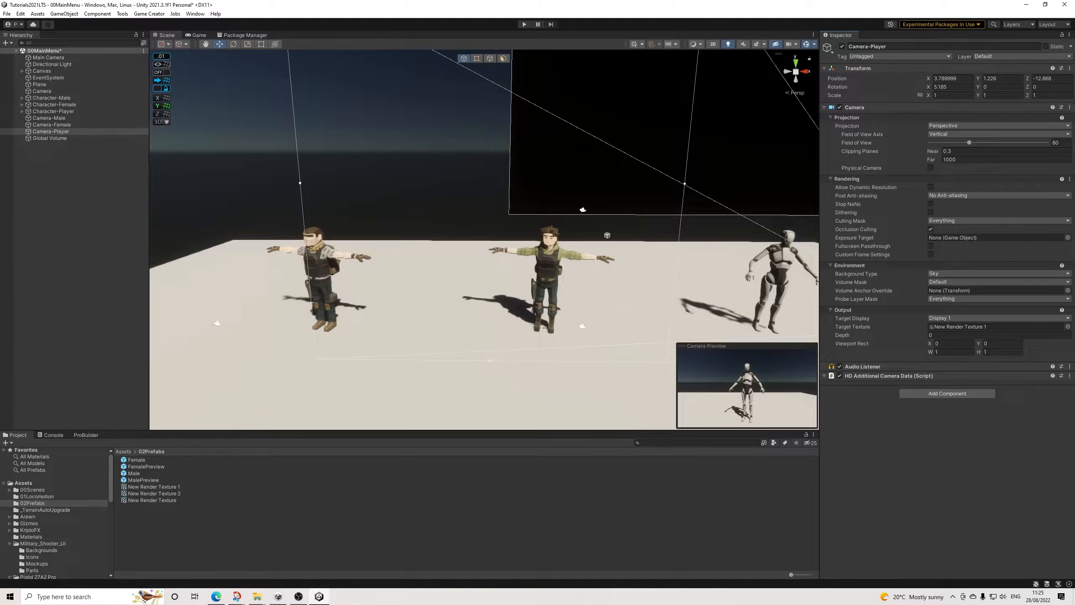
Step: Set post anti-aliasing to Fast Approximate Anti-aliasing (FXAA) for Camera-Male, Camera-Female and Camera-Player together
{"action": "left_click", "coordinate": [49, 118], "text": "shift"}
{"action": "left_click", "coordinate": [947, 194]}
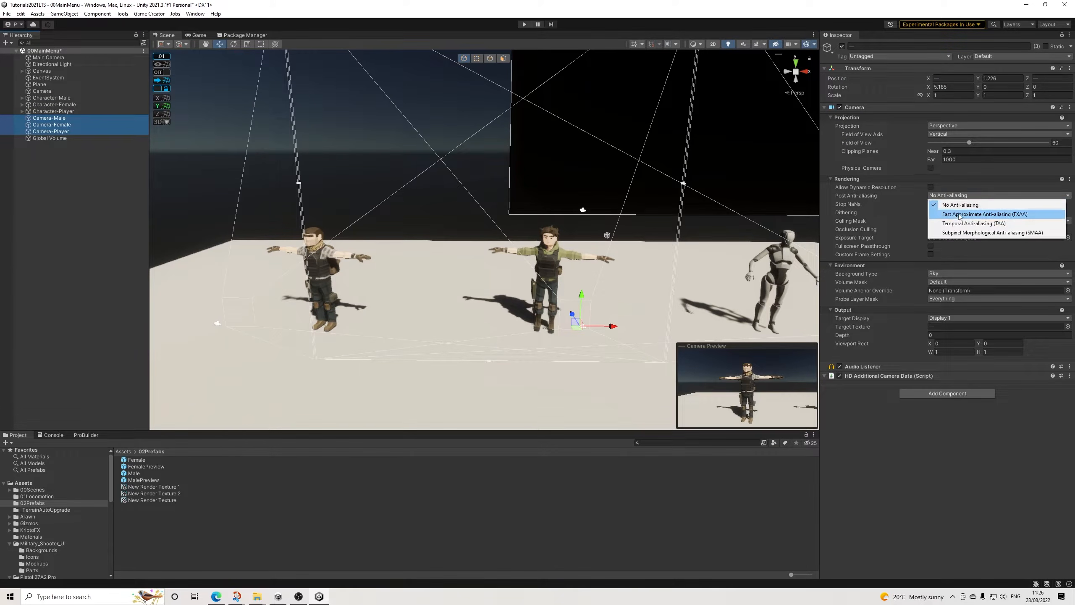
{"action": "left_click", "coordinate": [954, 213]}
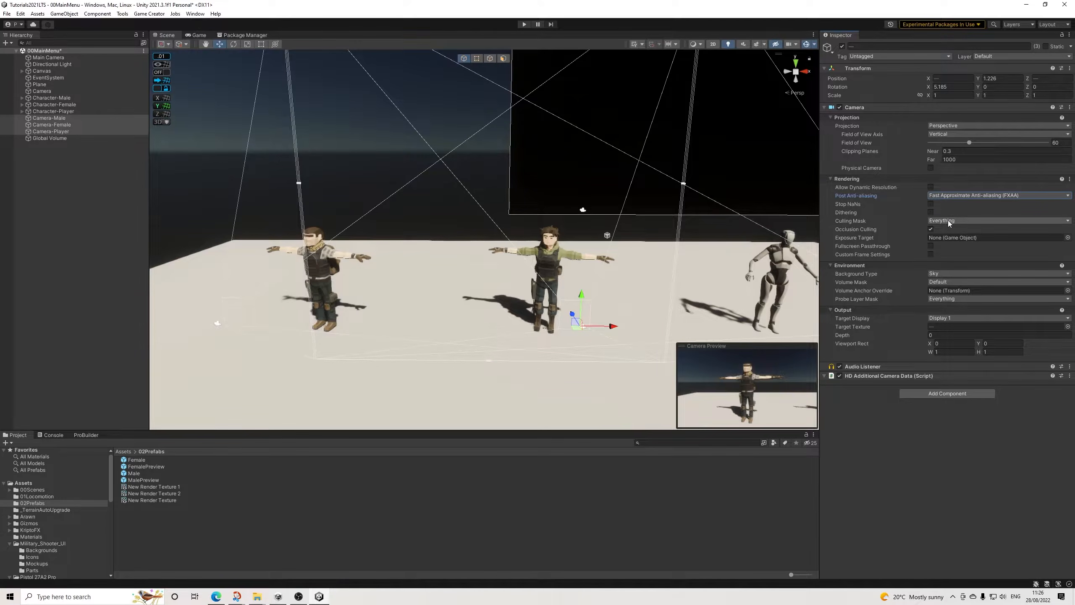
Step: Set the three character cameras' background type to Color and lower the background color's HDR intensity to -10
{"action": "left_click", "coordinate": [934, 275]}
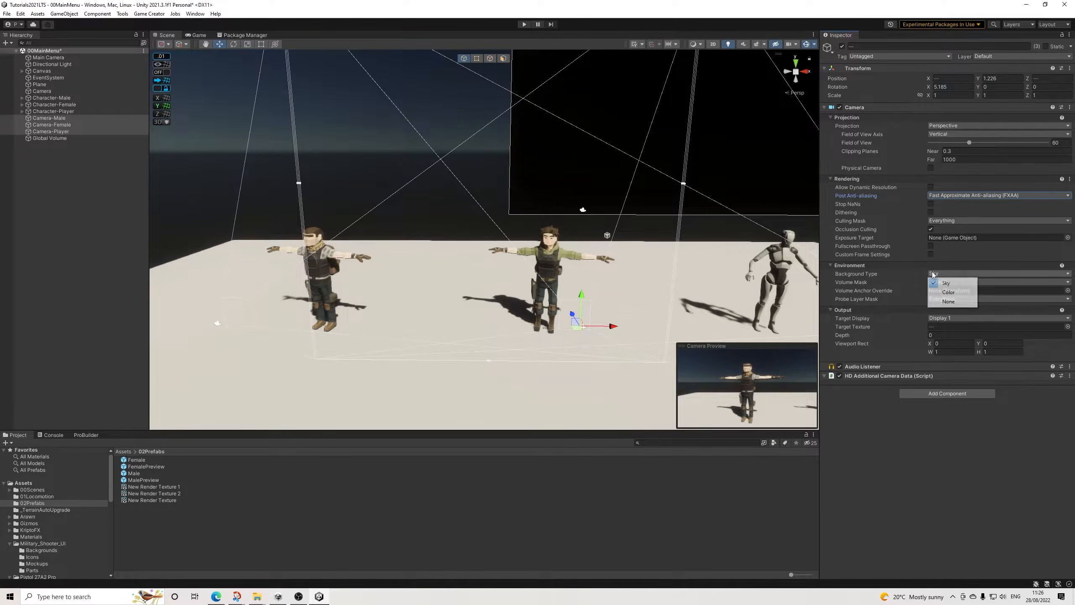
{"action": "left_click", "coordinate": [949, 293]}
{"action": "left_click", "coordinate": [953, 282]}
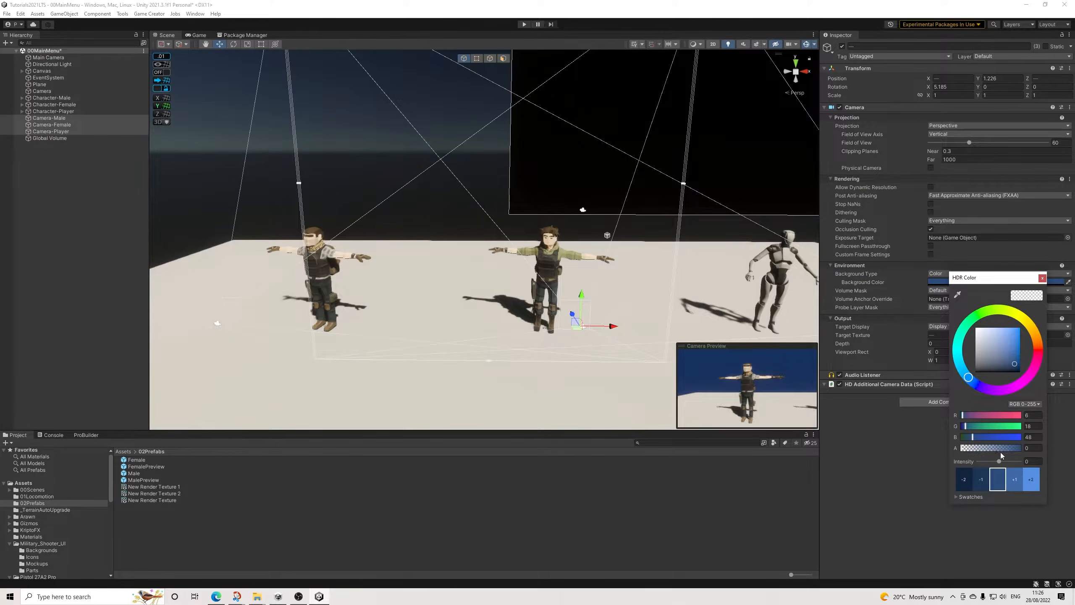
{"action": "left_click_drag", "start_coordinate": [1001, 465], "coordinate": [936, 465]}
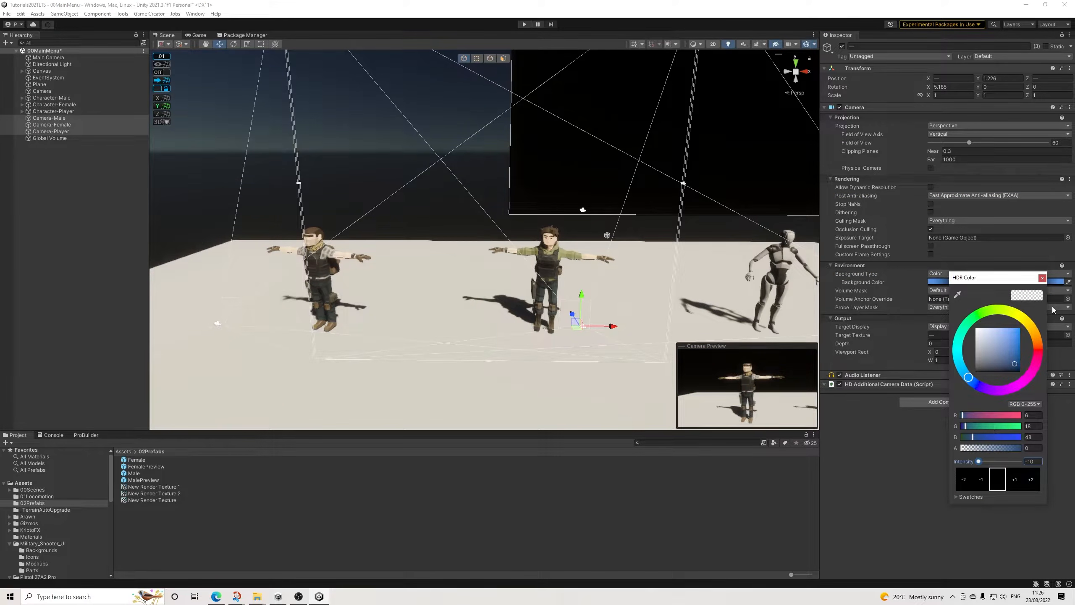
{"action": "left_click", "coordinate": [1043, 278]}
{"action": "left_click", "coordinate": [967, 282]}
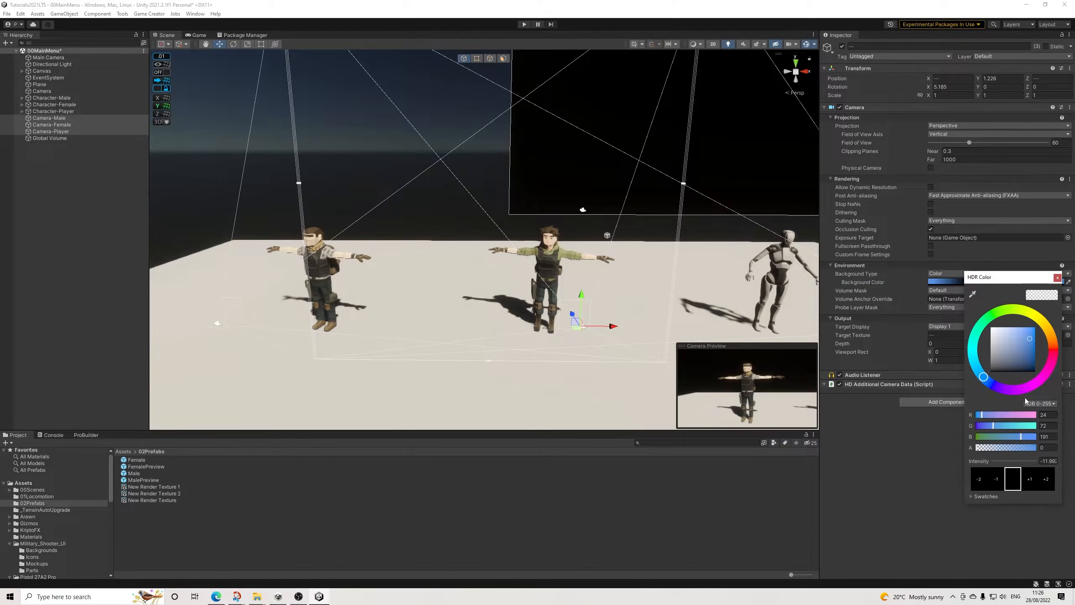
{"action": "left_click", "coordinate": [1058, 278]}
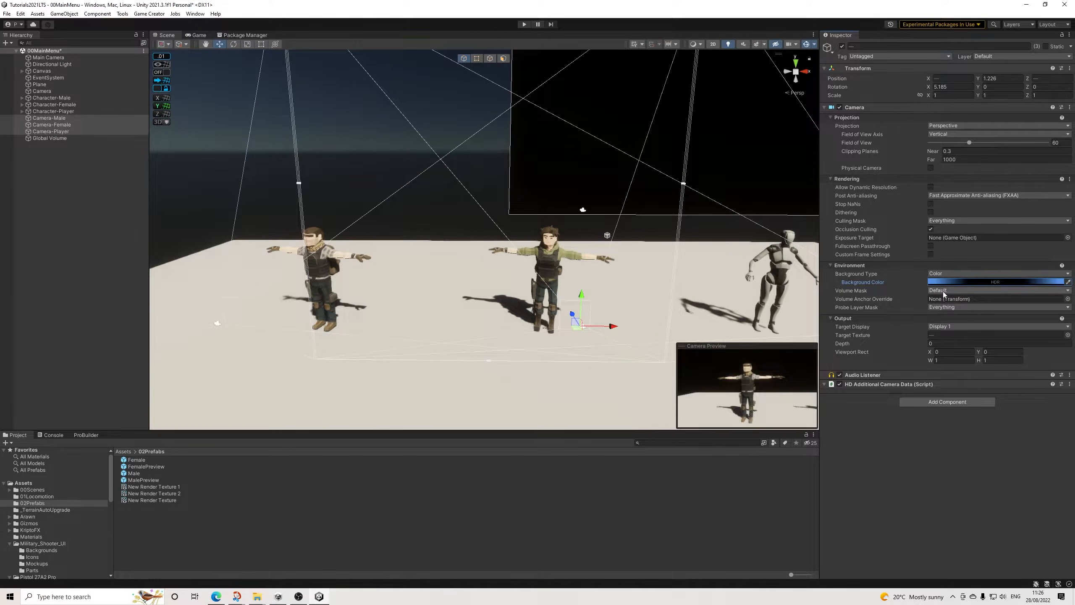
Step: Restrict the culling mask of the three character cameras to the Default layer only
{"action": "left_click", "coordinate": [947, 222]}
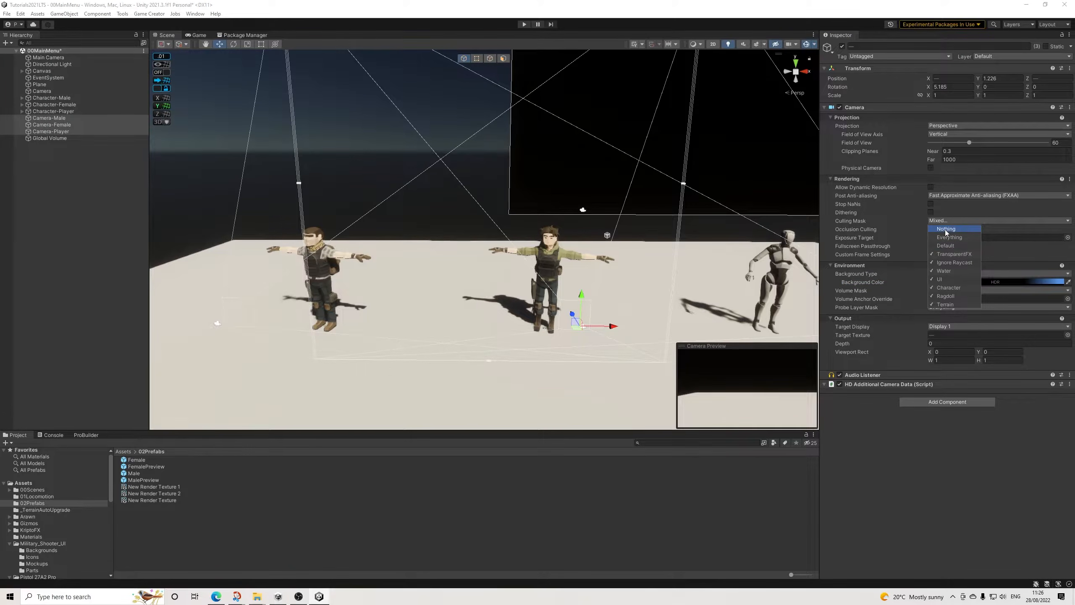
{"action": "left_click", "coordinate": [944, 228]}
{"action": "left_click", "coordinate": [946, 221]}
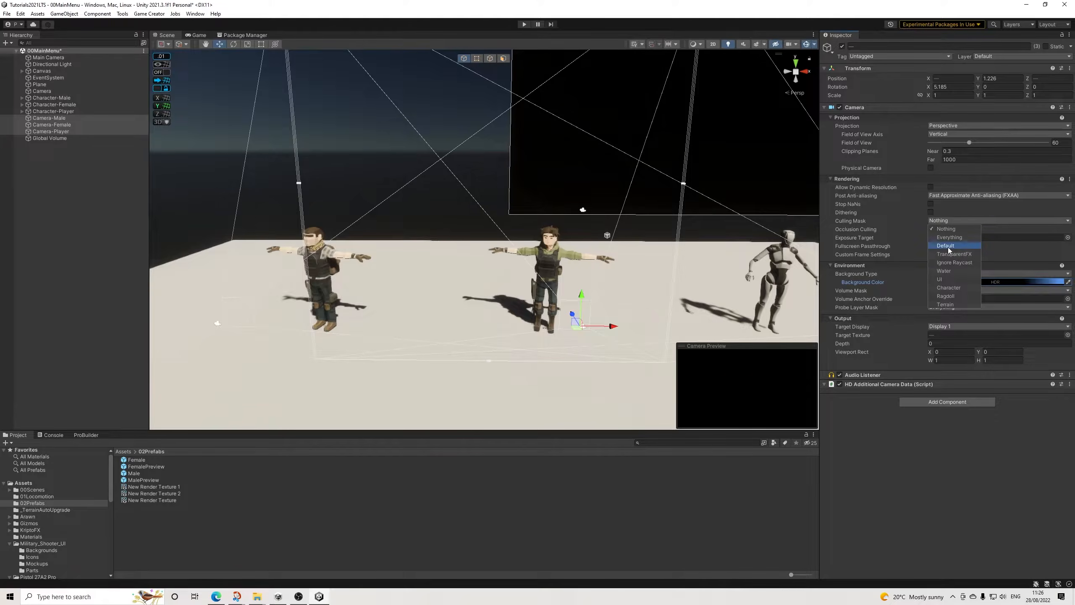
{"action": "left_click", "coordinate": [947, 245]}
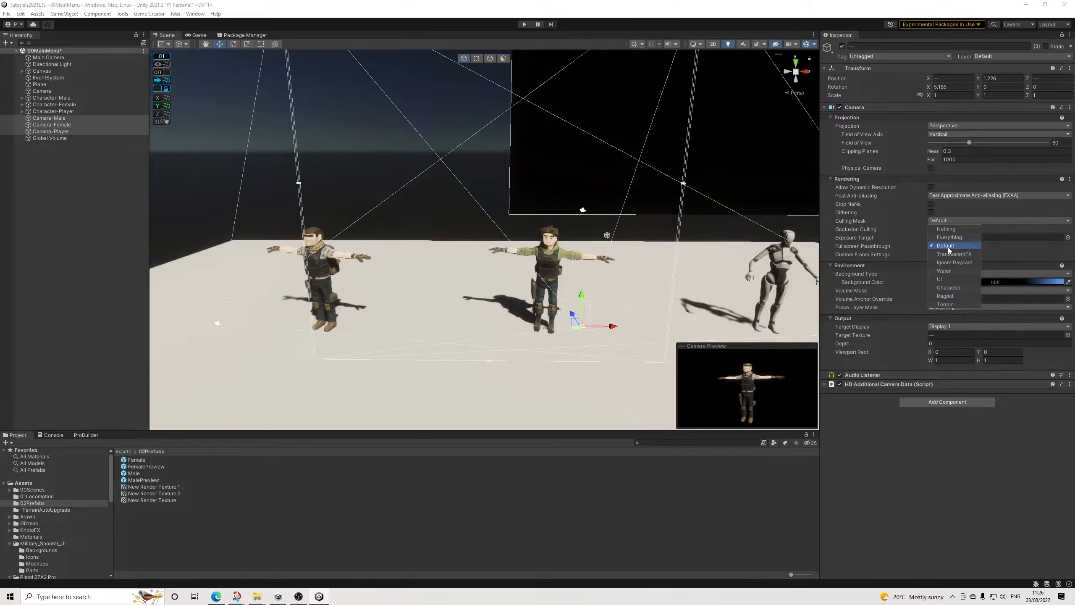
{"action": "left_click", "coordinate": [905, 474]}
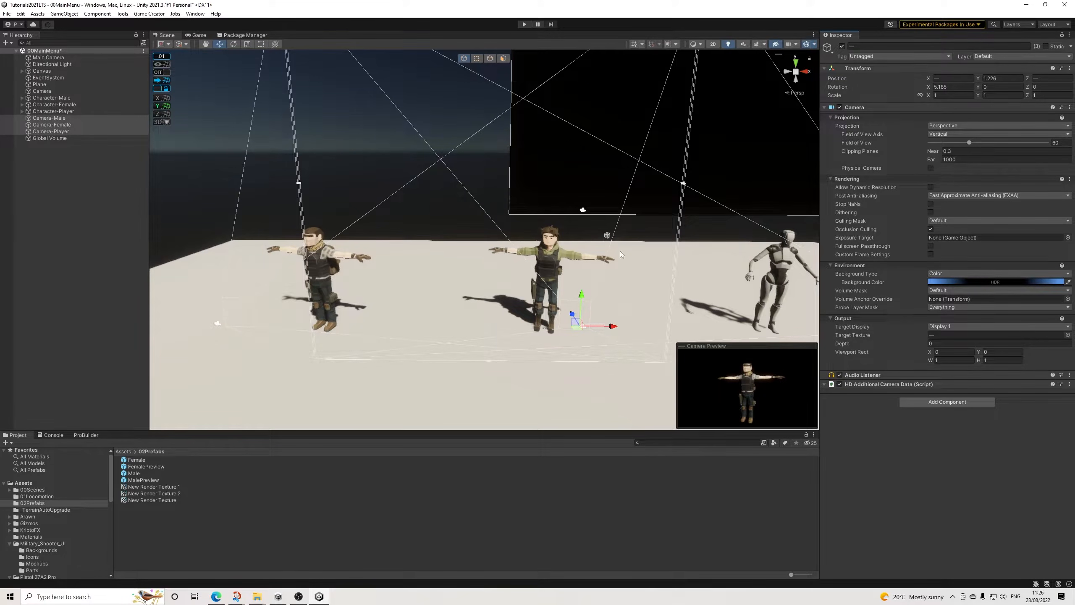
Step: Open the HDRP quality settings in Project Settings and check the color buffer format of HDRP Balanced
{"action": "left_click", "coordinate": [149, 14]}
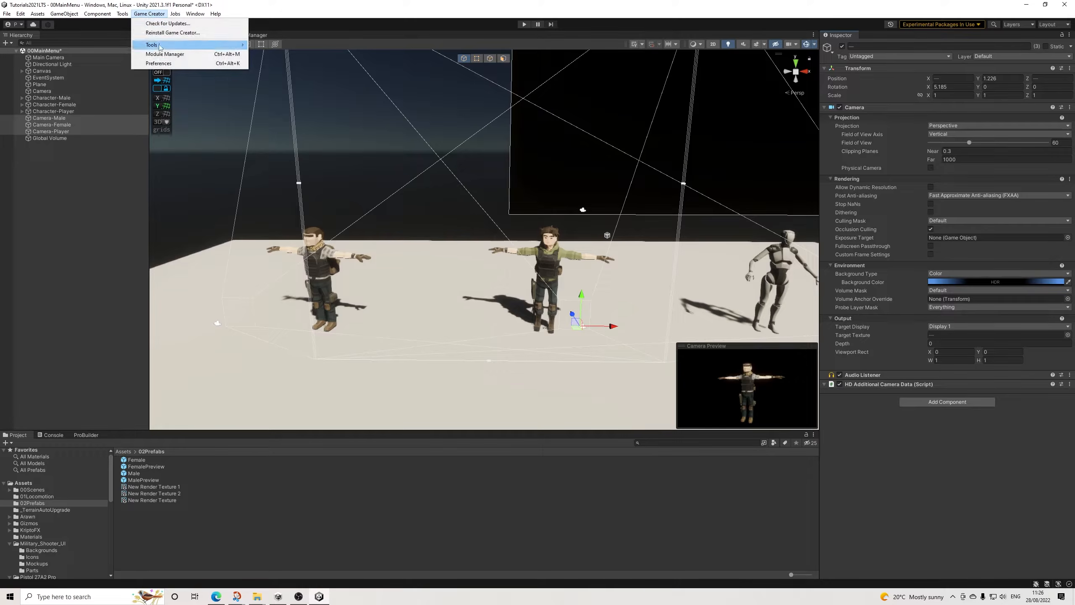
{"action": "left_click", "coordinate": [7, 13]}
{"action": "mouse_move", "coordinate": [21, 13]}
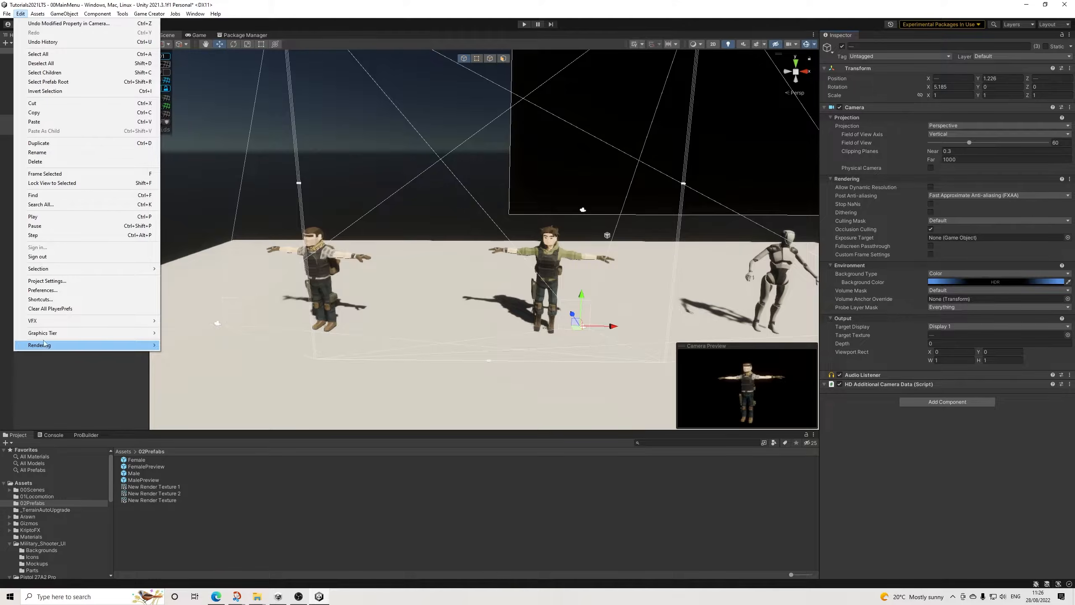
{"action": "left_click", "coordinate": [47, 281]}
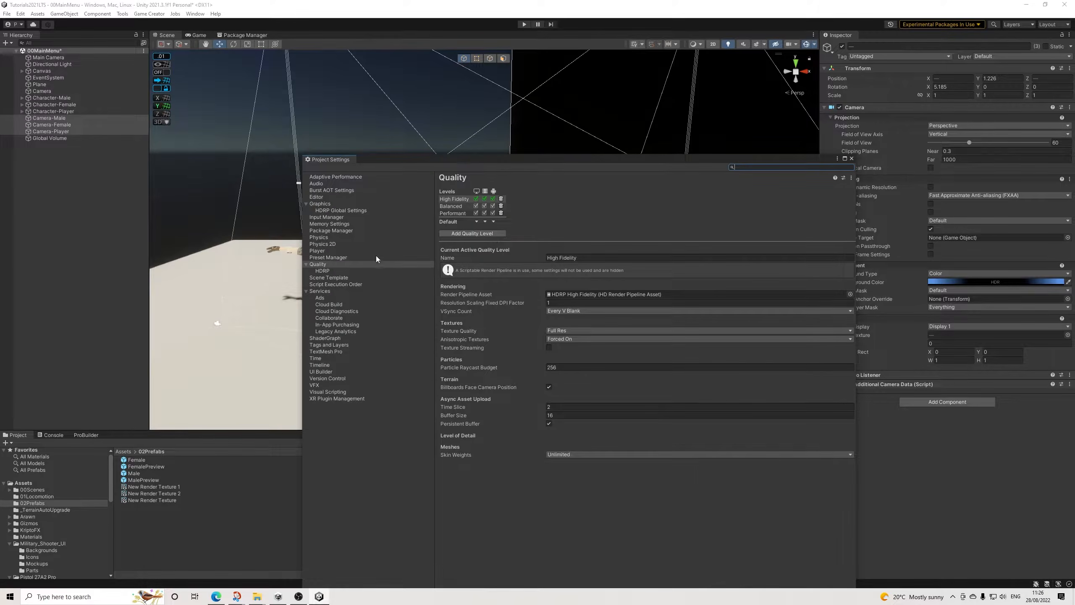
{"action": "left_click", "coordinate": [324, 271]}
{"action": "left_click", "coordinate": [472, 202]}
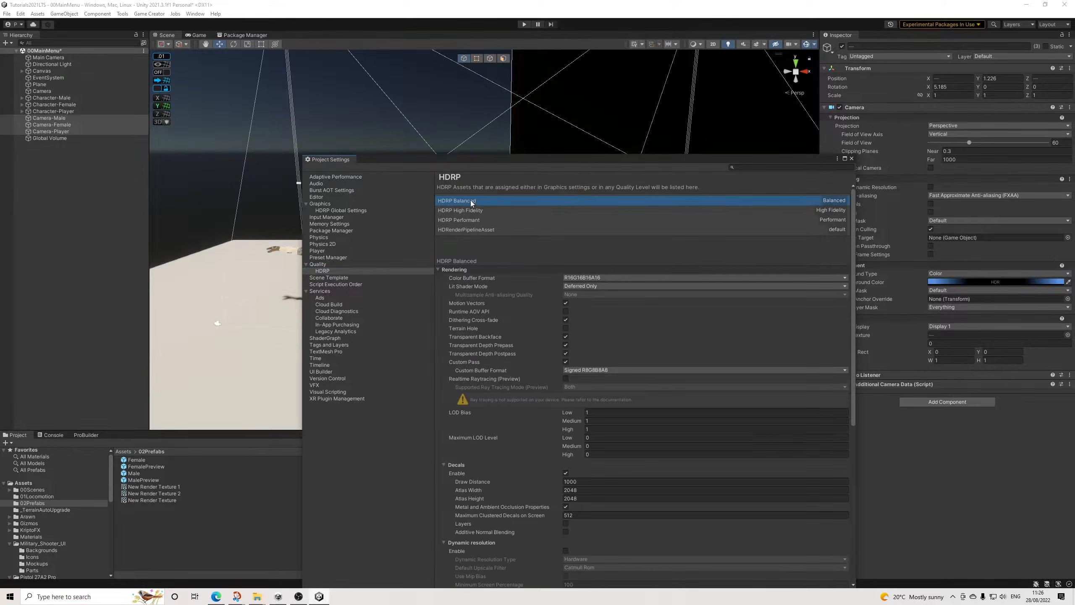
{"action": "left_click", "coordinate": [579, 279]}
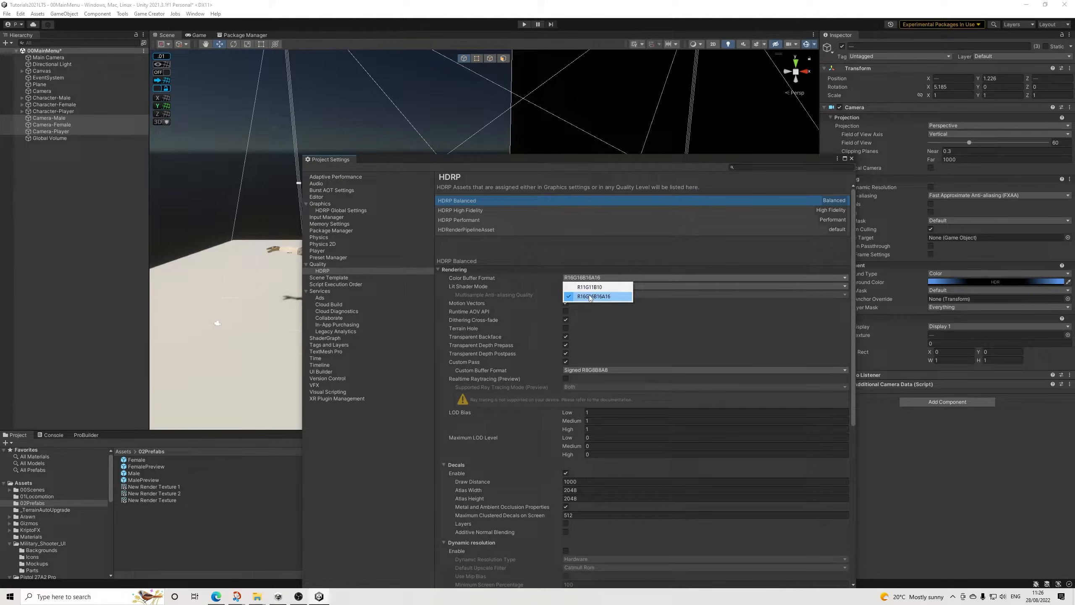
Step: Check the color buffer format of the HDRP High Fidelity, Performant, Balanced and HDRenderPipelineAsset assets, and close Project Settings
{"action": "left_click", "coordinate": [467, 211]}
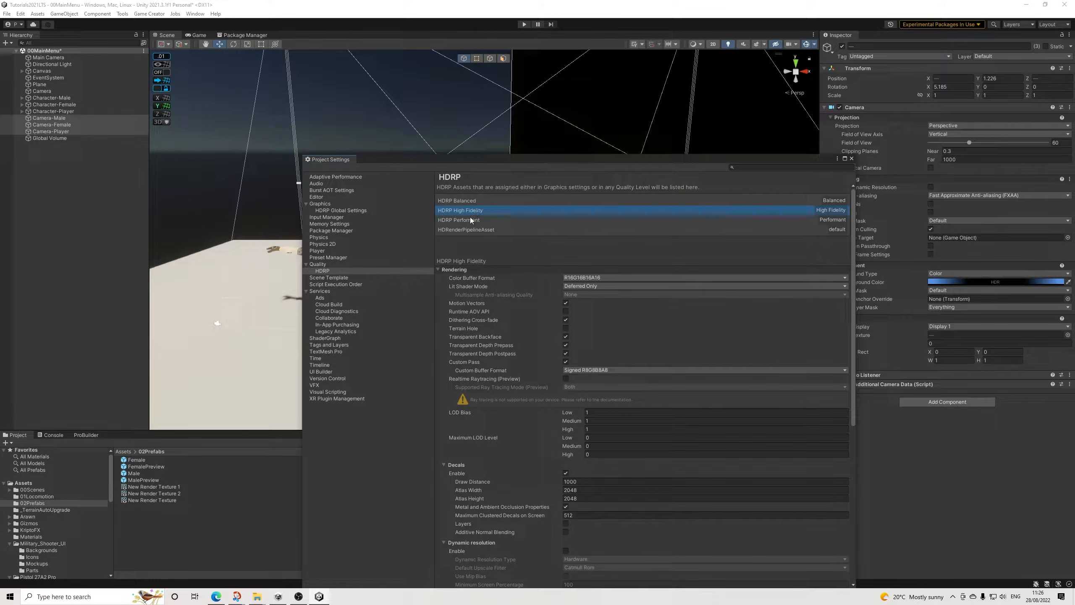
{"action": "left_click", "coordinate": [471, 219]}
{"action": "left_click", "coordinate": [467, 229]}
{"action": "left_click", "coordinate": [467, 217]}
{"action": "left_click", "coordinate": [469, 211]}
{"action": "left_click", "coordinate": [472, 201]}
{"action": "left_click", "coordinate": [467, 210]}
{"action": "left_click", "coordinate": [462, 220]}
{"action": "left_click", "coordinate": [464, 230]}
{"action": "left_click", "coordinate": [466, 220]}
{"action": "left_click", "coordinate": [471, 212]}
{"action": "left_click", "coordinate": [472, 201]}
{"action": "left_click", "coordinate": [469, 211]}
{"action": "left_click", "coordinate": [466, 220]}
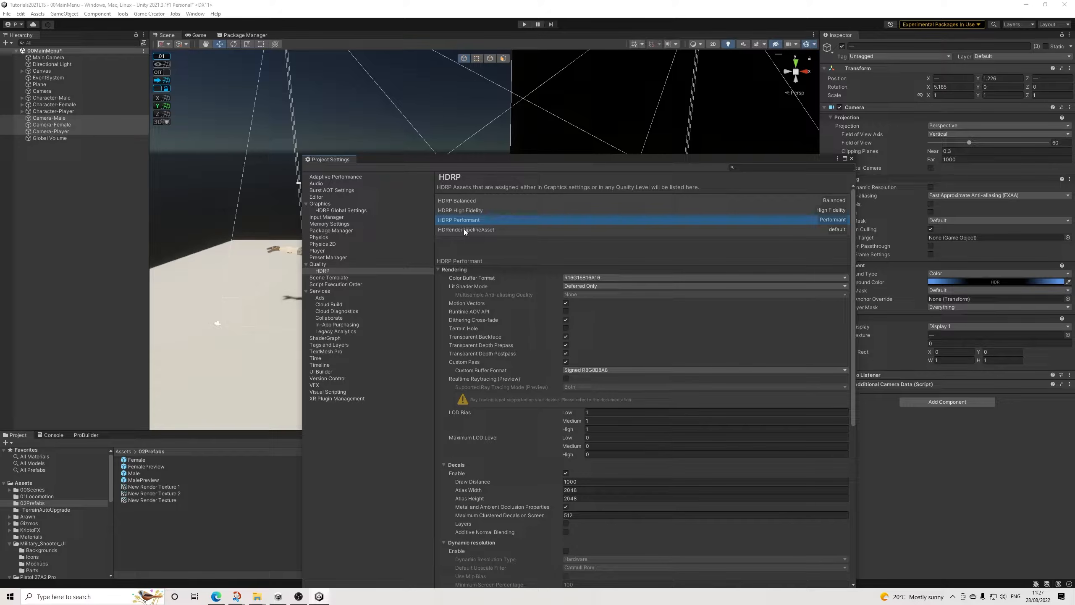
{"action": "left_click", "coordinate": [463, 229]}
{"action": "left_click", "coordinate": [466, 218]}
{"action": "left_click", "coordinate": [470, 209]}
{"action": "left_click", "coordinate": [470, 200]}
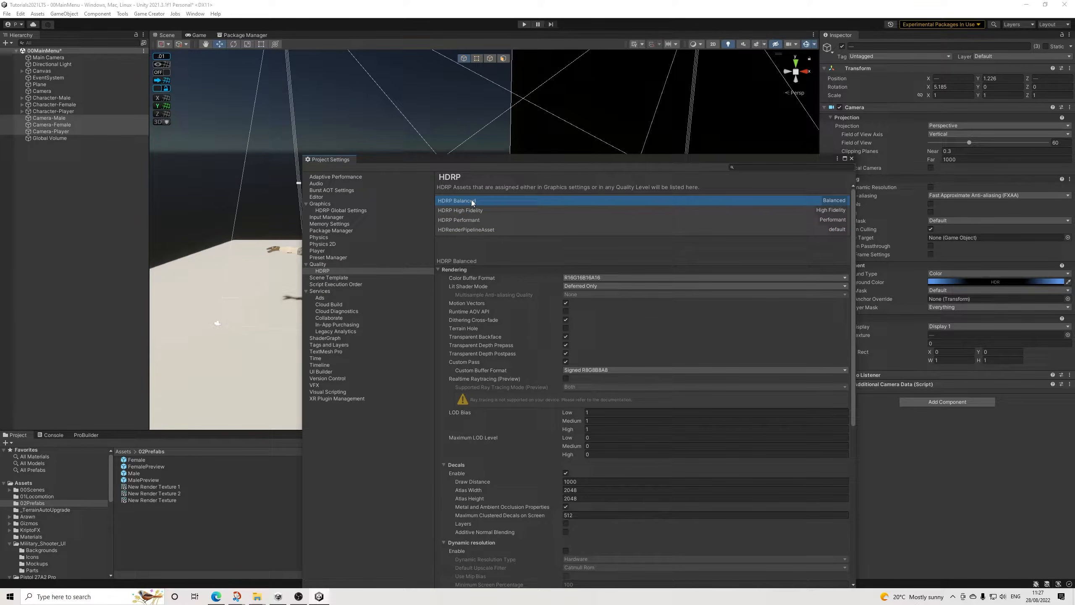
{"action": "left_click", "coordinate": [466, 210]}
{"action": "left_click", "coordinate": [463, 218]}
{"action": "left_click", "coordinate": [469, 210]}
{"action": "left_click", "coordinate": [472, 200]}
{"action": "left_click", "coordinate": [468, 209]}
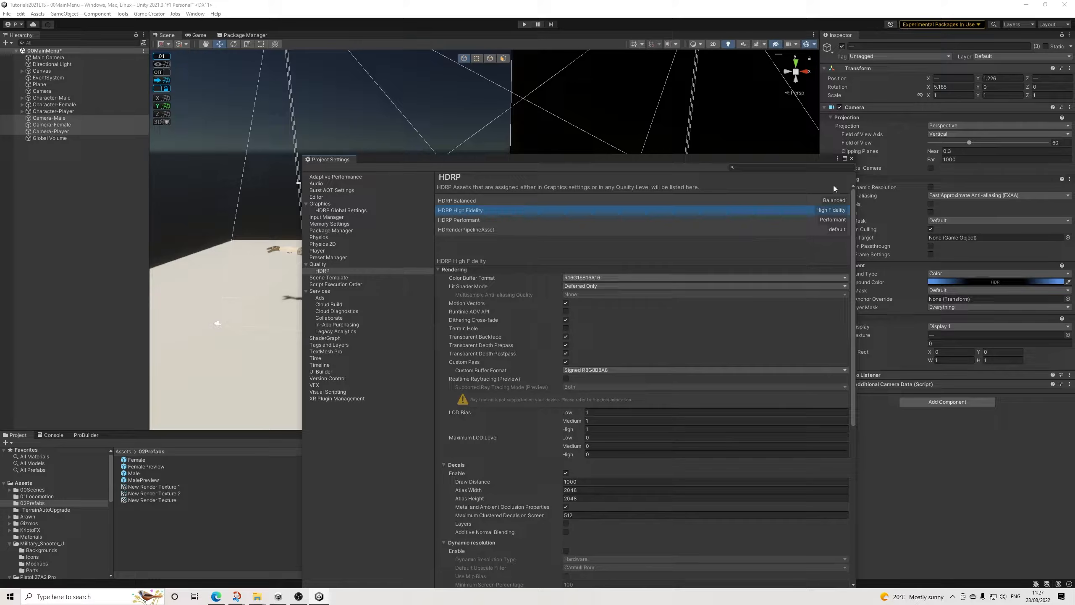
{"action": "left_click", "coordinate": [851, 159]}
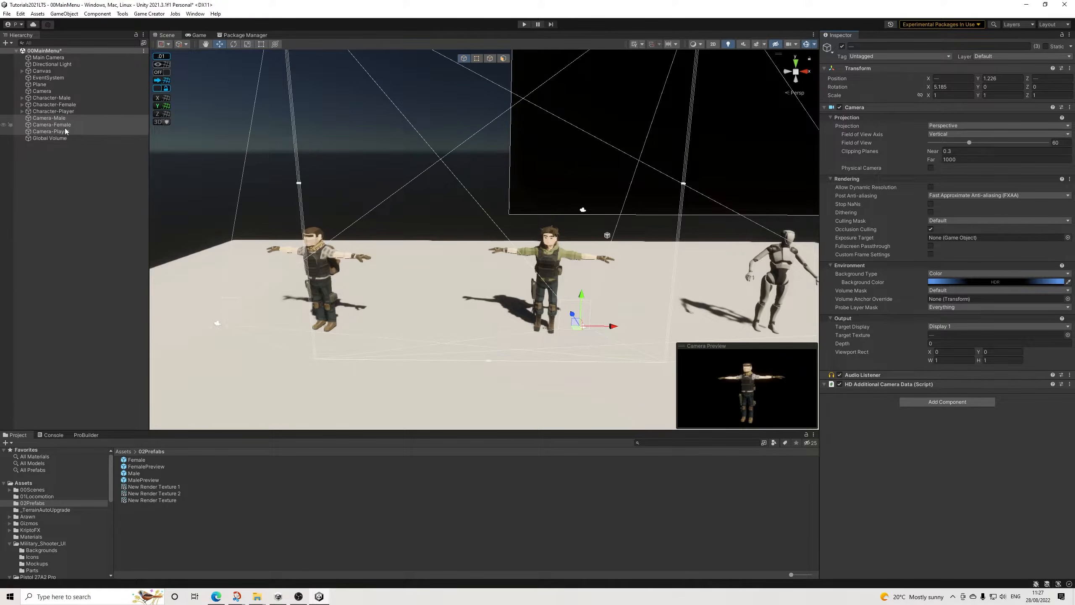
Step: Switch the Scene view to 2D and frame the Canvas so the whole menu fills the view
{"action": "left_click", "coordinate": [59, 154]}
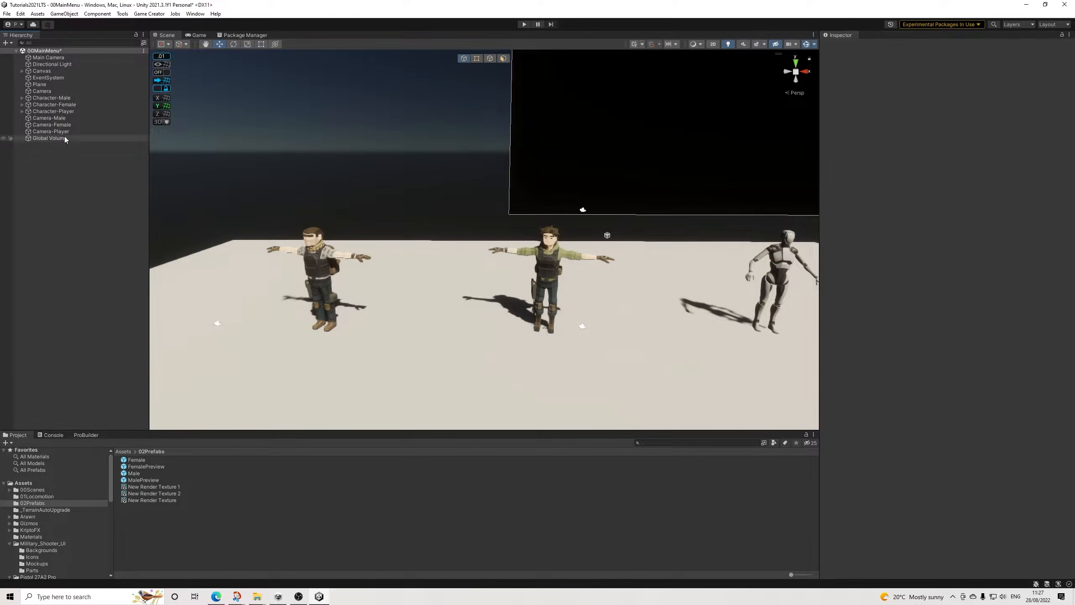
{"action": "scroll", "coordinate": [605, 252], "scroll_direction": "down", "scroll_amount": 2}
{"action": "middle_click_drag", "start_coordinate": [605, 253], "coordinate": [579, 264]}
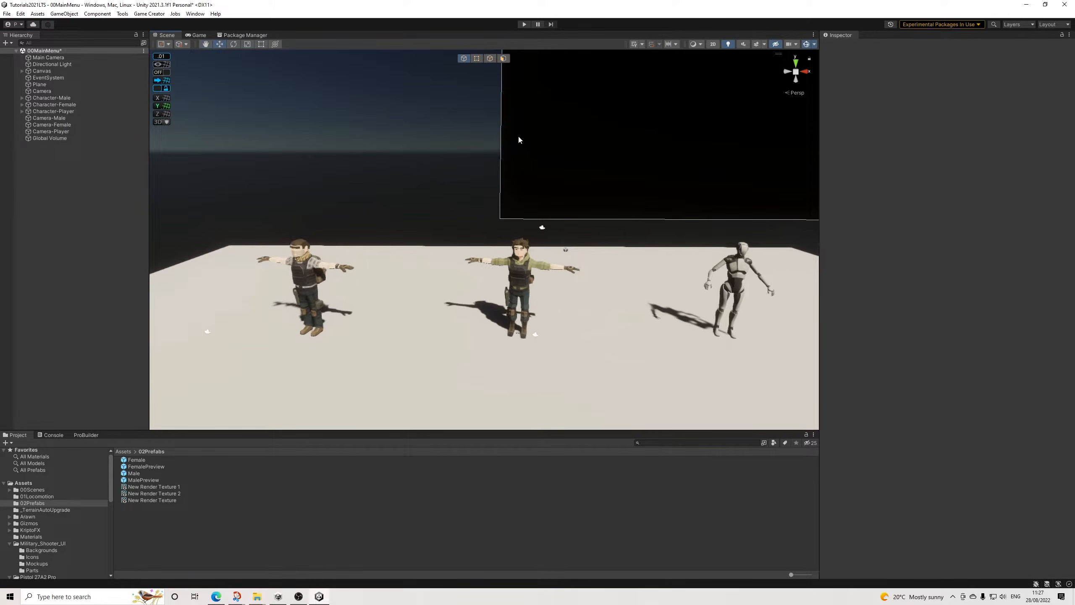
{"action": "left_click", "coordinate": [713, 44]}
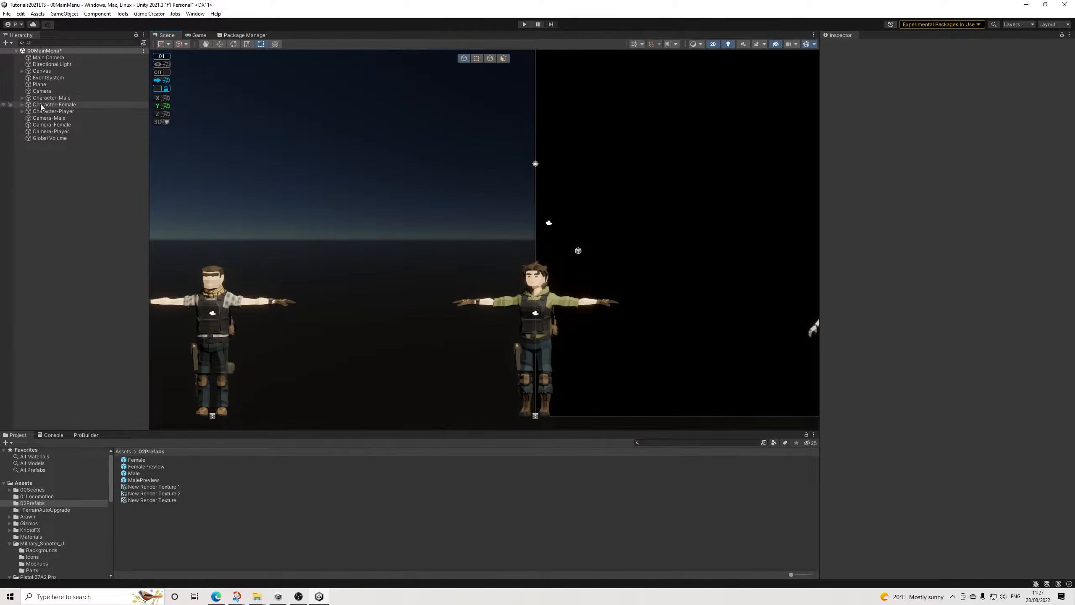
{"action": "double_click", "coordinate": [42, 71]}
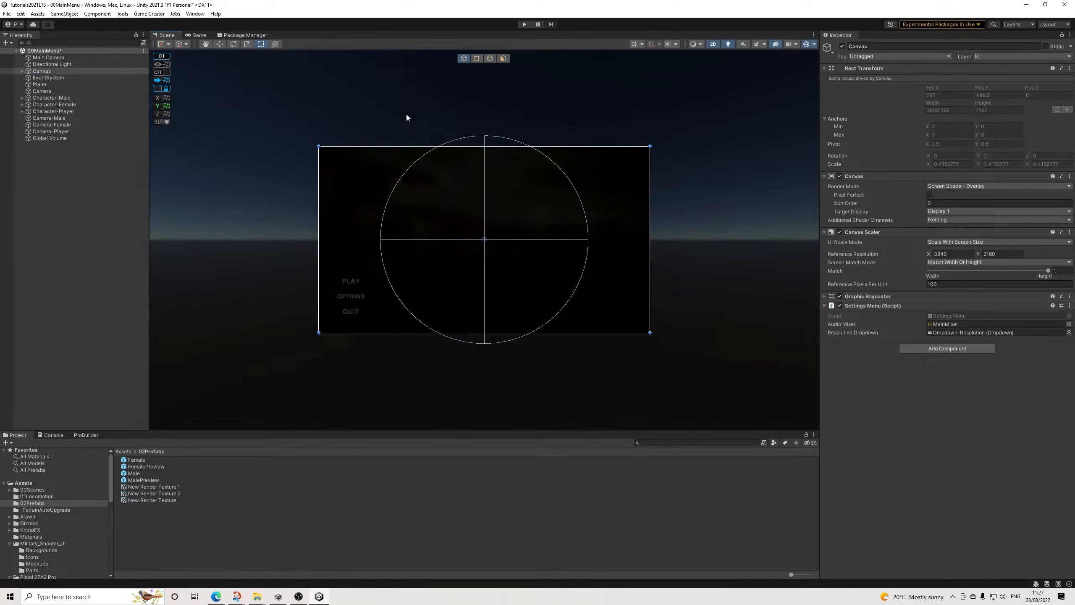
{"action": "scroll", "coordinate": [411, 238], "scroll_direction": "up", "scroll_amount": 5}
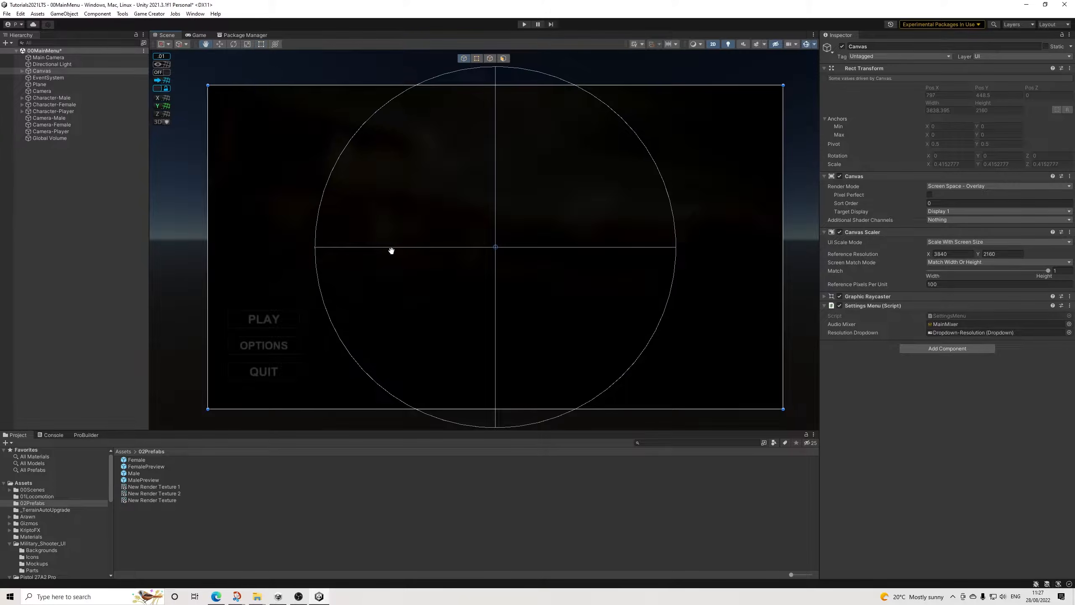
{"action": "middle_click_drag", "start_coordinate": [391, 251], "coordinate": [386, 249]}
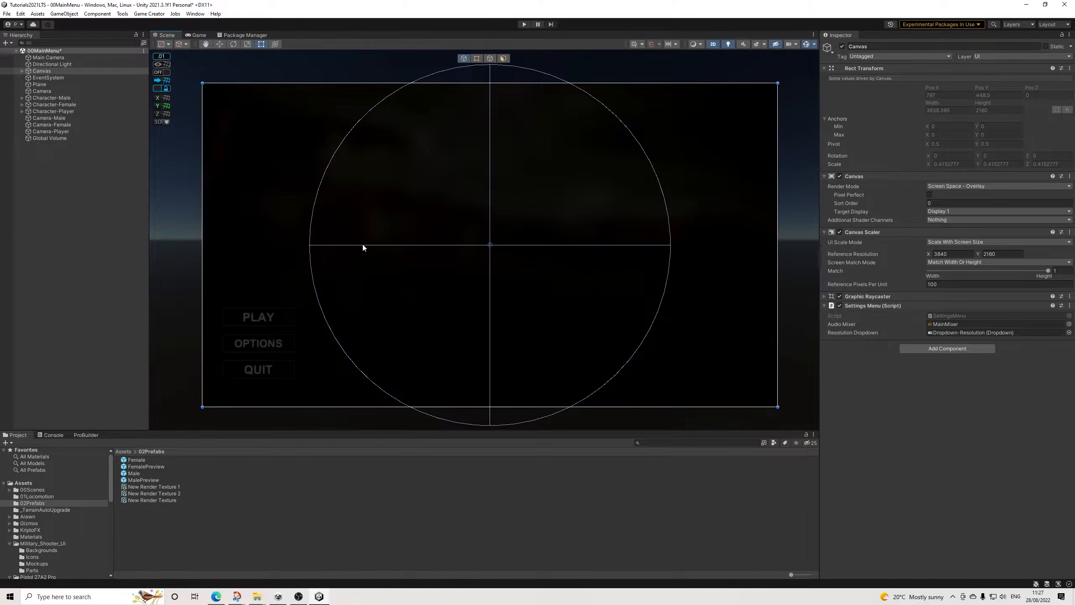
Step: Add a UI Panel as a child of Panel-CharacterCustomization in the Canvas
{"action": "left_click", "coordinate": [22, 71]}
{"action": "left_click", "coordinate": [60, 138]}
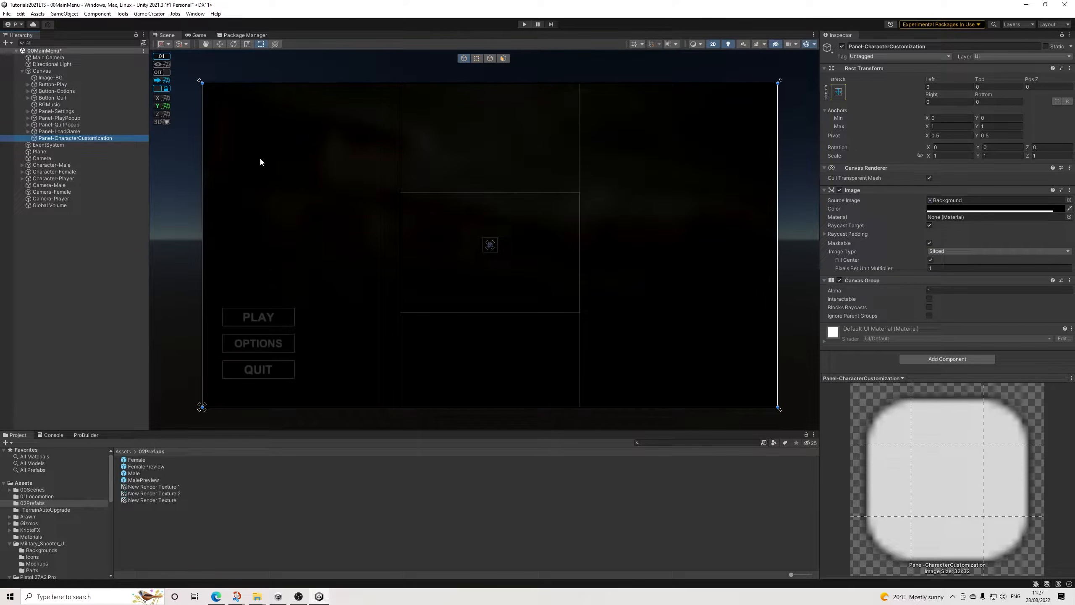
{"action": "right_click", "coordinate": [77, 139]}
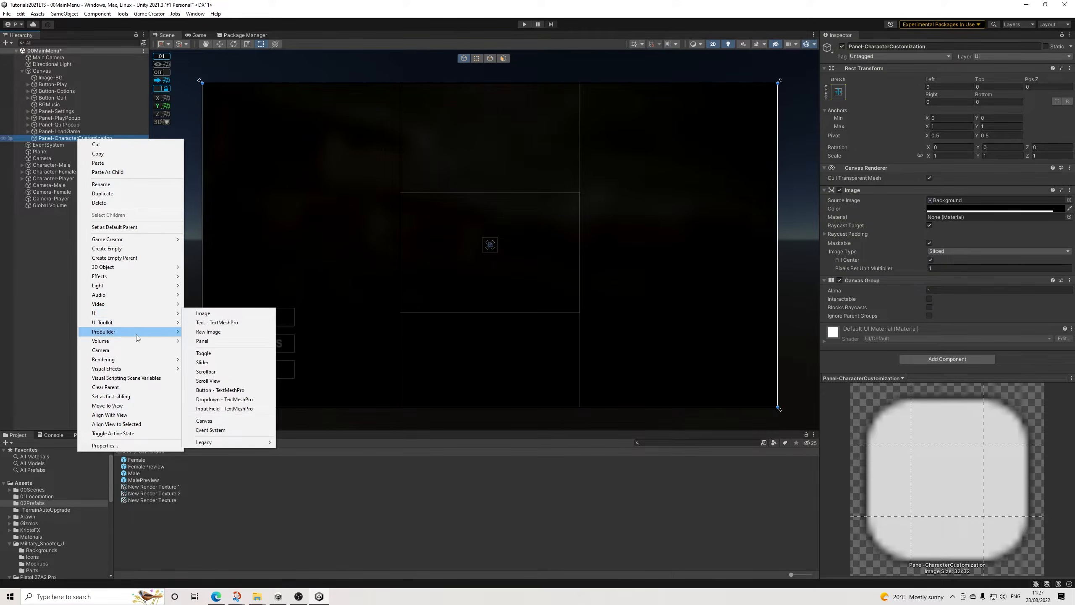
{"action": "mouse_move", "coordinate": [151, 314]}
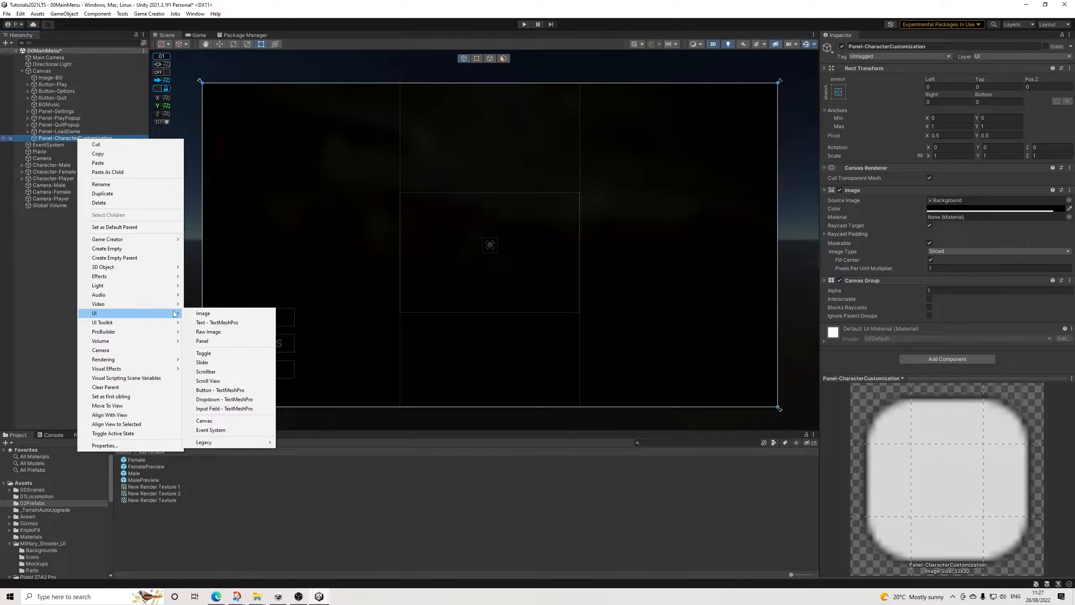
{"action": "left_click", "coordinate": [204, 341]}
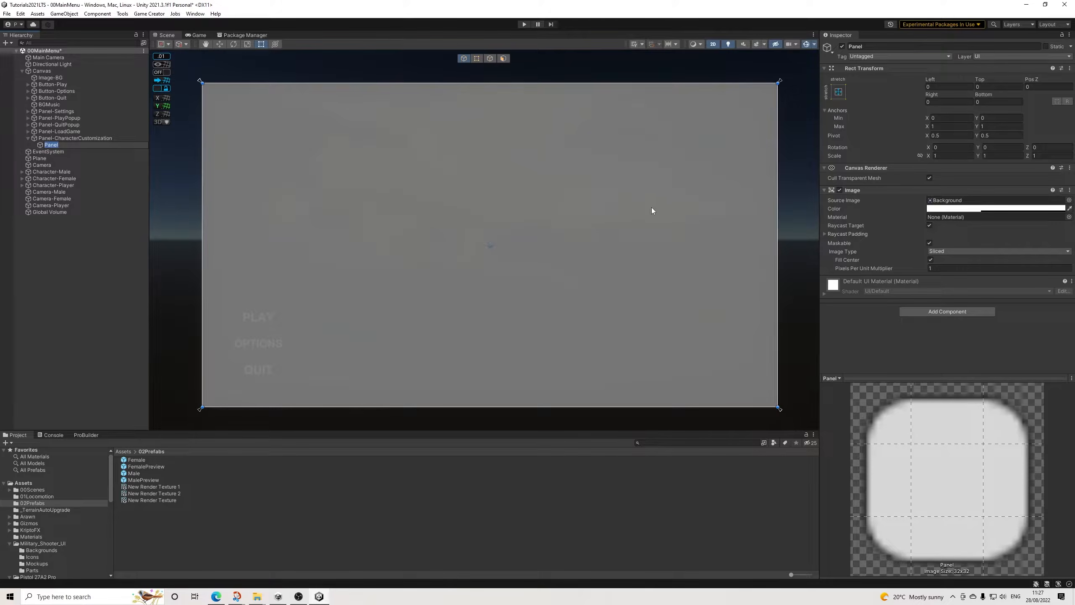
Step: Add a Canvas Group component to the new panel and turn off Interactable and Blocks Raycasts
{"action": "left_click", "coordinate": [922, 312]}
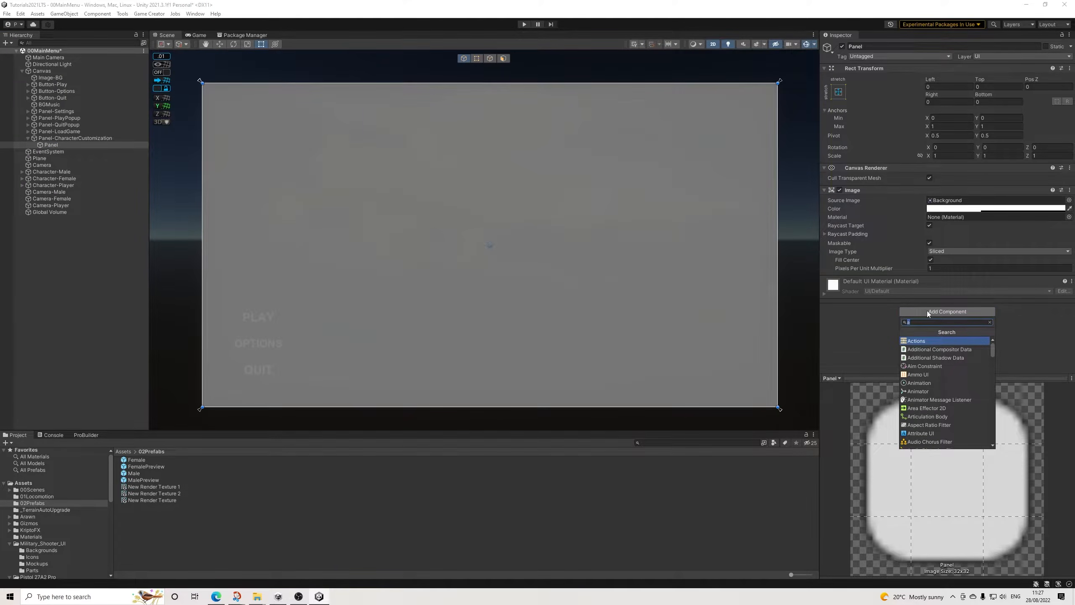
{"action": "key", "text": "Return"}
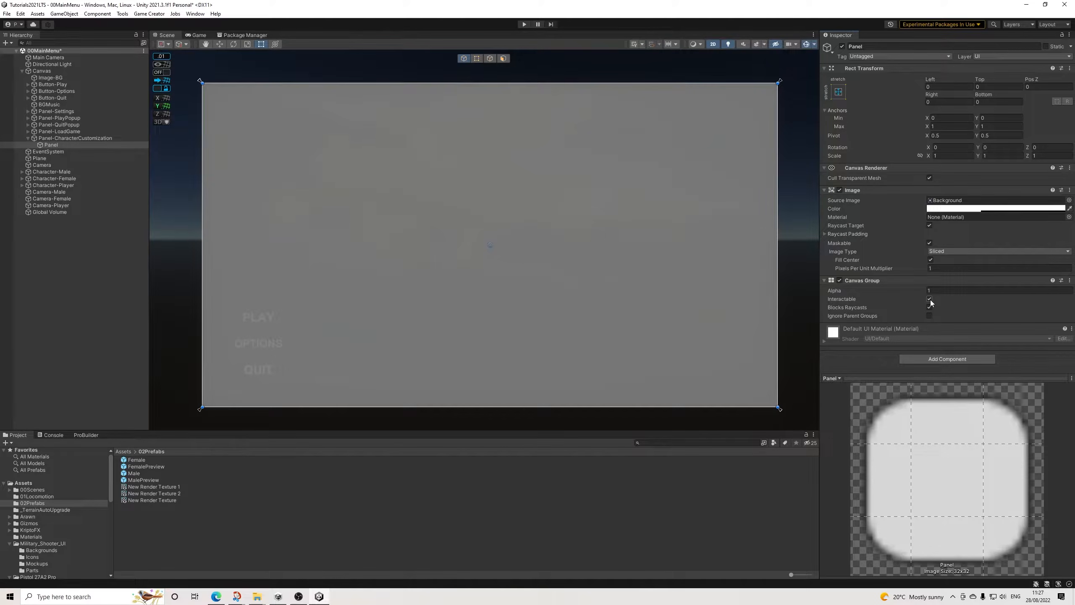
{"action": "left_click", "coordinate": [929, 299]}
Step: Make the new panel's image fully transparent by setting its color alpha to 0
{"action": "left_click", "coordinate": [1003, 209]}
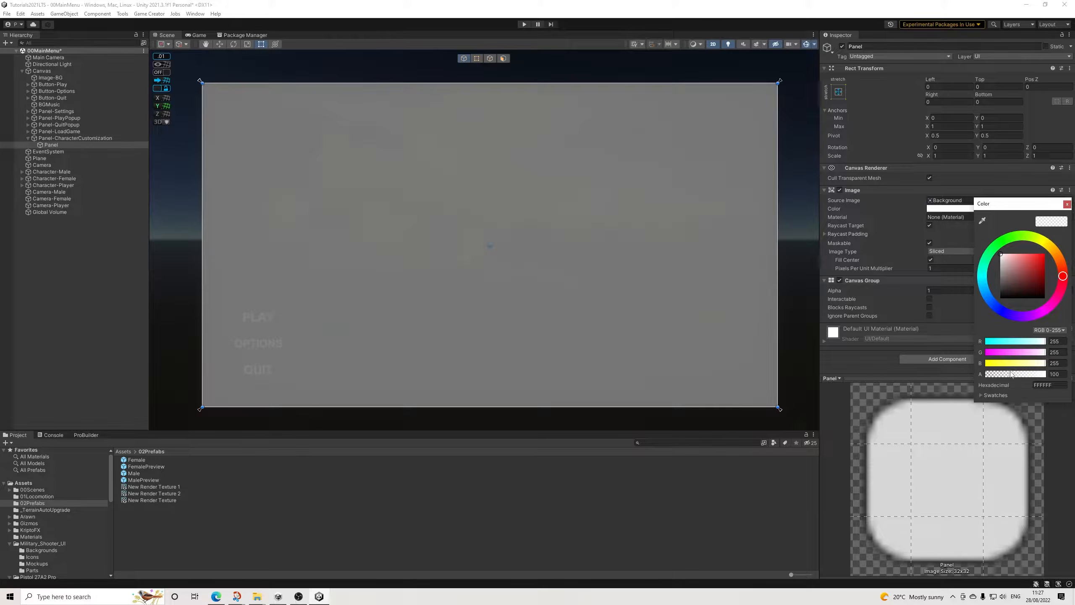
{"action": "left_click_drag", "start_coordinate": [1016, 374], "coordinate": [937, 377]}
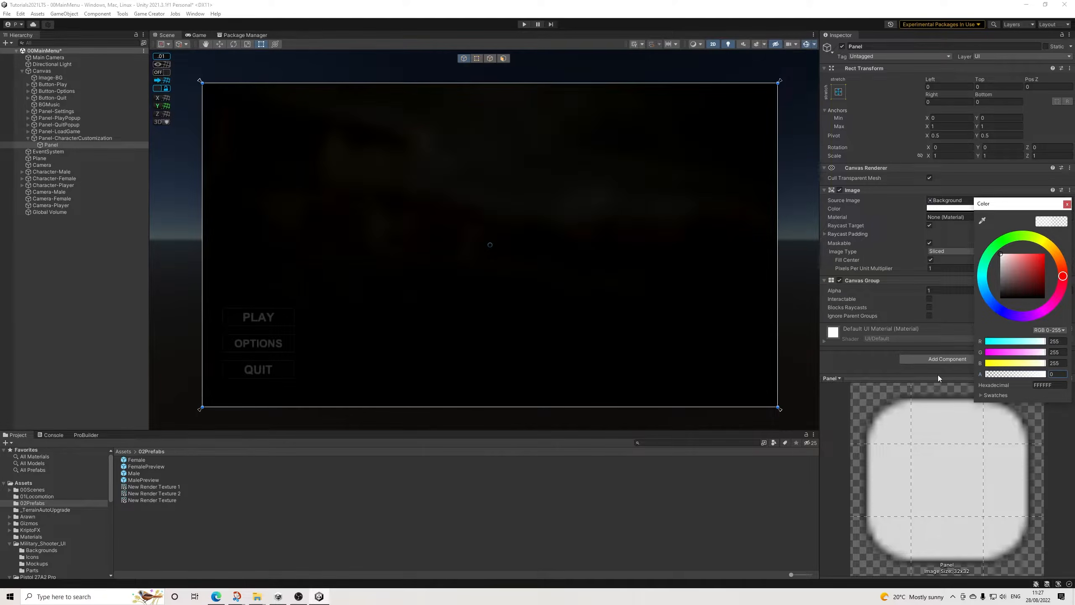
{"action": "left_click", "coordinate": [1067, 204]}
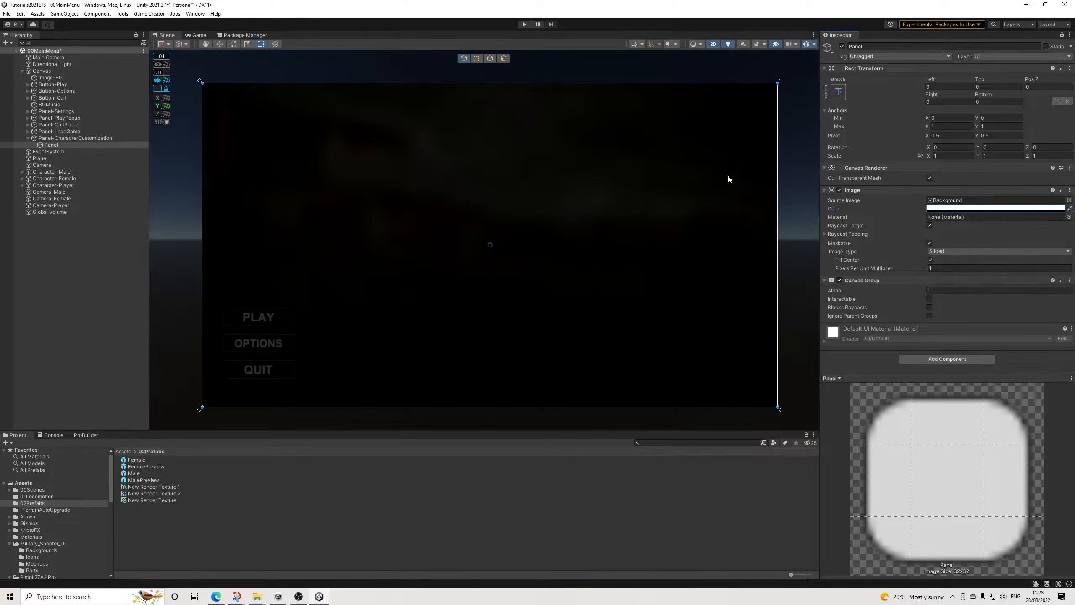
Step: Add a Raw Image as a child of the new panel
{"action": "right_click", "coordinate": [52, 145]}
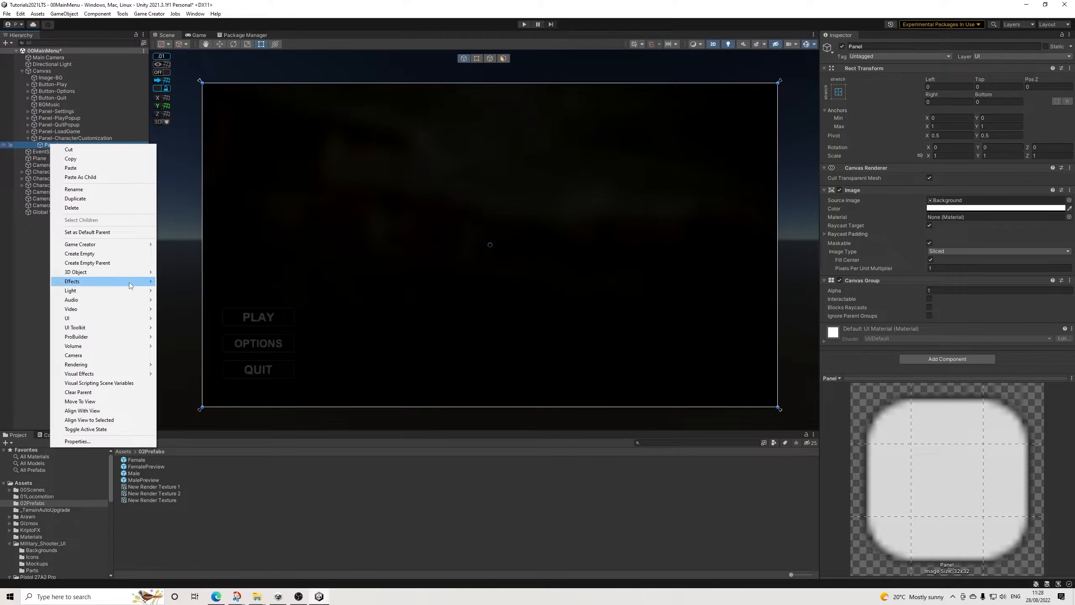
{"action": "mouse_move", "coordinate": [140, 319]}
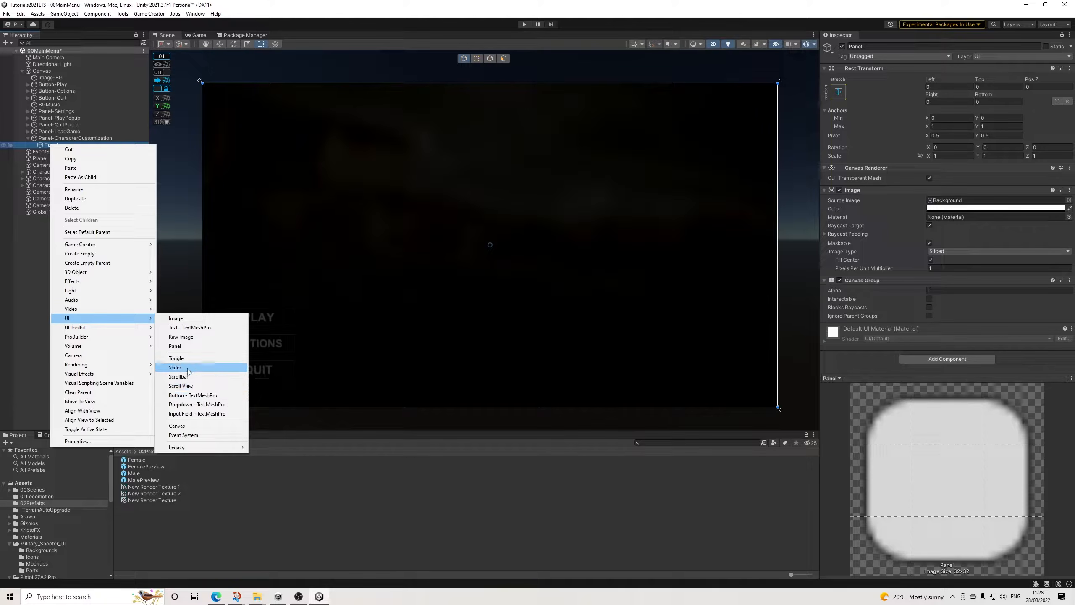
{"action": "left_click", "coordinate": [188, 336]}
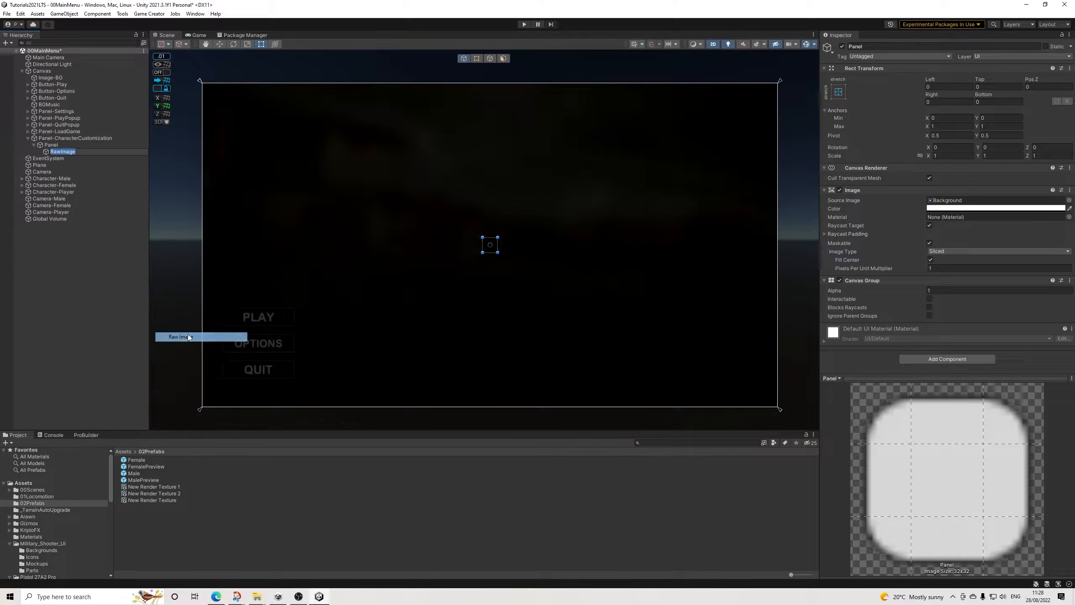
Step: Set the raw image's width and height to 2000 and move it to the canvas's left half, at about X -871
{"action": "left_click", "coordinate": [940, 102]}
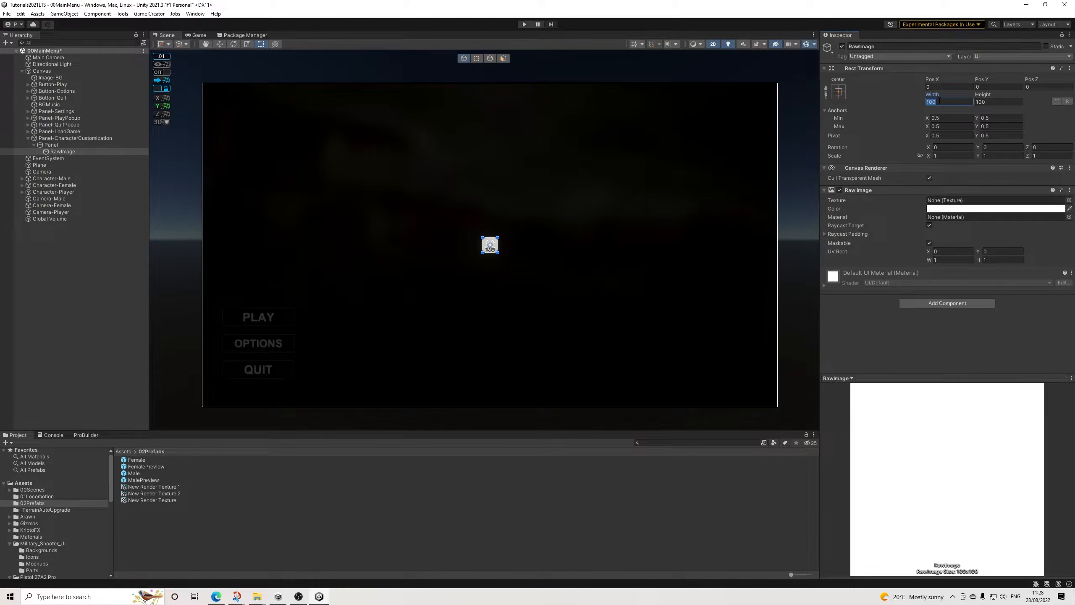
{"action": "type", "text": "2000"}
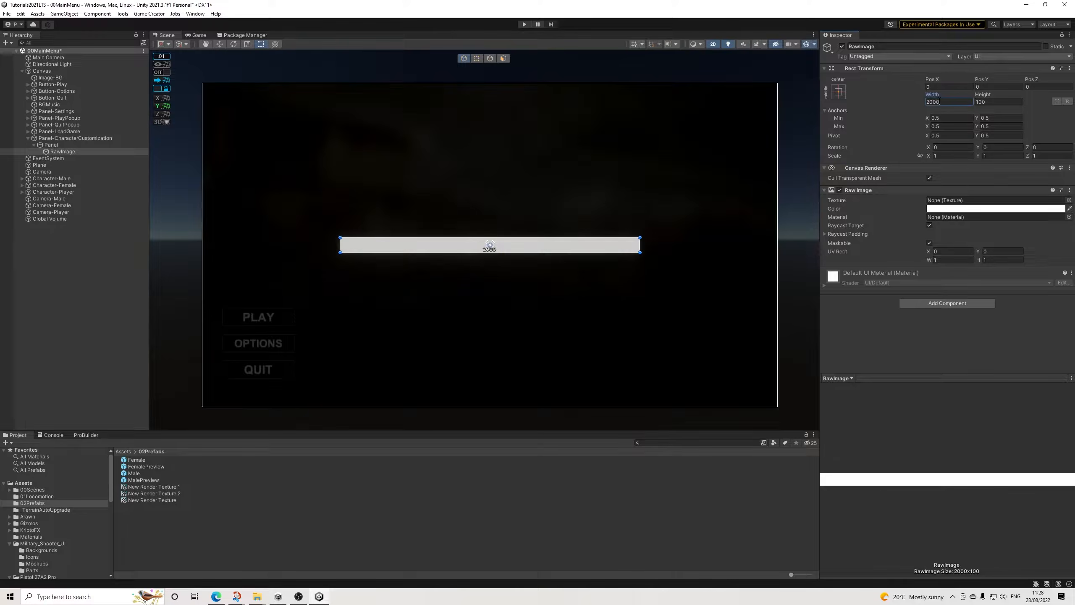
{"action": "key", "text": "Tab"}
{"action": "type", "text": "2000"}
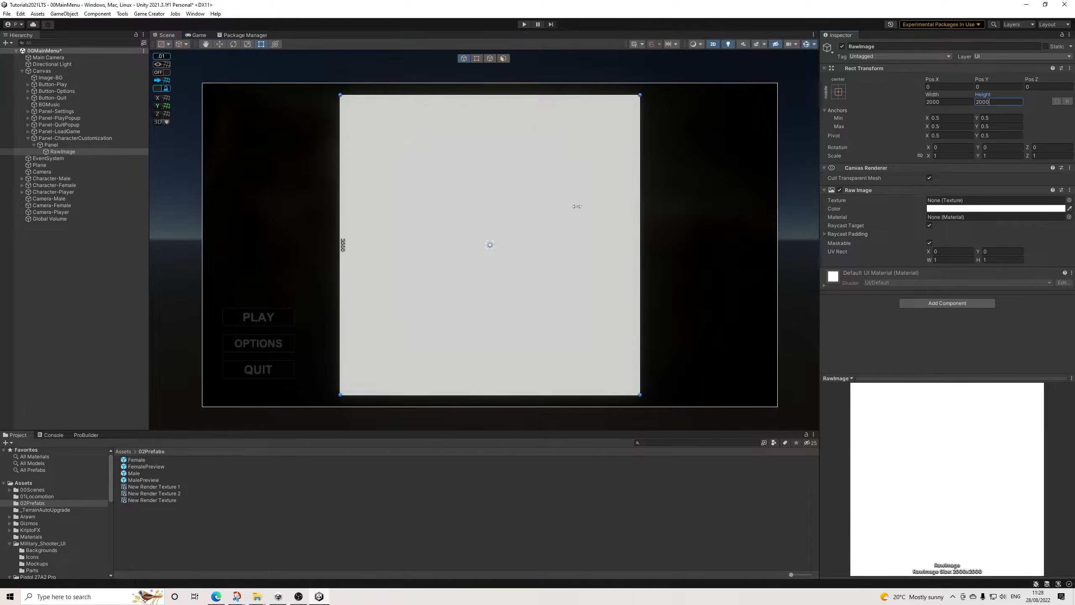
{"action": "left_click_drag", "start_coordinate": [529, 269], "coordinate": [395, 267]}
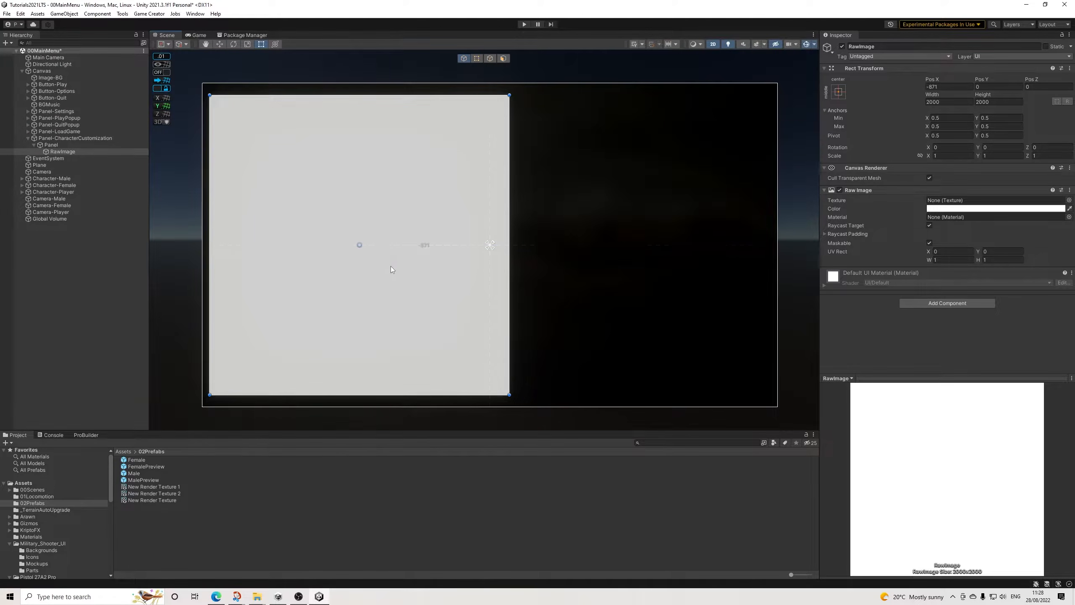
Step: Duplicate the raw image and assign New Render Texture as the texture of the original
{"action": "left_click", "coordinate": [66, 152]}
{"action": "key", "text": "ctrl+d"}
{"action": "left_click", "coordinate": [63, 152]}
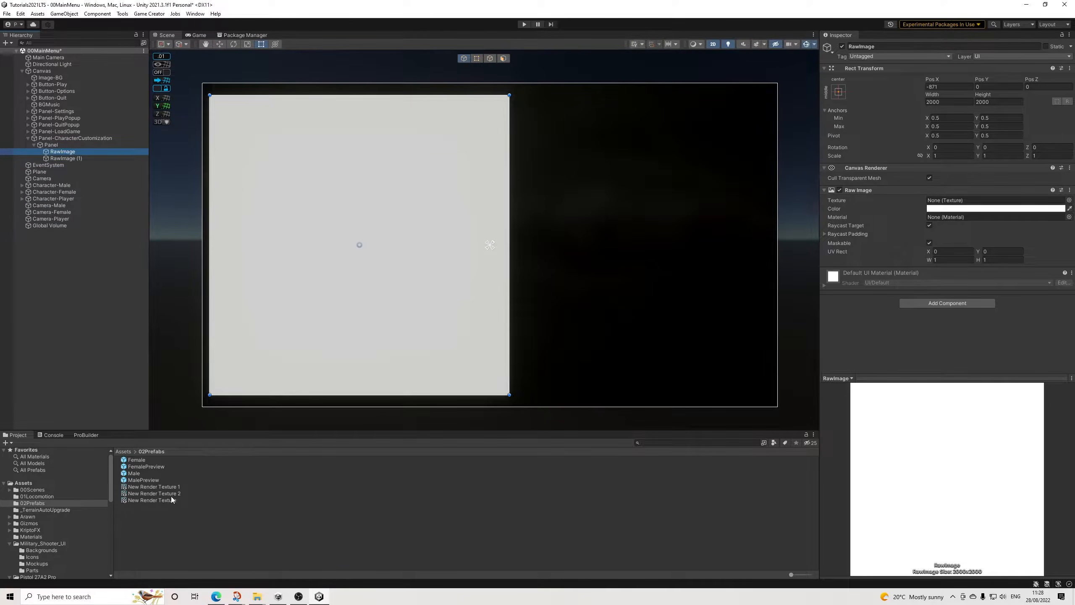
{"action": "left_click_drag", "start_coordinate": [166, 500], "coordinate": [947, 202]}
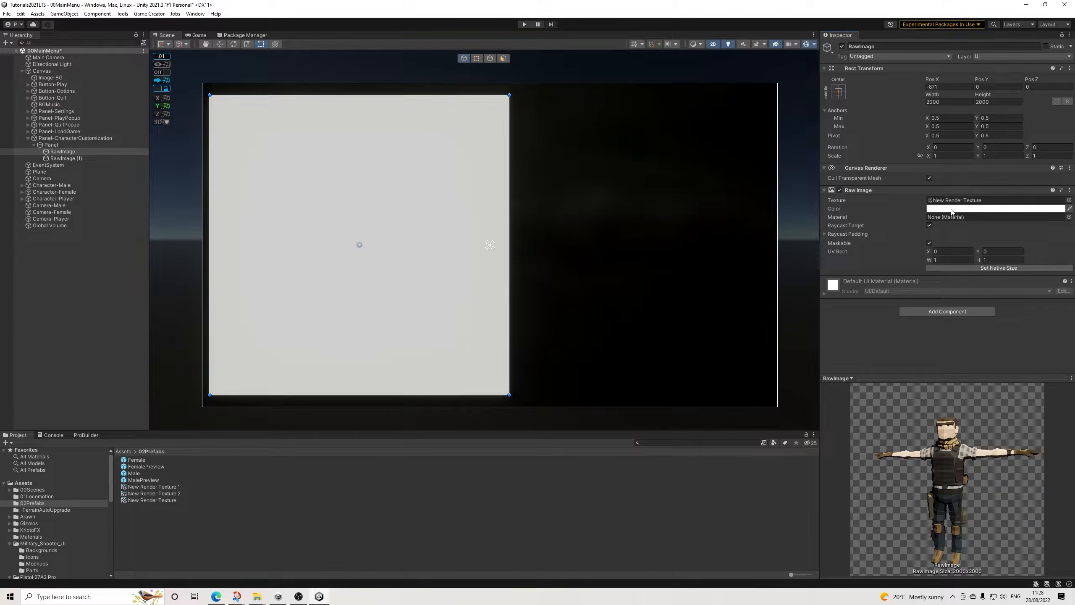
Step: Assign New Render Texture 2 to the duplicate RawImage (1) and move it to the canvas's right half, at about X 891
{"action": "left_click", "coordinate": [66, 158]}
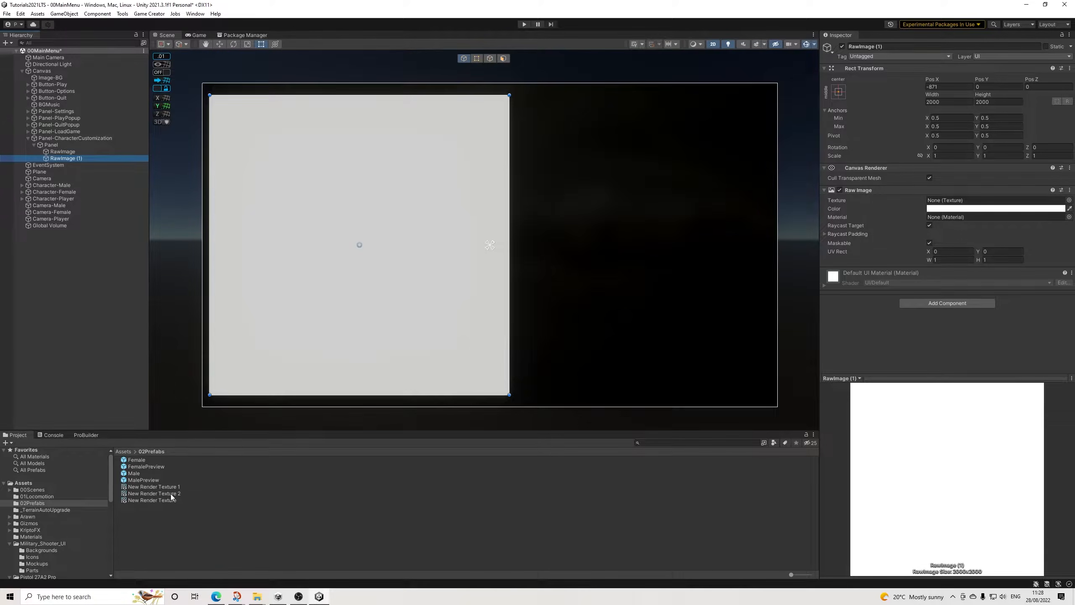
{"action": "left_click_drag", "start_coordinate": [171, 498], "coordinate": [946, 203]}
{"action": "left_click_drag", "start_coordinate": [321, 213], "coordinate": [593, 210]}
Step: Scale both raw images together to 0.8 on X, Y and Z
{"action": "left_click", "coordinate": [66, 151]}
{"action": "left_click", "coordinate": [63, 157]}
{"action": "left_click", "coordinate": [63, 152]}
{"action": "left_click", "coordinate": [65, 159]}
{"action": "left_click", "coordinate": [66, 153]}
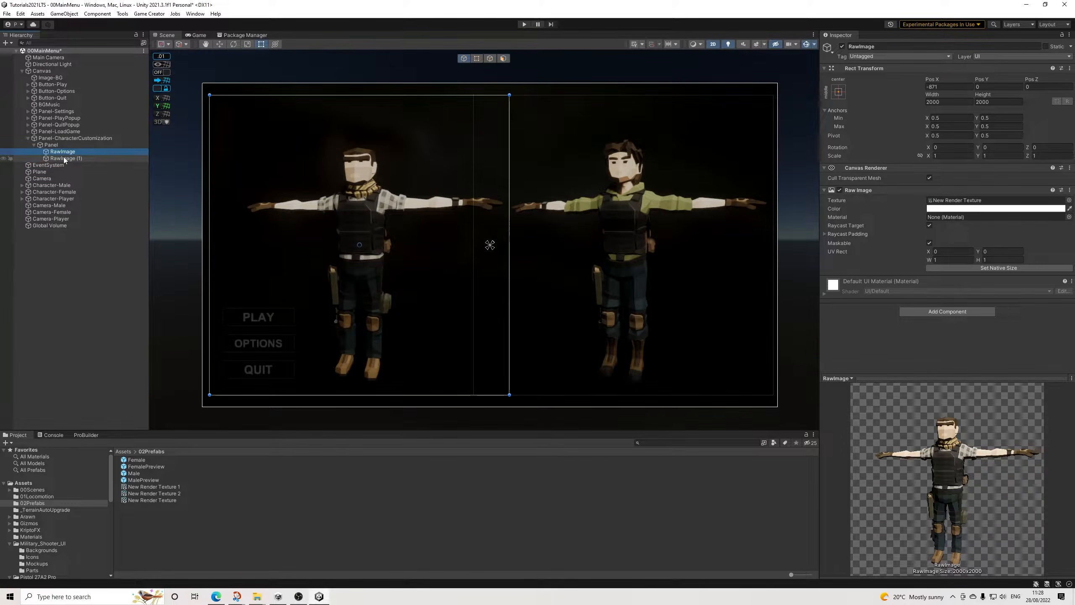
{"action": "left_click", "coordinate": [64, 159], "text": "ctrl"}
{"action": "left_click", "coordinate": [949, 156]}
{"action": "type", "text": "0.8"}
{"action": "key", "text": "Tab"}
{"action": "type", "text": "0.8"}
{"action": "key", "text": "Tab"}
{"action": "type", "text": "0"}
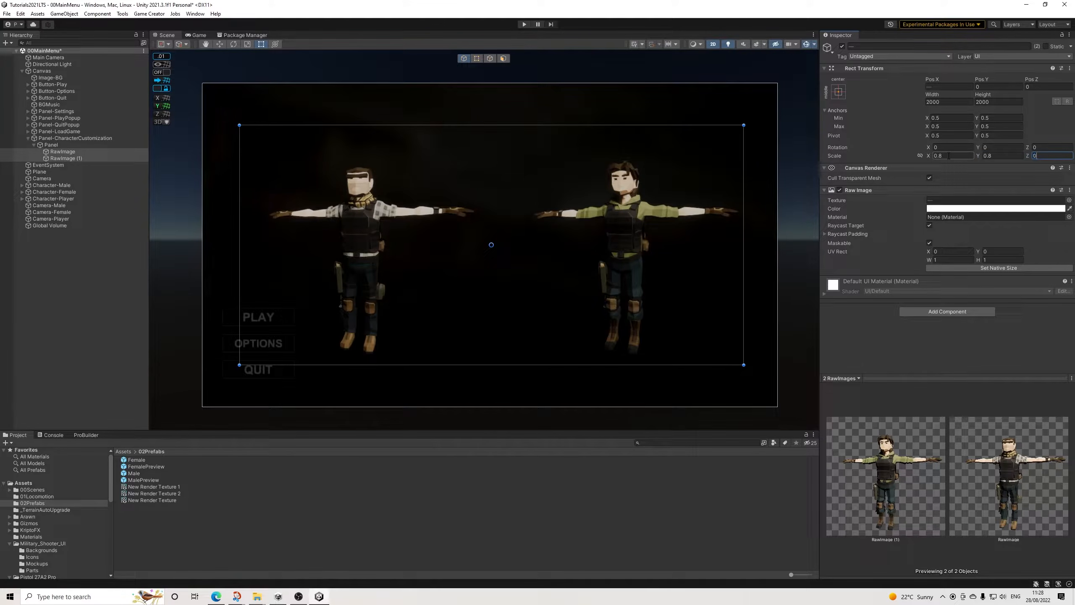
{"action": "left_click", "coordinate": [80, 145]}
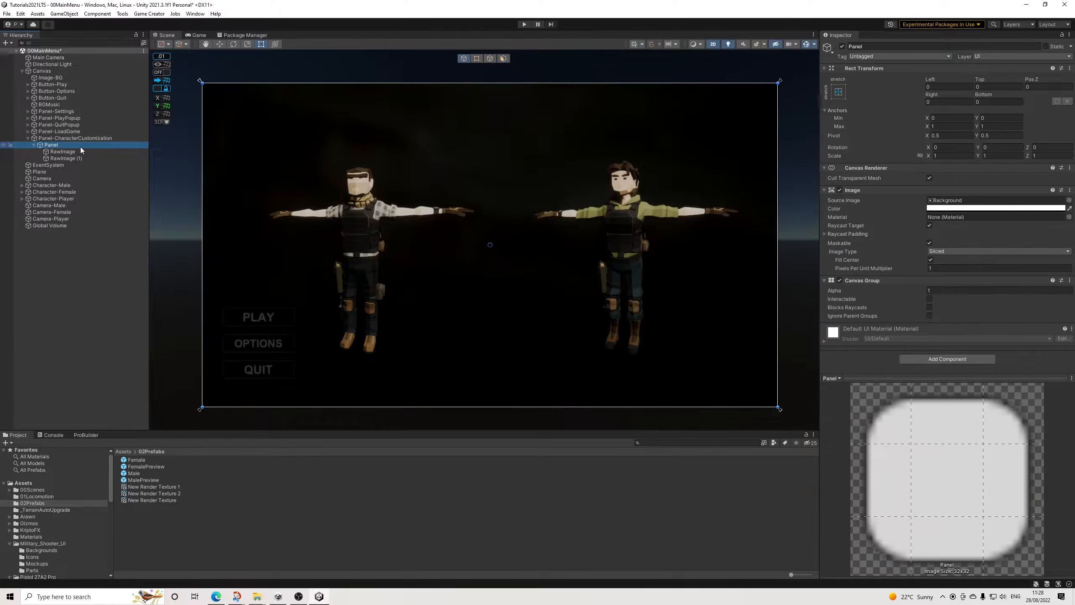
{"action": "left_click", "coordinate": [75, 152]}
{"action": "key", "text": "Down"}
{"action": "left_click", "coordinate": [69, 152]}
{"action": "left_click", "coordinate": [63, 158]}
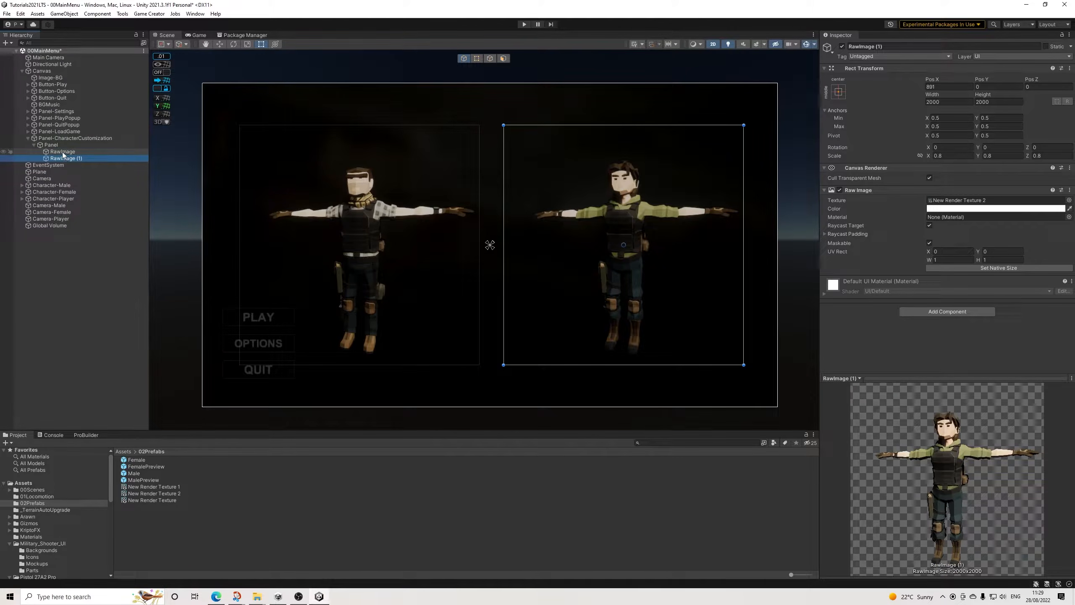
{"action": "left_click", "coordinate": [63, 152]}
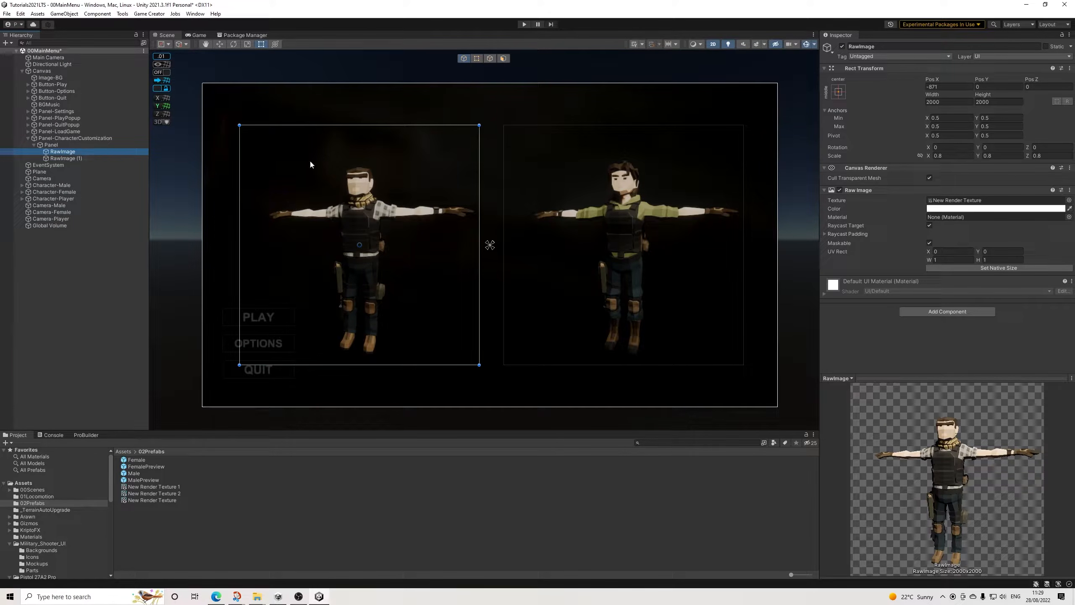
Step: Set the alpha of the color on the panel holding the raw images to 33 for a faint grey backdrop
{"action": "left_click", "coordinate": [57, 145]}
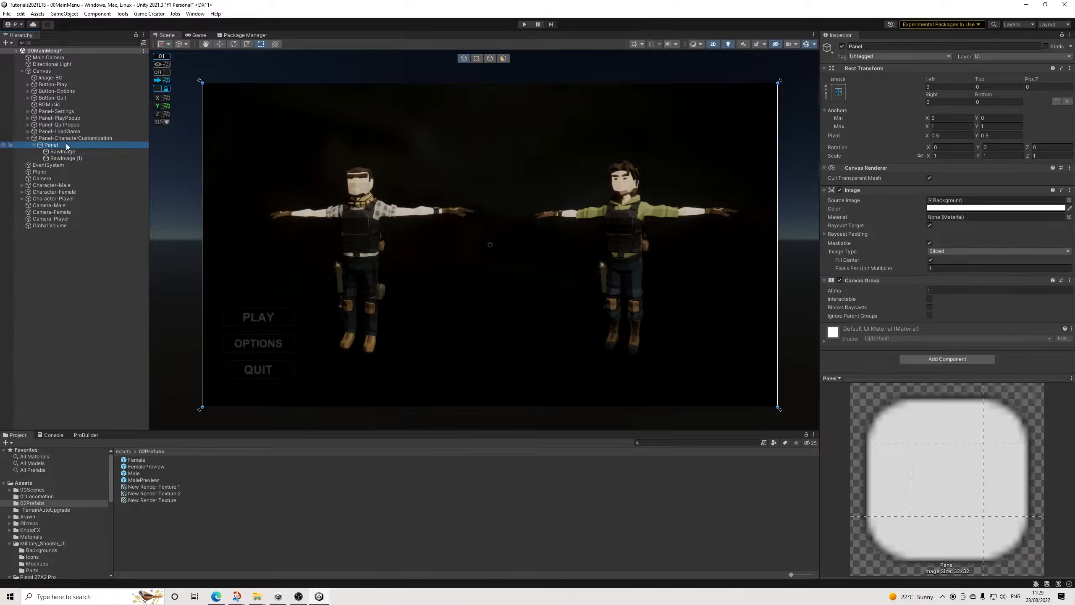
{"action": "left_click", "coordinate": [968, 210]}
{"action": "left_click_drag", "start_coordinate": [980, 372], "coordinate": [986, 375]}
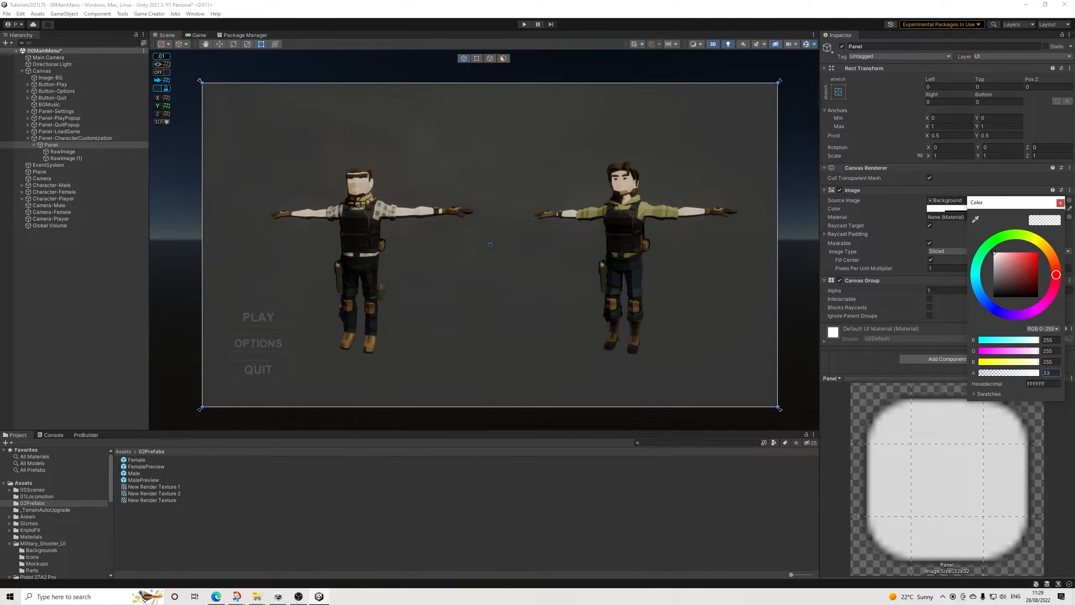
{"action": "left_click", "coordinate": [1060, 203]}
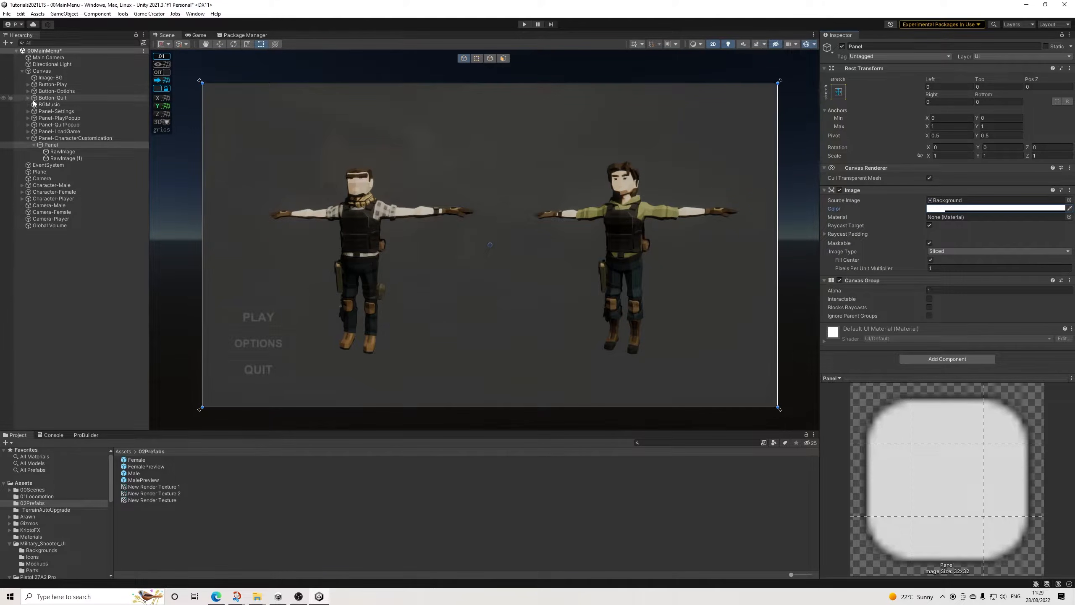
Step: Add a legacy UI Text as a child of both raw images at once
{"action": "left_click", "coordinate": [64, 152]}
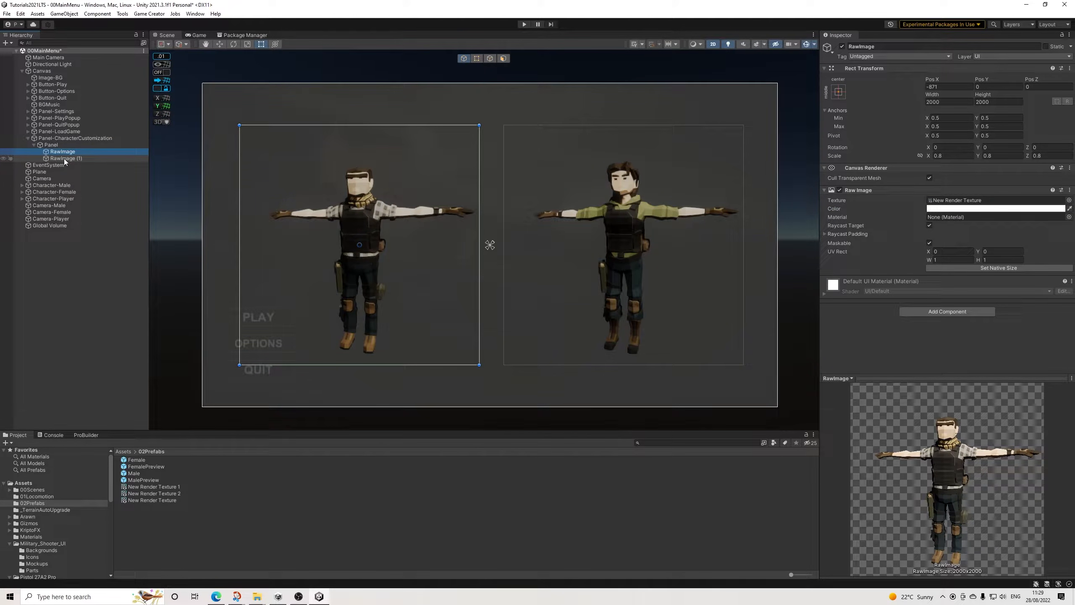
{"action": "left_click", "coordinate": [65, 158]}
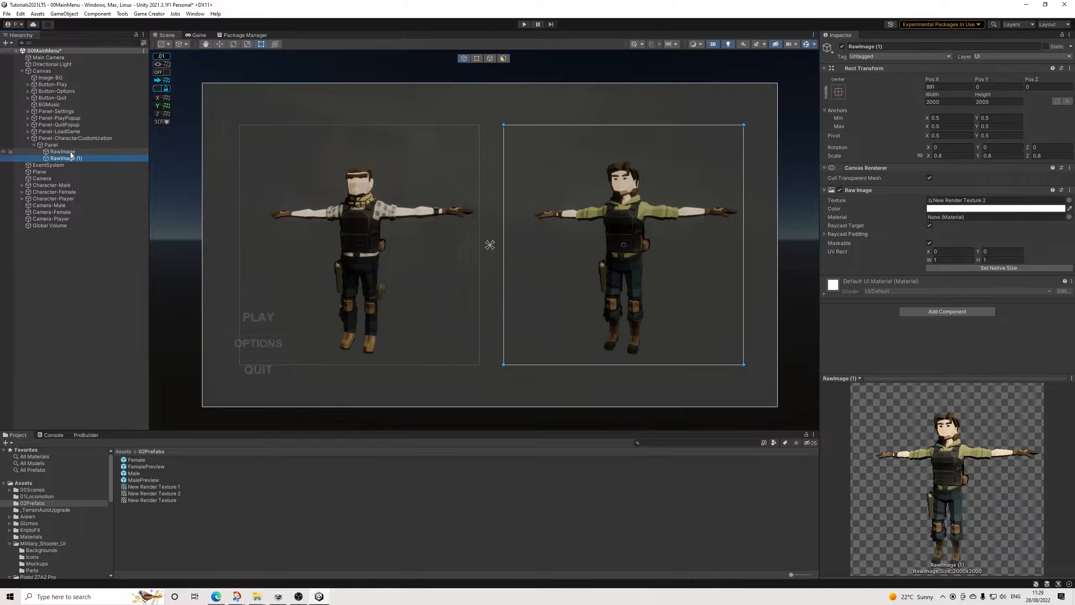
{"action": "left_click", "coordinate": [68, 152], "text": "ctrl"}
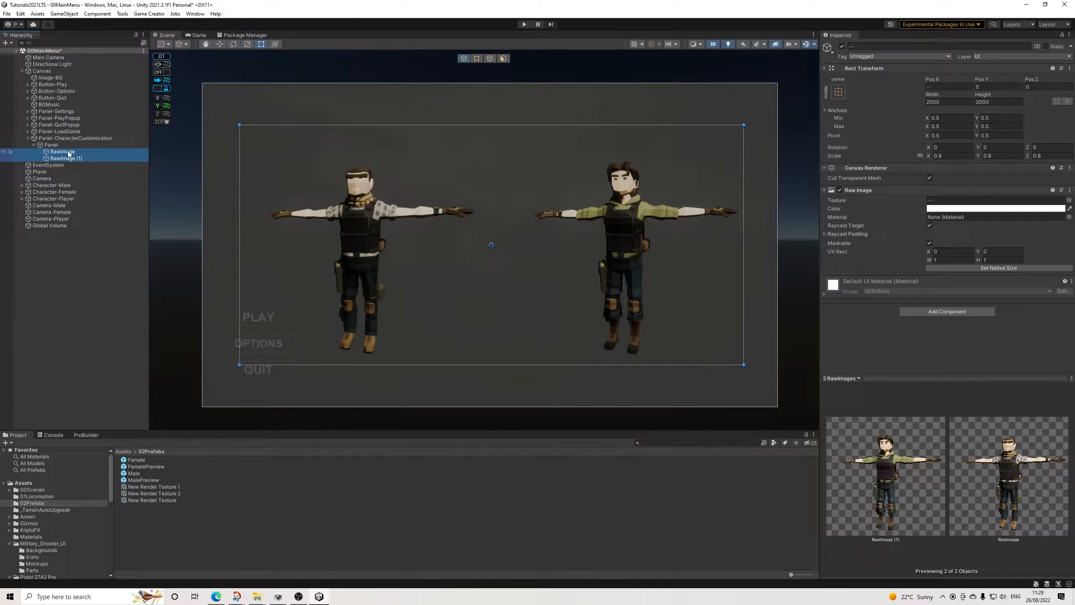
{"action": "left_click", "coordinate": [69, 153]}
{"action": "left_click", "coordinate": [68, 158]}
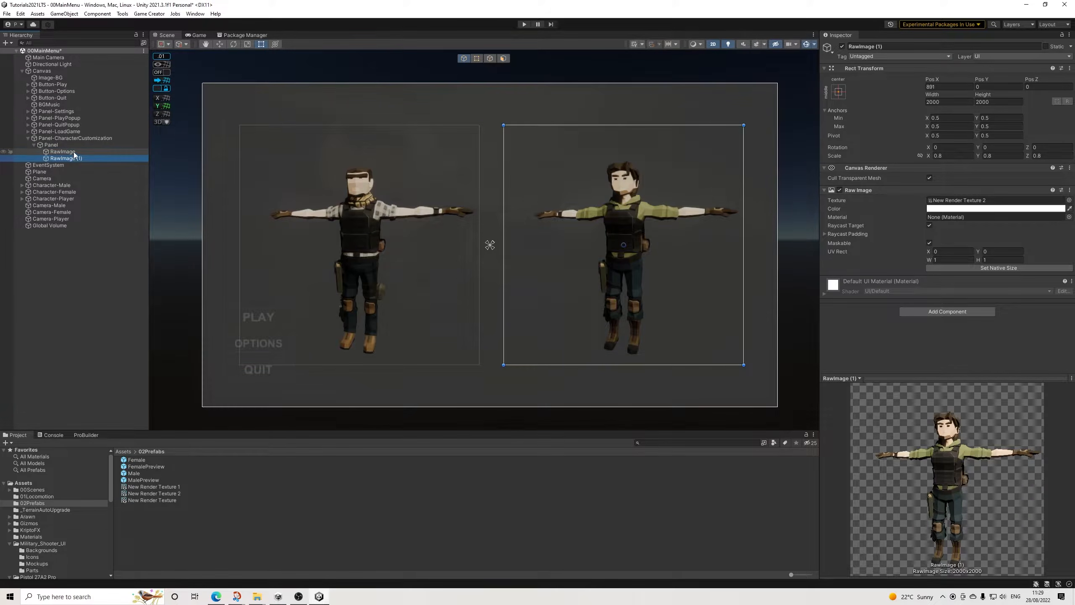
{"action": "left_click", "coordinate": [71, 151], "text": "ctrl"}
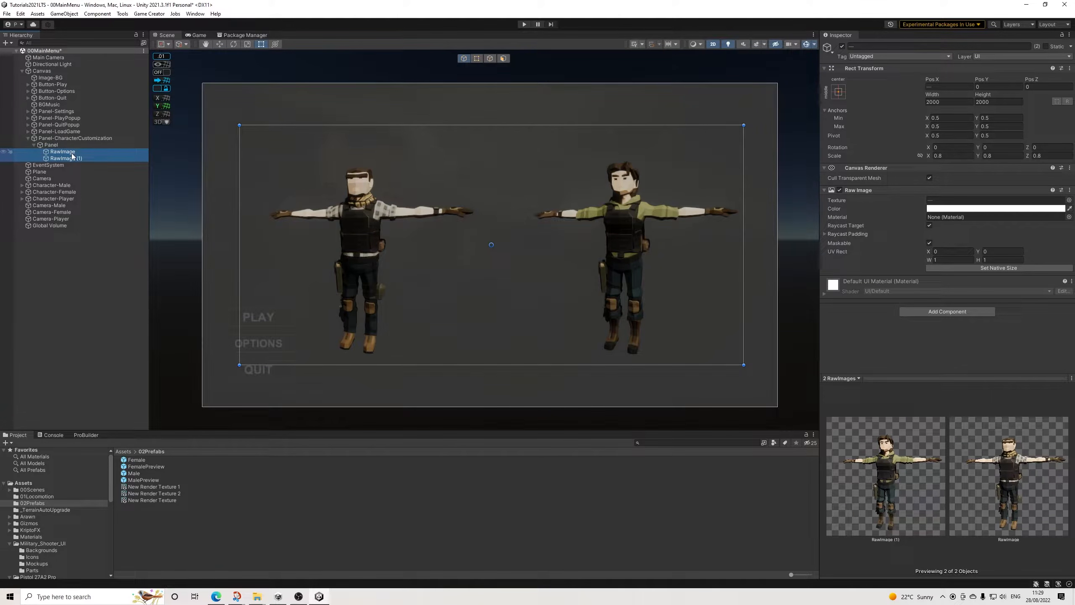
{"action": "right_click", "coordinate": [72, 155]}
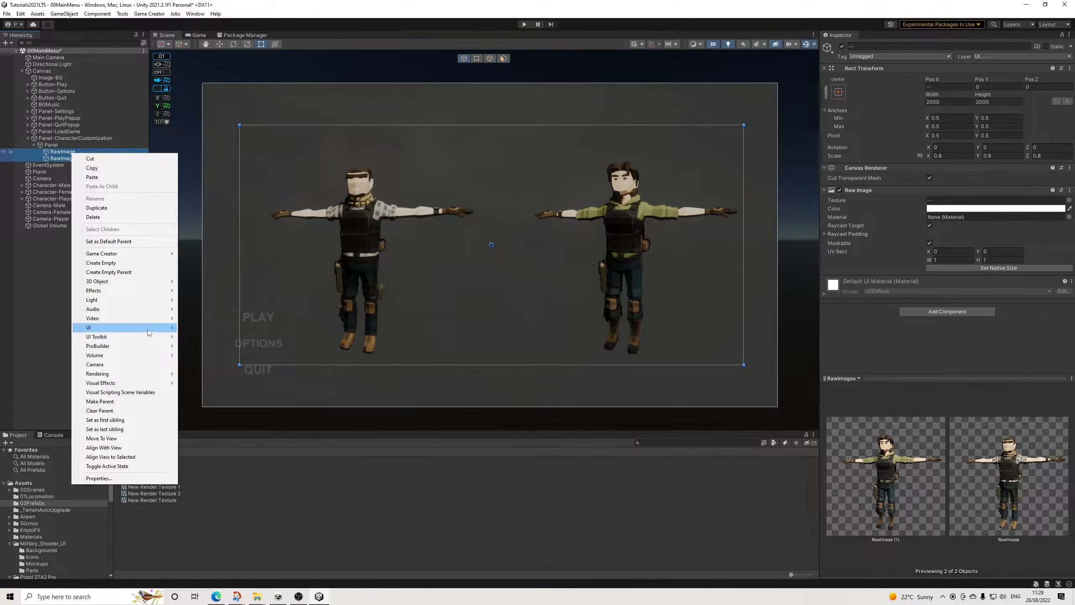
{"action": "mouse_move", "coordinate": [163, 330]}
{"action": "mouse_move", "coordinate": [250, 456]}
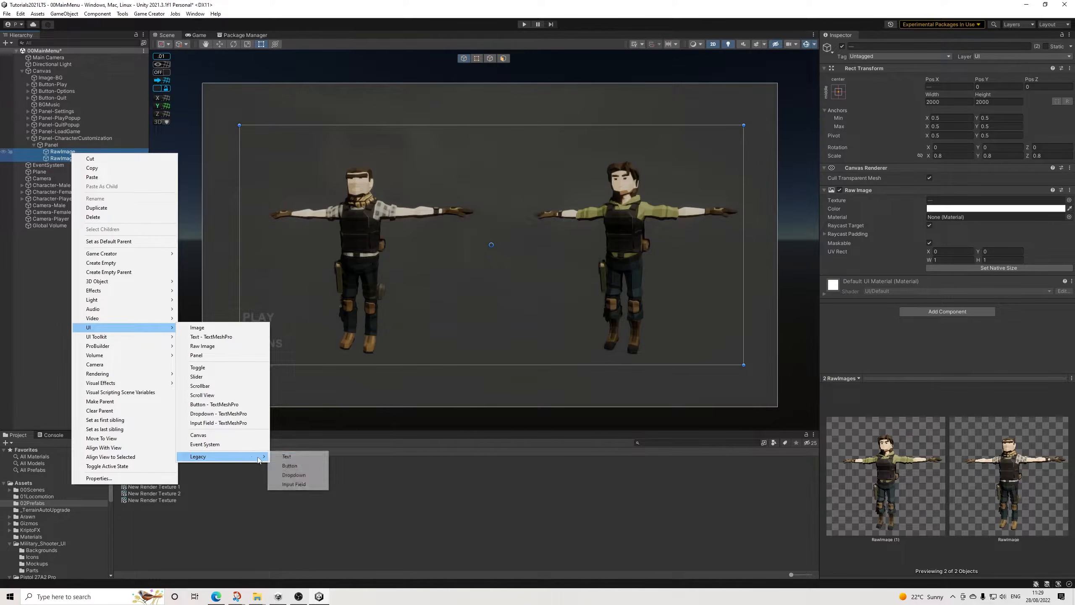
{"action": "left_click", "coordinate": [287, 457]}
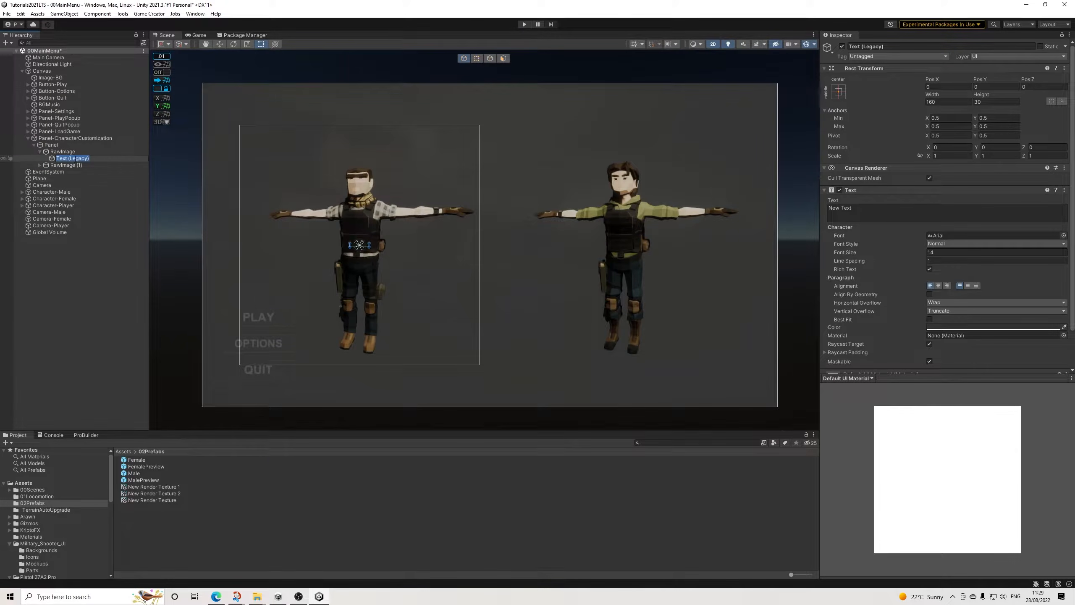
Step: Replace the placeholder text of the label under the first raw image with MALE
{"action": "left_click", "coordinate": [58, 167]}
{"action": "left_click", "coordinate": [72, 158]}
{"action": "left_click", "coordinate": [869, 213]}
{"action": "key", "text": "ctrl+a"}
{"action": "type", "text": "MA"}
{"action": "key", "text": "BackSpace"}
{"action": "key", "text": "BackSpace"}
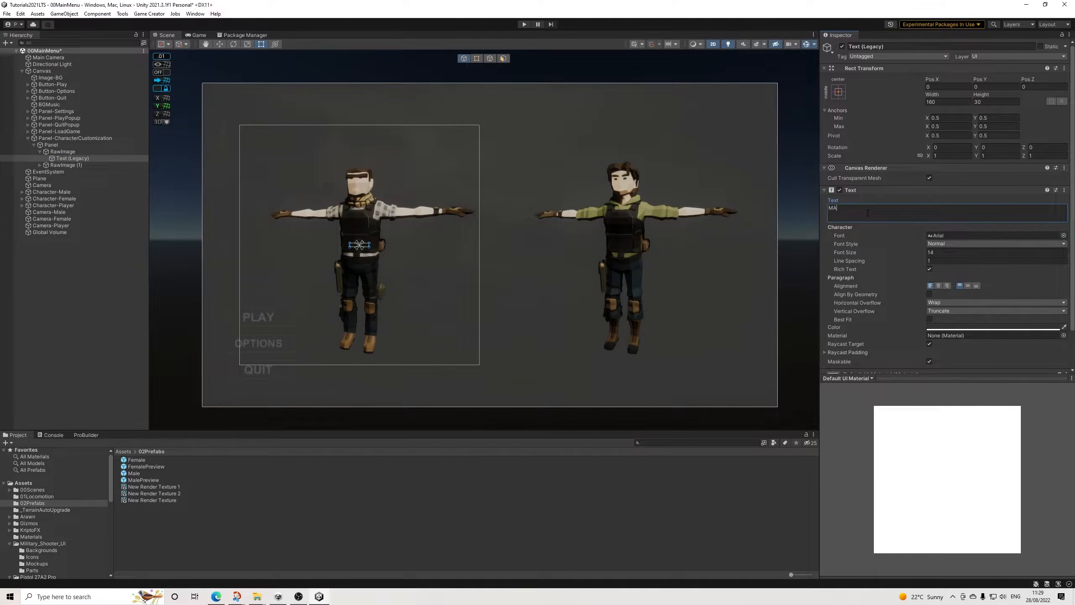
{"action": "type", "text": "LE"}
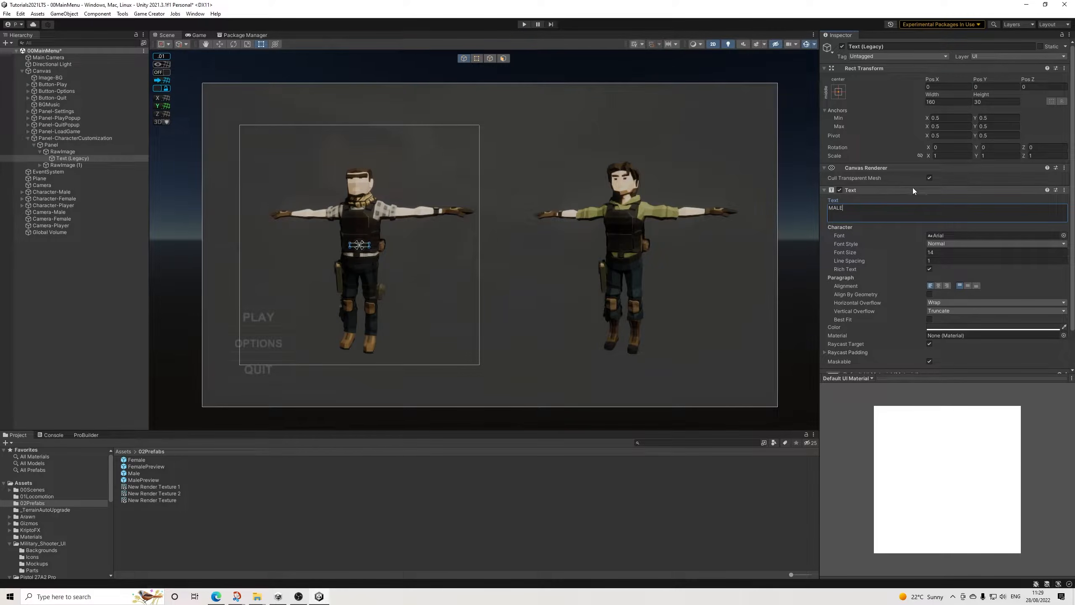
Step: Center the MALE label's text horizontally and vertically and set its color to white
{"action": "left_click", "coordinate": [939, 286]}
{"action": "left_click", "coordinate": [968, 286]}
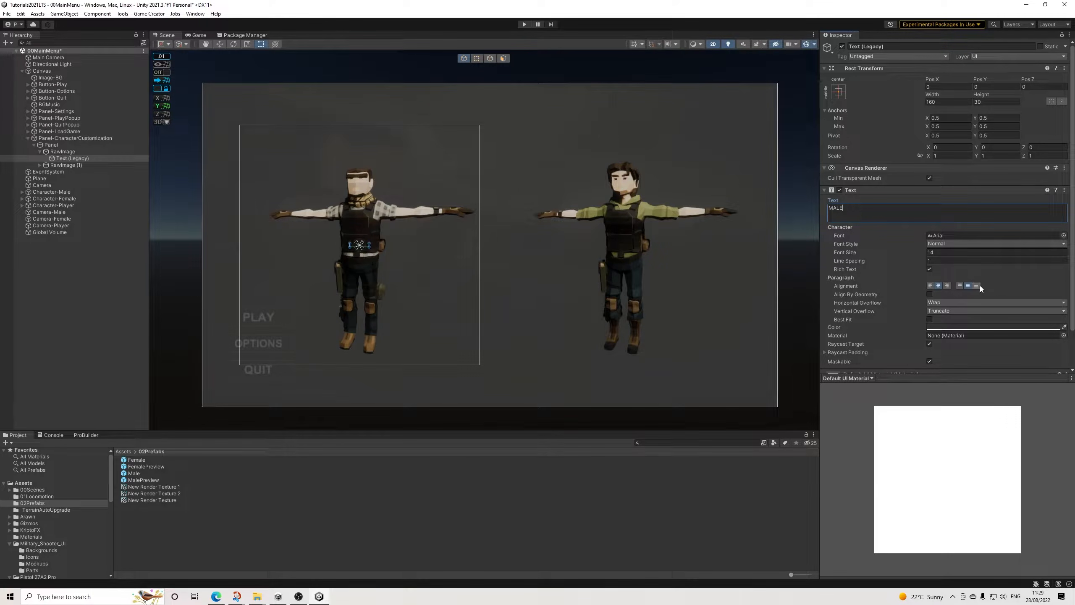
{"action": "left_click", "coordinate": [963, 326]}
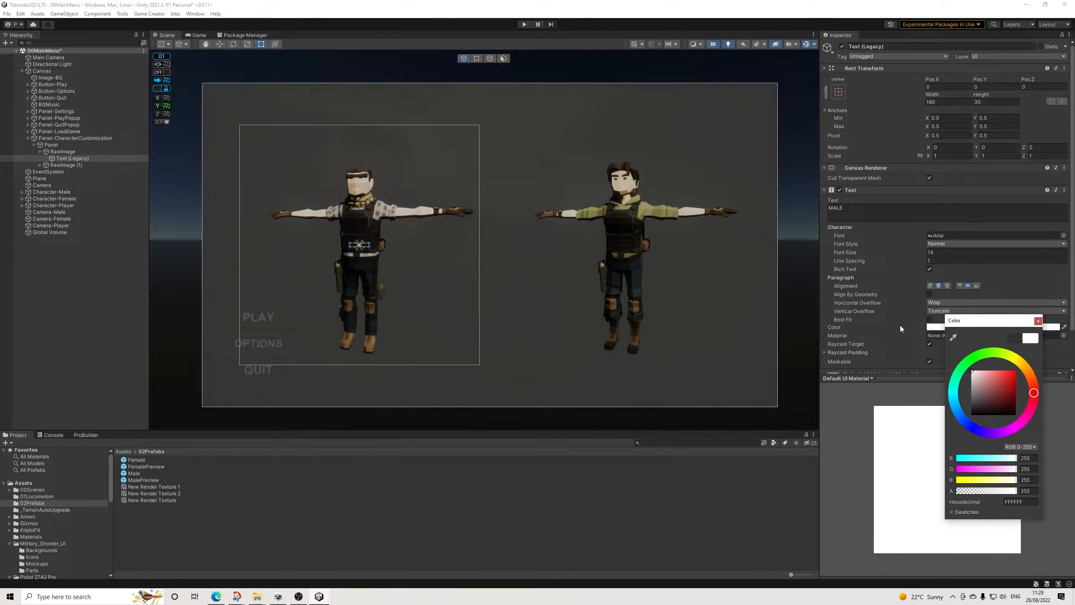
{"action": "left_click", "coordinate": [1039, 321]}
Step: Resize the MALE label to a width of 800 and a height of 200
{"action": "left_click", "coordinate": [946, 102]}
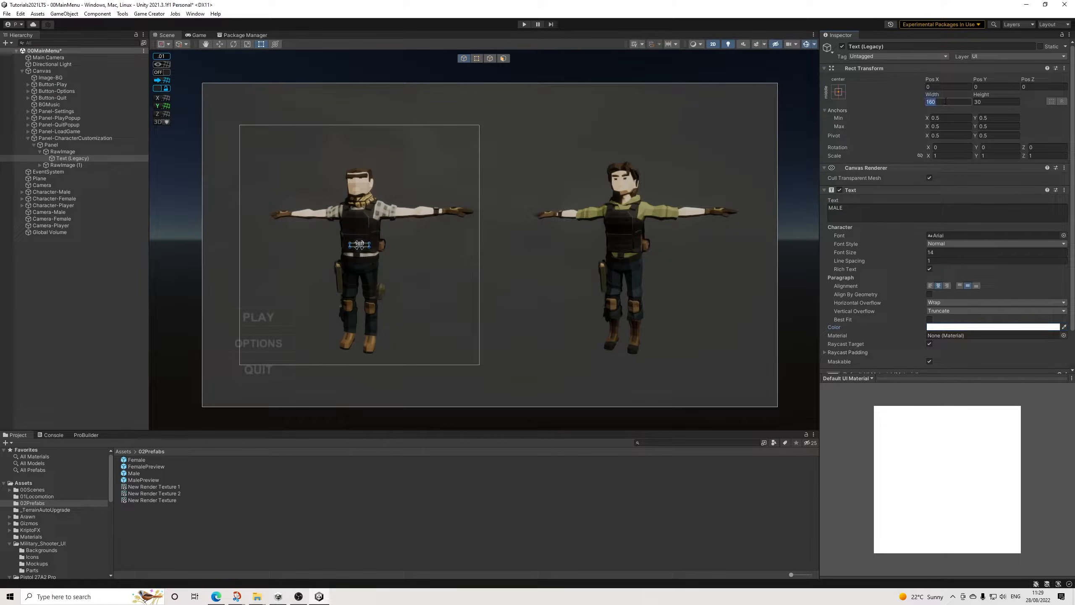
{"action": "type", "text": "800"}
{"action": "key", "text": "Tab"}
{"action": "type", "text": "200"}
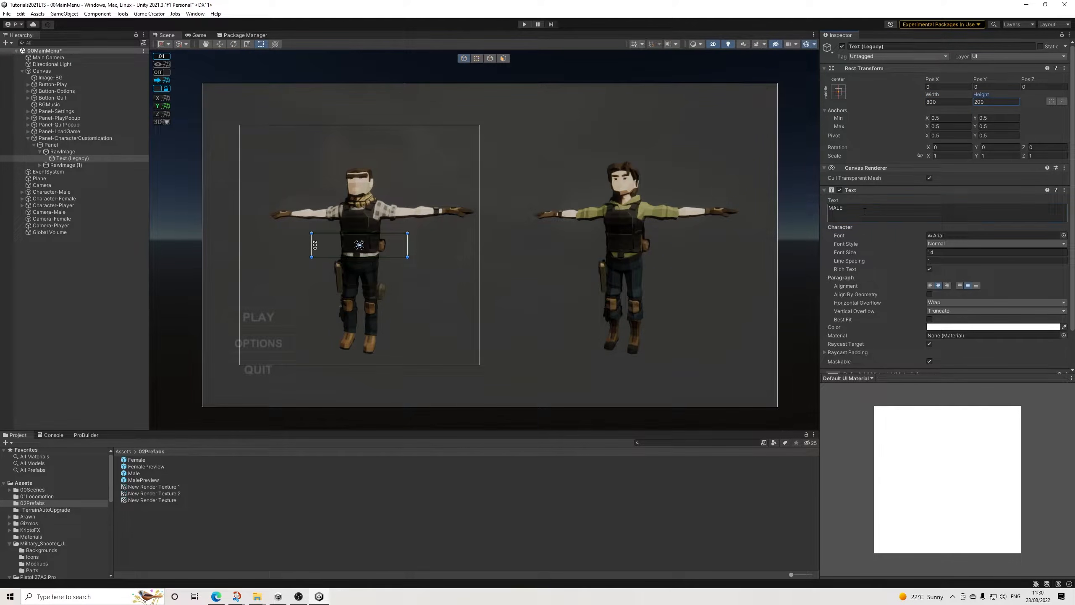
Step: Set the MALE label's font size to 86 and move it above the character's head, at about Y 816
{"action": "left_click", "coordinate": [949, 327]}
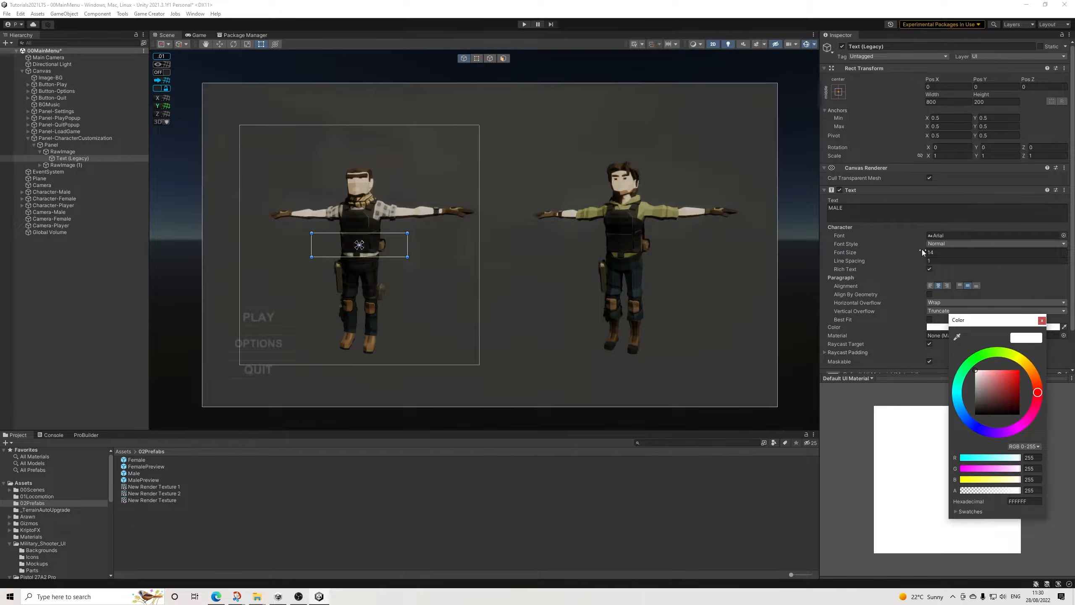
{"action": "left_click", "coordinate": [944, 252]}
{"action": "type", "text": "127"}
{"action": "left_click_drag", "start_coordinate": [974, 255], "coordinate": [957, 256]}
{"action": "left_click_drag", "start_coordinate": [363, 245], "coordinate": [366, 147]}
Step: Copy the MALE label and paste it as a child of RawImage (1)
{"action": "right_click", "coordinate": [70, 161]}
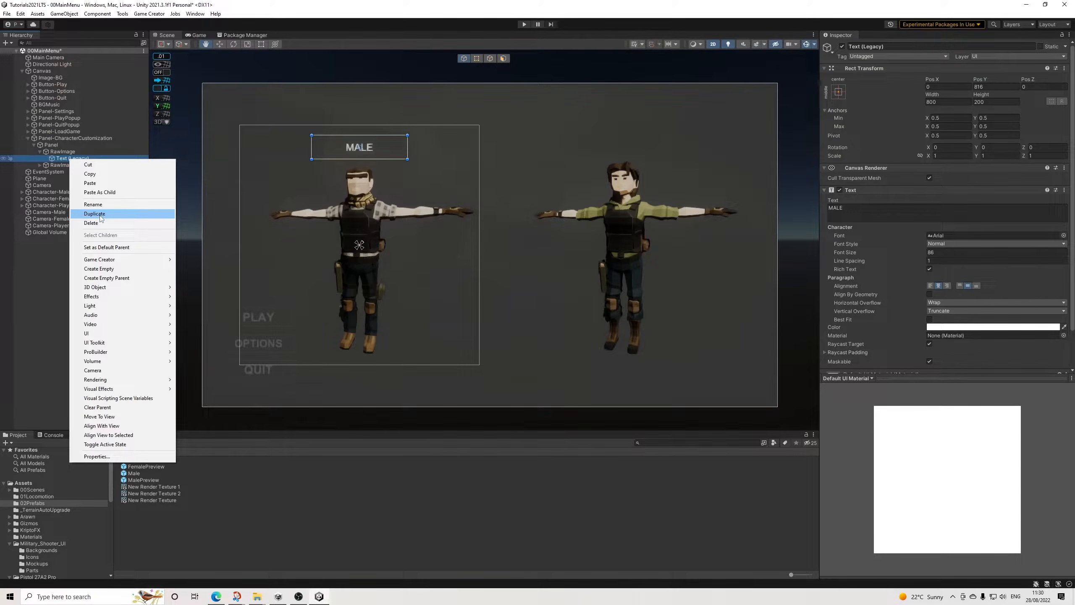
{"action": "left_click", "coordinate": [90, 174]}
{"action": "right_click", "coordinate": [62, 166]}
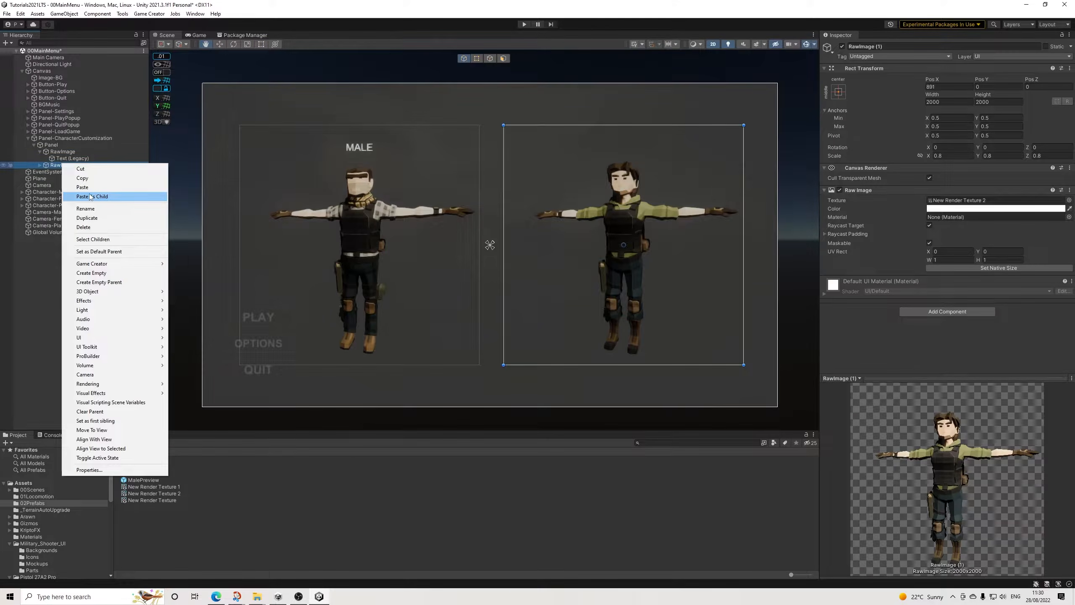
{"action": "left_click", "coordinate": [91, 196]}
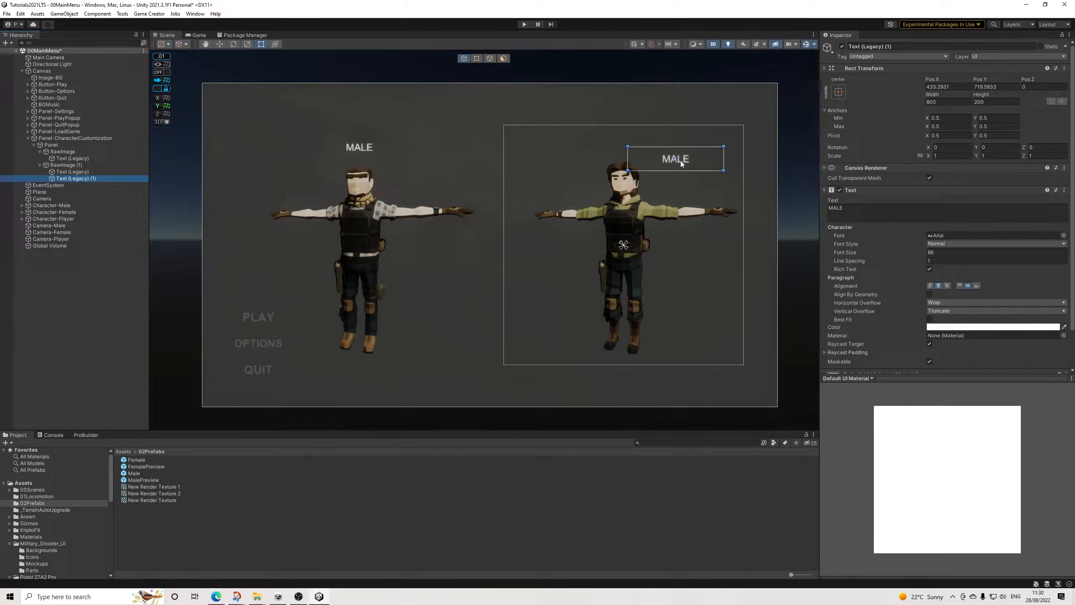
Step: Delete the unformatted placeholder text under RawImage (1), keeping the pasted label
{"action": "left_click", "coordinate": [72, 173]}
{"action": "left_click", "coordinate": [74, 178]}
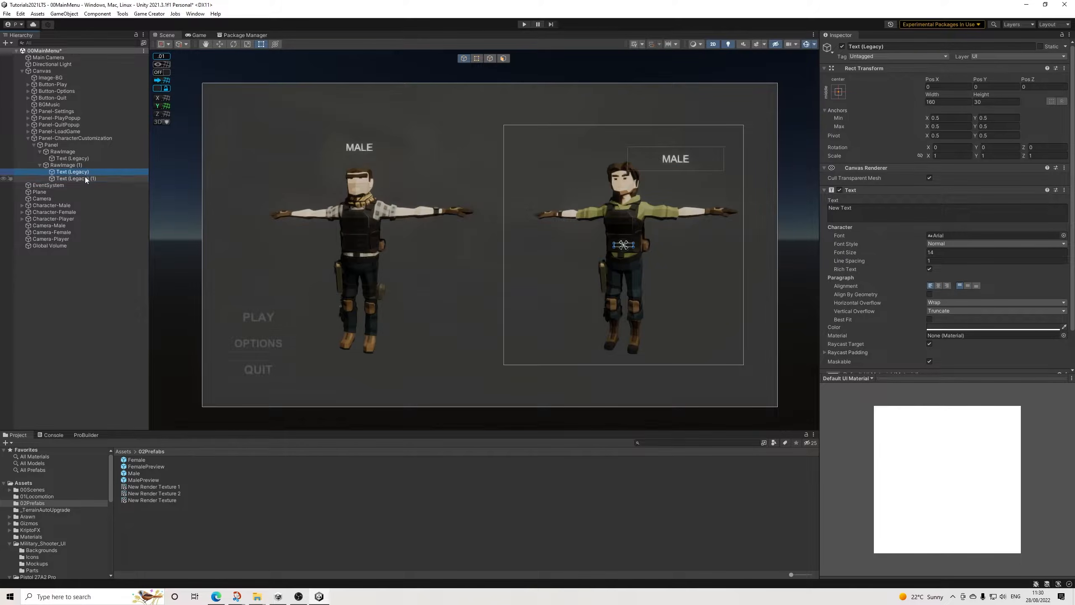
{"action": "left_click", "coordinate": [84, 171]}
{"action": "key", "text": "Delete"}
{"action": "left_click", "coordinate": [84, 171]}
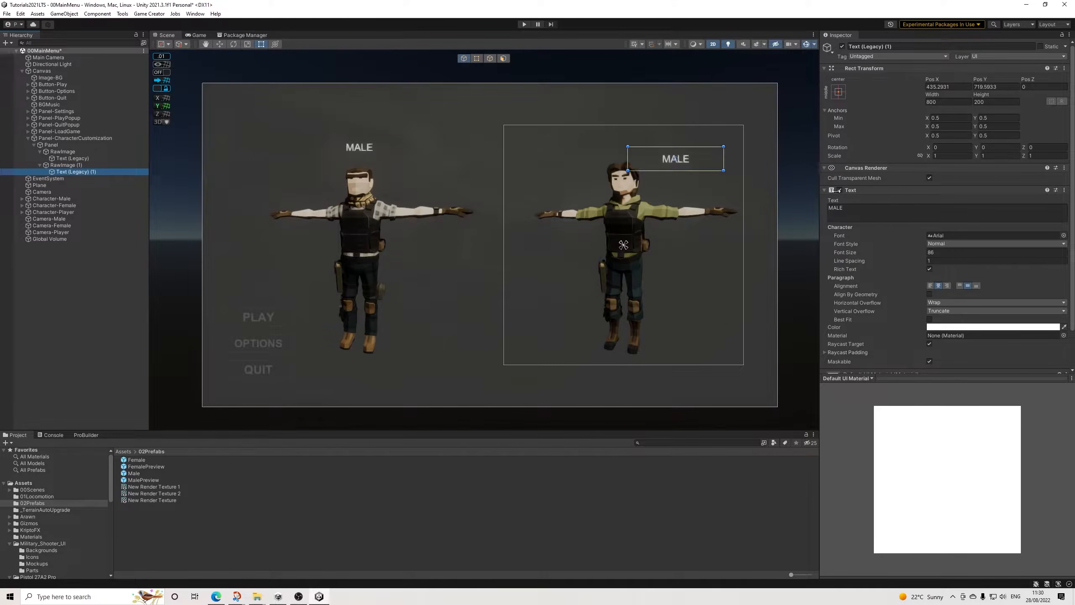
Step: Change the pasted label's text to FEMALE and move it above the second character's head, at about Y 814
{"action": "left_click", "coordinate": [868, 208]}
{"action": "type", "text": "FAMLE"}
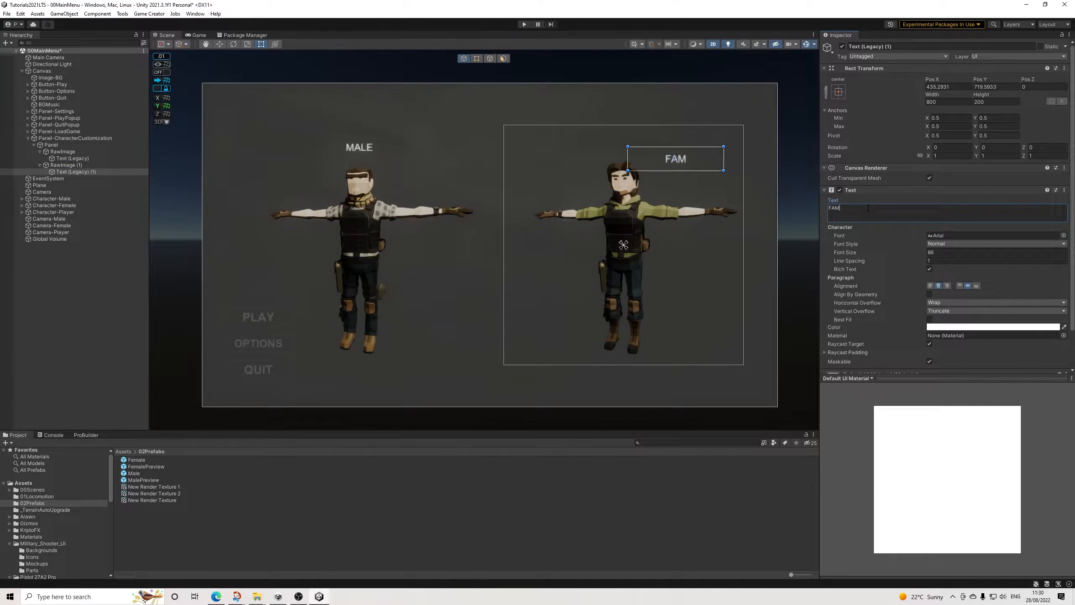
{"action": "key", "text": "BackSpace"}
{"action": "key", "text": "BackSpace"}
{"action": "key", "text": "BackSpace"}
{"action": "key", "text": "BackSpace"}
{"action": "type", "text": "EMALE"}
{"action": "left_click_drag", "start_coordinate": [697, 164], "coordinate": [644, 155]}
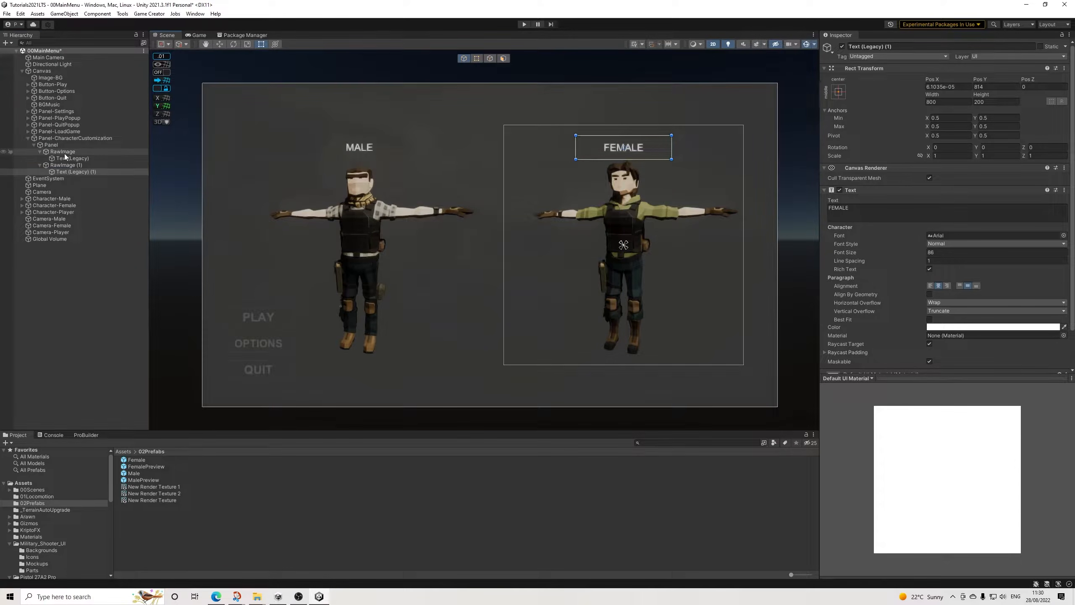
Step: Copy the MALE label's Rect Transform placement onto the FEMALE label so both sit at the same height
{"action": "left_click", "coordinate": [63, 158]}
{"action": "left_click", "coordinate": [1066, 70]}
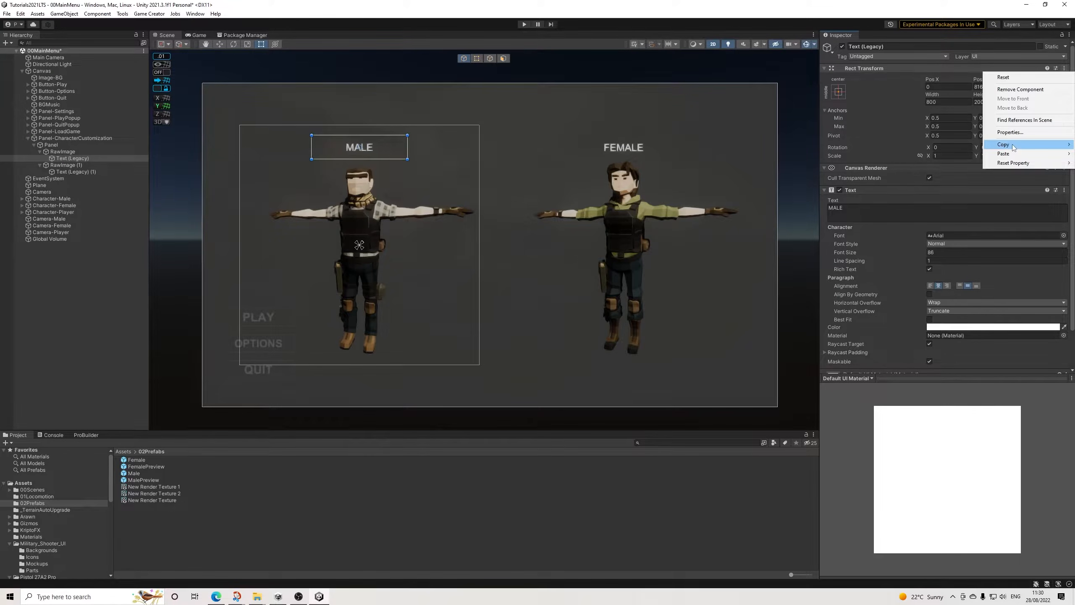
{"action": "mouse_move", "coordinate": [1012, 145]}
{"action": "left_click", "coordinate": [936, 185]}
{"action": "left_click", "coordinate": [72, 171]}
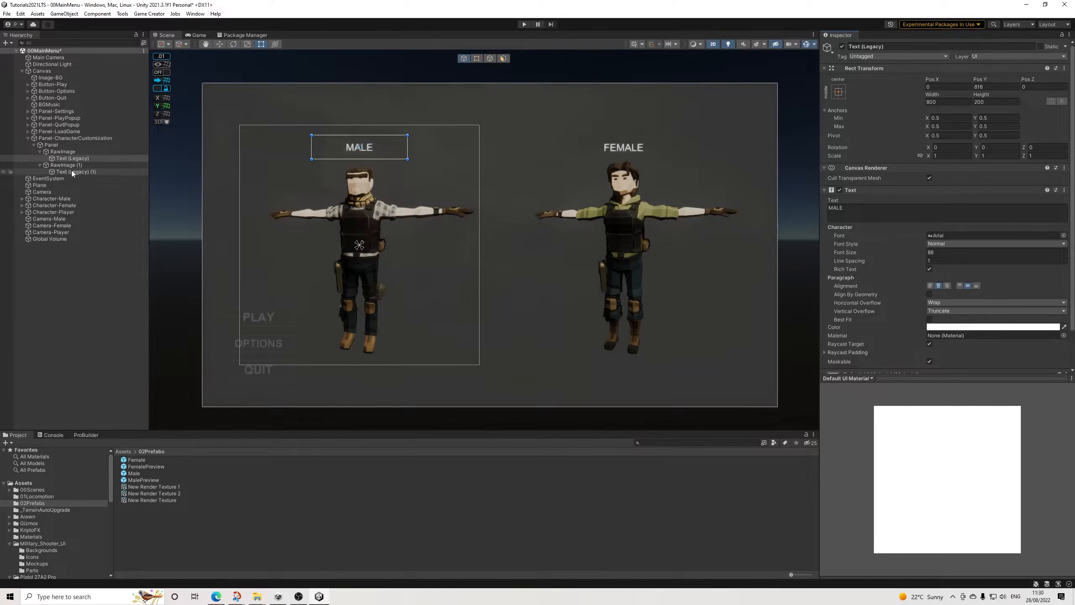
{"action": "left_click", "coordinate": [1065, 69]}
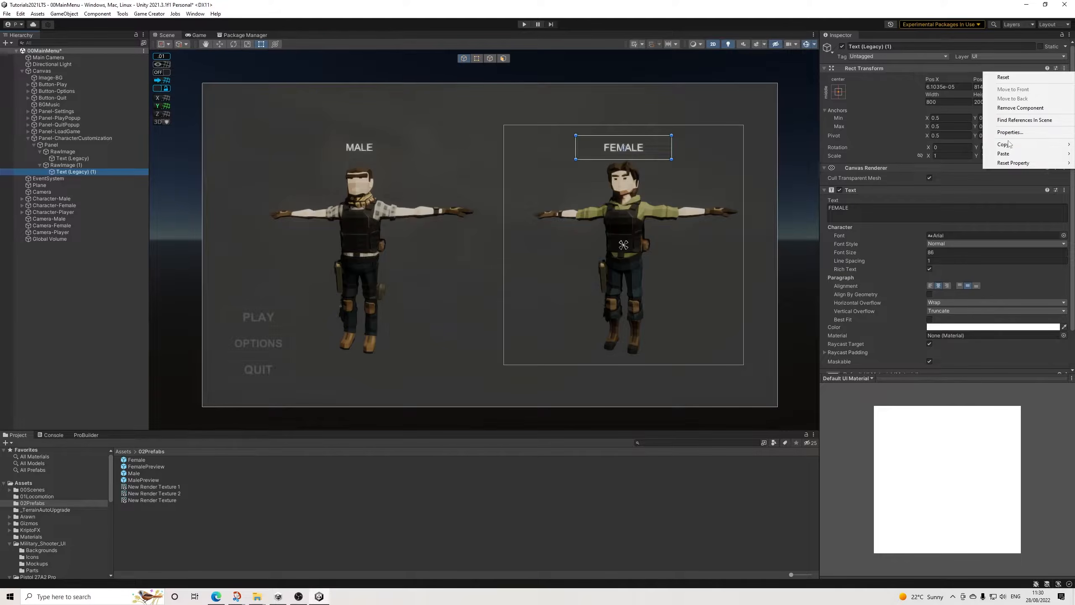
{"action": "mouse_move", "coordinate": [1007, 154]}
{"action": "left_click", "coordinate": [933, 203]}
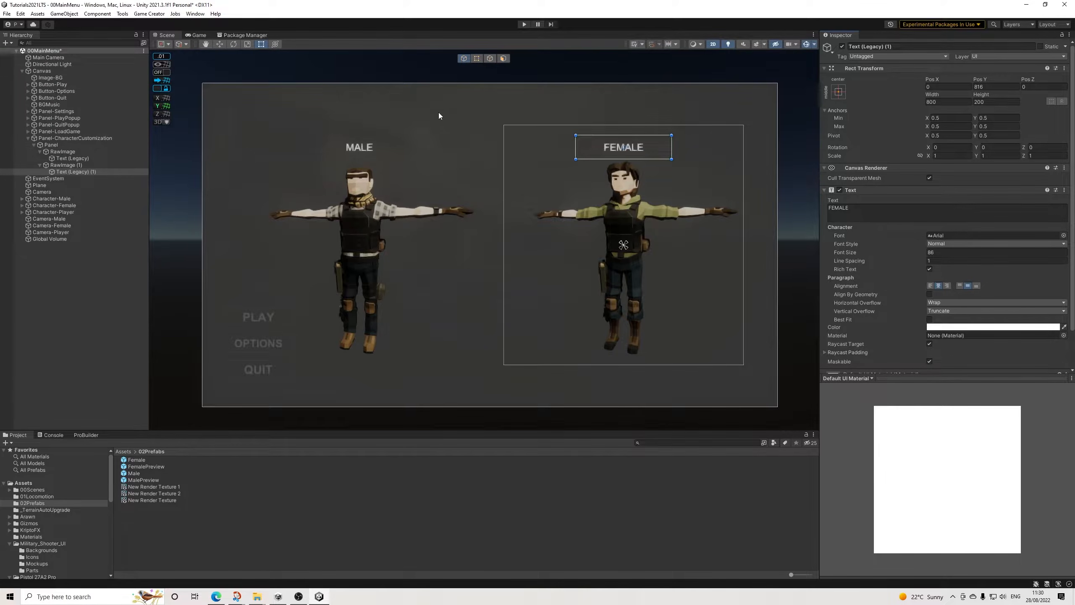
Step: Add a legacy UI Text as a direct child of the panel holding both raw images
{"action": "left_click", "coordinate": [64, 157]}
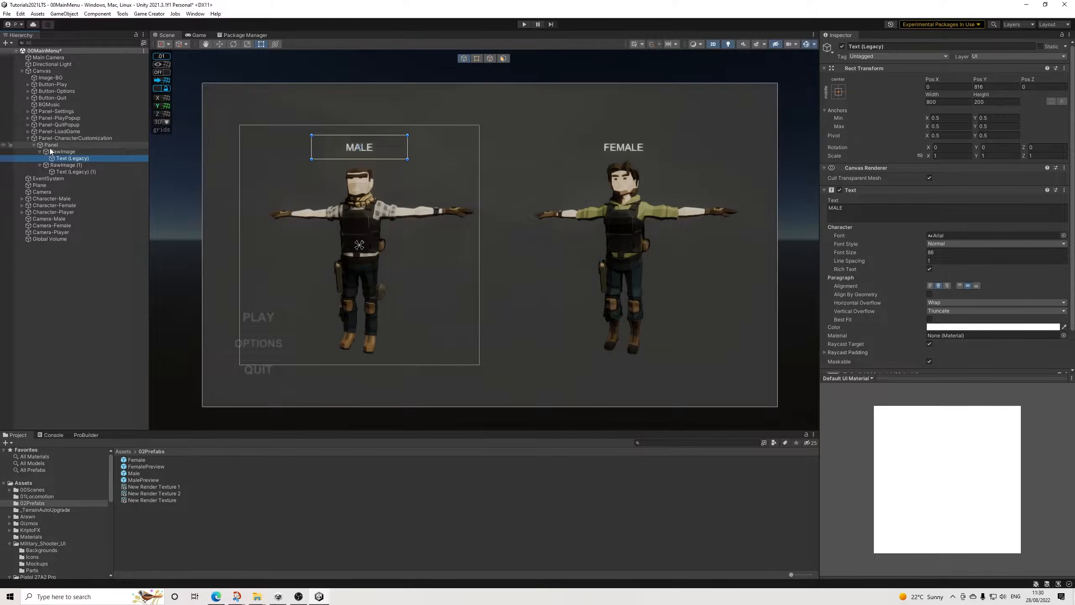
{"action": "left_click", "coordinate": [50, 145]}
{"action": "right_click", "coordinate": [51, 145]}
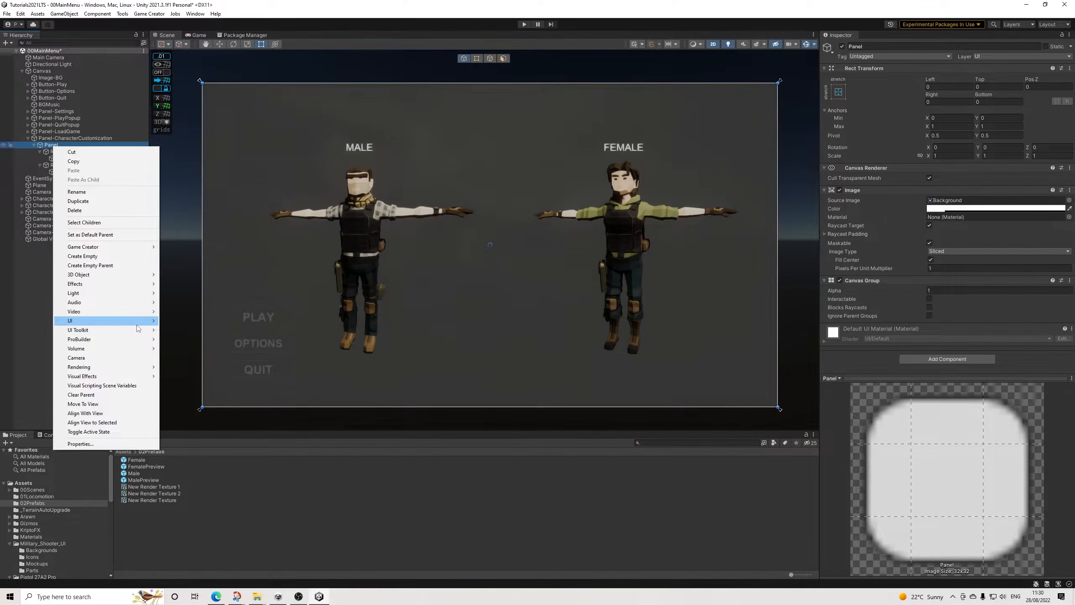
{"action": "mouse_move", "coordinate": [137, 325]}
{"action": "mouse_move", "coordinate": [200, 449]}
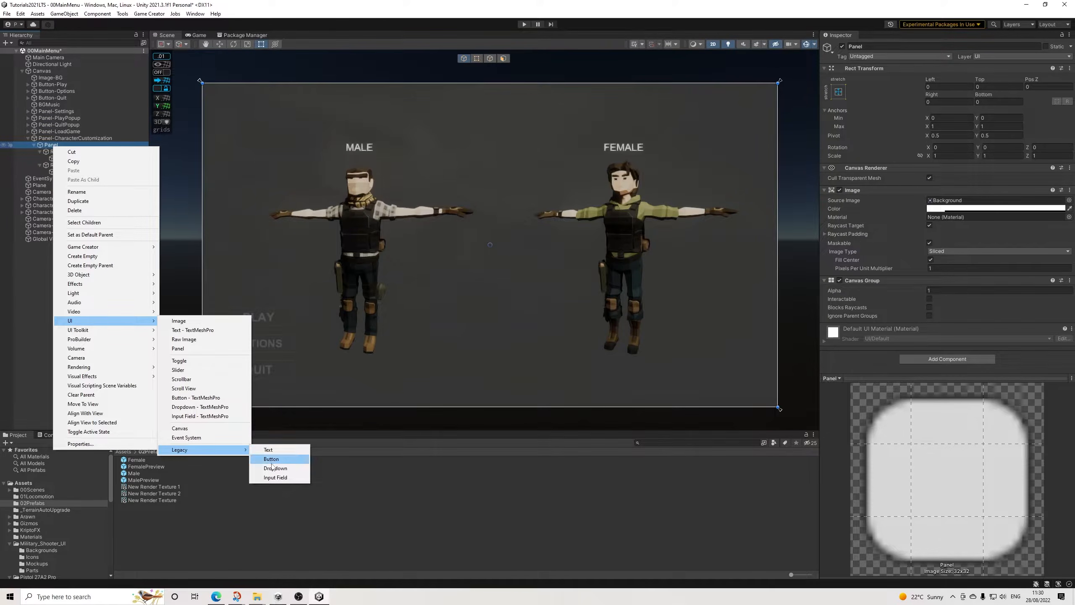
{"action": "left_click", "coordinate": [266, 450]}
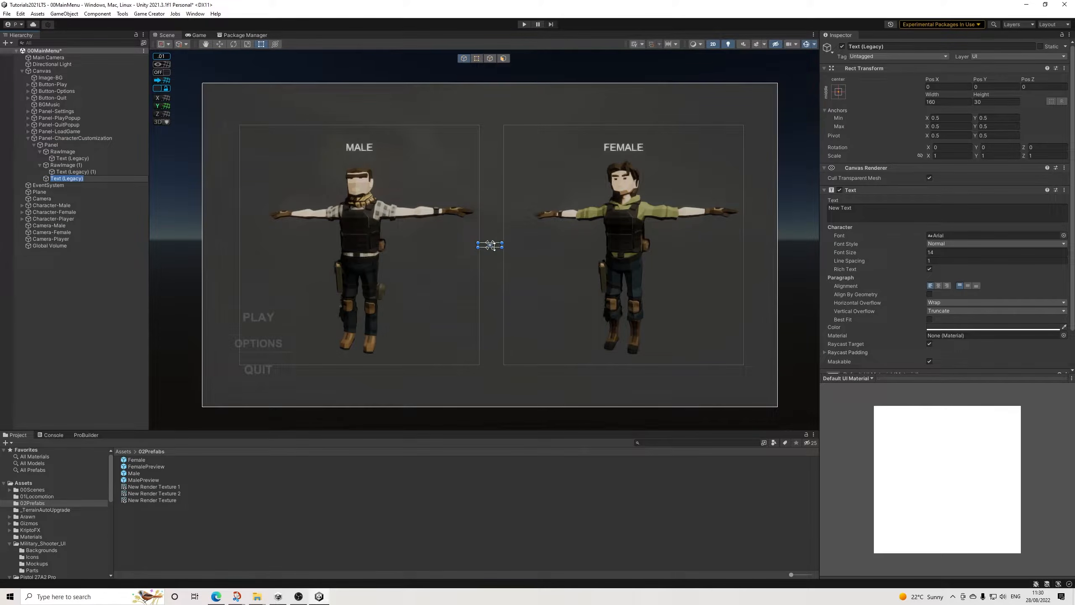
Step: Size the new text to 1200 by 200 and move it above both previews, at about Y 900
{"action": "left_click", "coordinate": [948, 102]}
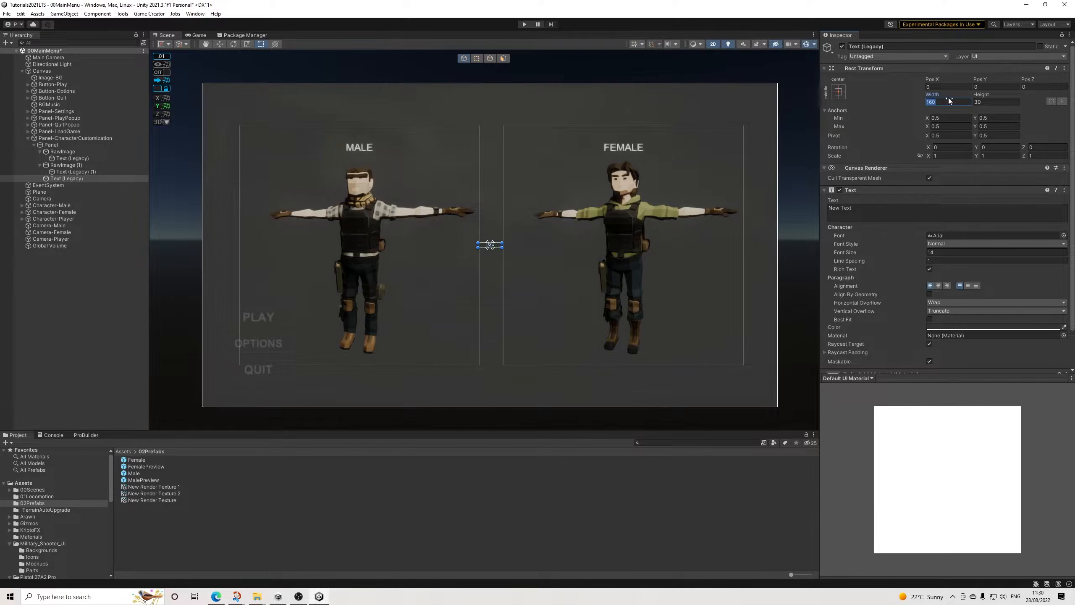
{"action": "type", "text": "1200"}
{"action": "key", "text": "Tab"}
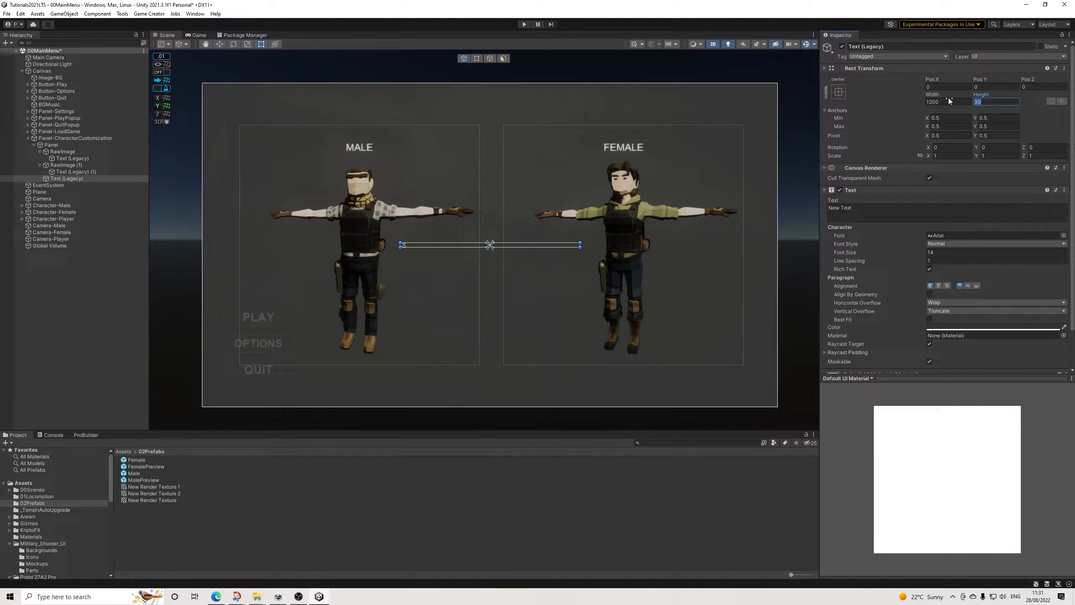
{"action": "type", "text": "200"}
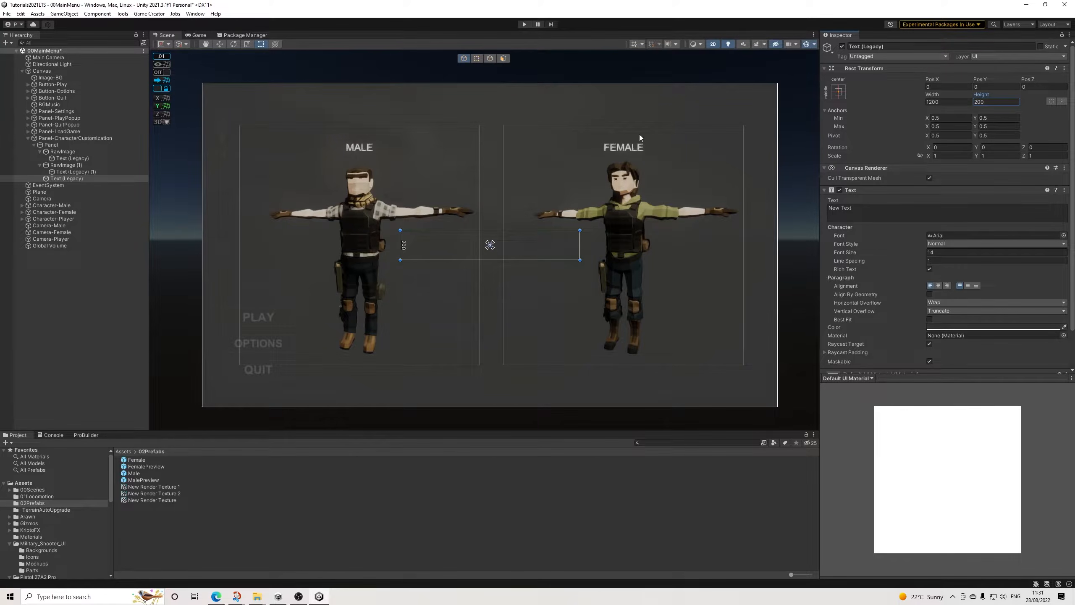
{"action": "left_click_drag", "start_coordinate": [518, 250], "coordinate": [519, 112]}
Step: Change the heading's text to CHOOSE and set its color to white
{"action": "left_click", "coordinate": [877, 210]}
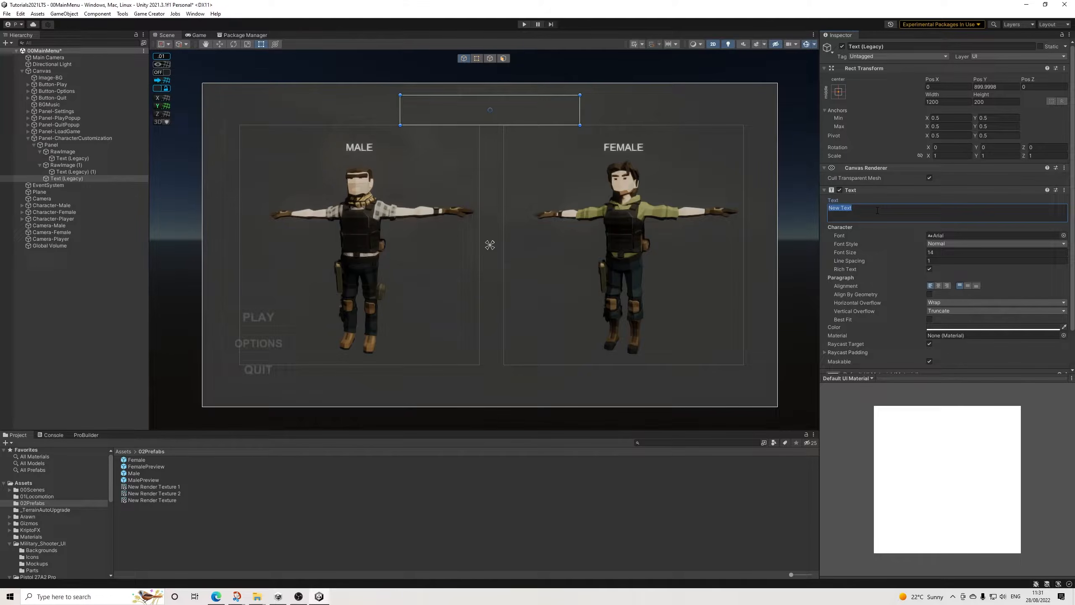
{"action": "type", "text": "CHOOSE"}
{"action": "left_click", "coordinate": [958, 327]}
{"action": "left_click_drag", "start_coordinate": [1003, 393], "coordinate": [972, 363]}
{"action": "left_click", "coordinate": [1044, 319]}
Step: Center the CHOOSE heading's text and set its font size to 120
{"action": "left_click", "coordinate": [968, 286]}
{"action": "left_click", "coordinate": [933, 253]}
{"action": "type", "text": "120"}
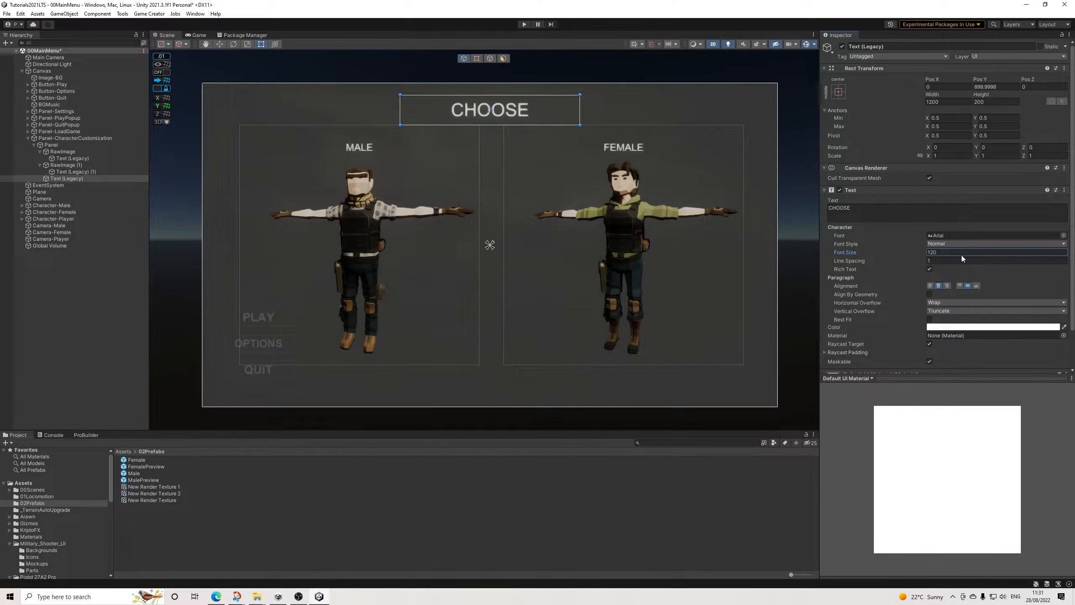
{"action": "left_click", "coordinate": [601, 71]}
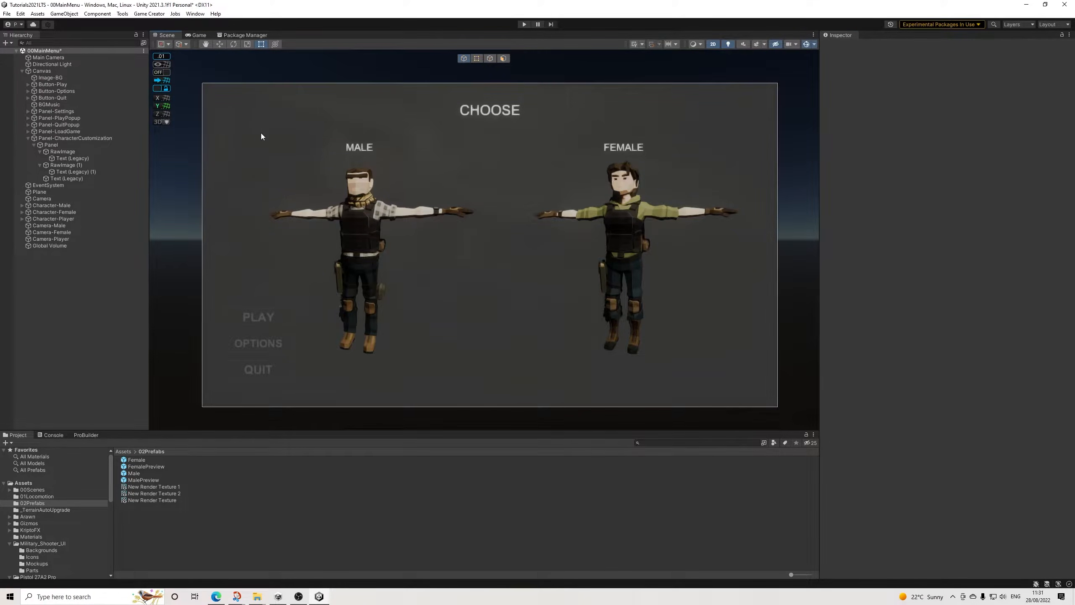
Step: Save the scene and run the game briefly to check the labelled character previews
{"action": "left_click", "coordinate": [7, 14]}
{"action": "left_click", "coordinate": [19, 53]}
{"action": "left_click", "coordinate": [524, 25]}
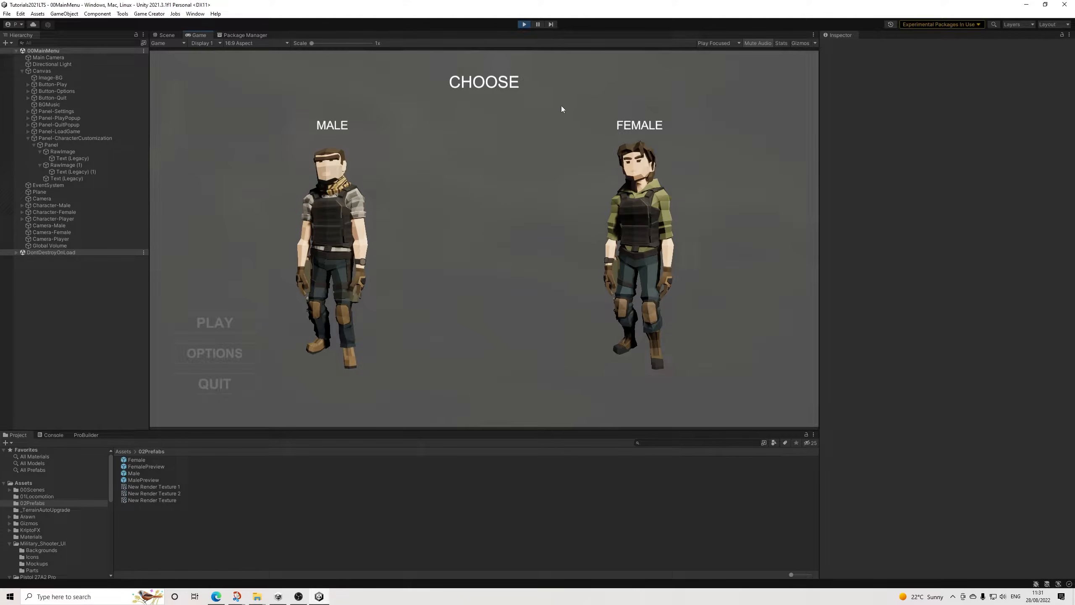
{"action": "left_click", "coordinate": [525, 24]}
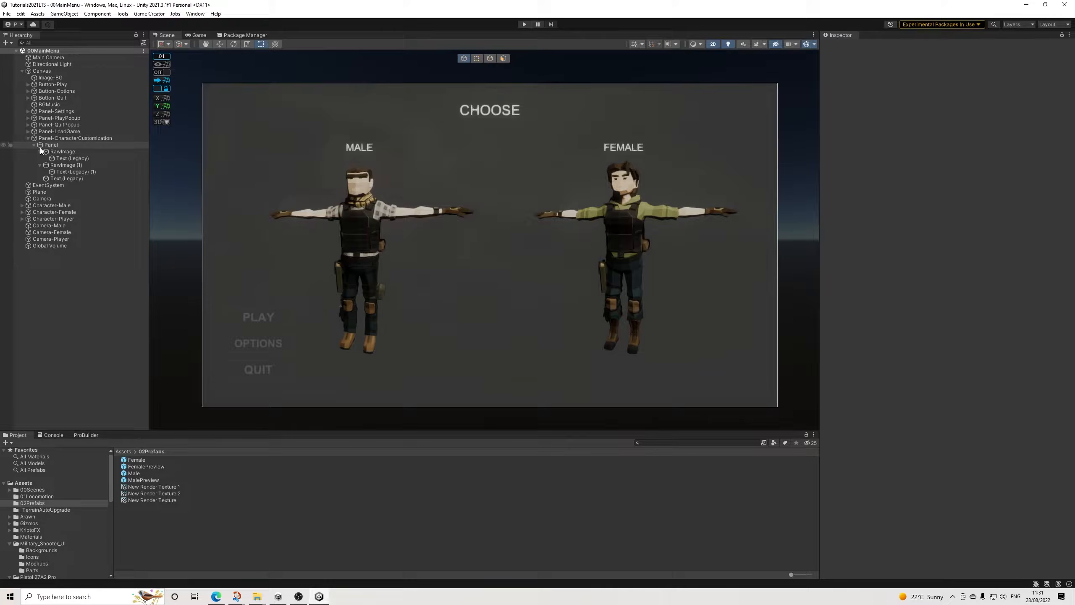
Step: Disable foot IK, hand IK, smart head IK and procedural landing in Character-Male's Character Animator
{"action": "left_click", "coordinate": [64, 205]}
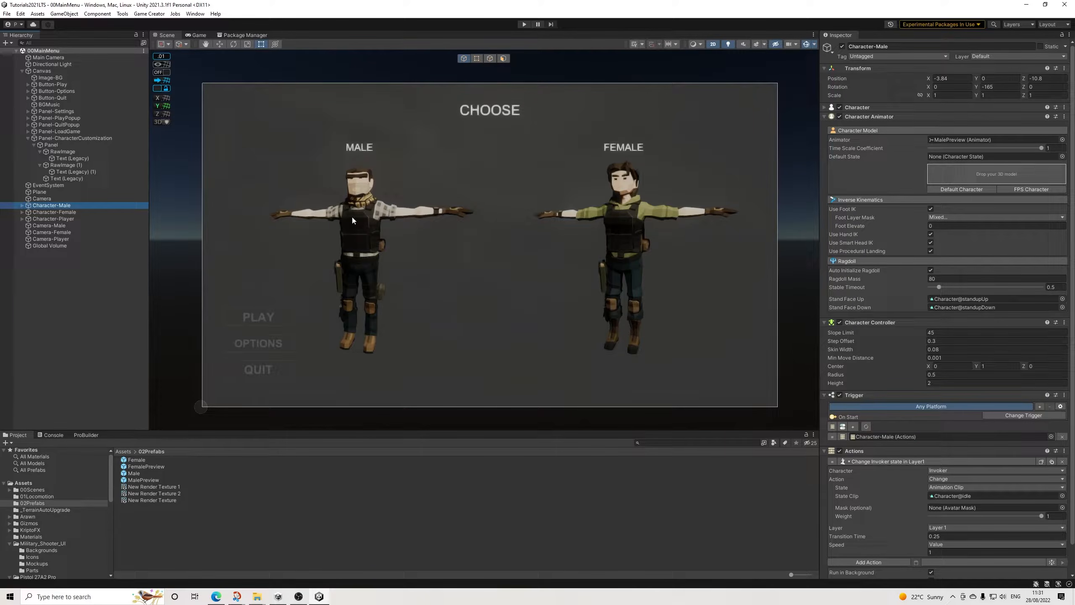
{"action": "left_click", "coordinate": [67, 212], "text": "ctrl"}
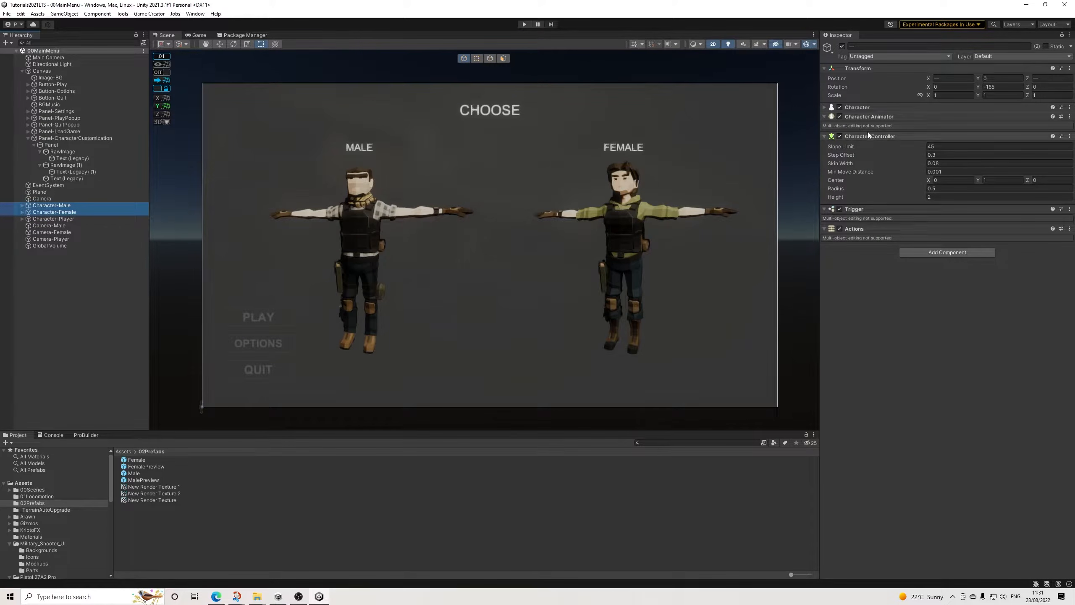
{"action": "left_click", "coordinate": [66, 206]}
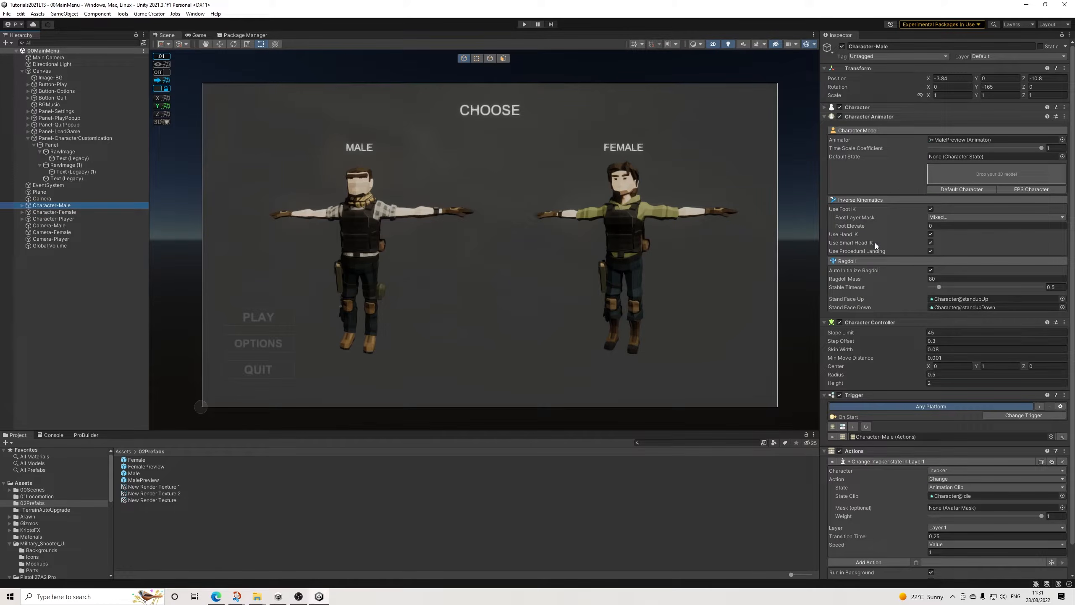
{"action": "left_click", "coordinate": [931, 234]}
{"action": "left_click", "coordinate": [931, 243]}
{"action": "left_click", "coordinate": [931, 251]}
{"action": "left_click", "coordinate": [931, 209]}
Step: Disable foot IK, hand IK, smart head IK and procedural landing in Character-Female's Character Animator
{"action": "left_click", "coordinate": [70, 211]}
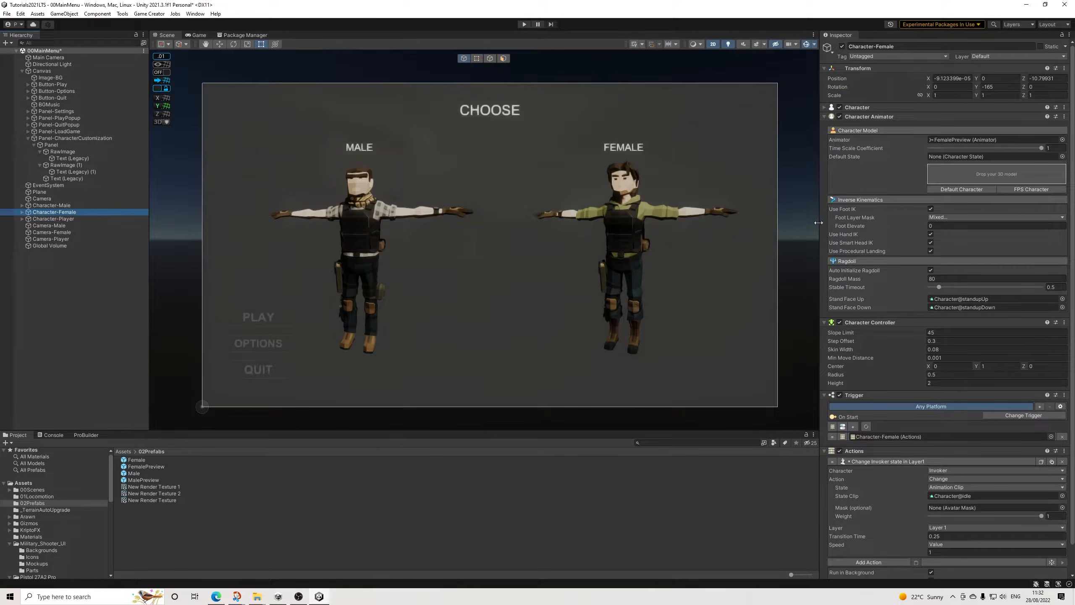
{"action": "left_click", "coordinate": [931, 209]}
{"action": "left_click", "coordinate": [931, 217]}
{"action": "left_click", "coordinate": [931, 226]}
{"action": "left_click", "coordinate": [931, 234]}
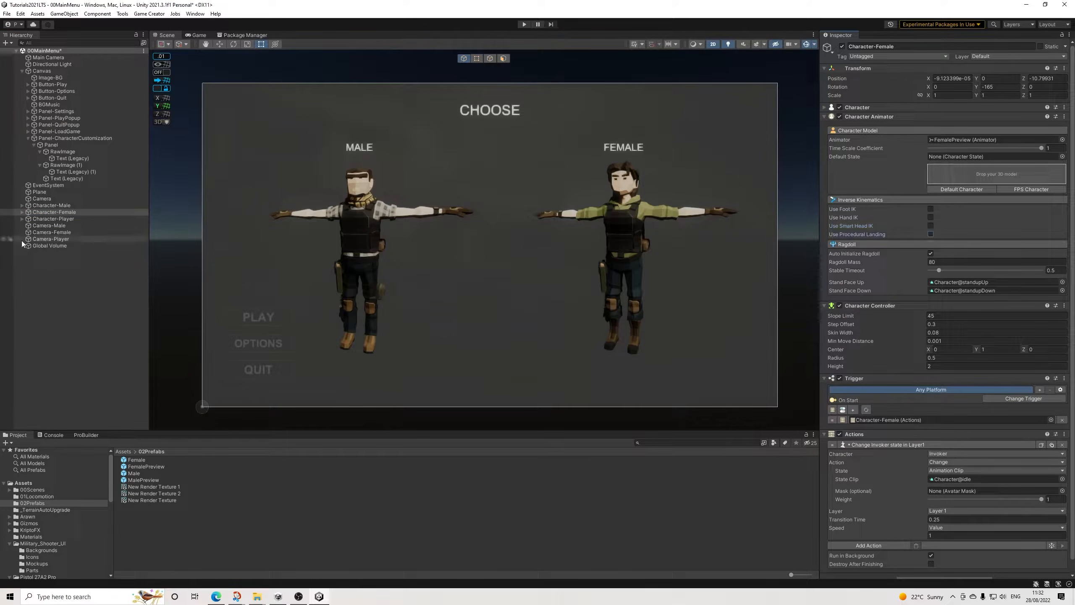
Step: Disable foot IK, hand IK, smart head IK and procedural landing in Character-Player's Character Animator
{"action": "left_click", "coordinate": [71, 219]}
{"action": "left_click", "coordinate": [930, 209]}
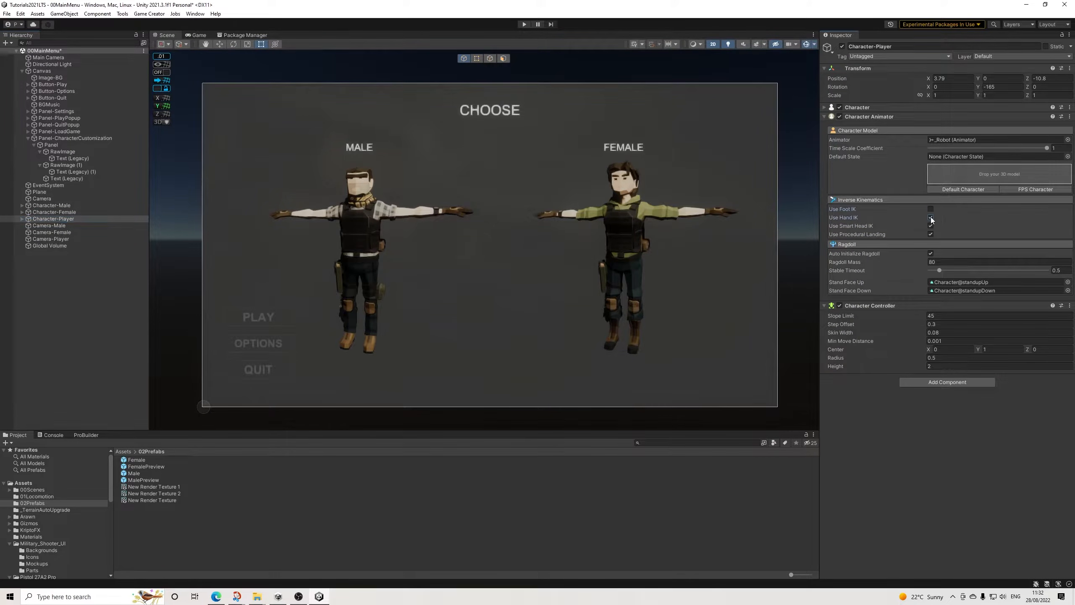
{"action": "left_click", "coordinate": [930, 234]}
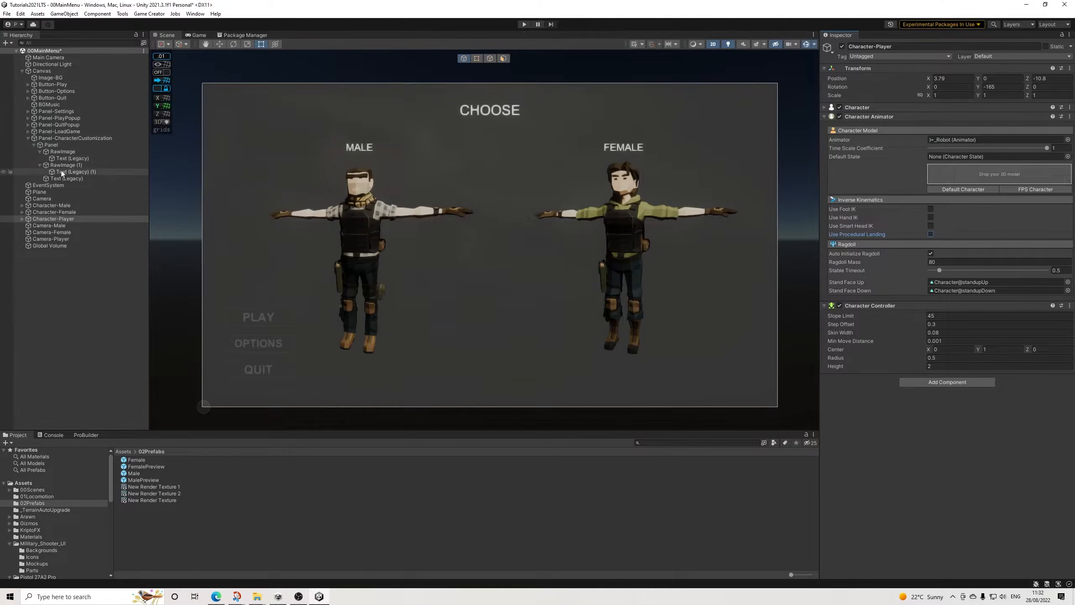
{"action": "left_click", "coordinate": [53, 205]}
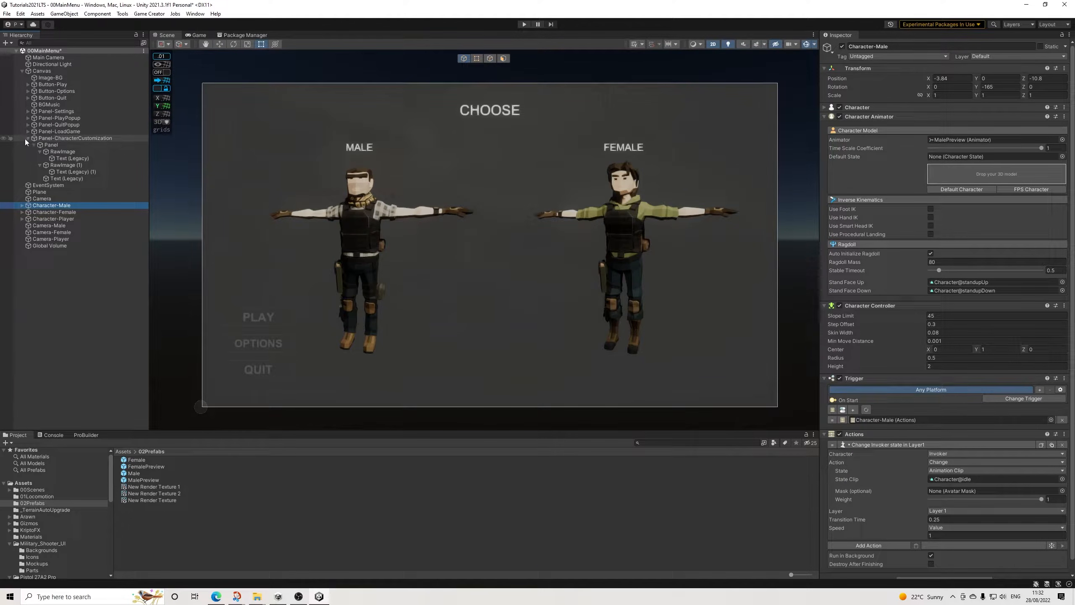
Step: Try to add a Button component to both character preview raw images at once
{"action": "left_click", "coordinate": [57, 151]}
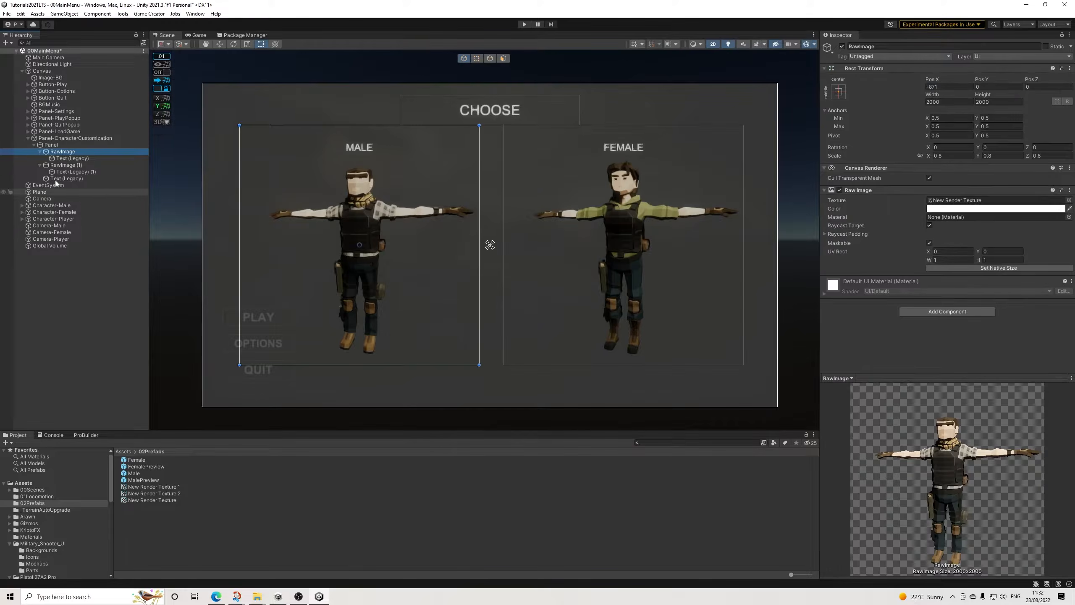
{"action": "left_click", "coordinate": [40, 151]}
{"action": "left_click", "coordinate": [41, 159]}
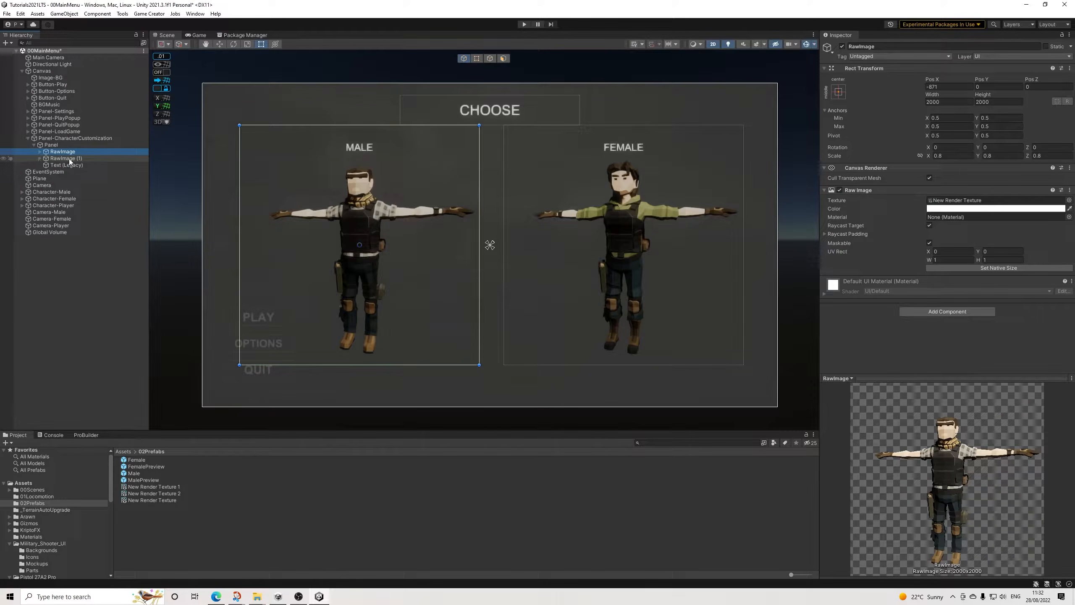
{"action": "left_click", "coordinate": [67, 158], "text": "ctrl"}
{"action": "left_click", "coordinate": [913, 308]}
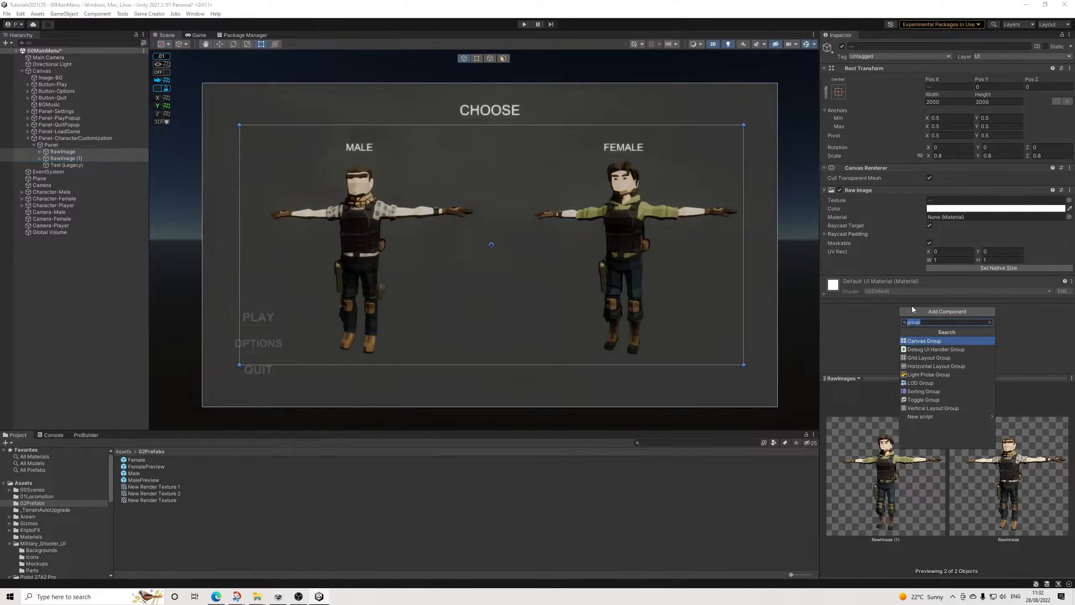
{"action": "type", "text": "butto"}
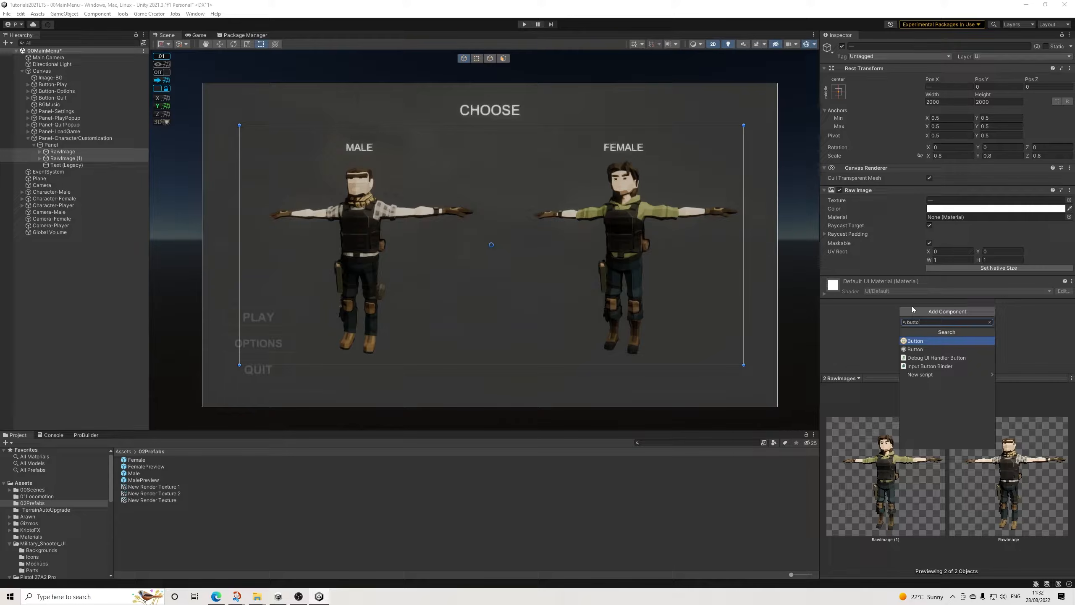
{"action": "key", "text": "Return"}
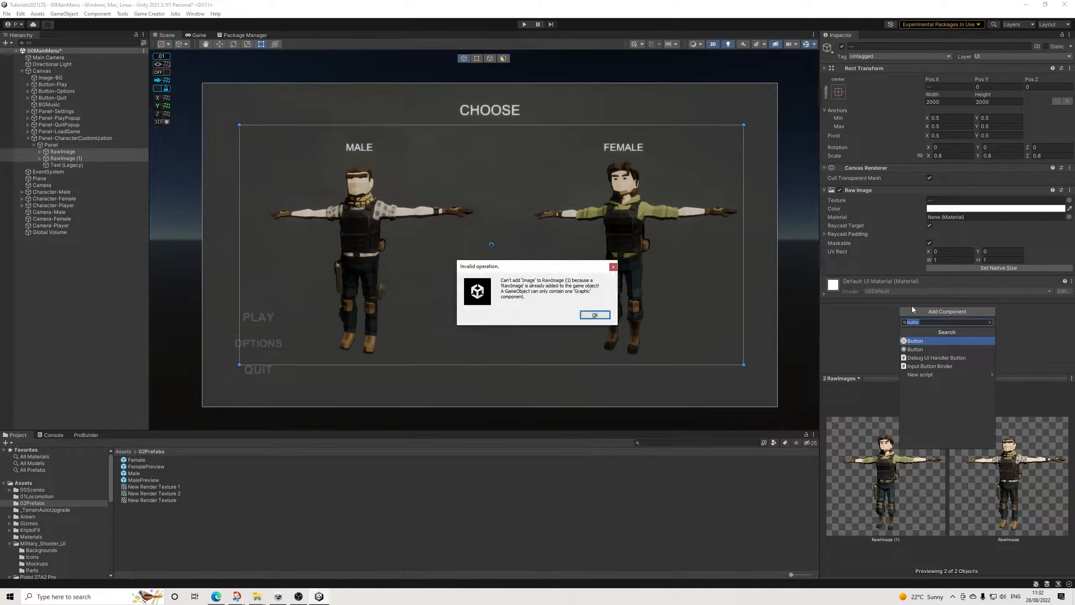
{"action": "left_click", "coordinate": [595, 315]}
Step: Add the standard UI Button component to the male preview's RawImage
{"action": "left_click", "coordinate": [63, 152]}
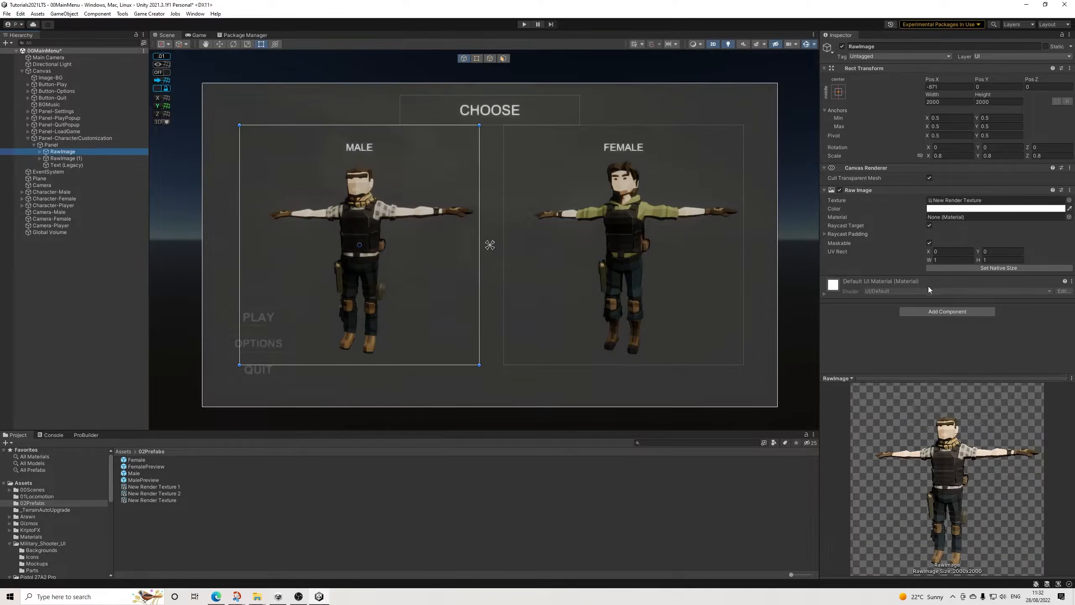
{"action": "left_click", "coordinate": [924, 340]}
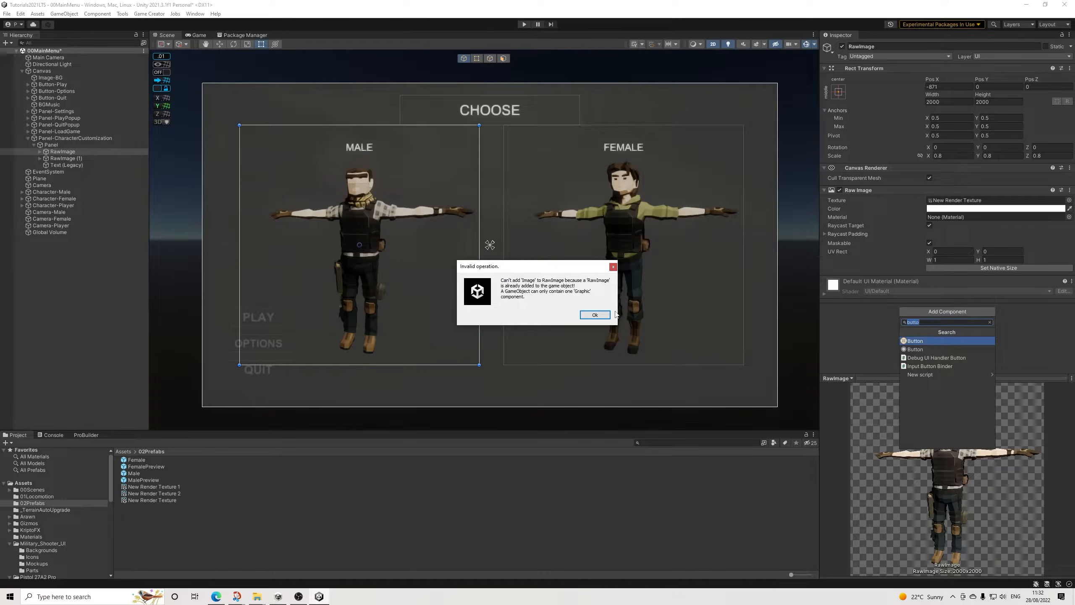
{"action": "left_click", "coordinate": [605, 314]}
{"action": "left_click", "coordinate": [925, 310]}
{"action": "left_click", "coordinate": [917, 349]}
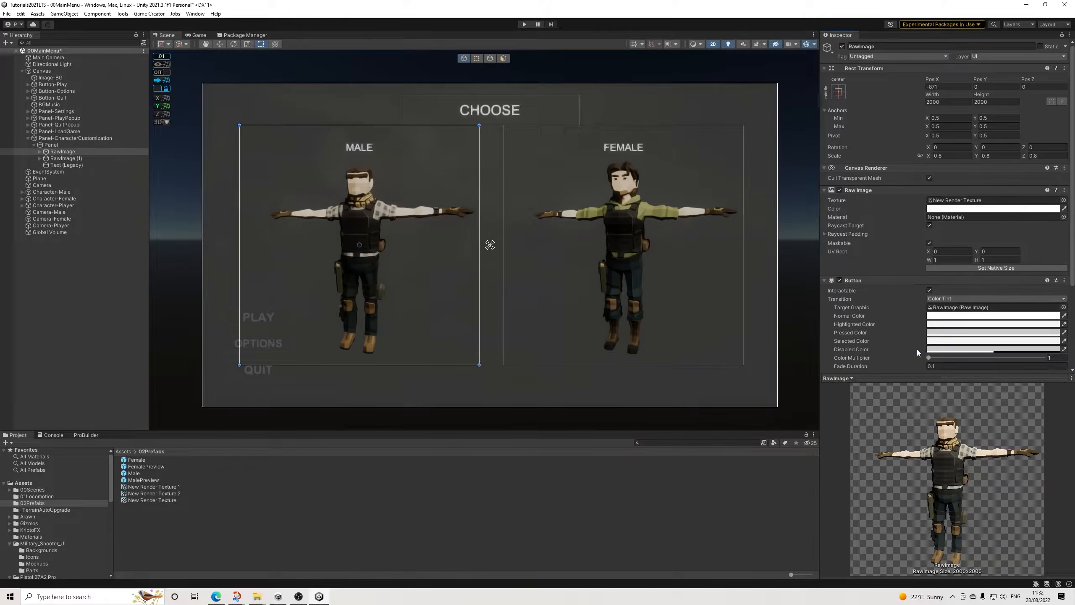
Step: Set the pressed color of the male preview's button to white, FFFFFF
{"action": "scroll", "coordinate": [916, 300], "scroll_direction": "down", "scroll_amount": 5}
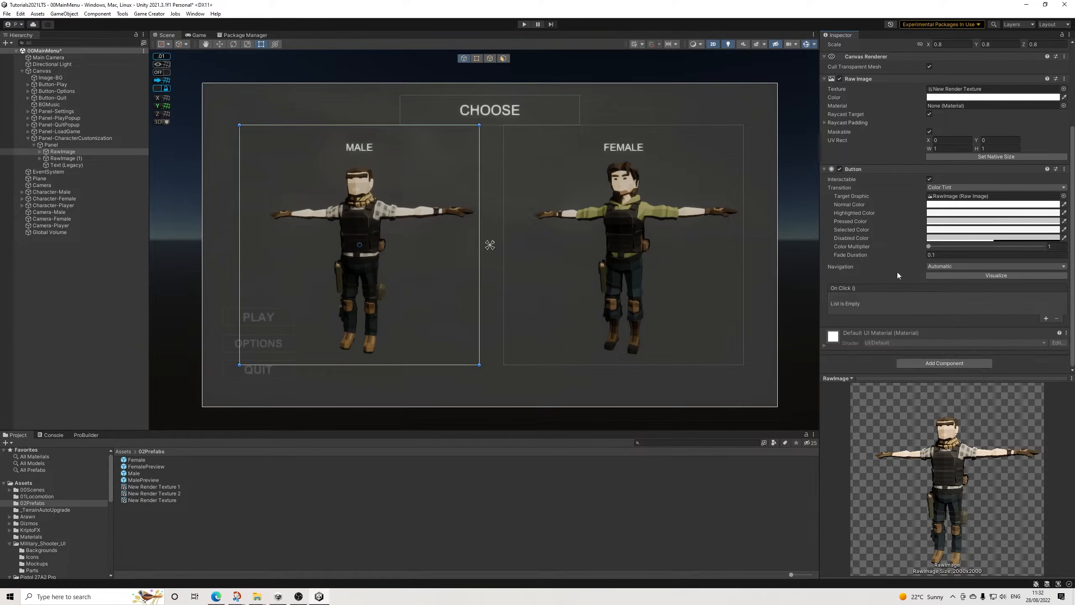
{"action": "scroll", "coordinate": [894, 237], "scroll_direction": "up", "scroll_amount": 3}
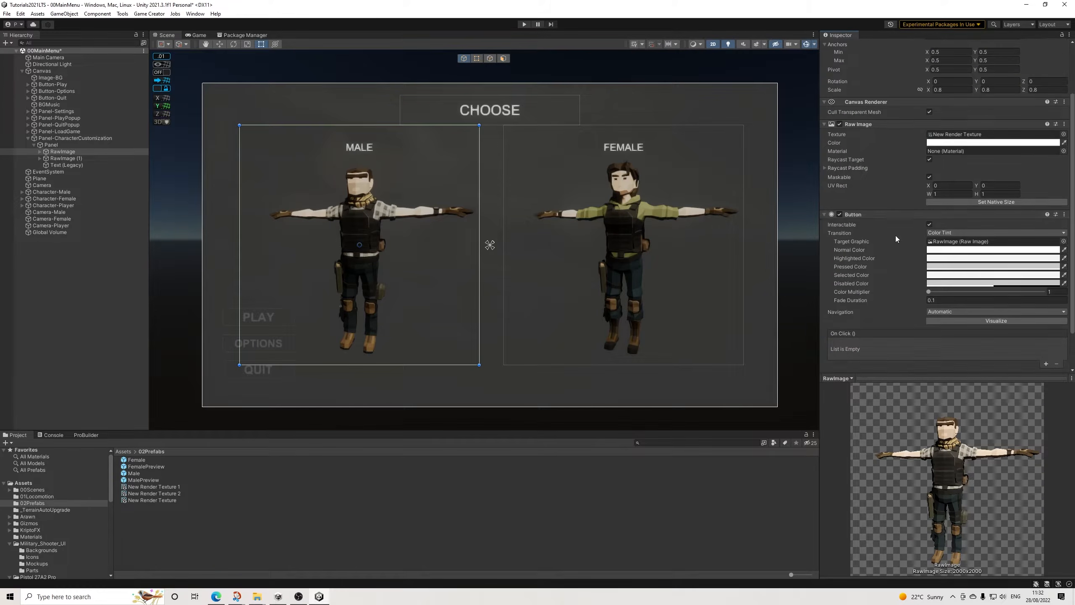
{"action": "scroll", "coordinate": [896, 236], "scroll_direction": "down", "scroll_amount": 3}
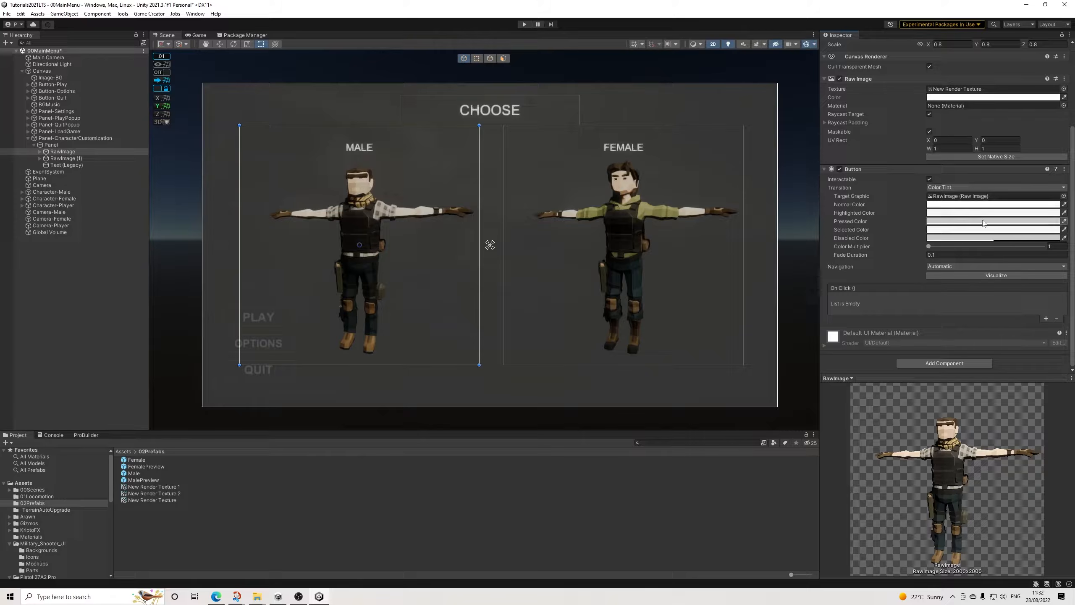
{"action": "left_click", "coordinate": [960, 221]}
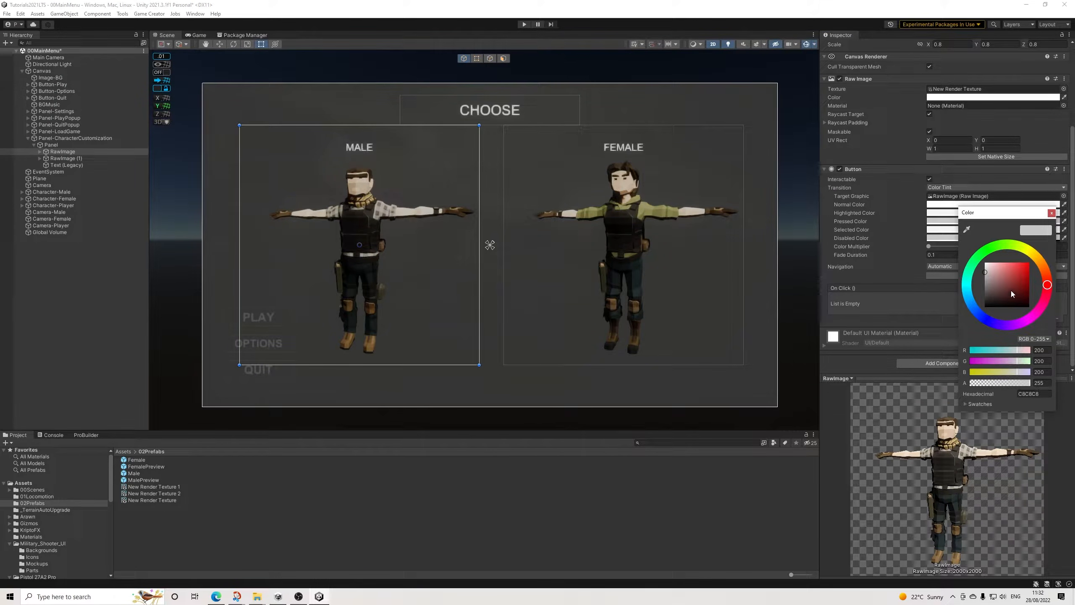
{"action": "left_click_drag", "start_coordinate": [1012, 295], "coordinate": [985, 263]}
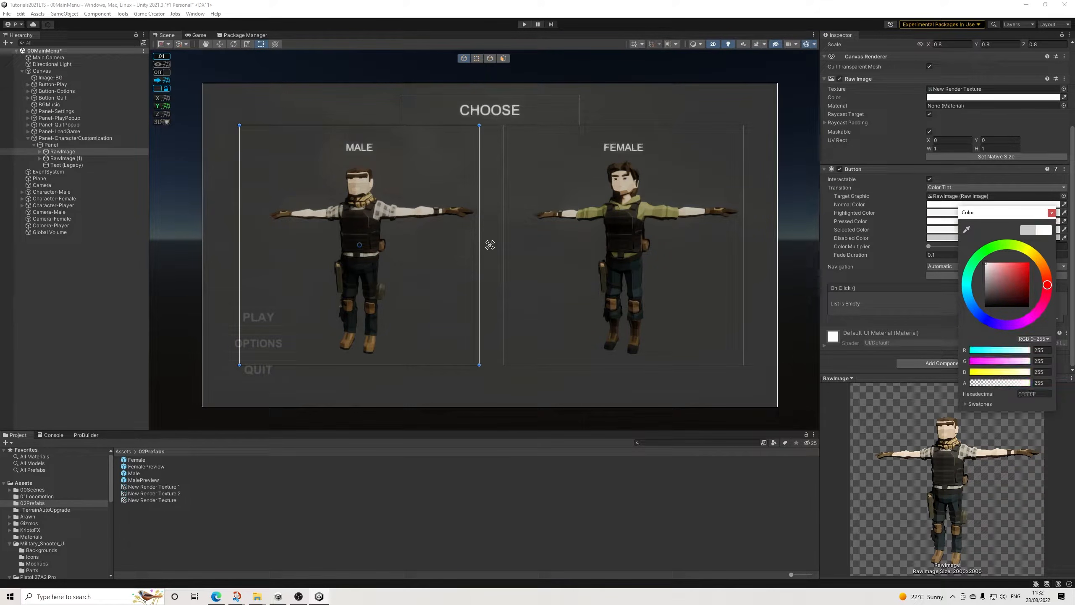
{"action": "left_click", "coordinate": [1052, 212]}
Step: Set the male preview button's selected color to white and copy its hexadecimal value FFFFFF
{"action": "left_click", "coordinate": [952, 229]}
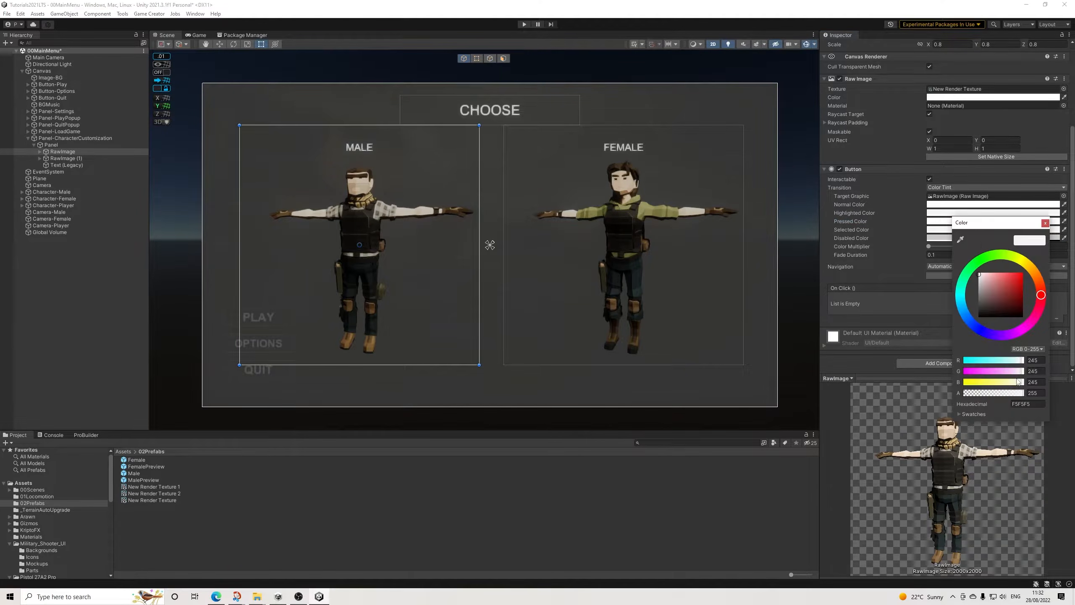
{"action": "left_click_drag", "start_coordinate": [1006, 315], "coordinate": [947, 244]}
{"action": "left_click", "coordinate": [1044, 224]}
{"action": "left_click", "coordinate": [969, 230]}
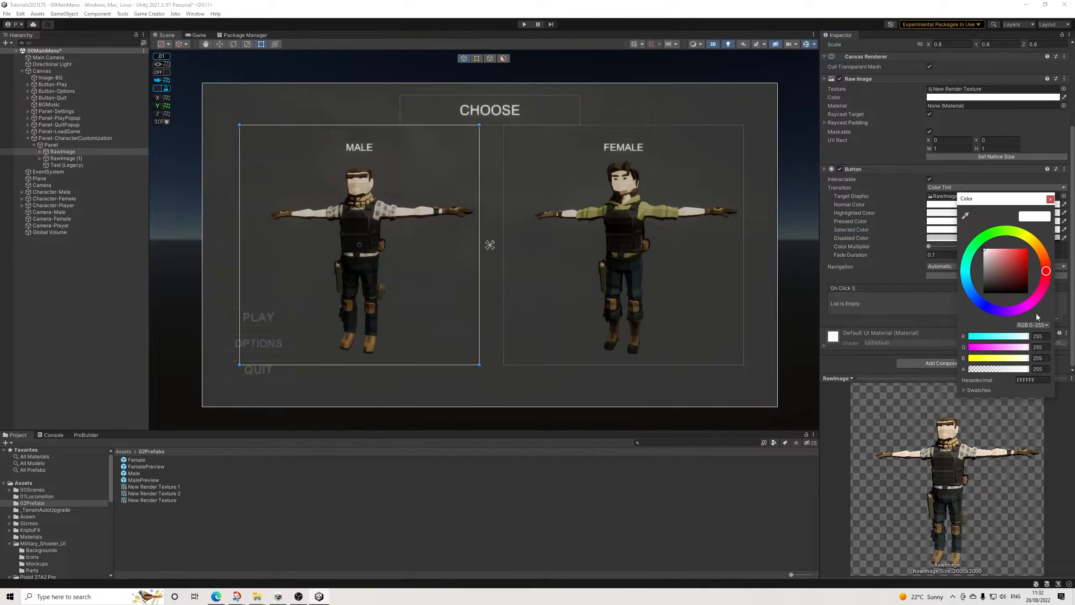
{"action": "left_click", "coordinate": [1043, 382]}
{"action": "key", "text": "ctrl+c"}
{"action": "left_click", "coordinate": [1051, 200]}
Step: Apply FFFFFF to the male preview button's highlighted color and check that its pressed and selected colors match
{"action": "left_click", "coordinate": [995, 213]}
{"action": "key", "text": "ctrl+v"}
{"action": "left_click", "coordinate": [1068, 206]}
{"action": "left_click", "coordinate": [975, 221]}
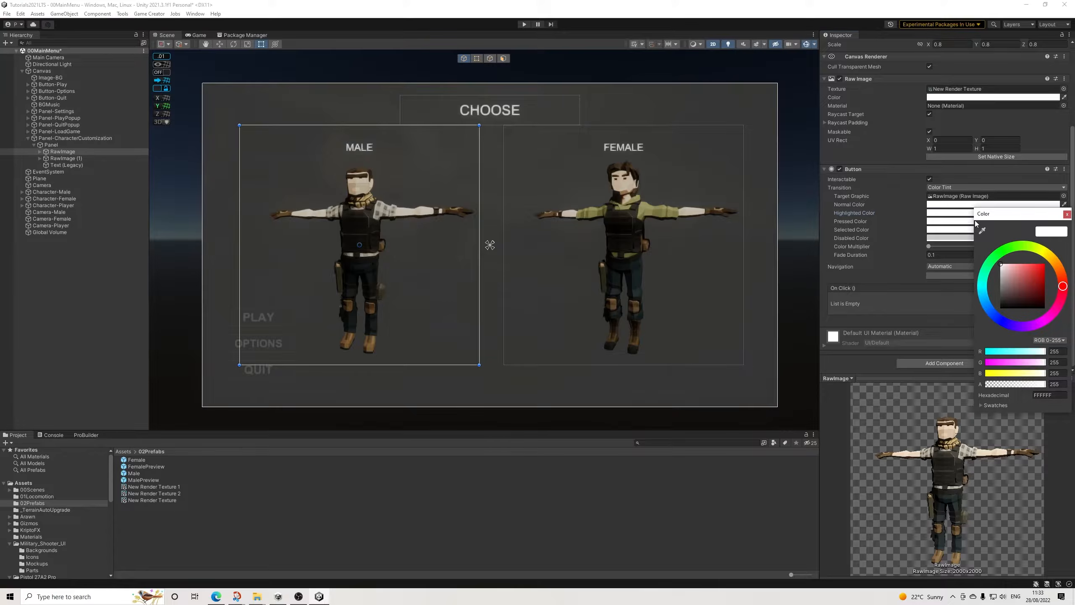
{"action": "left_click", "coordinate": [1068, 213]}
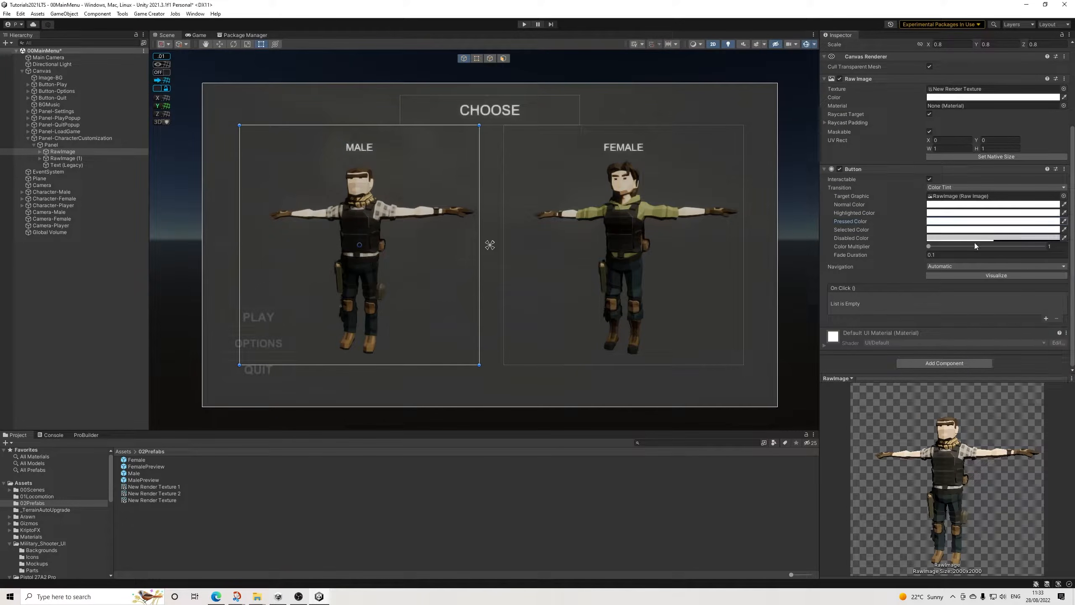
{"action": "left_click", "coordinate": [962, 231]}
{"action": "left_click", "coordinate": [1037, 406]}
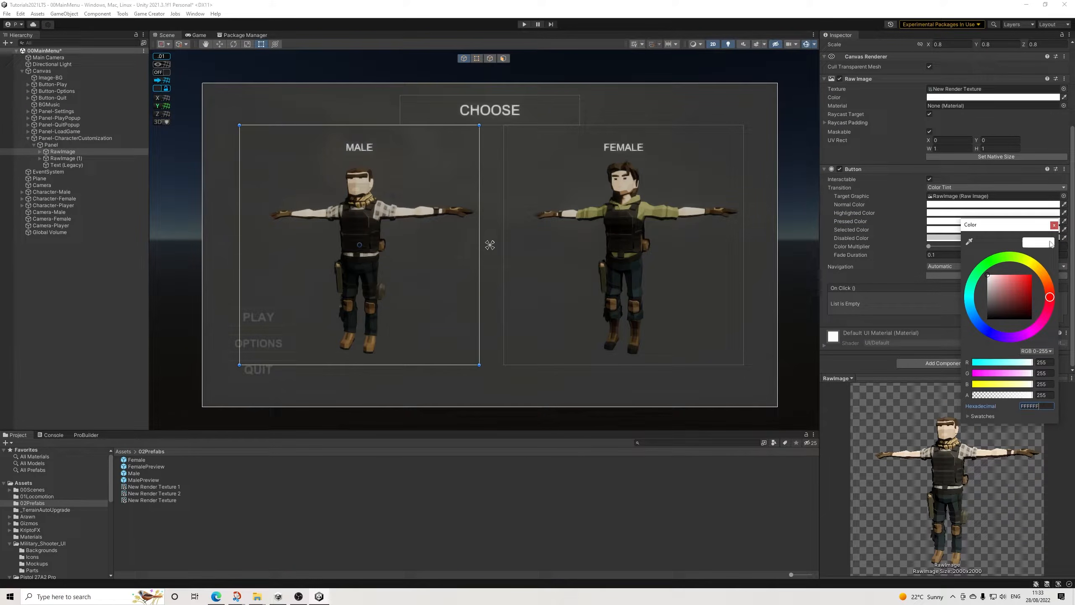
{"action": "left_click", "coordinate": [1055, 225]}
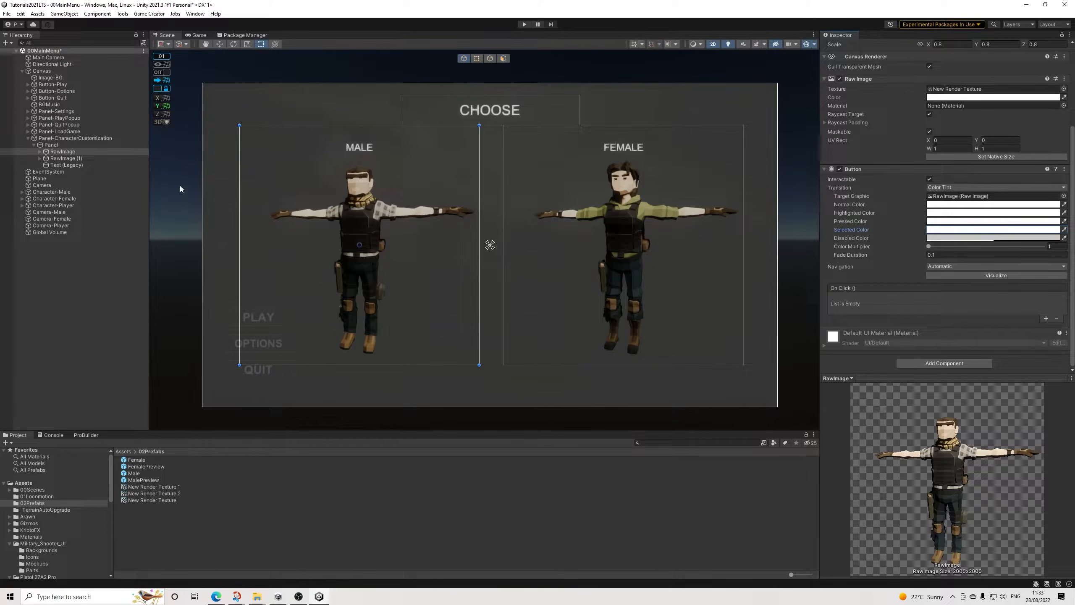
Step: Add the standard UI Button component to RawImage (1), the female preview
{"action": "left_click", "coordinate": [69, 160]}
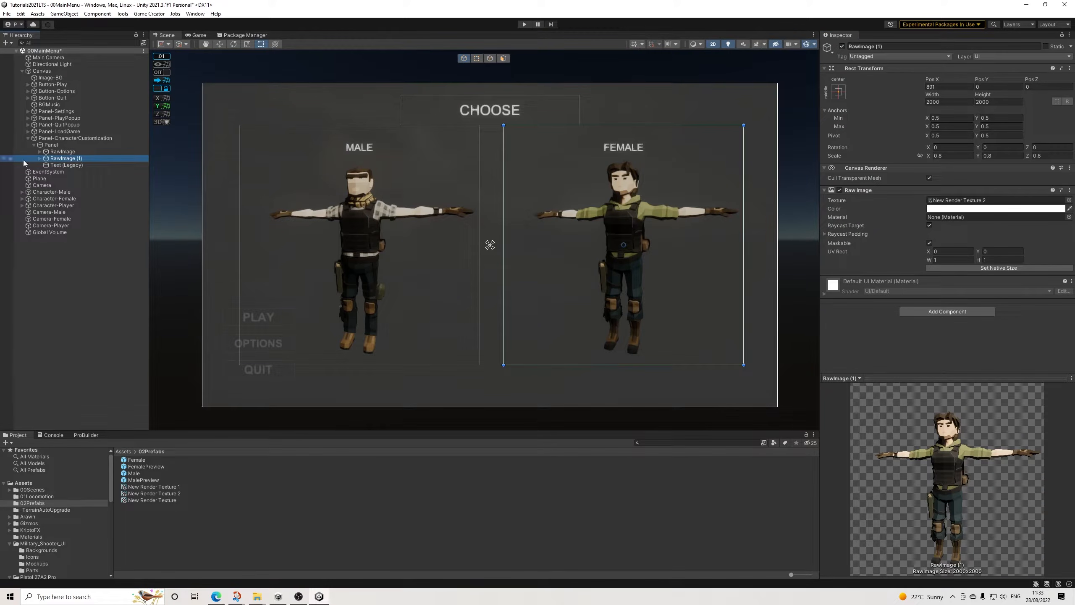
{"action": "left_click", "coordinate": [933, 312]}
{"action": "left_click", "coordinate": [919, 350]}
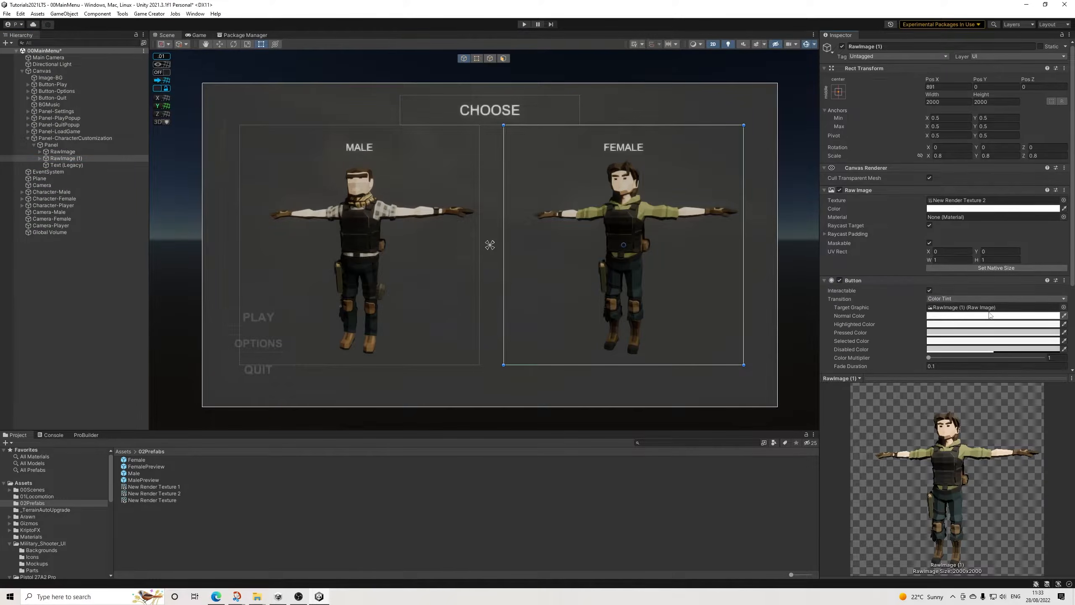
Step: Check the female preview button's normal color and set its highlighted color to FFFFFF
{"action": "left_click", "coordinate": [950, 318]}
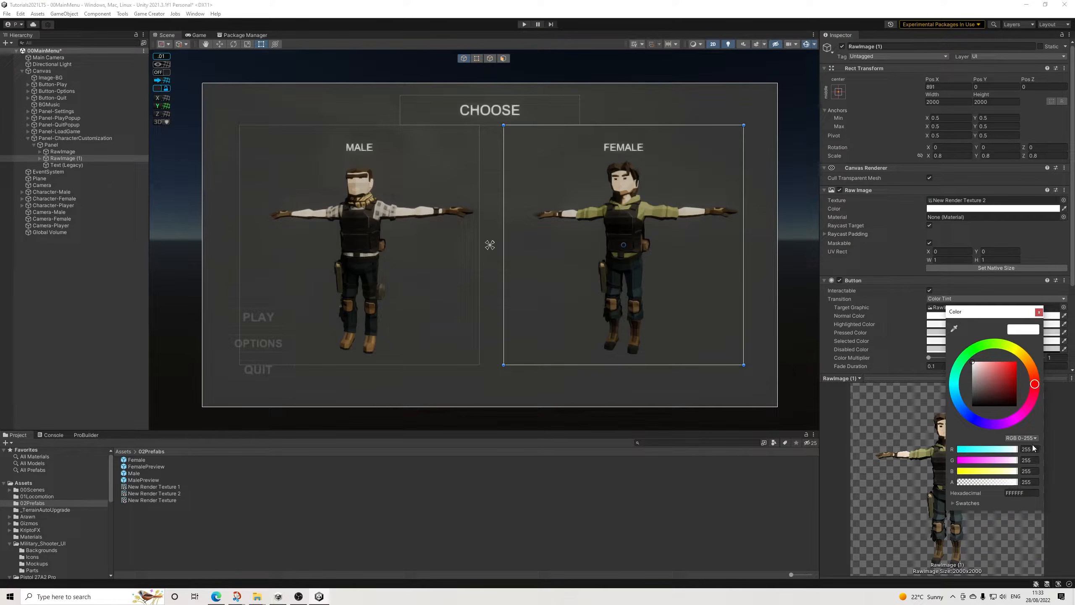
{"action": "left_click", "coordinate": [1039, 313]}
{"action": "left_click", "coordinate": [939, 324]}
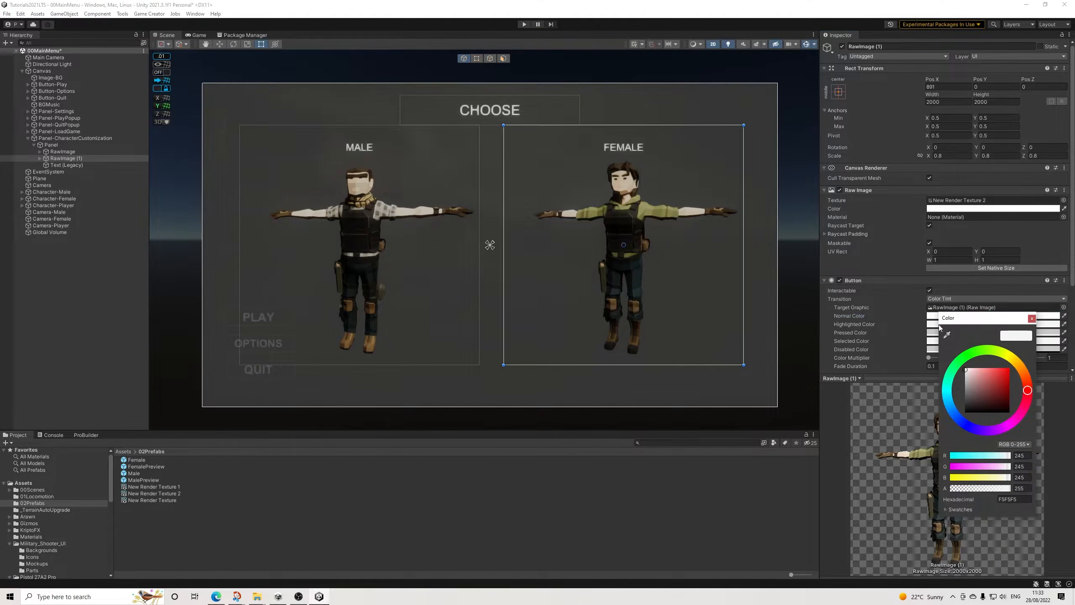
{"action": "left_click", "coordinate": [1022, 499]}
{"action": "left_click", "coordinate": [1032, 319]}
Step: Set the female preview button's pressed and selected colors to FFFFFF
{"action": "left_click", "coordinate": [961, 333]}
{"action": "left_click", "coordinate": [1040, 505]}
{"action": "type", "text": "FFFFFF"}
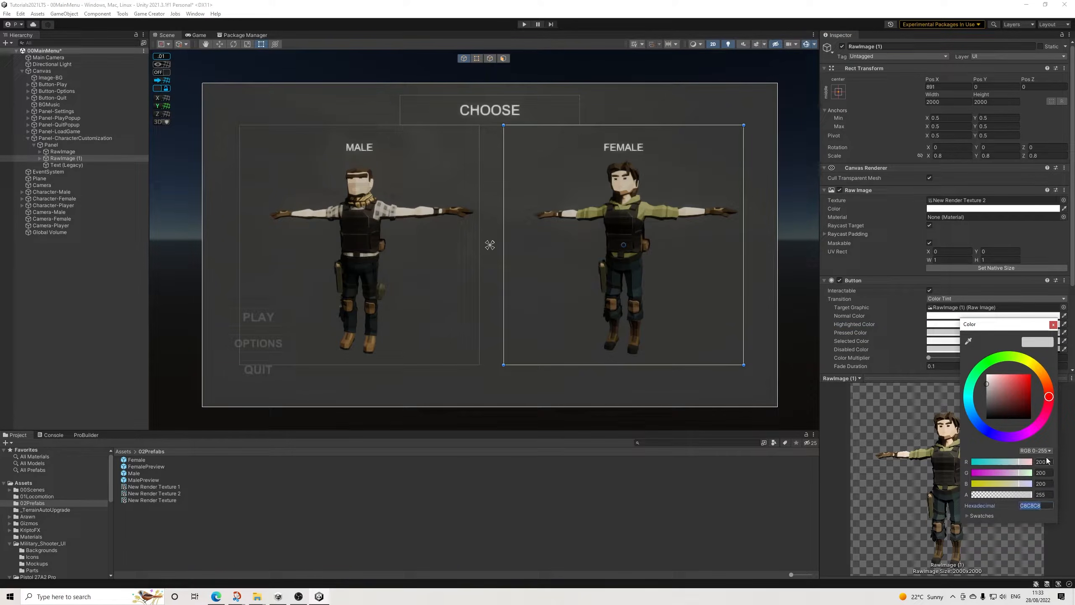
{"action": "left_click", "coordinate": [1053, 325]}
{"action": "left_click", "coordinate": [968, 342]}
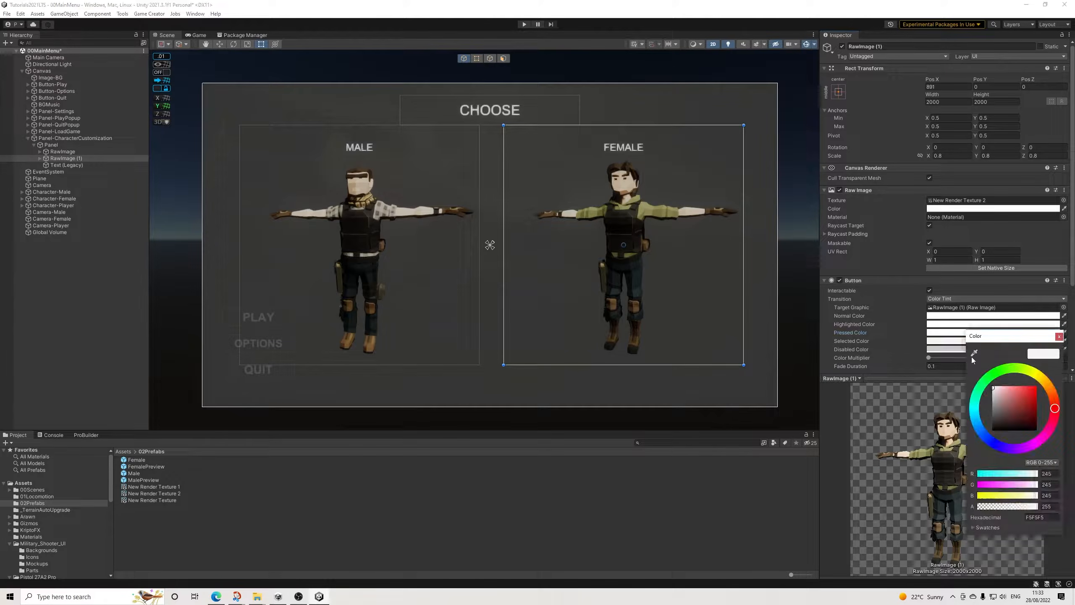
{"action": "type", "text": "FFFFFF"}
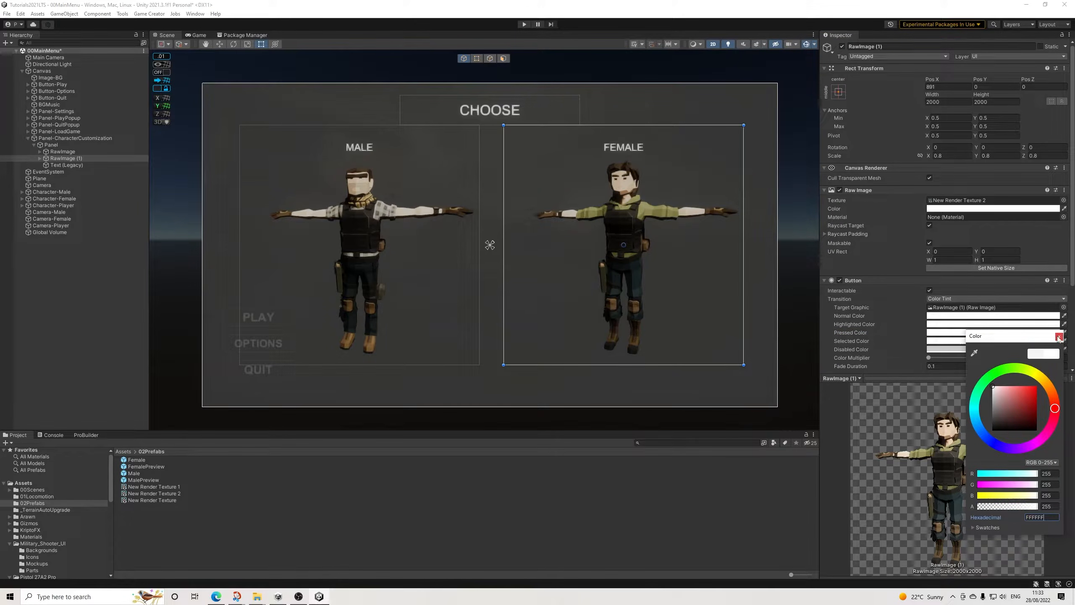
{"action": "left_click", "coordinate": [1059, 338]}
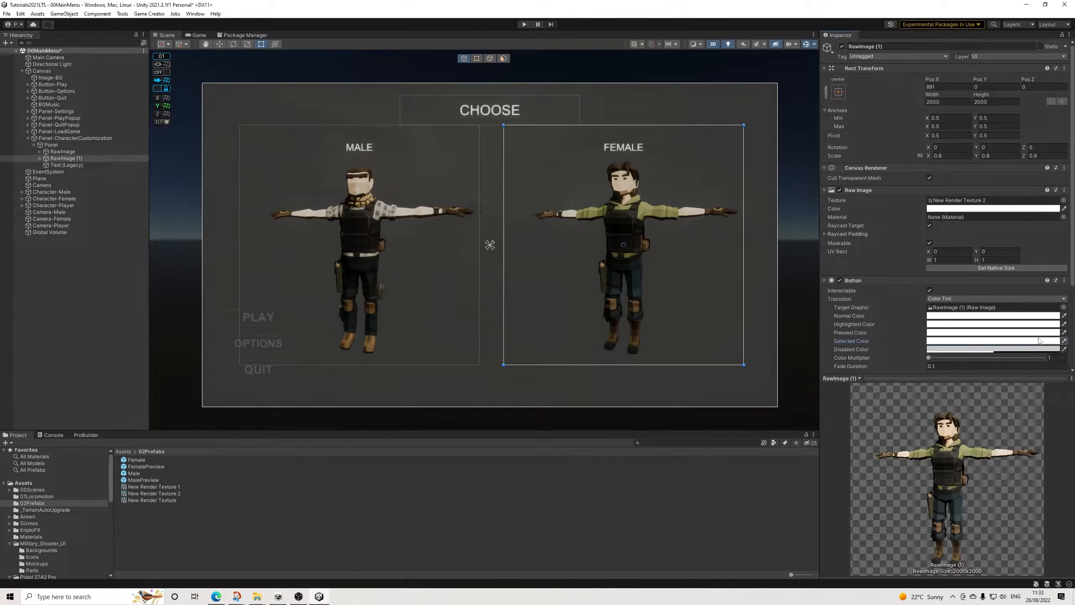
Step: Compare the two preview buttons' settings and add an Event Trigger component to both RawImage and RawImage (1)
{"action": "left_click", "coordinate": [62, 152]}
{"action": "left_click", "coordinate": [55, 158]}
{"action": "left_click", "coordinate": [59, 152]}
{"action": "left_click", "coordinate": [59, 158]}
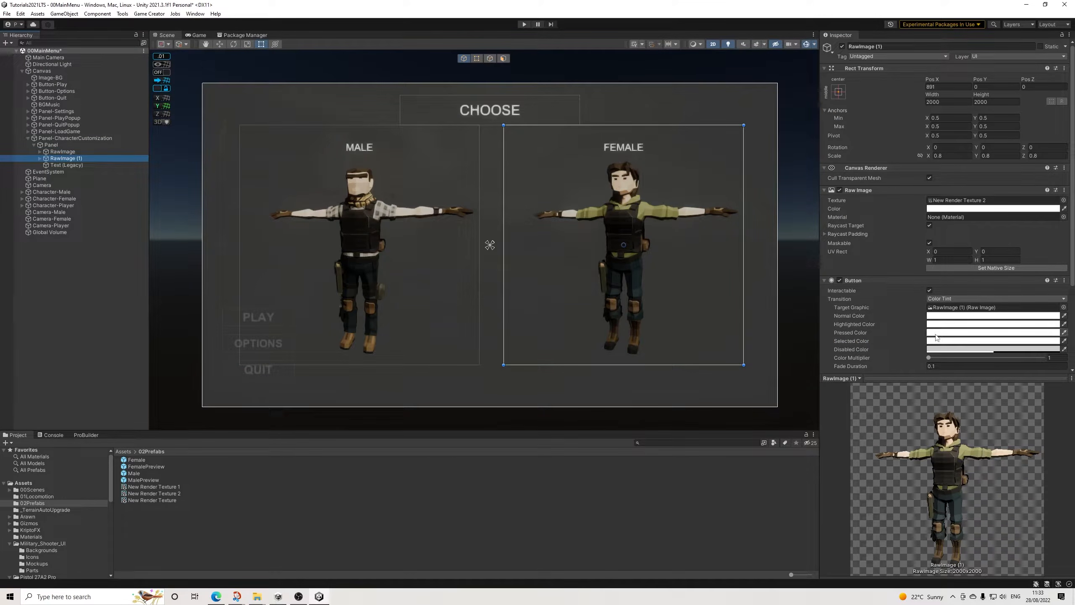
{"action": "left_click", "coordinate": [916, 379]}
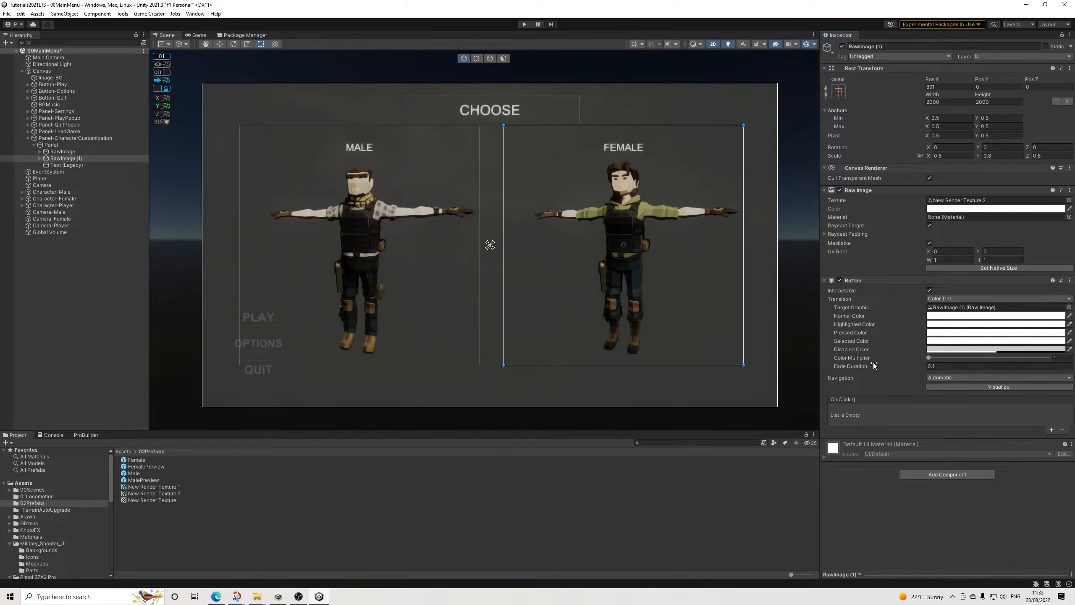
{"action": "left_click", "coordinate": [71, 152]}
{"action": "left_click", "coordinate": [71, 158], "text": "ctrl"}
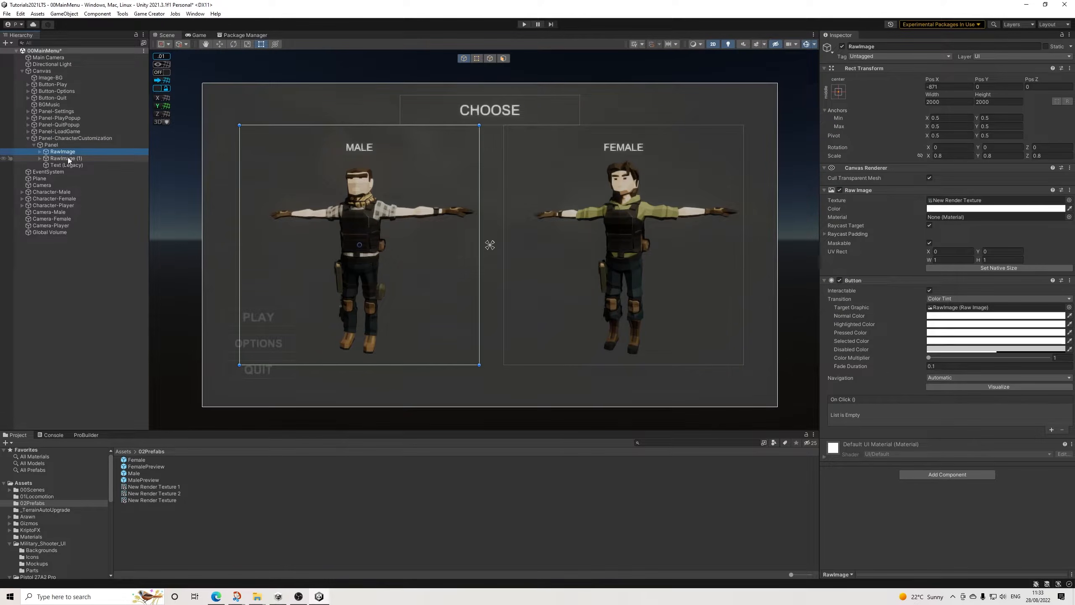
{"action": "left_click", "coordinate": [931, 474]}
{"action": "type", "text": "eve"}
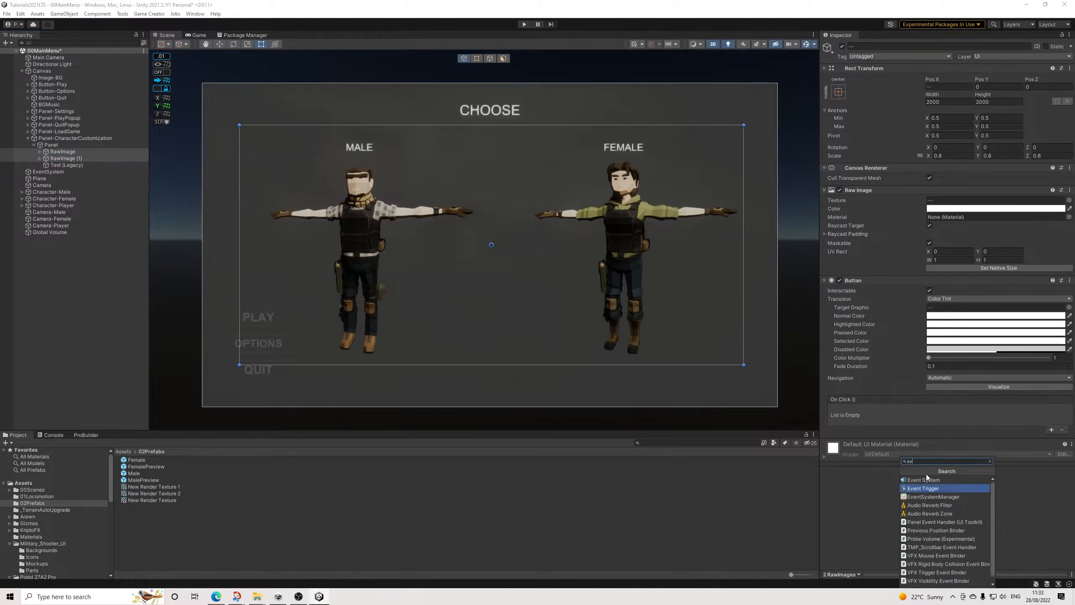
{"action": "left_click", "coordinate": [925, 489]}
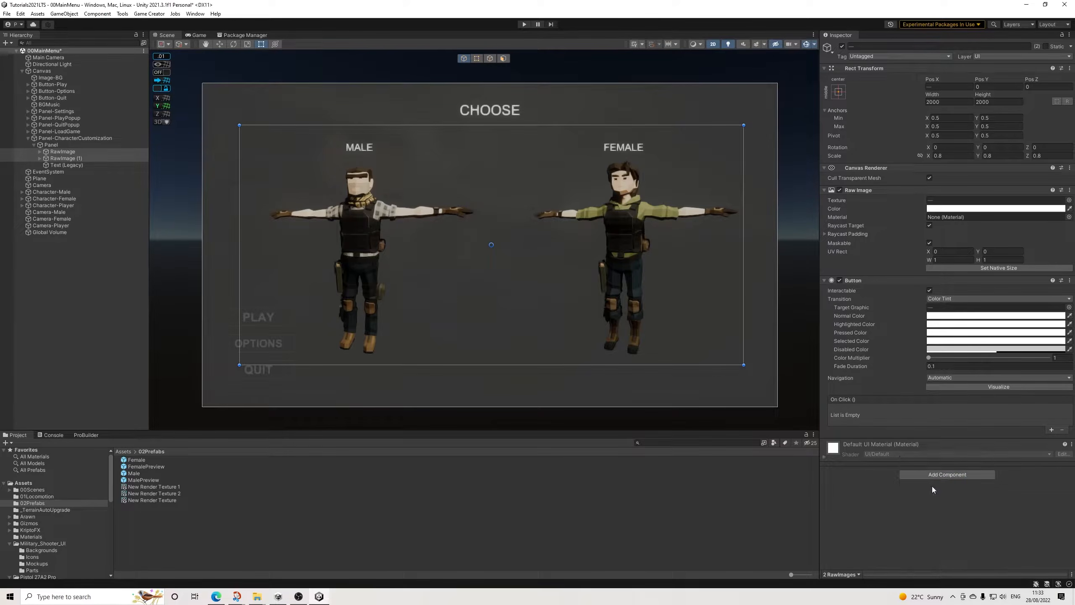
Step: Add Pointer Enter and Pointer Exit event types to the Event Trigger of RawImage, the male preview
{"action": "left_click", "coordinate": [60, 150]}
{"action": "left_click", "coordinate": [955, 456]}
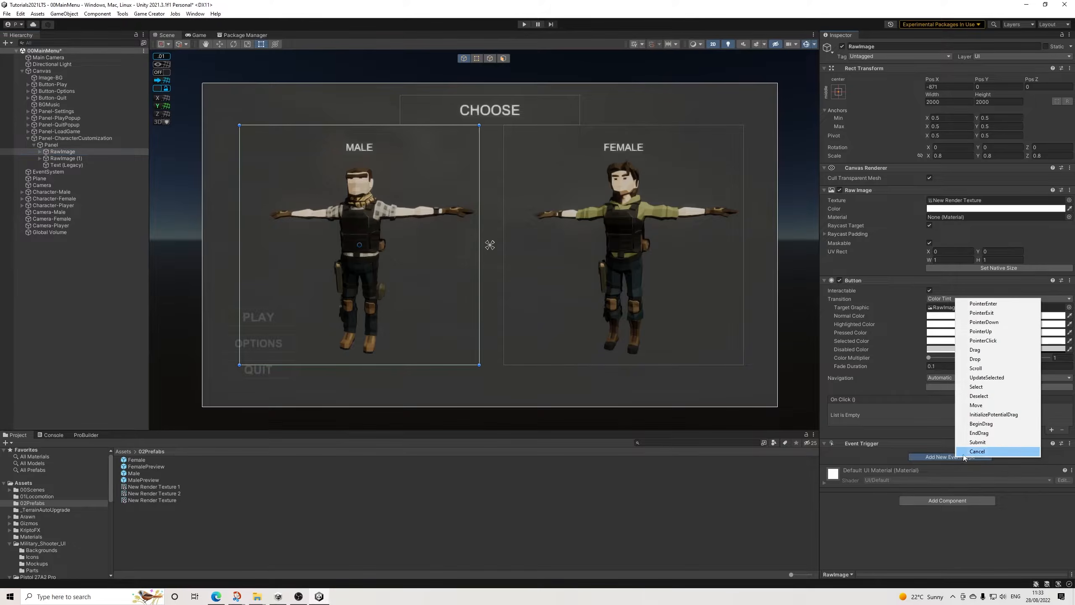
{"action": "left_click", "coordinate": [983, 304]}
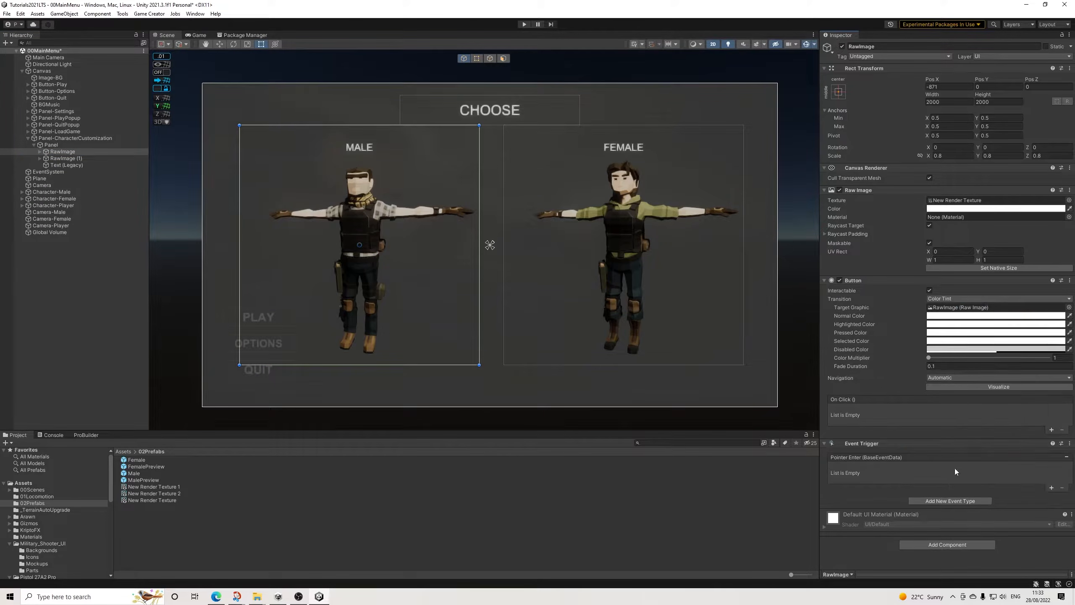
{"action": "left_click", "coordinate": [935, 501]}
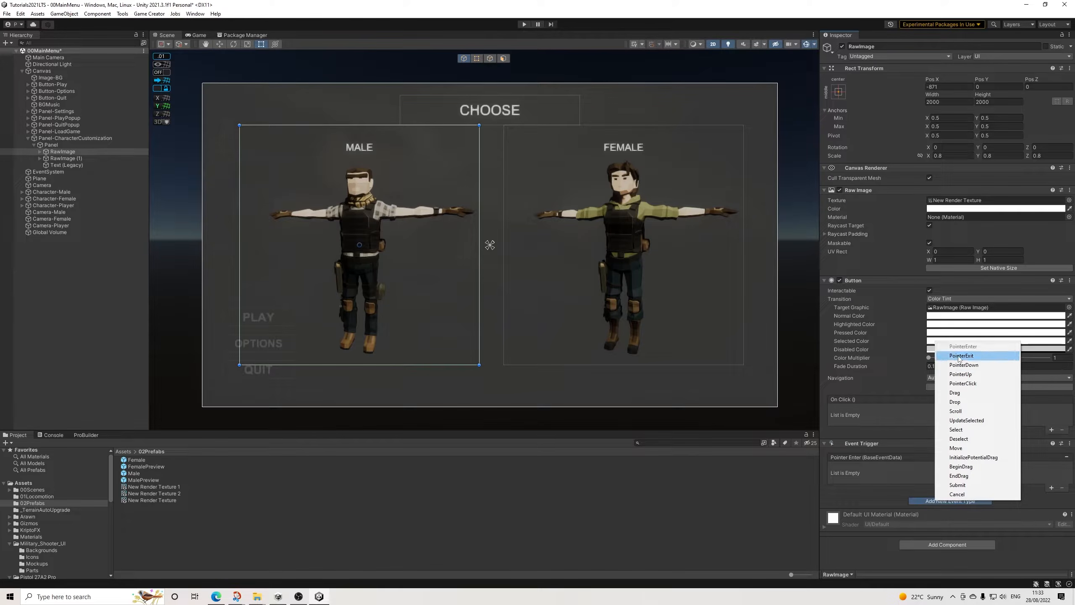
{"action": "left_click", "coordinate": [961, 355]}
Step: Add Pointer Enter and Pointer Exit event types to the Event Trigger of RawImage (1), the female preview
{"action": "left_click", "coordinate": [64, 158]}
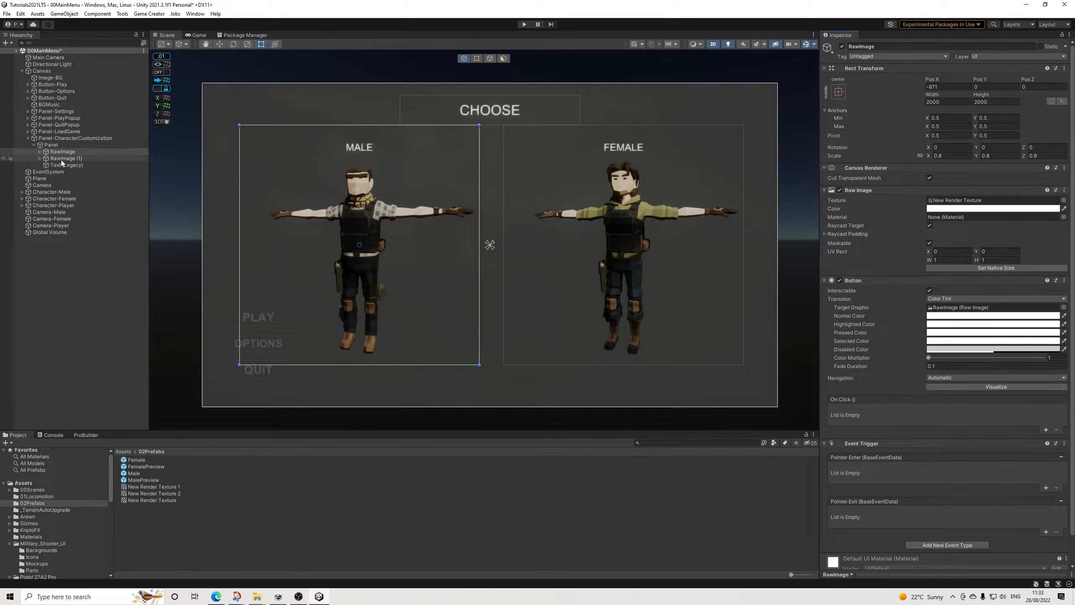
{"action": "left_click", "coordinate": [926, 456]}
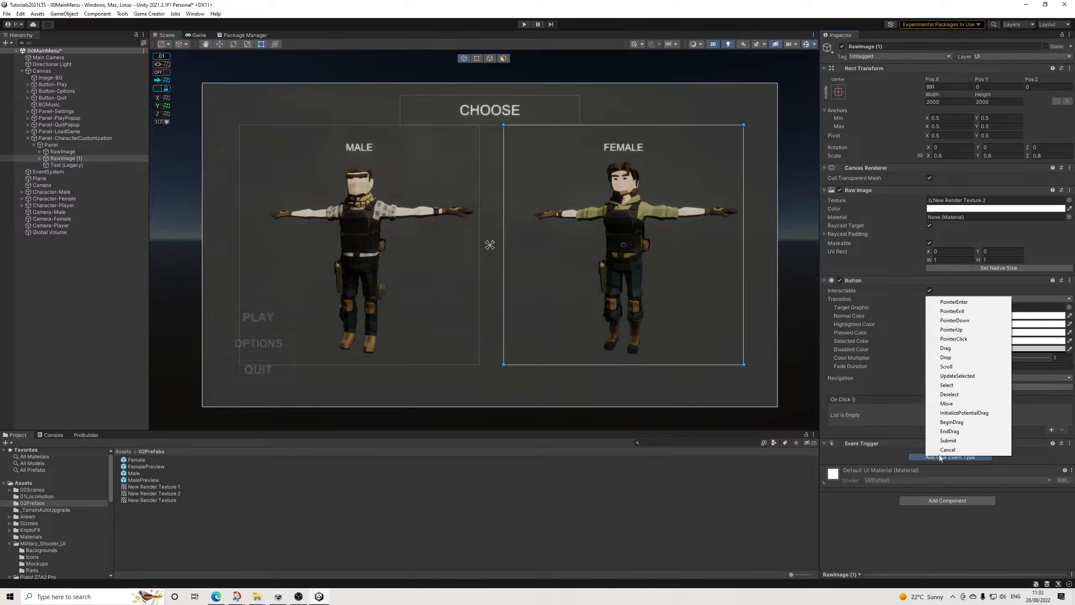
{"action": "left_click", "coordinate": [940, 301]}
{"action": "left_click", "coordinate": [927, 501]}
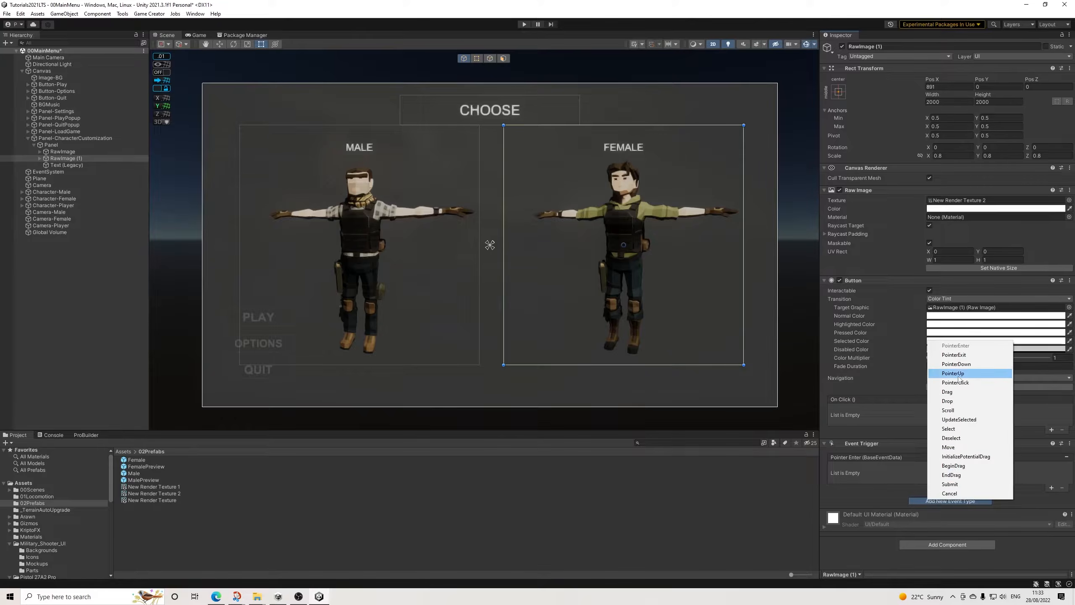
{"action": "left_click", "coordinate": [962, 357]}
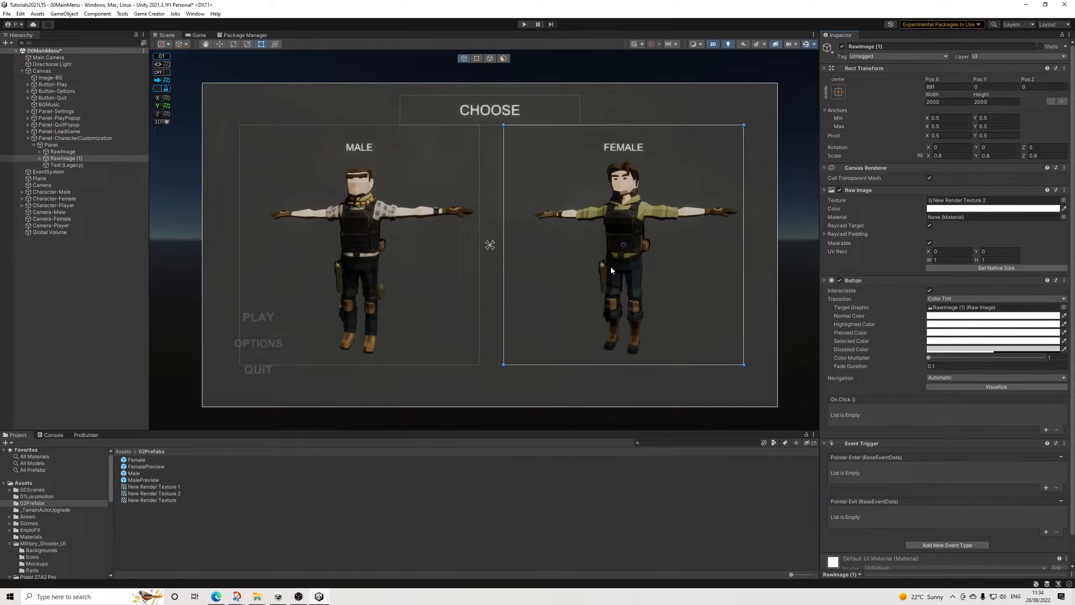
Step: Create a UI Image as a child of RawImage, the male preview
{"action": "left_click", "coordinate": [59, 151]}
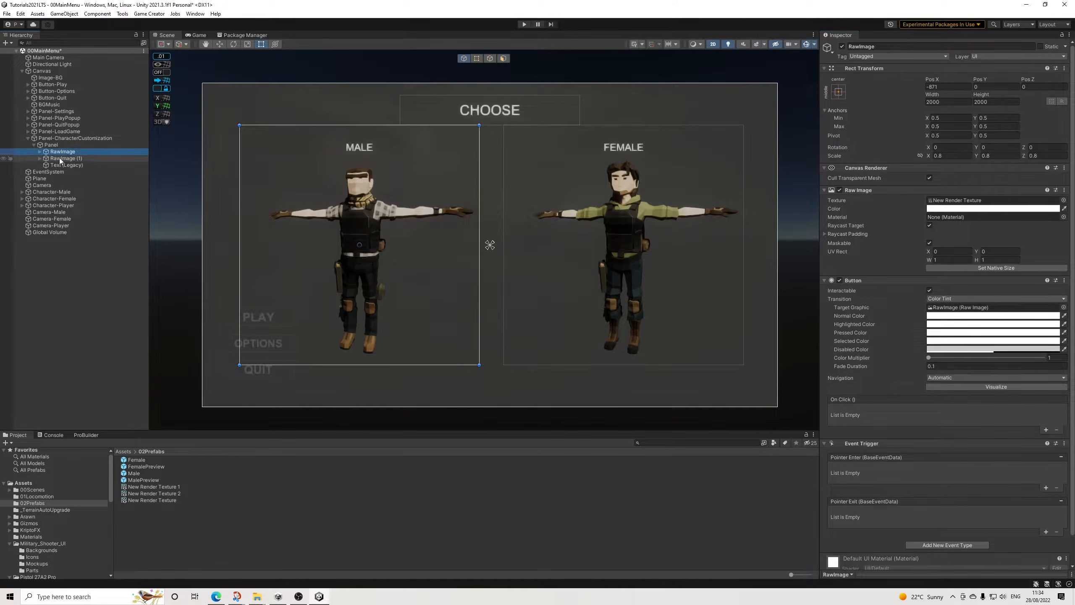
{"action": "left_click", "coordinate": [39, 152]}
{"action": "right_click", "coordinate": [62, 153]}
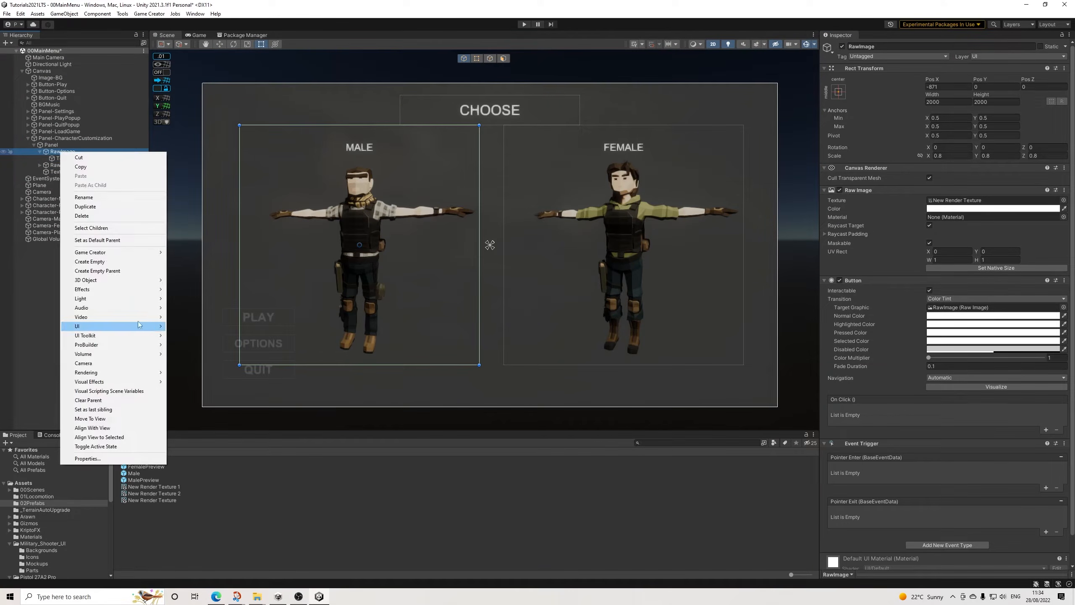
{"action": "mouse_move", "coordinate": [136, 326]}
{"action": "left_click", "coordinate": [186, 326]}
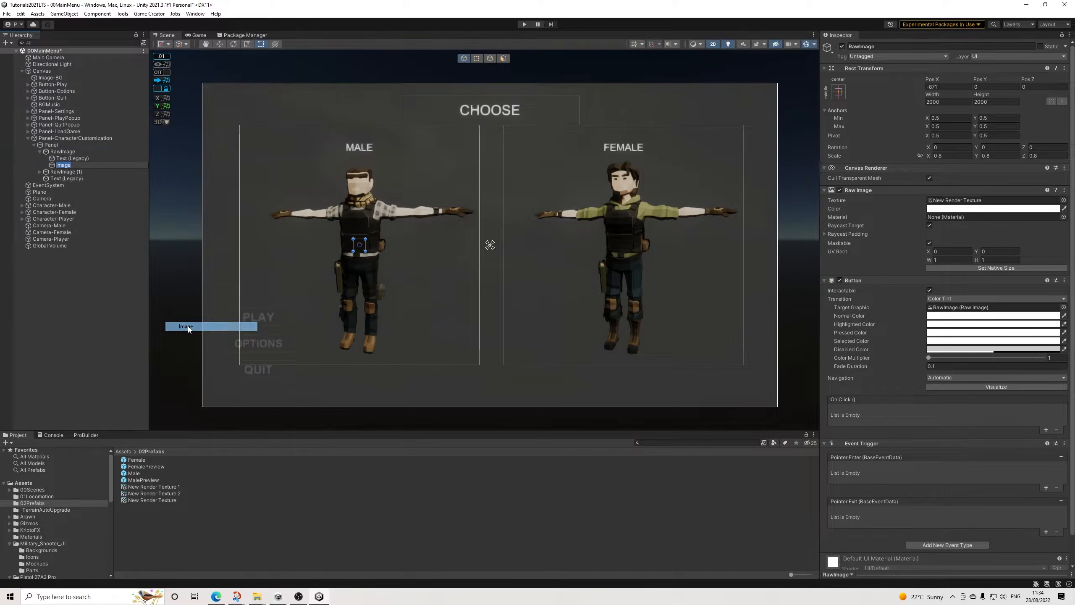
Step: Set the new Image's width and height to 2000 so it covers the male preview
{"action": "left_click", "coordinate": [948, 102]}
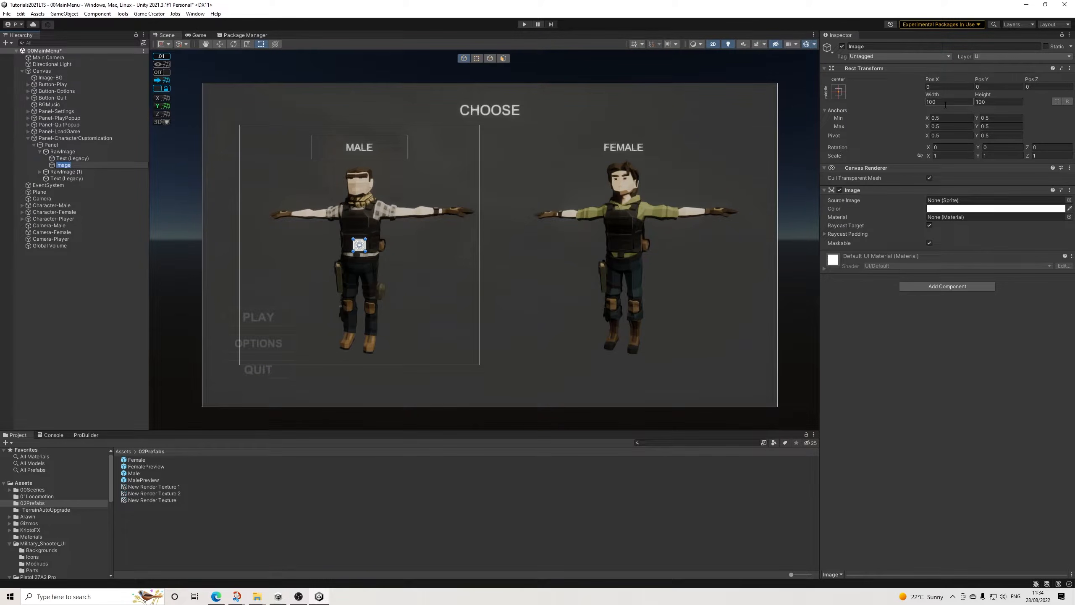
{"action": "type", "text": "200"}
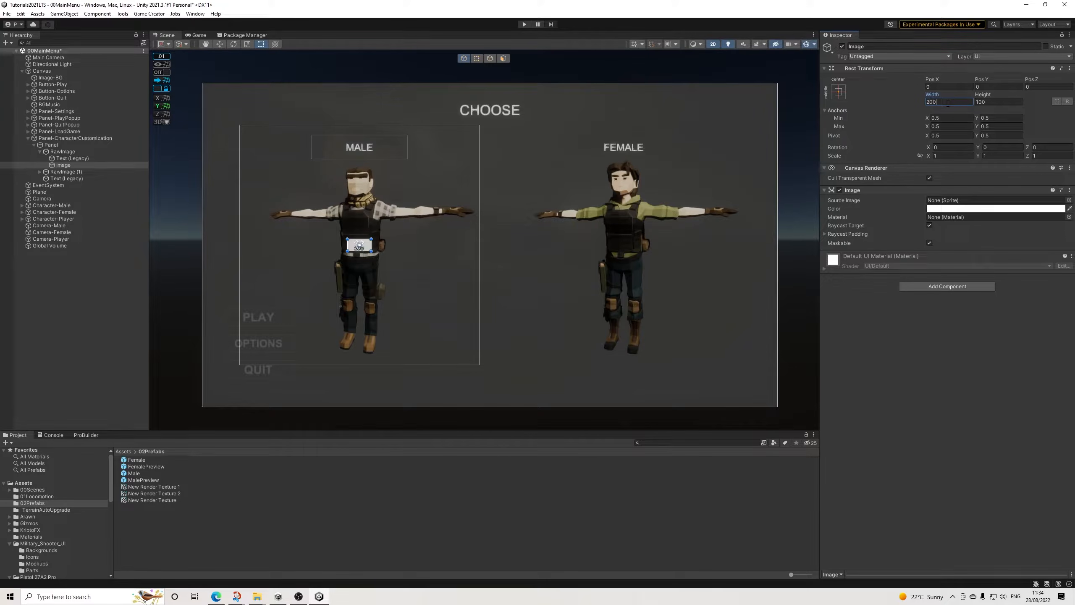
{"action": "type", "text": "0"}
{"action": "key", "text": "Tab"}
{"action": "type", "text": "2000"}
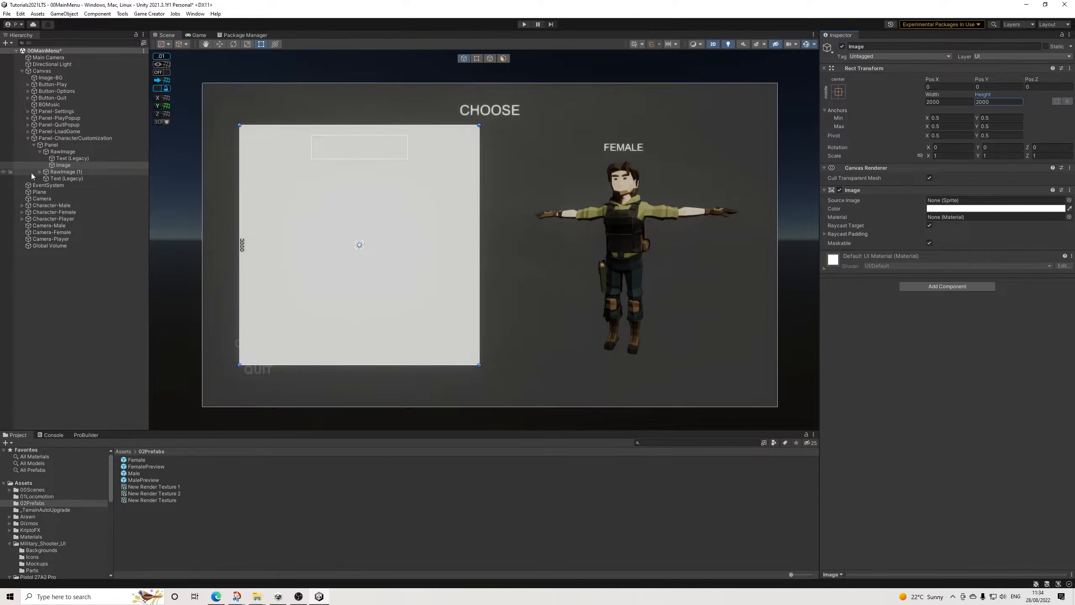
Step: Copy the Image, paste it as a child of RawImage (1), and set its Pos X and Pos Y to 0
{"action": "right_click", "coordinate": [63, 166]}
{"action": "left_click", "coordinate": [74, 181]}
{"action": "right_click", "coordinate": [64, 174]}
{"action": "left_click", "coordinate": [85, 202]}
{"action": "left_click", "coordinate": [949, 87]}
{"action": "type", "text": "0"}
{"action": "key", "text": "Tab"}
{"action": "type", "text": "0"}
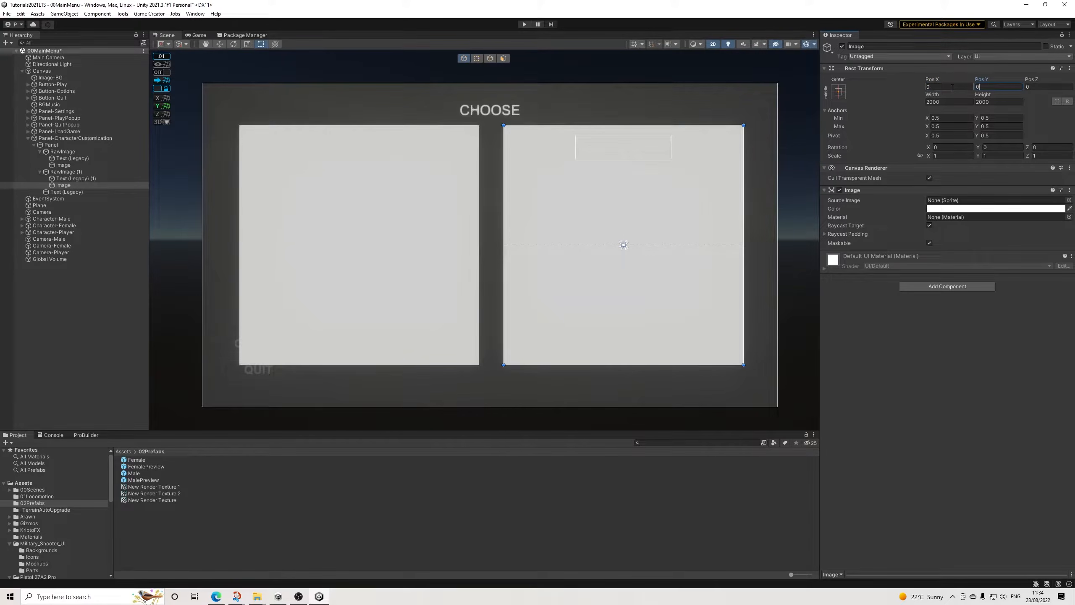
Step: Assign the Panel_Border sprite from Military_Shooter_UI/Parts as the source image of both preview overlay Images
{"action": "left_click", "coordinate": [63, 165], "text": "ctrl"}
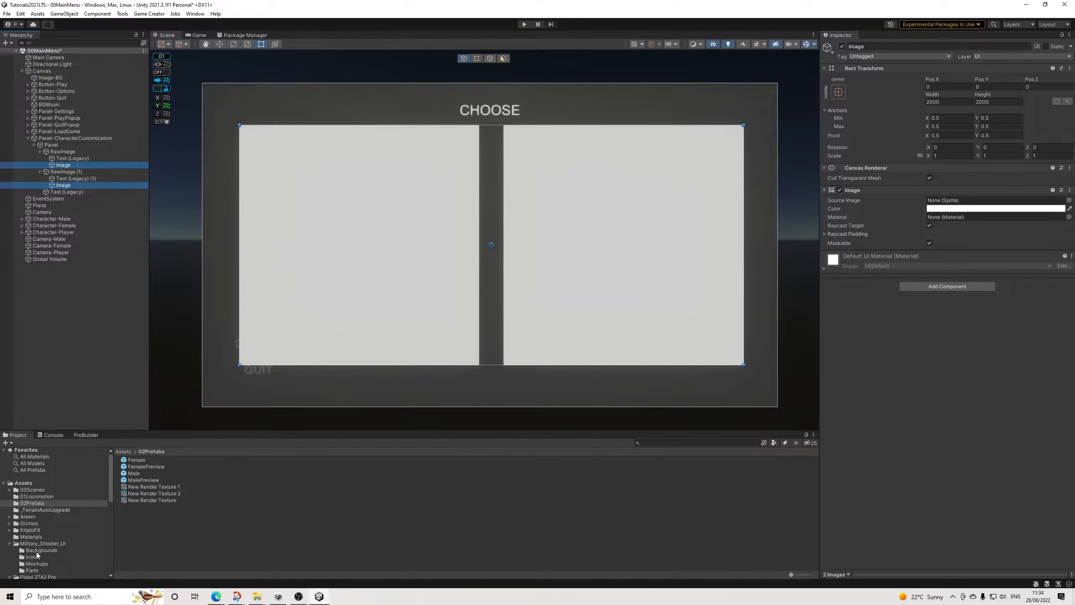
{"action": "scroll", "coordinate": [41, 556], "scroll_direction": "down", "scroll_amount": 3}
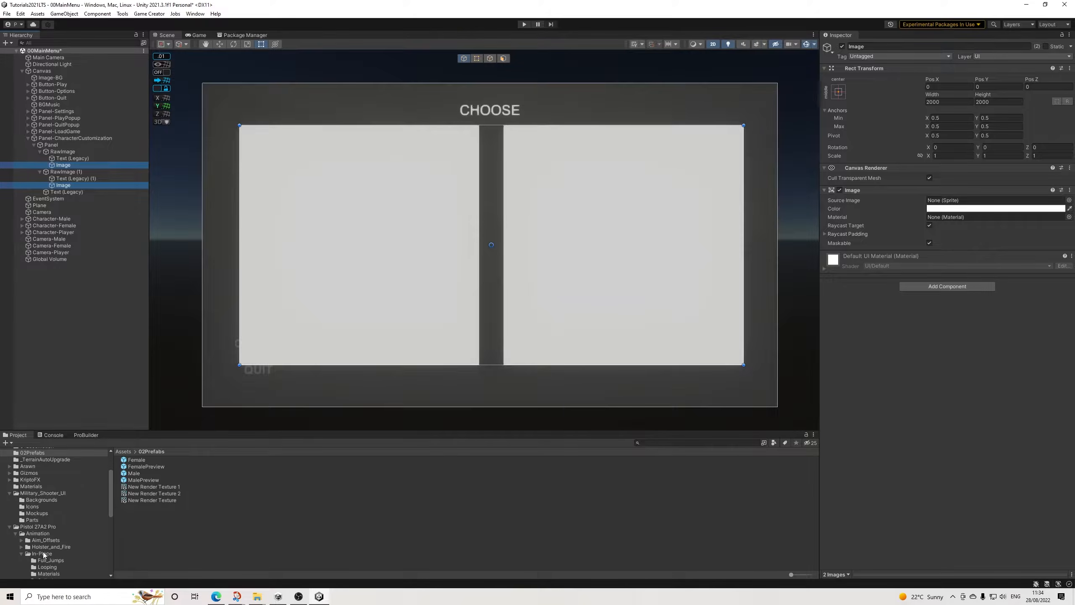
{"action": "left_click", "coordinate": [42, 501]}
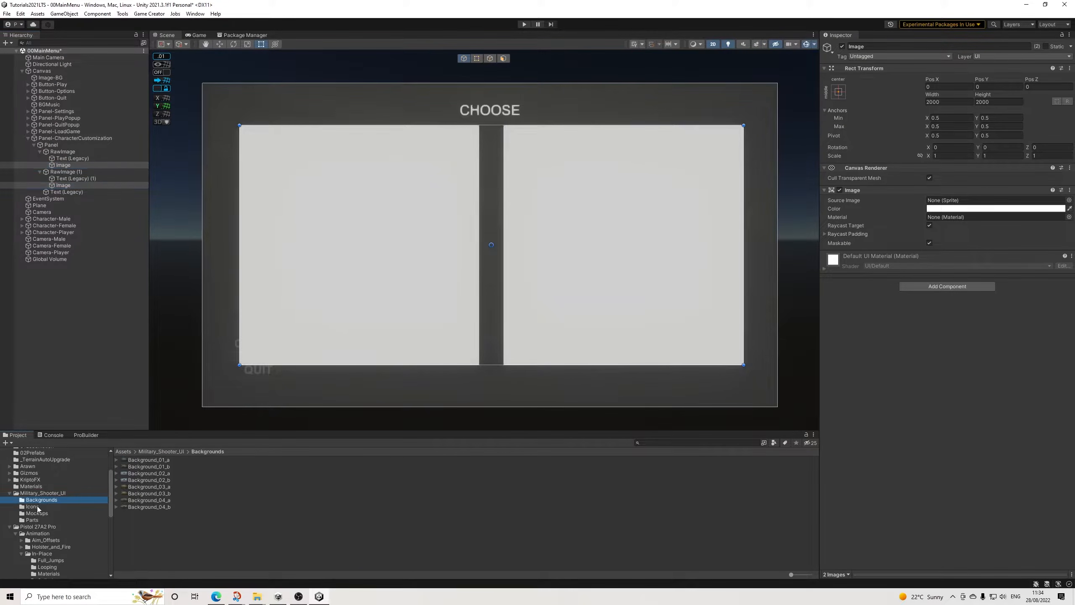
{"action": "left_click", "coordinate": [37, 514]}
{"action": "left_click", "coordinate": [33, 520]}
{"action": "scroll", "coordinate": [164, 524], "scroll_direction": "down", "scroll_amount": 6}
{"action": "scroll", "coordinate": [164, 526], "scroll_direction": "up", "scroll_amount": 5}
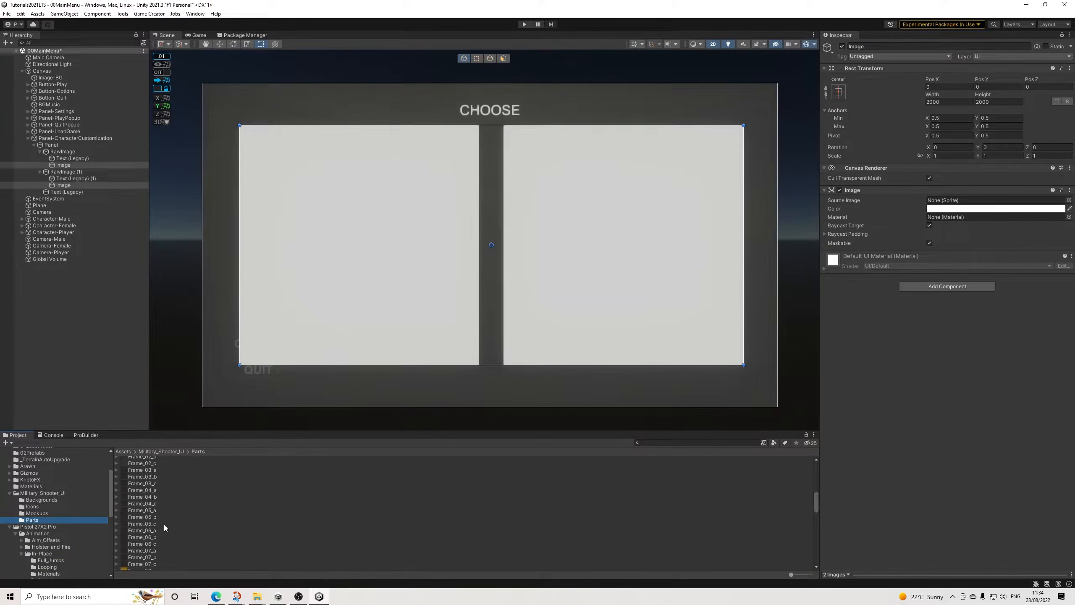
{"action": "scroll", "coordinate": [164, 525], "scroll_direction": "up", "scroll_amount": 5}
{"action": "scroll", "coordinate": [164, 524], "scroll_direction": "down", "scroll_amount": 10}
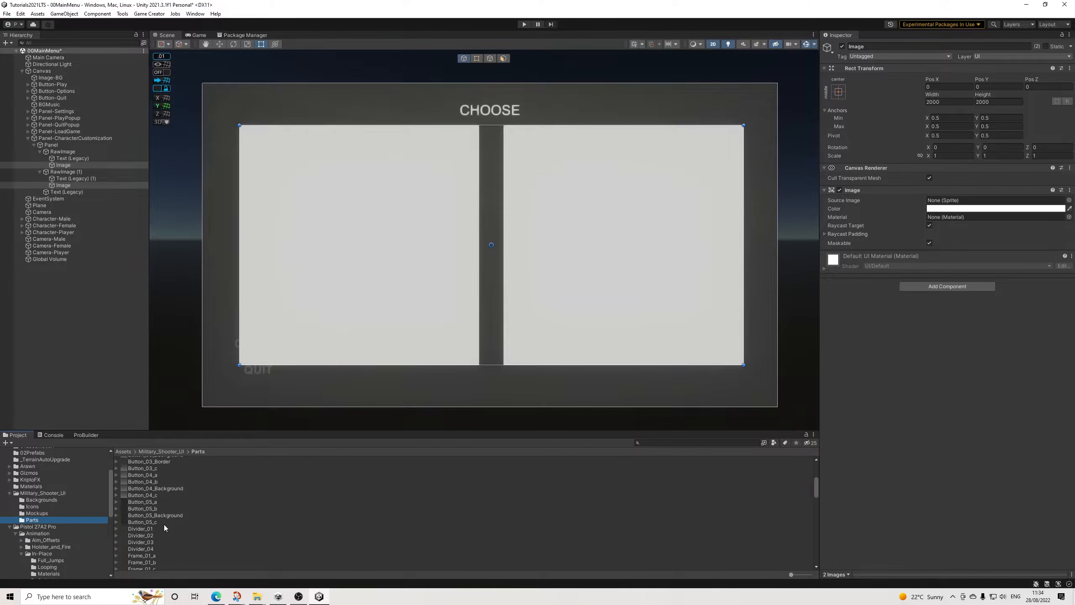
{"action": "scroll", "coordinate": [166, 522], "scroll_direction": "up", "scroll_amount": 2}
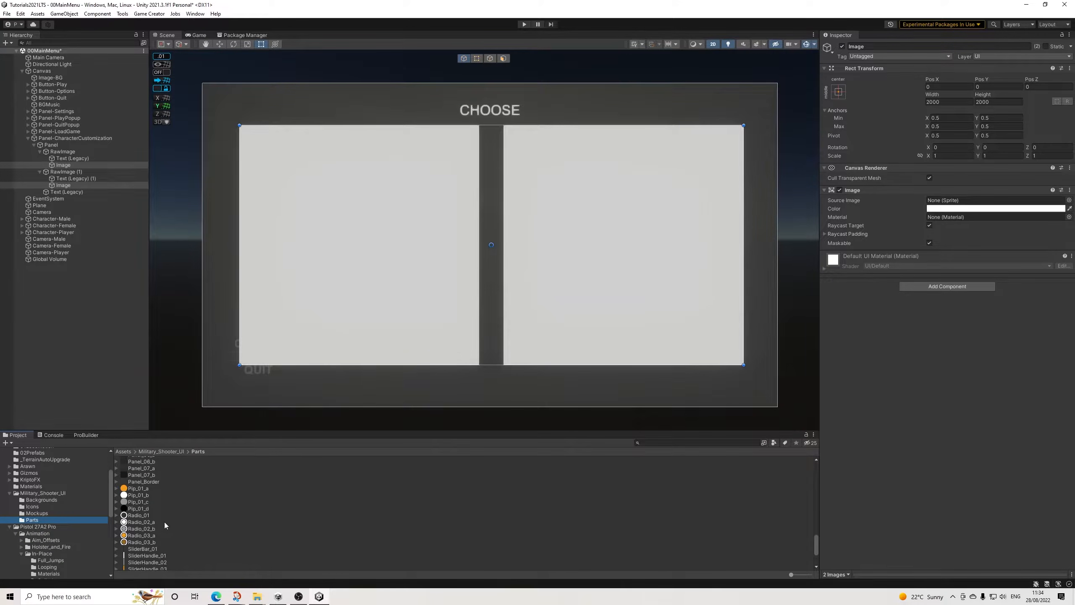
{"action": "left_click_drag", "start_coordinate": [142, 507], "coordinate": [944, 200]}
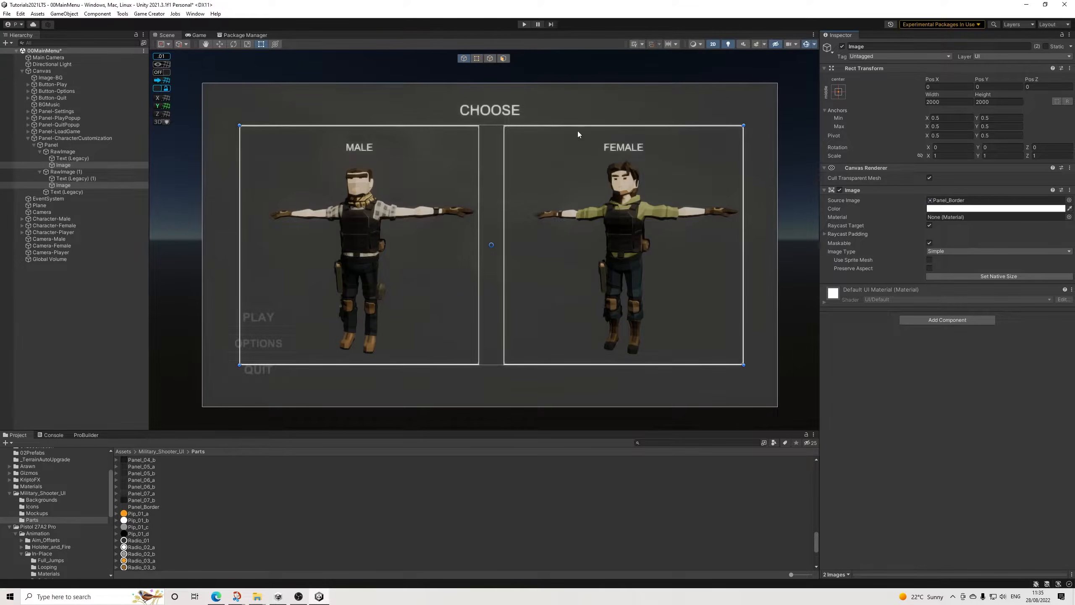
Step: Show the Game view and try the Button_01_Border sprite as the source image of both overlay Images
{"action": "left_click", "coordinate": [198, 35]}
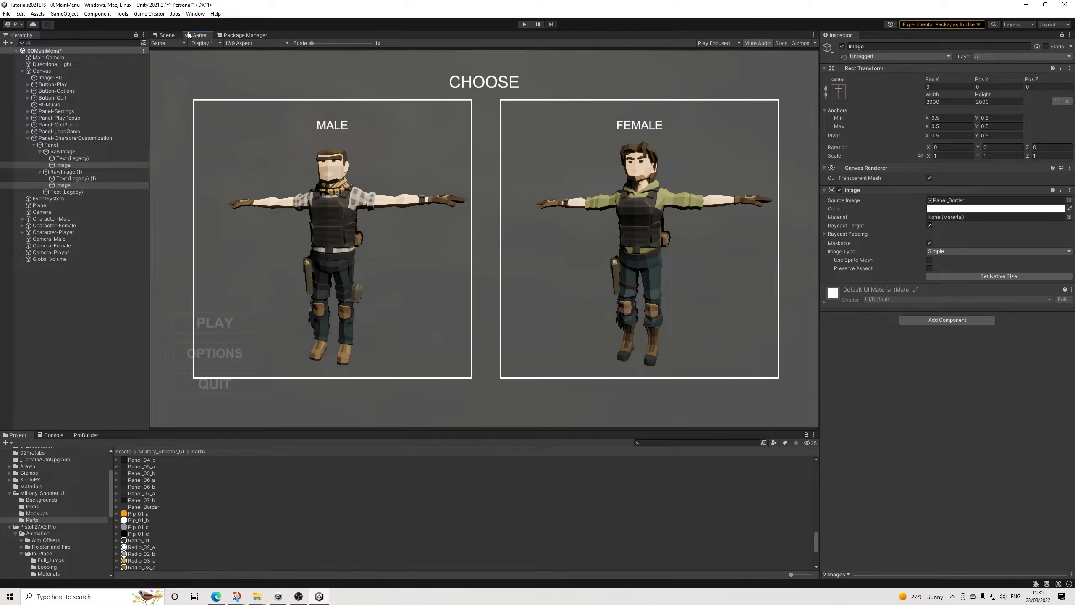
{"action": "scroll", "coordinate": [148, 528], "scroll_direction": "up", "scroll_amount": 5}
{"action": "scroll", "coordinate": [155, 528], "scroll_direction": "up", "scroll_amount": 10}
{"action": "scroll", "coordinate": [154, 529], "scroll_direction": "up", "scroll_amount": 10}
{"action": "scroll", "coordinate": [157, 528], "scroll_direction": "up", "scroll_amount": 2}
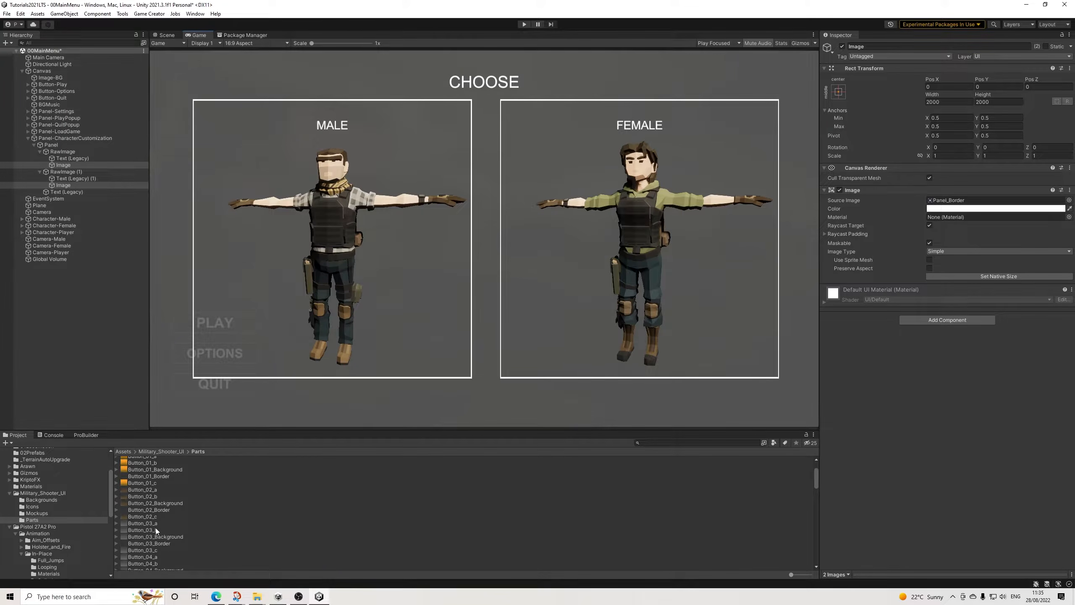
{"action": "left_click_drag", "start_coordinate": [159, 476], "coordinate": [904, 337]}
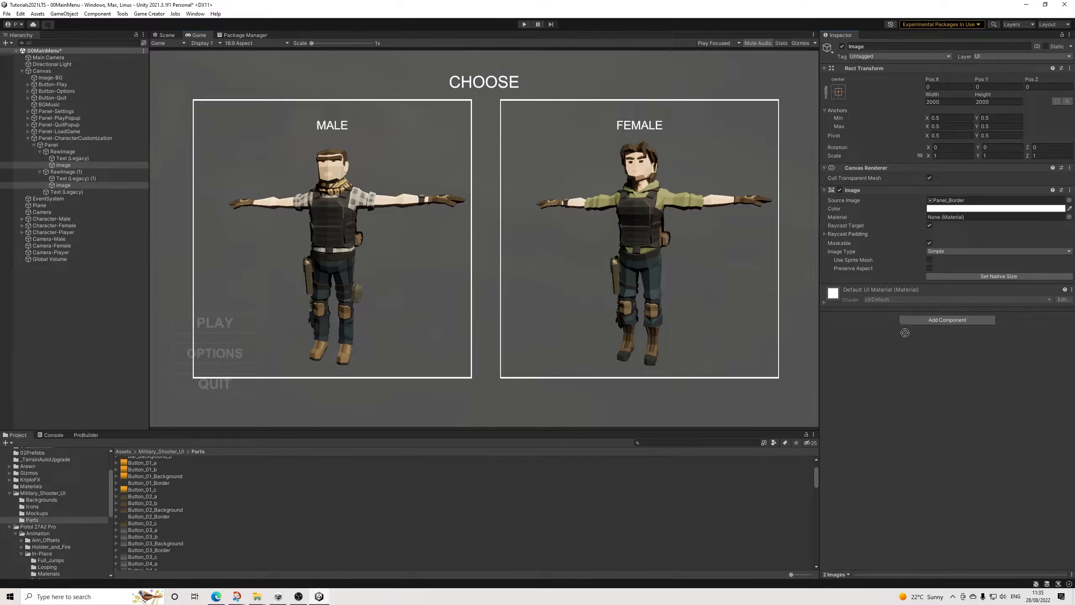
{"action": "left_click_drag", "start_coordinate": [959, 207], "coordinate": [943, 242]}
{"action": "left_click_drag", "start_coordinate": [165, 487], "coordinate": [949, 203]}
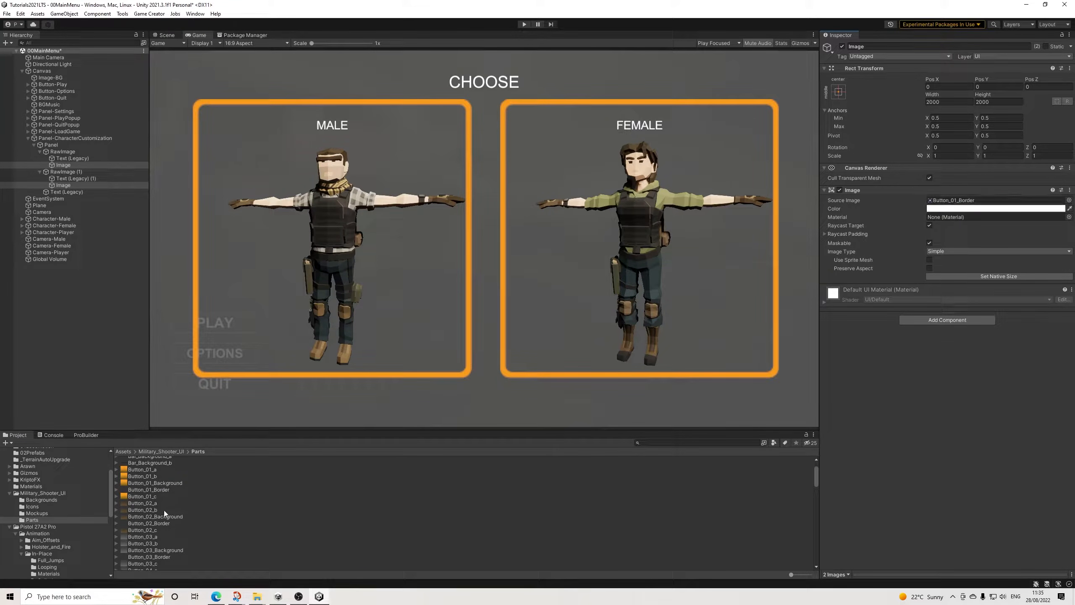
Step: Try the Button_03_Border sprite as the source image of both overlay Images
{"action": "scroll", "coordinate": [143, 497], "scroll_direction": "up", "scroll_amount": 3}
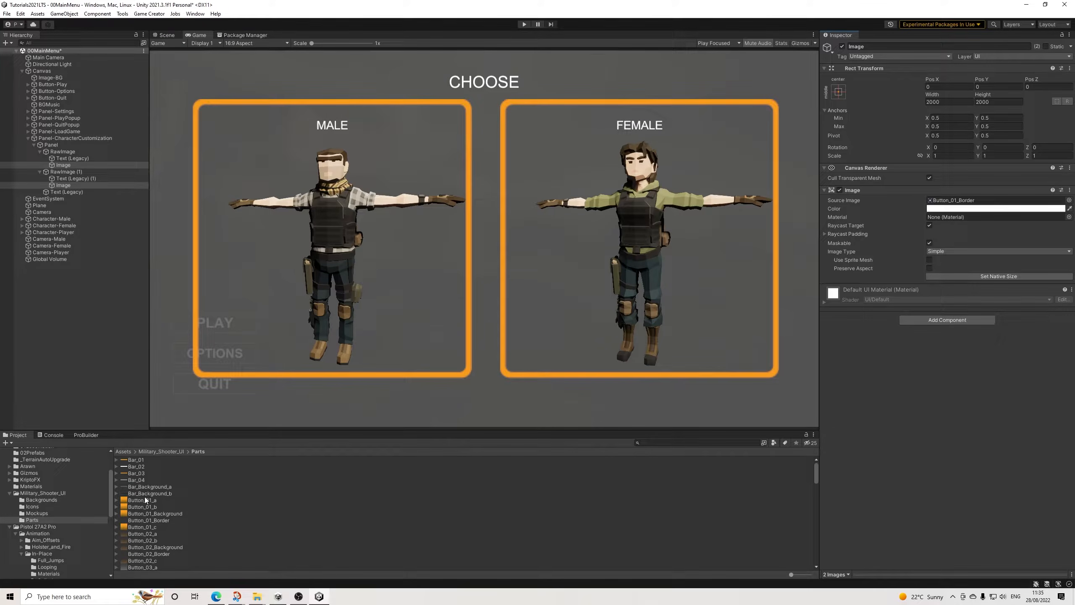
{"action": "scroll", "coordinate": [159, 500], "scroll_direction": "down", "scroll_amount": 5}
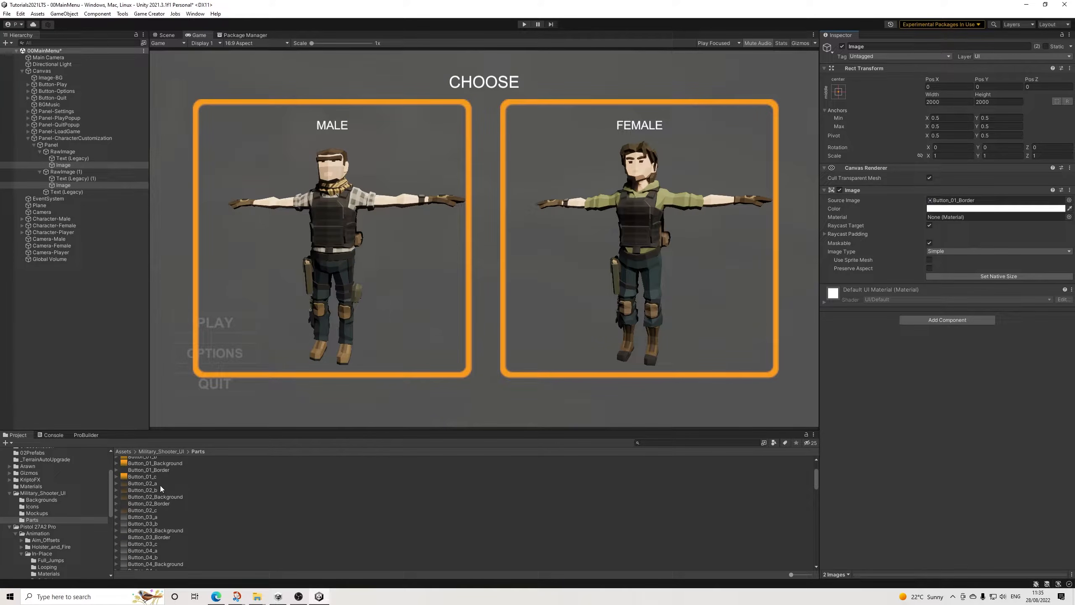
{"action": "scroll", "coordinate": [160, 486], "scroll_direction": "down", "scroll_amount": 3}
{"action": "left_click_drag", "start_coordinate": [160, 513], "coordinate": [972, 208]}
{"action": "left_click_drag", "start_coordinate": [972, 205], "coordinate": [968, 207]}
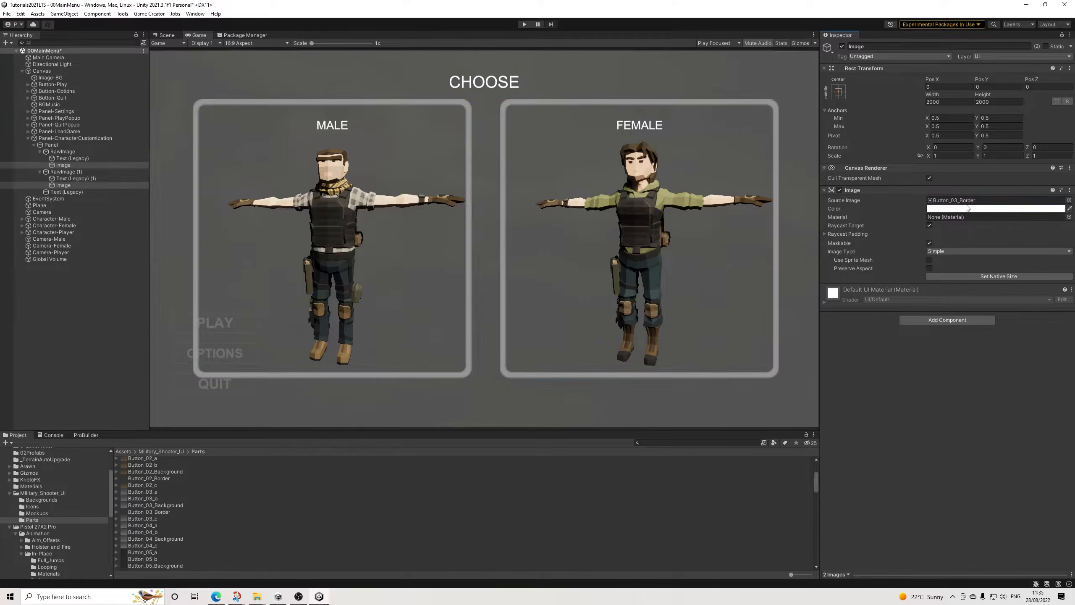
Step: Preview the Panel_Border sprite and set it again as the source image of both overlay Images
{"action": "scroll", "coordinate": [153, 498], "scroll_direction": "down", "scroll_amount": 3}
{"action": "scroll", "coordinate": [165, 493], "scroll_direction": "down", "scroll_amount": 2}
{"action": "scroll", "coordinate": [160, 503], "scroll_direction": "down", "scroll_amount": 2}
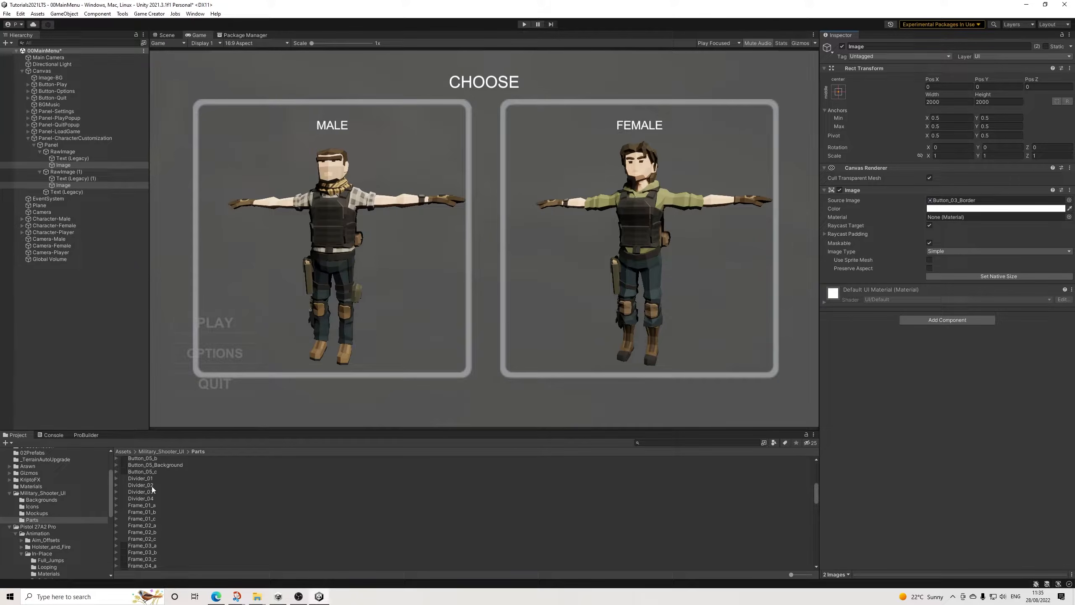
{"action": "scroll", "coordinate": [153, 523], "scroll_direction": "down", "scroll_amount": 15}
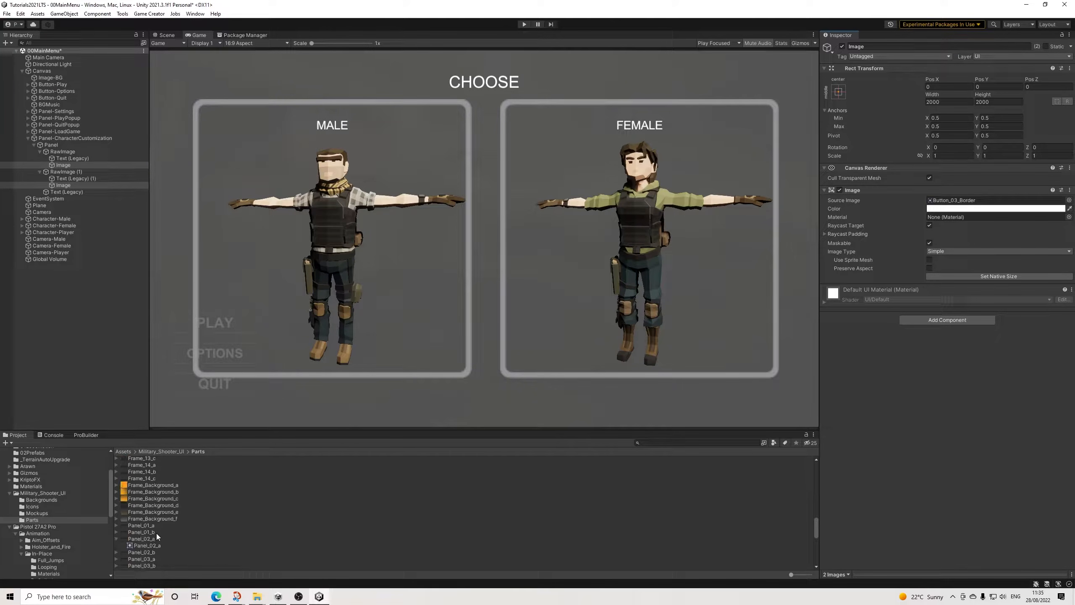
{"action": "scroll", "coordinate": [153, 540], "scroll_direction": "down", "scroll_amount": 6}
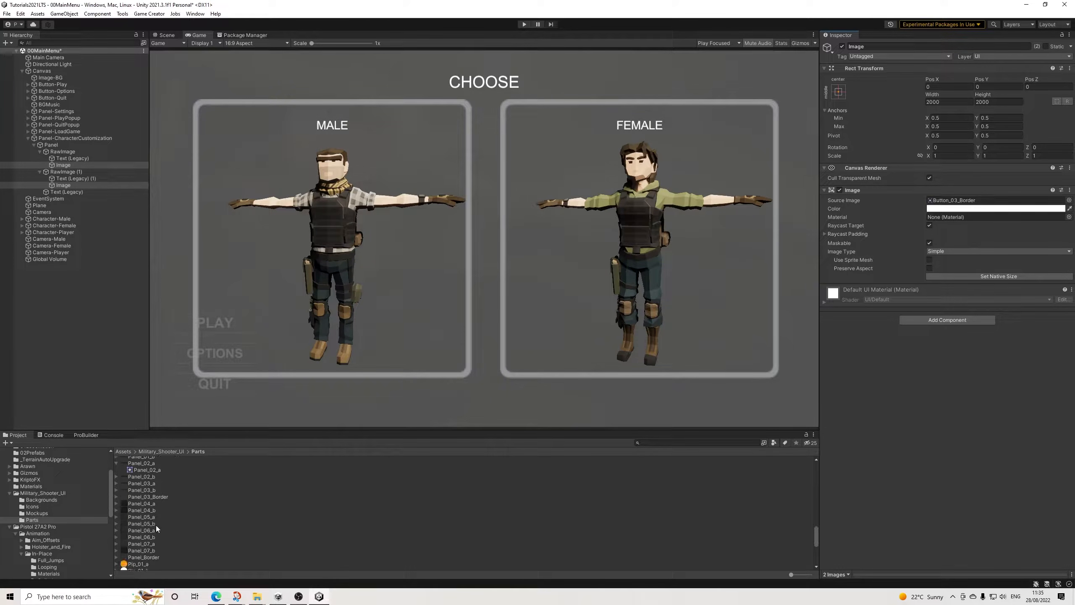
{"action": "left_click", "coordinate": [149, 558]}
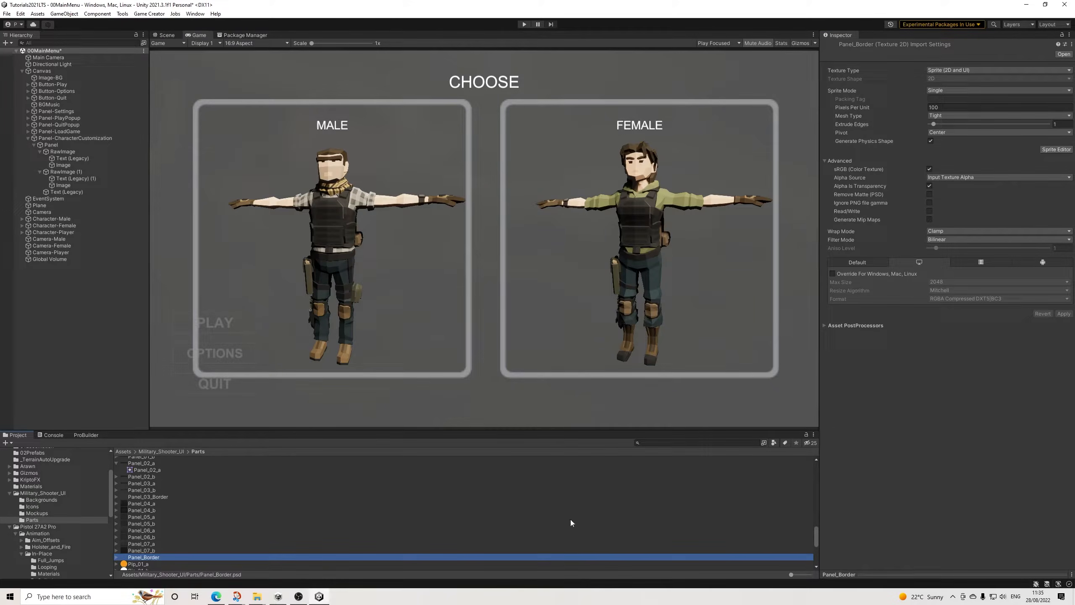
{"action": "left_click", "coordinate": [896, 575]}
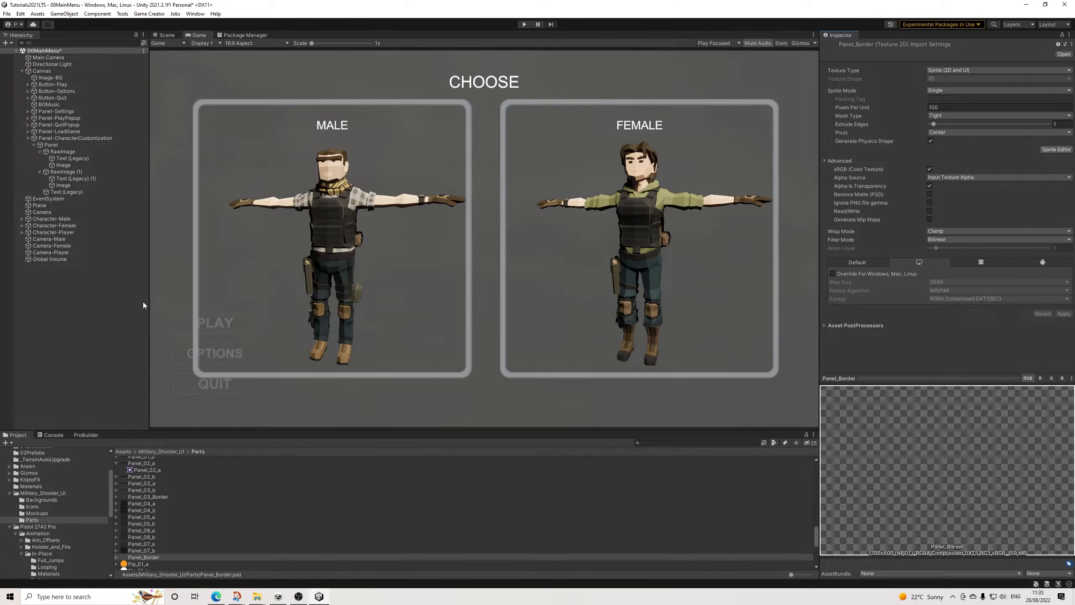
{"action": "left_click", "coordinate": [59, 185]}
{"action": "left_click", "coordinate": [64, 164], "text": "ctrl"}
{"action": "left_click_drag", "start_coordinate": [143, 558], "coordinate": [955, 200]}
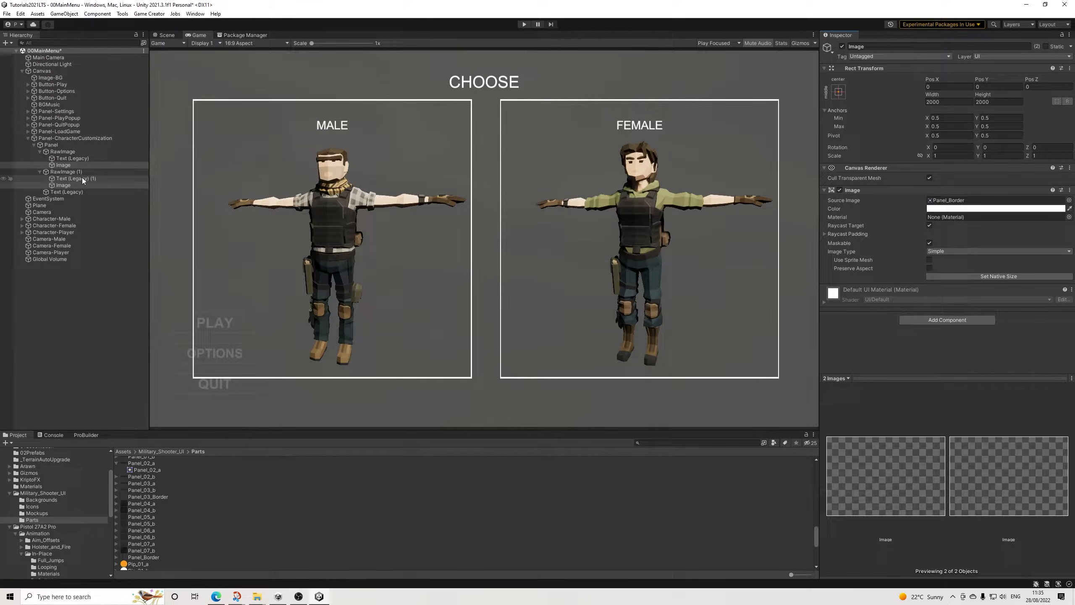
{"action": "left_click", "coordinate": [893, 381]}
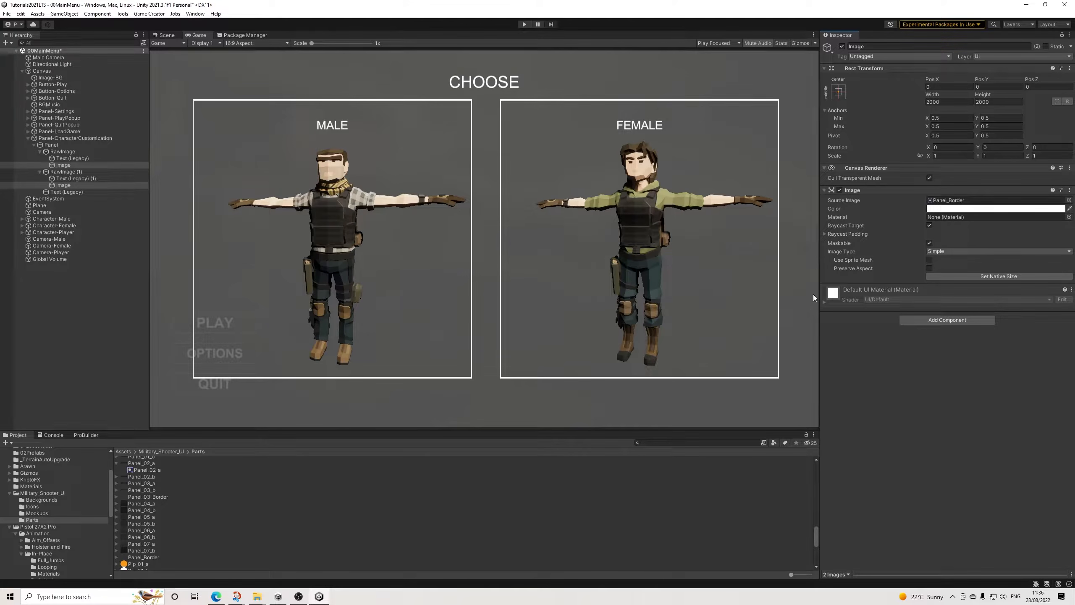
Step: Add a Canvas Group to both overlay Images, disable Interactable and Blocks Raycasts, and set Alpha to 0
{"action": "left_click", "coordinate": [936, 320]}
{"action": "type", "text": "group"}
{"action": "key", "text": "Up"}
{"action": "key", "text": "Return"}
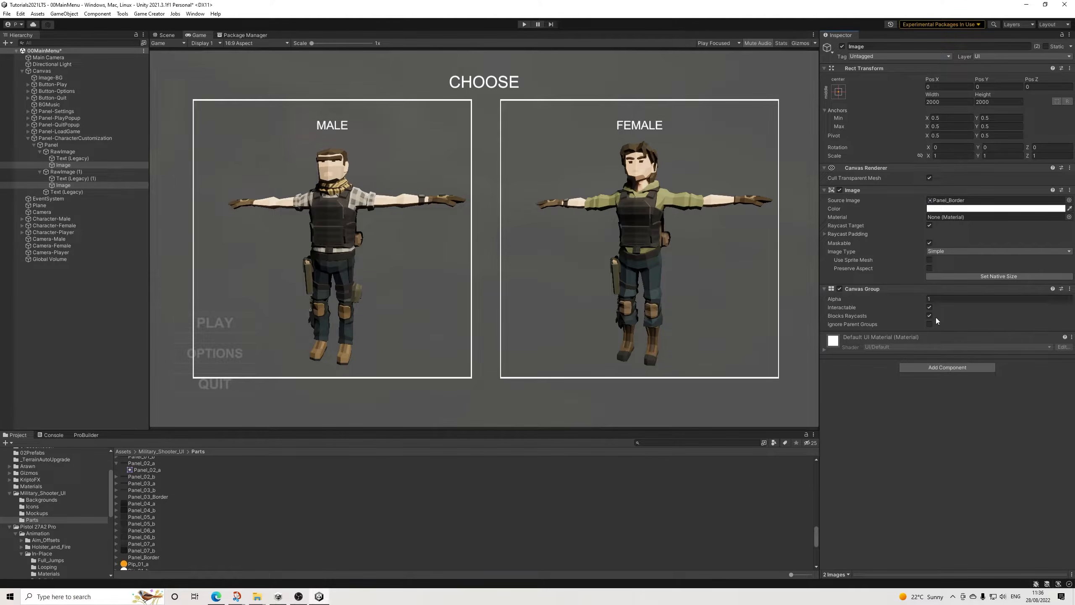
{"action": "left_click", "coordinate": [929, 307]}
{"action": "left_click", "coordinate": [929, 315]}
{"action": "type", "text": "0"}
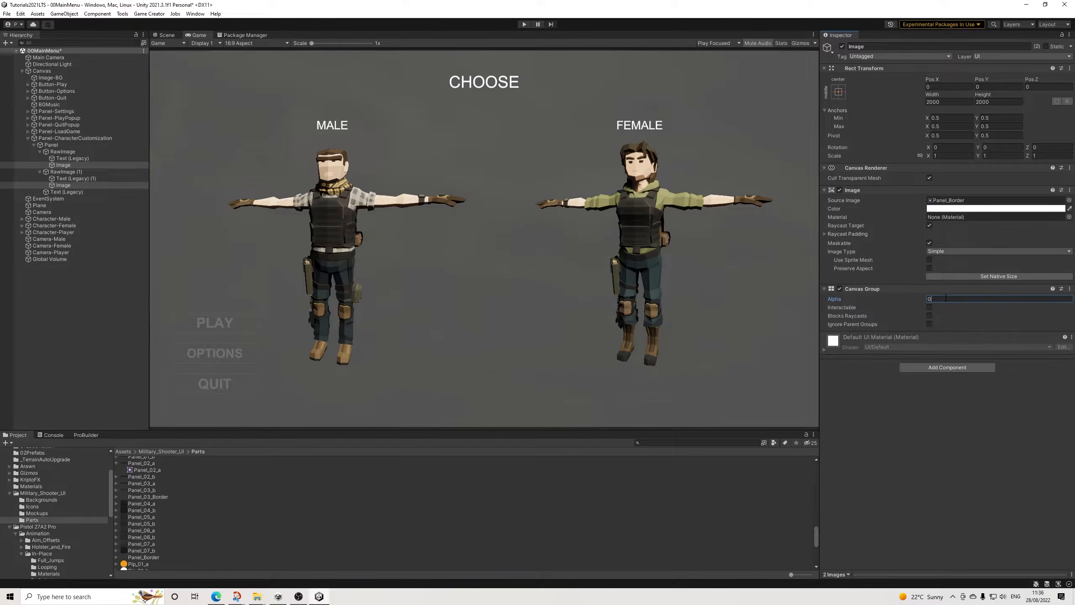
Step: Add an empty listener entry to both the Pointer Enter and Pointer Exit events of the male RawImage
{"action": "left_click", "coordinate": [63, 152]}
{"action": "left_click", "coordinate": [1045, 488]}
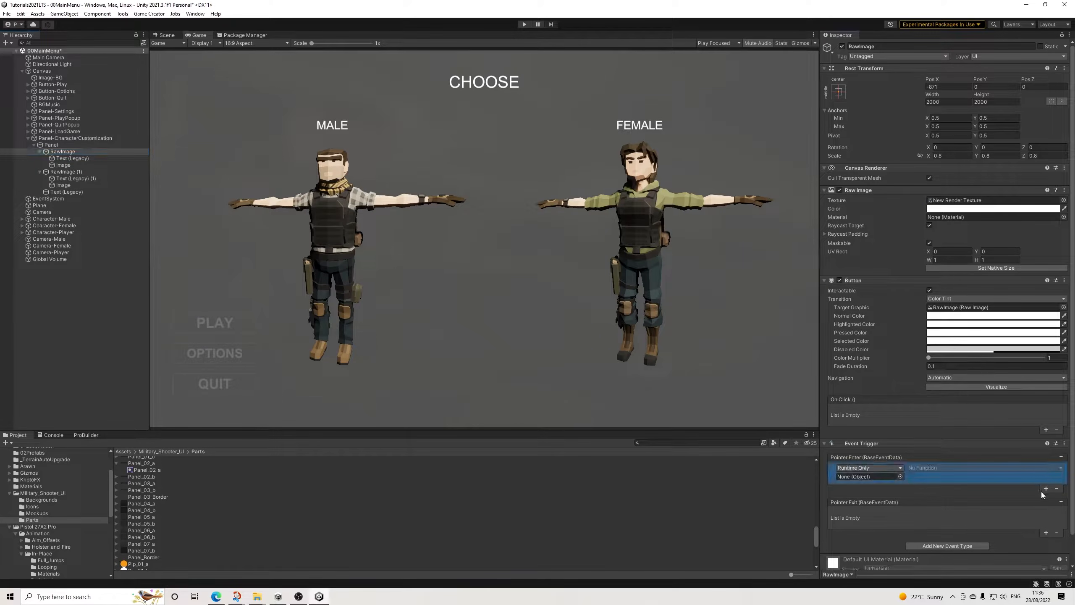
{"action": "left_click", "coordinate": [1046, 532]}
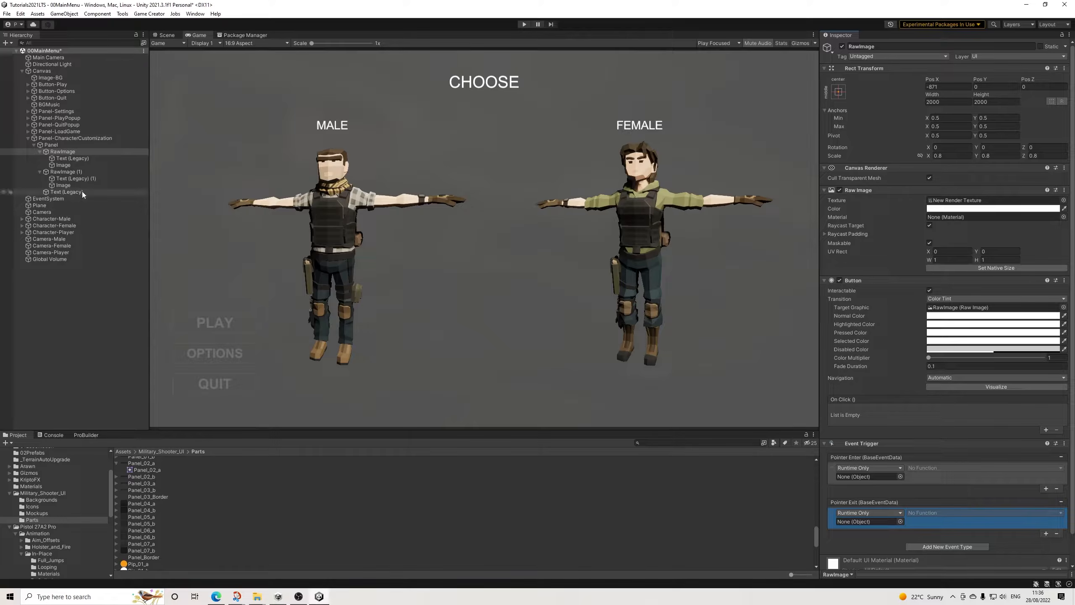
Step: Create a Game Creator Actions object under the male RawImage and rename it Actions-Enter
{"action": "right_click", "coordinate": [63, 148]}
{"action": "left_click", "coordinate": [60, 153]}
{"action": "right_click", "coordinate": [61, 152]}
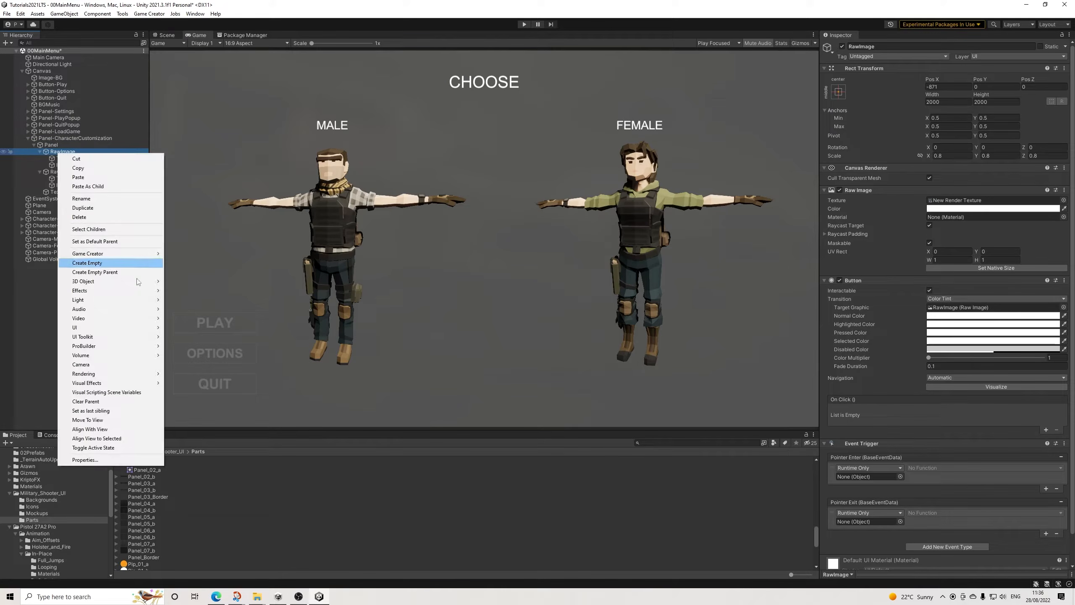
{"action": "mouse_move", "coordinate": [156, 257]}
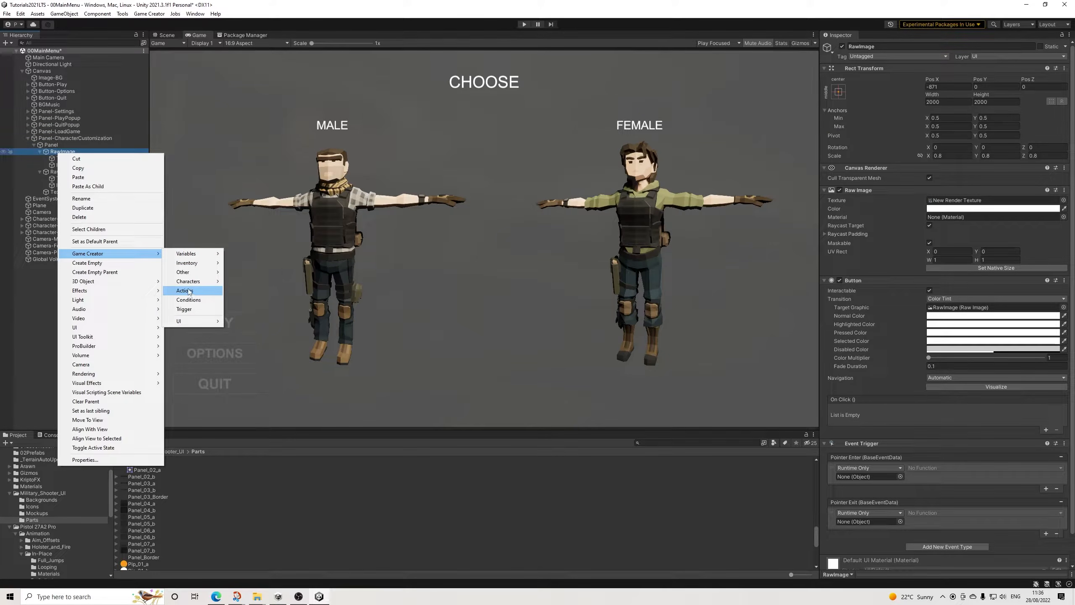
{"action": "left_click", "coordinate": [190, 291]}
{"action": "left_click_drag", "start_coordinate": [869, 47], "coordinate": [884, 52]}
{"action": "key", "text": "BackSpace"}
{"action": "key", "text": "BackSpace"}
{"action": "type", "text": "-0"}
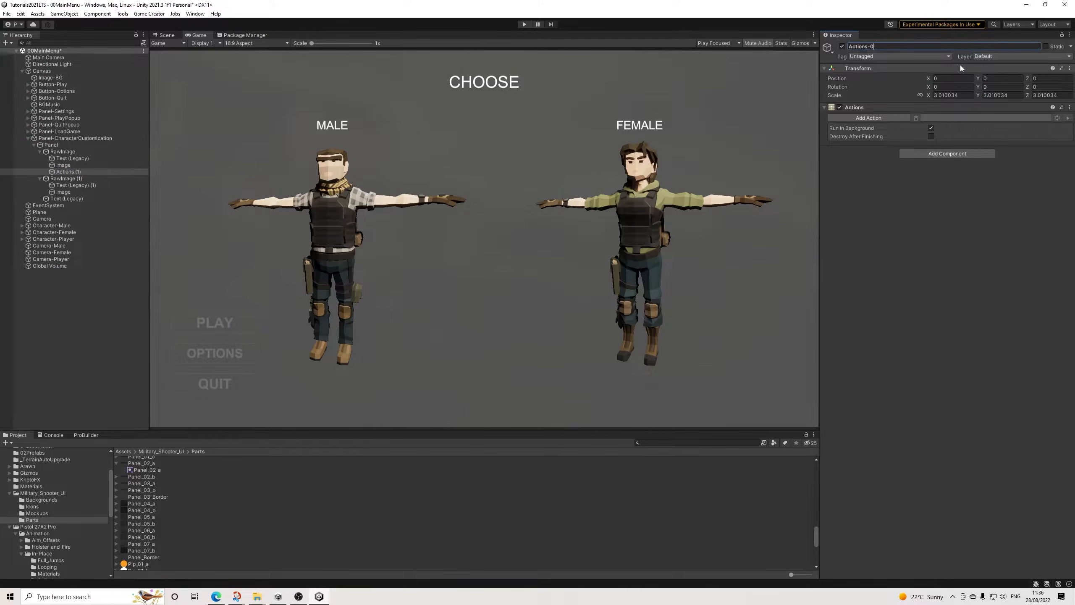
{"action": "type", "text": "Enter"}
{"action": "key", "text": "Return"}
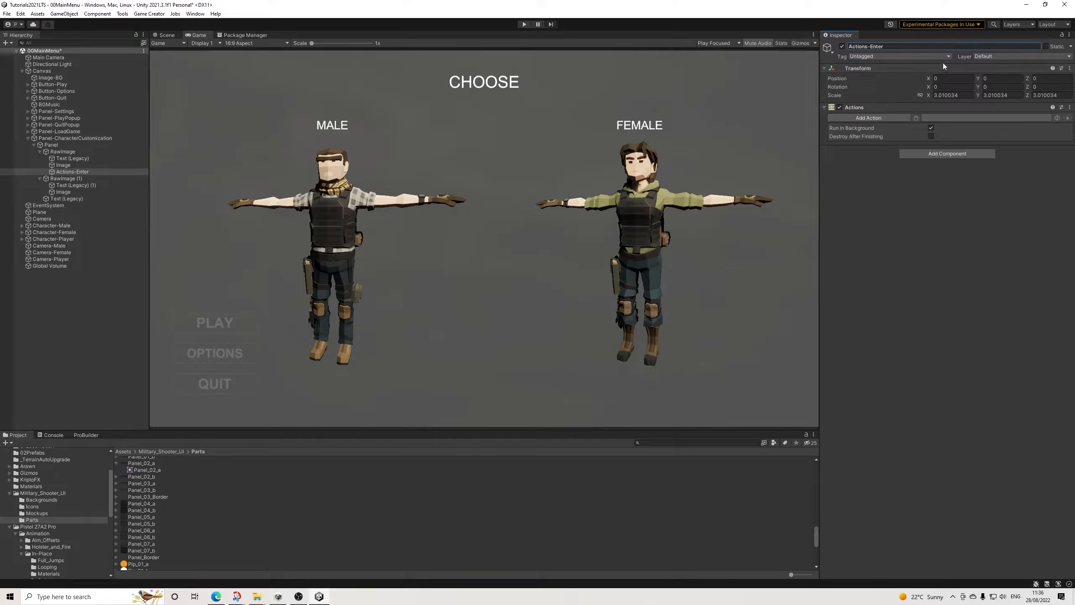
Step: Add a Canvas Group action to Actions-Enter targeting the male Image, with duration 0, alpha 1, and Interactible and Block Raycasts off
{"action": "left_click", "coordinate": [867, 115]}
{"action": "type", "text": "canvas"}
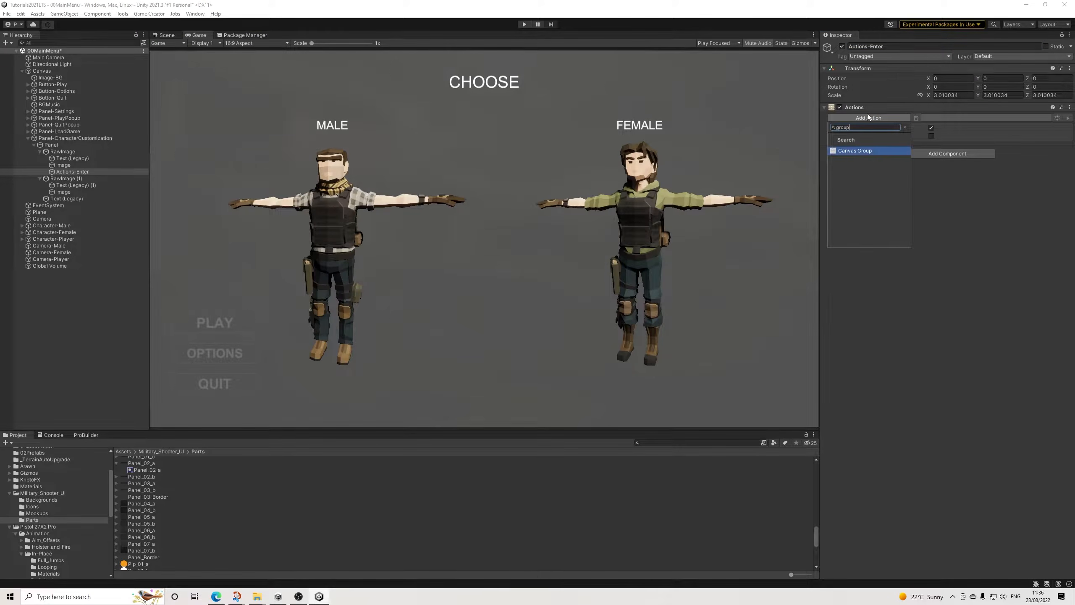
{"action": "key", "text": "Return"}
{"action": "left_click_drag", "start_coordinate": [62, 165], "coordinate": [957, 126]}
{"action": "left_click", "coordinate": [1065, 136]}
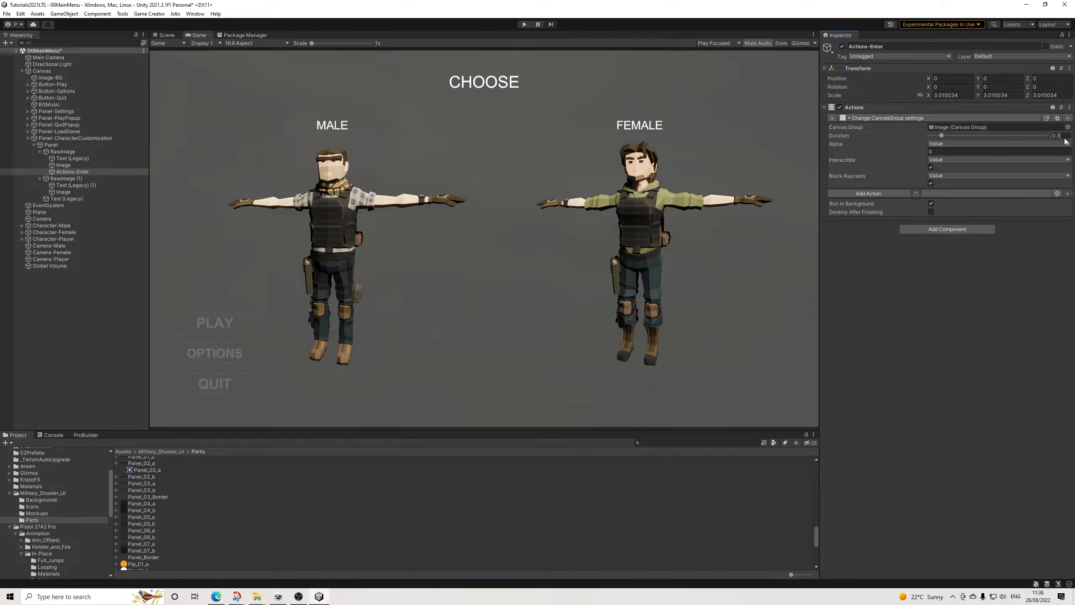
{"action": "type", "text": "0"}
{"action": "left_click", "coordinate": [931, 167]}
{"action": "left_click", "coordinate": [931, 183]}
Step: Duplicate Actions-Enter, rename the copy Actions-Exit, and set its alpha to 0
{"action": "left_click", "coordinate": [79, 172]}
{"action": "key", "text": "ctrl+d"}
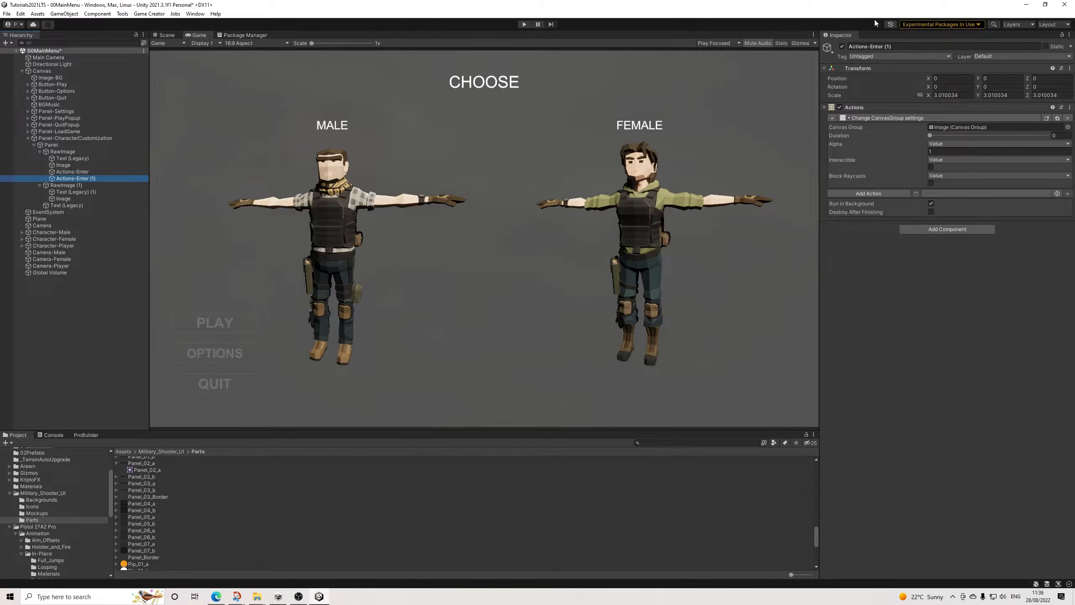
{"action": "left_click_drag", "start_coordinate": [874, 46], "coordinate": [936, 52]}
{"action": "type", "text": "xi"}
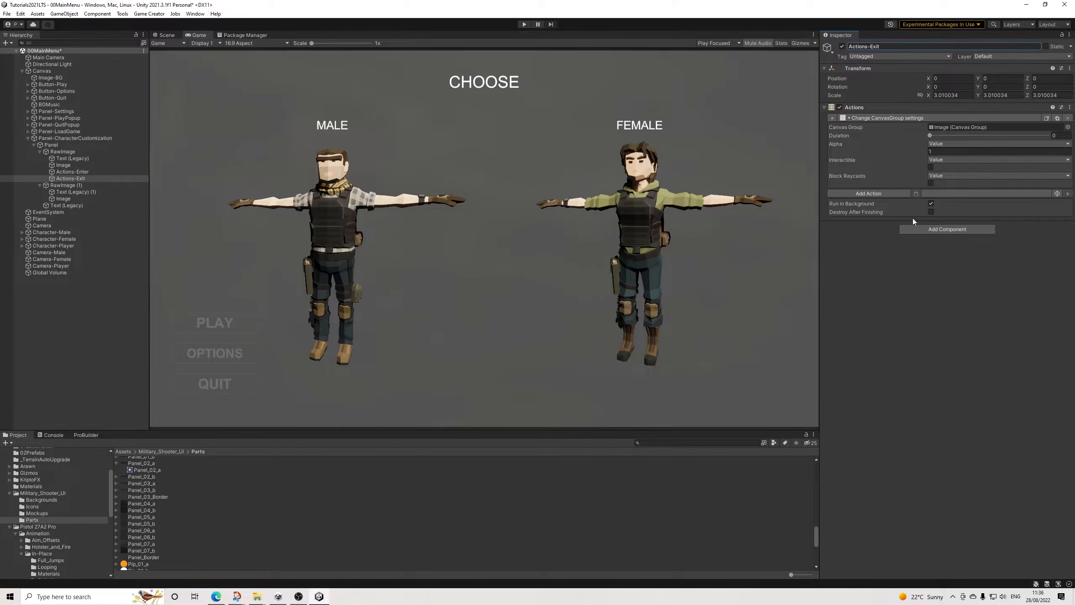
{"action": "left_click", "coordinate": [953, 152]}
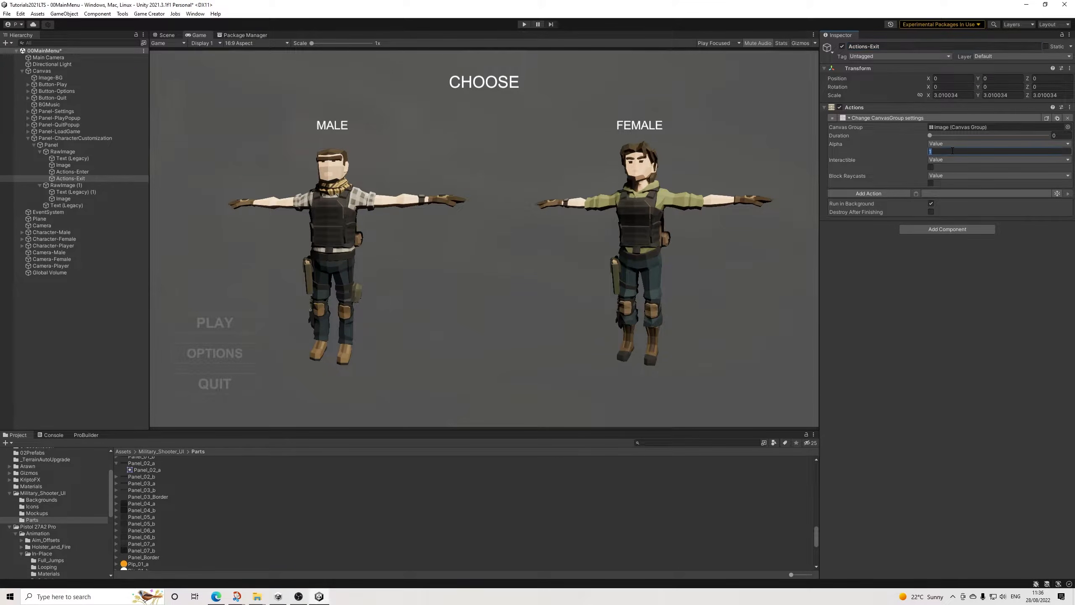
{"action": "type", "text": "0"}
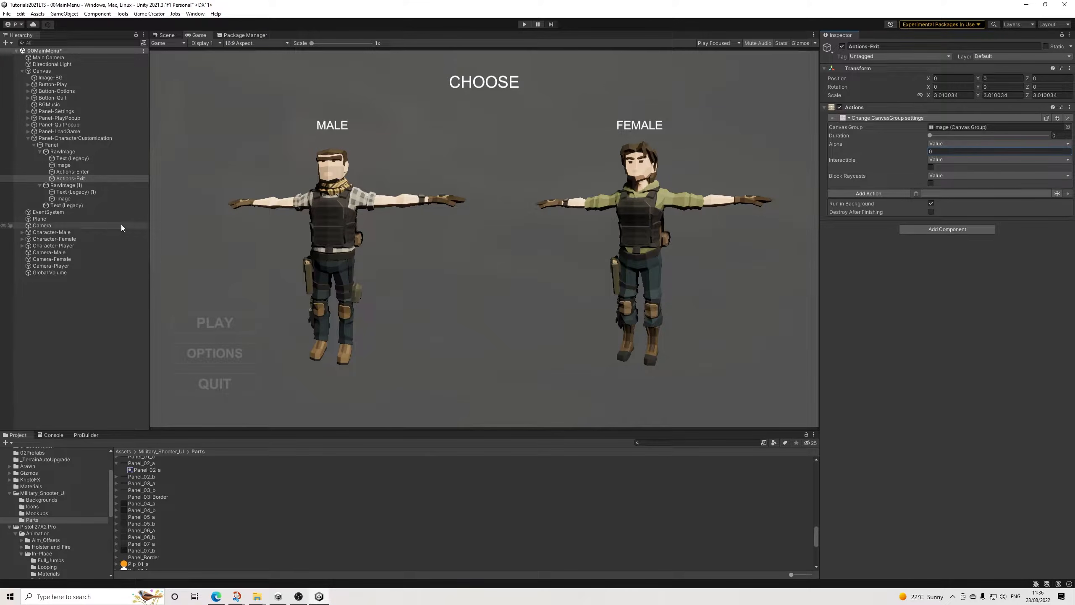
Step: Duplicate both Actions objects into RawImage (1) and add empty Pointer Enter and Pointer Exit listener entries to RawImage (1)
{"action": "left_click", "coordinate": [87, 171], "text": "ctrl"}
{"action": "key", "text": "ctrl+d"}
{"action": "left_click_drag", "start_coordinate": [81, 190], "coordinate": [77, 199]}
{"action": "left_click", "coordinate": [65, 185]}
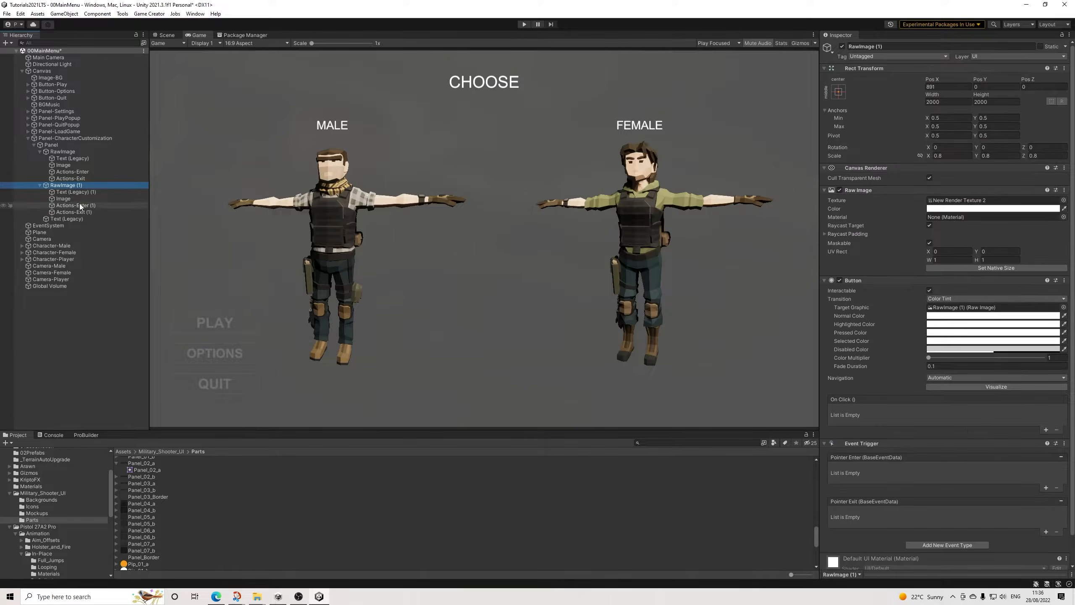
{"action": "left_click", "coordinate": [1046, 488]}
{"action": "left_click", "coordinate": [1046, 533]}
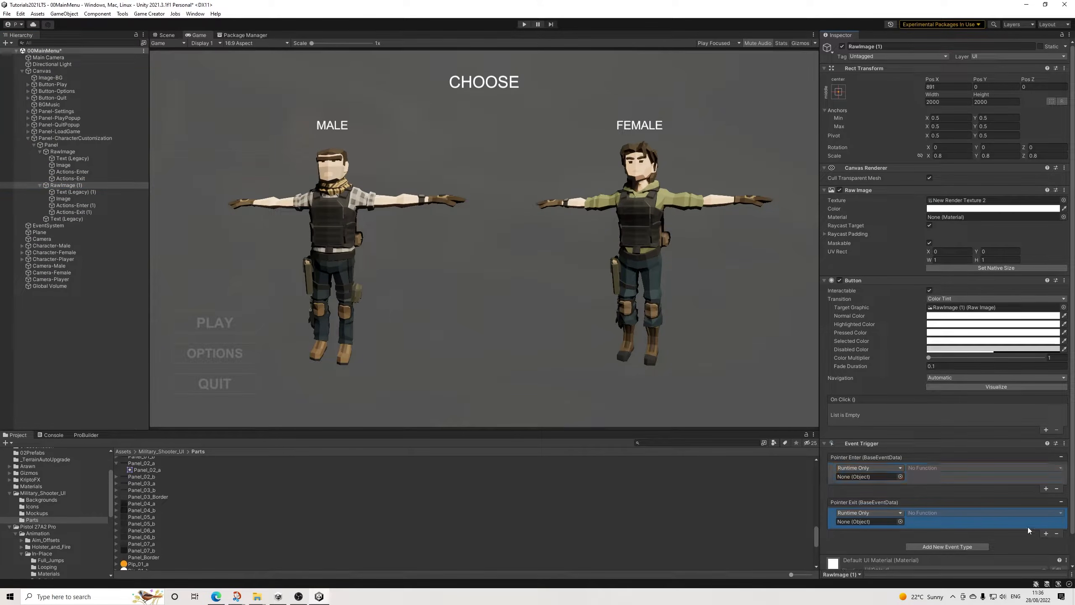
Step: Make RawImage (1) run Actions.Execute on Actions-Enter (1) for Pointer Enter and on Actions-Exit (1) for Pointer Exit
{"action": "left_click_drag", "start_coordinate": [84, 207], "coordinate": [865, 477]}
{"action": "left_click_drag", "start_coordinate": [84, 211], "coordinate": [864, 521]}
{"action": "left_click", "coordinate": [925, 468]}
{"action": "mouse_move", "coordinate": [949, 508]}
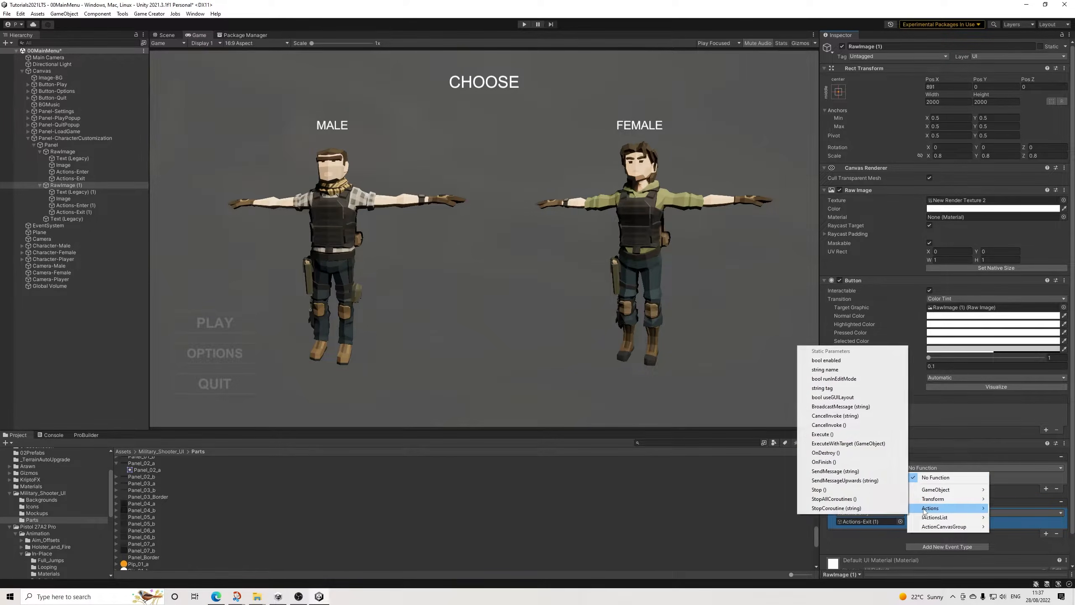
{"action": "left_click", "coordinate": [823, 434]}
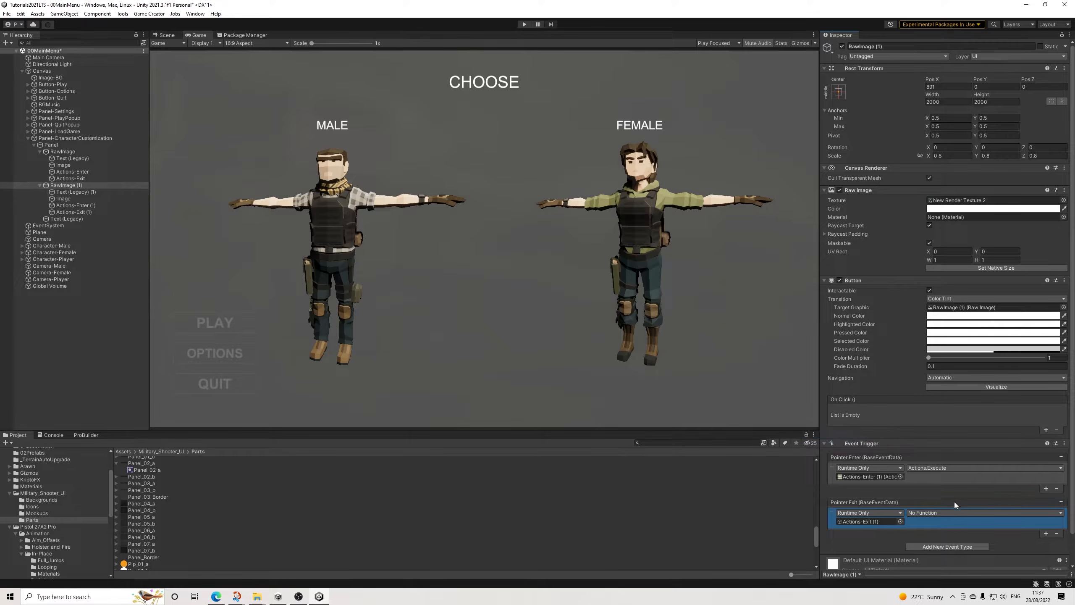
{"action": "left_click", "coordinate": [921, 513]}
{"action": "mouse_move", "coordinate": [934, 555]}
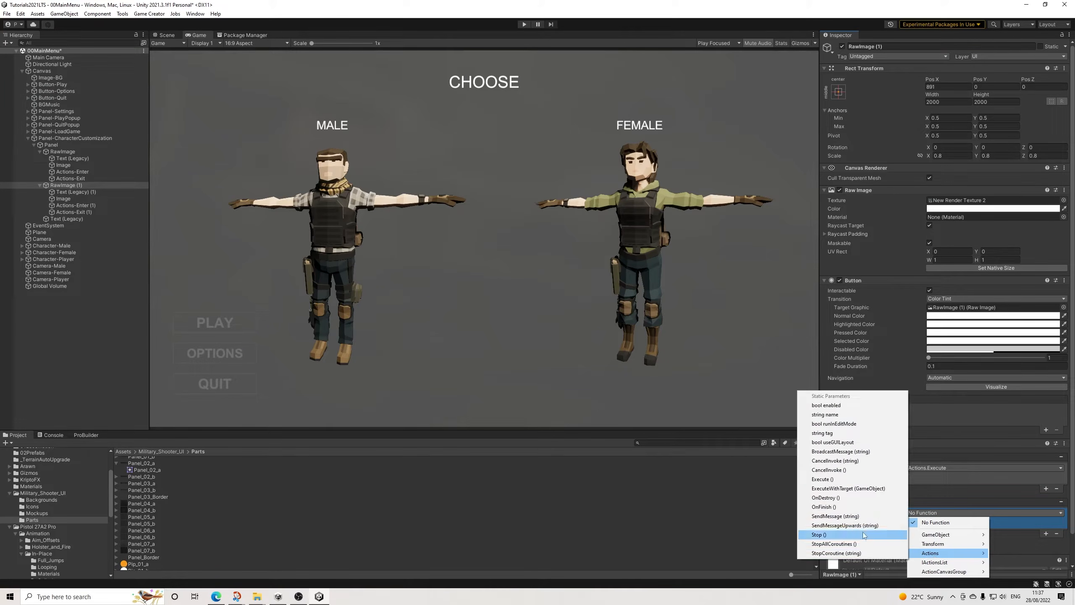
{"action": "left_click", "coordinate": [834, 480]}
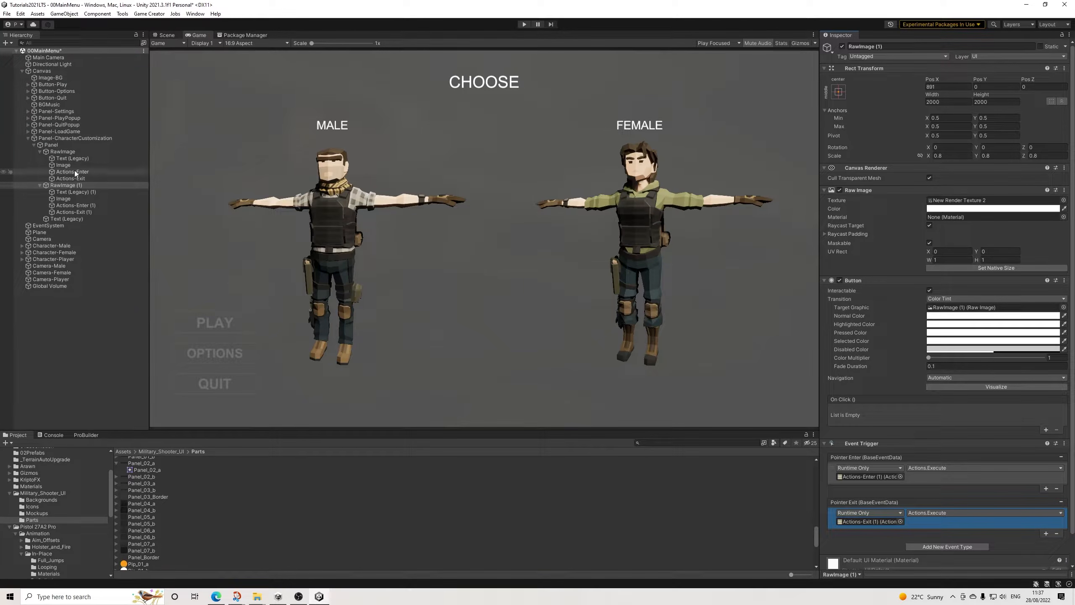
Step: Make the male RawImage run Actions.Execute on Actions-Enter for Pointer Enter and on Actions-Exit for Pointer Exit
{"action": "left_click", "coordinate": [62, 152]}
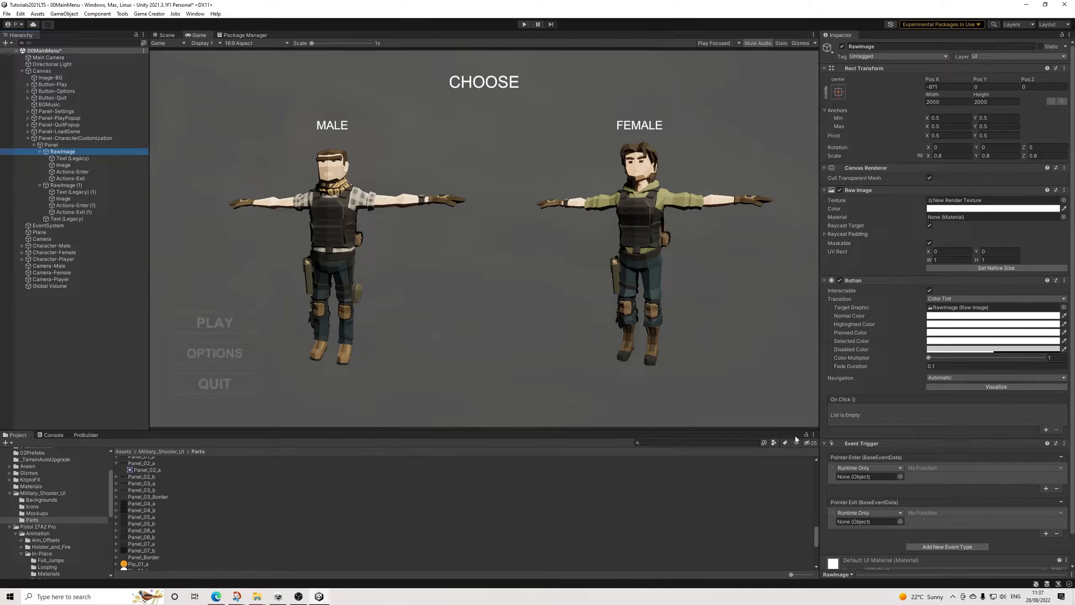
{"action": "left_click_drag", "start_coordinate": [71, 172], "coordinate": [872, 477]}
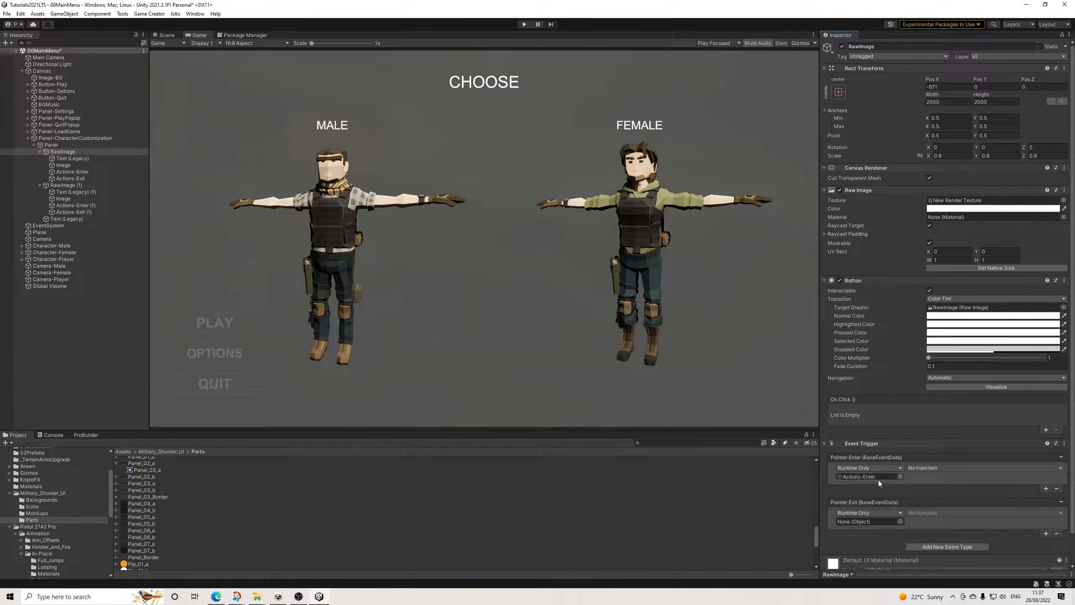
{"action": "left_click_drag", "start_coordinate": [70, 179], "coordinate": [877, 525]}
{"action": "left_click", "coordinate": [923, 468]}
{"action": "mouse_move", "coordinate": [936, 512]}
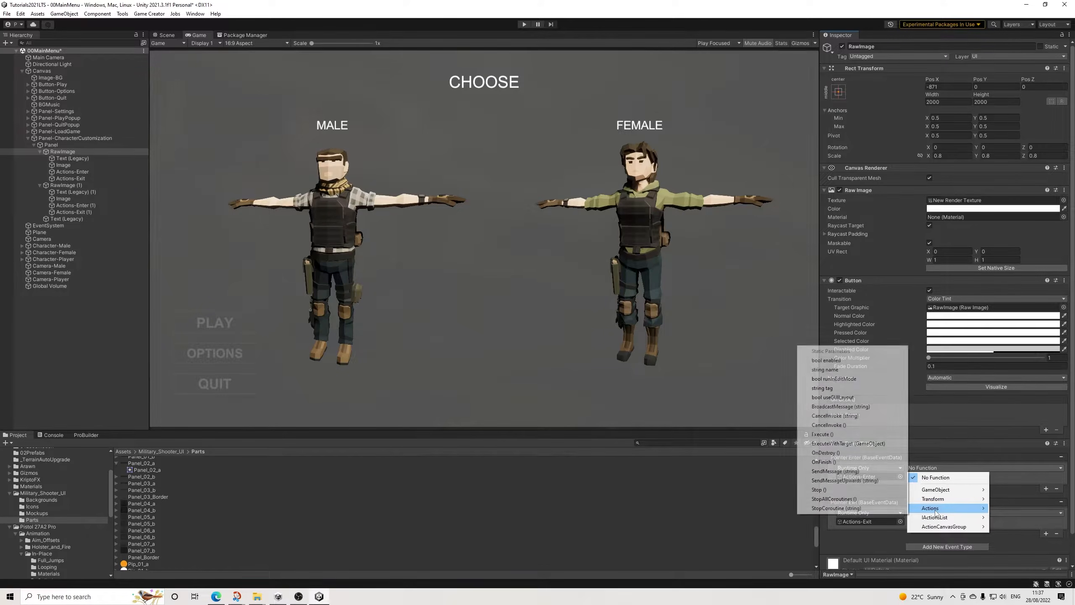
{"action": "left_click", "coordinate": [824, 435]}
{"action": "left_click", "coordinate": [938, 513]}
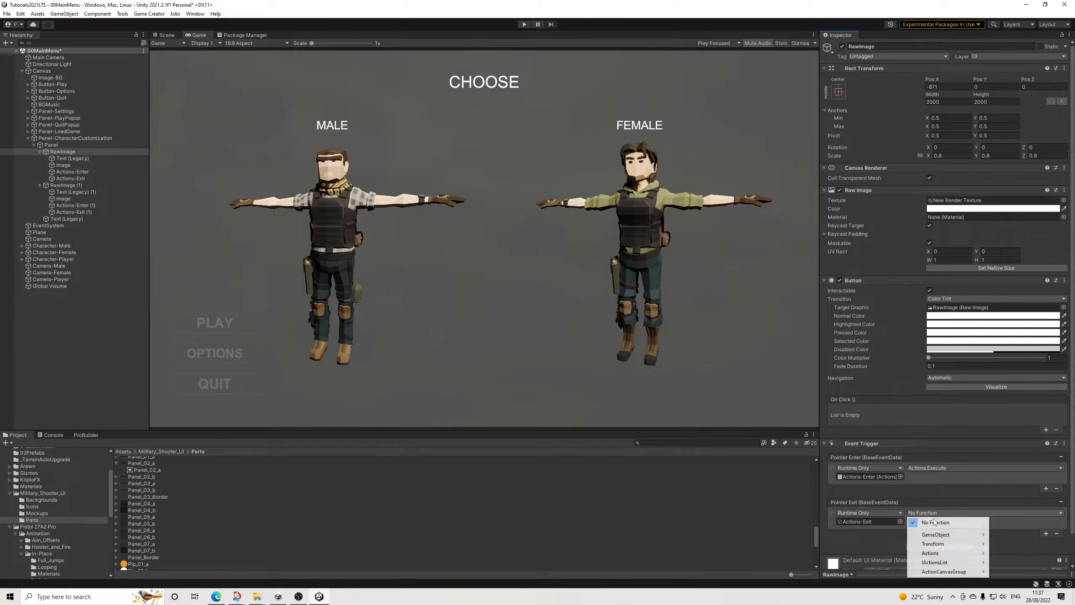
{"action": "mouse_move", "coordinate": [931, 553]}
{"action": "left_click", "coordinate": [851, 476]}
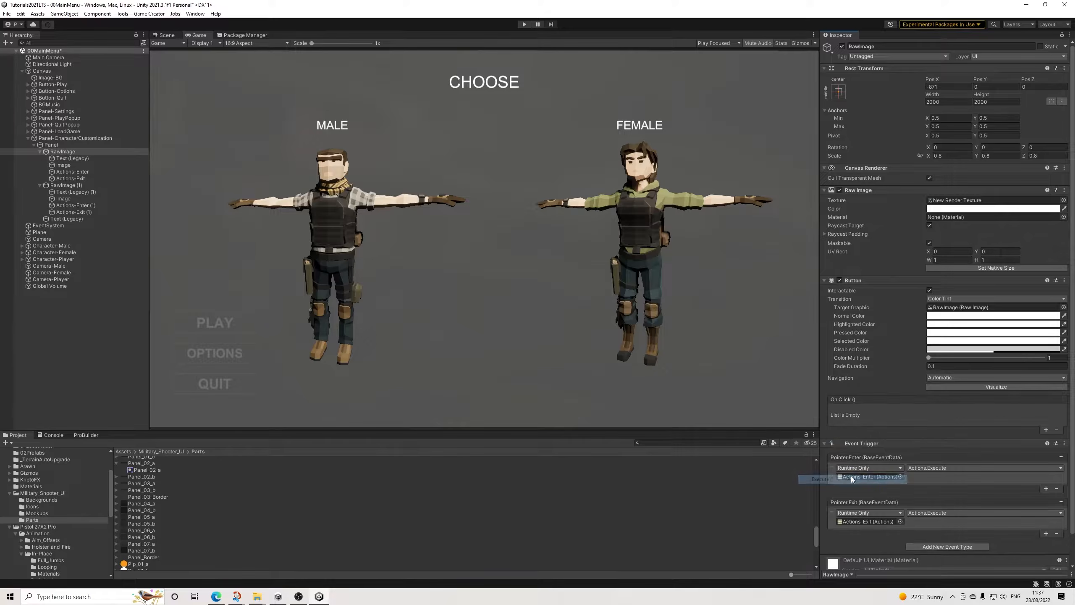
Step: Set the Image under RawImage (1) as the Canvas Group target of Actions-Enter (1) and Actions-Exit (1)
{"action": "left_click", "coordinate": [77, 171]}
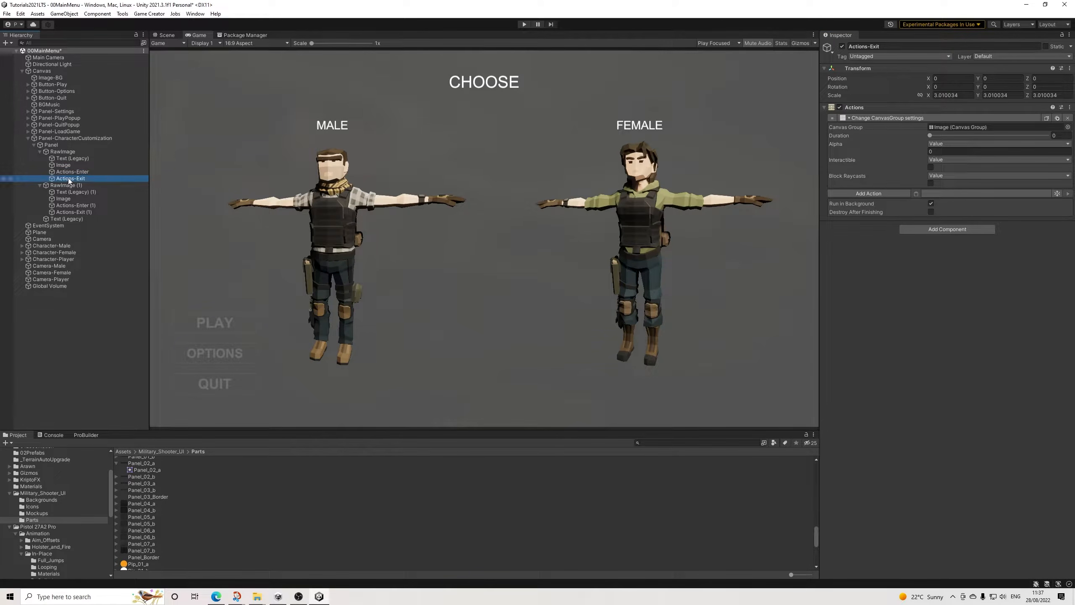
{"action": "left_click", "coordinate": [75, 205]}
{"action": "left_click_drag", "start_coordinate": [64, 198], "coordinate": [954, 130]}
{"action": "left_click", "coordinate": [76, 212]}
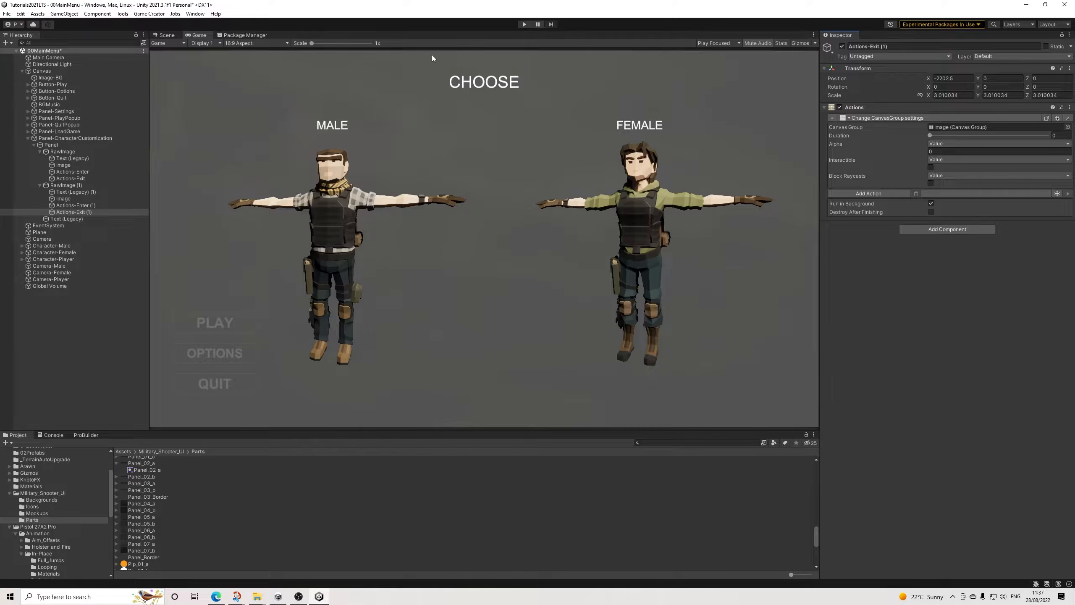
Step: Run the scene to check the male preview's triggers and try Interactable and Blocks Raycasts on the Panel's Canvas Group
{"action": "left_click", "coordinate": [524, 24]}
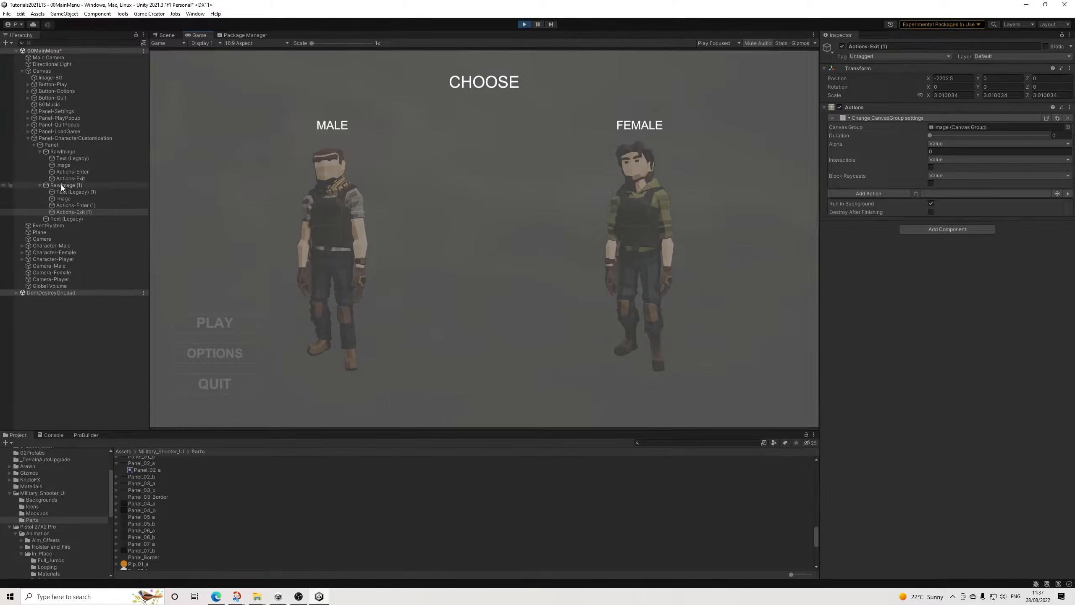
{"action": "left_click", "coordinate": [63, 151]}
{"action": "scroll", "coordinate": [901, 423], "scroll_direction": "down", "scroll_amount": 2}
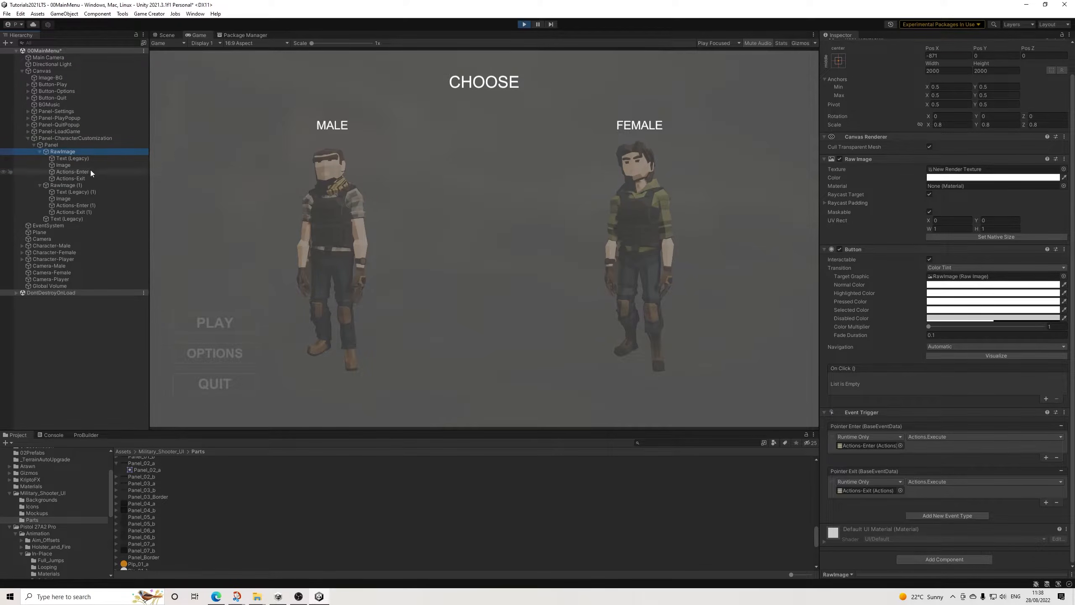
{"action": "left_click", "coordinate": [65, 164]}
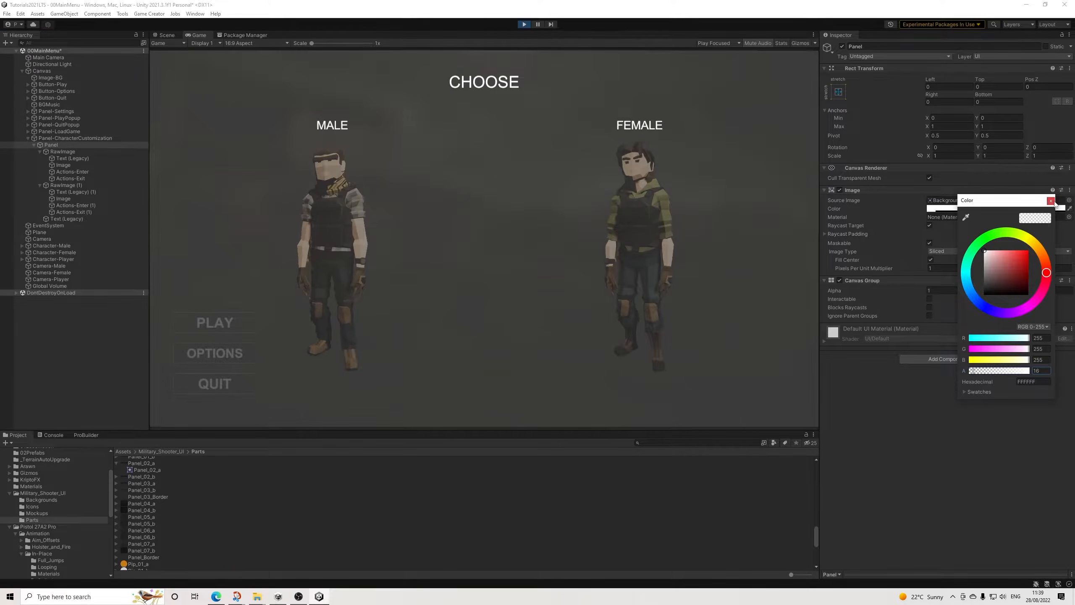
{"action": "left_click", "coordinate": [929, 307]}
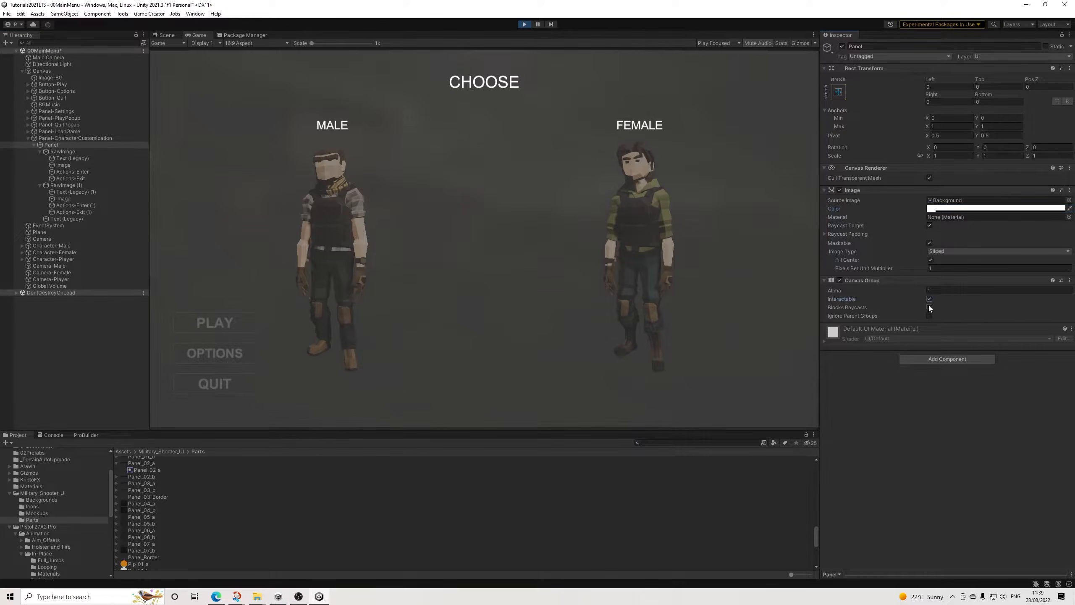
{"action": "left_click", "coordinate": [524, 24]}
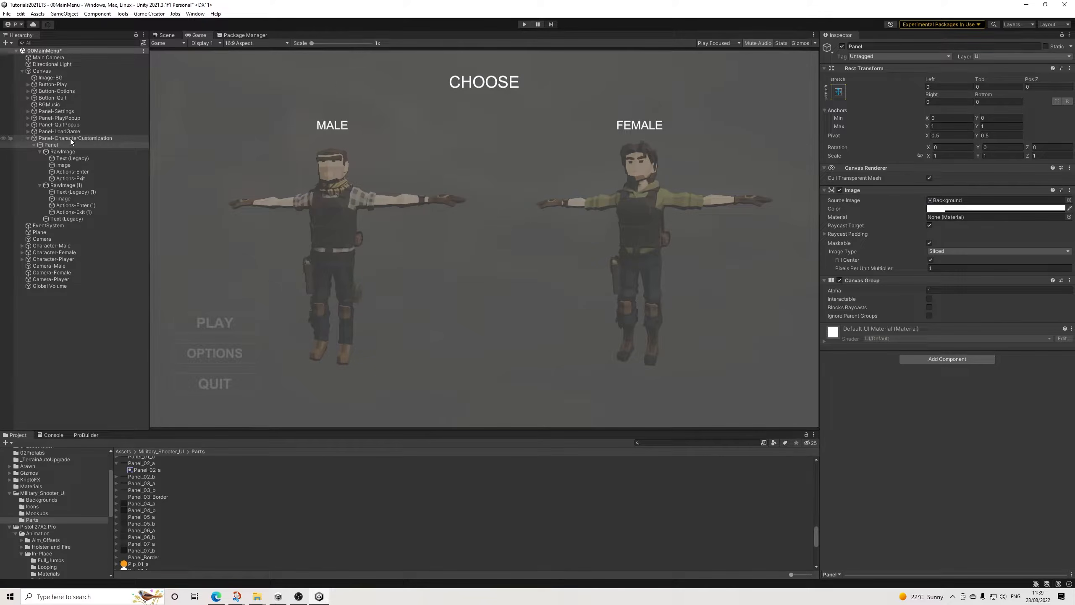
Step: Enable Interactable and Blocks Raycasts on the Canvas Groups of Panel-CharacterCustomization and its child Panel, and run the scene to test the preview highlights
{"action": "left_click", "coordinate": [71, 138]}
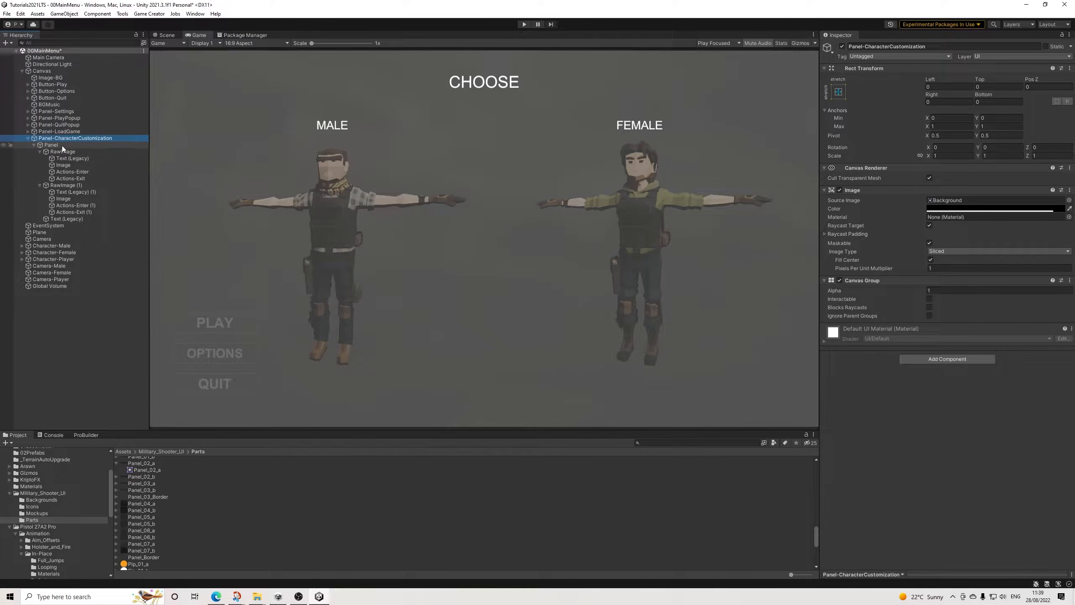
{"action": "left_click", "coordinate": [929, 299]}
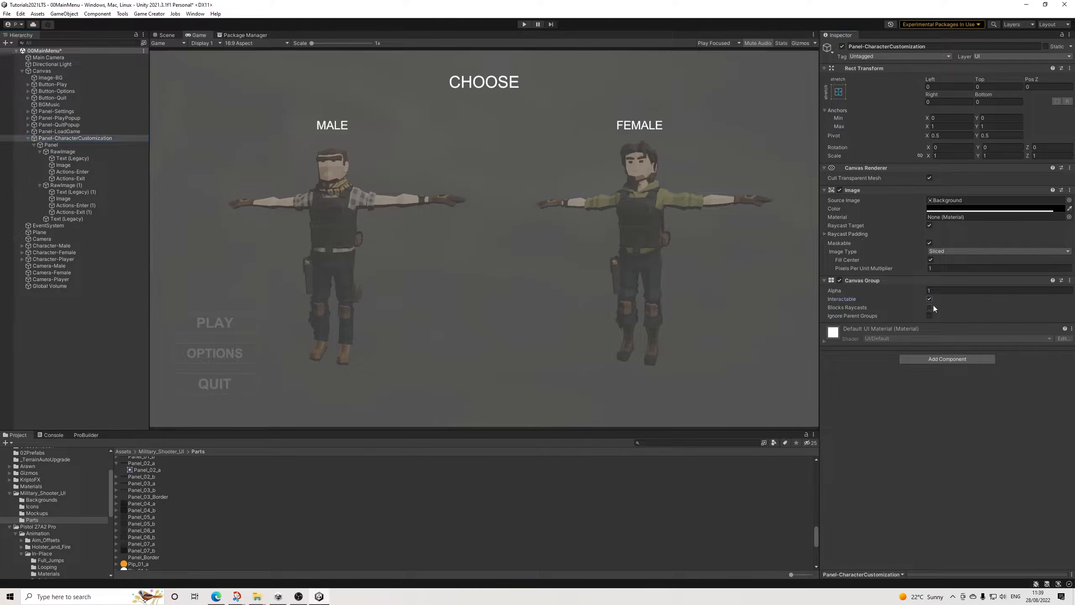
{"action": "left_click", "coordinate": [51, 145]}
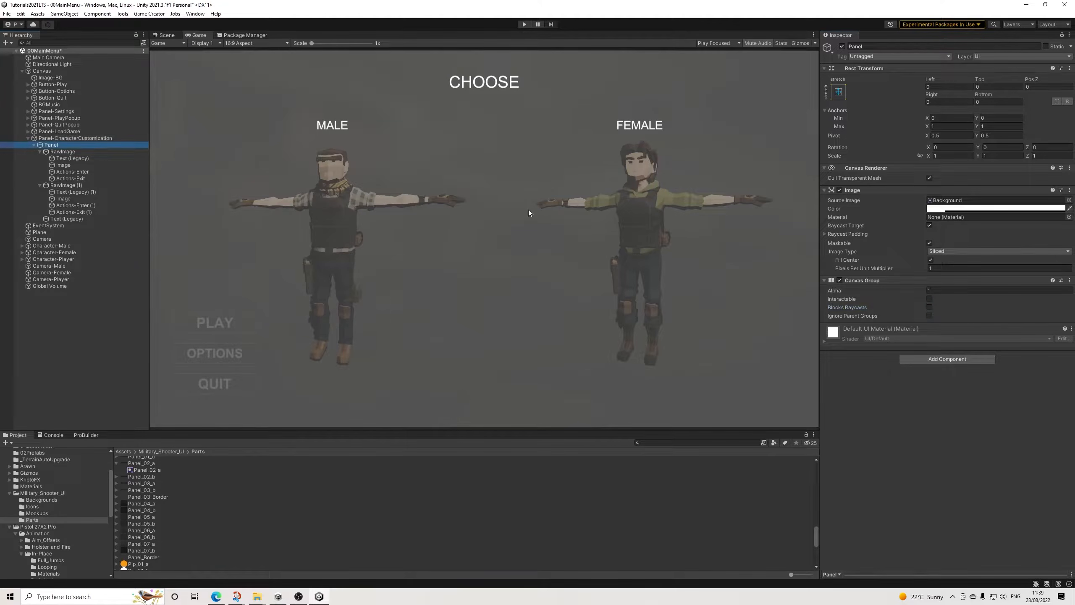
{"action": "left_click", "coordinate": [929, 299]}
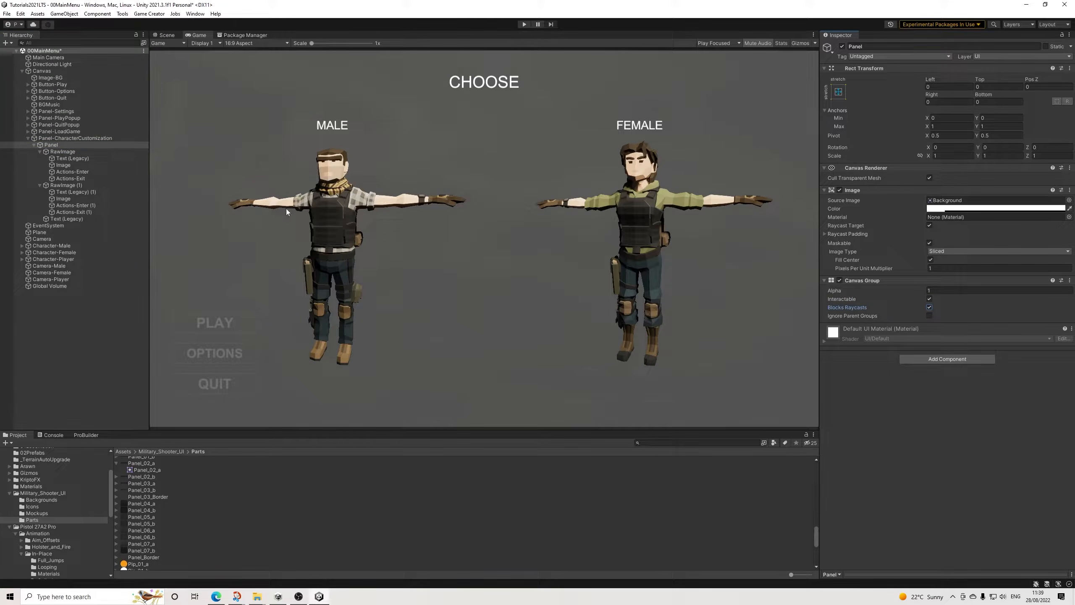
{"action": "left_click", "coordinate": [525, 25]}
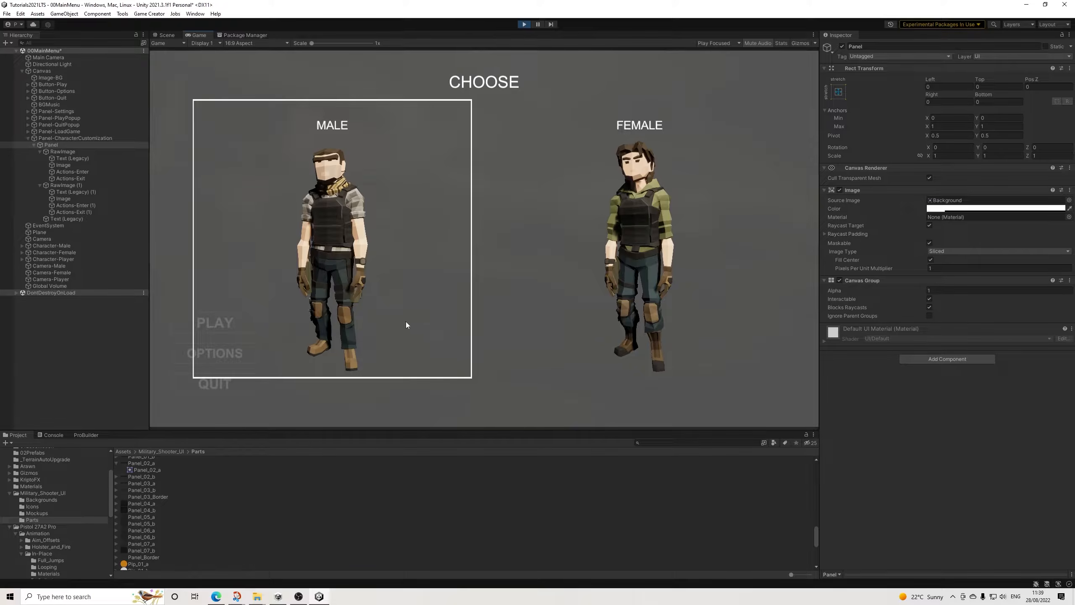
{"action": "left_click", "coordinate": [524, 24]}
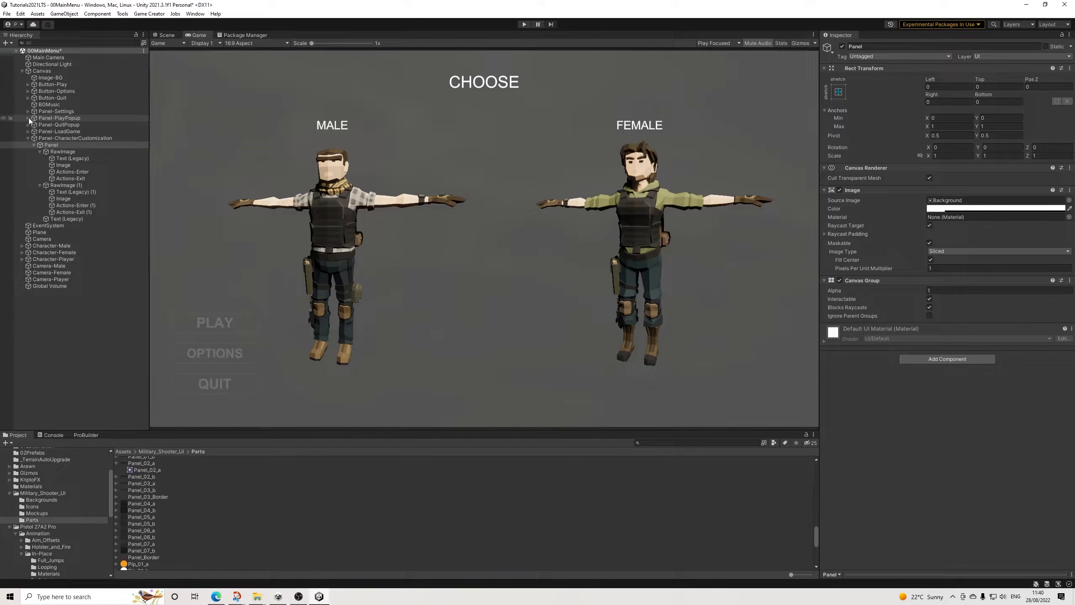
Step: Copy Button-Return from Panel-LoadGame and paste it as a child of the Panel under Panel-CharacterCustomization
{"action": "left_click", "coordinate": [26, 129]}
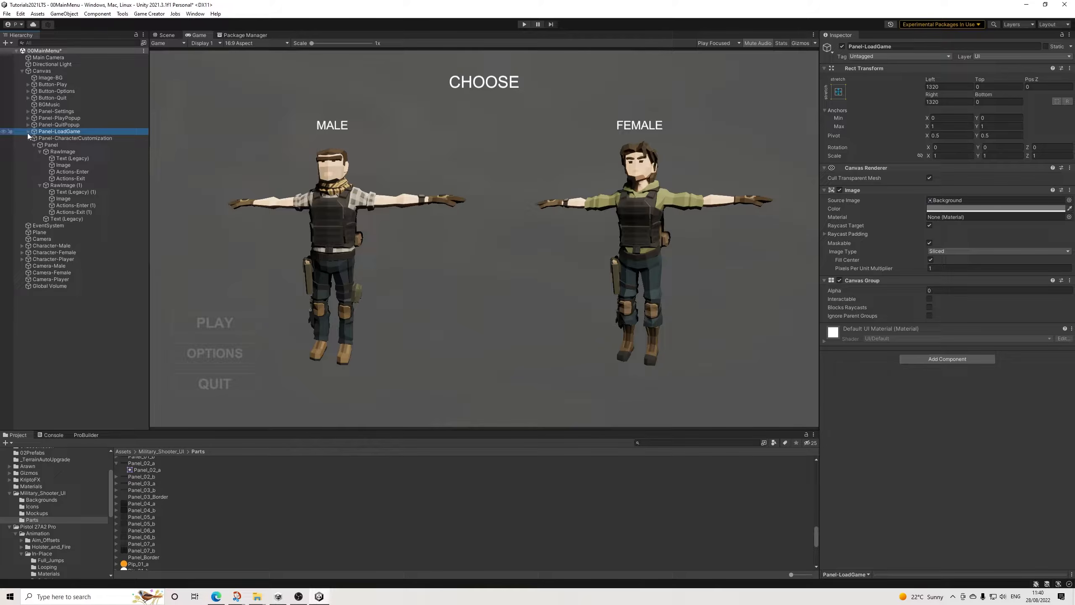
{"action": "left_click", "coordinate": [27, 132]}
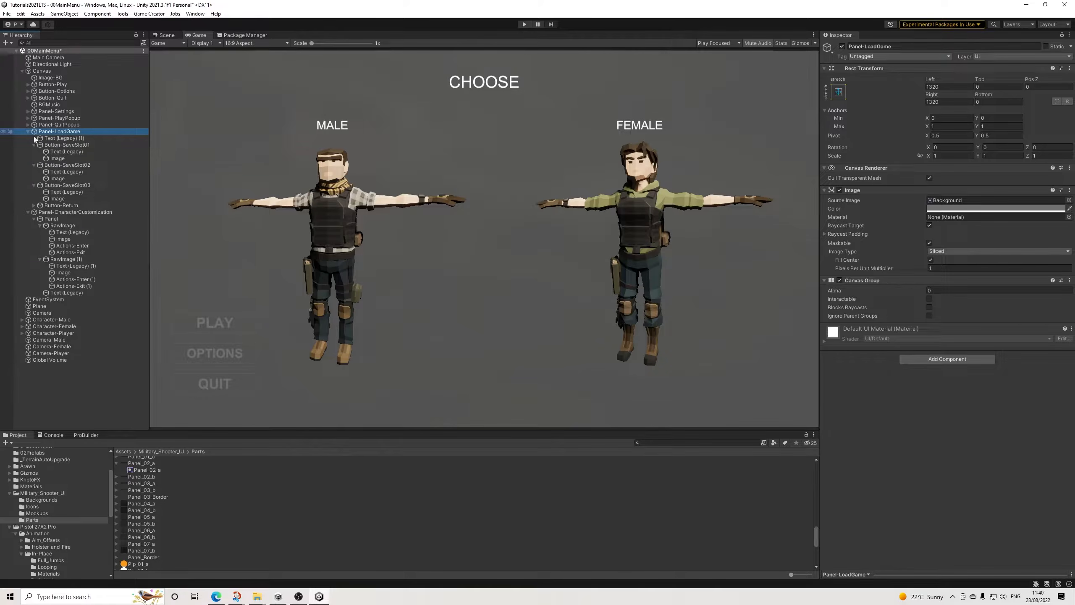
{"action": "right_click", "coordinate": [58, 206]}
{"action": "left_click", "coordinate": [76, 212]}
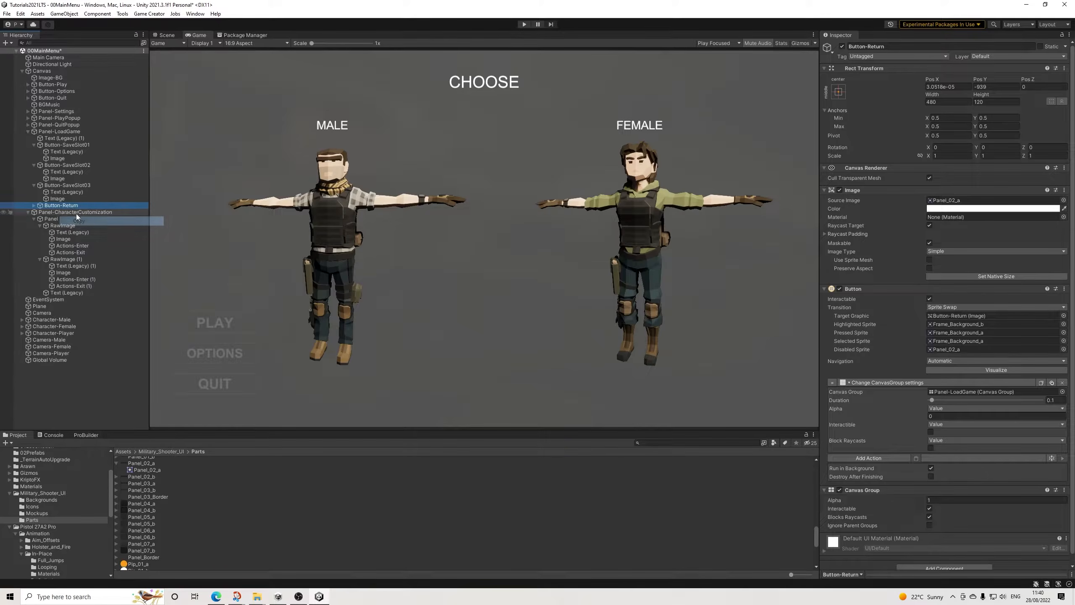
{"action": "left_click", "coordinate": [29, 131]}
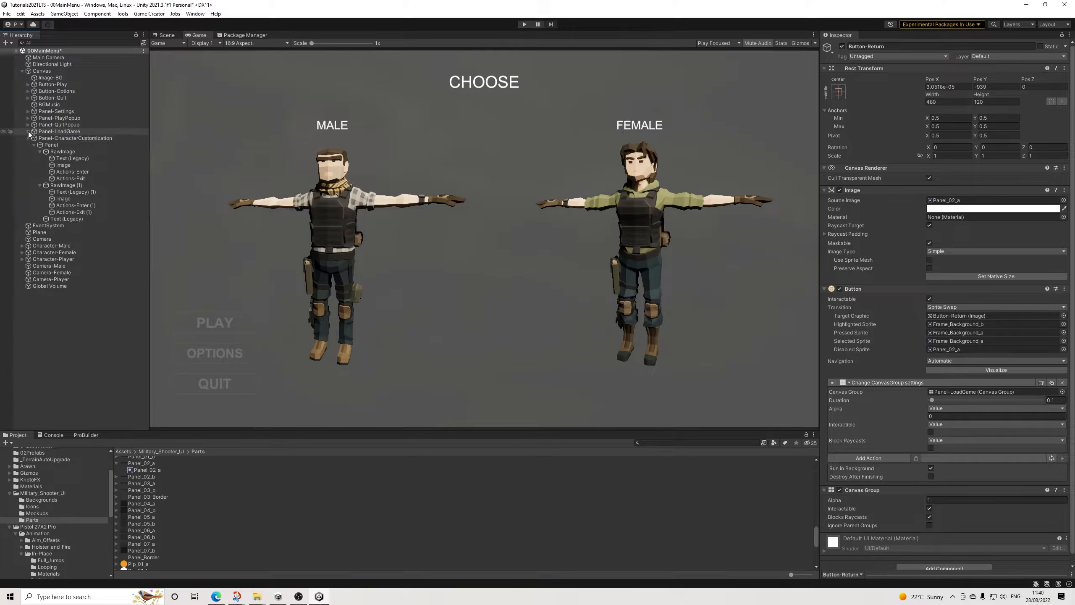
{"action": "right_click", "coordinate": [47, 145]}
{"action": "left_click", "coordinate": [80, 177]}
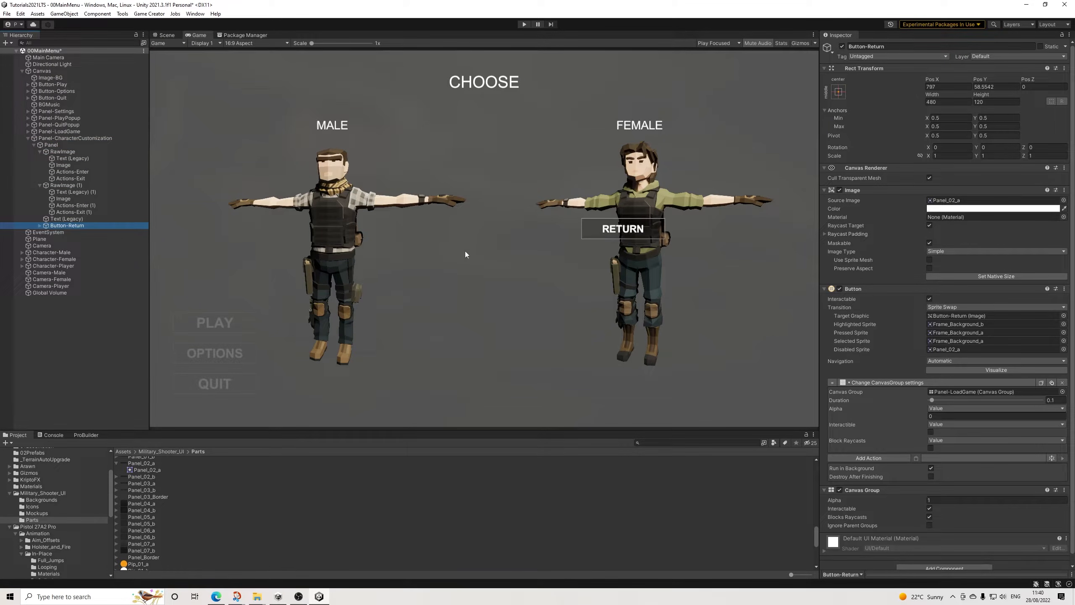
Step: Position the pasted Button-Return at Pos X 0 and Pos Y -891.6
{"action": "left_click", "coordinate": [953, 87]}
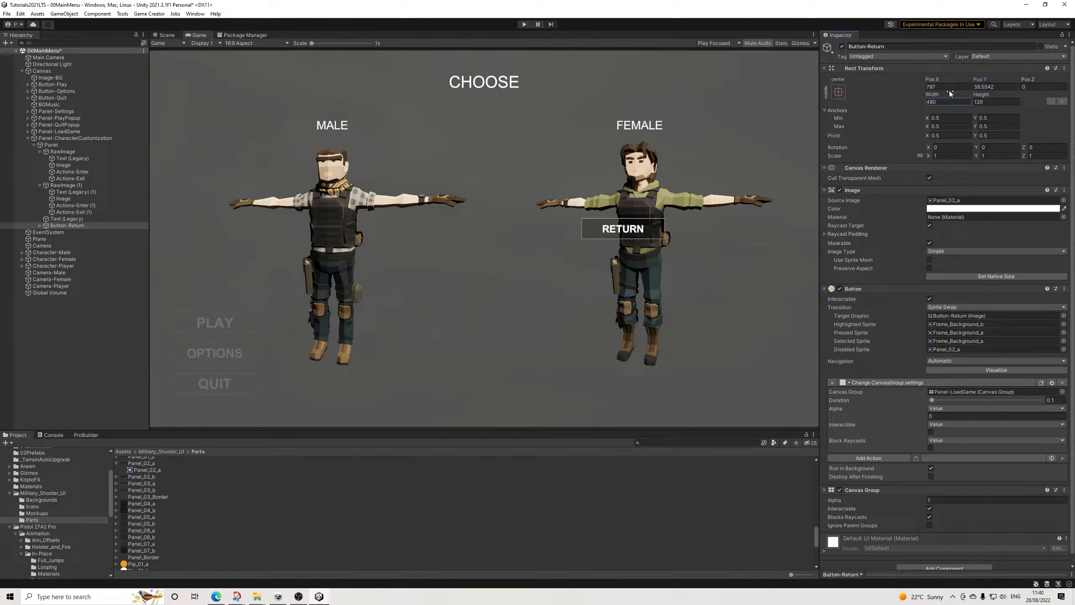
{"action": "type", "text": "0"}
{"action": "key", "text": "Tab"}
{"action": "type", "text": "-481.6"}
{"action": "key", "text": "BackSpace"}
{"action": "key", "text": "BackSpace"}
{"action": "key", "text": "BackSpace"}
{"action": "key", "text": "BackSpace"}
{"action": "key", "text": "BackSpace"}
{"action": "type", "text": "891.6"}
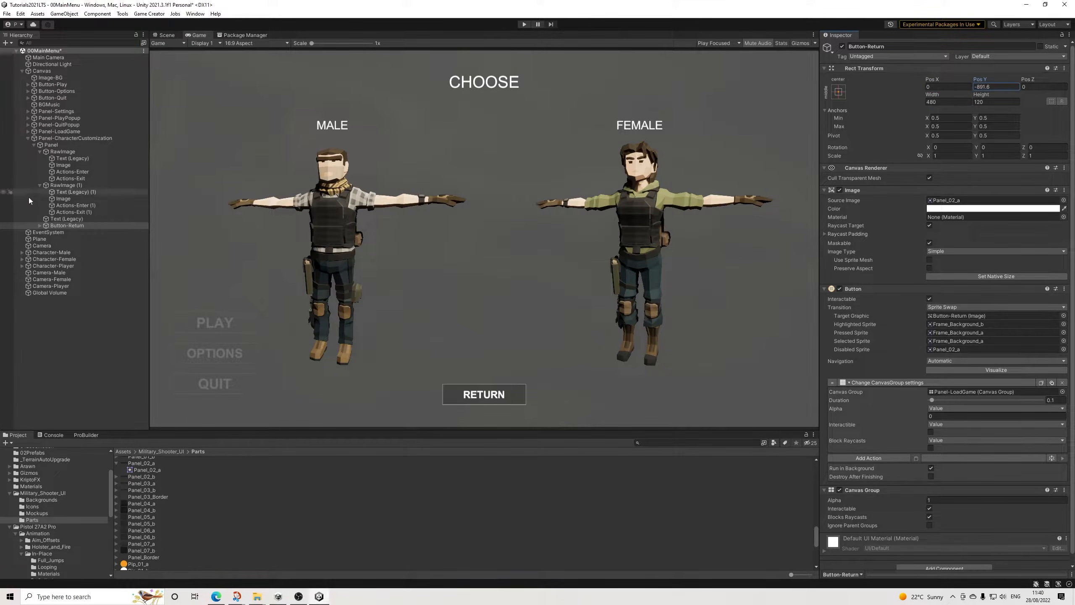
Step: Change the label text of the pasted Button-Return to CONTINUE
{"action": "left_click", "coordinate": [40, 225]}
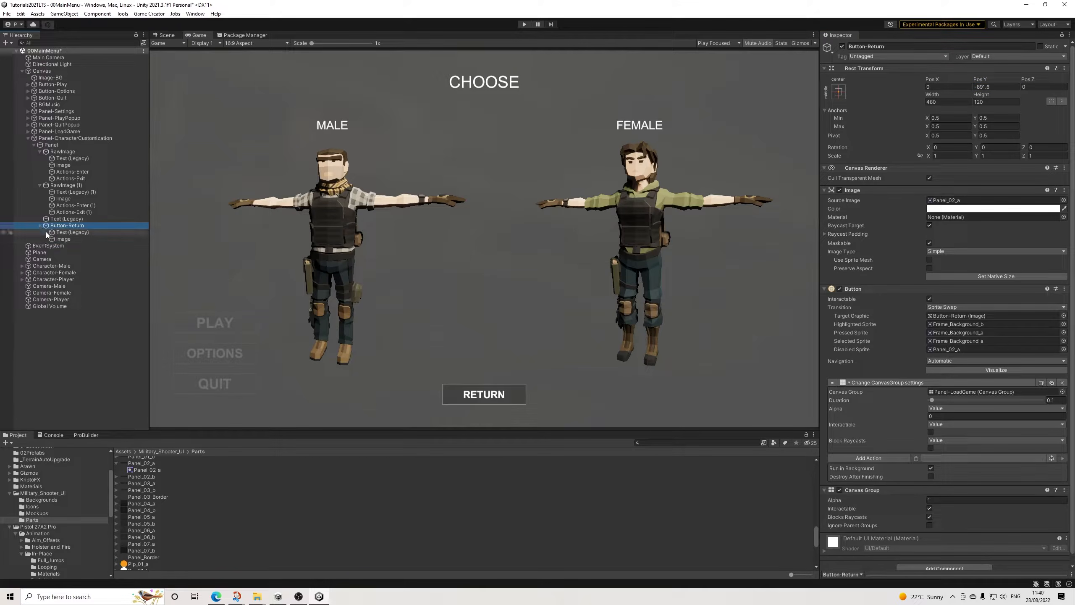
{"action": "left_click", "coordinate": [65, 233]}
{"action": "left_click", "coordinate": [867, 215]}
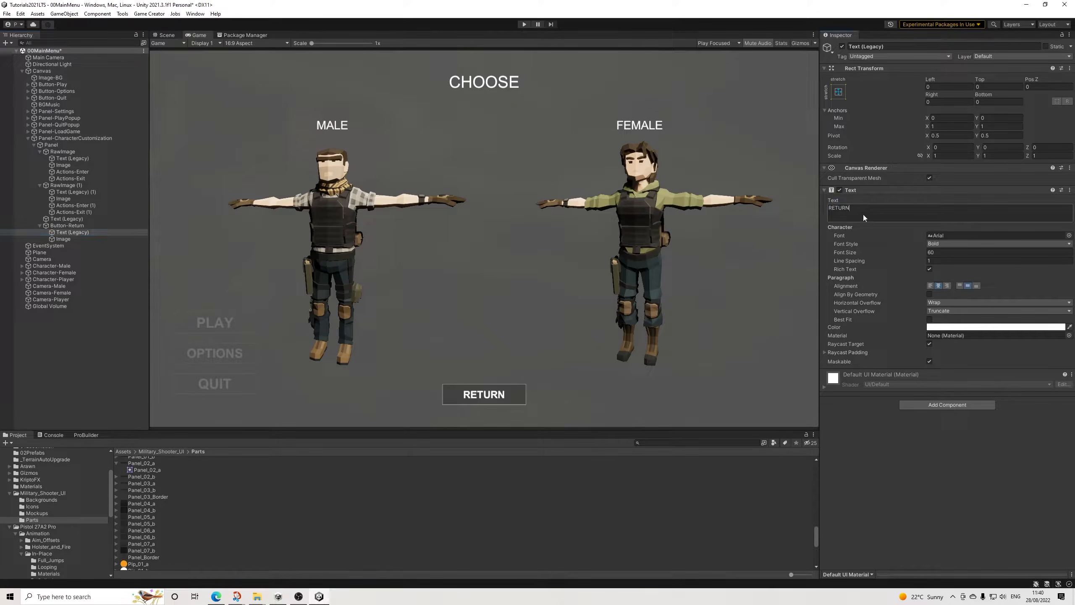
{"action": "type", "text": "Contin"}
{"action": "key", "text": "BackSpace"}
{"action": "key", "text": "BackSpace"}
{"action": "key", "text": "BackSpace"}
{"action": "key", "text": "BackSpace"}
{"action": "key", "text": "BackSpace"}
{"action": "type", "text": "ONTINUE"}
Step: Set Button-Return's Change CanvasGroup action to Duration 0, duplicate it, and assign Panel as the first action's Canvas Group
{"action": "left_click", "coordinate": [74, 225]}
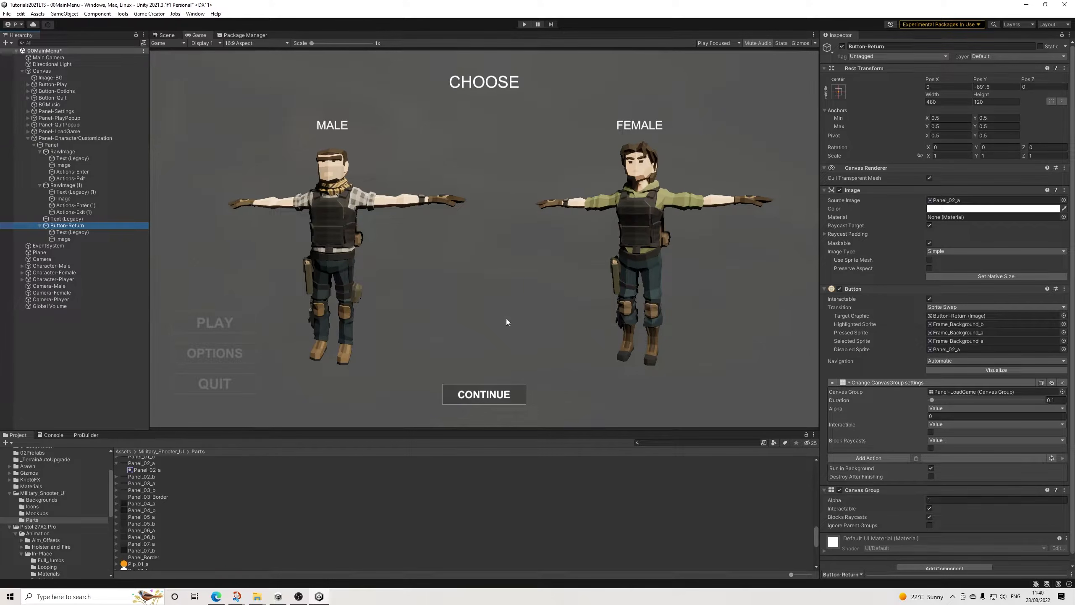
{"action": "left_click", "coordinate": [1058, 401]}
{"action": "type", "text": "0"}
{"action": "left_click", "coordinate": [1041, 382]}
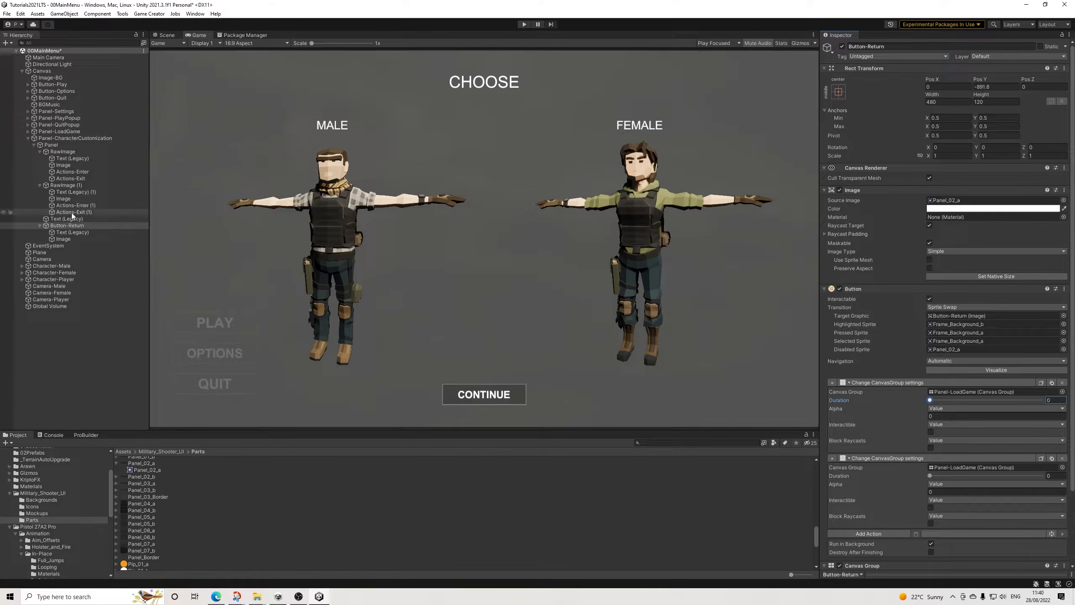
{"action": "left_click", "coordinate": [56, 146]}
{"action": "left_click_drag", "start_coordinate": [57, 147], "coordinate": [974, 393]}
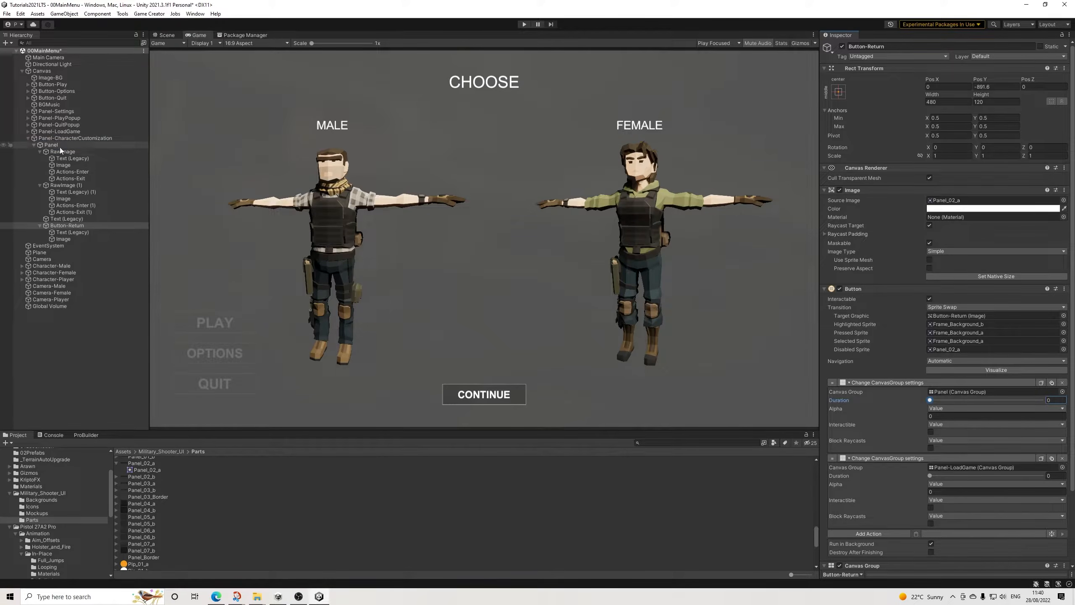
Step: Rename the Panel under Panel-CharacterCustomization as Panel-Gender
{"action": "left_click", "coordinate": [51, 145]}
{"action": "left_click", "coordinate": [880, 46]}
{"action": "left_click", "coordinate": [879, 46]}
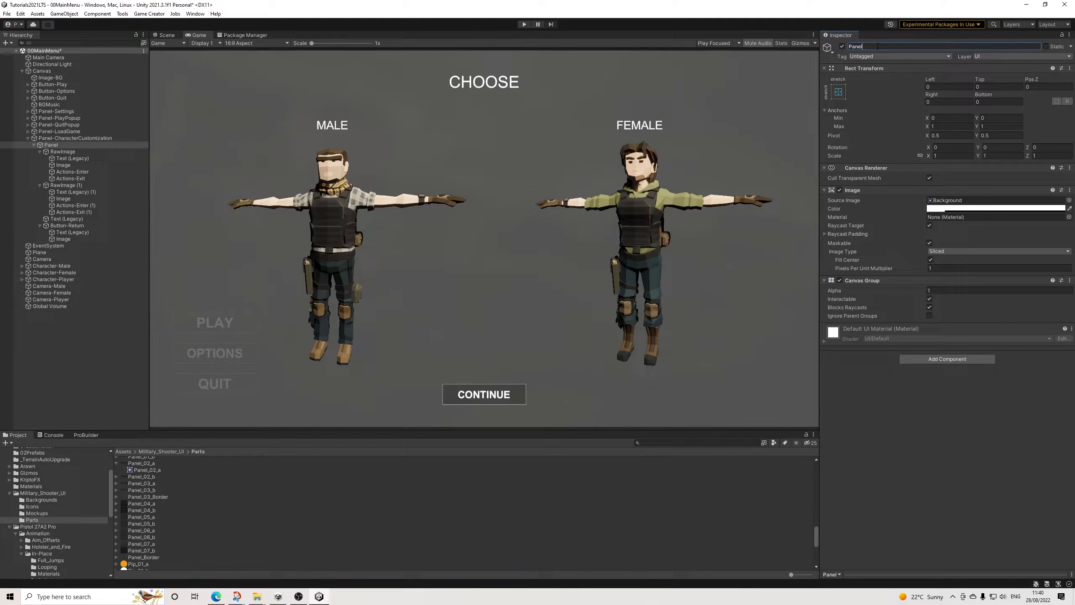
{"action": "type", "text": "-Gender"}
{"action": "key", "text": "Return"}
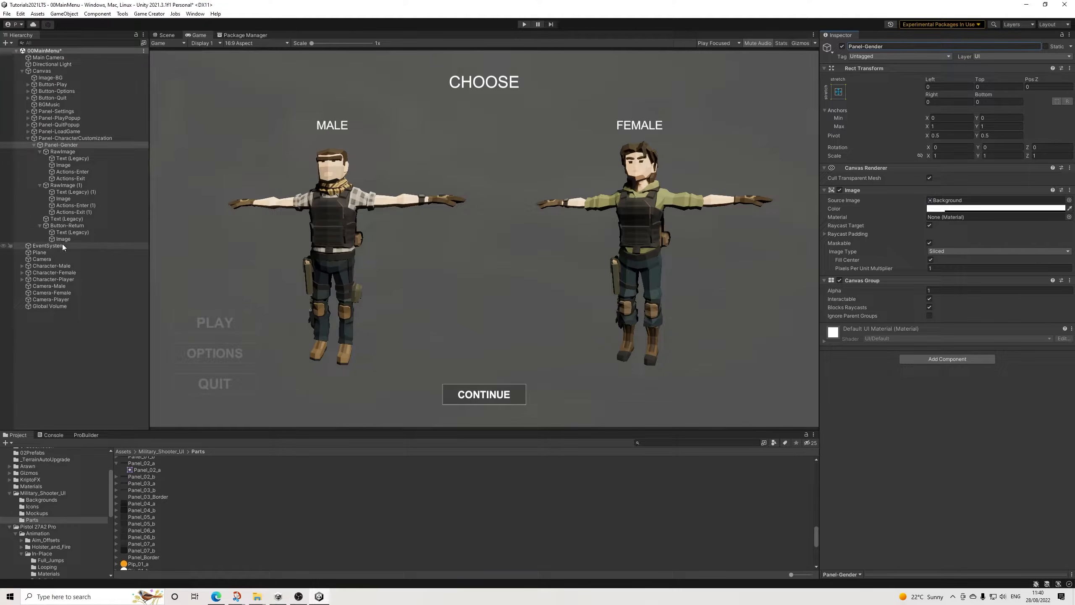
Step: Add an empty On Click entry to the buttons of both RawImage and RawImage (1)
{"action": "left_click", "coordinate": [65, 226]}
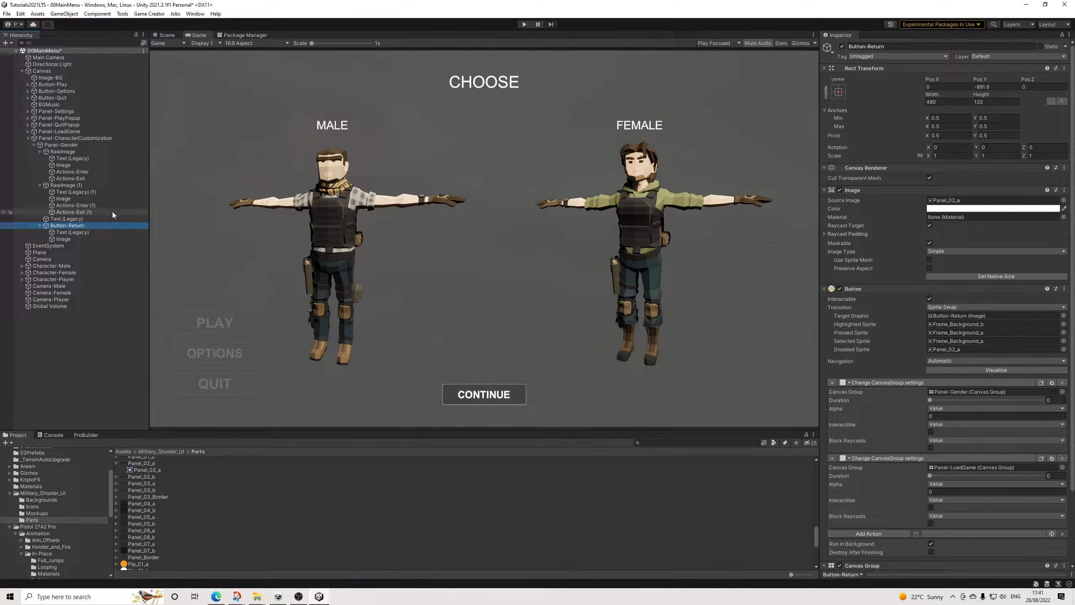
{"action": "left_click", "coordinate": [67, 185]}
{"action": "left_click", "coordinate": [64, 152]}
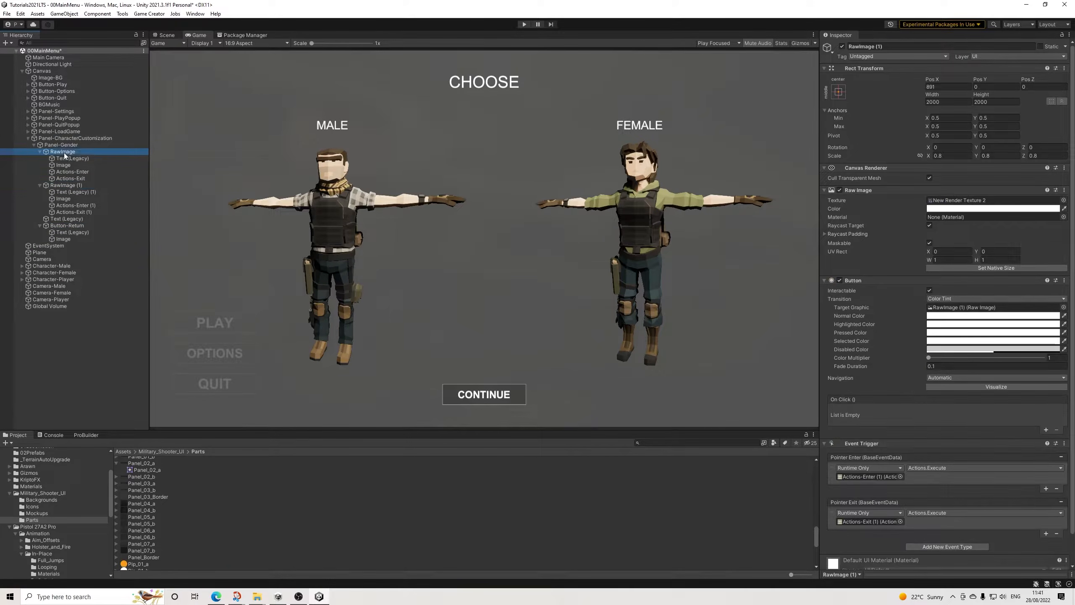
{"action": "left_click", "coordinate": [1046, 430]}
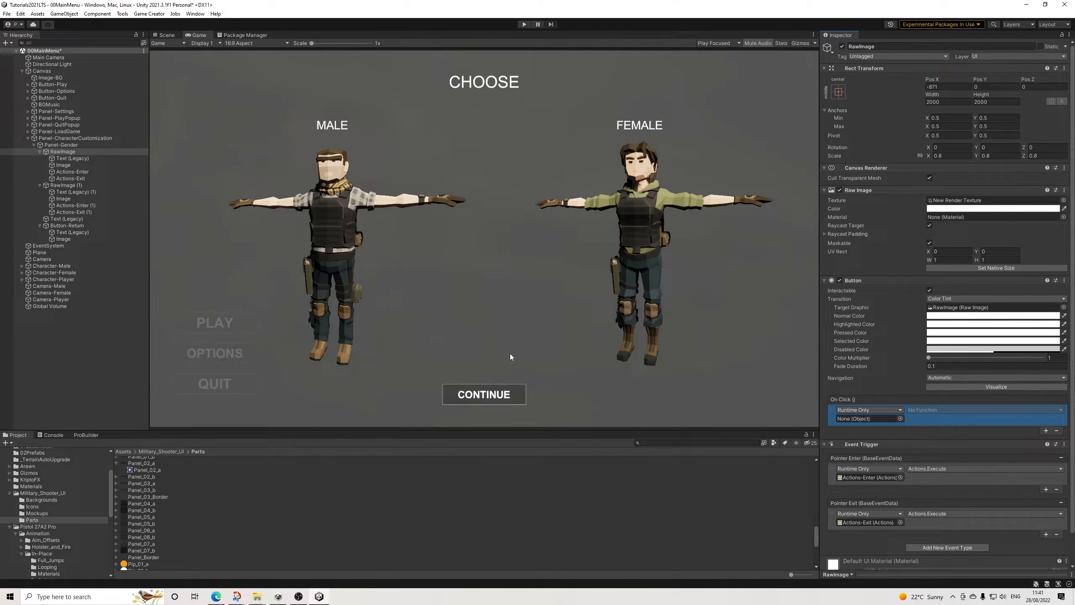
{"action": "left_click", "coordinate": [67, 185]}
{"action": "left_click", "coordinate": [1044, 430]}
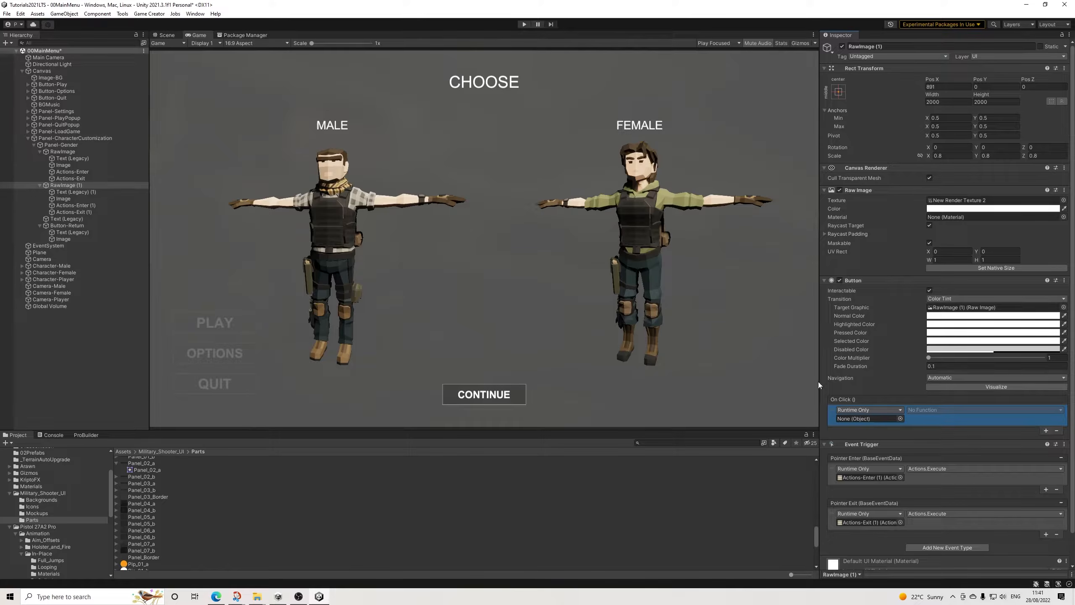
Step: Create a Game Creator Actions object under the male RawImage and name it Actions-Press
{"action": "left_click", "coordinate": [59, 152]}
{"action": "right_click", "coordinate": [59, 154]}
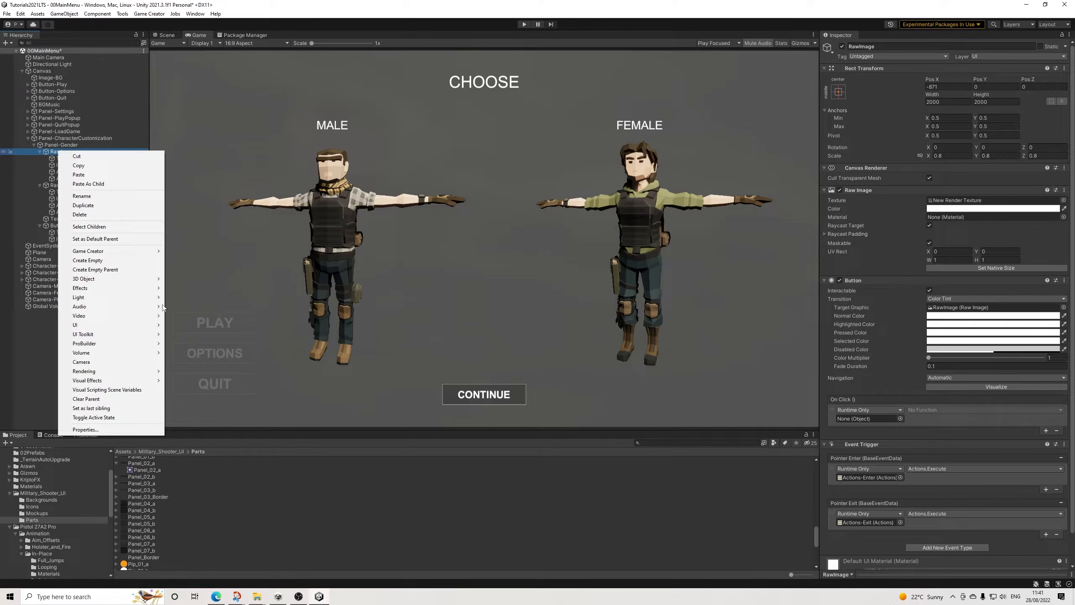
{"action": "mouse_move", "coordinate": [111, 251]}
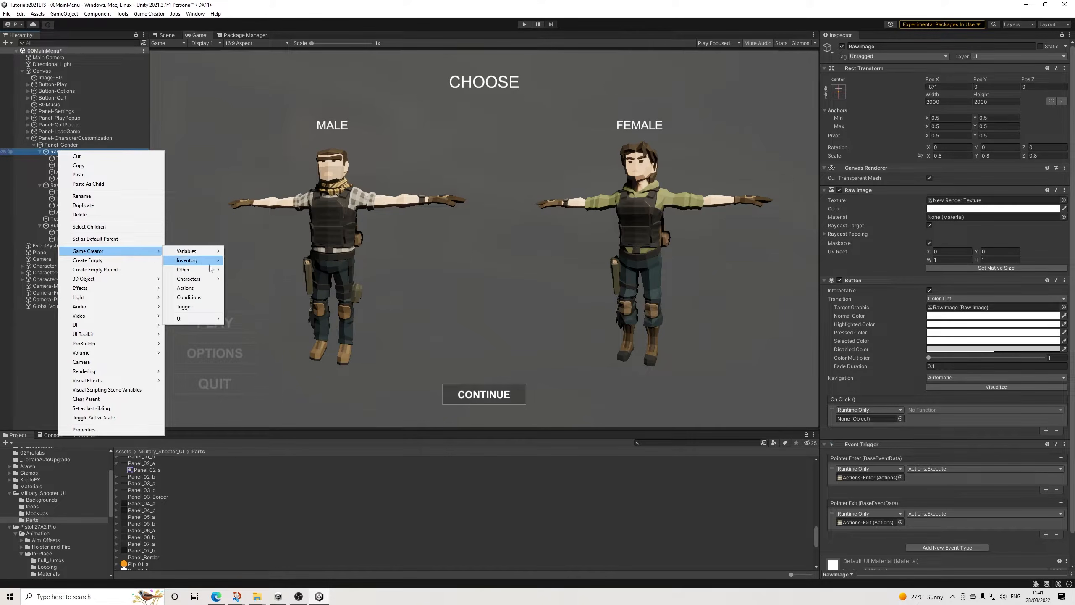
{"action": "left_click", "coordinate": [185, 288]}
{"action": "double_click", "coordinate": [871, 46]}
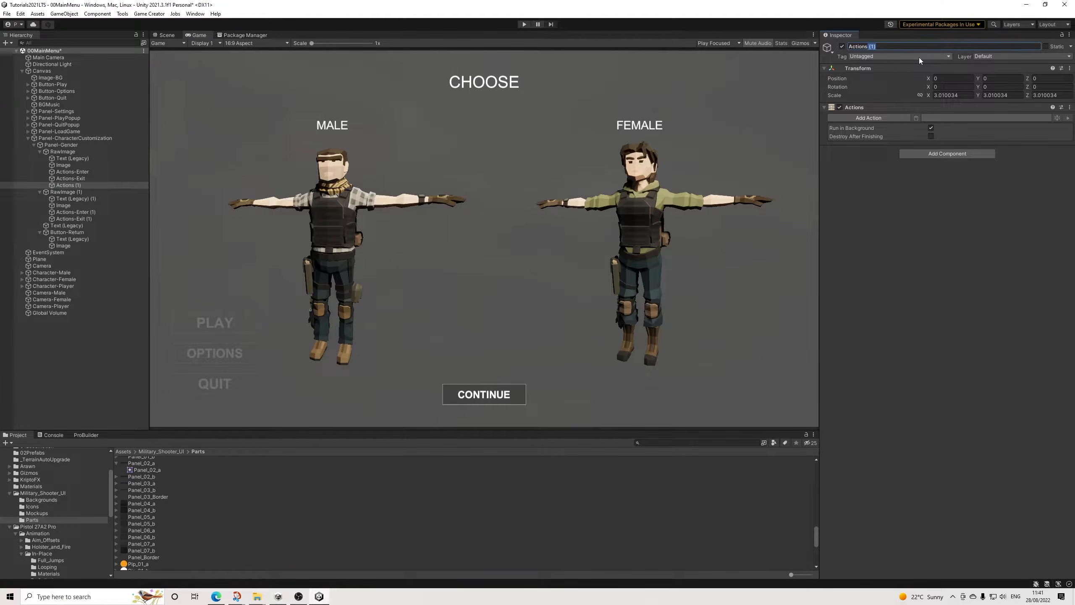
{"action": "key", "text": "BackSpace"}
{"action": "key", "text": "BackSpace"}
{"action": "type", "text": "-Press"}
{"action": "key", "text": "Return"}
Step: Add a GameObject variable action to Actions-Press that assigns the Male prefab from 02Prefabs to the global variable PlayerModel
{"action": "left_click", "coordinate": [886, 118]}
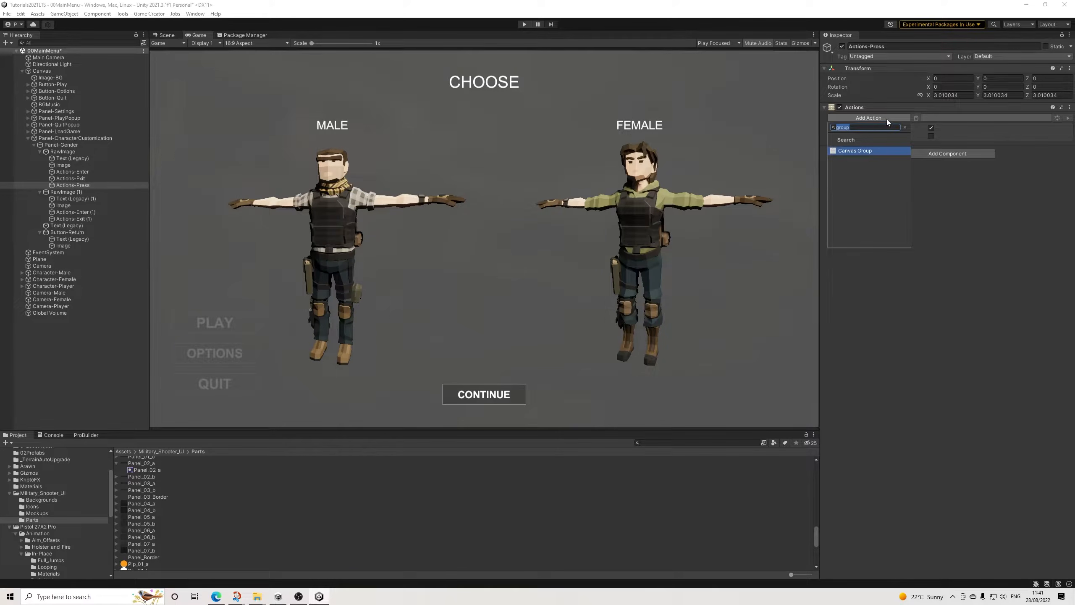
{"action": "type", "text": "game"}
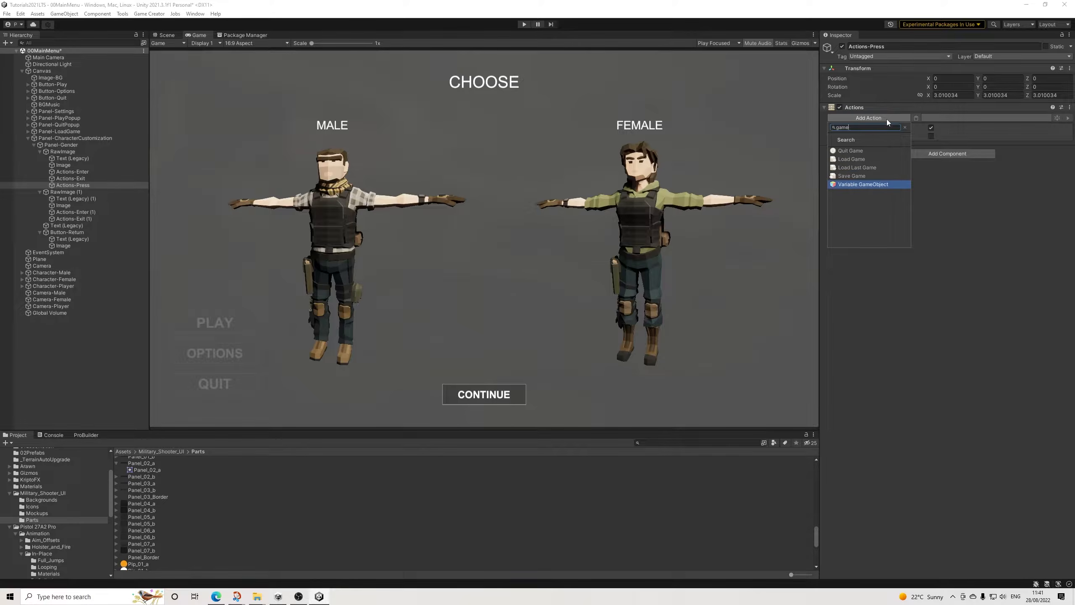
{"action": "key", "text": "Return"}
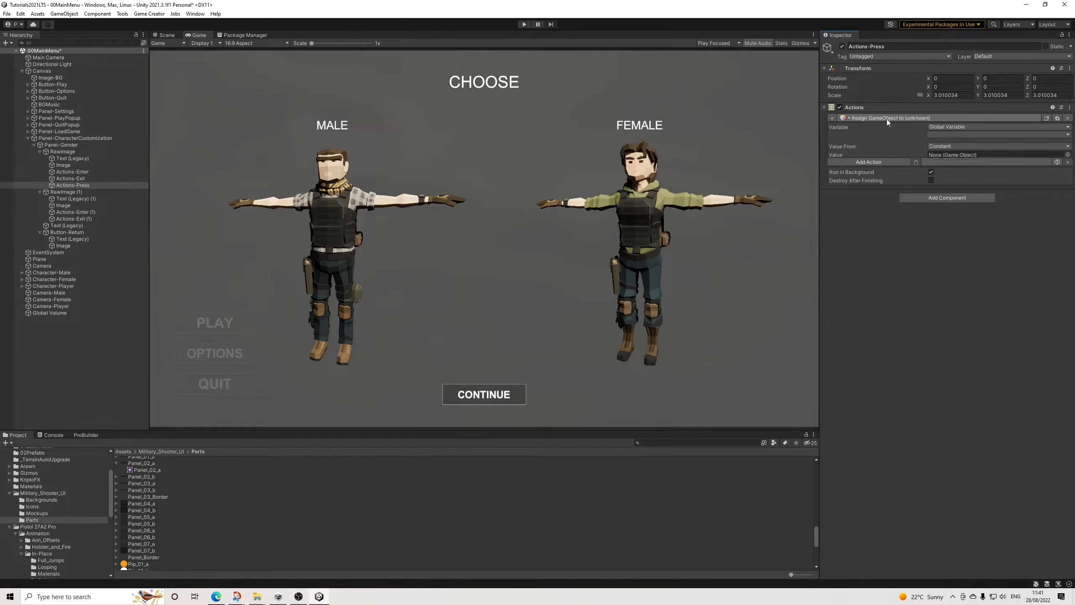
{"action": "left_click", "coordinate": [950, 135]}
{"action": "left_click", "coordinate": [957, 162]}
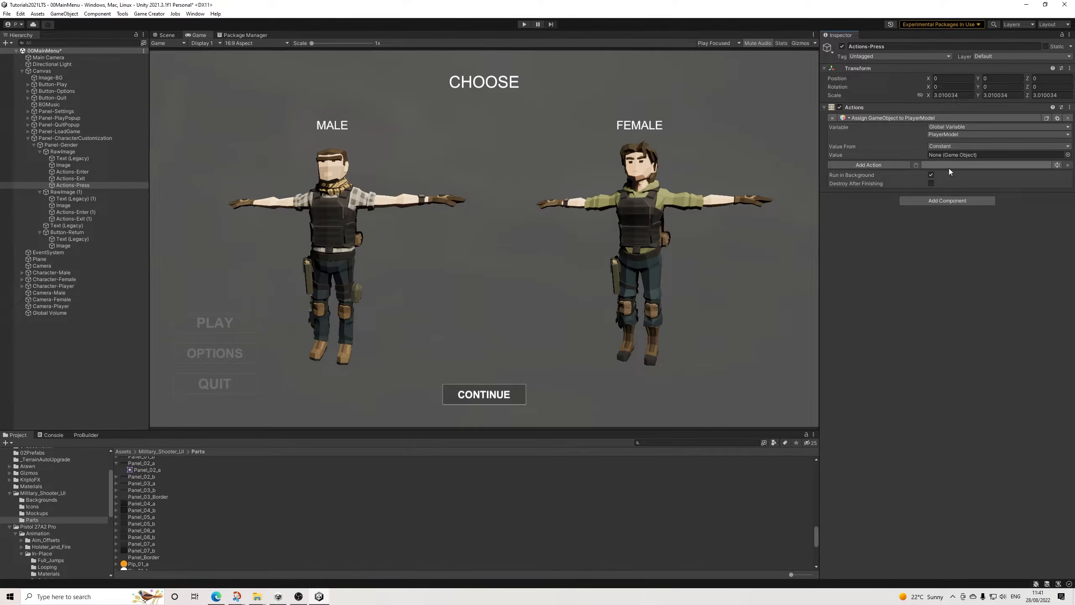
{"action": "scroll", "coordinate": [30, 510], "scroll_direction": "up", "scroll_amount": 3}
{"action": "left_click", "coordinate": [32, 503]}
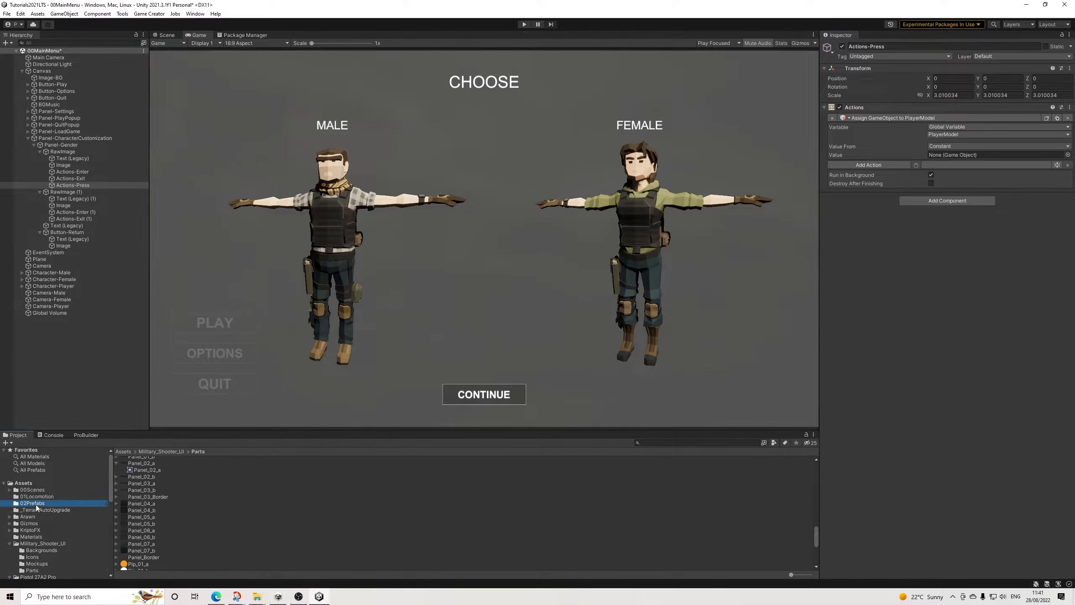
{"action": "left_click_drag", "start_coordinate": [134, 474], "coordinate": [954, 156]}
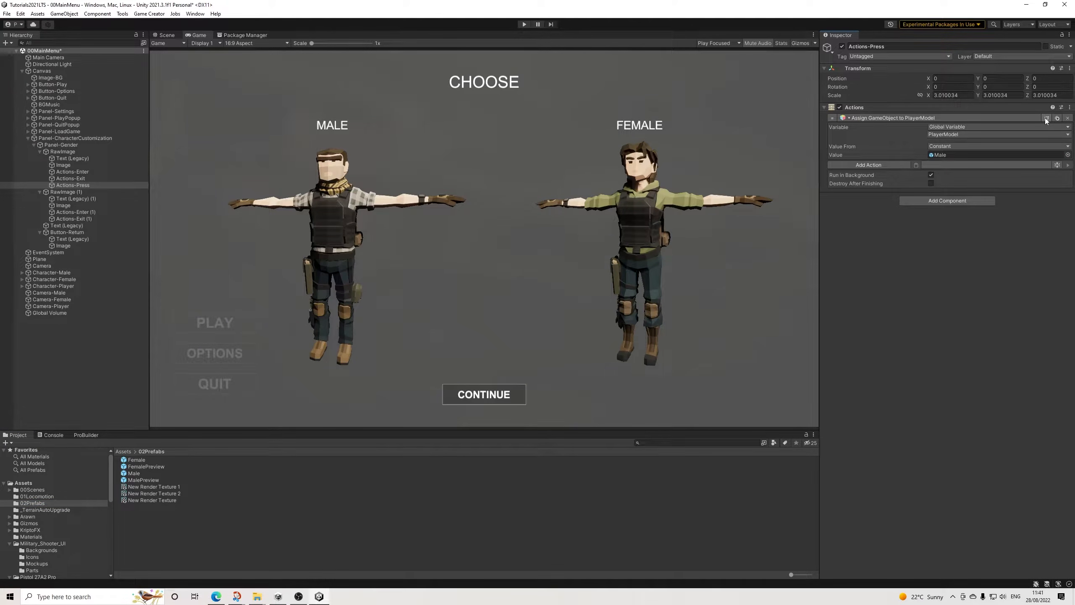
Step: Add a Canvas Group action to Actions-Press targeting Button-Return, with Duration 0
{"action": "left_click", "coordinate": [879, 165]}
{"action": "type", "text": "group"}
{"action": "key", "text": "Return"}
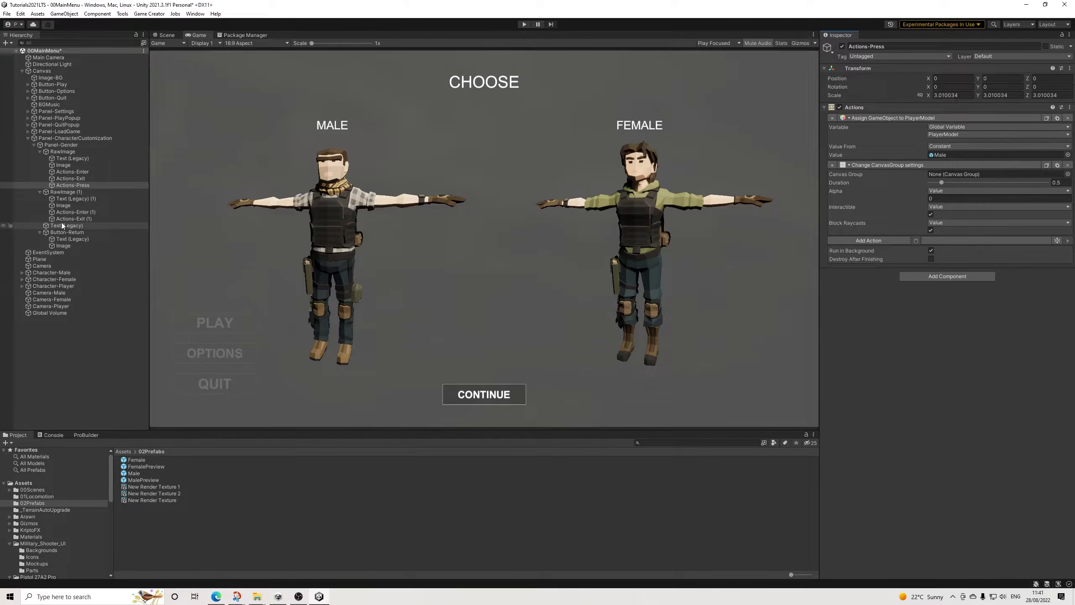
{"action": "left_click_drag", "start_coordinate": [61, 232], "coordinate": [954, 177]}
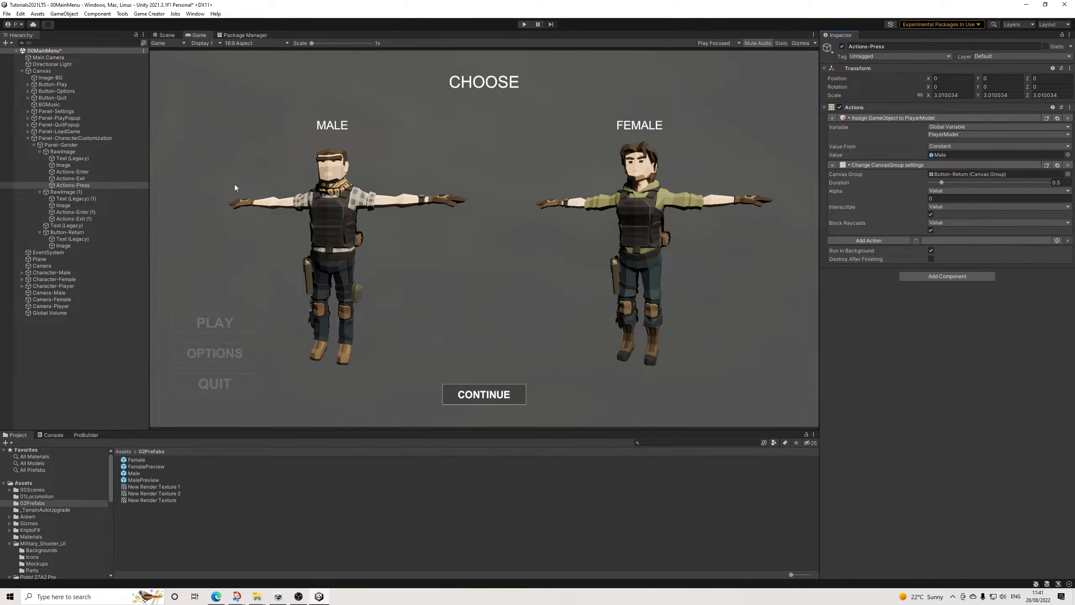
{"action": "left_click", "coordinate": [1059, 183]}
{"action": "type", "text": "0"}
Step: Set the Canvas Group action's Alpha to 1 in Actions-Press and rename Button-Return as Button-Continue
{"action": "key", "text": "Tab"}
{"action": "left_click", "coordinate": [74, 234]}
{"action": "double_click", "coordinate": [876, 46]}
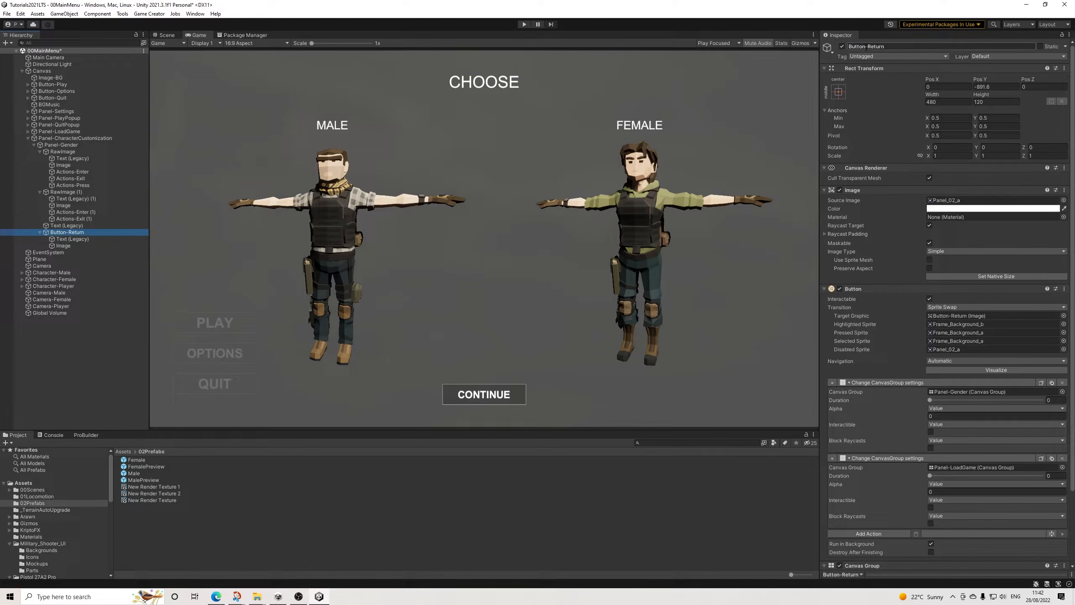
{"action": "type", "text": "Continue"}
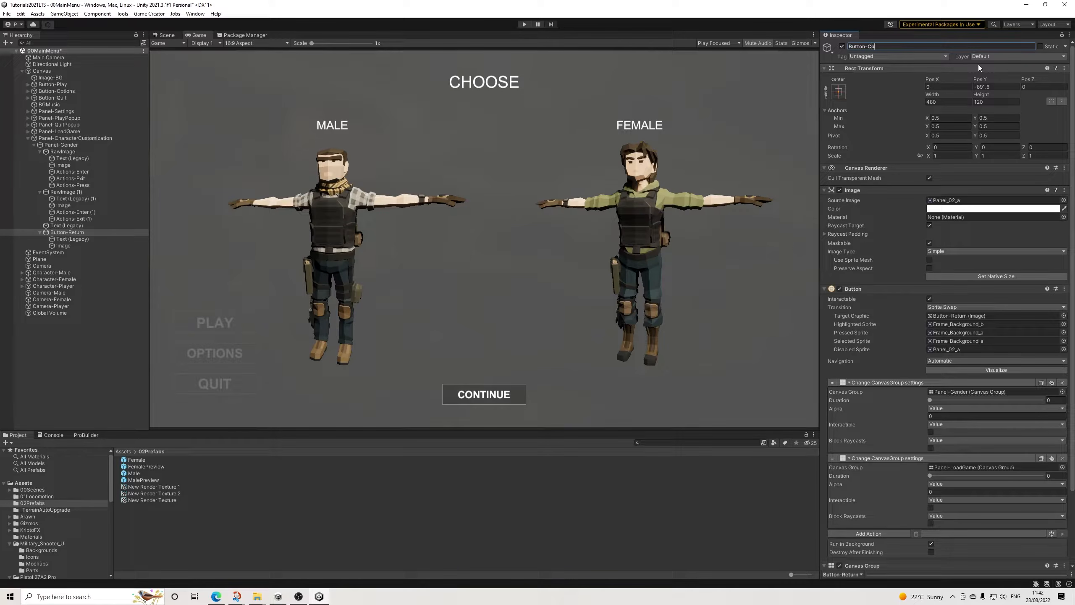
{"action": "key", "text": "Return"}
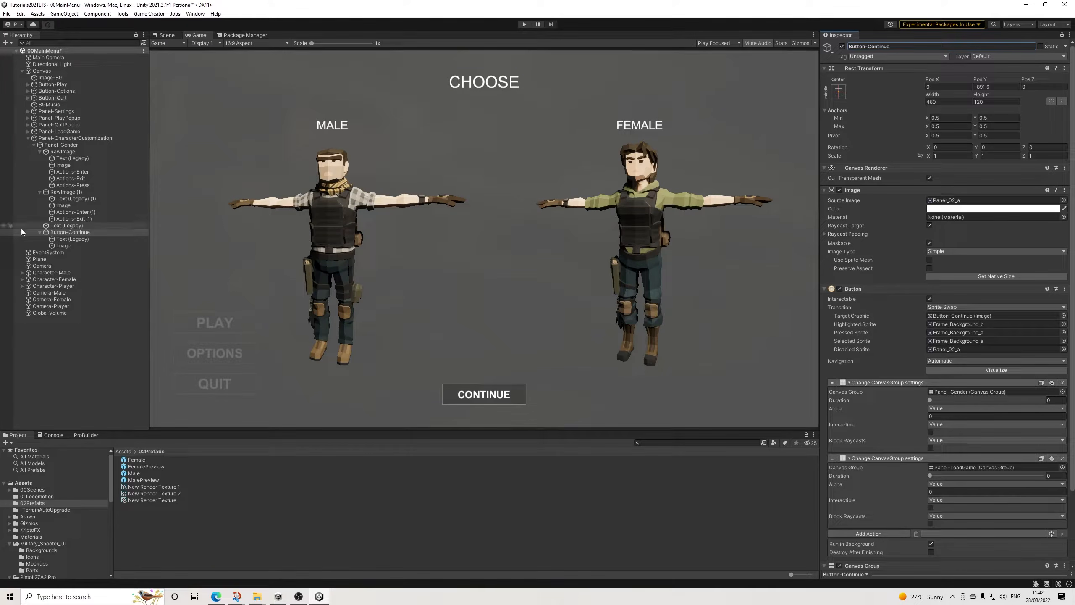
Step: Hide Button-Continue through its Canvas Group by disabling Interactable and Blocks Raycasts and setting Alpha to 0
{"action": "left_click", "coordinate": [41, 233]}
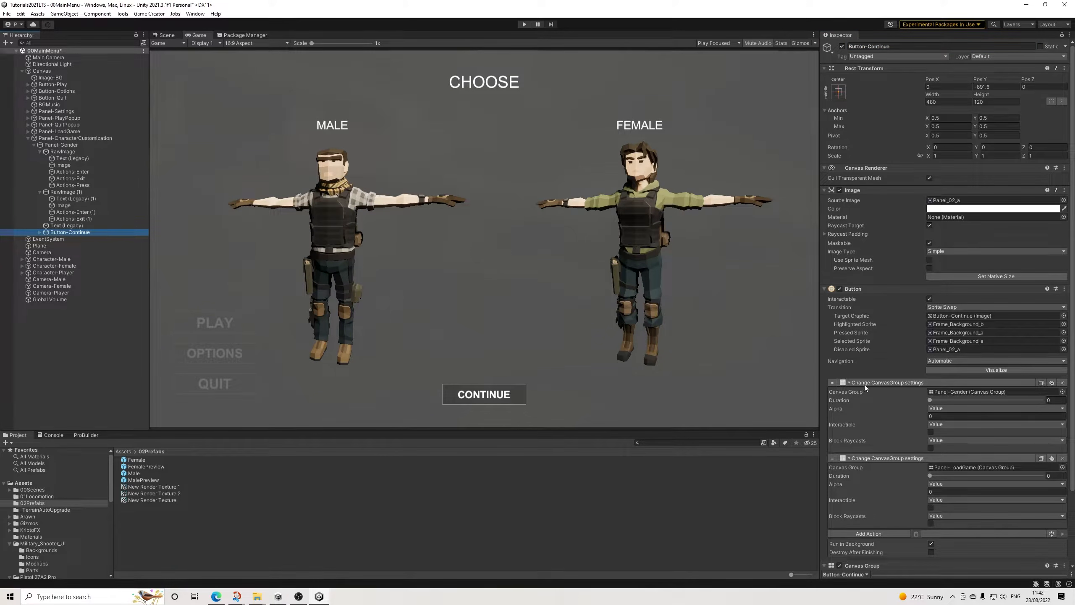
{"action": "scroll", "coordinate": [854, 375], "scroll_direction": "down", "scroll_amount": 4}
{"action": "left_click", "coordinate": [930, 499]}
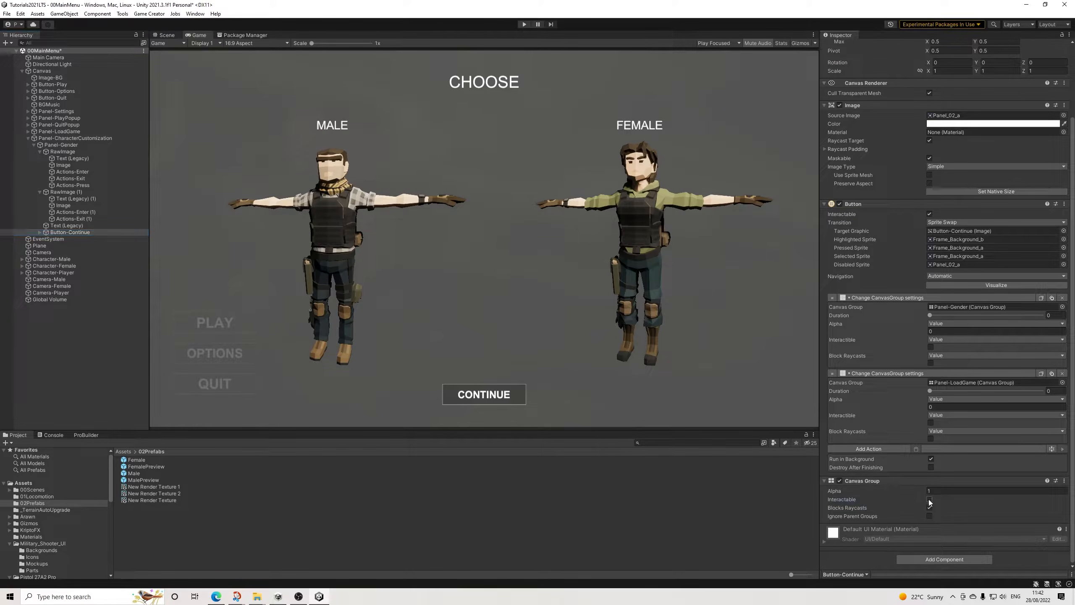
{"action": "left_click", "coordinate": [929, 508]}
{"action": "left_click", "coordinate": [943, 491]}
{"action": "type", "text": "0"}
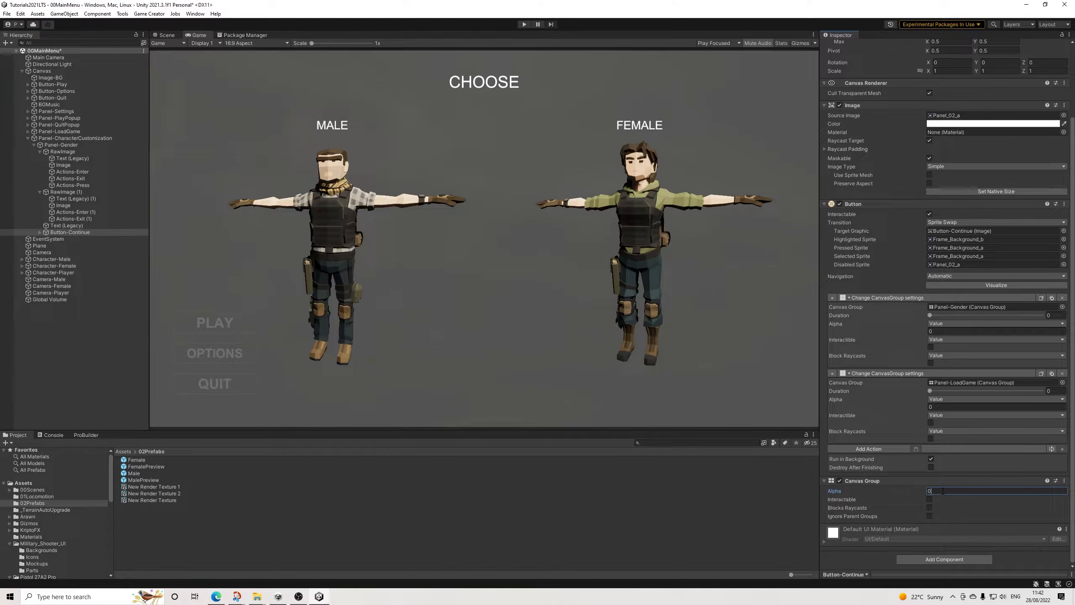
Step: Duplicate Actions-Press into RawImage (1) and set the copy's PlayerModel value to the Female prefab from 02Prefabs
{"action": "left_click", "coordinate": [78, 185]}
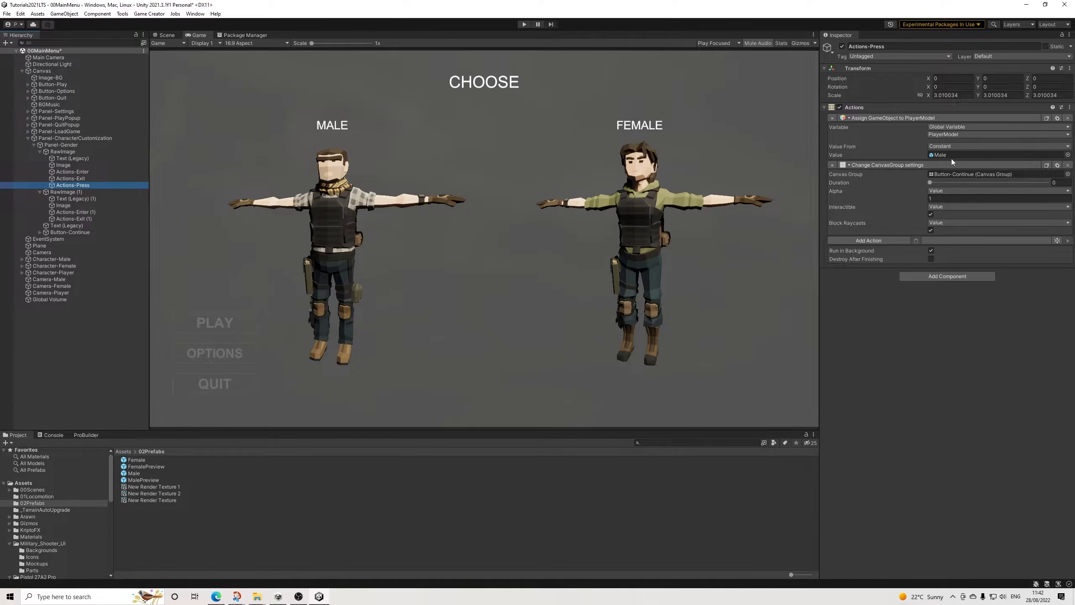
{"action": "left_click", "coordinate": [1047, 165]}
{"action": "left_click", "coordinate": [90, 185]}
{"action": "key", "text": "ctrl+d"}
{"action": "left_click_drag", "start_coordinate": [84, 195], "coordinate": [90, 200]}
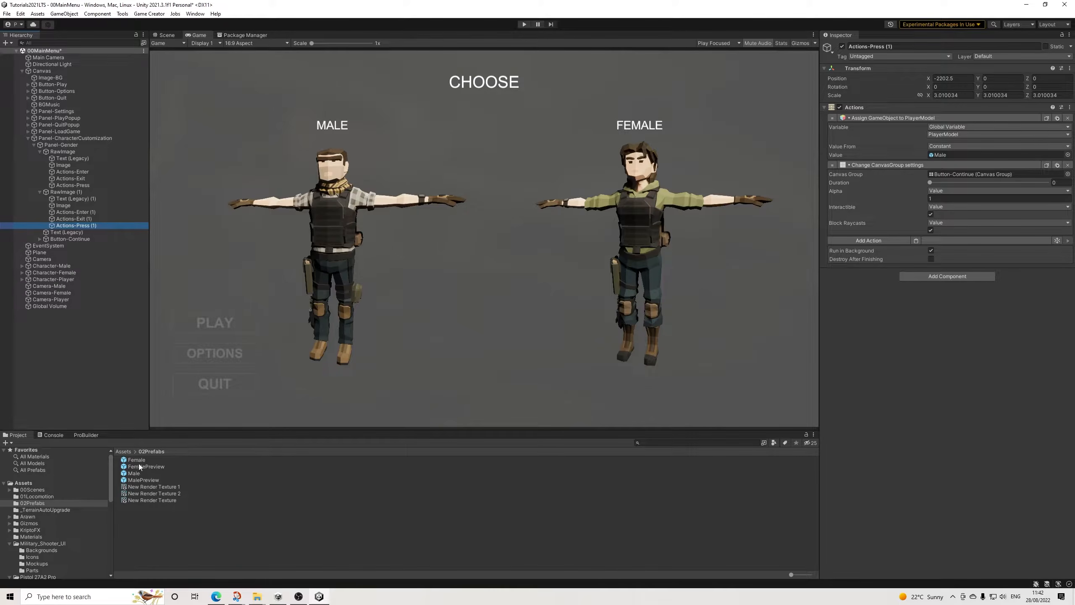
{"action": "left_click_drag", "start_coordinate": [140, 460], "coordinate": [952, 154]}
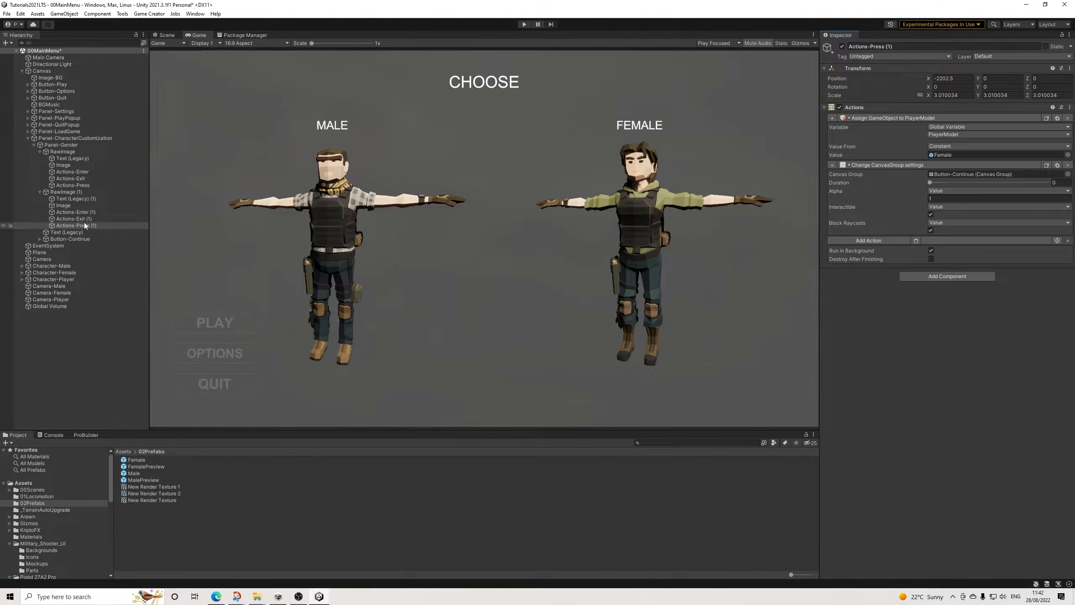
Step: Duplicate the PlayerModel assignment action in Actions-Press (1) and set the copy's global variable to HairStyle
{"action": "left_click", "coordinate": [1057, 119]}
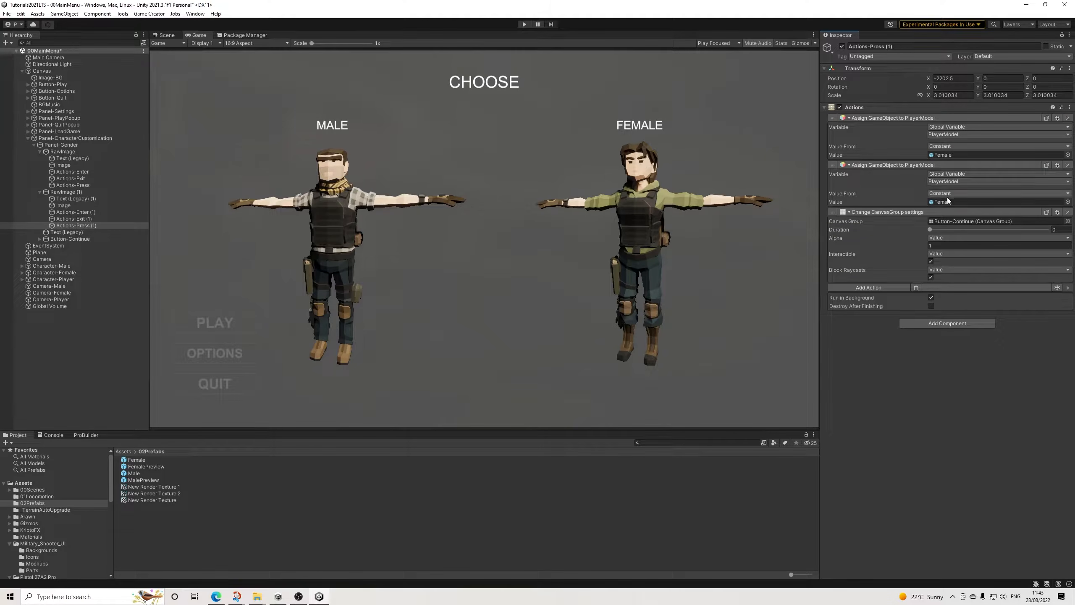
{"action": "left_click", "coordinate": [953, 182]}
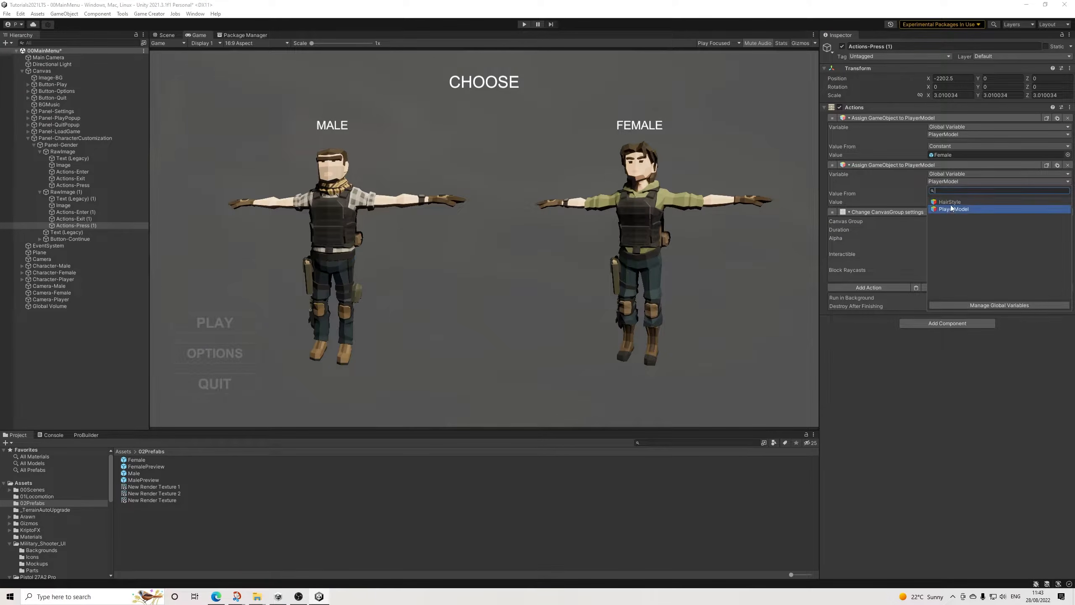
{"action": "left_click", "coordinate": [953, 203]}
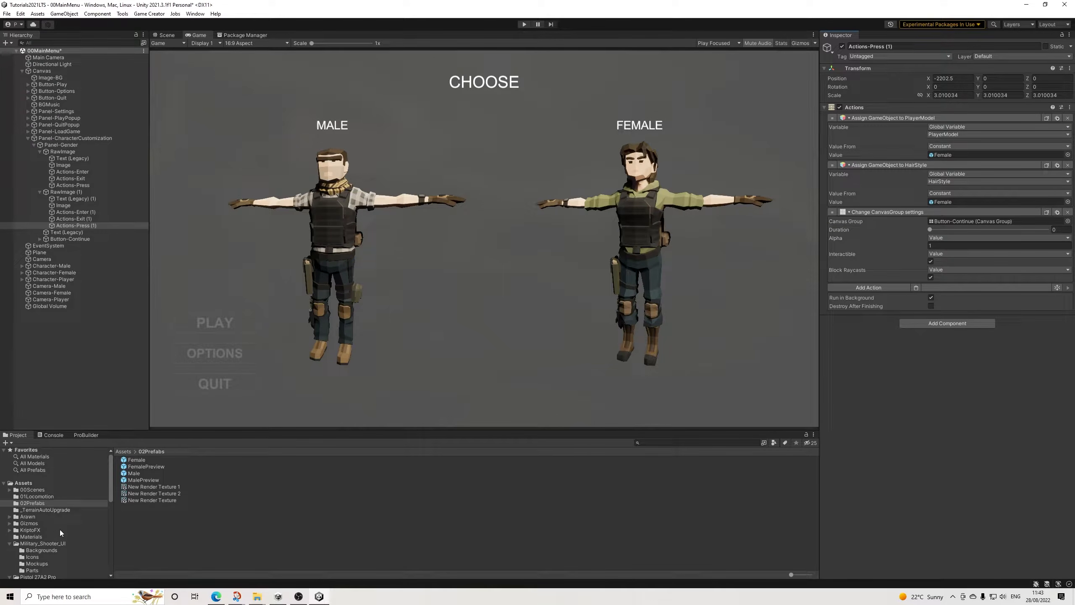
Step: Set the HairStyle value in Actions-Press (1) to the SM_Chr_Attach_Hair_Female_01 prefab from PolygonMilitary/Prefabs/Characters/Attachments
{"action": "scroll", "coordinate": [40, 534], "scroll_direction": "down", "scroll_amount": 4}
{"action": "scroll", "coordinate": [40, 535], "scroll_direction": "up", "scroll_amount": 2}
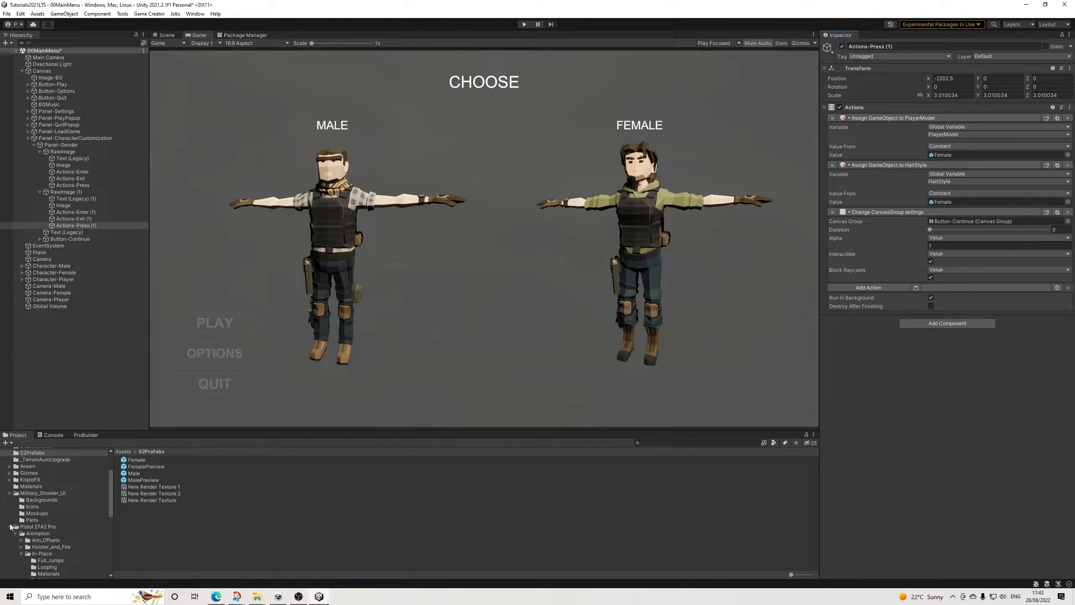
{"action": "left_click", "coordinate": [9, 527]}
{"action": "left_click", "coordinate": [10, 493]}
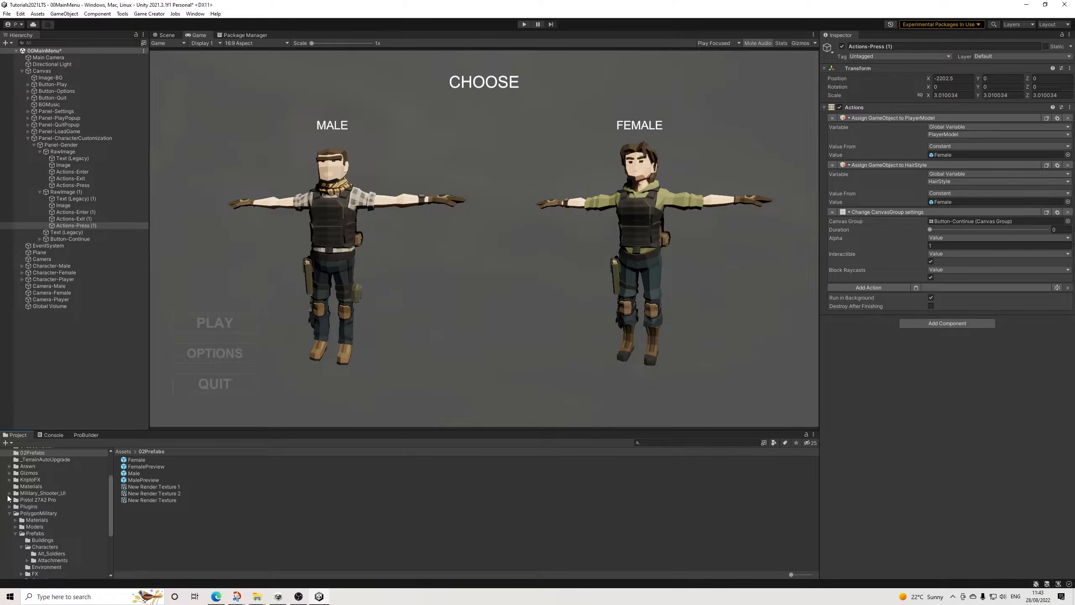
{"action": "scroll", "coordinate": [47, 537], "scroll_direction": "down", "scroll_amount": 2}
{"action": "left_click", "coordinate": [49, 534]}
{"action": "scroll", "coordinate": [199, 518], "scroll_direction": "down", "scroll_amount": 8}
{"action": "scroll", "coordinate": [203, 519], "scroll_direction": "up", "scroll_amount": 10}
{"action": "scroll", "coordinate": [201, 517], "scroll_direction": "down", "scroll_amount": 8}
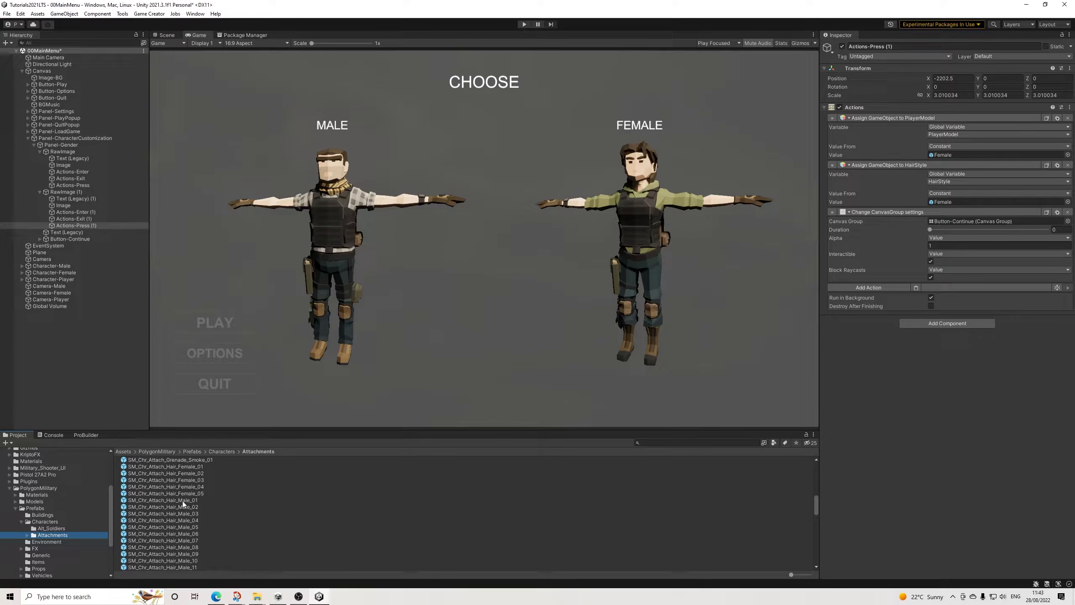
{"action": "left_click_drag", "start_coordinate": [191, 469], "coordinate": [953, 201]}
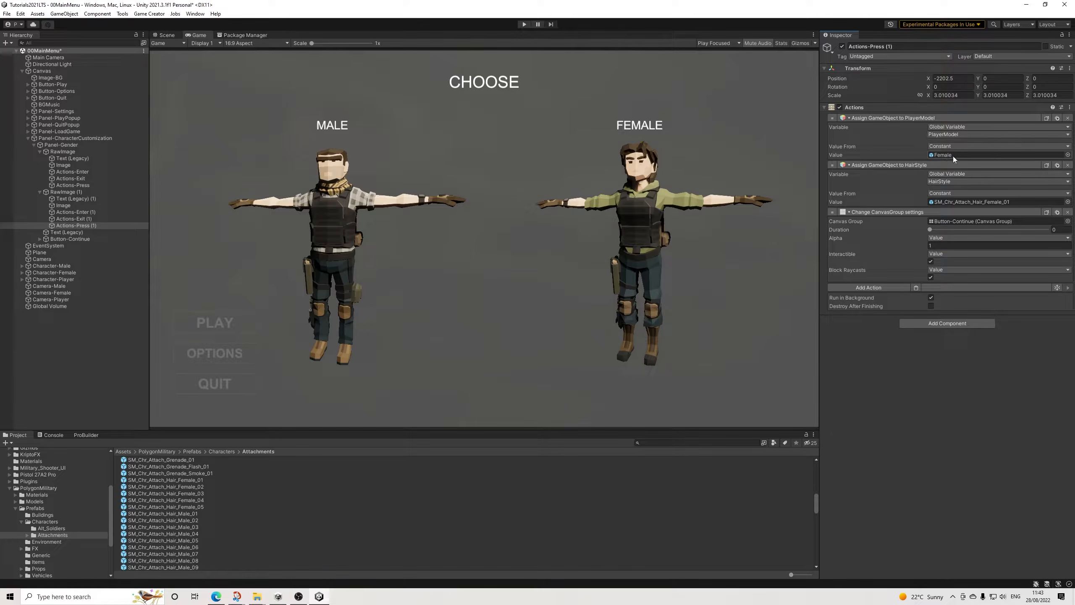
Step: Paste the HairStyle action into Actions-Press above the Canvas Group action and set its value to SM_Chr_Attach_Hair_Male_04
{"action": "left_click", "coordinate": [73, 185]}
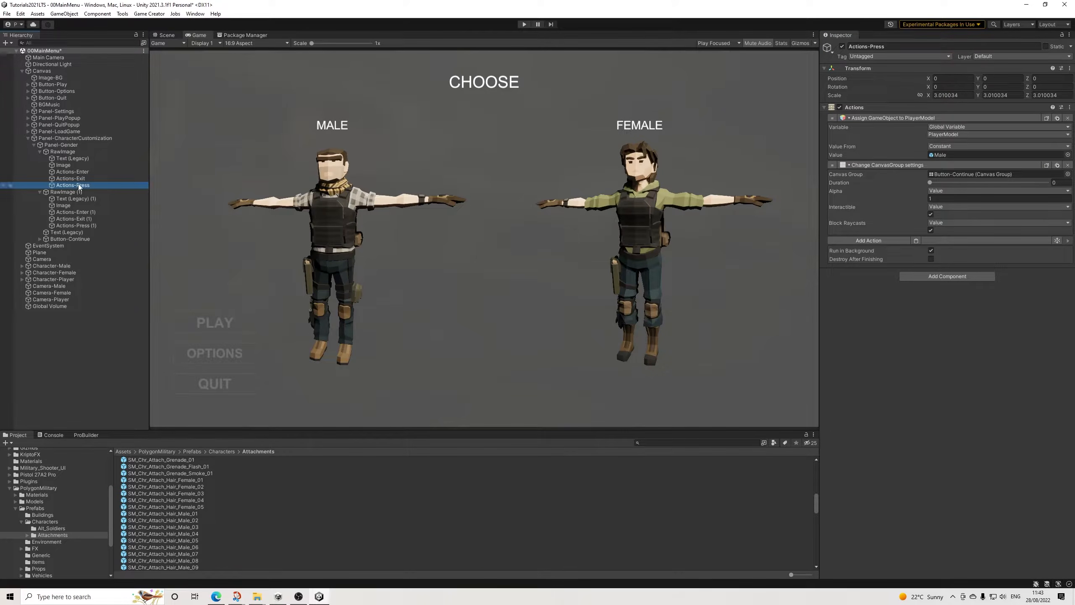
{"action": "left_click", "coordinate": [916, 241]}
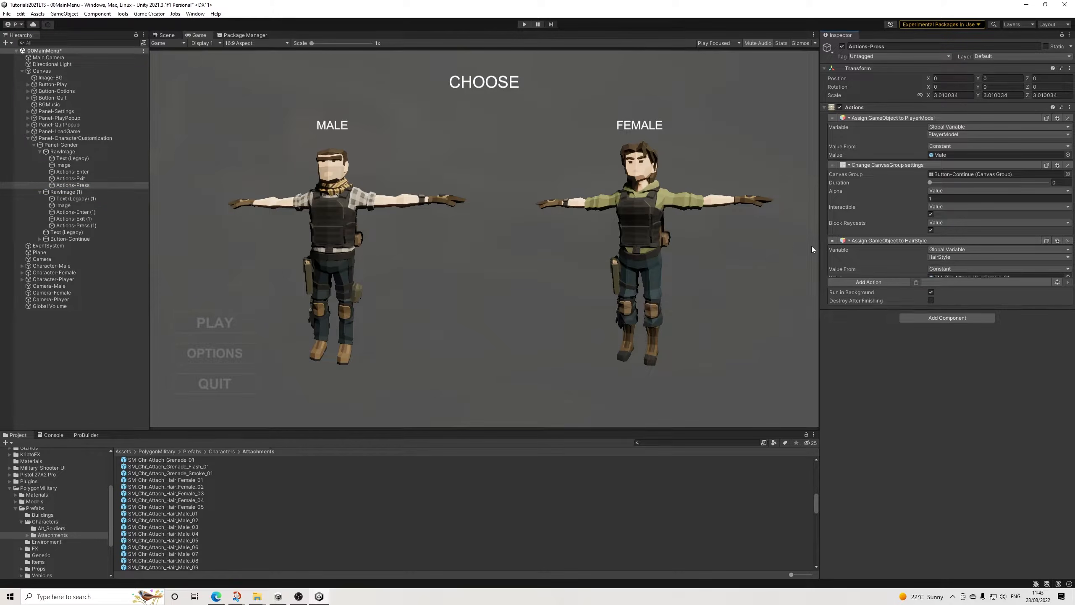
{"action": "left_click_drag", "start_coordinate": [831, 239], "coordinate": [832, 163]}
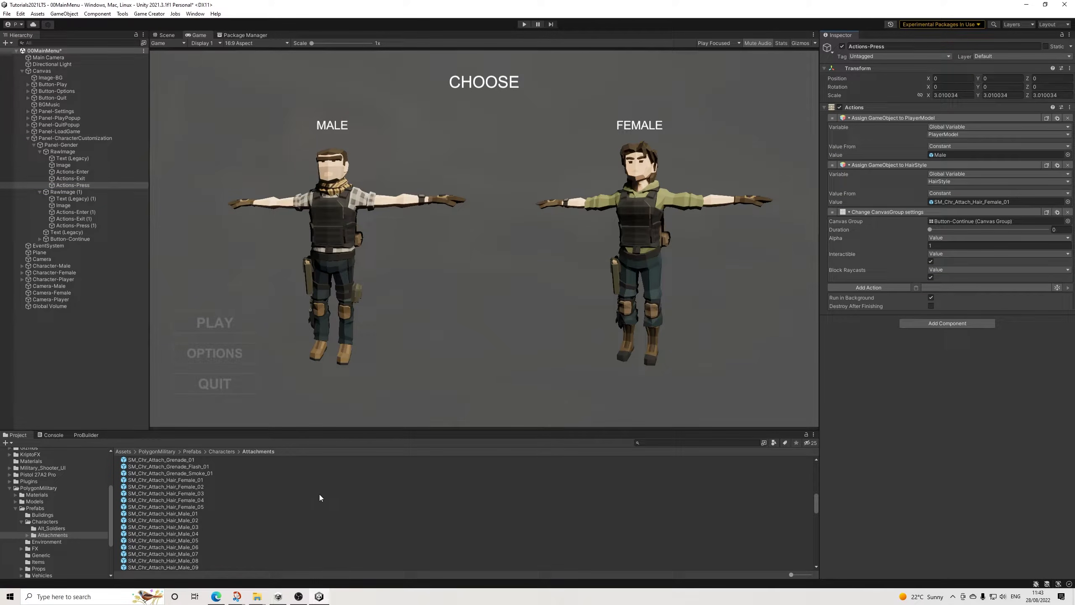
{"action": "left_click_drag", "start_coordinate": [187, 537], "coordinate": [953, 201]}
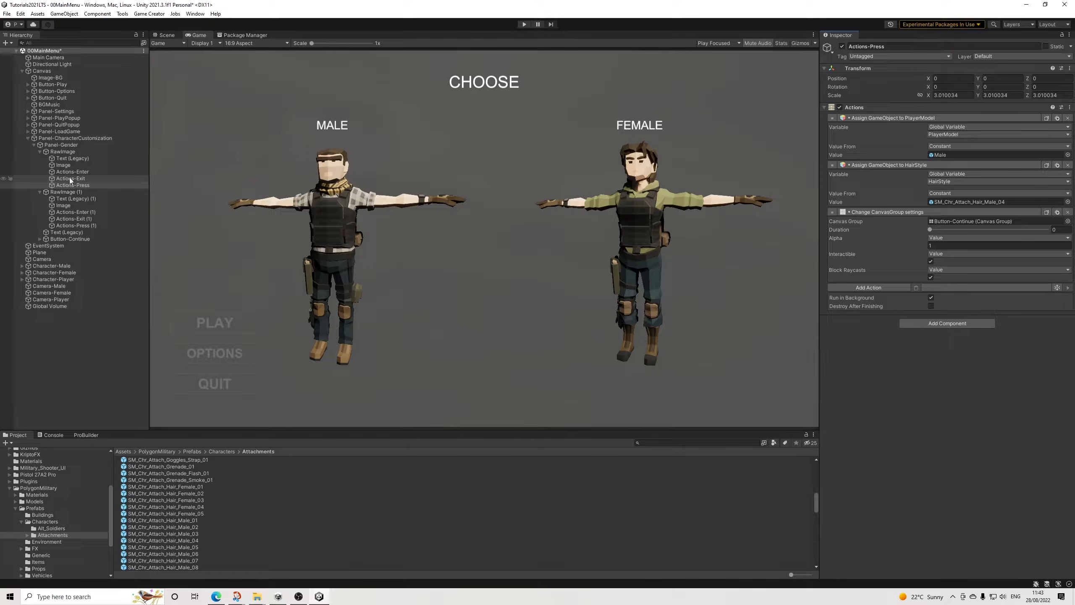
Step: Assign Actions-Press to the On Click event of RawImage's Button with the Actions.Execute function
{"action": "left_click", "coordinate": [63, 152]}
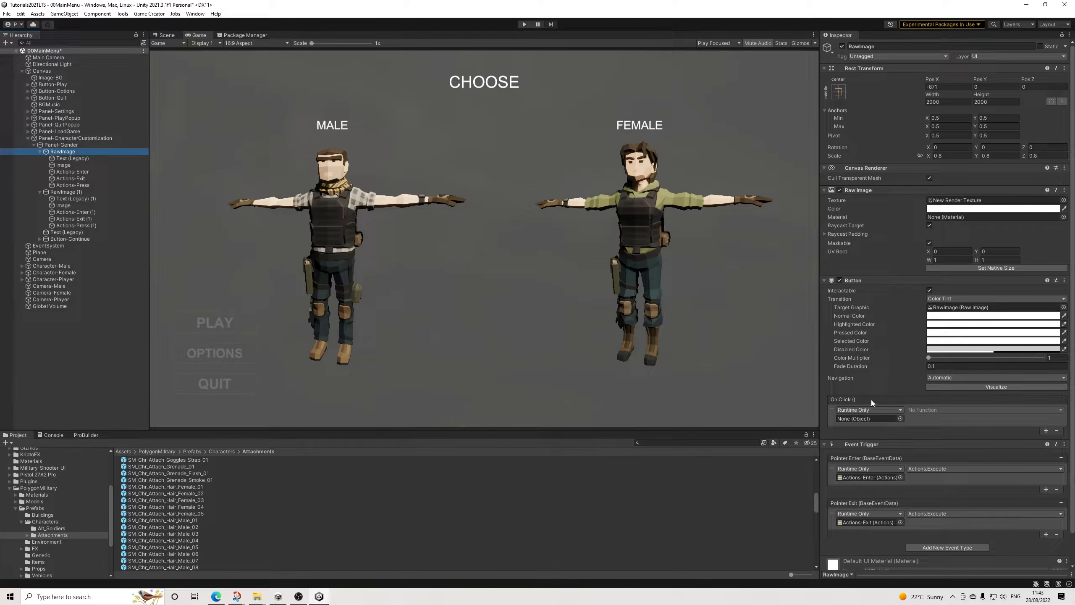
{"action": "left_click_drag", "start_coordinate": [72, 185], "coordinate": [866, 421]}
{"action": "left_click", "coordinate": [936, 410]}
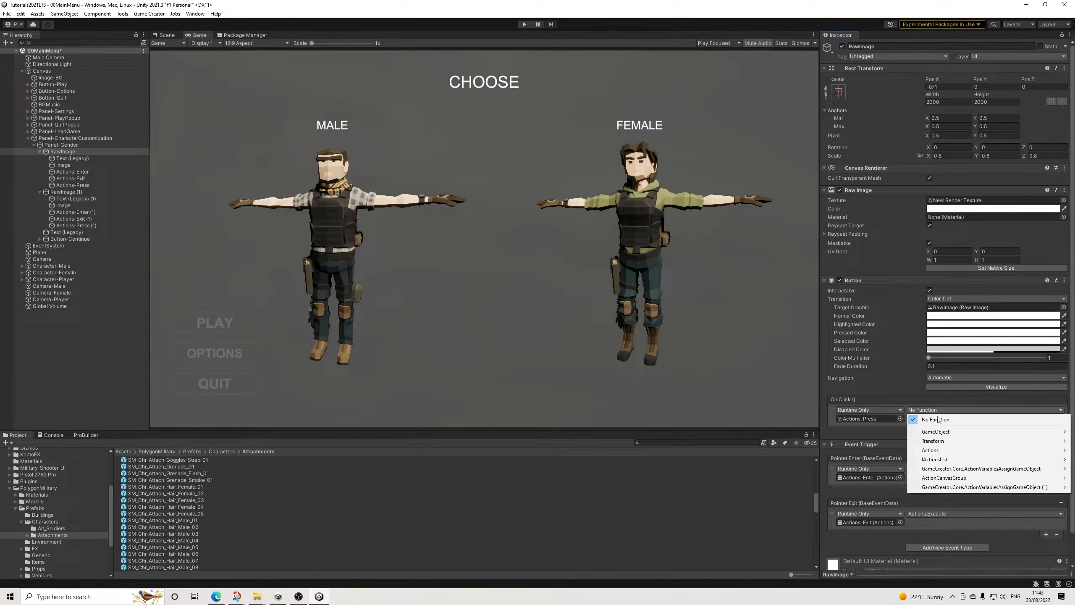
{"action": "mouse_move", "coordinate": [922, 454]}
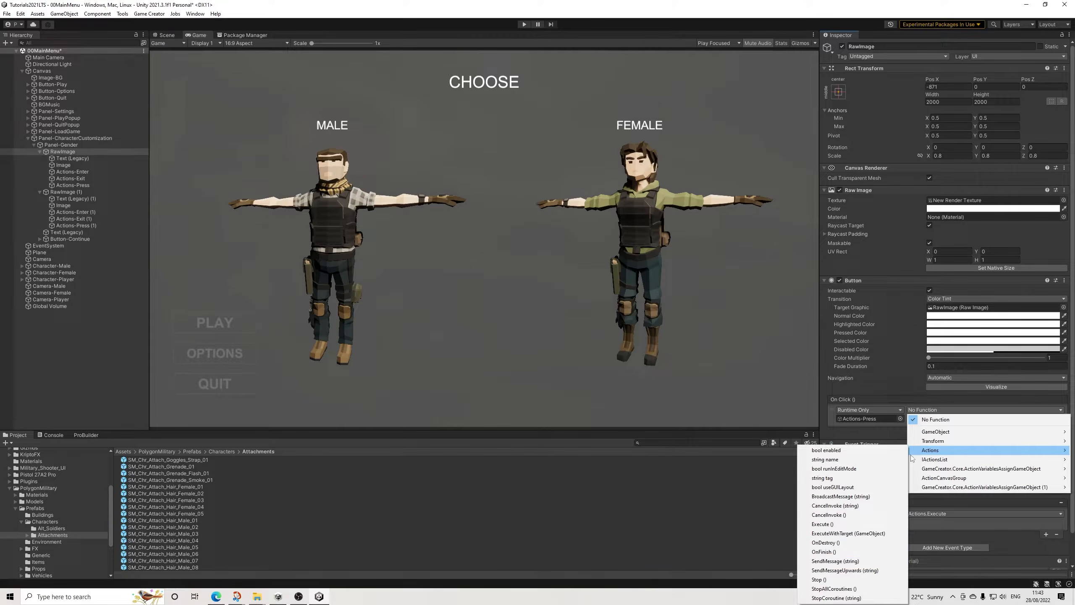
{"action": "left_click", "coordinate": [821, 524]}
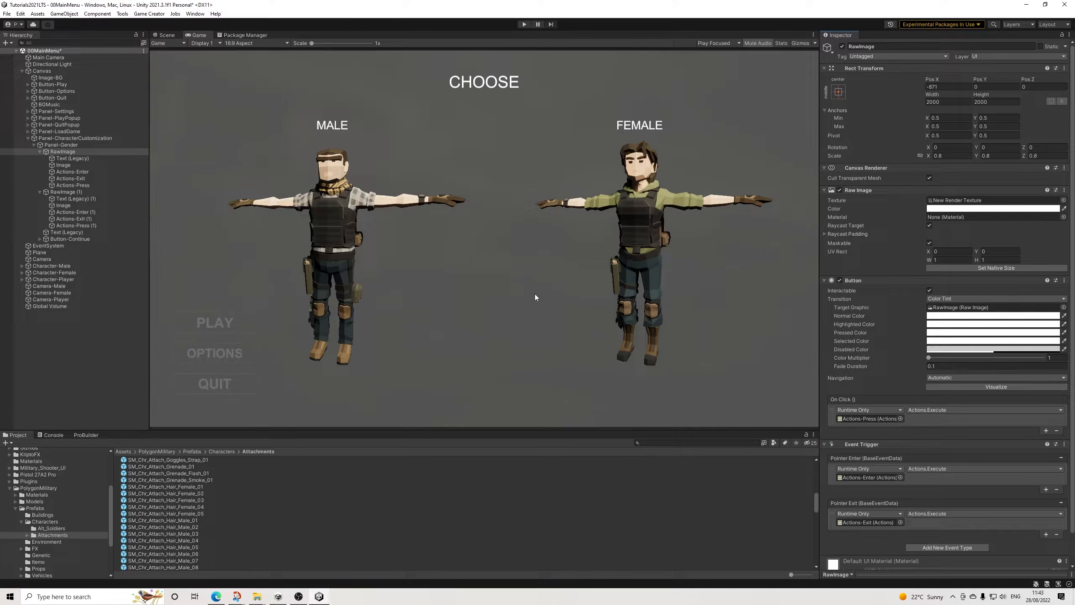
Step: Assign Actions-Press (1) to the On Click event of RawImage (1)'s Button with the Actions.Execute function
{"action": "left_click", "coordinate": [66, 192]}
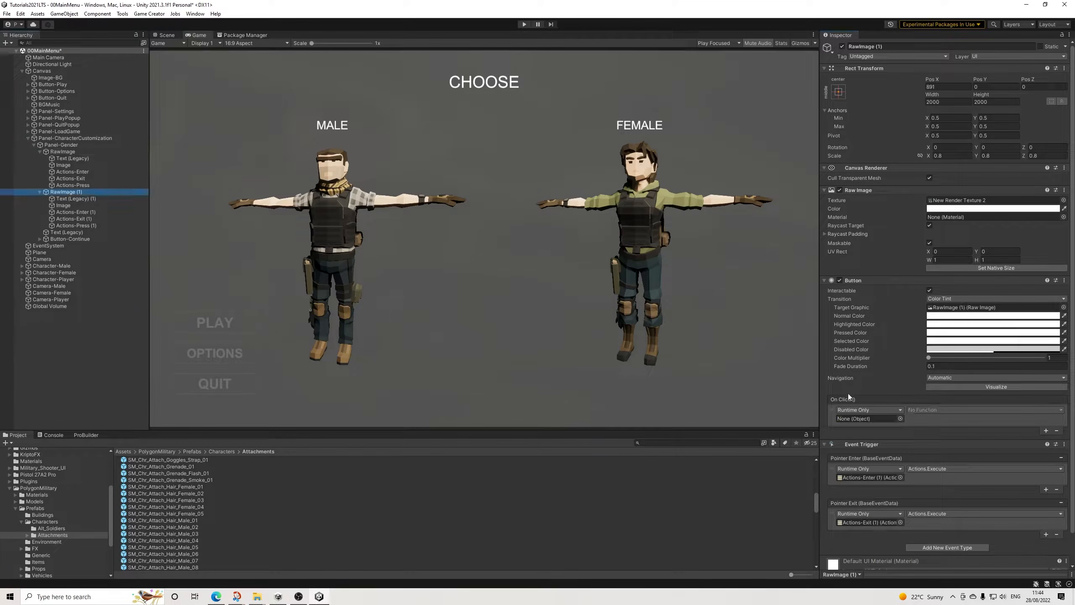
{"action": "left_click_drag", "start_coordinate": [73, 225], "coordinate": [884, 421]}
{"action": "left_click", "coordinate": [923, 409]}
{"action": "mouse_move", "coordinate": [931, 450]}
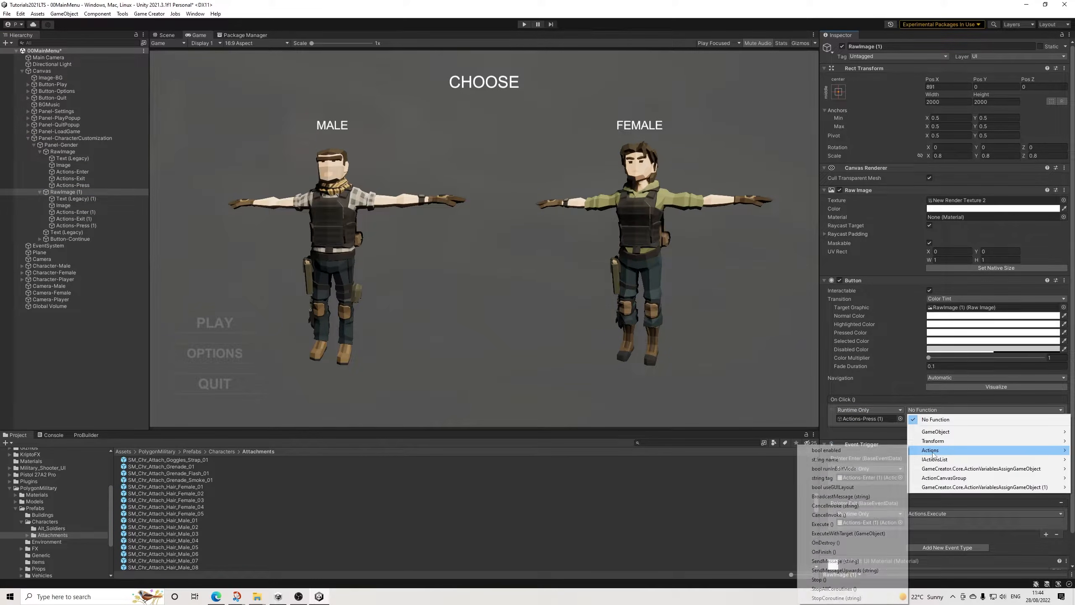
{"action": "left_click", "coordinate": [822, 524]}
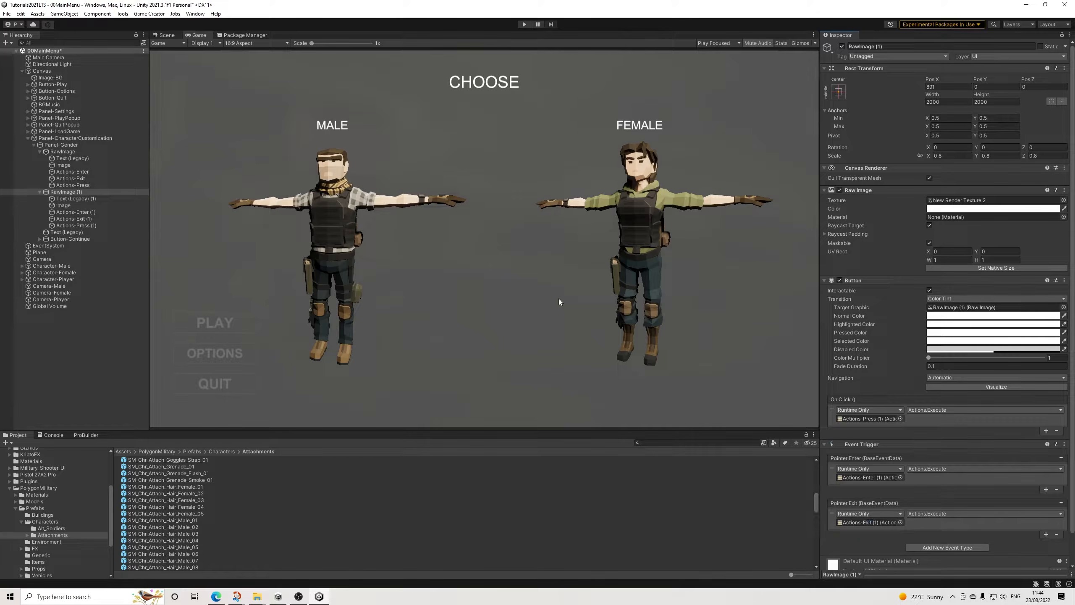
Step: Duplicate Panel-Gender inside Panel-CharacterCustomization and rename the copy as Panel-Customize
{"action": "left_click", "coordinate": [40, 151]}
{"action": "left_click", "coordinate": [40, 158]}
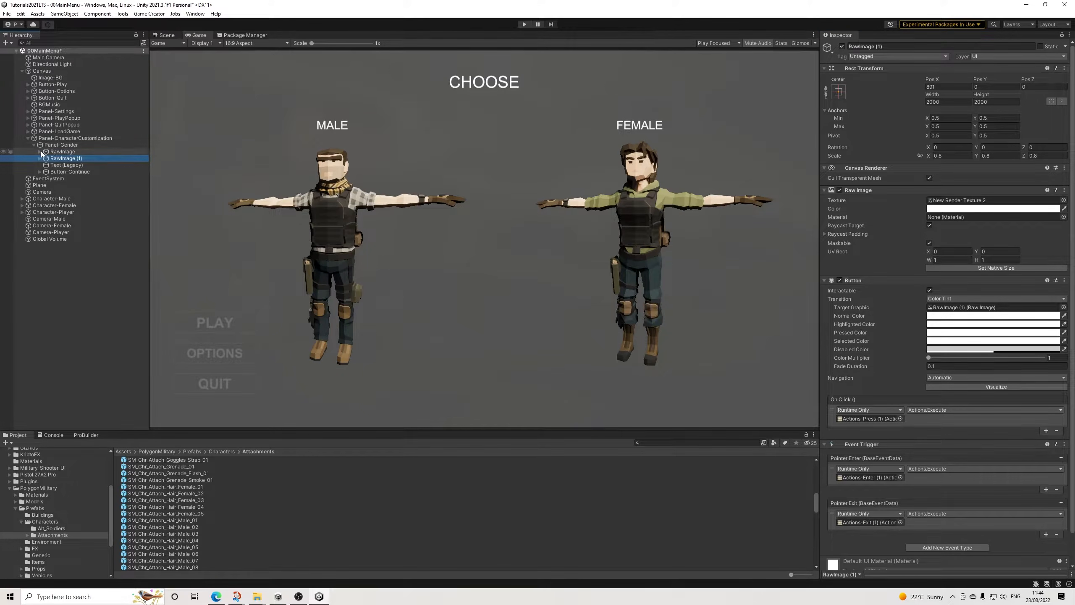
{"action": "left_click", "coordinate": [35, 146]}
{"action": "left_click", "coordinate": [67, 146]}
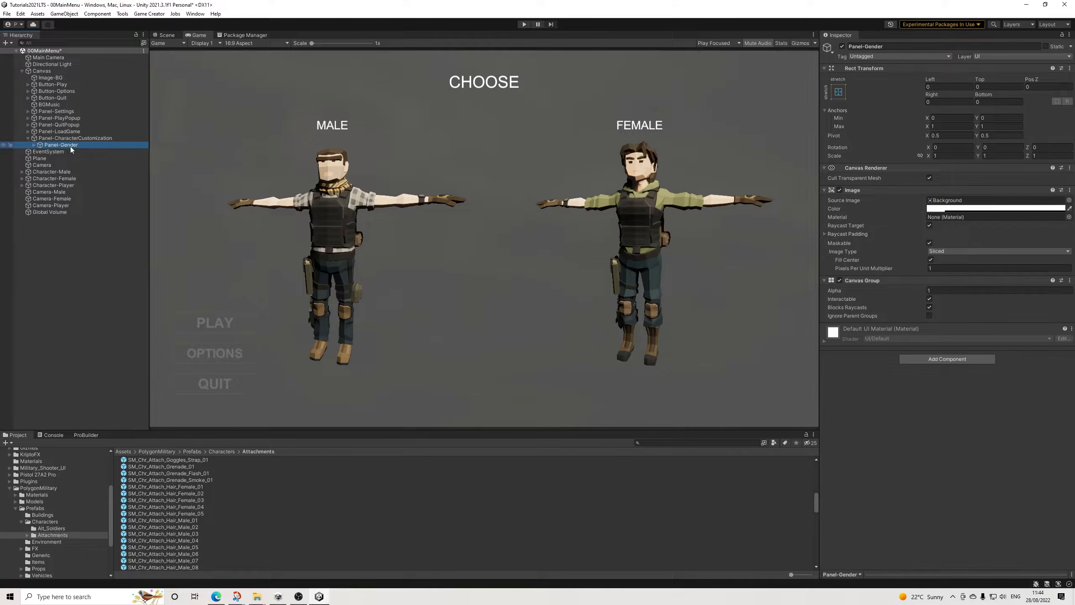
{"action": "key", "text": "ctrl+d"}
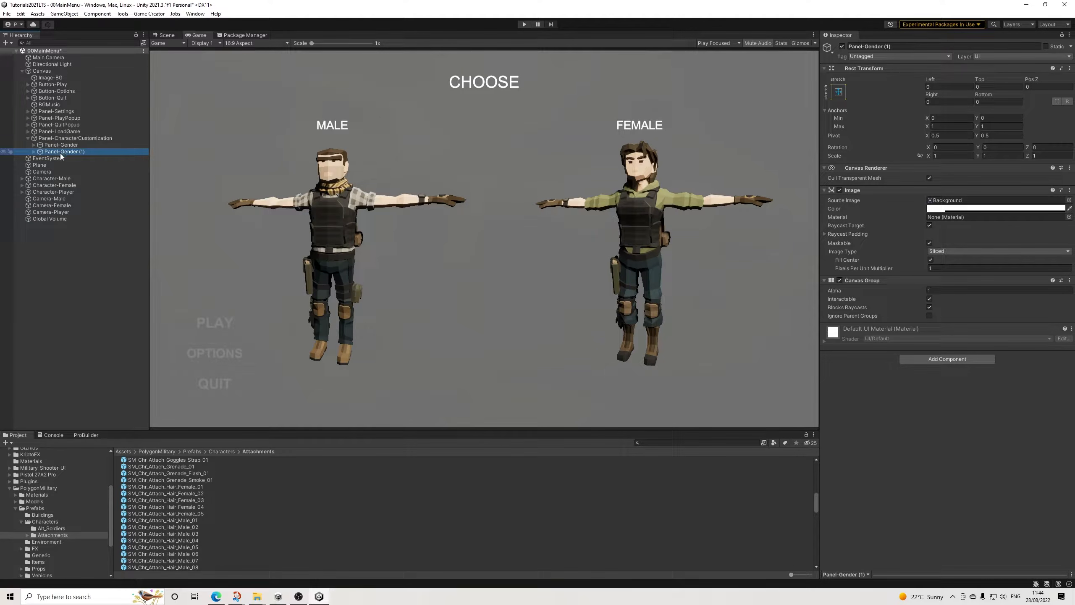
{"action": "left_click_drag", "start_coordinate": [865, 47], "coordinate": [933, 60]}
{"action": "type", "text": "Customize"}
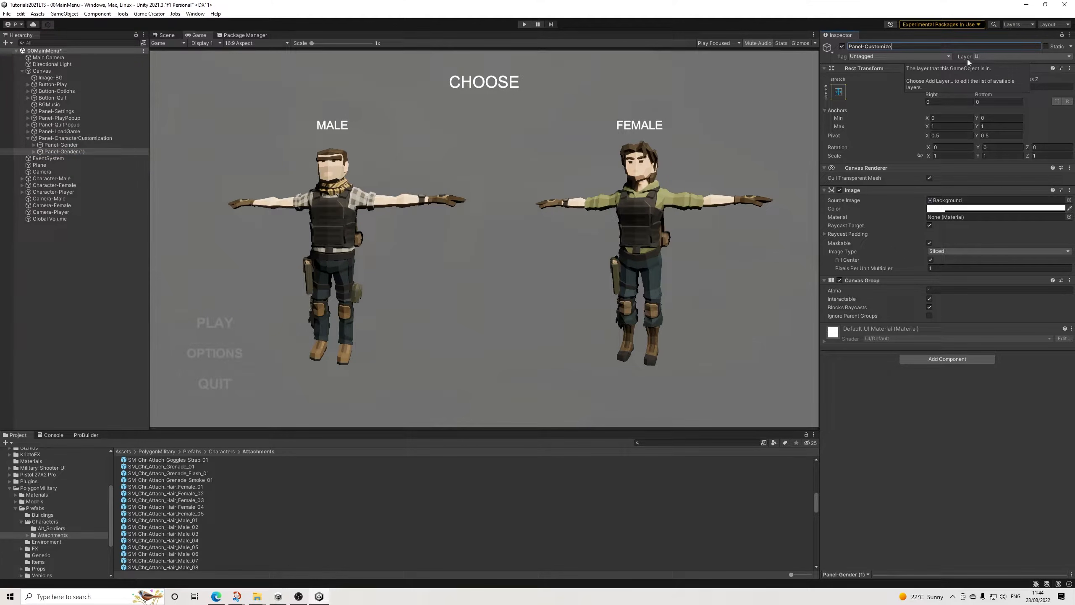
{"action": "key", "text": "Return"}
Step: In Panel-Customize, delete RawImage and the Text (Legacy) (1) label under RawImage (1)
{"action": "left_click", "coordinate": [35, 152]}
{"action": "left_click", "coordinate": [35, 152]}
{"action": "left_click", "coordinate": [70, 165]}
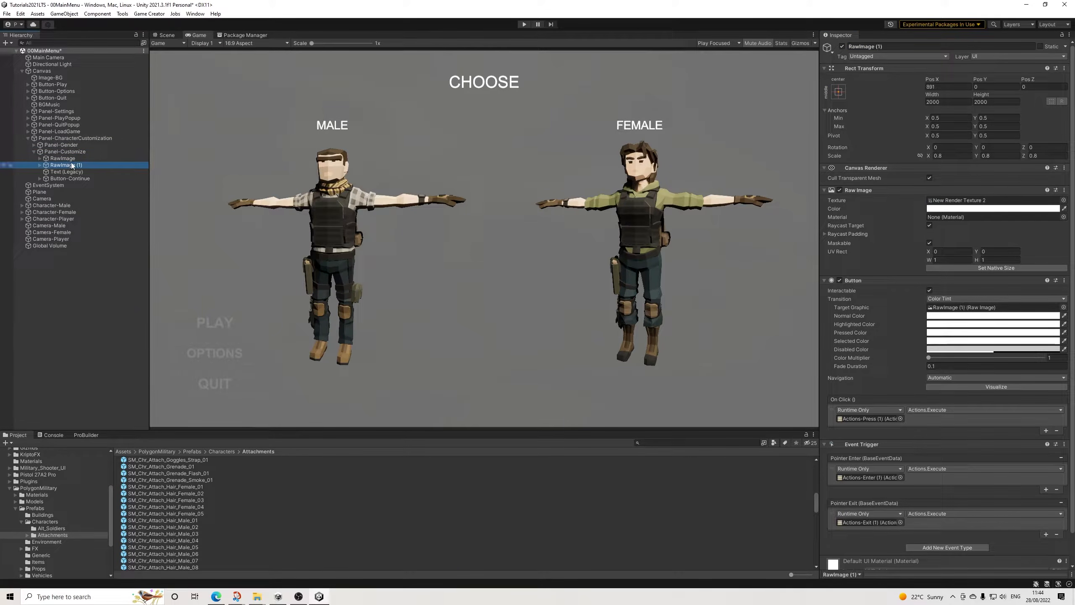
{"action": "left_click", "coordinate": [62, 158]}
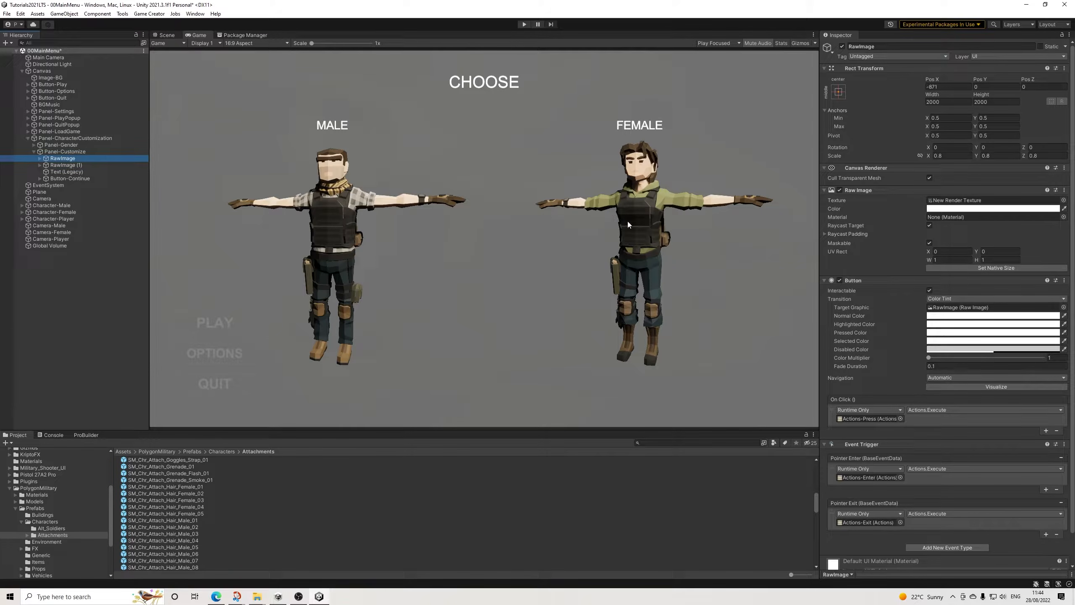
{"action": "key", "text": "Delete"}
{"action": "left_click", "coordinate": [67, 159]}
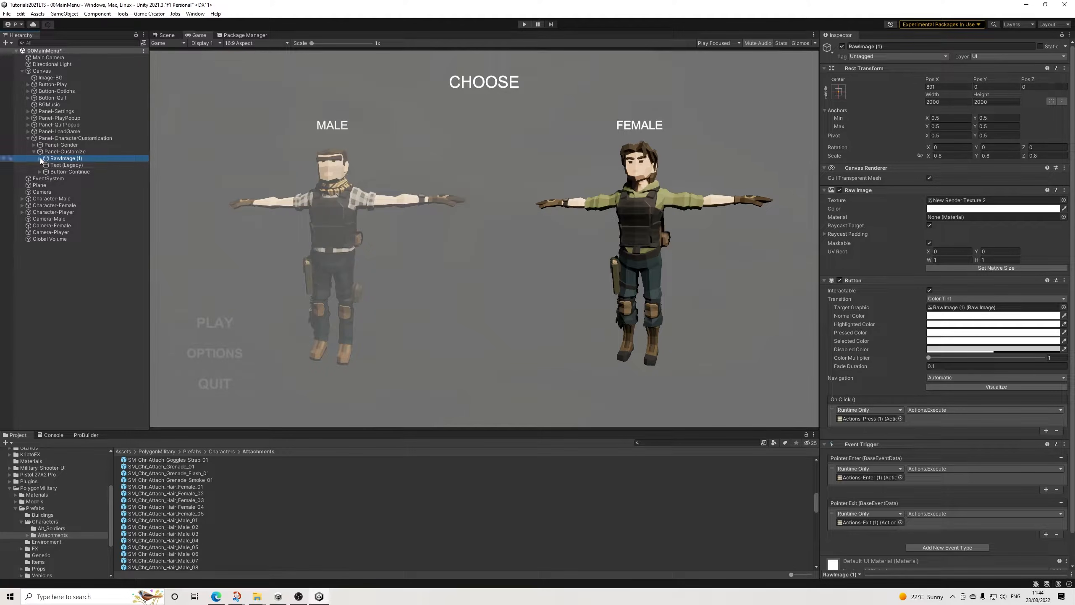
{"action": "left_click", "coordinate": [40, 158]}
{"action": "left_click", "coordinate": [78, 166]}
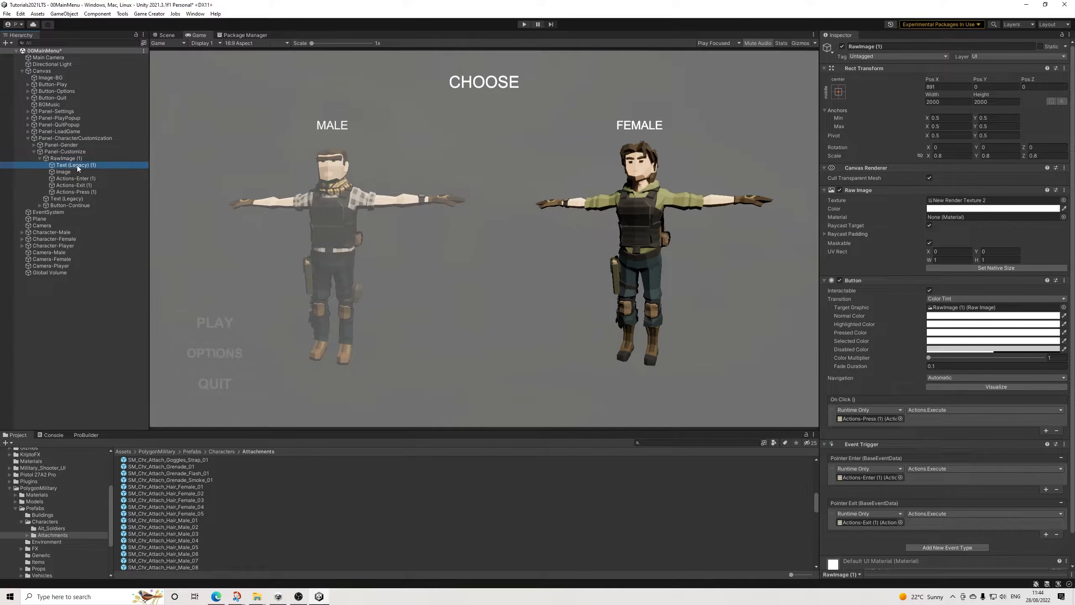
{"action": "key", "text": "Delete"}
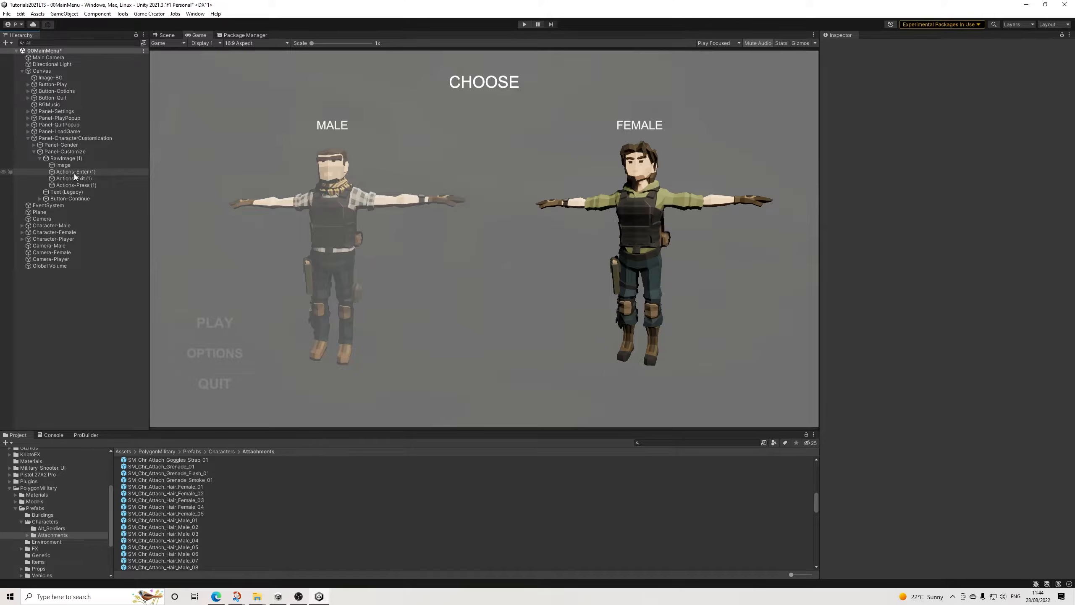
Step: Remove the Event Trigger and Button components from RawImage (1) in Panel-Customize
{"action": "left_click", "coordinate": [68, 158]}
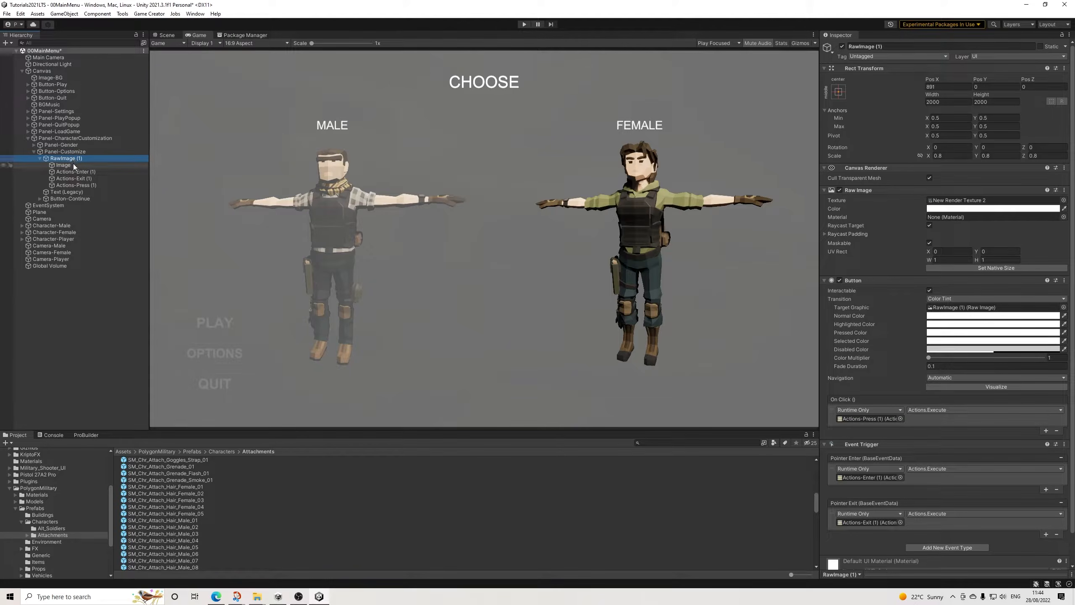
{"action": "left_click", "coordinate": [1065, 444]}
{"action": "left_click", "coordinate": [1017, 484]}
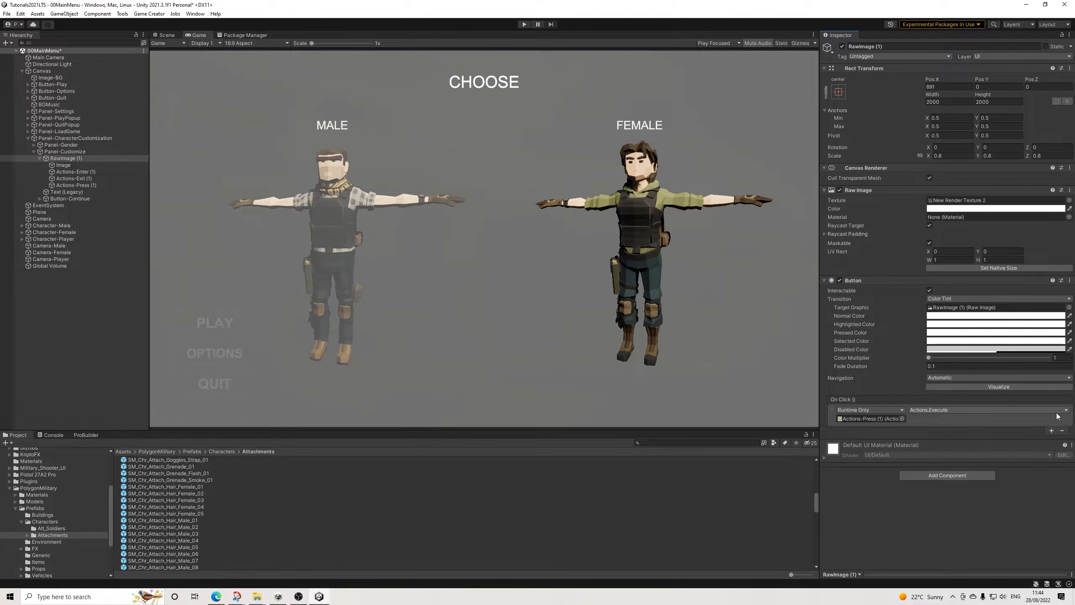
{"action": "left_click", "coordinate": [980, 421]}
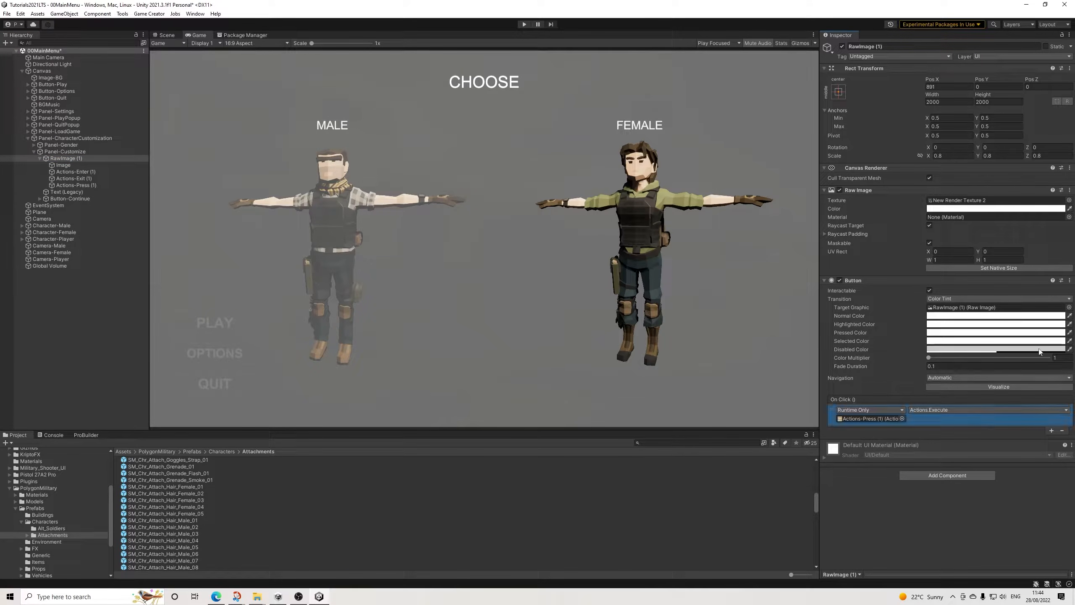
{"action": "right_click", "coordinate": [981, 280]}
{"action": "left_click", "coordinate": [1000, 320]}
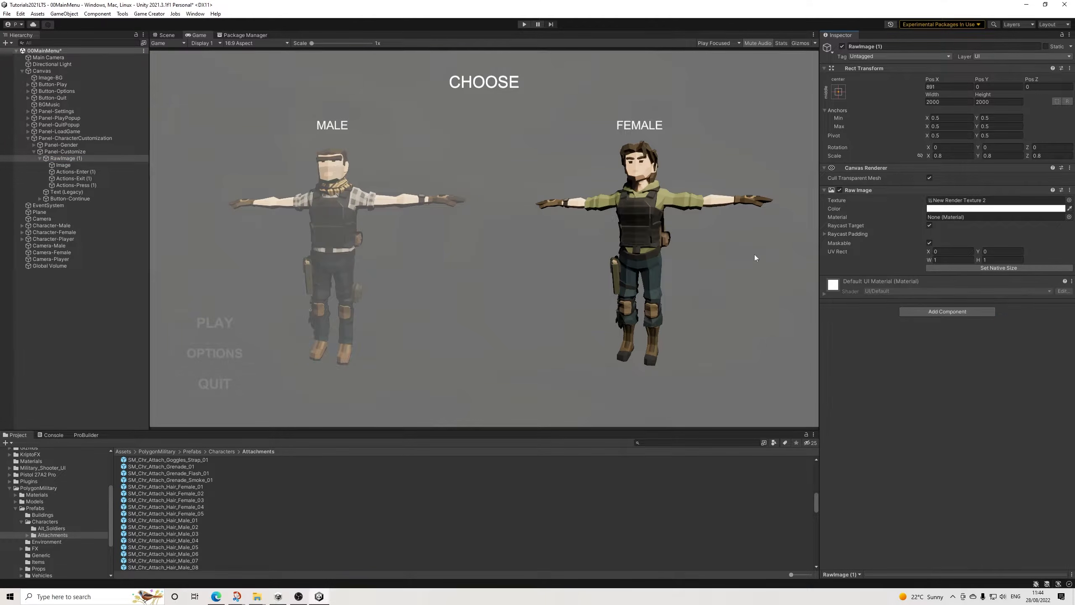
Step: Delete Actions-Enter (1), Actions-Exit (1) and Actions-Press (1) from RawImage (1) in Panel-Customize
{"action": "left_click", "coordinate": [76, 172]}
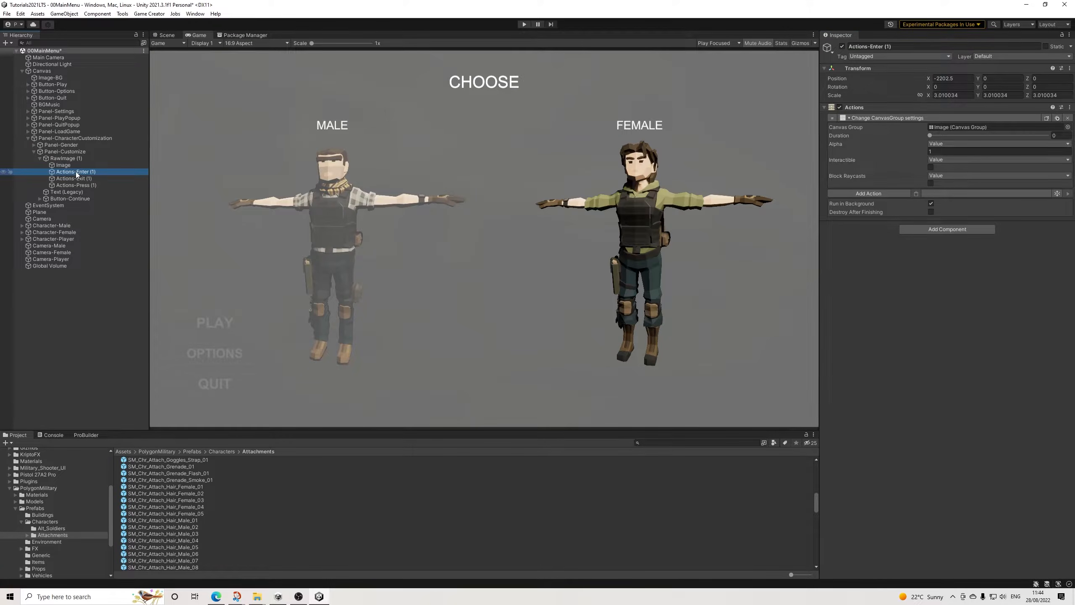
{"action": "key", "text": "Delete"}
{"action": "left_click", "coordinate": [74, 171]}
{"action": "key", "text": "Delete"}
{"action": "left_click", "coordinate": [71, 172]}
{"action": "key", "text": "Delete"}
Step: Change the heading text of Panel-Customize to CUSTOMIZE
{"action": "left_click", "coordinate": [66, 172]}
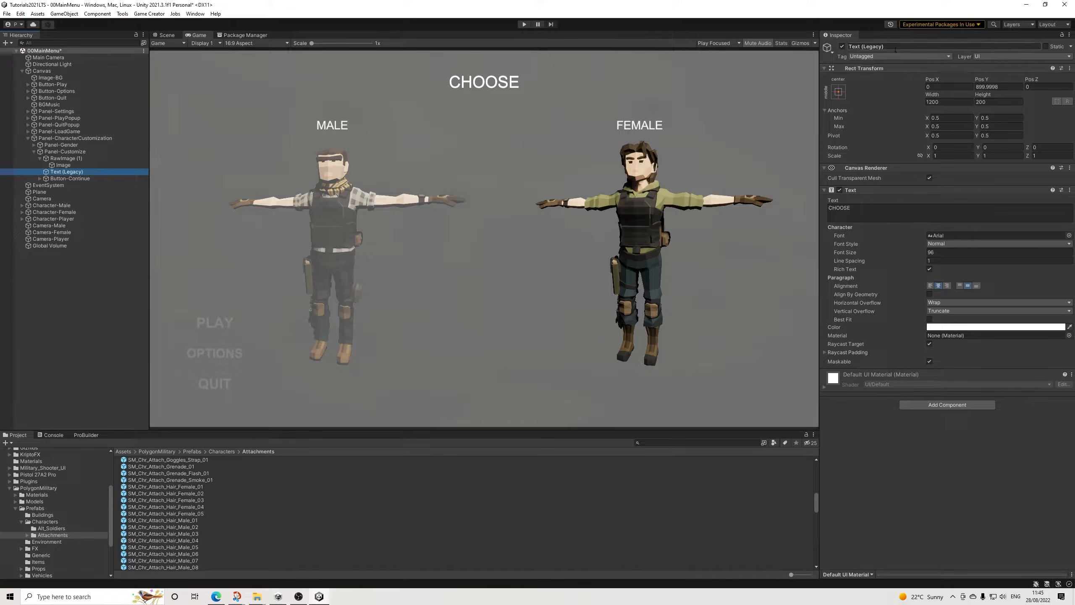
{"action": "left_click", "coordinate": [869, 213]}
{"action": "type", "text": "CUSTOMIZE"}
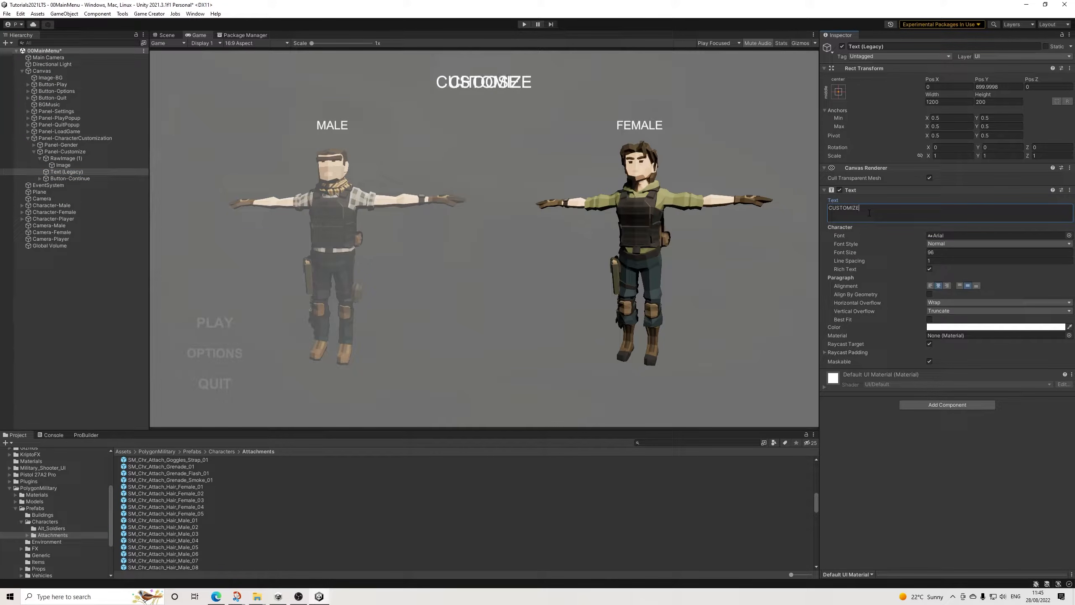
Step: Assign New Render Texture 1 from 02Prefabs as the texture of RawImage (1) in Panel-Customize
{"action": "left_click", "coordinate": [54, 153]}
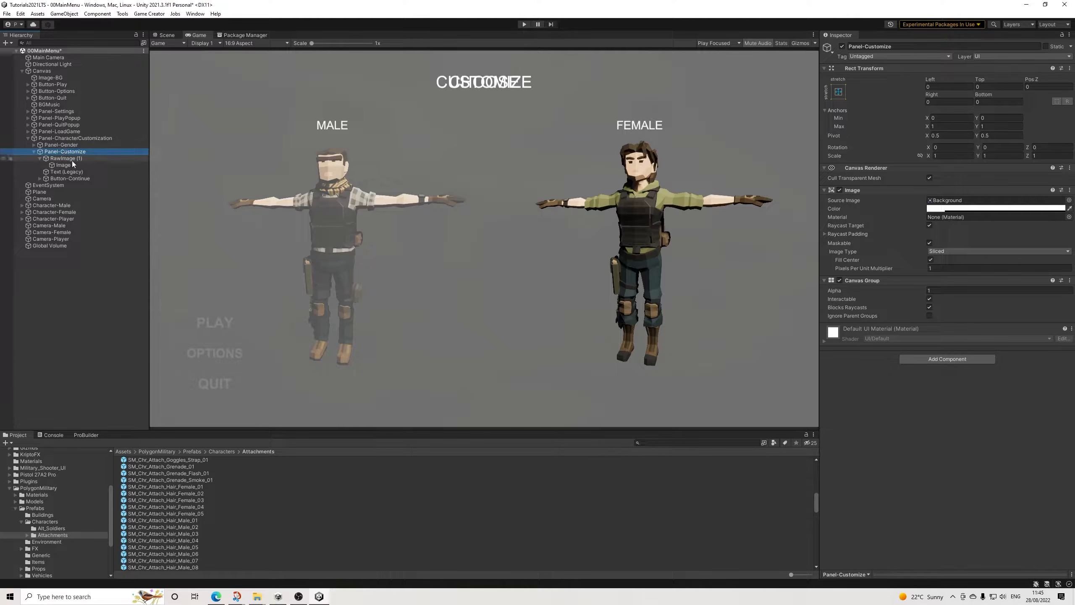
{"action": "left_click", "coordinate": [66, 158]}
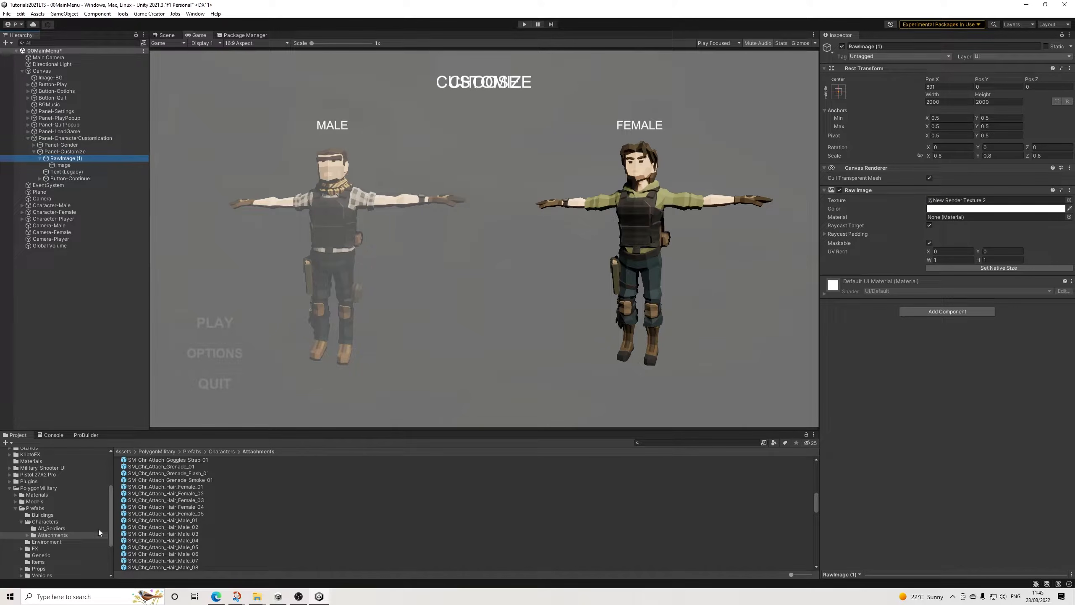
{"action": "scroll", "coordinate": [178, 496], "scroll_direction": "up", "scroll_amount": 10}
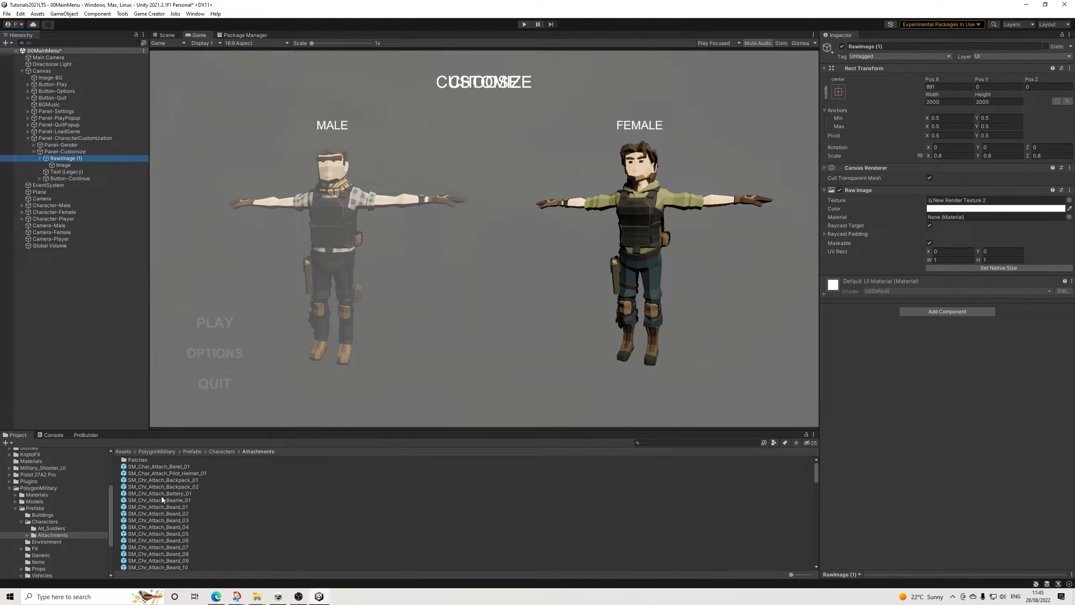
{"action": "left_click", "coordinate": [974, 200]}
{"action": "left_click_drag", "start_coordinate": [178, 488], "coordinate": [970, 202]}
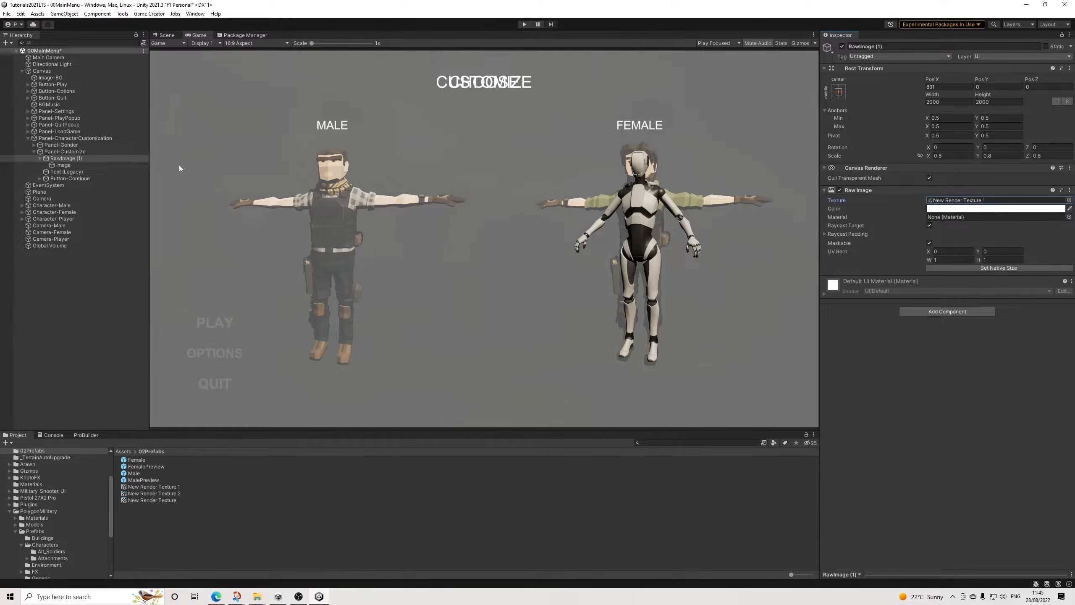
Step: In Panel-Gender's Button-Continue, point the second CanvasGroup action at Panel-Customize with alpha 1, interactable and block raycasts enabled
{"action": "left_click", "coordinate": [34, 152]}
{"action": "left_click", "coordinate": [34, 144]}
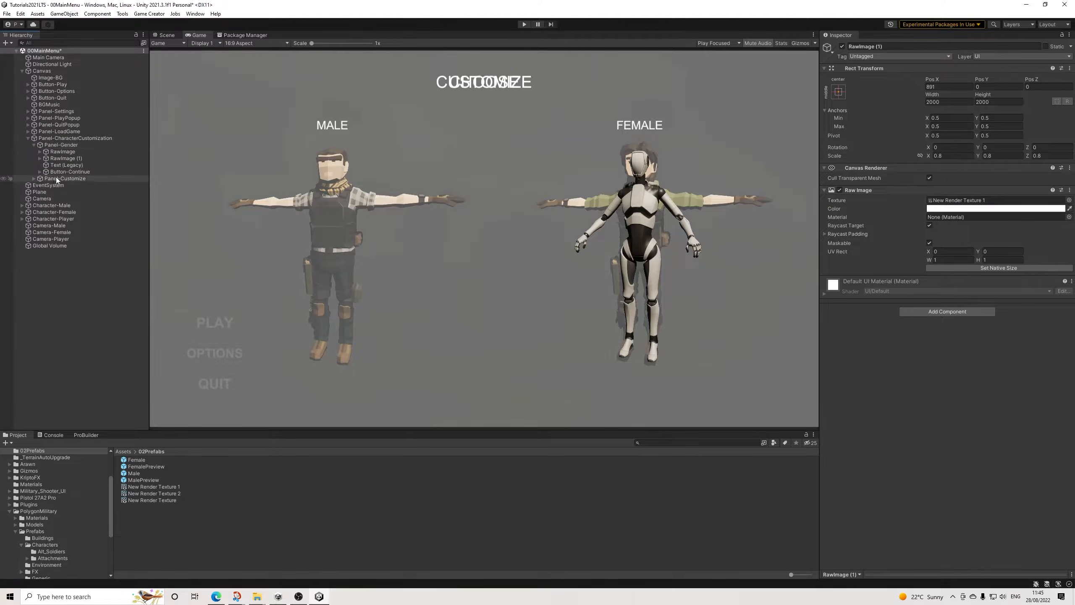
{"action": "left_click", "coordinate": [63, 172]}
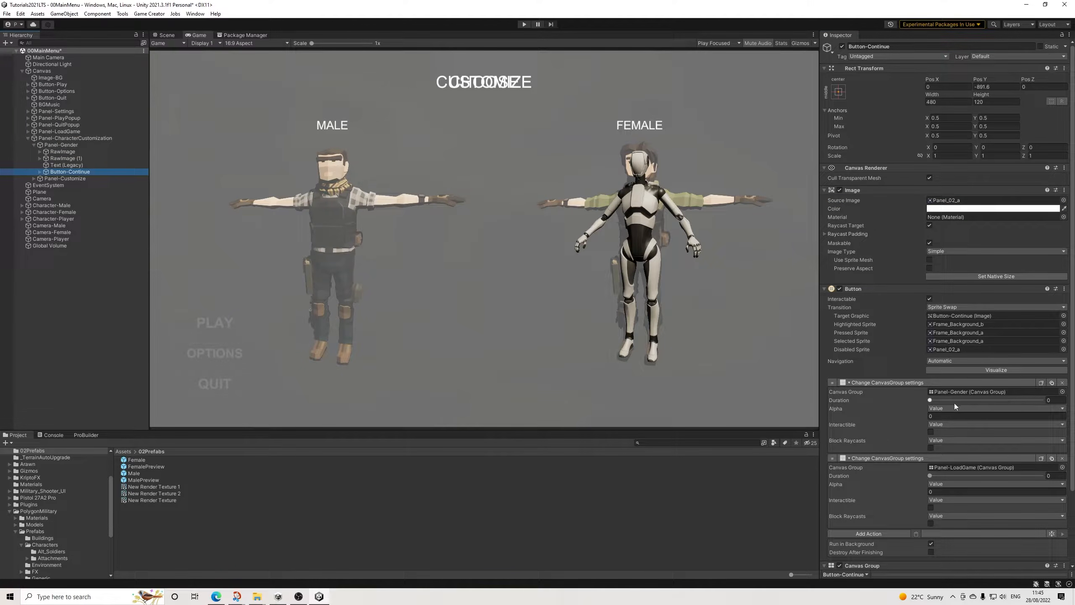
{"action": "left_click_drag", "start_coordinate": [64, 178], "coordinate": [988, 469]}
{"action": "left_click", "coordinate": [954, 492]}
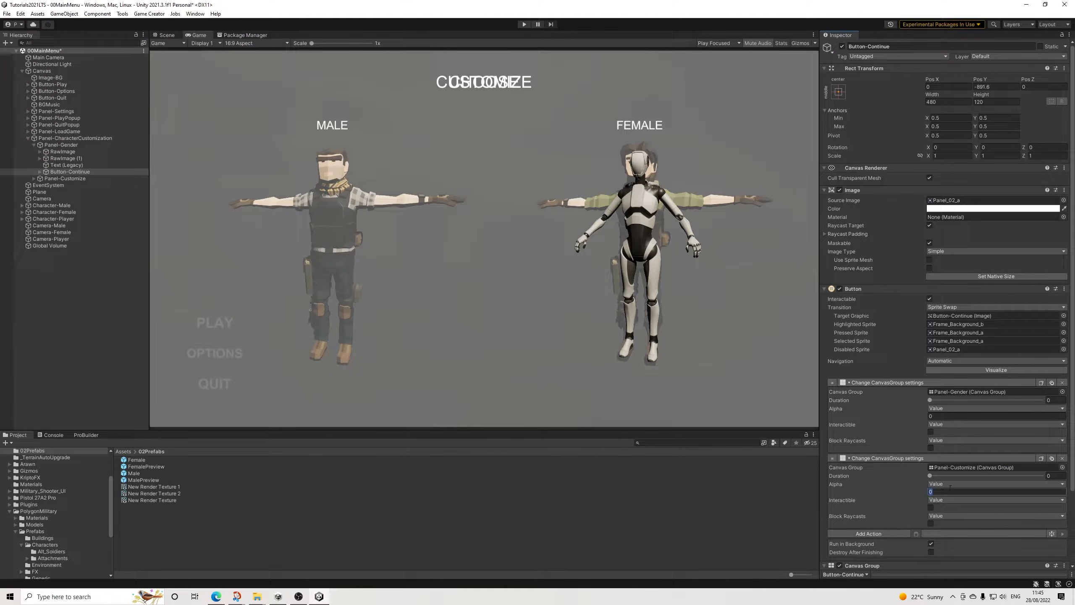
{"action": "type", "text": "1"}
{"action": "left_click", "coordinate": [930, 507]}
{"action": "left_click", "coordinate": [931, 524]}
Step: Set the Panel-Customize CanvasGroup action's duration to 0 and collapse both CanvasGroup actions on Button-Continue
{"action": "left_click", "coordinate": [1054, 475]}
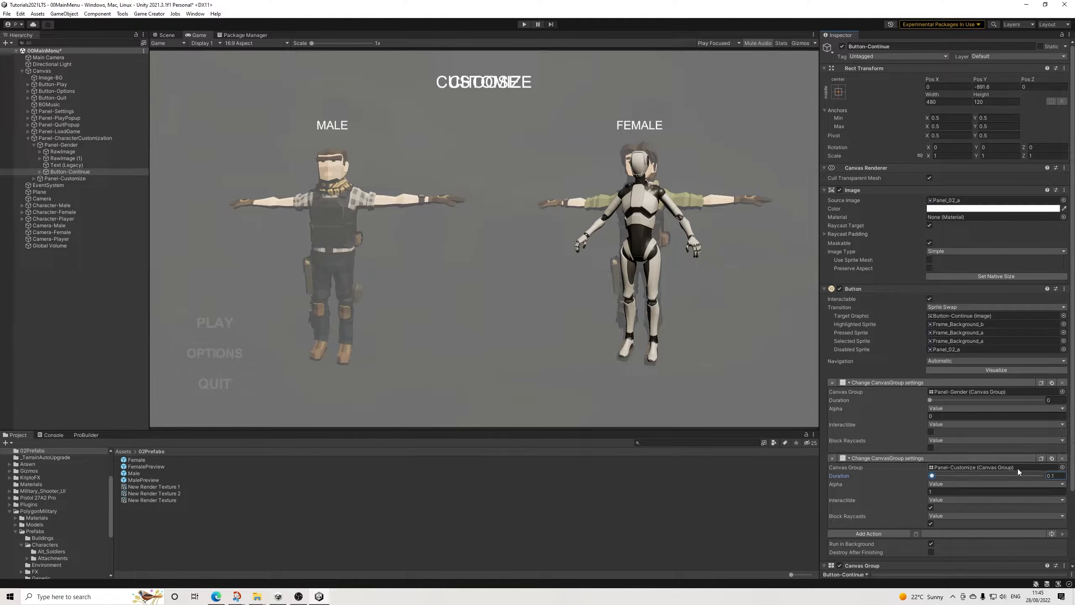
{"action": "left_click", "coordinate": [1052, 476]}
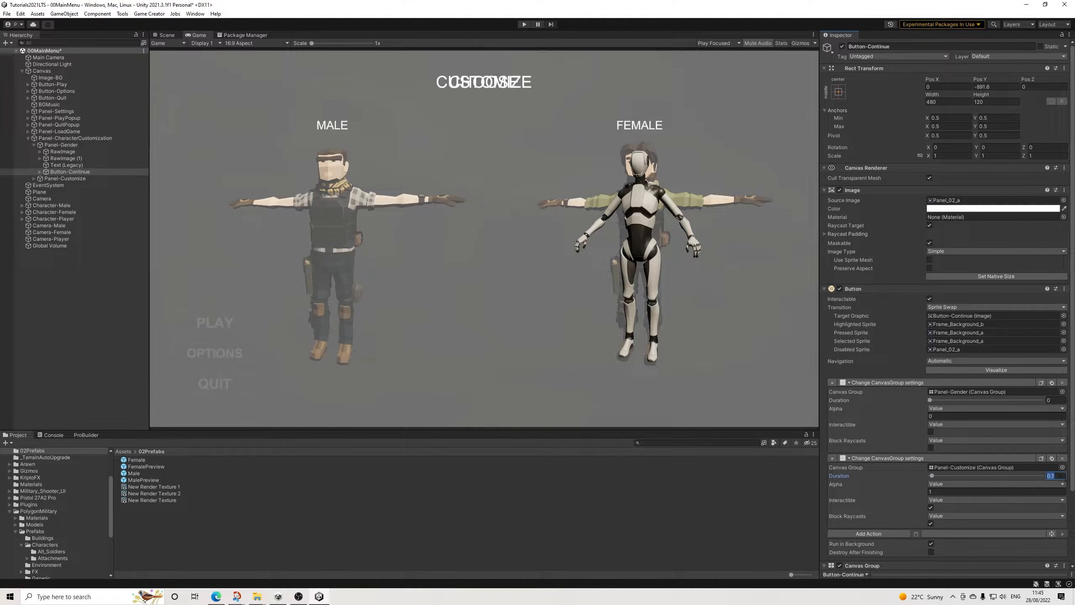
{"action": "type", "text": "0"}
{"action": "left_click", "coordinate": [916, 458]}
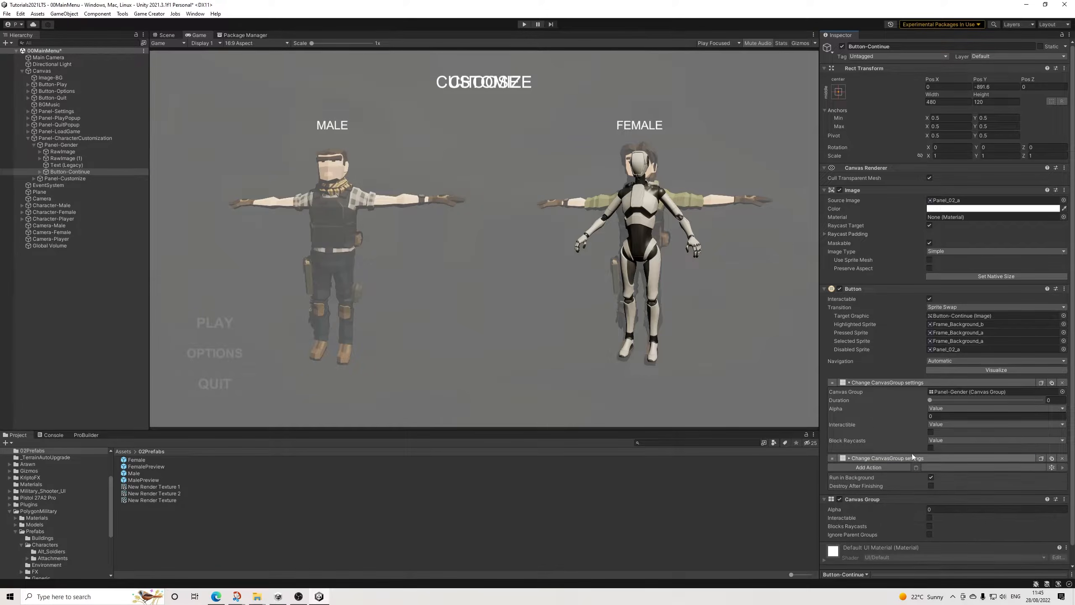
{"action": "left_click", "coordinate": [905, 383]}
Step: Add a Character Model action to Button-Continue for Character-Player, taking the prefab model from the global variable PlayerModel
{"action": "left_click", "coordinate": [894, 400]}
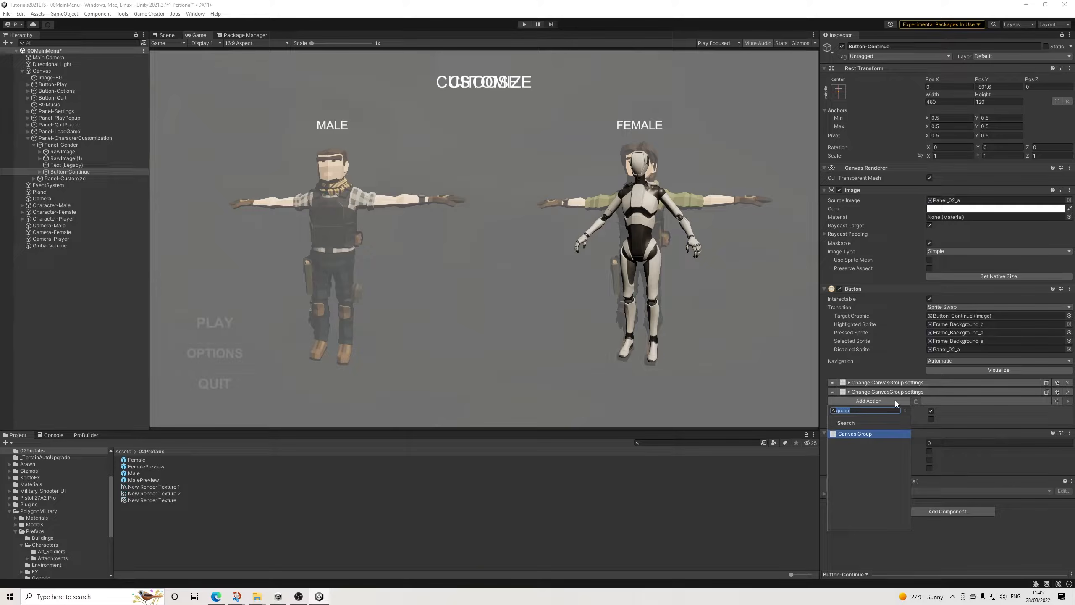
{"action": "type", "text": "model"}
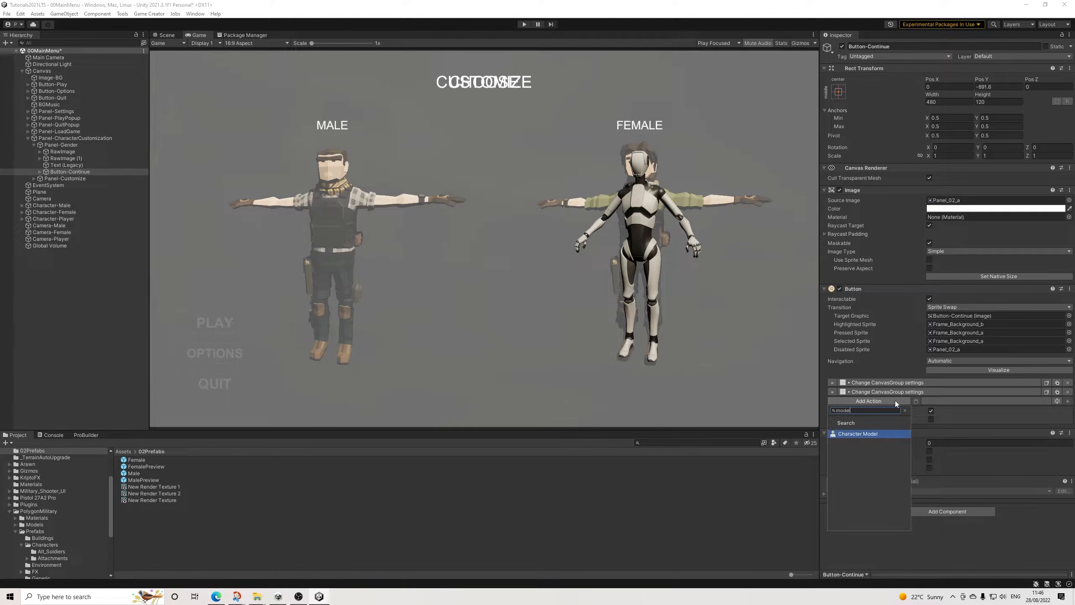
{"action": "key", "text": "Return"}
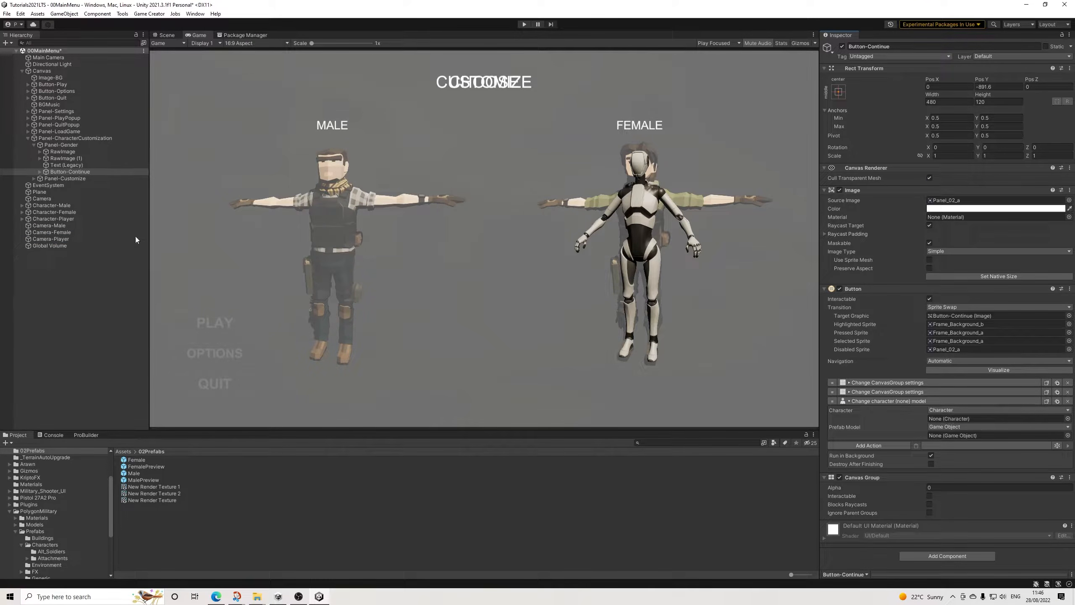
{"action": "left_click_drag", "start_coordinate": [50, 218], "coordinate": [953, 418]}
{"action": "left_click", "coordinate": [946, 426]}
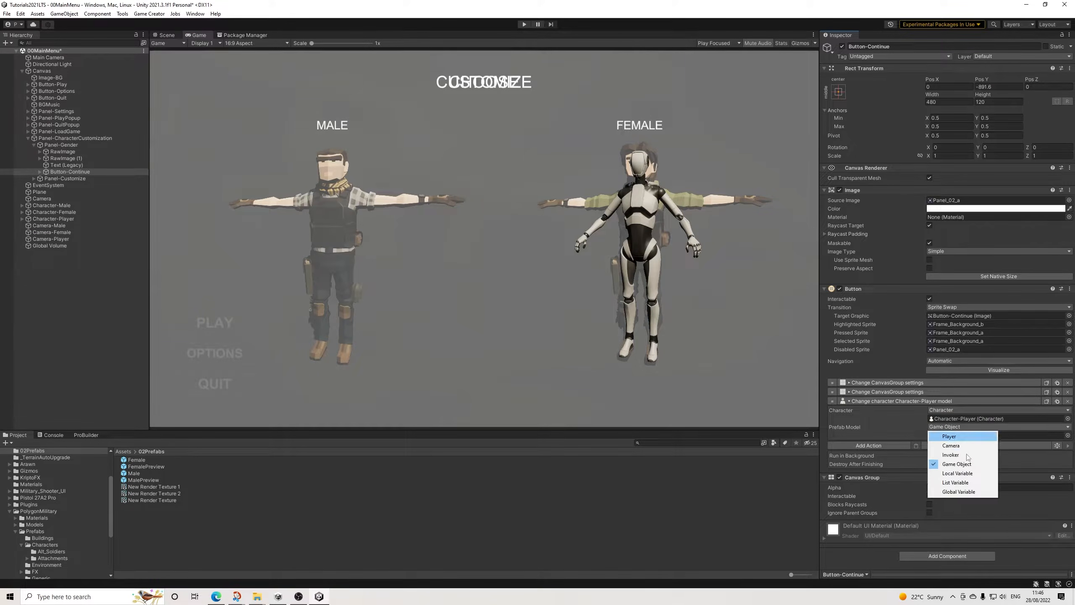
{"action": "left_click", "coordinate": [949, 495]}
{"action": "left_click", "coordinate": [949, 438]}
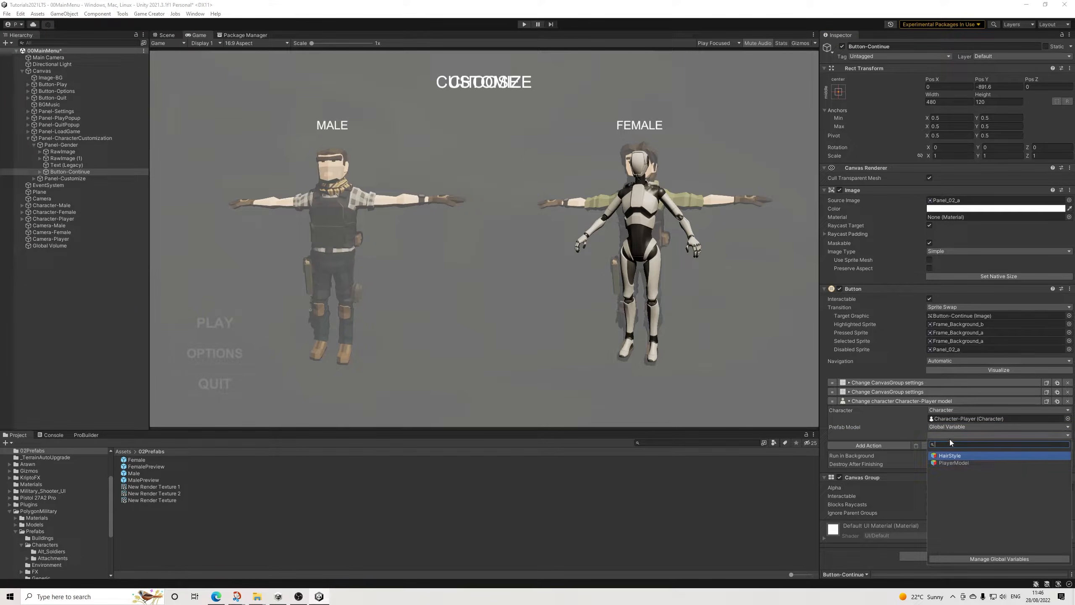
{"action": "left_click", "coordinate": [955, 463]}
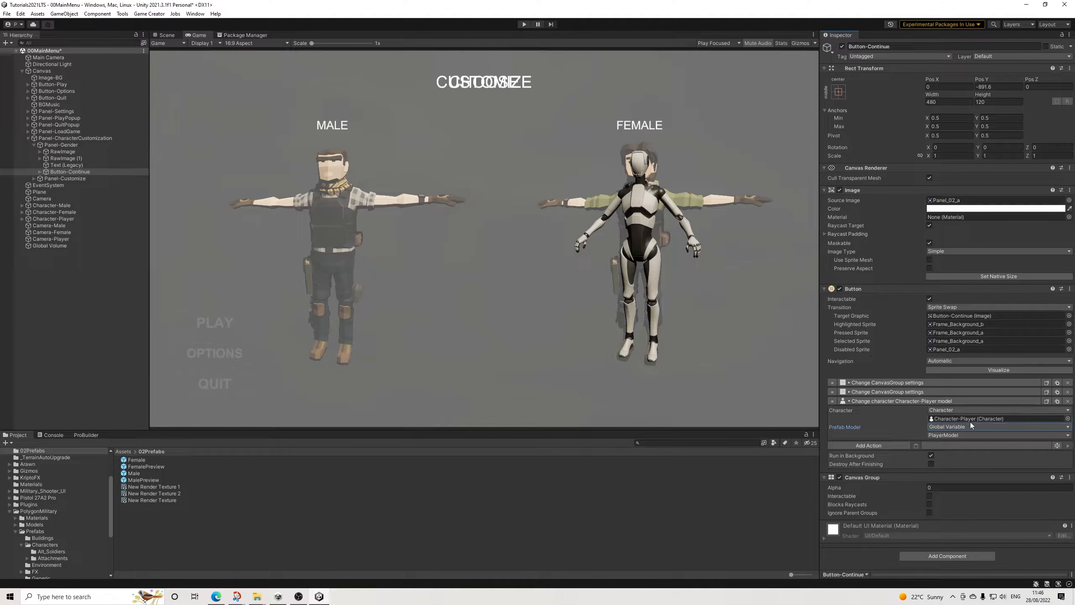
Step: Add a character attachment action to Button-Continue that attaches to Character-Player's Head bone
{"action": "left_click", "coordinate": [885, 445]}
{"action": "type", "text": "att"}
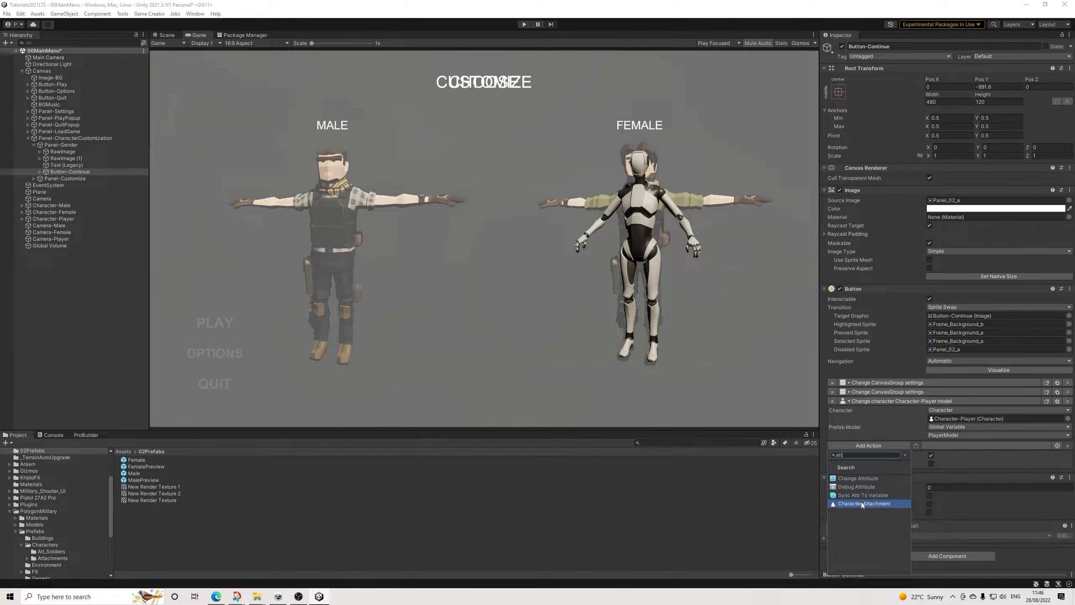
{"action": "left_click", "coordinate": [861, 504]}
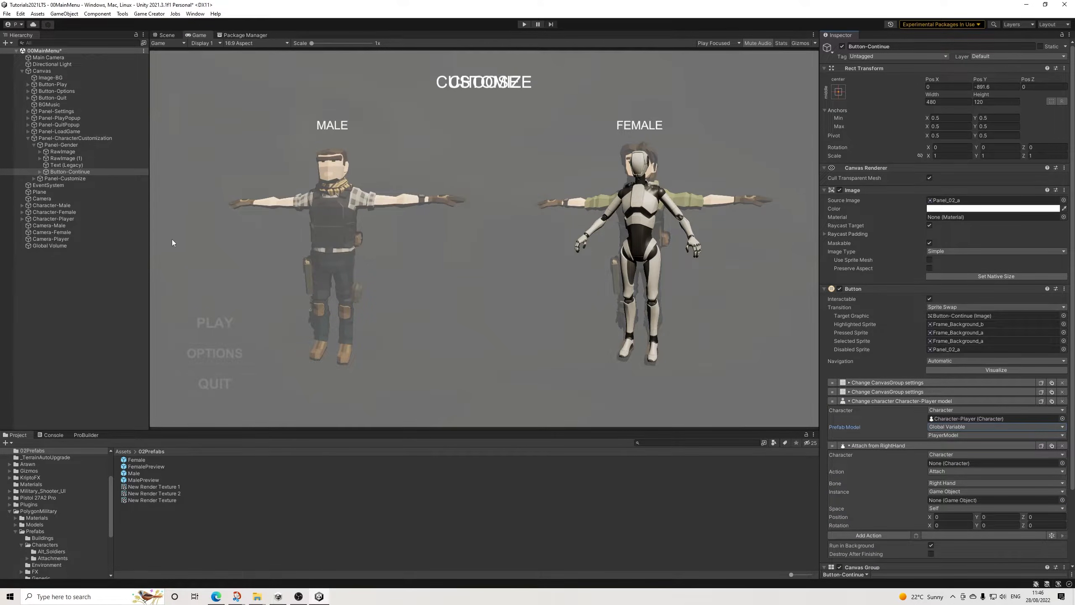
{"action": "left_click_drag", "start_coordinate": [53, 218], "coordinate": [948, 463]}
{"action": "left_click", "coordinate": [945, 483]}
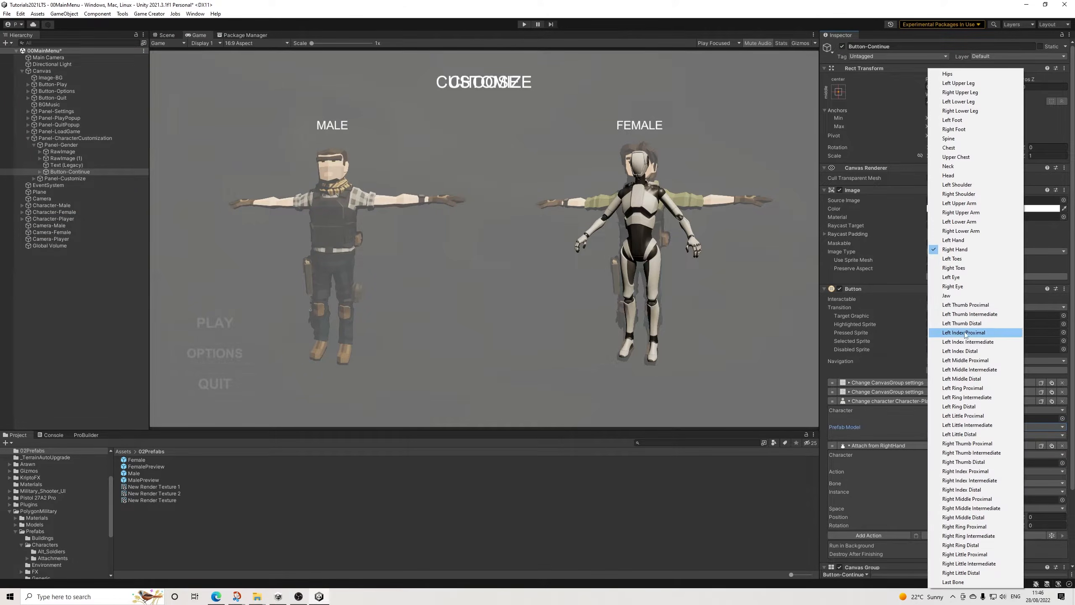
{"action": "left_click", "coordinate": [950, 175]}
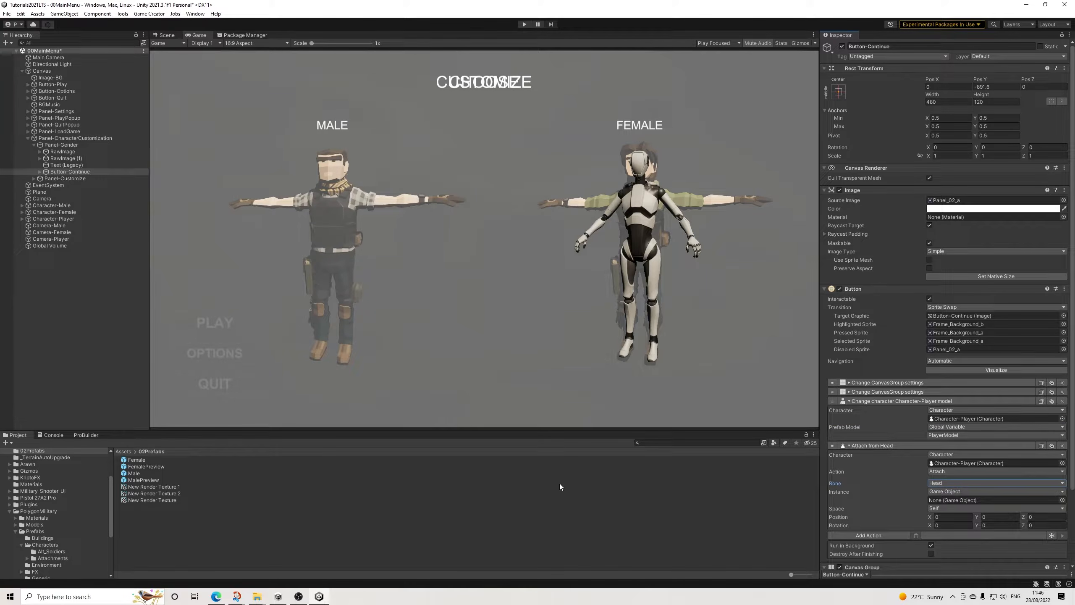
Step: Set the attachment's instance to the global variable HairStyle and collapse the model and attachment actions
{"action": "left_click", "coordinate": [946, 492]}
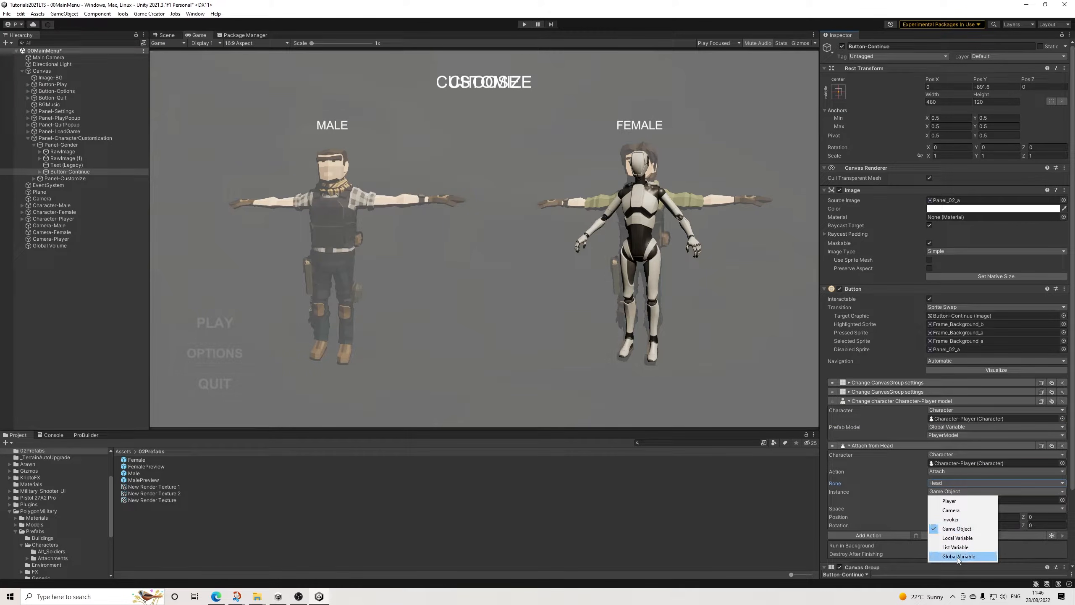
{"action": "left_click", "coordinate": [959, 558]}
{"action": "left_click", "coordinate": [943, 500]}
{"action": "left_click", "coordinate": [952, 388]}
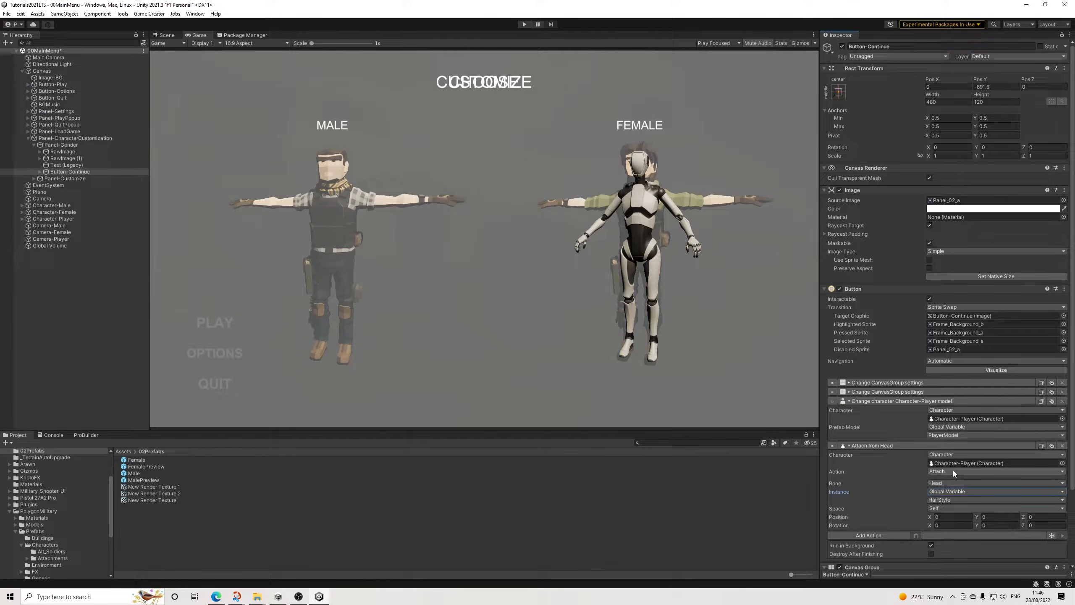
{"action": "left_click", "coordinate": [872, 445]}
{"action": "left_click", "coordinate": [867, 401]}
{"action": "left_click", "coordinate": [891, 409]}
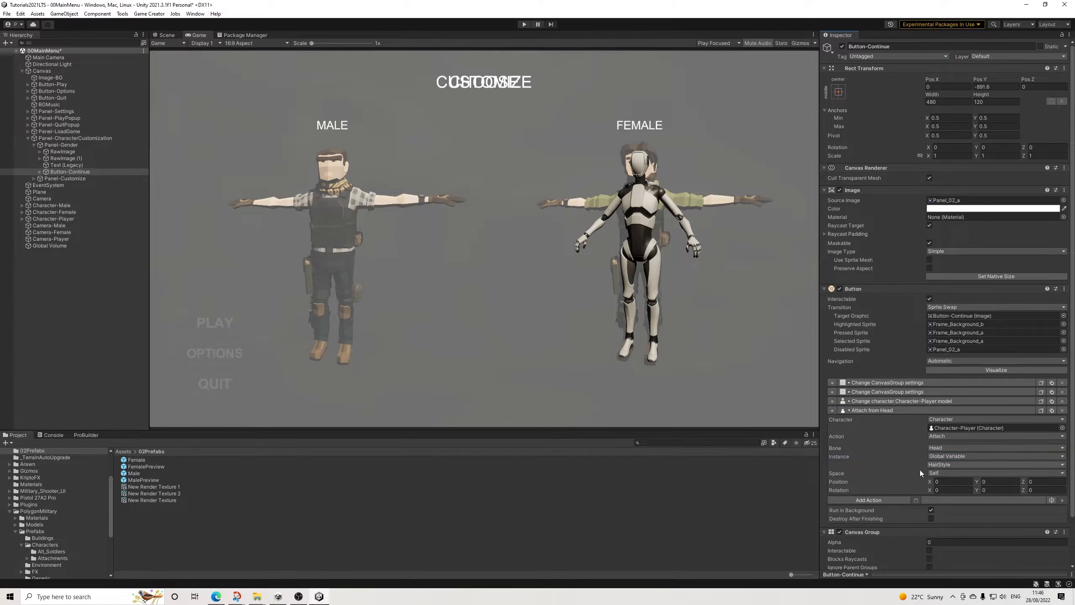
{"action": "left_click", "coordinate": [895, 408]}
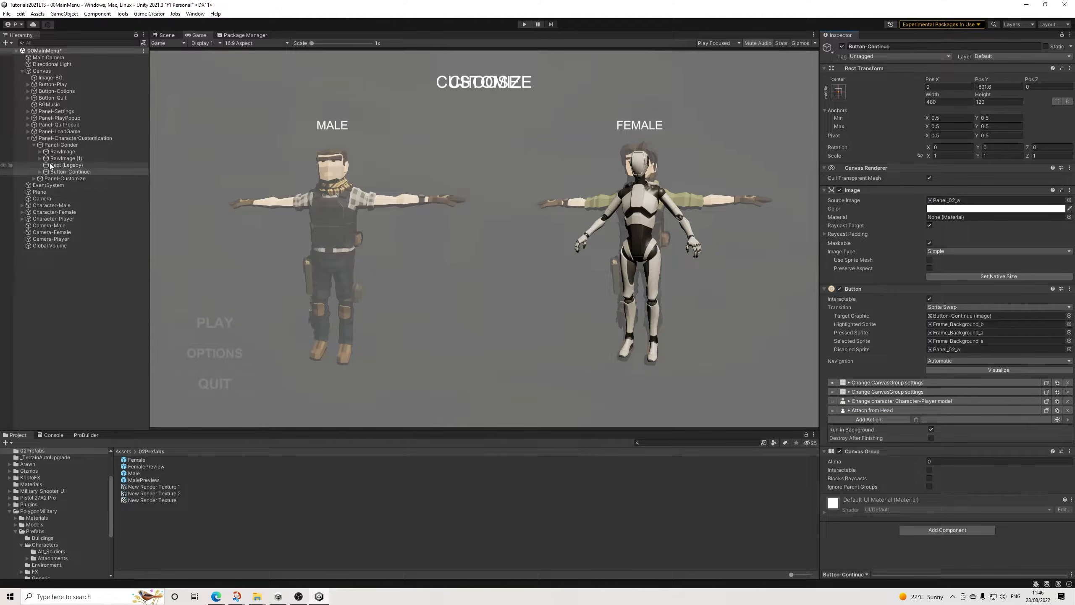
Step: Hide Panel-Customize by setting its Canvas Group alpha to 0 and turning off Interactable and Blocks Raycasts
{"action": "left_click", "coordinate": [28, 145]}
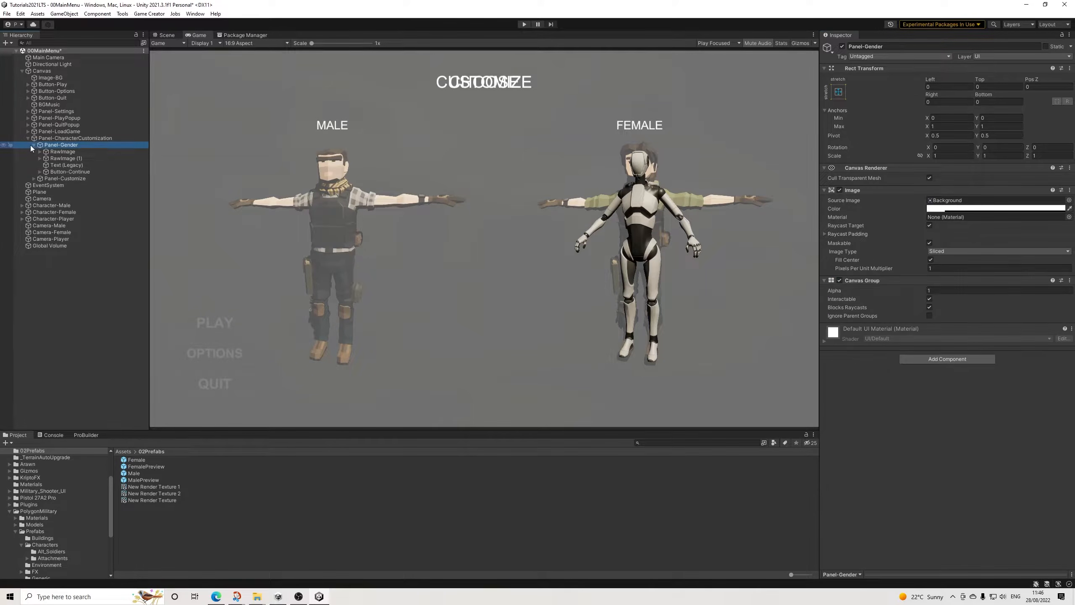
{"action": "left_click", "coordinate": [34, 145]}
{"action": "left_click", "coordinate": [64, 152]}
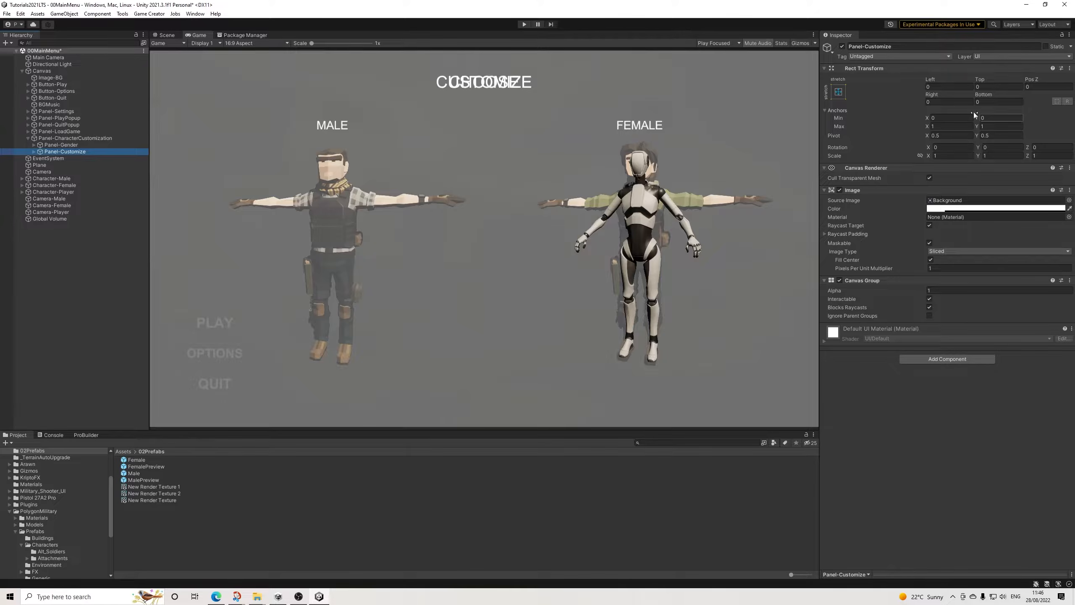
{"action": "left_click", "coordinate": [934, 291]}
{"action": "type", "text": "0"}
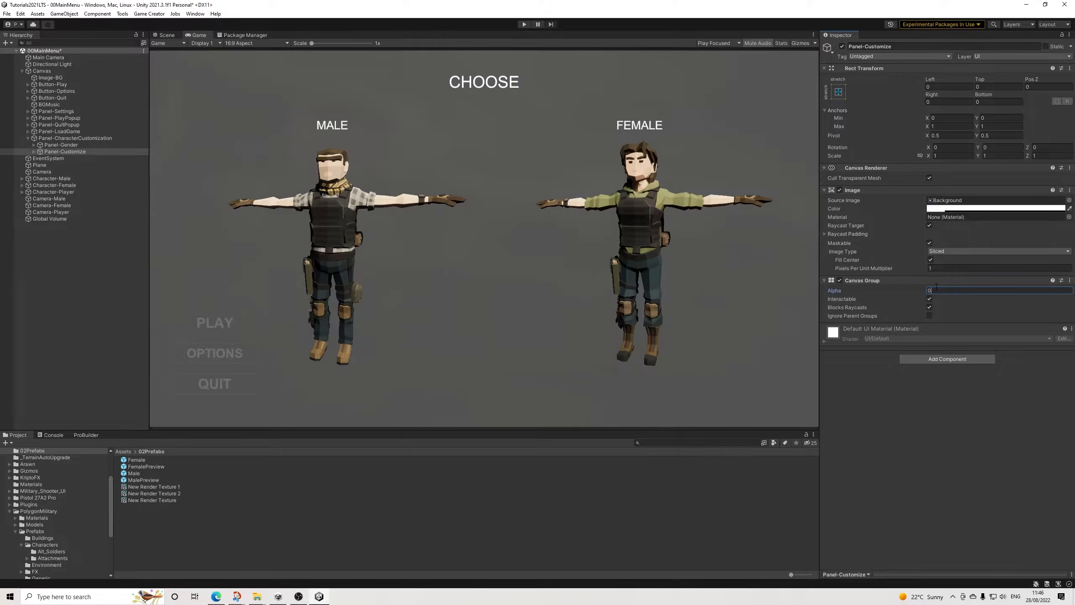
{"action": "left_click", "coordinate": [929, 298]}
{"action": "left_click", "coordinate": [929, 307]}
Step: Run the game, choose a character preview, continue to the CUSTOMIZE panel to check the chosen model, and stop play mode
{"action": "left_click", "coordinate": [524, 24]}
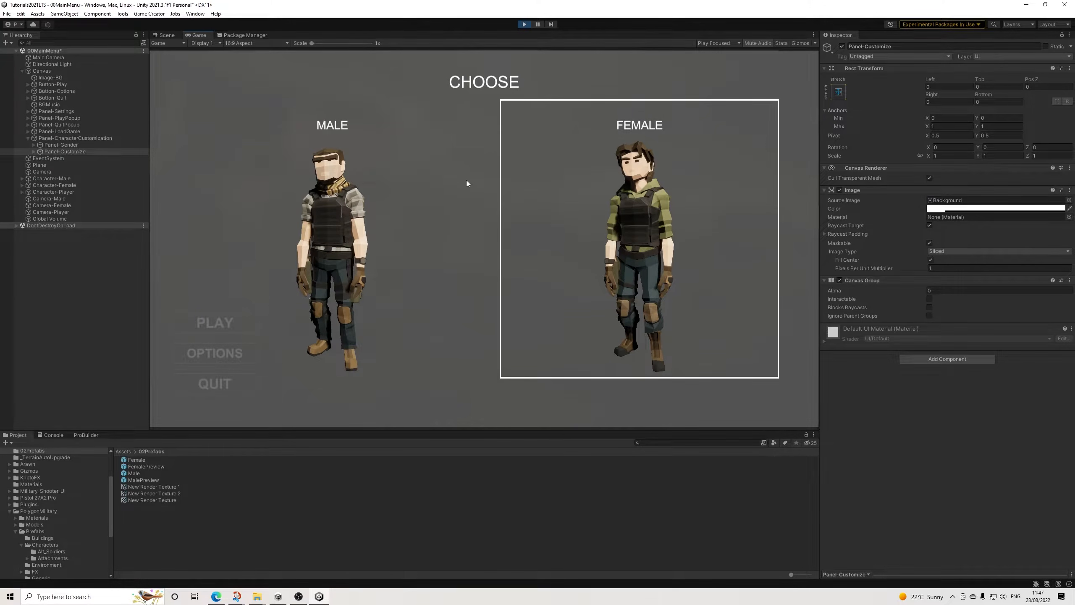
{"action": "left_click", "coordinate": [389, 176]}
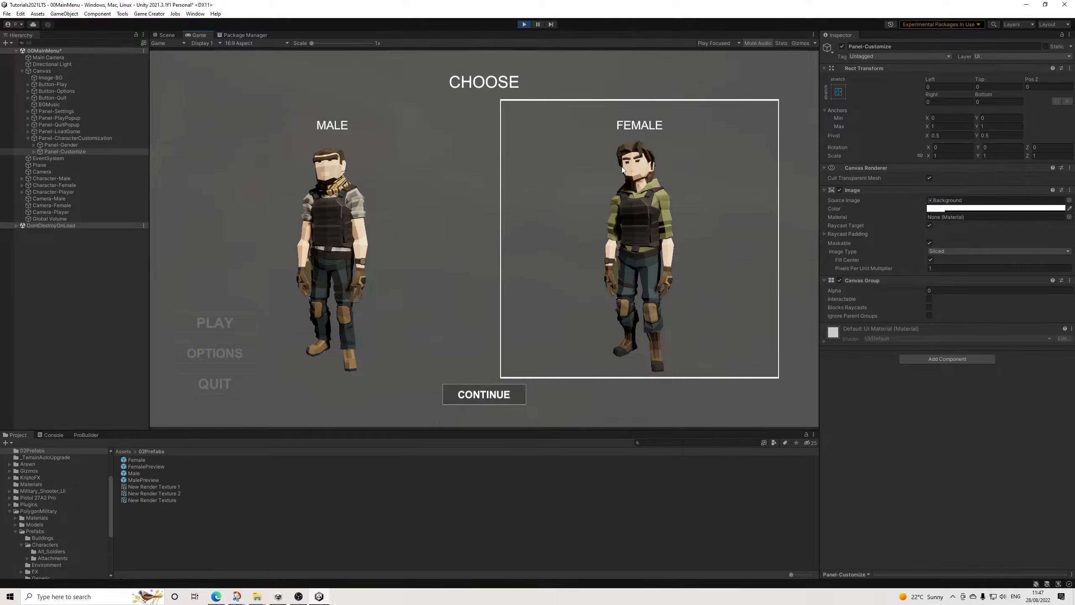
{"action": "left_click", "coordinate": [479, 395]}
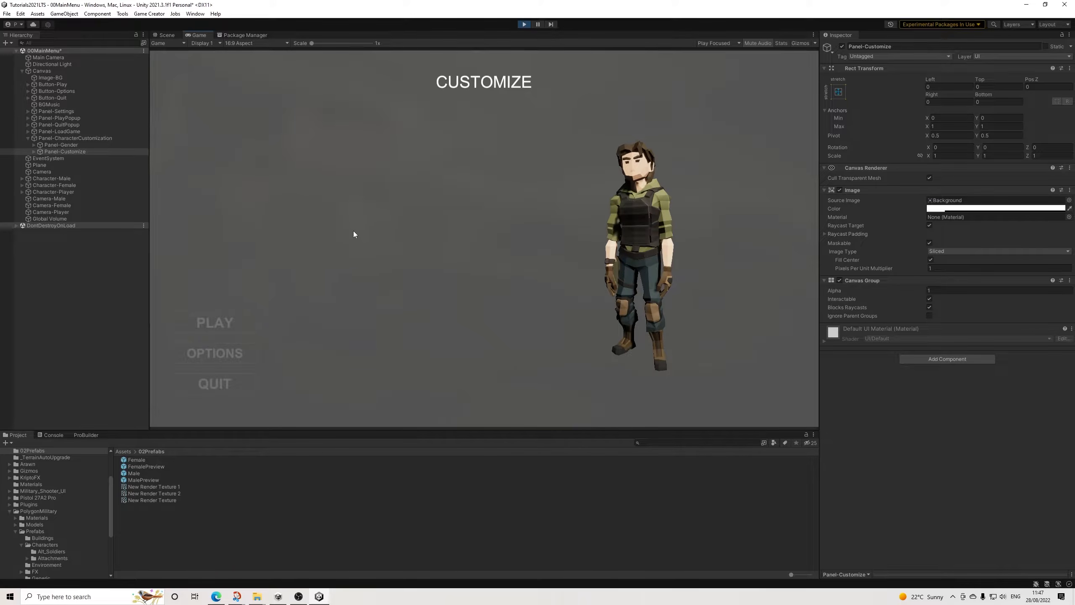
{"action": "left_click", "coordinate": [525, 24]}
Step: Hide Panel-Gender by setting its Canvas Group alpha to 0 and turning off Interactable
{"action": "left_click", "coordinate": [61, 144]}
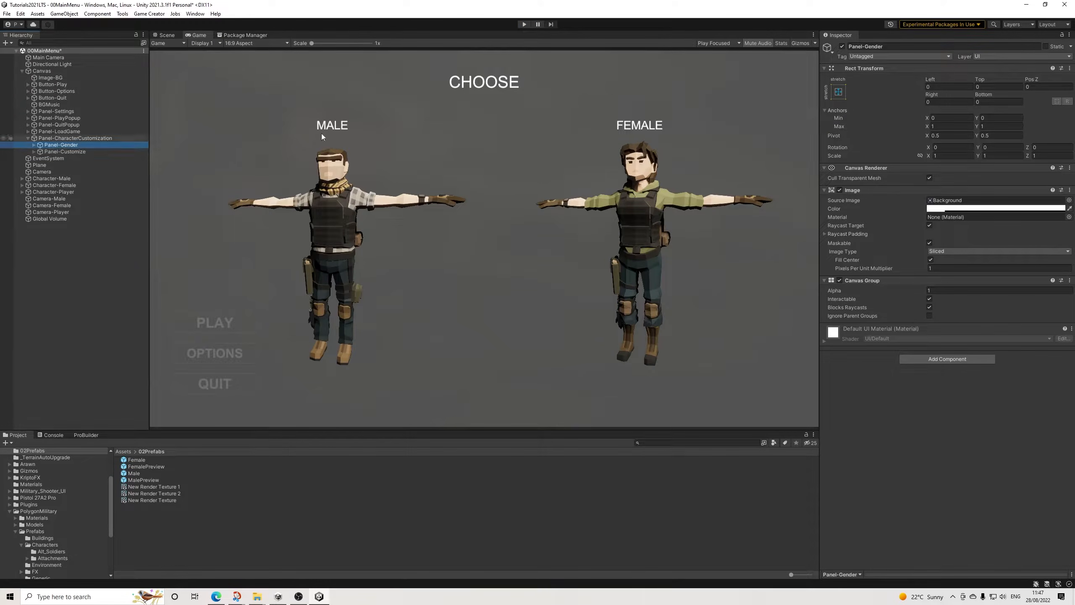
{"action": "left_click", "coordinate": [941, 291]}
{"action": "type", "text": "0"}
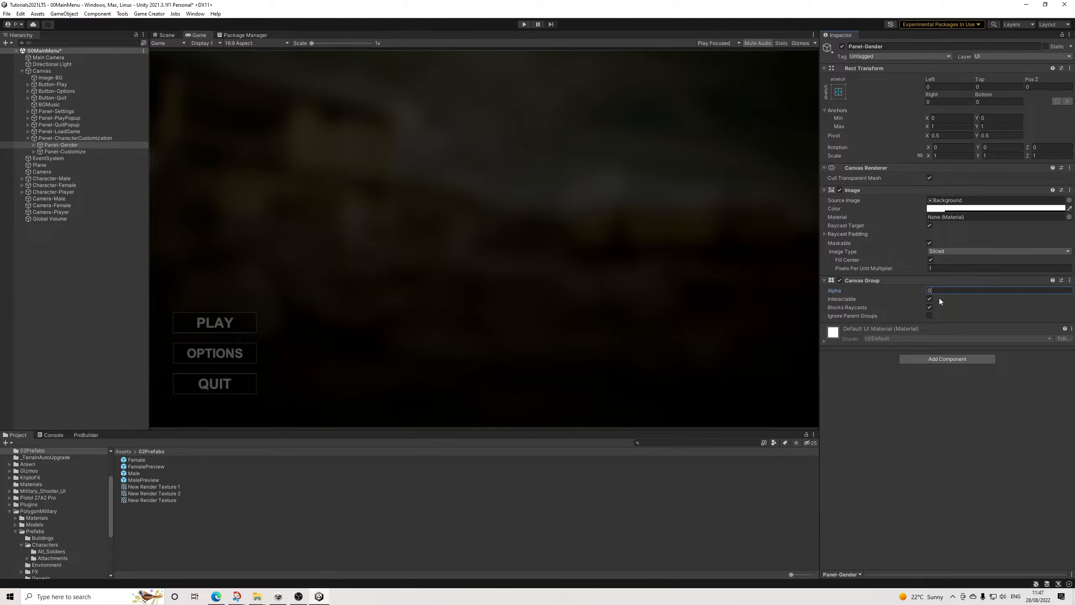
{"action": "left_click", "coordinate": [930, 299]}
Step: Show Panel-Customize by setting its Canvas Group alpha to 1 and enabling Interactable and Blocks Raycasts
{"action": "left_click", "coordinate": [60, 151]}
{"action": "left_click", "coordinate": [939, 292]}
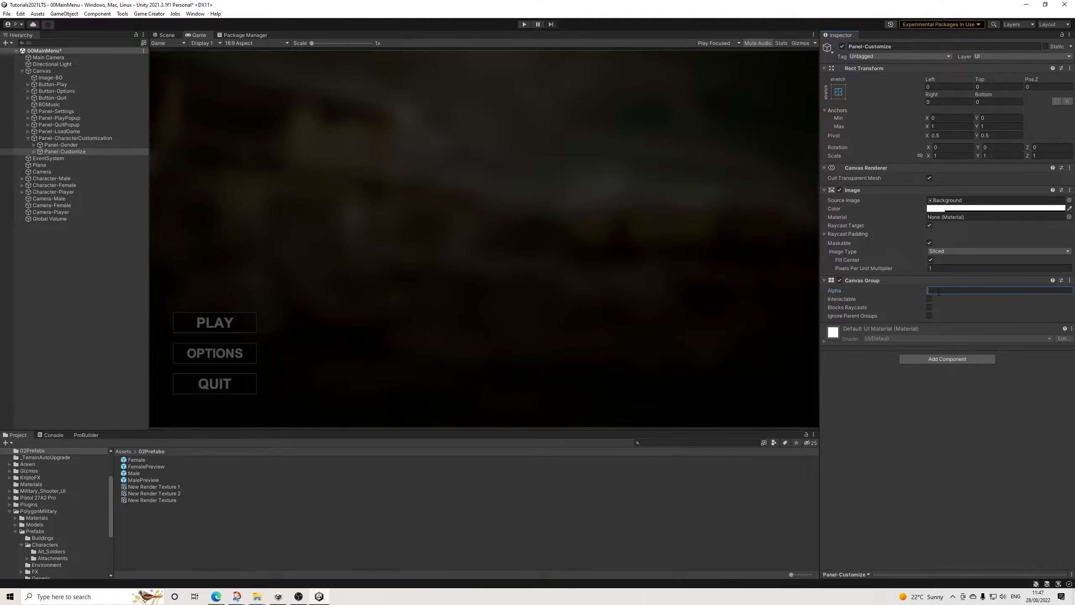
{"action": "type", "text": "1"}
{"action": "left_click", "coordinate": [930, 299]}
{"action": "left_click", "coordinate": [929, 307]}
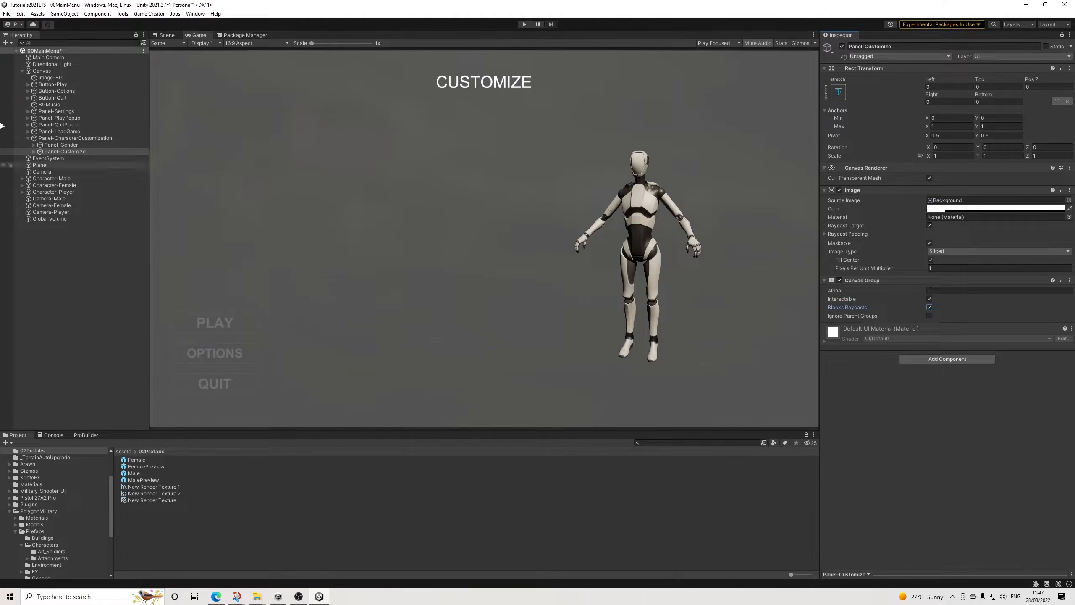
Step: Add a legacy Text object as a child of Panel-Customize
{"action": "left_click", "coordinate": [34, 151]}
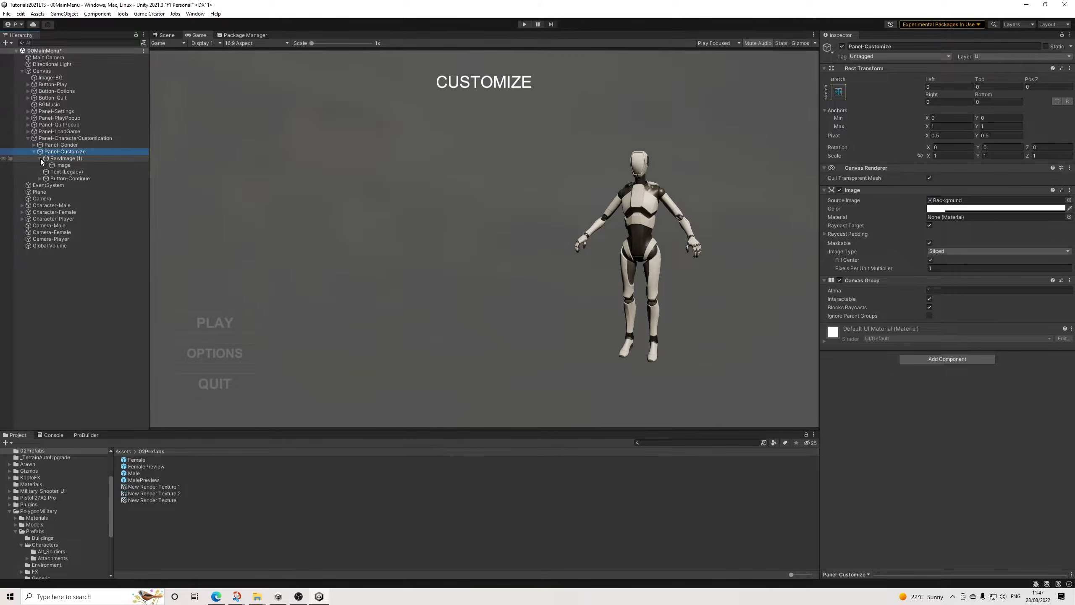
{"action": "left_click", "coordinate": [40, 158]}
{"action": "right_click", "coordinate": [77, 154]}
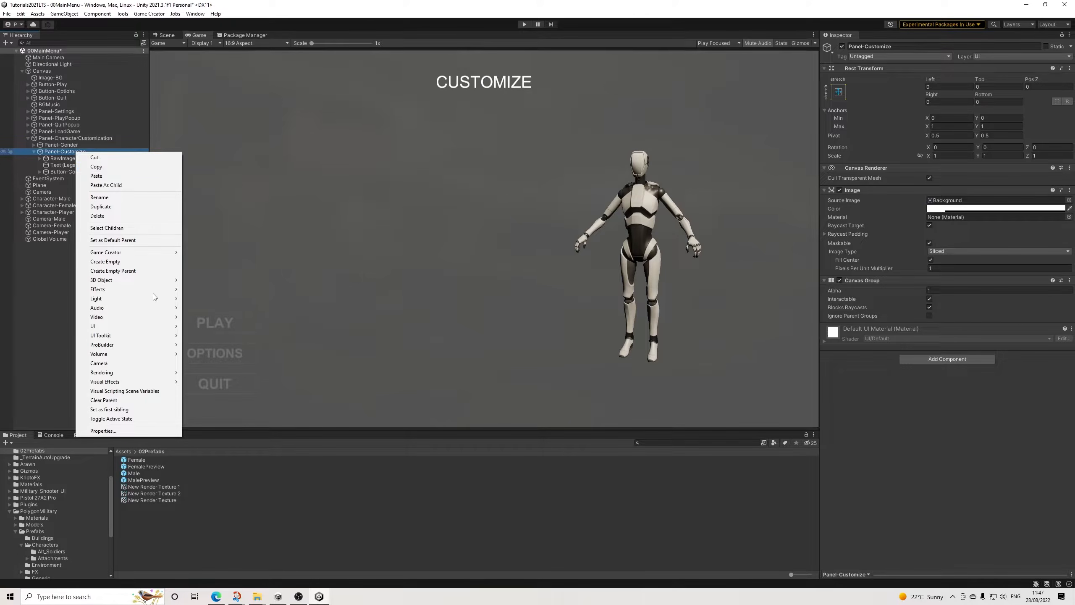
{"action": "mouse_move", "coordinate": [164, 326]}
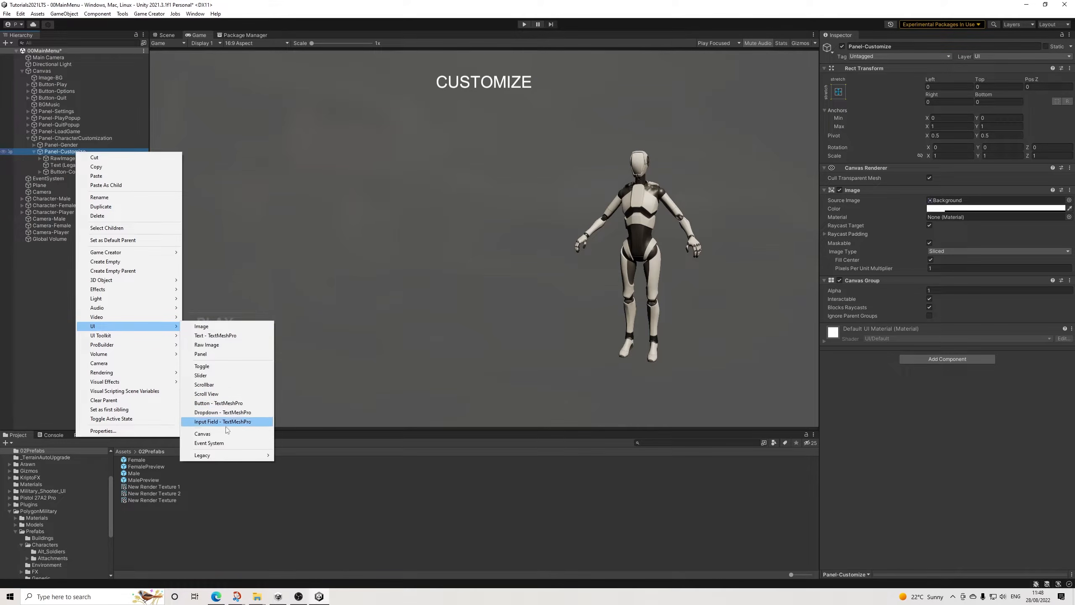
{"action": "mouse_move", "coordinate": [233, 455]}
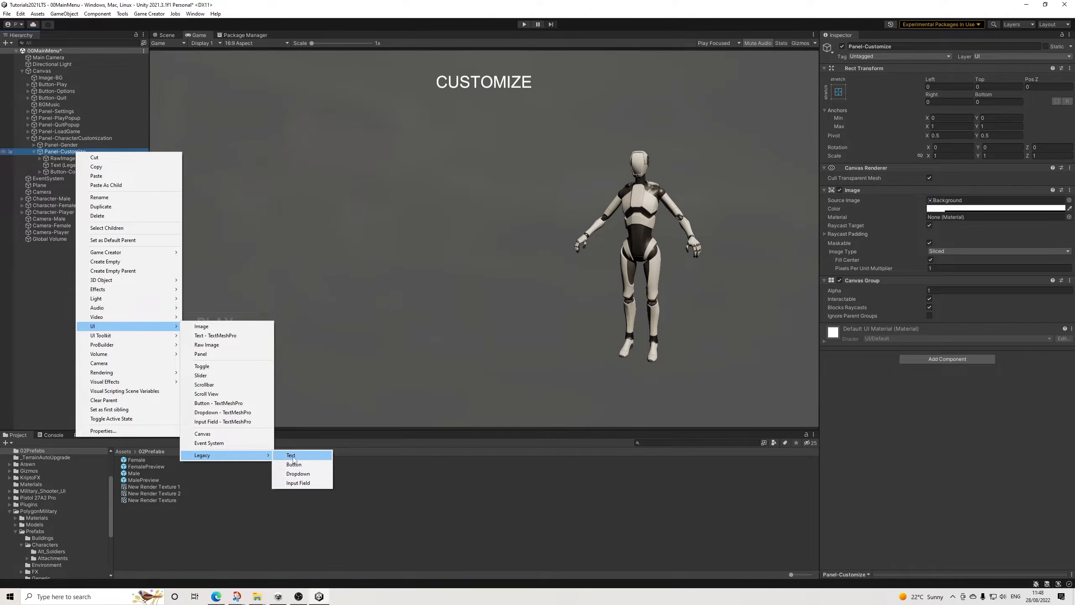
{"action": "left_click", "coordinate": [290, 455]}
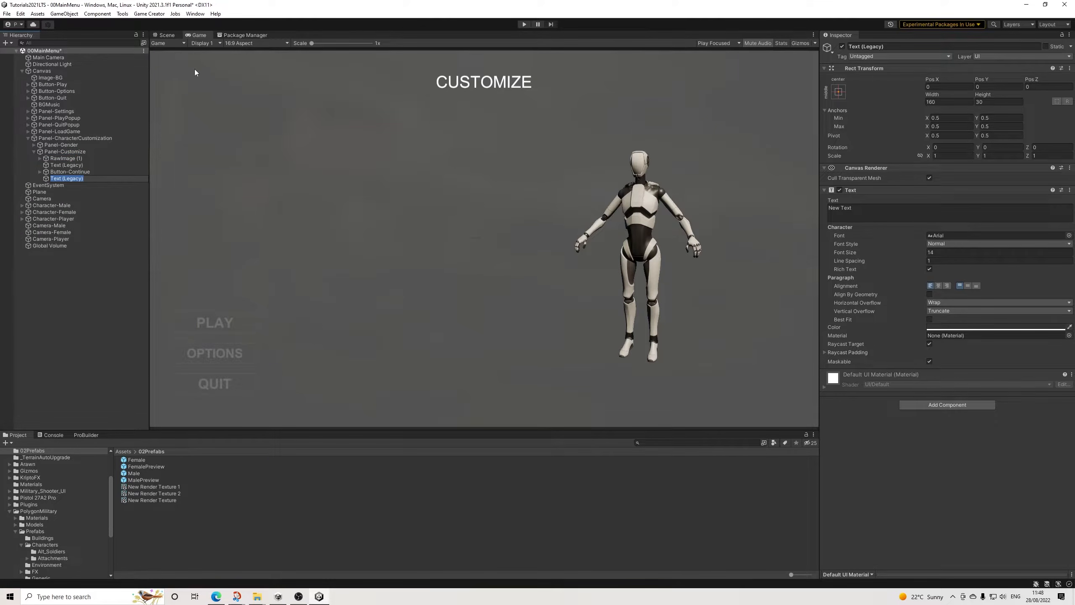
Step: Size the new text object in the Scene view to 480 wide by 100 high and align its text to the vertical middle
{"action": "left_click", "coordinate": [170, 35]}
{"action": "scroll", "coordinate": [428, 242], "scroll_direction": "up", "scroll_amount": 2}
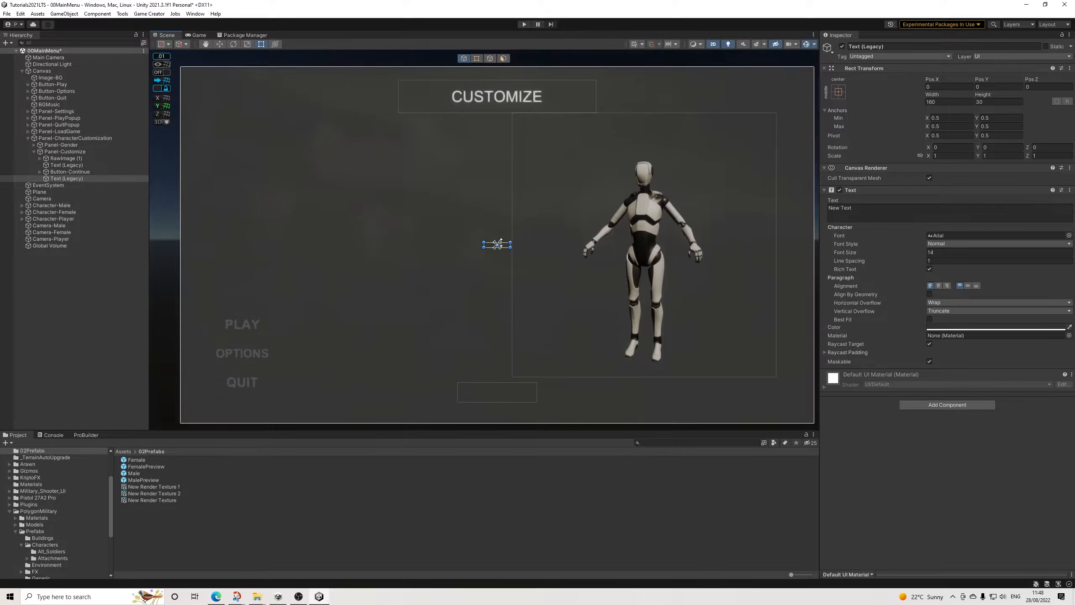
{"action": "left_click", "coordinate": [944, 102]}
{"action": "type", "text": "480"}
{"action": "left_click", "coordinate": [992, 103]}
{"action": "type", "text": "100"}
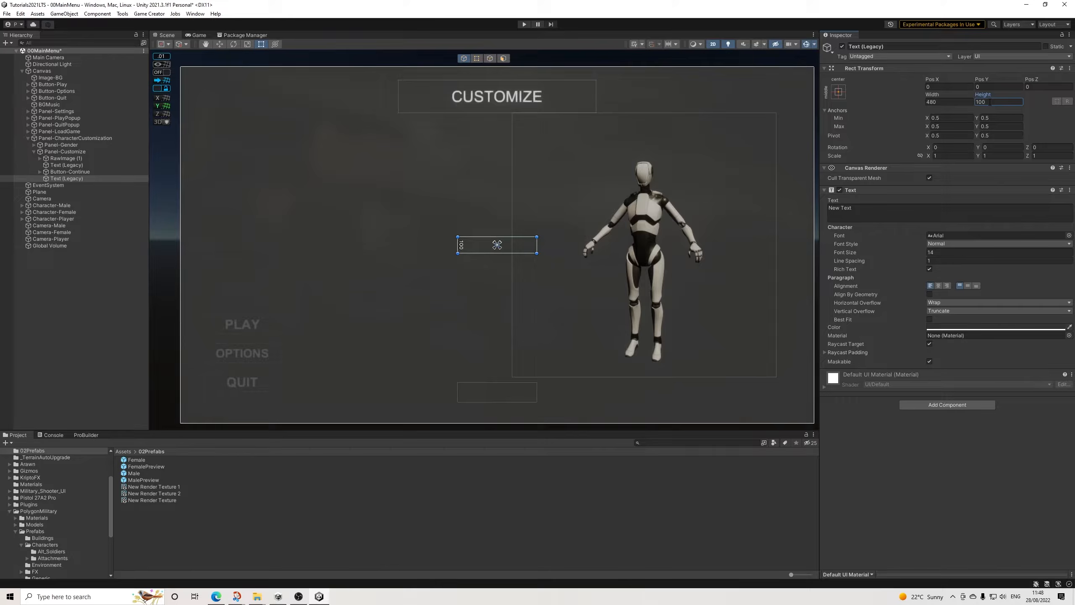
{"action": "left_click", "coordinate": [968, 285]}
Step: Set the label's text to "Skin Color" and its colour to white (FFFFFF)
{"action": "left_click", "coordinate": [869, 208]}
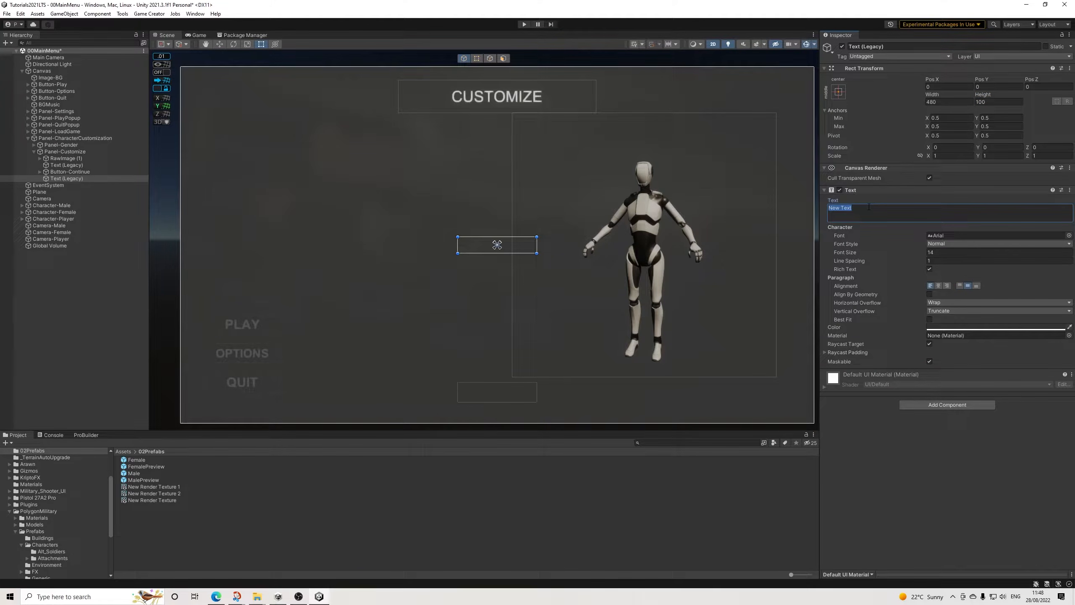
{"action": "type", "text": "HairS"}
{"action": "key", "text": "BackSpace"}
{"action": "key", "text": "BackSpace"}
{"action": "key", "text": "BackSpace"}
{"action": "type", "text": "Skin C"}
{"action": "left_click", "coordinate": [936, 328]}
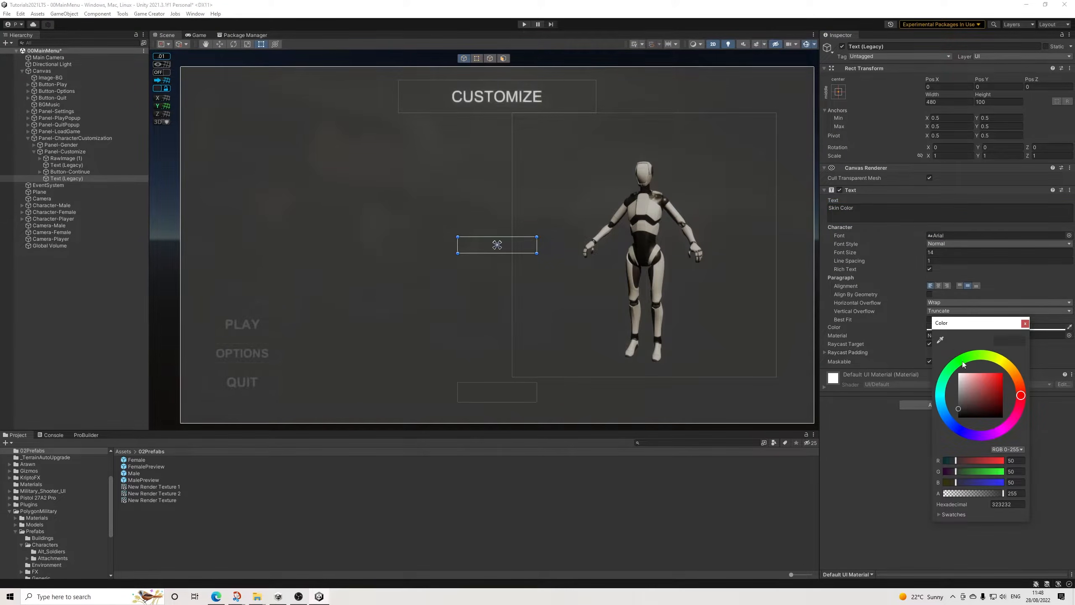
{"action": "left_click", "coordinate": [1025, 323]}
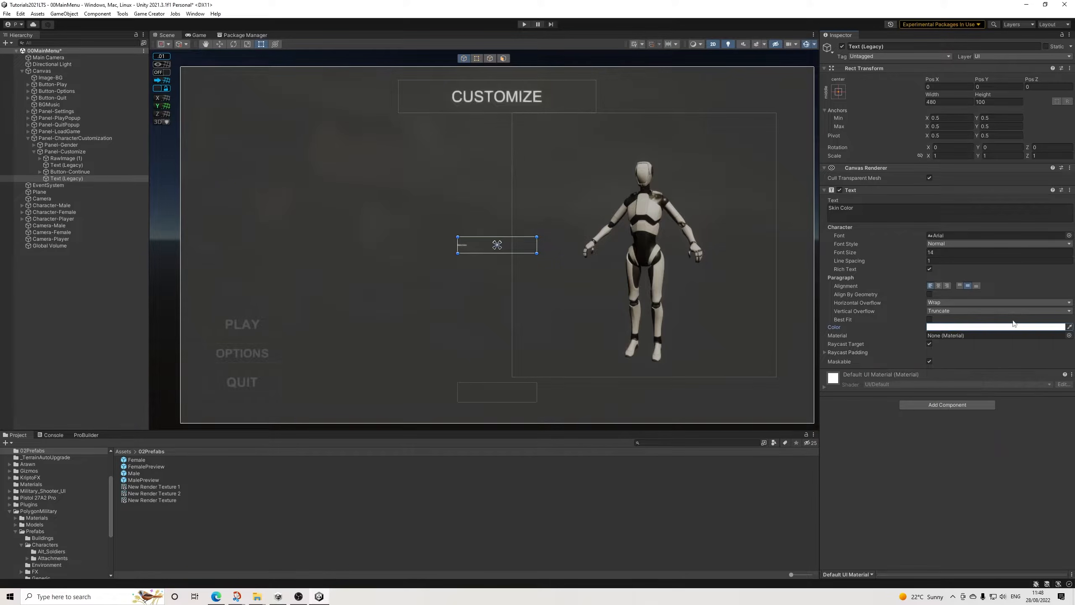
Step: Set the Skin Color label's font size to 65 and move it to about X -1526, Y 750 in the panel's upper-left area
{"action": "left_click", "coordinate": [942, 253]}
{"action": "type", "text": "63"}
{"action": "left_click_drag", "start_coordinate": [945, 252], "coordinate": [948, 254]}
{"action": "left_click", "coordinate": [949, 253]}
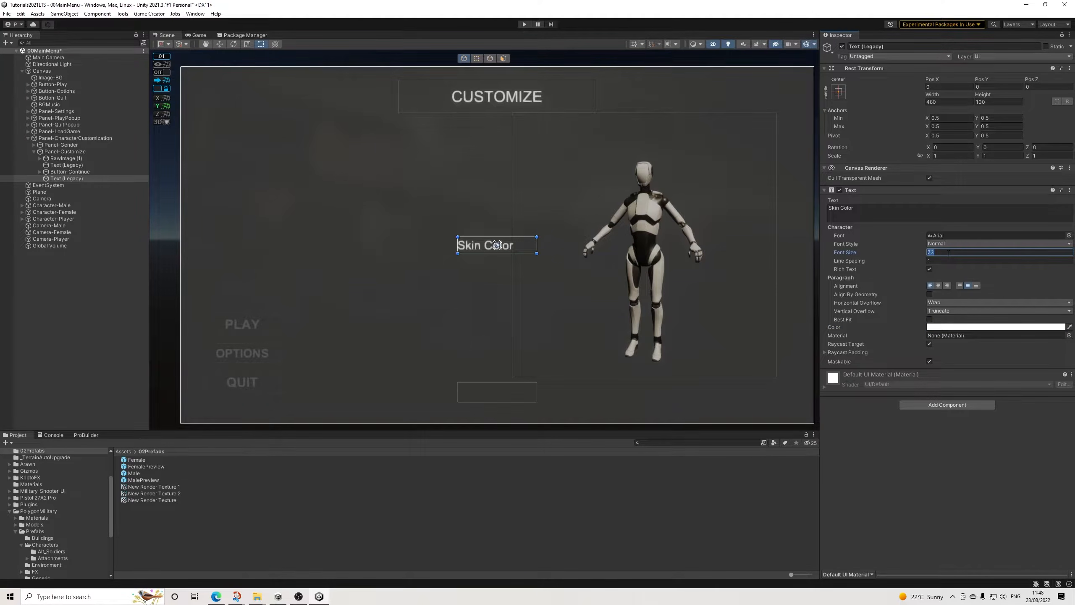
{"action": "type", "text": "68"}
{"action": "type", "text": "5"}
{"action": "left_click_drag", "start_coordinate": [470, 249], "coordinate": [219, 124]}
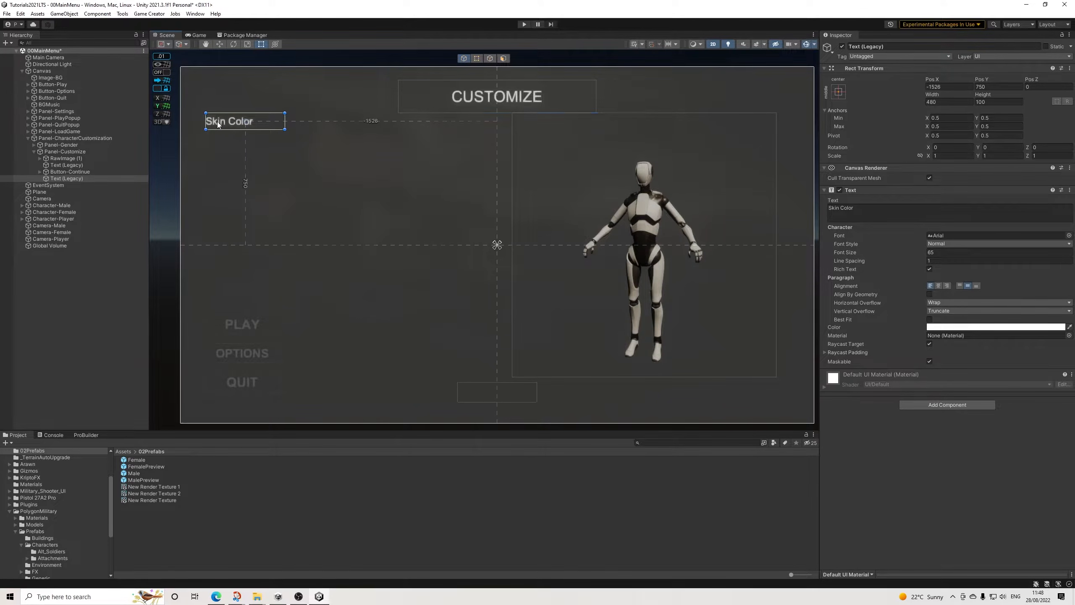
Step: Rename the Skin Color label's object as Text-SkinColor
{"action": "left_click", "coordinate": [70, 179]}
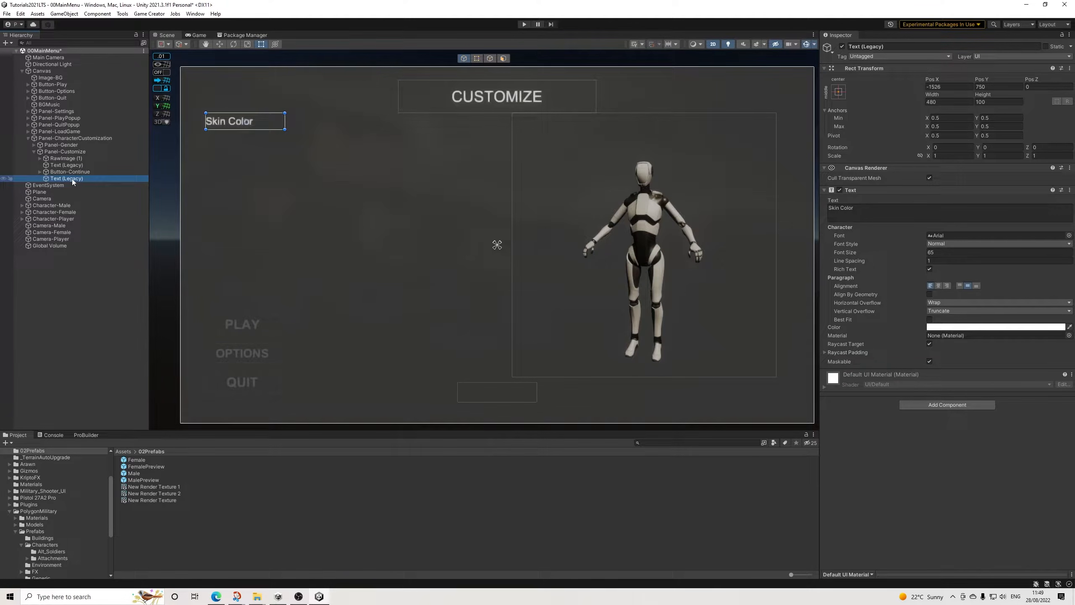
{"action": "left_click_drag", "start_coordinate": [861, 47], "coordinate": [960, 60]}
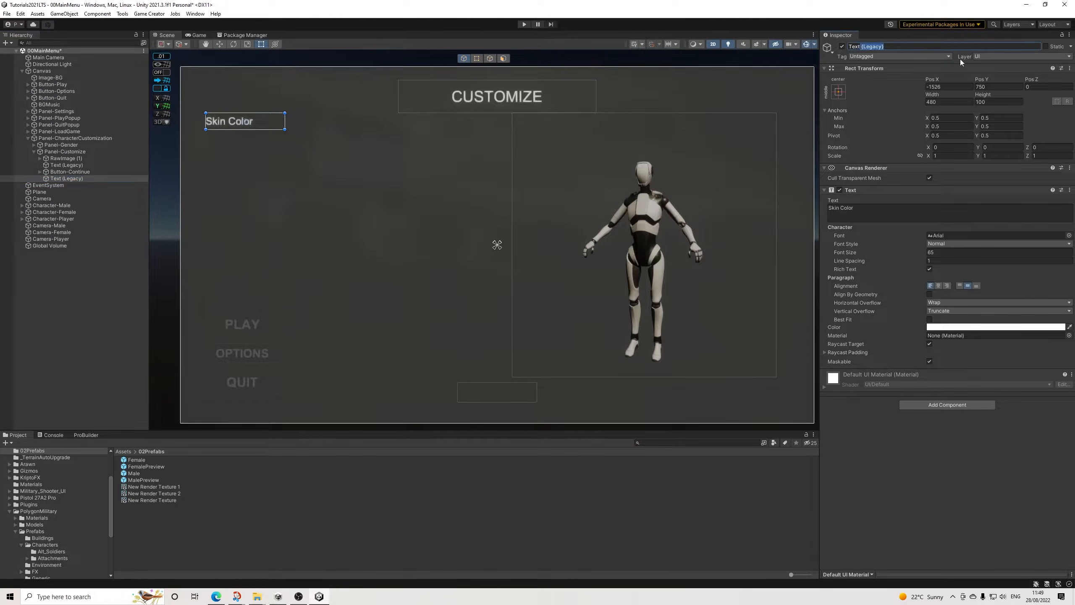
{"action": "type", "text": "-"}
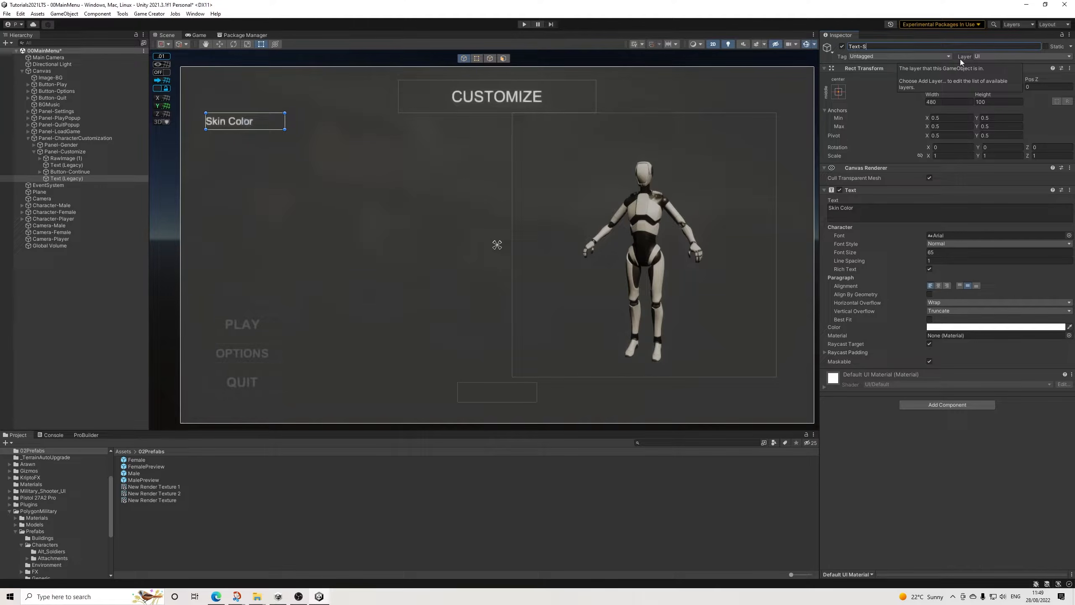
{"action": "type", "text": "SkinColor"}
{"action": "key", "text": "Return"}
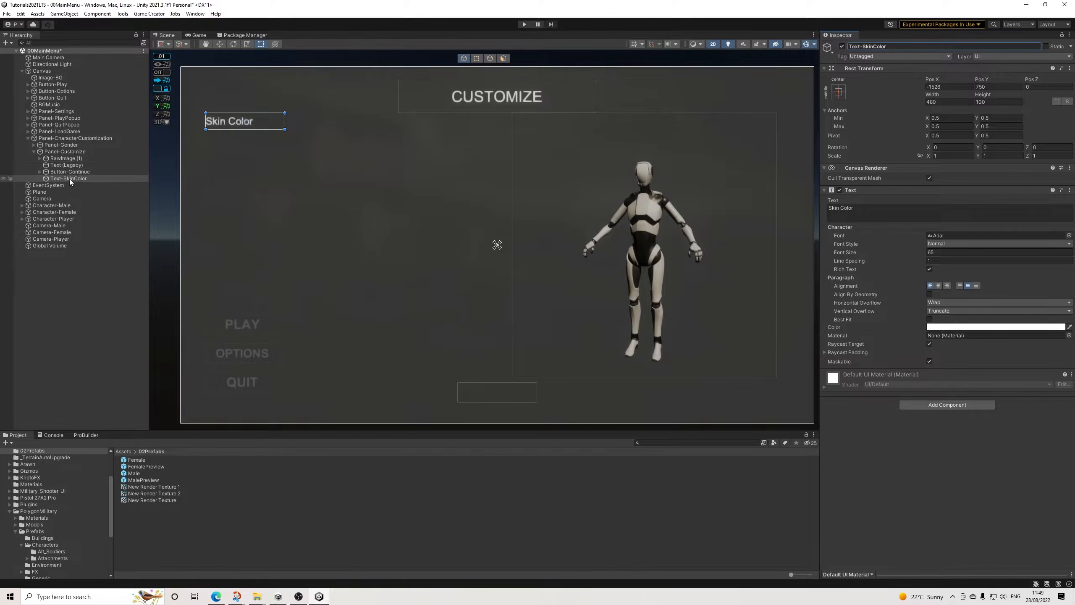
Step: Create a Game Creator UI Button from Panel-Customize
{"action": "right_click", "coordinate": [66, 154]}
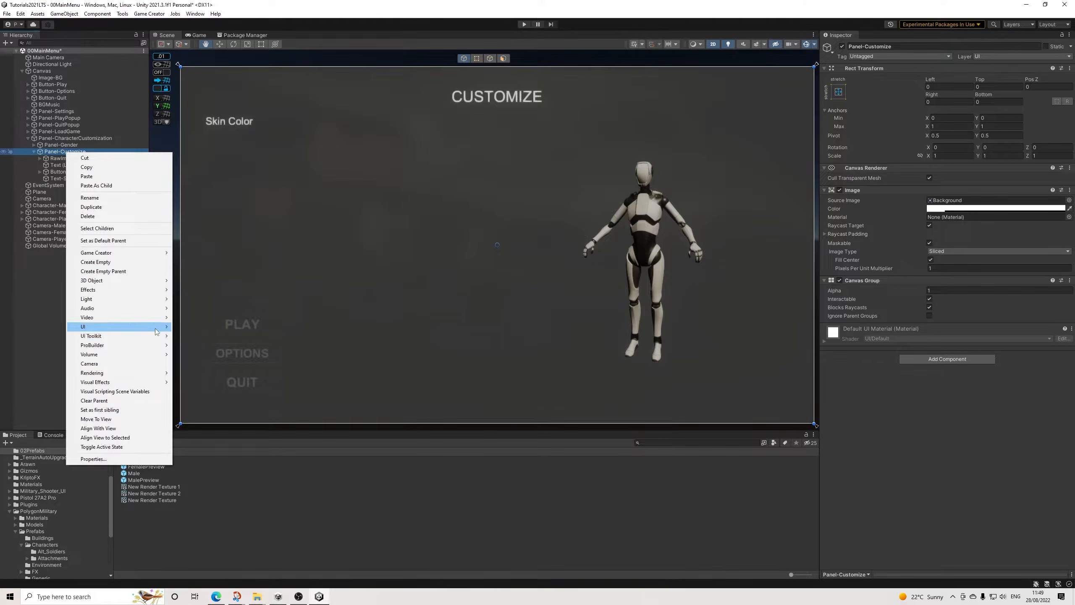
{"action": "mouse_move", "coordinate": [165, 325]}
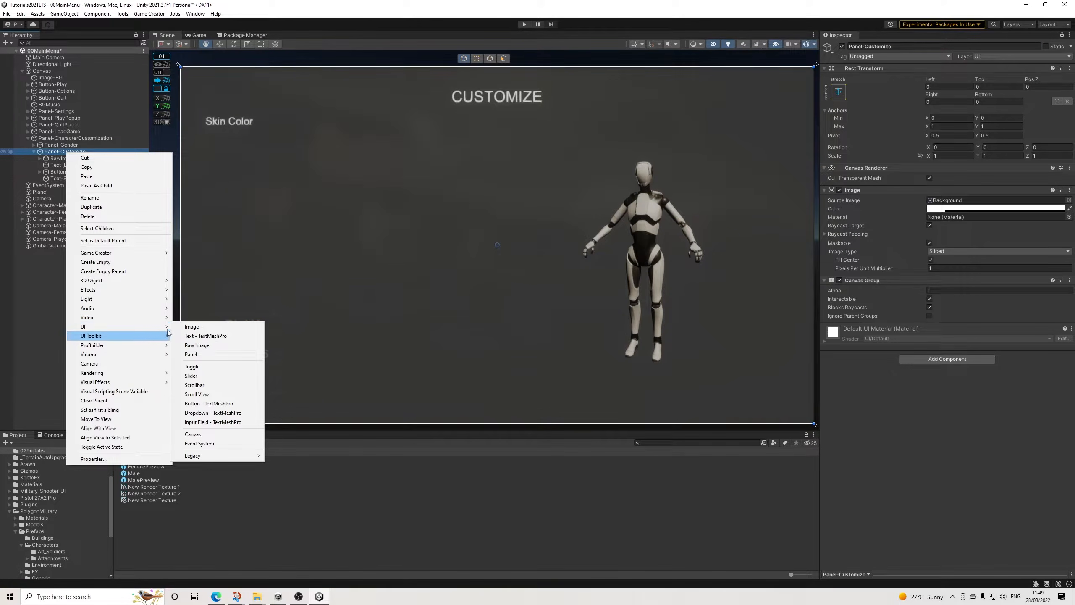
{"action": "mouse_move", "coordinate": [160, 254]}
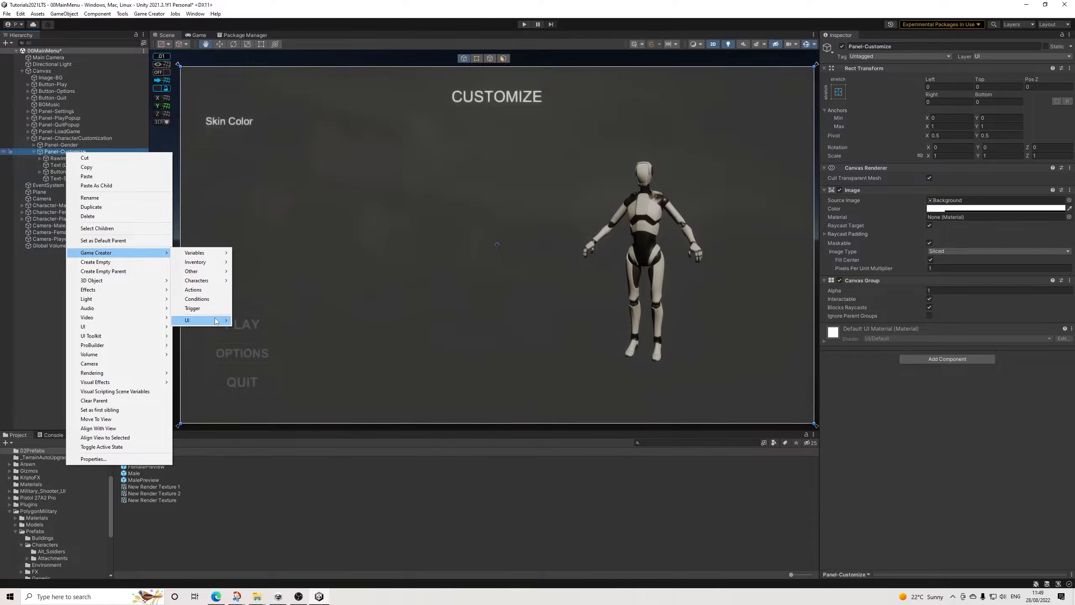
{"action": "mouse_move", "coordinate": [216, 321]}
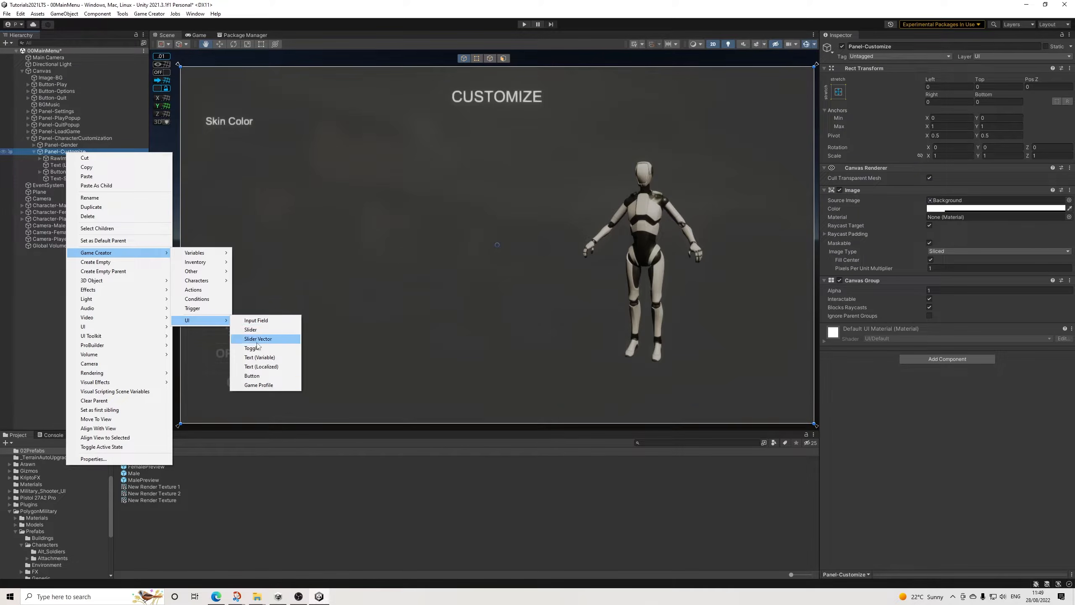
{"action": "left_click", "coordinate": [252, 376]}
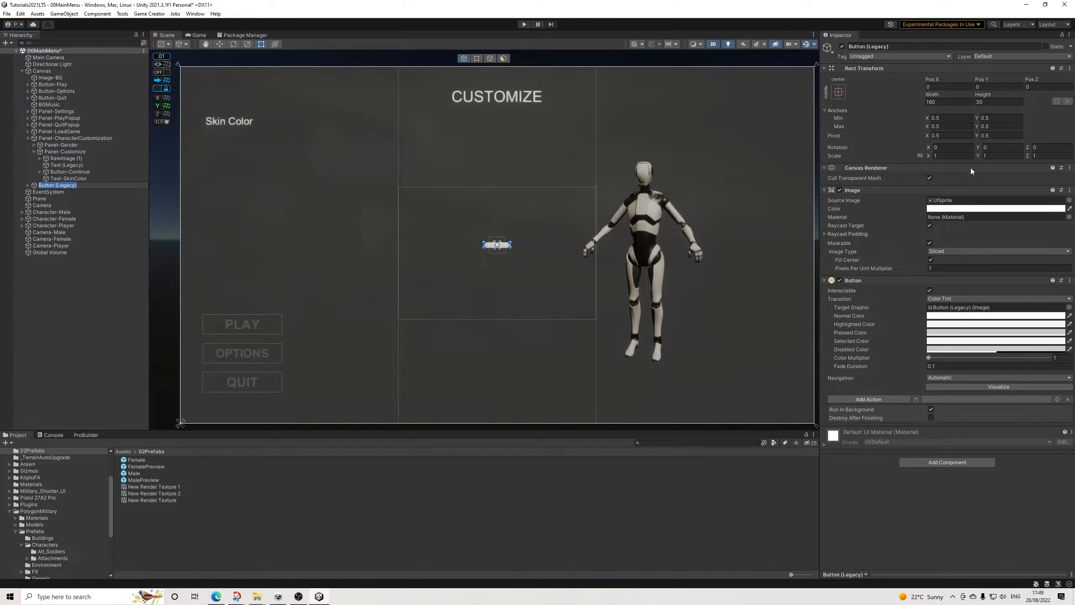
Step: Size the new button to 200 by 200 and place it below the Skin Color label at about X -1671, Y 567
{"action": "left_click", "coordinate": [966, 102]}
{"action": "type", "text": "200"}
{"action": "key", "text": "Tab"}
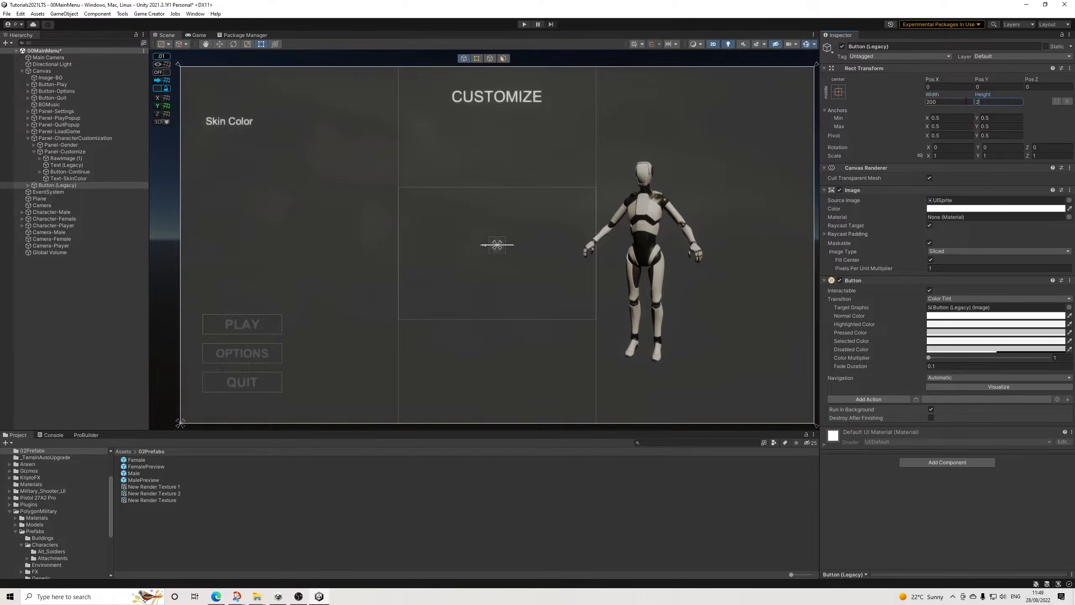
{"action": "type", "text": "200"}
{"action": "key", "text": "Return"}
{"action": "left_click_drag", "start_coordinate": [507, 246], "coordinate": [230, 148]}
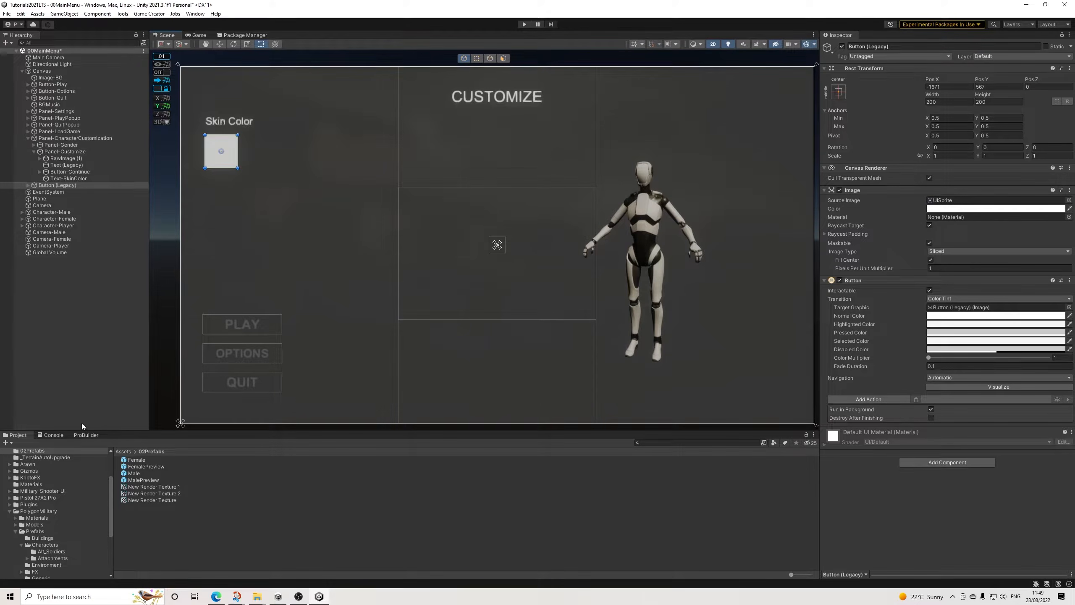
Step: Examine the material assigned to SM_Chr_Attach_Contractor_Scarf_01 in Character-Male's MalePreview
{"action": "left_click", "coordinate": [34, 233]}
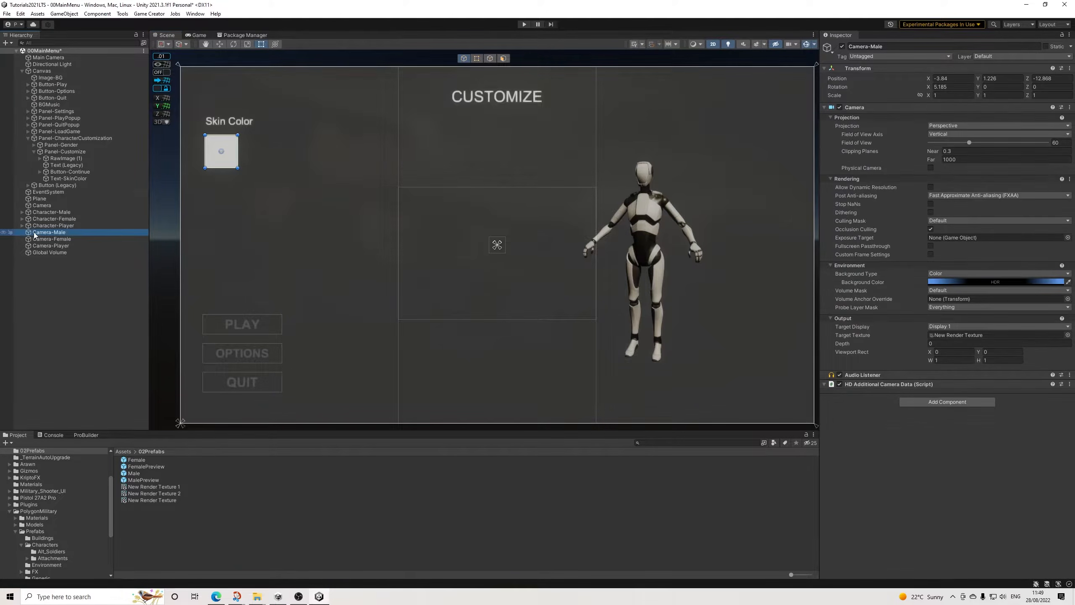
{"action": "left_click", "coordinate": [47, 212]}
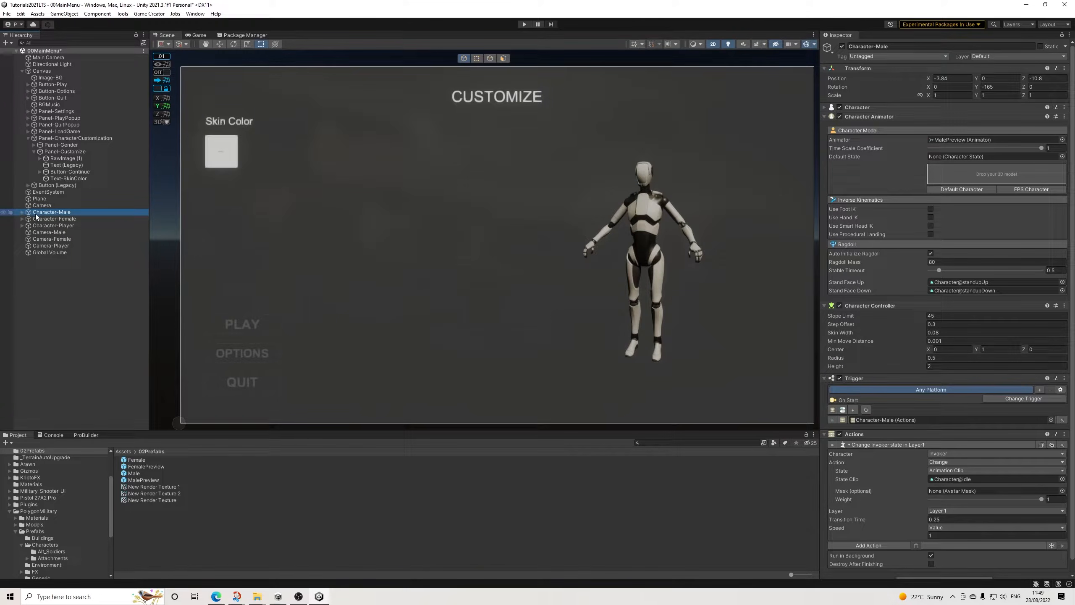
{"action": "left_click", "coordinate": [22, 212]}
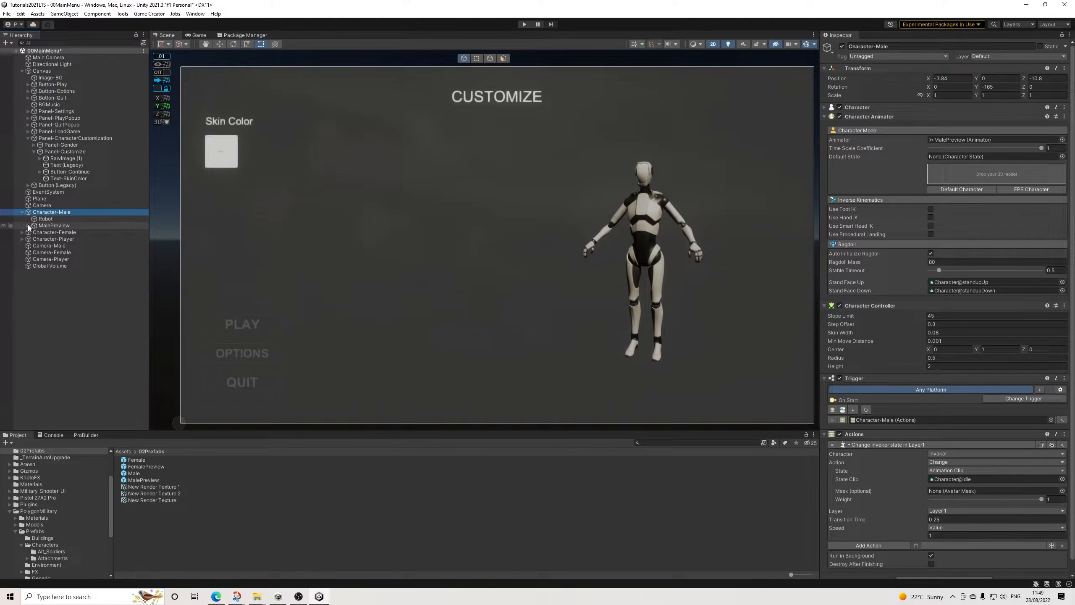
{"action": "left_click", "coordinate": [28, 226]}
{"action": "left_click", "coordinate": [62, 245]}
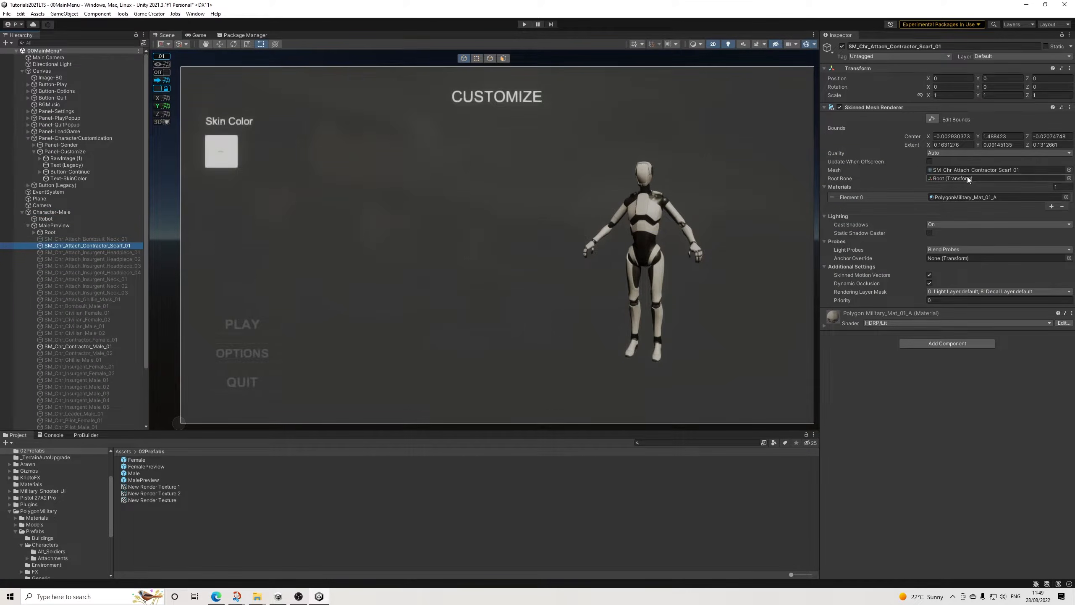
{"action": "left_click", "coordinate": [968, 198]}
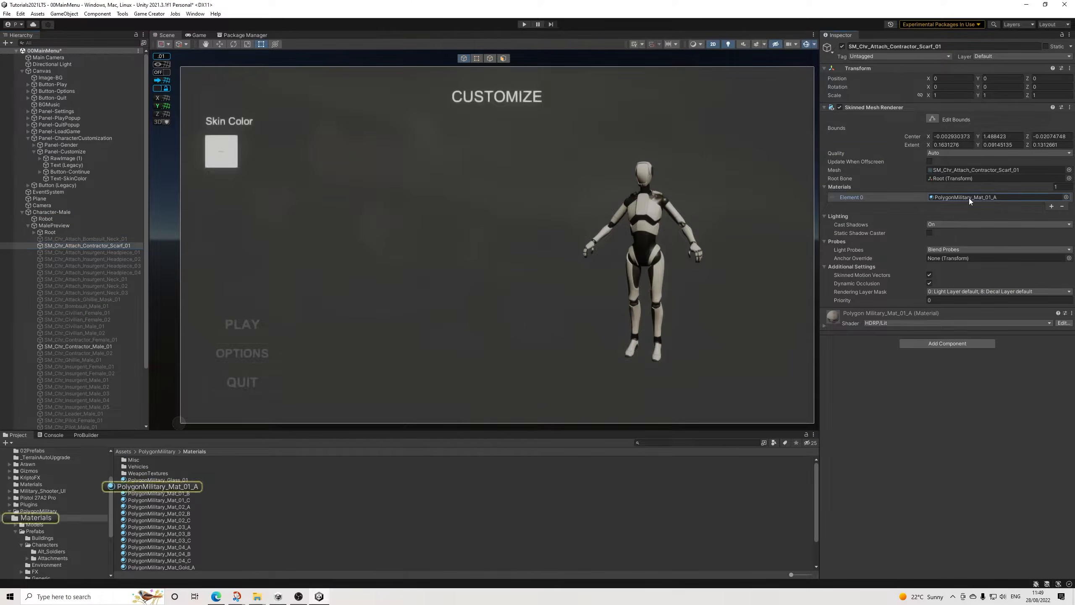
{"action": "left_click", "coordinate": [168, 486]}
{"action": "left_click", "coordinate": [823, 572]}
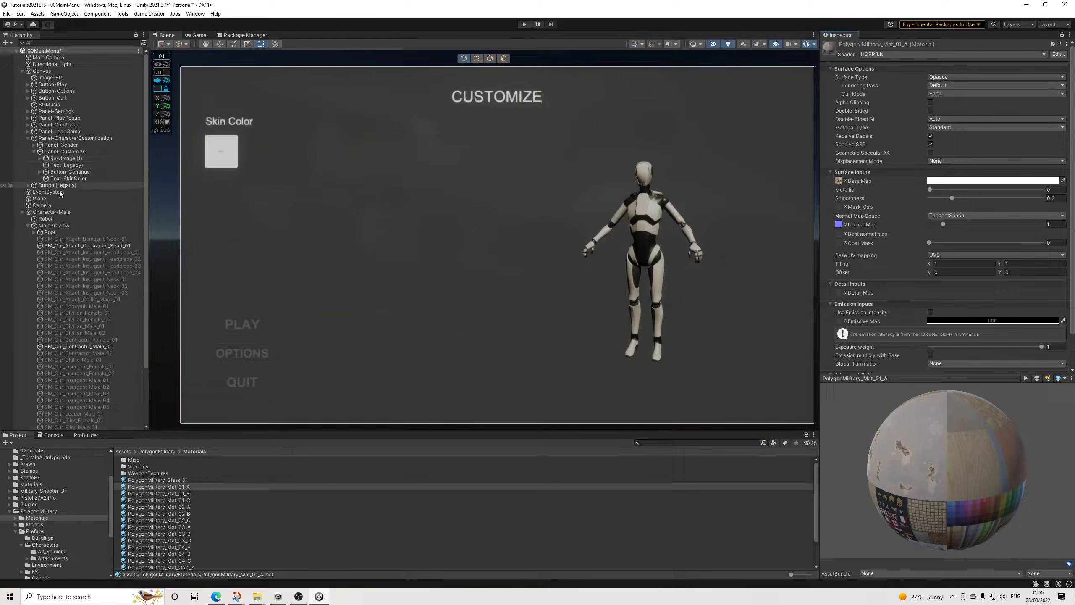
Step: Switch the Scene view to 3D with scene lighting on and frame Character-Male up close
{"action": "left_click", "coordinate": [714, 45]}
{"action": "left_click", "coordinate": [729, 45]}
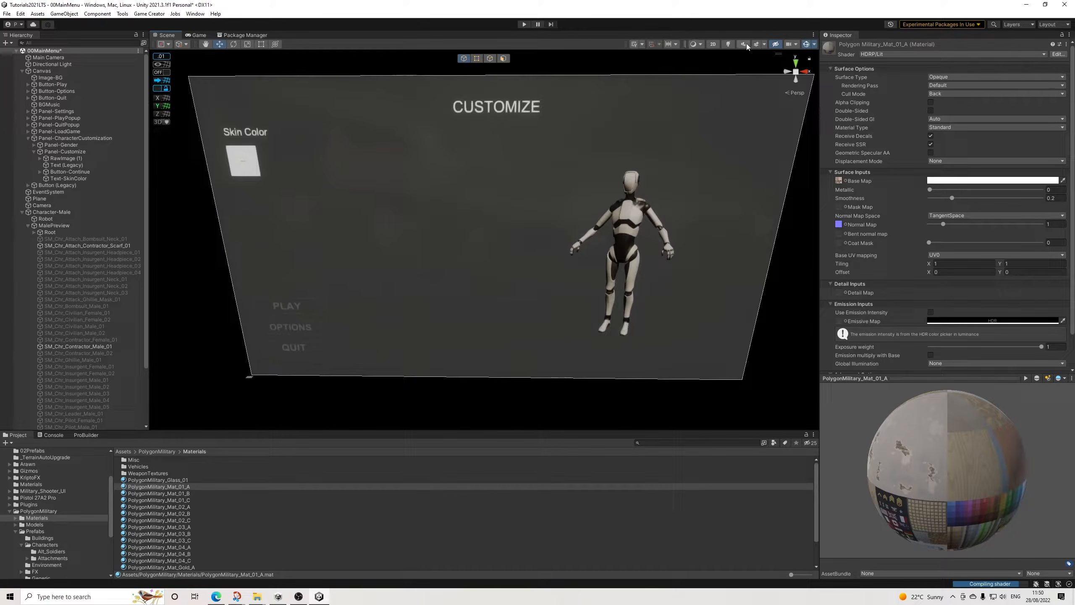
{"action": "left_click", "coordinate": [728, 45]}
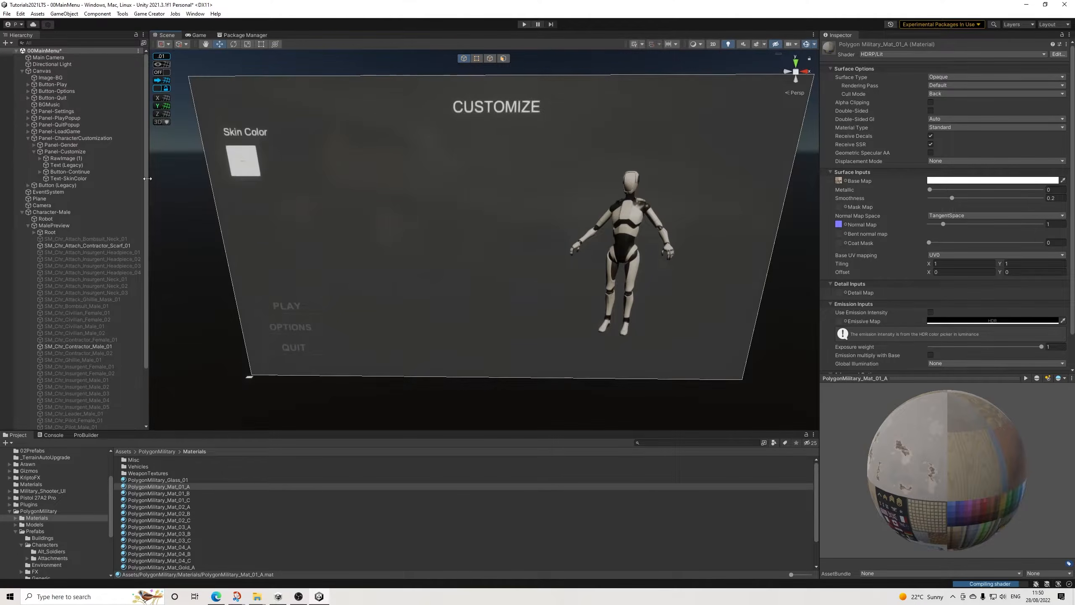
{"action": "left_click", "coordinate": [35, 212]}
{"action": "key", "text": "f"}
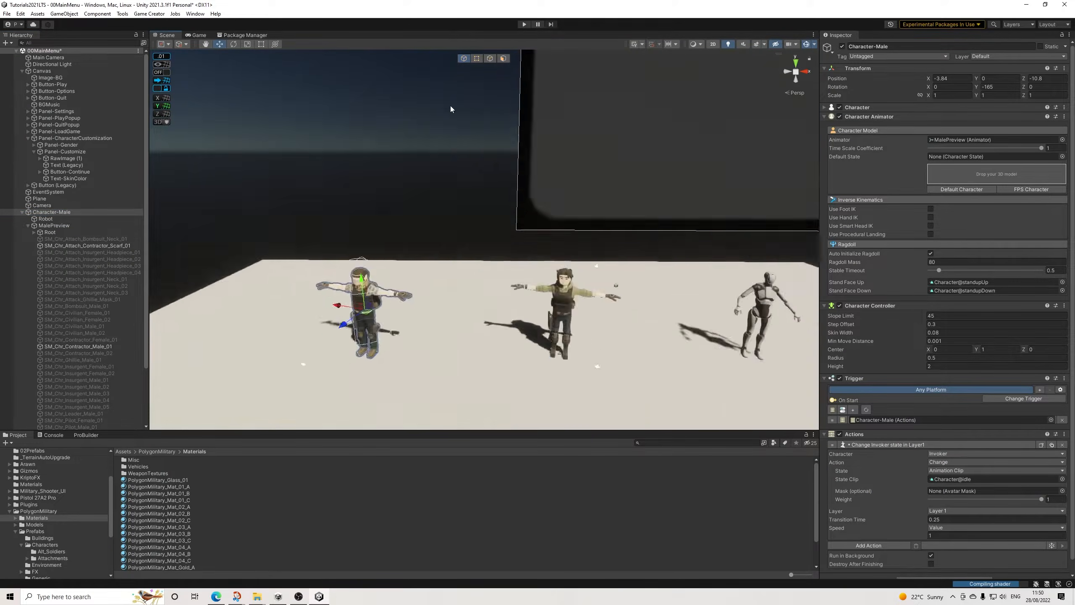
{"action": "scroll", "coordinate": [473, 205], "scroll_direction": "up", "scroll_amount": 2}
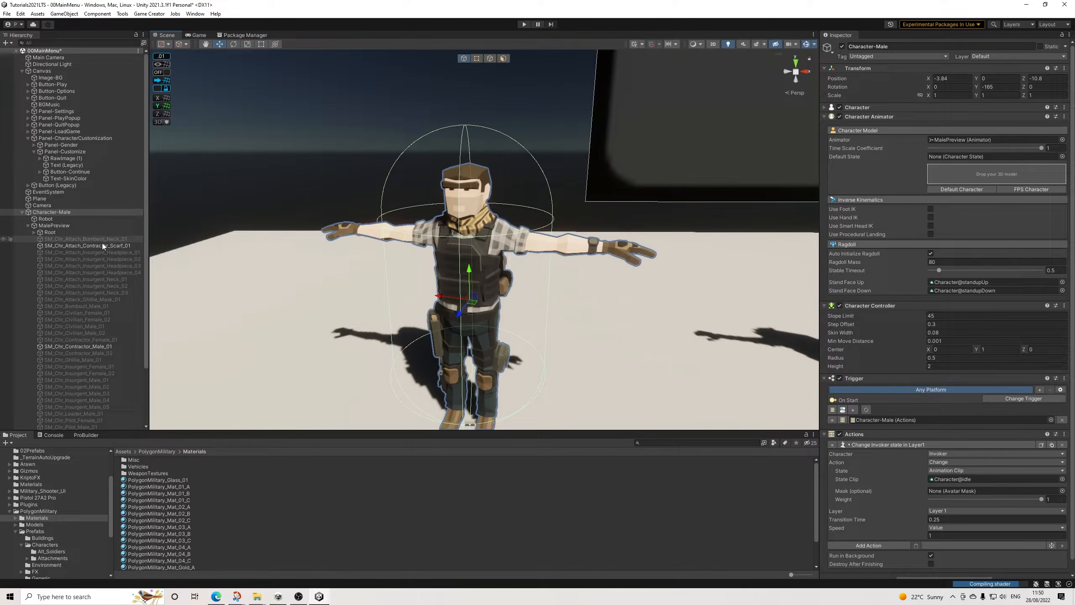
Step: Assign the material PolygonMilitary_Mat_01_B to SM_Chr_Contractor_Male_01 under MalePreview
{"action": "scroll", "coordinate": [57, 233], "scroll_direction": "down", "scroll_amount": 3}
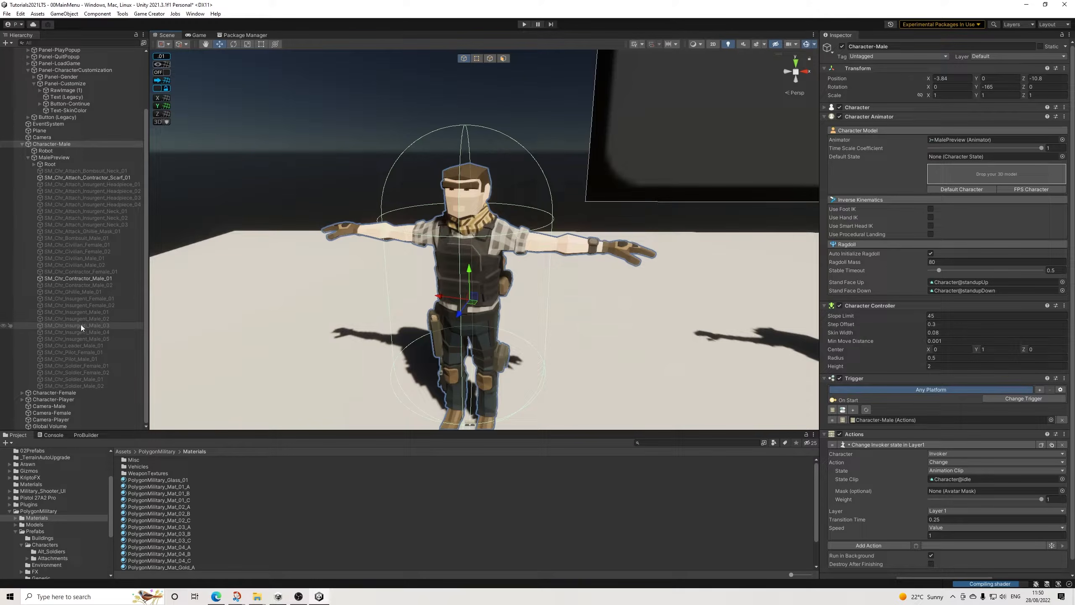
{"action": "left_click", "coordinate": [84, 280]}
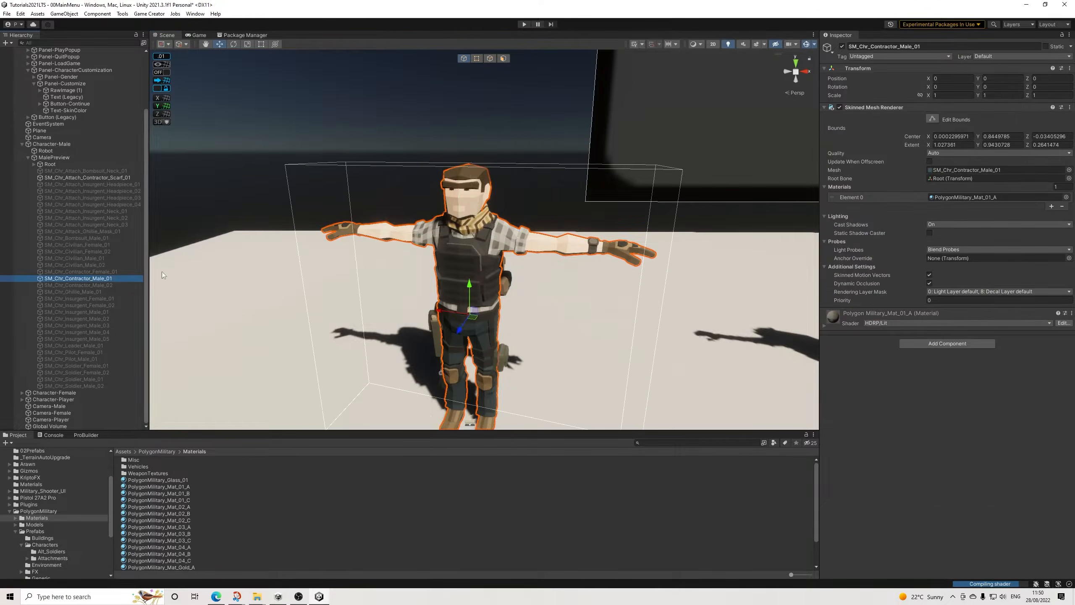
{"action": "left_click", "coordinate": [991, 197]}
{"action": "left_click_drag", "start_coordinate": [179, 493], "coordinate": [989, 200]}
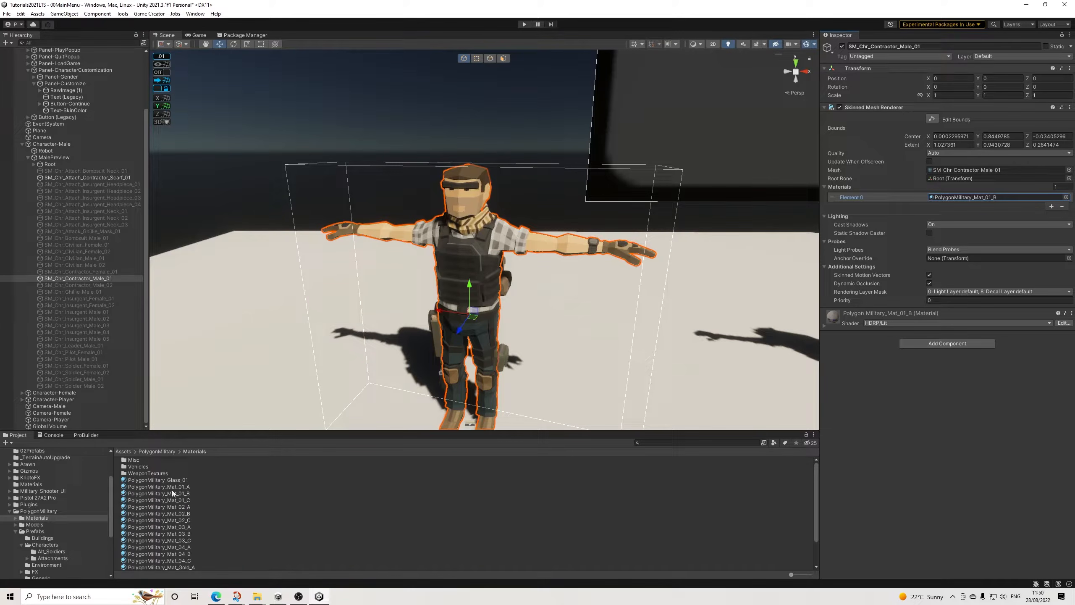
Step: Try PolygonMilitary_Mat_01_C on SM_Chr_Contractor_Male_01 under MalePreview, and assign PolygonMilitary_Mat_01_A as its material
{"action": "left_click_drag", "start_coordinate": [186, 501], "coordinate": [962, 199]}
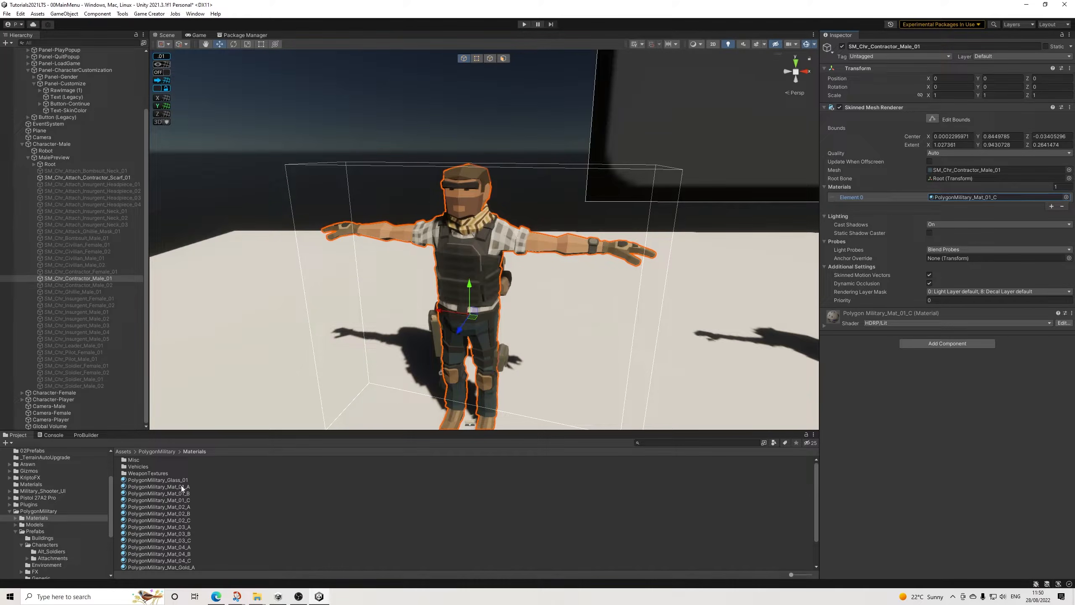
{"action": "left_click_drag", "start_coordinate": [172, 488], "coordinate": [964, 197]}
{"action": "scroll", "coordinate": [569, 263], "scroll_direction": "down", "scroll_amount": 4}
{"action": "mouse_move", "coordinate": [567, 262]}
{"action": "middle_mouse_down"}
{"action": "mouse_move", "coordinate": [550, 265]}
{"action": "mouse_move", "coordinate": [572, 265]}
{"action": "middle_mouse_up"}
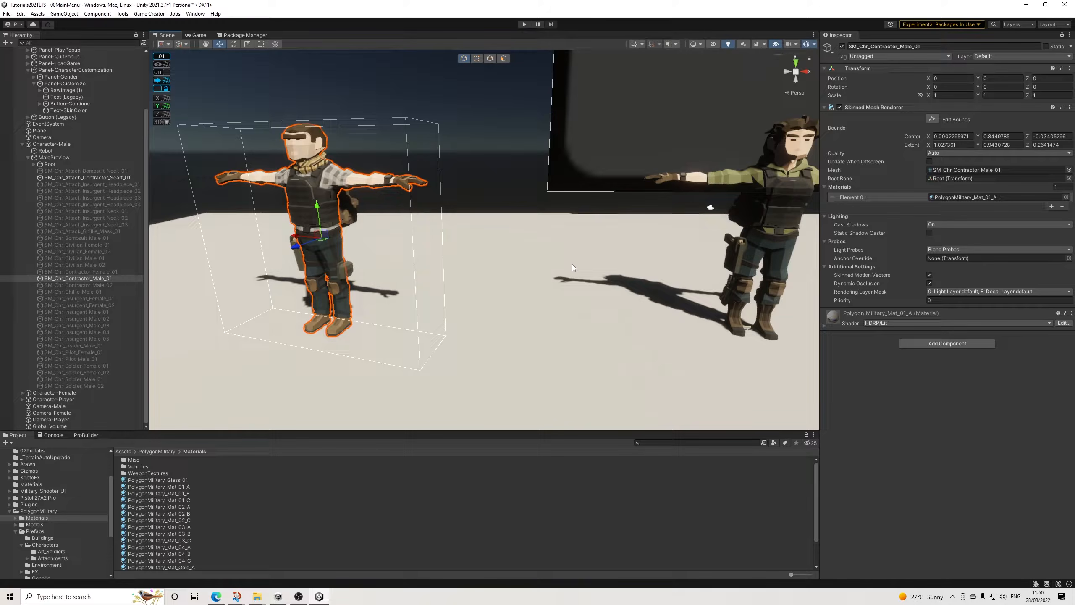
{"action": "scroll", "coordinate": [447, 229], "scroll_direction": "down", "scroll_amount": 3}
{"action": "middle_click_drag", "start_coordinate": [384, 205], "coordinate": [430, 231]}
{"action": "scroll", "coordinate": [421, 234], "scroll_direction": "up", "scroll_amount": 3}
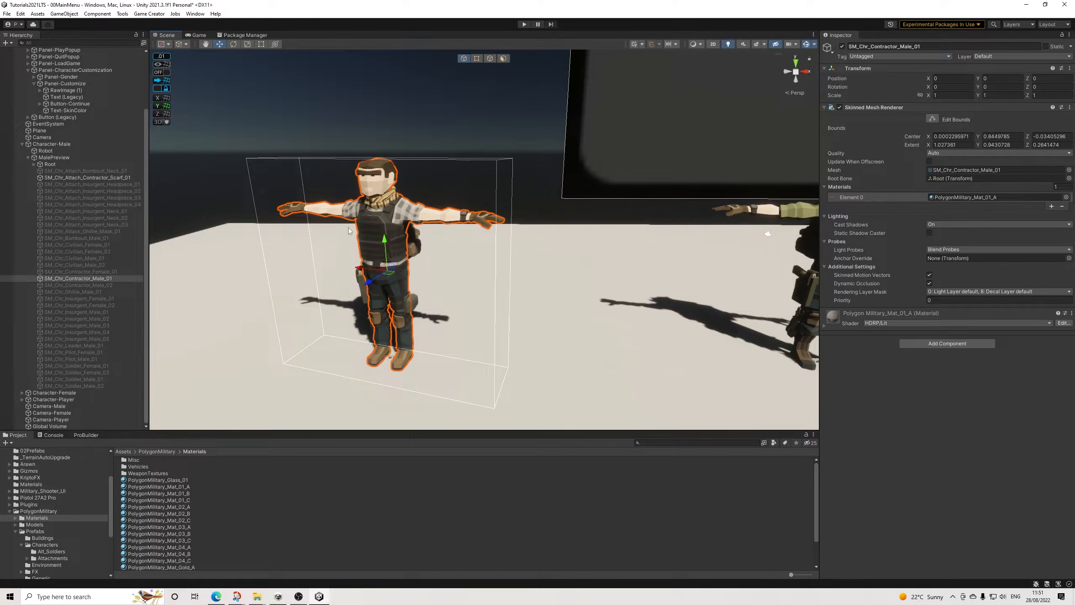
{"action": "scroll", "coordinate": [441, 224], "scroll_direction": "down", "scroll_amount": 5}
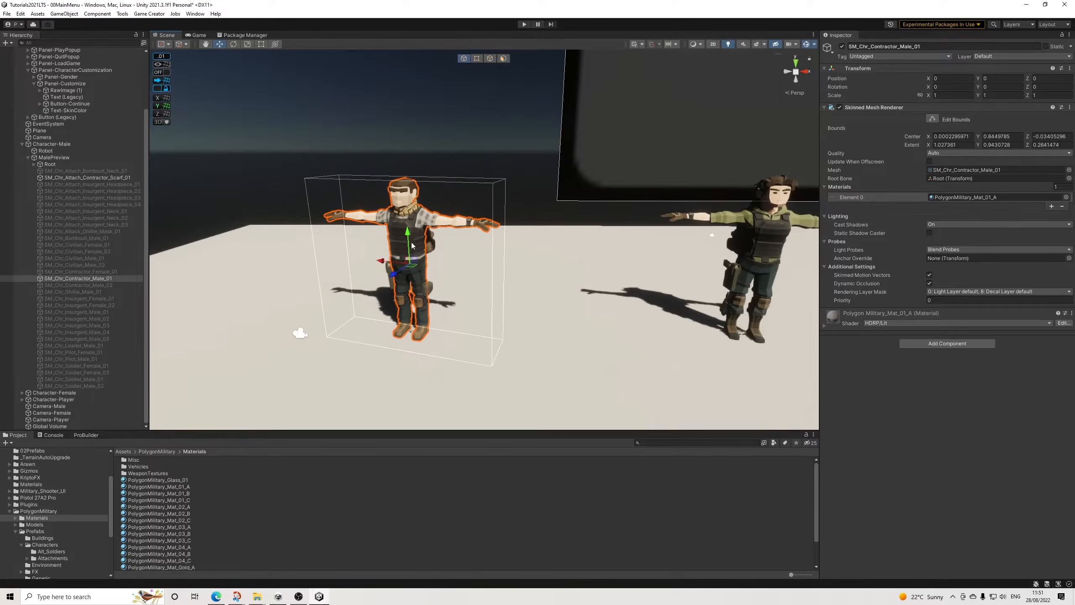
{"action": "middle_click_drag", "start_coordinate": [378, 292], "coordinate": [410, 248]}
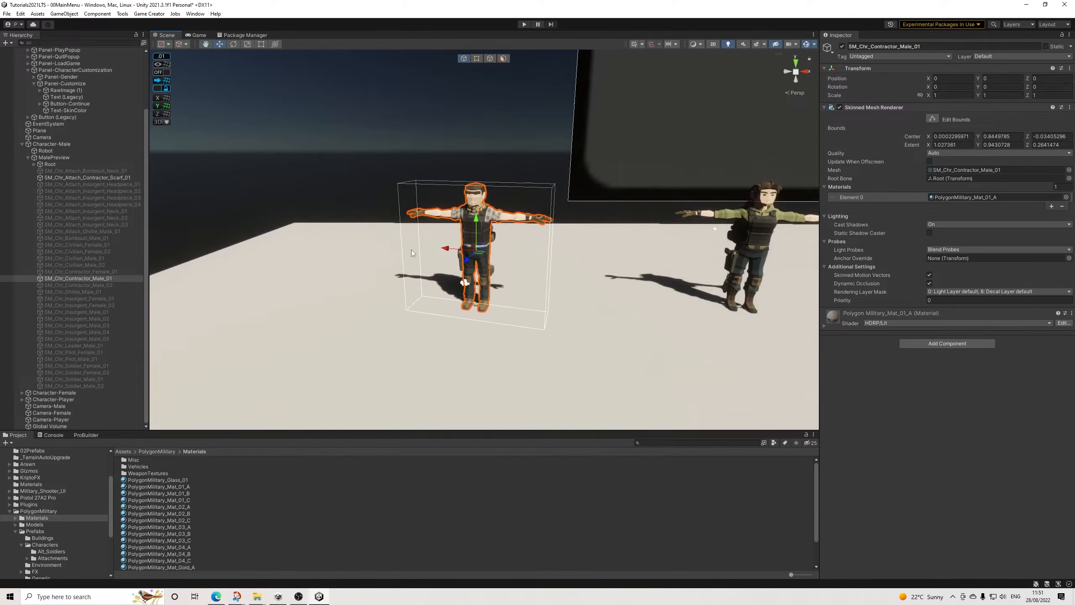
{"action": "middle_click_drag", "start_coordinate": [493, 216], "coordinate": [461, 233]}
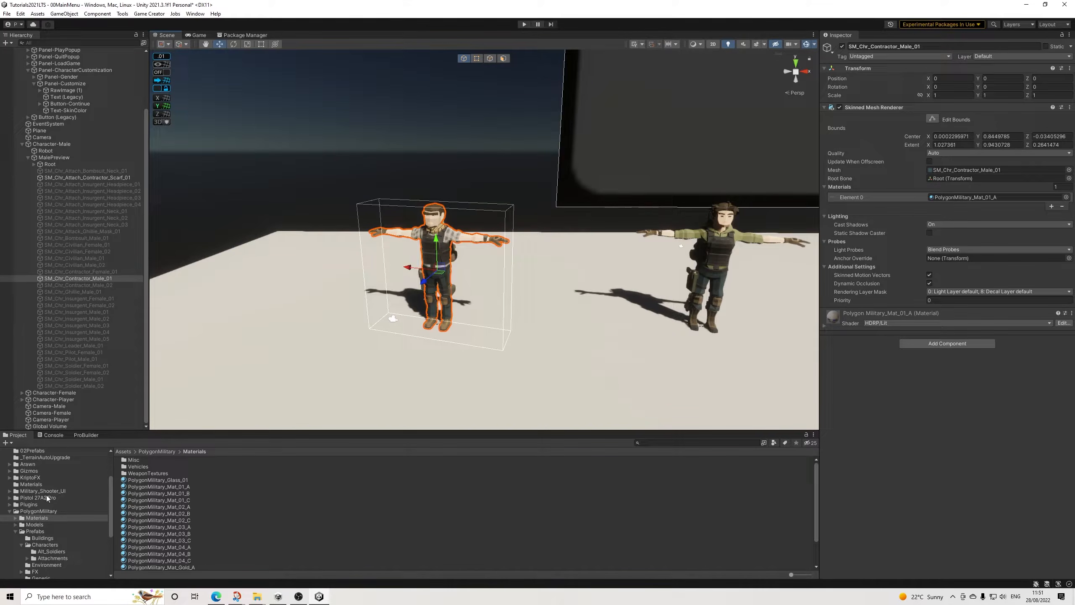
Step: Add the Male and Female prefabs from the 02Prefabs folder to the root of the 00MainMenu scene
{"action": "left_click", "coordinate": [21, 144]}
{"action": "left_click", "coordinate": [35, 531]}
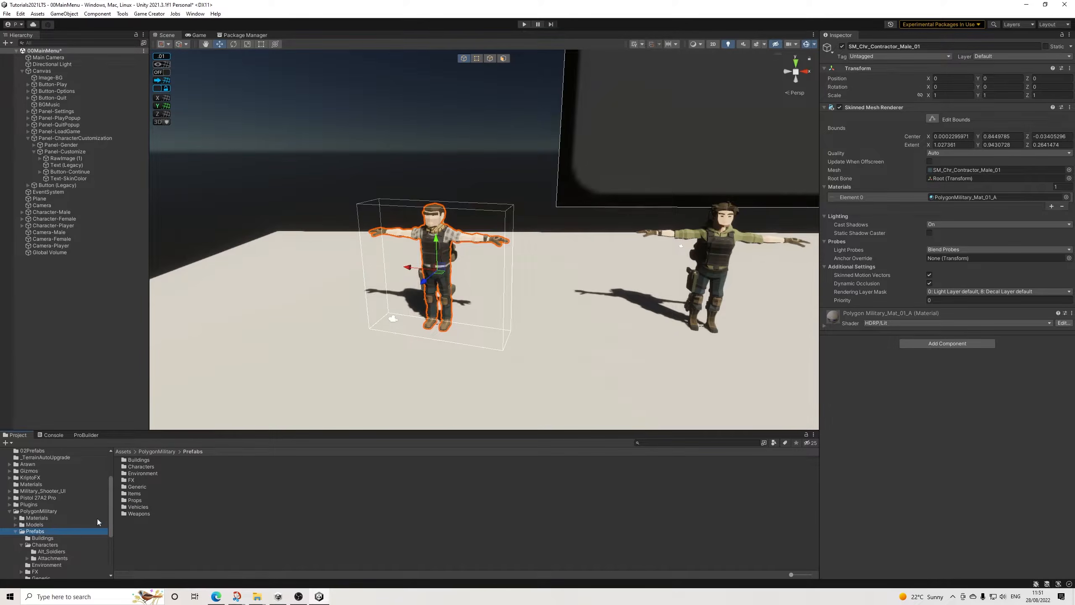
{"action": "left_click", "coordinate": [48, 546]}
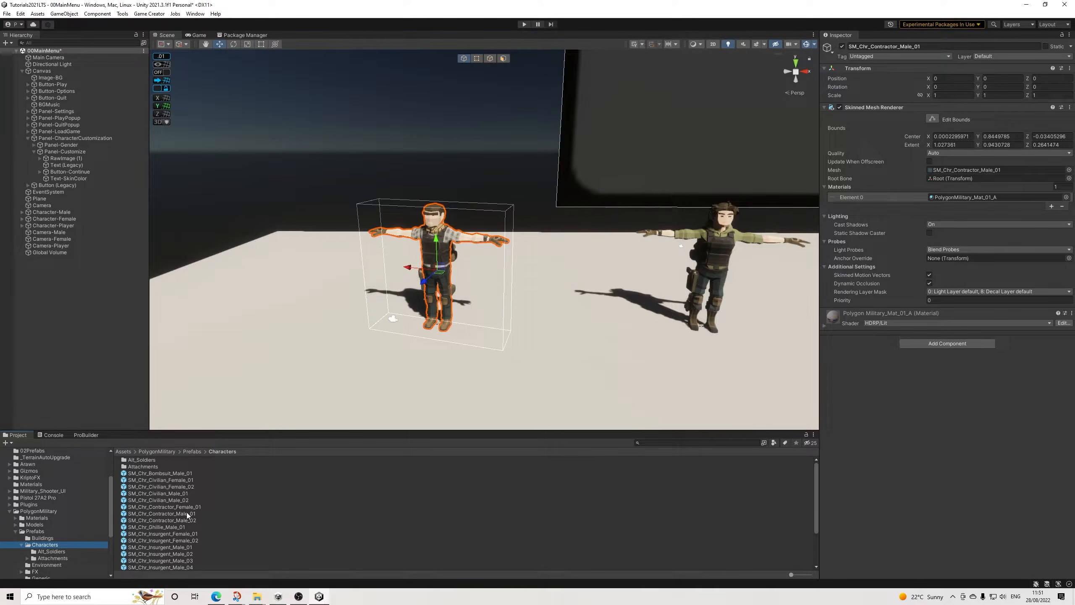
{"action": "scroll", "coordinate": [188, 515], "scroll_direction": "down", "scroll_amount": 2}
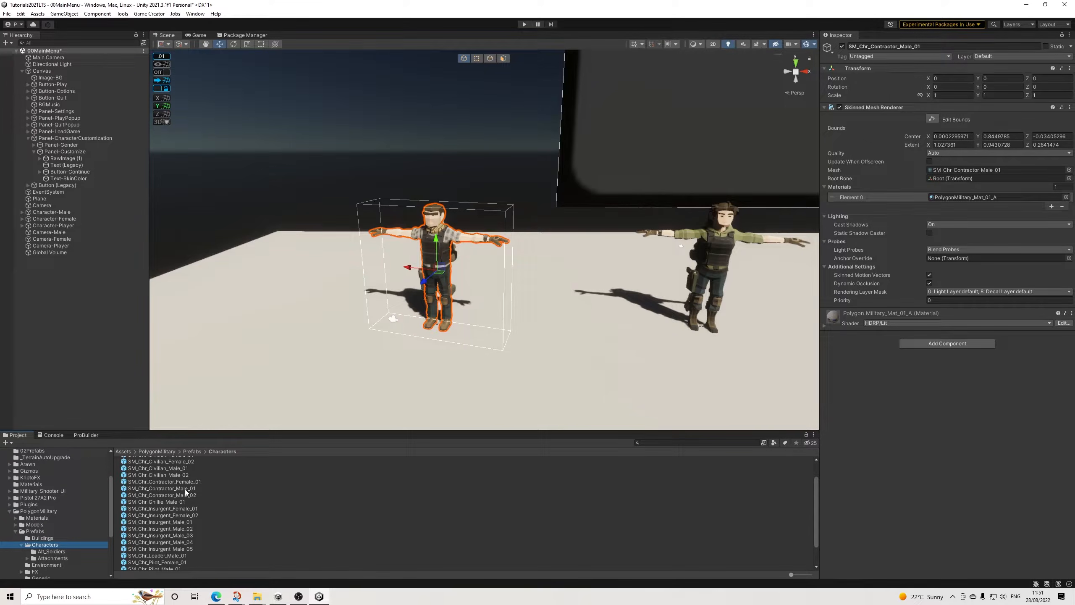
{"action": "scroll", "coordinate": [154, 503], "scroll_direction": "up", "scroll_amount": 2}
{"action": "scroll", "coordinate": [38, 492], "scroll_direction": "up", "scroll_amount": 3}
{"action": "left_click", "coordinate": [30, 500]}
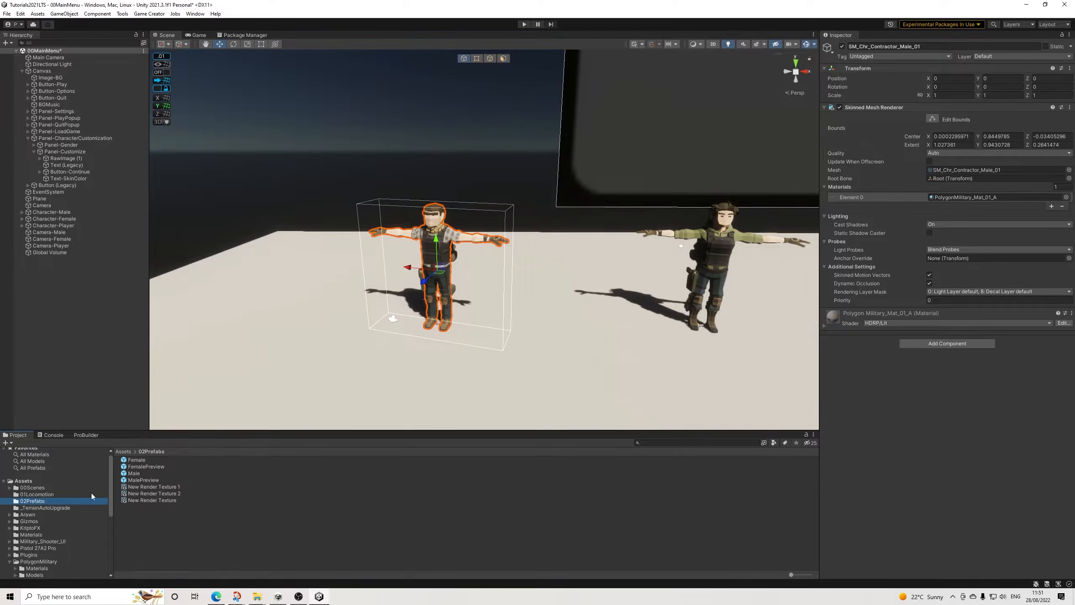
{"action": "left_click_drag", "start_coordinate": [133, 473], "coordinate": [78, 306]}
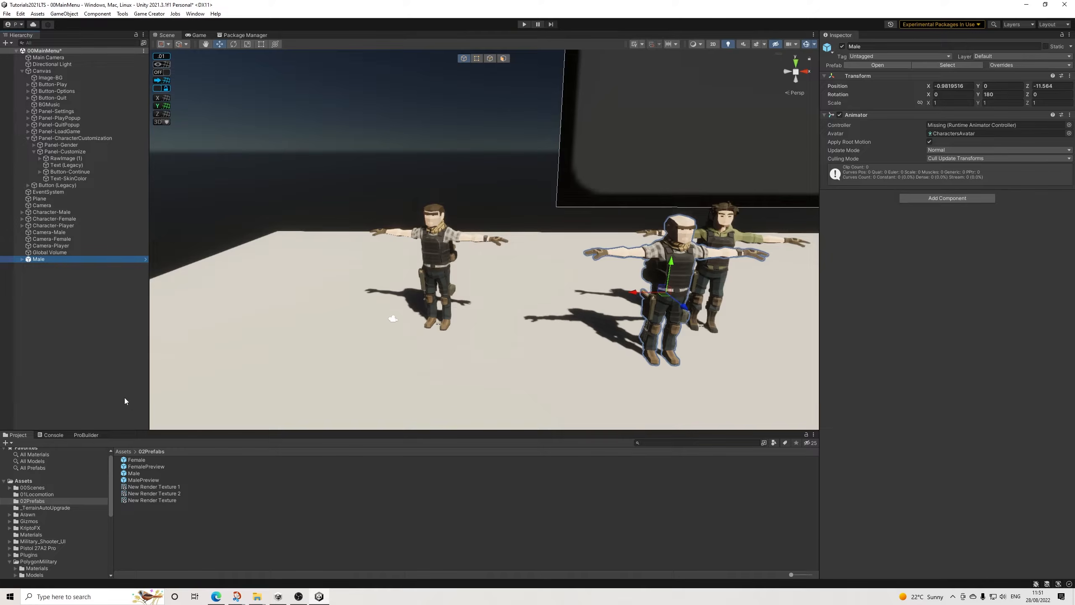
{"action": "left_click", "coordinate": [136, 461]}
{"action": "left_click_drag", "start_coordinate": [136, 461], "coordinate": [53, 278]}
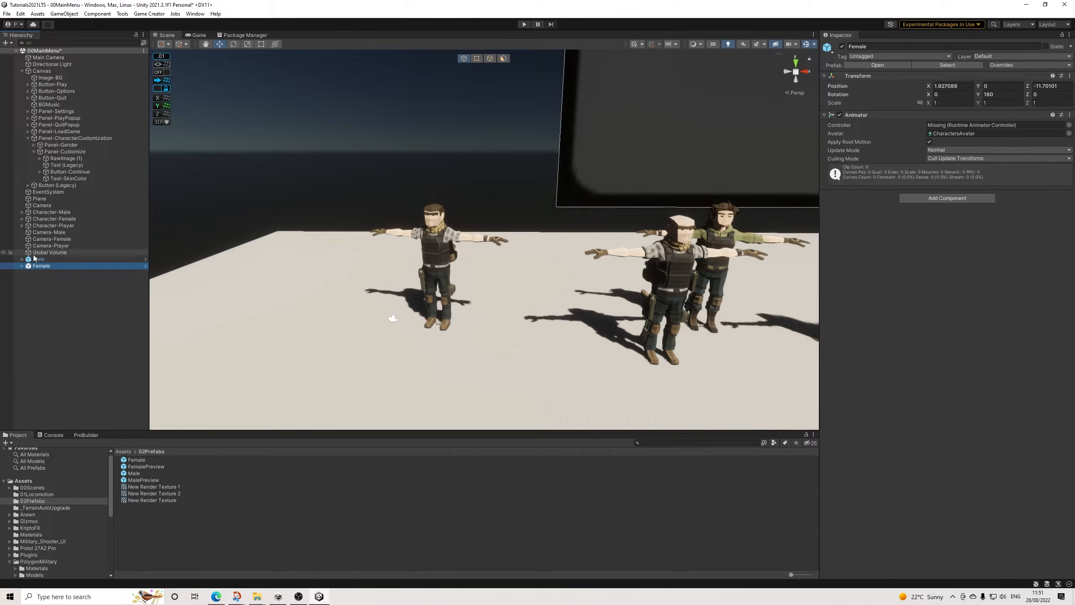
Step: Add a Trigger component to SM_Chr_Contractor_Male_01 under Male and set it to On Variable Change
{"action": "left_click", "coordinate": [22, 259]}
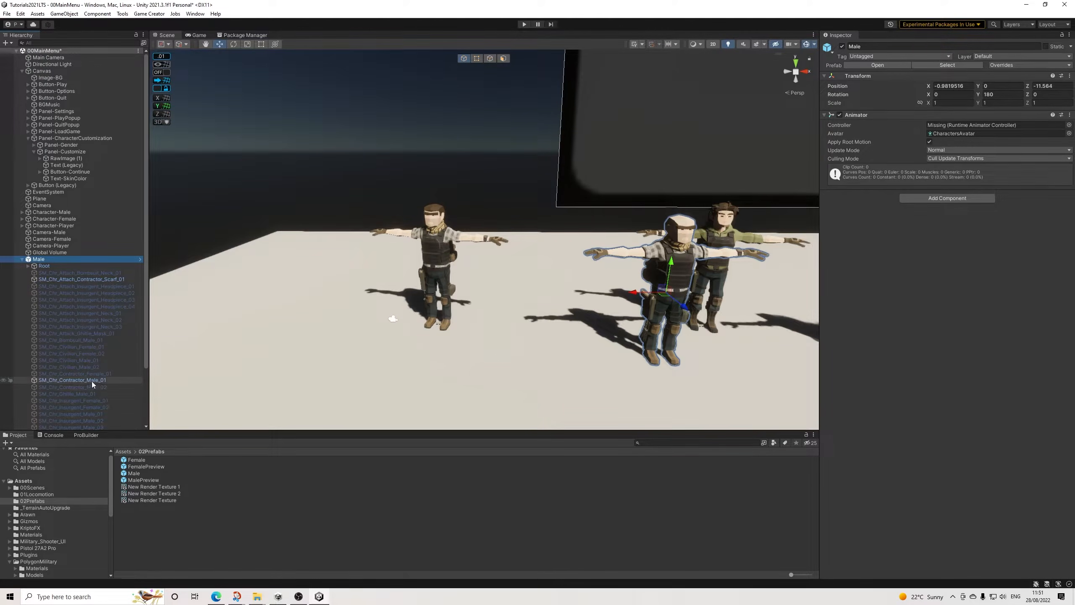
{"action": "left_click", "coordinate": [84, 380]}
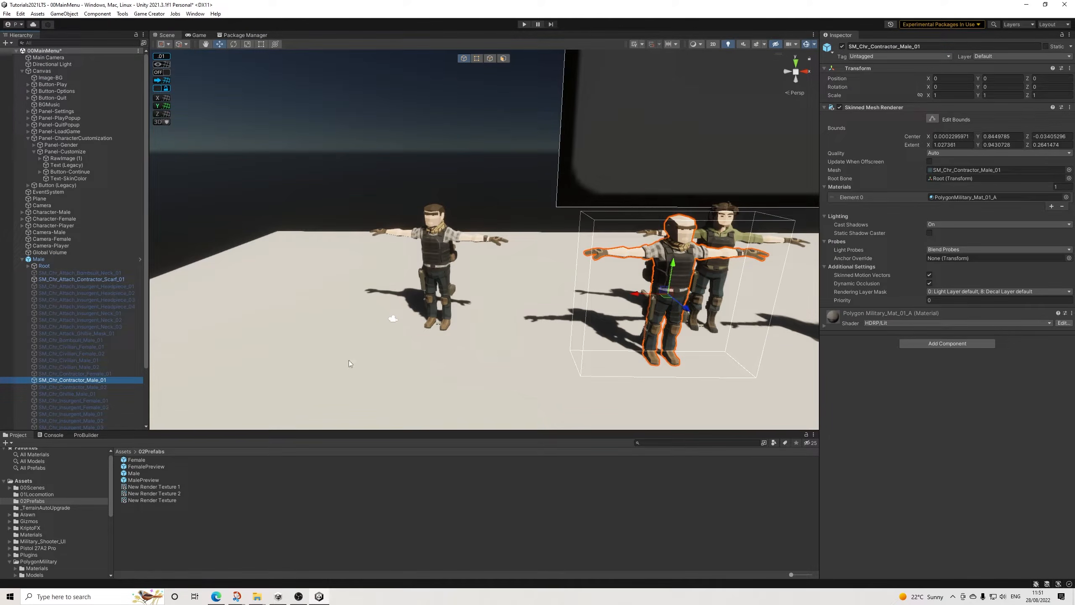
{"action": "left_click", "coordinate": [934, 344]}
{"action": "type", "text": "trig"}
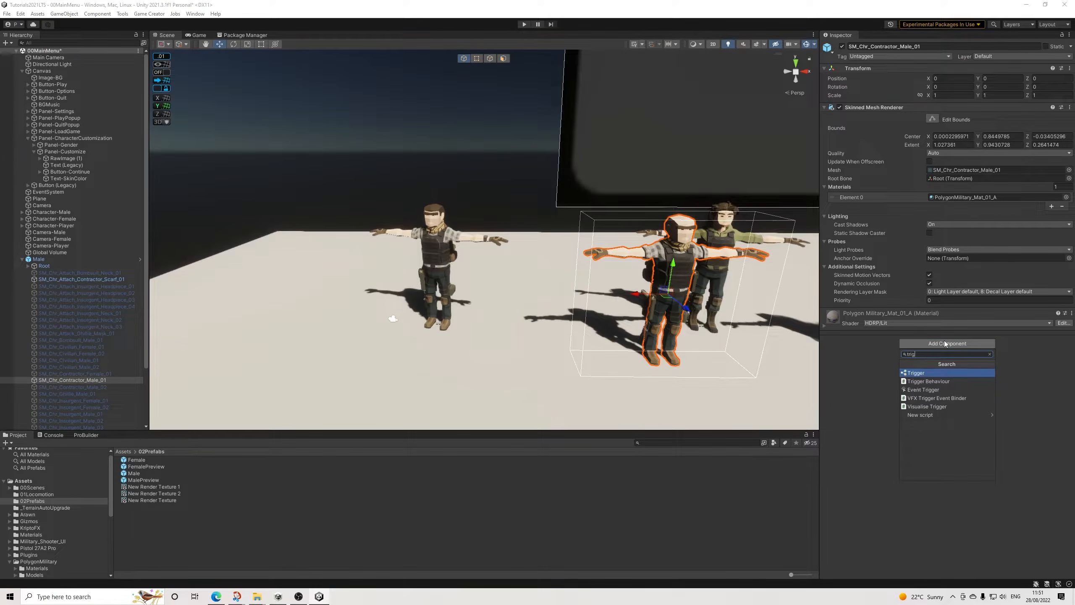
{"action": "key", "text": "Return"}
{"action": "left_click", "coordinate": [1023, 335]}
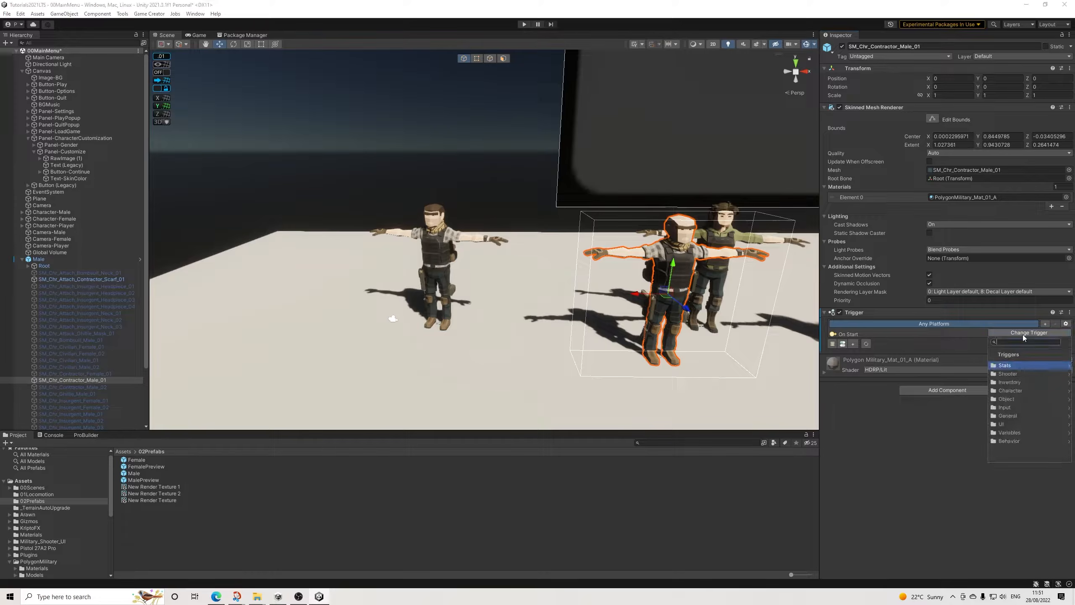
{"action": "type", "text": "var"}
{"action": "key", "text": "Return"}
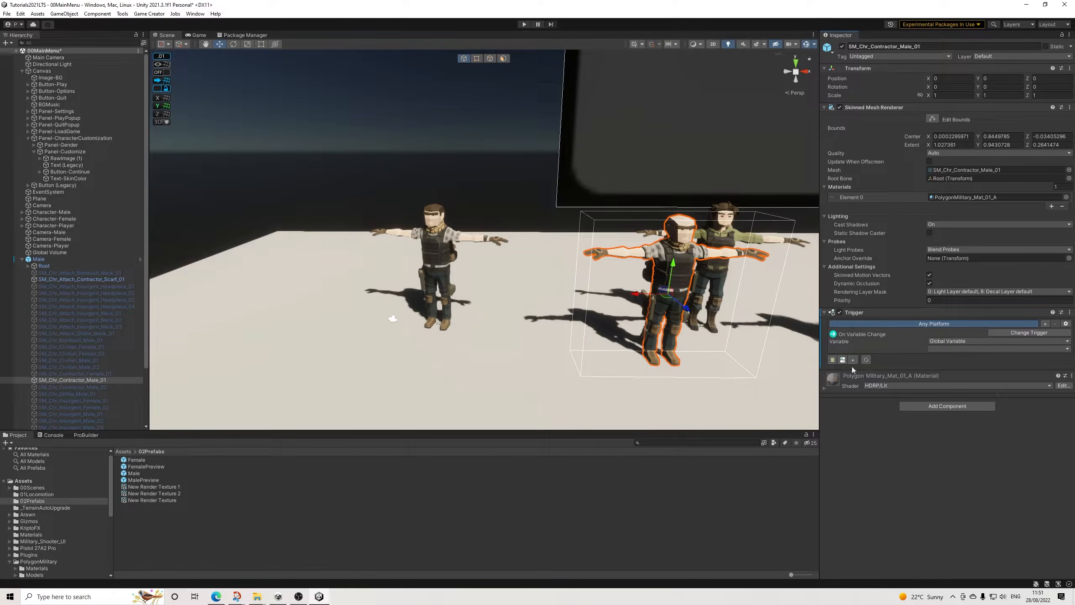
Step: Add an Actions component to the Male prefab's contractor mesh and link it to the variable-change trigger
{"action": "left_click", "coordinate": [947, 406]}
{"action": "type", "text": "act"}
{"action": "left_click", "coordinate": [910, 436]}
{"action": "left_click", "coordinate": [832, 360]}
{"action": "left_click_drag", "start_coordinate": [860, 384], "coordinate": [889, 370]}
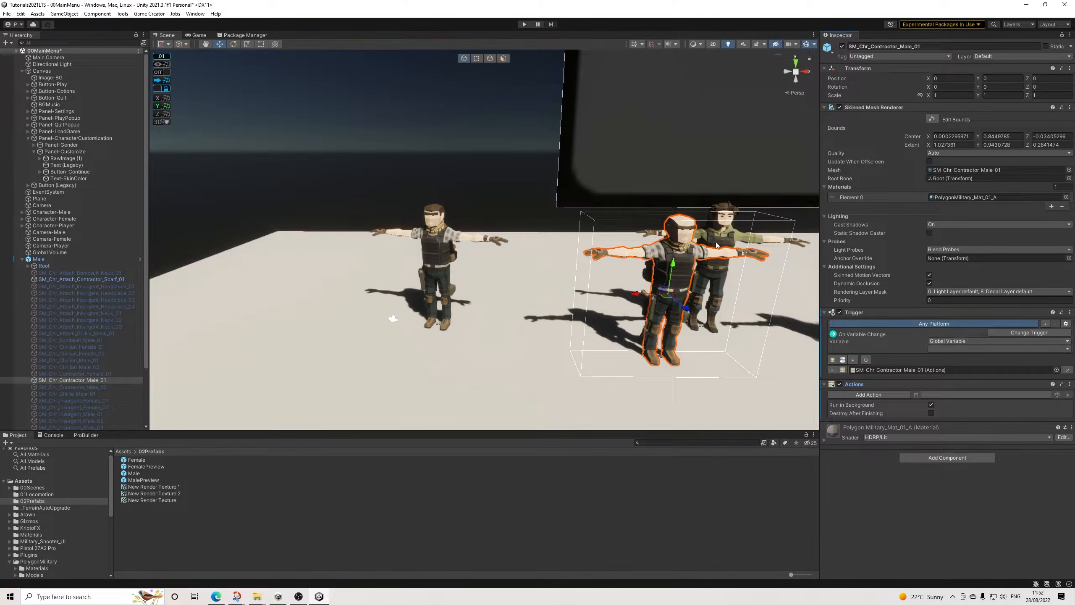
Step: Create a global variable named Skintone in the Game Creator preferences, with type Number, value 1 and tag CharCust
{"action": "left_click", "coordinate": [149, 13]}
{"action": "left_click", "coordinate": [192, 64]}
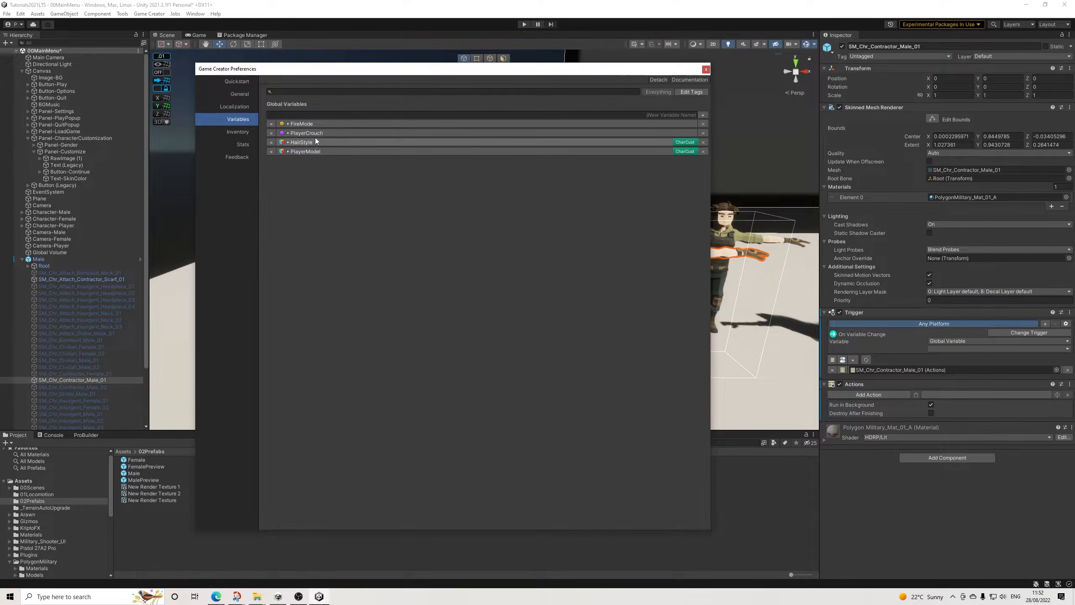
{"action": "left_click", "coordinate": [703, 114]}
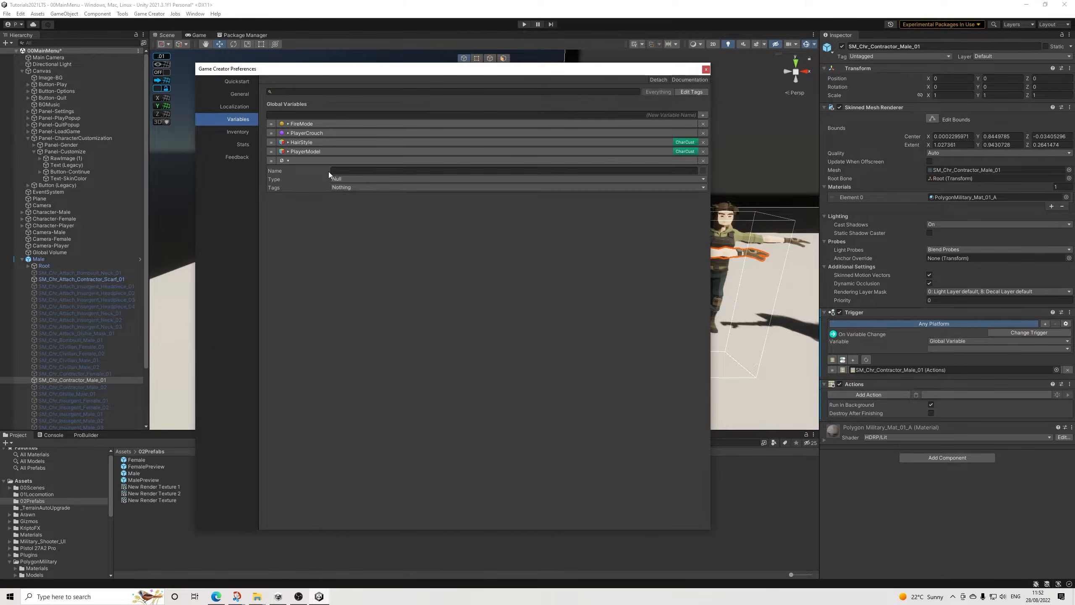
{"action": "left_click", "coordinate": [336, 179]}
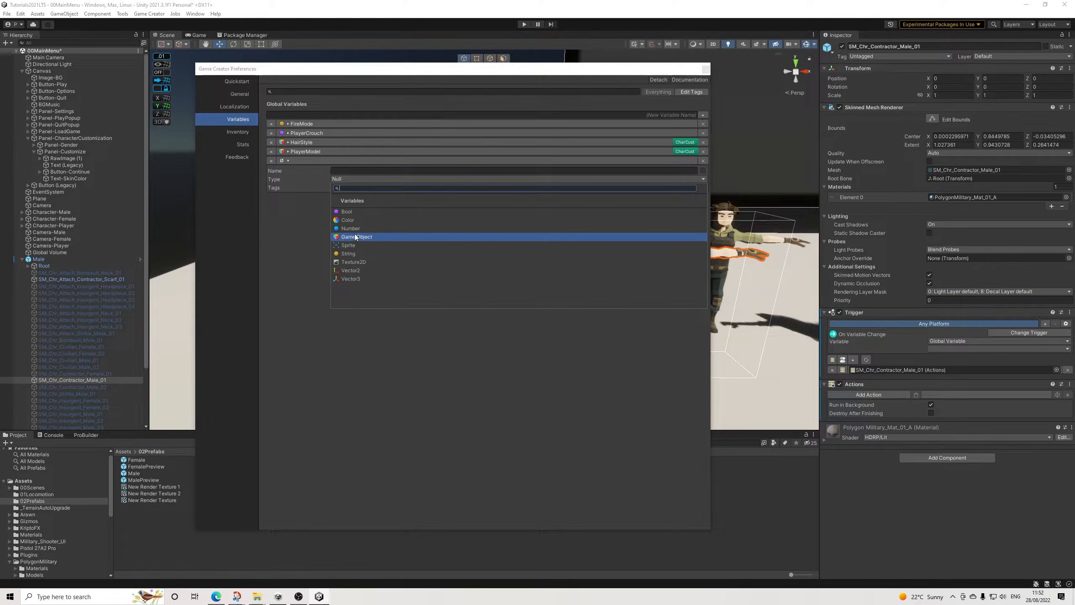
{"action": "left_click", "coordinate": [351, 228]}
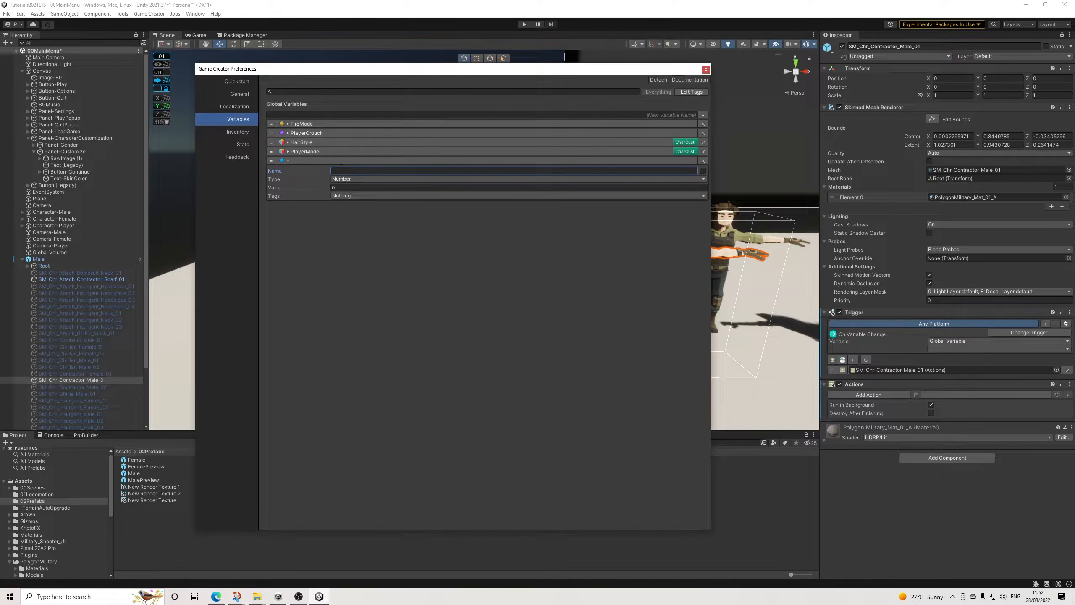
{"action": "type", "text": "Skintone"}
{"action": "left_click", "coordinate": [354, 188]}
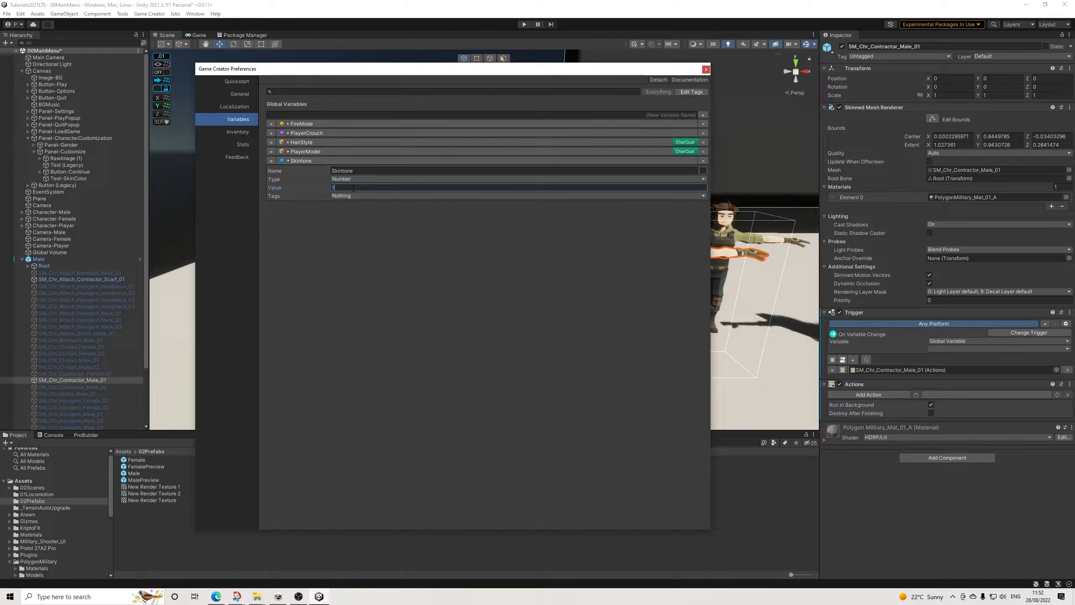
{"action": "left_click", "coordinate": [341, 196]}
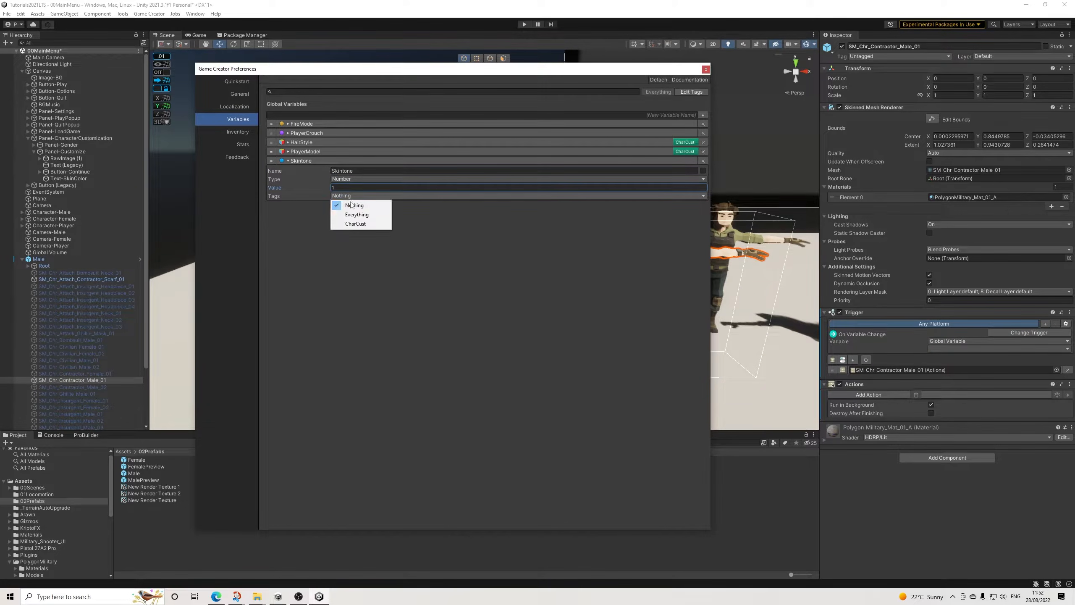
{"action": "left_click", "coordinate": [348, 223]}
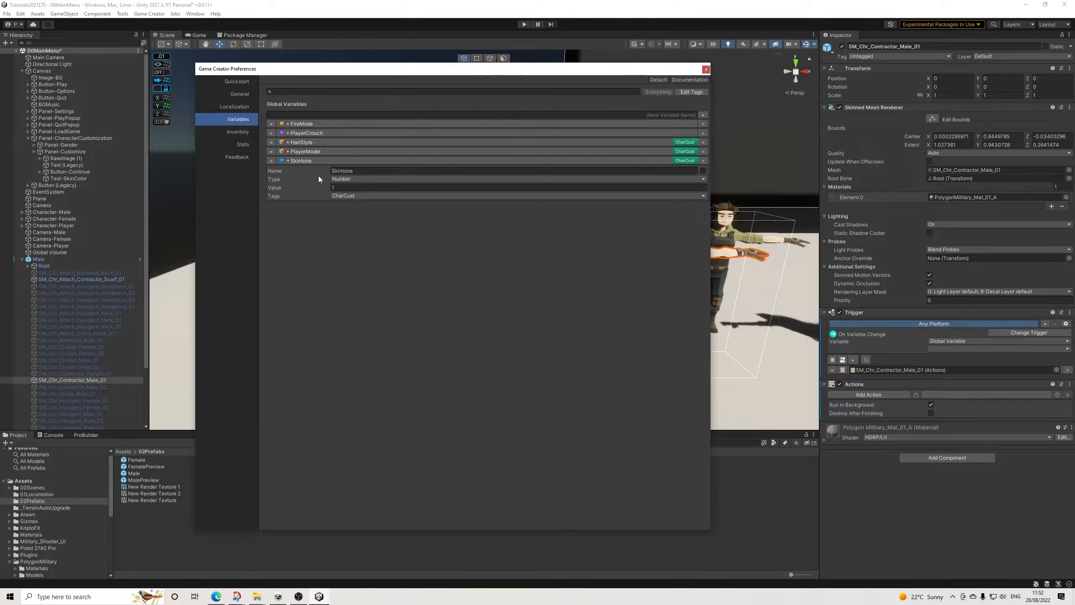
{"action": "left_click", "coordinate": [302, 160]}
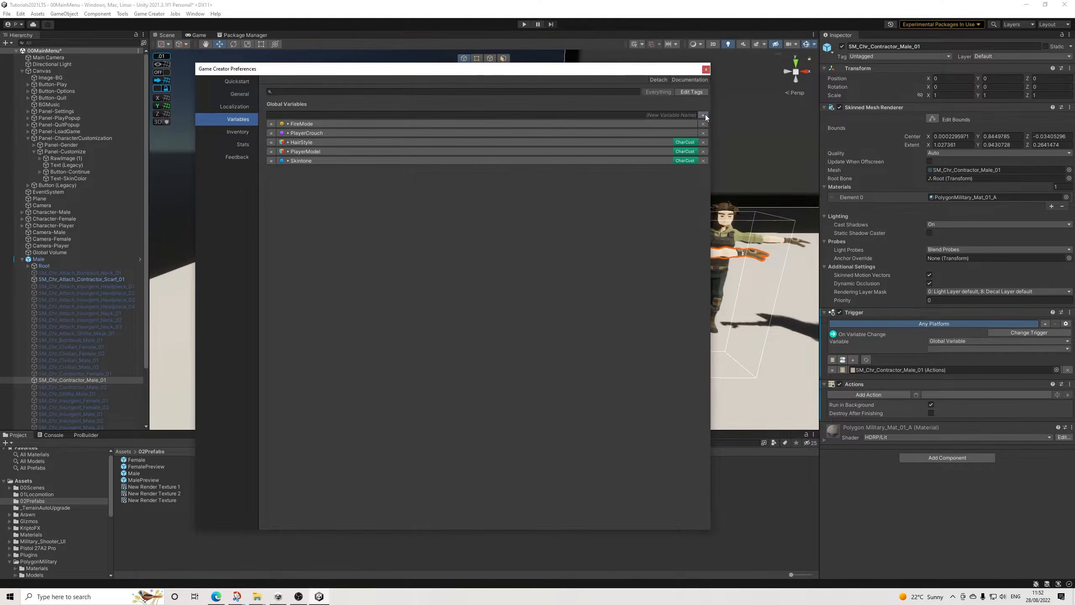
Step: Create a second HairStyle global variable of type Number tagged CharCust, and close the Game Creator preferences
{"action": "left_click", "coordinate": [703, 115]}
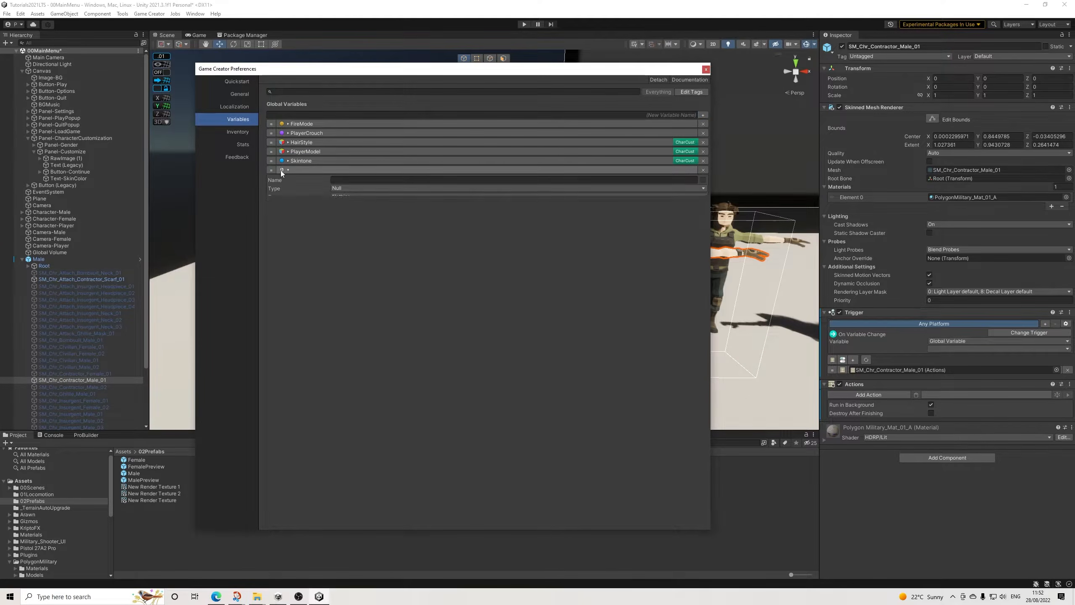
{"action": "left_click", "coordinate": [350, 177]}
{"action": "type", "text": "HairStyle"}
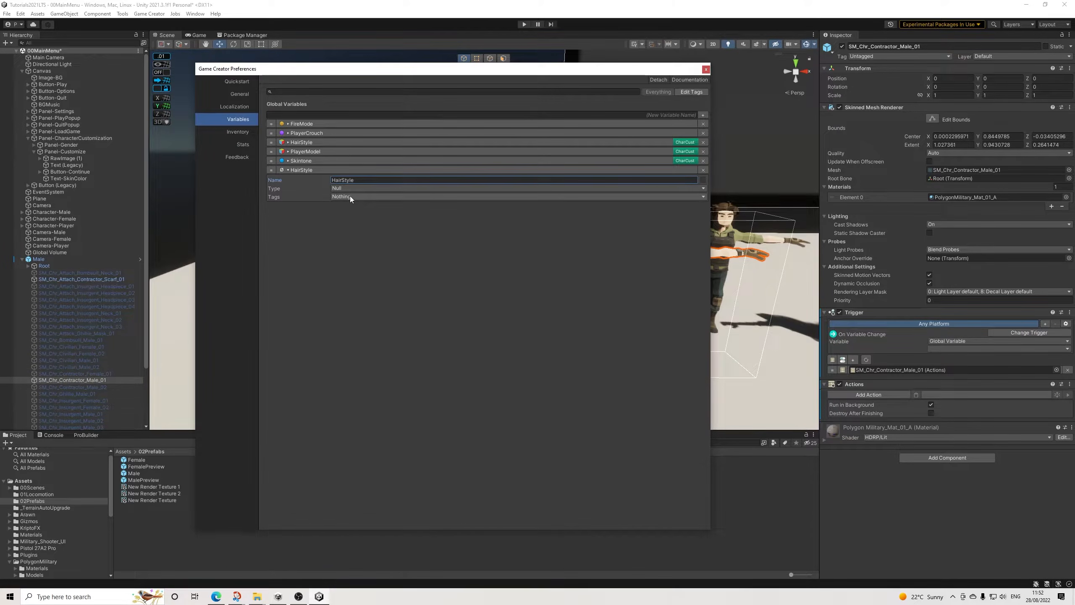
{"action": "left_click", "coordinate": [347, 188]}
{"action": "left_click", "coordinate": [351, 238]}
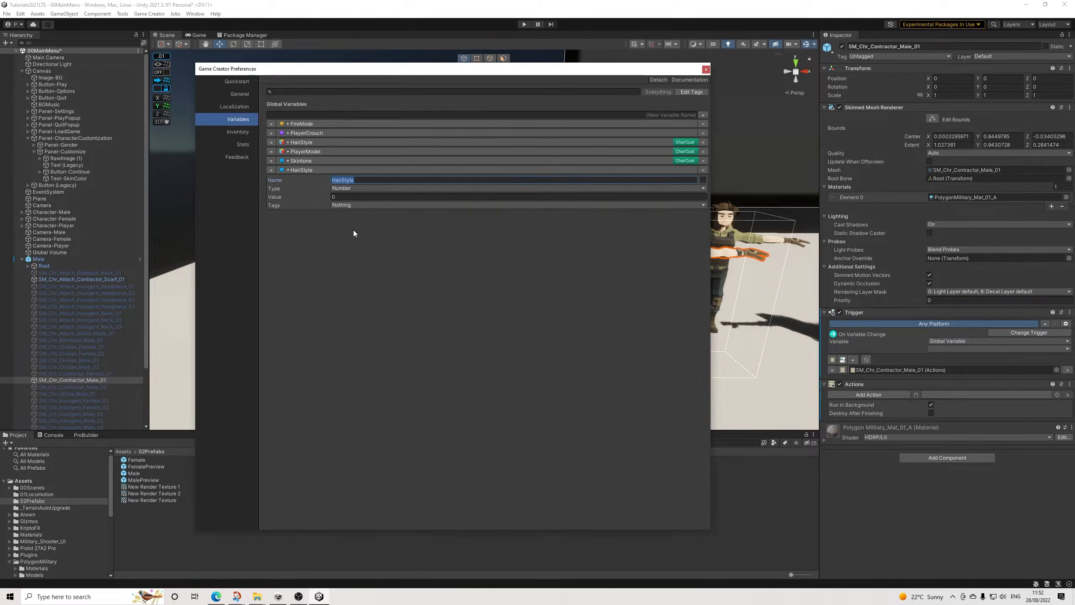
{"action": "left_click", "coordinate": [344, 205]}
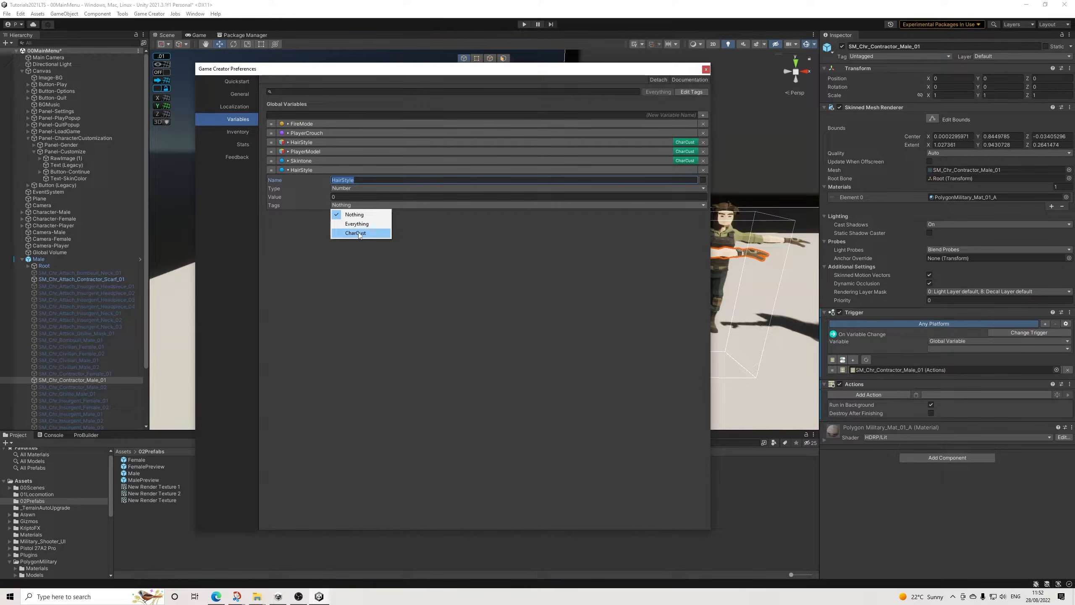
{"action": "left_click", "coordinate": [355, 234]}
{"action": "left_click", "coordinate": [318, 169]}
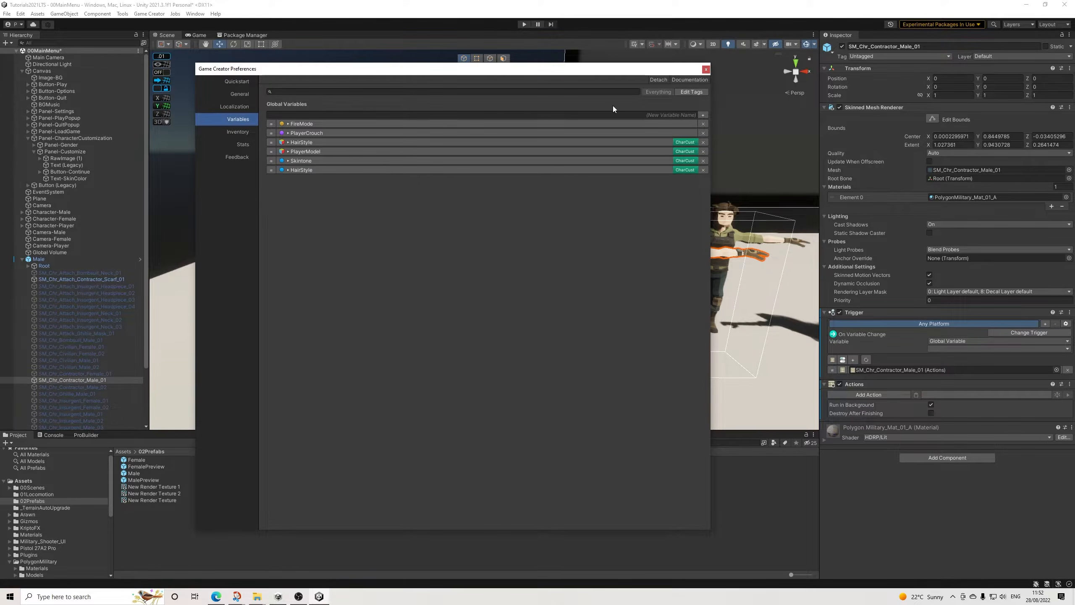
{"action": "left_click", "coordinate": [706, 69]}
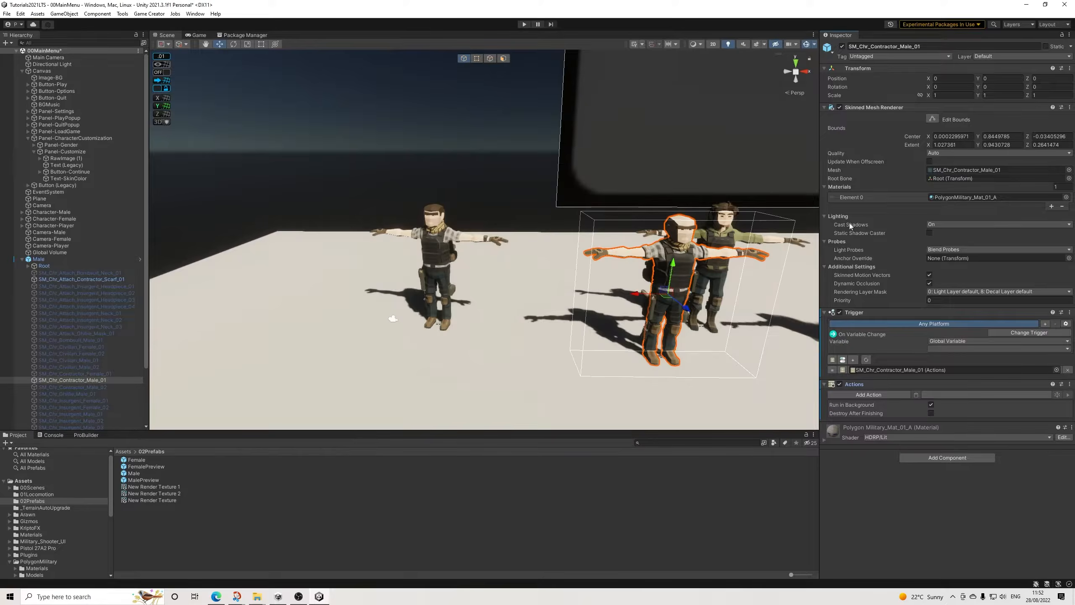
Step: Add a Change Material action to the Actions component on SM_Chr_Contractor_Male_01
{"action": "left_click", "coordinate": [1070, 384]}
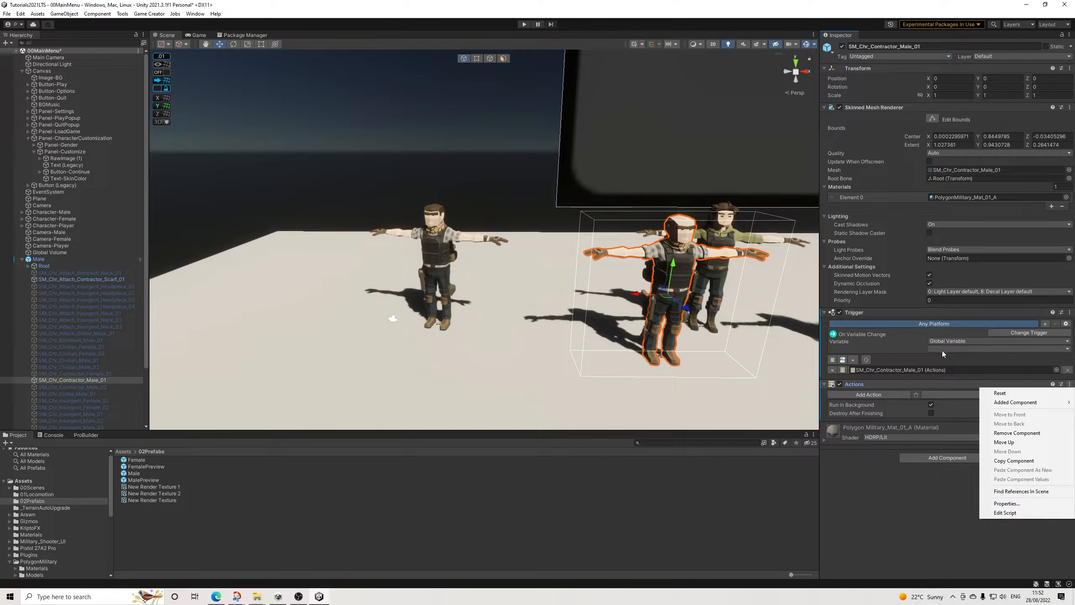
{"action": "left_click", "coordinate": [866, 395]}
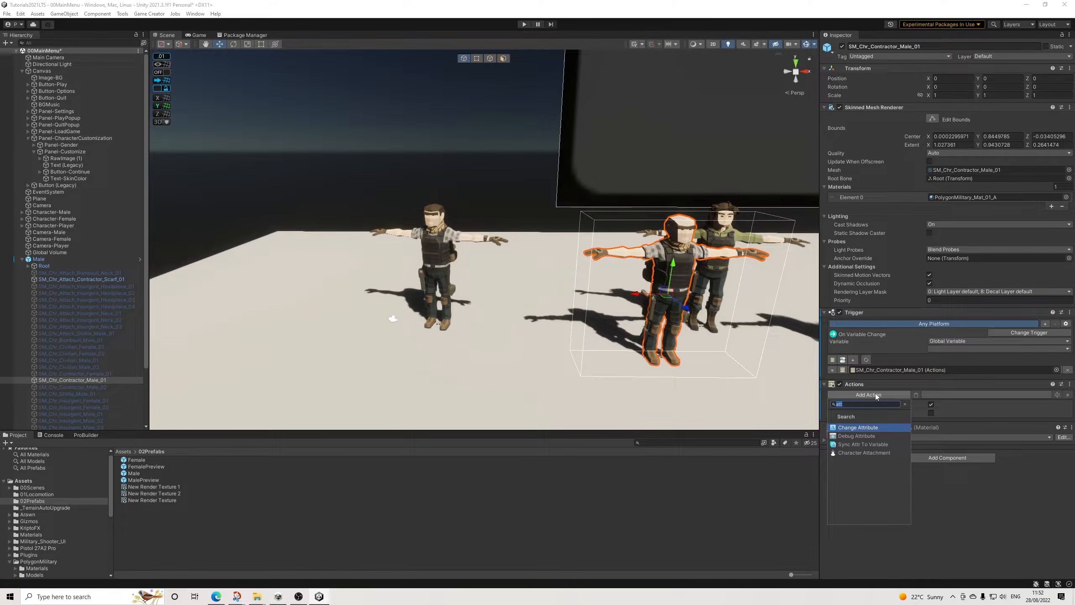
{"action": "type", "text": "mat"}
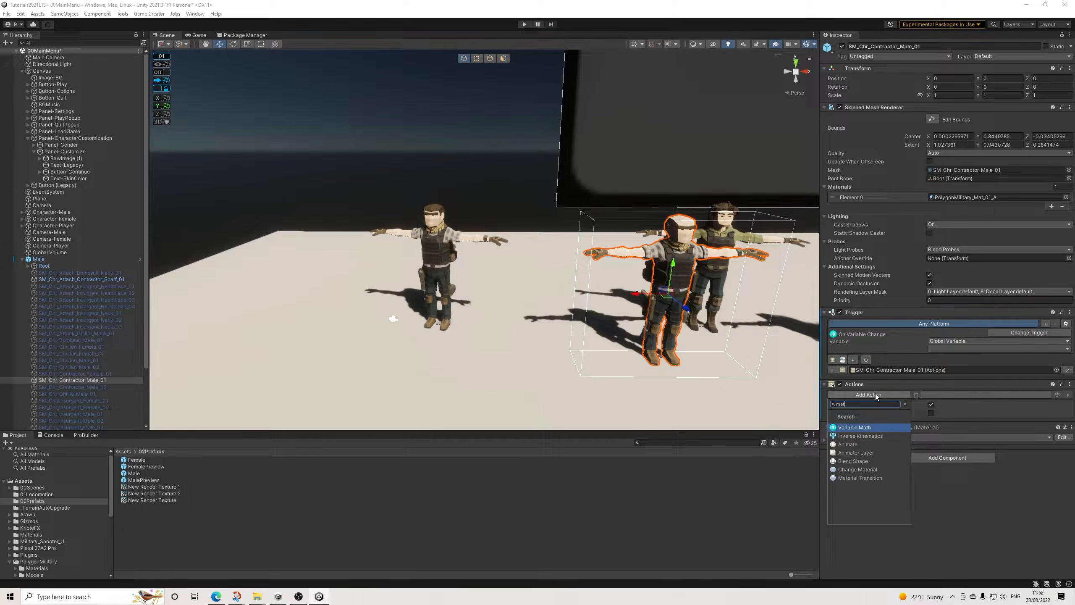
{"action": "key", "text": "Down"}
{"action": "key", "text": "Down"}
{"action": "key", "text": "Down"}
{"action": "key", "text": "Down"}
{"action": "key", "text": "Down"}
{"action": "key", "text": "Return"}
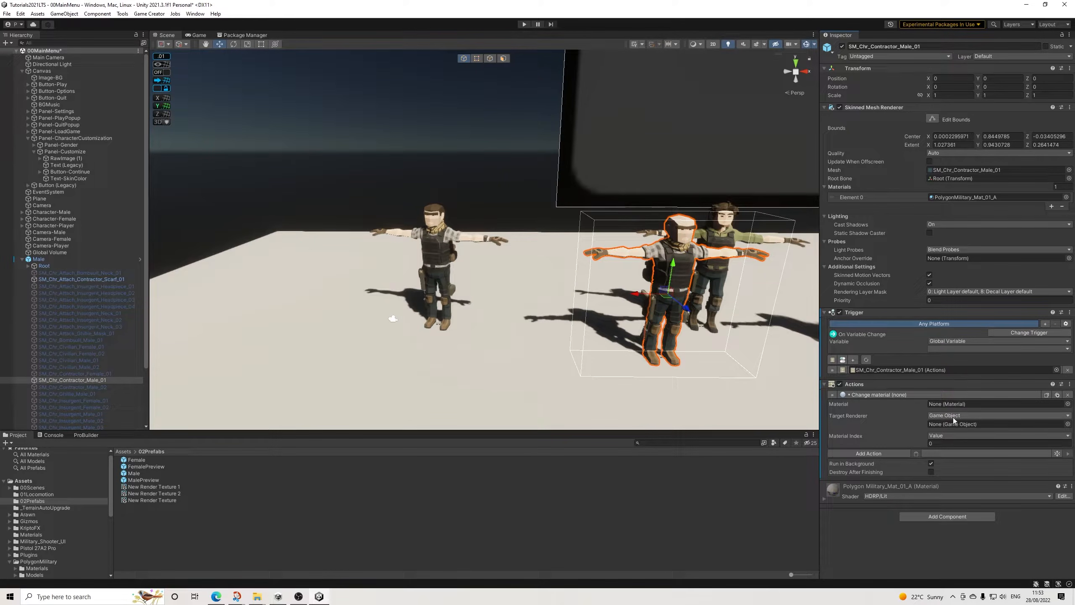
Step: Remove the Actions component from SM_Chr_Contractor_Male_01 and replace the trigger's missing actions link with a new Conditions object
{"action": "left_click", "coordinate": [1068, 387]}
{"action": "left_click", "coordinate": [1007, 435]}
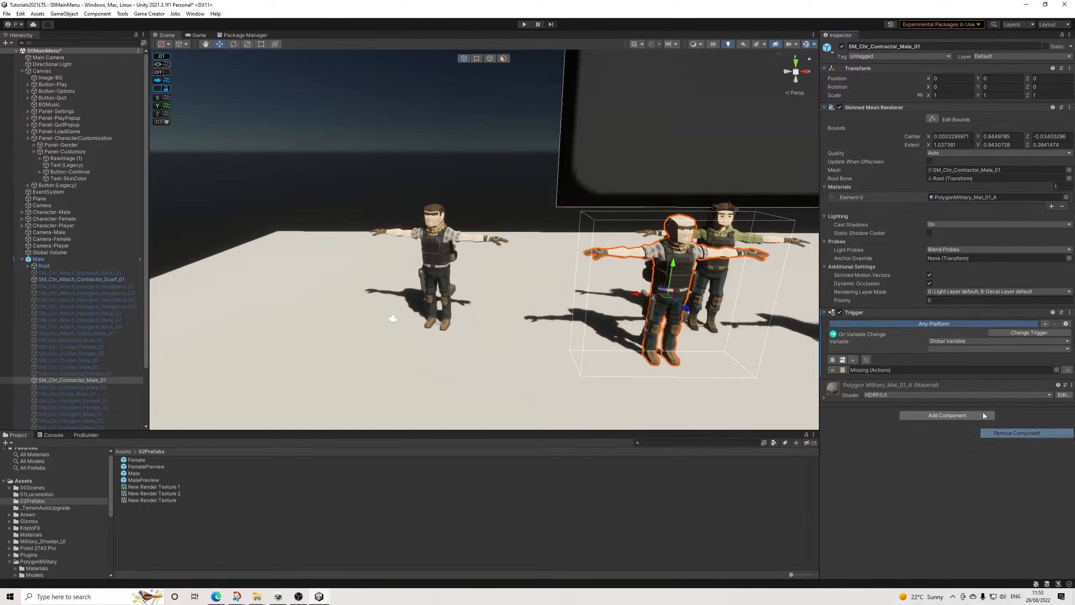
{"action": "left_click", "coordinate": [843, 370]}
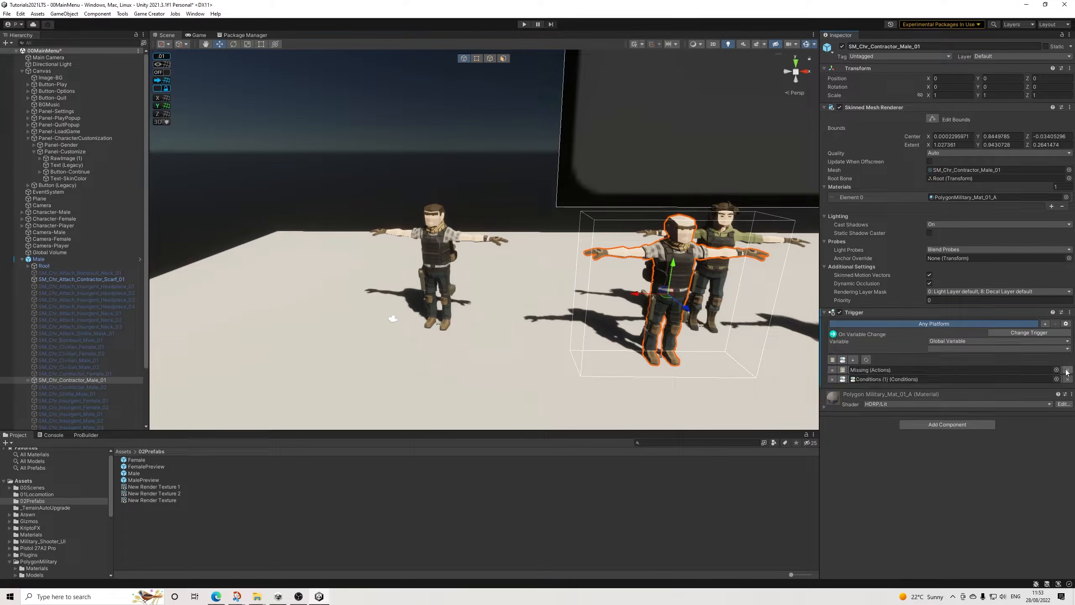
Step: Add a clause to the new Conditions object that compares the Skintone global variable as equal to 1
{"action": "left_click", "coordinate": [28, 380]}
{"action": "left_click", "coordinate": [60, 387]}
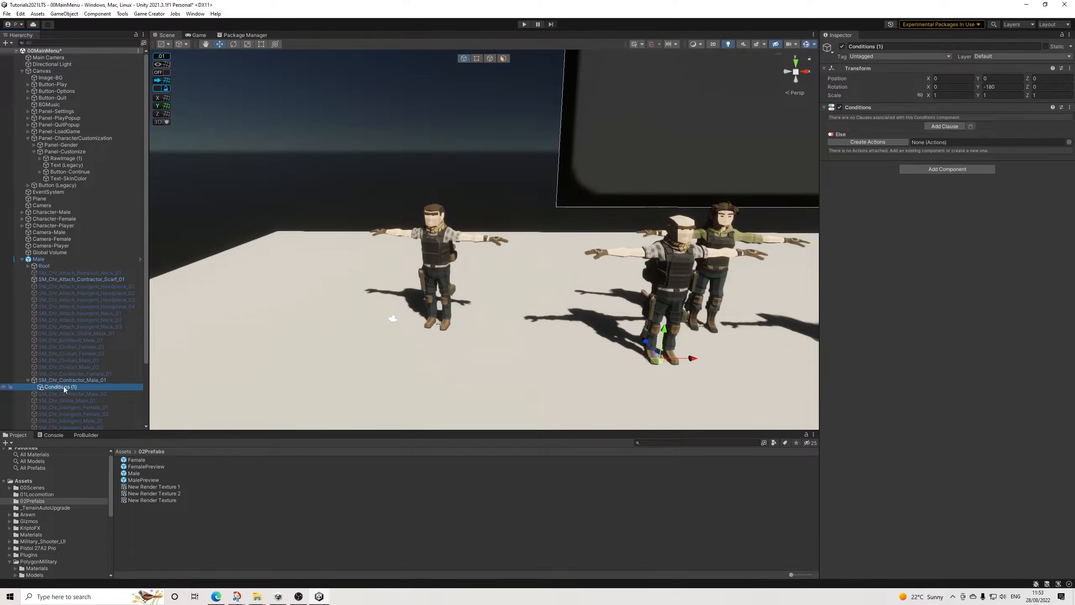
{"action": "left_click", "coordinate": [947, 126]}
{"action": "left_click", "coordinate": [883, 144]}
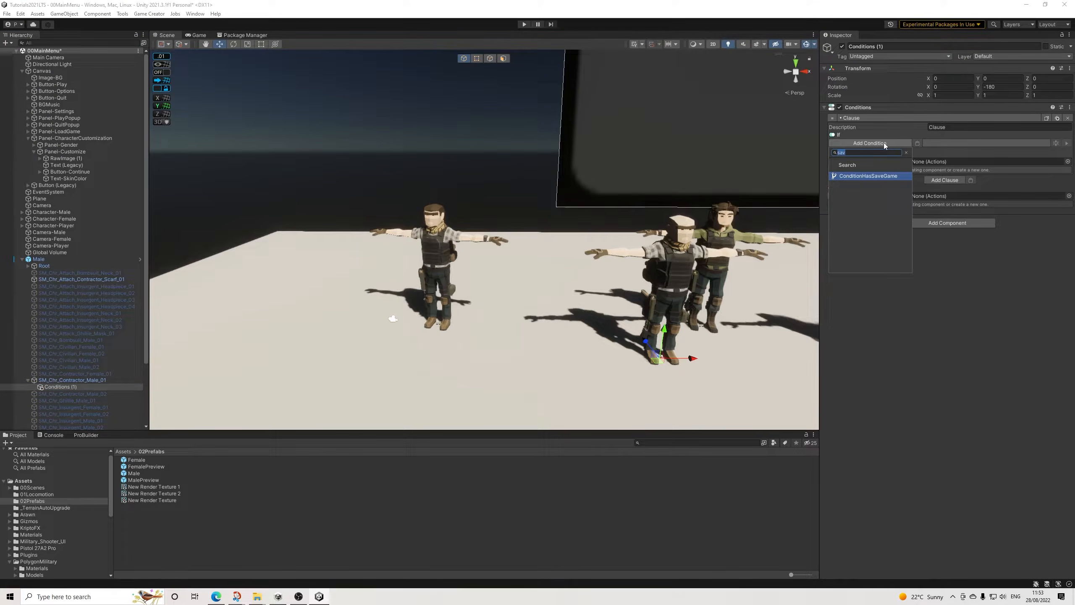
{"action": "key", "text": "Return"}
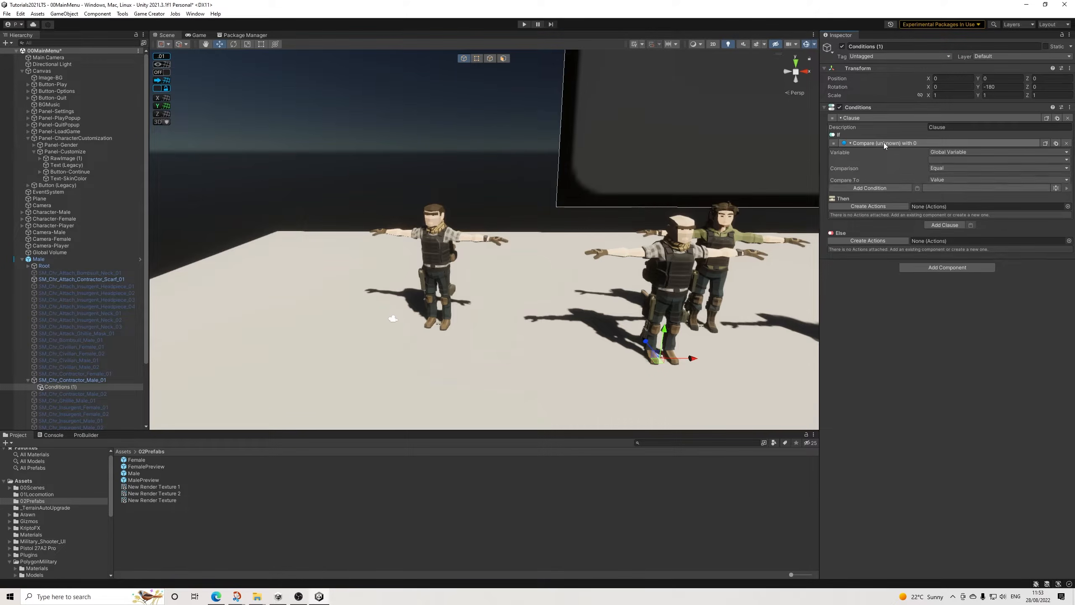
{"action": "left_click", "coordinate": [948, 160]}
{"action": "left_click", "coordinate": [951, 180]}
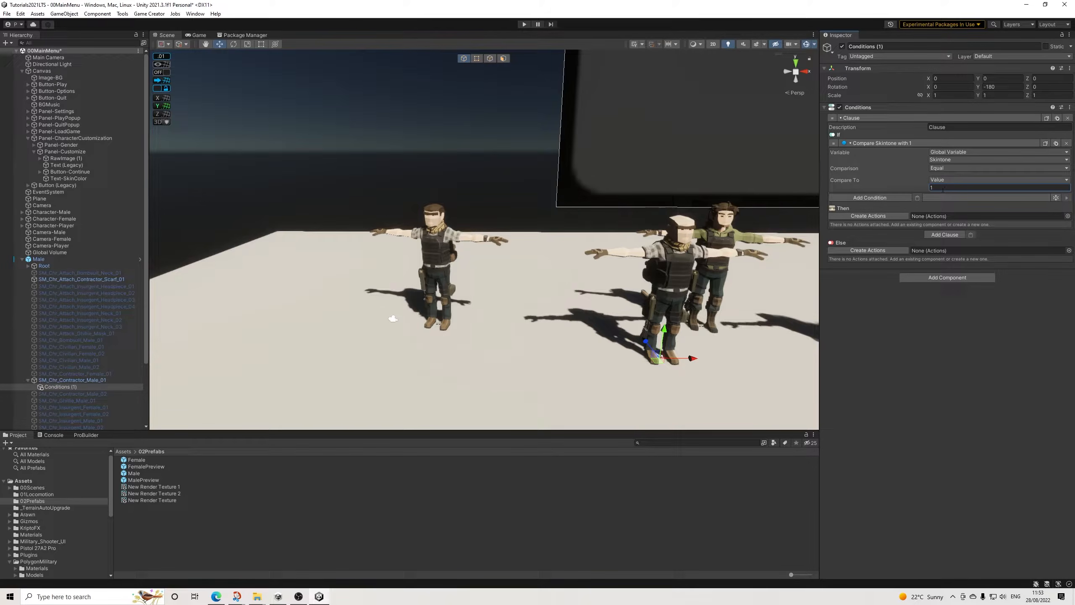
Step: Create actions for the first clause with a Change Material action whose target renderer is SM_Chr_Contractor_Male_01
{"action": "left_click", "coordinate": [868, 216]}
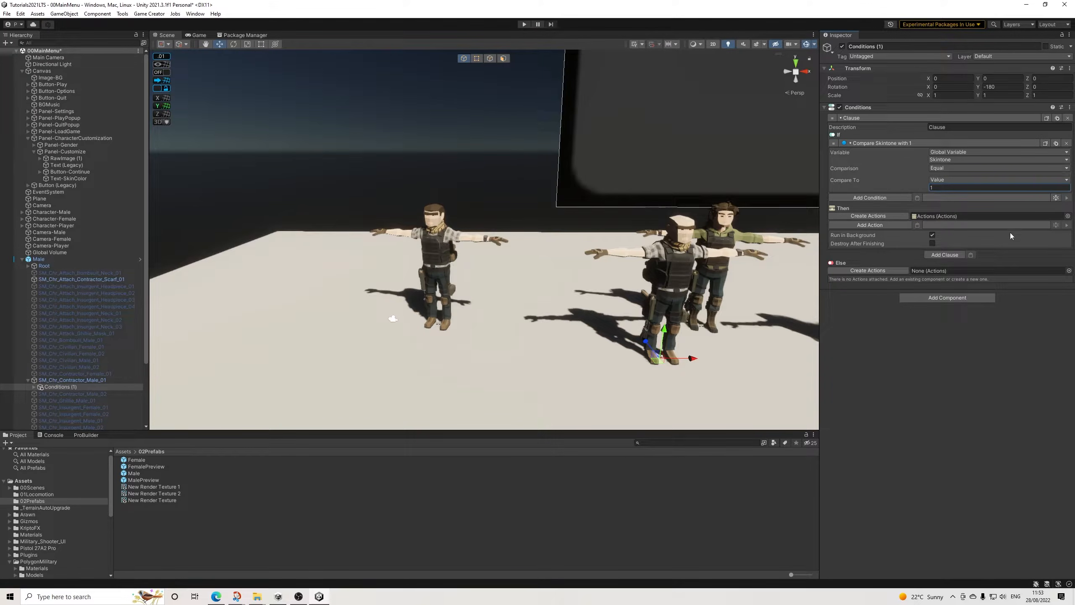
{"action": "left_click", "coordinate": [871, 224]}
{"action": "type", "text": "material"}
{"action": "key", "text": "Return"}
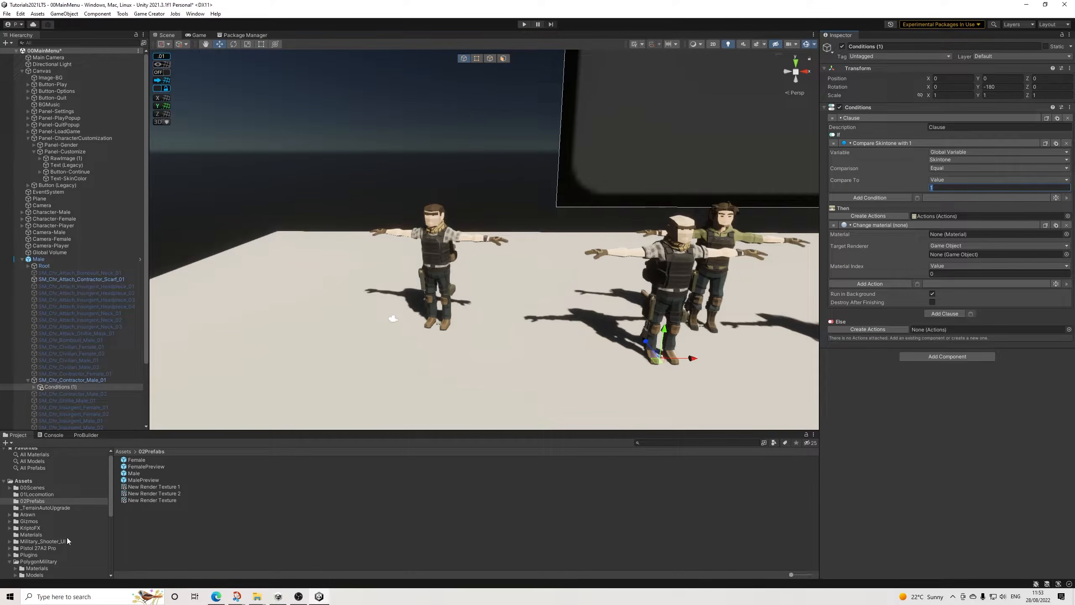
{"action": "scroll", "coordinate": [66, 542], "scroll_direction": "down", "scroll_amount": 3}
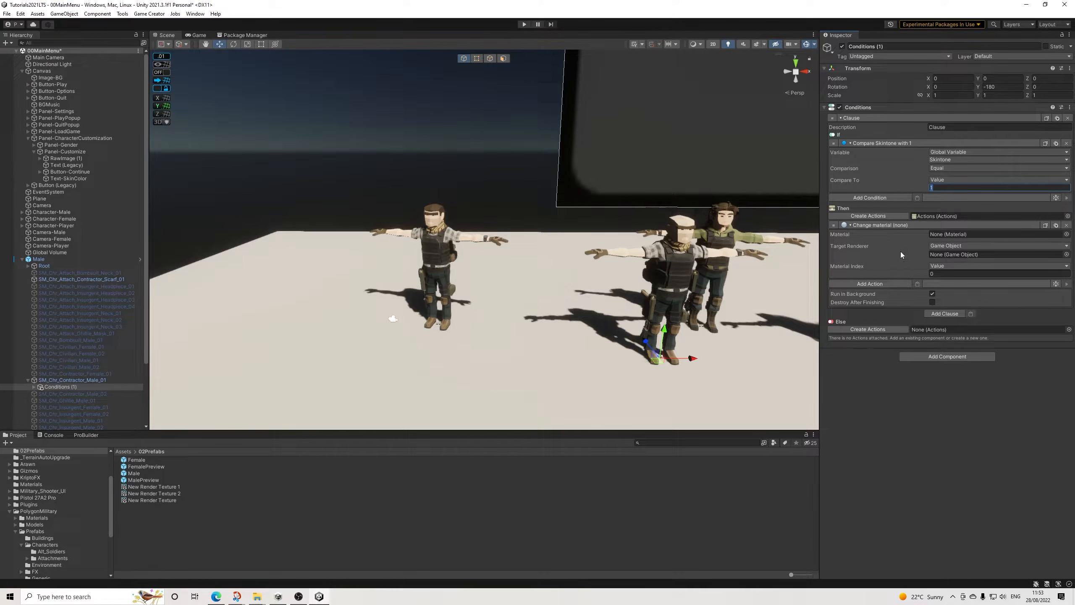
{"action": "left_click_drag", "start_coordinate": [75, 388], "coordinate": [964, 253]}
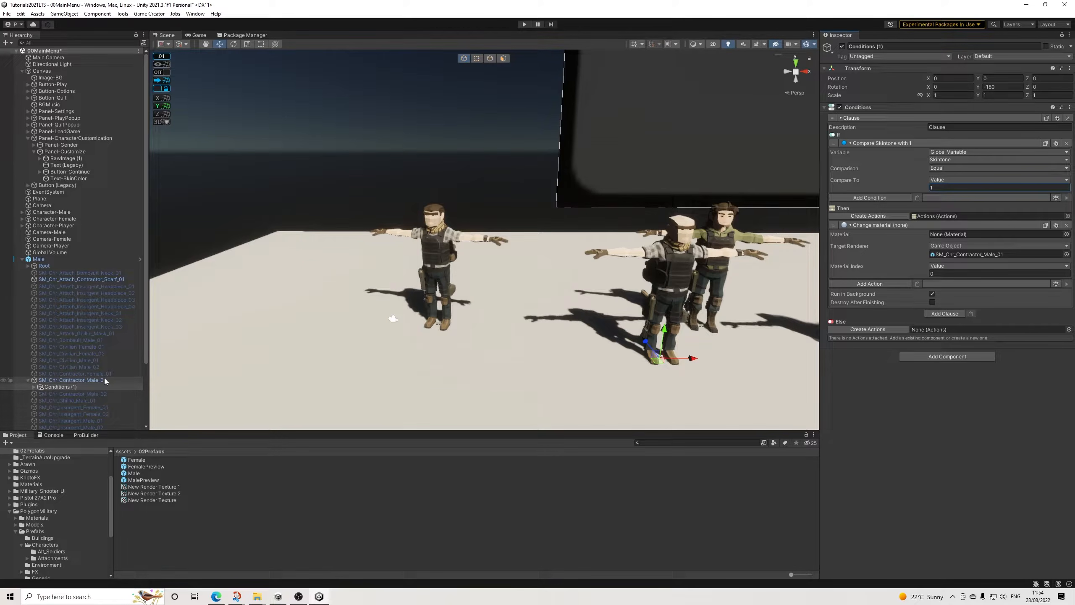
Step: Assign PolygonMilitary_Mat_01_A from the PolygonMilitary Materials folder to the first clause's Change Material action
{"action": "scroll", "coordinate": [63, 534], "scroll_direction": "down", "scroll_amount": 2}
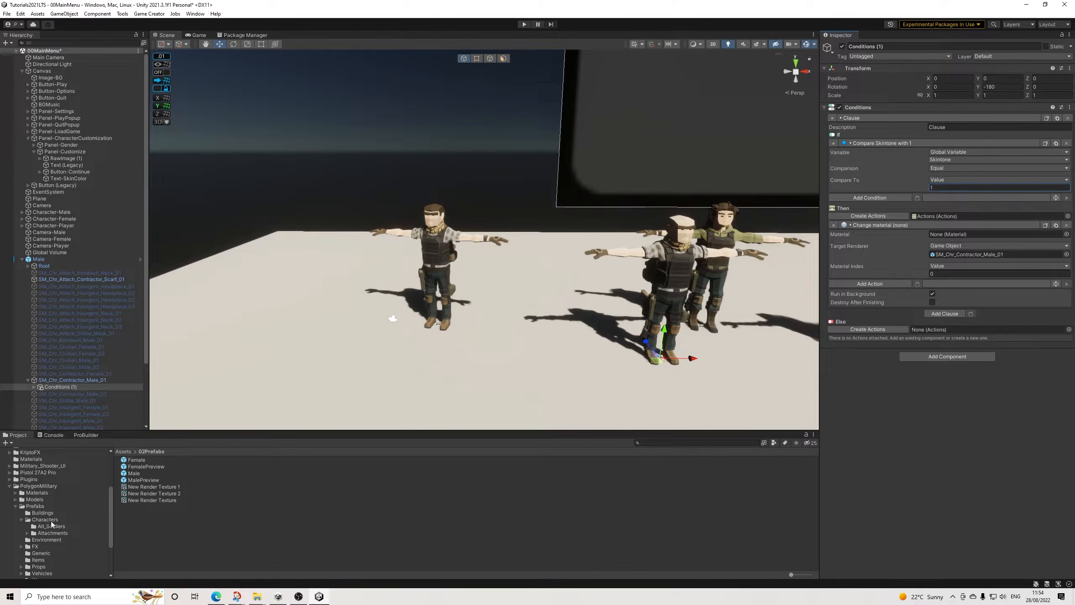
{"action": "scroll", "coordinate": [54, 533], "scroll_direction": "down", "scroll_amount": 2}
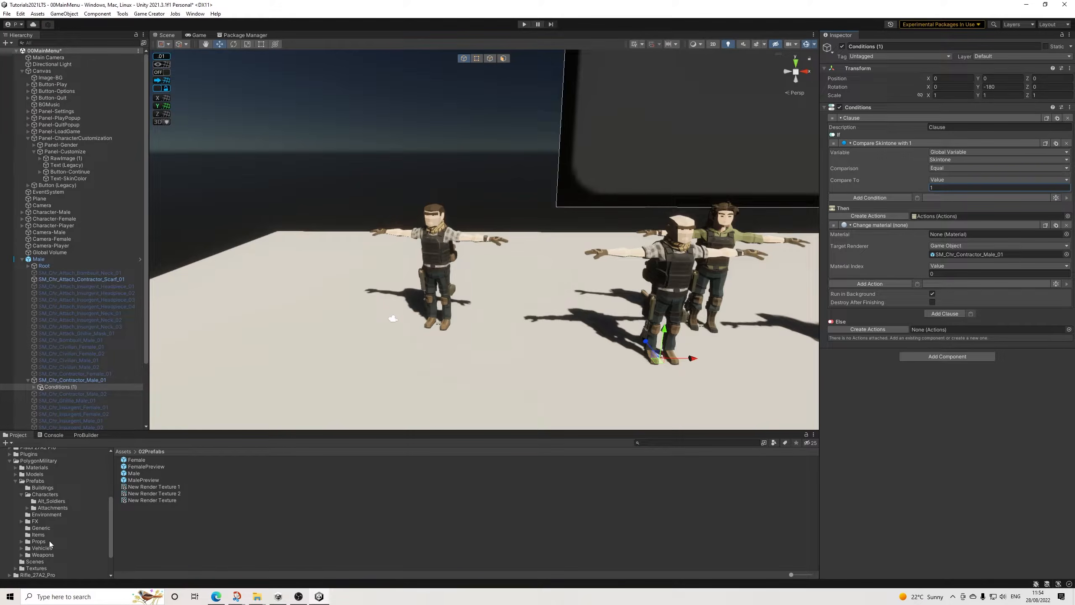
{"action": "left_click", "coordinate": [43, 467]}
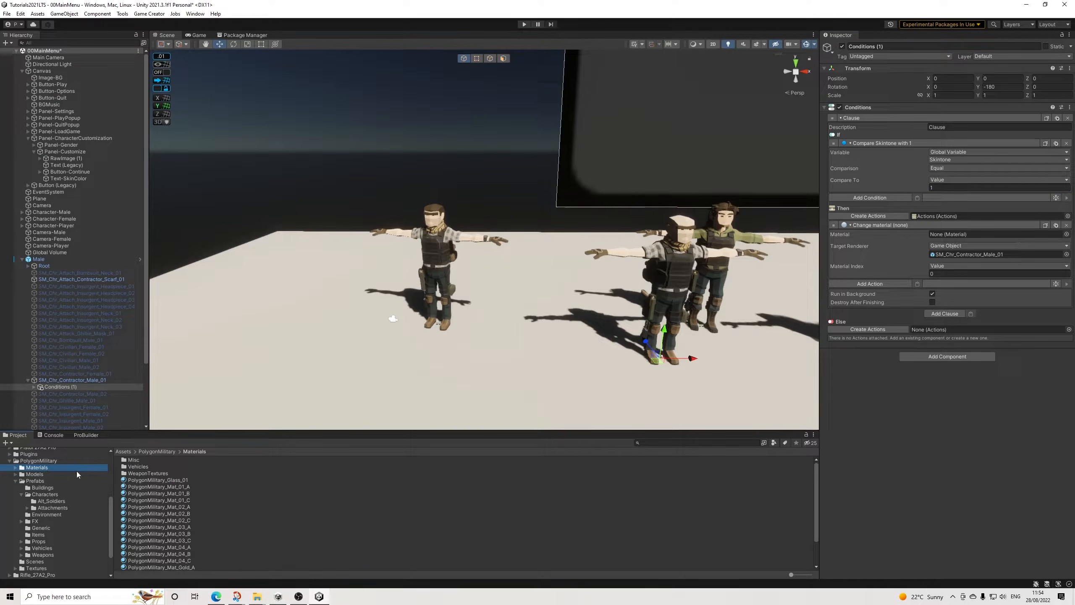
{"action": "left_click_drag", "start_coordinate": [173, 487], "coordinate": [961, 235]}
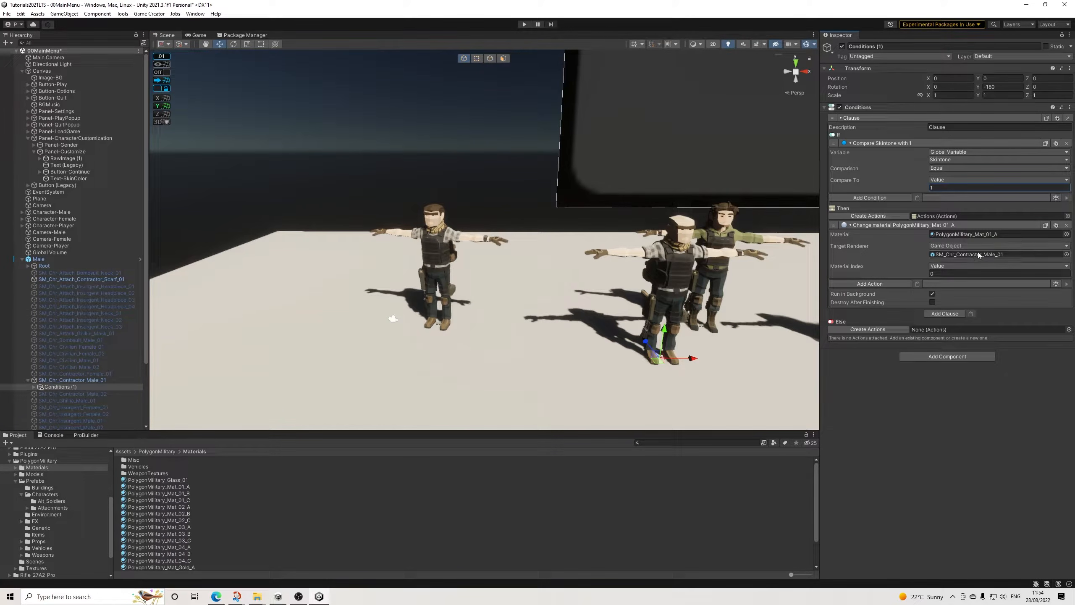
Step: Add a second clause with a copy of the Skintone comparison and set its compare value to 2
{"action": "left_click", "coordinate": [945, 313]}
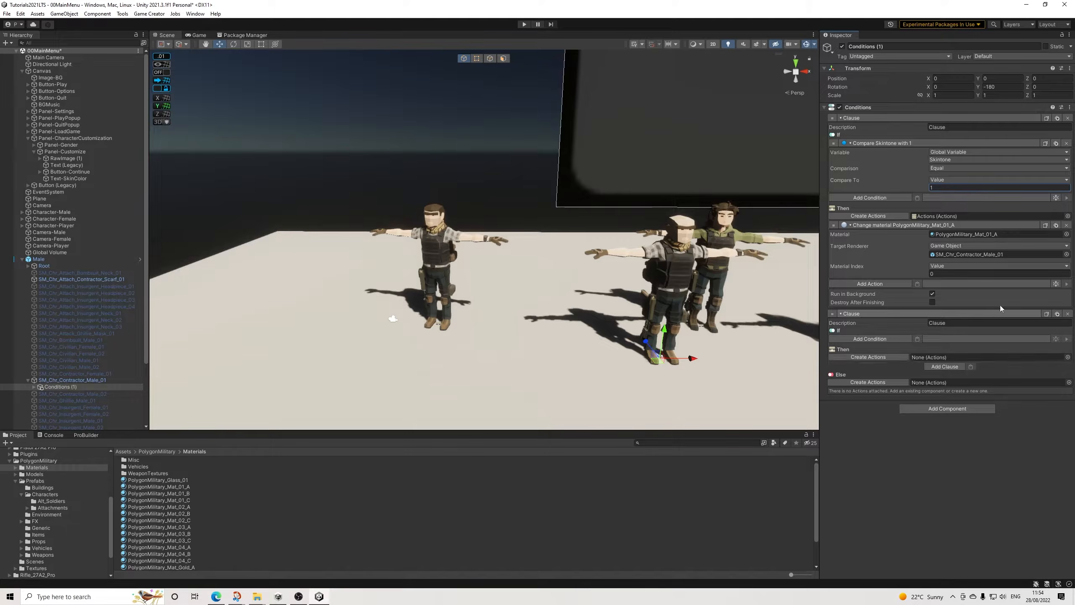
{"action": "left_click", "coordinate": [1045, 144]}
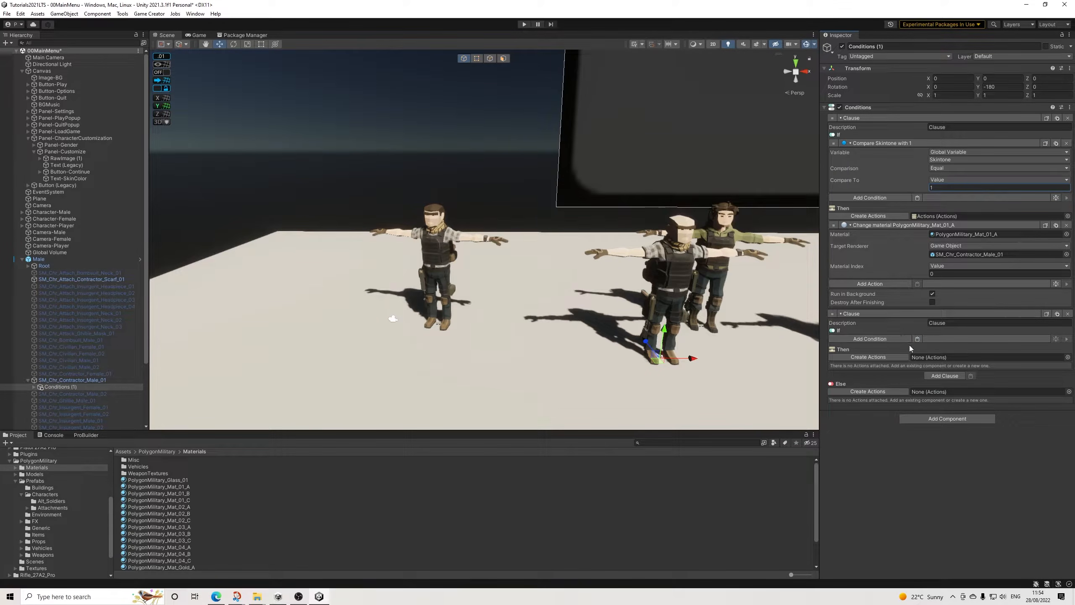
{"action": "left_click", "coordinate": [917, 339]}
{"action": "left_click", "coordinate": [950, 383]}
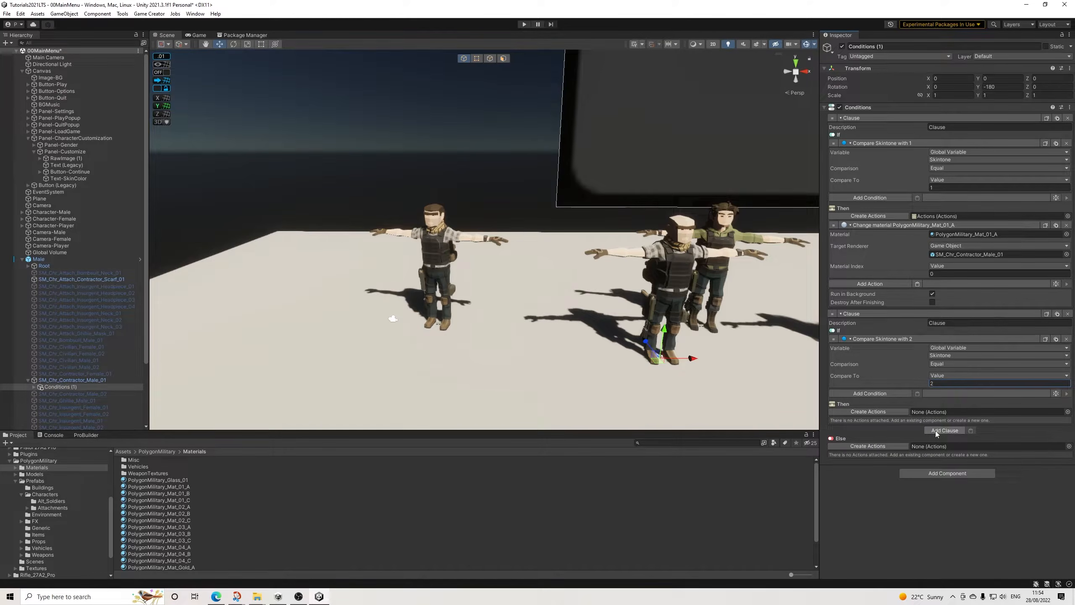
Step: Create actions for the second clause, paste in the Change Material action and assign PolygonMilitary_Mat_01_B
{"action": "left_click", "coordinate": [869, 412]}
{"action": "left_click", "coordinate": [917, 421]}
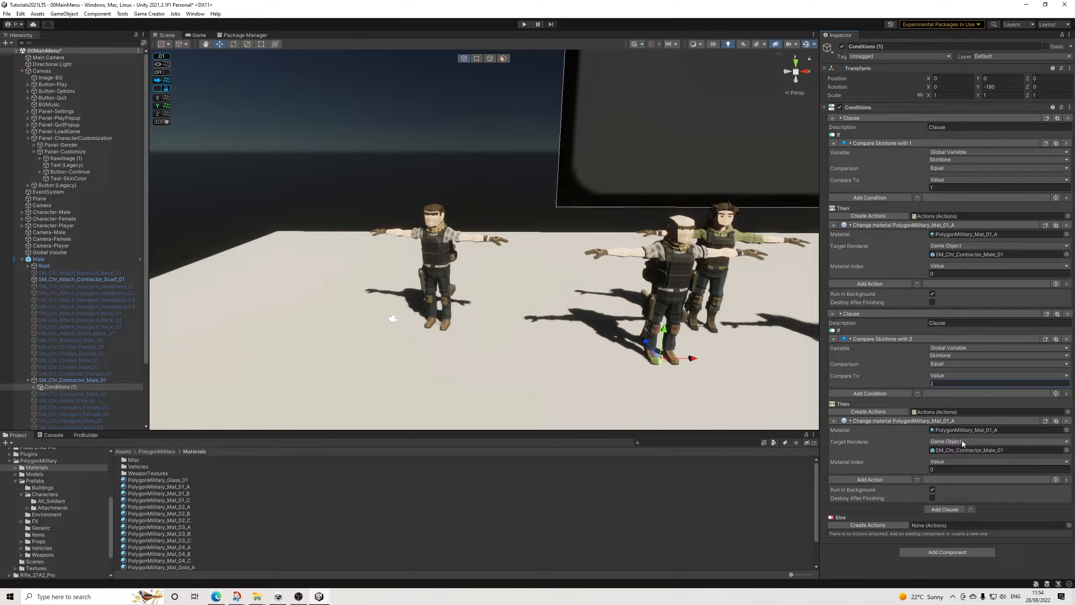
{"action": "left_click_drag", "start_coordinate": [181, 494], "coordinate": [987, 439]}
Step: Add a third clause with a copy of the Skintone comparison and set its compare value to 3
{"action": "left_click", "coordinate": [937, 509]}
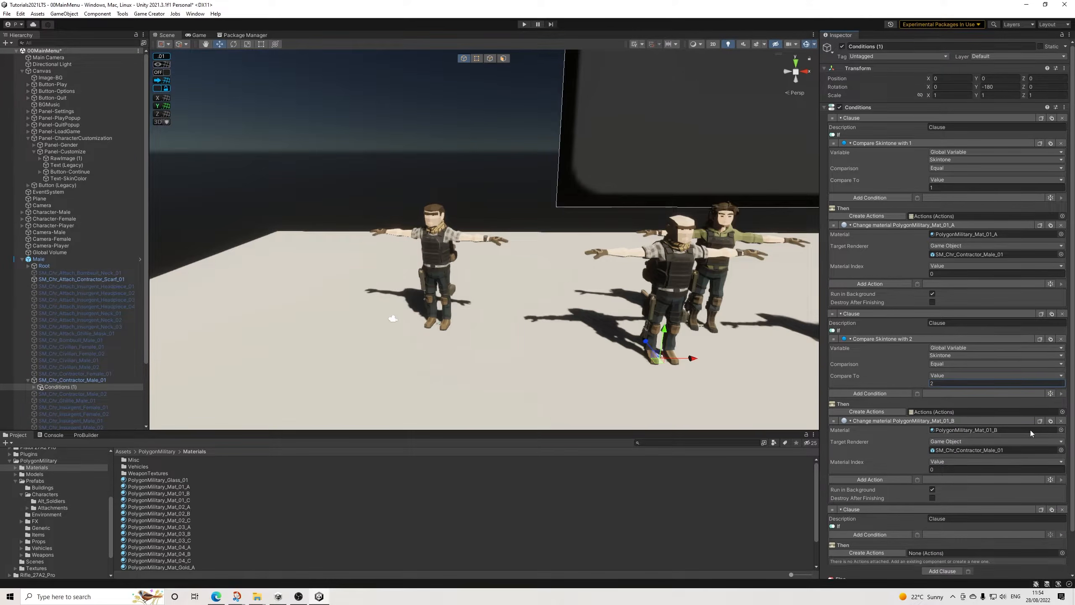
{"action": "scroll", "coordinate": [1024, 364], "scroll_direction": "down", "scroll_amount": 2}
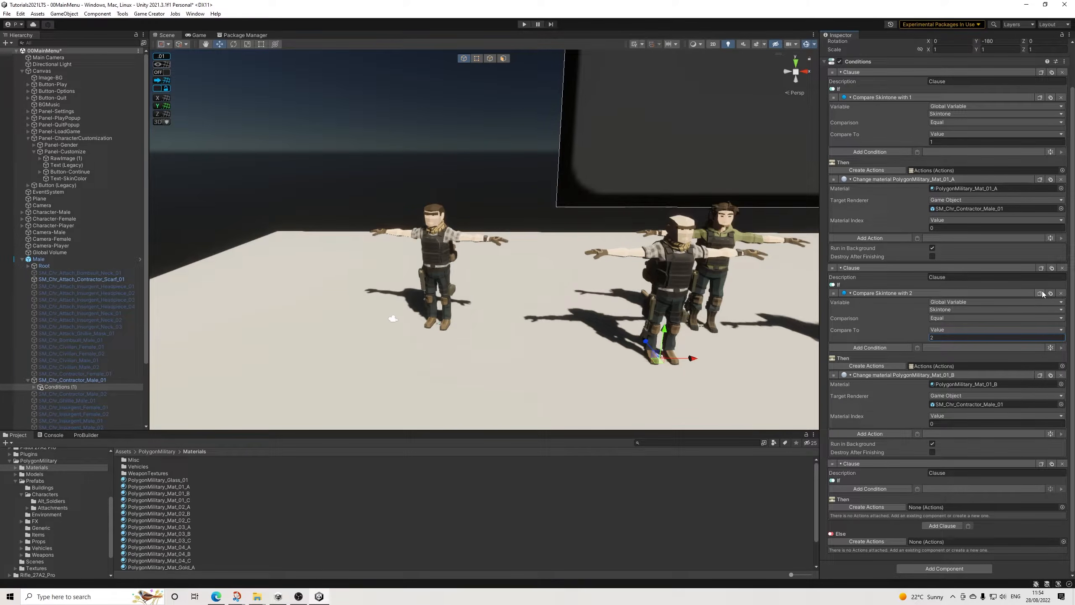
{"action": "left_click", "coordinate": [918, 490]}
{"action": "left_click", "coordinate": [946, 534]}
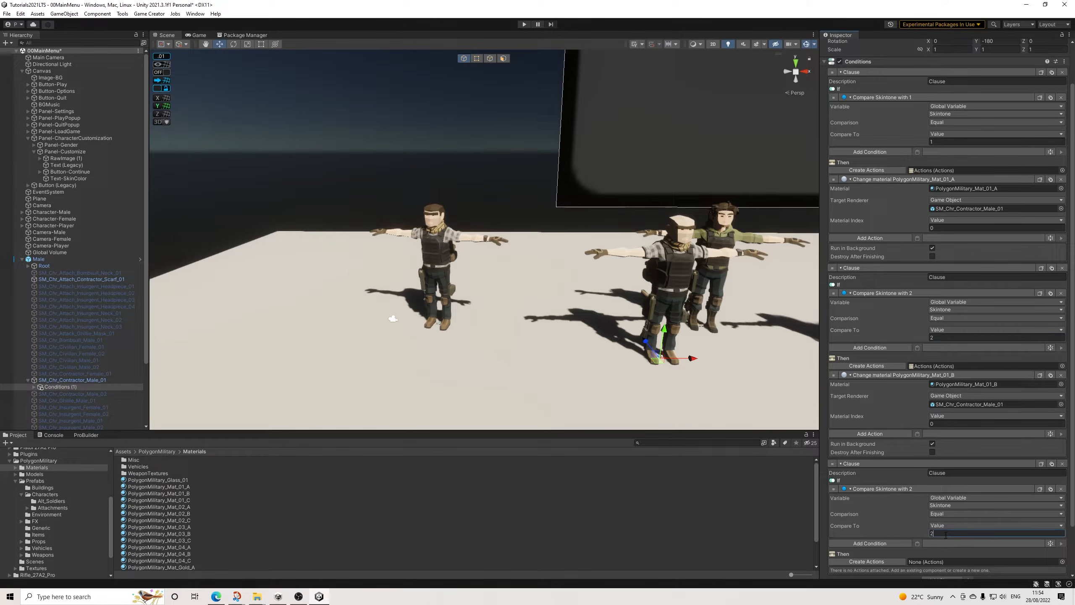
{"action": "type", "text": "3"}
Step: Create actions for the third clause, paste in the Change Material action and assign PolygonMilitary_Mat_01_C
{"action": "scroll", "coordinate": [980, 518], "scroll_direction": "down", "scroll_amount": 2}
{"action": "left_click", "coordinate": [899, 561]}
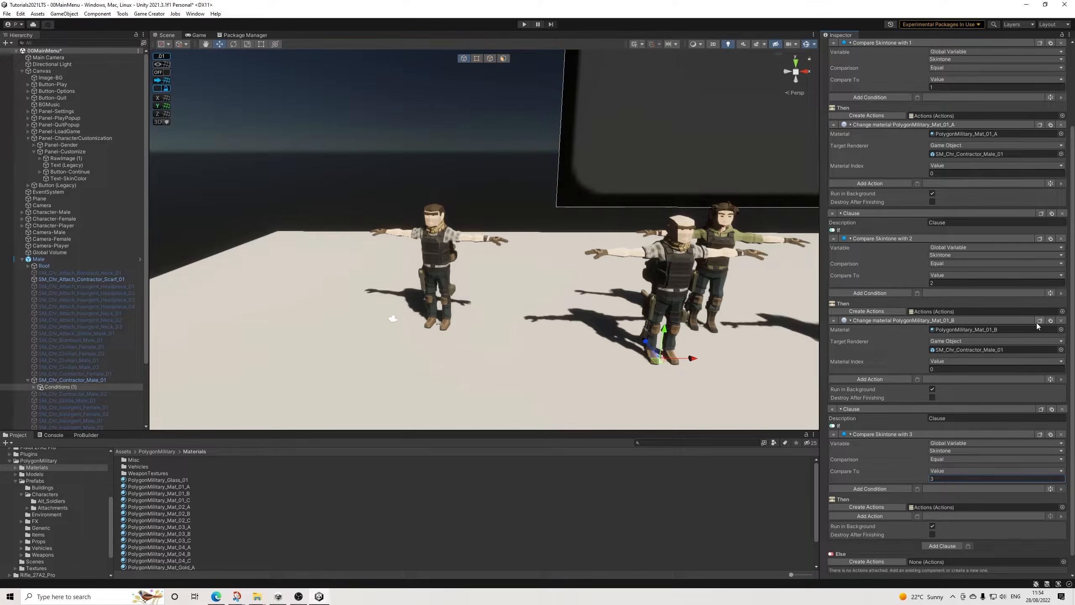
{"action": "scroll", "coordinate": [931, 469], "scroll_direction": "down", "scroll_amount": 1}
{"action": "left_click", "coordinate": [918, 497]}
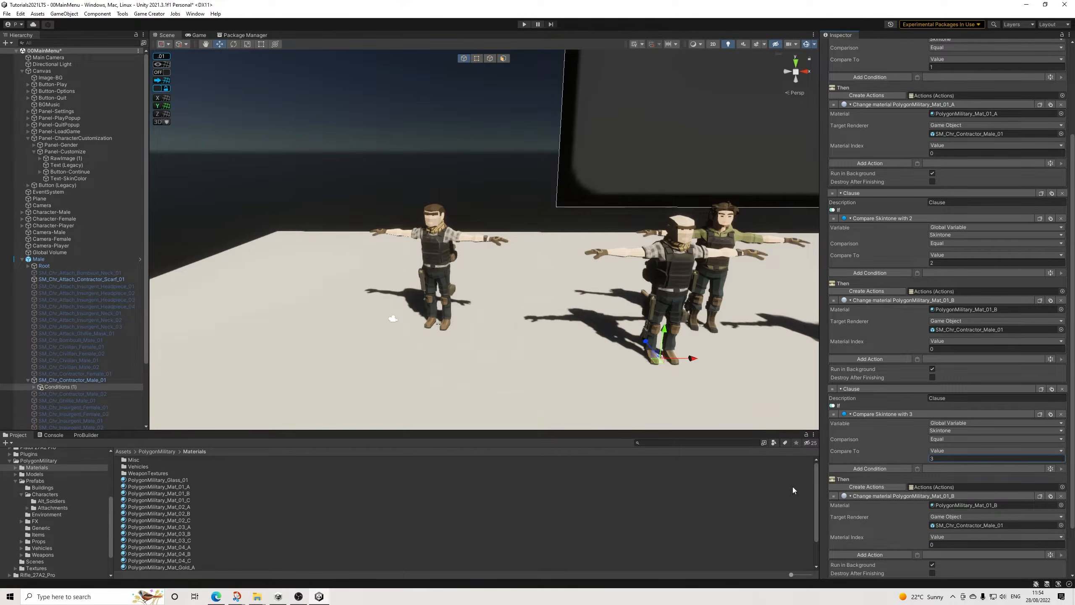
{"action": "left_click_drag", "start_coordinate": [180, 500], "coordinate": [990, 508]}
Step: Copy the male's Conditions object and set the variable of SM_Chr_Contractor_Male_01's trigger to Skintone
{"action": "left_click", "coordinate": [63, 388]}
{"action": "right_click", "coordinate": [63, 387]}
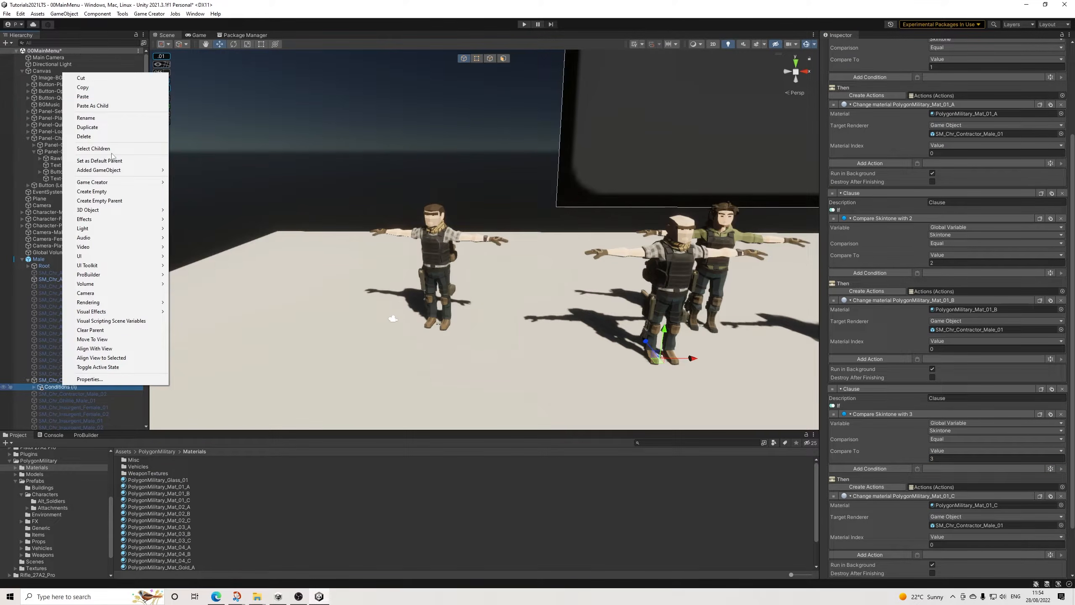
{"action": "left_click", "coordinate": [85, 87]}
{"action": "scroll", "coordinate": [16, 306], "scroll_direction": "down", "scroll_amount": 3}
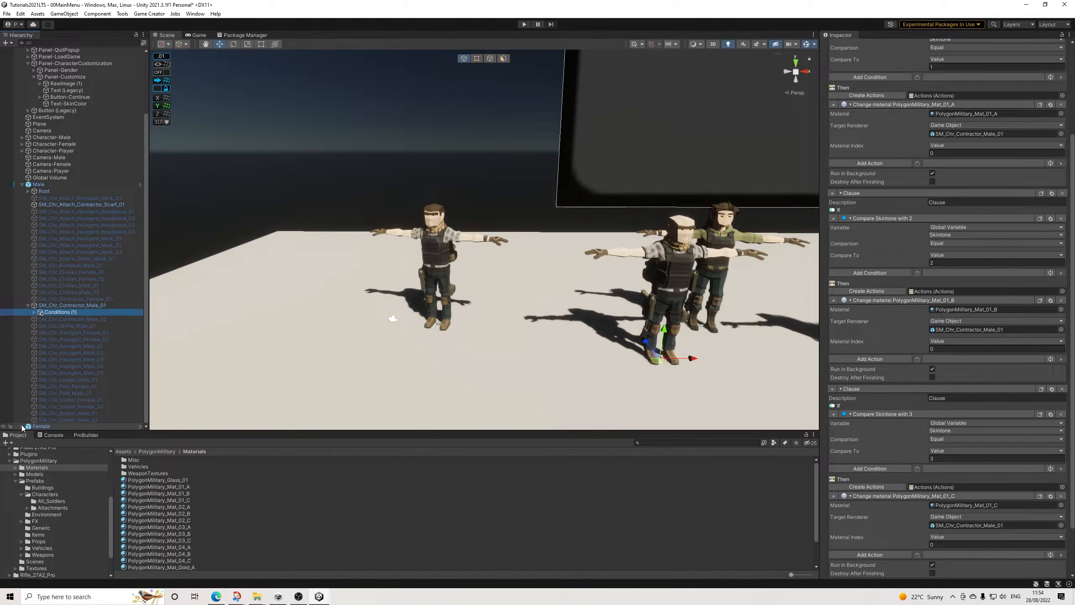
{"action": "left_click", "coordinate": [71, 305]}
{"action": "left_click", "coordinate": [948, 349]}
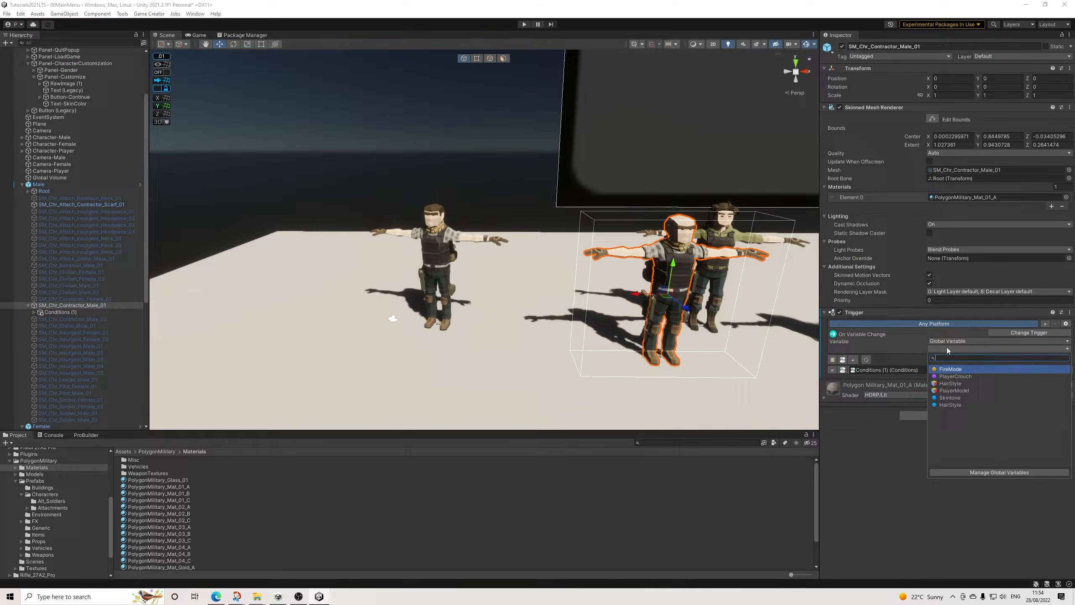
{"action": "left_click", "coordinate": [950, 398]}
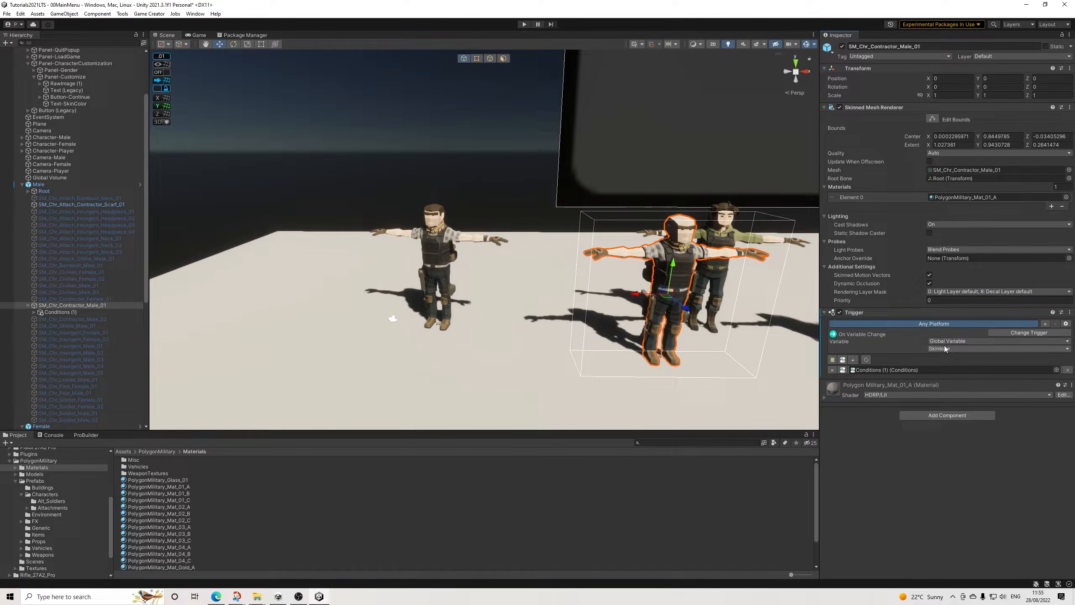
Step: Add a Trigger component to SM_Chr_Contractor_Female_01 under the Female prefab
{"action": "scroll", "coordinate": [68, 348], "scroll_direction": "down", "scroll_amount": 7}
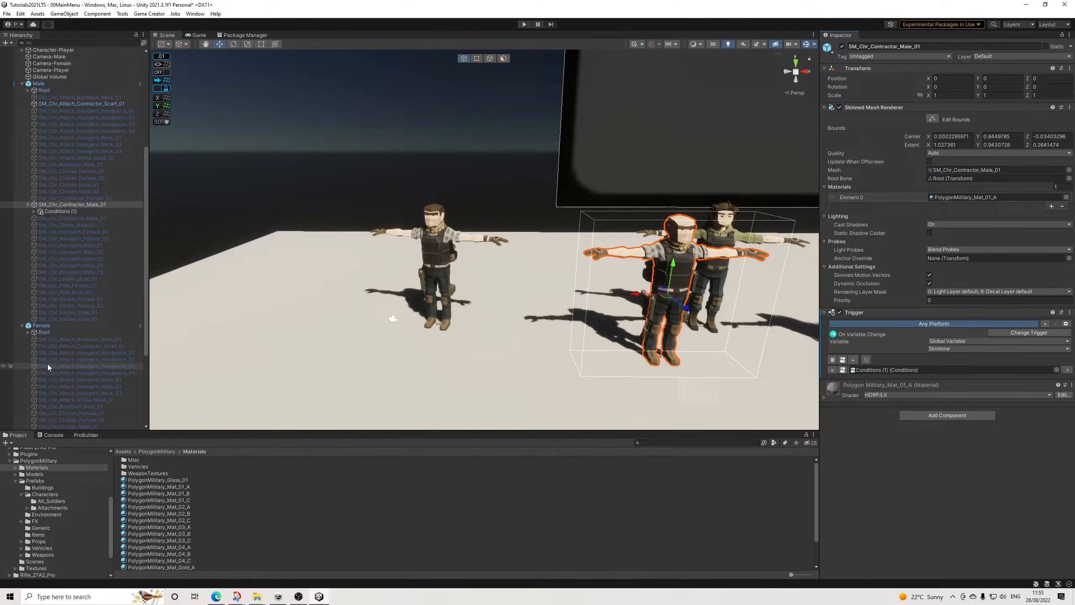
{"action": "scroll", "coordinate": [68, 364], "scroll_direction": "down", "scroll_amount": 2}
{"action": "left_click", "coordinate": [80, 312]}
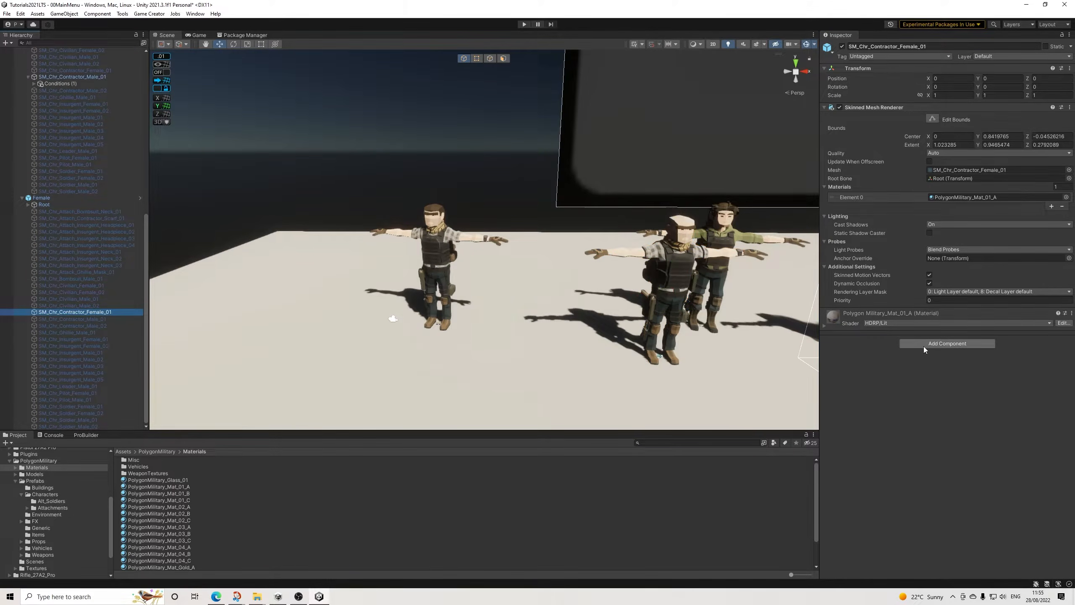
{"action": "left_click", "coordinate": [948, 343]}
{"action": "type", "text": "tri"}
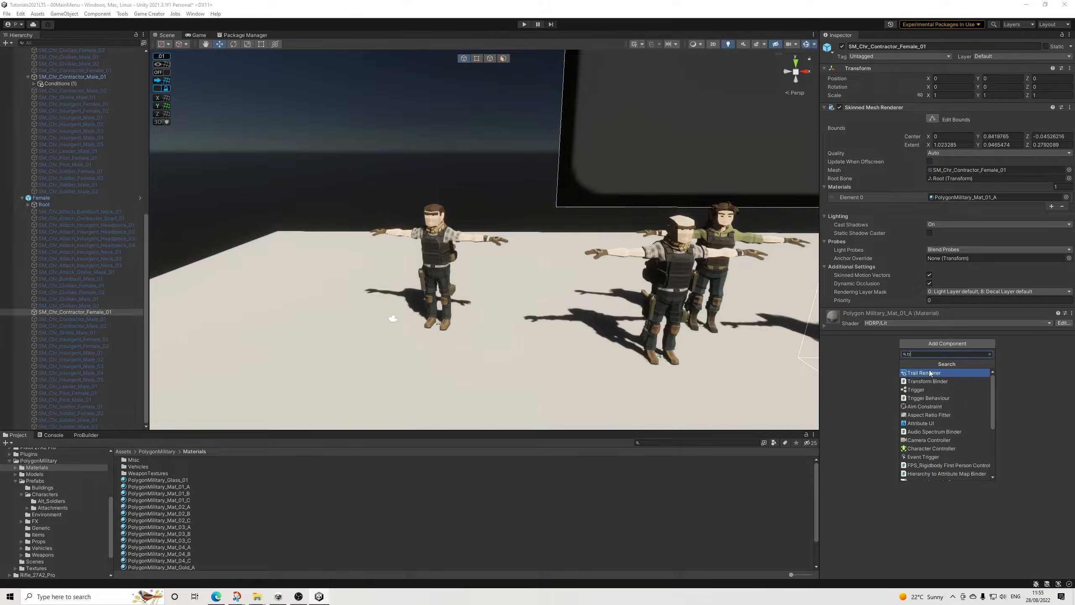
{"action": "left_click", "coordinate": [930, 373]}
Step: Change the female contractor's trigger to On Variable Change and choose the Skintone global variable
{"action": "left_click", "coordinate": [1035, 333]}
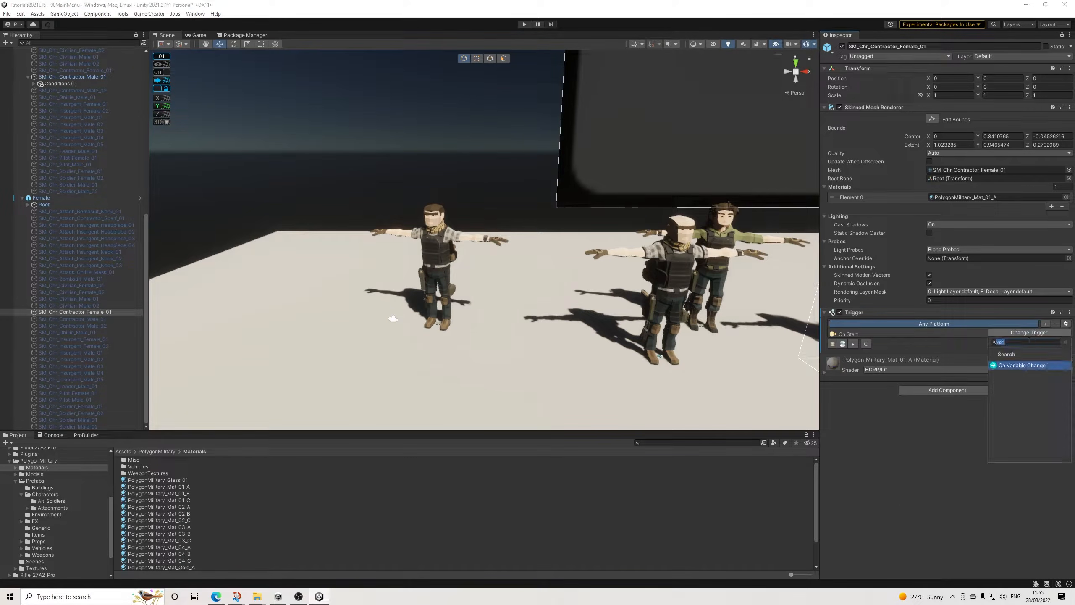
{"action": "left_click", "coordinate": [1012, 365]}
{"action": "left_click", "coordinate": [945, 350]}
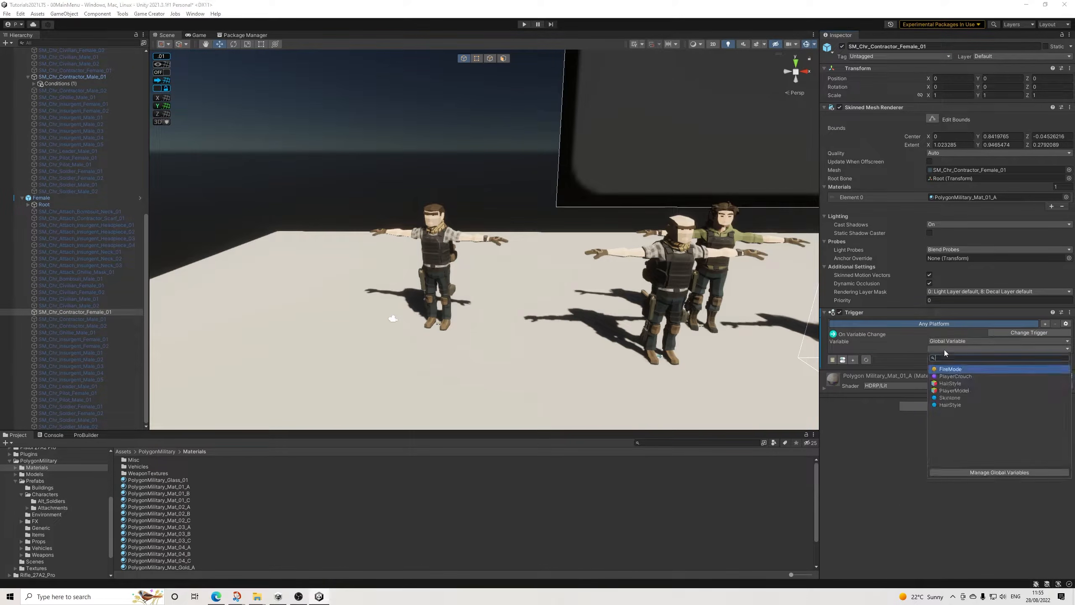
{"action": "left_click", "coordinate": [951, 398]}
Step: Paste the copied Conditions object as a child of SM_Chr_Contractor_Female_01 and link it to a new conditions slot in its trigger
{"action": "left_click", "coordinate": [853, 359]}
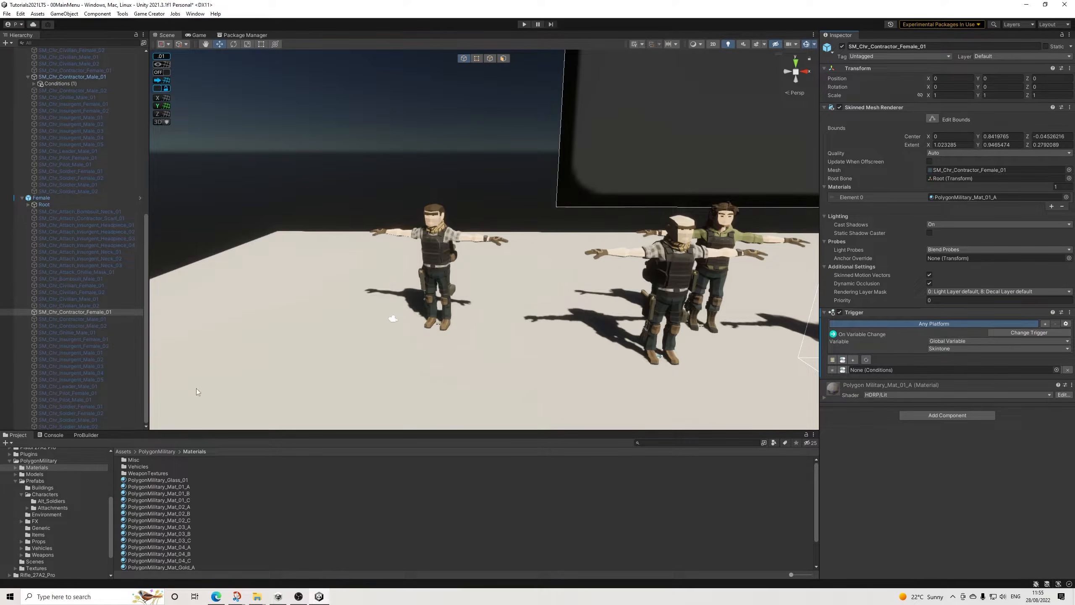
{"action": "right_click", "coordinate": [70, 312]}
{"action": "left_click", "coordinate": [83, 306]}
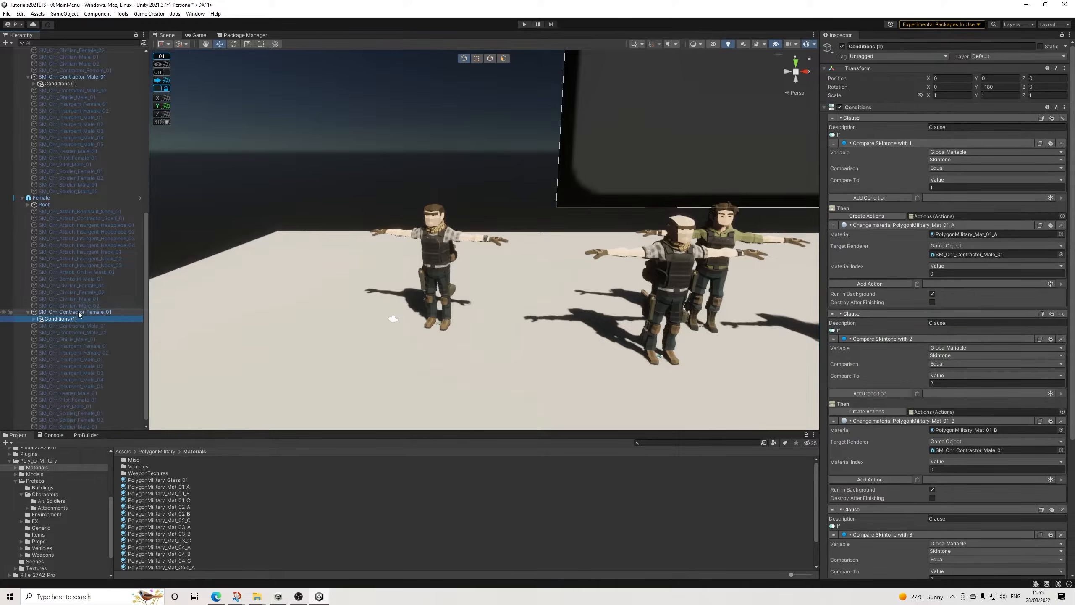
{"action": "left_click", "coordinate": [79, 312]}
{"action": "left_click_drag", "start_coordinate": [70, 318], "coordinate": [873, 371]}
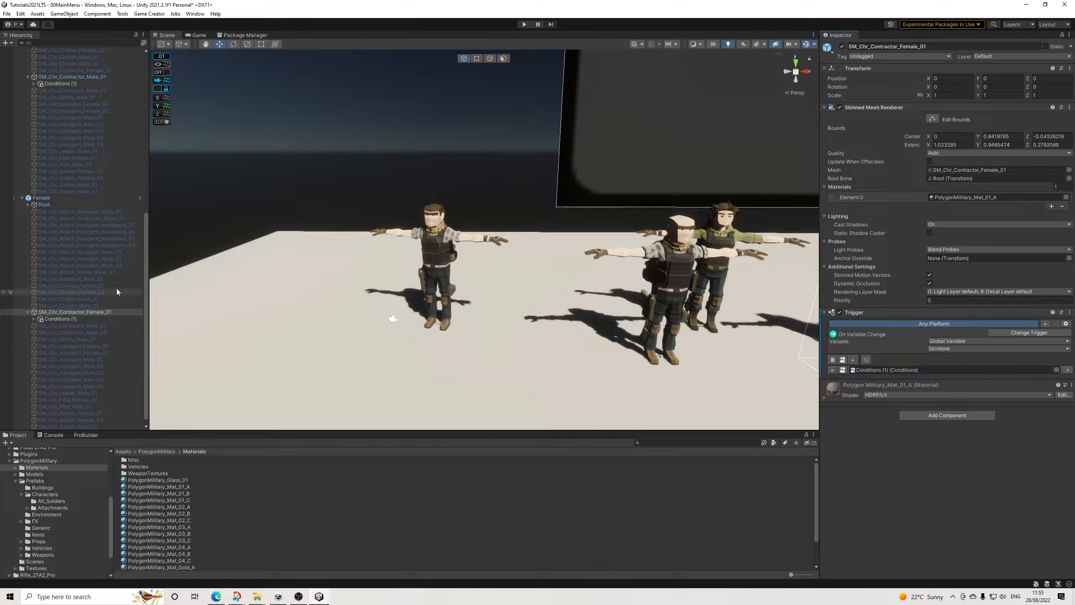
Step: Set the target renderer of all three change-material actions in the female's Conditions object to SM_Chr_Contractor_Female_01
{"action": "left_click", "coordinate": [79, 317]}
{"action": "left_click_drag", "start_coordinate": [968, 274], "coordinate": [963, 254]}
{"action": "left_click_drag", "start_coordinate": [73, 313], "coordinate": [990, 453]}
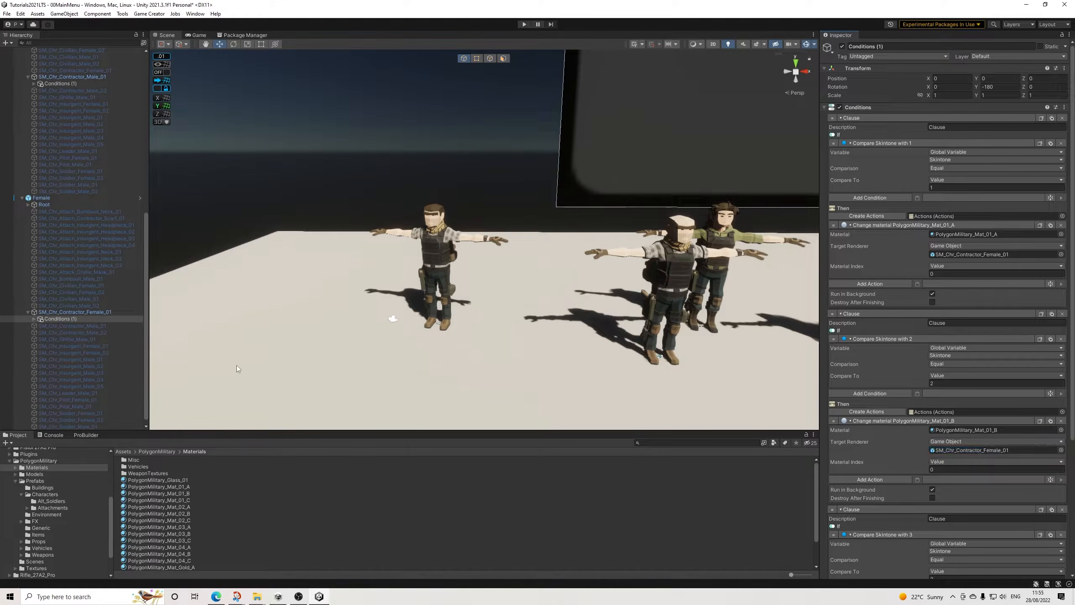
{"action": "left_click_drag", "start_coordinate": [74, 312], "coordinate": [970, 472]}
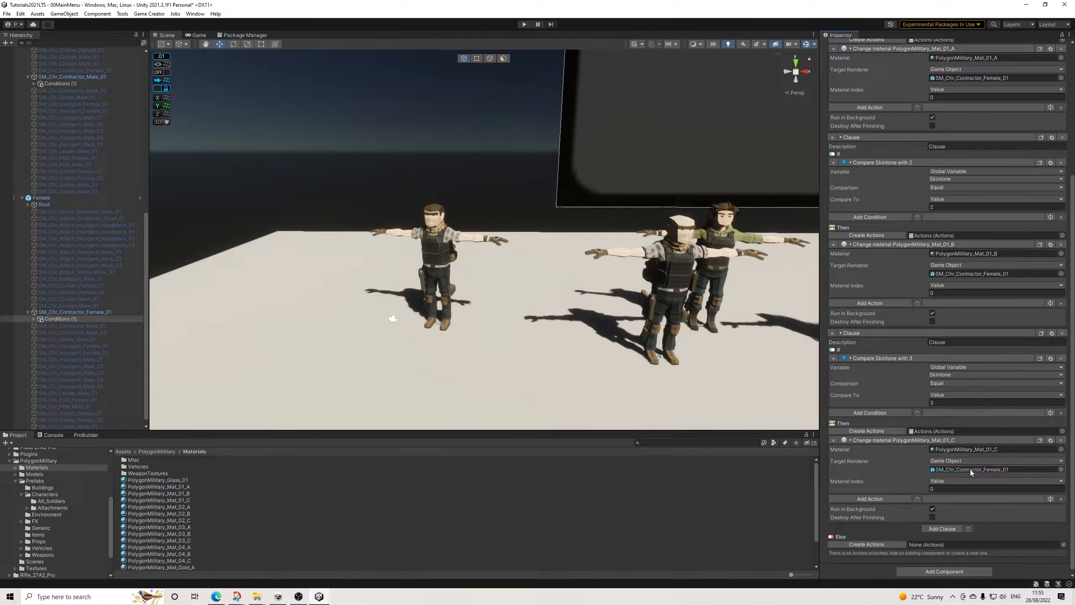
Step: Apply all overrides of the Male instance to its prefab
{"action": "scroll", "coordinate": [130, 247], "scroll_direction": "up", "scroll_amount": 6}
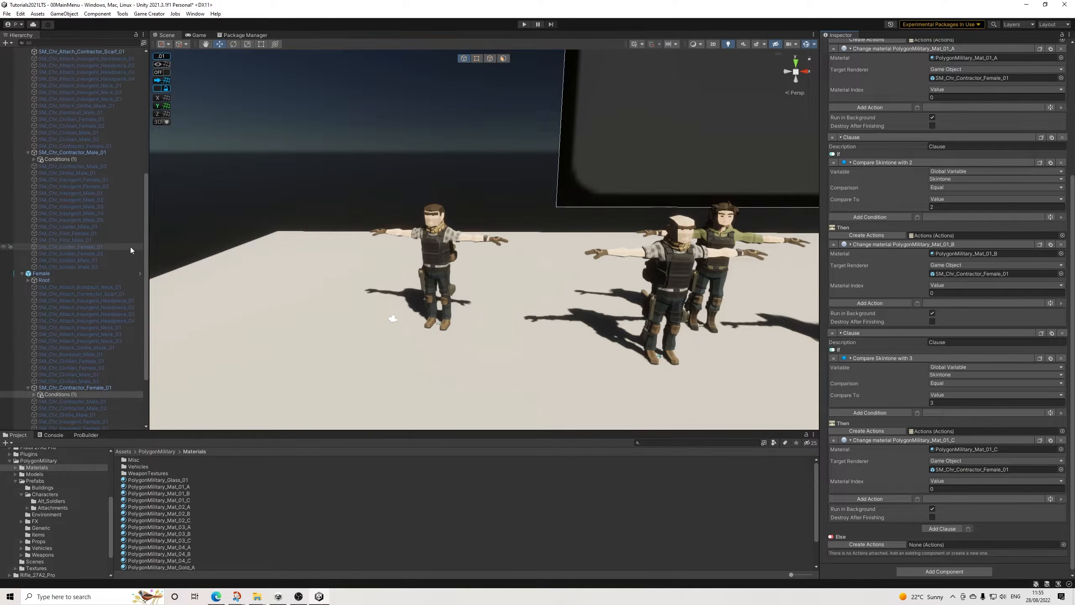
{"action": "scroll", "coordinate": [128, 255], "scroll_direction": "up", "scroll_amount": 6}
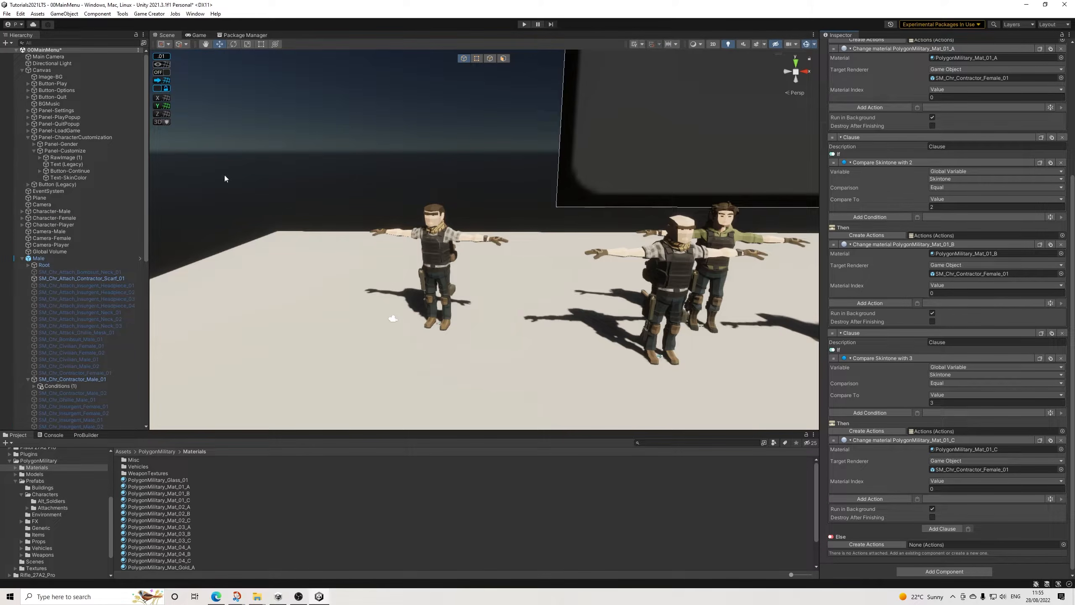
{"action": "scroll", "coordinate": [225, 139], "scroll_direction": "down", "scroll_amount": 2}
{"action": "left_click", "coordinate": [38, 258]}
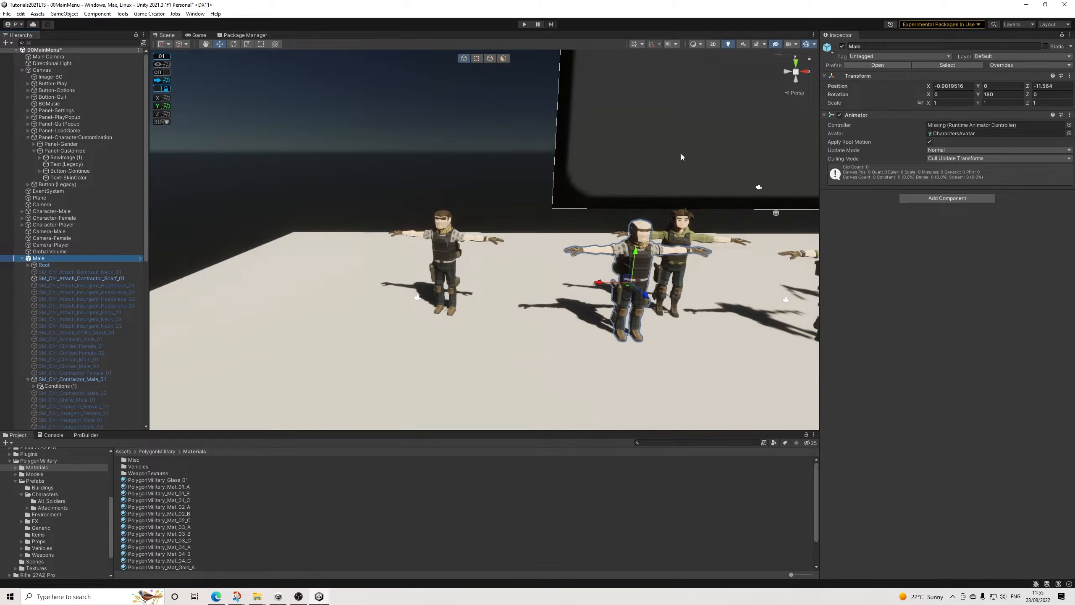
{"action": "left_click", "coordinate": [1018, 67]}
{"action": "left_click", "coordinate": [1043, 169]}
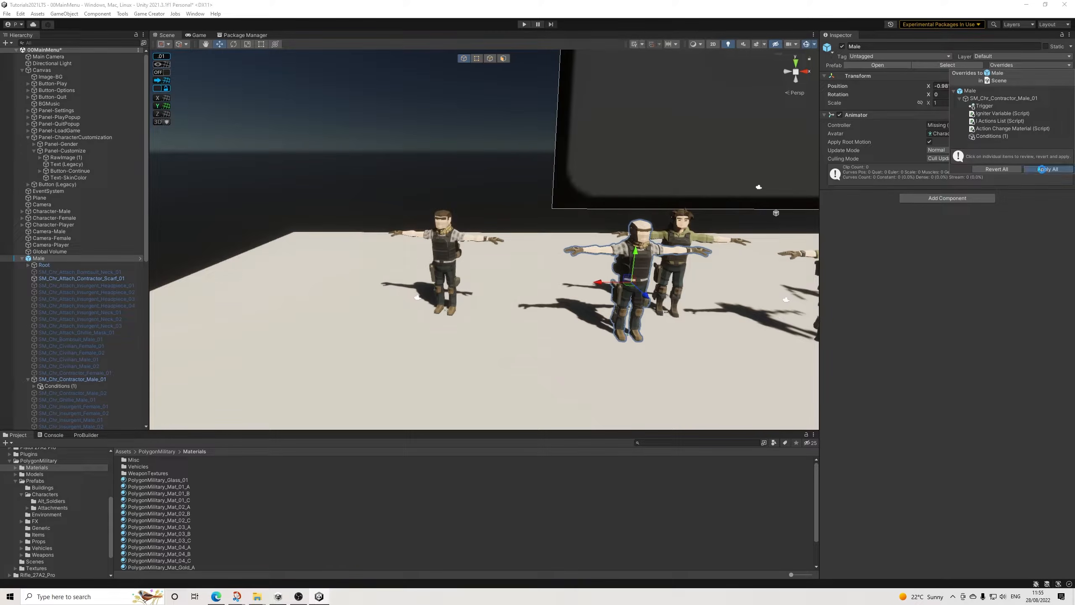
Step: Apply all overrides of the Female instance to its prefab
{"action": "scroll", "coordinate": [58, 311], "scroll_direction": "down", "scroll_amount": 4}
{"action": "scroll", "coordinate": [58, 311], "scroll_direction": "down", "scroll_amount": 6}
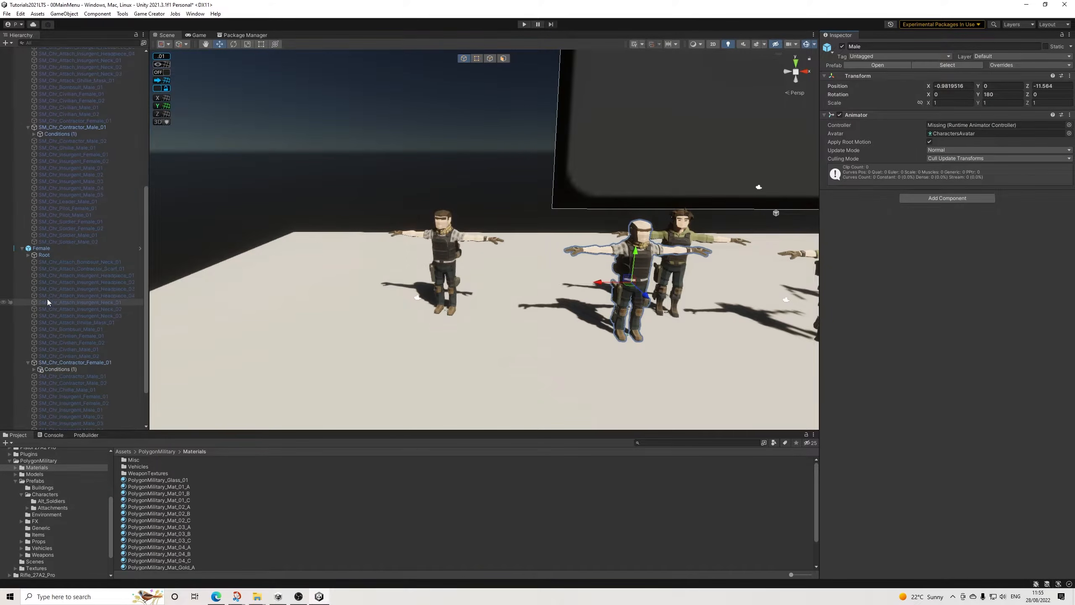
{"action": "left_click", "coordinate": [51, 248]}
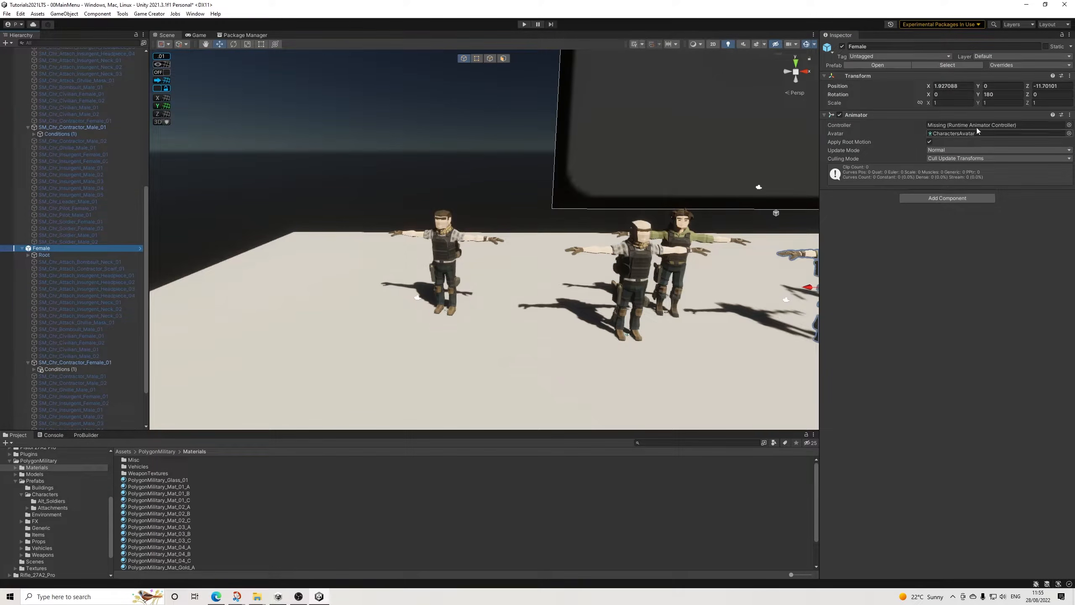
{"action": "left_click", "coordinate": [1028, 65]}
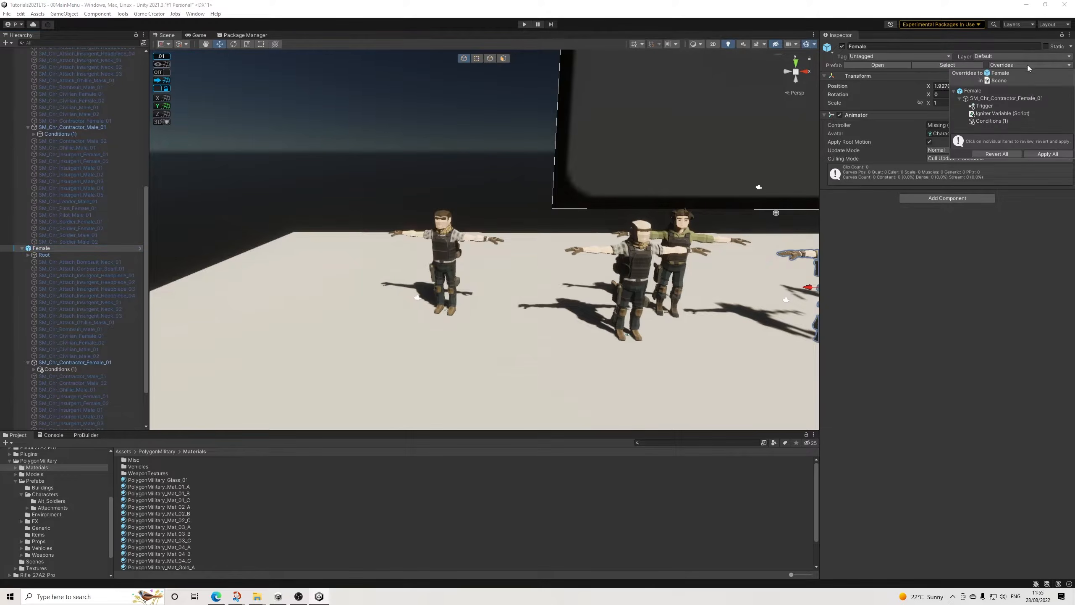
{"action": "left_click", "coordinate": [1042, 154]}
Step: Collapse the Male and Female hierarchies and move both characters together to the free front area of the plane
{"action": "scroll", "coordinate": [35, 255], "scroll_direction": "up", "scroll_amount": 3}
{"action": "scroll", "coordinate": [34, 250], "scroll_direction": "up", "scroll_amount": 2}
{"action": "left_click", "coordinate": [22, 136]}
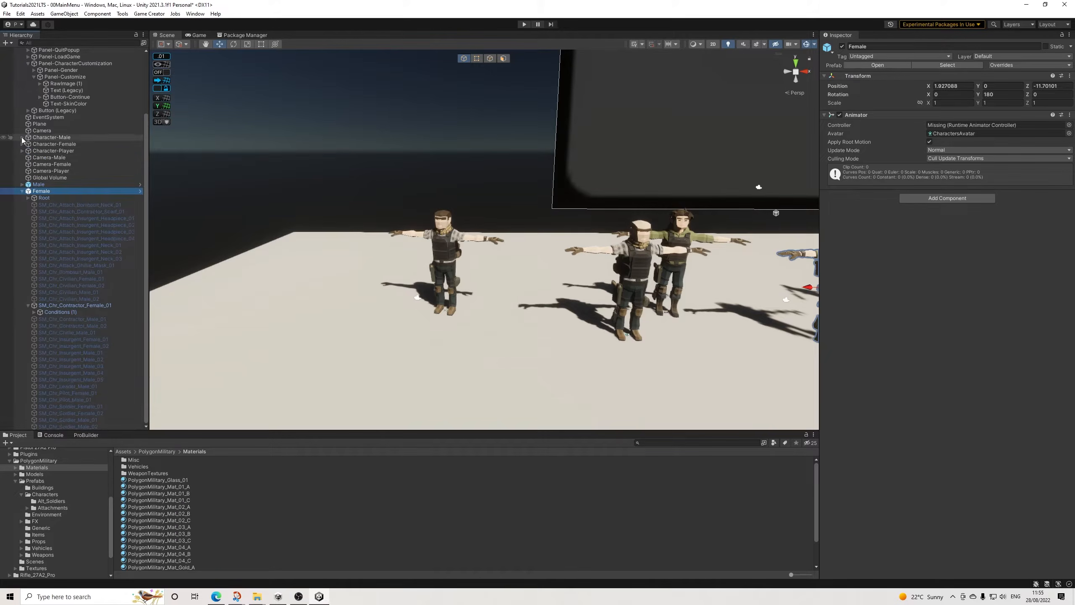
{"action": "left_click", "coordinate": [22, 192]}
{"action": "left_click", "coordinate": [38, 259]}
{"action": "key", "text": "f"}
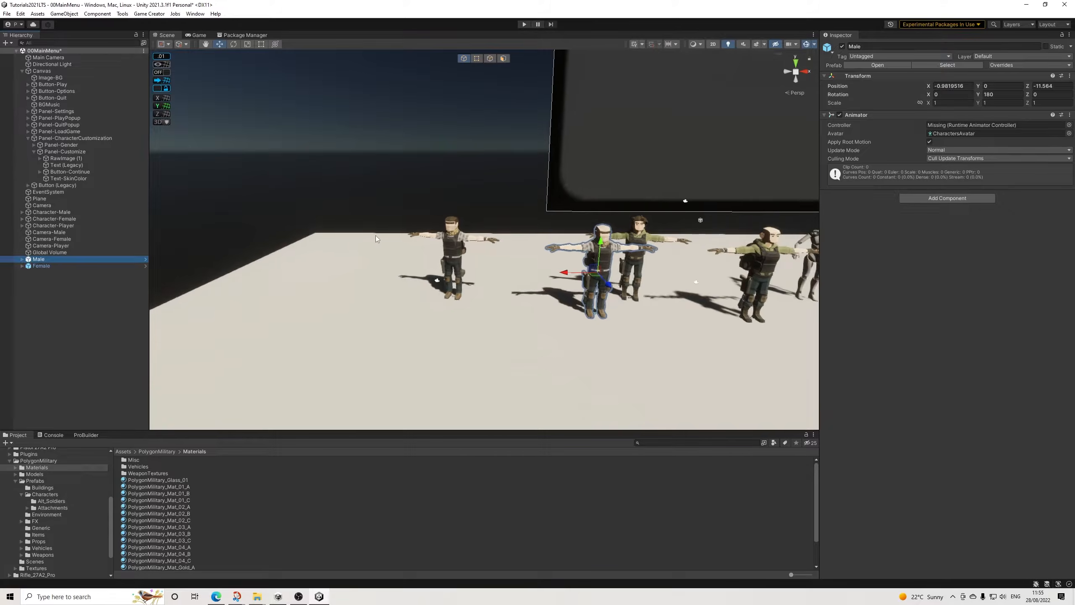
{"action": "left_click", "coordinate": [45, 267], "text": "ctrl"}
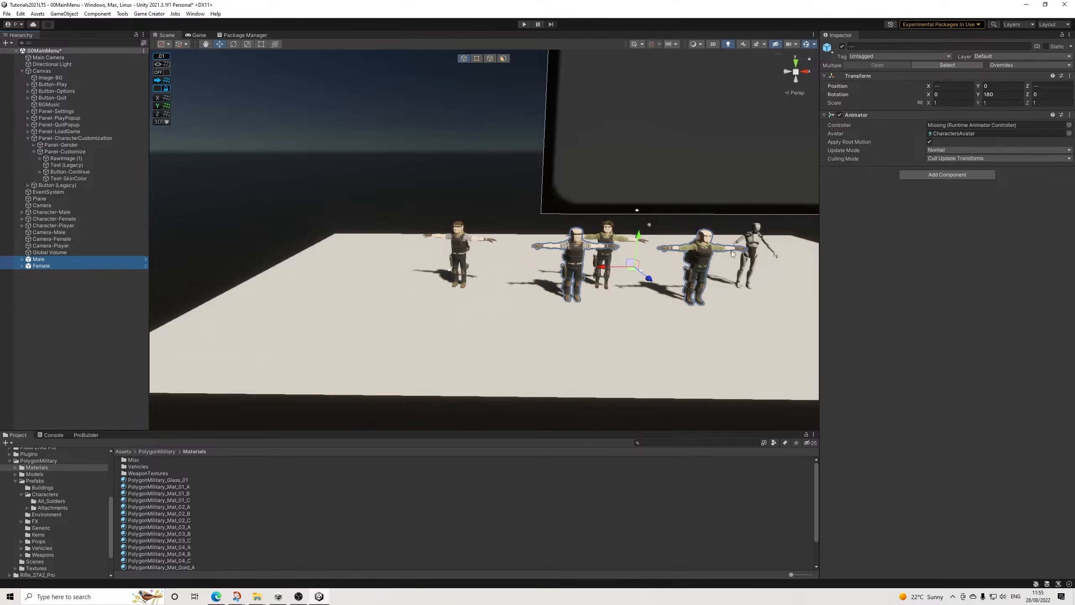
{"action": "left_click_drag", "start_coordinate": [599, 271], "coordinate": [376, 343]}
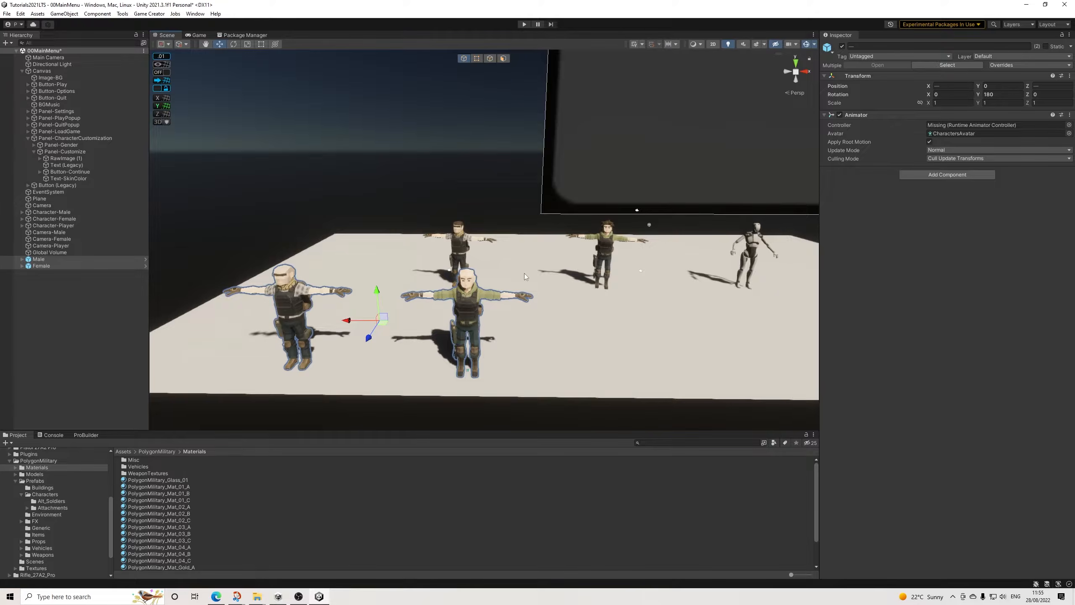
Step: Switch the scene to 2D view and frame Panel-Customize
{"action": "middle_click_drag", "start_coordinate": [475, 229], "coordinate": [376, 252]}
{"action": "left_click", "coordinate": [80, 316]}
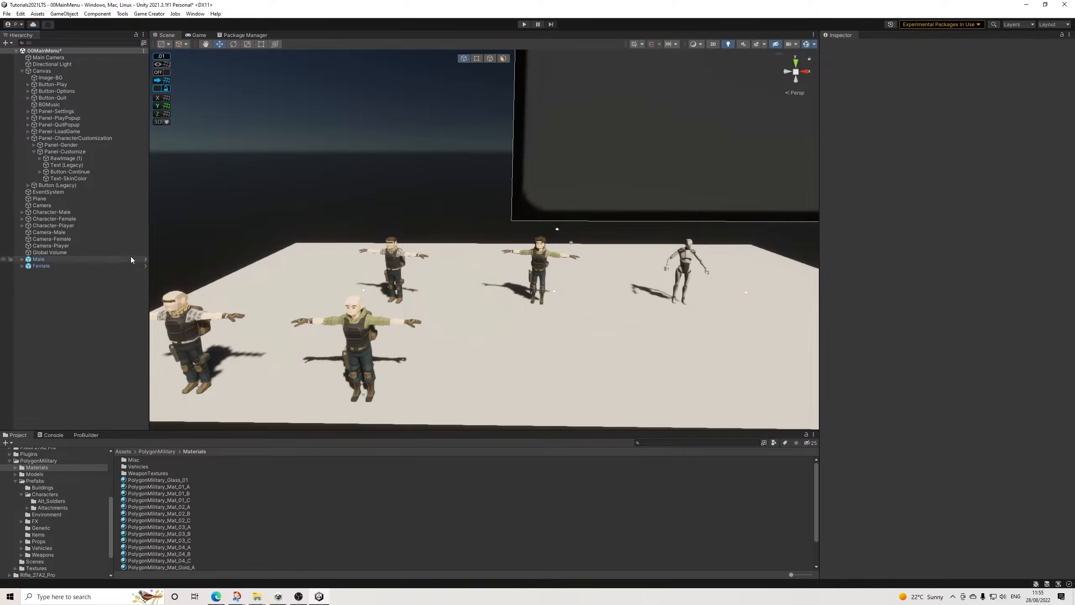
{"action": "scroll", "coordinate": [593, 263], "scroll_direction": "down", "scroll_amount": 3}
{"action": "middle_click_drag", "start_coordinate": [592, 264], "coordinate": [545, 293]}
{"action": "scroll", "coordinate": [551, 288], "scroll_direction": "down", "scroll_amount": 2}
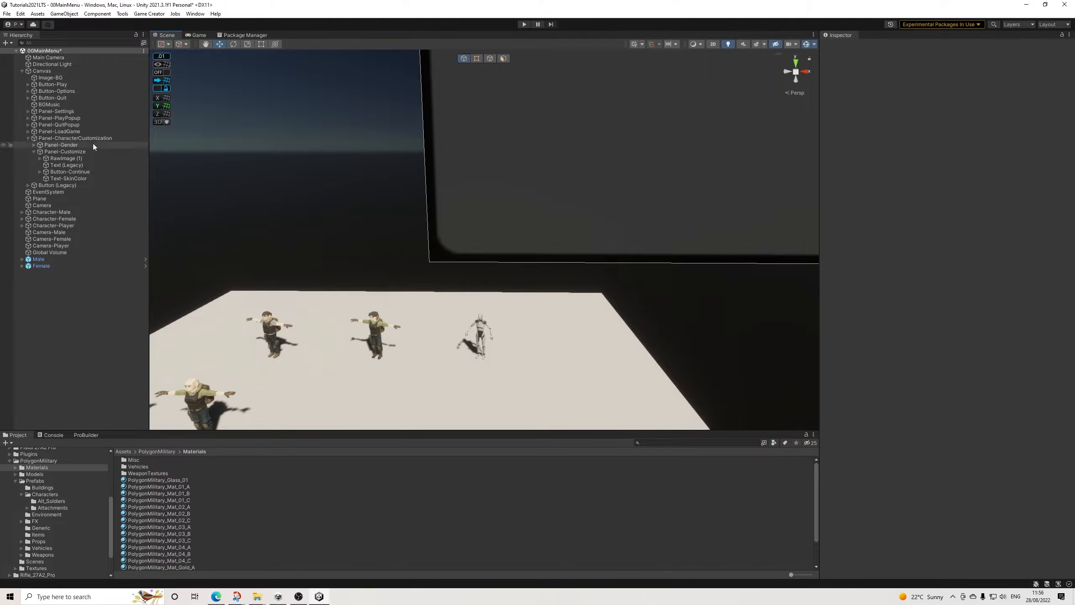
{"action": "left_click", "coordinate": [713, 45]}
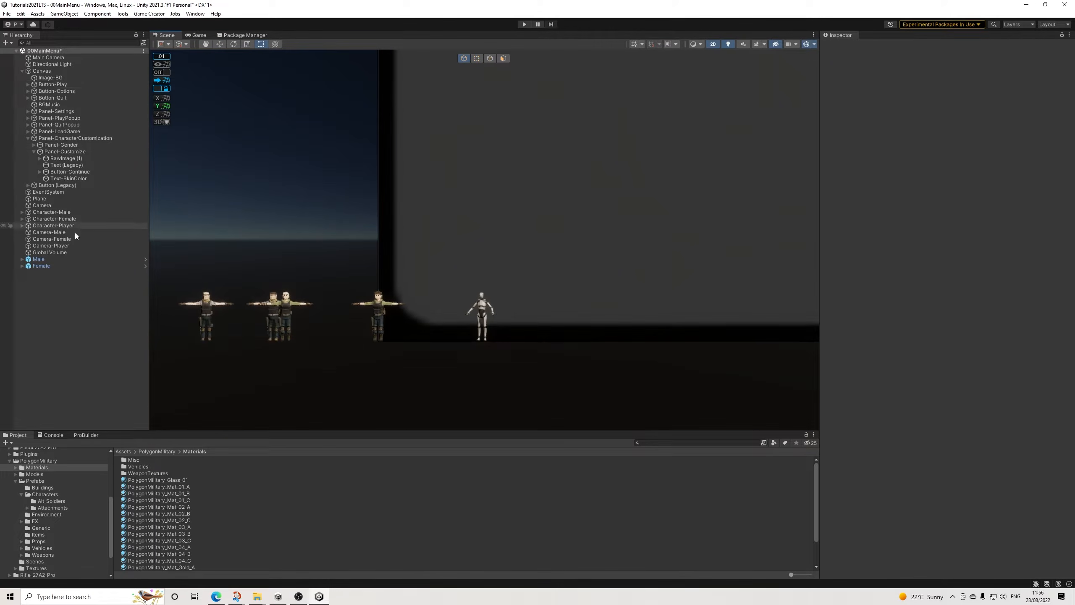
{"action": "left_click", "coordinate": [76, 152]}
{"action": "left_click", "coordinate": [442, 32]}
{"action": "key", "text": "f"}
{"action": "scroll", "coordinate": [417, 258], "scroll_direction": "up", "scroll_amount": 3}
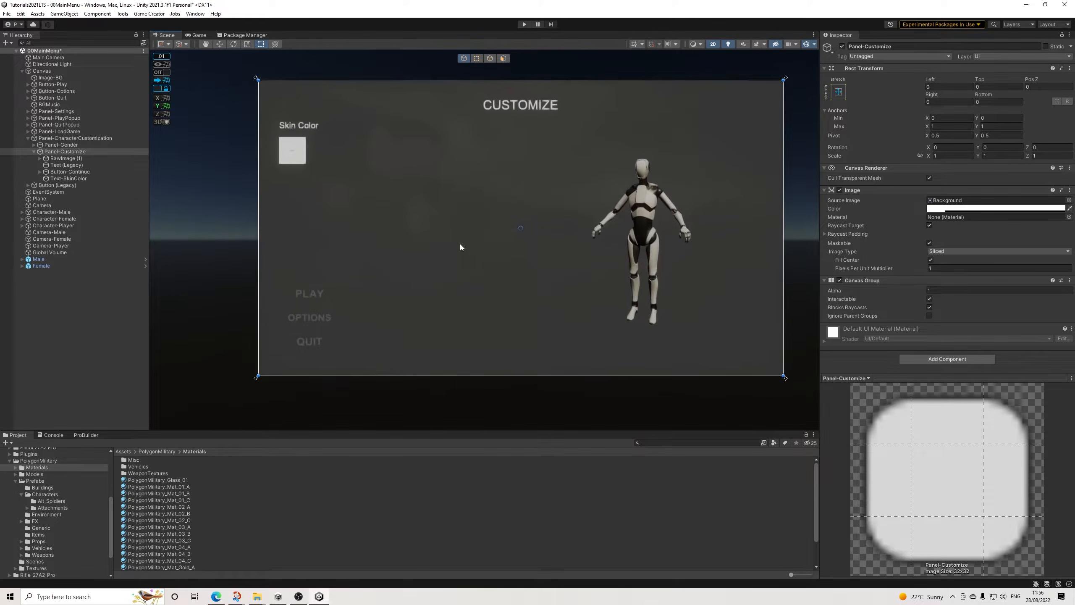
{"action": "scroll", "coordinate": [258, 221], "scroll_direction": "up", "scroll_amount": 2}
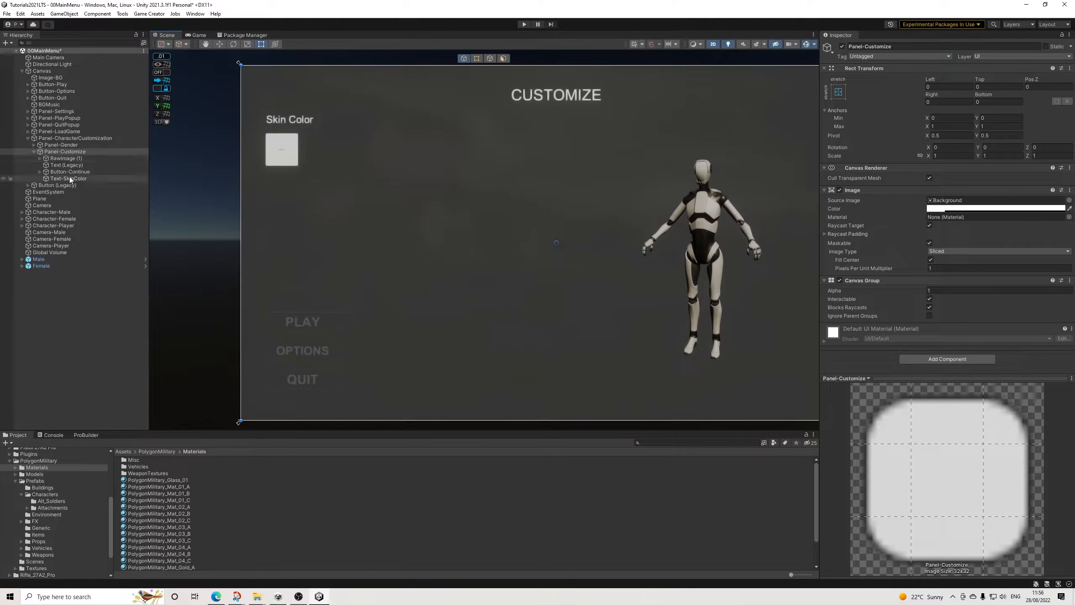
Step: Open the Parts folder inside Military_Shooter_UI in the project assets
{"action": "scroll", "coordinate": [58, 514], "scroll_direction": "up", "scroll_amount": 5}
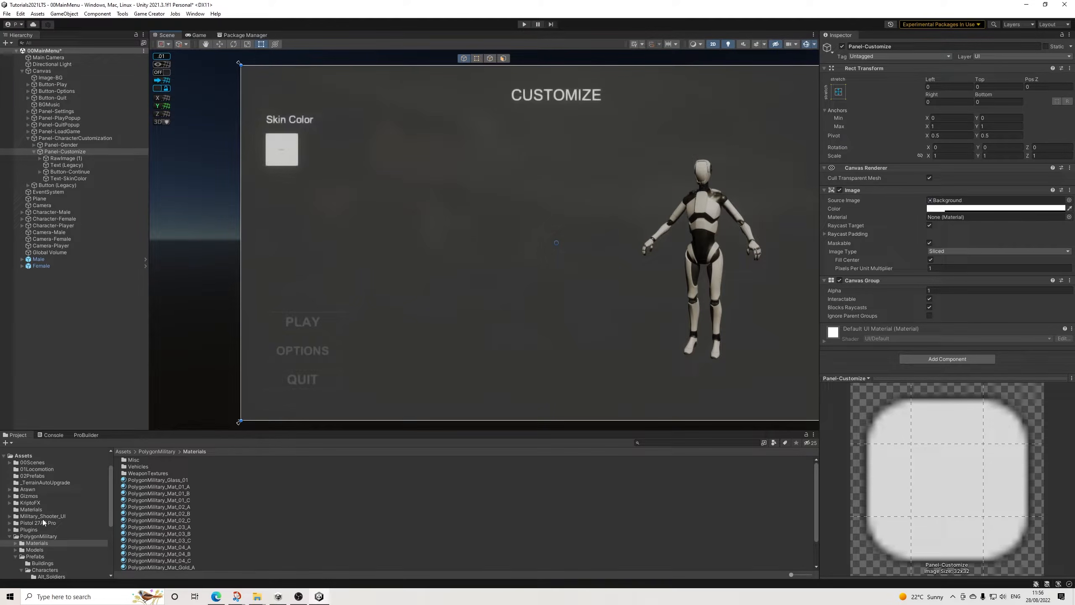
{"action": "left_click", "coordinate": [45, 517]}
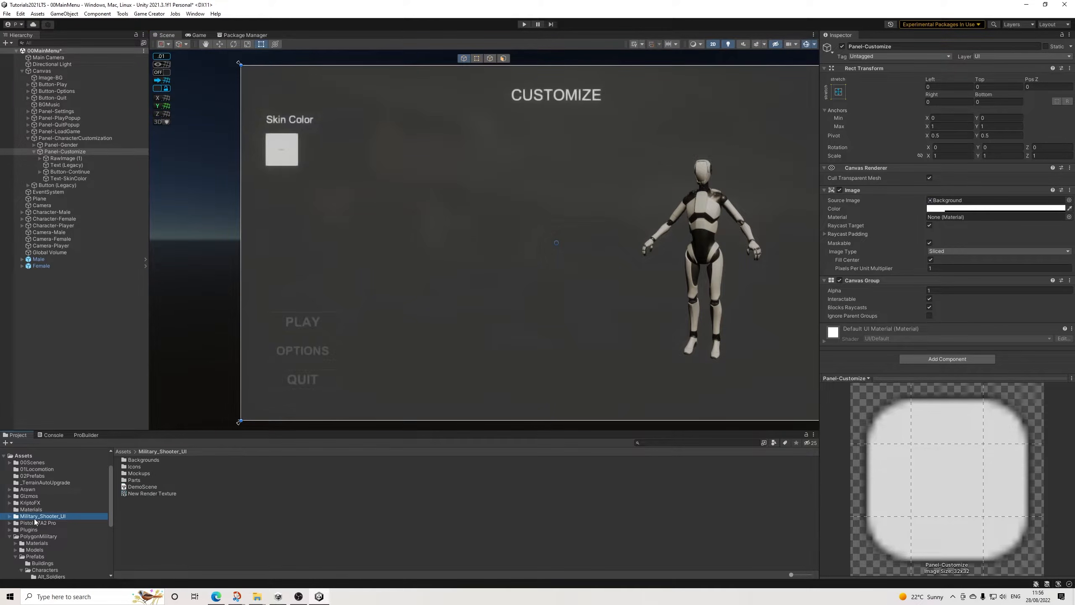
{"action": "left_click", "coordinate": [9, 516]}
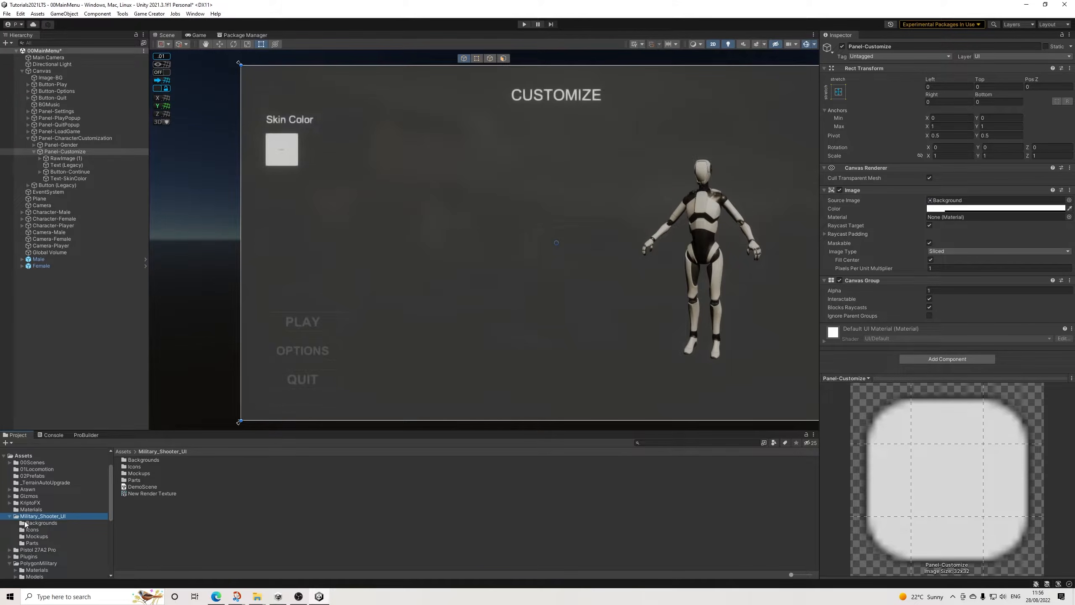
{"action": "left_click", "coordinate": [32, 543]}
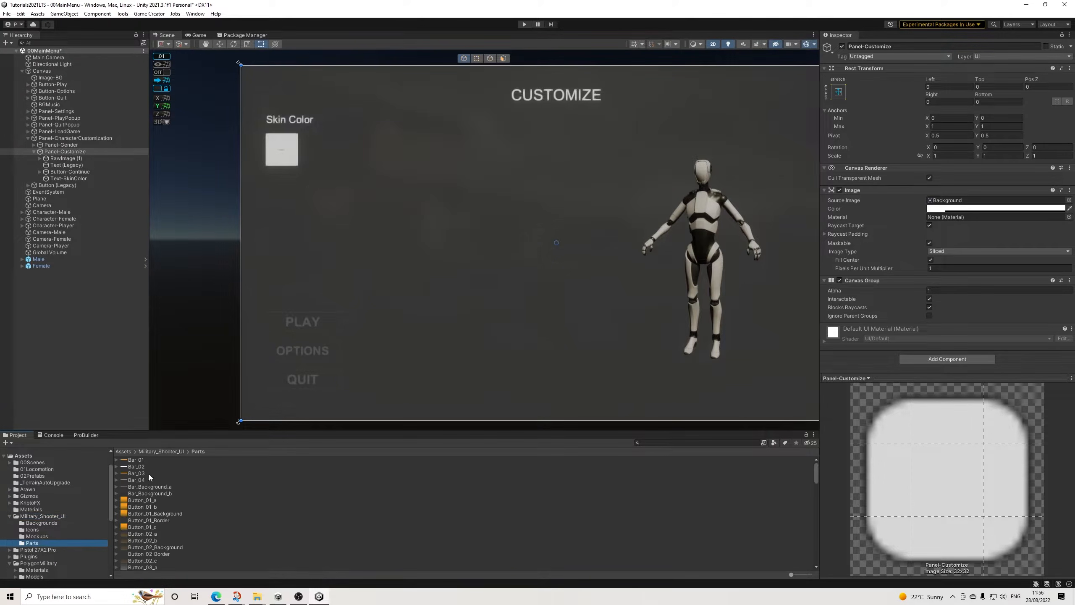
Step: Compare the previews of the Button_01 to Button_03 sprites for a suitable skin color button background and border
{"action": "left_click", "coordinate": [142, 500]}
{"action": "key", "text": "Down"}
{"action": "key", "text": "Down"}
{"action": "key", "text": "Down"}
{"action": "key", "text": "Down"}
{"action": "key", "text": "Down"}
{"action": "key", "text": "Down"}
{"action": "key", "text": "Down"}
{"action": "key", "text": "Up"}
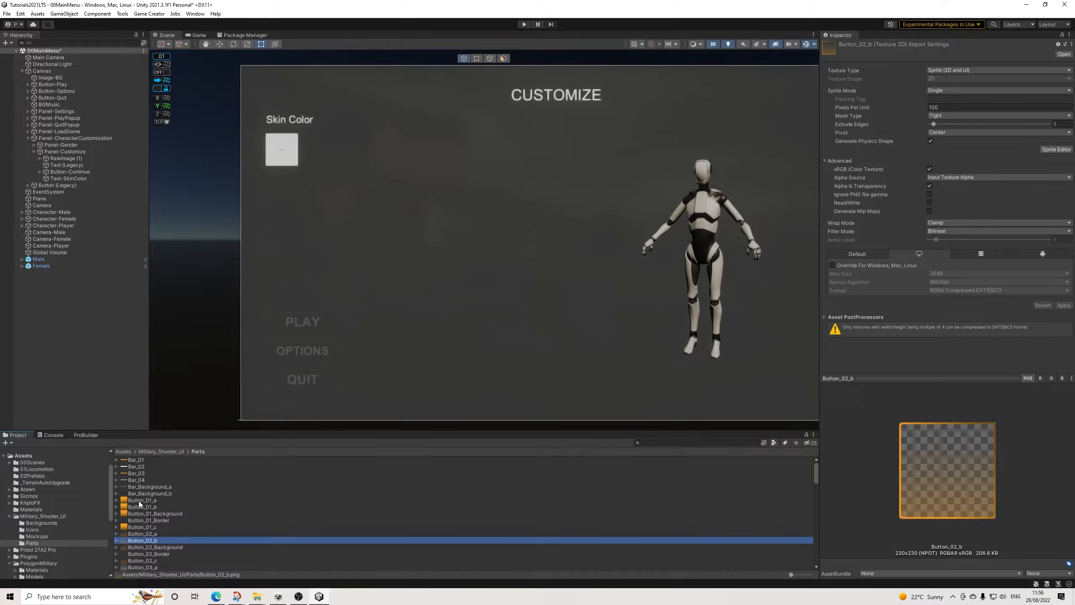
{"action": "key", "text": "Down"}
{"action": "key", "text": "Down"}
{"action": "key", "text": "Down"}
{"action": "key", "text": "Down"}
{"action": "key", "text": "Down"}
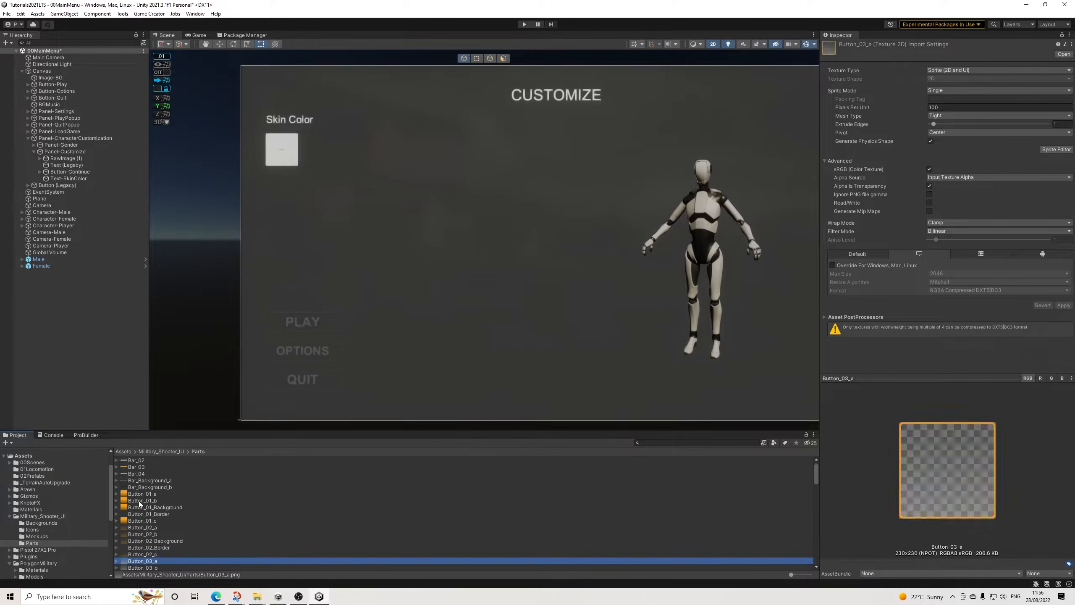
{"action": "key", "text": "Down"}
{"action": "key", "text": "Down"}
{"action": "key", "text": "Up"}
{"action": "key", "text": "Down"}
{"action": "key", "text": "Down"}
{"action": "key", "text": "Up"}
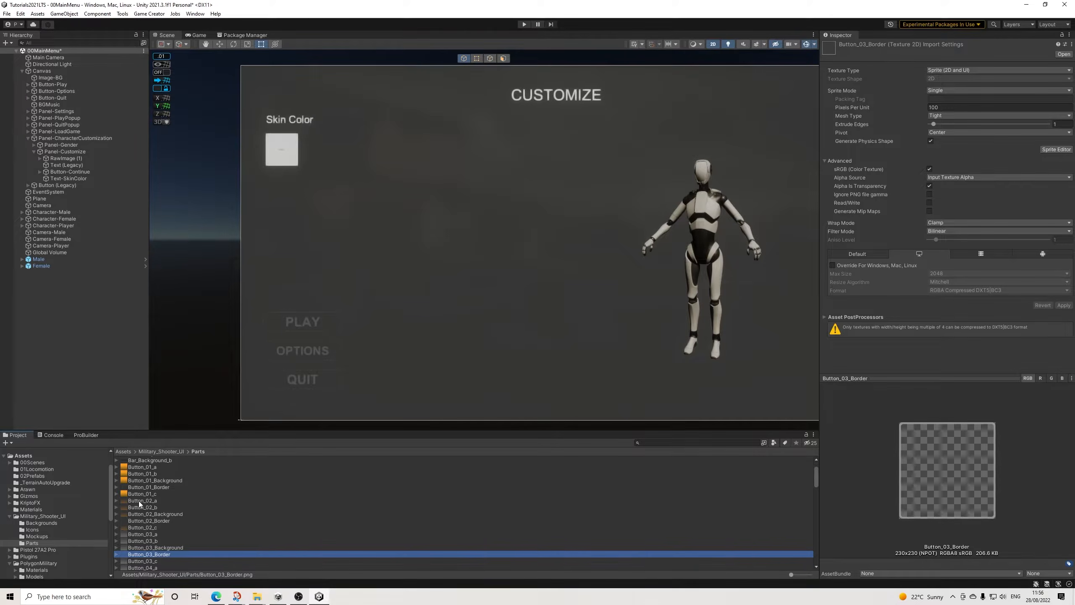
{"action": "key", "text": "Up"}
{"action": "key", "text": "Down"}
{"action": "key", "text": "Up"}
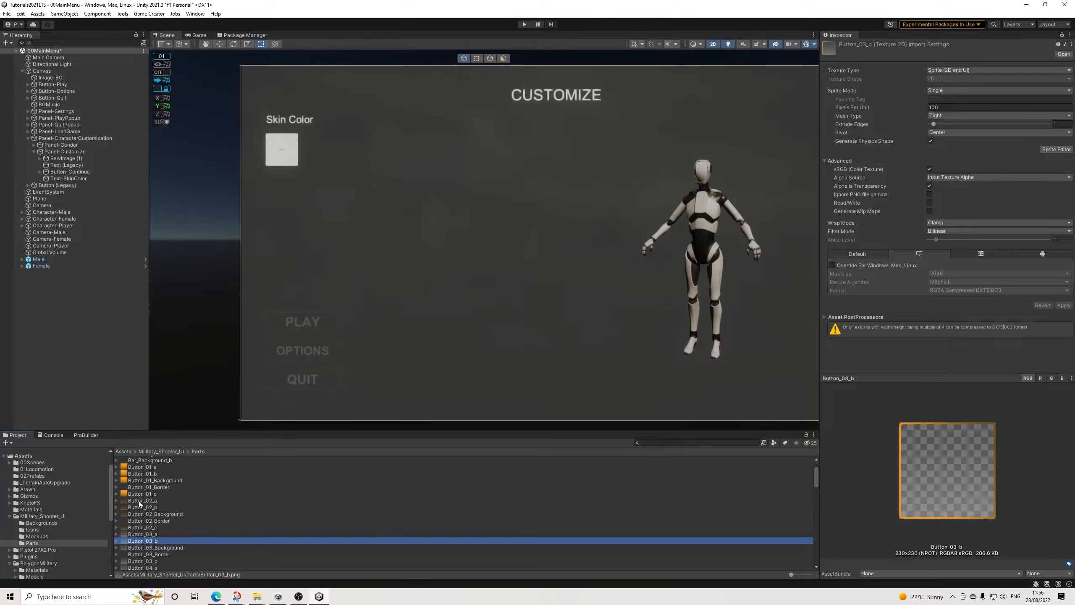
{"action": "key", "text": "Up"}
{"action": "key", "text": "Down"}
{"action": "key", "text": "Down"}
{"action": "key", "text": "Down"}
{"action": "key", "text": "Up"}
{"action": "key", "text": "Up"}
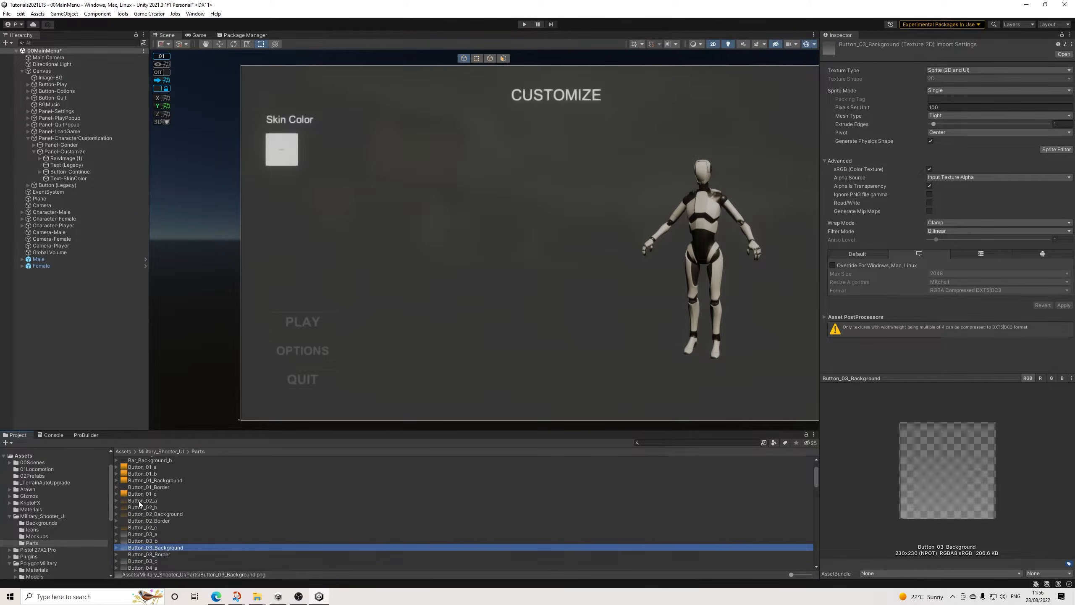
{"action": "key", "text": "Up"}
{"action": "key", "text": "Down"}
{"action": "key", "text": "Down"}
{"action": "key", "text": "Up"}
{"action": "key", "text": "Up"}
{"action": "key", "text": "Up"}
{"action": "key", "text": "Down"}
{"action": "key", "text": "Down"}
{"action": "key", "text": "Down"}
{"action": "key", "text": "Up"}
{"action": "key", "text": "Up"}
{"action": "key", "text": "Down"}
{"action": "key", "text": "Up"}
{"action": "key", "text": "Down"}
{"action": "key", "text": "Down"}
{"action": "key", "text": "Down"}
{"action": "key", "text": "Up"}
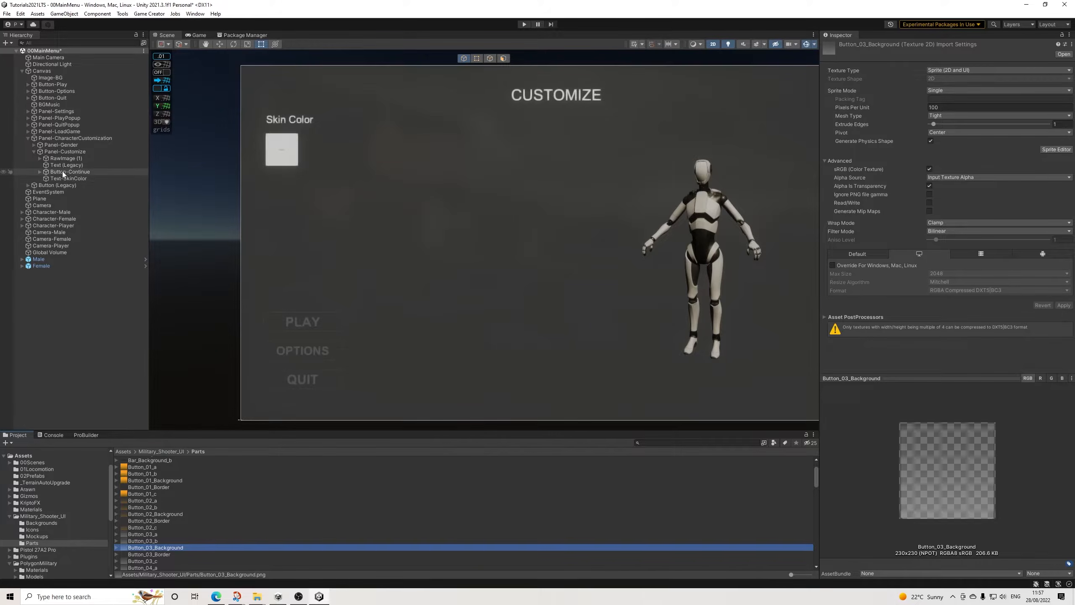
Step: Make the square Button (Legacy) below the Skin Color label a child of Panel-Customize
{"action": "left_click", "coordinate": [273, 150]}
{"action": "left_click", "coordinate": [274, 150]}
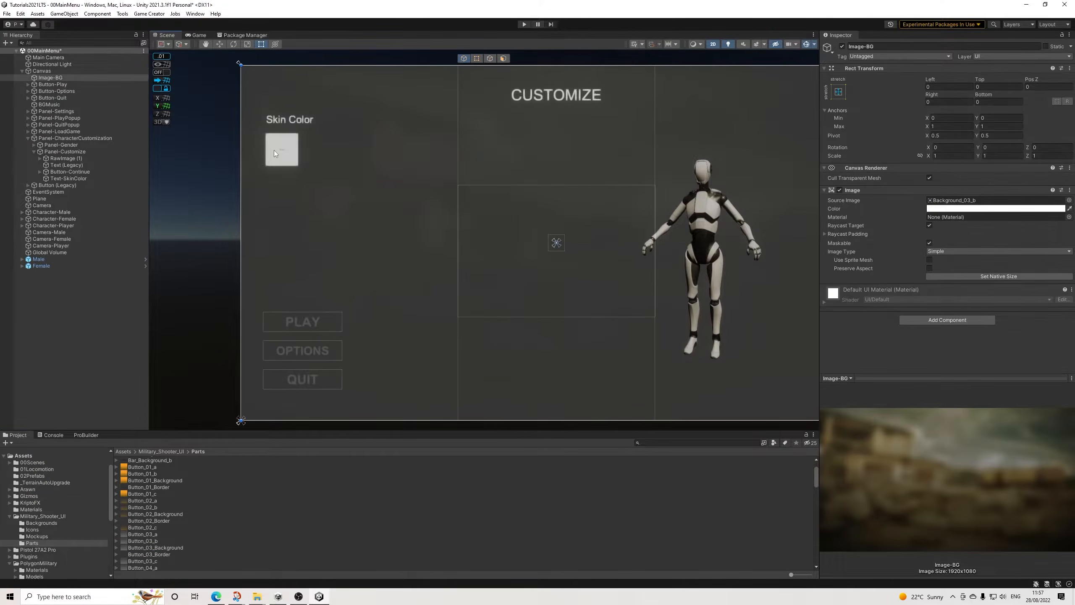
{"action": "left_click", "coordinate": [280, 149]}
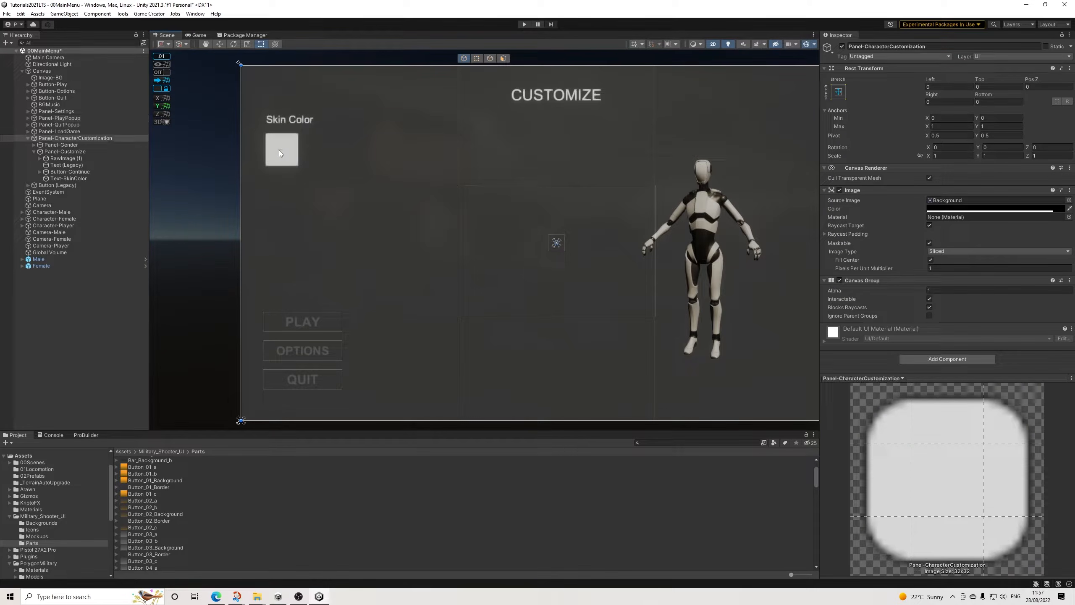
{"action": "left_click", "coordinate": [61, 151]}
{"action": "left_click", "coordinate": [69, 159]}
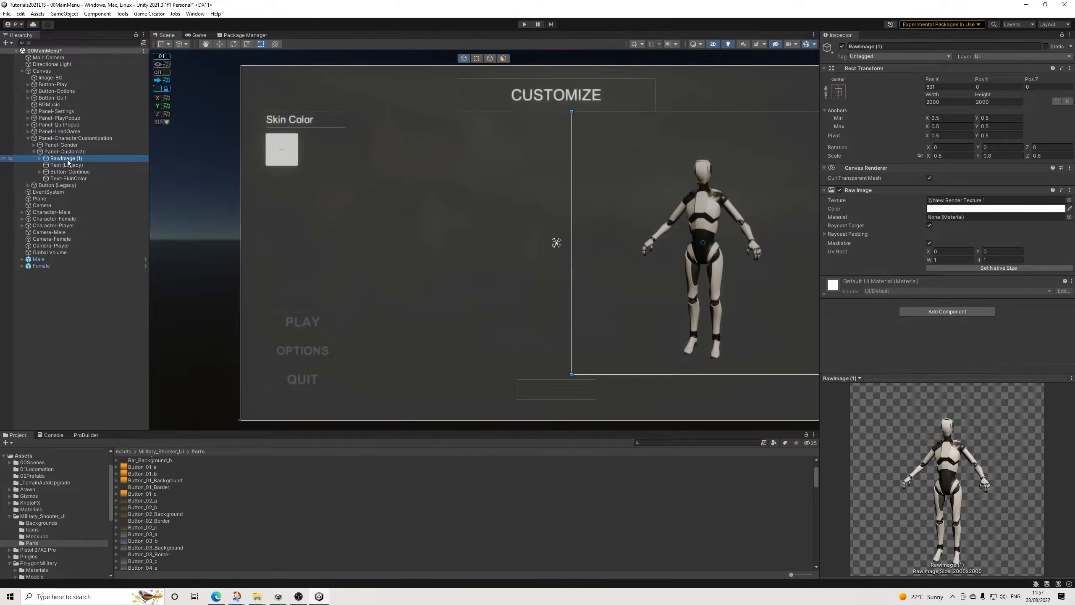
{"action": "key", "text": "Down"}
{"action": "key", "text": "Down"}
{"action": "key", "text": "Down"}
{"action": "key", "text": "Down"}
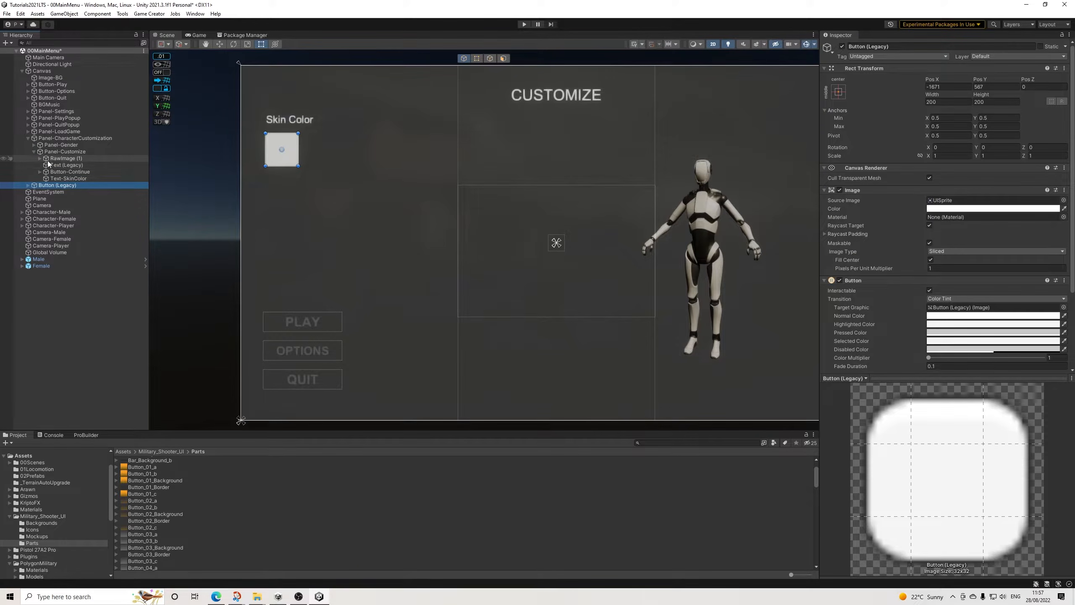
{"action": "left_click_drag", "start_coordinate": [57, 187], "coordinate": [62, 152]}
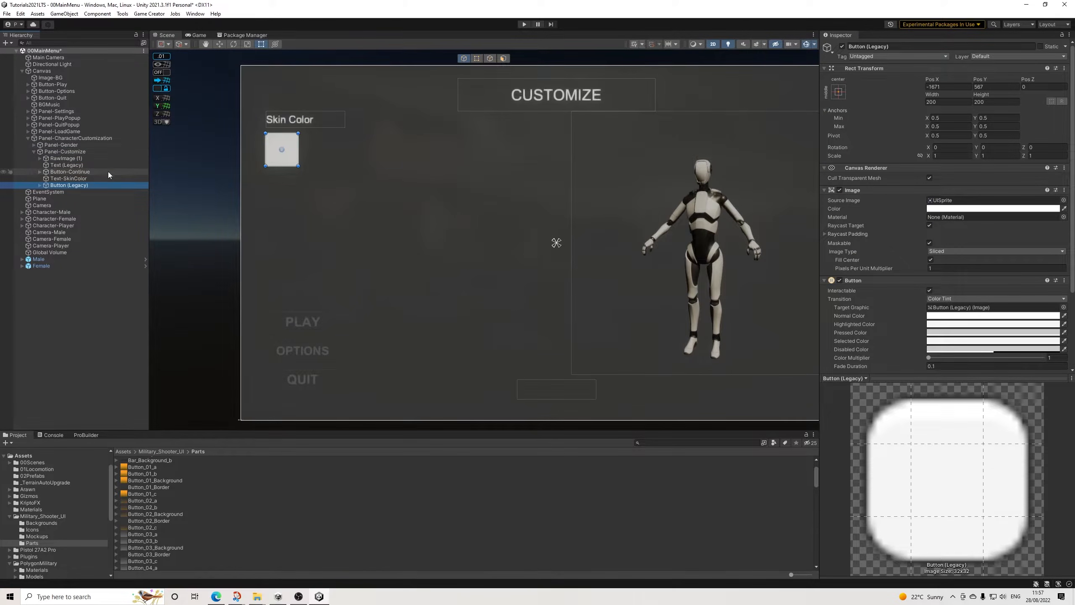
Step: Rename the skin color button Button-01
{"action": "left_click_drag", "start_coordinate": [865, 46], "coordinate": [976, 56]}
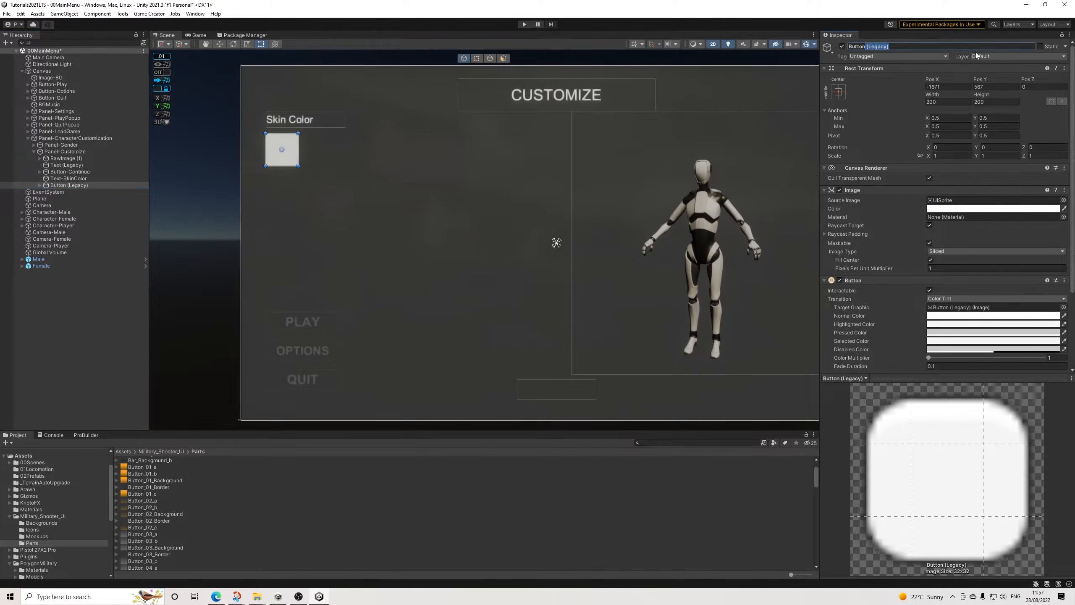
{"action": "type", "text": "-01"}
{"action": "key", "text": "Return"}
Step: Set the transition of Button-01 to Sprite Swap
{"action": "left_click", "coordinate": [946, 298]}
{"action": "left_click", "coordinate": [956, 326]}
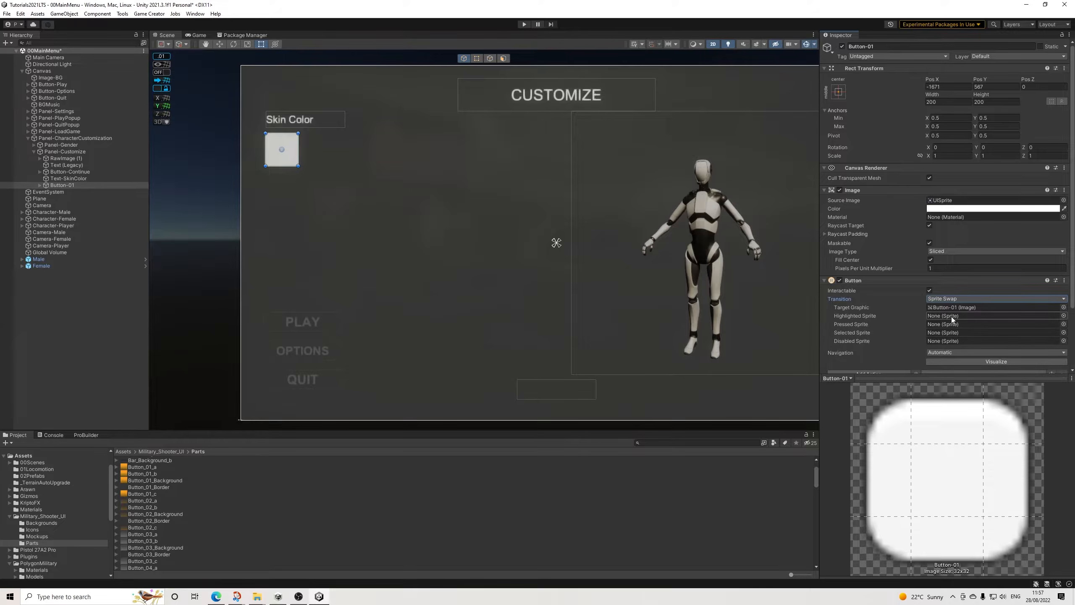
{"action": "scroll", "coordinate": [947, 322], "scroll_direction": "down", "scroll_amount": 2}
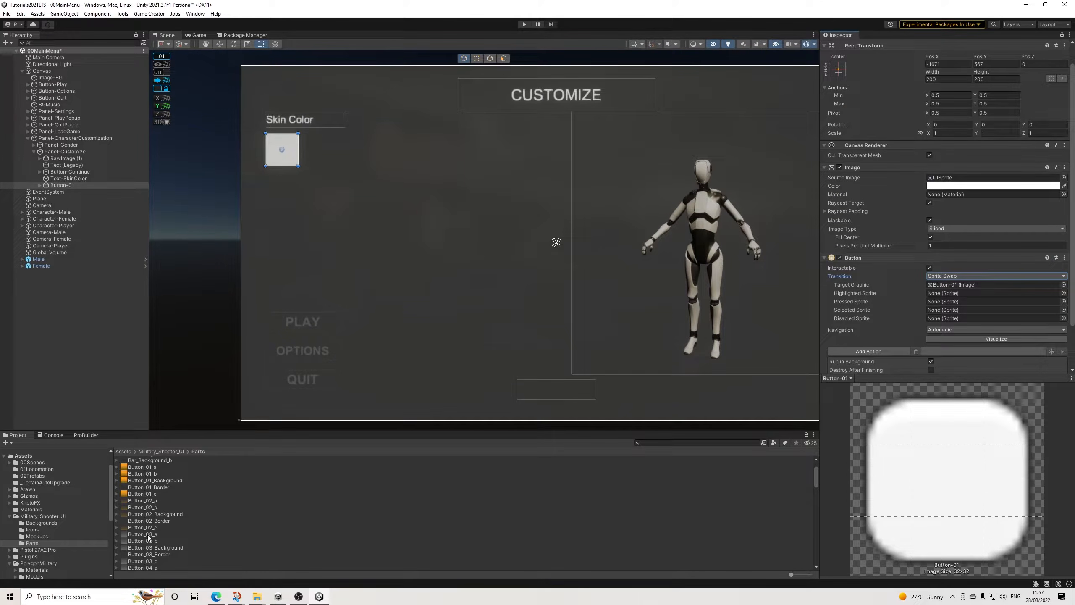
Step: Try the Button_03_a, Button_03_b and Button_03_Border sprites as the source image of Button-01
{"action": "left_click_drag", "start_coordinate": [955, 190], "coordinate": [951, 179]}
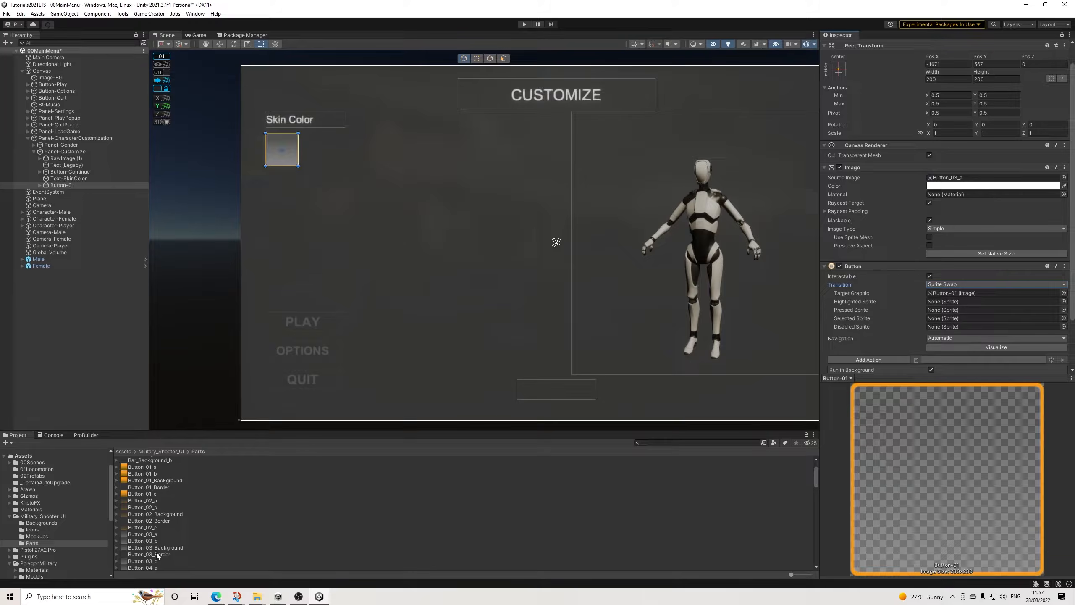
{"action": "left_click_drag", "start_coordinate": [156, 544], "coordinate": [951, 181]}
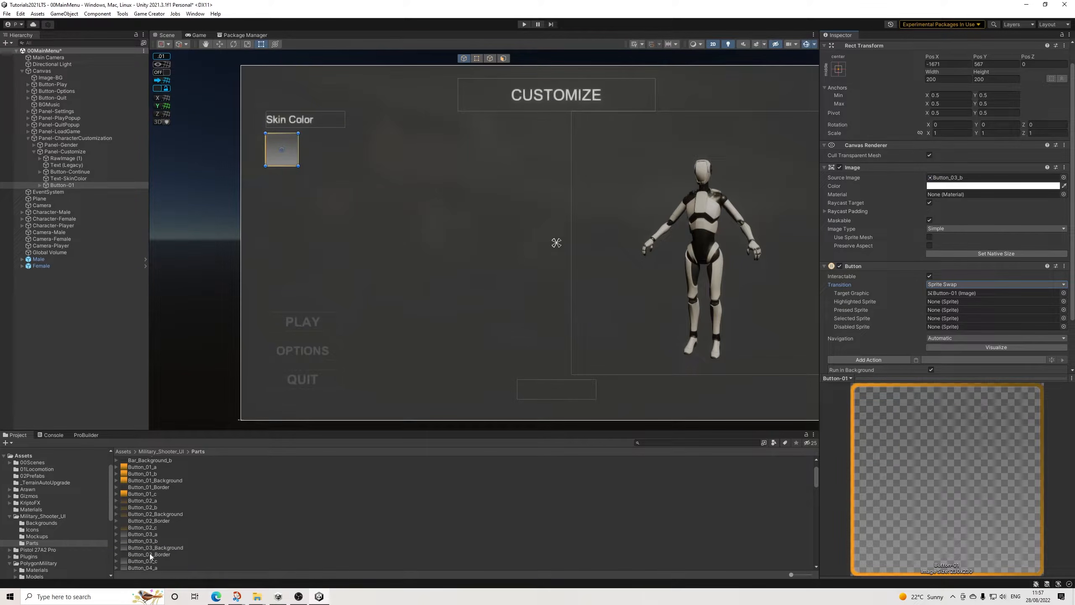
{"action": "left_click_drag", "start_coordinate": [161, 558], "coordinate": [960, 183]}
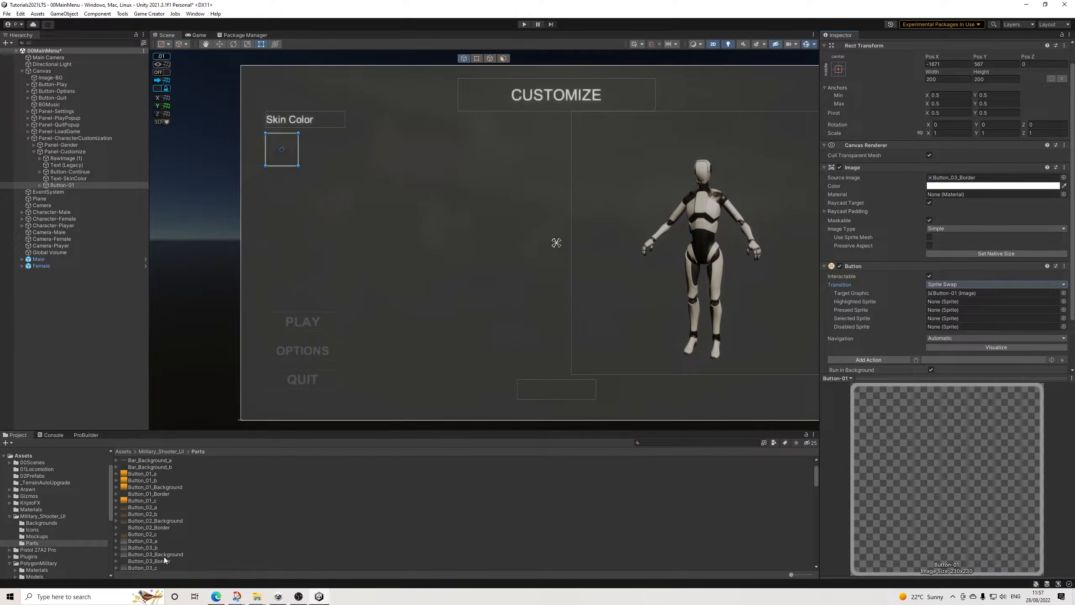
Step: Add a UI Image as a child of Button-01 and stretch it over the whole button at 200 by 200
{"action": "right_click", "coordinate": [66, 185]}
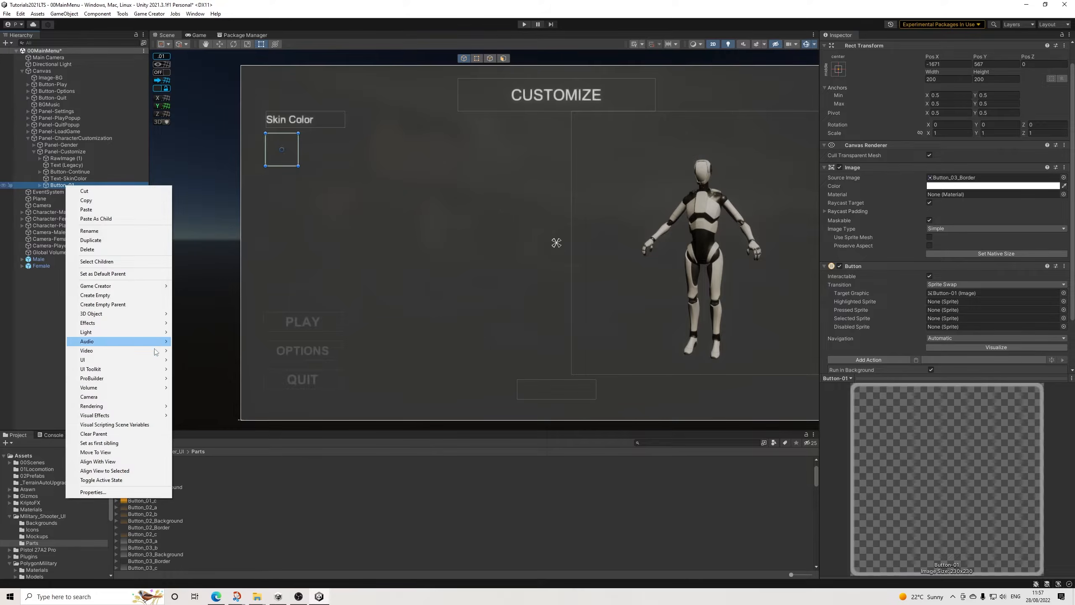
{"action": "mouse_move", "coordinate": [149, 360]}
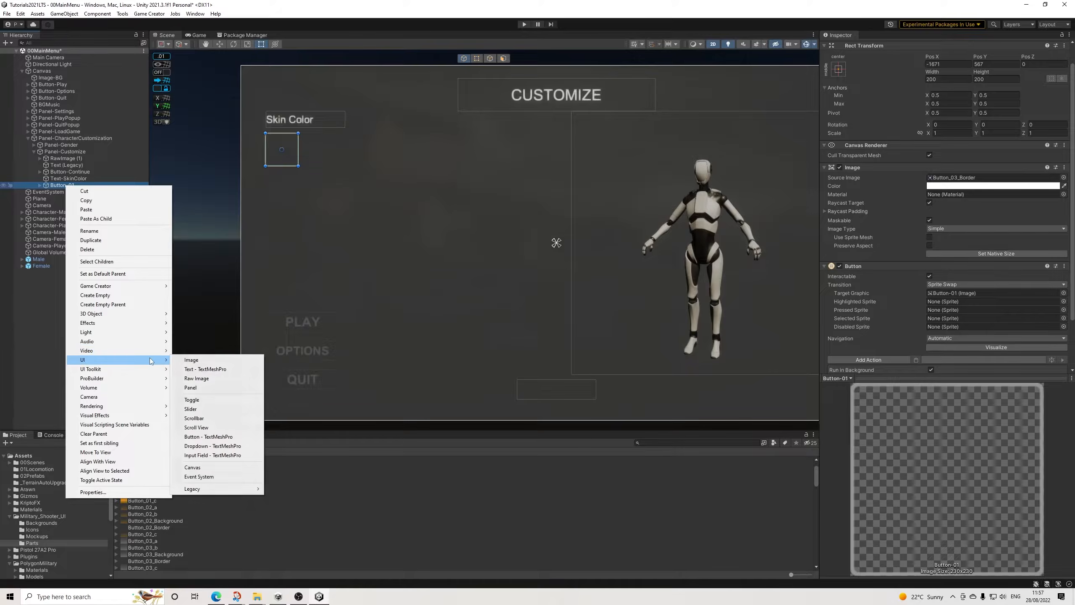
{"action": "left_click", "coordinate": [192, 361]}
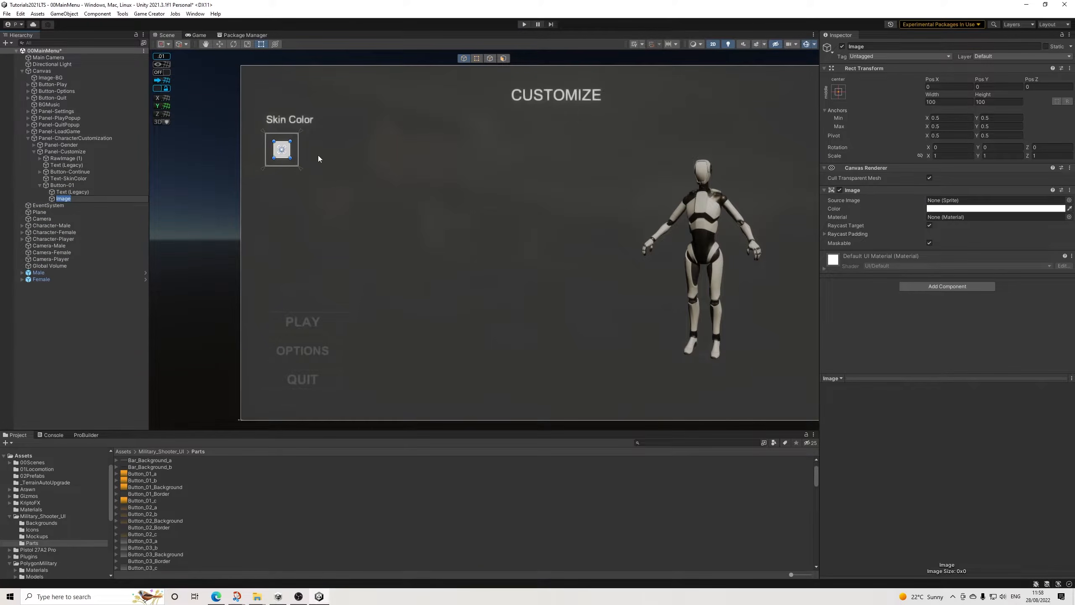
{"action": "left_click_drag", "start_coordinate": [274, 143], "coordinate": [300, 167]}
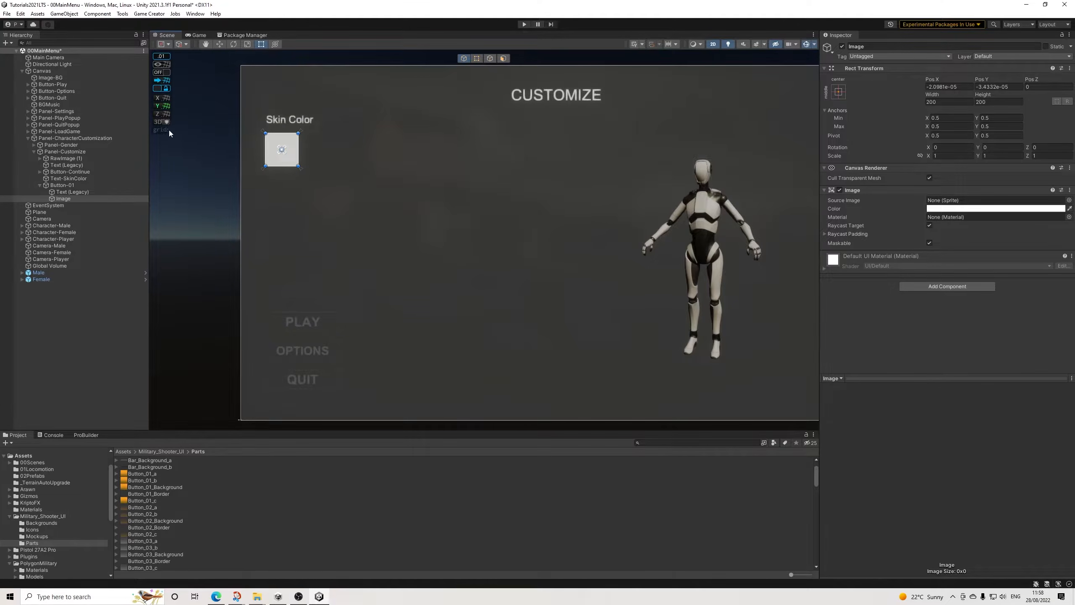
Step: Add a Canvas Group component to the child Image of Button-01 with Interactable turned off
{"action": "scroll", "coordinate": [277, 136], "scroll_direction": "up", "scroll_amount": 6}
{"action": "left_click", "coordinate": [76, 186]}
{"action": "left_click", "coordinate": [67, 199]}
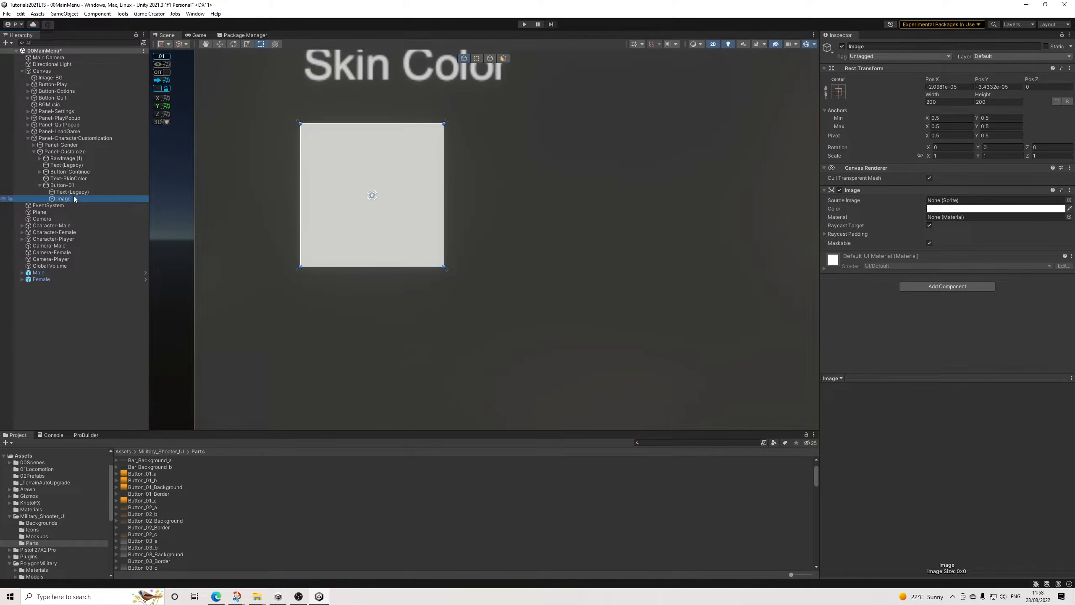
{"action": "left_click", "coordinate": [916, 286]}
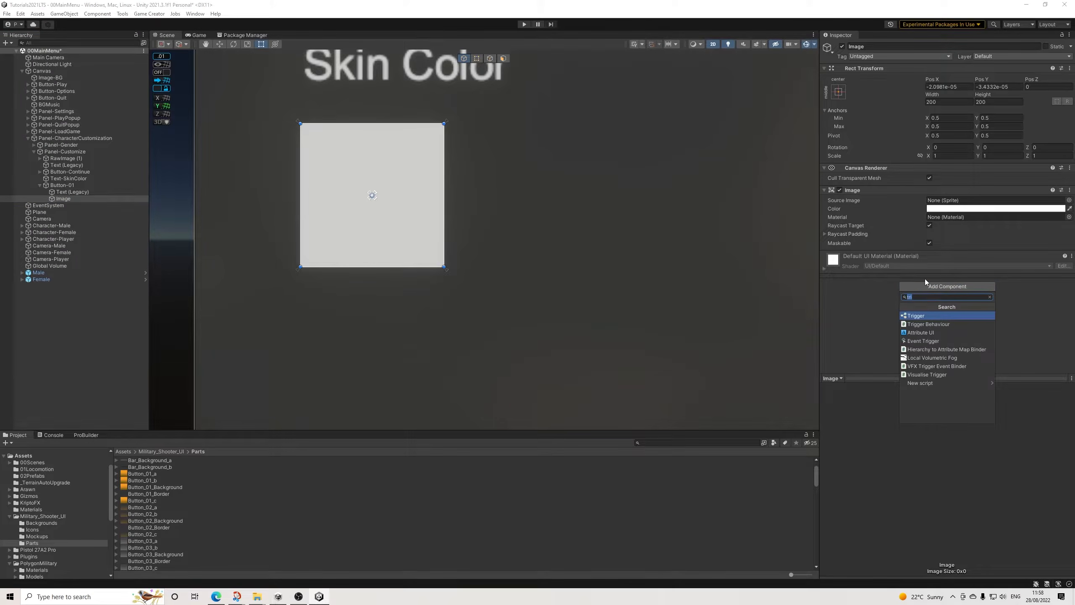
{"action": "type", "text": "group"}
{"action": "key", "text": "Return"}
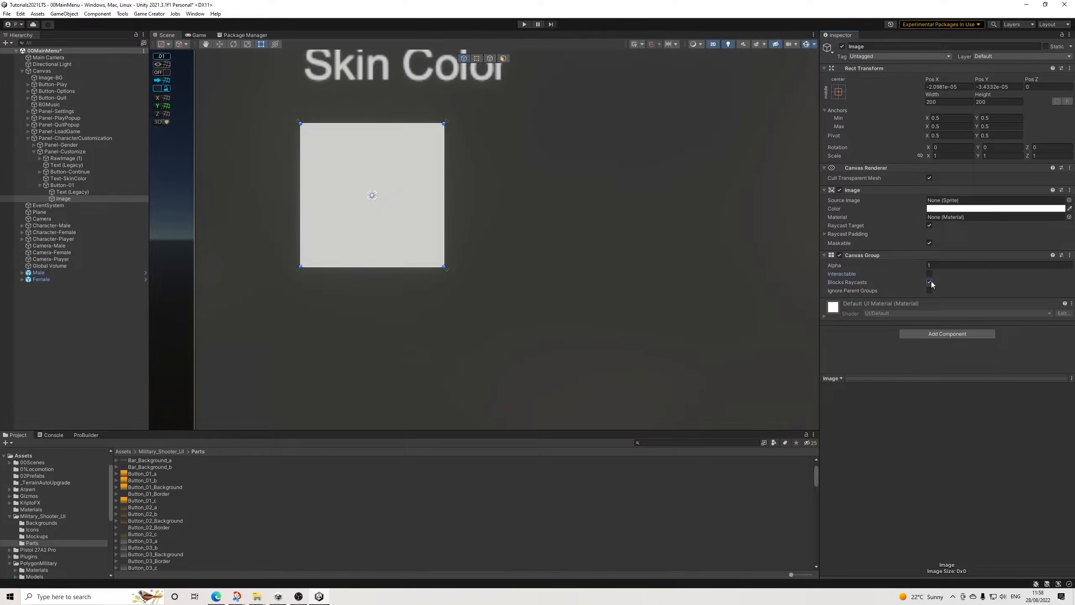
{"action": "left_click", "coordinate": [905, 256]}
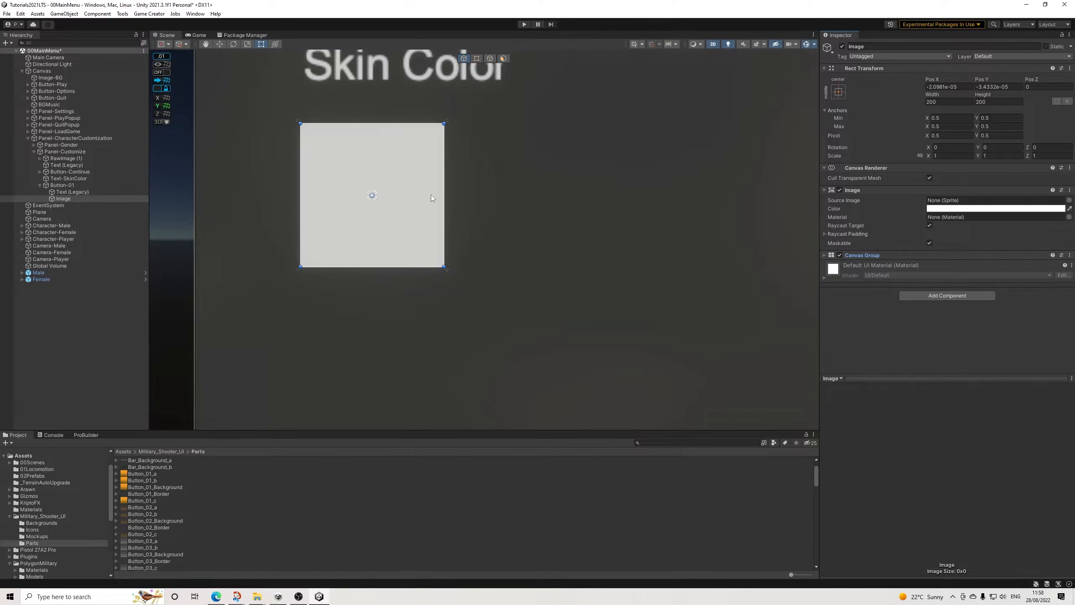
Step: Shrink the child Image to about 193.6 by 192.9 so it fits inside the button's border
{"action": "scroll", "coordinate": [314, 136], "scroll_direction": "up", "scroll_amount": 5}
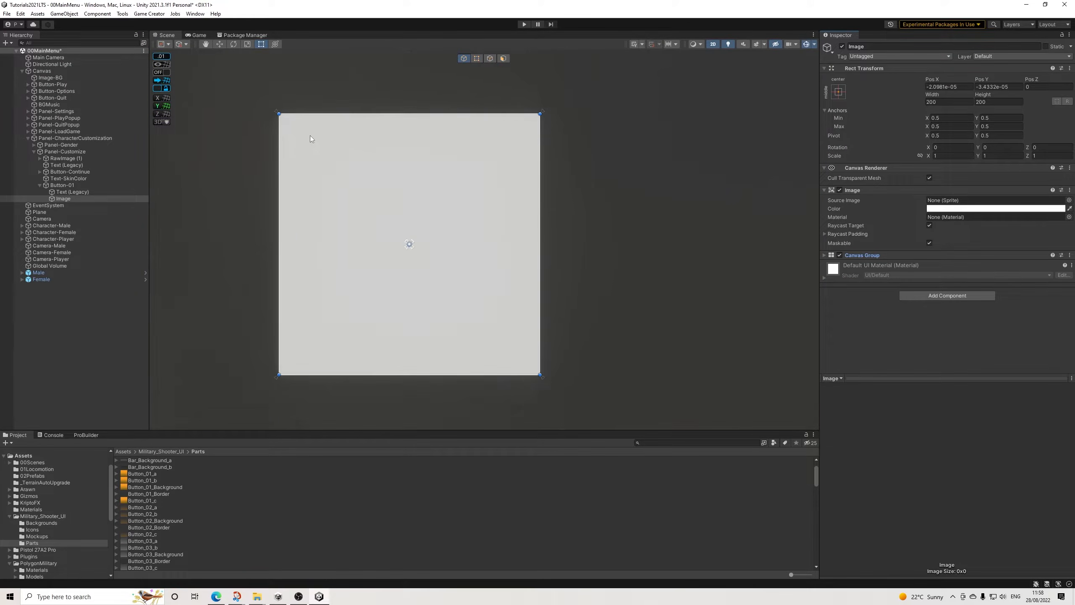
{"action": "left_click_drag", "start_coordinate": [279, 113], "coordinate": [288, 121]}
{"action": "left_click_drag", "start_coordinate": [541, 375], "coordinate": [536, 371]}
{"action": "left_click_drag", "start_coordinate": [286, 243], "coordinate": [283, 245]}
{"action": "left_click_drag", "start_coordinate": [418, 121], "coordinate": [417, 120]}
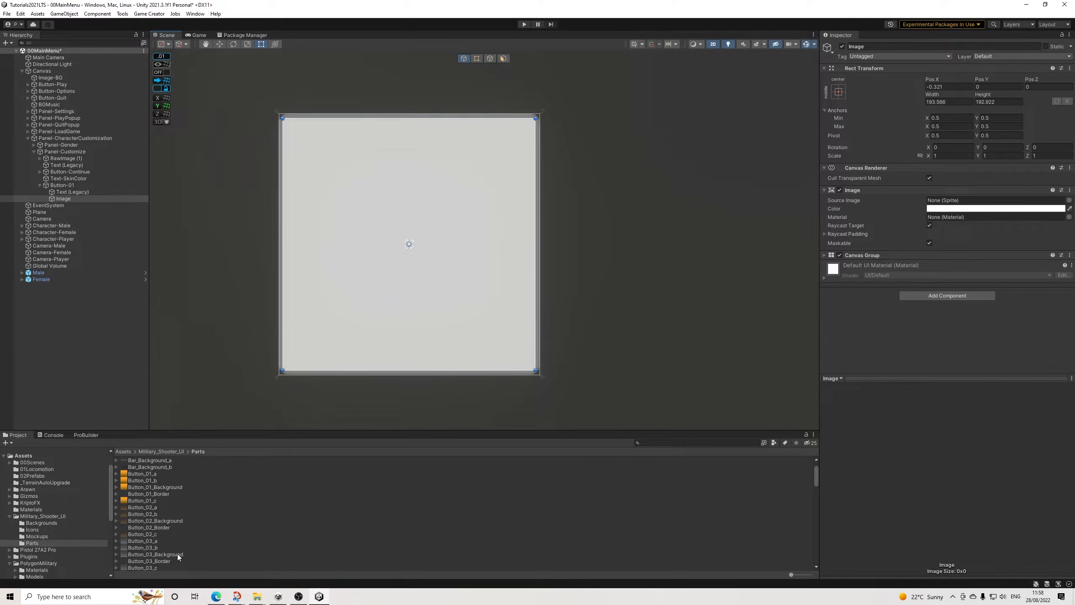
Step: Apply the Button_03_Background sprite to the child Image and try resizing and shifting it to line up with the button's border
{"action": "left_click_drag", "start_coordinate": [166, 554], "coordinate": [967, 203]}
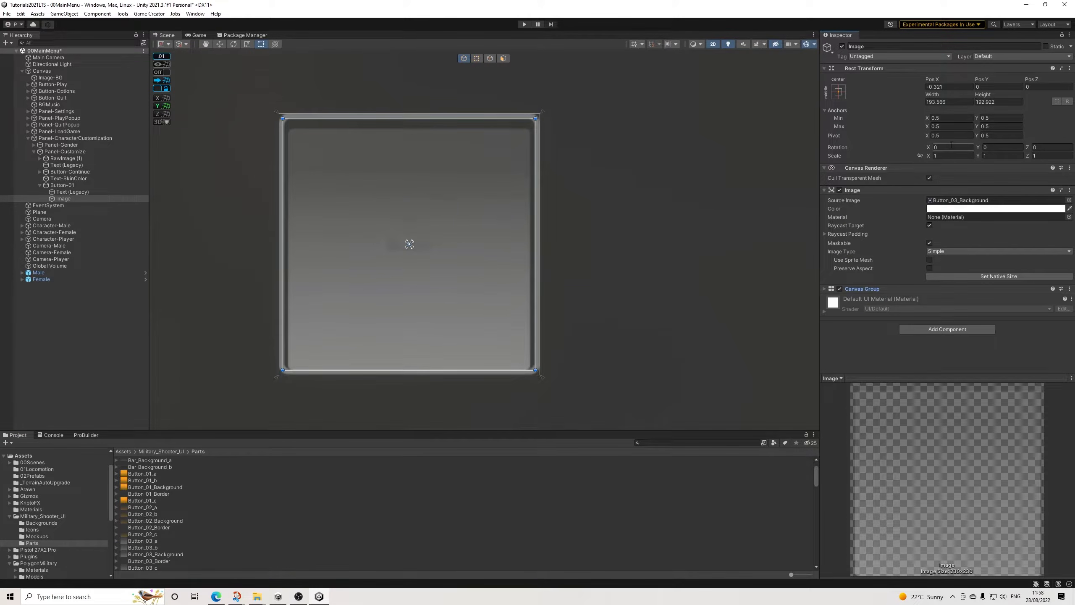
{"action": "left_click_drag", "start_coordinate": [285, 119], "coordinate": [279, 113]}
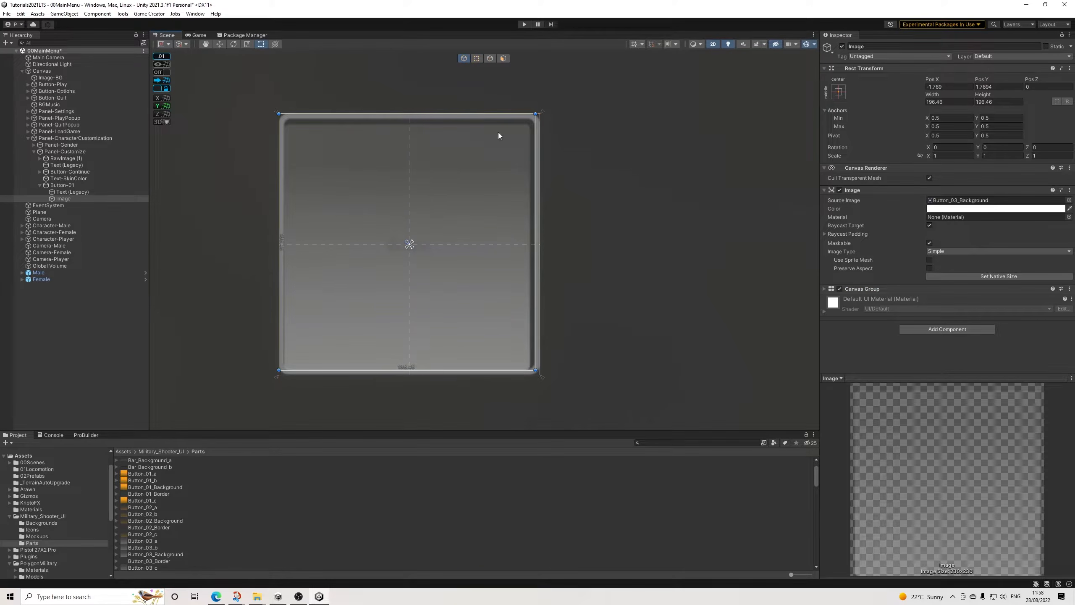
{"action": "left_click_drag", "start_coordinate": [536, 114], "coordinate": [541, 114]}
{"action": "left_click_drag", "start_coordinate": [412, 375], "coordinate": [413, 368]}
{"action": "key", "text": "ctrl+z"}
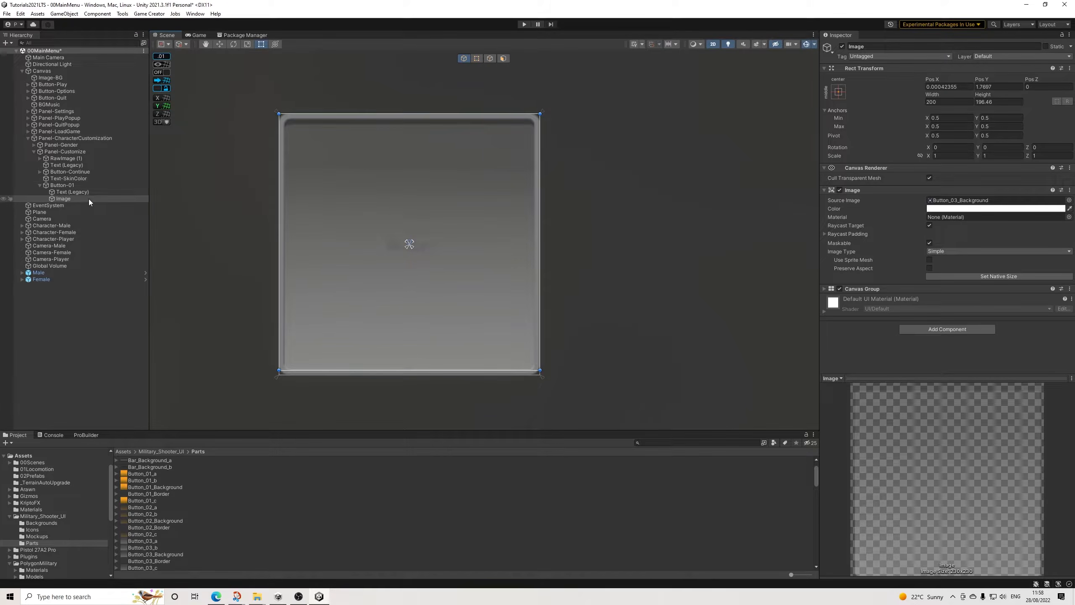
{"action": "key", "text": "ctrl+z"}
{"action": "left_click_drag", "start_coordinate": [303, 371], "coordinate": [313, 369]}
{"action": "left_click", "coordinate": [69, 198]}
{"action": "left_click_drag", "start_coordinate": [336, 234], "coordinate": [337, 227]}
Step: Delete the child Image from Button-01 and reselect the button
{"action": "left_click", "coordinate": [65, 199]}
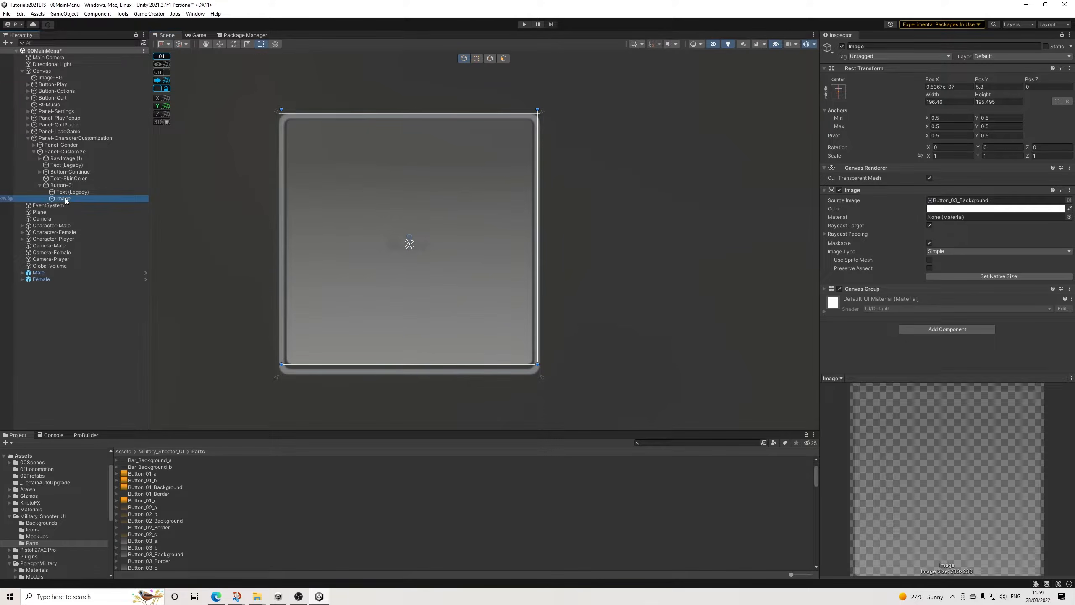
{"action": "key", "text": "Delete"}
{"action": "left_click", "coordinate": [63, 186]}
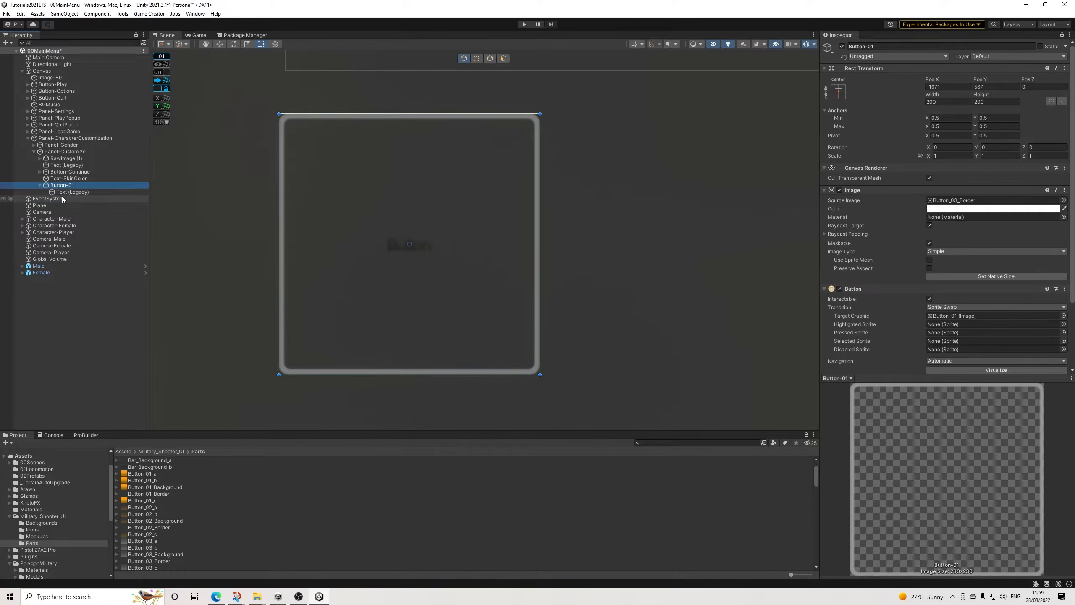
{"action": "left_click", "coordinate": [63, 198]}
{"action": "left_click", "coordinate": [68, 190]}
{"action": "left_click", "coordinate": [66, 185]}
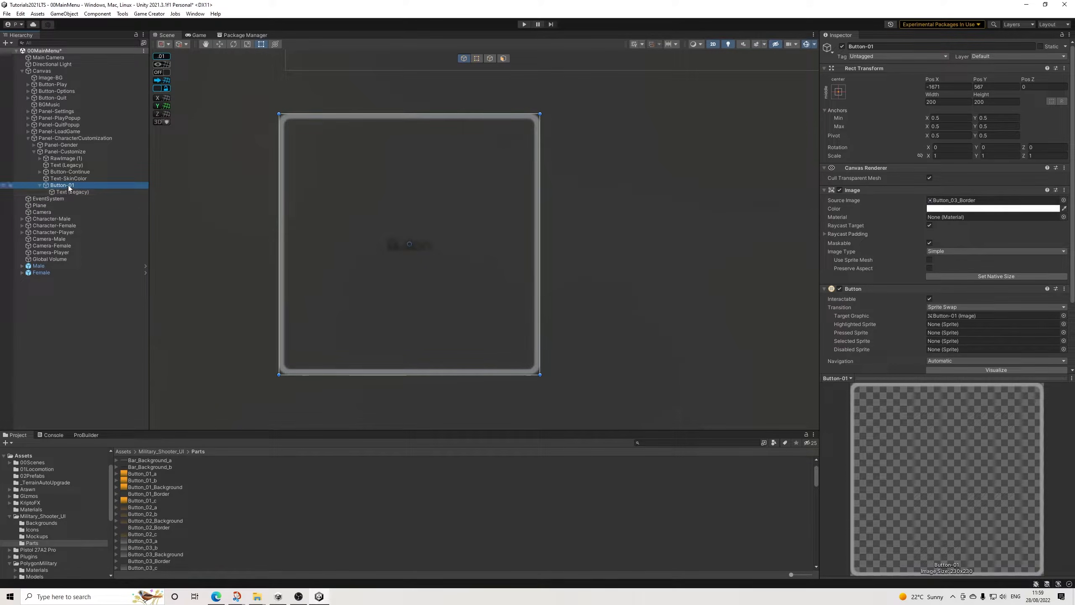
Step: Clear the source image of Button-01 by choosing None as its sprite
{"action": "scroll", "coordinate": [166, 537], "scroll_direction": "down", "scroll_amount": 2}
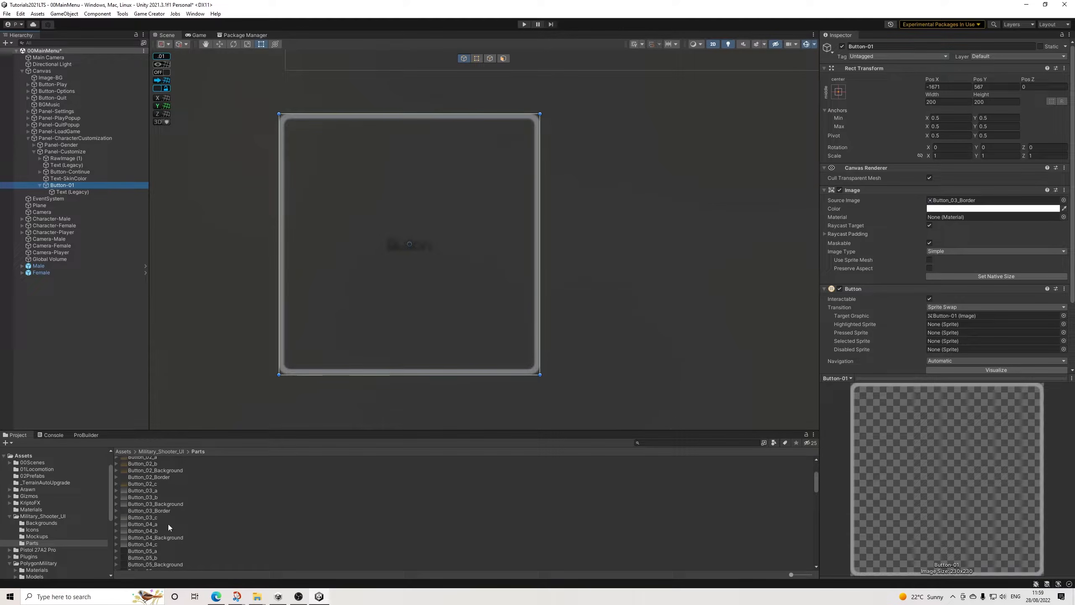
{"action": "scroll", "coordinate": [168, 524], "scroll_direction": "down", "scroll_amount": 1}
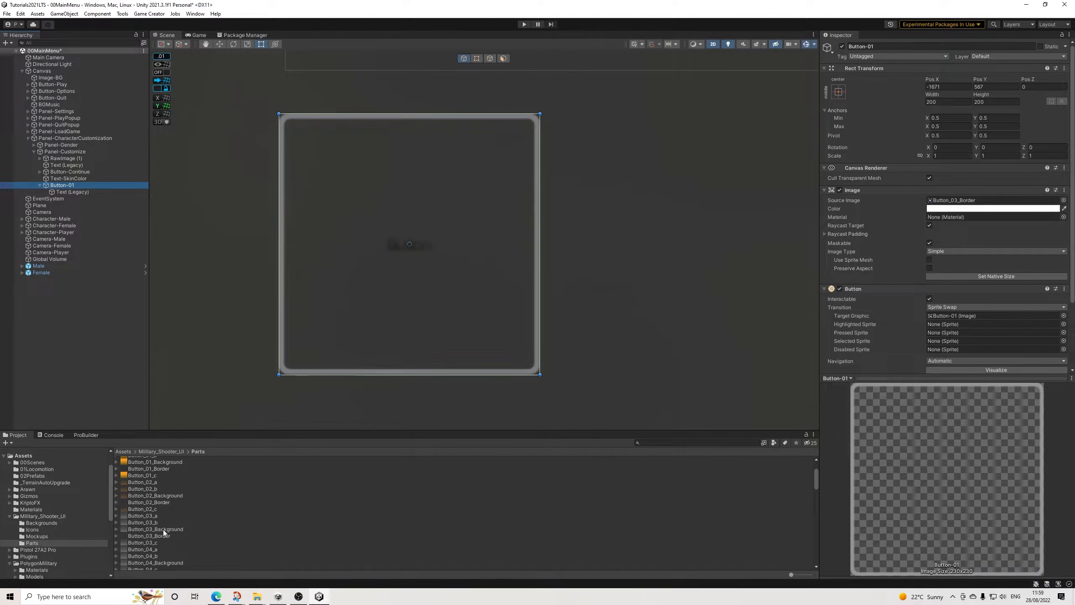
{"action": "left_click", "coordinate": [1064, 200]}
{"action": "left_click_drag", "start_coordinate": [1071, 255], "coordinate": [1068, 231]}
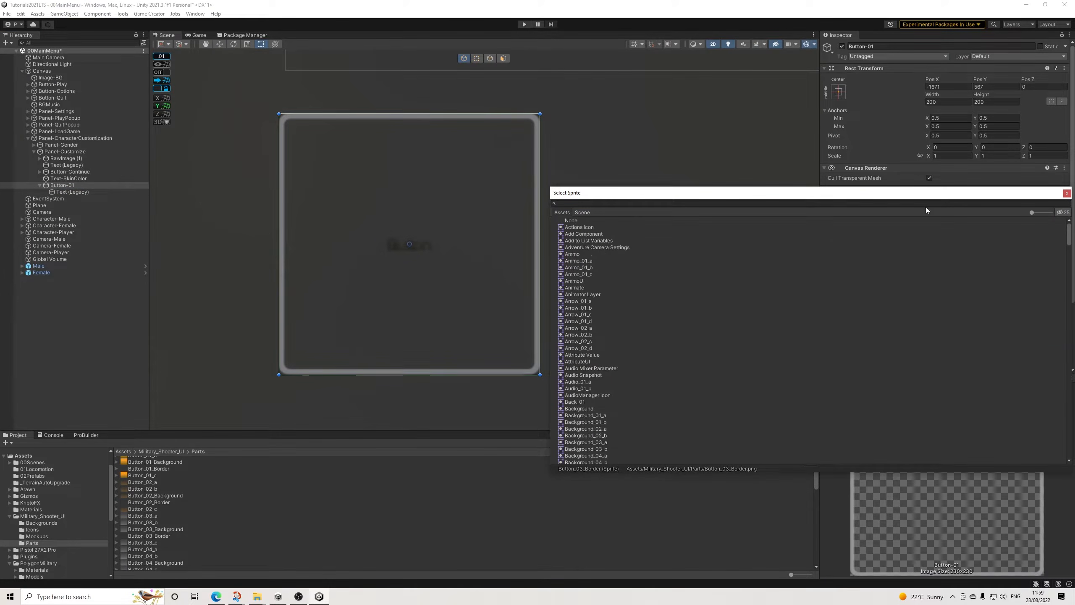
{"action": "left_click", "coordinate": [572, 221]}
{"action": "left_click", "coordinate": [1067, 194]}
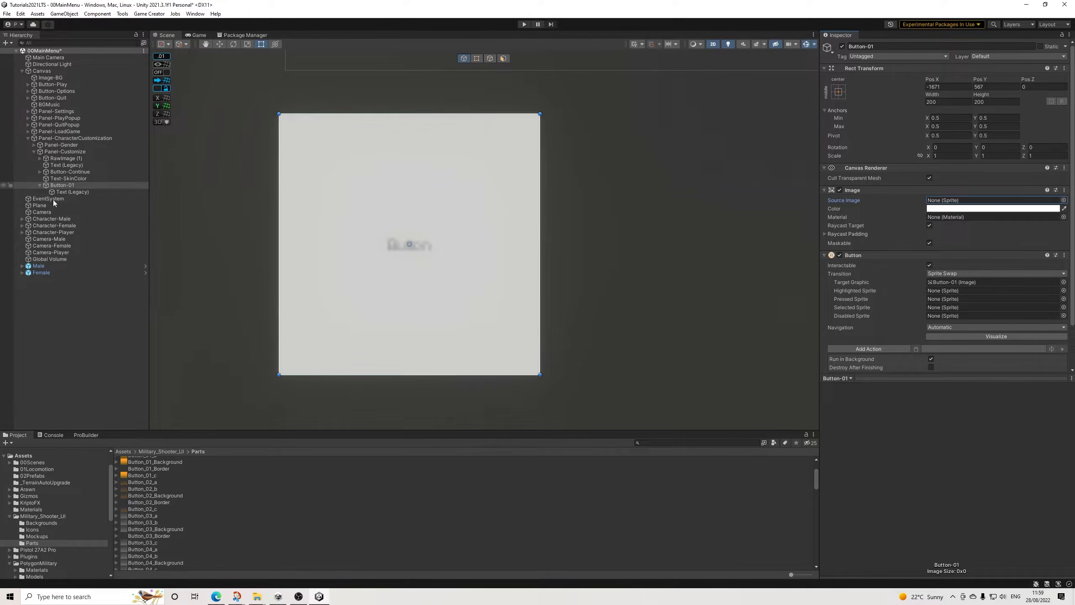
Step: Add a child Image with the Button_03_Border sprite to Button-01, stretched over the button at 200 by 200
{"action": "right_click", "coordinate": [65, 185]}
{"action": "mouse_move", "coordinate": [124, 359]}
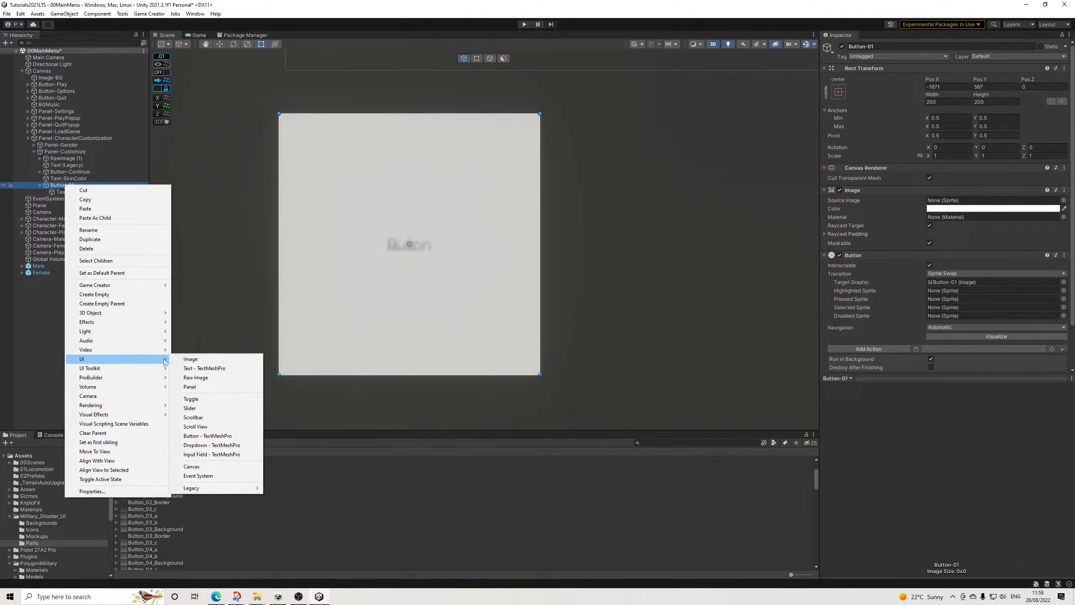
{"action": "left_click", "coordinate": [191, 359]}
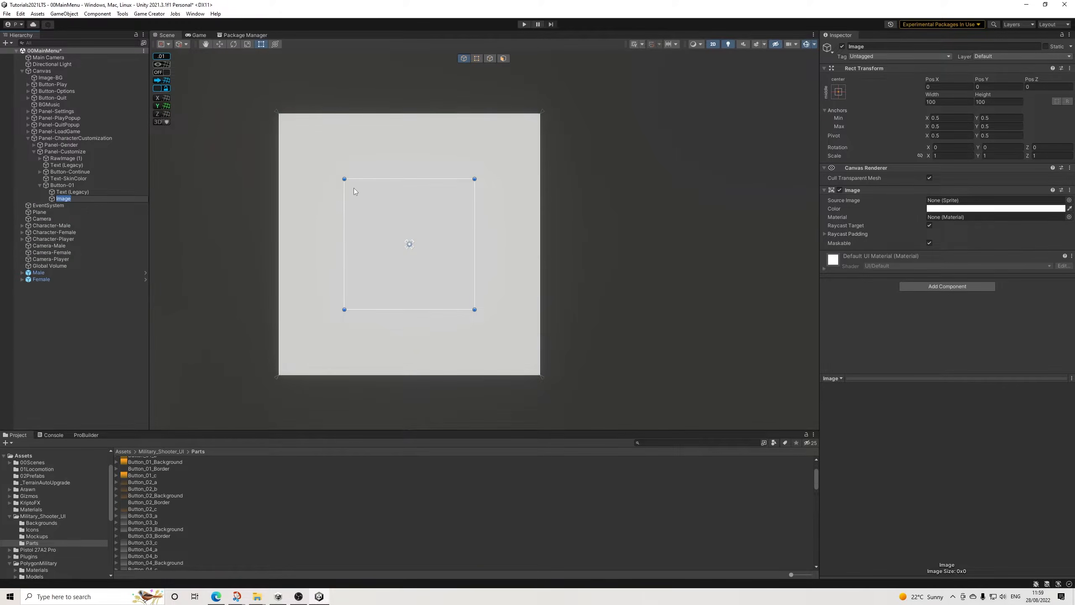
{"action": "left_click_drag", "start_coordinate": [343, 178], "coordinate": [279, 114]}
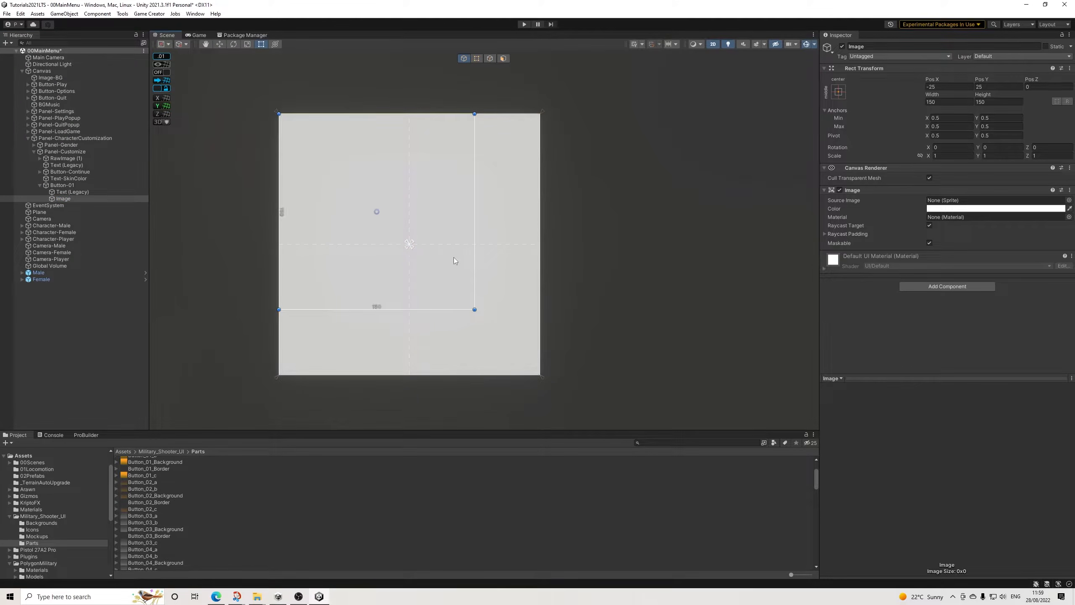
{"action": "left_click_drag", "start_coordinate": [473, 308], "coordinate": [540, 374]}
{"action": "left_click_drag", "start_coordinate": [158, 536], "coordinate": [959, 202]}
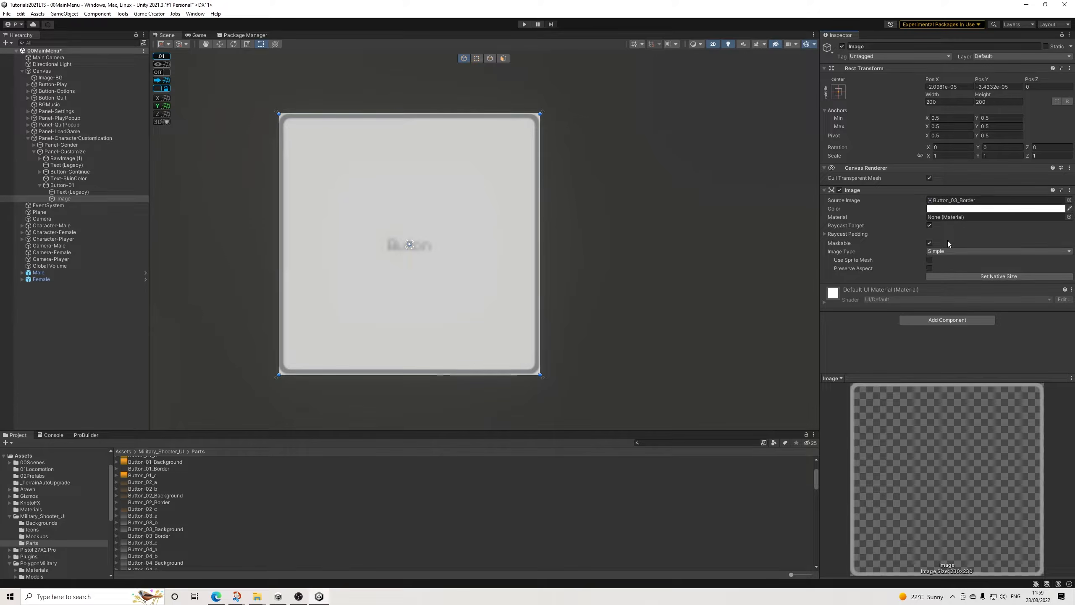
Step: Compare Button_02_Background and Button_03_Background as the source image of Button-01, and keep Button_02_Background
{"action": "left_click", "coordinate": [68, 186]}
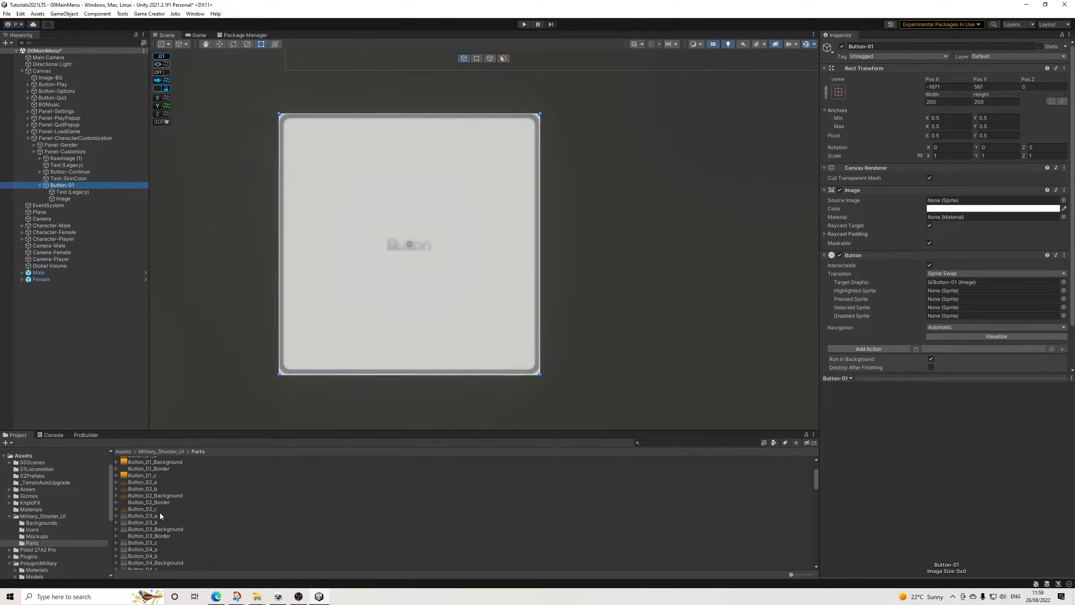
{"action": "left_click_drag", "start_coordinate": [165, 498], "coordinate": [950, 252]}
{"action": "left_click_drag", "start_coordinate": [958, 178], "coordinate": [956, 176]}
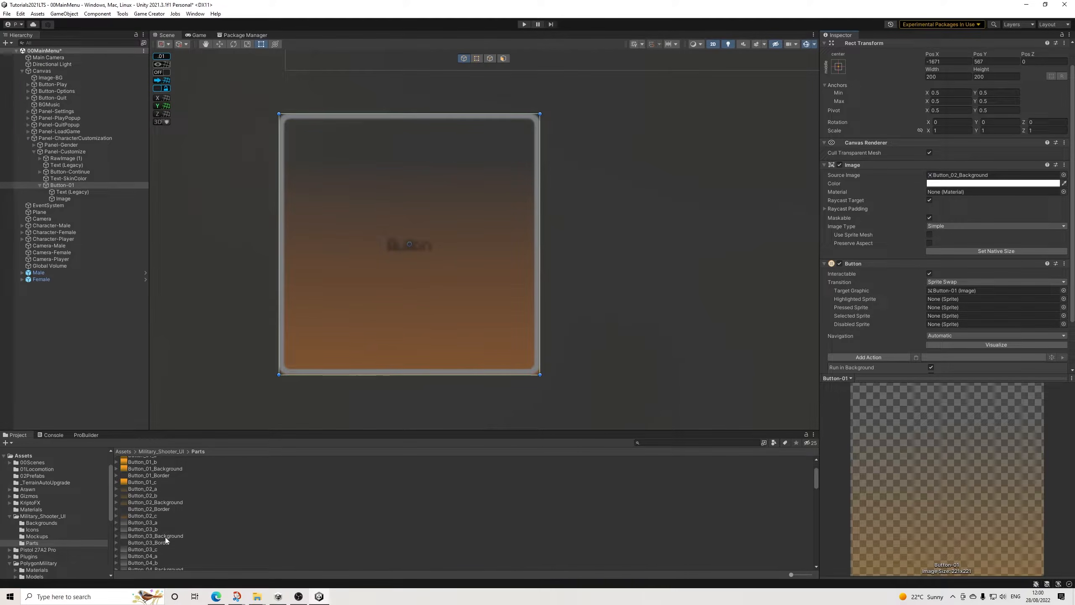
{"action": "left_click_drag", "start_coordinate": [165, 537], "coordinate": [972, 178]}
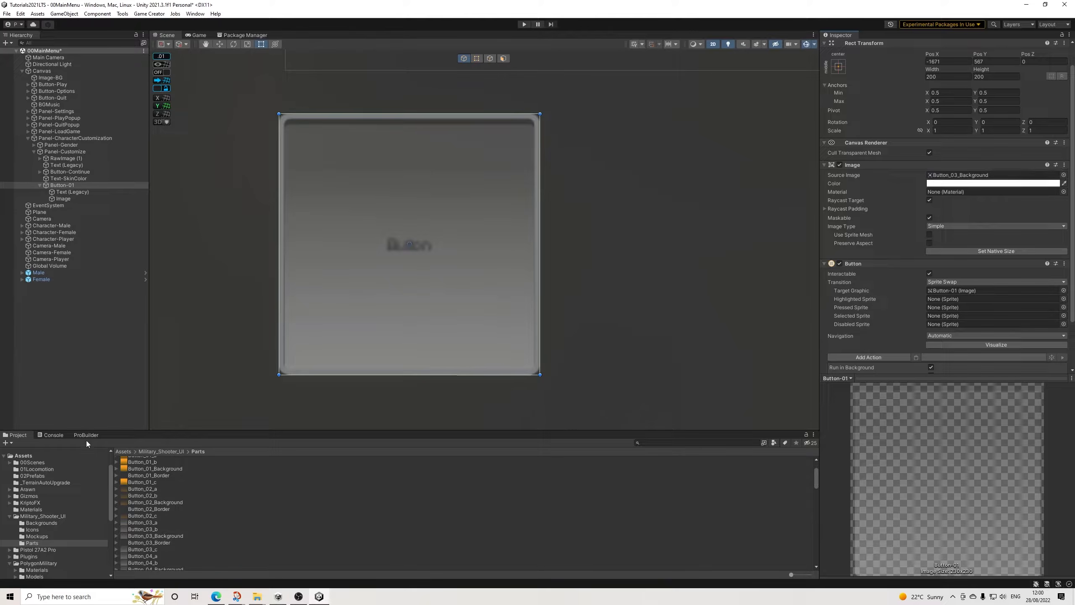
{"action": "left_click_drag", "start_coordinate": [156, 503], "coordinate": [949, 180]}
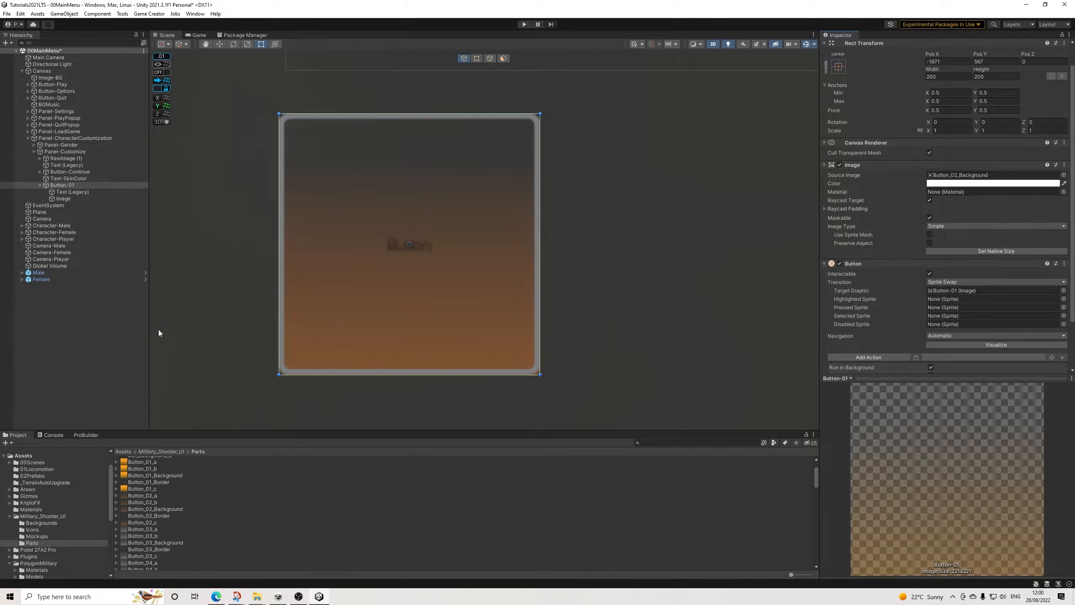
Step: Color the text label of Button-01 white (FFFFFF) and set its font size to 40
{"action": "scroll", "coordinate": [158, 332], "scroll_direction": "down", "scroll_amount": 5}
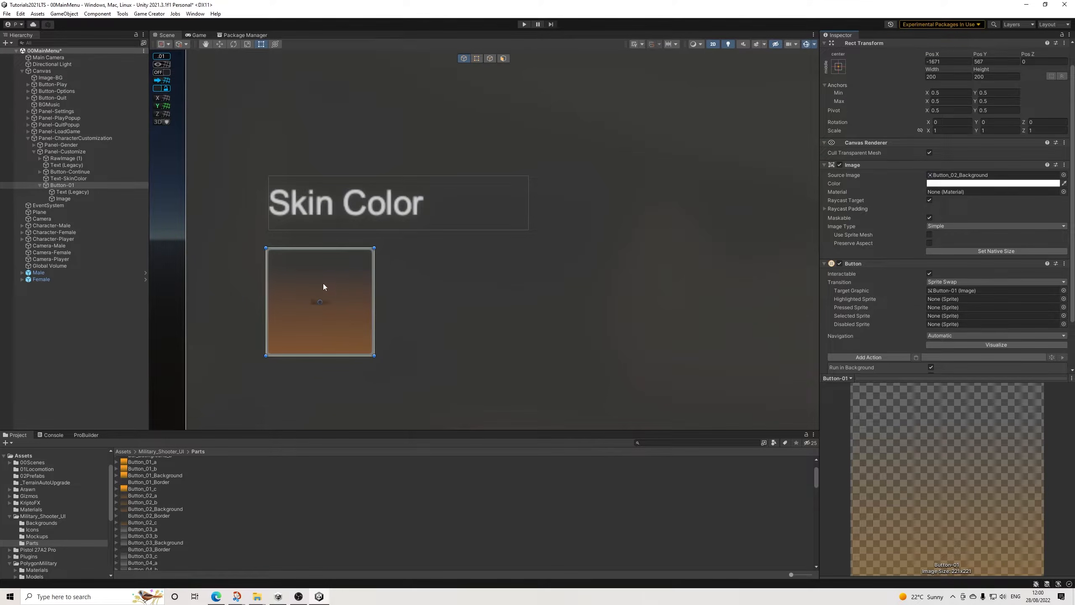
{"action": "left_click", "coordinate": [70, 192]}
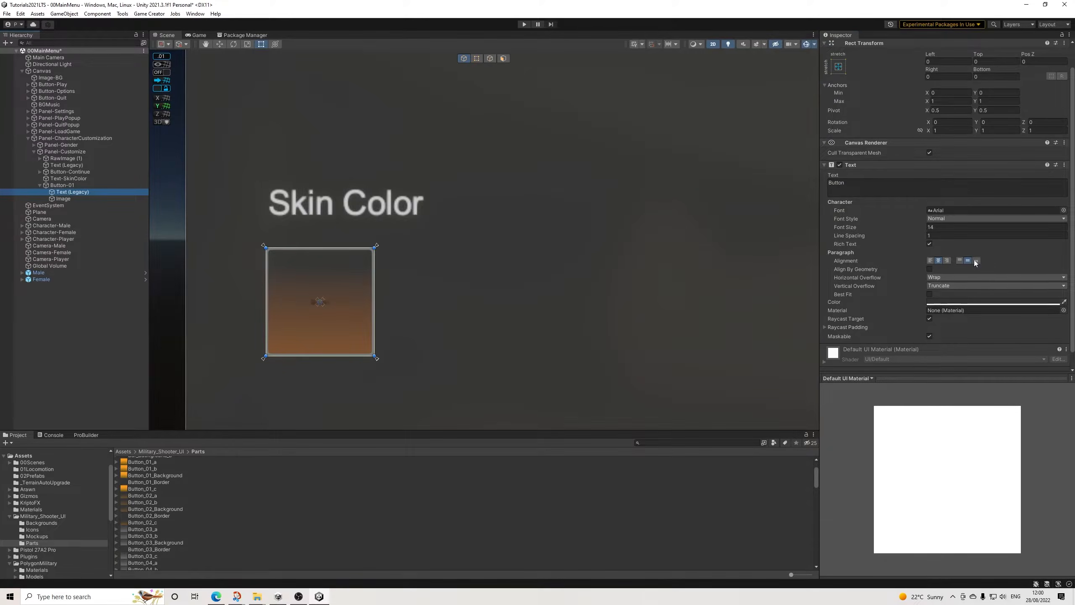
{"action": "left_click", "coordinate": [983, 302]}
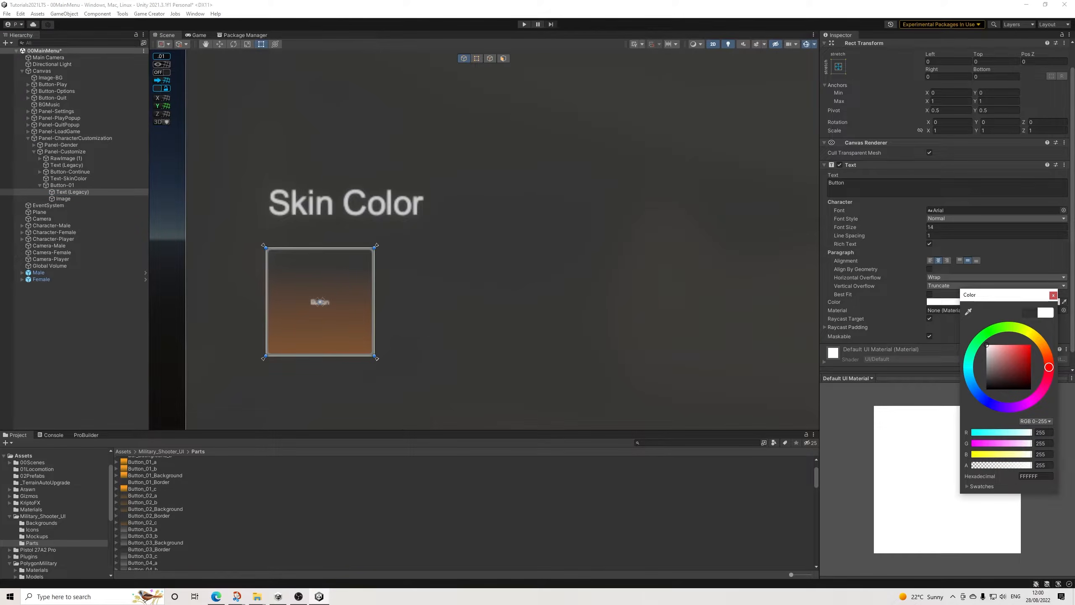
{"action": "left_click", "coordinate": [1054, 295]}
{"action": "left_click", "coordinate": [943, 227]}
{"action": "type", "text": "40"}
{"action": "key", "text": "BackSpace"}
{"action": "mouse_move", "coordinate": [922, 230]}
{"action": "left_mouse_down"}
{"action": "mouse_move", "coordinate": [957, 232]}
{"action": "mouse_move", "coordinate": [940, 232]}
{"action": "left_mouse_up"}
Step: Change the label text of Button-01 to "01"
{"action": "left_click", "coordinate": [862, 180]}
{"action": "type", "text": "01"}
{"action": "key", "text": "Return"}
{"action": "key", "text": "BackSpace"}
Step: Assign the child border Image as the target graphic of Button-01
{"action": "left_click", "coordinate": [74, 186]}
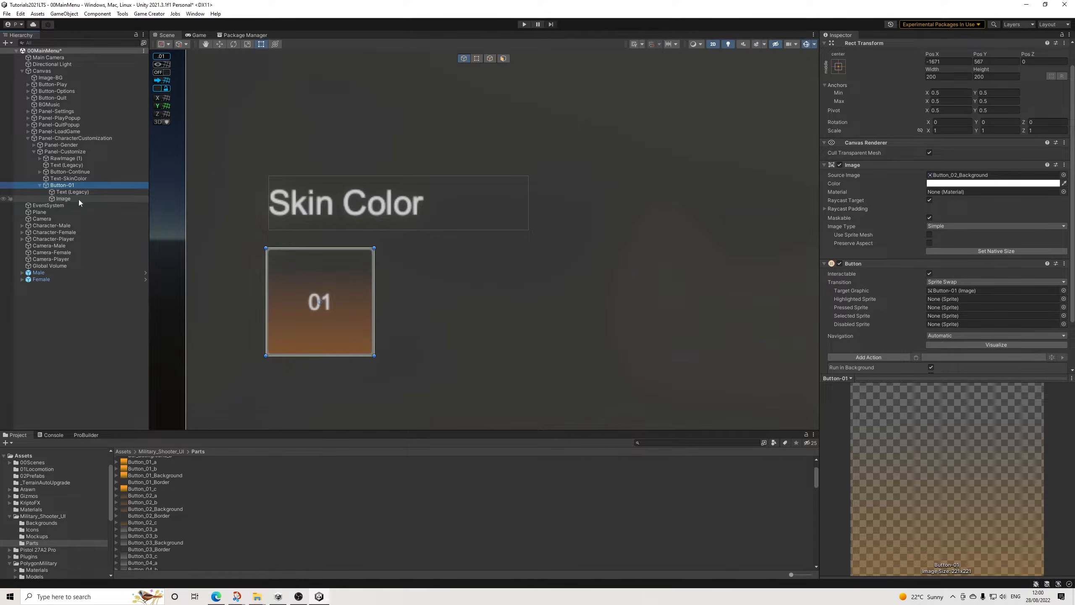
{"action": "left_click_drag", "start_coordinate": [67, 199], "coordinate": [946, 289]}
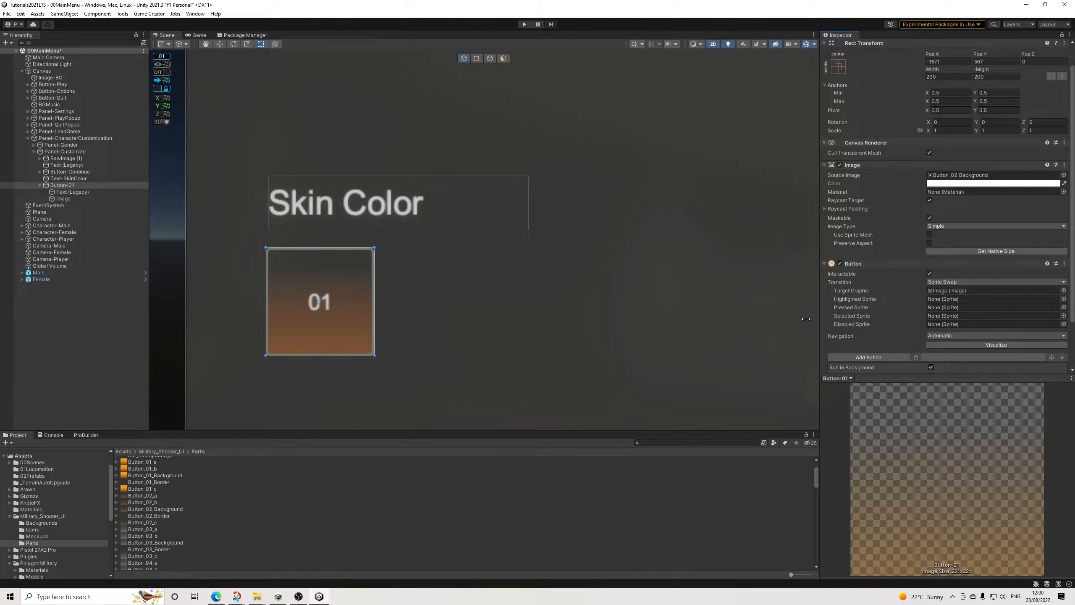
Step: Compare the Button_03_a and Button_03_b sprites, and assign Button_03_b as the highlighted sprite of Button-01
{"action": "left_click", "coordinate": [153, 525]}
{"action": "left_click", "coordinate": [155, 530]}
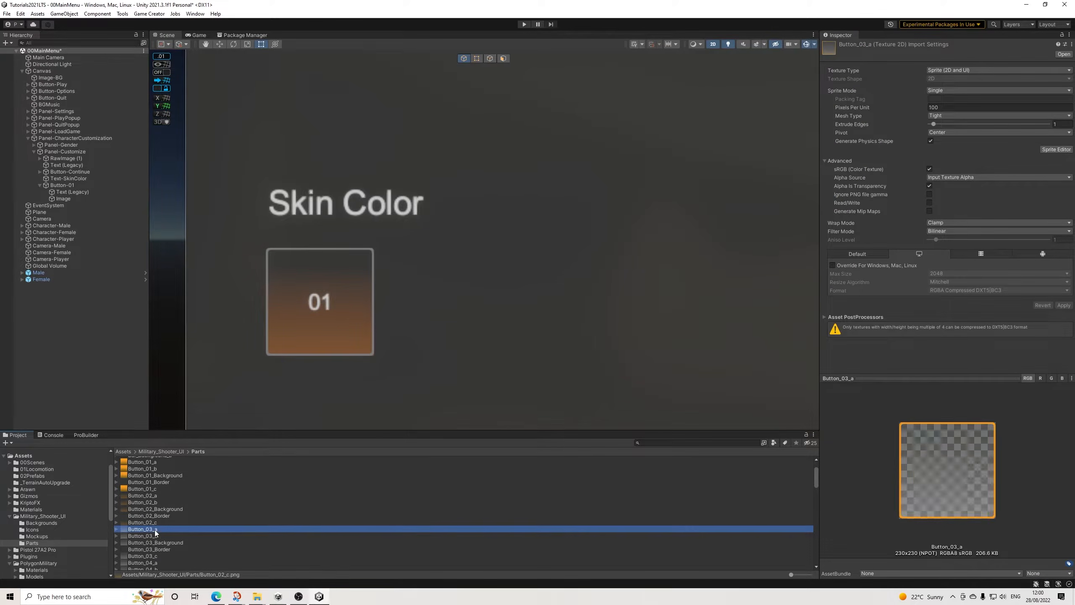
{"action": "left_click", "coordinate": [153, 536]}
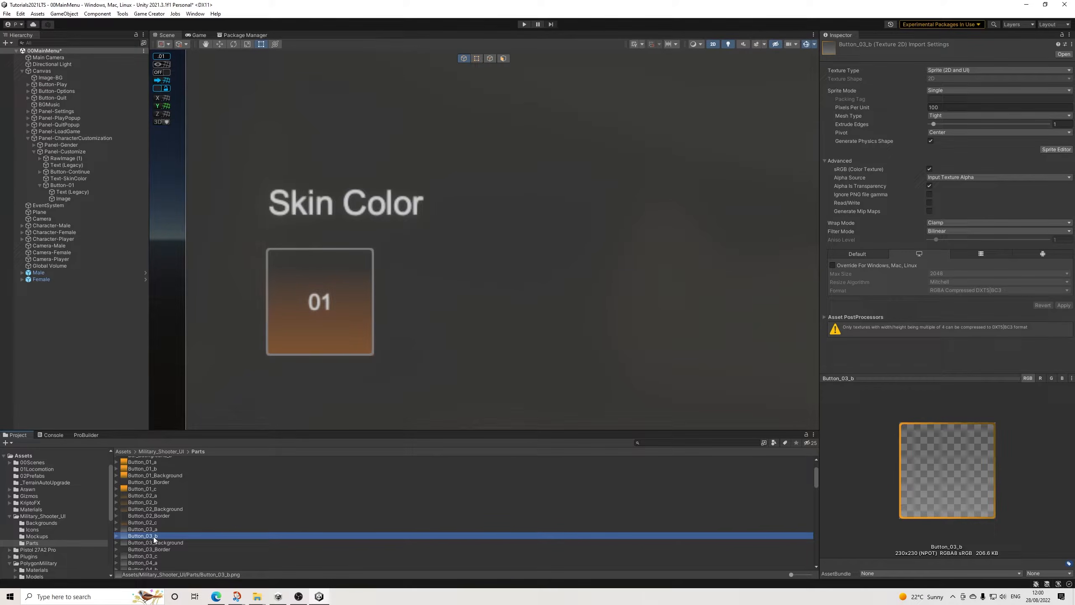
{"action": "left_click", "coordinate": [154, 530]}
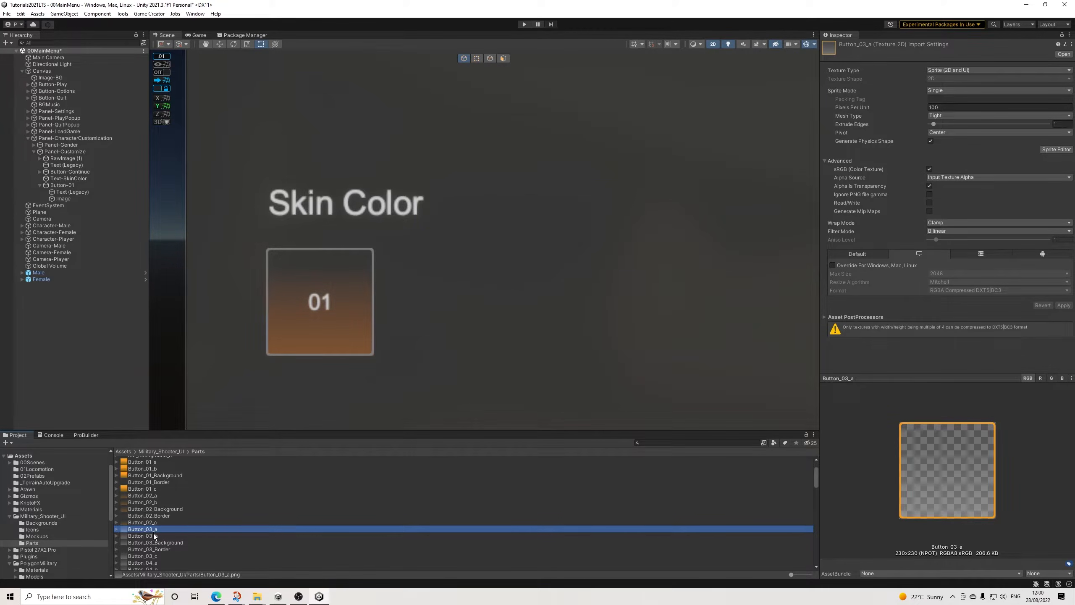
{"action": "left_click", "coordinate": [151, 536]}
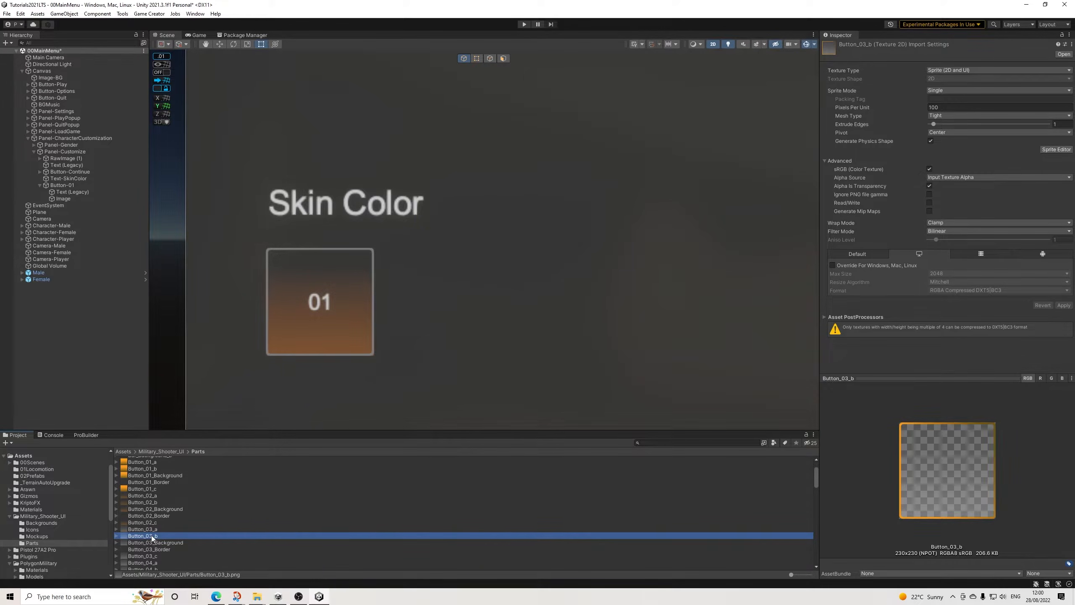
{"action": "left_click", "coordinate": [65, 186]}
{"action": "left_click_drag", "start_coordinate": [152, 535], "coordinate": [936, 248]}
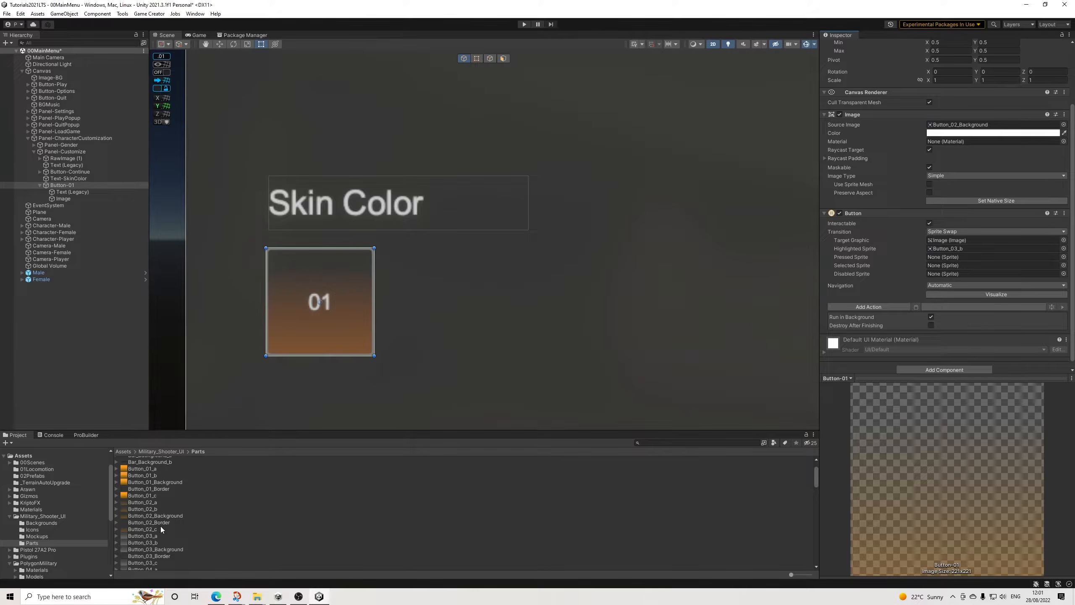
Step: Assign Button_03_a as both the pressed and selected sprite of Button-01, and Button_03_Border as its disabled sprite
{"action": "left_click_drag", "start_coordinate": [152, 536], "coordinate": [953, 257]}
{"action": "left_click_drag", "start_coordinate": [146, 548], "coordinate": [945, 266]}
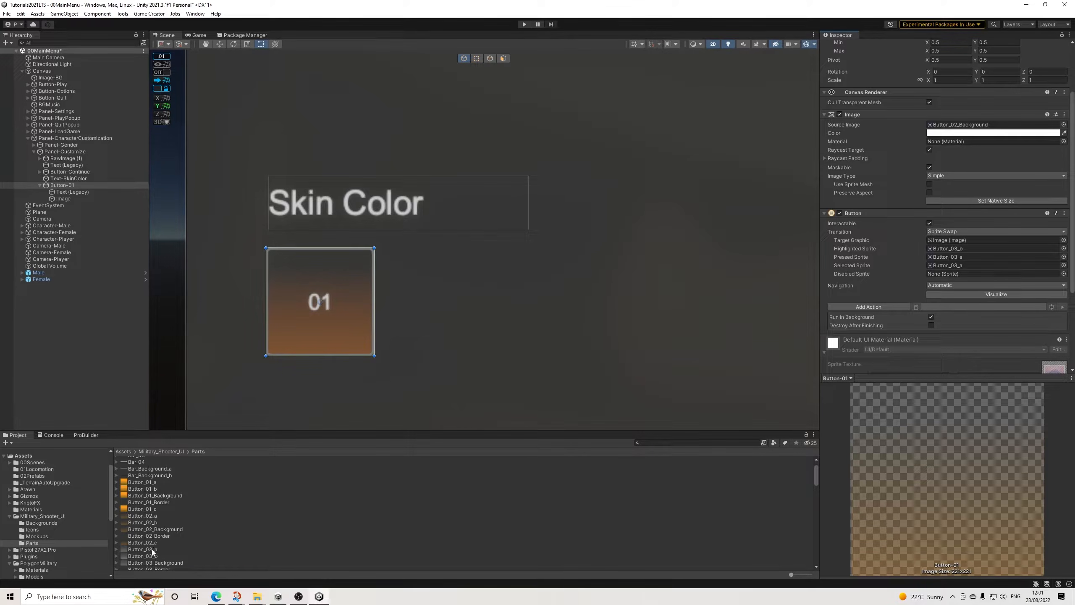
{"action": "scroll", "coordinate": [163, 556], "scroll_direction": "down", "scroll_amount": 2}
{"action": "left_click_drag", "start_coordinate": [163, 547], "coordinate": [952, 274]}
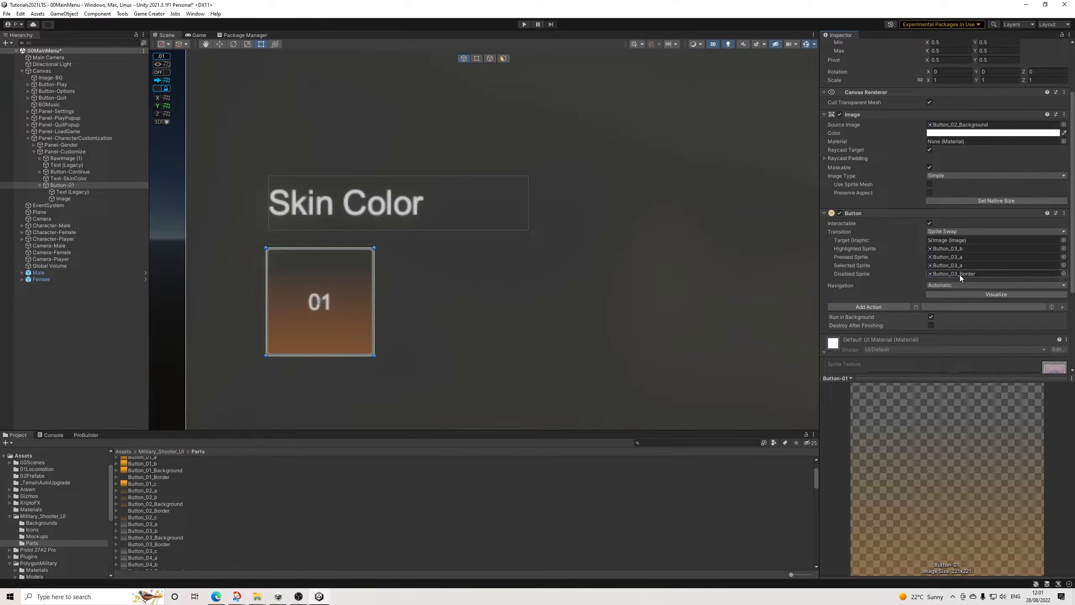
Step: Duplicate Button-01 and place the copy beside the original in the same row, at about X -1428
{"action": "scroll", "coordinate": [525, 288], "scroll_direction": "down", "scroll_amount": 3}
{"action": "scroll", "coordinate": [517, 290], "scroll_direction": "down", "scroll_amount": 5}
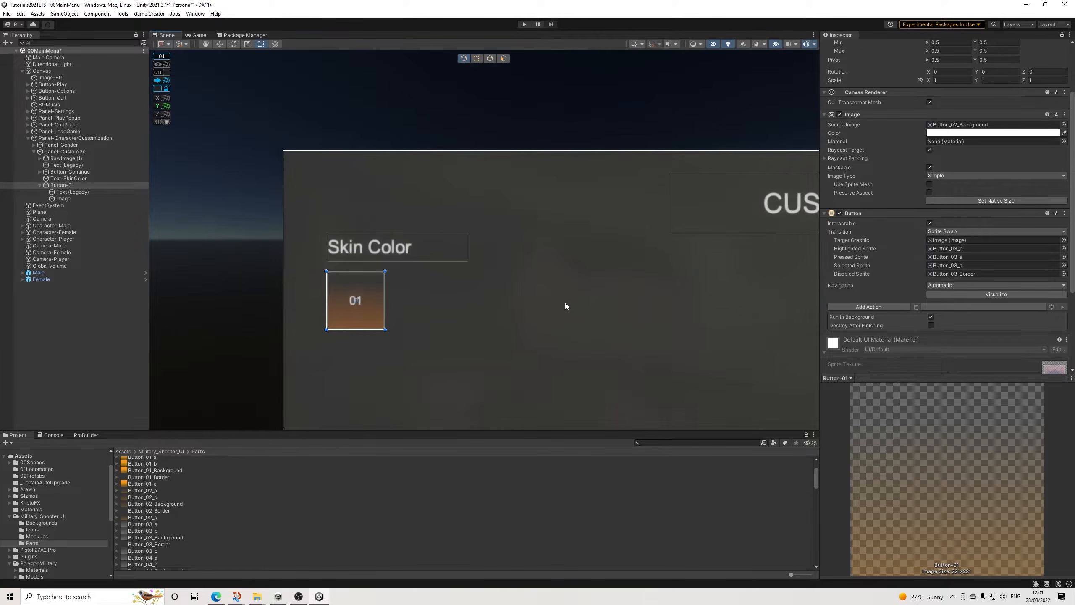
{"action": "left_click", "coordinate": [40, 185]}
{"action": "key", "text": "ctrl+d"}
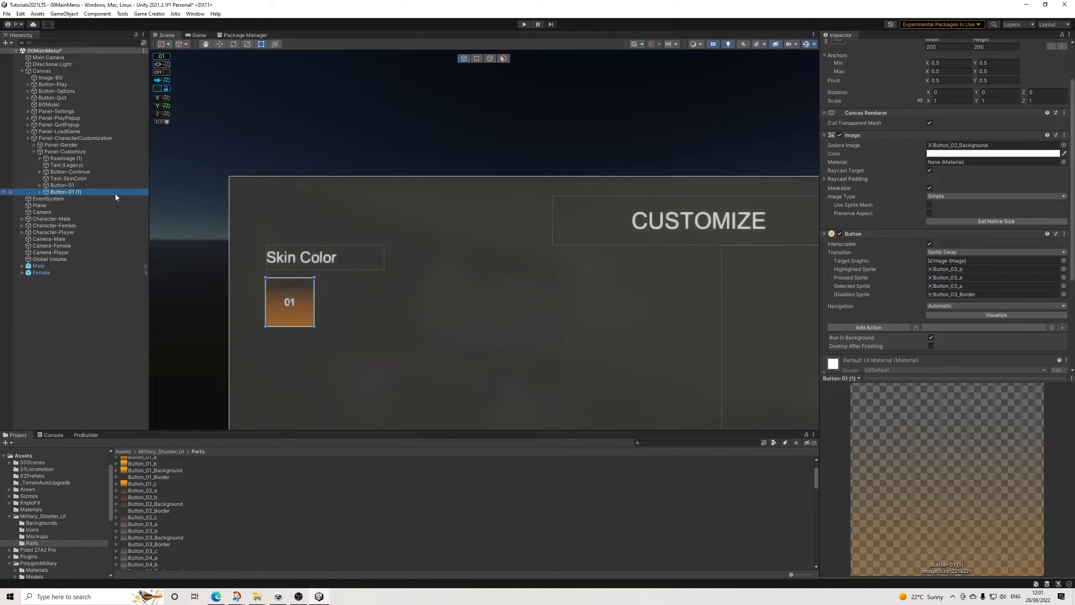
{"action": "left_click_drag", "start_coordinate": [297, 321], "coordinate": [359, 314]}
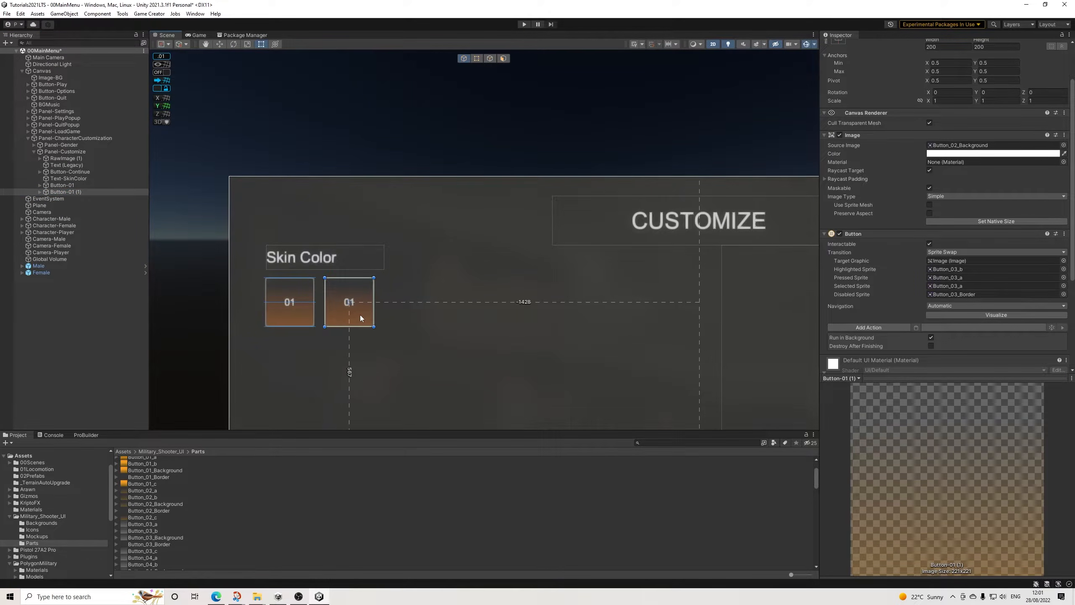
{"action": "left_click", "coordinate": [356, 145]}
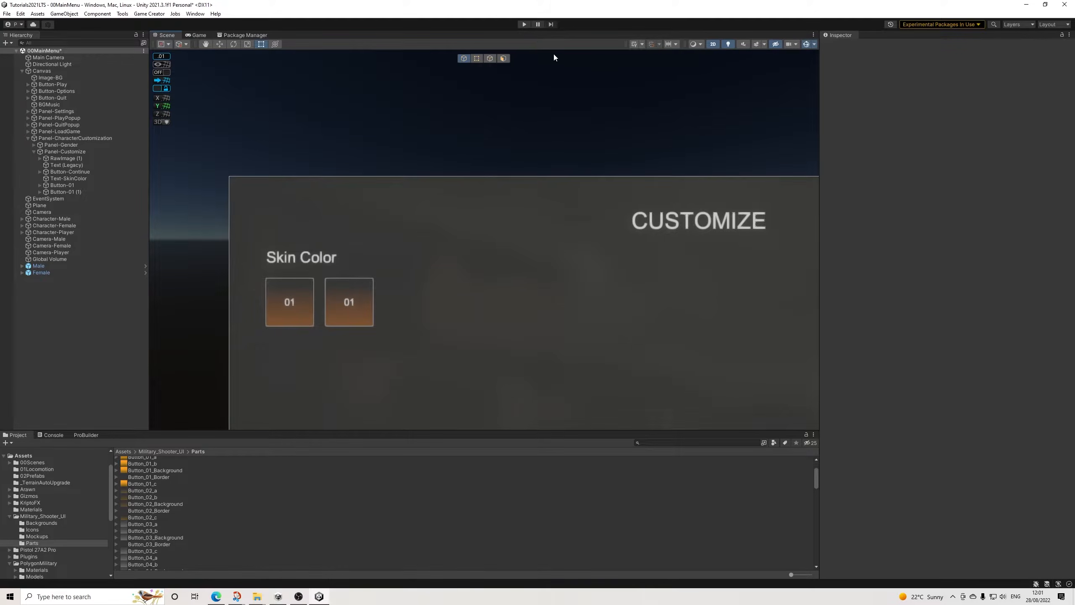
Step: Run the scene and test the highlighted, pressed and selected states of the two skin color buttons
{"action": "left_click", "coordinate": [525, 25]}
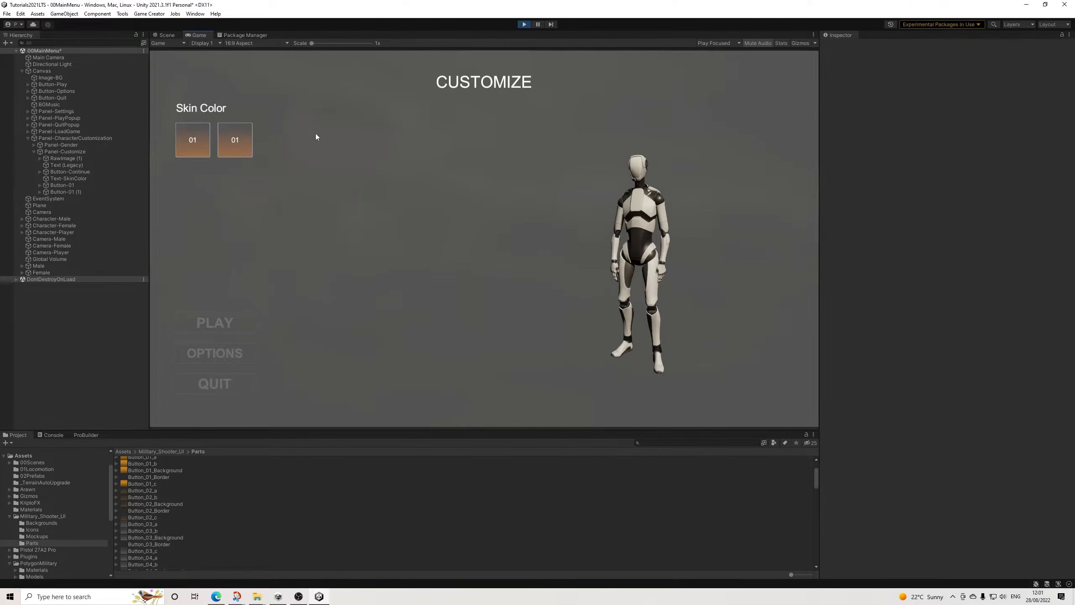
{"action": "left_click", "coordinate": [229, 148]}
{"action": "left_click", "coordinate": [204, 150]}
{"action": "left_click", "coordinate": [284, 203]}
{"action": "left_click", "coordinate": [197, 142]}
{"action": "left_click", "coordinate": [245, 152]}
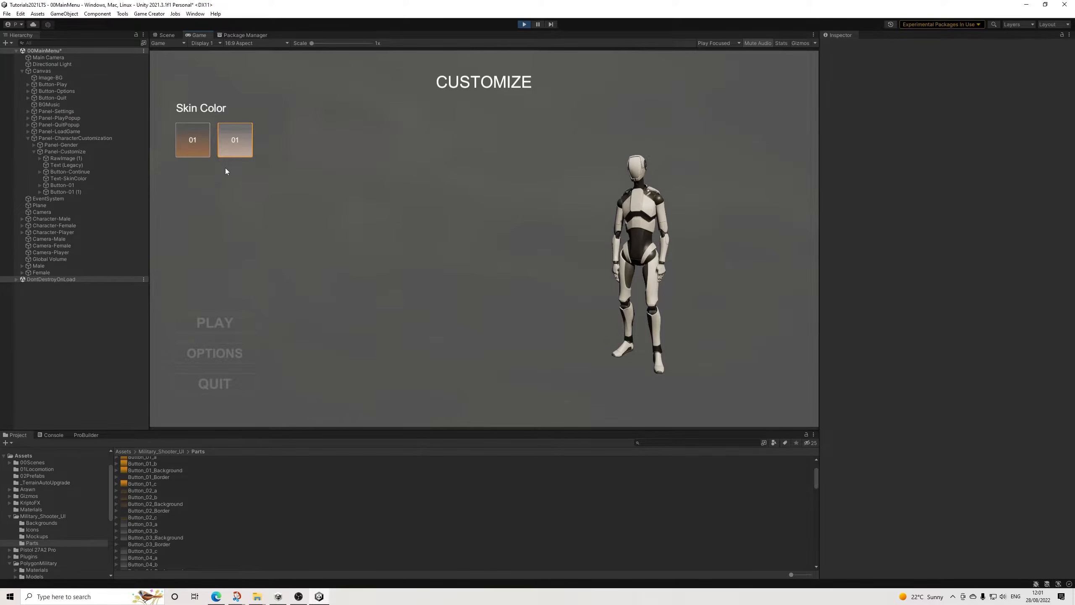
{"action": "left_click", "coordinate": [191, 141]}
{"action": "left_click", "coordinate": [224, 146]}
{"action": "left_click", "coordinate": [277, 197]}
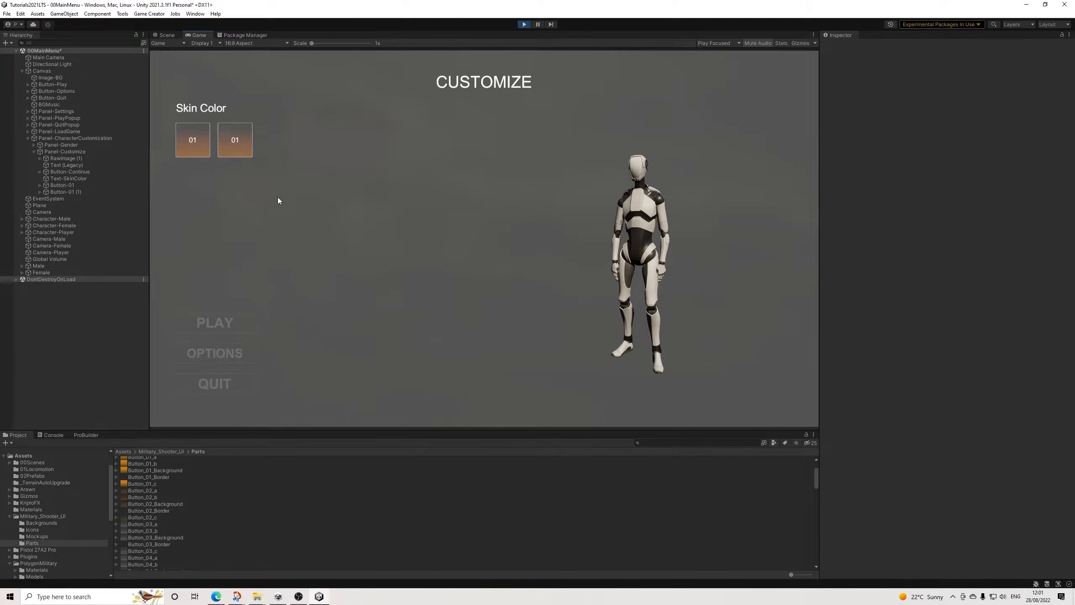
Step: Stop the play test and delete the duplicate Button-01 (1)
{"action": "left_click", "coordinate": [524, 24]}
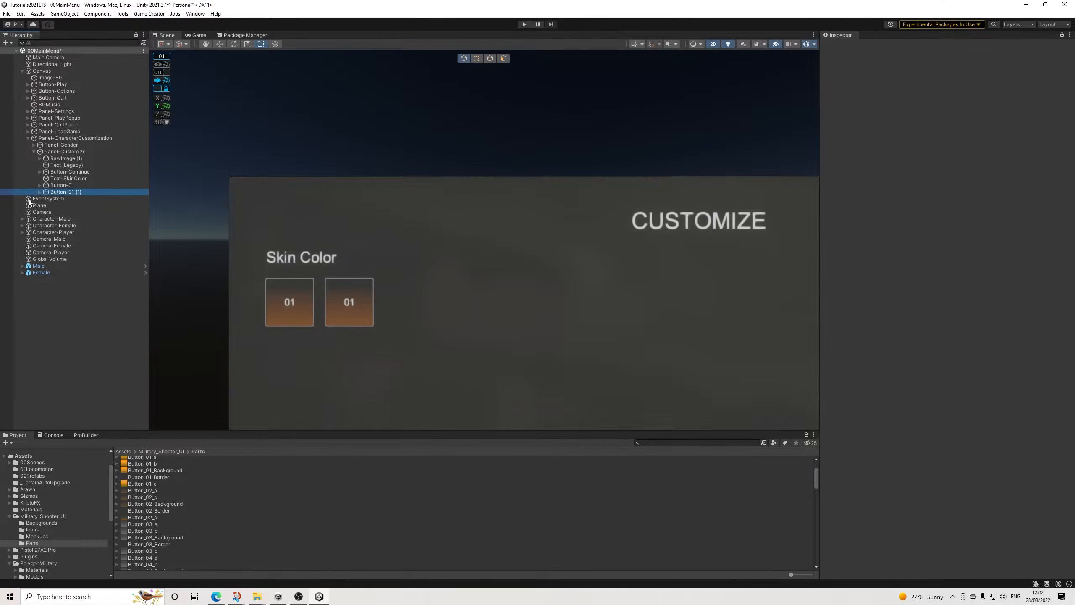
{"action": "key", "text": "Delete"}
Step: Add a number assignment action to Button-01 that sets the Skintone global variable to 1
{"action": "left_click", "coordinate": [65, 187]}
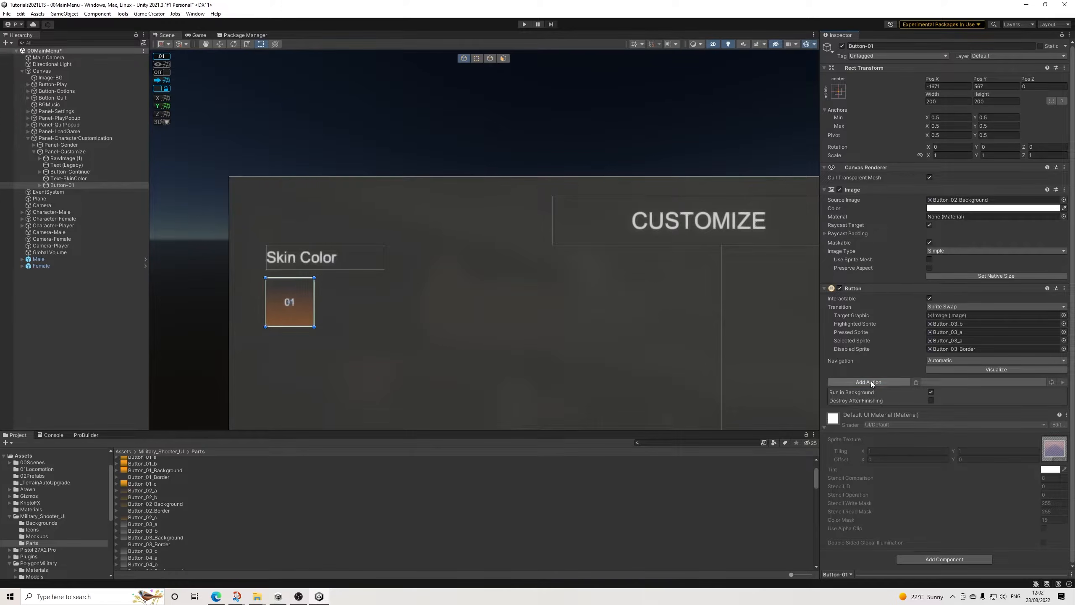
{"action": "left_click", "coordinate": [871, 382]}
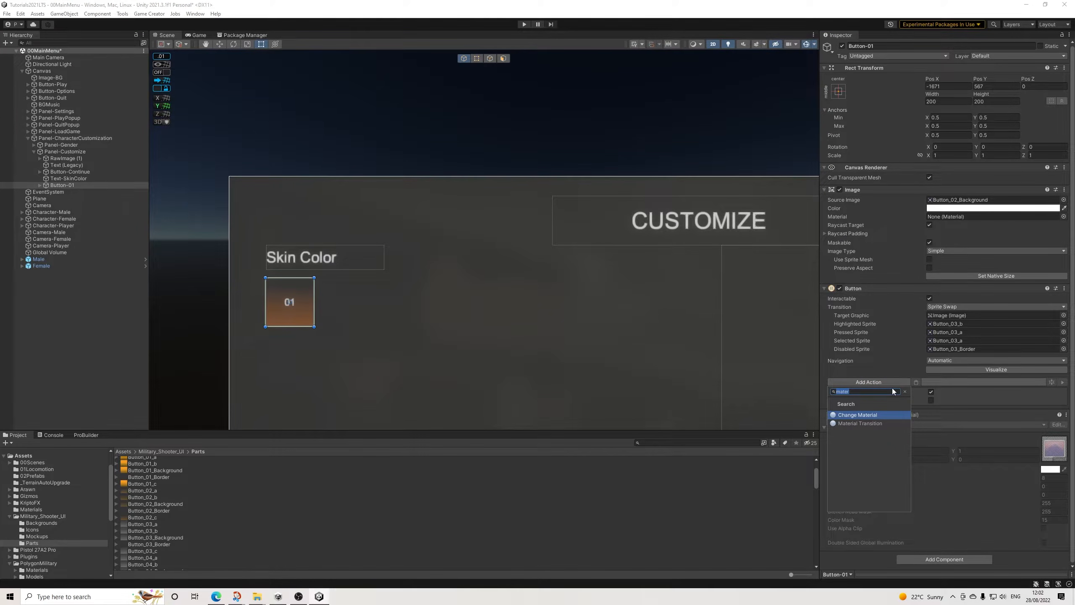
{"action": "key", "text": "BackSpace"}
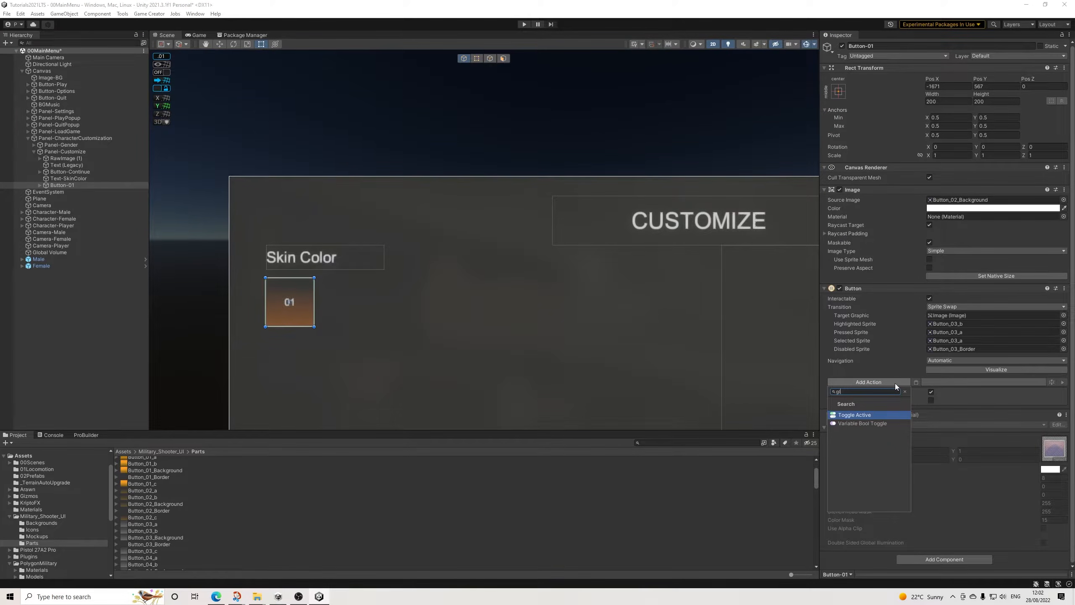
{"action": "type", "text": "g"}
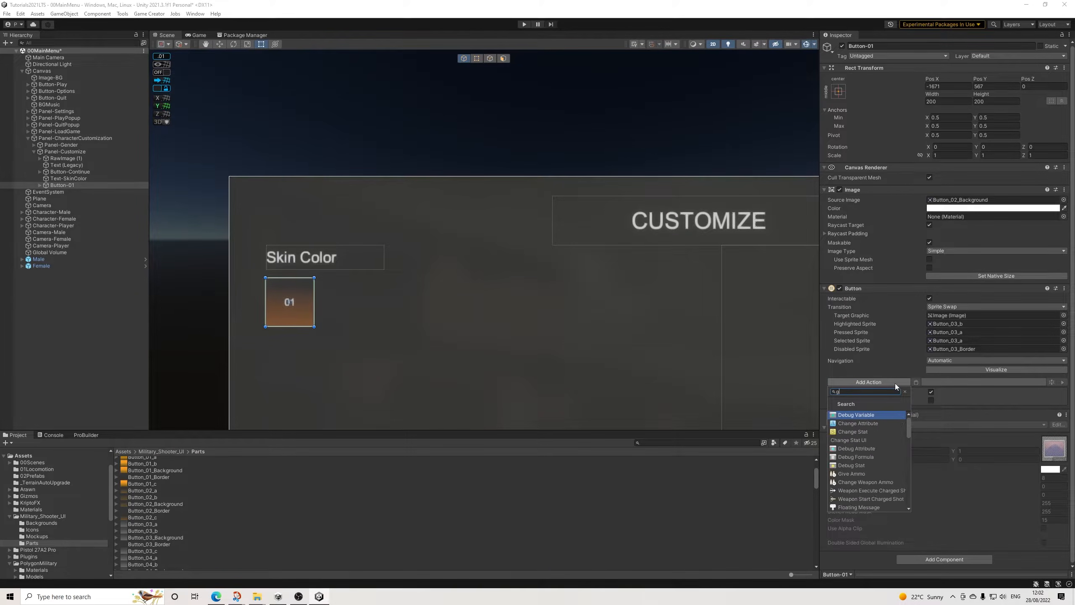
{"action": "key", "text": "BackSpace"}
{"action": "type", "text": "num"}
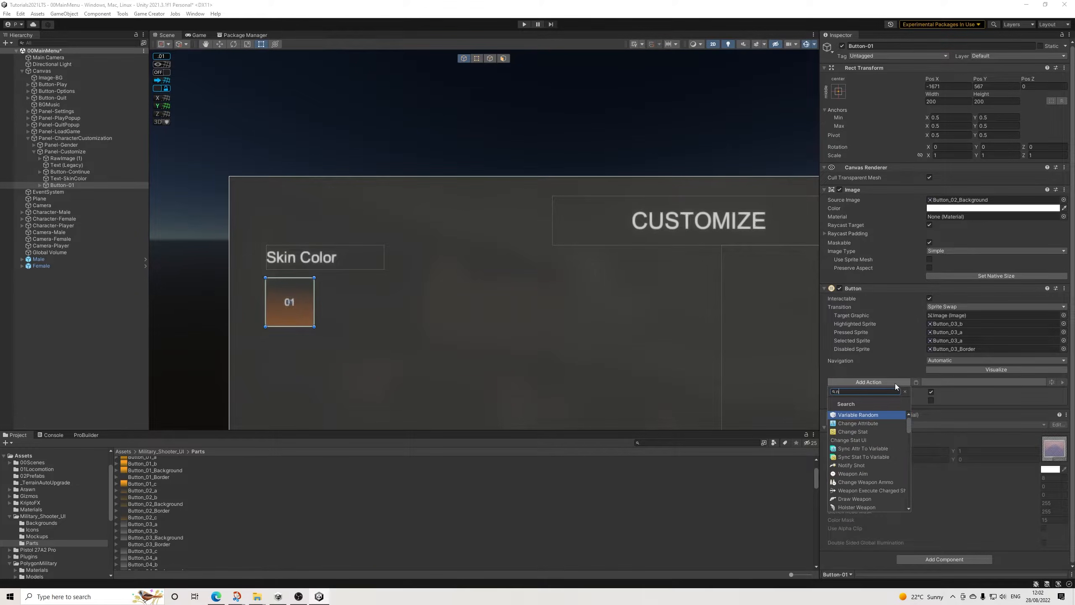
{"action": "key", "text": "Return"}
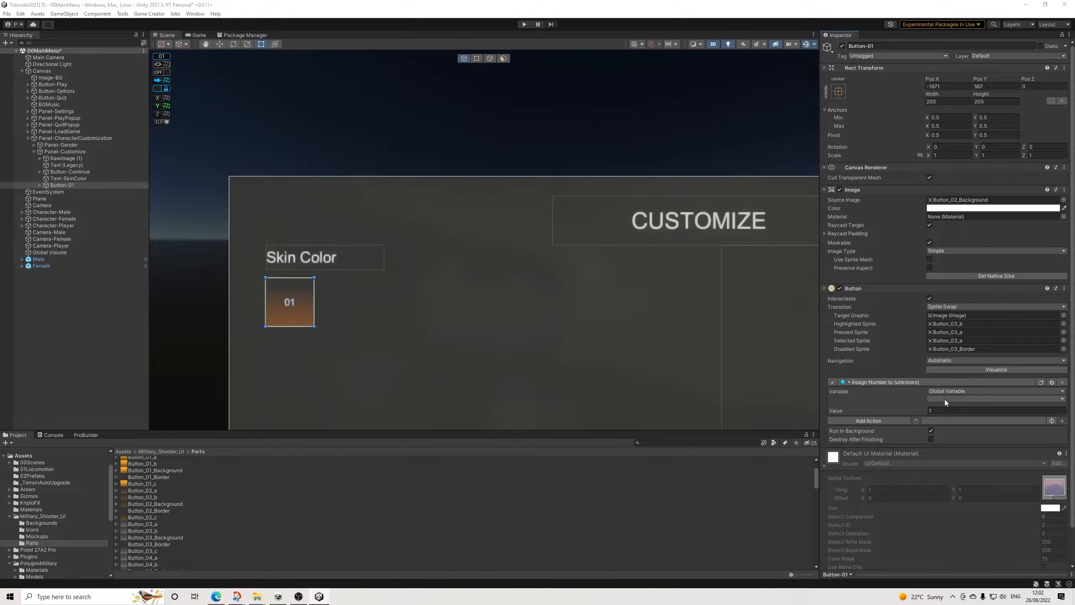
{"action": "left_click", "coordinate": [945, 400]}
{"action": "left_click", "coordinate": [955, 419]}
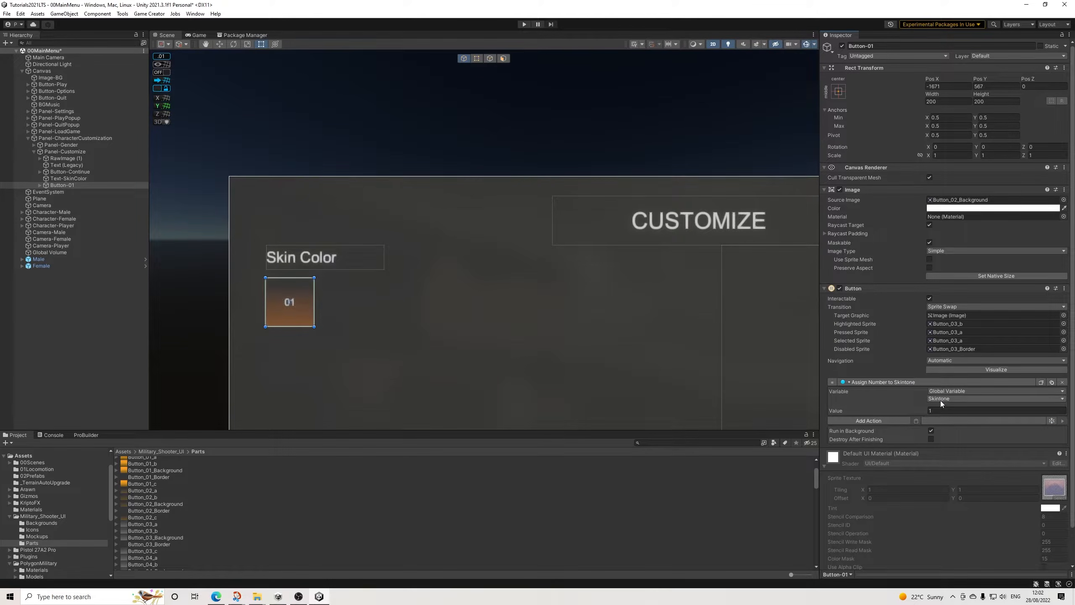
Step: Duplicate Button-01 twice and set the copies' Skintone values to 2 and 3
{"action": "left_click", "coordinate": [71, 186]}
{"action": "key", "text": "ctrl+d"}
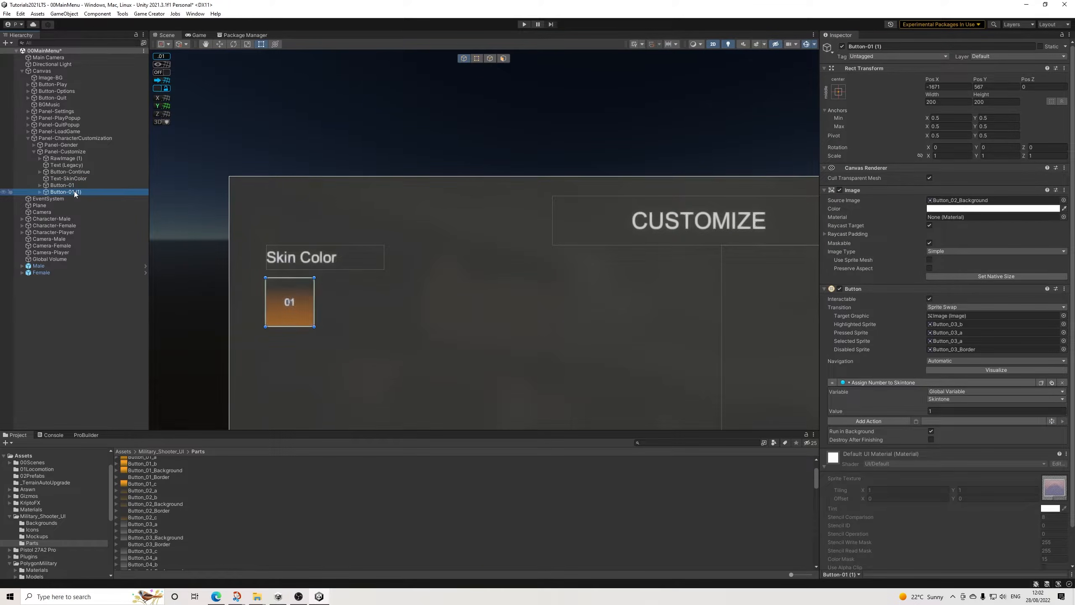
{"action": "key", "text": "ctrl+d"}
{"action": "left_click", "coordinate": [938, 410]}
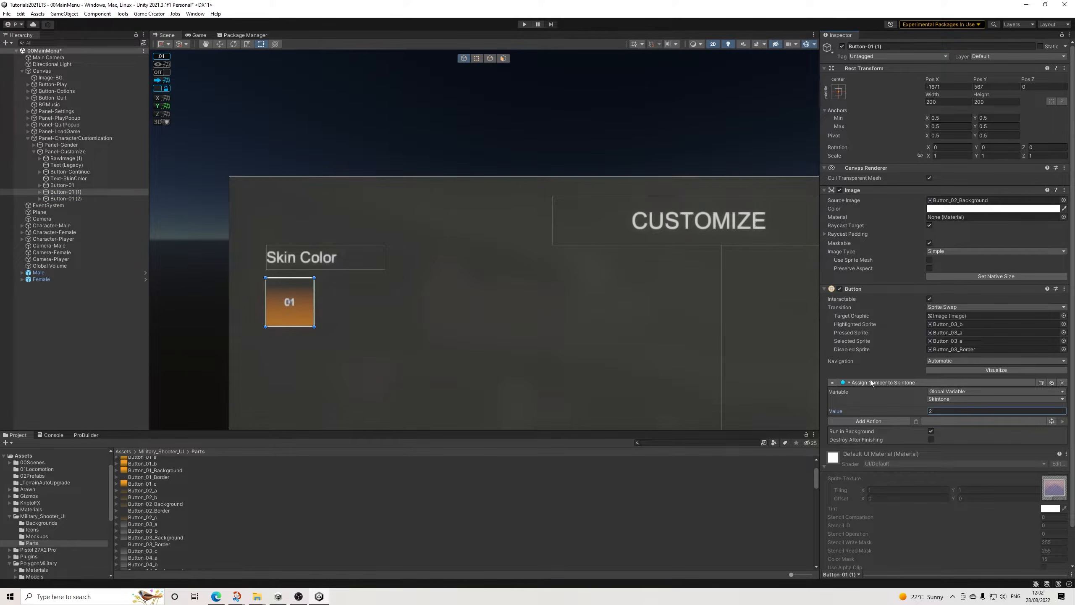
{"action": "left_click", "coordinate": [72, 199]}
{"action": "left_click", "coordinate": [944, 410]}
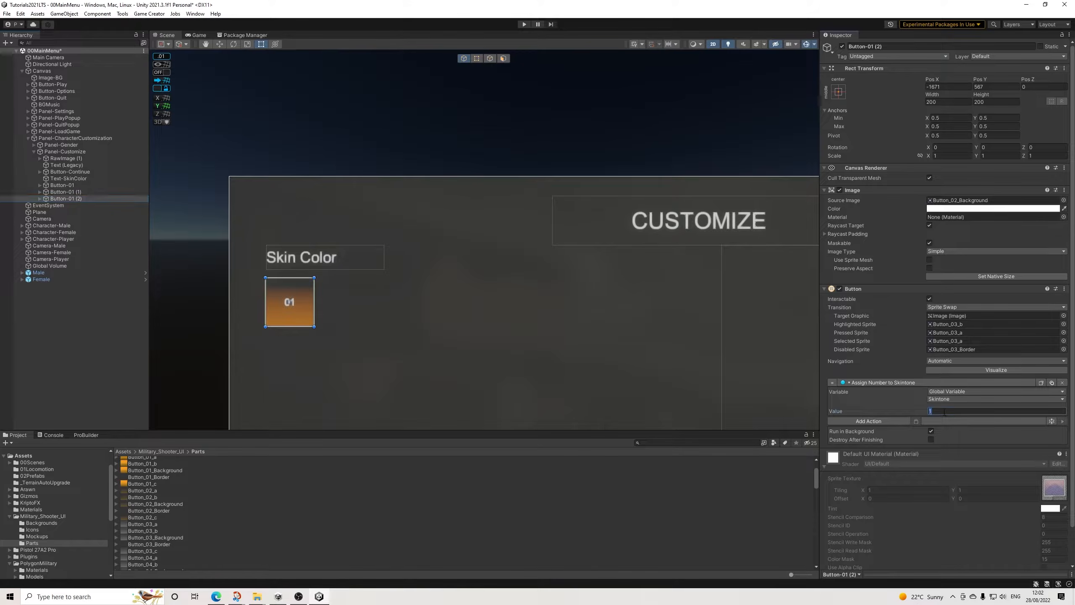
Step: Rename the two duplicated buttons Button-02 and Button-03
{"action": "left_click", "coordinate": [68, 192]}
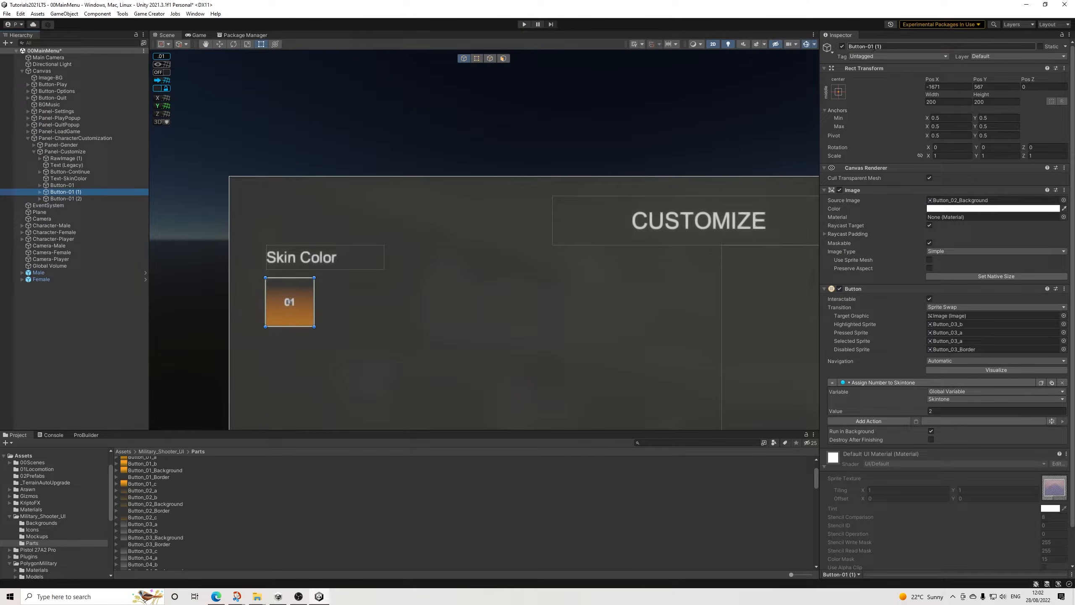
{"action": "left_click_drag", "start_coordinate": [871, 47], "coordinate": [977, 39]}
{"action": "type", "text": "2"}
{"action": "key", "text": "Return"}
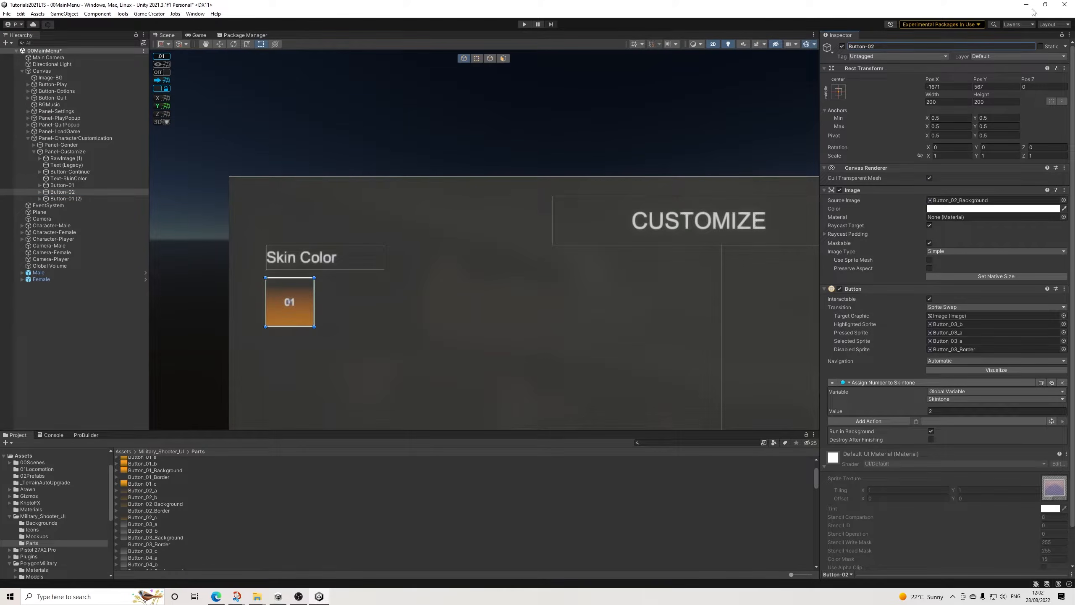
{"action": "left_click", "coordinate": [68, 199]}
{"action": "left_click_drag", "start_coordinate": [871, 47], "coordinate": [978, 47]}
{"action": "type", "text": "3"}
{"action": "key", "text": "Return"}
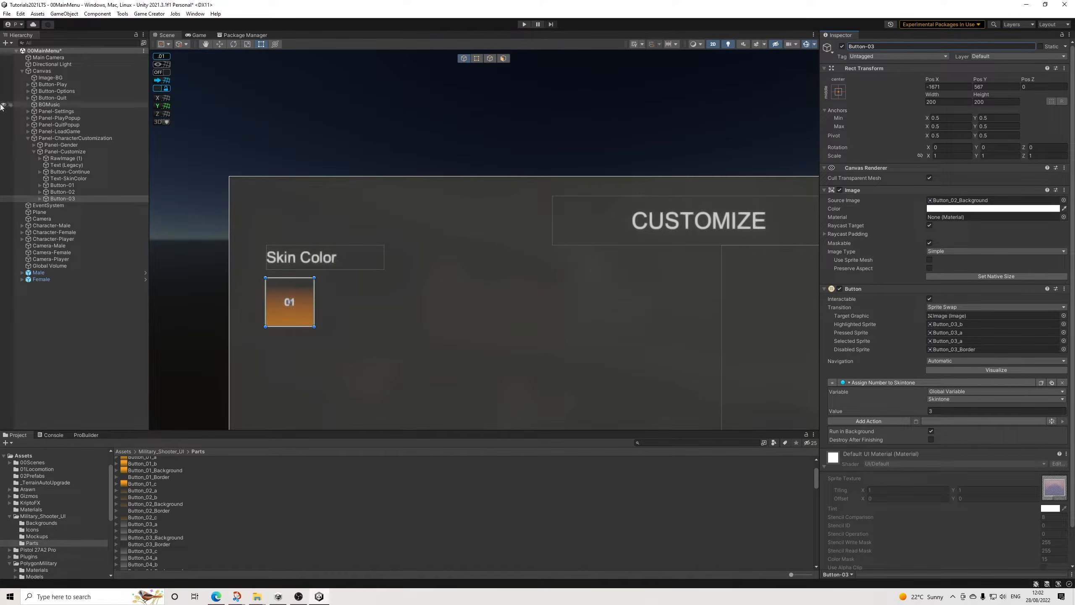
Step: Arrange Button-02 and Button-03 in a row beside Button-01, with Button-03 at about X -1202
{"action": "left_click", "coordinate": [102, 191]}
{"action": "left_click_drag", "start_coordinate": [296, 314], "coordinate": [410, 313]}
{"action": "left_click", "coordinate": [72, 201]}
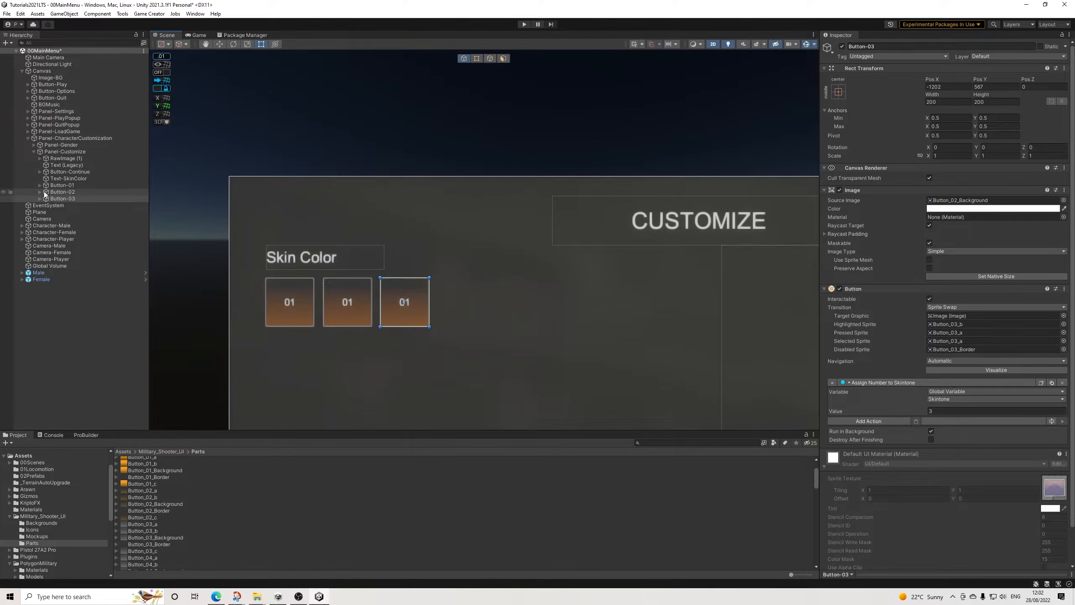
Step: Change the label text of Button-02 to "02"
{"action": "left_click", "coordinate": [41, 192]}
{"action": "left_click", "coordinate": [69, 198]}
{"action": "left_click", "coordinate": [851, 209]}
{"action": "key", "text": "BackSpace"}
{"action": "type", "text": "2"}
{"action": "key", "text": "Return"}
{"action": "key", "text": "BackSpace"}
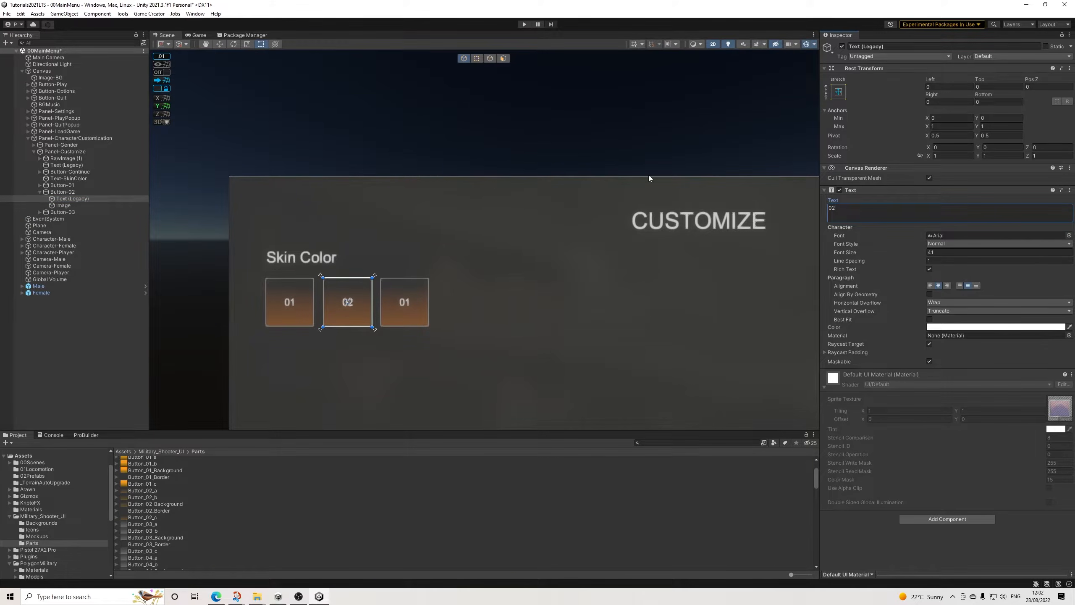
Step: Change the label text of Button-03 to "03"
{"action": "left_click", "coordinate": [40, 211]}
{"action": "left_click", "coordinate": [57, 219]}
{"action": "left_click", "coordinate": [859, 215]}
{"action": "type", "text": "03"}
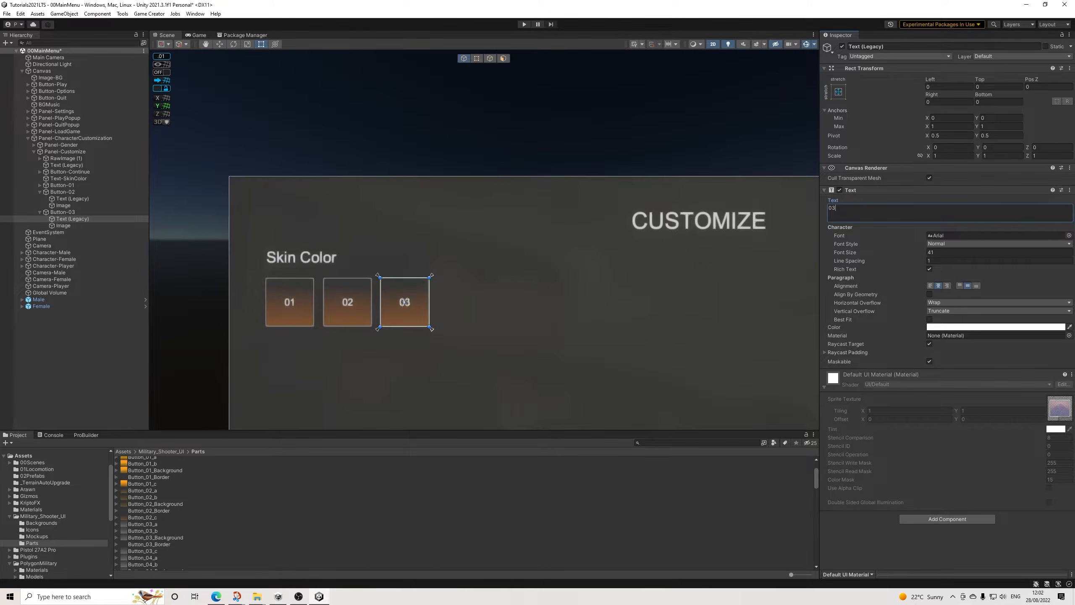
Step: Run the scene and hide Panel-Customize by setting its Canvas Group alpha to 0 and disabling its raycast blocking
{"action": "left_click", "coordinate": [485, 129]}
{"action": "scroll", "coordinate": [711, 296], "scroll_direction": "down", "scroll_amount": 5}
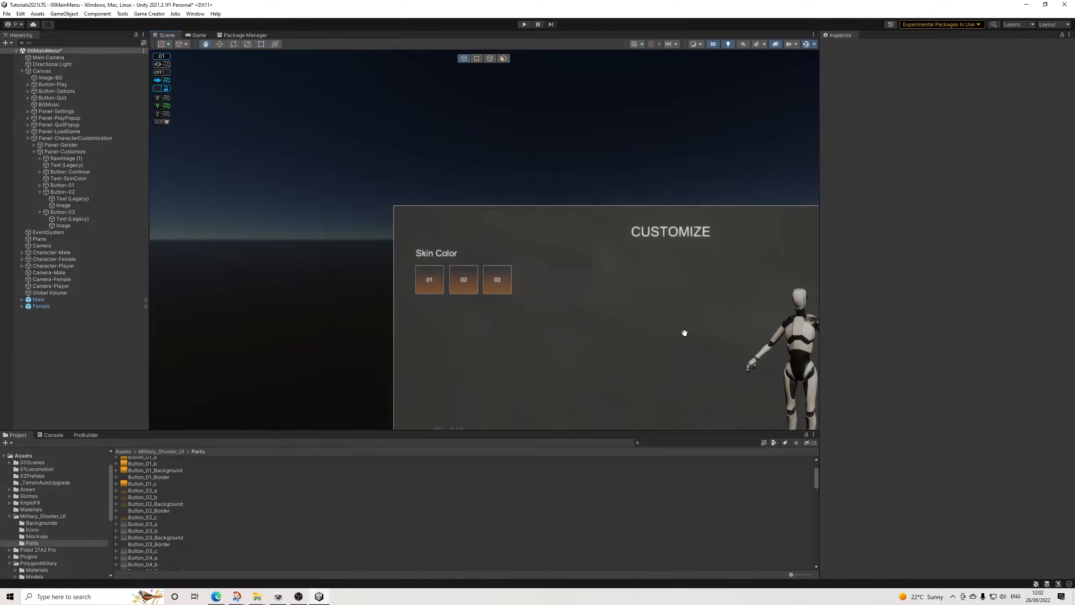
{"action": "left_click", "coordinate": [524, 25]}
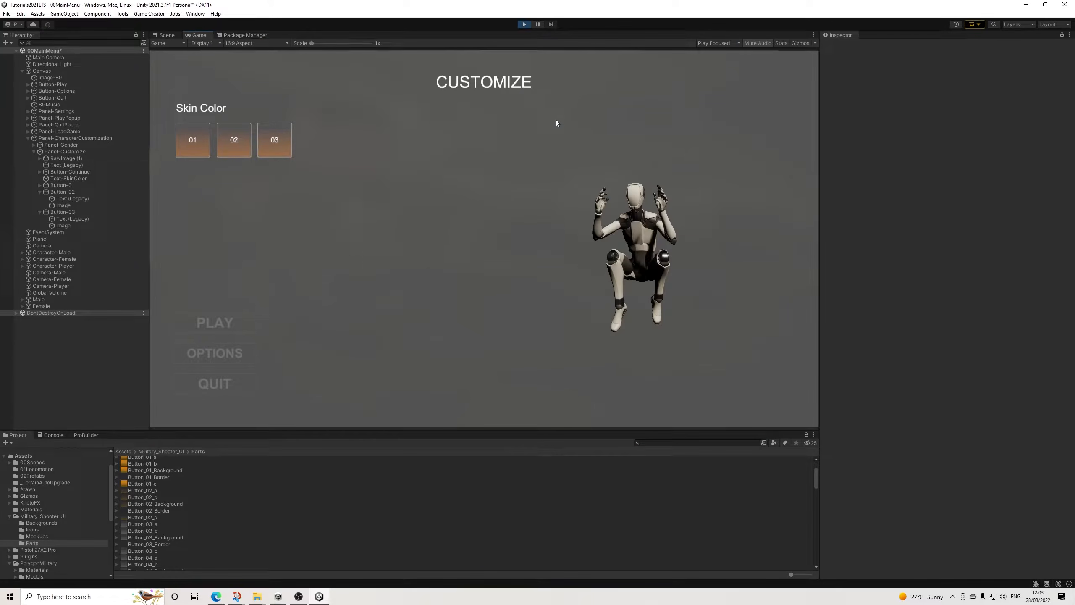
{"action": "left_click", "coordinate": [57, 152]}
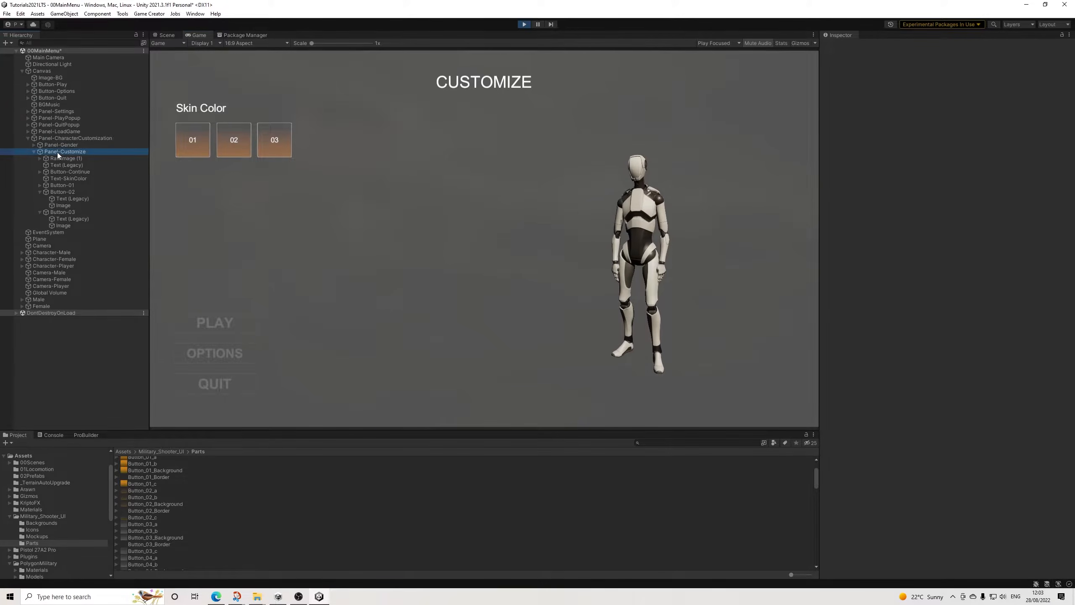
{"action": "left_click", "coordinate": [34, 151]}
{"action": "left_click", "coordinate": [862, 281]}
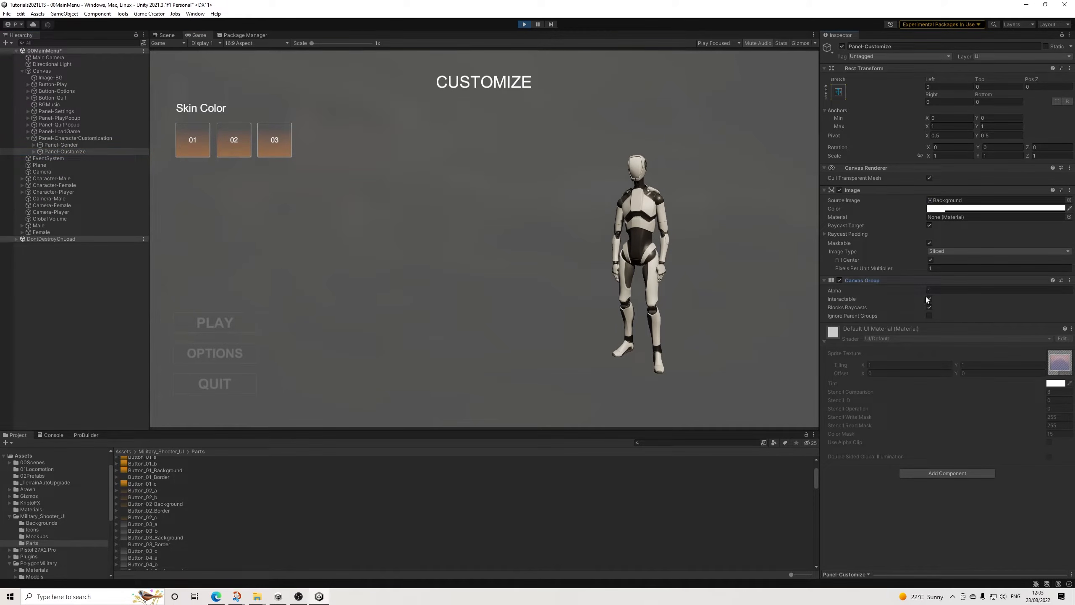
{"action": "left_click", "coordinate": [945, 291]}
{"action": "type", "text": "0"}
{"action": "key", "text": "Return"}
{"action": "left_click", "coordinate": [929, 306]}
Step: Show Panel-Gender in the running scene by setting its Canvas Group alpha to 1 and enabling Interactable and Blocks Raycasts
{"action": "left_click", "coordinate": [57, 144]}
{"action": "left_click", "coordinate": [933, 292]}
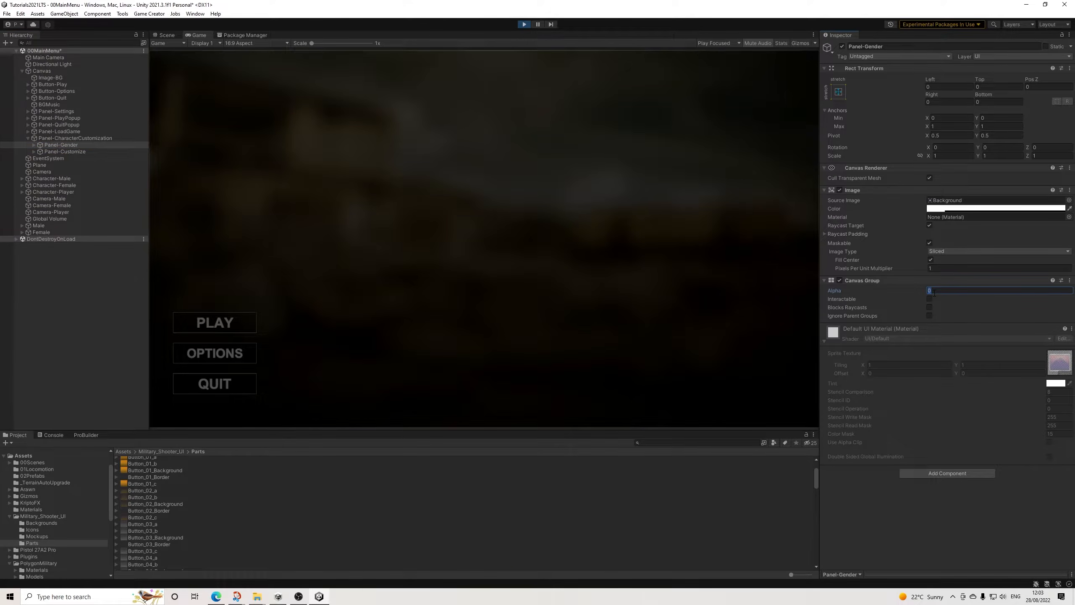
{"action": "type", "text": "1"}
{"action": "left_click", "coordinate": [929, 299]}
{"action": "left_click", "coordinate": [929, 307]}
Step: Choose the female character, continue to the Customize panel, test skin color buttons 02 and 01, and stop the running scene
{"action": "left_click", "coordinate": [34, 144]}
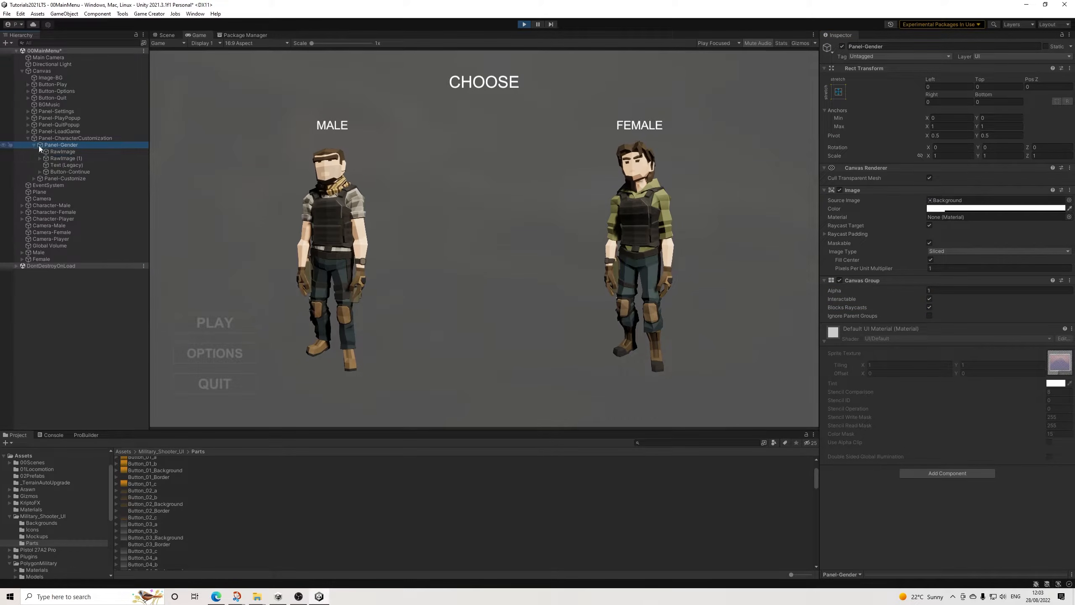
{"action": "left_click", "coordinate": [612, 192]}
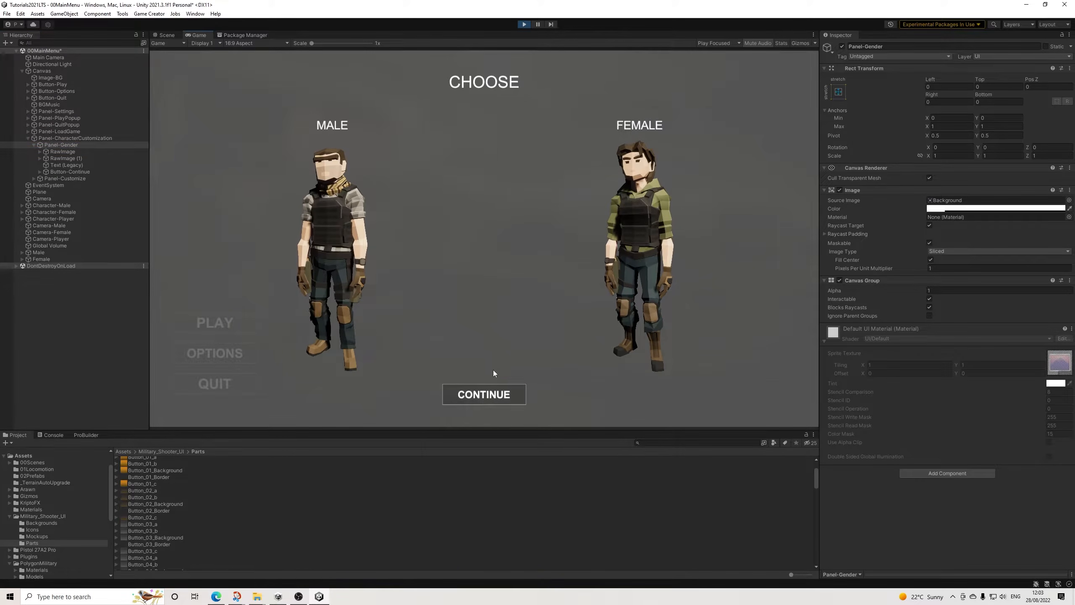
{"action": "left_click", "coordinate": [499, 398]}
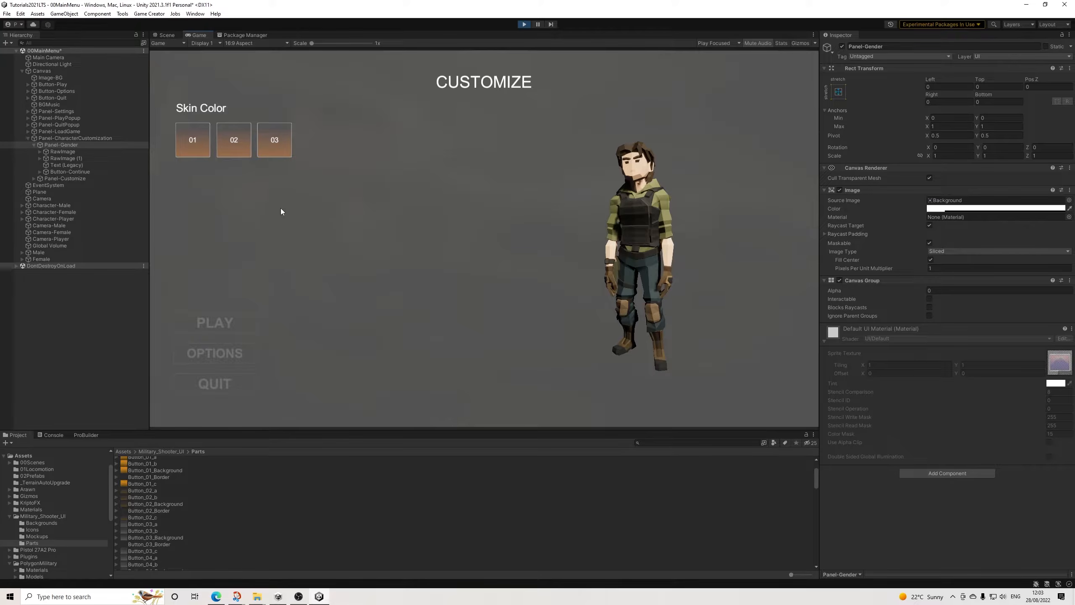
{"action": "left_click", "coordinate": [235, 150]}
{"action": "left_click", "coordinate": [191, 143]}
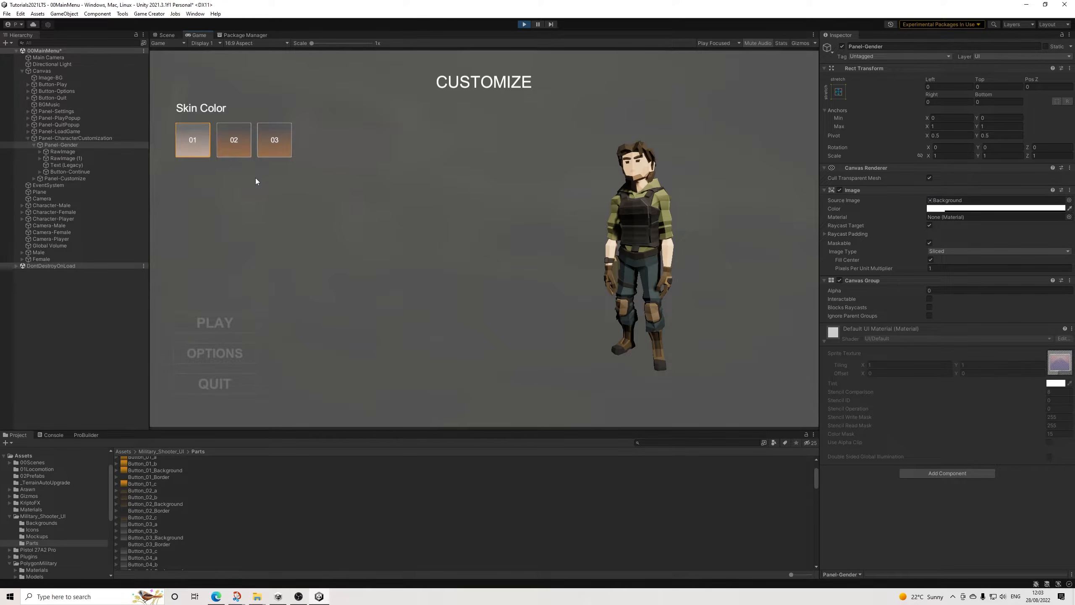
{"action": "left_click", "coordinate": [524, 24]}
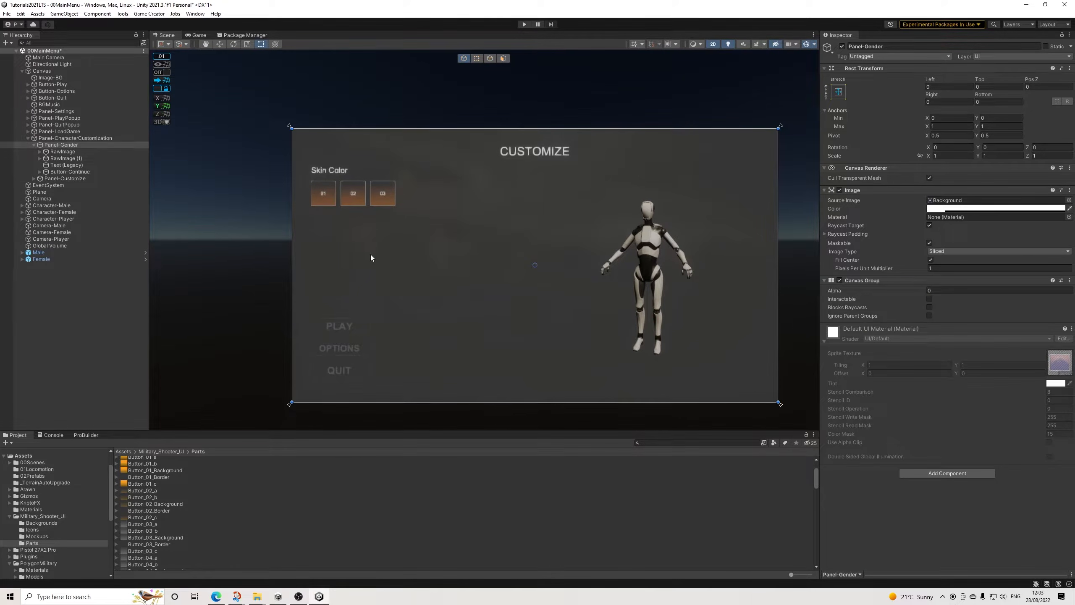
Step: Duplicate Text-SkinColor with Button-01, Button-02 and Button-03, and move the copies straight down to form a second row
{"action": "scroll", "coordinate": [368, 221], "scroll_direction": "up", "scroll_amount": 5}
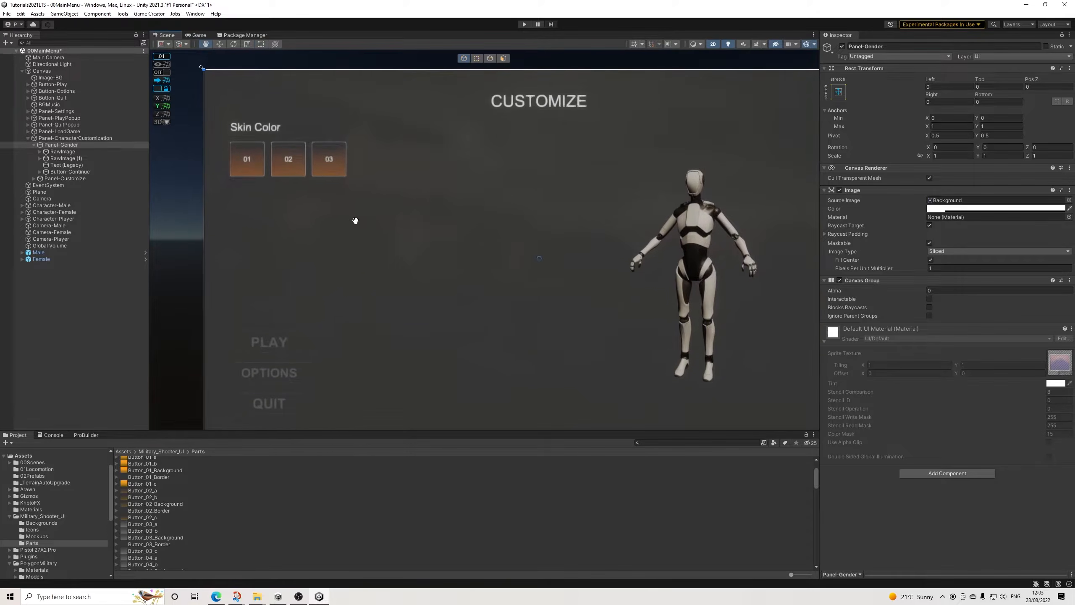
{"action": "left_click_drag", "start_coordinate": [352, 219], "coordinate": [485, 240]}
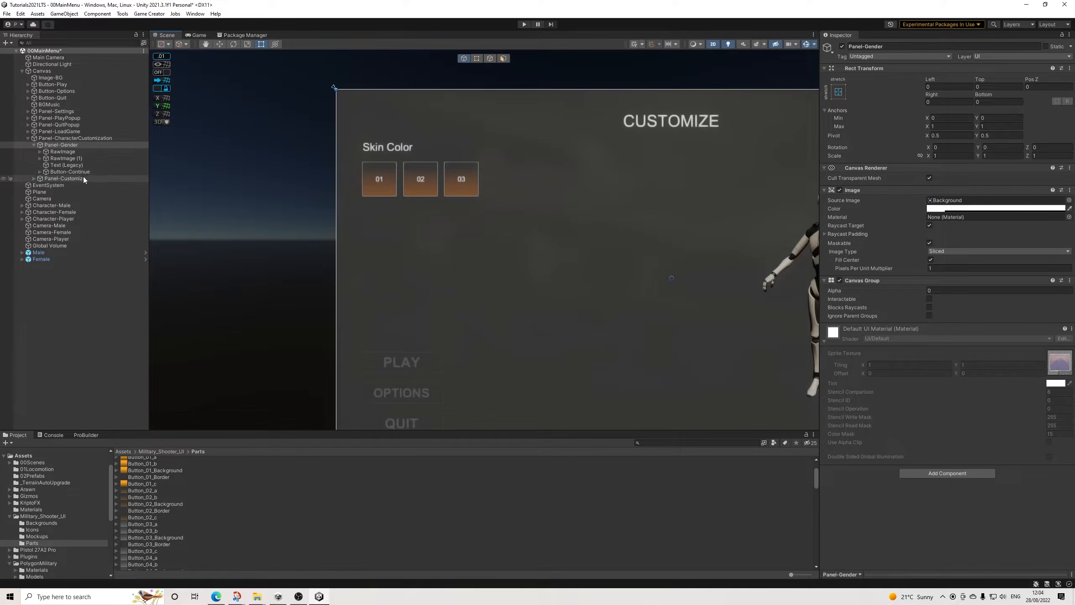
{"action": "left_click", "coordinate": [34, 178]}
{"action": "left_click", "coordinate": [34, 145]}
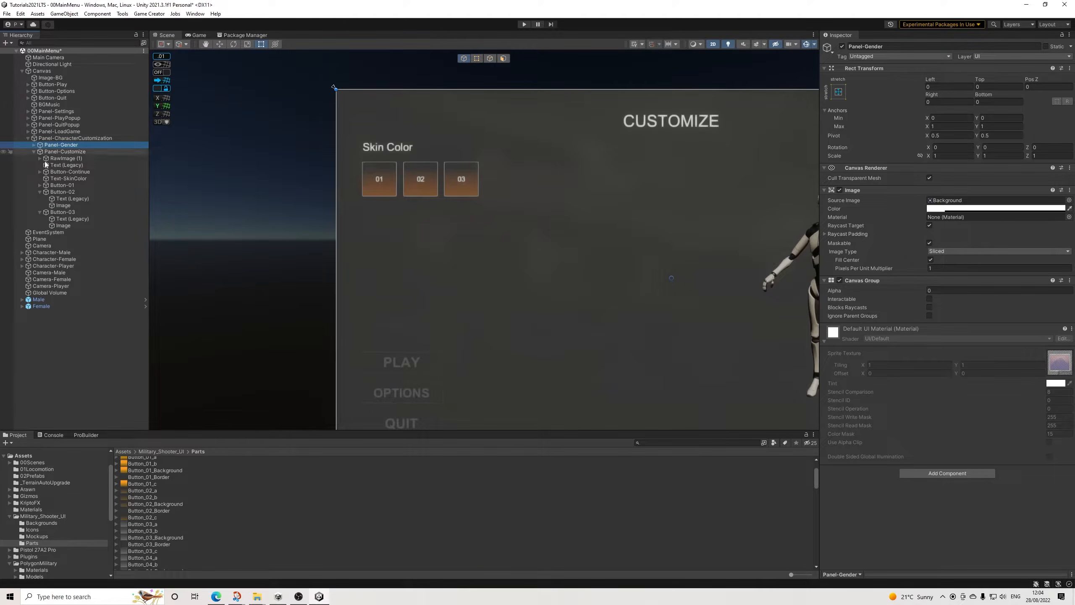
{"action": "left_click", "coordinate": [40, 192]}
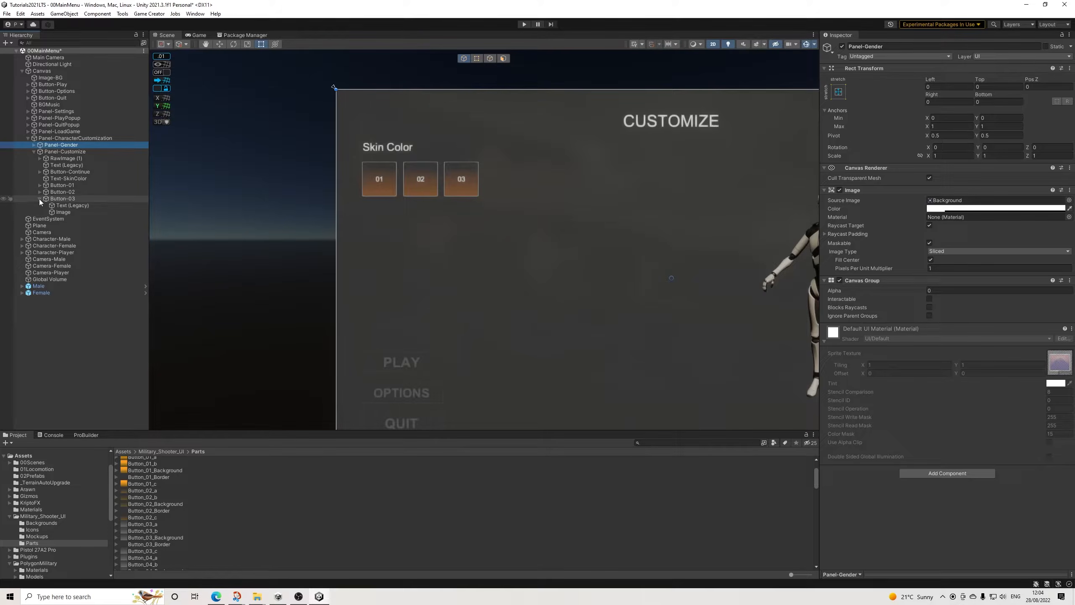
{"action": "left_click", "coordinate": [40, 199]}
{"action": "left_click", "coordinate": [68, 180]}
{"action": "left_click", "coordinate": [62, 198], "text": "shift"}
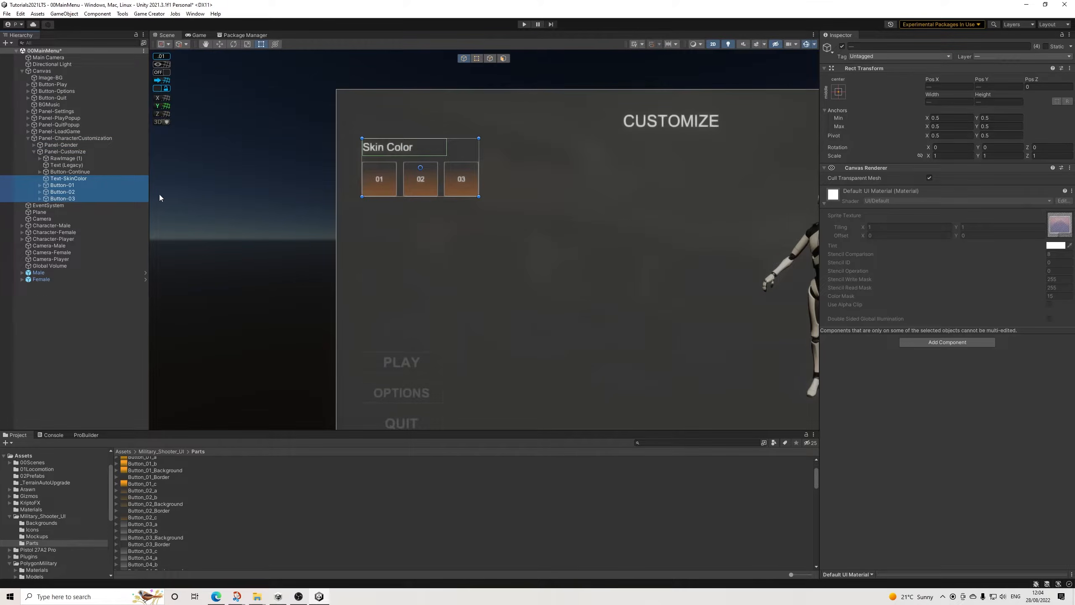
{"action": "key", "text": "ctrl+d"}
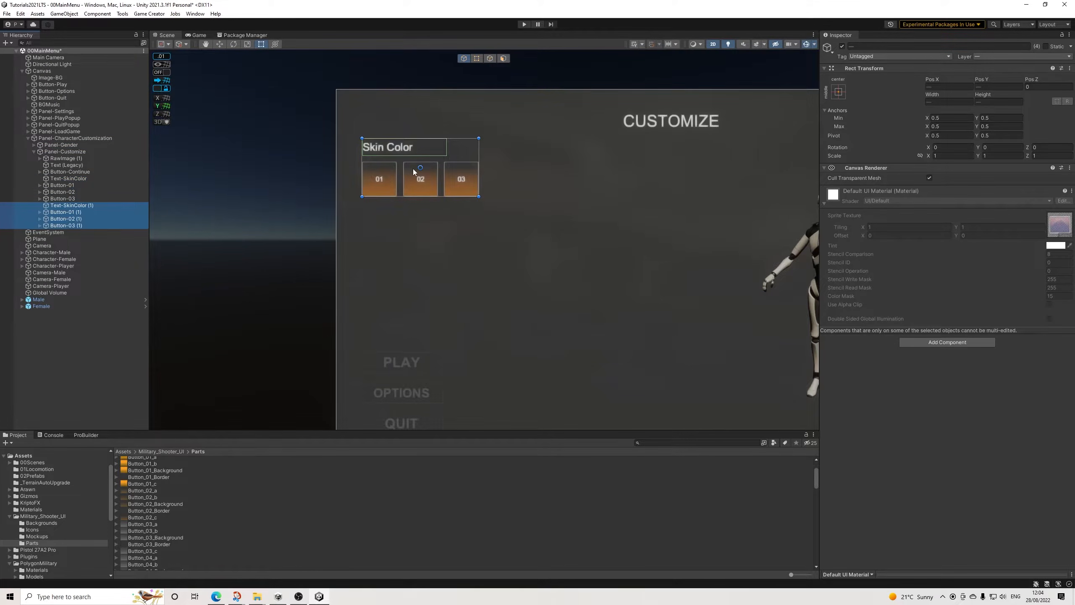
{"action": "left_click", "coordinate": [219, 45]}
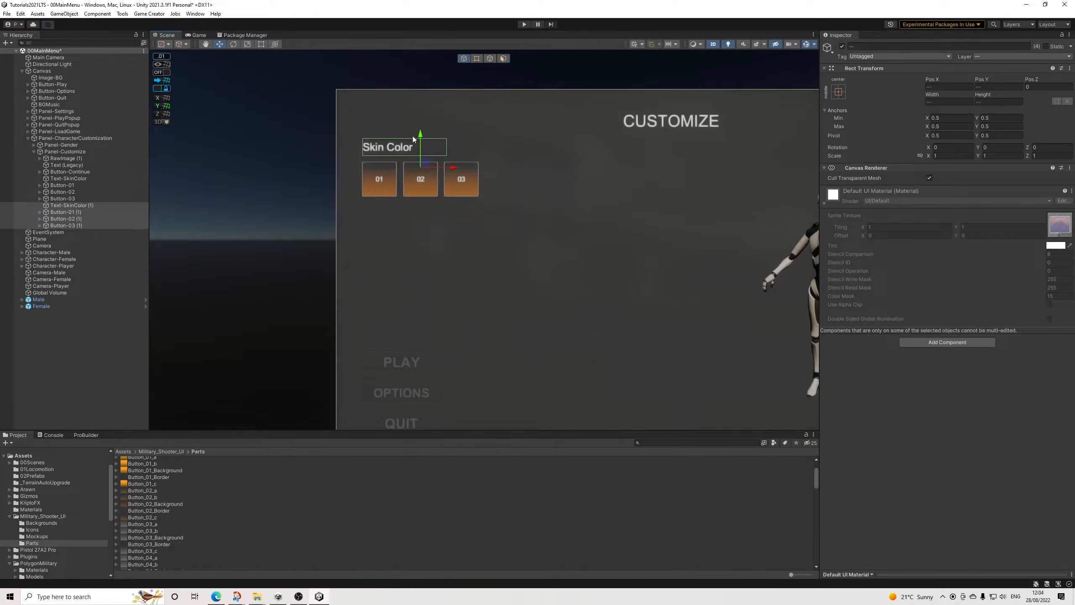
{"action": "left_click_drag", "start_coordinate": [423, 137], "coordinate": [431, 212]}
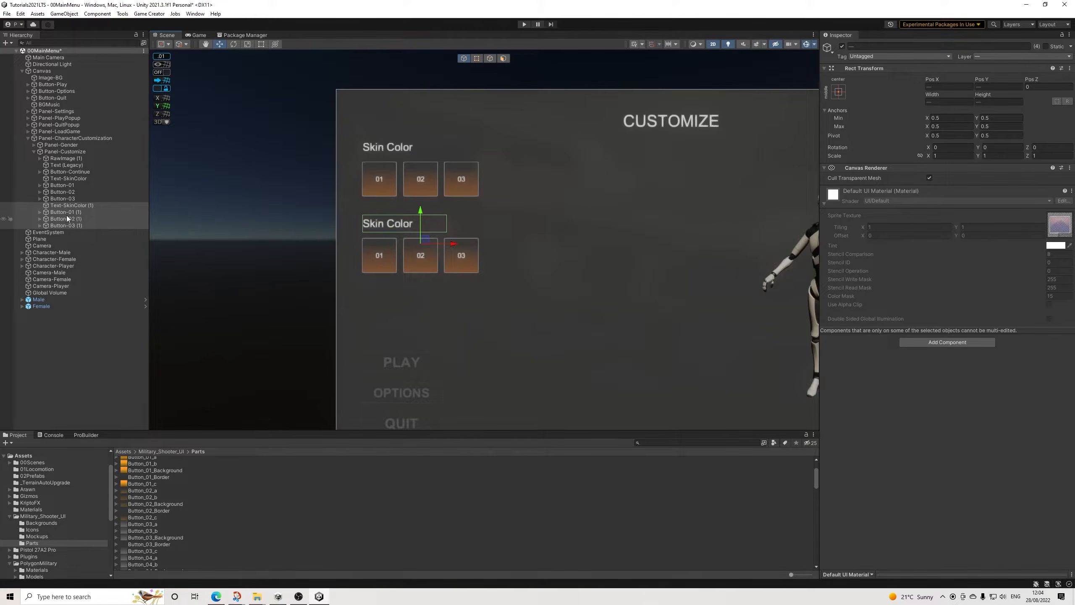
Step: Rename the second row's copied label object to Text-HairStyle
{"action": "left_click", "coordinate": [122, 205]}
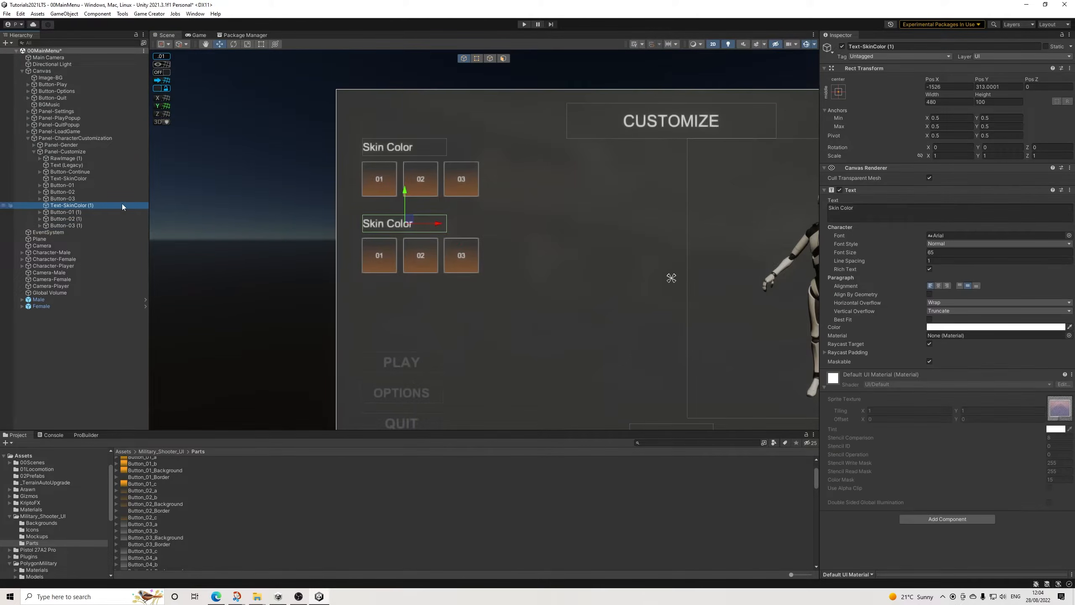
{"action": "left_click", "coordinate": [887, 46]}
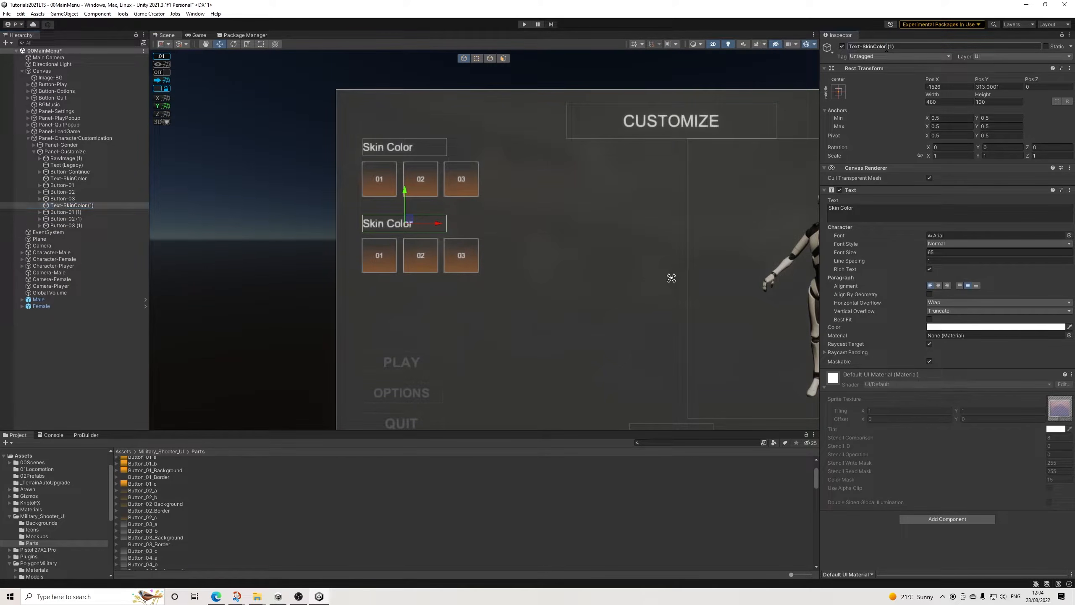
{"action": "key", "text": "BackSpace"}
{"action": "left_click", "coordinate": [41, 212]}
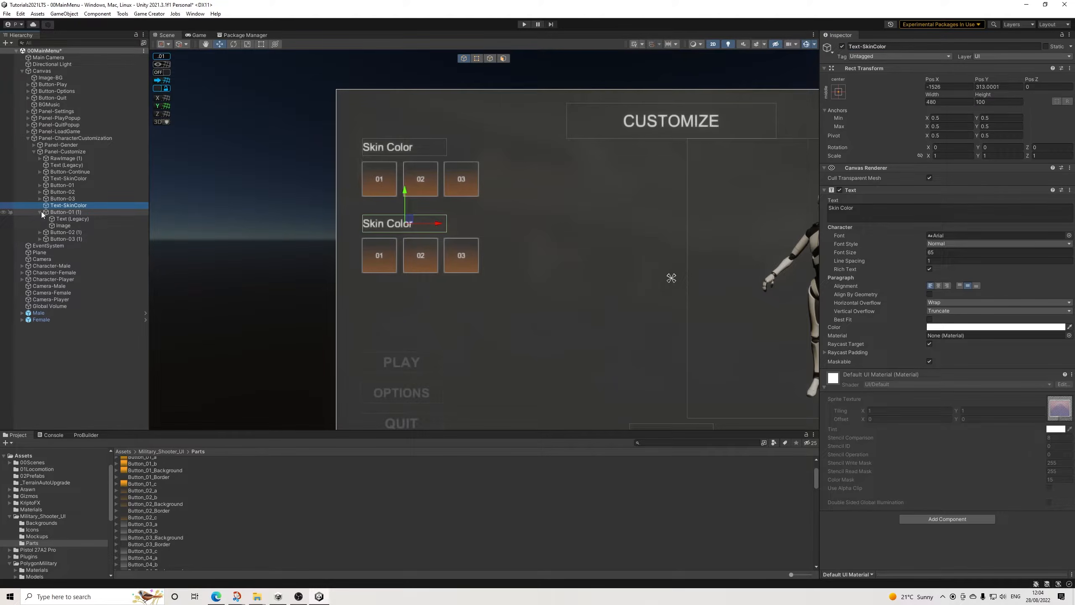
{"action": "left_click", "coordinate": [66, 213]}
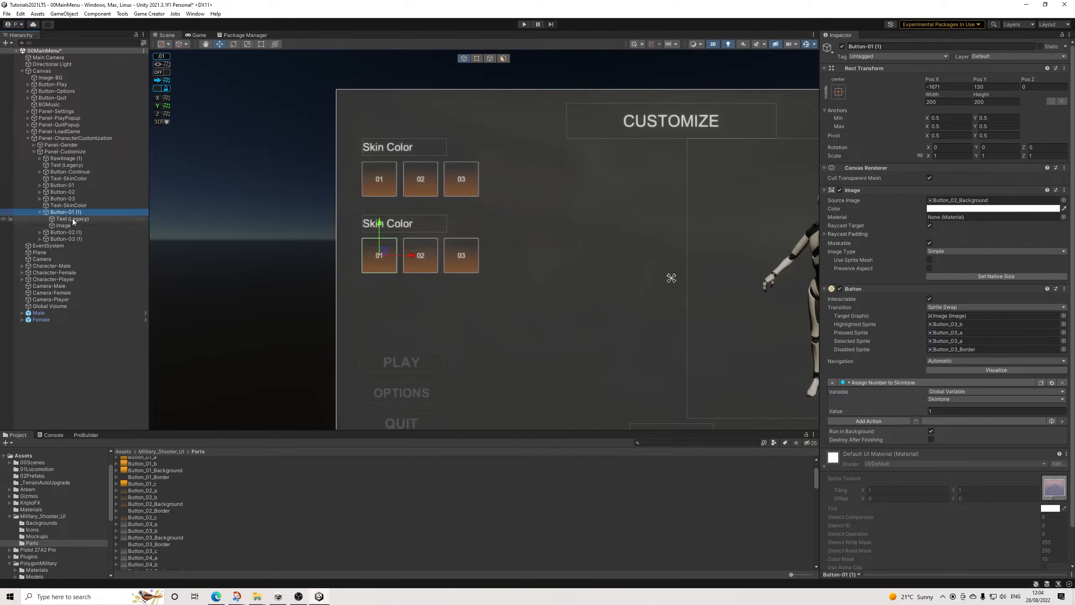
{"action": "left_click", "coordinate": [76, 239], "text": "shift"}
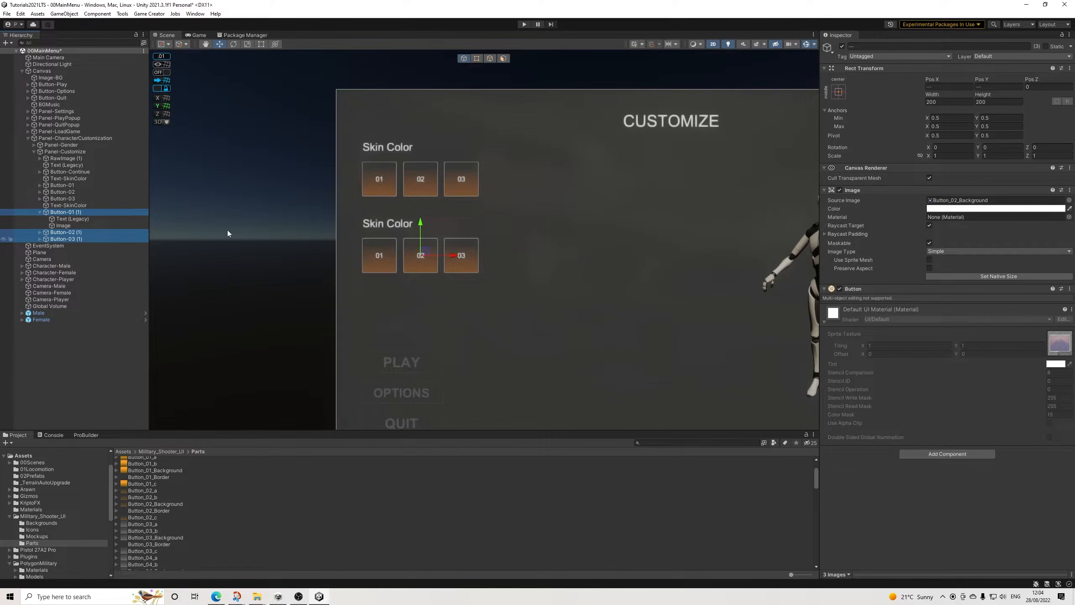
{"action": "left_click", "coordinate": [64, 216]}
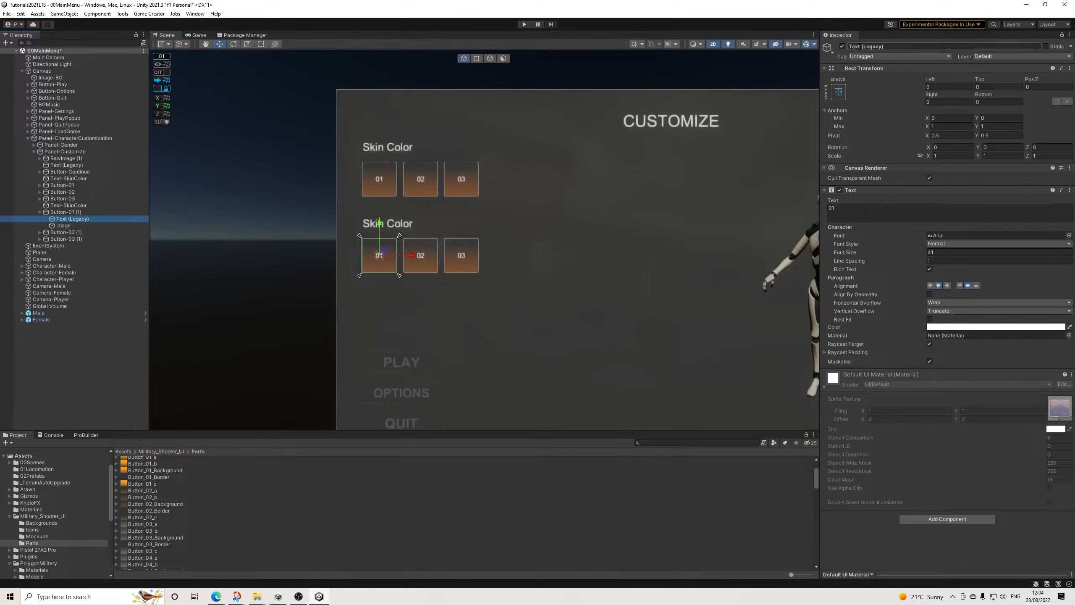
{"action": "left_click", "coordinate": [68, 204]}
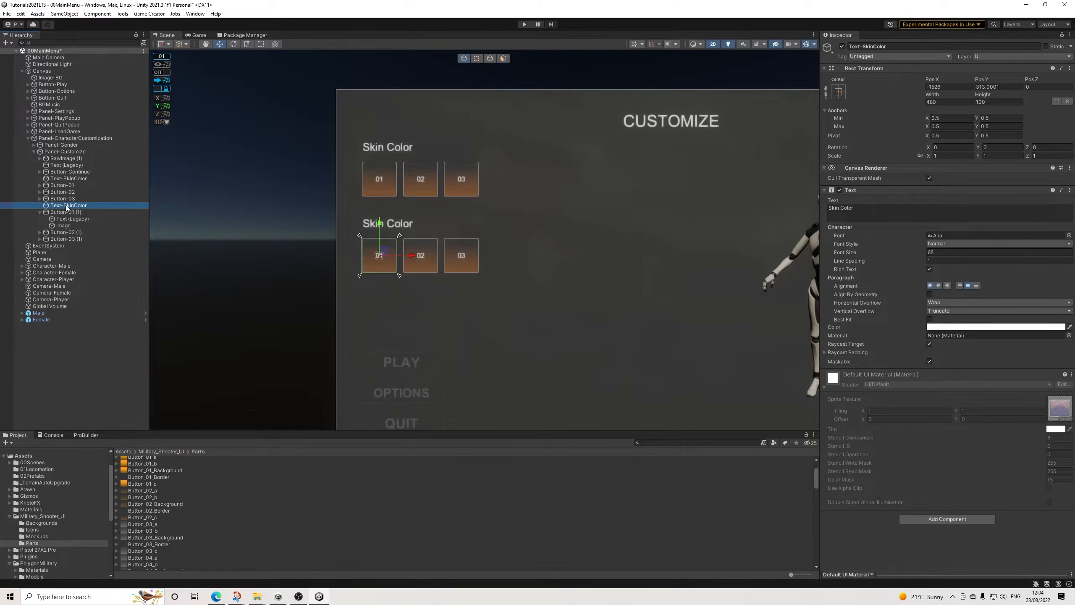
{"action": "left_click", "coordinate": [866, 46]}
{"action": "type", "text": "HairStyle"}
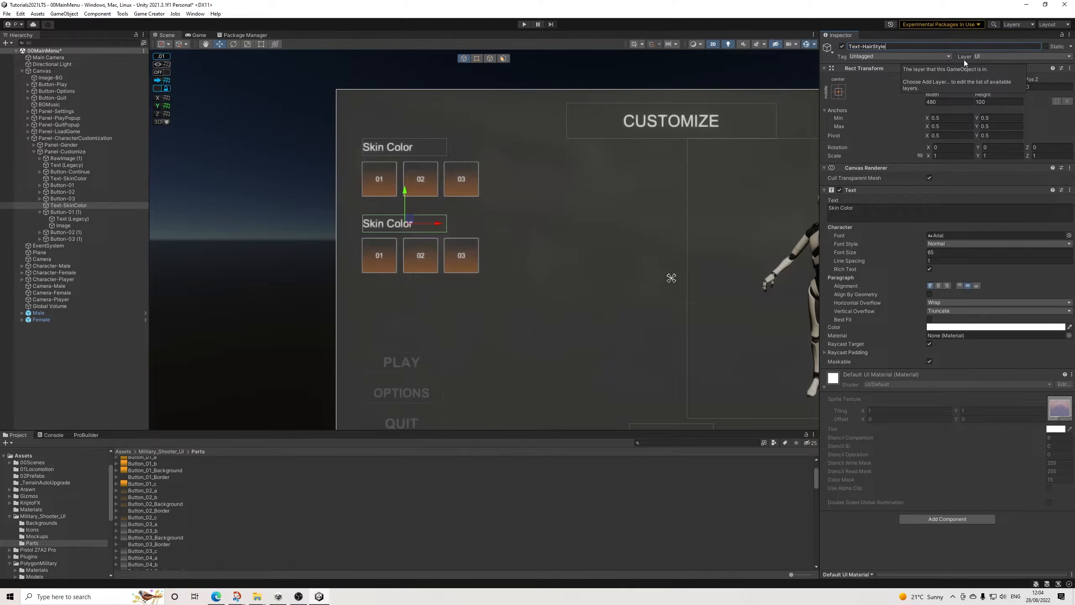
{"action": "left_click", "coordinate": [40, 212]}
Step: Switch the global variable assigned by each of the second row's three buttons from Skintone to HairStyle
{"action": "left_click", "coordinate": [73, 207]}
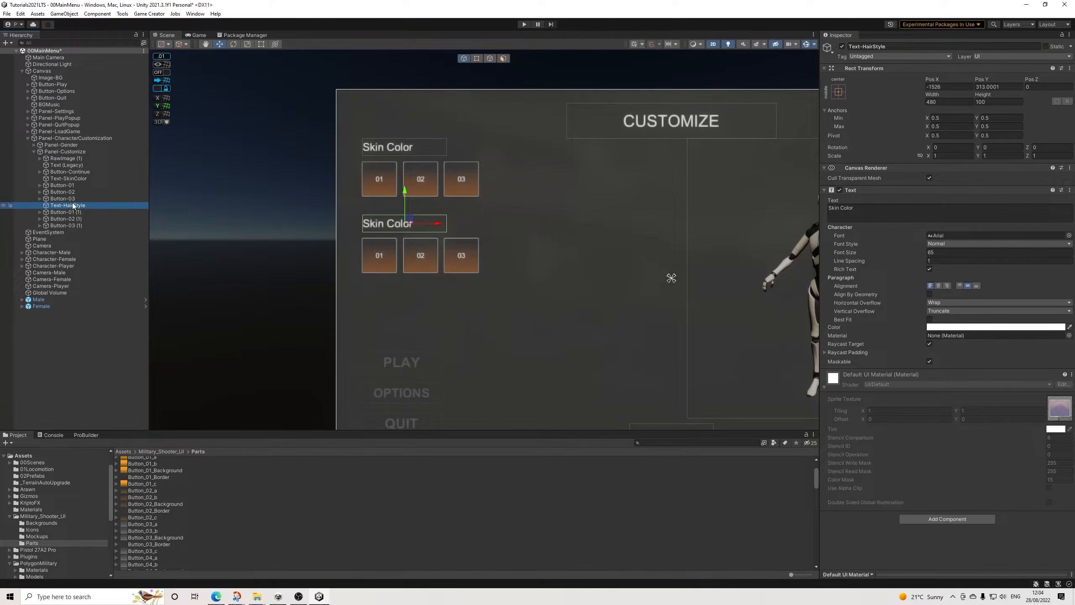
{"action": "left_click", "coordinate": [72, 212]}
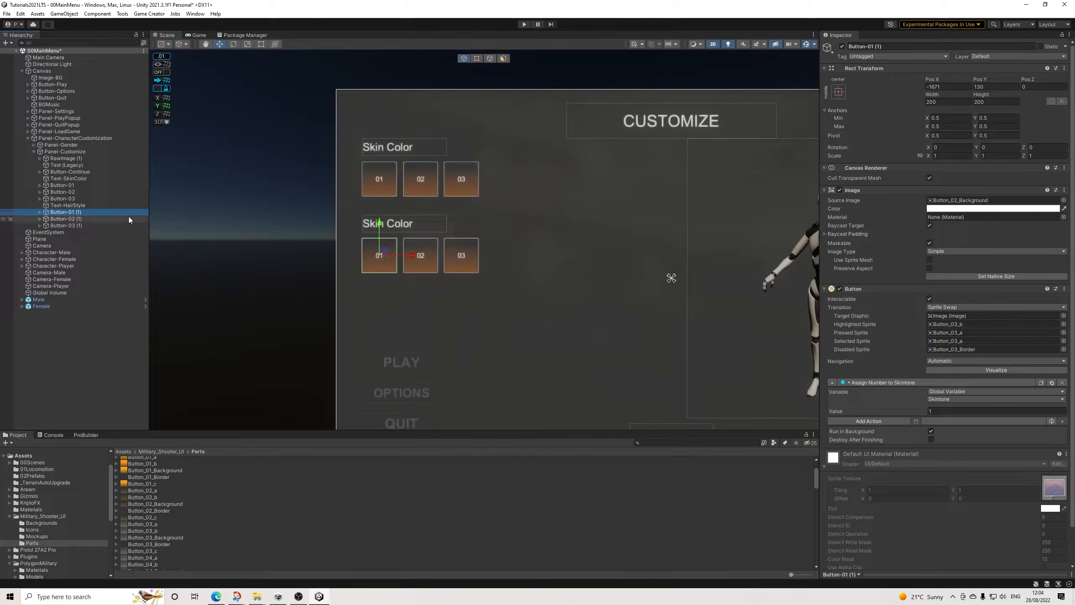
{"action": "left_click", "coordinate": [944, 400]}
{"action": "left_click", "coordinate": [965, 427]}
{"action": "left_click", "coordinate": [77, 220]}
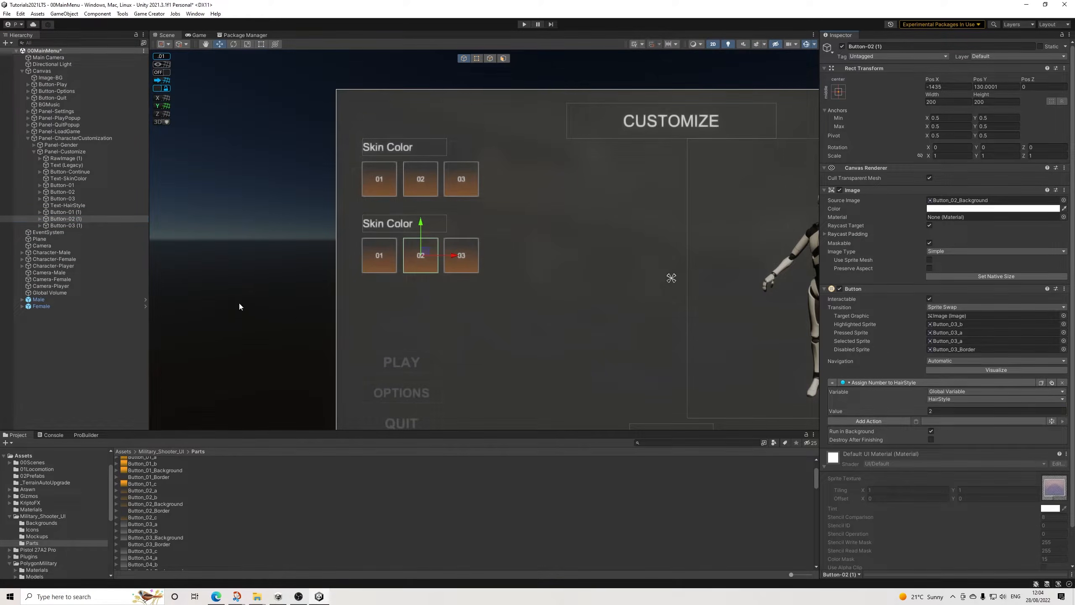
{"action": "left_click", "coordinate": [72, 225]}
{"action": "left_click", "coordinate": [936, 401]}
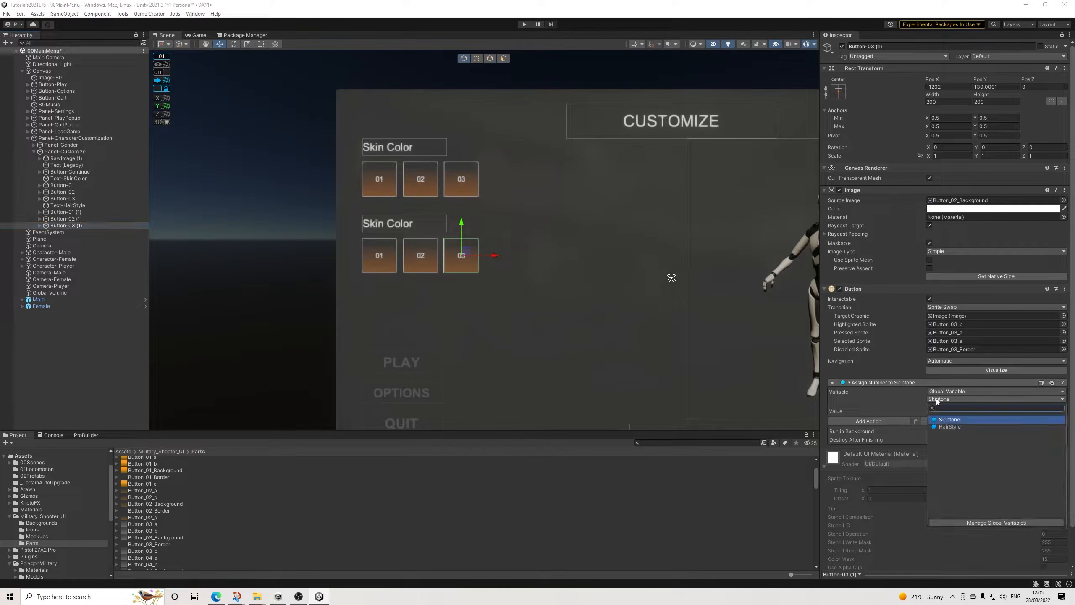
{"action": "left_click", "coordinate": [951, 427]}
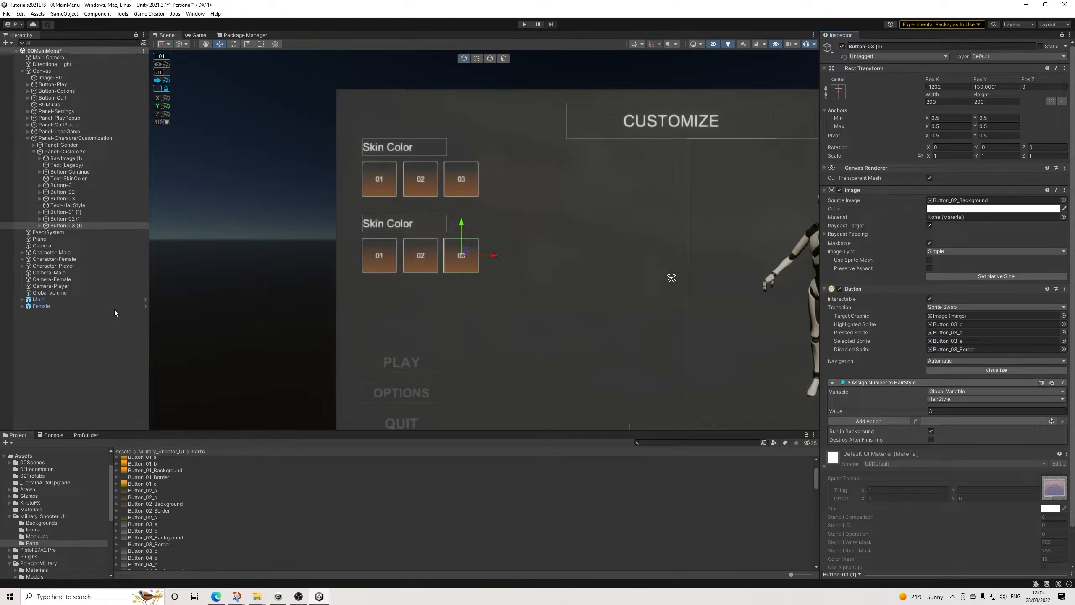
{"action": "left_click", "coordinate": [75, 219]}
{"action": "left_click", "coordinate": [77, 212]}
{"action": "left_click", "coordinate": [74, 218]}
Step: Duplicate Text-HairStyle and its three buttons, and move the copies straight down to form a third row
{"action": "left_click", "coordinate": [63, 232]}
{"action": "left_click", "coordinate": [71, 226]}
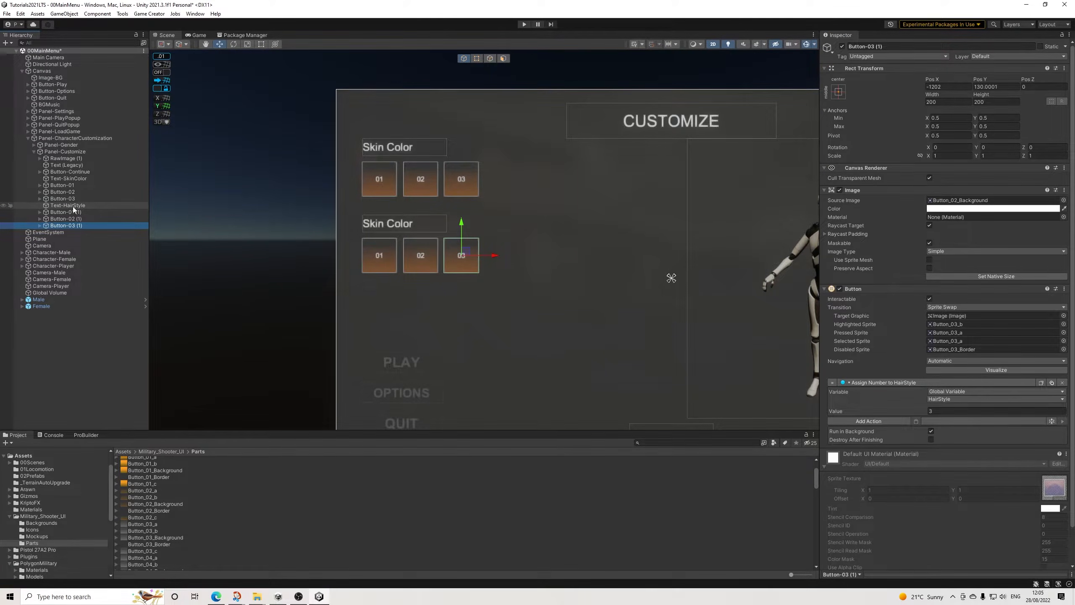
{"action": "left_click", "coordinate": [73, 206], "text": "shift"}
{"action": "key", "text": "ctrl+d"}
{"action": "left_click_drag", "start_coordinate": [422, 213], "coordinate": [431, 294]}
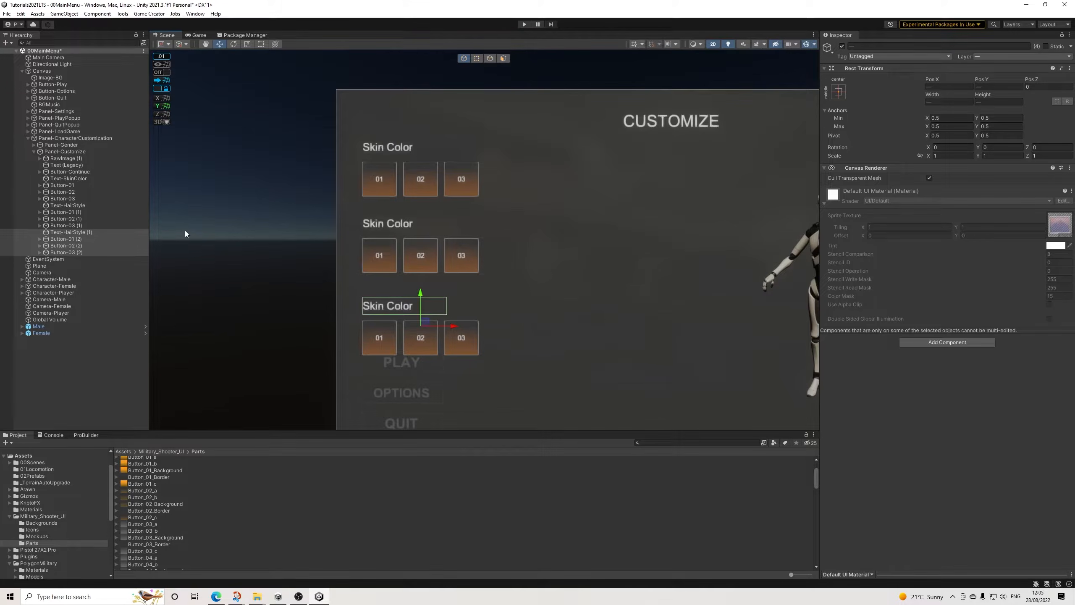
Step: Rename the third row's copied label object to Text-HairColor
{"action": "left_click", "coordinate": [40, 240]}
{"action": "left_click", "coordinate": [40, 240]}
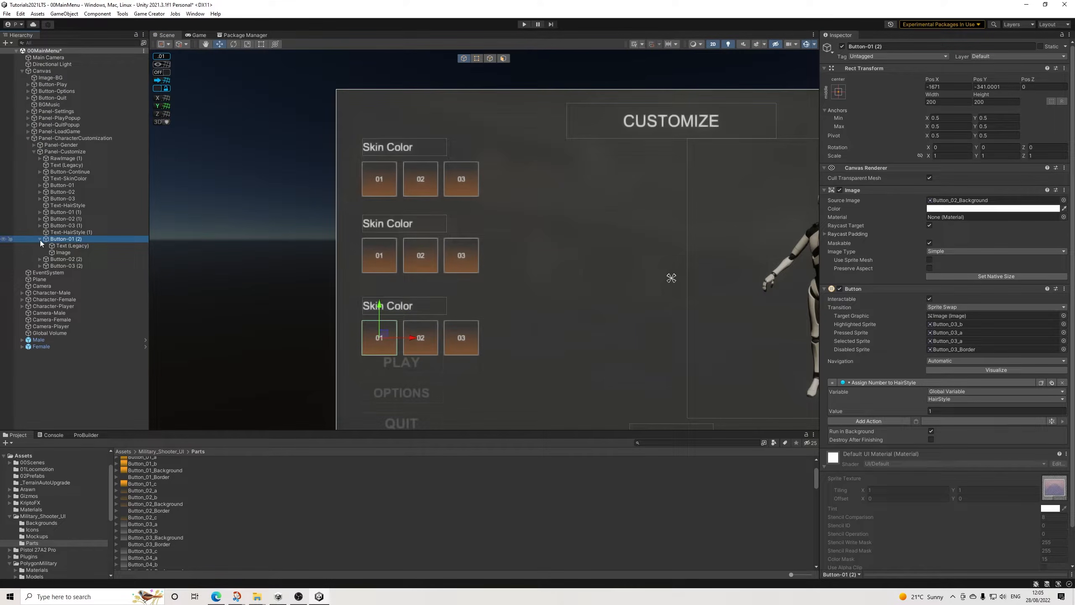
{"action": "left_click", "coordinate": [39, 239]}
{"action": "left_click", "coordinate": [94, 232]}
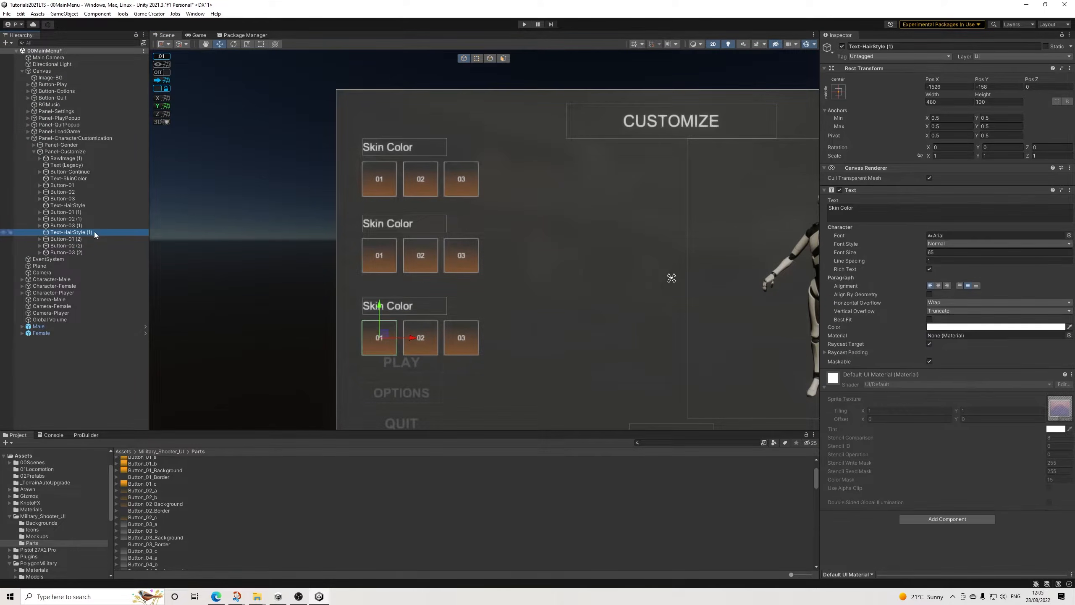
{"action": "left_click_drag", "start_coordinate": [874, 46], "coordinate": [895, 46]}
{"action": "type", "text": "Color"}
{"action": "key", "text": "Return"}
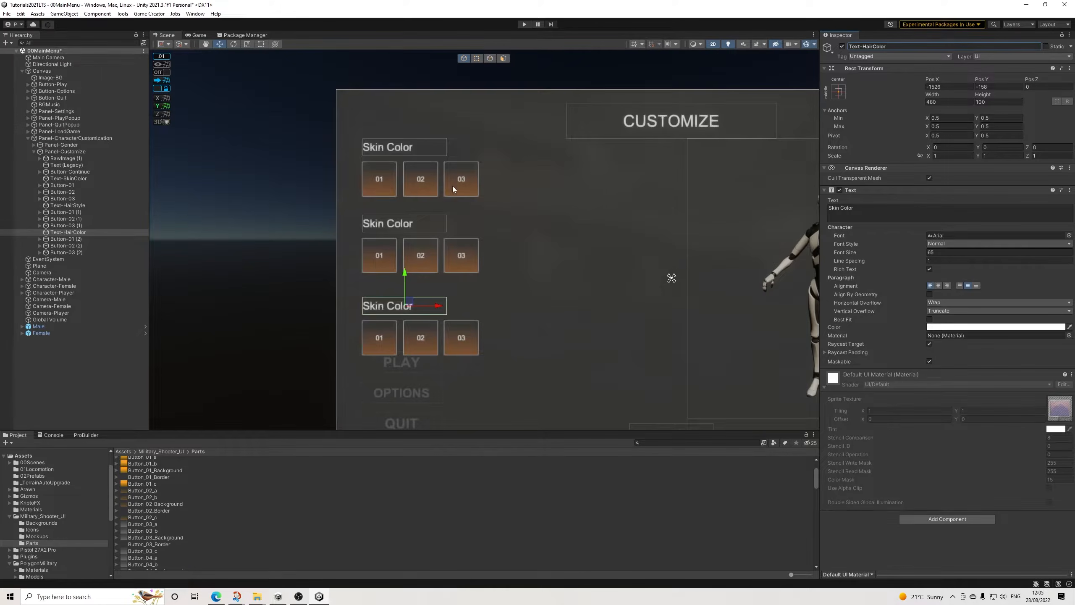
Step: Nudge Text-HairColor and its three buttons slightly upward to even the row spacing, and preview the layout in the Game view
{"action": "scroll", "coordinate": [452, 187], "scroll_direction": "down", "scroll_amount": 3}
{"action": "scroll", "coordinate": [456, 222], "scroll_direction": "up", "scroll_amount": 2}
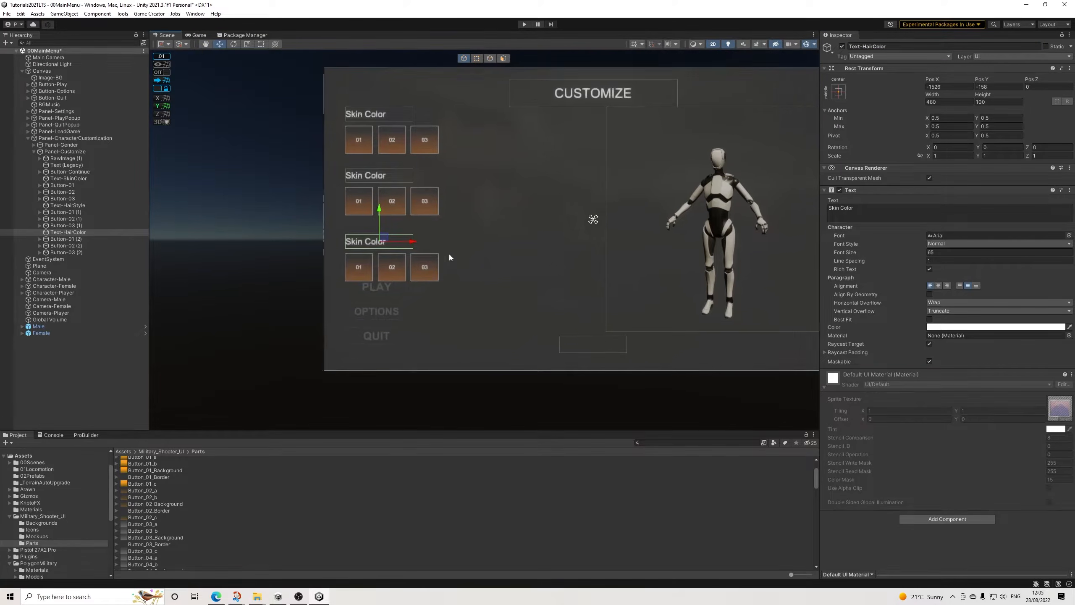
{"action": "scroll", "coordinate": [449, 254], "scroll_direction": "up", "scroll_amount": 2}
{"action": "left_click", "coordinate": [67, 232]}
{"action": "left_click", "coordinate": [66, 252], "text": "shift"}
{"action": "left_click_drag", "start_coordinate": [386, 246], "coordinate": [383, 240]}
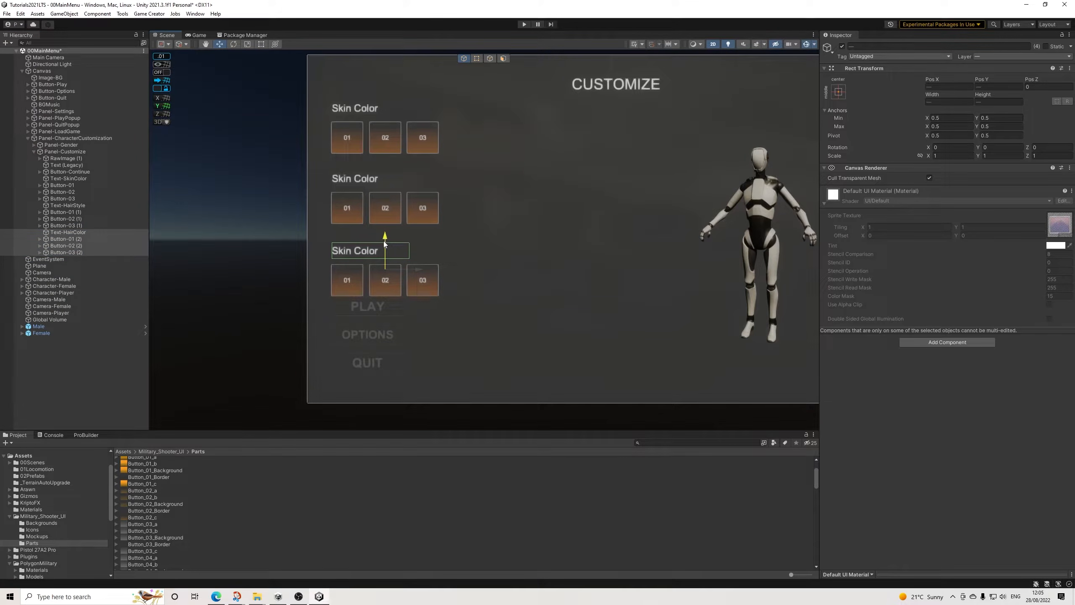
{"action": "left_click", "coordinate": [61, 382]}
{"action": "scroll", "coordinate": [455, 262], "scroll_direction": "down", "scroll_amount": 1}
{"action": "left_click", "coordinate": [197, 35]}
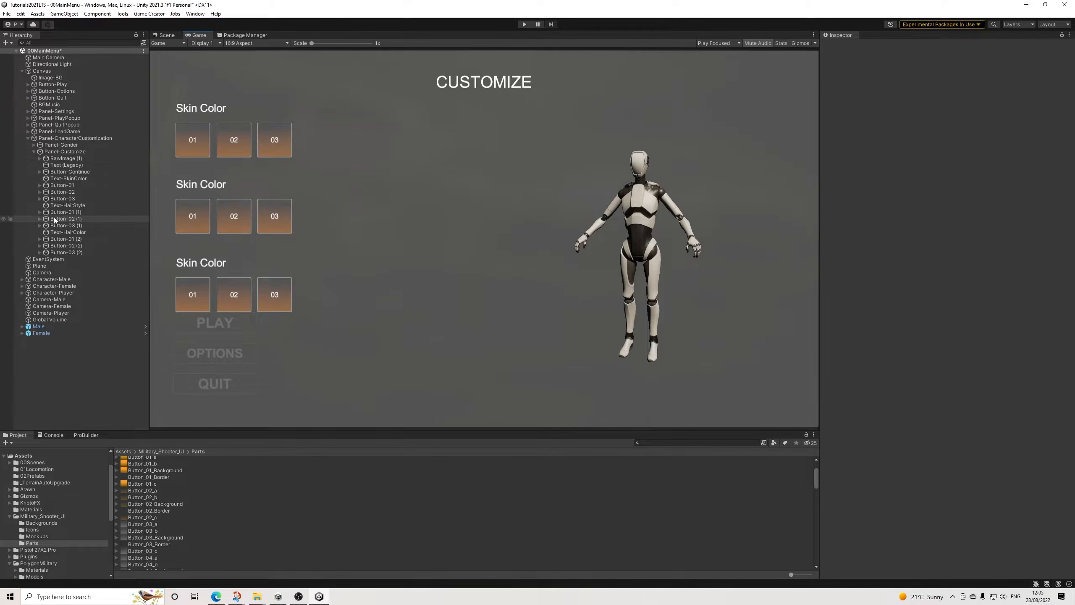
Step: Set the image color of Panel-Gender and Panel-Customize together to fully opaque dark grey 5A5A5A
{"action": "left_click", "coordinate": [62, 151]}
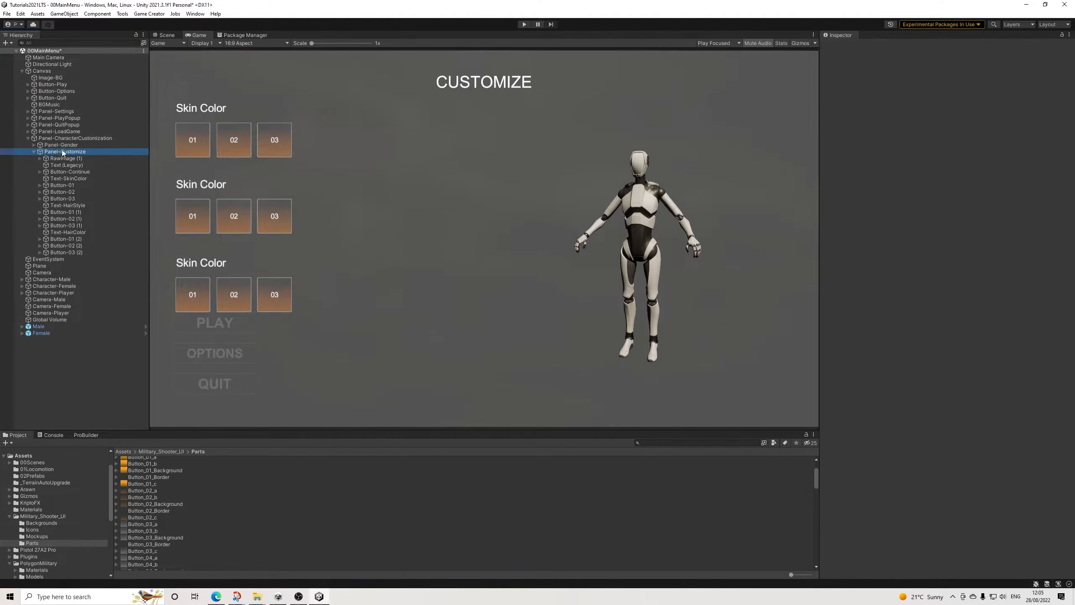
{"action": "left_click", "coordinate": [34, 152]}
{"action": "left_click", "coordinate": [35, 145]}
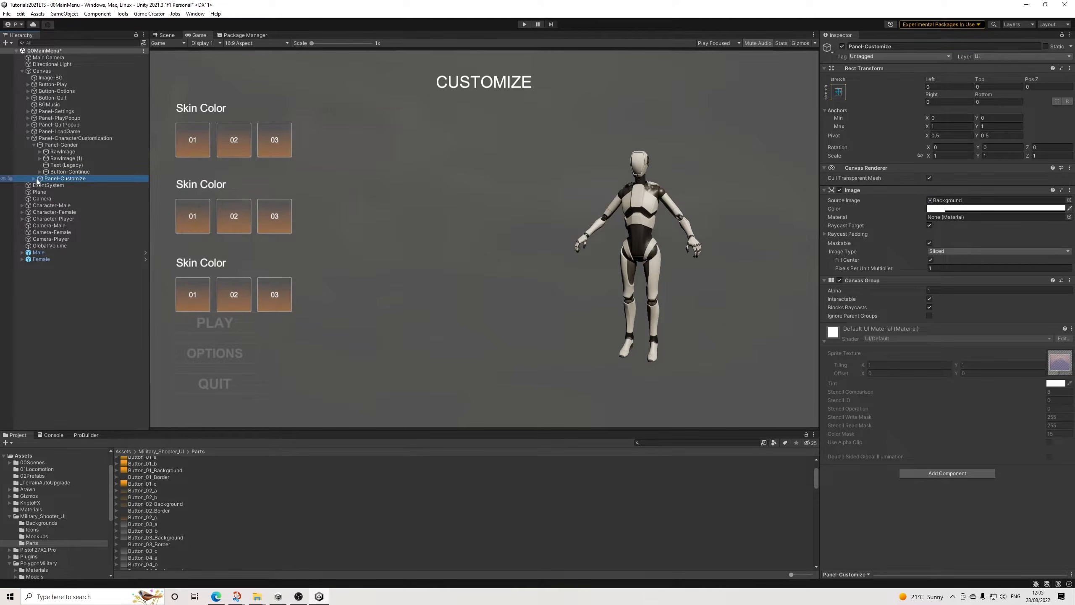
{"action": "left_click", "coordinate": [34, 179]}
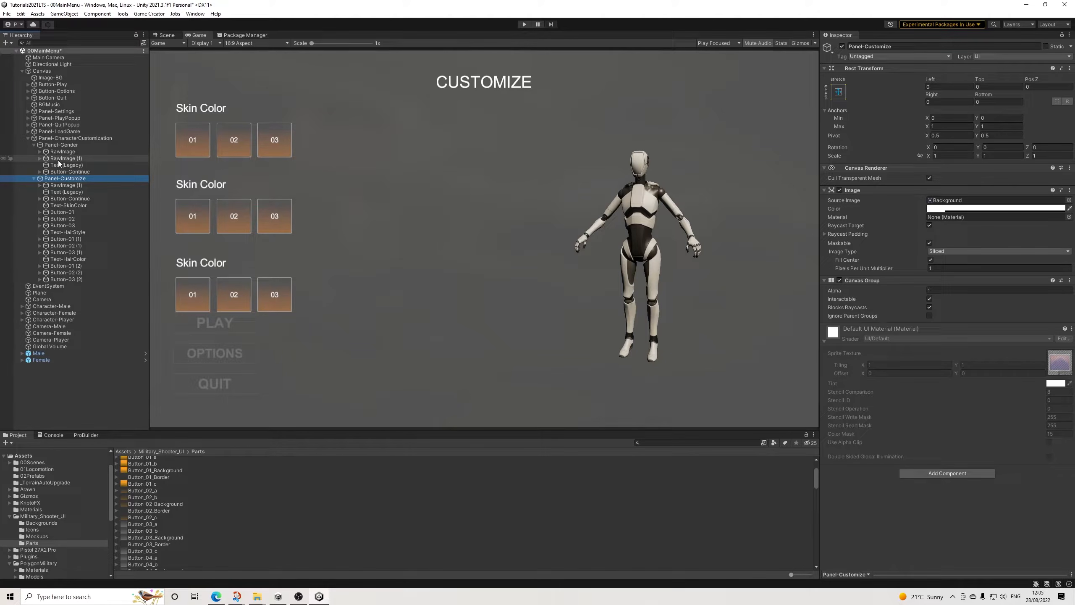
{"action": "left_click", "coordinate": [76, 139]}
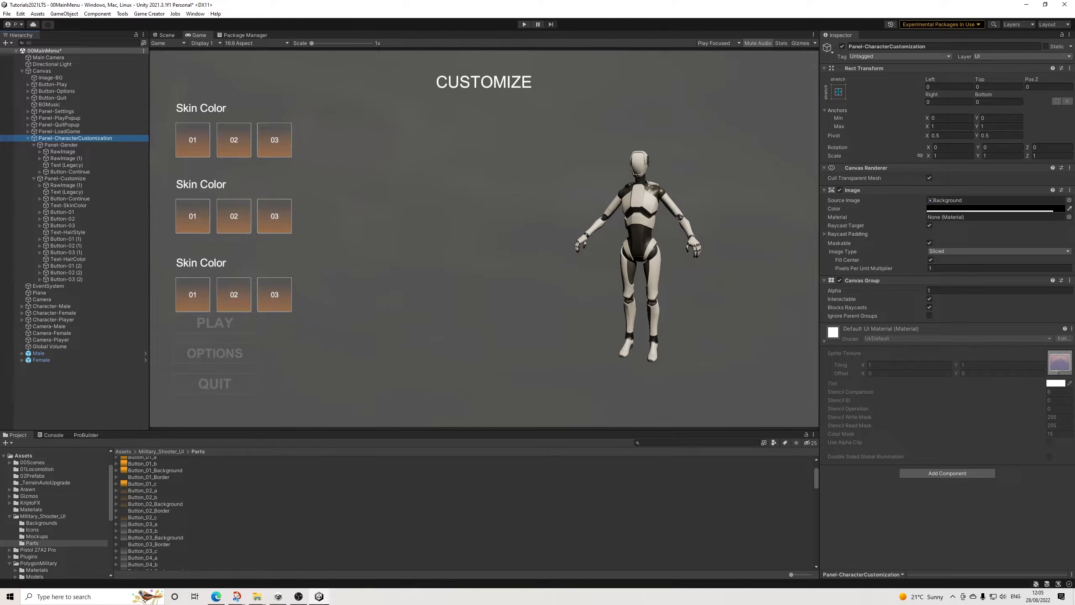
{"action": "left_click", "coordinate": [79, 144]}
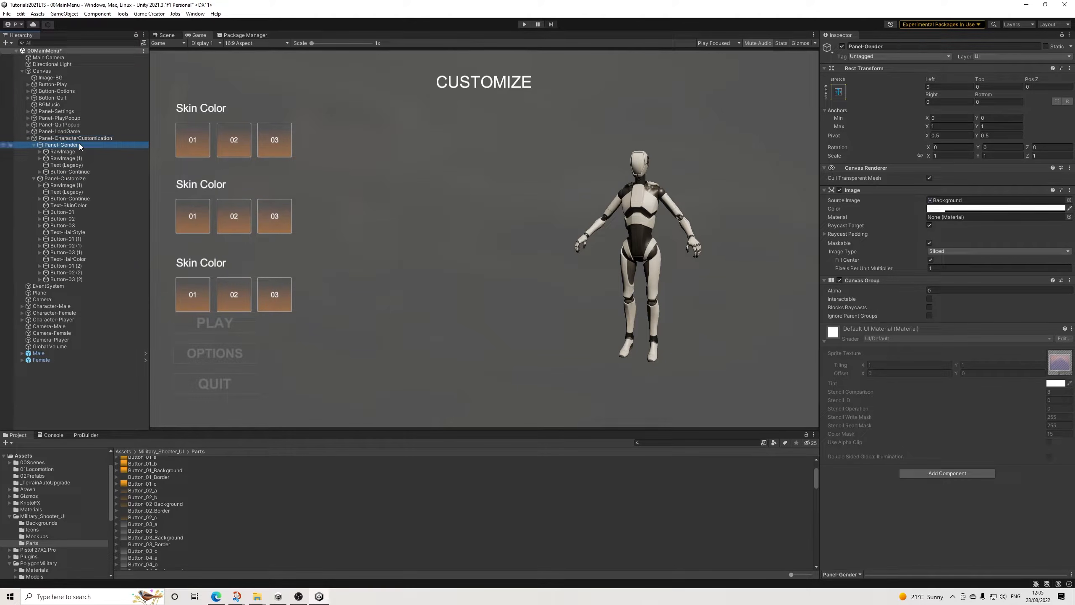
{"action": "left_click", "coordinate": [61, 178], "text": "ctrl"}
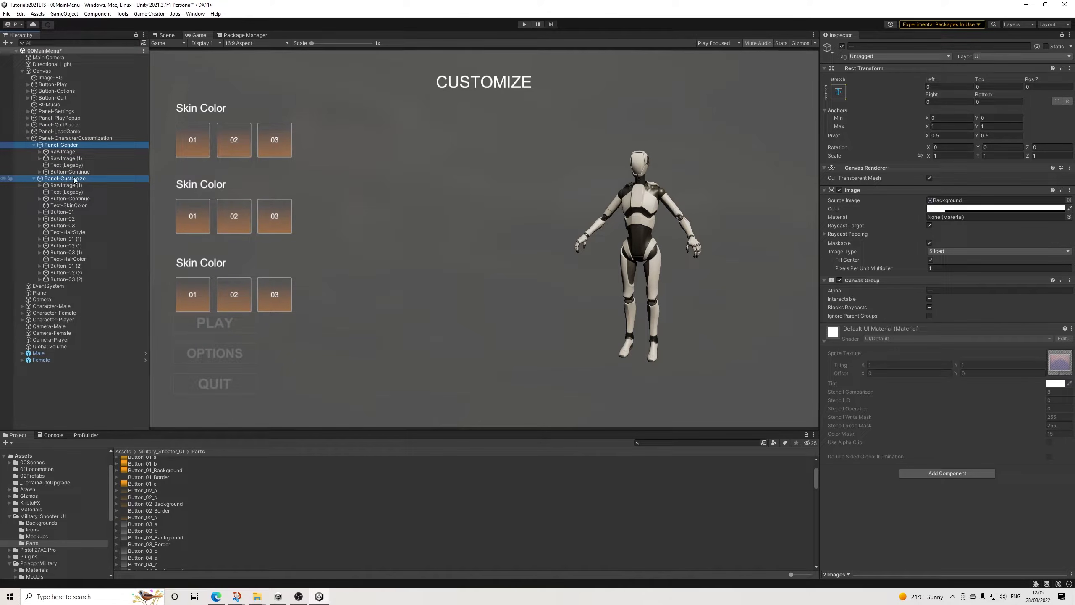
{"action": "left_click", "coordinate": [952, 208]}
{"action": "left_click_drag", "start_coordinate": [983, 266], "coordinate": [906, 313]}
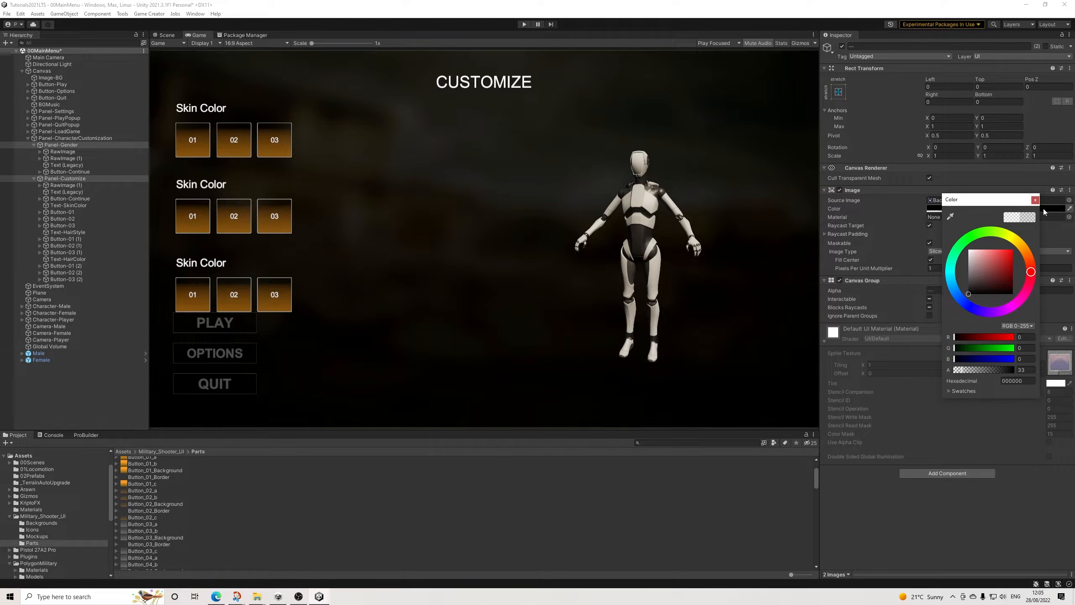
{"action": "left_click", "coordinate": [1035, 200]}
{"action": "left_click", "coordinate": [1031, 209]}
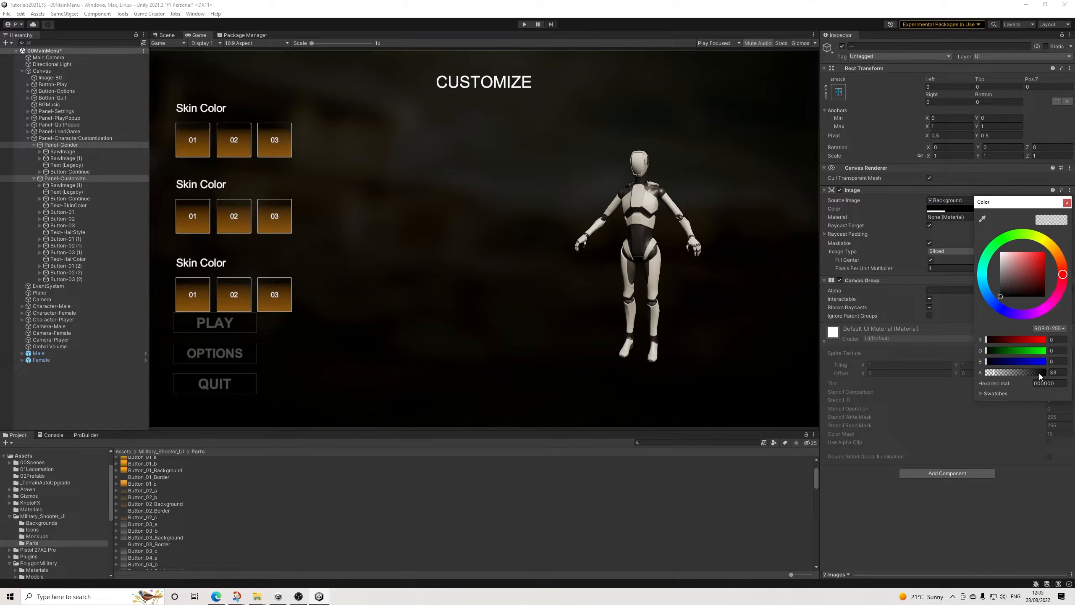
{"action": "left_click_drag", "start_coordinate": [1040, 375], "coordinate": [1072, 377]}
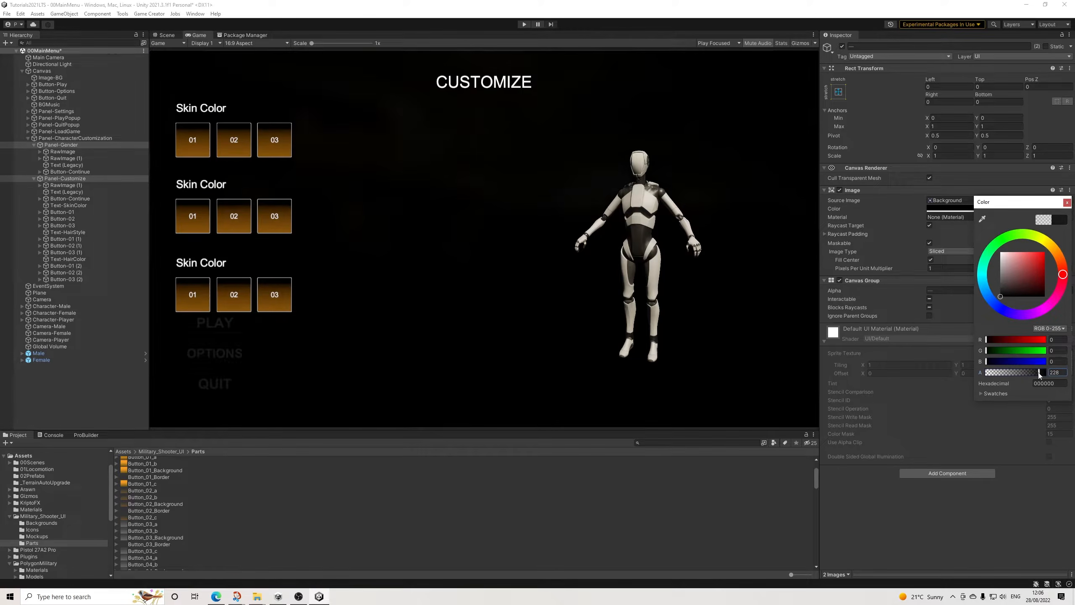
{"action": "left_click_drag", "start_coordinate": [1011, 289], "coordinate": [976, 285]}
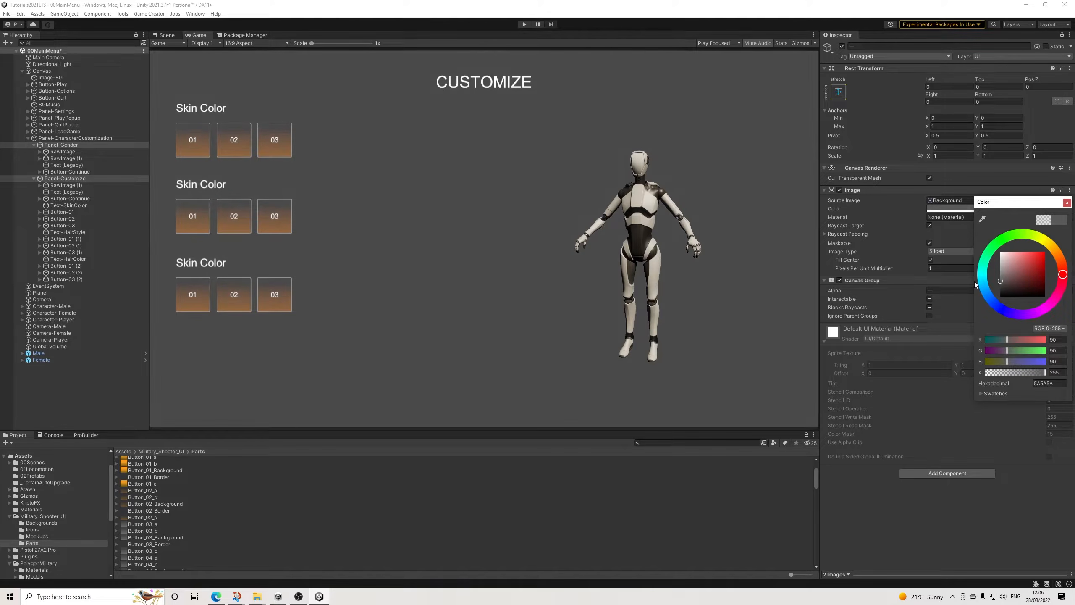
{"action": "left_click", "coordinate": [1069, 203]}
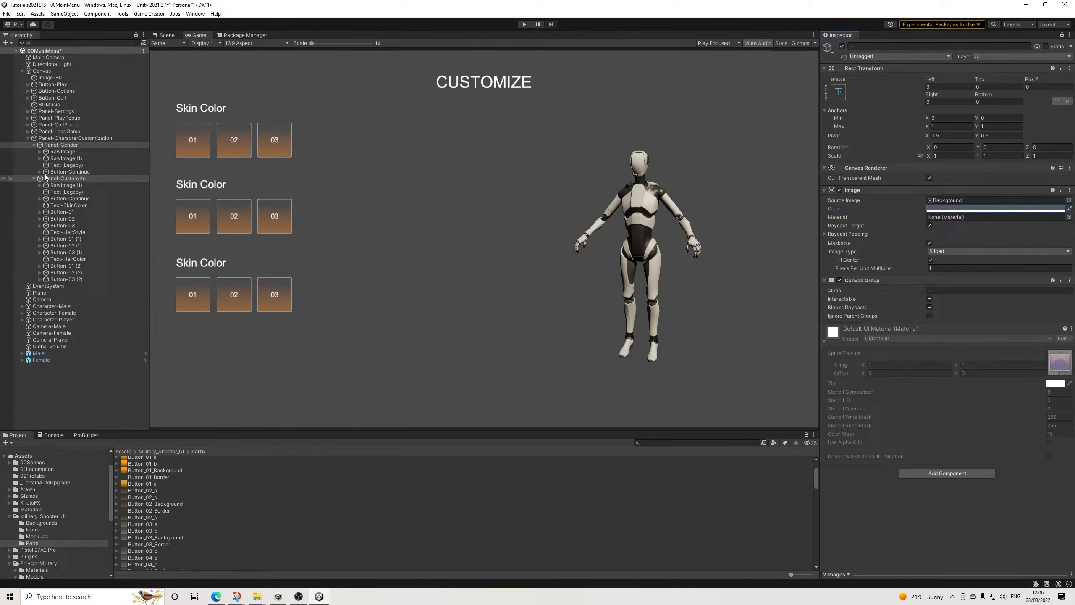
{"action": "left_click", "coordinate": [37, 145]}
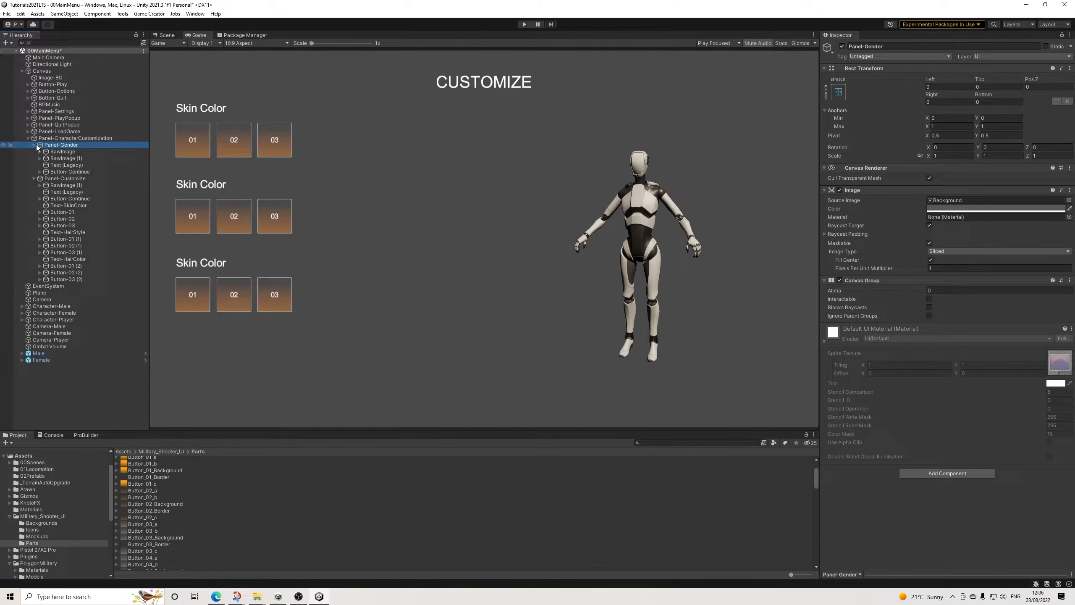
{"action": "left_click", "coordinate": [34, 145]}
Step: Create a Game Creator global variable named HairColor with type Number and the CharCust tag
{"action": "left_click", "coordinate": [70, 233]}
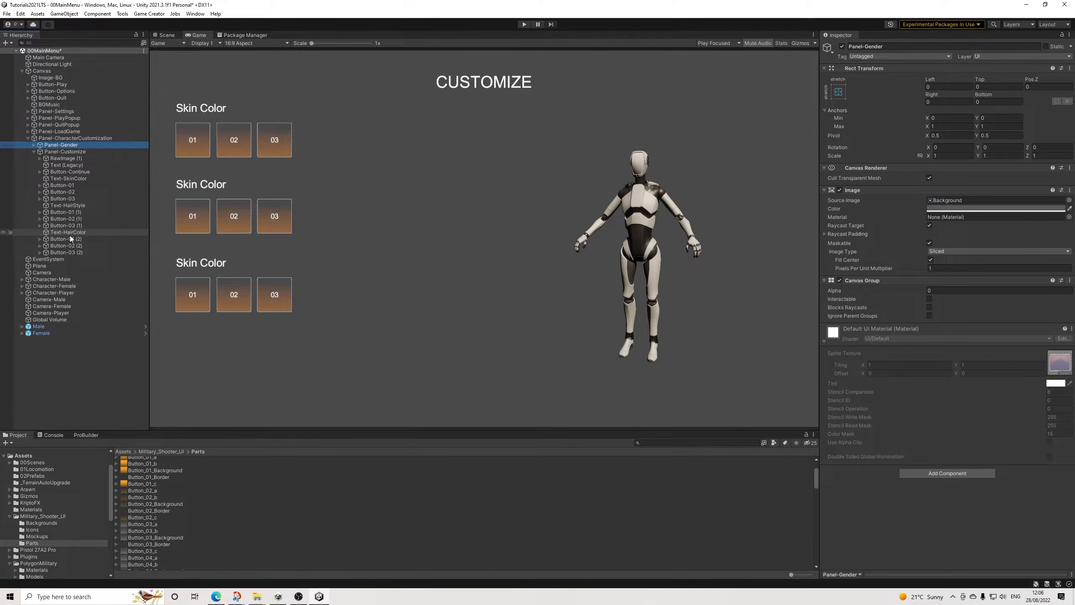
{"action": "left_click", "coordinate": [70, 239]}
{"action": "left_click", "coordinate": [157, 14]}
{"action": "left_click", "coordinate": [161, 66]}
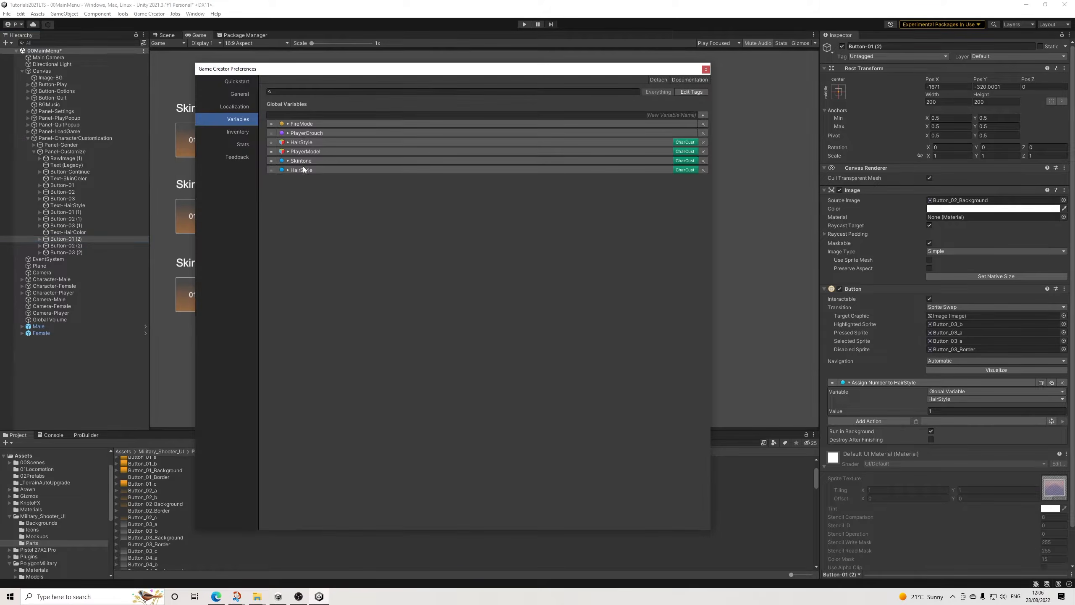
{"action": "left_click", "coordinate": [704, 115]}
{"action": "left_click", "coordinate": [359, 189]}
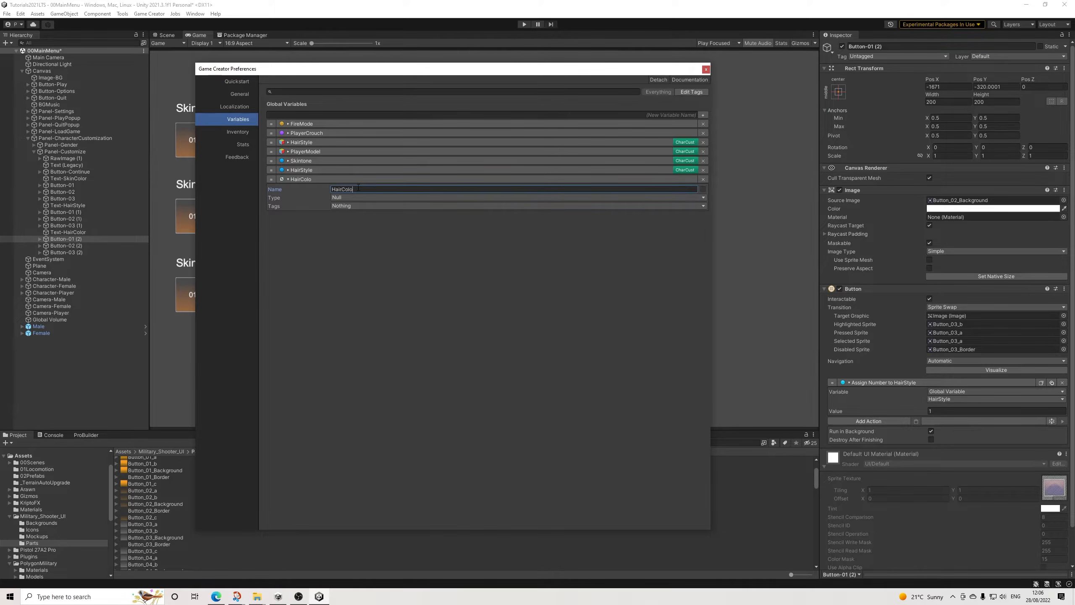
{"action": "left_click", "coordinate": [326, 197]}
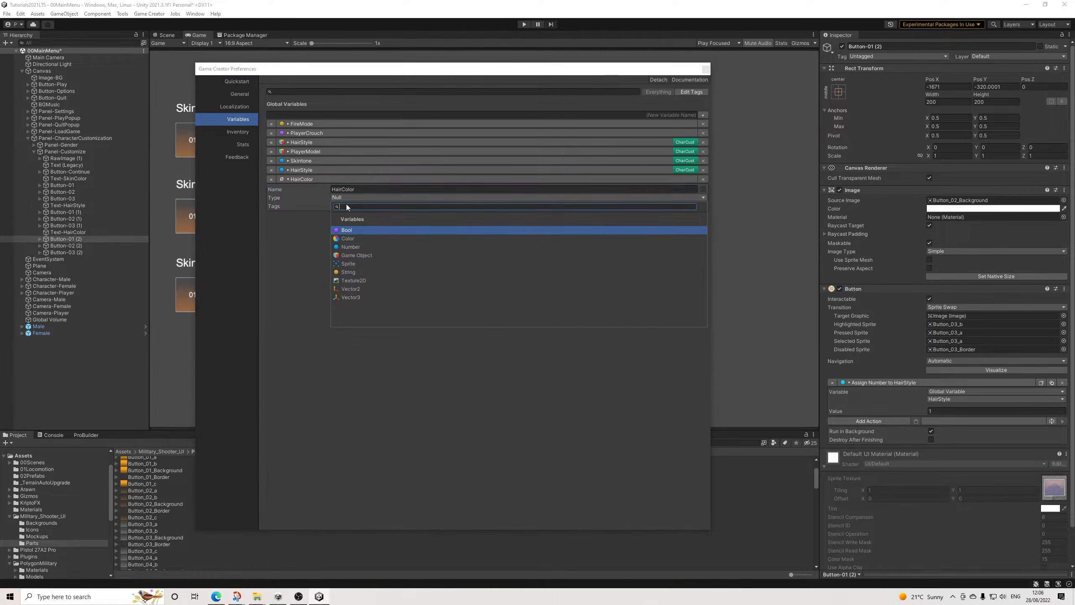
{"action": "left_click", "coordinate": [348, 242]}
{"action": "left_click", "coordinate": [351, 207]}
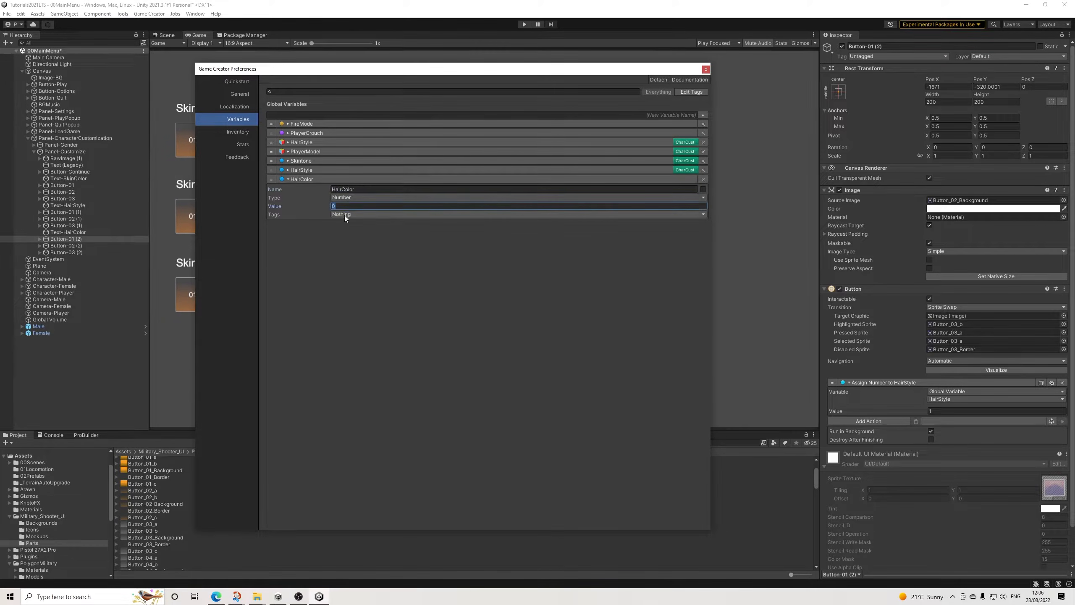
{"action": "left_click", "coordinate": [344, 214]}
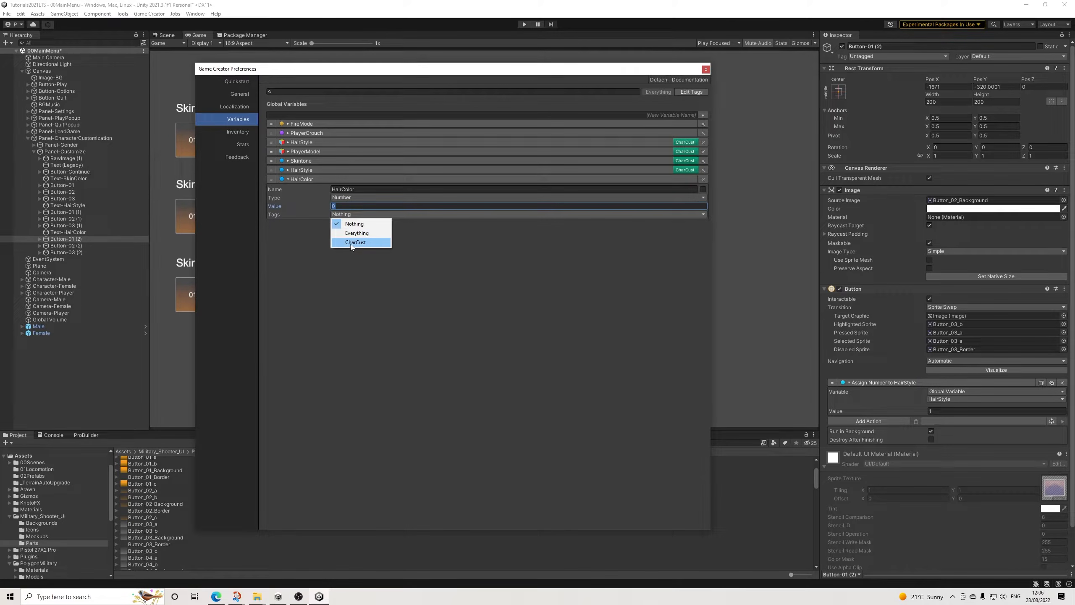
{"action": "left_click", "coordinate": [352, 243]}
Step: Set the HairStyle number variable's starting value to 1, and edit the HairColor variable's starting value as well
{"action": "left_click", "coordinate": [315, 170]}
{"action": "left_click", "coordinate": [316, 162]}
{"action": "left_click", "coordinate": [345, 233]}
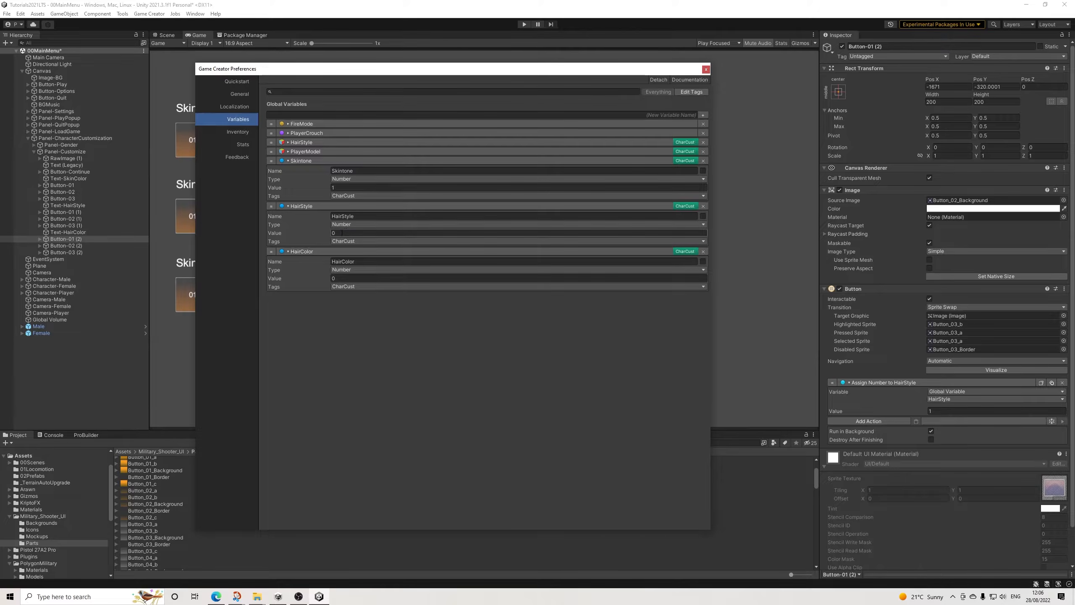
{"action": "type", "text": "1"}
{"action": "left_click", "coordinate": [345, 278]}
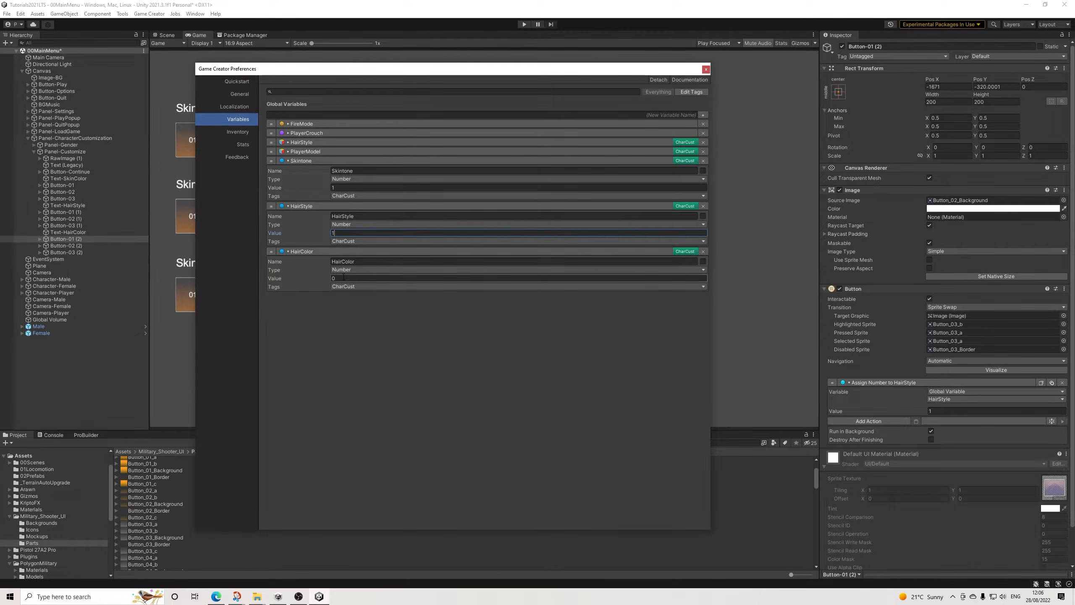
{"action": "left_click", "coordinate": [325, 249]}
{"action": "left_click", "coordinate": [307, 206]}
{"action": "left_click", "coordinate": [303, 160]}
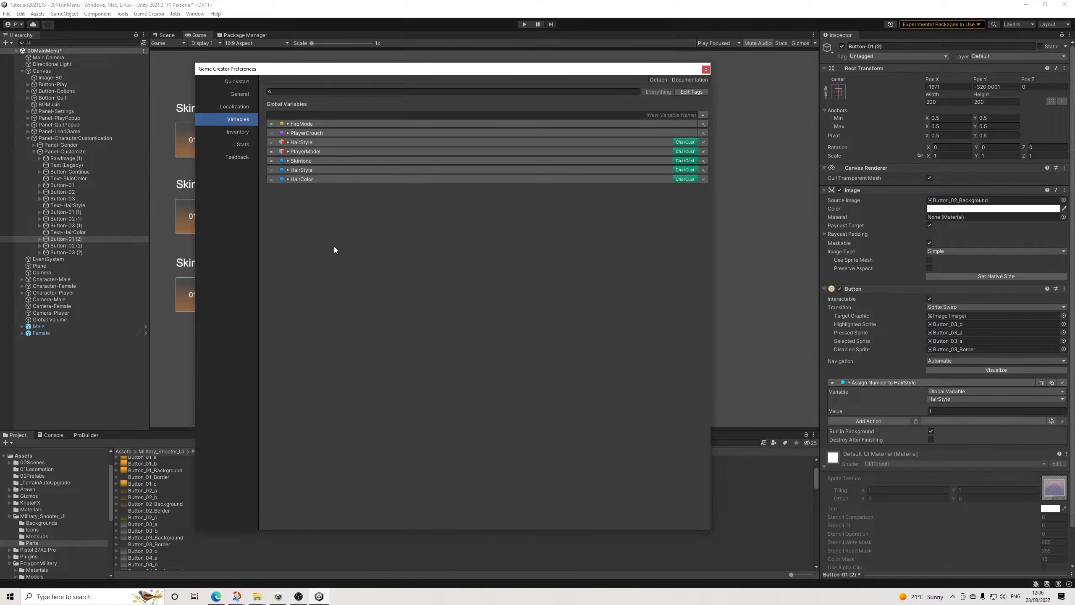
{"action": "left_click", "coordinate": [705, 69]}
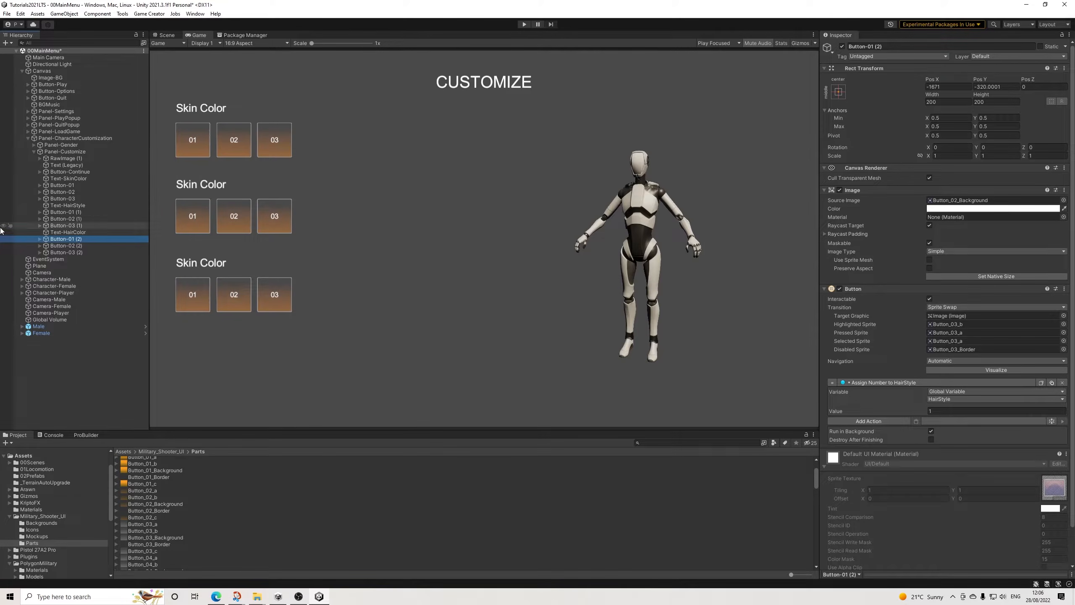
Step: Switch the global variable assigned by each of the third row's three buttons from HairStyle to HairColor
{"action": "left_click", "coordinate": [948, 400]}
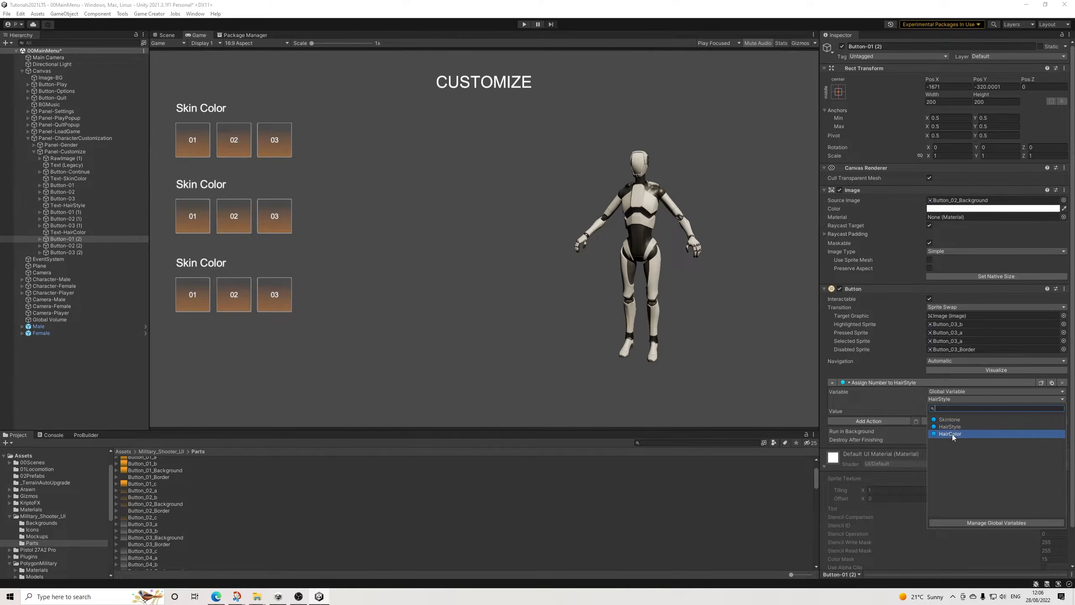
{"action": "left_click", "coordinate": [953, 434]}
{"action": "left_click", "coordinate": [87, 246]}
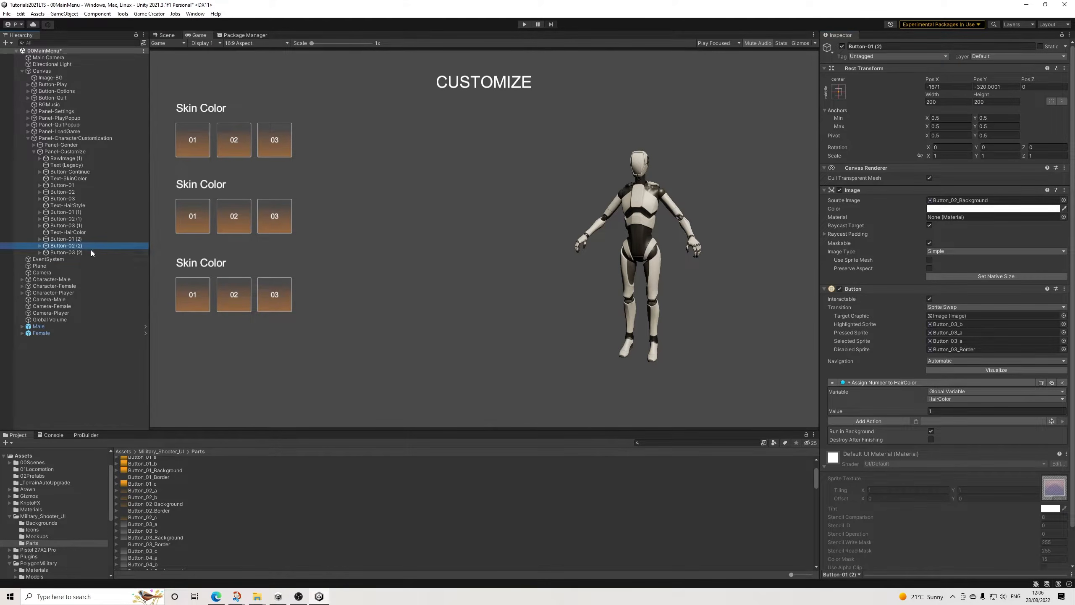
{"action": "left_click", "coordinate": [949, 400]}
{"action": "left_click", "coordinate": [953, 435]}
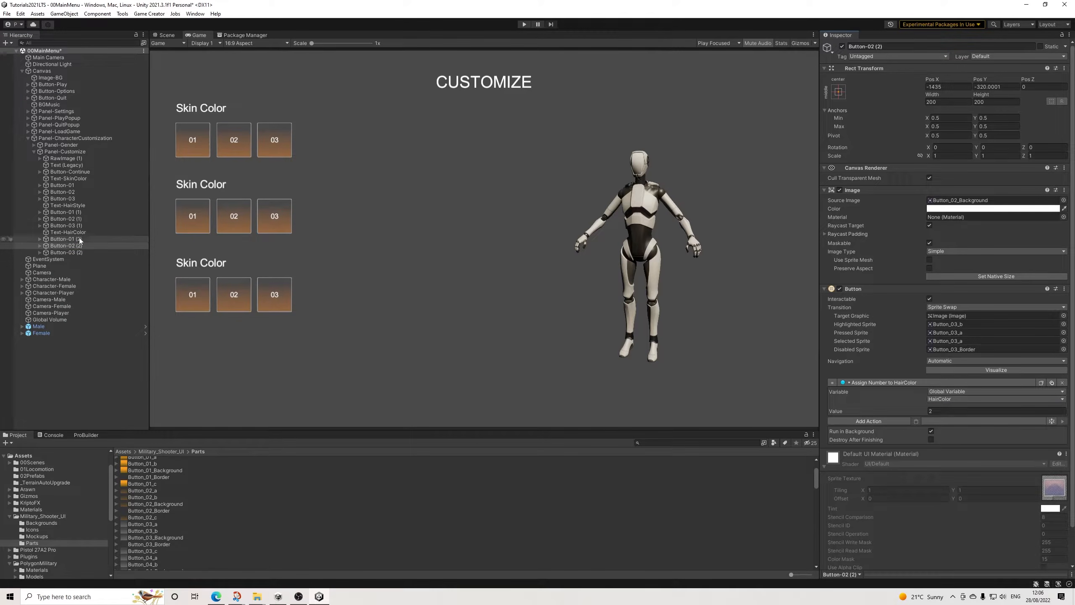
{"action": "left_click", "coordinate": [69, 252]}
{"action": "left_click", "coordinate": [947, 401]}
{"action": "left_click", "coordinate": [954, 432]}
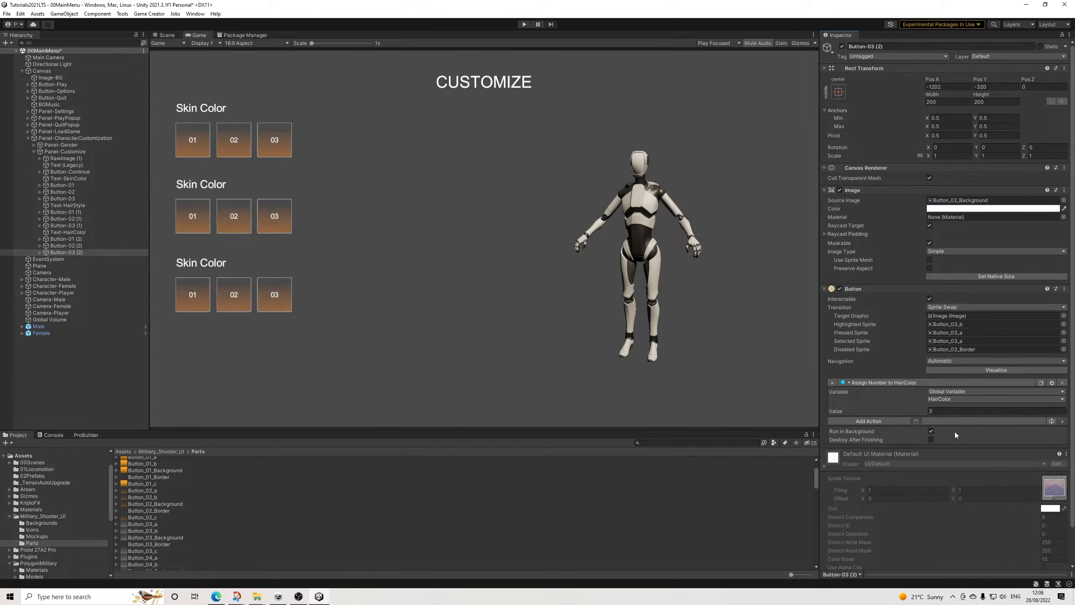
Step: Duplicate Text-HairColor and its three buttons, move the copies straight down as a fourth row, and group them under a new empty parent
{"action": "left_click", "coordinate": [72, 233], "text": "shift"}
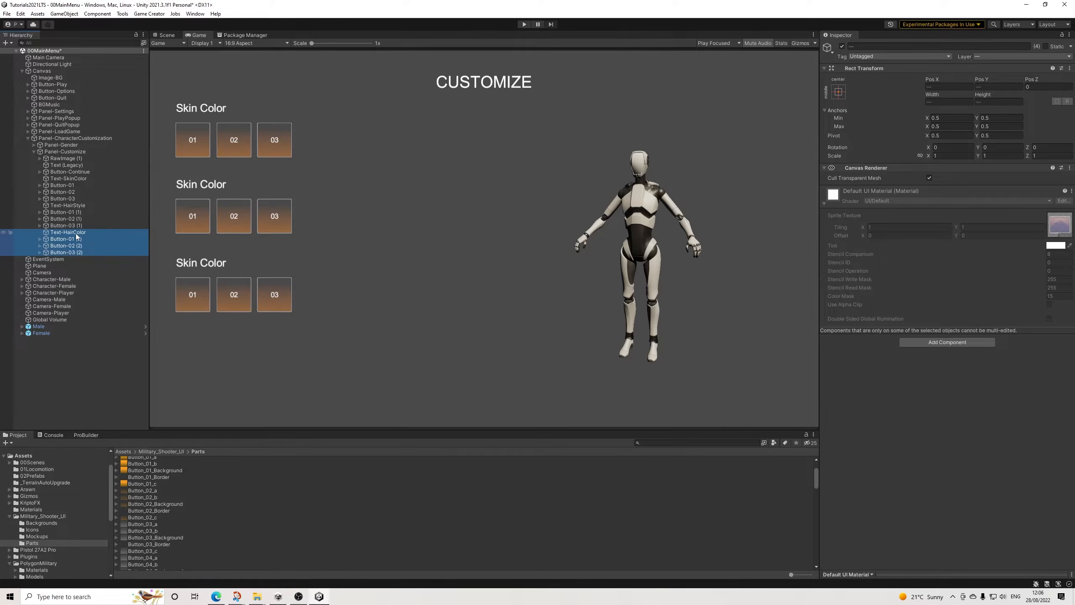
{"action": "key", "text": "ctrl+1"}
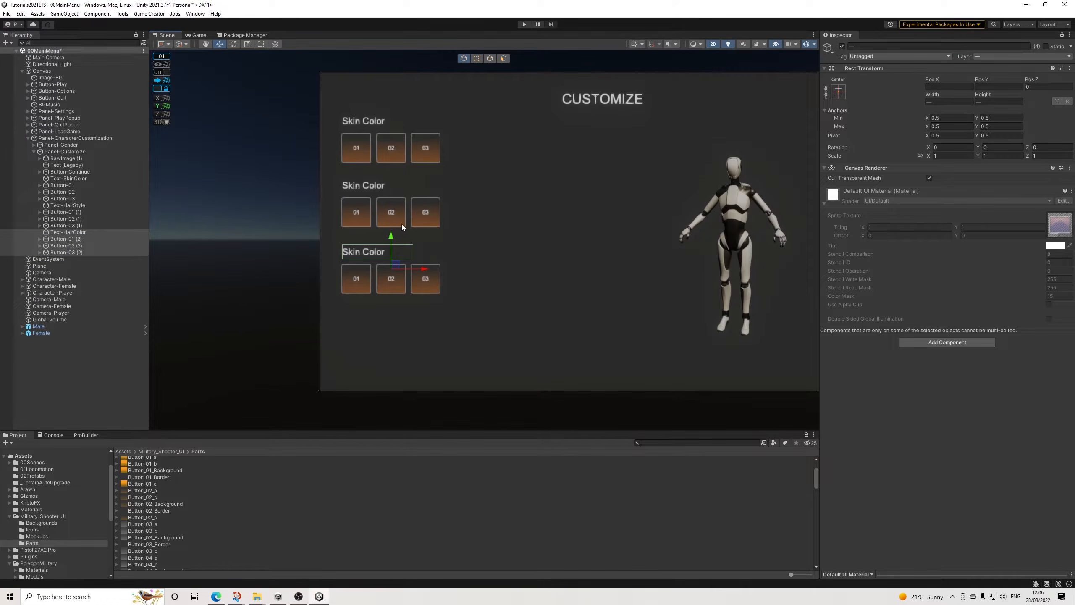
{"action": "key", "text": "ctrl+d"}
{"action": "left_click_drag", "start_coordinate": [392, 239], "coordinate": [390, 309]}
{"action": "scroll", "coordinate": [424, 322], "scroll_direction": "up", "scroll_amount": 2}
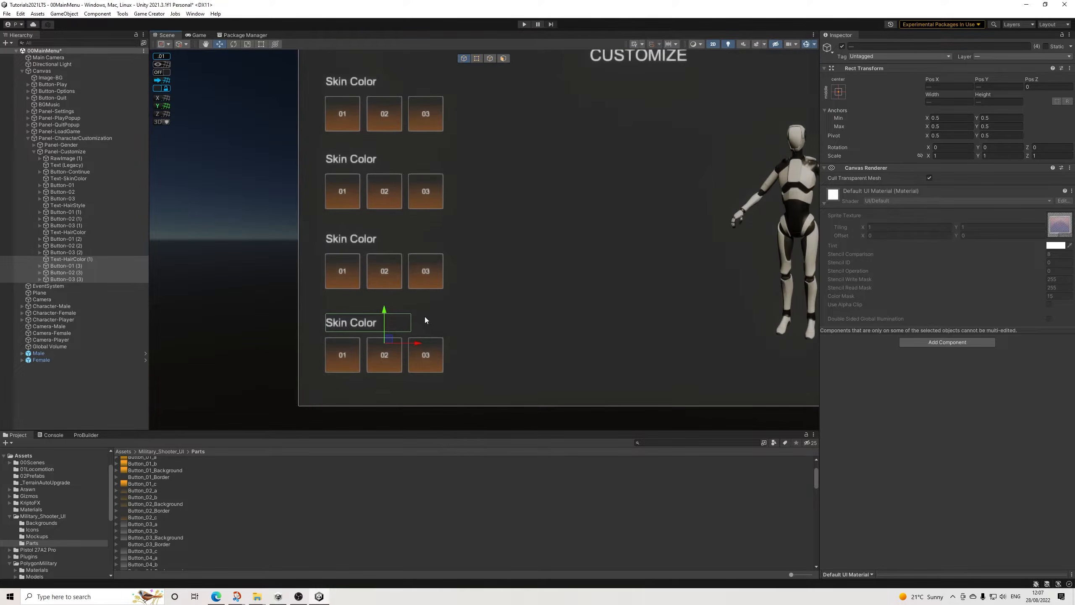
{"action": "right_click", "coordinate": [68, 272]}
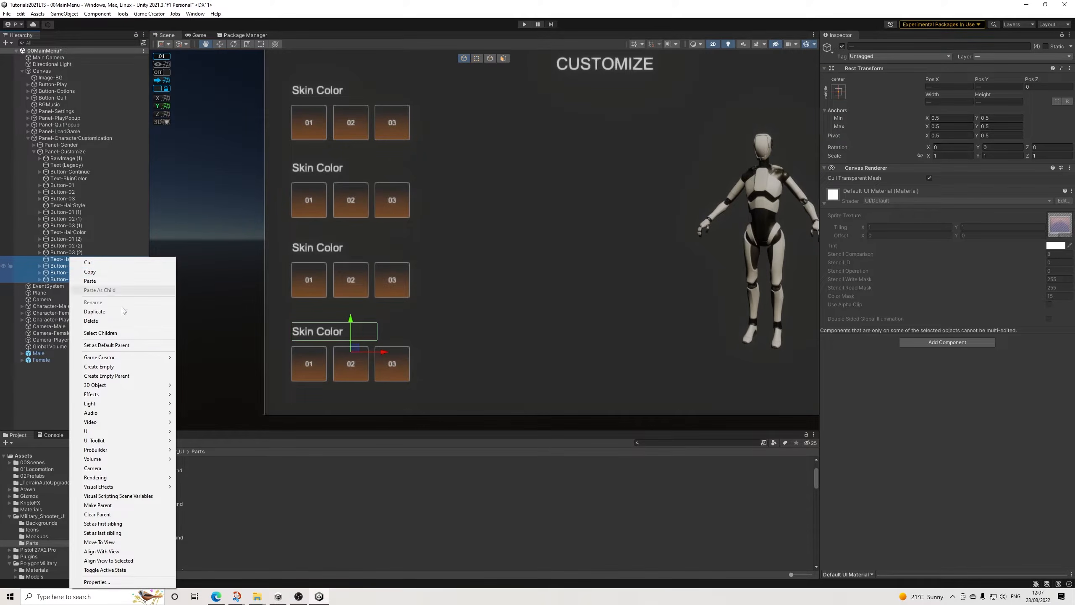
{"action": "left_click", "coordinate": [114, 376]}
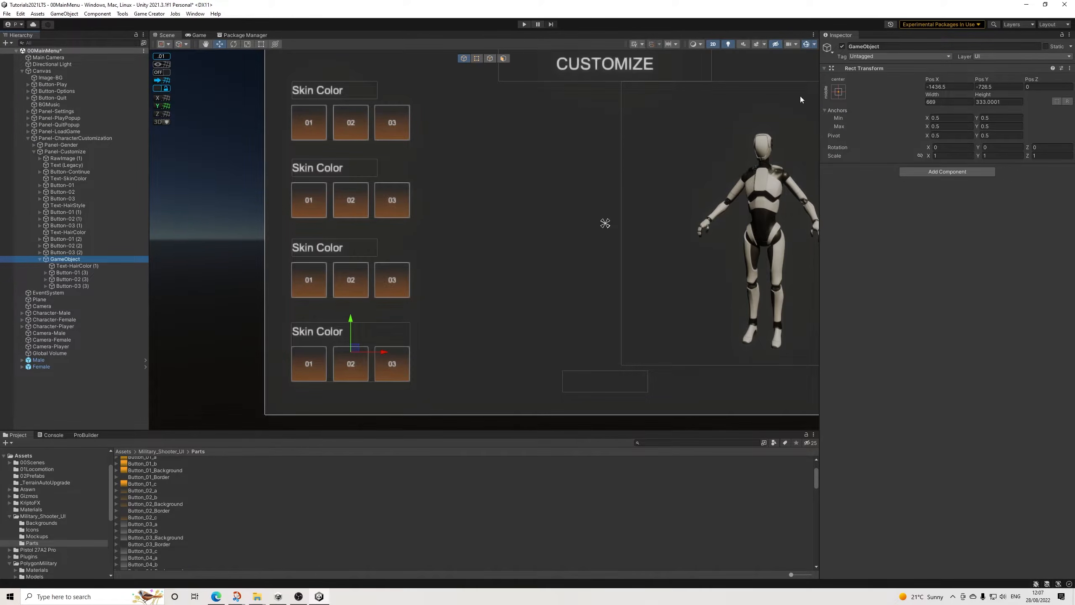
Step: Change the displayed text of the fourth row's label to "Facial Hair"
{"action": "left_click", "coordinate": [79, 266]}
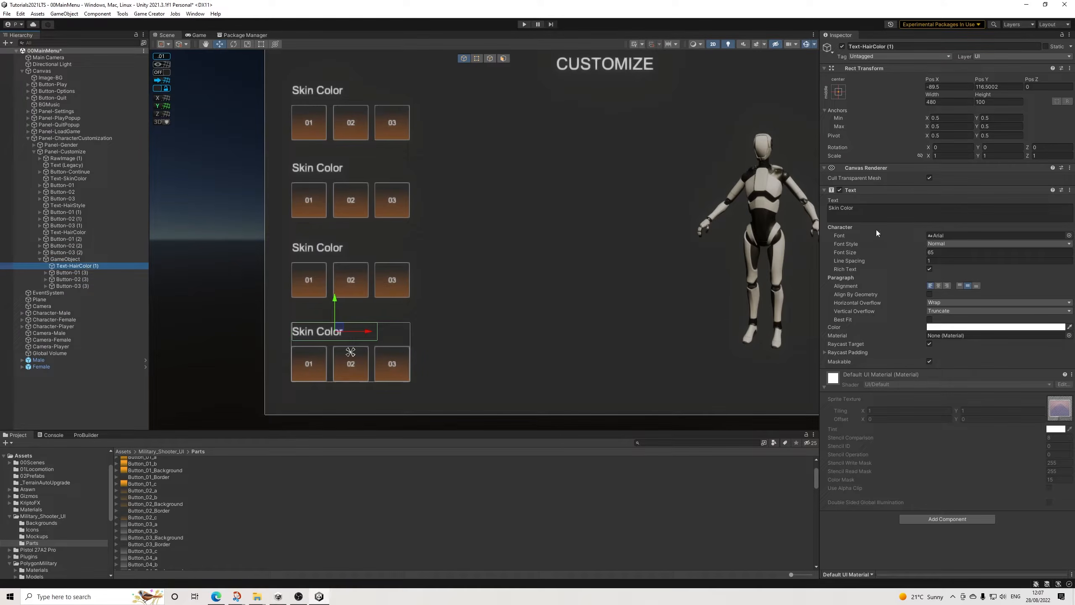
{"action": "left_click", "coordinate": [877, 211]}
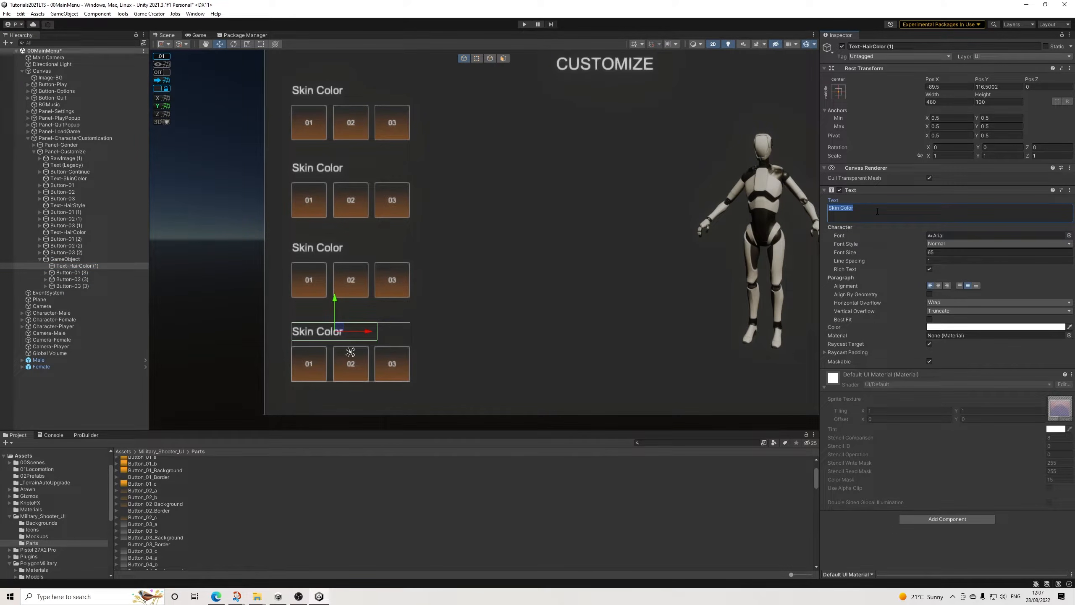
{"action": "type", "text": "Facial Hair"}
Step: Create a new Game Creator global variable named FacialHair
{"action": "left_click", "coordinate": [72, 273]}
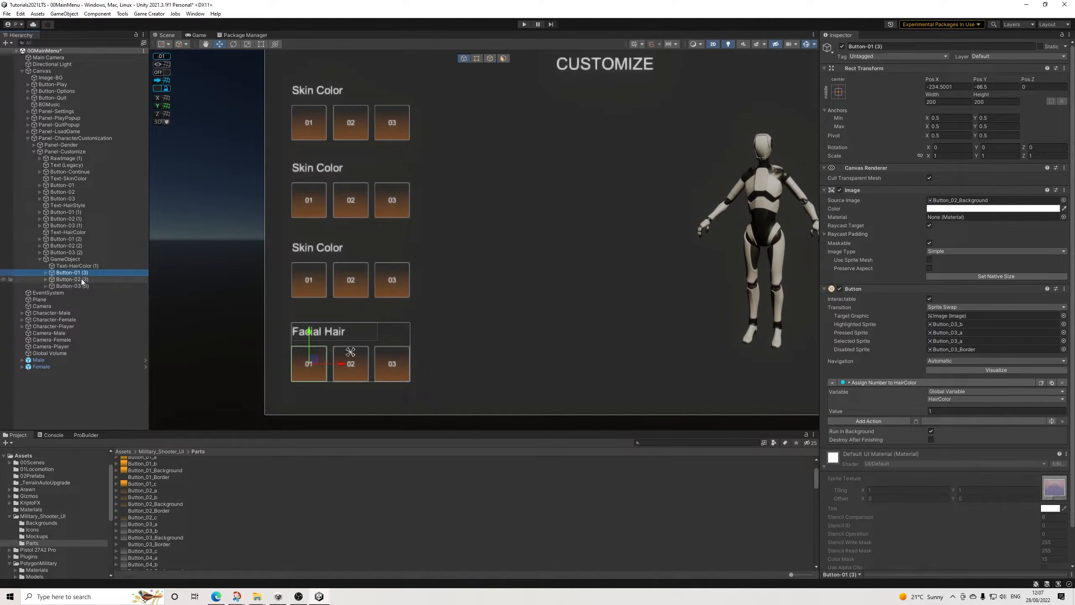
{"action": "left_click", "coordinate": [149, 13]}
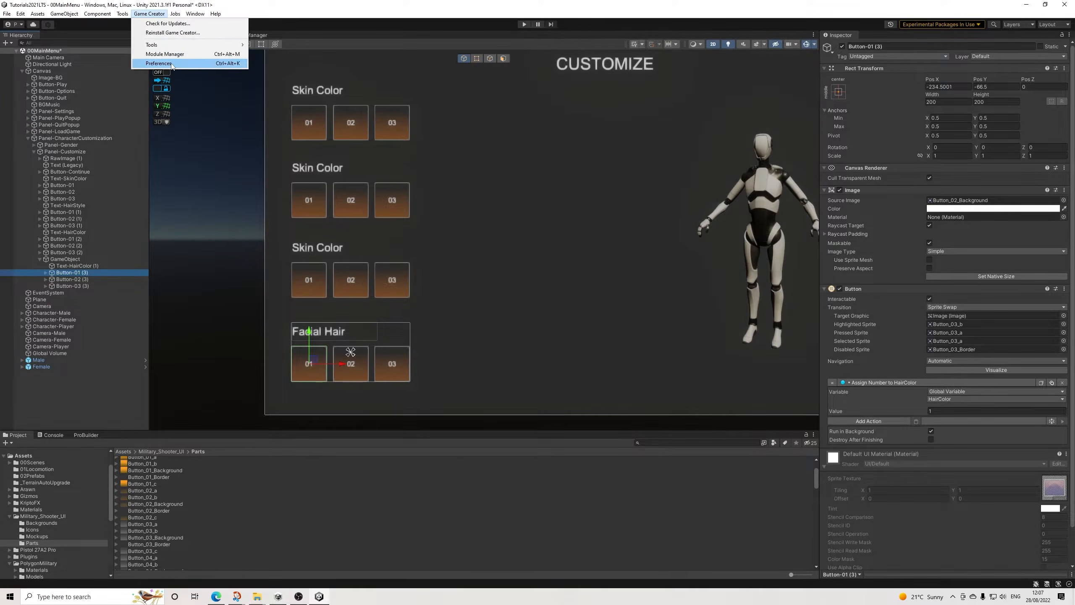
{"action": "left_click", "coordinate": [161, 57]}
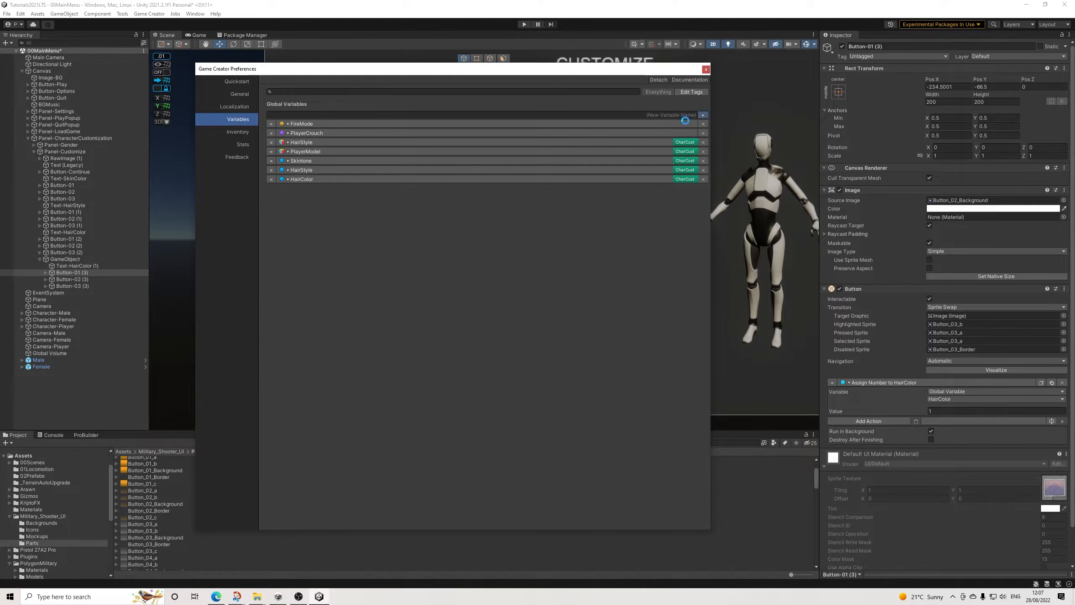
{"action": "left_click", "coordinate": [702, 115]}
{"action": "left_click", "coordinate": [360, 198]}
{"action": "type", "text": "Facia"}
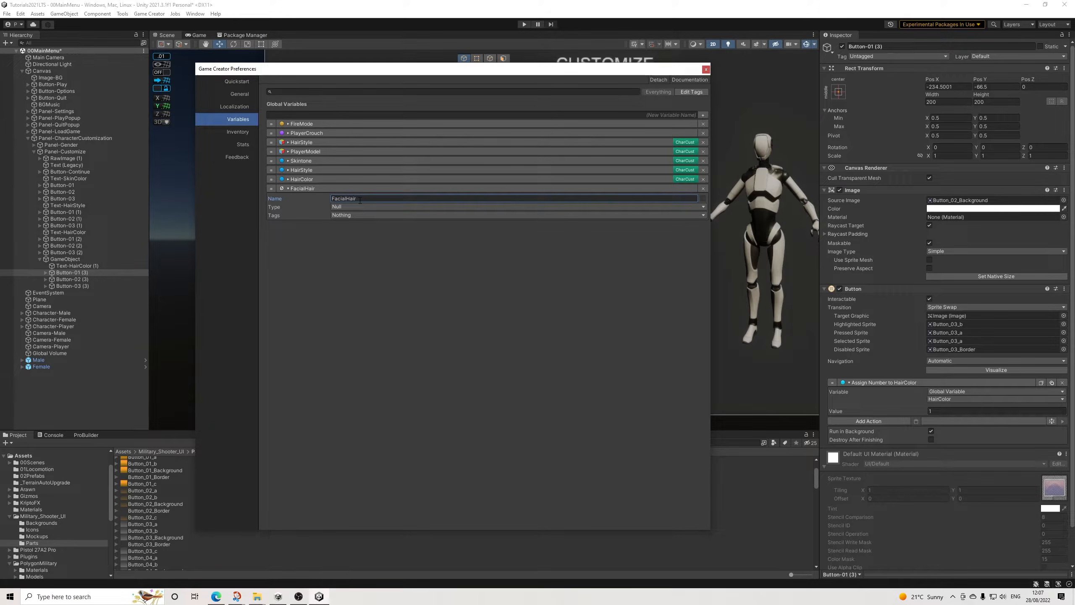
{"action": "type", "text": "lHair"}
Step: Make FacialHair a Number variable tagged CharCust and close the preferences
{"action": "left_click", "coordinate": [341, 207]}
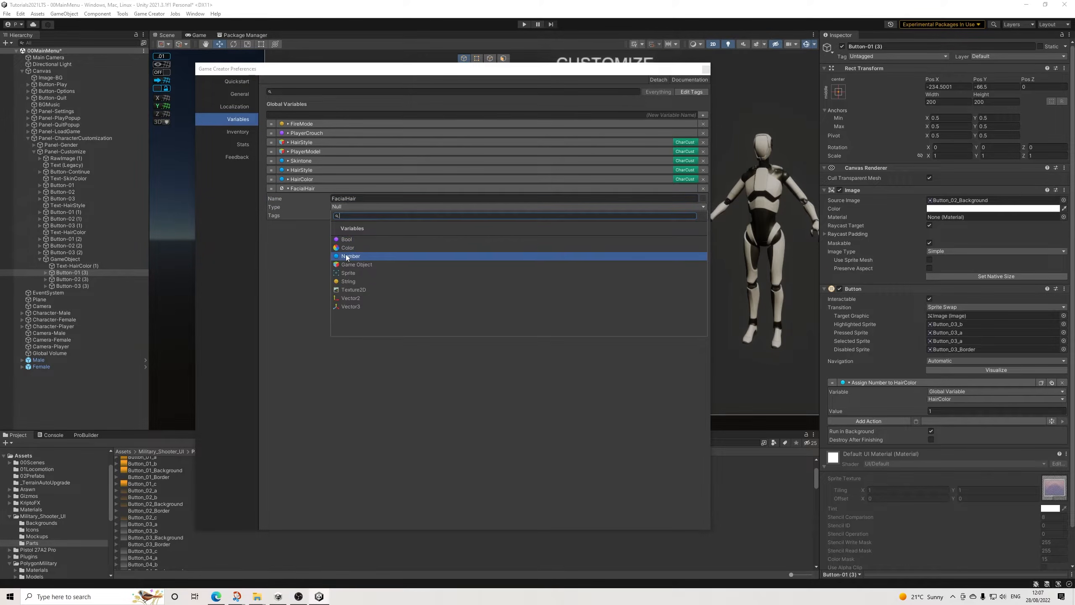
{"action": "left_click", "coordinate": [349, 250]}
{"action": "left_click", "coordinate": [355, 224]}
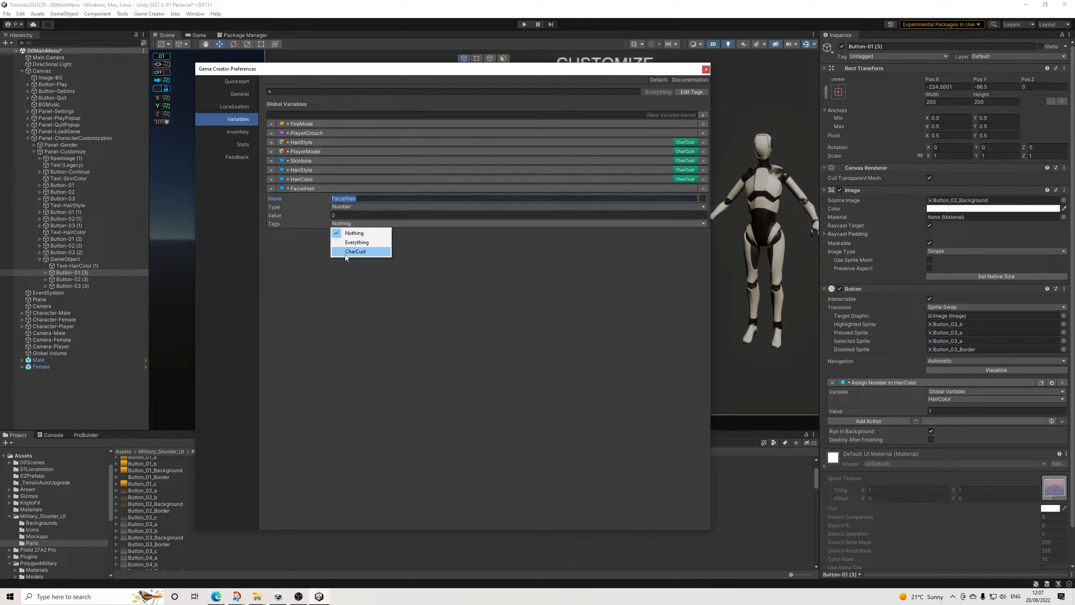
{"action": "left_click", "coordinate": [350, 252]}
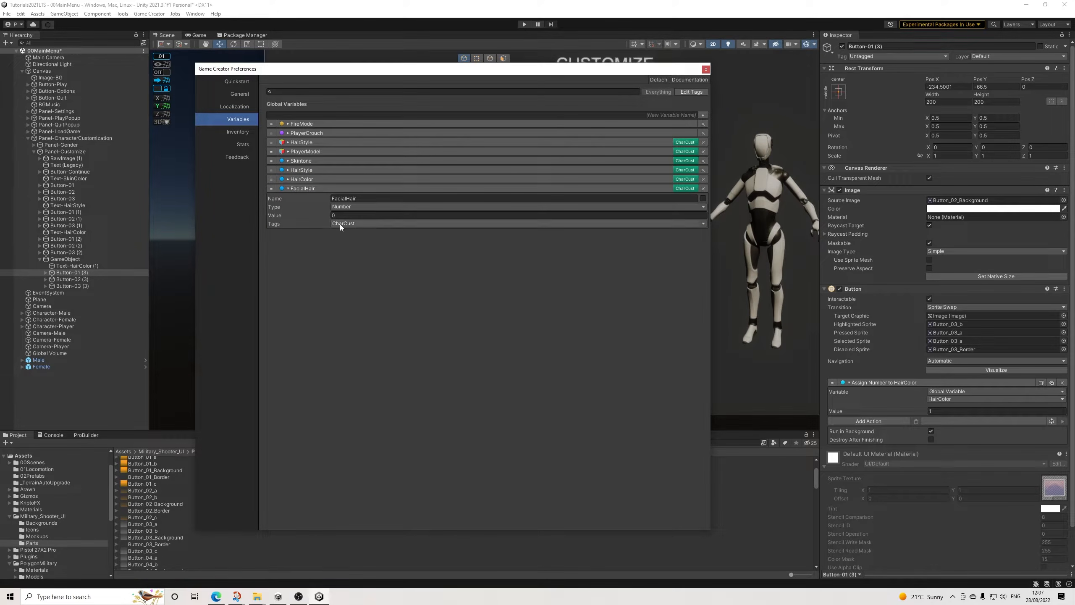
{"action": "left_click", "coordinate": [706, 70]}
Step: Add a Canvas Group component to the GameObject that groups the Facial Hair row
{"action": "left_click", "coordinate": [65, 259]}
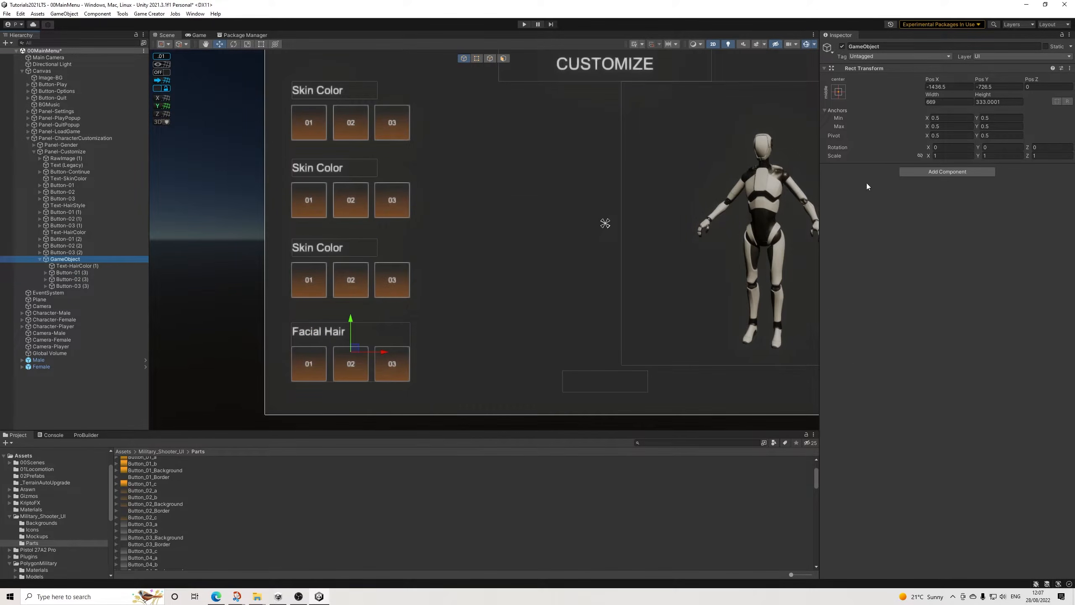
{"action": "left_click", "coordinate": [923, 172]}
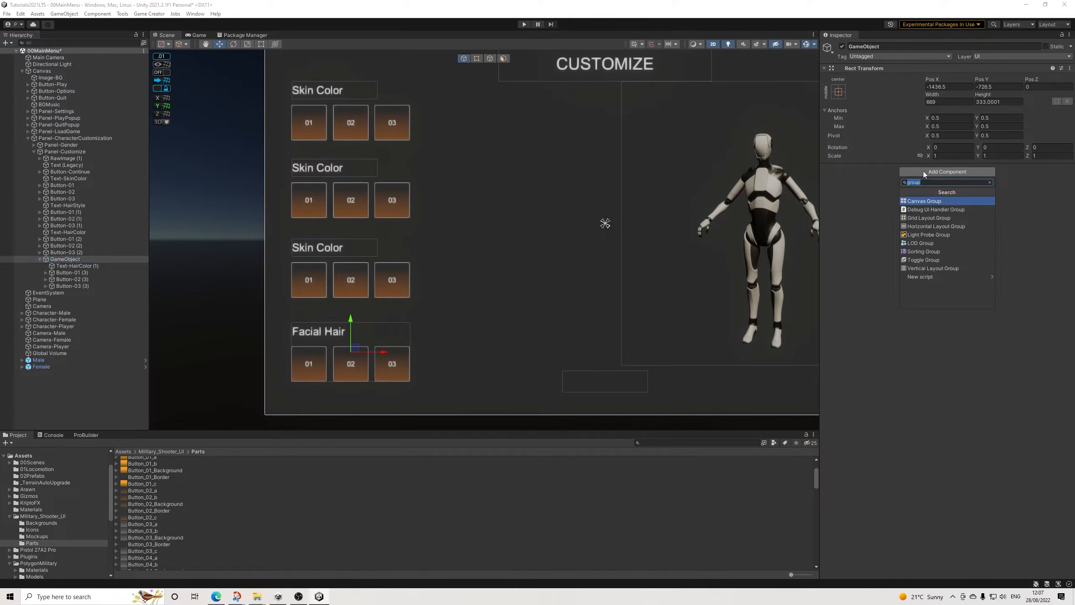
{"action": "left_click", "coordinate": [70, 266]}
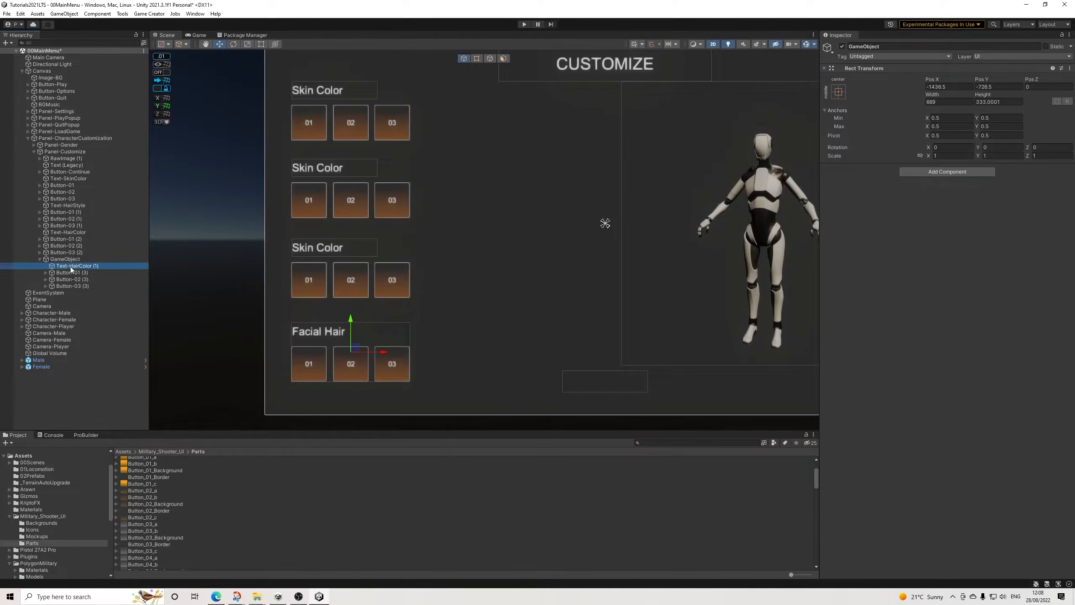
{"action": "left_click", "coordinate": [66, 259]}
{"action": "left_click", "coordinate": [842, 46]}
{"action": "left_click", "coordinate": [843, 46]}
{"action": "left_click", "coordinate": [926, 173]}
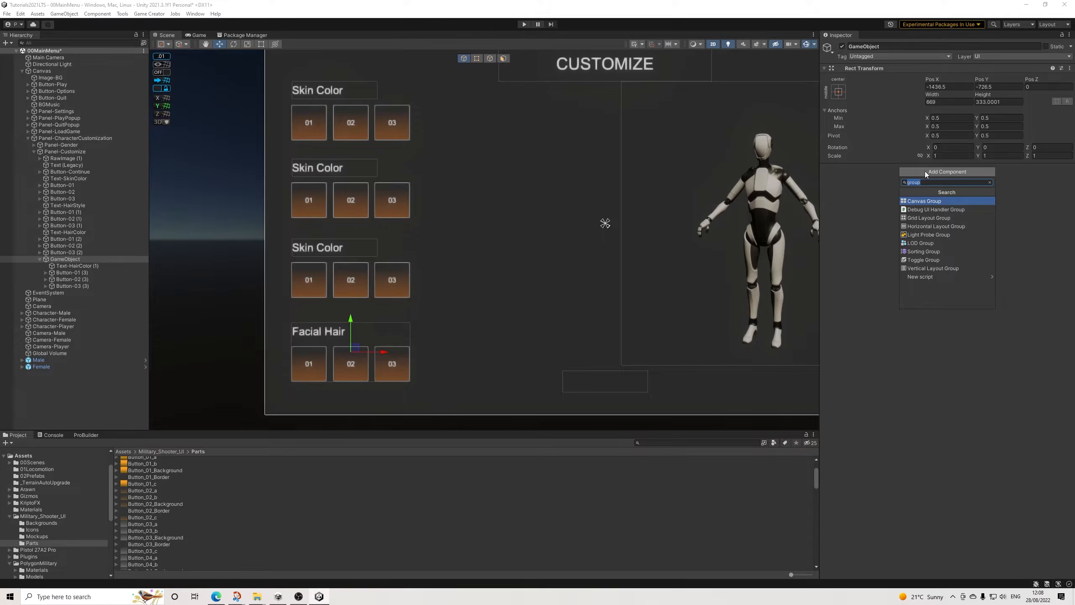
{"action": "key", "text": "Return"}
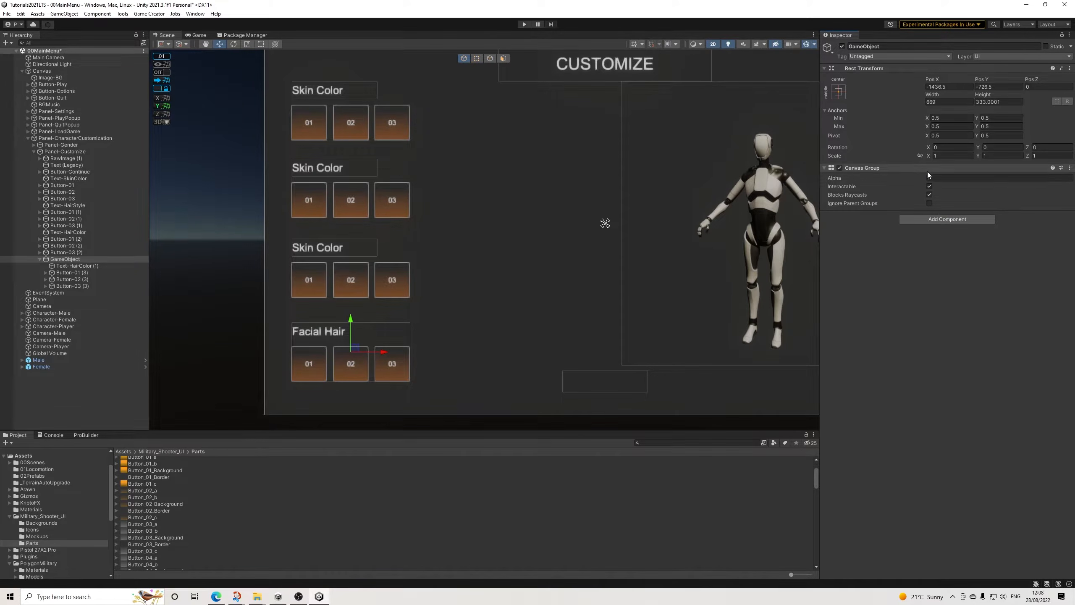
Step: Add a Trigger to the Facial Hair row's parent that fires on variable change of the global variable PlayerModel
{"action": "left_click", "coordinate": [933, 218]}
{"action": "type", "text": "trigger"}
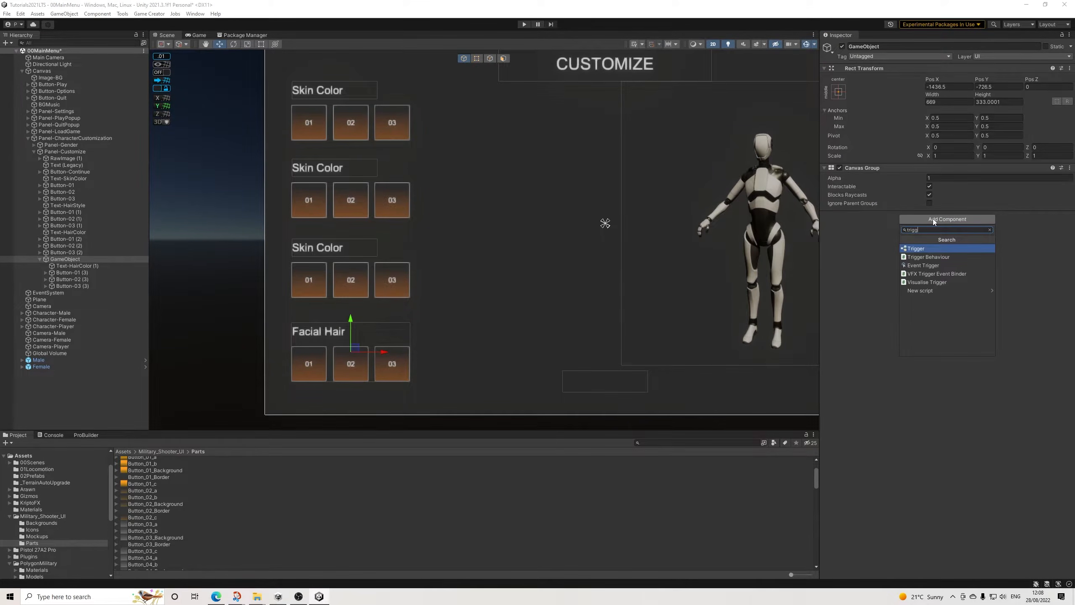
{"action": "key", "text": "Return"}
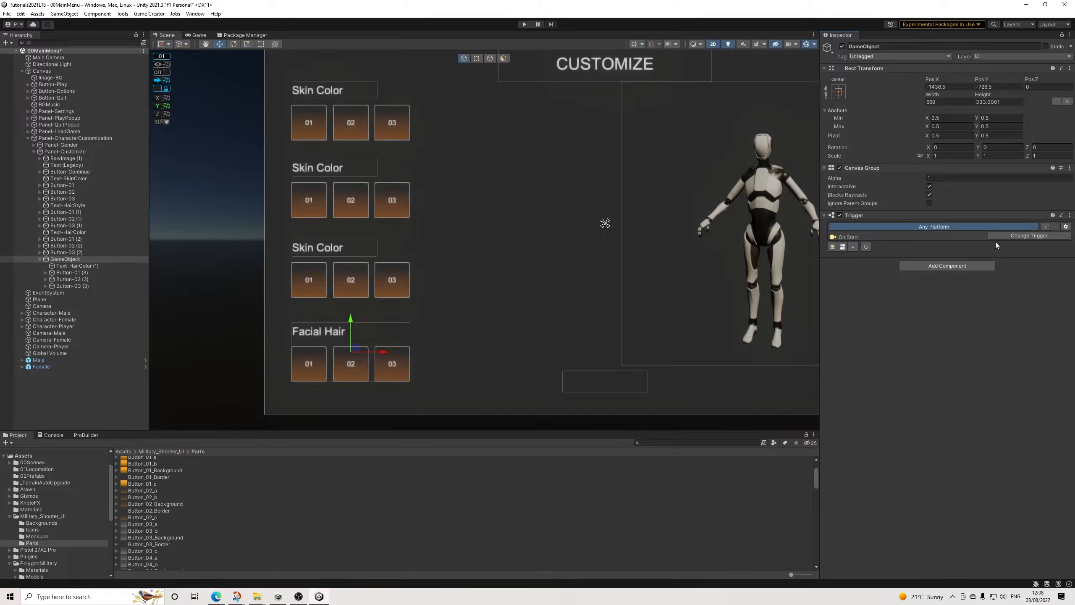
{"action": "left_click", "coordinate": [1010, 237]}
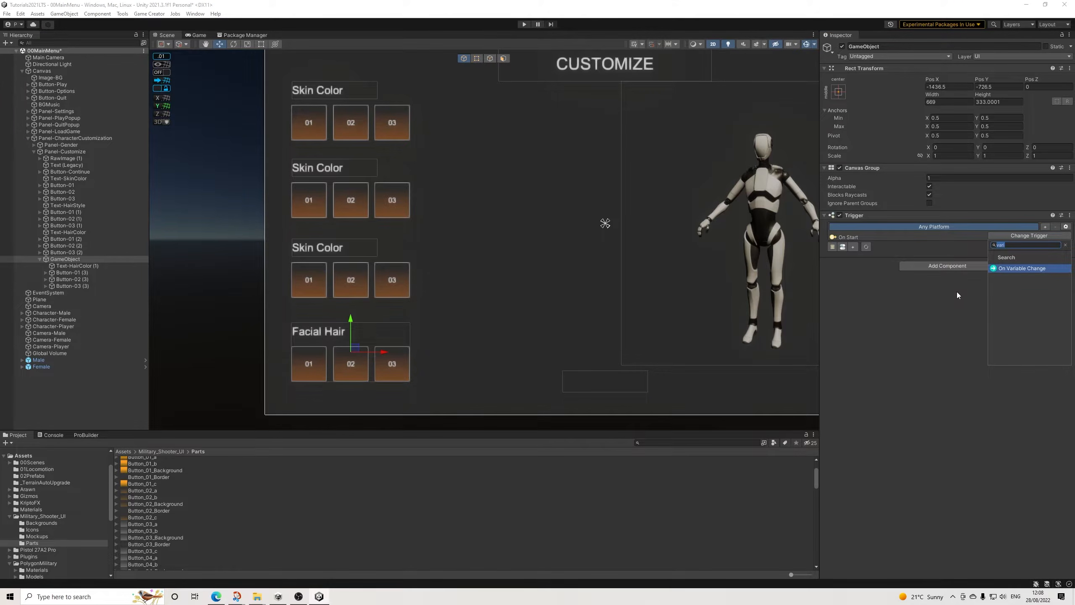
{"action": "left_click", "coordinate": [1020, 268]}
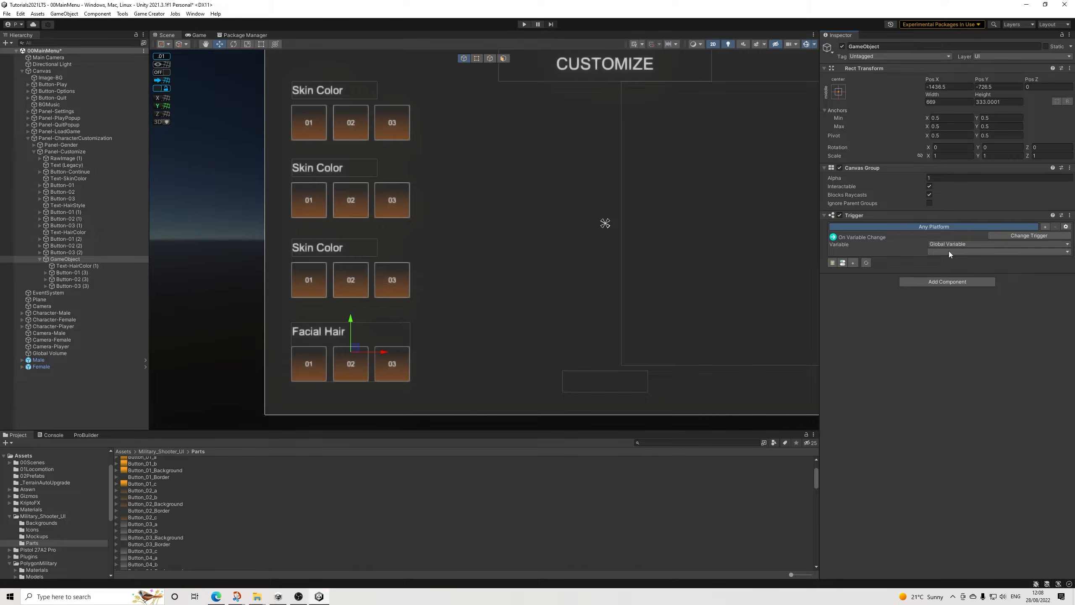
{"action": "scroll", "coordinate": [752, 295], "scroll_direction": "down", "scroll_amount": 7}
{"action": "middle_click_drag", "start_coordinate": [752, 295], "coordinate": [619, 282]}
{"action": "scroll", "coordinate": [746, 254], "scroll_direction": "up", "scroll_amount": 2}
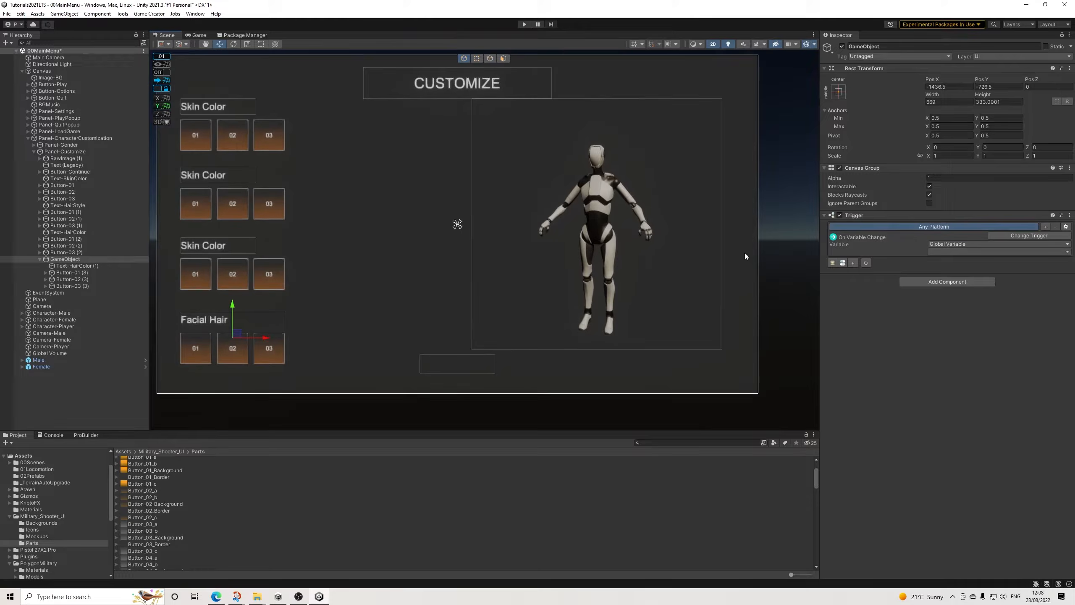
{"action": "middle_click_drag", "start_coordinate": [746, 254], "coordinate": [809, 254]}
{"action": "left_click", "coordinate": [956, 251]}
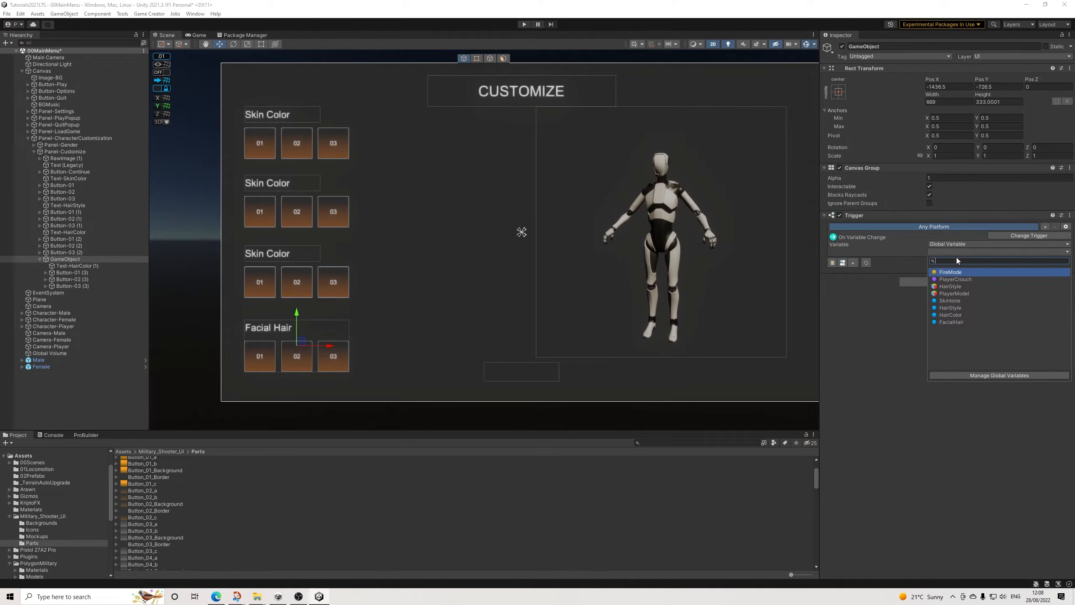
{"action": "left_click", "coordinate": [960, 293]}
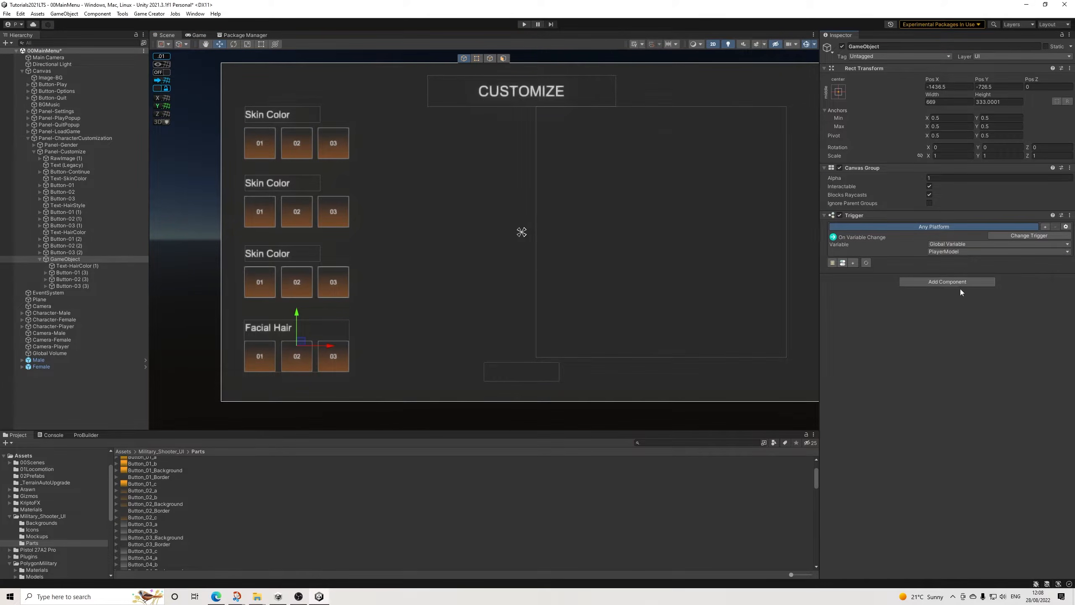
Step: Create a Conditions object for the trigger, make it the group's first child, and add a clause with a game object variable comparison
{"action": "left_click", "coordinate": [841, 263]}
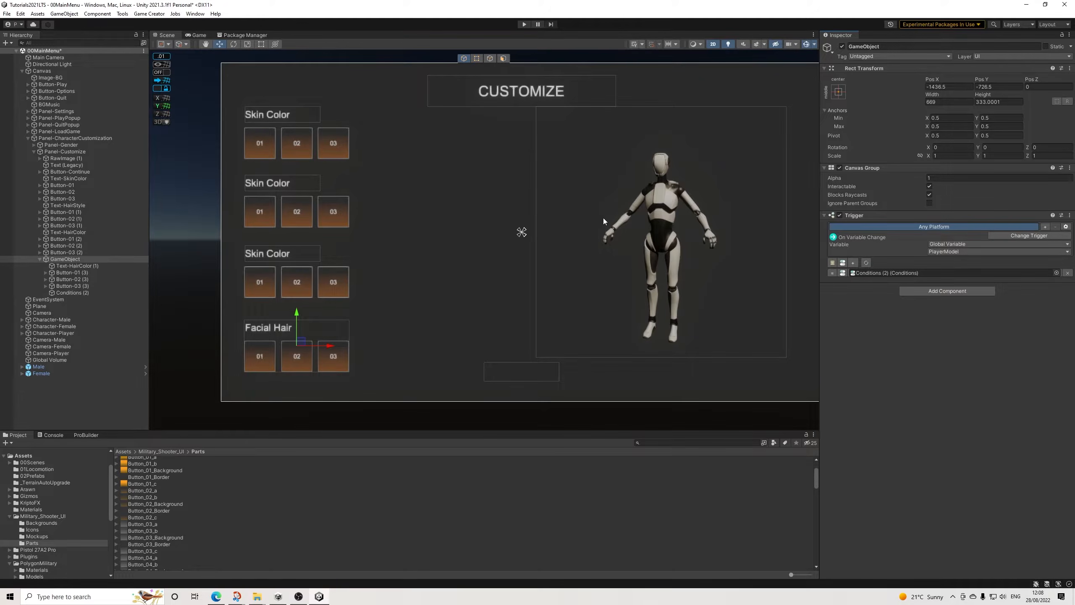
{"action": "left_click_drag", "start_coordinate": [69, 293], "coordinate": [76, 262]}
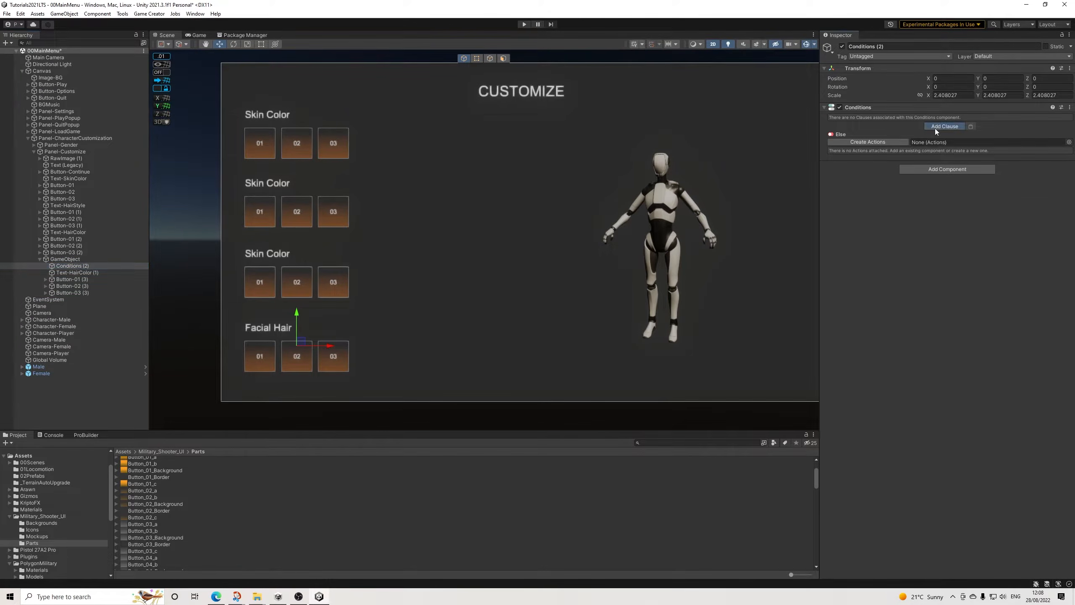
{"action": "left_click", "coordinate": [935, 127]}
{"action": "left_click", "coordinate": [894, 142]}
{"action": "type", "text": "game"}
{"action": "key", "text": "Down"}
{"action": "key", "text": "Down"}
{"action": "key", "text": "Down"}
{"action": "key", "text": "Return"}
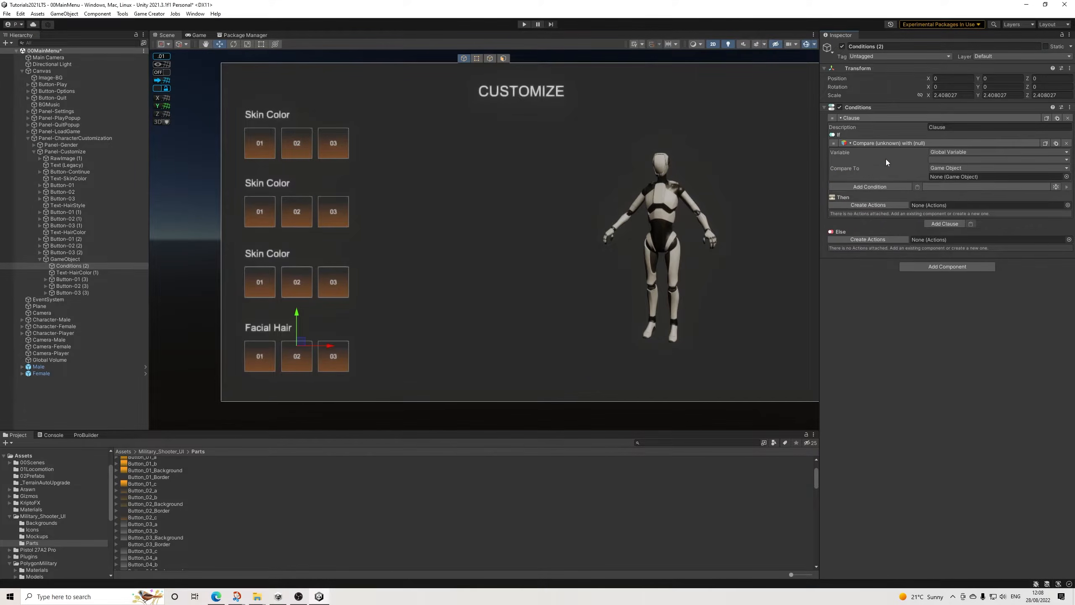
Step: Set the clause to compare the global variable PlayerModel with the Male prefab from 02Prefabs
{"action": "left_click", "coordinate": [997, 160]}
{"action": "left_click", "coordinate": [950, 182]}
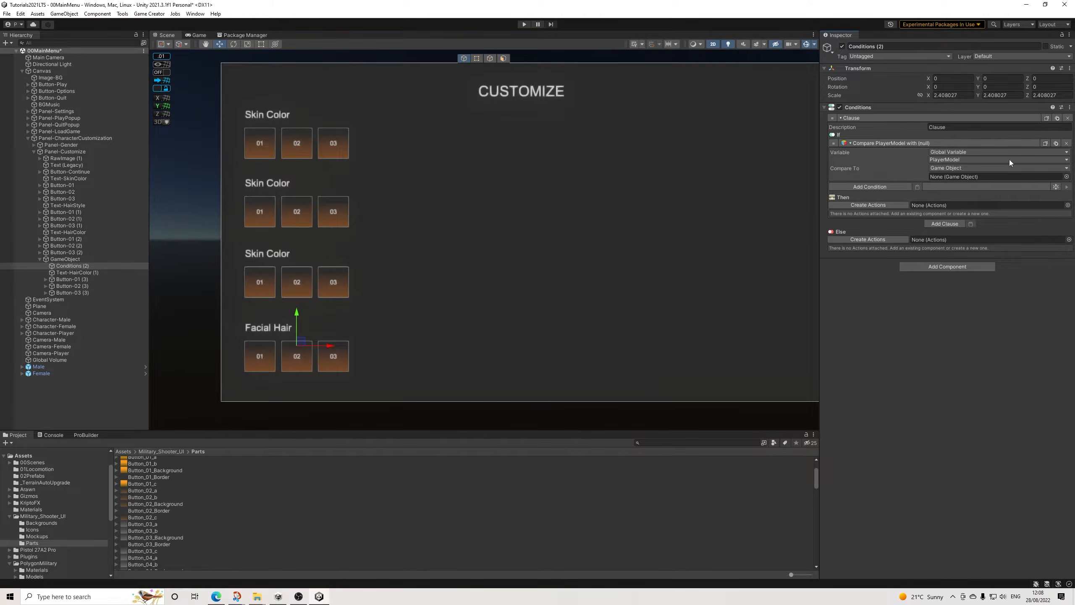
{"action": "left_click", "coordinate": [33, 475]}
{"action": "left_click_drag", "start_coordinate": [139, 476], "coordinate": [951, 180]}
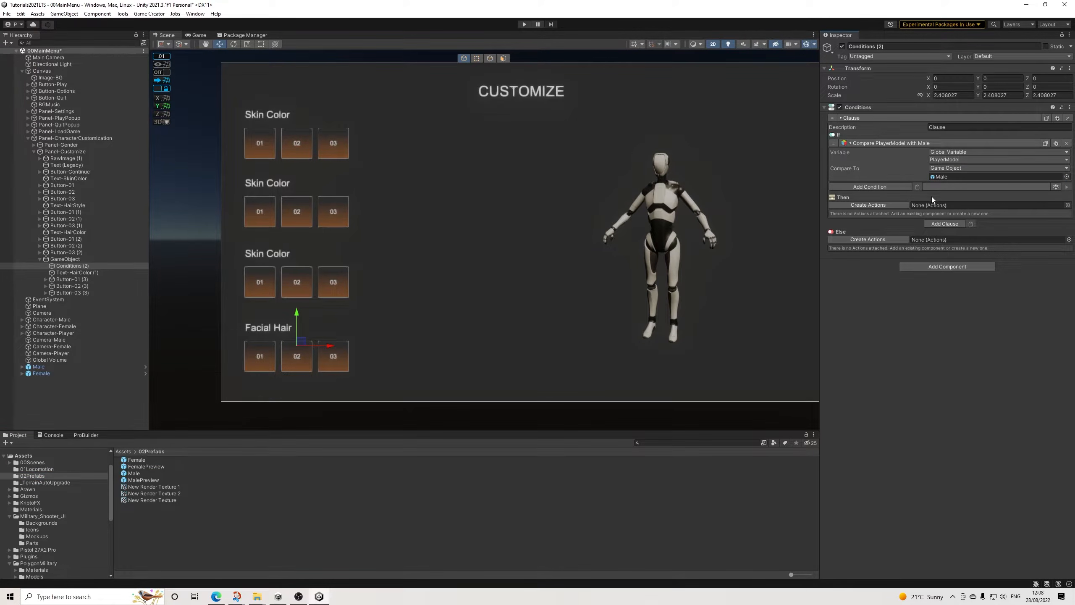
Step: Create actions for the Male clause with a Change CanvasGroup settings action targeting the Facial Hair row's GameObject
{"action": "left_click", "coordinate": [889, 205]}
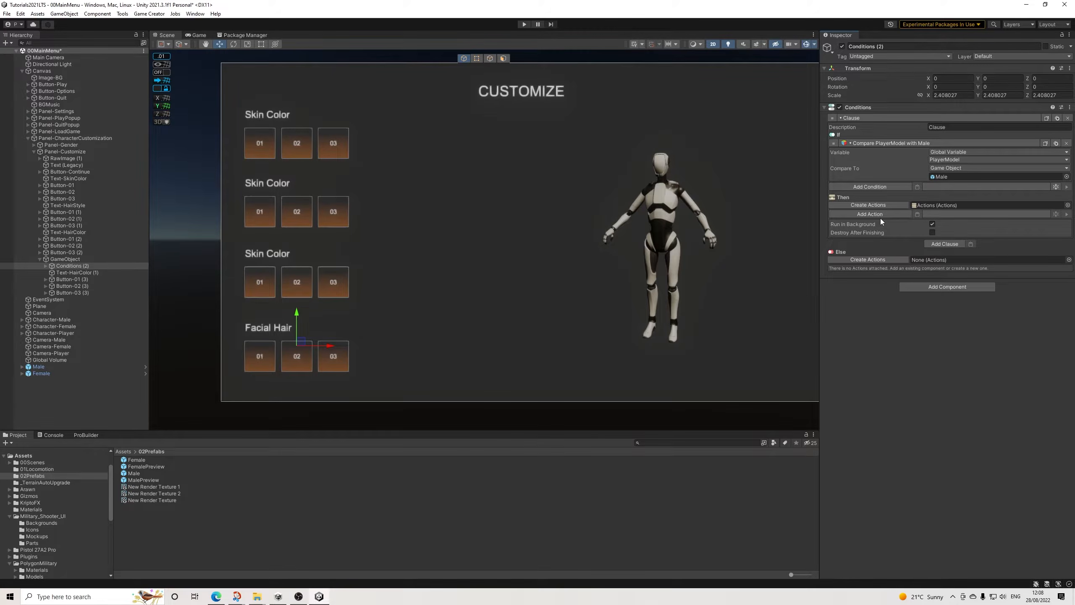
{"action": "left_click", "coordinate": [885, 214]}
{"action": "type", "text": "canvas"}
{"action": "key", "text": "Return"}
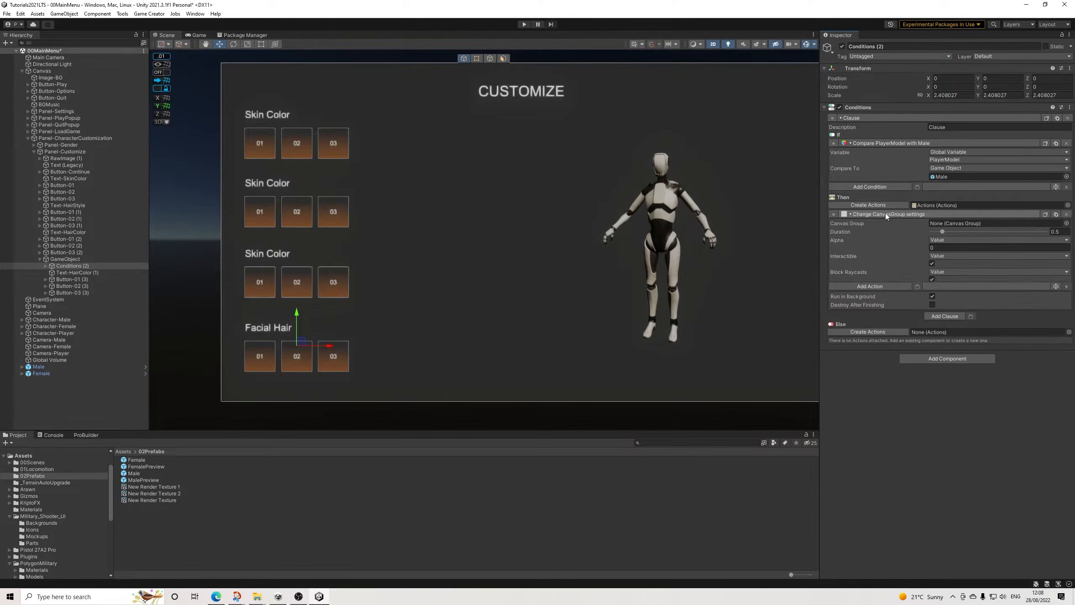
{"action": "left_click_drag", "start_coordinate": [61, 258], "coordinate": [952, 223]}
Step: Set the Male clause's canvas group action to duration 0 and alpha 1, with Interactible and Block Raycasts enabled
{"action": "left_click", "coordinate": [932, 280]}
{"action": "left_click", "coordinate": [1056, 232]}
{"action": "type", "text": "0"}
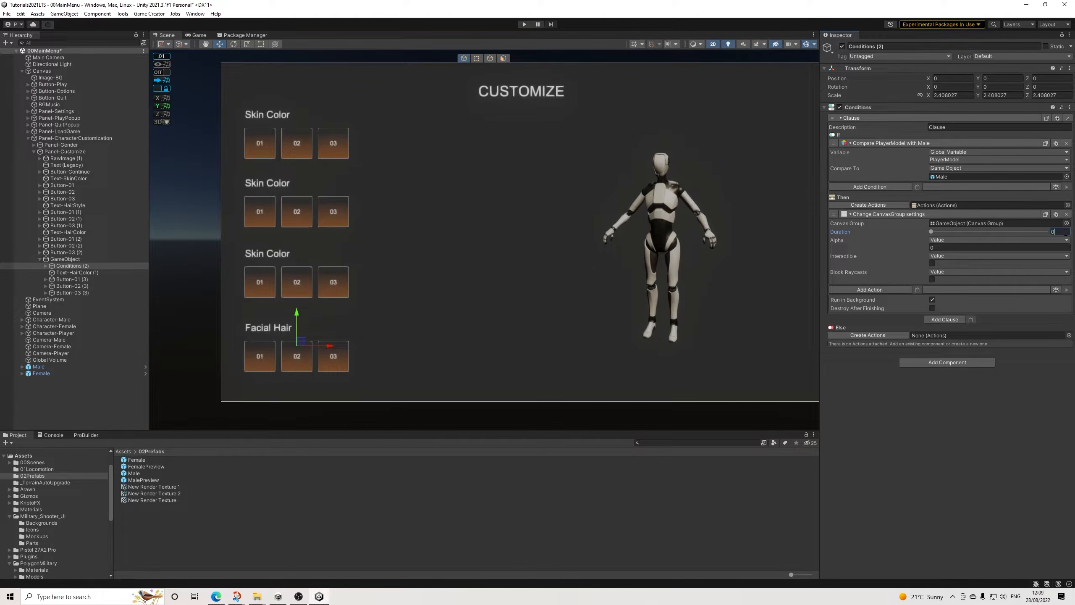
{"action": "left_click", "coordinate": [944, 248]}
{"action": "left_click", "coordinate": [932, 263]}
Step: Add a second clause with a pasted copy of the PlayerModel comparison and set it to the Female prefab
{"action": "left_click", "coordinate": [945, 320]}
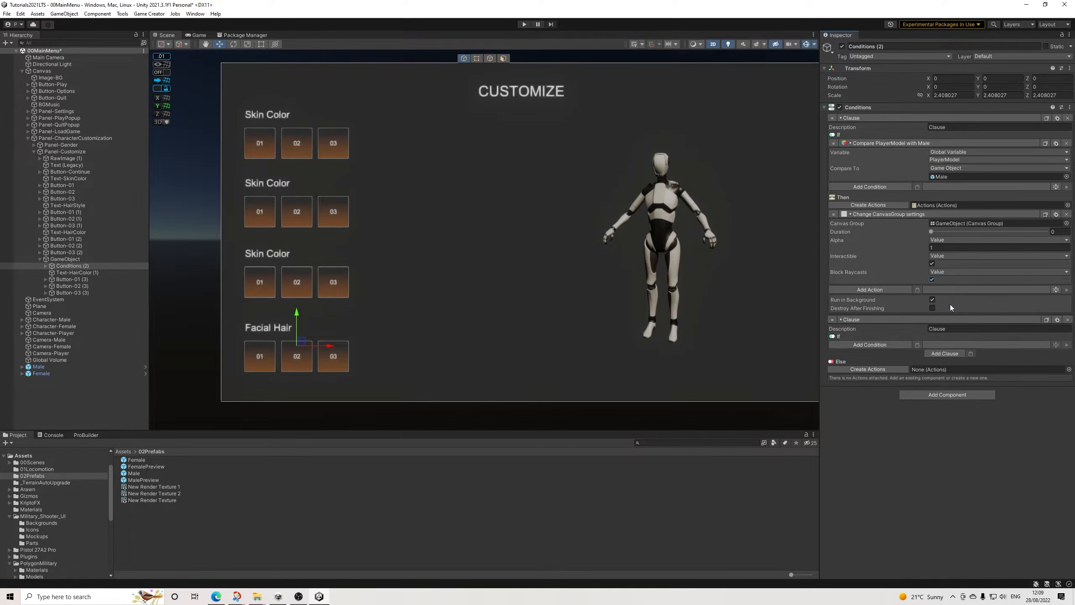
{"action": "left_click", "coordinate": [919, 344]}
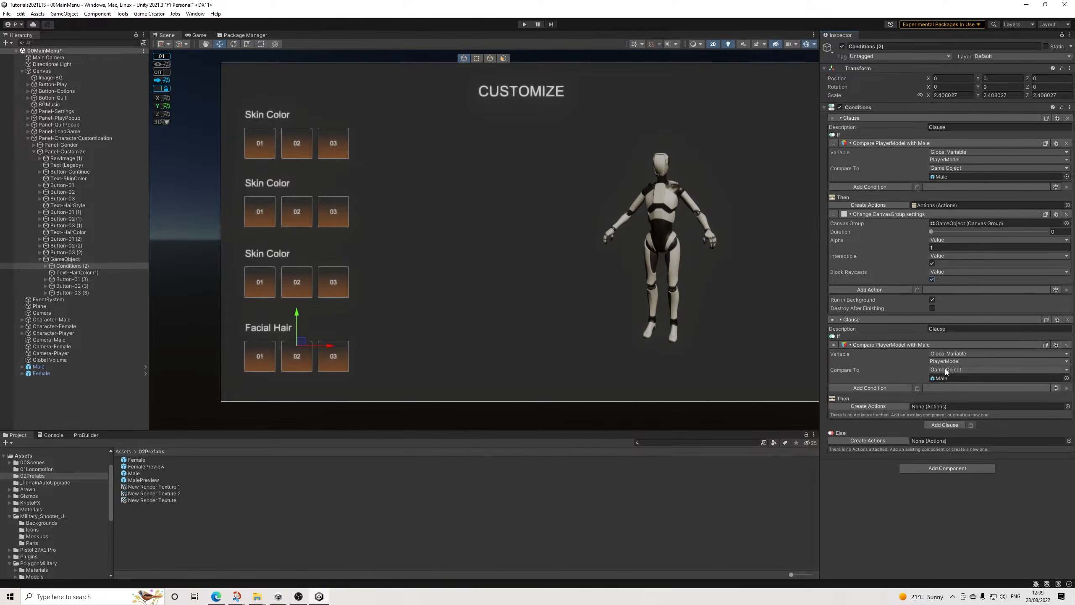
{"action": "left_click_drag", "start_coordinate": [136, 459], "coordinate": [941, 379]}
Step: Create actions for the Female clause with a pasted CanvasGroup action, setting alpha to 0 and turning Interactible off
{"action": "left_click", "coordinate": [890, 406]}
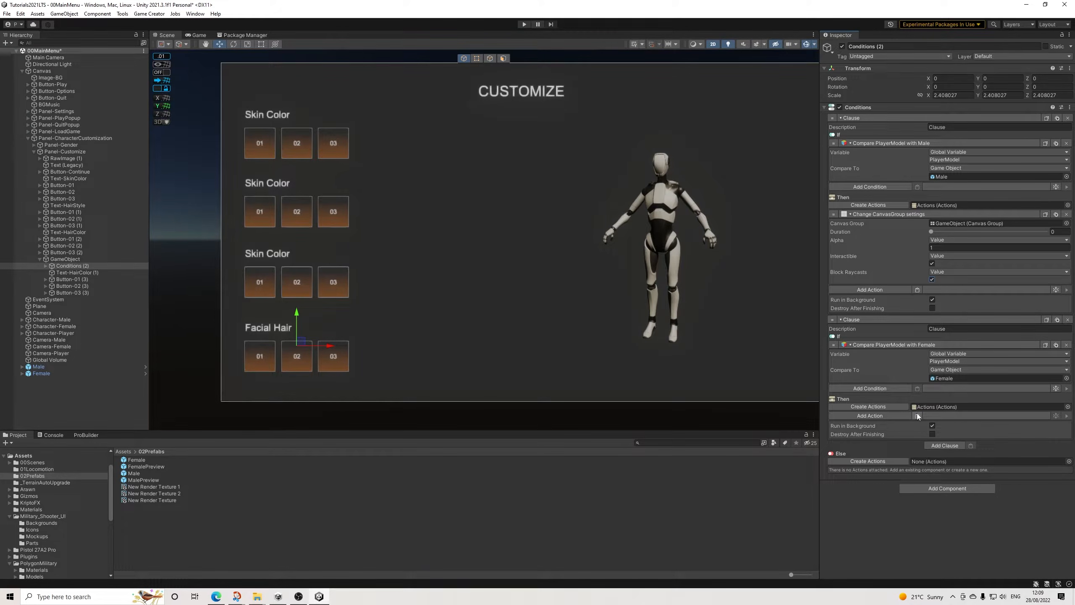
{"action": "left_click", "coordinate": [918, 416]}
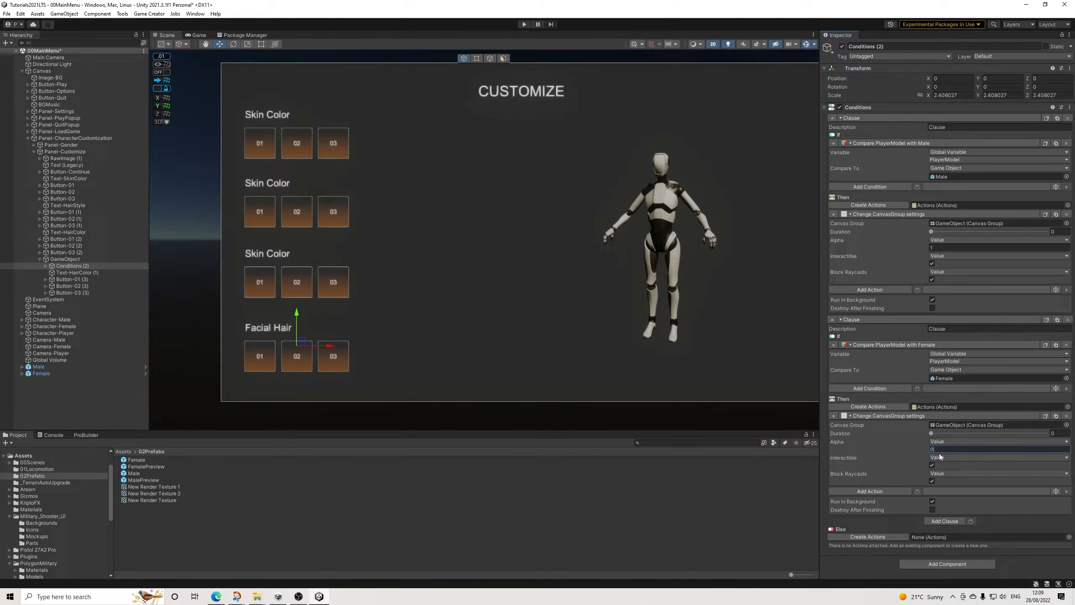
{"action": "left_click", "coordinate": [932, 465]}
Step: Switch the global variable assigned by each of the three Facial Hair buttons to FacialHair, and collapse the row's group in the hierarchy
{"action": "left_click", "coordinate": [71, 258]}
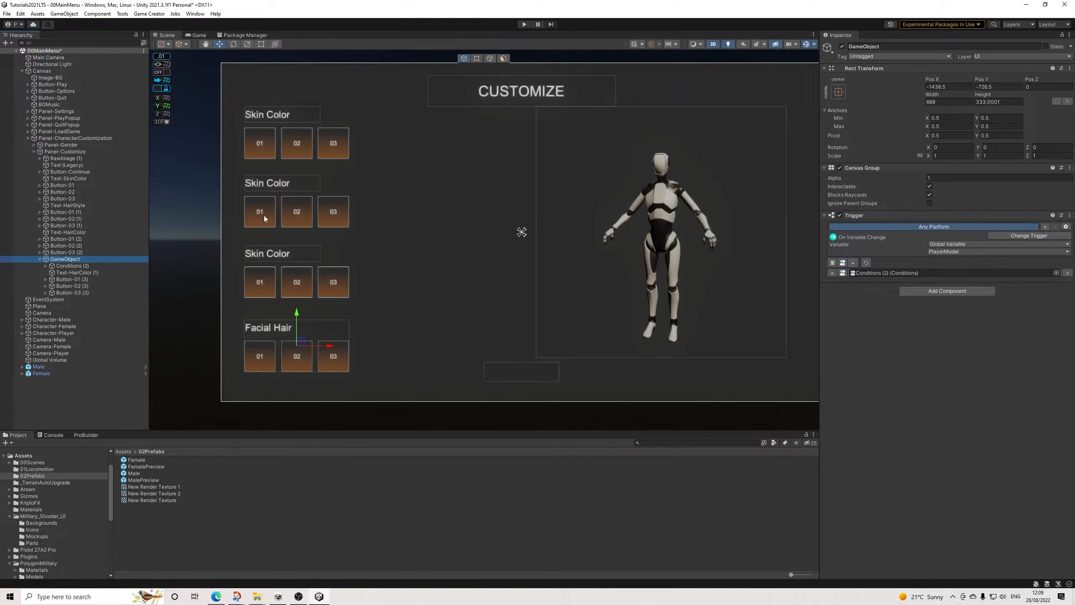
{"action": "left_click", "coordinate": [65, 279]}
{"action": "left_click", "coordinate": [945, 399]}
{"action": "left_click", "coordinate": [958, 442]}
{"action": "left_click", "coordinate": [83, 287]}
{"action": "left_click", "coordinate": [944, 401]}
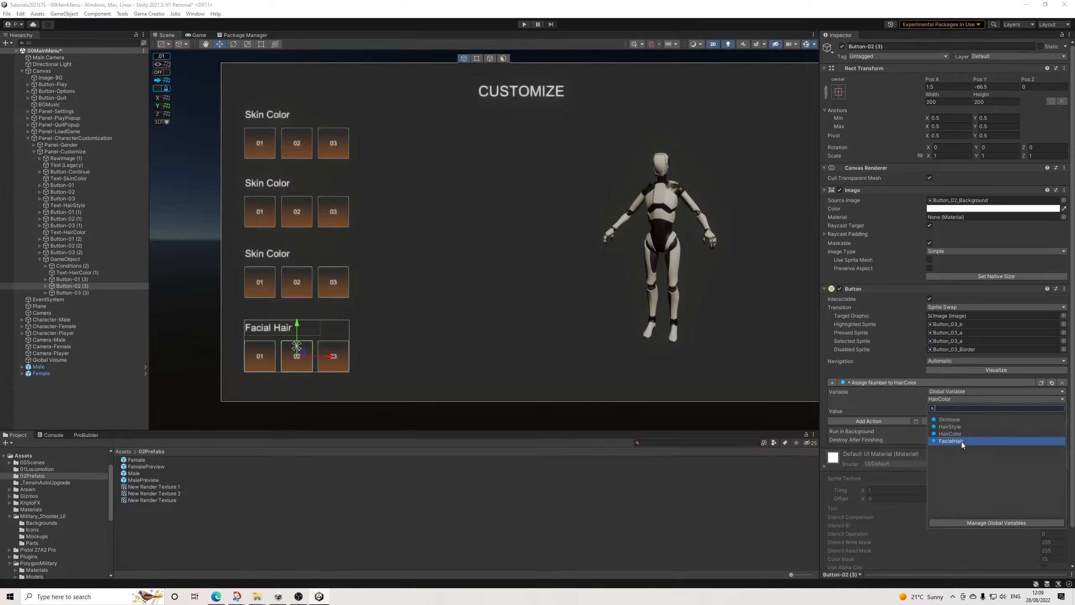
{"action": "left_click", "coordinate": [961, 443]}
{"action": "left_click", "coordinate": [70, 293]}
{"action": "left_click", "coordinate": [943, 400]}
{"action": "left_click", "coordinate": [959, 437]}
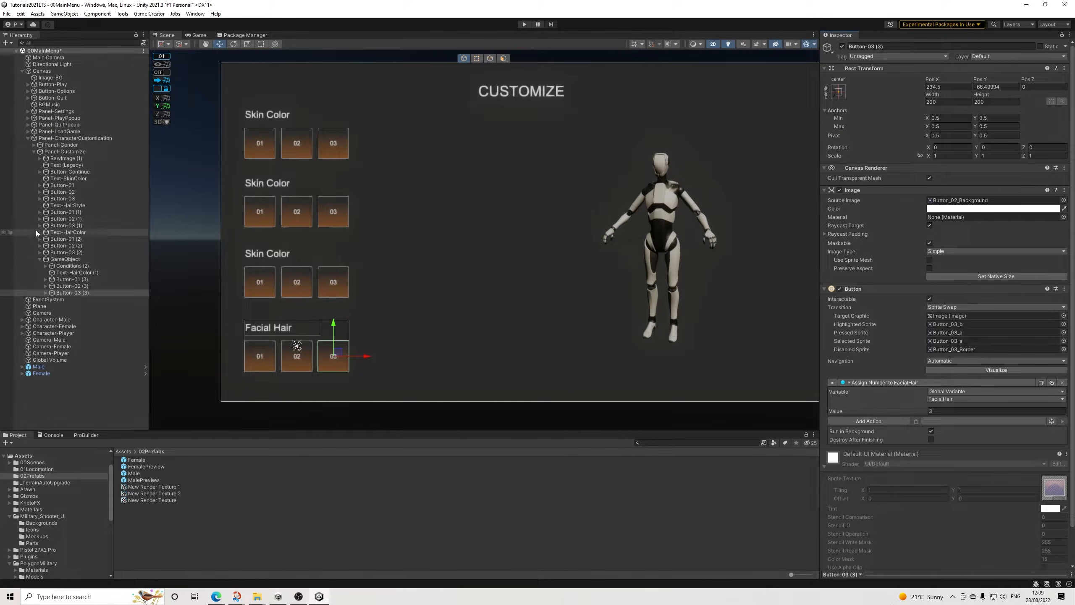
{"action": "left_click", "coordinate": [41, 259]}
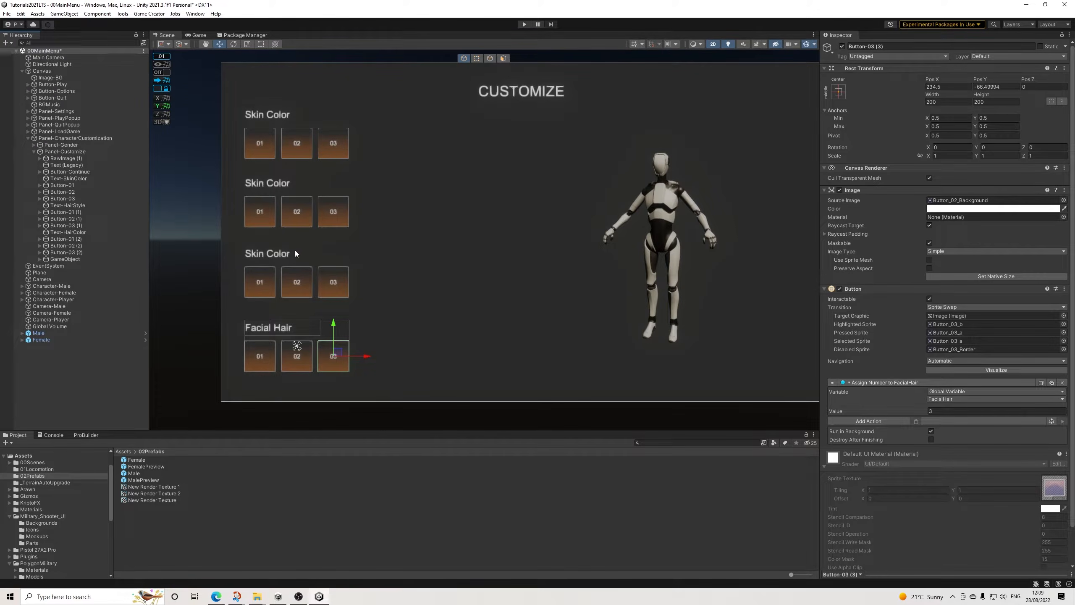
Step: Clear the selection and save the 00MainMenu scene
{"action": "left_click", "coordinate": [91, 360]}
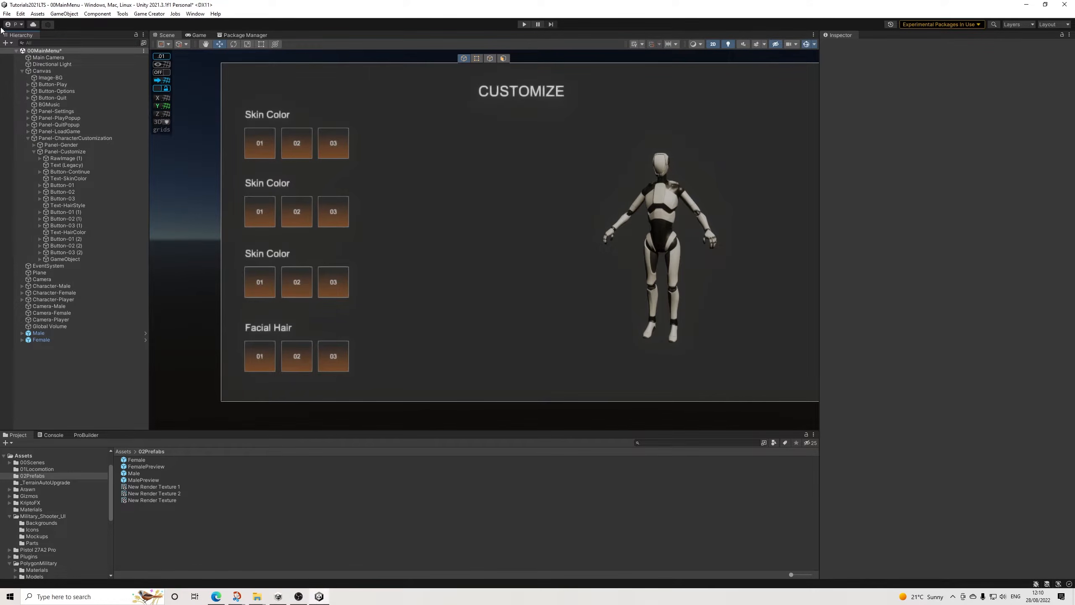
{"action": "left_click", "coordinate": [7, 13]}
{"action": "left_click", "coordinate": [19, 54]}
Step: Add the SM_Chr_Attach_Hair_Female_01, Hair_Male_04 and Hair_Female_05 prefabs from PolygonMilitary's character Attachments folder to the scene root
{"action": "scroll", "coordinate": [36, 523], "scroll_direction": "down", "scroll_amount": 4}
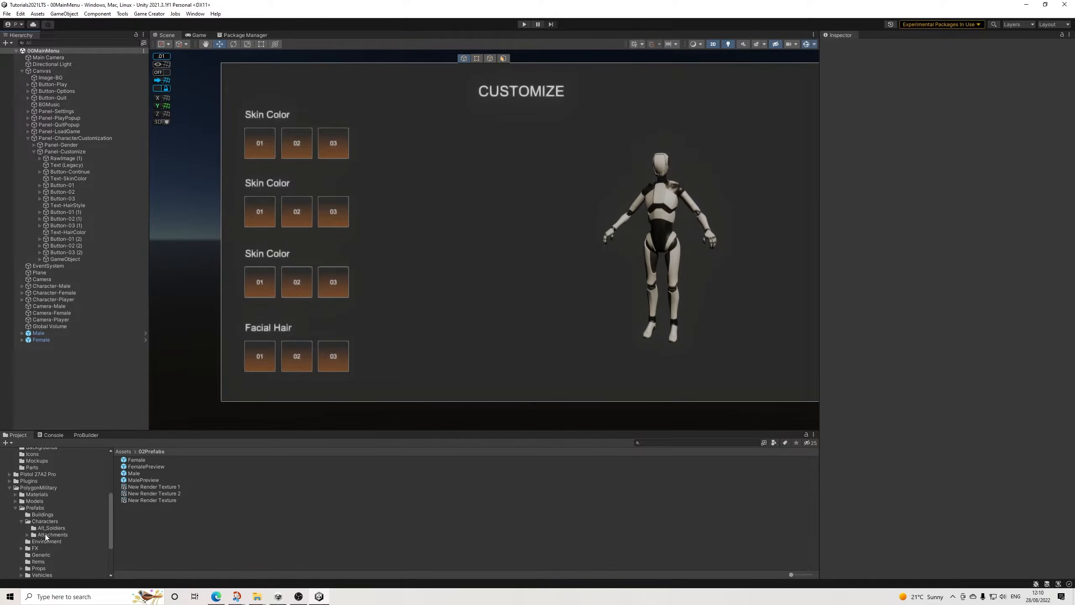
{"action": "left_click", "coordinate": [45, 535]}
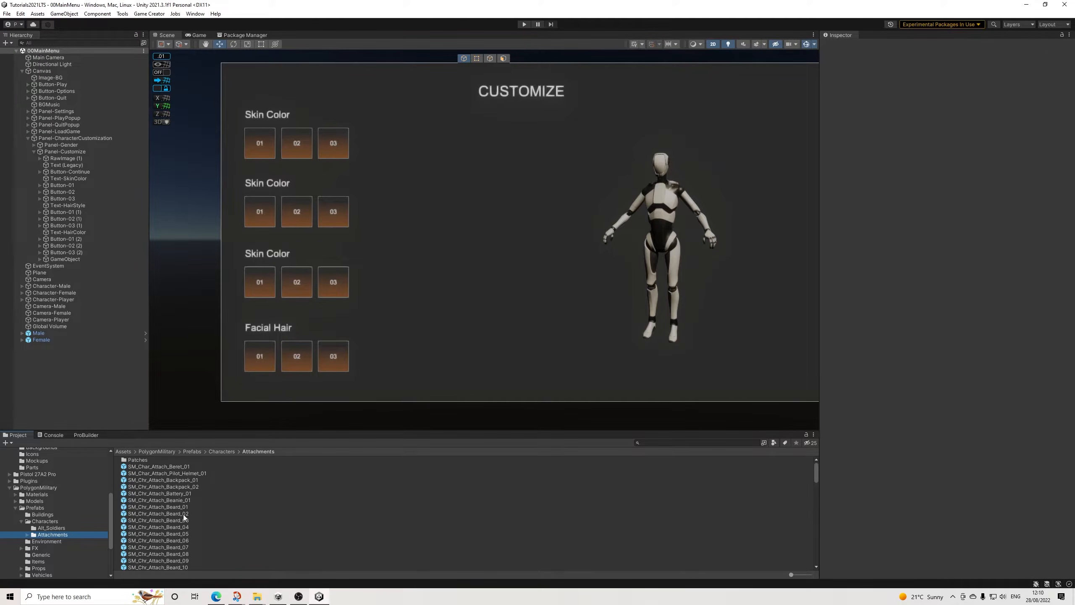
{"action": "scroll", "coordinate": [183, 516], "scroll_direction": "down", "scroll_amount": 6}
{"action": "scroll", "coordinate": [185, 518], "scroll_direction": "down", "scroll_amount": 6}
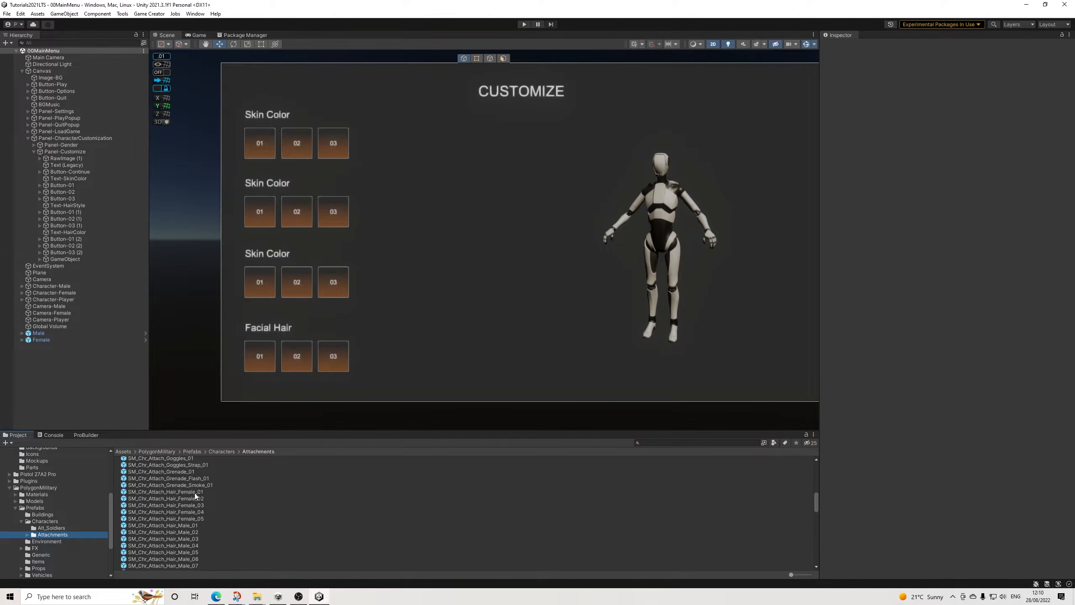
{"action": "left_click_drag", "start_coordinate": [191, 493], "coordinate": [45, 360]}
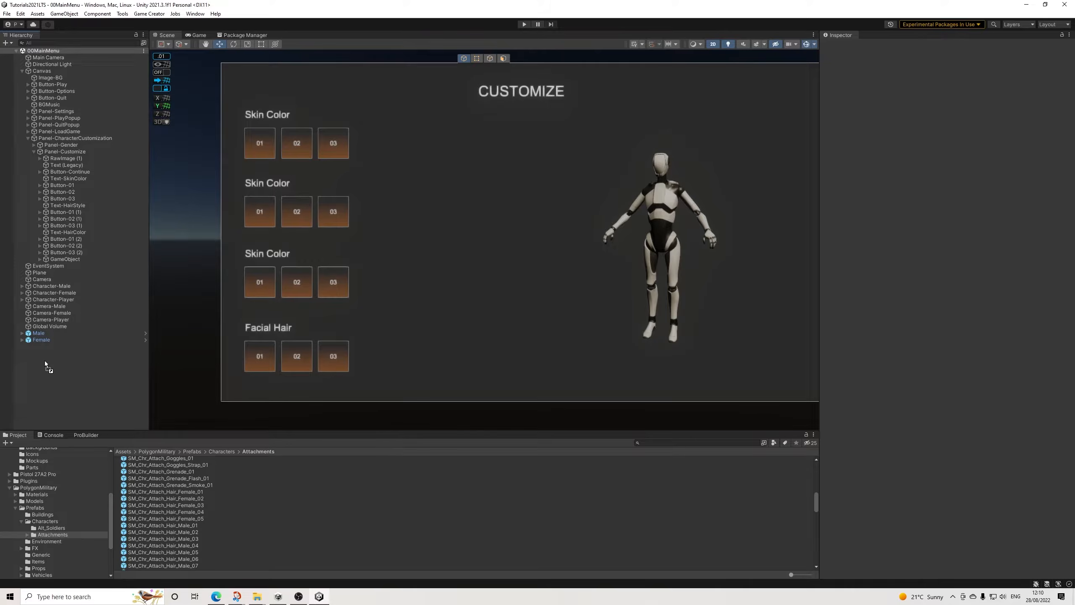
{"action": "left_click_drag", "start_coordinate": [44, 360], "coordinate": [45, 360]}
{"action": "left_click_drag", "start_coordinate": [189, 545], "coordinate": [60, 368]}
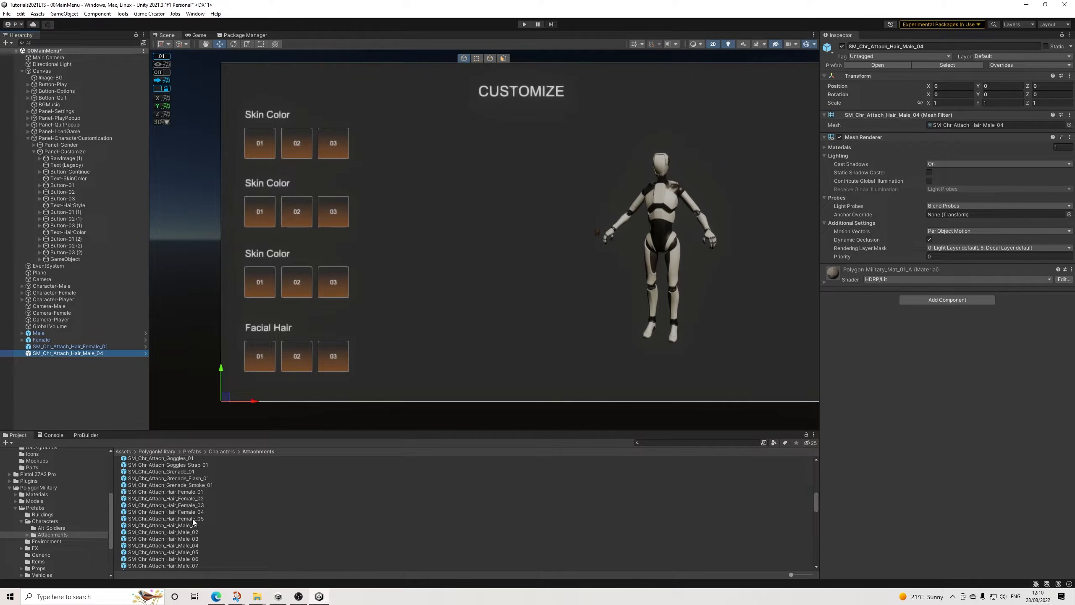
{"action": "left_click_drag", "start_coordinate": [191, 520], "coordinate": [62, 359]}
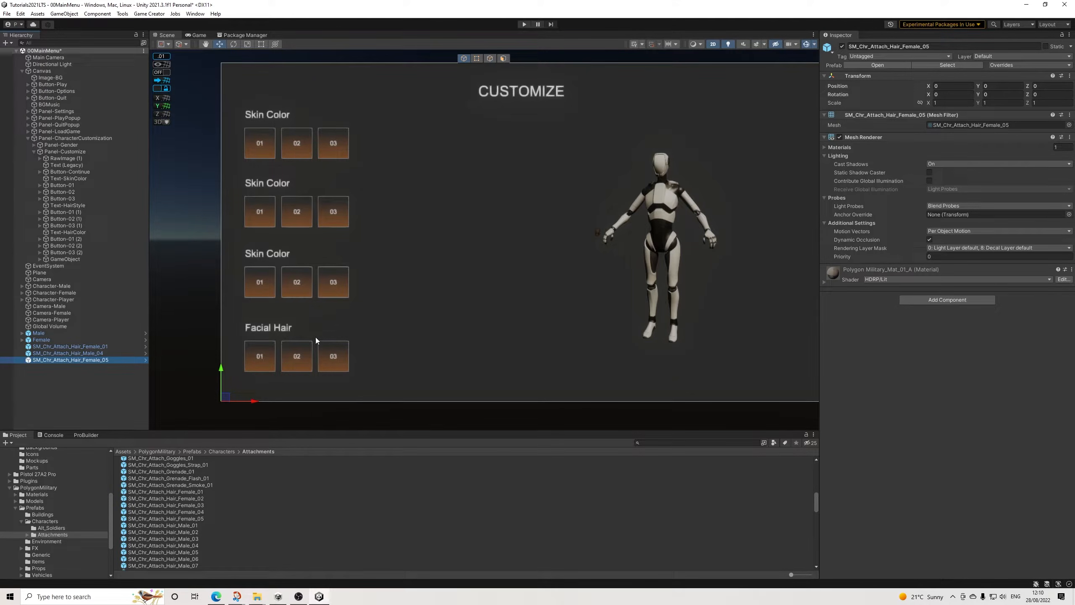
Step: Expand the Female_01 hair's materials, frame it in the scene, and deactivate the Male_04 and Female_05 hair objects
{"action": "left_click", "coordinate": [47, 346]}
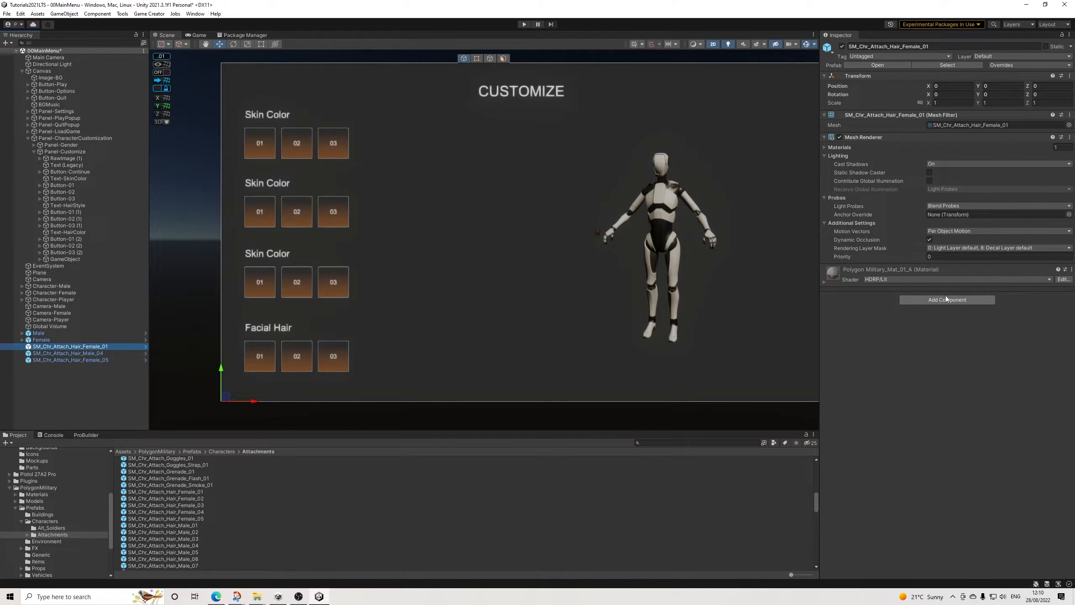
{"action": "left_click", "coordinate": [843, 147]}
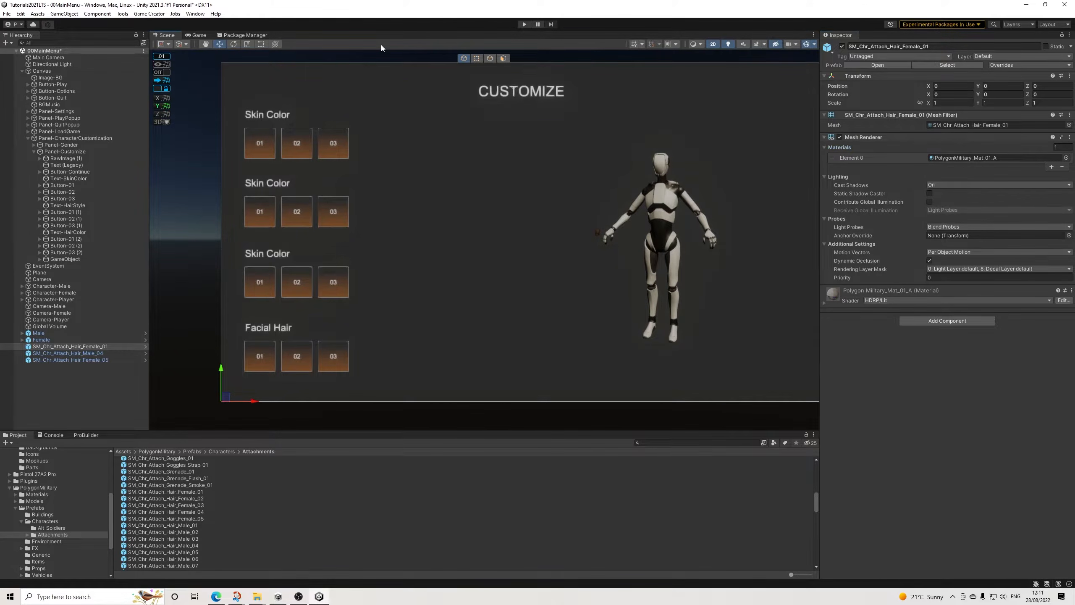
{"action": "key", "text": "f"}
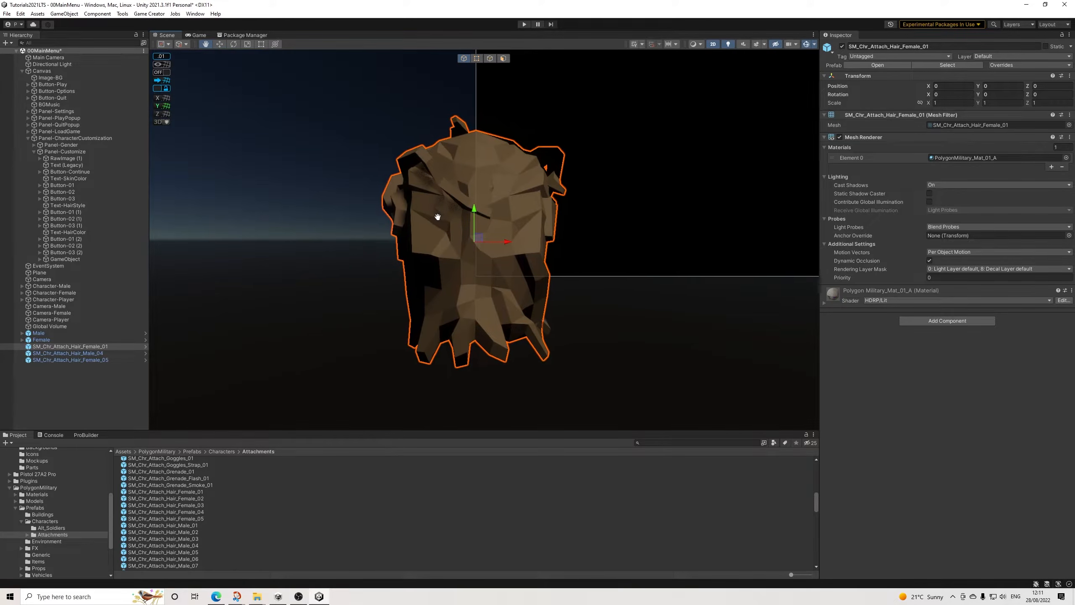
{"action": "left_click", "coordinate": [67, 353]}
{"action": "left_click", "coordinate": [70, 360], "text": "shift"}
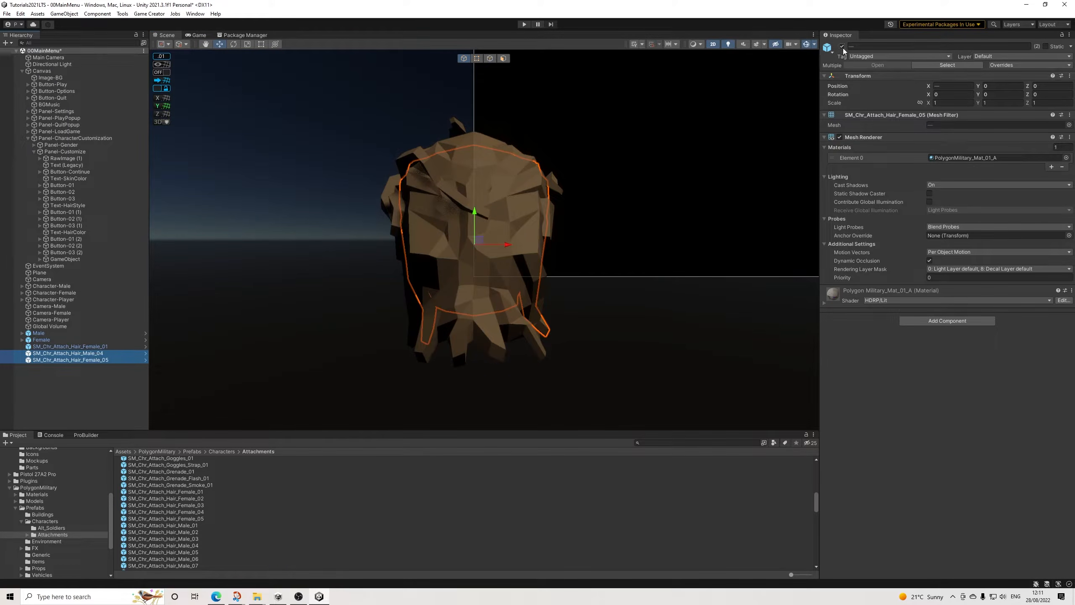
{"action": "middle_click_drag", "start_coordinate": [689, 200], "coordinate": [679, 235]}
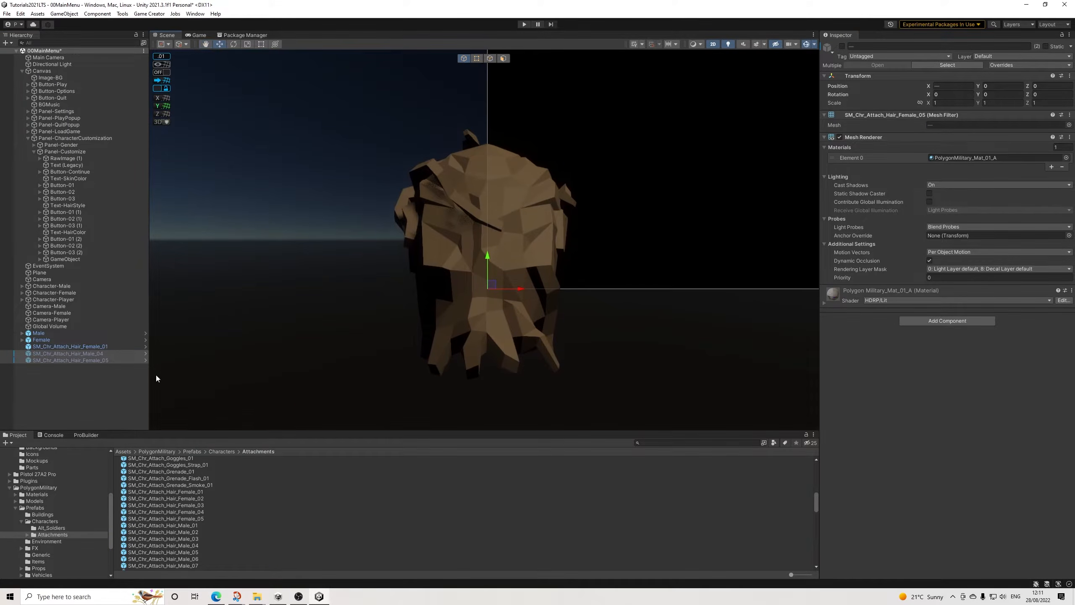
Step: Try PolygonMilitary_Mat_01_B and PolygonMilitary_Mat_01_C on the Female_01 hair's mesh renderer, and reassign PolygonMilitary_Mat_01_A
{"action": "left_click", "coordinate": [110, 346]}
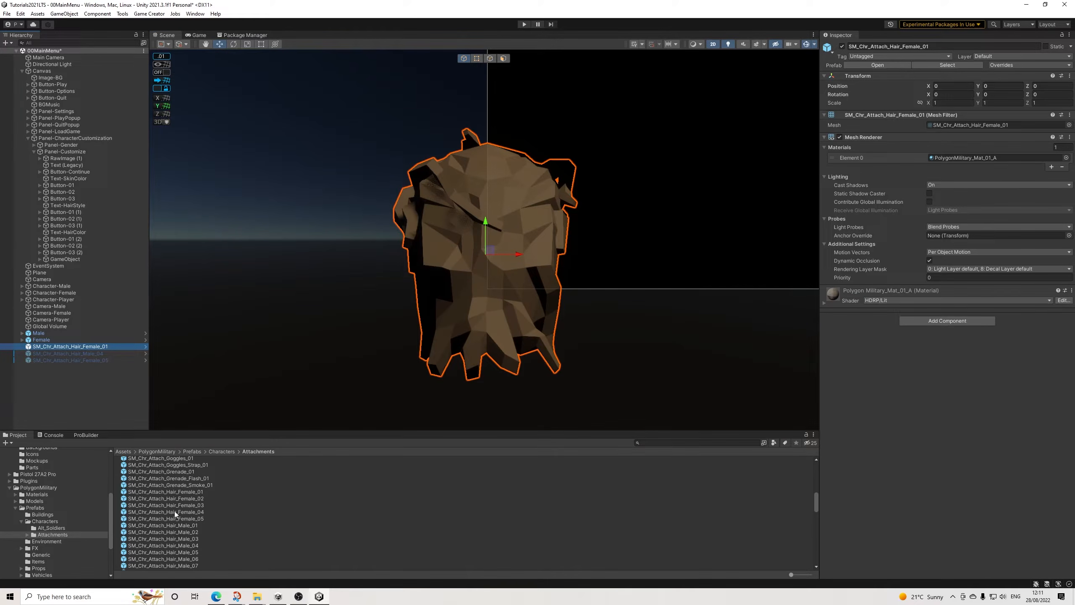
{"action": "left_click", "coordinate": [973, 158]}
{"action": "left_click", "coordinate": [188, 486]}
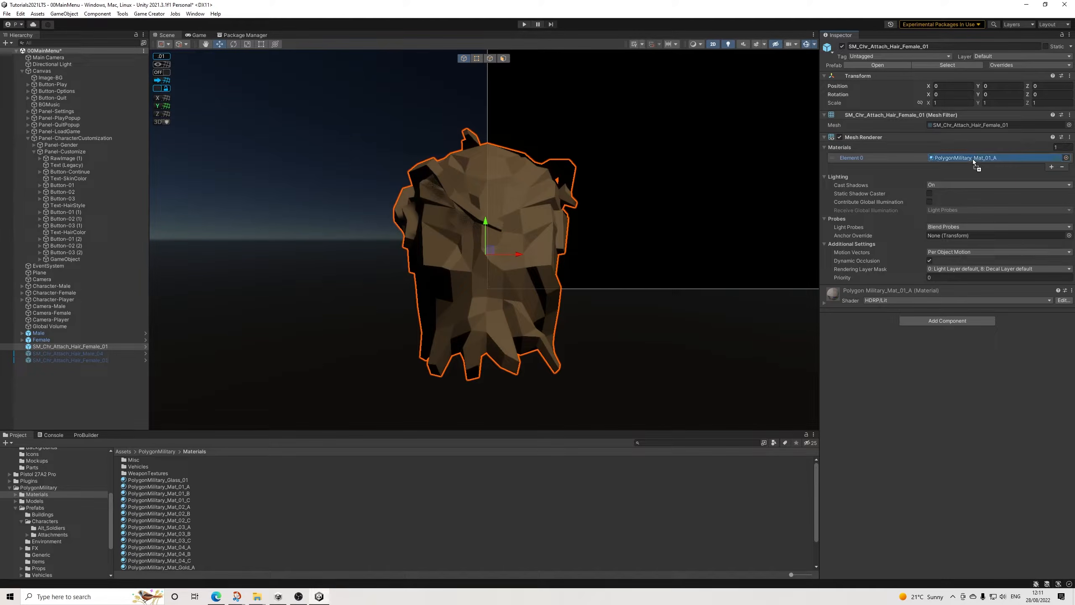
{"action": "left_click_drag", "start_coordinate": [188, 494], "coordinate": [982, 158]}
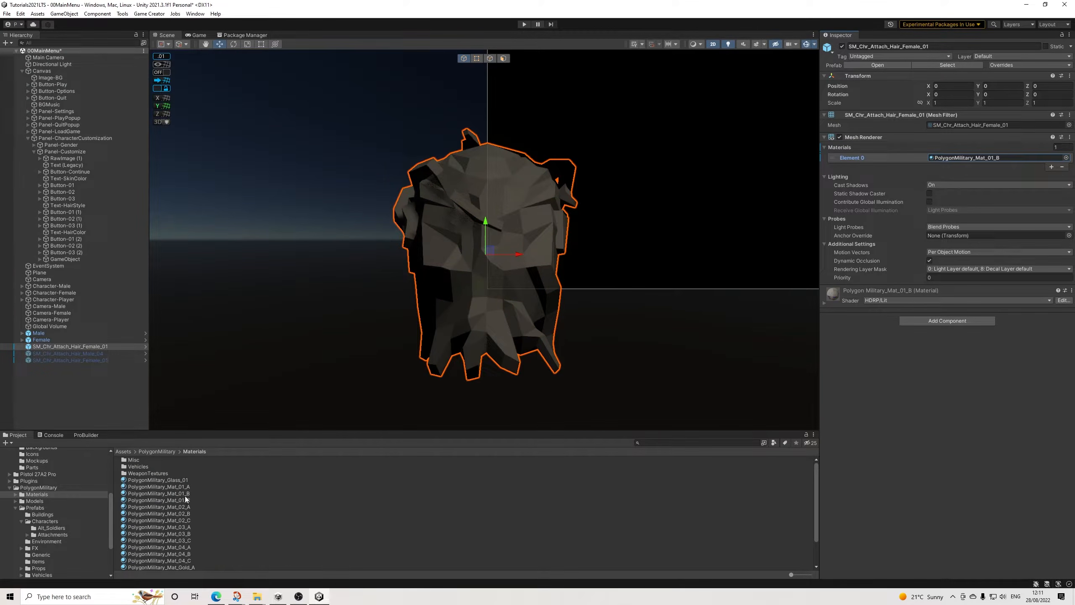
{"action": "left_click_drag", "start_coordinate": [190, 500], "coordinate": [954, 156]}
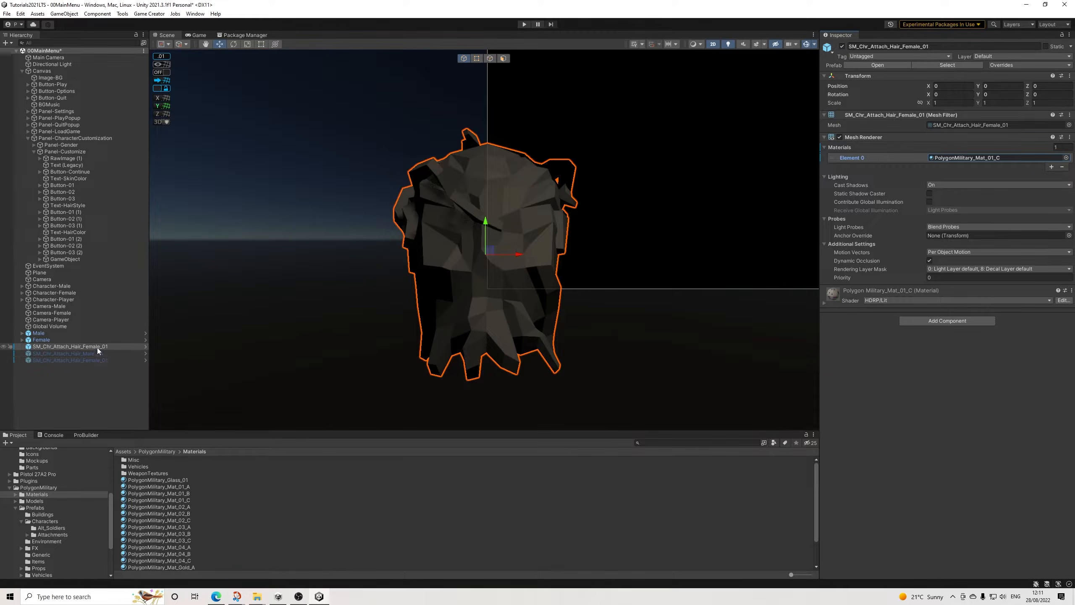
{"action": "left_click_drag", "start_coordinate": [176, 487], "coordinate": [985, 156]}
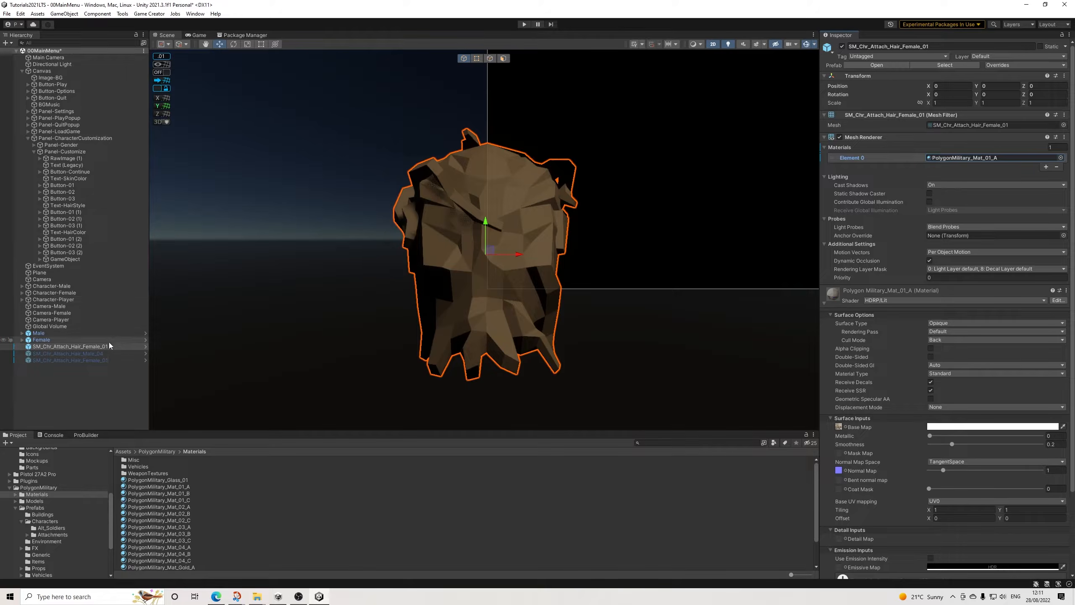
Step: Add a Trigger component to the Female_01 hair, set to On Variable Change of the global variable HairColor
{"action": "left_click", "coordinate": [848, 302]}
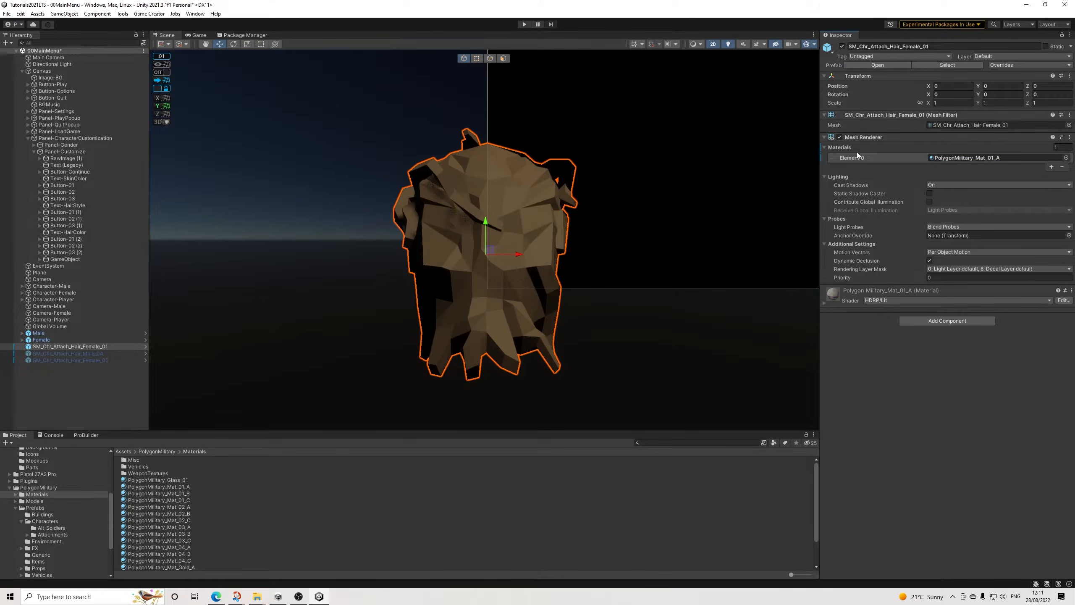
{"action": "left_click", "coordinate": [858, 137]}
{"action": "left_click", "coordinate": [924, 176]}
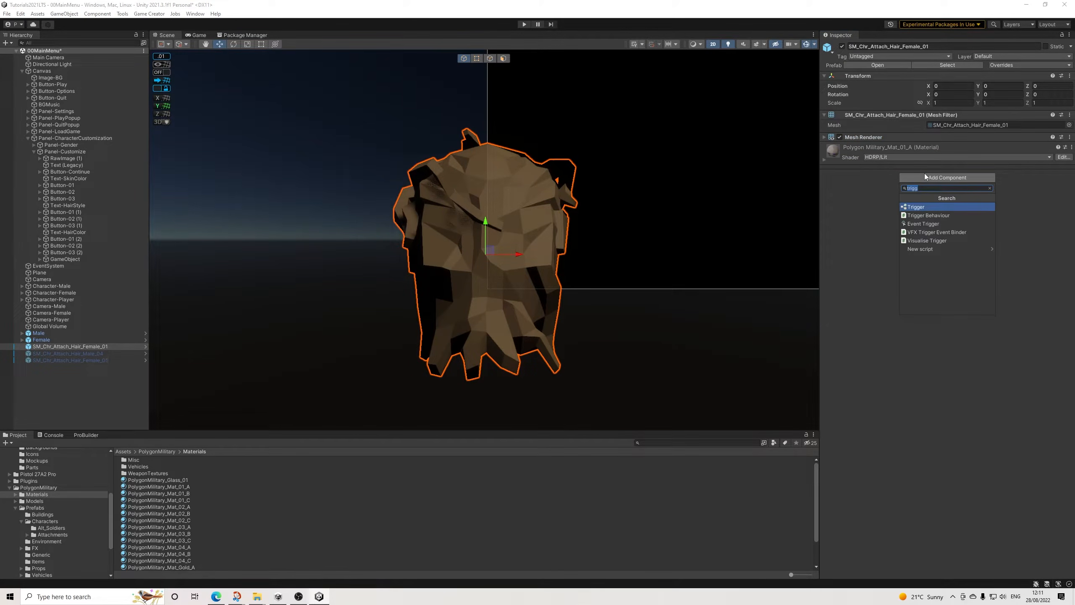
{"action": "key", "text": "Return"}
{"action": "left_click", "coordinate": [1029, 167]}
{"action": "left_click", "coordinate": [1023, 196]}
{"action": "left_click", "coordinate": [961, 183]}
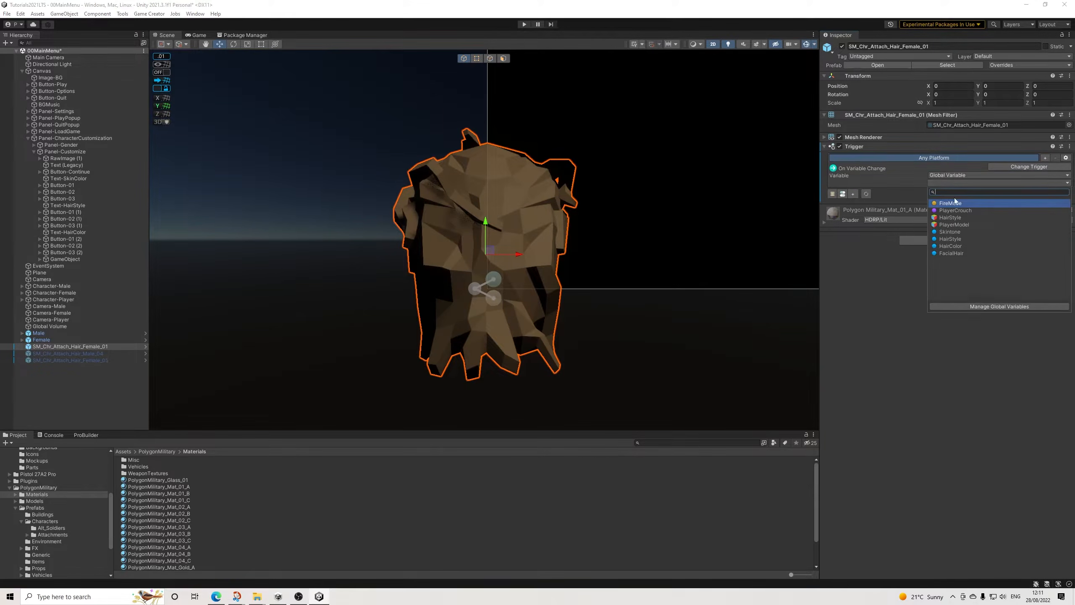
{"action": "left_click", "coordinate": [958, 247]}
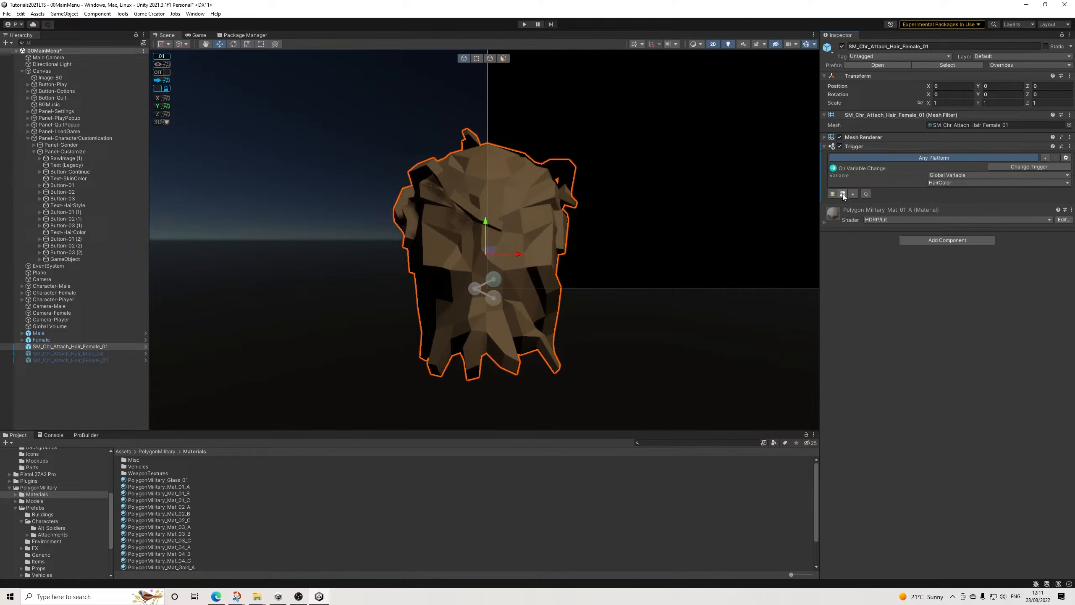
Step: Copy Conditions (1) from the Male model's SM_Chr_Contractor_Male_01 and paste it as a child of the Female_01 hair
{"action": "left_click", "coordinate": [22, 334]}
{"action": "scroll", "coordinate": [76, 358], "scroll_direction": "down", "scroll_amount": 3}
{"action": "scroll", "coordinate": [76, 358], "scroll_direction": "down", "scroll_amount": 2}
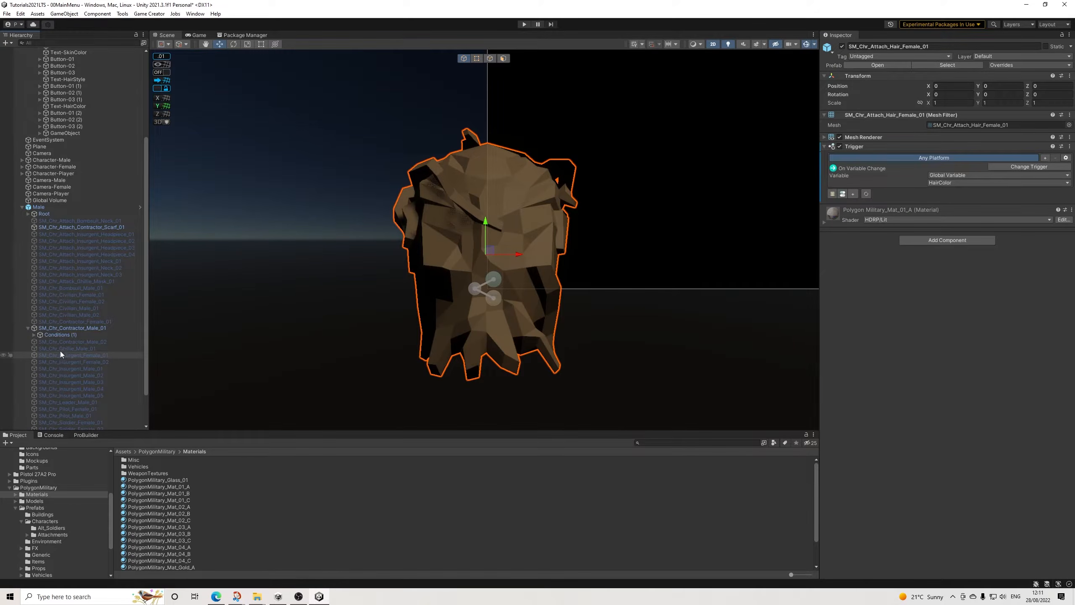
{"action": "right_click", "coordinate": [60, 335]}
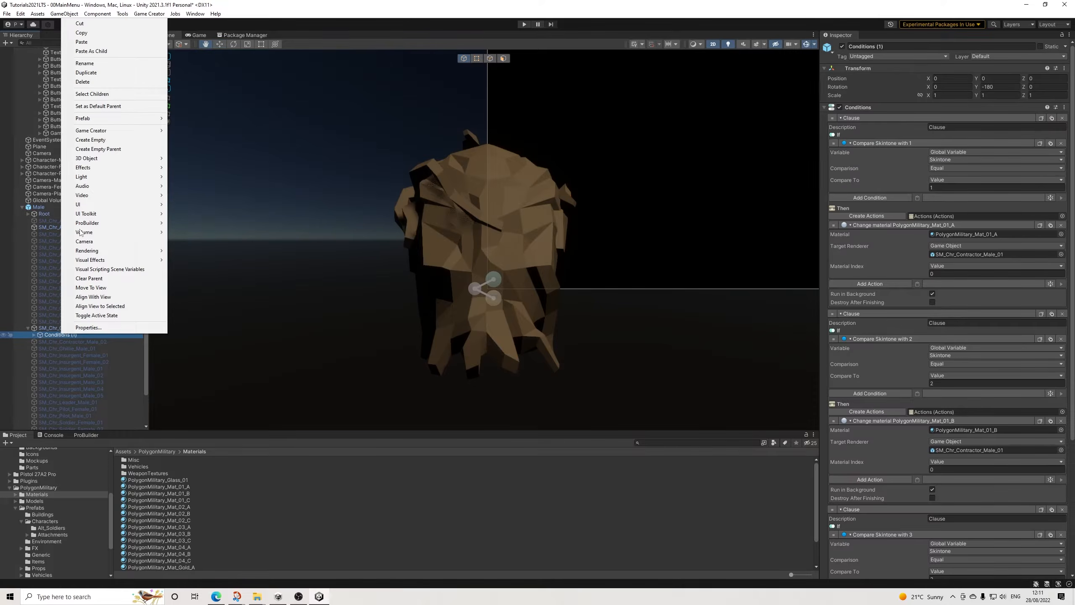
{"action": "left_click", "coordinate": [81, 33]}
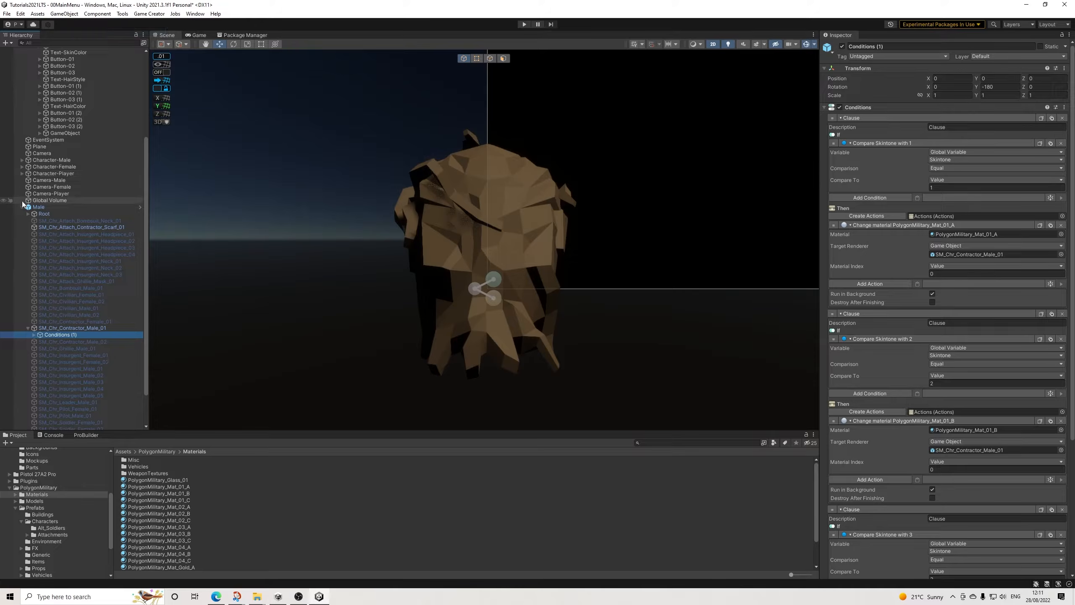
{"action": "scroll", "coordinate": [37, 240], "scroll_direction": "up", "scroll_amount": 5}
{"action": "left_click", "coordinate": [70, 347]}
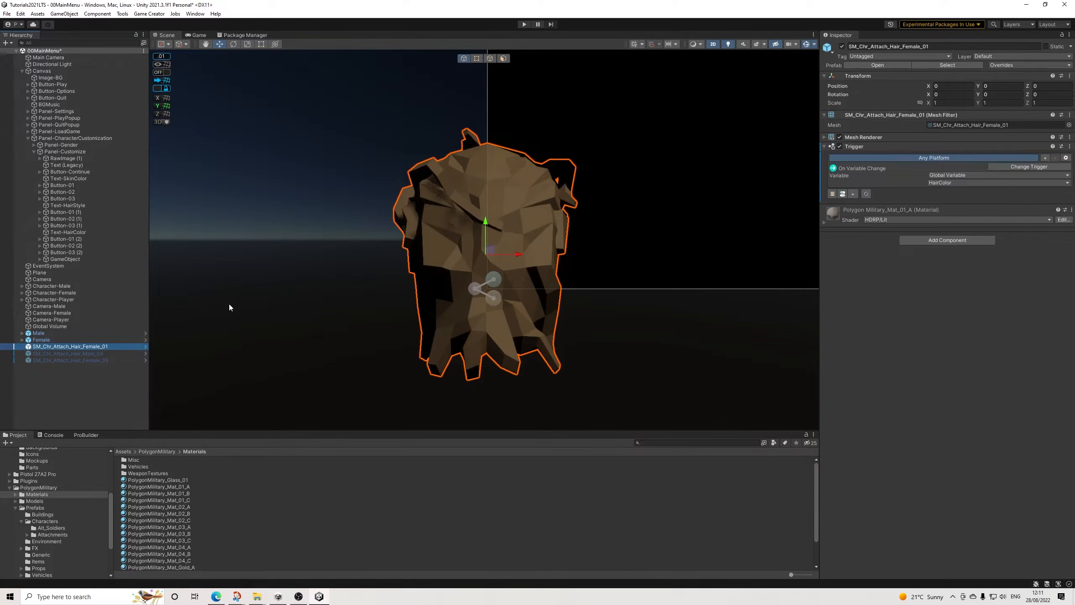
{"action": "right_click", "coordinate": [91, 348]}
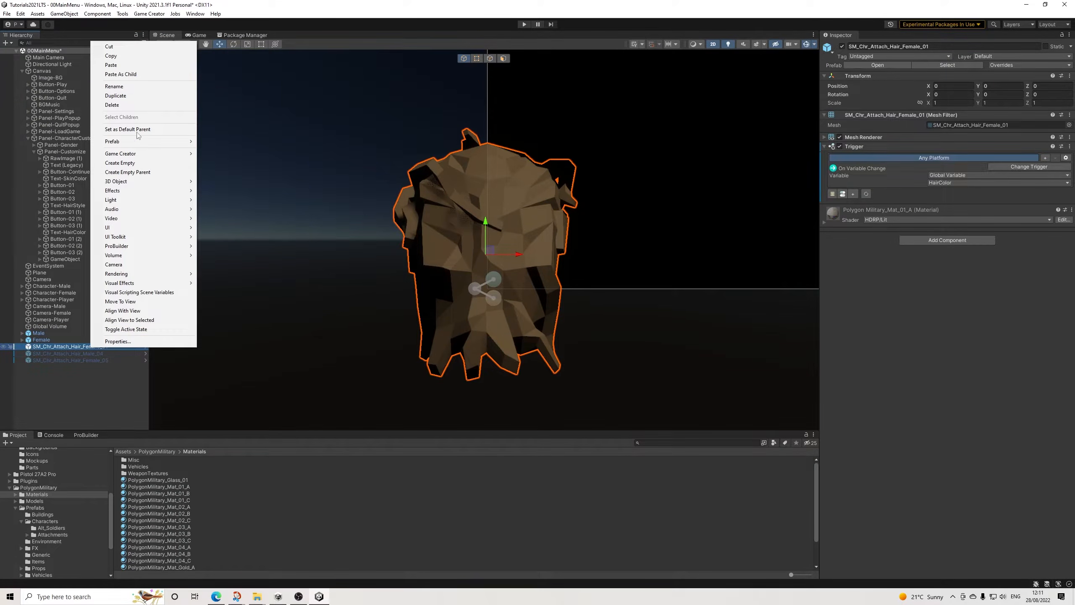
{"action": "left_click", "coordinate": [121, 74]}
Step: Add a conditions slot to the hair's HairColor trigger and assign the pasted Conditions (1) object to it
{"action": "left_click", "coordinate": [67, 347]}
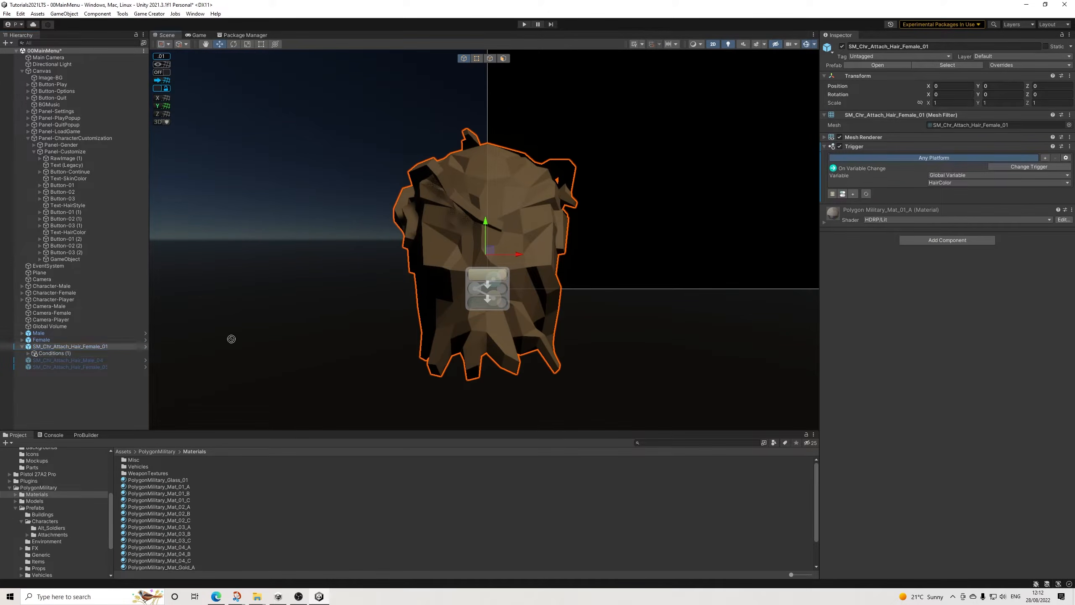
{"action": "left_click", "coordinate": [853, 194]}
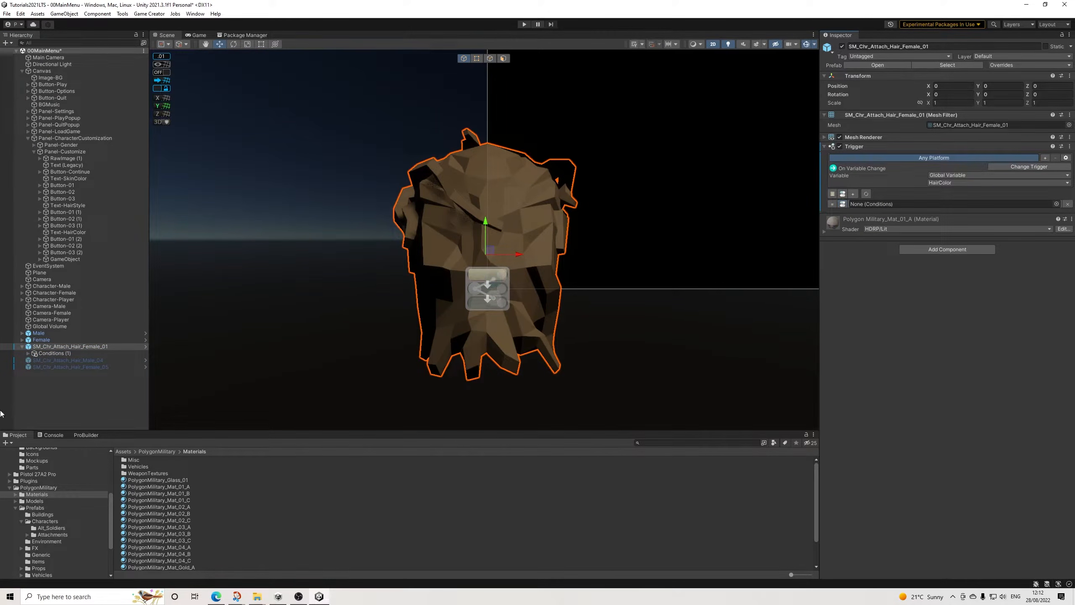
{"action": "left_click_drag", "start_coordinate": [50, 350], "coordinate": [872, 205]}
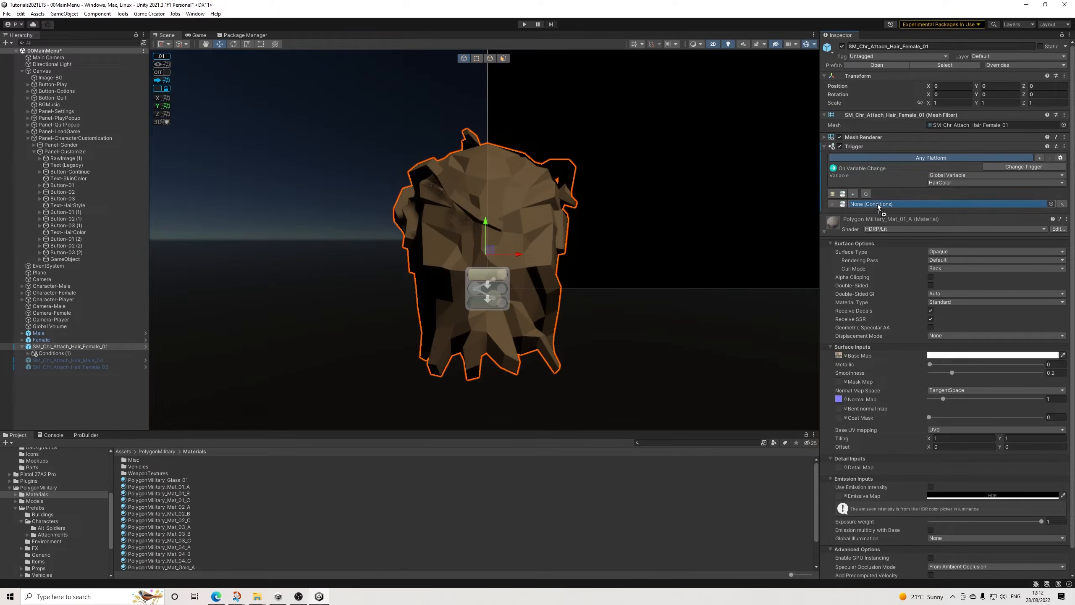
Step: Switch the variable compared in the first clause of the hair's Conditions (1) to HairColor
{"action": "double_click", "coordinate": [868, 204]}
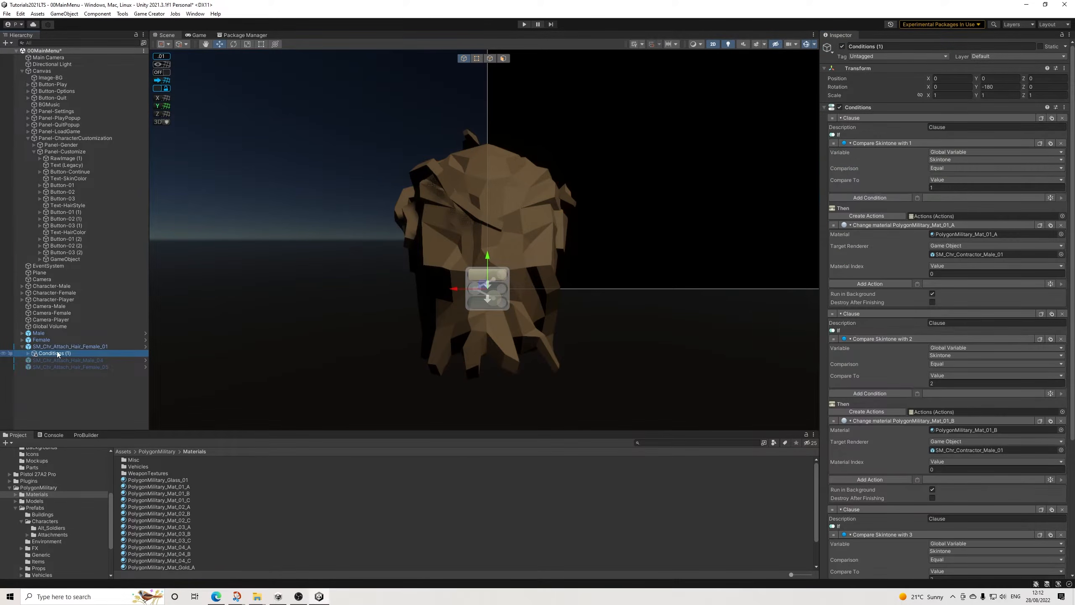
{"action": "left_click", "coordinate": [952, 160]}
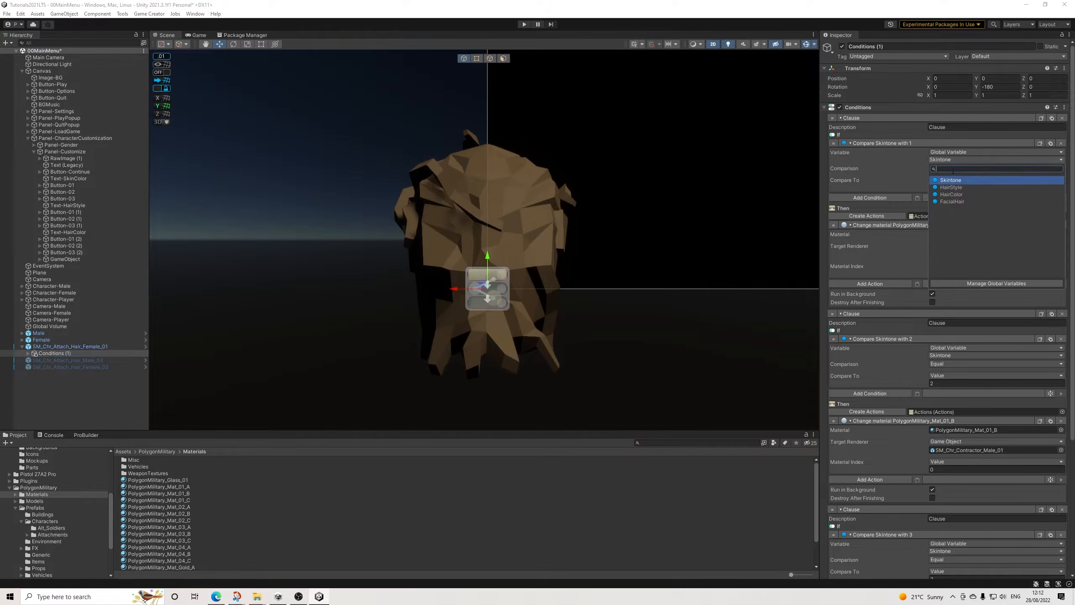
{"action": "left_click", "coordinate": [953, 195]}
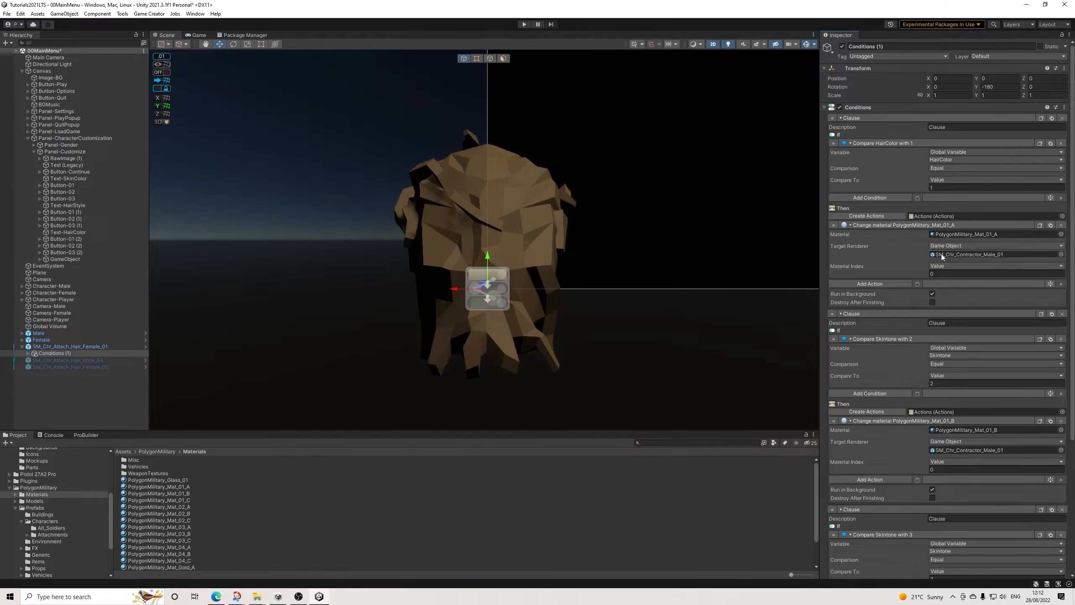
Step: Add a second Trigger component to the Female_01 hair, set it to On Enable, and assign Conditions (1) in a new conditions slot
{"action": "left_click", "coordinate": [68, 346]}
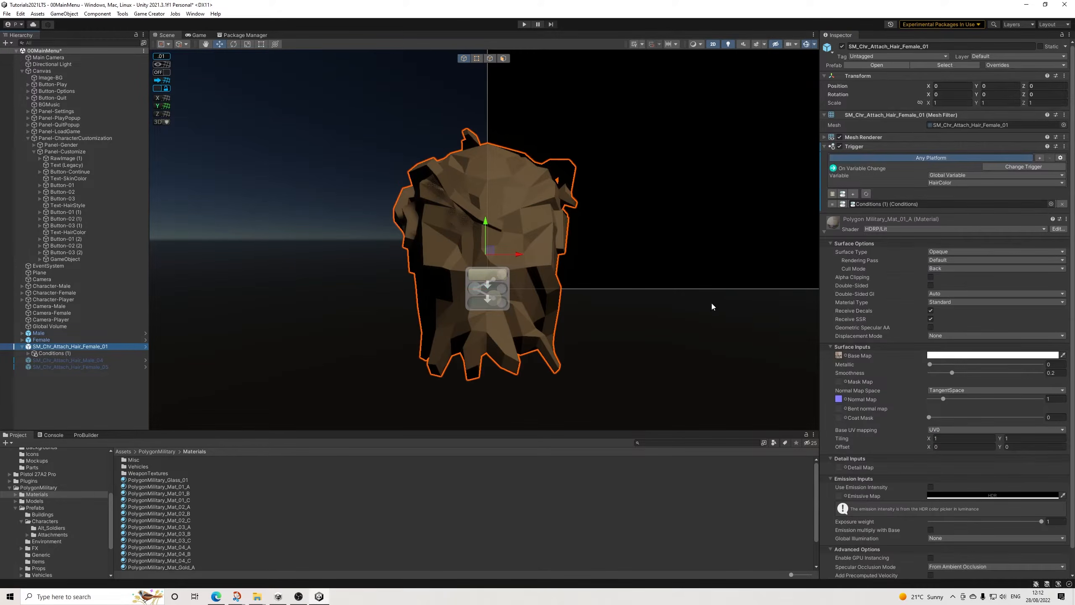
{"action": "left_click", "coordinate": [848, 229]}
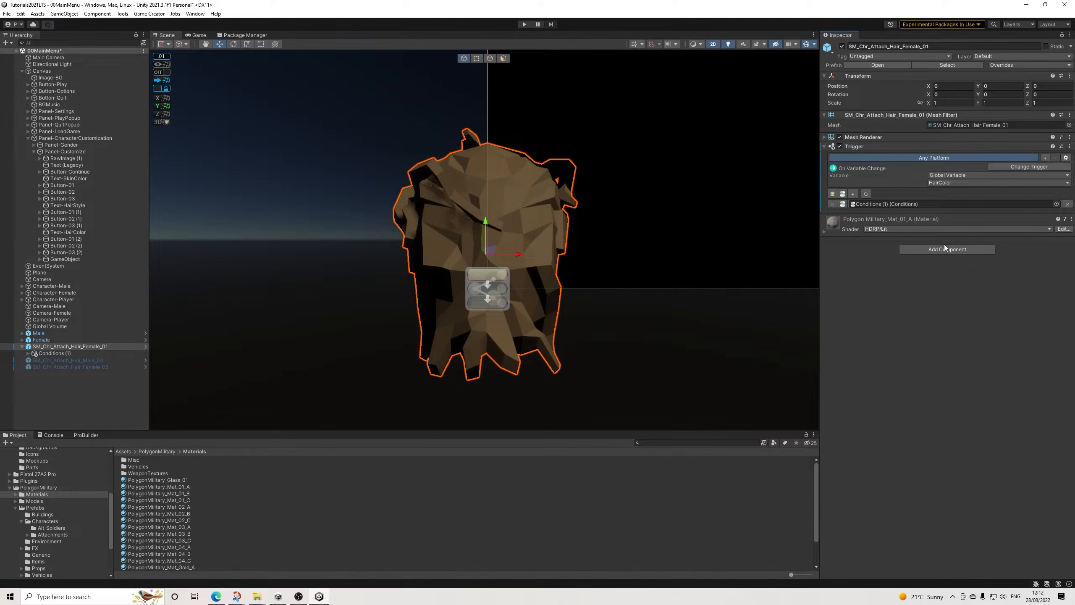
{"action": "left_click", "coordinate": [947, 249]}
{"action": "type", "text": "tri"}
{"action": "key", "text": "Return"}
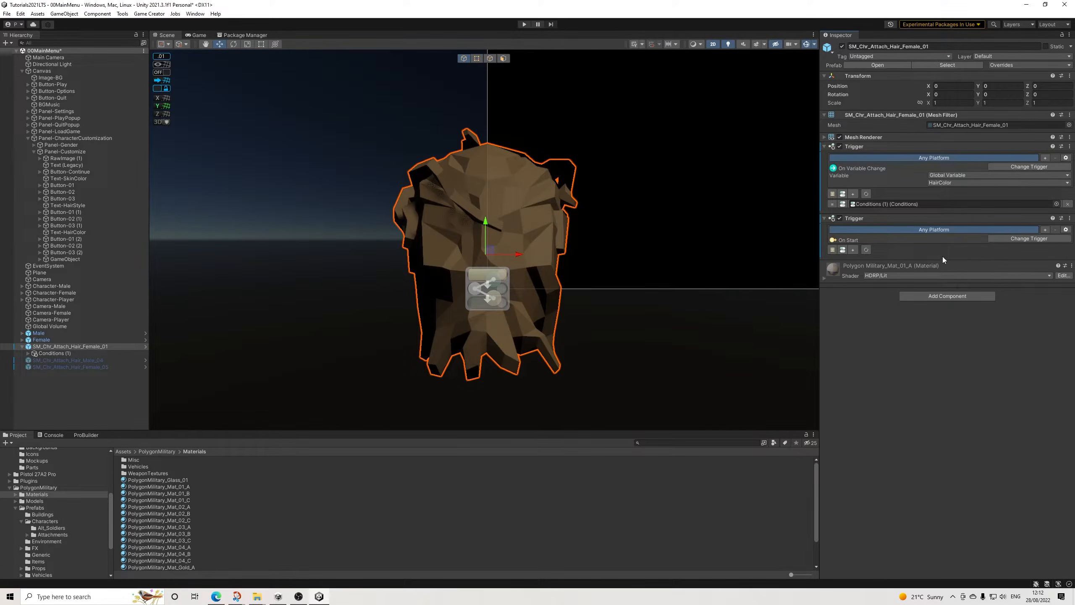
{"action": "left_click", "coordinate": [1003, 239]}
{"action": "type", "text": "enab"}
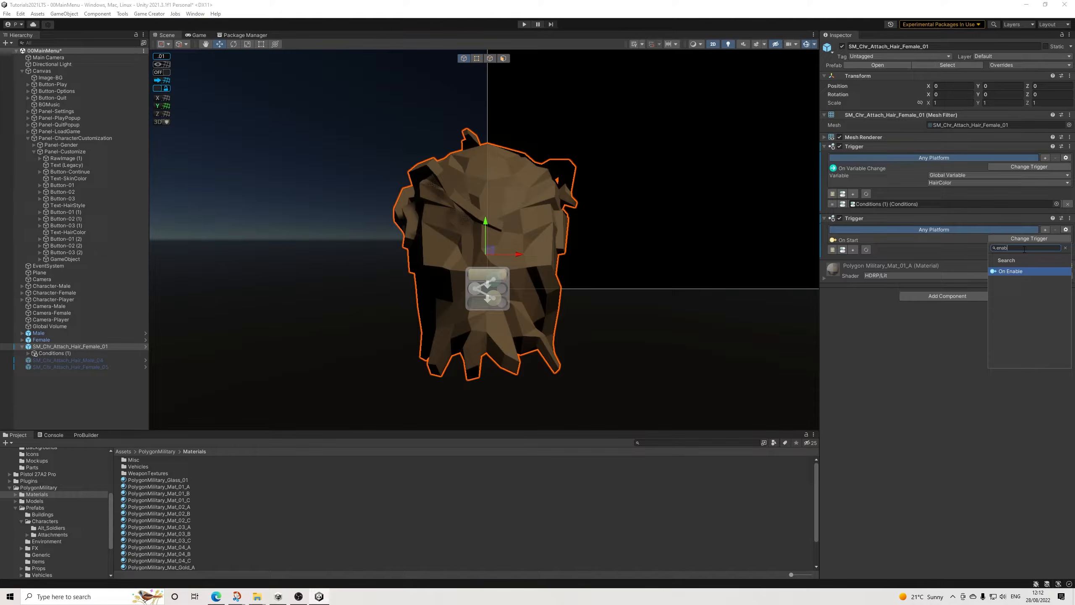
{"action": "key", "text": "Return"}
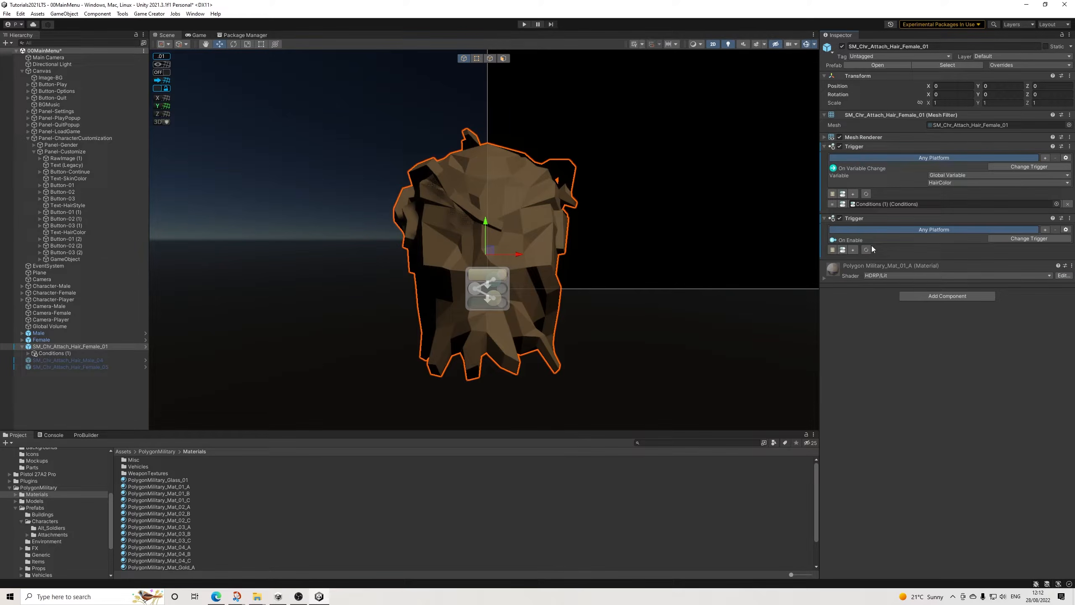
{"action": "left_click", "coordinate": [853, 250]}
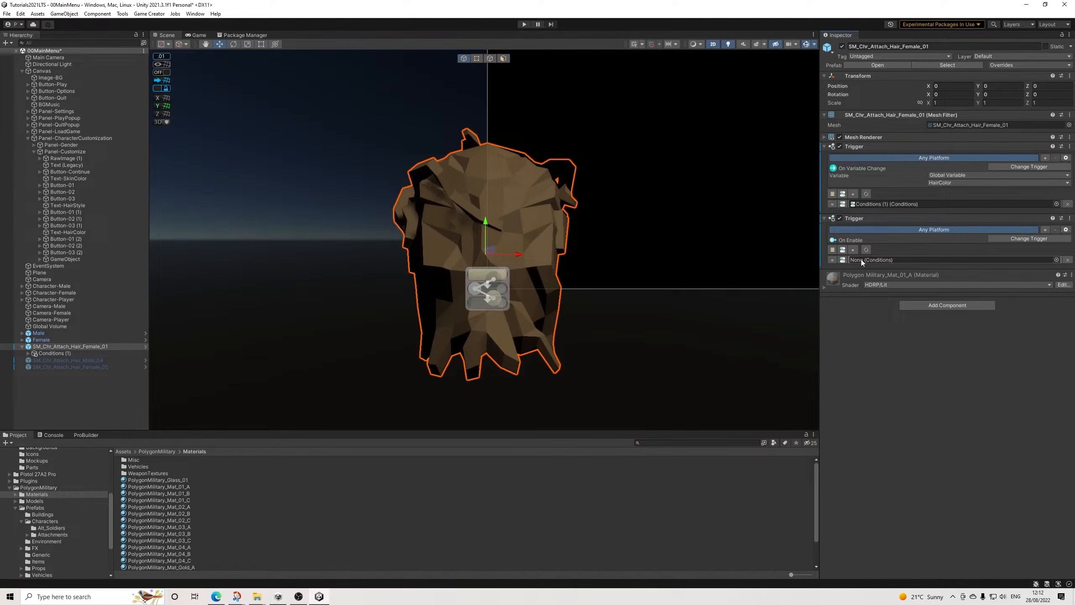
{"action": "left_click_drag", "start_coordinate": [54, 353], "coordinate": [869, 259]}
Step: Set SM_Chr_Attach_Hair_Female_01 as the target renderer of all three material changes in the hair's Conditions (1)
{"action": "left_click", "coordinate": [62, 353]}
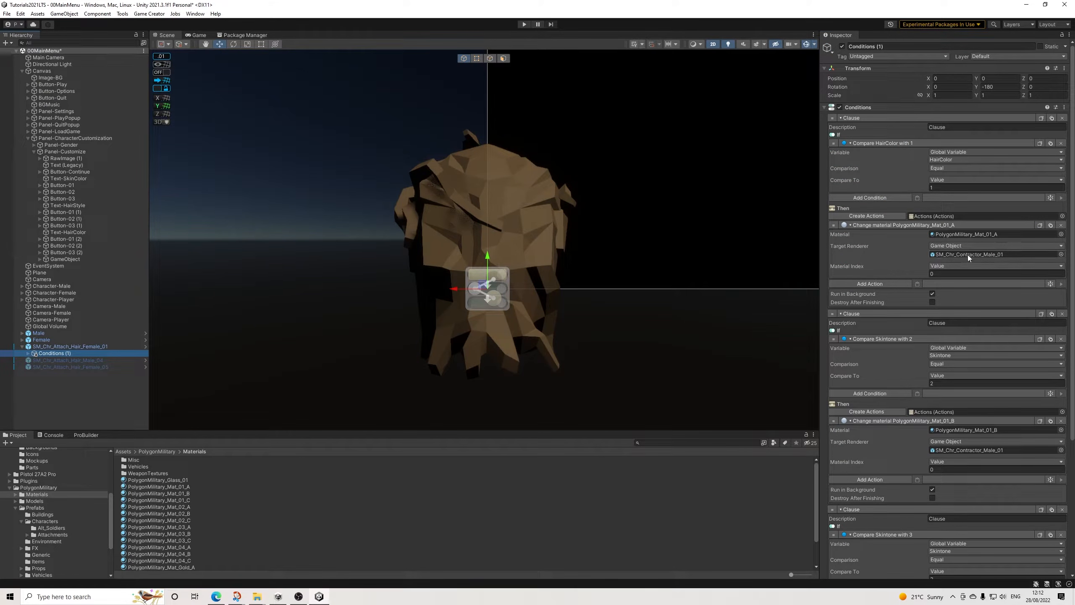
{"action": "left_click_drag", "start_coordinate": [74, 347], "coordinate": [977, 251]}
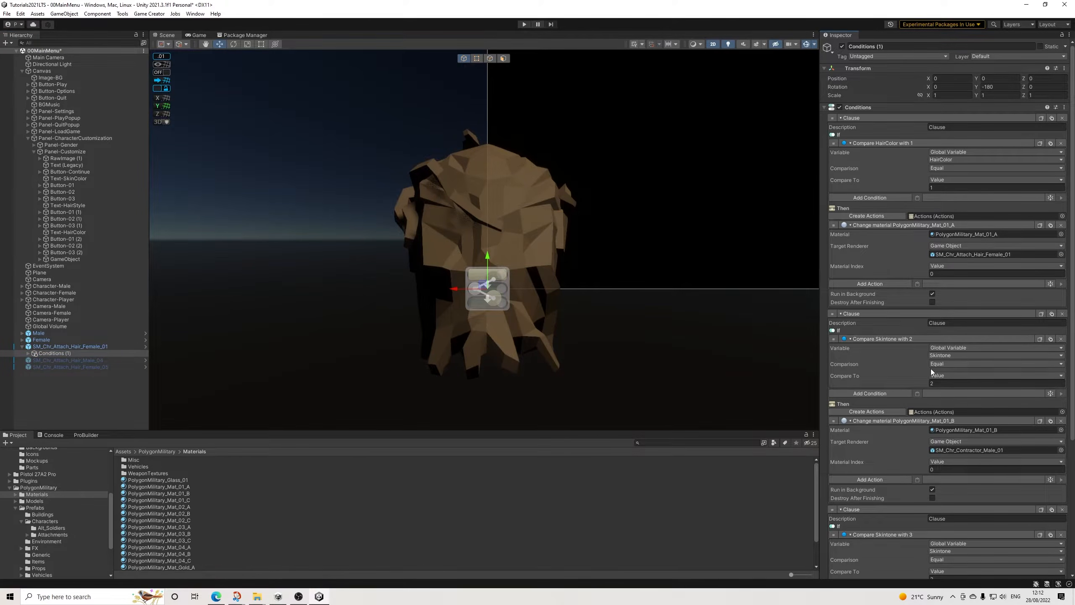
{"action": "scroll", "coordinate": [948, 361], "scroll_direction": "down", "scroll_amount": 2}
{"action": "scroll", "coordinate": [949, 360], "scroll_direction": "down", "scroll_amount": 1}
{"action": "left_click_drag", "start_coordinate": [96, 345], "coordinate": [964, 342]}
{"action": "scroll", "coordinate": [921, 376], "scroll_direction": "down", "scroll_amount": 2}
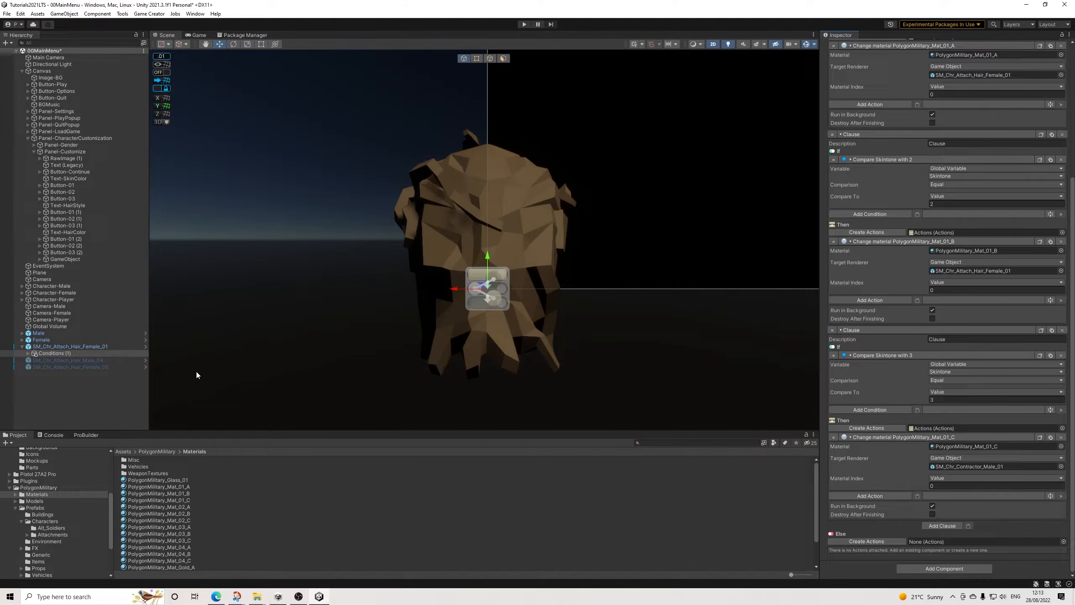
{"action": "left_click_drag", "start_coordinate": [969, 453], "coordinate": [973, 466]}
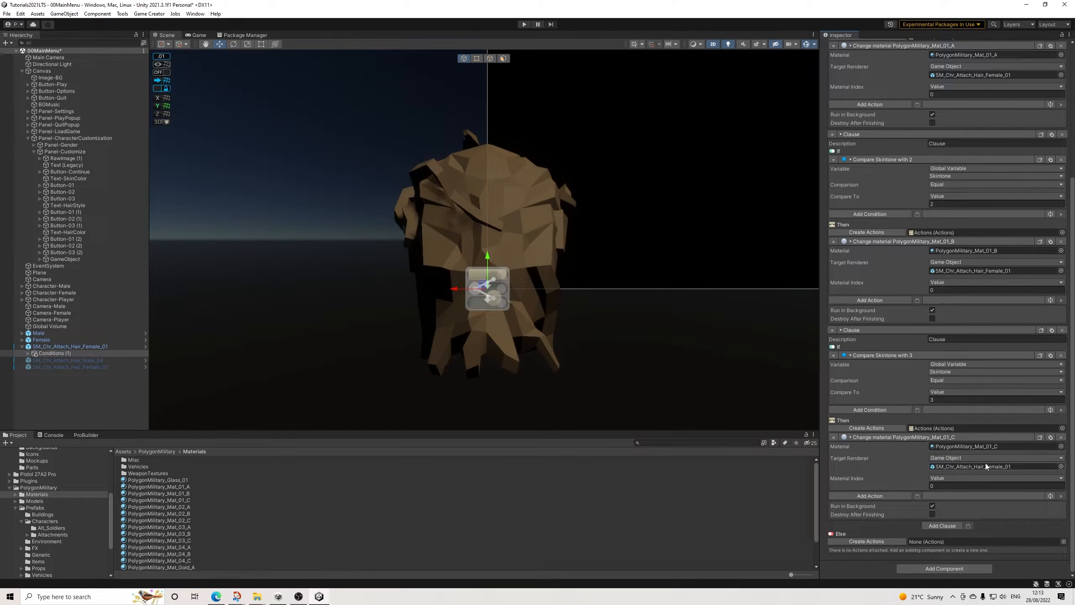
Step: Switch the variable compared in the second and third clauses of the Female_01 hair's Conditions (1) to HairColor
{"action": "left_click", "coordinate": [948, 371]}
{"action": "left_click", "coordinate": [969, 408]}
{"action": "scroll", "coordinate": [974, 373], "scroll_direction": "up", "scroll_amount": 1}
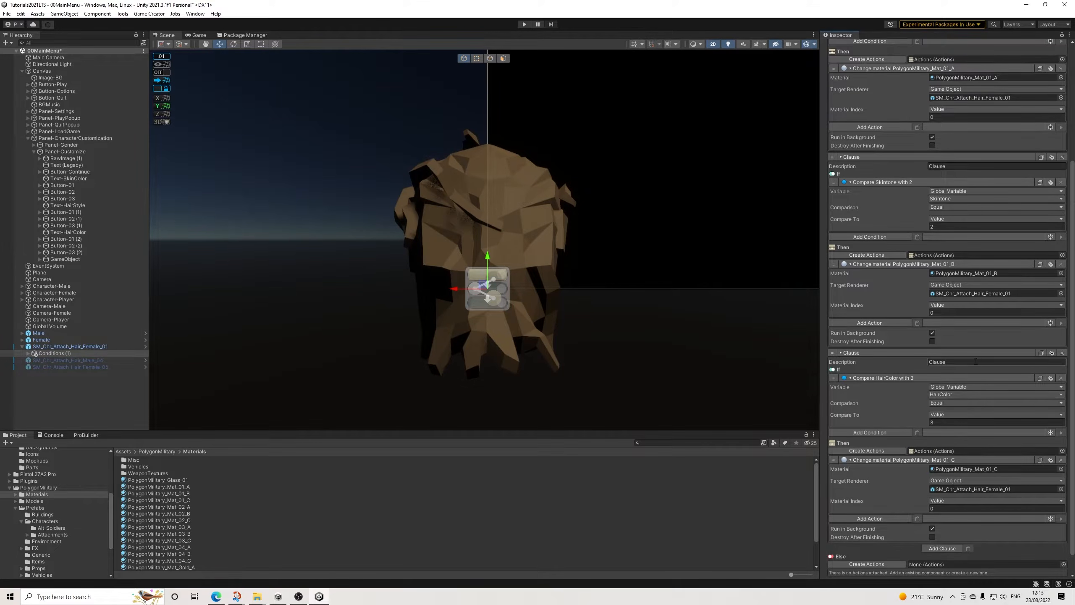
{"action": "left_click", "coordinate": [953, 198]}
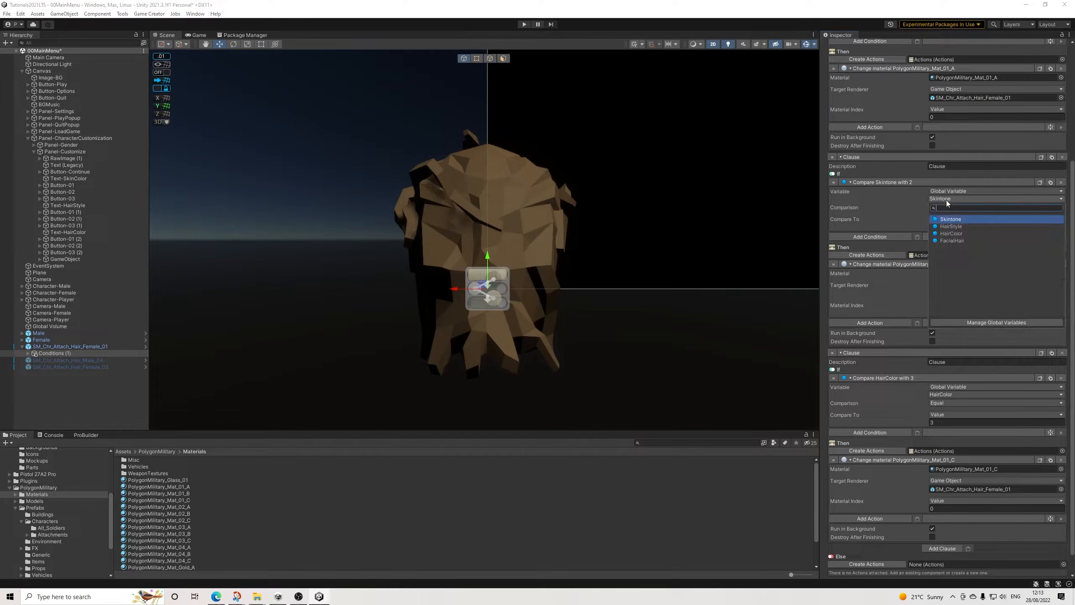
{"action": "left_click", "coordinate": [958, 235]}
{"action": "scroll", "coordinate": [994, 255], "scroll_direction": "up", "scroll_amount": 6}
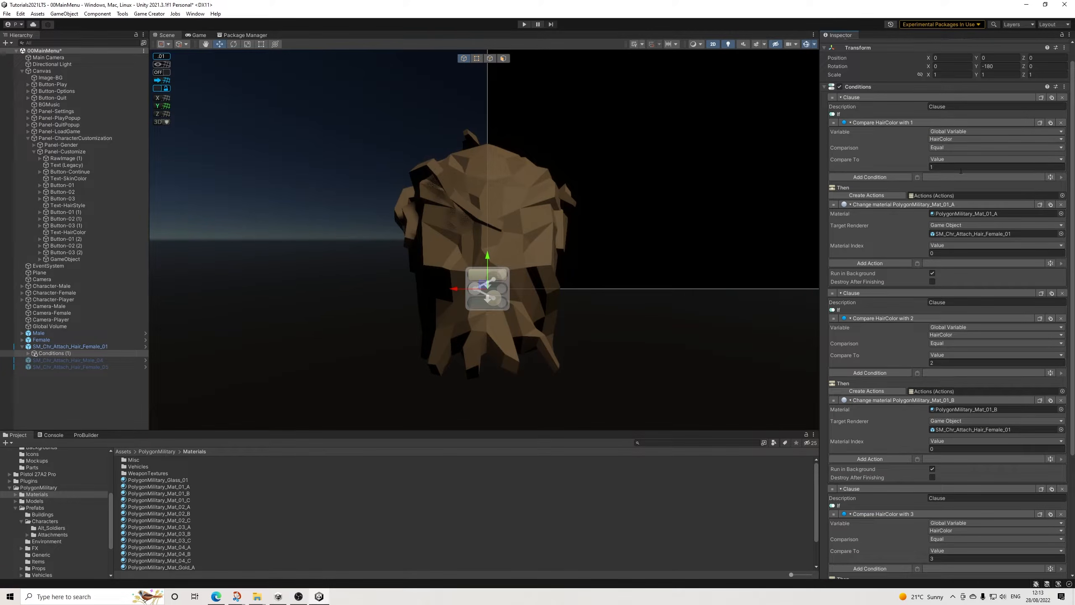
{"action": "left_click", "coordinate": [952, 139]}
{"action": "left_click", "coordinate": [951, 173]}
{"action": "scroll", "coordinate": [993, 348], "scroll_direction": "down", "scroll_amount": 4}
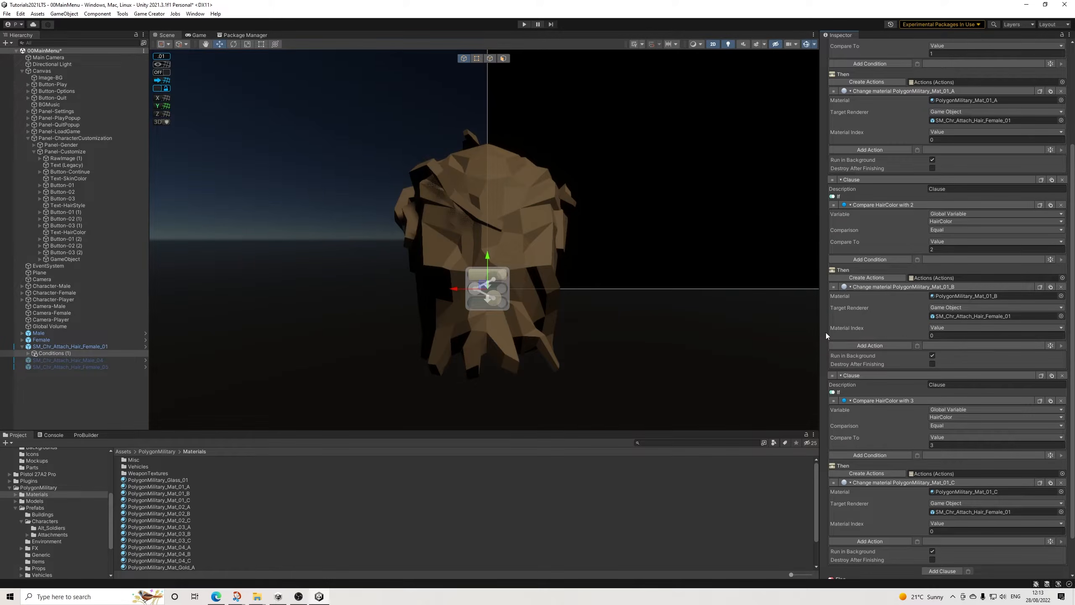
Step: Copy the Conditions (1) object under the Female_01 hair
{"action": "left_click", "coordinate": [53, 353]}
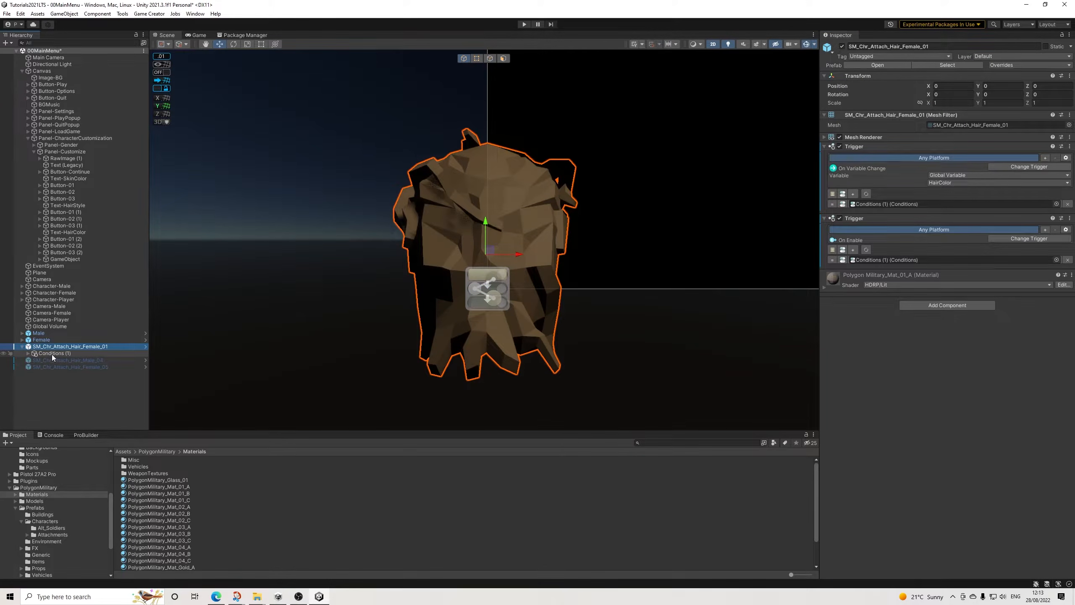
{"action": "right_click", "coordinate": [53, 356]}
{"action": "left_click", "coordinate": [72, 55]}
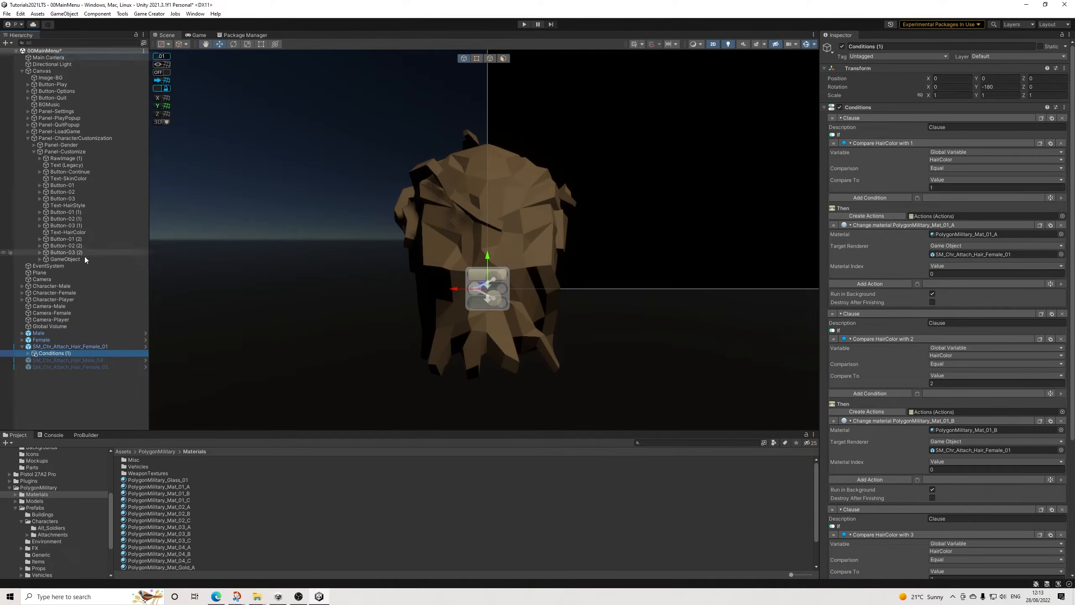
Step: Apply the Female_01 hair's overrides to its prefab and delete the hair from the scene
{"action": "left_click", "coordinate": [67, 346]}
{"action": "left_click", "coordinate": [1016, 65]}
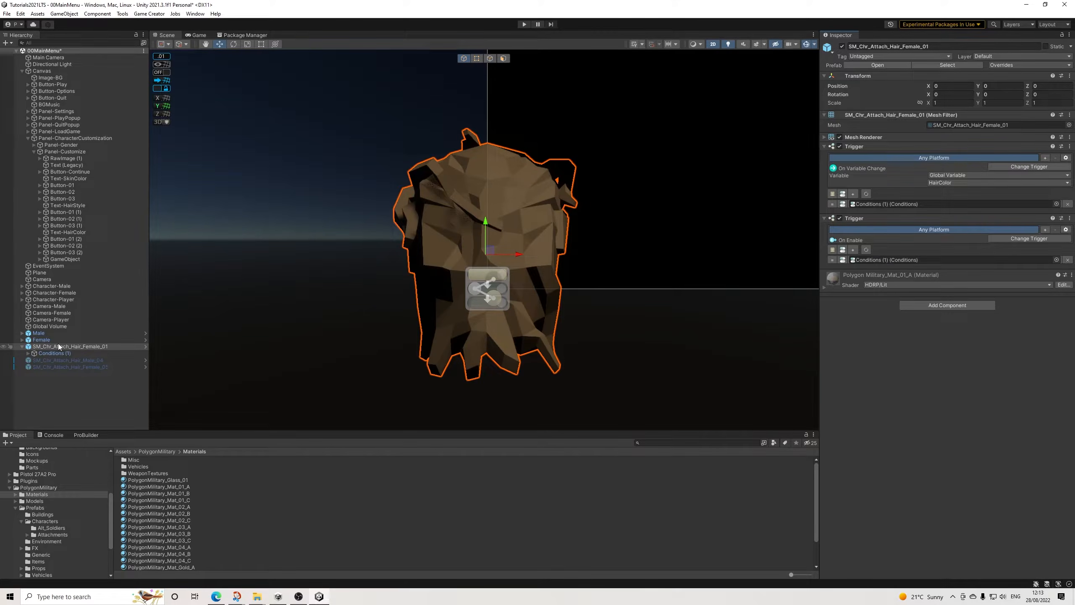
{"action": "key", "text": "Delete"}
Step: Activate SM_Chr_Attach_Hair_Male_04 and add two Trigger components to it
{"action": "left_click", "coordinate": [80, 347]}
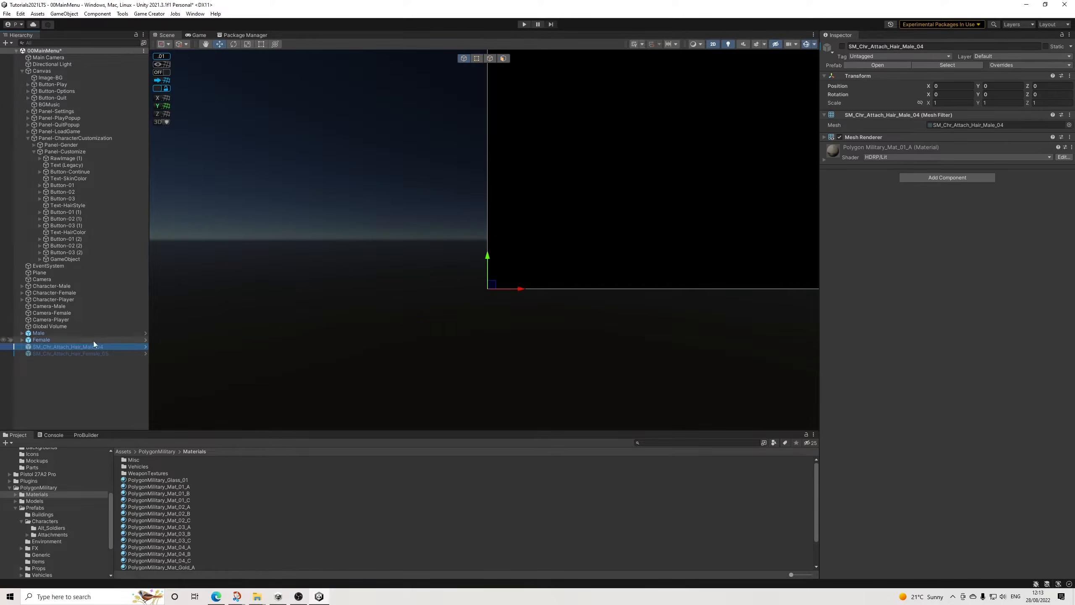
{"action": "left_click", "coordinate": [843, 47]}
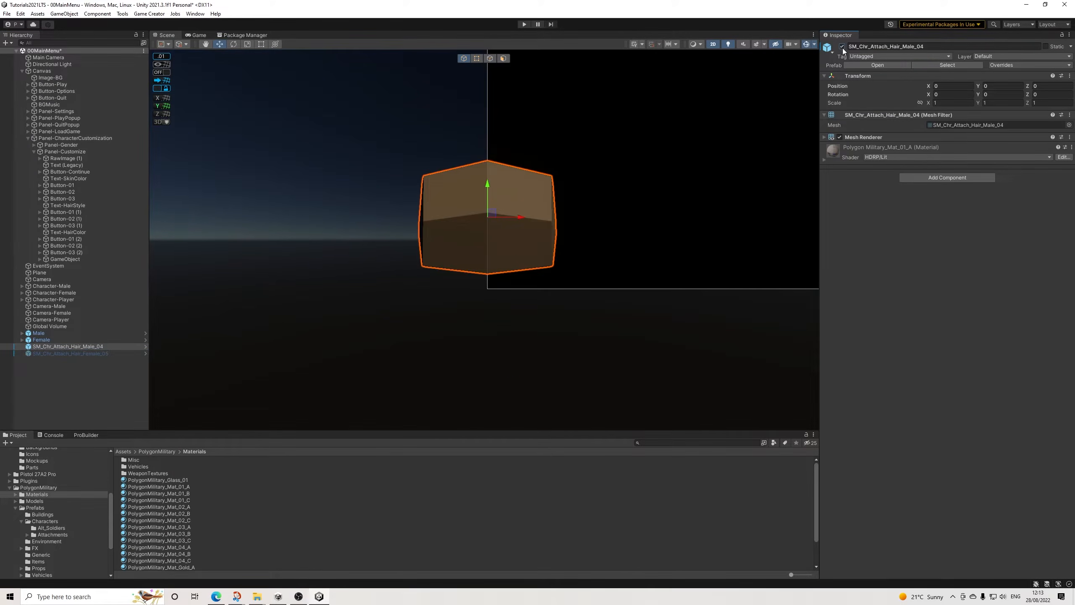
{"action": "left_click", "coordinate": [935, 178]}
{"action": "key", "text": "Return"}
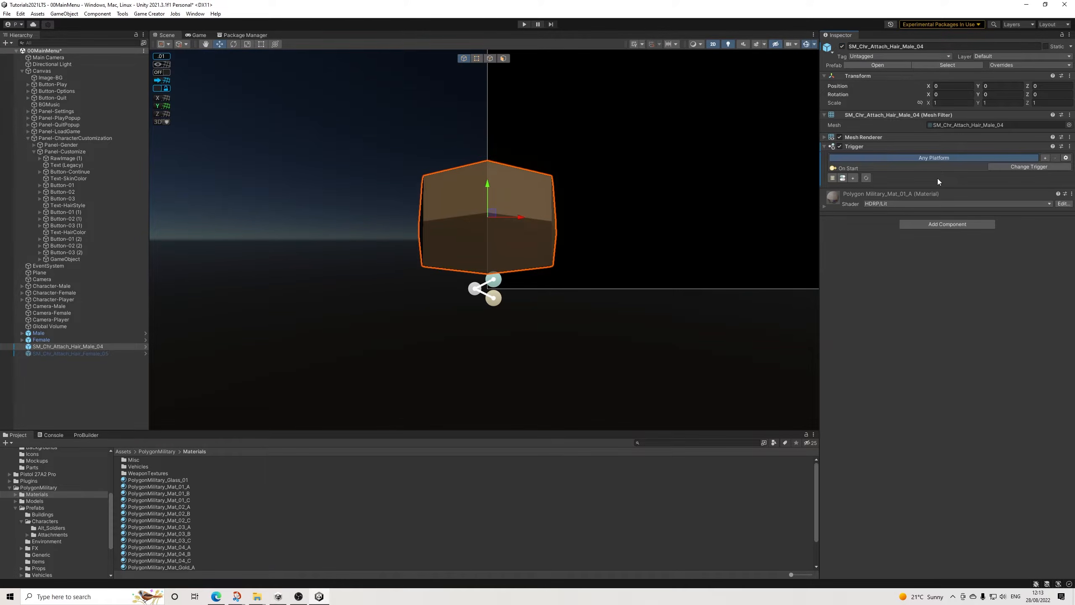
{"action": "left_click", "coordinate": [943, 225]}
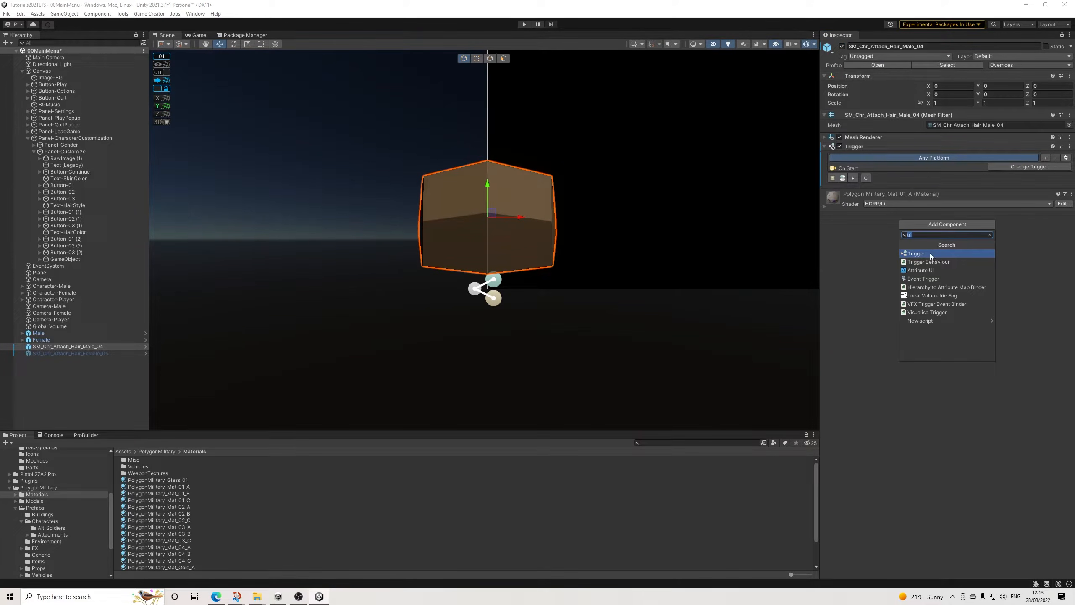
{"action": "left_click", "coordinate": [931, 253]}
Step: Set the second Trigger of the Male_04 hair to On Enable
{"action": "left_click", "coordinate": [1019, 166]}
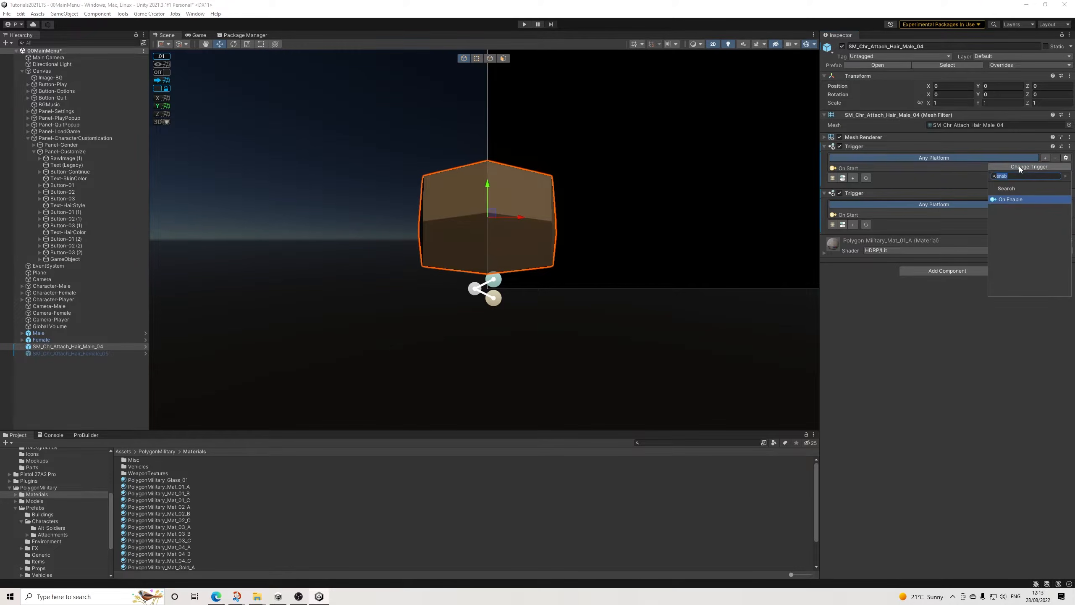
{"action": "left_click", "coordinate": [965, 224]}
{"action": "left_click", "coordinate": [1022, 213]}
{"action": "left_click", "coordinate": [1009, 245]}
Step: Set the first Trigger of the Male_04 hair to On Variable Change of the global variable HairColor
{"action": "left_click", "coordinate": [1018, 167]}
{"action": "type", "text": "vara"}
{"action": "key", "text": "BackSpace"}
{"action": "key", "text": "Return"}
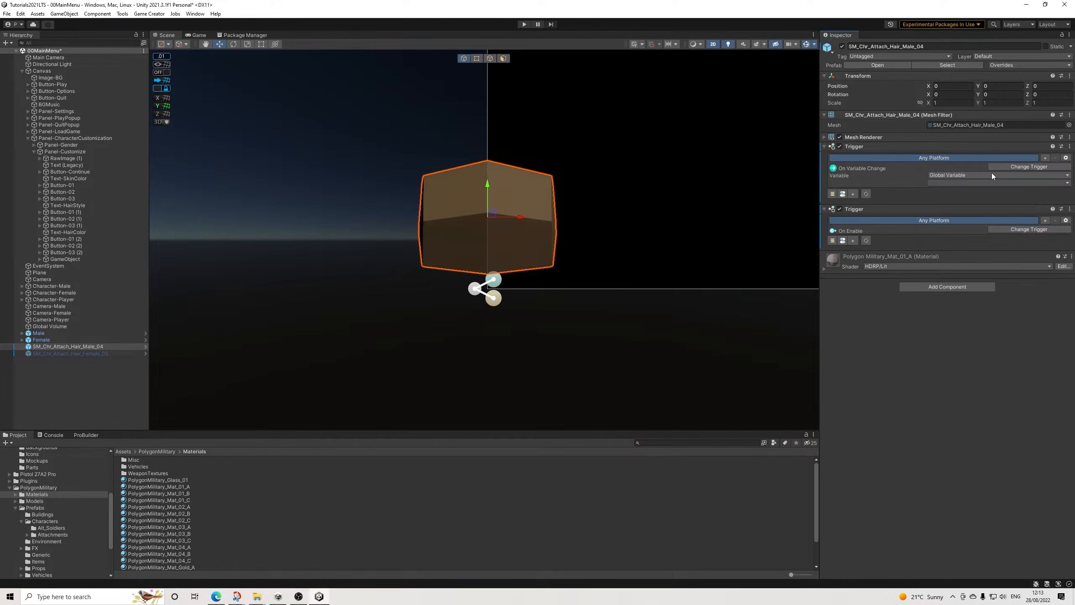
{"action": "left_click", "coordinate": [956, 182]}
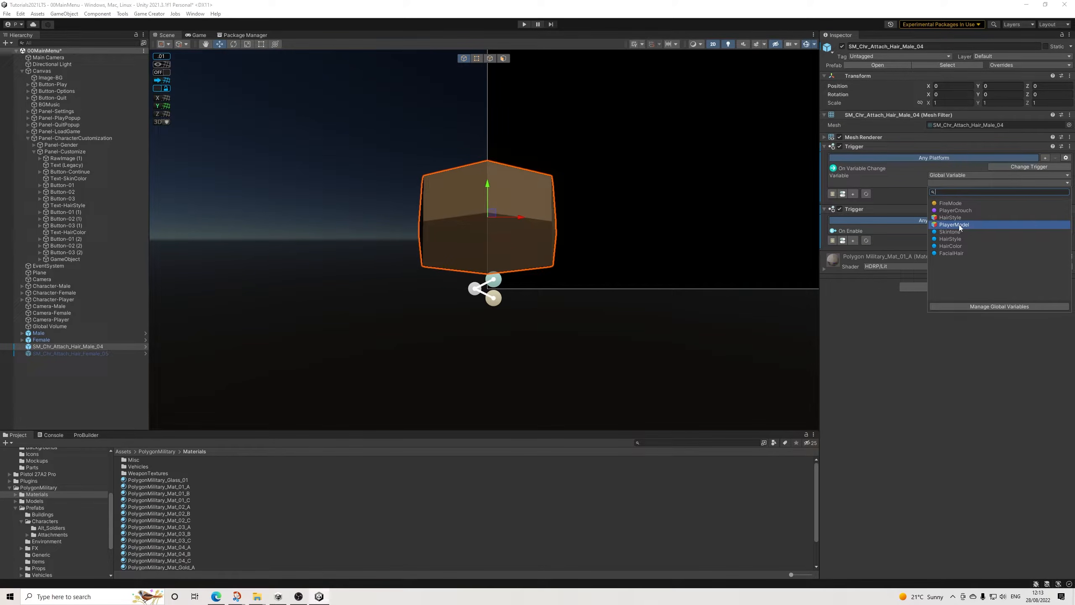
{"action": "left_click", "coordinate": [950, 246]}
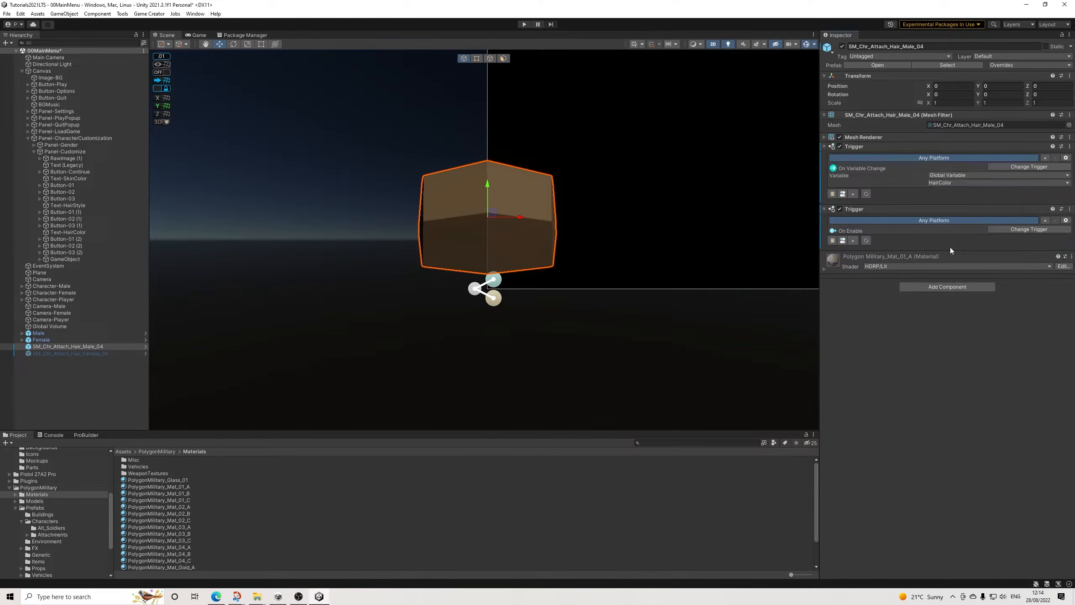
Step: Add an empty conditions slot to each of the Male_04 hair's two triggers
{"action": "left_click", "coordinate": [855, 196]}
{"action": "left_click", "coordinate": [845, 205]}
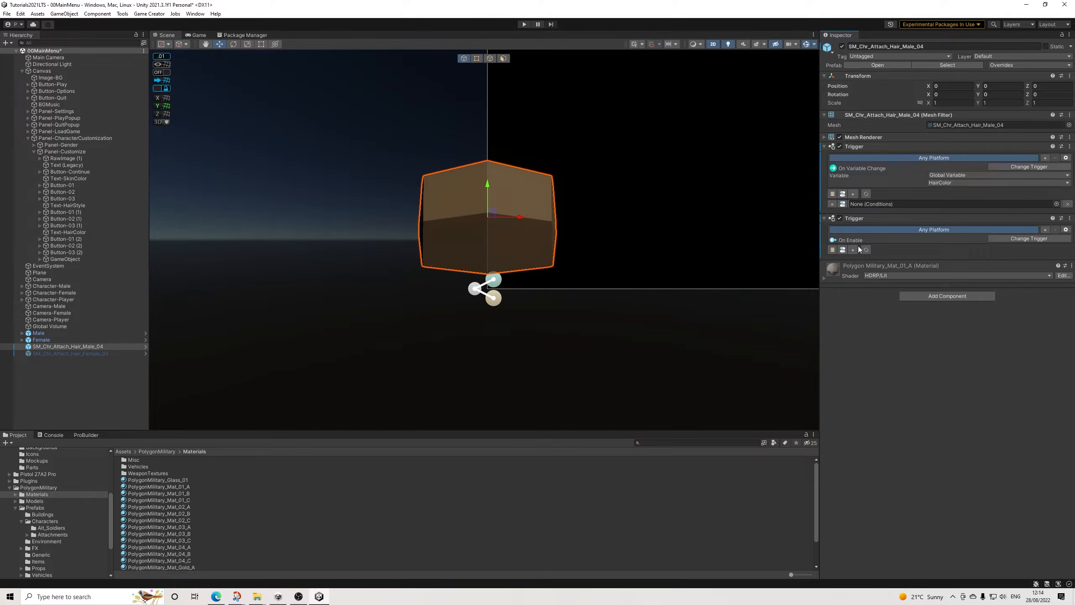
{"action": "left_click", "coordinate": [854, 250]}
{"action": "left_click", "coordinate": [842, 260]}
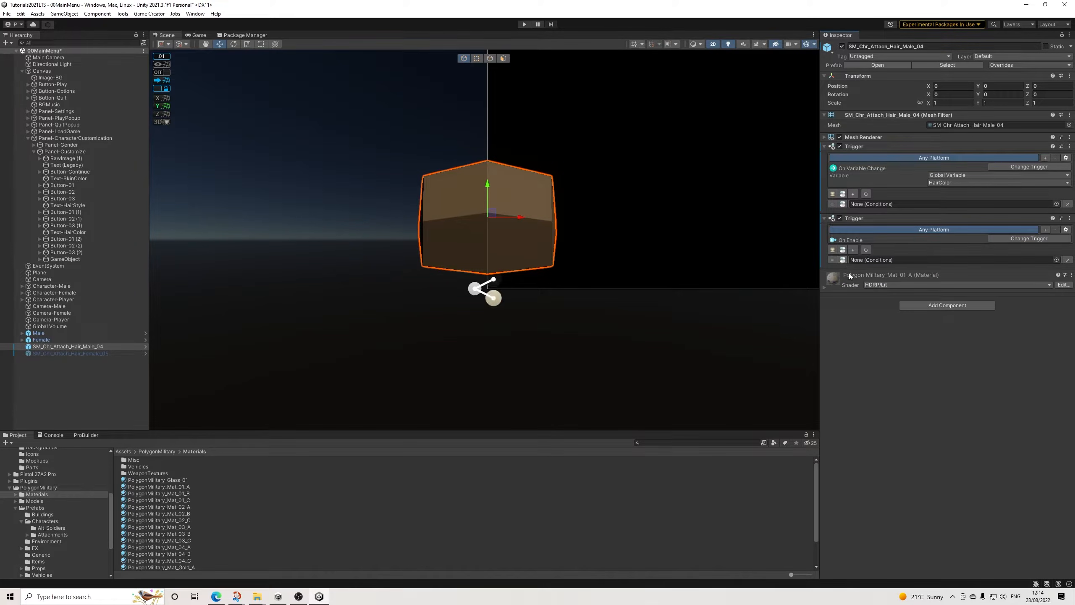
Step: Paste the copied Conditions (1) as a child of the Male_04 hair and assign it to both triggers' conditions slots
{"action": "right_click", "coordinate": [80, 345]}
{"action": "left_click", "coordinate": [105, 72]}
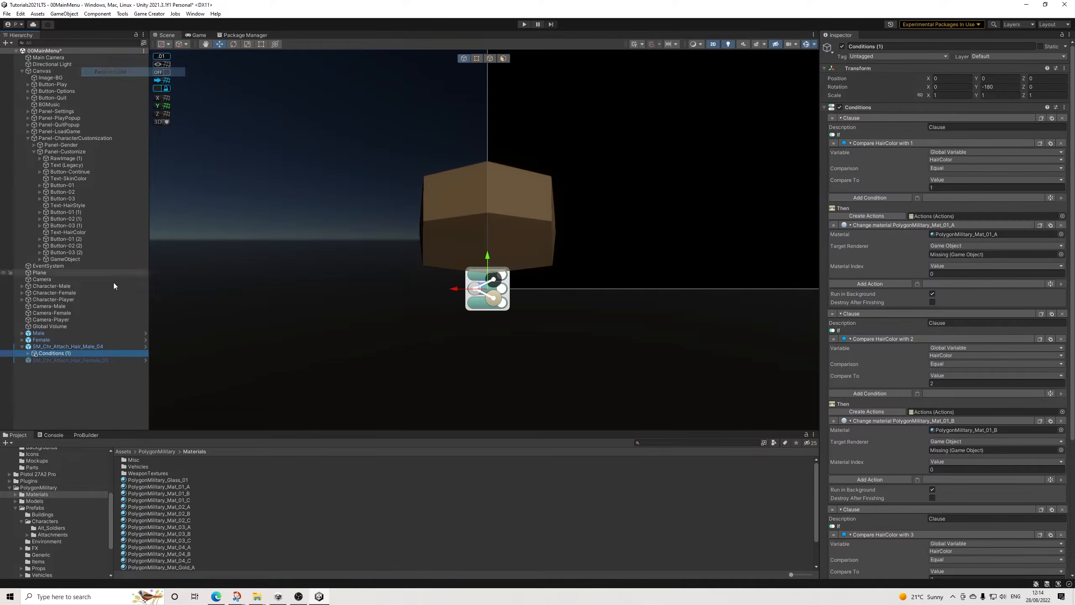
{"action": "left_click", "coordinate": [67, 349]}
{"action": "left_click_drag", "start_coordinate": [53, 354], "coordinate": [952, 203]}
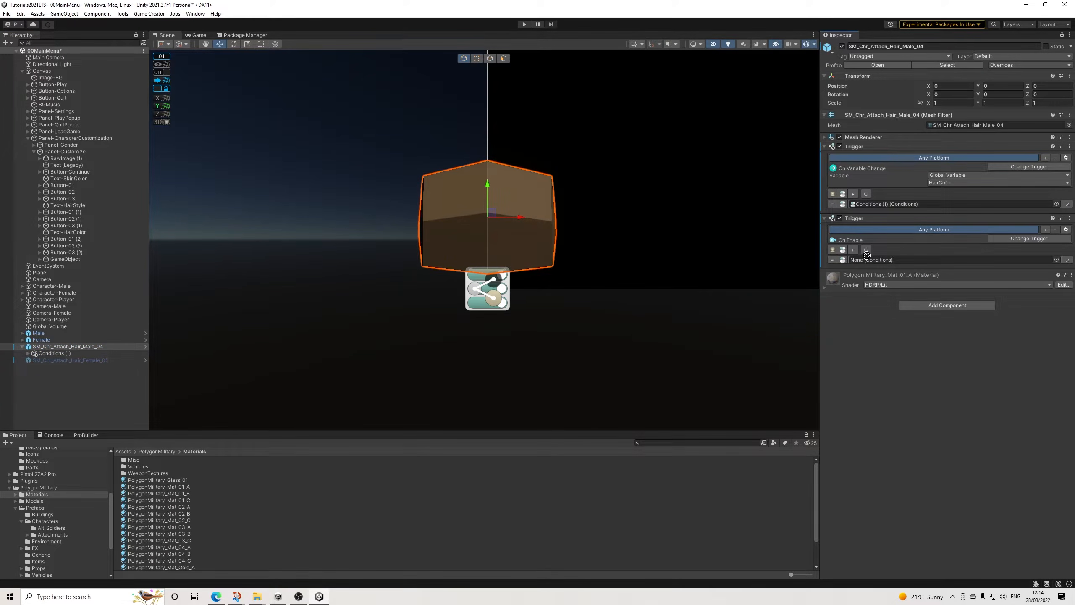
{"action": "left_click_drag", "start_coordinate": [55, 352], "coordinate": [890, 260]}
{"action": "left_click", "coordinate": [849, 286]}
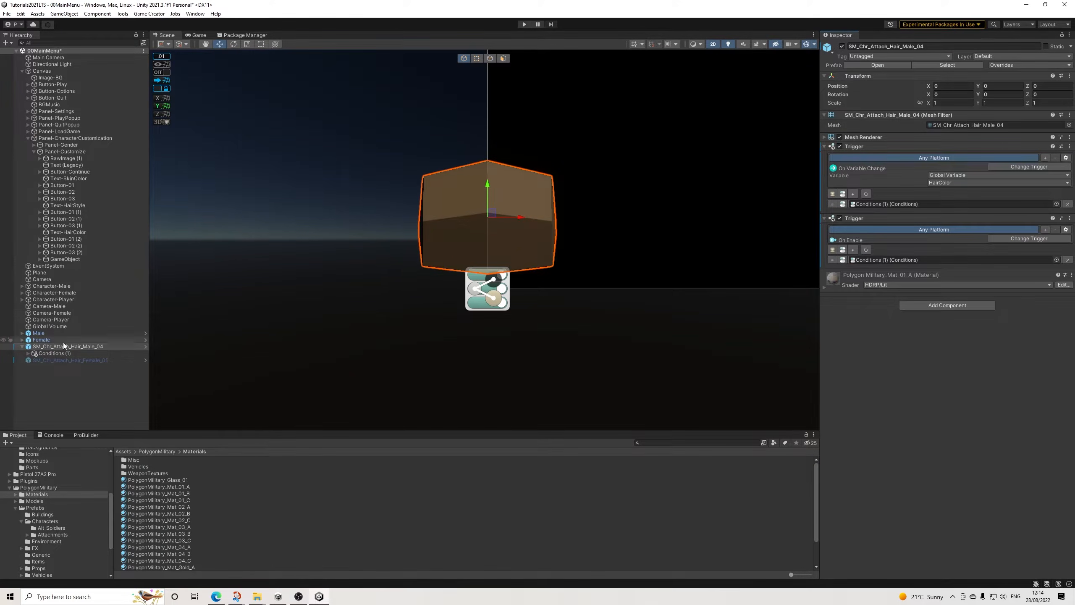
Step: Set SM_Chr_Attach_Hair_Male_04 as the target renderer of all three material changes in its Conditions (1)
{"action": "left_click", "coordinate": [53, 354]}
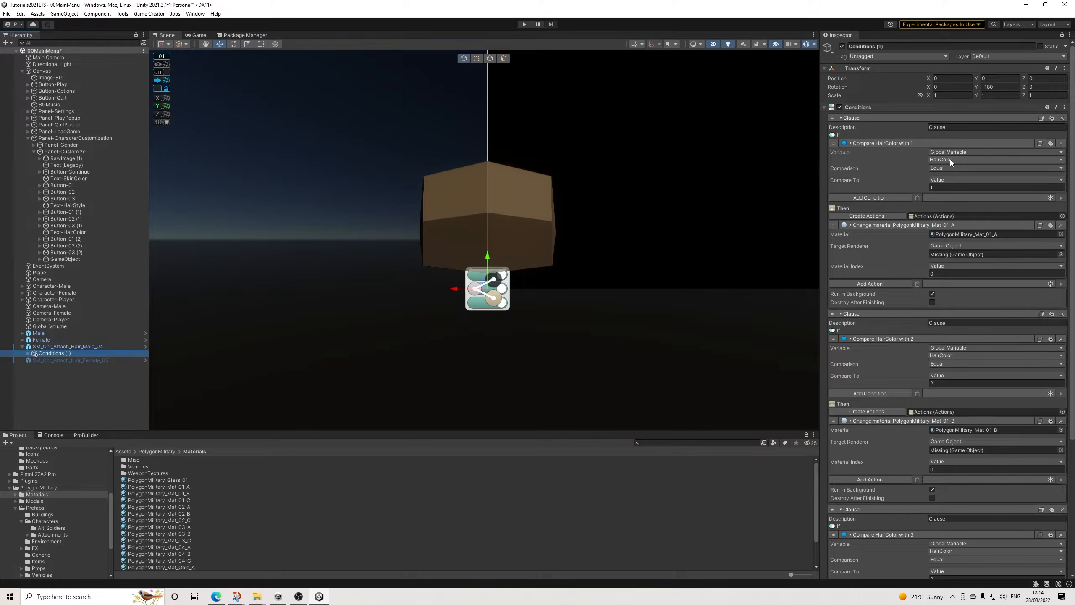
{"action": "left_click_drag", "start_coordinate": [55, 346], "coordinate": [992, 256]}
{"action": "scroll", "coordinate": [931, 352], "scroll_direction": "down", "scroll_amount": 3}
{"action": "left_click_drag", "start_coordinate": [68, 346], "coordinate": [977, 394]}
{"action": "scroll", "coordinate": [977, 394], "scroll_direction": "down", "scroll_amount": 3}
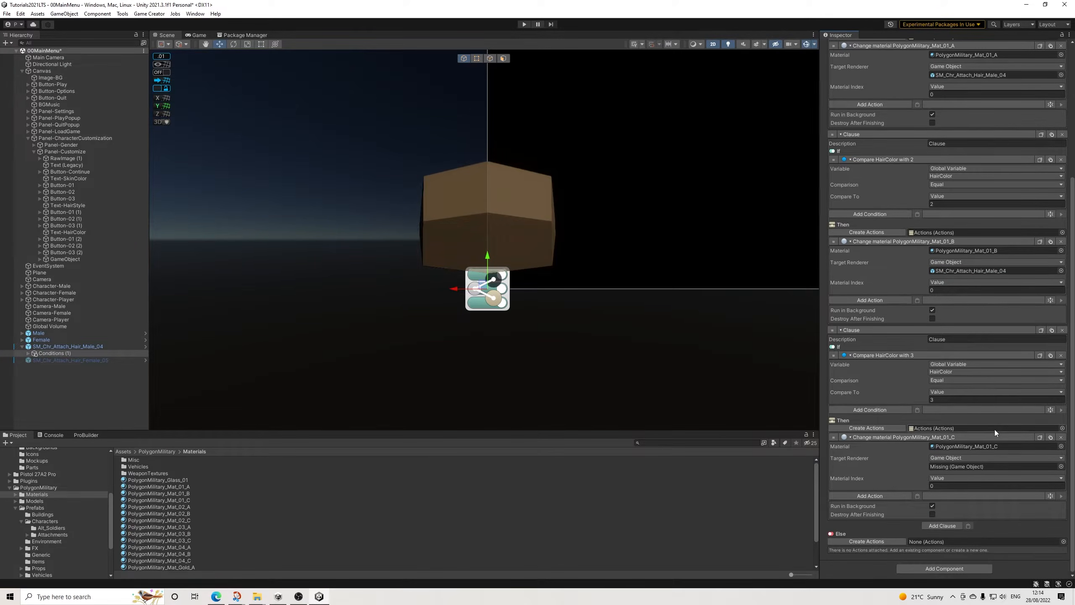
{"action": "left_click_drag", "start_coordinate": [70, 346], "coordinate": [974, 467]}
Step: Copy the Male_04 hair's Conditions (1) object and apply all of the hair's overrides to its prefab
{"action": "right_click", "coordinate": [73, 354]}
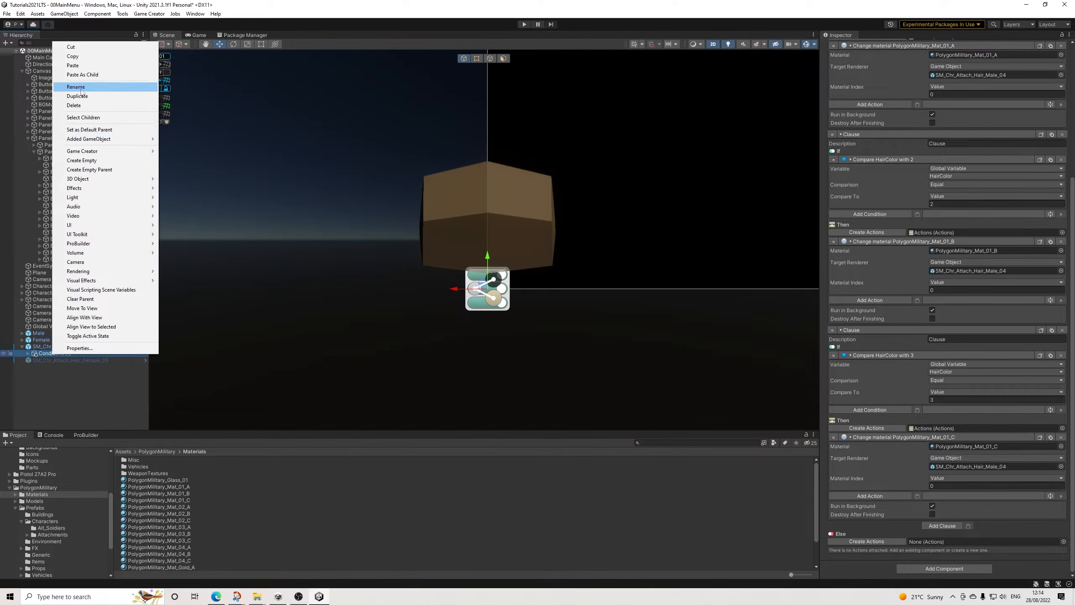
{"action": "left_click", "coordinate": [73, 56]}
{"action": "left_click", "coordinate": [62, 347]}
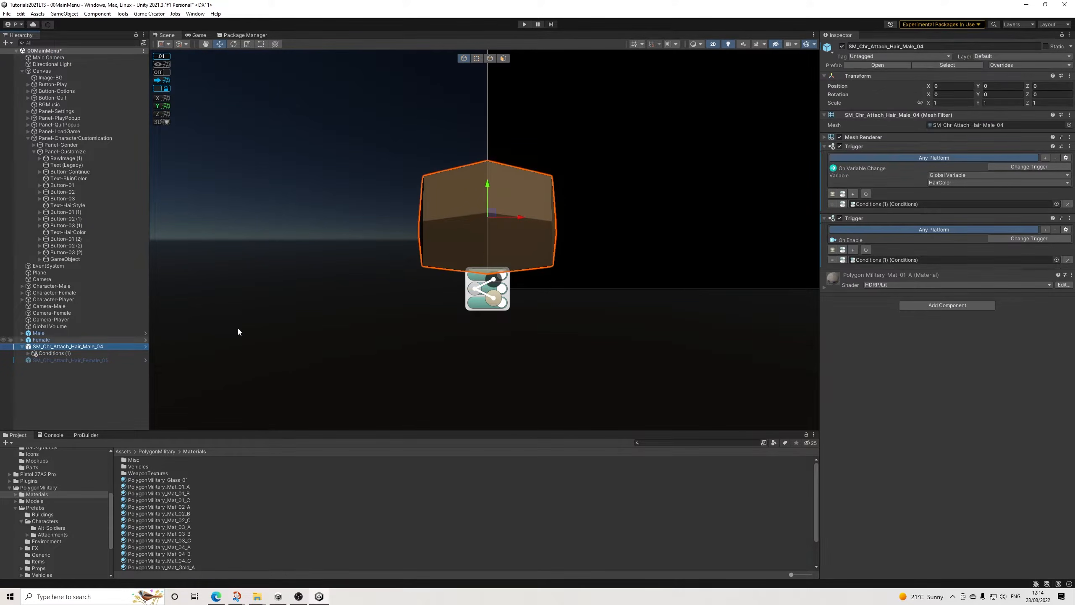
{"action": "left_click", "coordinate": [1027, 65]}
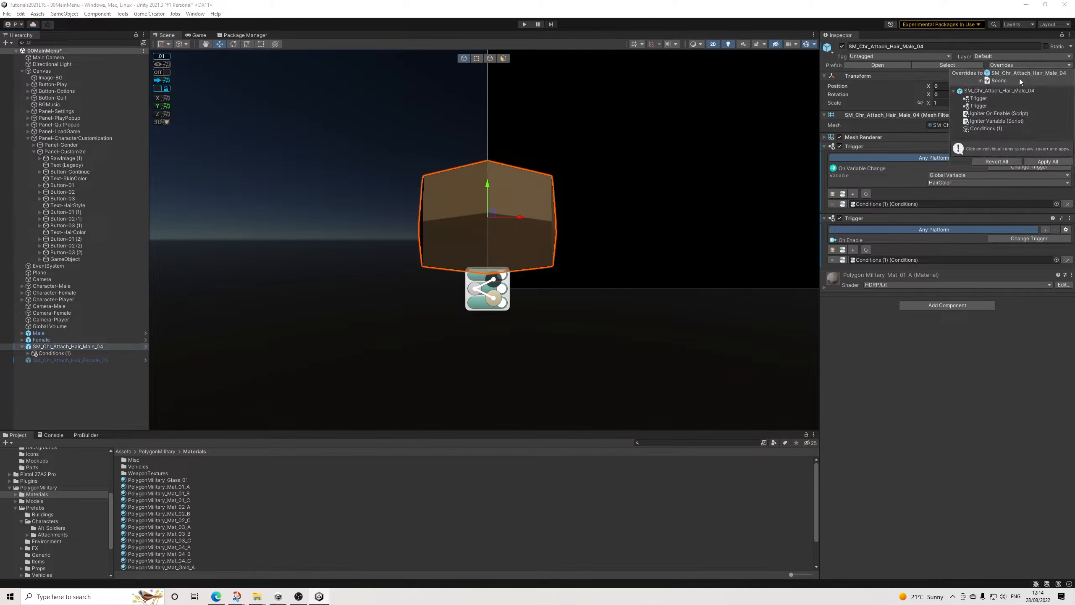
{"action": "left_click", "coordinate": [1048, 162]}
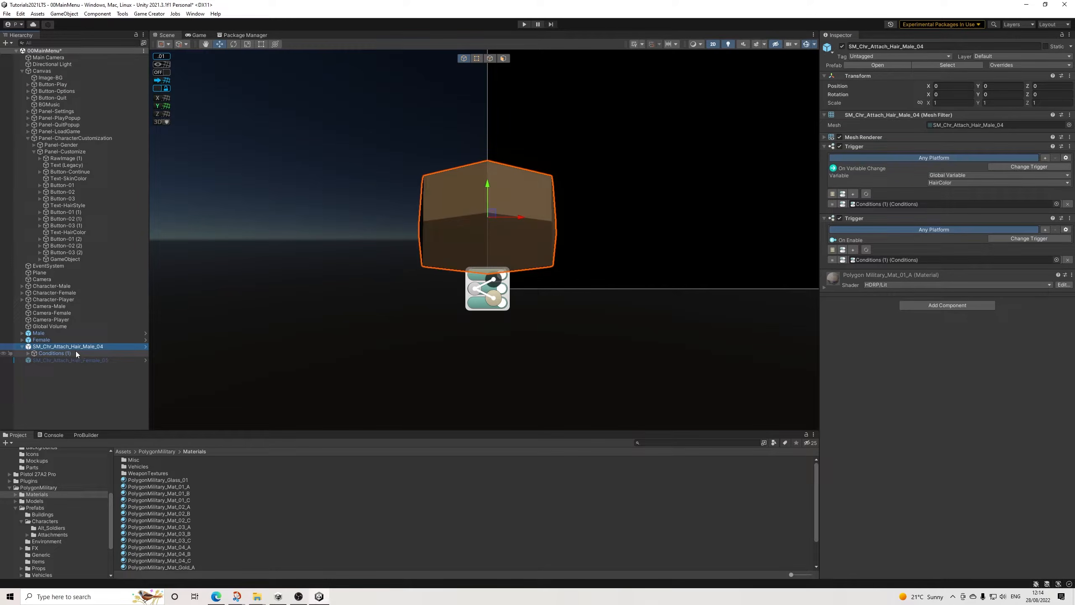
Step: Delete the Male_04 hair from the scene and add two Trigger components to SM_Chr_Attach_Hair_Female_05
{"action": "key", "text": "Delete"}
{"action": "left_click", "coordinate": [117, 347]}
{"action": "left_click", "coordinate": [940, 178]}
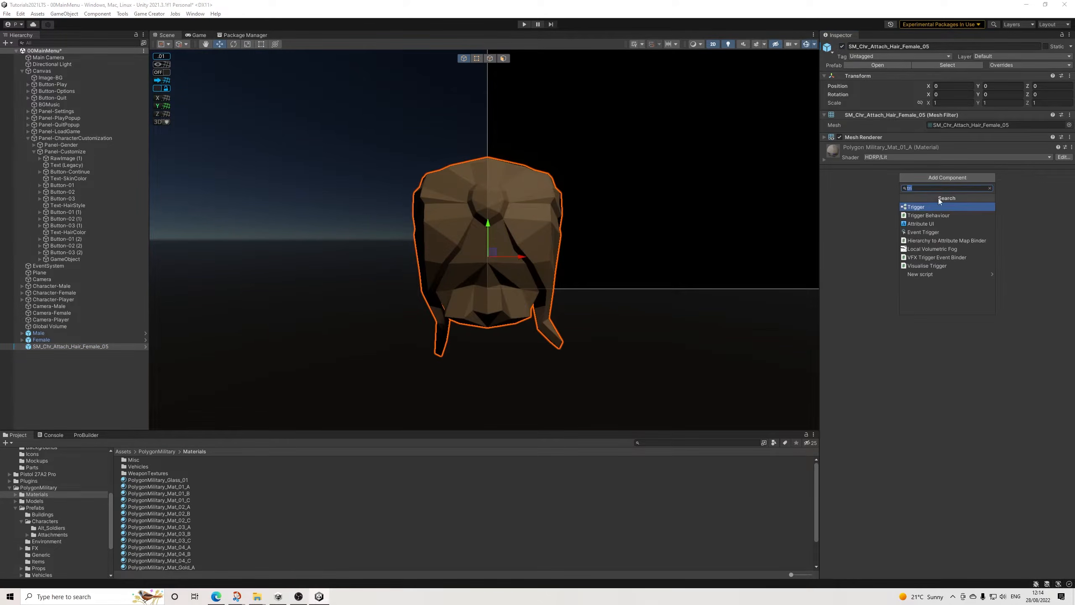
{"action": "left_click", "coordinate": [931, 207]}
{"action": "left_click", "coordinate": [953, 224]}
{"action": "left_click", "coordinate": [921, 250]}
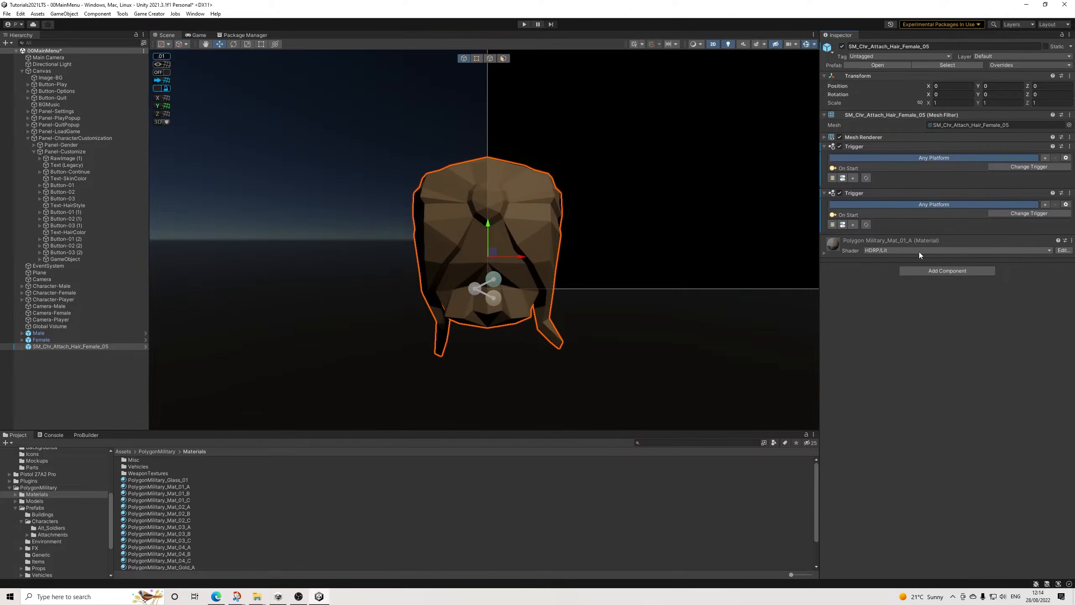
Step: Set the Female_05 hair's first trigger to On Variable Change and the second to On Enable, each with an empty conditions slot
{"action": "left_click", "coordinate": [1029, 213]}
{"action": "left_click", "coordinate": [1024, 171]}
{"action": "left_click", "coordinate": [1026, 167]}
{"action": "left_click", "coordinate": [1007, 202]}
{"action": "left_click", "coordinate": [1012, 231]}
{"action": "type", "text": "en"}
{"action": "key", "text": "Return"}
{"action": "left_click", "coordinate": [854, 240]}
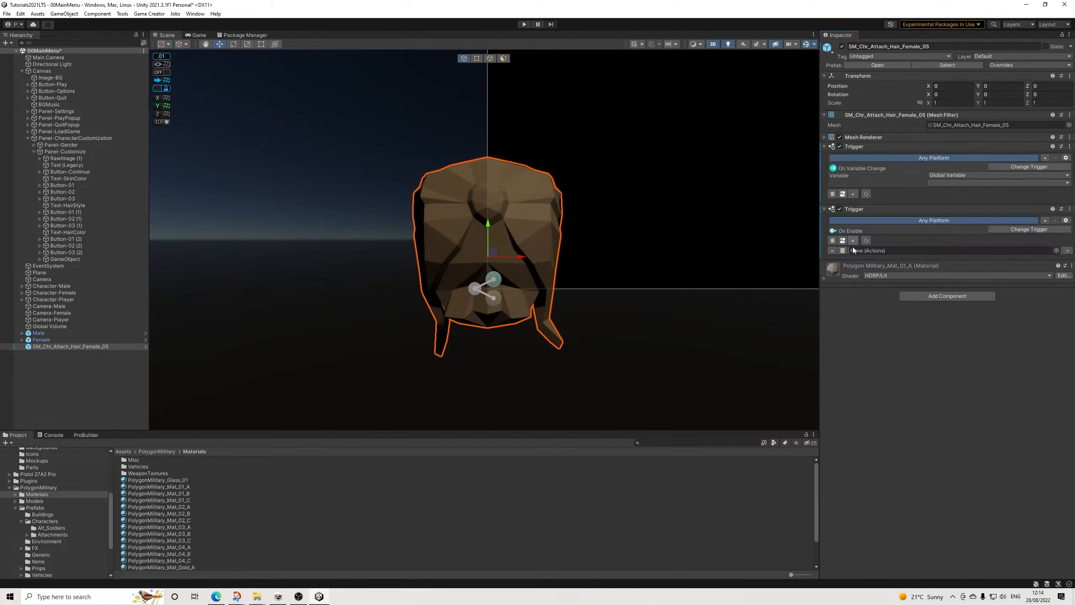
{"action": "left_click", "coordinate": [853, 194]}
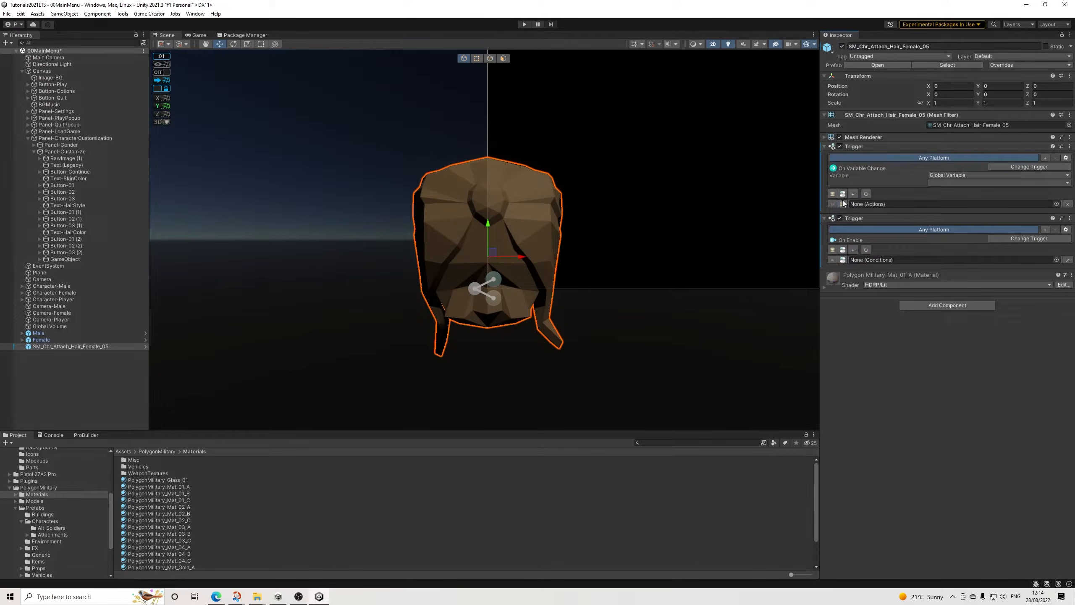
Step: Paste the copied Conditions (1) as a child of the Female_05 hair, assigned to both triggers, and apply all prefab overrides
{"action": "right_click", "coordinate": [51, 345]}
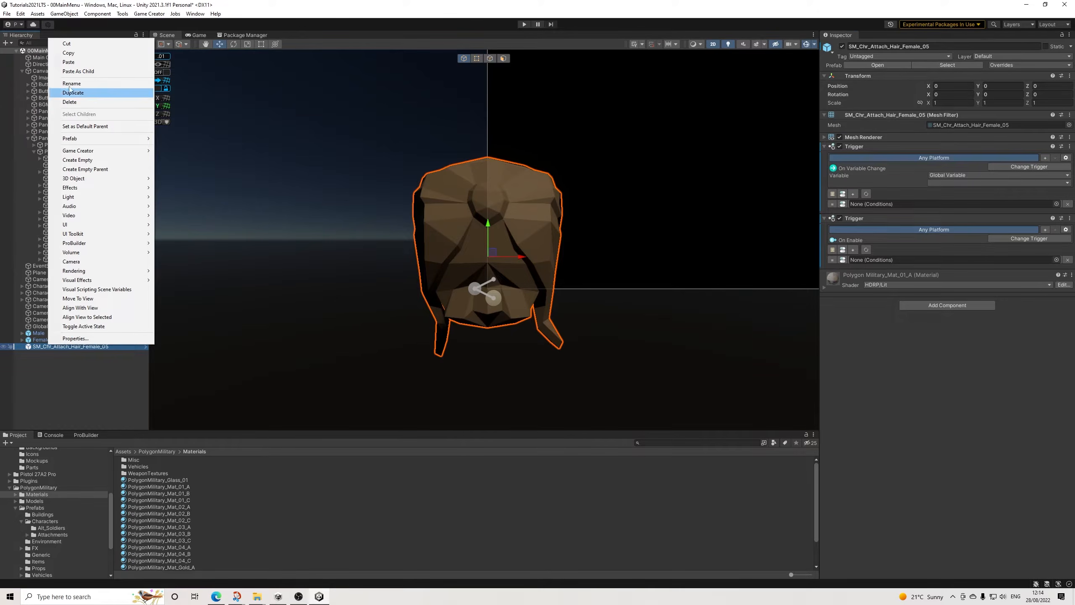
{"action": "left_click", "coordinate": [85, 72]}
{"action": "left_click", "coordinate": [57, 346]}
{"action": "left_click_drag", "start_coordinate": [59, 353], "coordinate": [885, 205]}
{"action": "left_click_drag", "start_coordinate": [102, 354], "coordinate": [868, 262]}
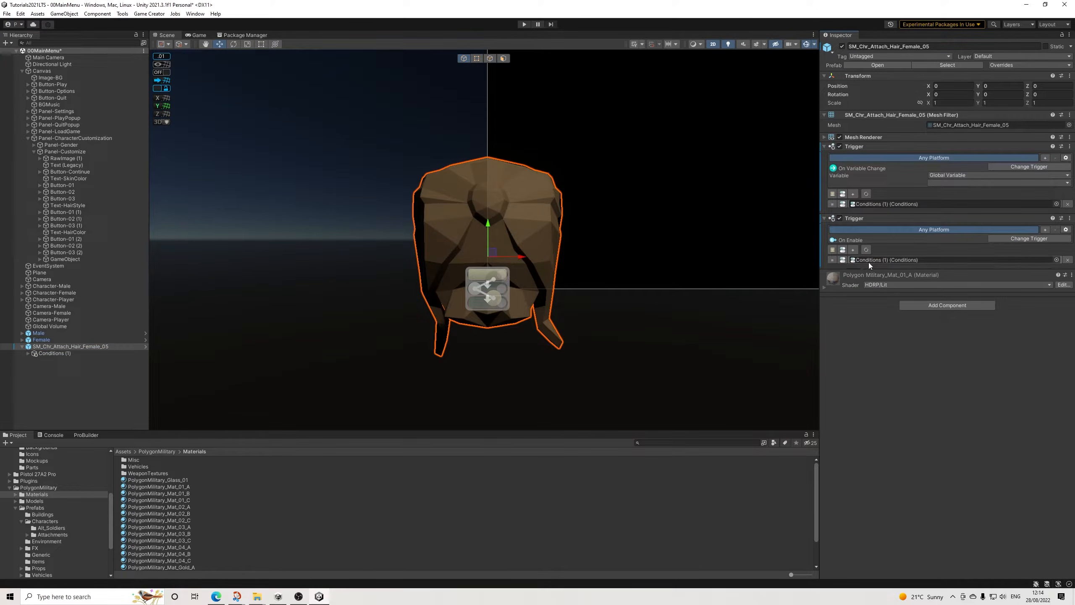
{"action": "left_click", "coordinate": [1008, 64]}
{"action": "left_click", "coordinate": [1047, 163]}
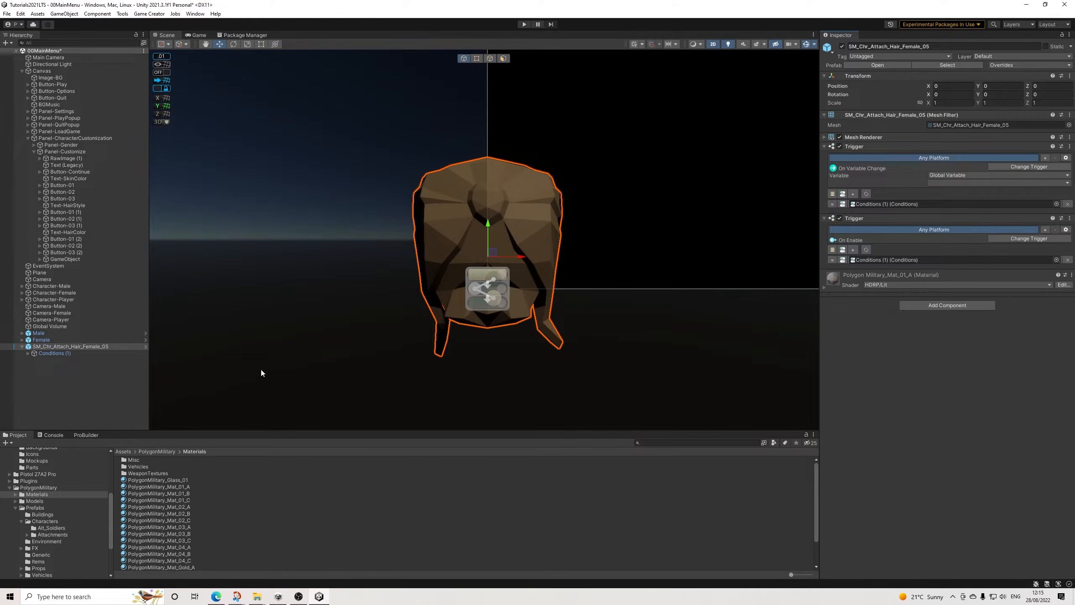
Step: Set SM_Chr_Attach_Hair_Female_05 as the target renderer of all three material changes in its Conditions (1)
{"action": "left_click", "coordinate": [65, 350]}
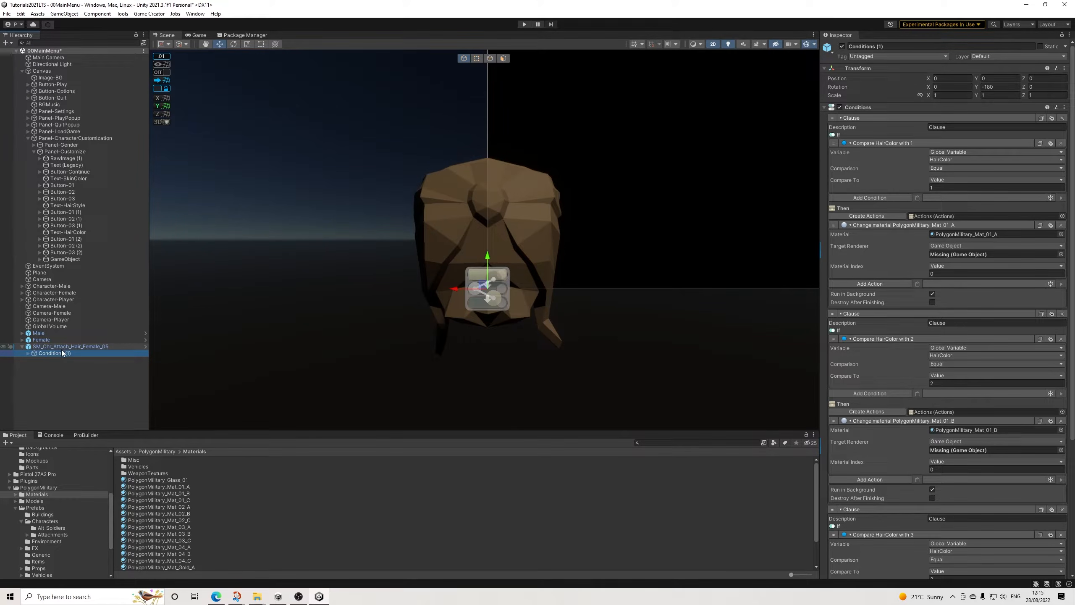
{"action": "left_click_drag", "start_coordinate": [53, 347], "coordinate": [960, 247]}
{"action": "left_click_drag", "start_coordinate": [70, 346], "coordinate": [957, 449]}
{"action": "scroll", "coordinate": [929, 447], "scroll_direction": "down", "scroll_amount": 4}
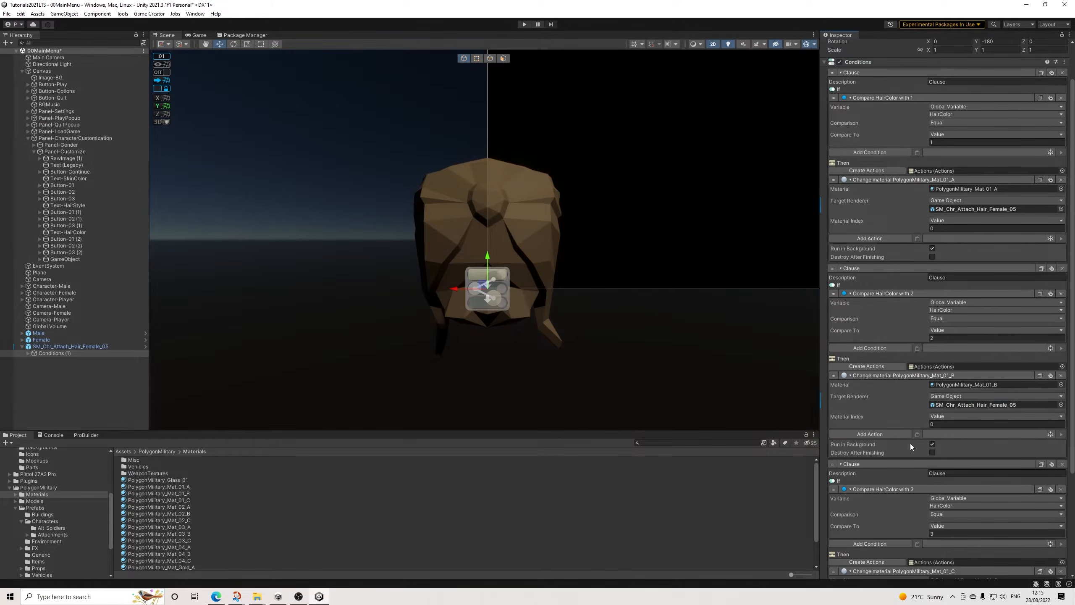
{"action": "left_click_drag", "start_coordinate": [70, 346], "coordinate": [976, 468]}
Step: Apply all of the Female_05 hair's overrides to its prefab and delete the hair from the scene
{"action": "left_click", "coordinate": [70, 346]}
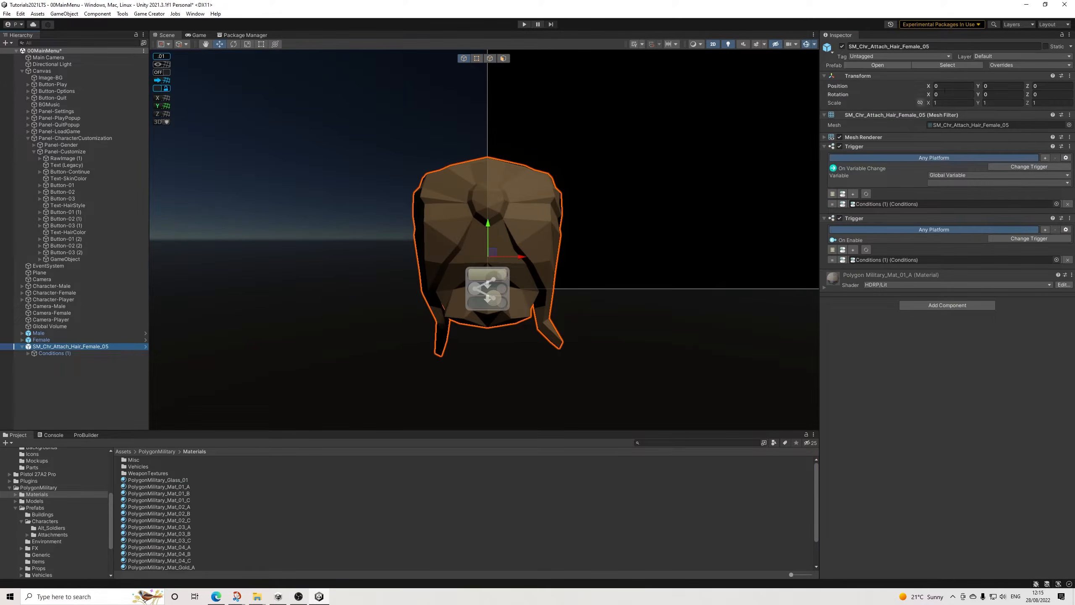
{"action": "left_click", "coordinate": [1007, 66]}
{"action": "left_click", "coordinate": [1042, 177]}
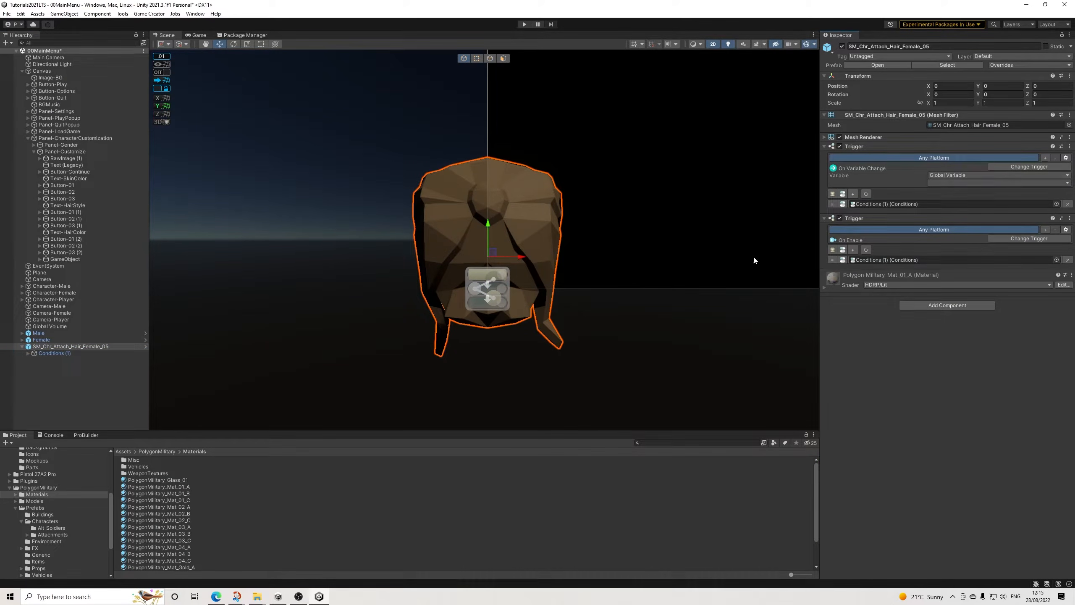
{"action": "left_click", "coordinate": [80, 352]}
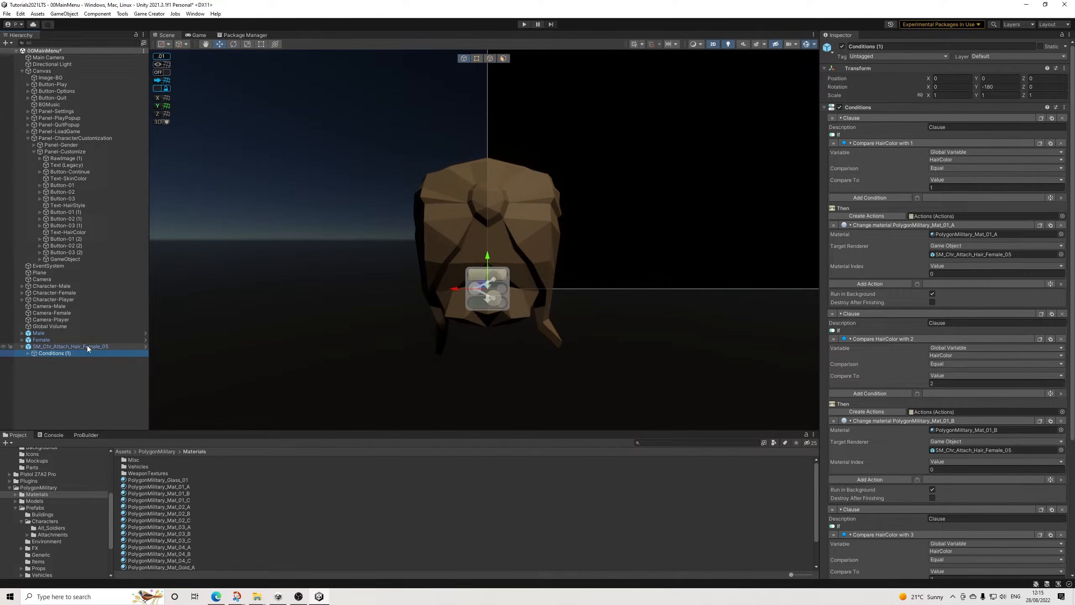
{"action": "scroll", "coordinate": [919, 434], "scroll_direction": "down", "scroll_amount": 8}
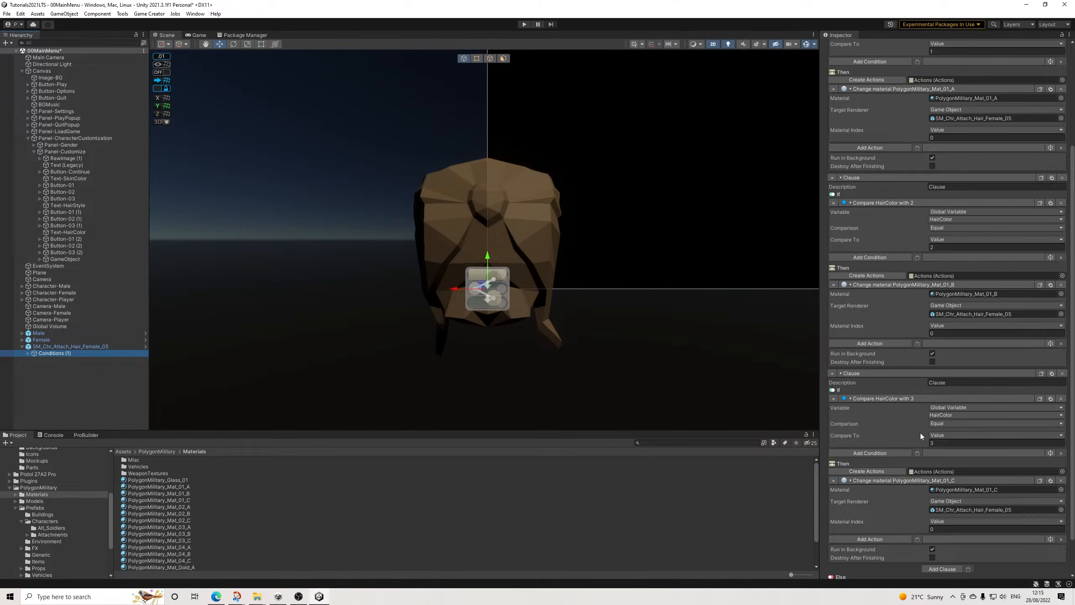
{"action": "scroll", "coordinate": [918, 431], "scroll_direction": "up", "scroll_amount": 10}
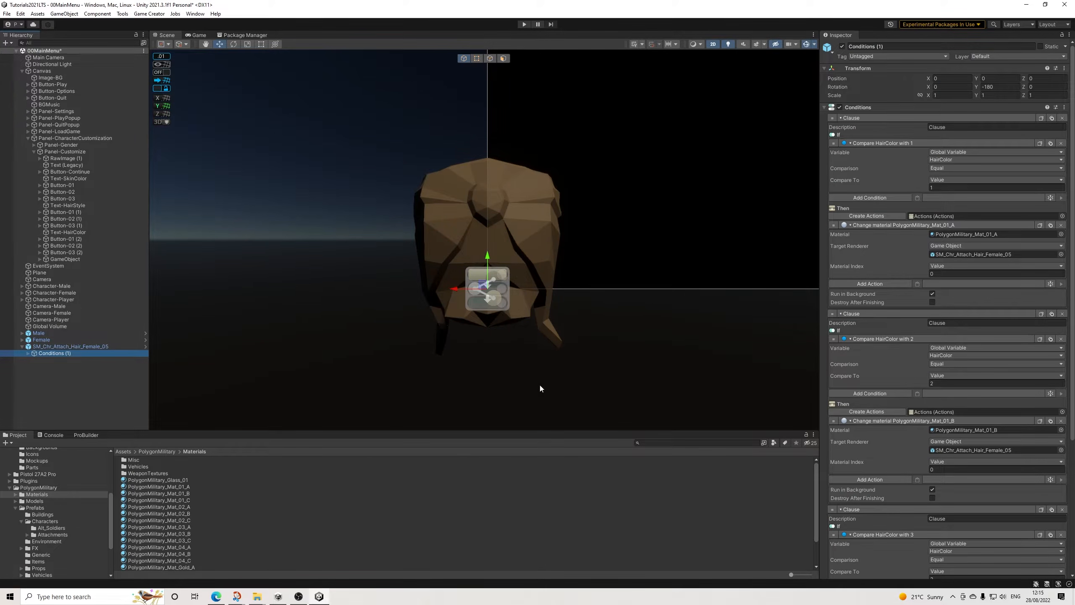
{"action": "left_click", "coordinate": [88, 346]}
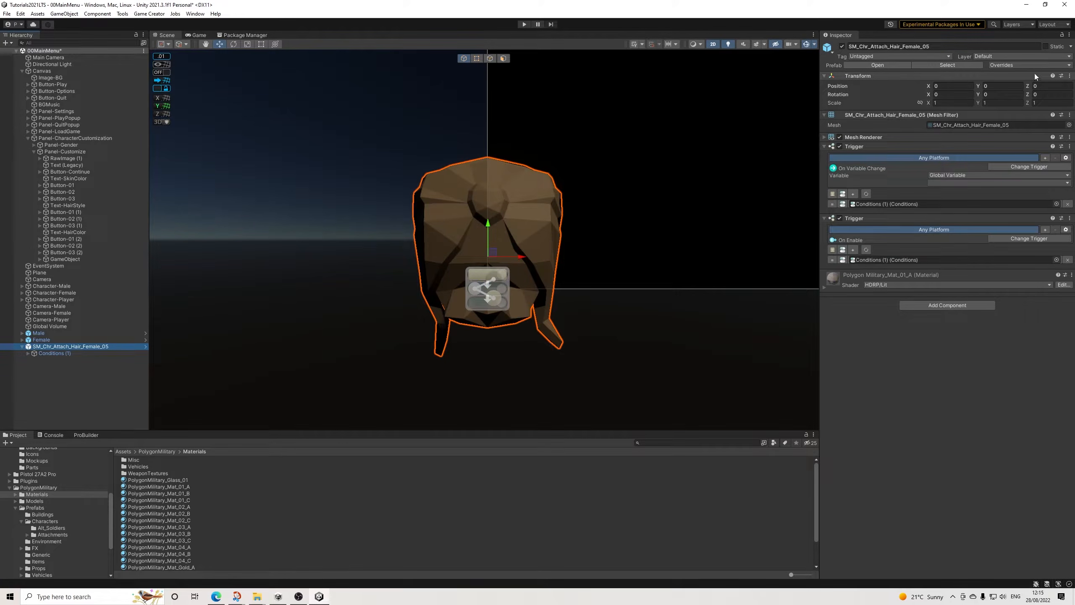
{"action": "left_click", "coordinate": [1036, 65]}
{"action": "left_click", "coordinate": [204, 420]}
{"action": "left_click", "coordinate": [76, 347]}
{"action": "key", "text": "Delete"}
Step: Change the text of the Text-HairStyle label in Panel-Customize to "Hair Style"
{"action": "scroll", "coordinate": [636, 187], "scroll_direction": "down", "scroll_amount": 6}
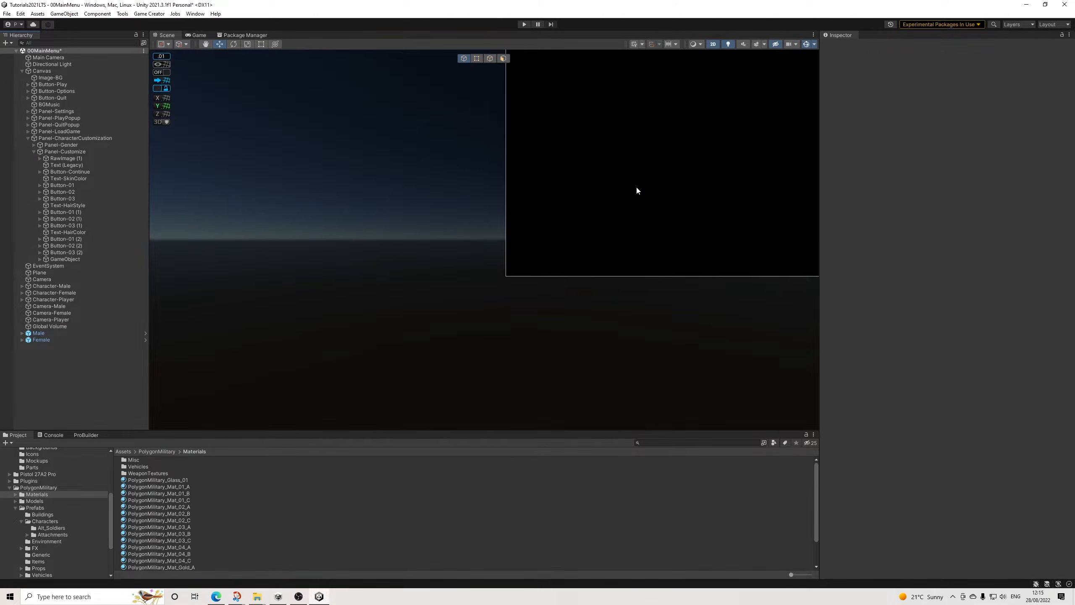
{"action": "scroll", "coordinate": [517, 209], "scroll_direction": "down", "scroll_amount": 6}
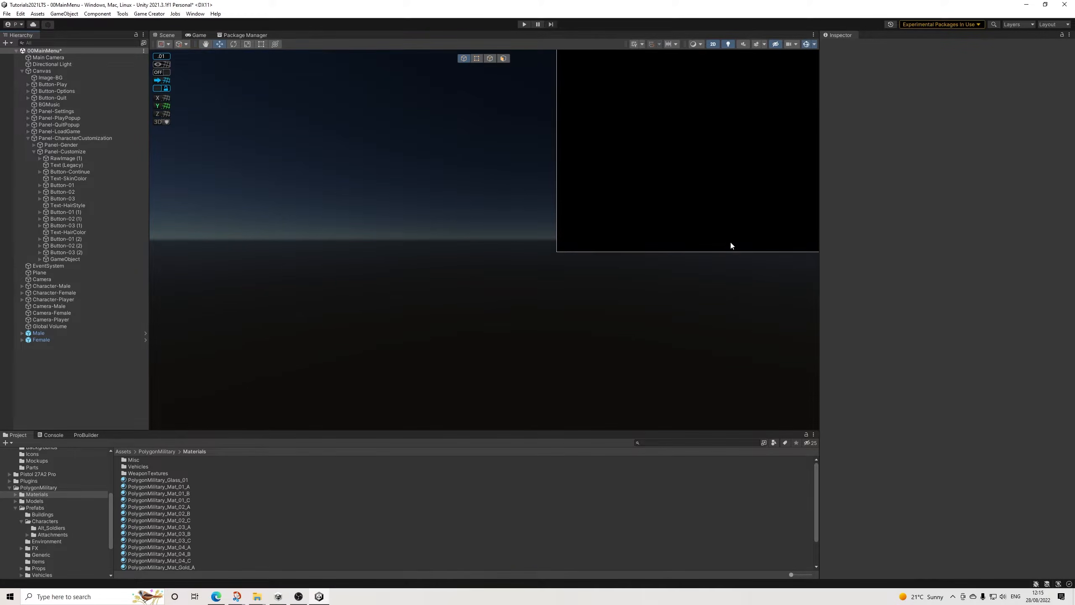
{"action": "middle_click_drag", "start_coordinate": [735, 241], "coordinate": [372, 402]}
{"action": "scroll", "coordinate": [635, 276], "scroll_direction": "down", "scroll_amount": 8}
{"action": "scroll", "coordinate": [702, 293], "scroll_direction": "up", "scroll_amount": 3}
{"action": "scroll", "coordinate": [408, 355], "scroll_direction": "up", "scroll_amount": 4}
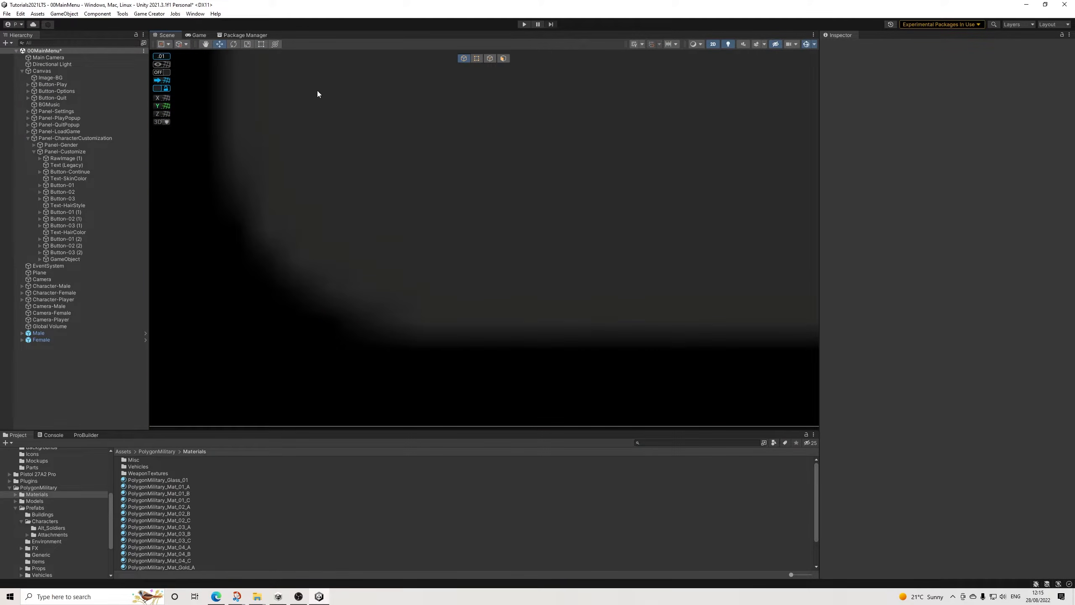
{"action": "left_click", "coordinate": [54, 138]}
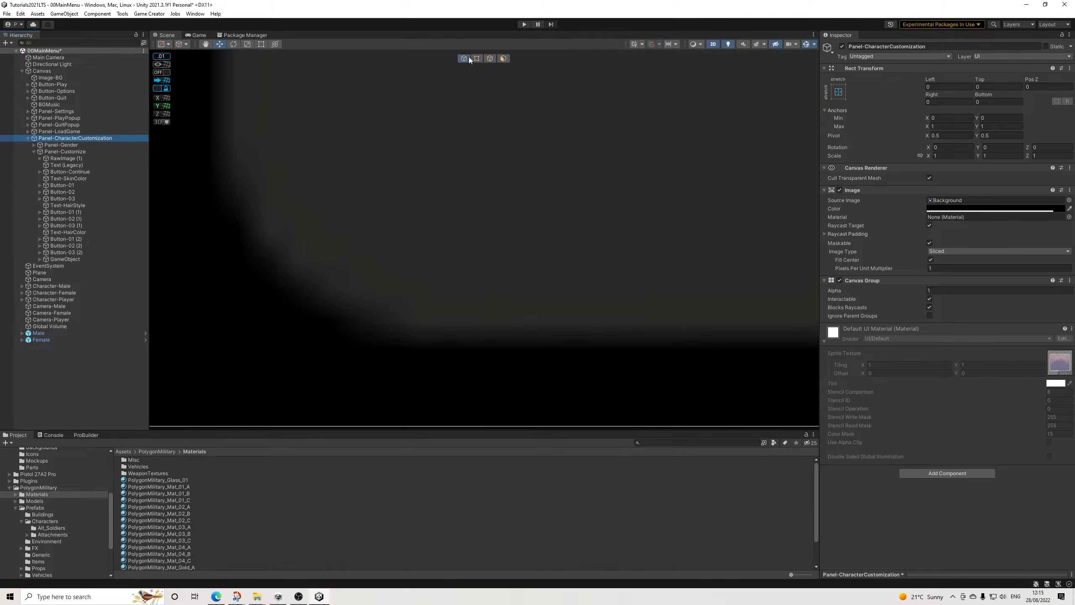
{"action": "key", "text": "f"}
{"action": "scroll", "coordinate": [413, 216], "scroll_direction": "up", "scroll_amount": 3}
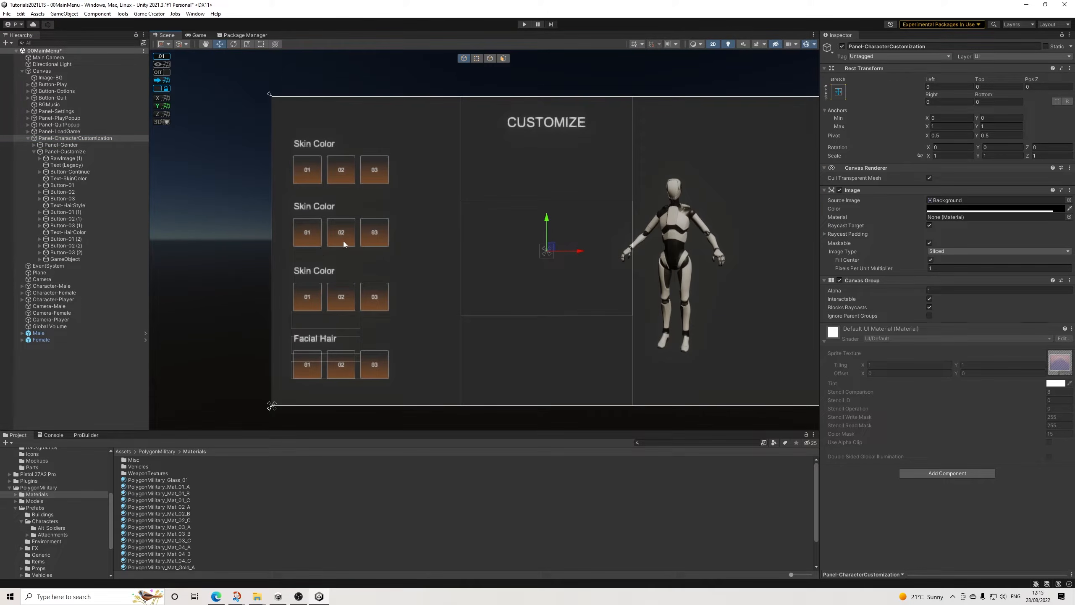
{"action": "left_click", "coordinate": [67, 179]}
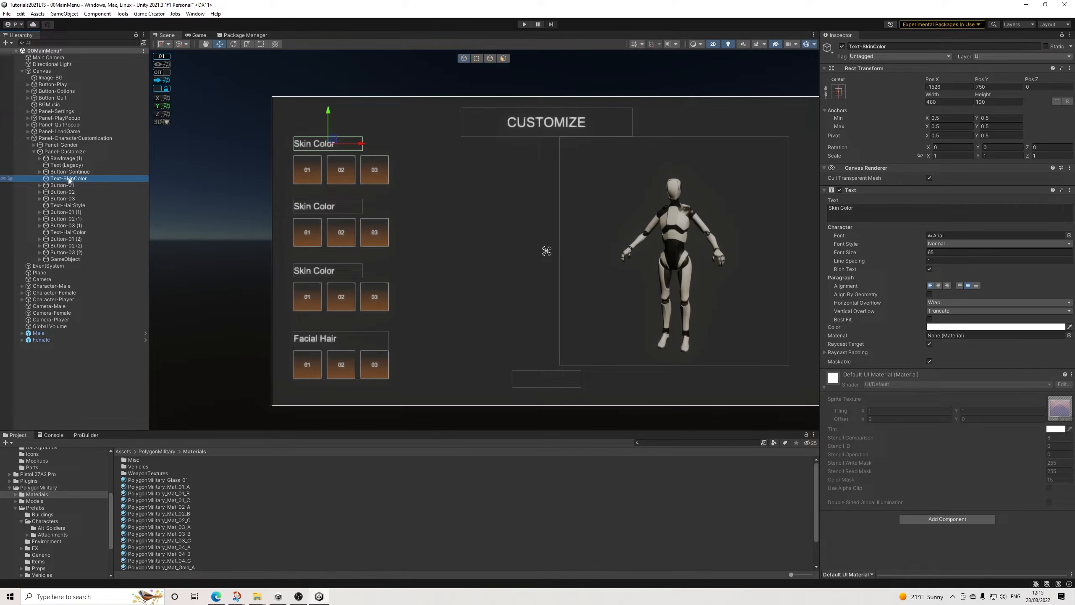
{"action": "left_click", "coordinate": [73, 206]}
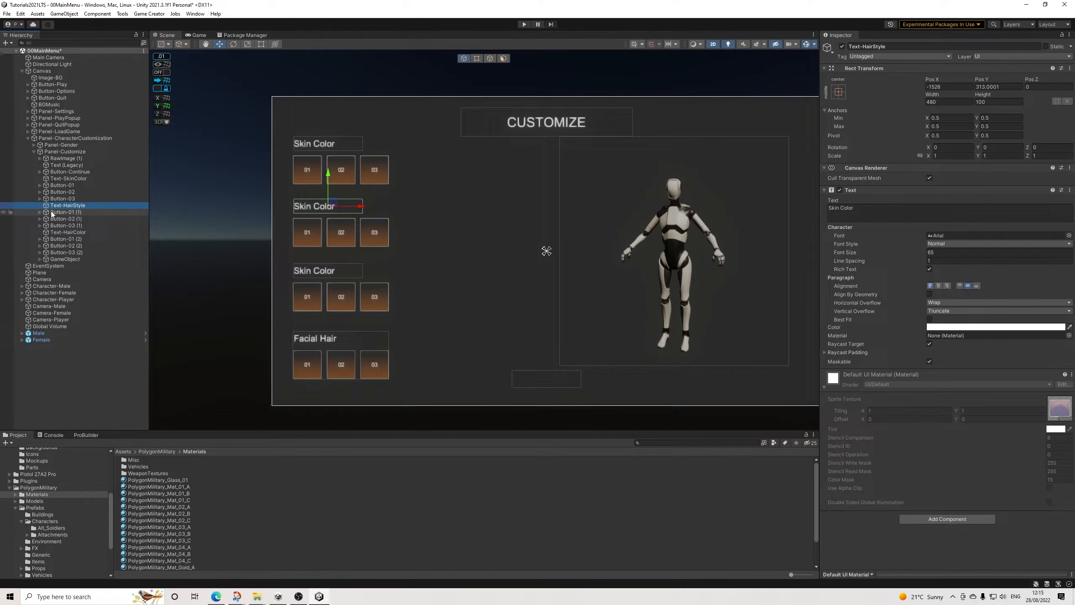
{"action": "left_click", "coordinate": [865, 211]}
{"action": "type", "text": "Hair Style"}
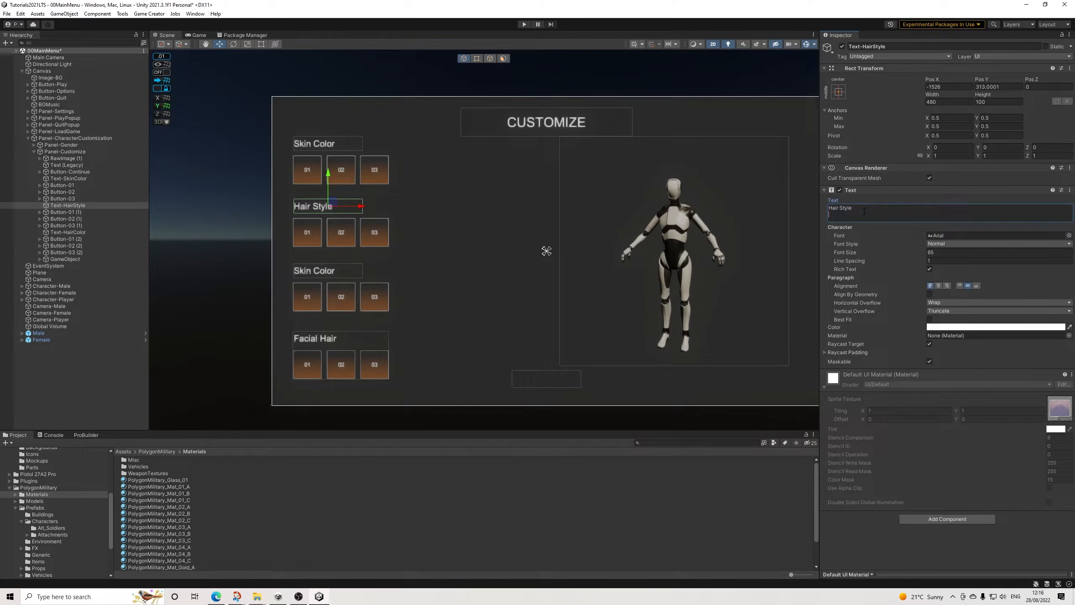
Step: Change the text of the Text-HairColor label to "Hair Color"
{"action": "left_click", "coordinate": [68, 233]}
{"action": "left_click", "coordinate": [859, 211]}
{"action": "type", "text": "Hair"}
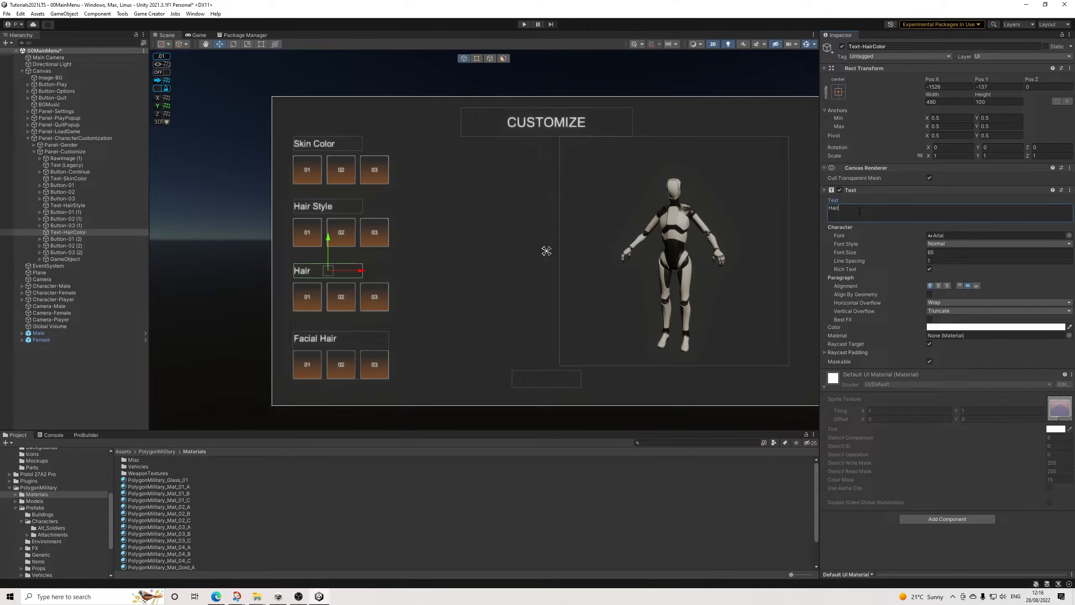
{"action": "type", "text": " Color"}
{"action": "left_click", "coordinate": [83, 355]}
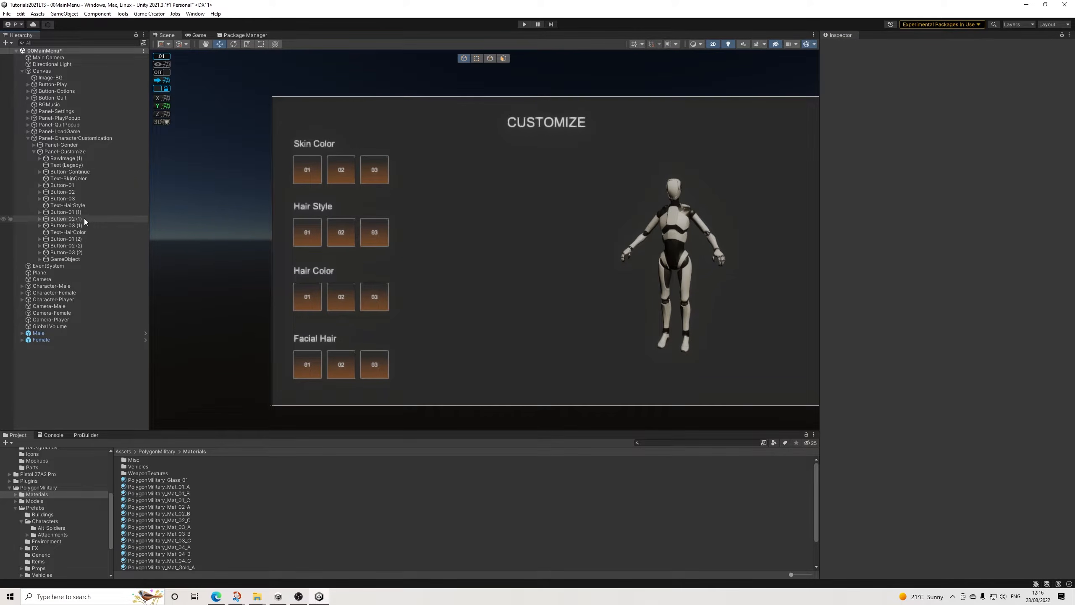
Step: Create a Game Creator Trigger object and place it in Panel-Customize directly below Text-HairStyle
{"action": "left_click", "coordinate": [79, 207]}
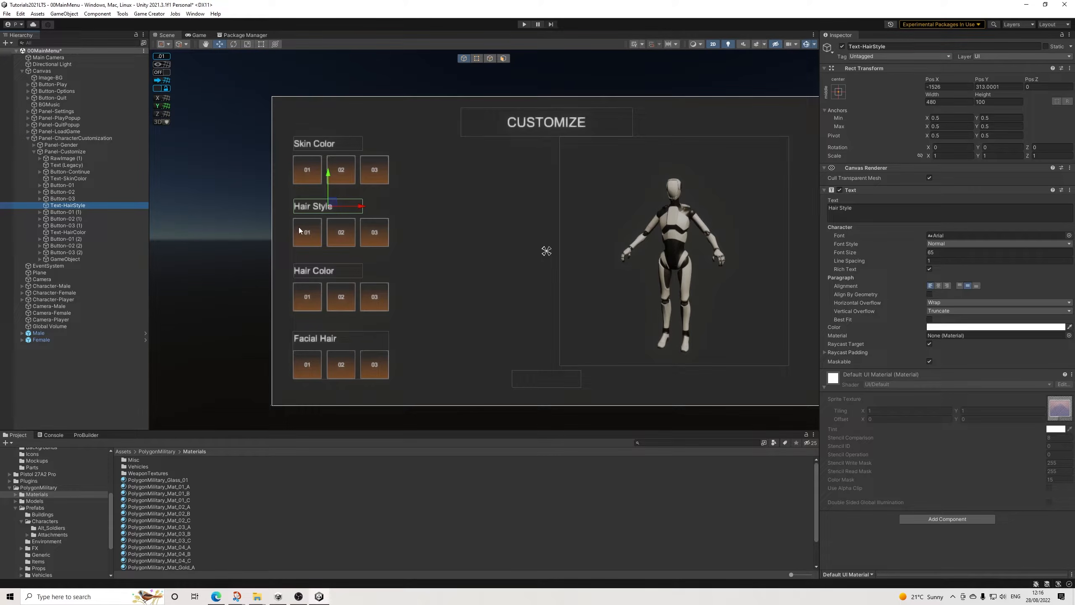
{"action": "left_click", "coordinate": [70, 212]}
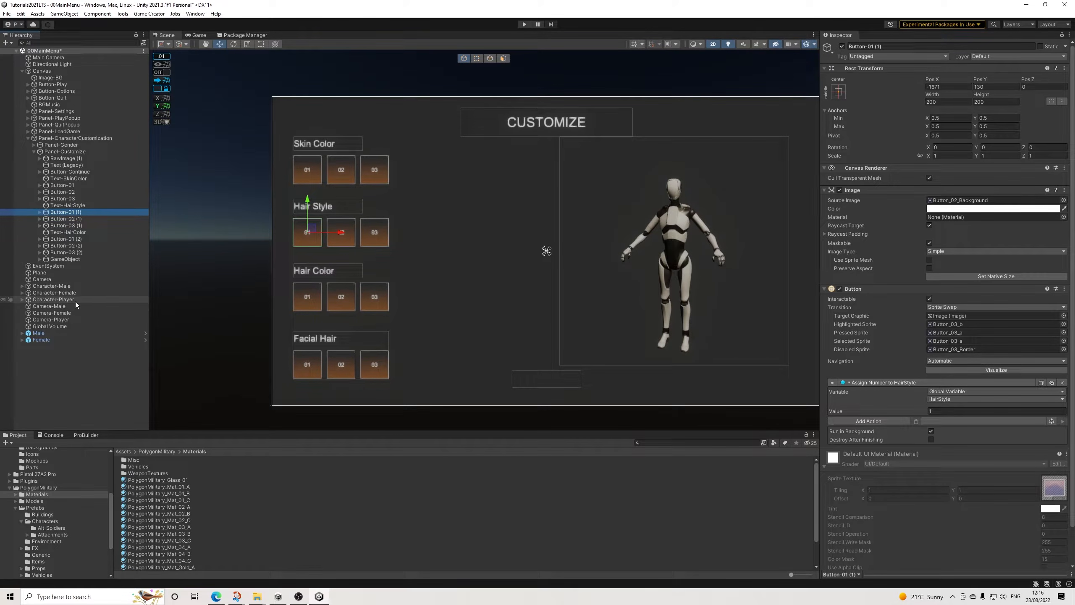
{"action": "right_click", "coordinate": [53, 371]}
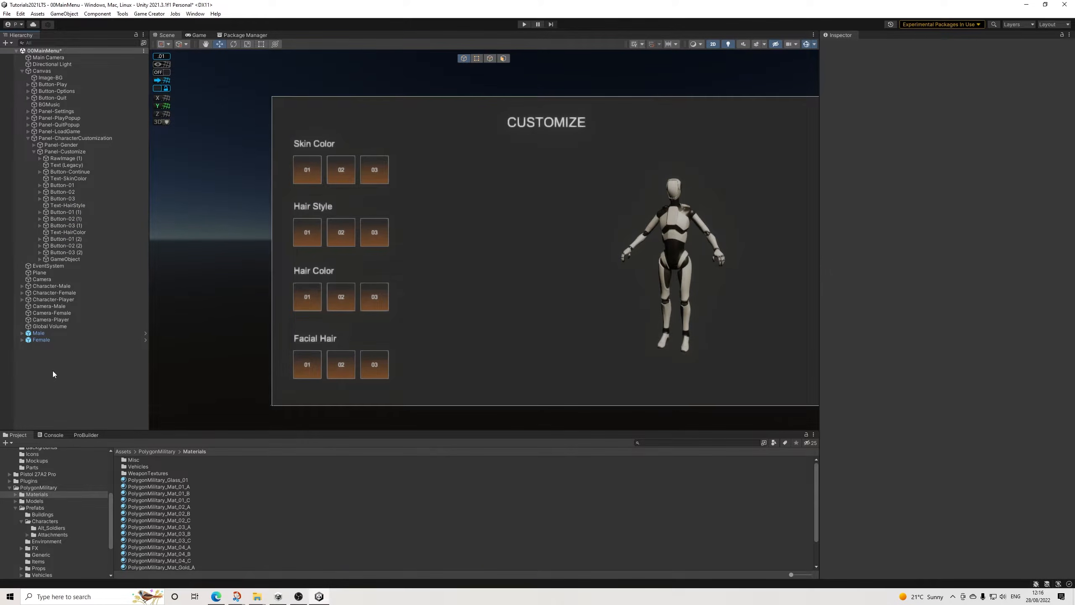
{"action": "mouse_move", "coordinate": [150, 239]}
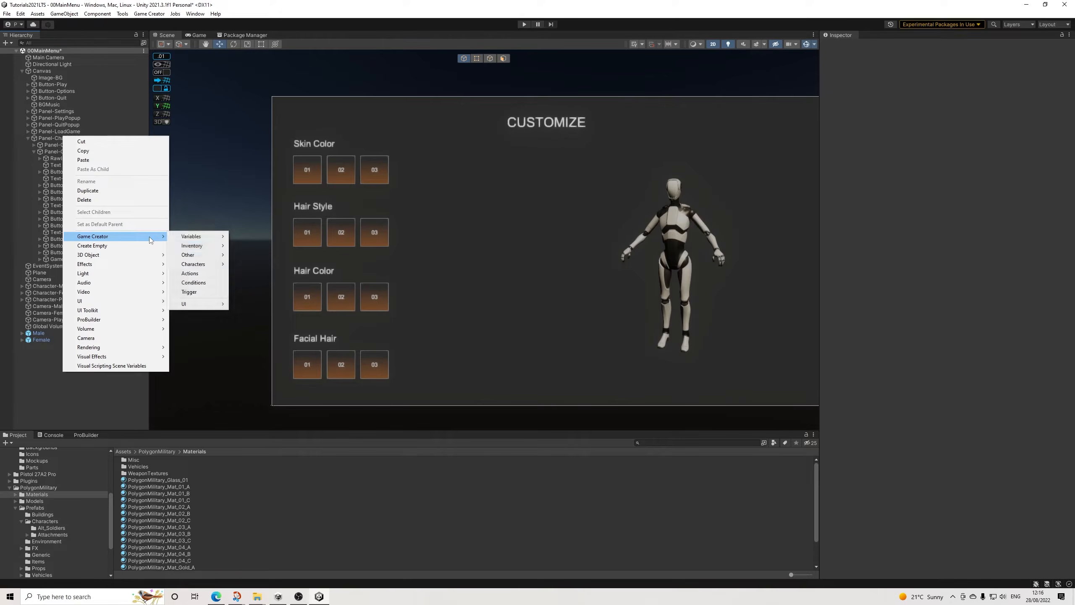
{"action": "left_click", "coordinate": [37, 362]}
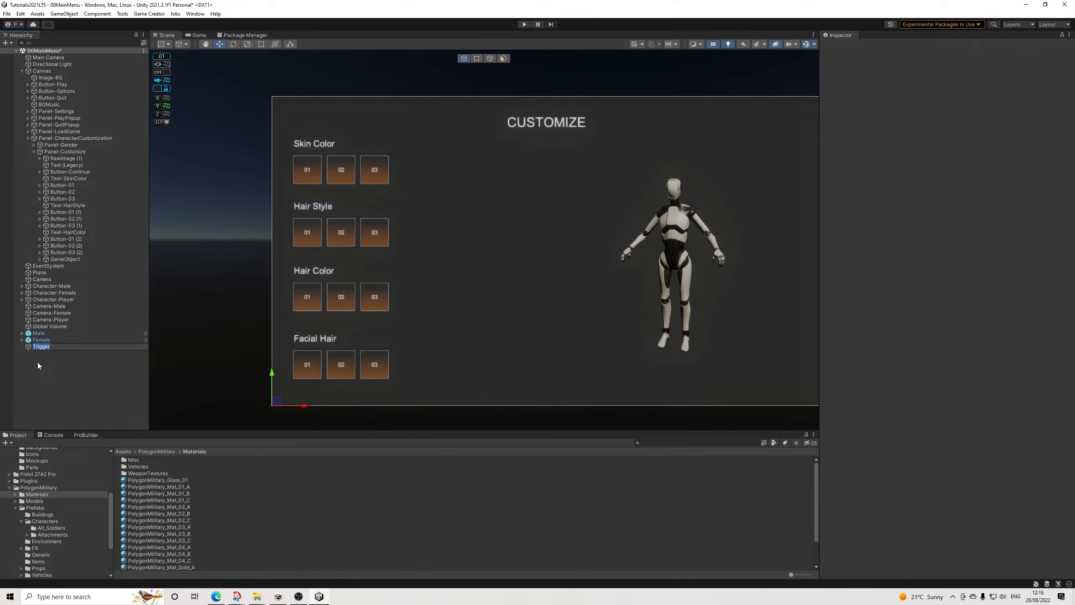
{"action": "left_click_drag", "start_coordinate": [49, 346], "coordinate": [76, 210]}
Step: Rename the new trigger object as Trigger-HairStyle
{"action": "left_click", "coordinate": [892, 47]}
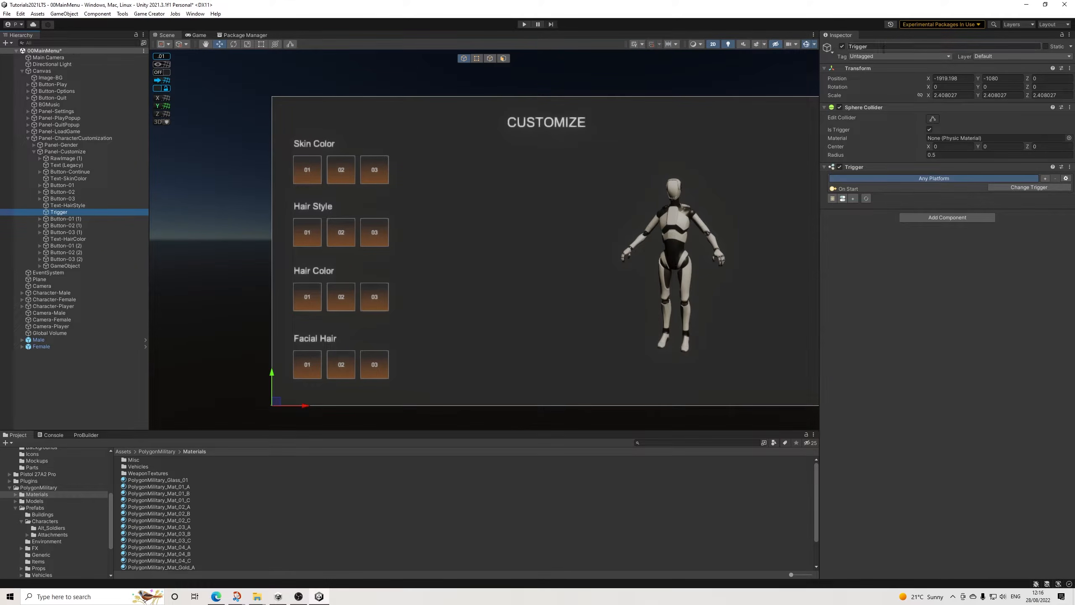
{"action": "left_click", "coordinate": [893, 47]}
{"action": "type", "text": "-HairStyle"}
{"action": "key", "text": "Return"}
Step: Set Trigger-HairStyle to On Variable Change, watching the numeric global variable HairStyle
{"action": "left_click", "coordinate": [1012, 190]}
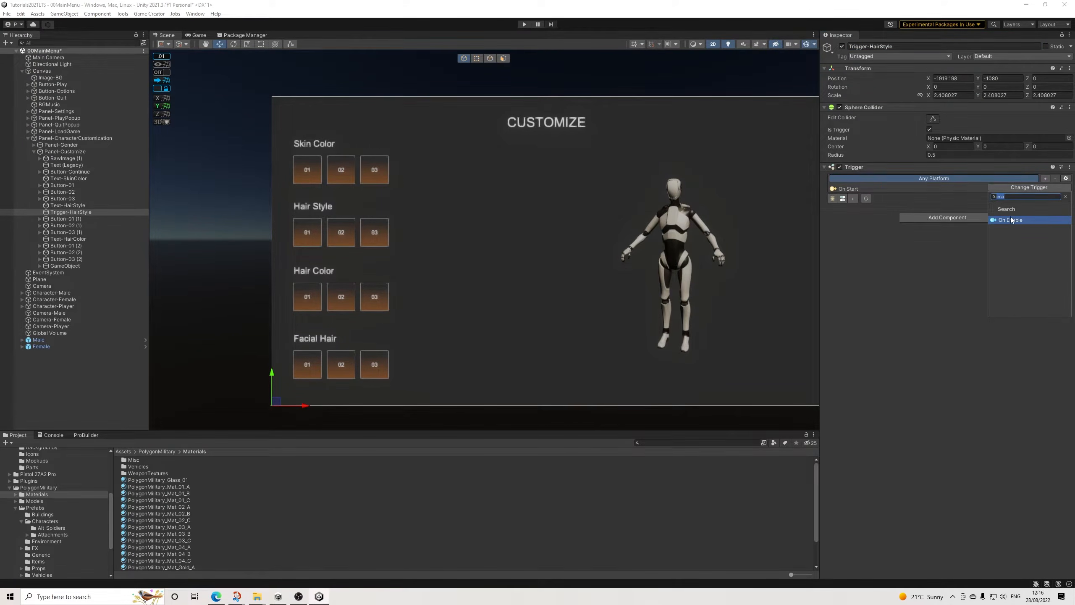
{"action": "left_click", "coordinate": [1012, 220]}
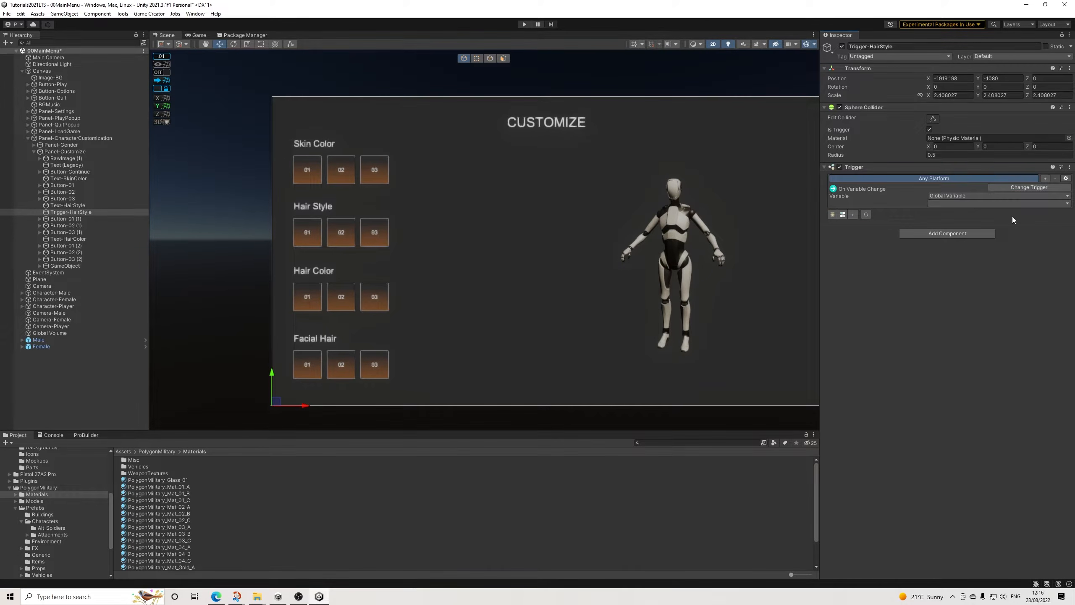
{"action": "left_click", "coordinate": [943, 205]}
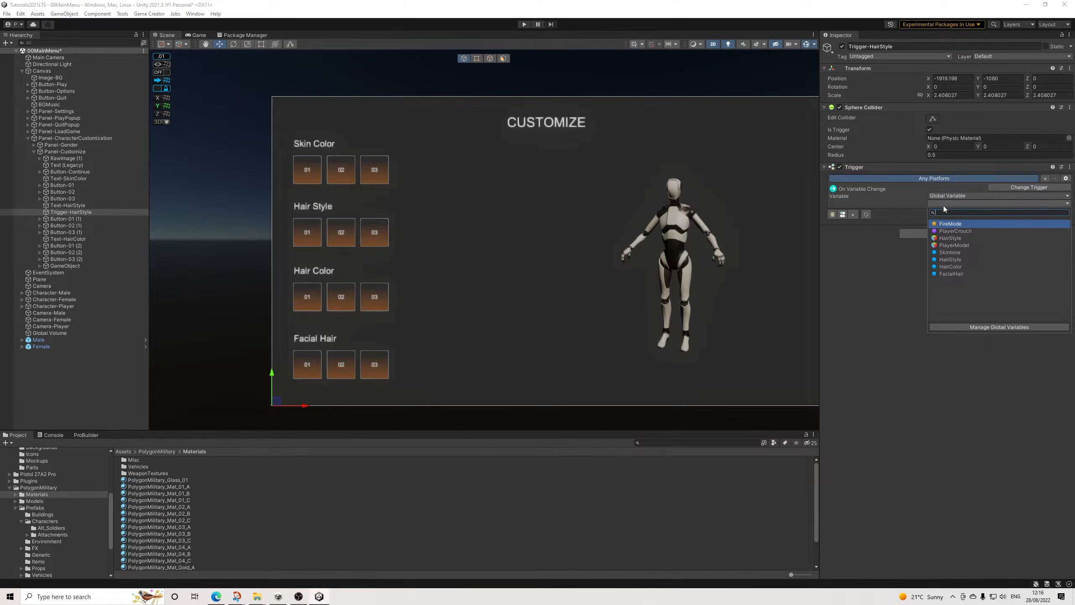
{"action": "left_click", "coordinate": [950, 259]}
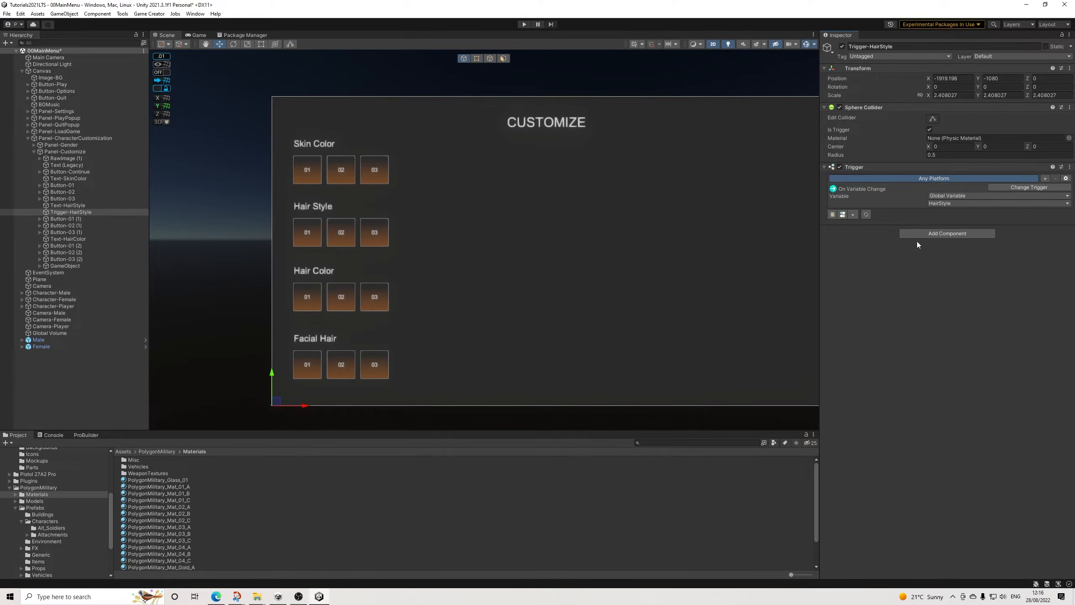
Step: Create a Conditions object for Trigger-HairStyle and open its settings
{"action": "left_click", "coordinate": [843, 215]}
{"action": "left_click", "coordinate": [39, 212]}
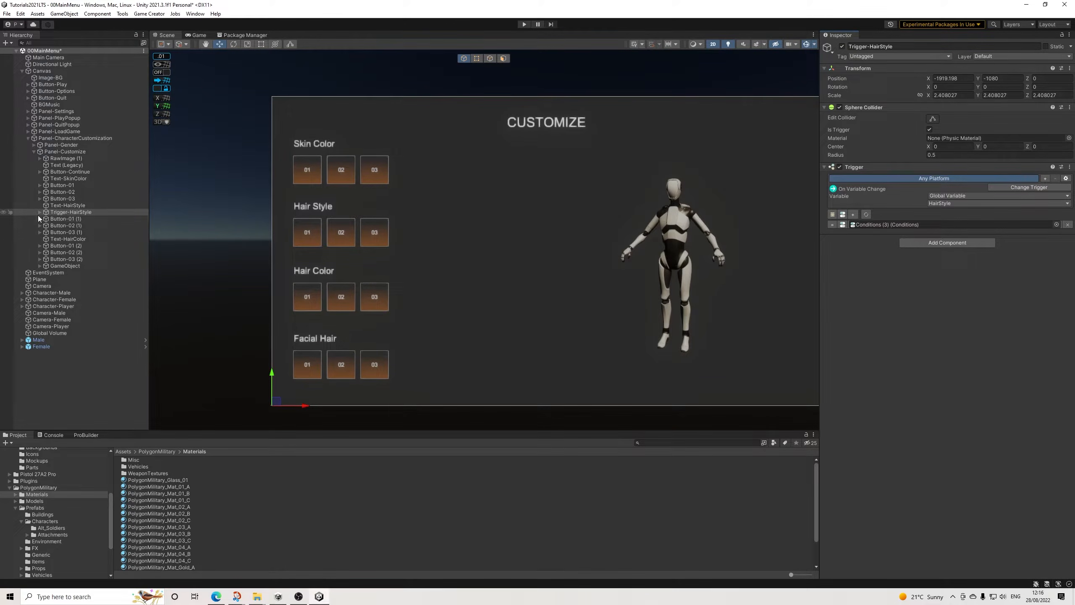
{"action": "left_click", "coordinate": [72, 218]}
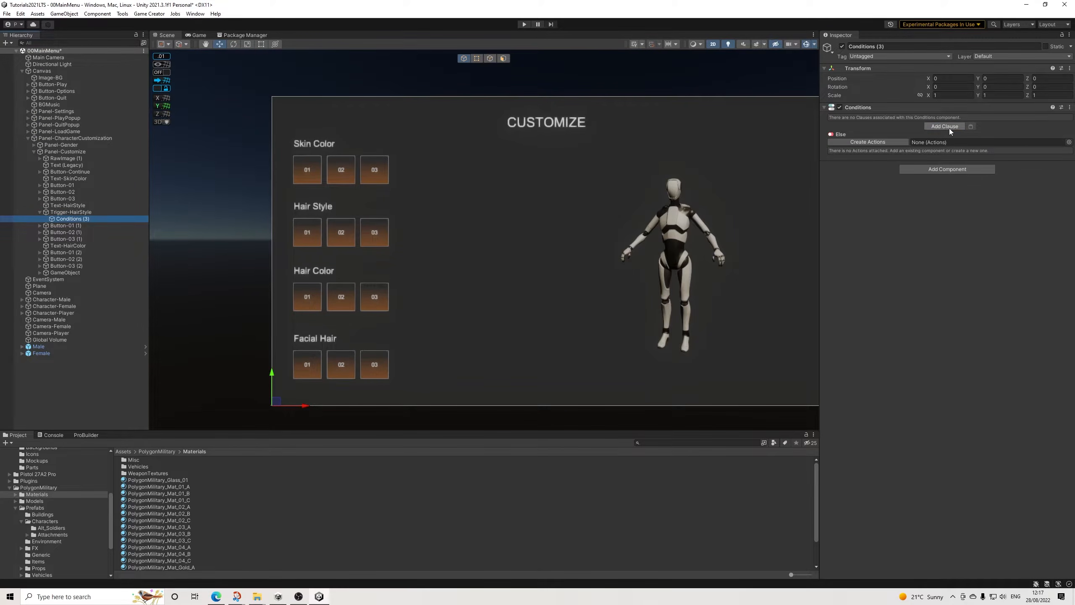
Step: Add a clause with a Variable Number condition checking that the global variable HairStyle equals 1
{"action": "left_click", "coordinate": [945, 127]}
{"action": "left_click", "coordinate": [897, 144]}
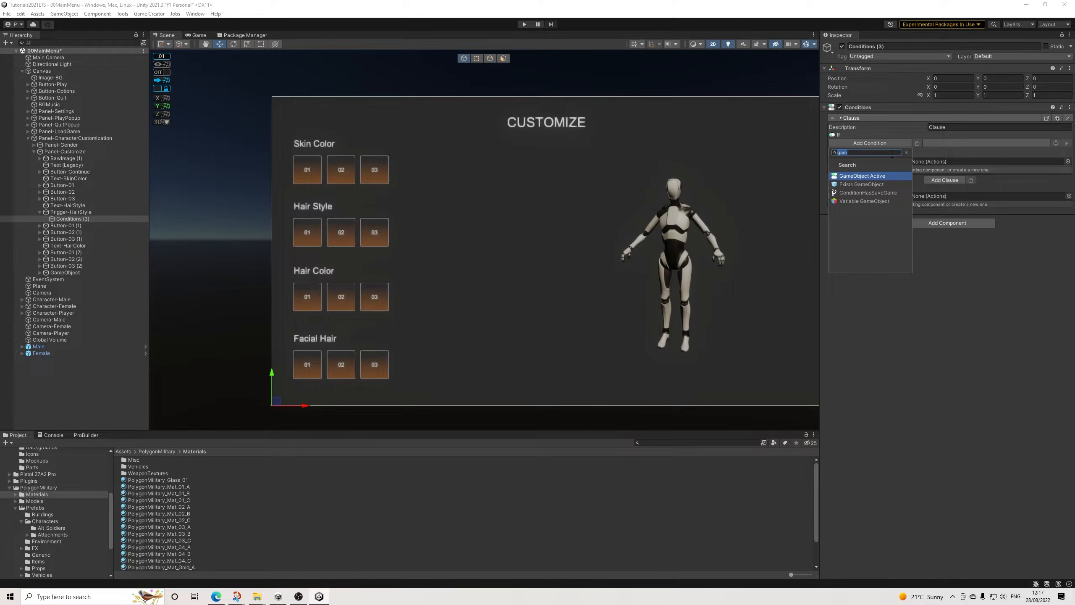
{"action": "type", "text": "n"}
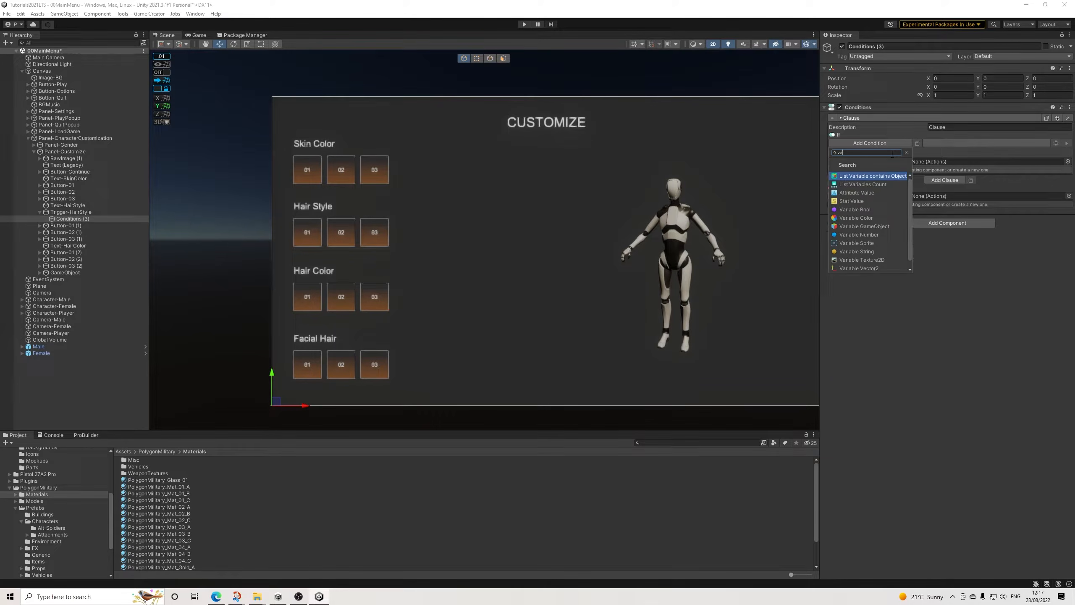
{"action": "type", "text": "um"}
{"action": "key", "text": "Return"}
{"action": "left_click", "coordinate": [947, 160]}
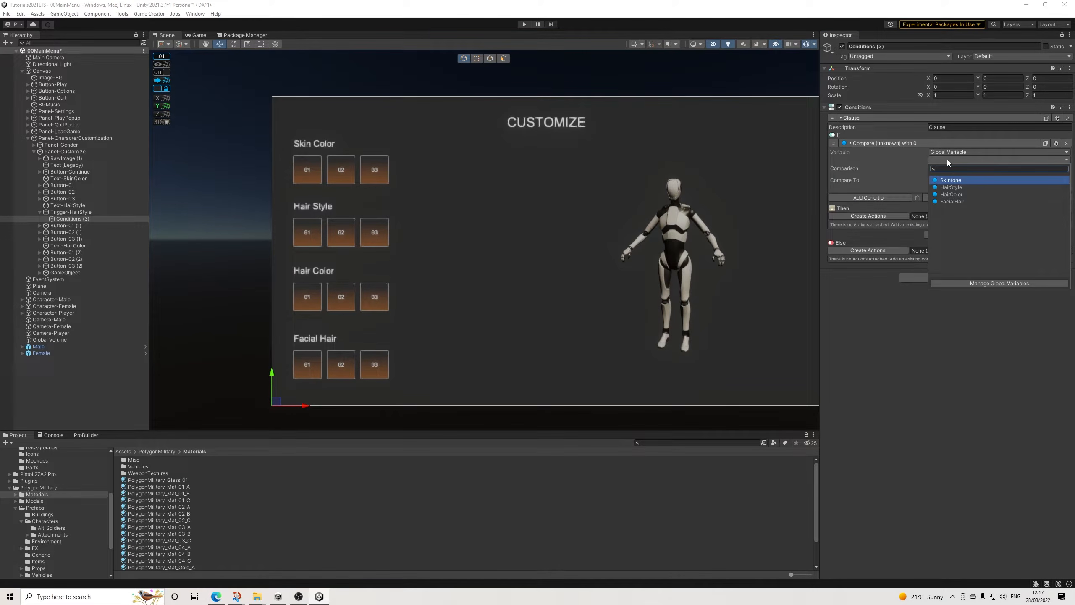
{"action": "left_click", "coordinate": [945, 188]}
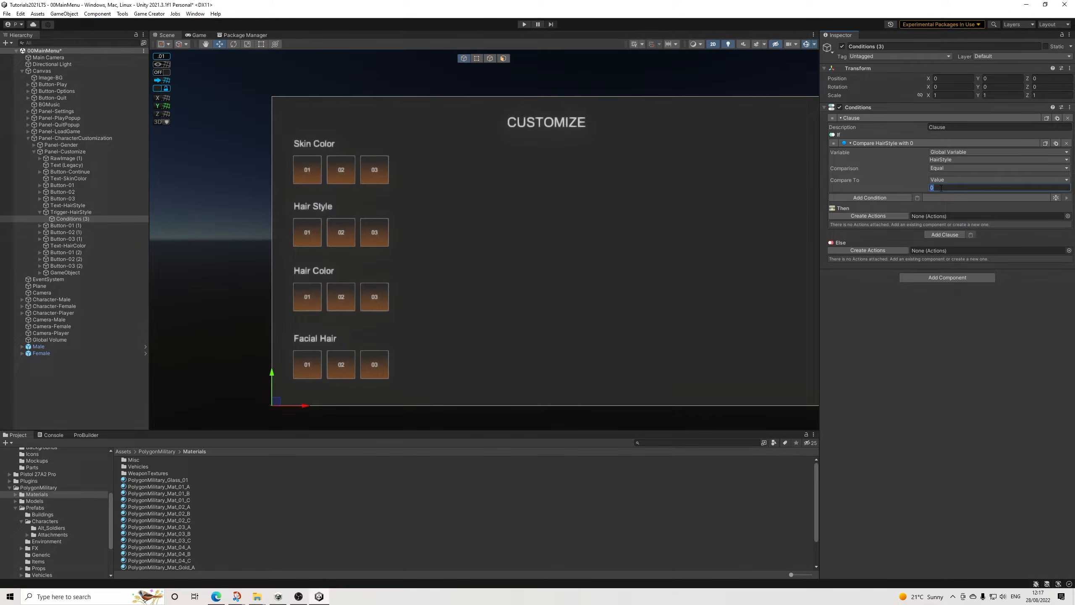
{"action": "type", "text": "1"}
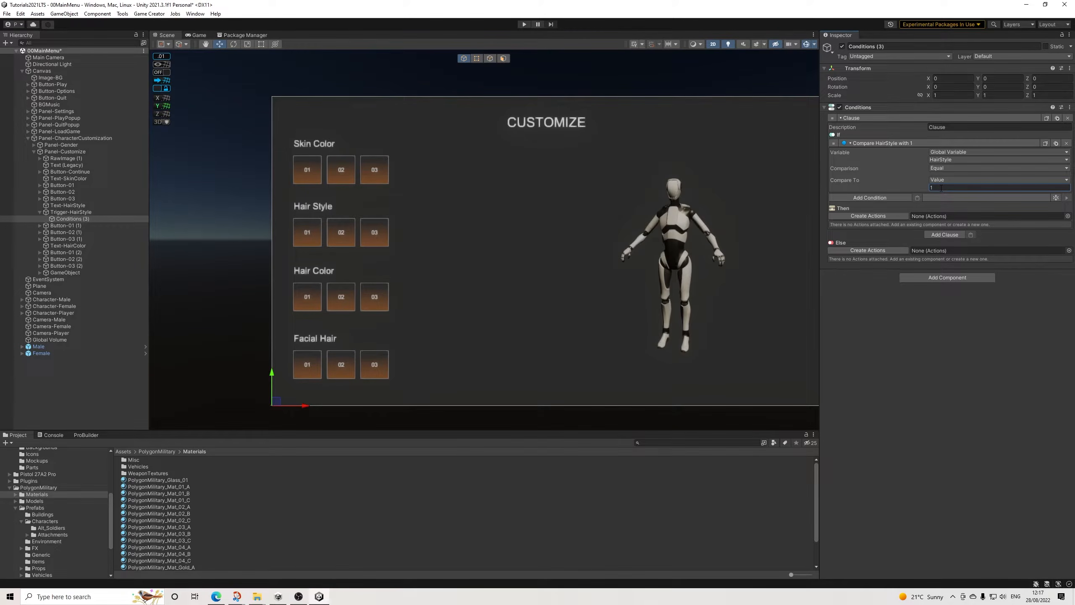
Step: Create an Actions object for the clause's Then branch and add a Character Attachment action to it
{"action": "left_click", "coordinate": [866, 216]}
{"action": "left_click", "coordinate": [875, 225]}
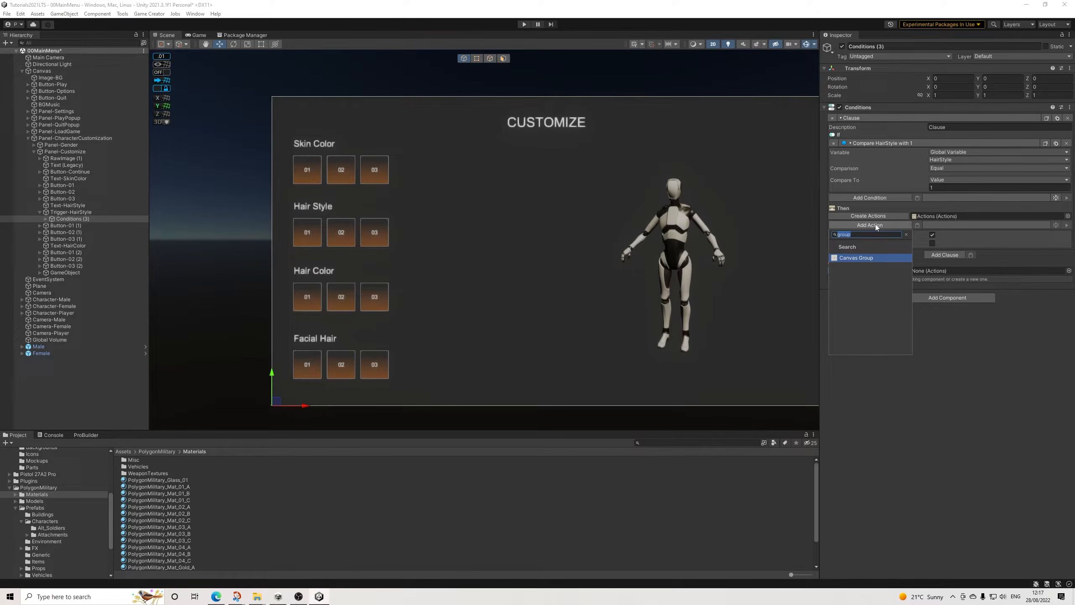
{"action": "key", "text": "BackSpace"}
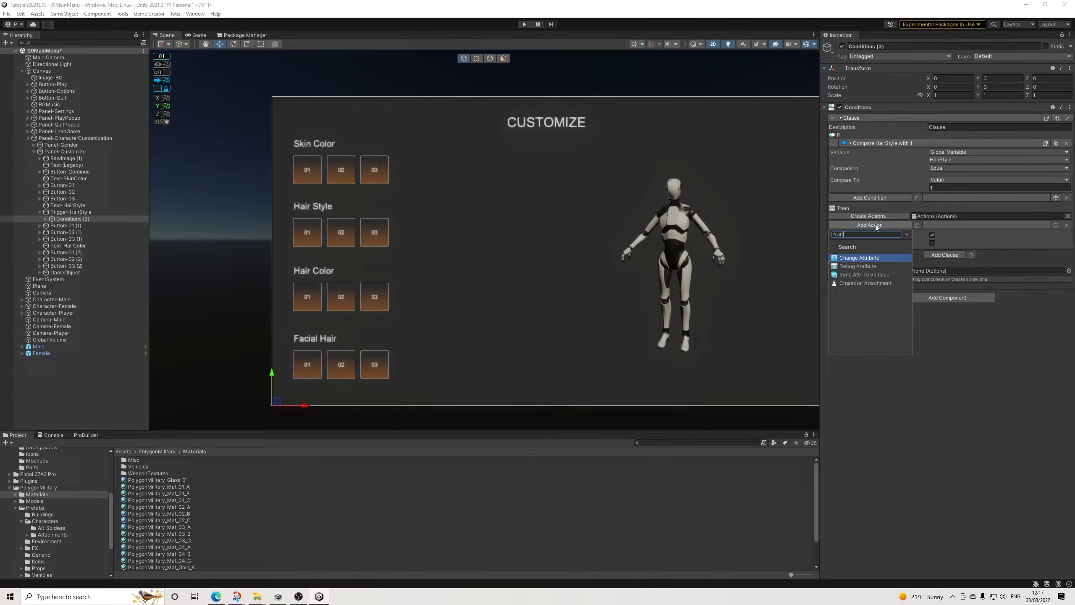
{"action": "type", "text": "remov"}
{"action": "key", "text": "BackSpace"}
{"action": "key", "text": "BackSpace"}
{"action": "key", "text": "BackSpace"}
{"action": "key", "text": "BackSpace"}
{"action": "key", "text": "BackSpace"}
{"action": "type", "text": "att"}
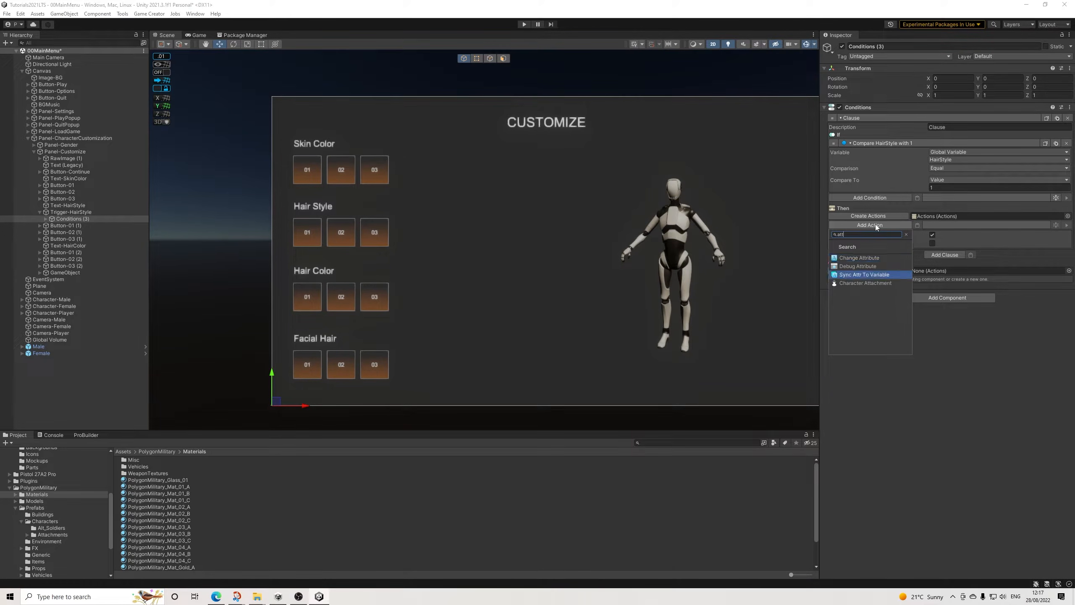
{"action": "key", "text": "Down"}
{"action": "key", "text": "Return"}
Step: Set the attachment action to Remove from the Head bone of Character-Player
{"action": "left_click_drag", "start_coordinate": [52, 346], "coordinate": [945, 244]}
{"action": "left_click_drag", "start_coordinate": [52, 312], "coordinate": [991, 244]}
{"action": "left_click", "coordinate": [939, 251]}
{"action": "left_click", "coordinate": [953, 279]}
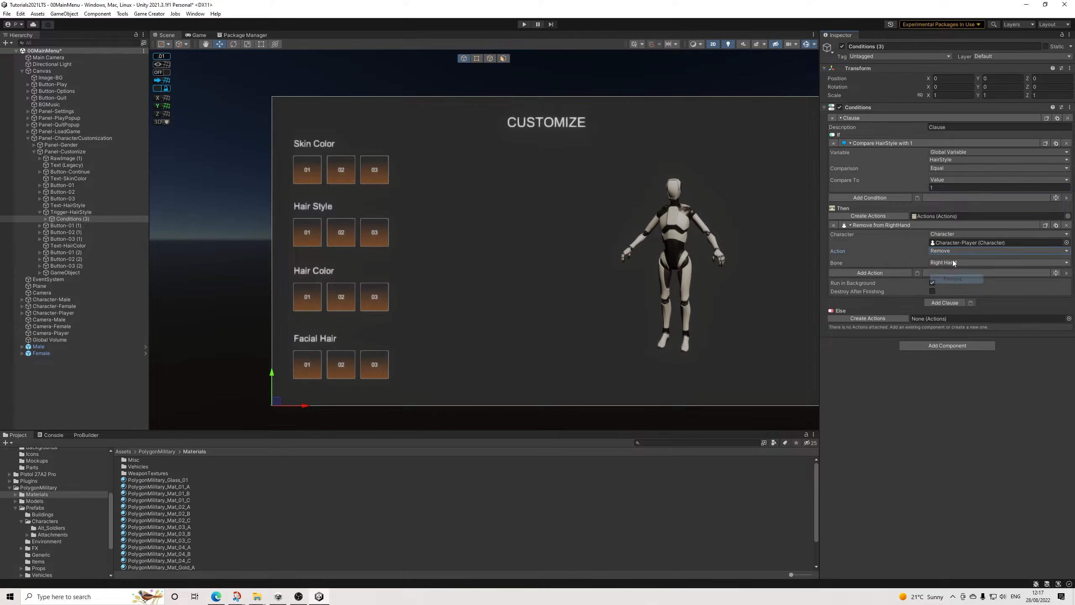
{"action": "left_click", "coordinate": [953, 263]}
{"action": "left_click", "coordinate": [955, 266]}
{"action": "left_click", "coordinate": [953, 260]}
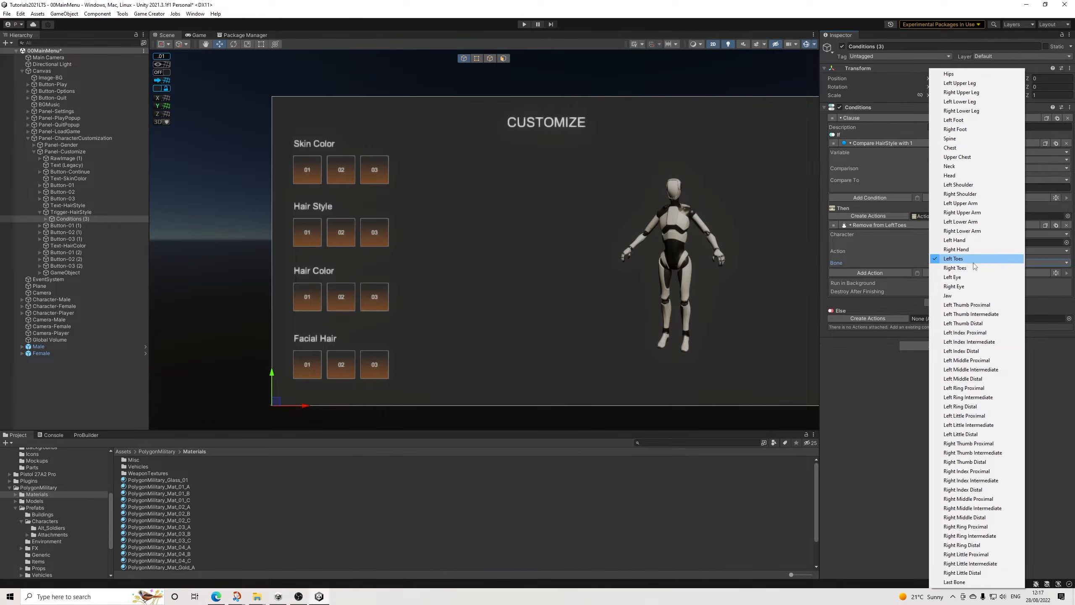
{"action": "left_click", "coordinate": [959, 176]}
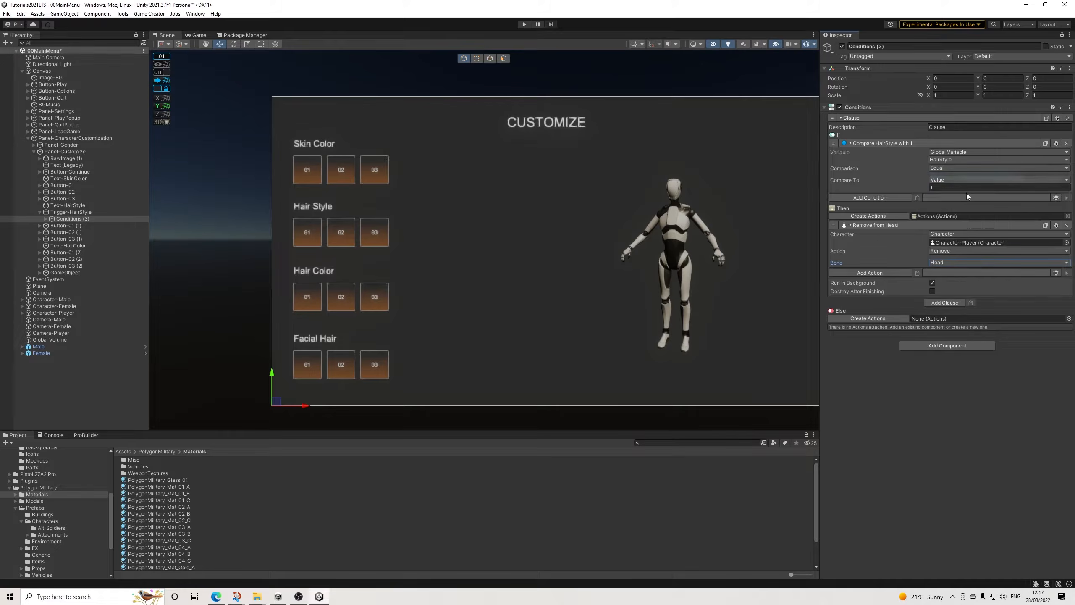
Step: Duplicate the Remove action and set the copy to Attach the SM_Chr_Attach_Hair_Male_04 prefab to the head
{"action": "left_click", "coordinate": [1046, 225]}
{"action": "left_click", "coordinate": [939, 299]}
{"action": "left_click", "coordinate": [948, 308]}
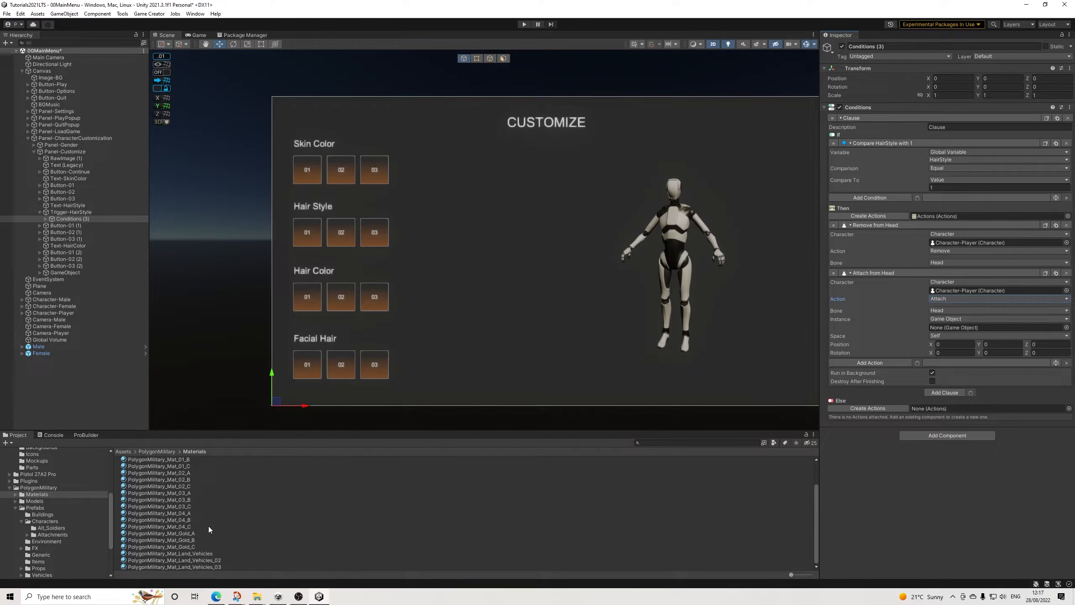
{"action": "left_click", "coordinate": [47, 534]}
{"action": "scroll", "coordinate": [185, 504], "scroll_direction": "down", "scroll_amount": 5}
{"action": "scroll", "coordinate": [186, 516], "scroll_direction": "down", "scroll_amount": 8}
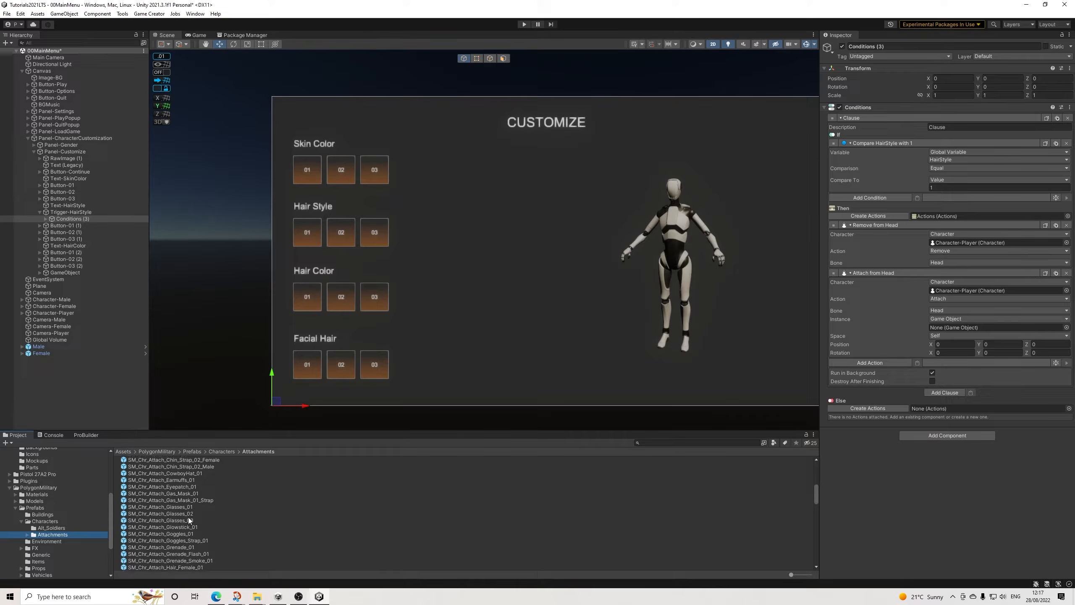
{"action": "scroll", "coordinate": [188, 517], "scroll_direction": "down", "scroll_amount": 6}
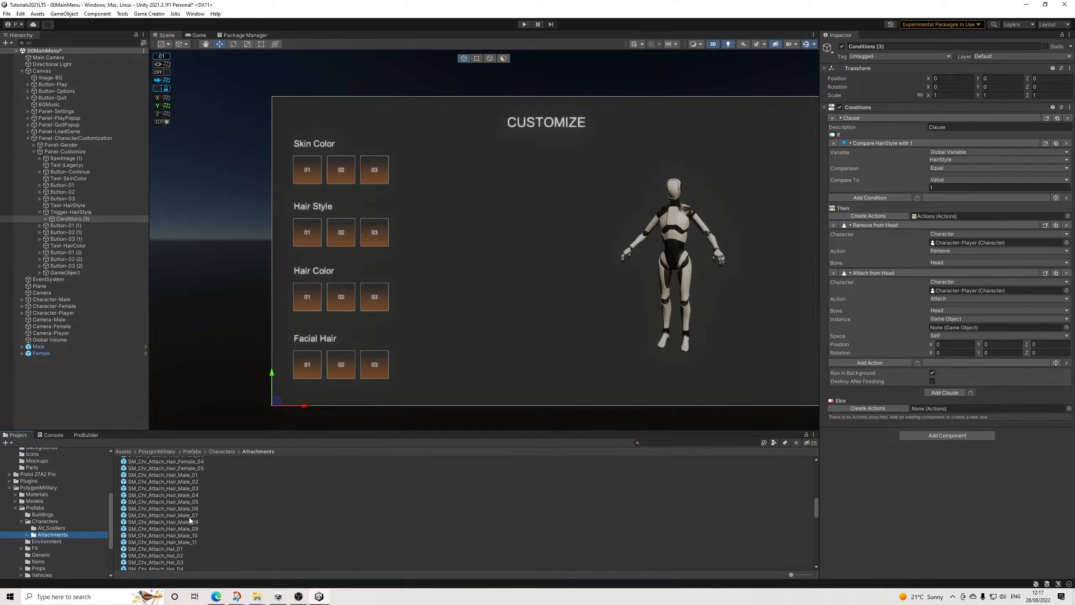
{"action": "left_click_drag", "start_coordinate": [191, 496], "coordinate": [944, 329]}
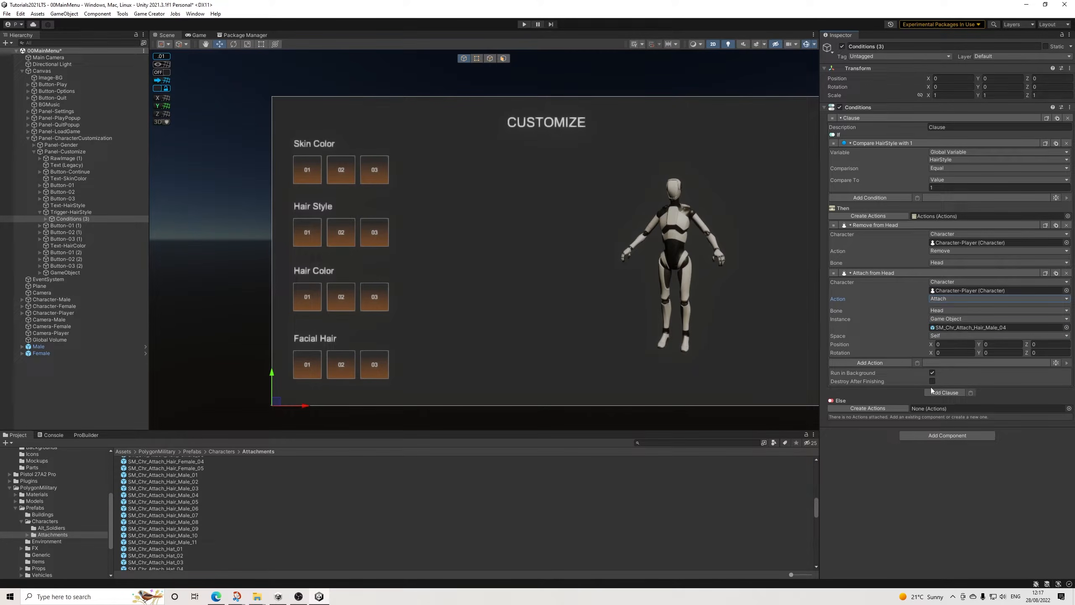
Step: Duplicate the Actions object under Conditions (3) twice
{"action": "left_click", "coordinate": [46, 219]}
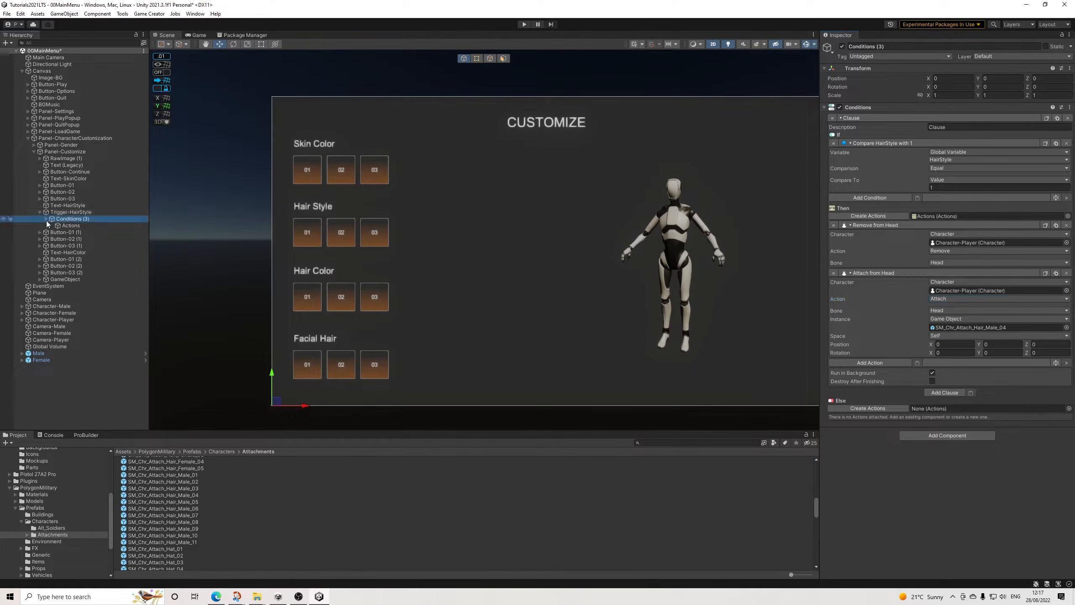
{"action": "left_click", "coordinate": [70, 226]}
{"action": "key", "text": "ctrl+d"}
{"action": "key", "text": "ctrl+d"}
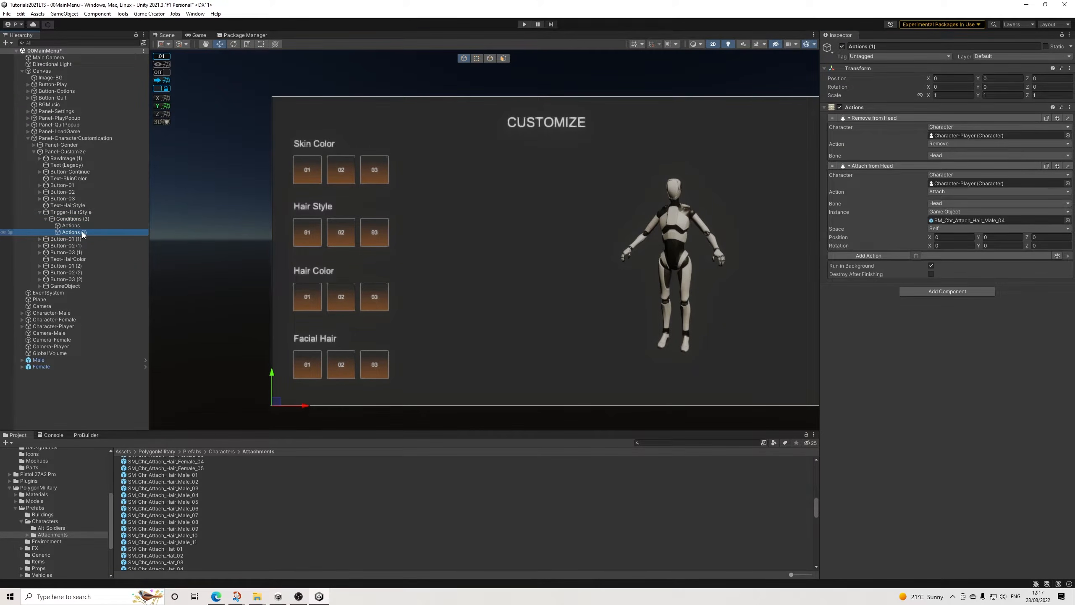
Step: Add a second clause to Conditions (3), paste the HairStyle comparison into it and assign Actions (1) to its Then branch
{"action": "left_click", "coordinate": [80, 219]}
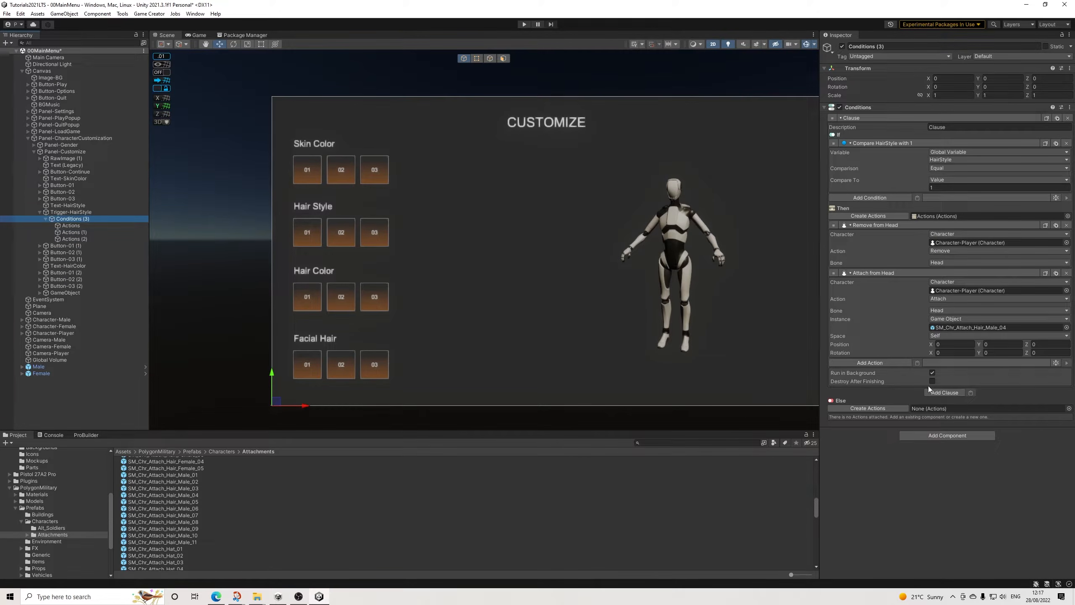
{"action": "left_click", "coordinate": [940, 392]}
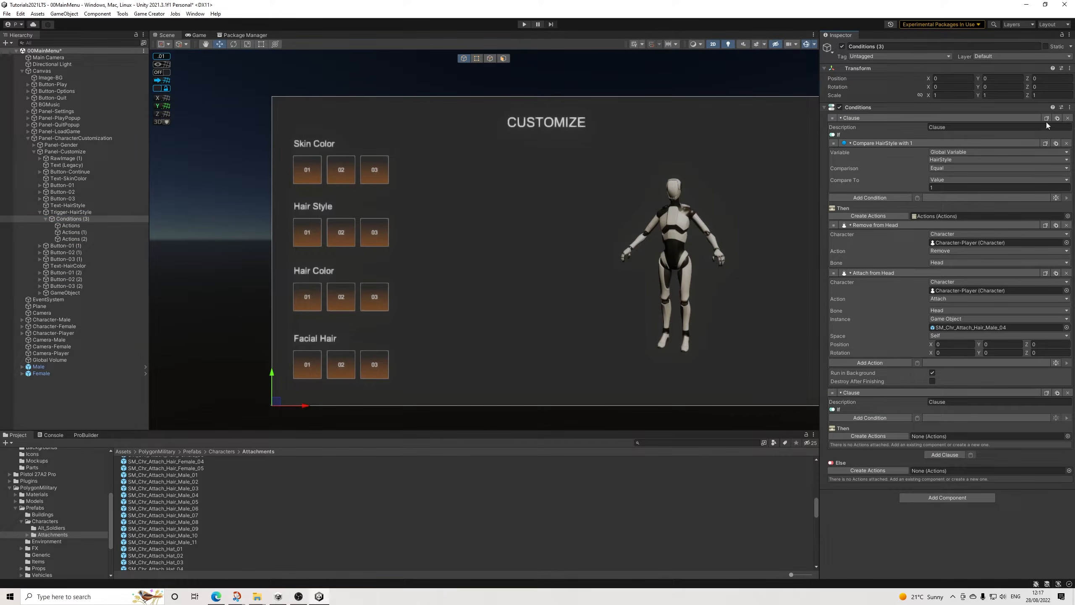
{"action": "left_click", "coordinate": [917, 418]}
{"action": "left_click_drag", "start_coordinate": [818, 430], "coordinate": [970, 491]}
{"action": "scroll", "coordinate": [976, 460], "scroll_direction": "down", "scroll_amount": 5}
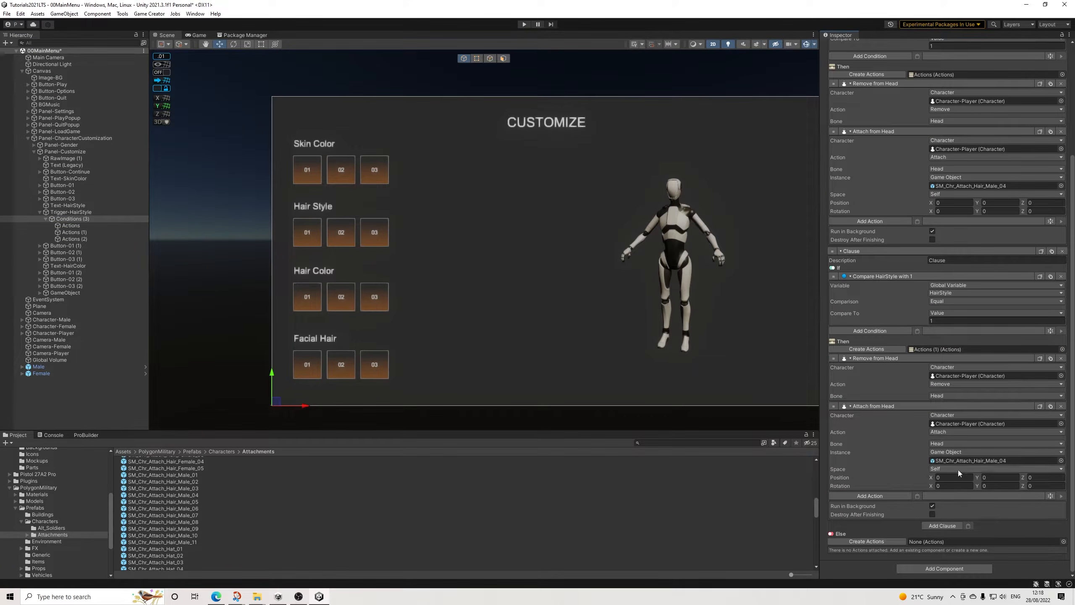
Step: Add a third clause comparing HairStyle with 3 and running Actions (2), and set the second clause's comparison value to 2
{"action": "left_click", "coordinate": [938, 525]}
{"action": "scroll", "coordinate": [969, 498], "scroll_direction": "down", "scroll_amount": 3}
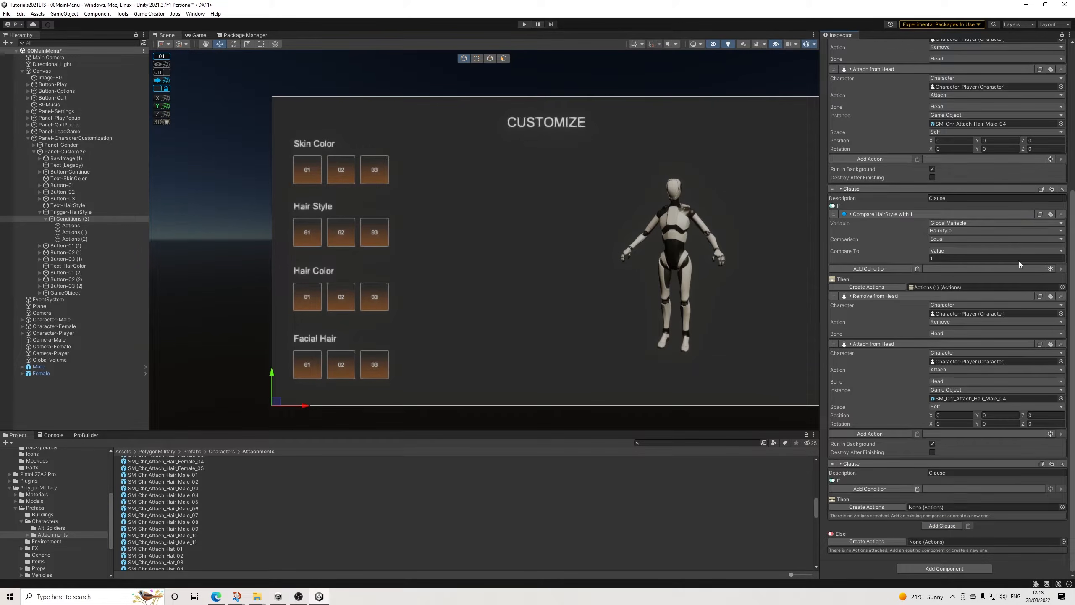
{"action": "left_click", "coordinate": [917, 489]}
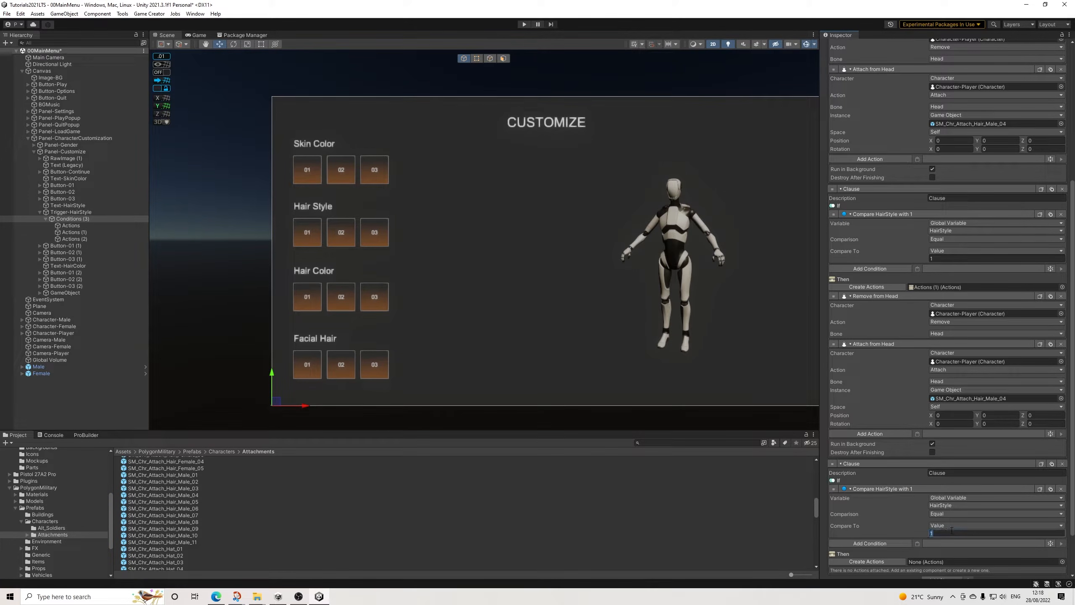
{"action": "left_click", "coordinate": [948, 259]}
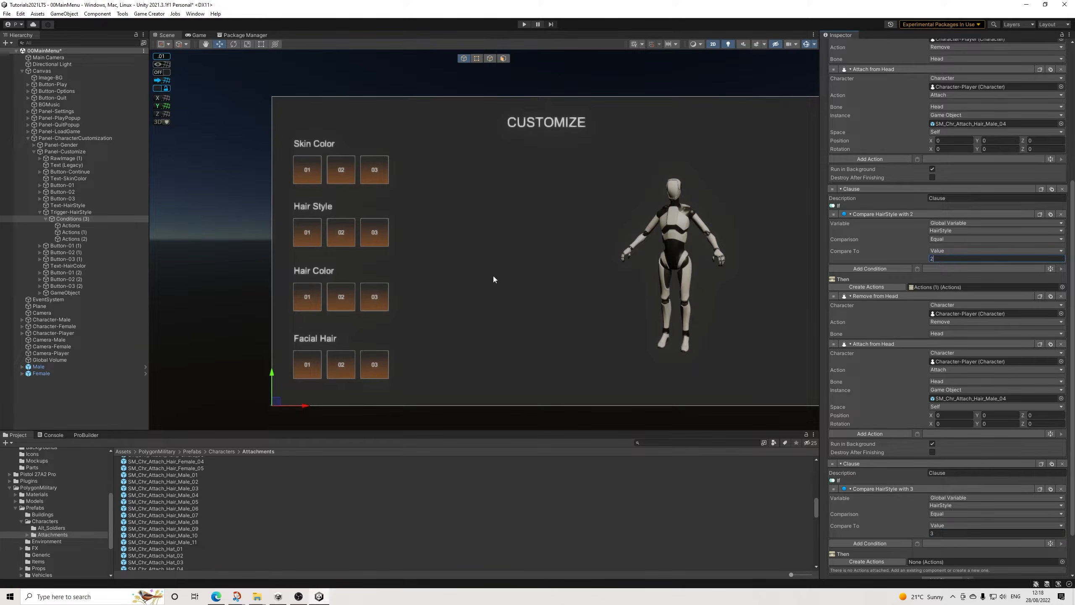
{"action": "left_click_drag", "start_coordinate": [82, 241], "coordinate": [952, 560]}
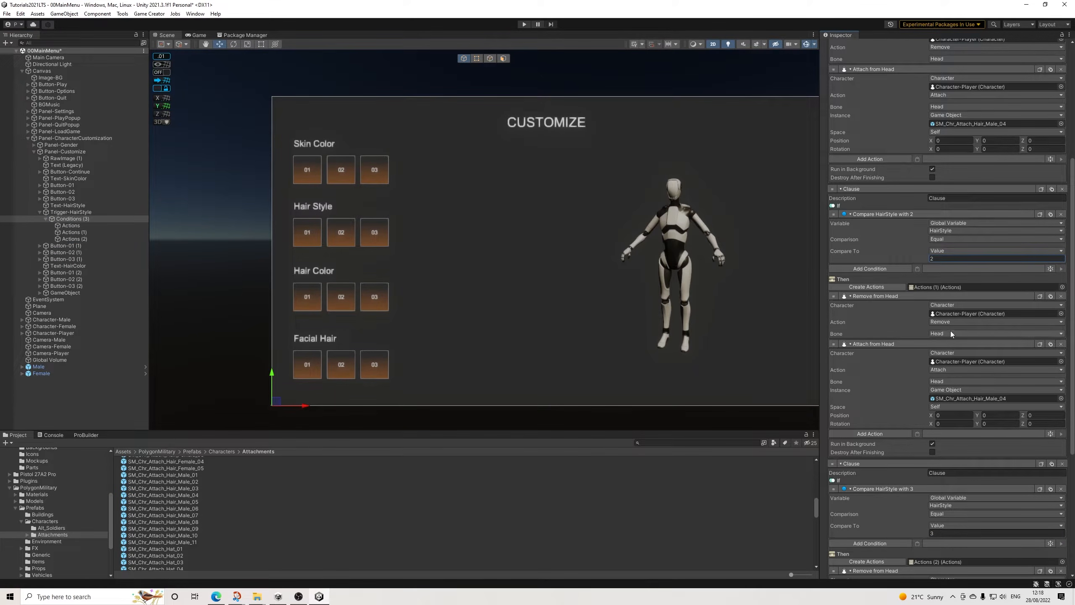
Step: Attach SM_Chr_Attach_Hair_Male_01 in the second clause and SM_Chr_Attach_Hair_Female_05 in the third clause
{"action": "scroll", "coordinate": [953, 331], "scroll_direction": "down", "scroll_amount": 2}
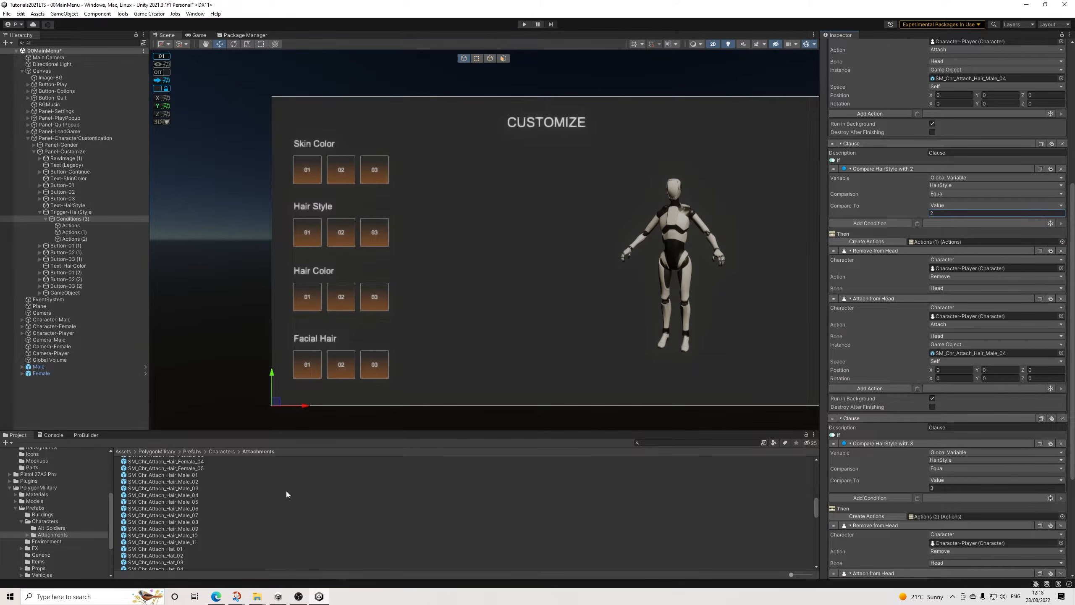
{"action": "left_click_drag", "start_coordinate": [191, 475], "coordinate": [992, 353]}
{"action": "scroll", "coordinate": [1013, 399], "scroll_direction": "down", "scroll_amount": 3}
{"action": "scroll", "coordinate": [1014, 399], "scroll_direction": "down", "scroll_amount": 3}
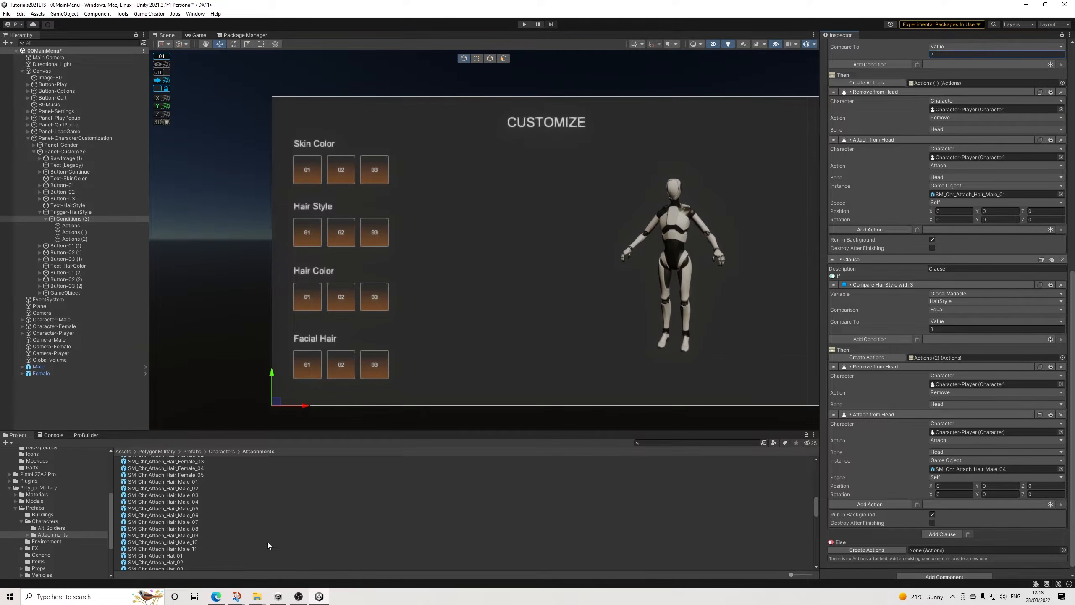
{"action": "left_click_drag", "start_coordinate": [197, 476], "coordinate": [973, 469]}
Step: Check the Conditions object linked to Trigger-HairStyle and its clauses, and save the scene
{"action": "left_click", "coordinate": [68, 212]}
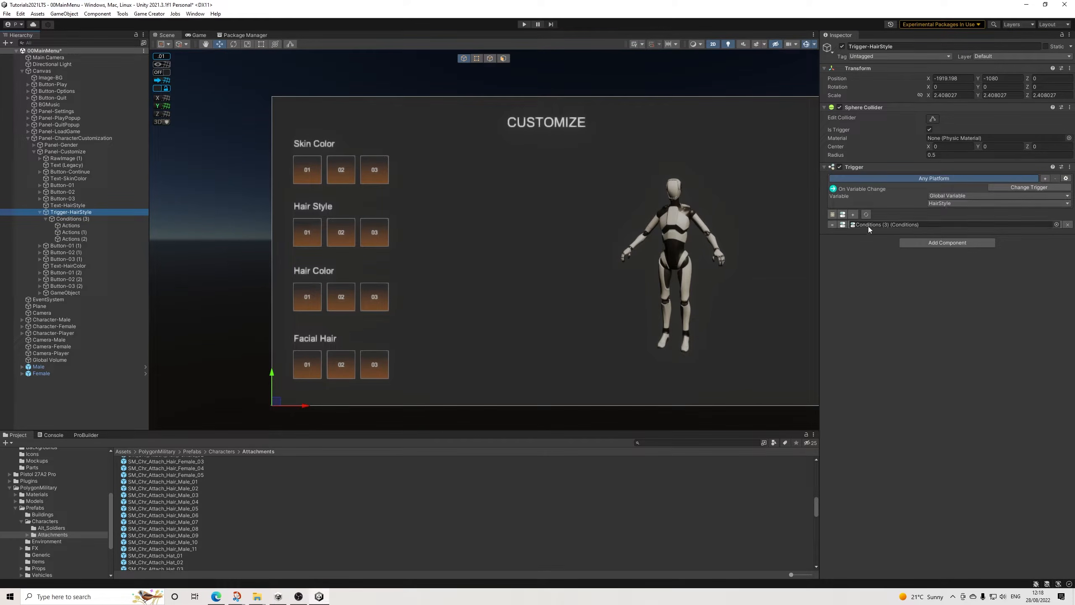
{"action": "left_click", "coordinate": [891, 223]}
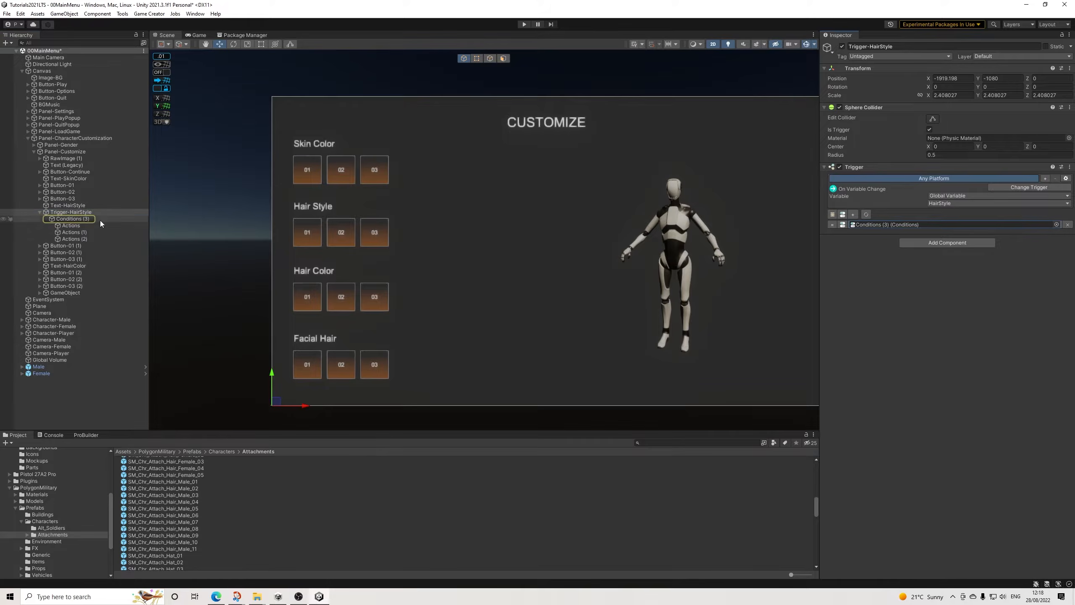
{"action": "left_click", "coordinate": [75, 219]}
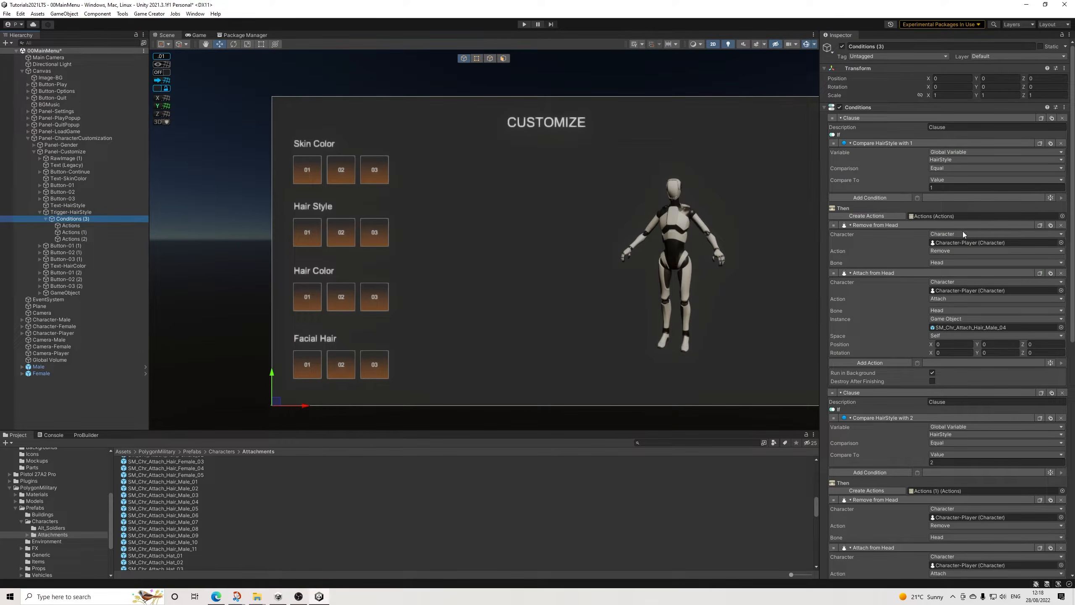
{"action": "scroll", "coordinate": [937, 488], "scroll_direction": "down", "scroll_amount": 2}
{"action": "scroll", "coordinate": [946, 467], "scroll_direction": "up", "scroll_amount": 2}
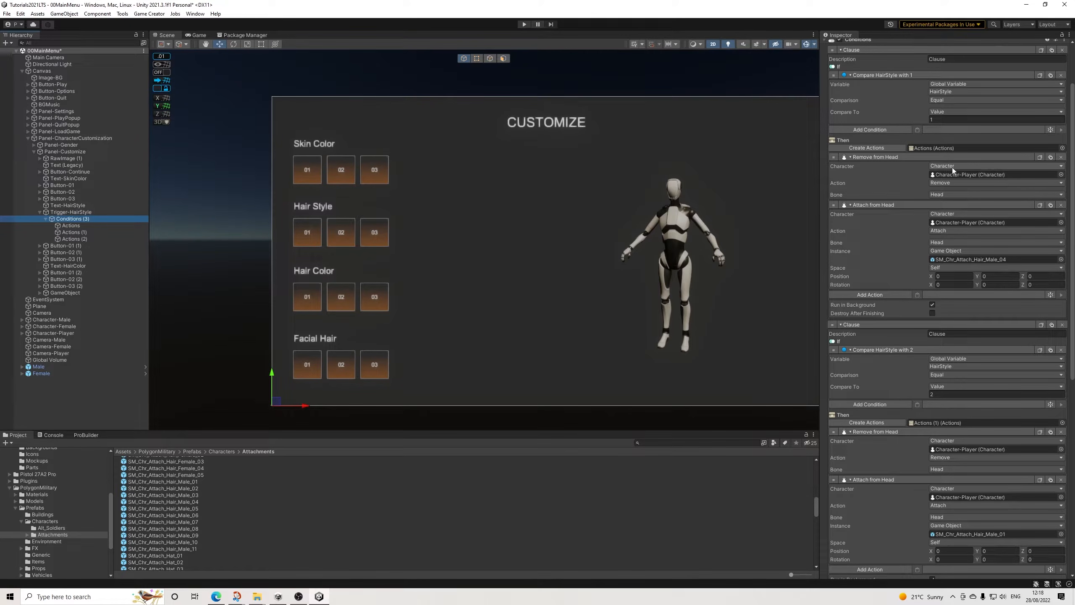
{"action": "scroll", "coordinate": [966, 368], "scroll_direction": "down", "scroll_amount": 10}
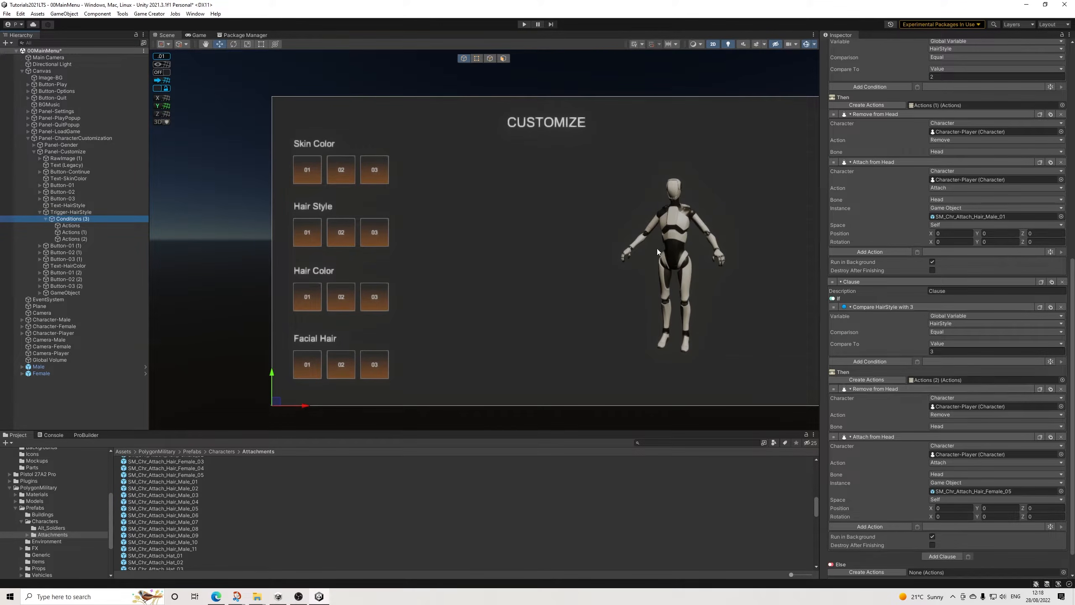
{"action": "left_click", "coordinate": [7, 14]}
{"action": "left_click", "coordinate": [19, 54]}
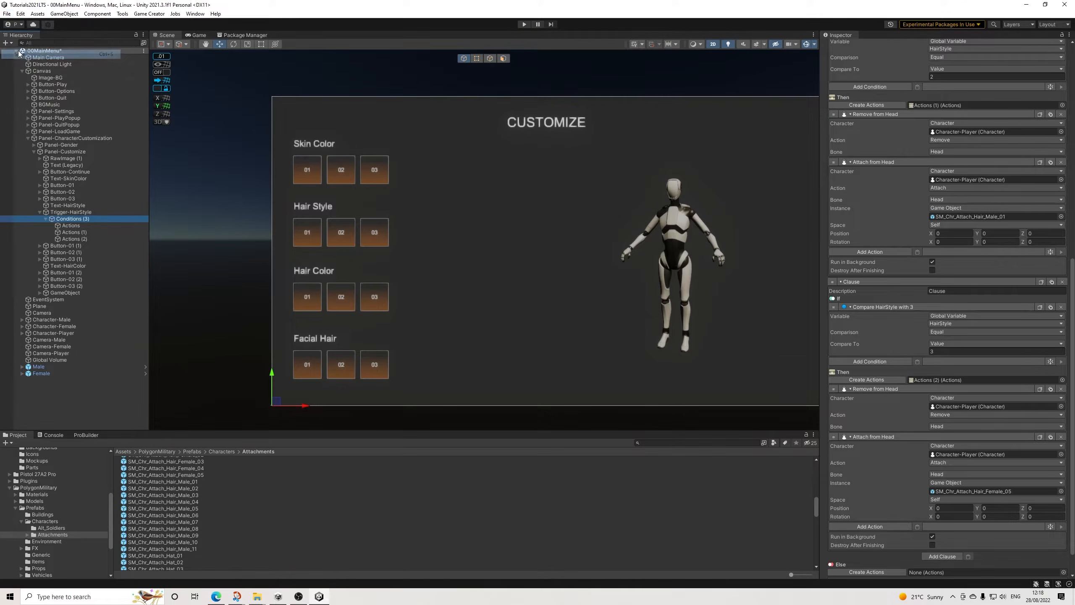
Step: Hide Panel-Customize by setting its Canvas Group alpha to 0 and turning off Interactable and Blocks Raycasts
{"action": "left_click", "coordinate": [35, 152]}
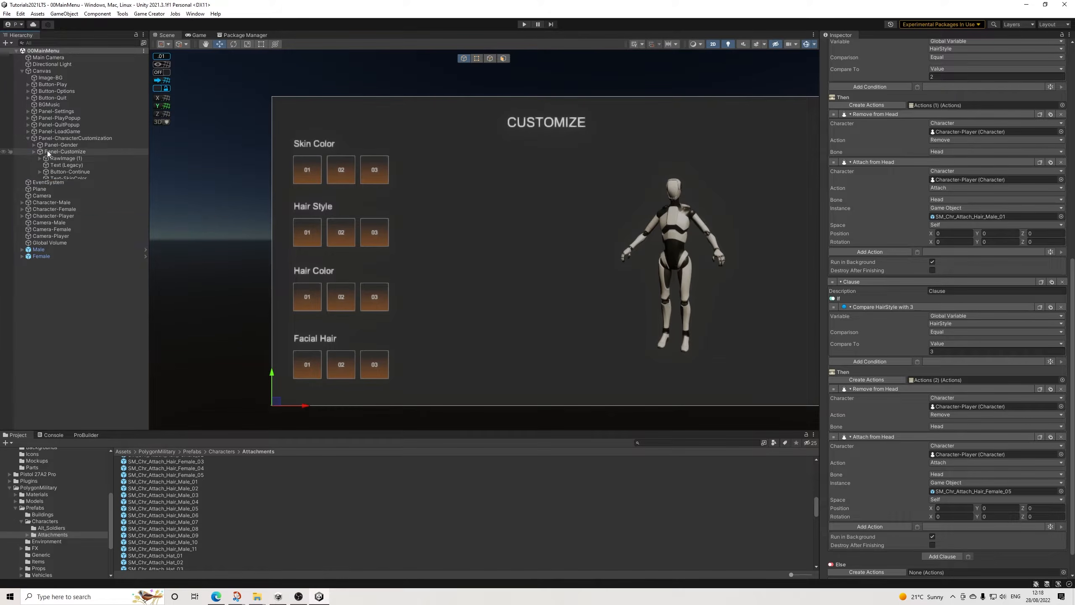
{"action": "left_click", "coordinate": [83, 151]}
{"action": "left_click", "coordinate": [935, 290]}
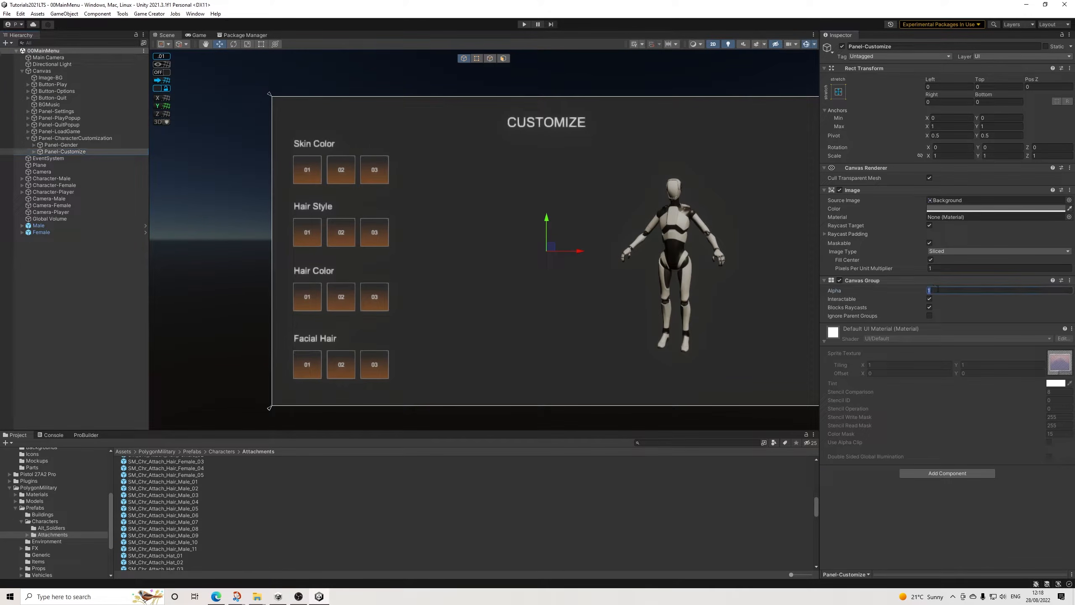
{"action": "type", "text": "0"}
{"action": "left_click", "coordinate": [930, 300]}
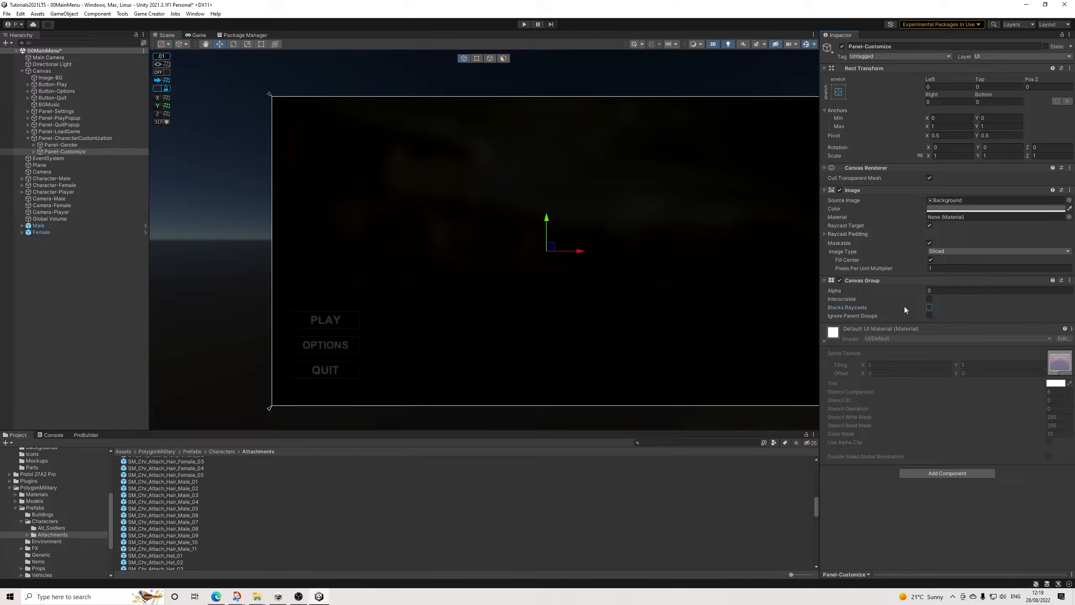
Step: Show Panel-Gender with Canvas Group alpha 1, Interactable and Blocks Raycasts enabled, and start play mode
{"action": "left_click", "coordinate": [61, 145]}
{"action": "left_click", "coordinate": [939, 290]}
{"action": "type", "text": "1"}
{"action": "left_click", "coordinate": [930, 299]}
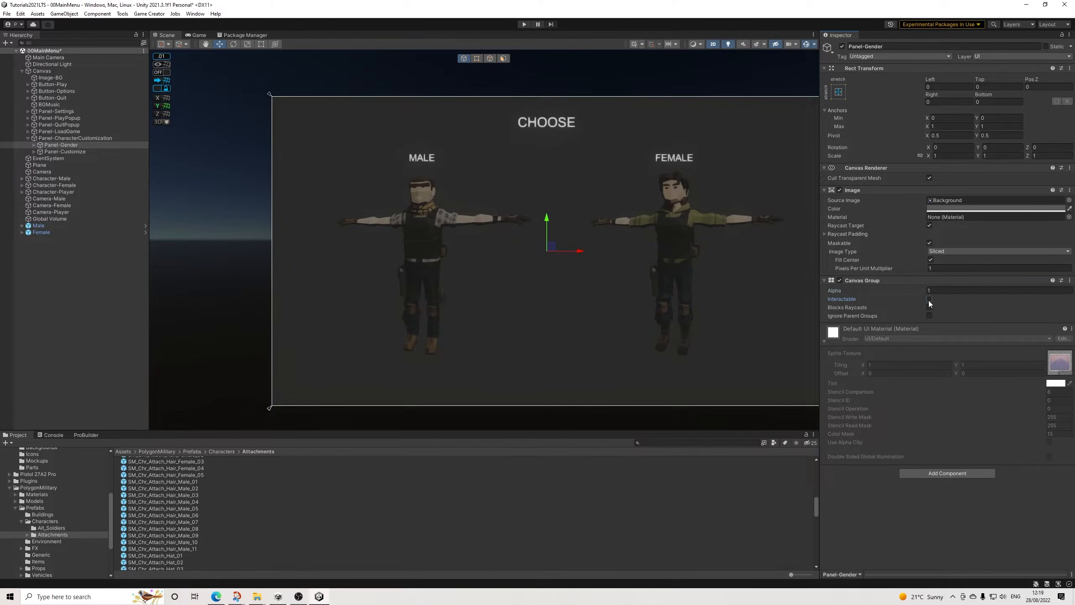
{"action": "left_click", "coordinate": [929, 308]}
{"action": "left_click", "coordinate": [524, 24]}
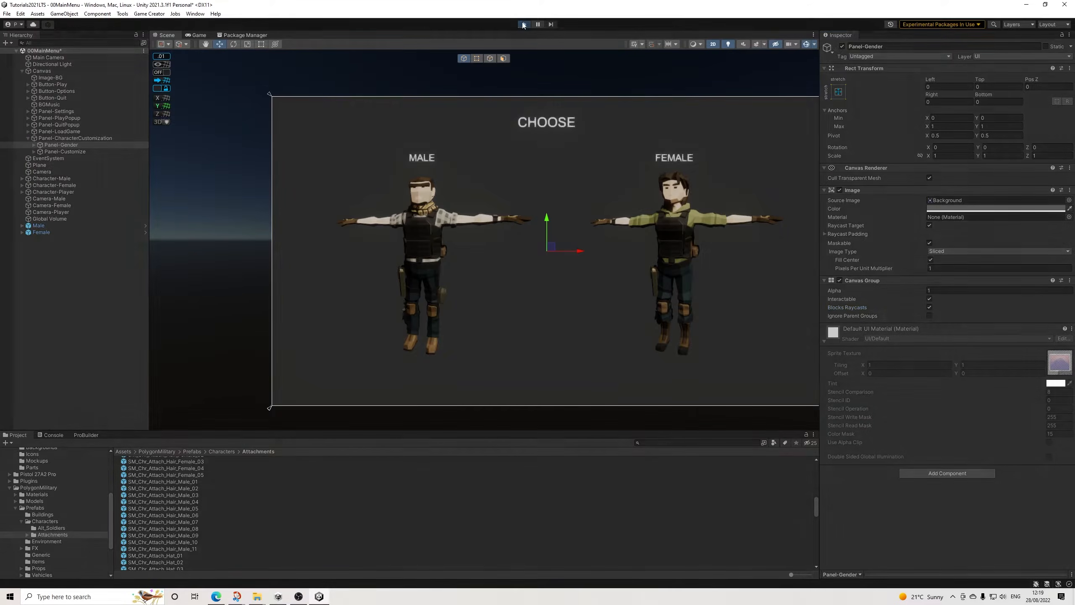
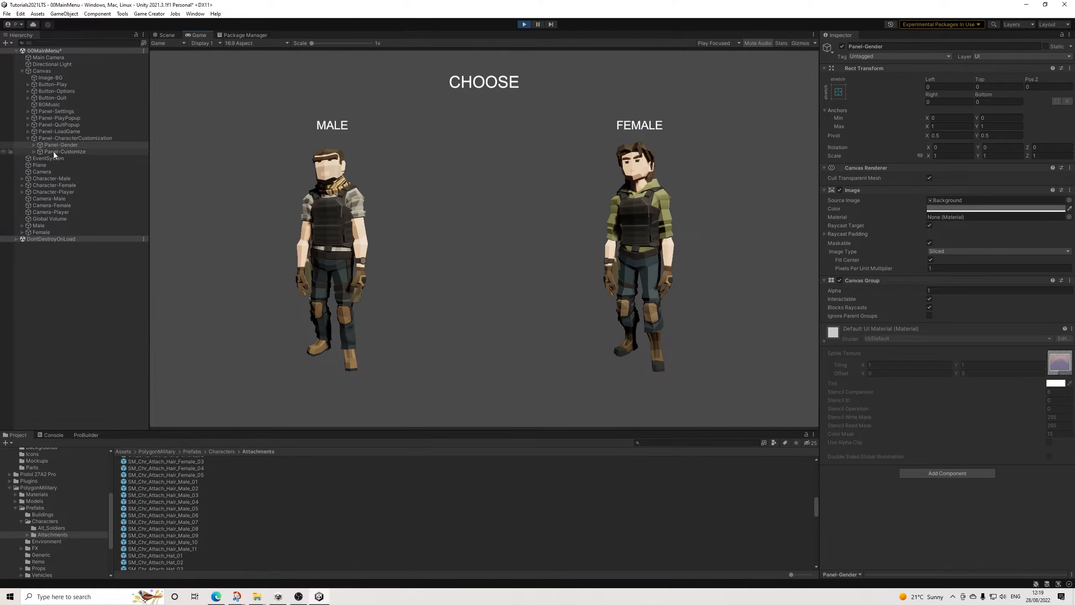
Step: Test the gender selection in play mode and check the settings of Panel-CharacterCustomization, Panel-Gender, Panel-Customize and Button-Continue
{"action": "left_click", "coordinate": [33, 144]}
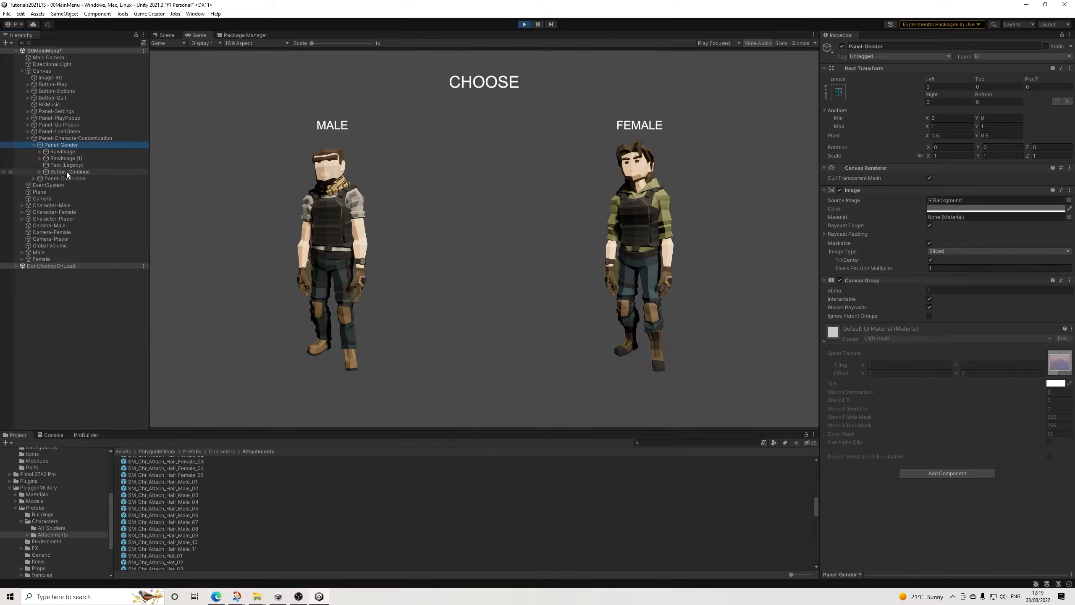
{"action": "left_click", "coordinate": [313, 187]}
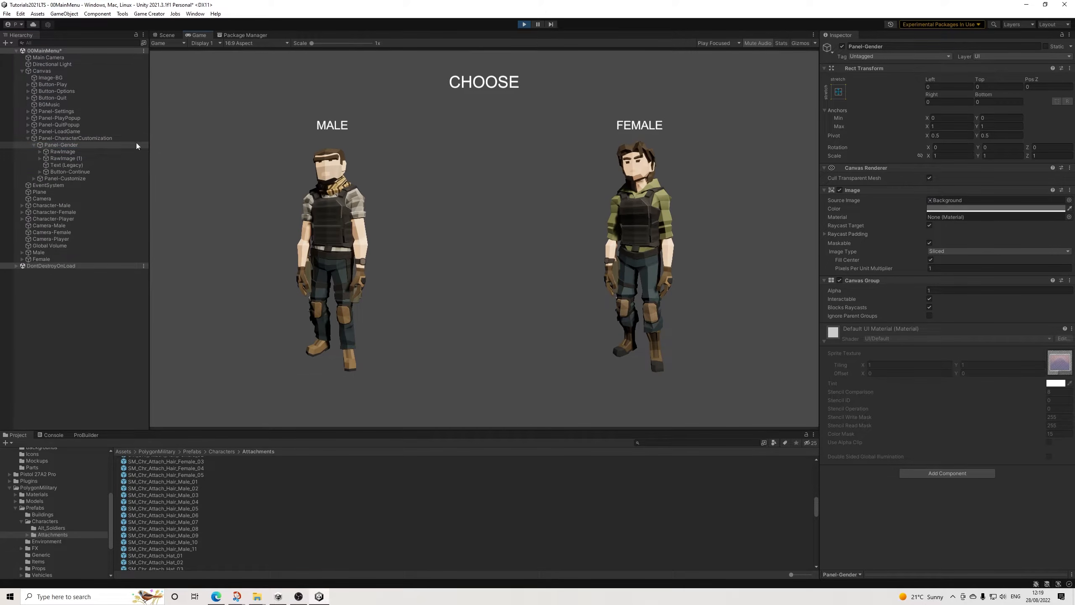
{"action": "left_click", "coordinate": [84, 139]}
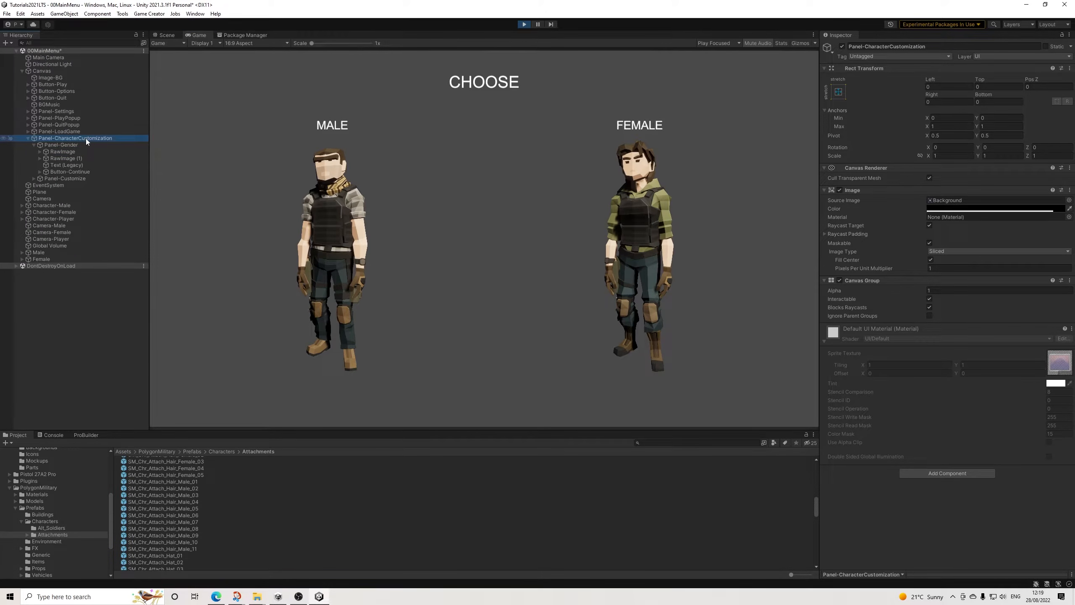
{"action": "left_click", "coordinate": [63, 144]}
{"action": "left_click", "coordinate": [60, 178]}
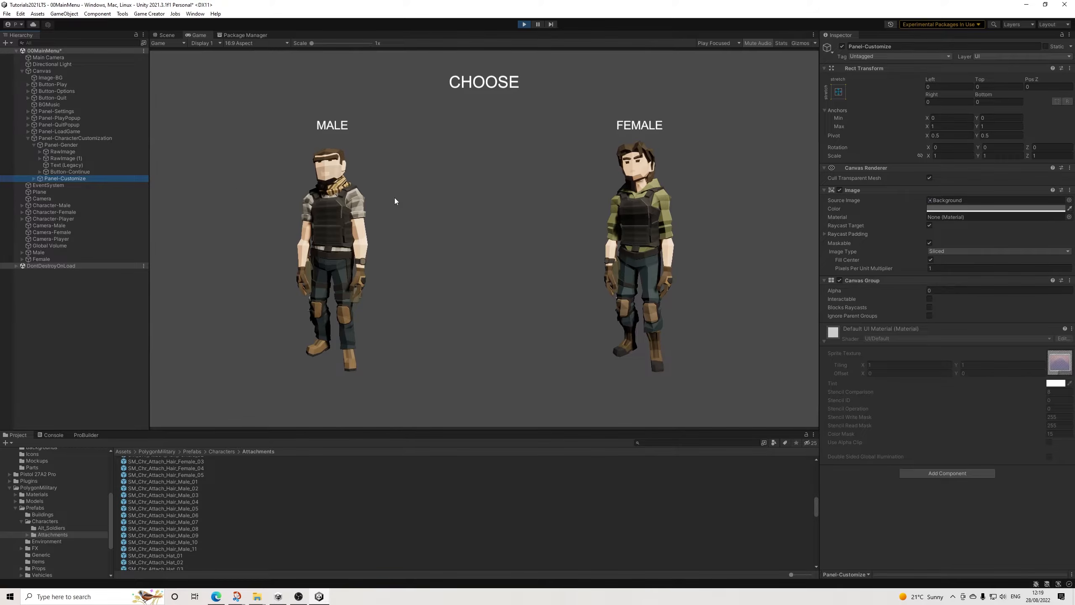
{"action": "left_click", "coordinate": [34, 145]}
{"action": "left_click", "coordinate": [63, 146]}
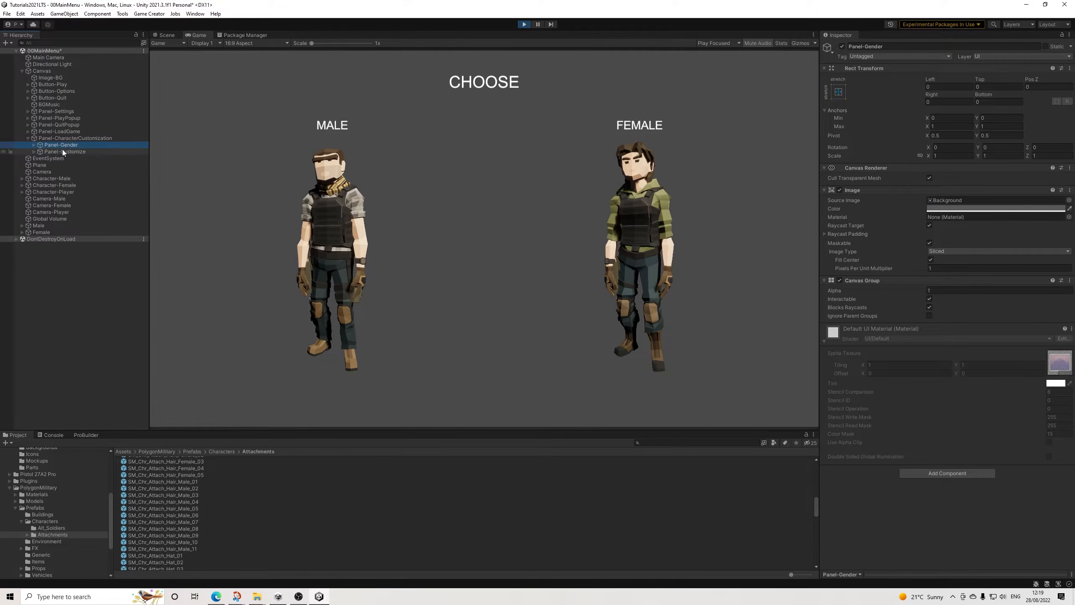
{"action": "left_click", "coordinate": [627, 225]}
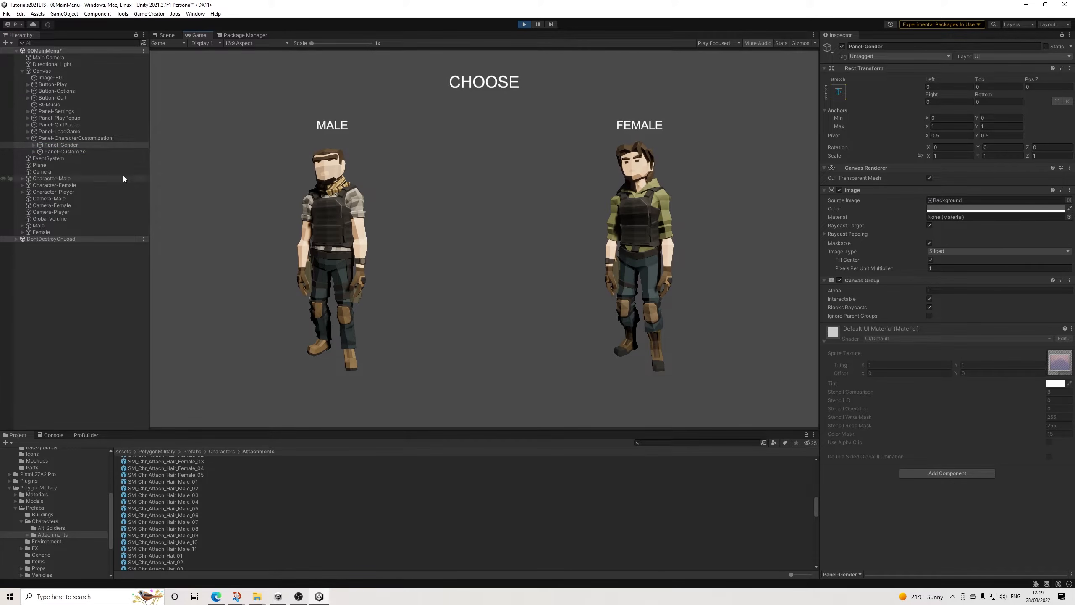
{"action": "left_click", "coordinate": [34, 145]}
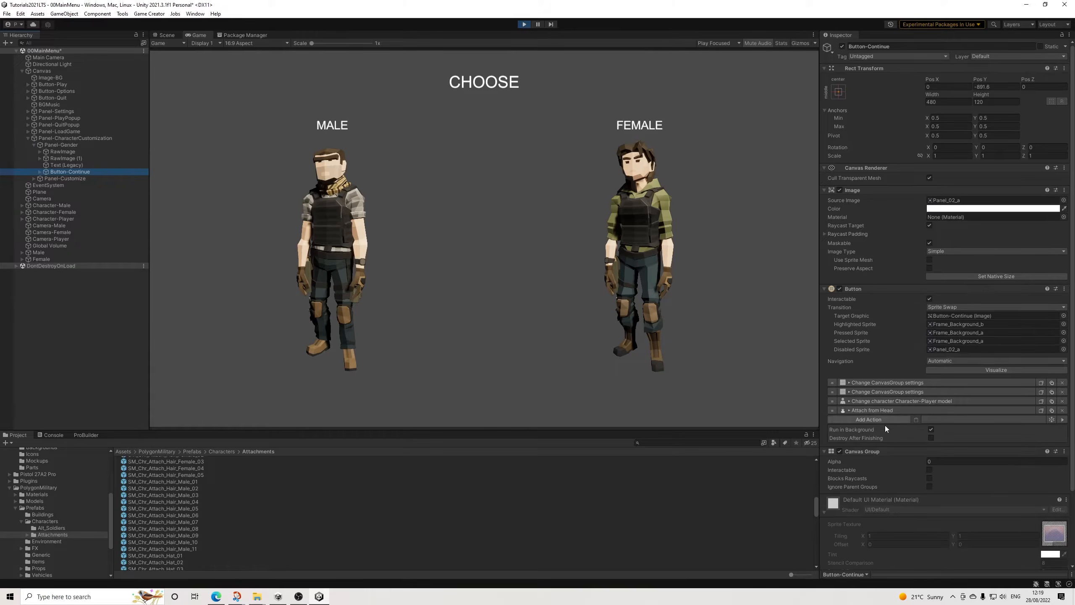
{"action": "scroll", "coordinate": [888, 447], "scroll_direction": "down", "scroll_amount": 3}
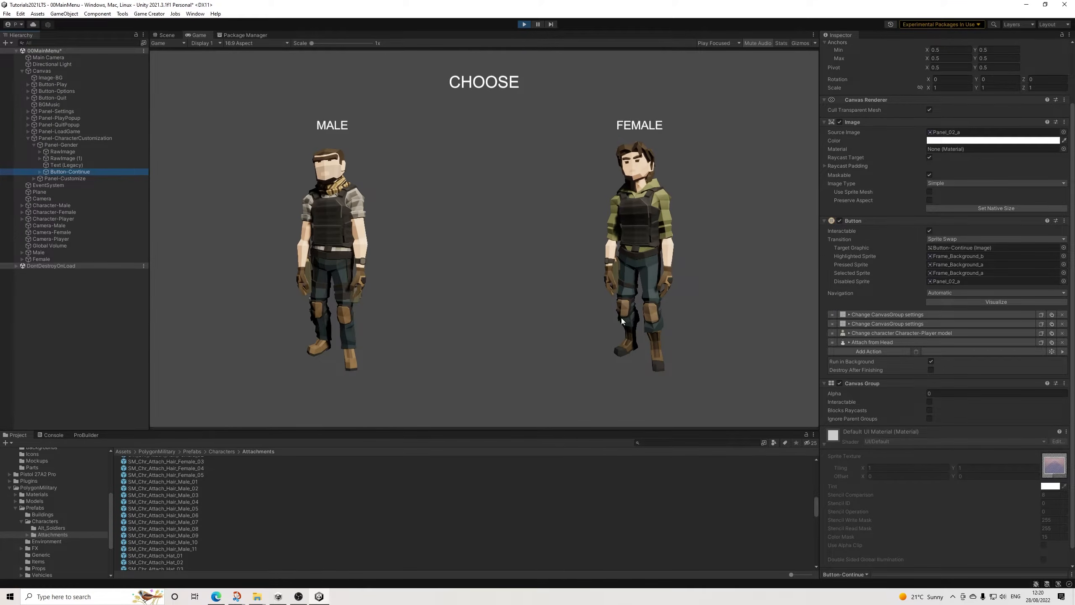
Step: Examine the male RawImage's enter, exit and press actions, including the hair prefab assigned to the HairStyle variable
{"action": "left_click", "coordinate": [63, 151]}
{"action": "left_click", "coordinate": [873, 353]}
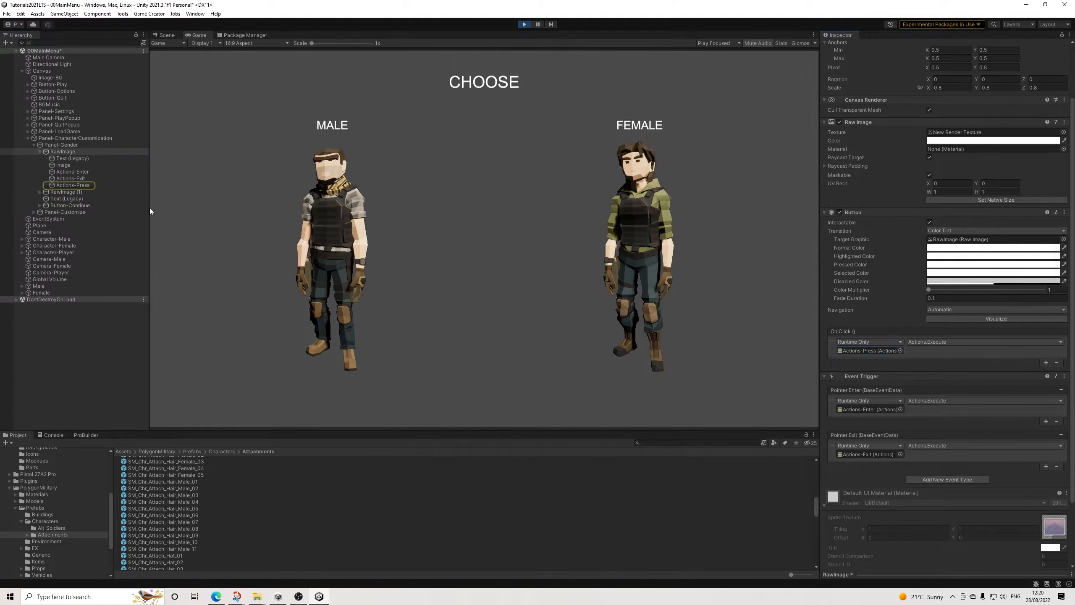
{"action": "left_click", "coordinate": [81, 187]}
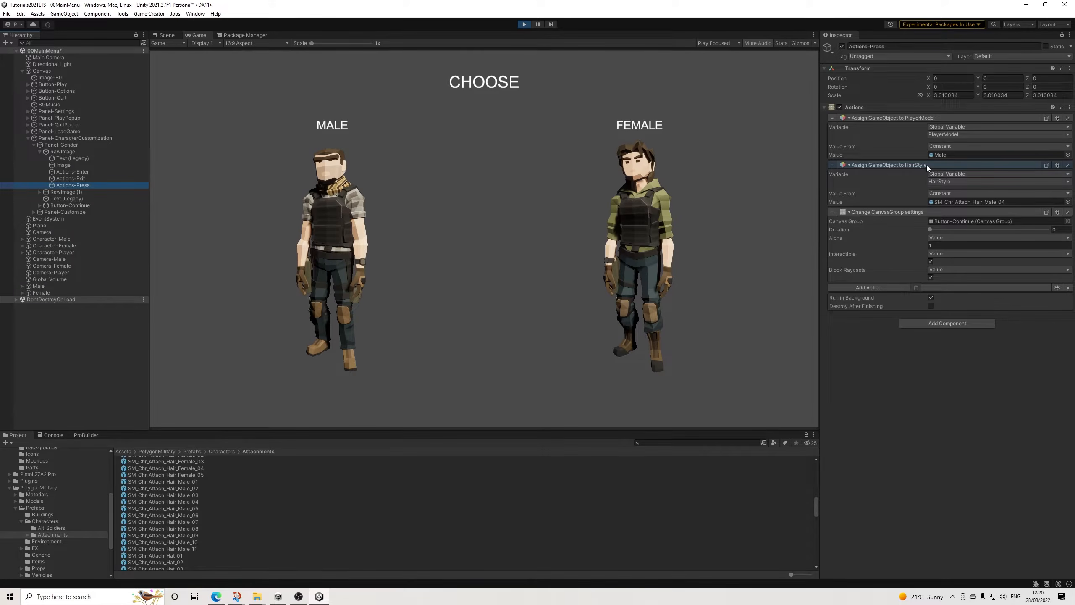
{"action": "left_click", "coordinate": [985, 202]}
{"action": "left_click", "coordinate": [186, 514]}
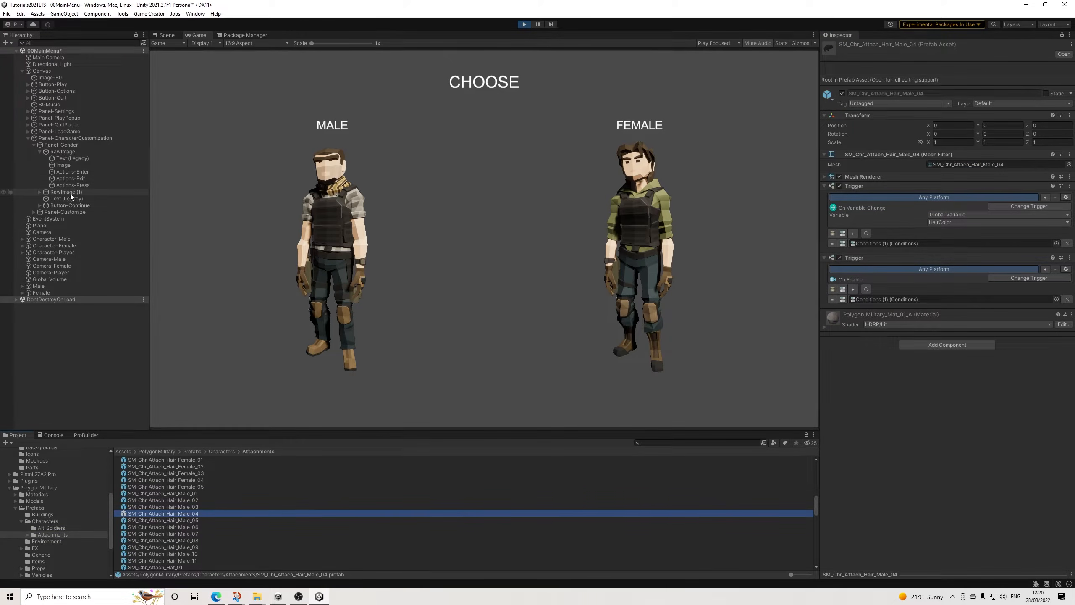
{"action": "left_click", "coordinate": [65, 154]}
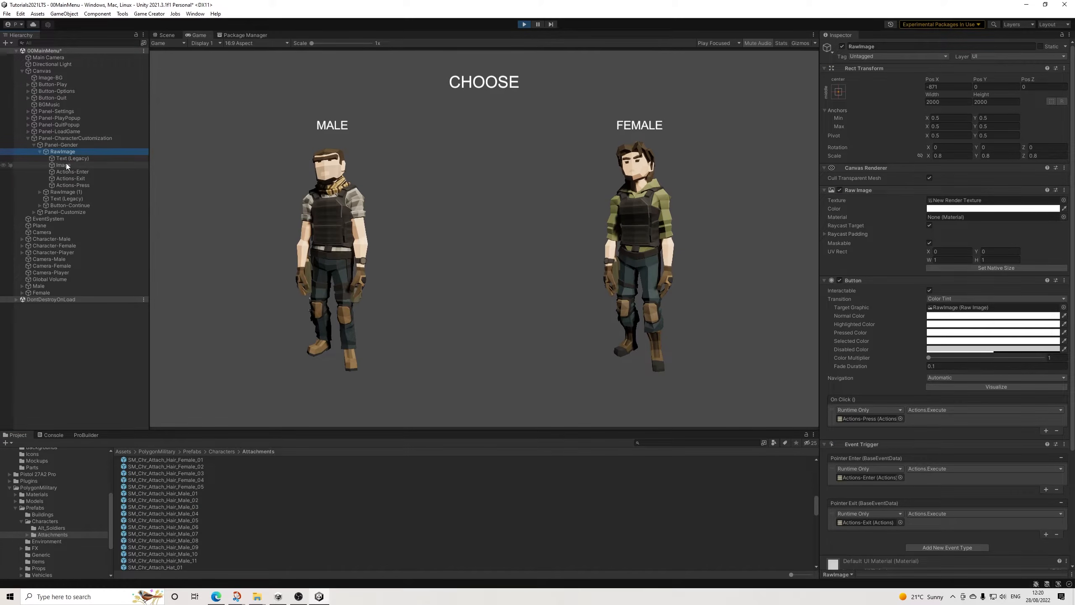
{"action": "left_click", "coordinate": [80, 172]}
{"action": "left_click", "coordinate": [74, 186]}
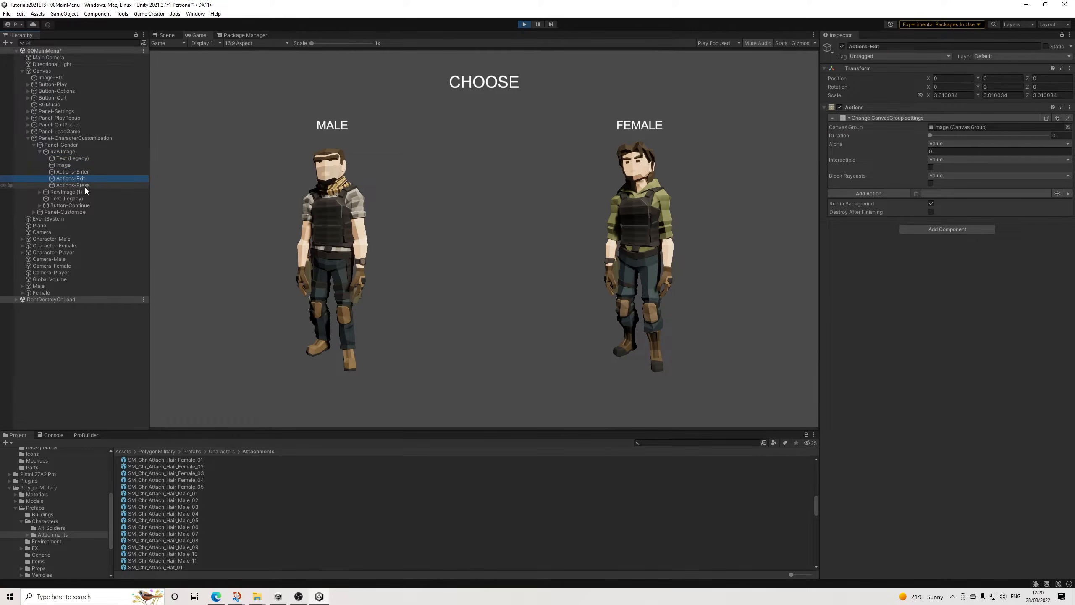
{"action": "left_click", "coordinate": [1072, 290]}
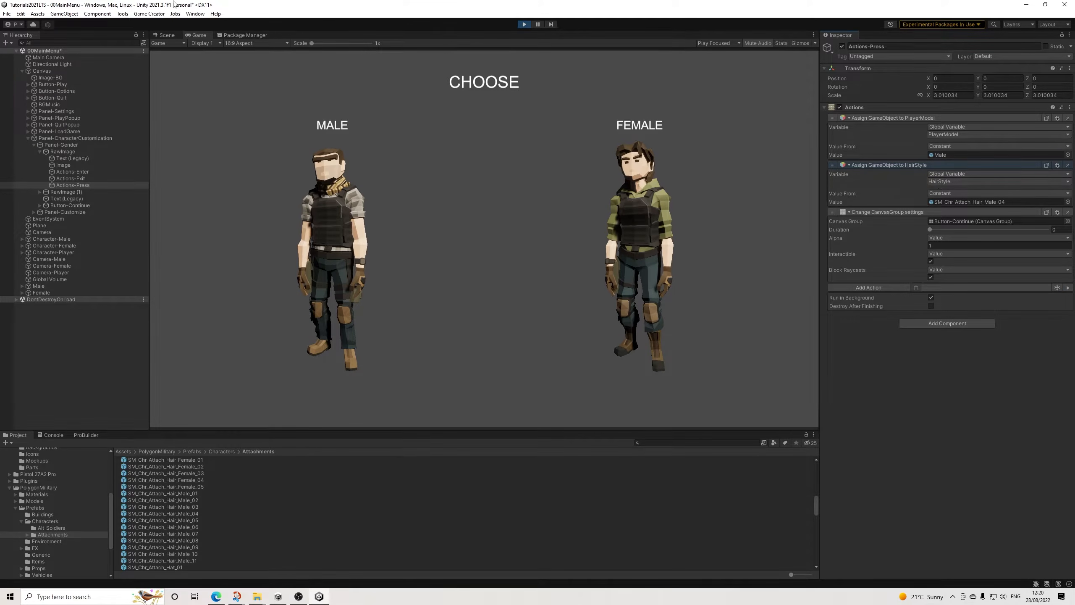
Step: Stop play mode and rename the number-type HairStyle global variable to HairStyleChoice in the Game Creator preferences
{"action": "left_click", "coordinate": [524, 24]}
{"action": "left_click", "coordinate": [149, 13]}
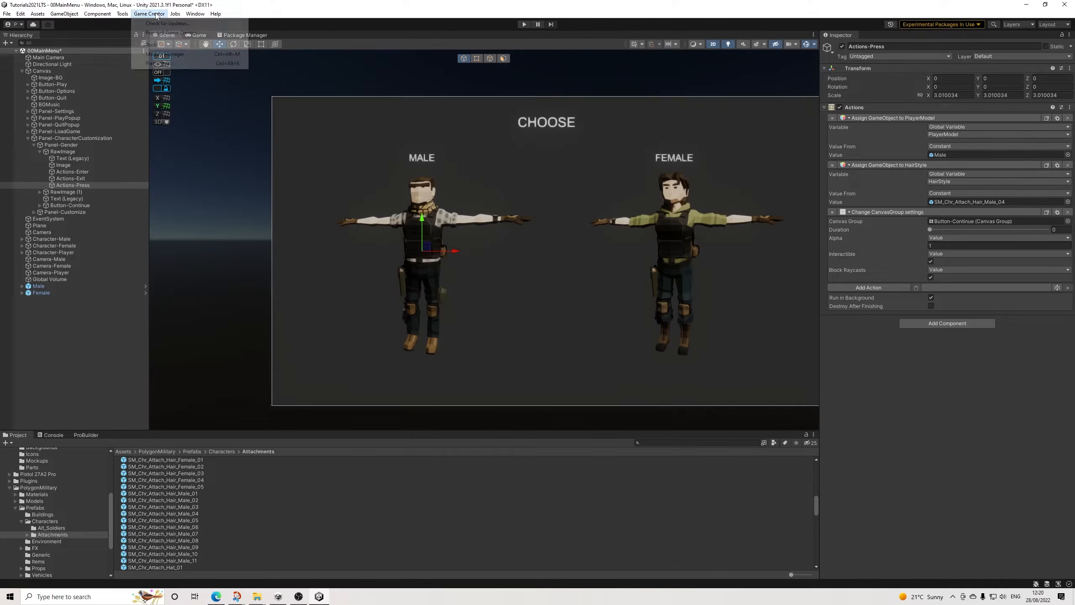
{"action": "left_click", "coordinate": [169, 63]}
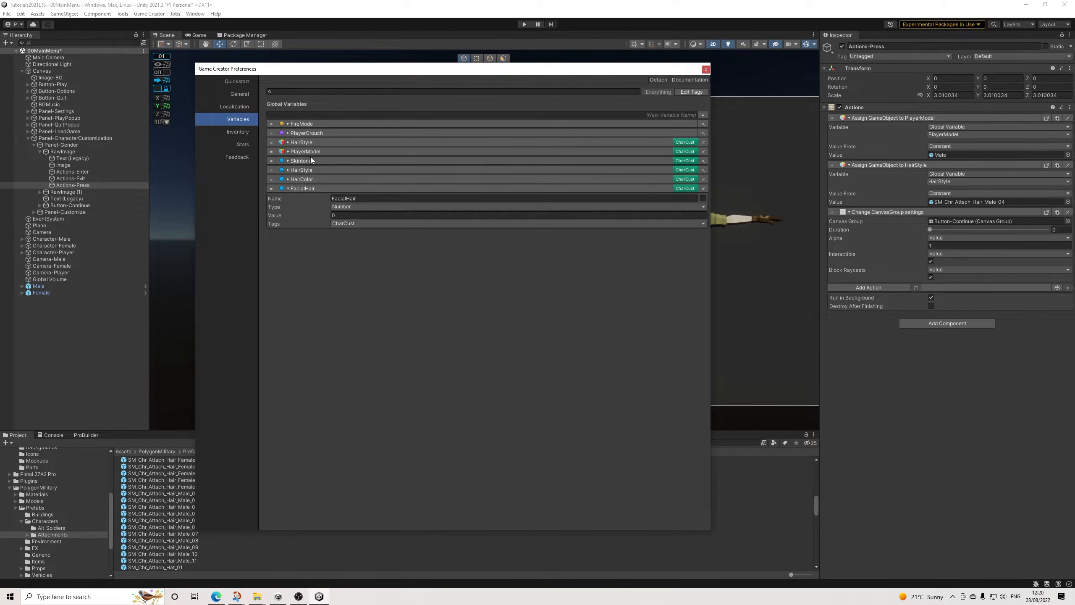
{"action": "left_click", "coordinate": [310, 171]}
{"action": "left_click", "coordinate": [377, 180]}
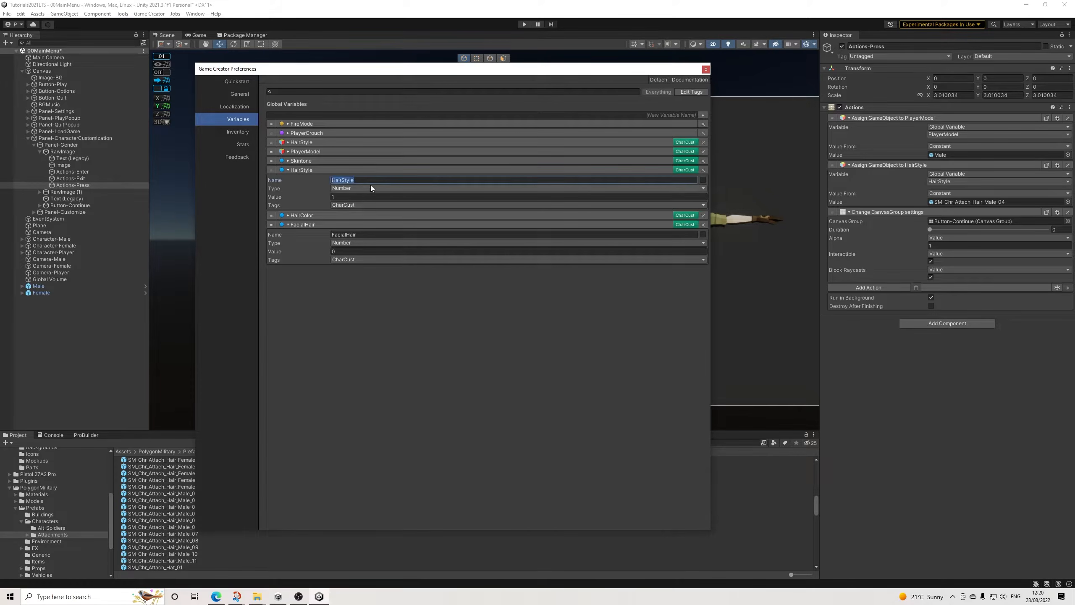
{"action": "type", "text": "Chois"}
{"action": "key", "text": "BackSpace"}
{"action": "type", "text": "ce"}
{"action": "left_click", "coordinate": [706, 69]}
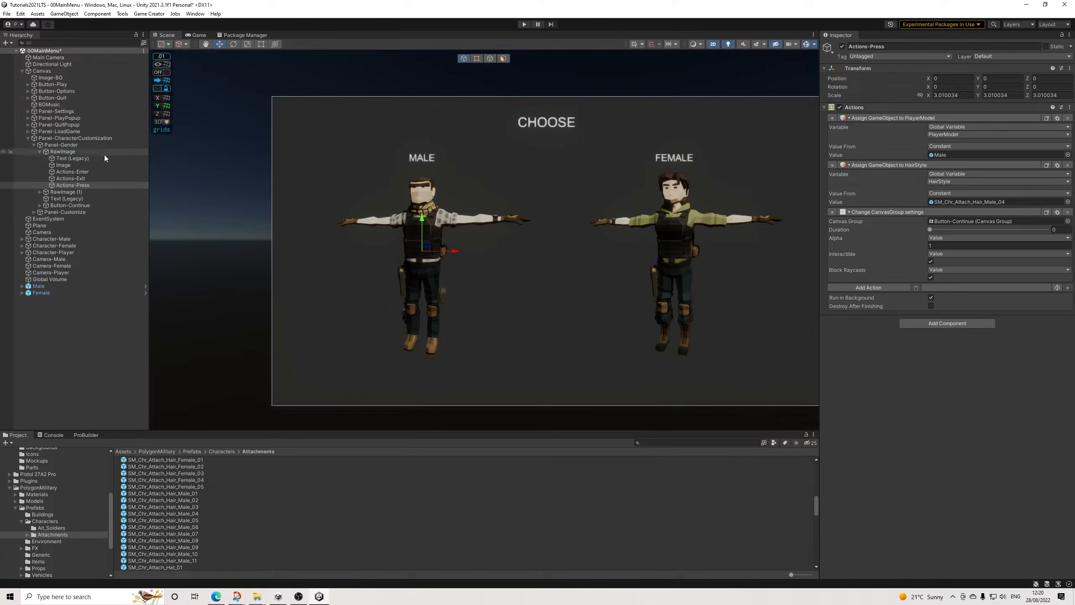
Step: Set Trigger-HairStyle under Panel-Customize to respond to changes of the global variable HairStyleChoice
{"action": "left_click", "coordinate": [36, 211]}
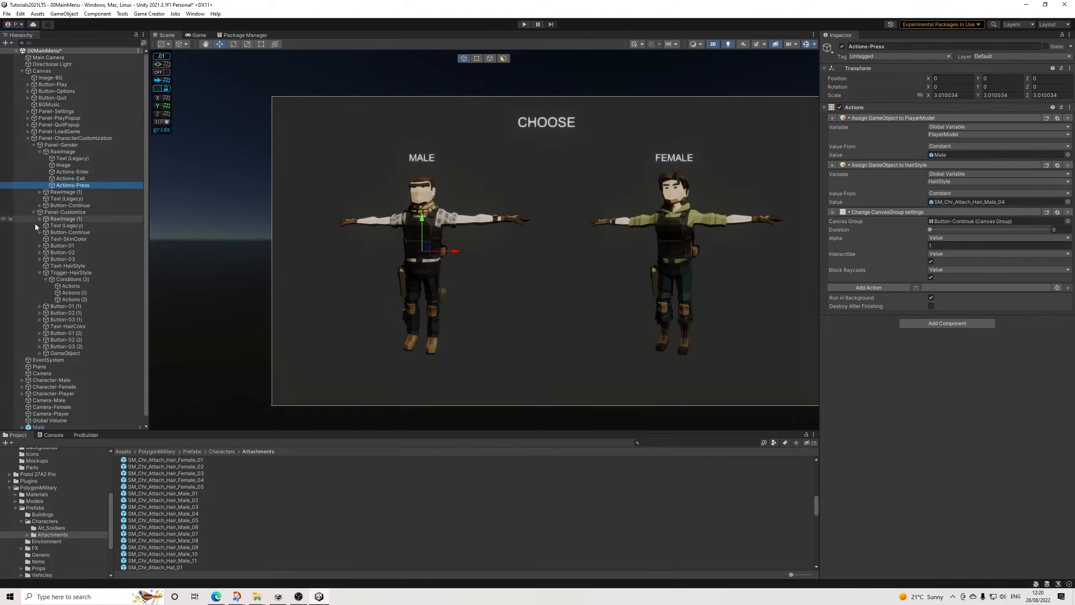
{"action": "left_click", "coordinate": [79, 272]}
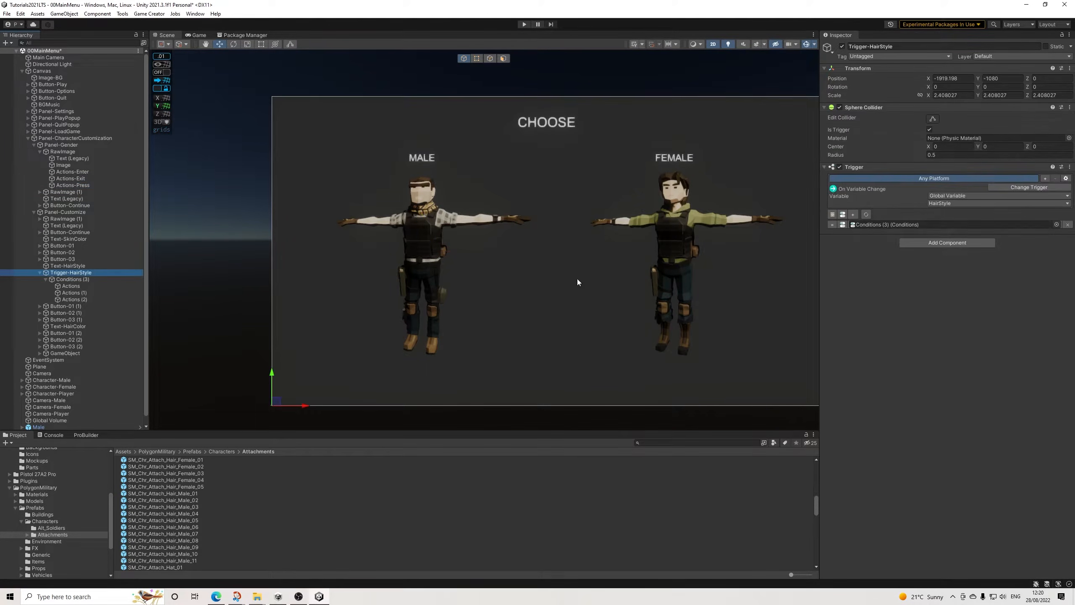
{"action": "left_click", "coordinate": [947, 204]}
{"action": "left_click", "coordinate": [963, 260]}
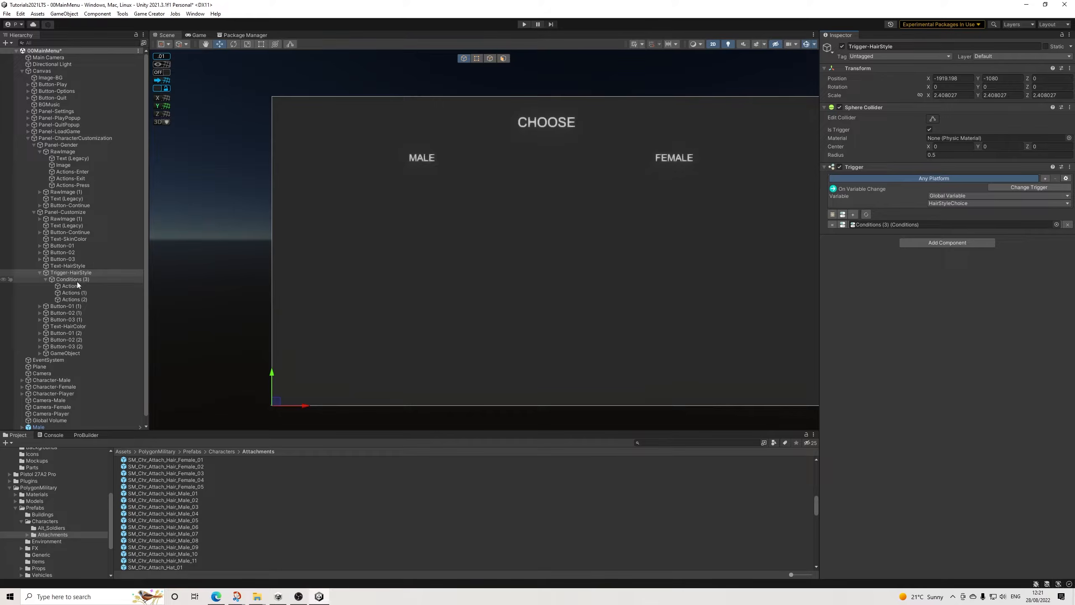
Step: Switch the compared global variable to HairStyleChoice in all three clauses of the Conditions object under Trigger-HairStyle
{"action": "left_click", "coordinate": [75, 281]}
{"action": "left_click", "coordinate": [961, 159]}
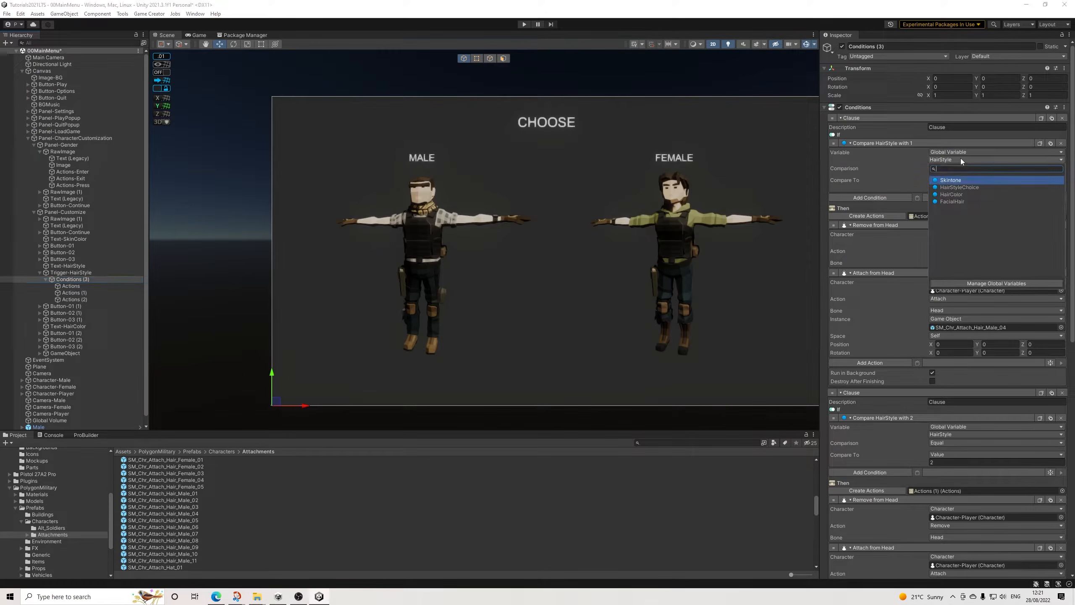
{"action": "left_click", "coordinate": [961, 200]}
{"action": "left_click", "coordinate": [947, 435]}
{"action": "left_click", "coordinate": [969, 462]}
{"action": "scroll", "coordinate": [990, 444], "scroll_direction": "down", "scroll_amount": 6}
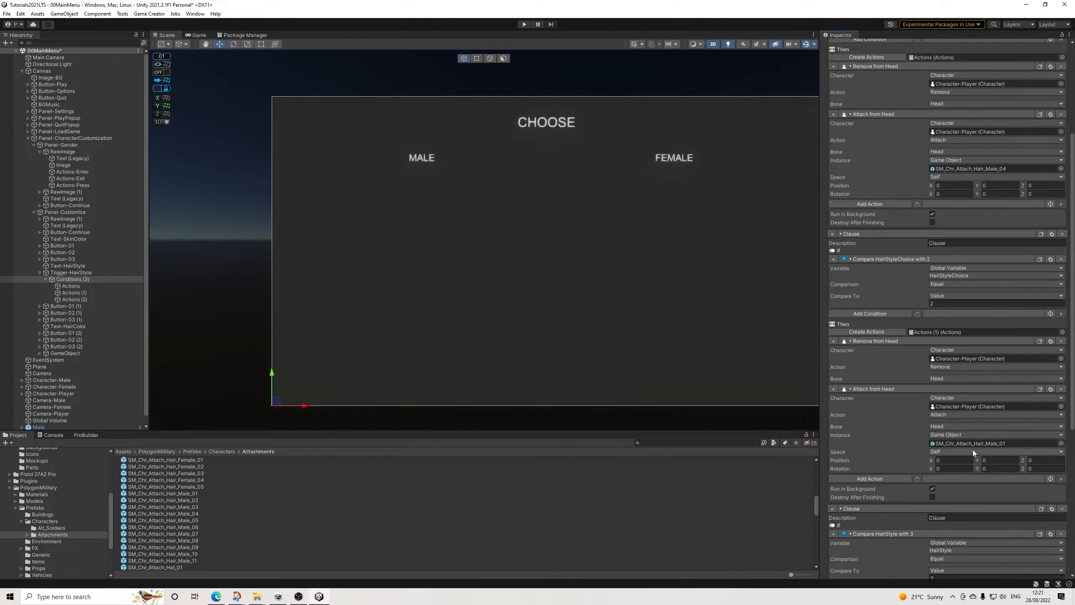
{"action": "left_click", "coordinate": [949, 438]}
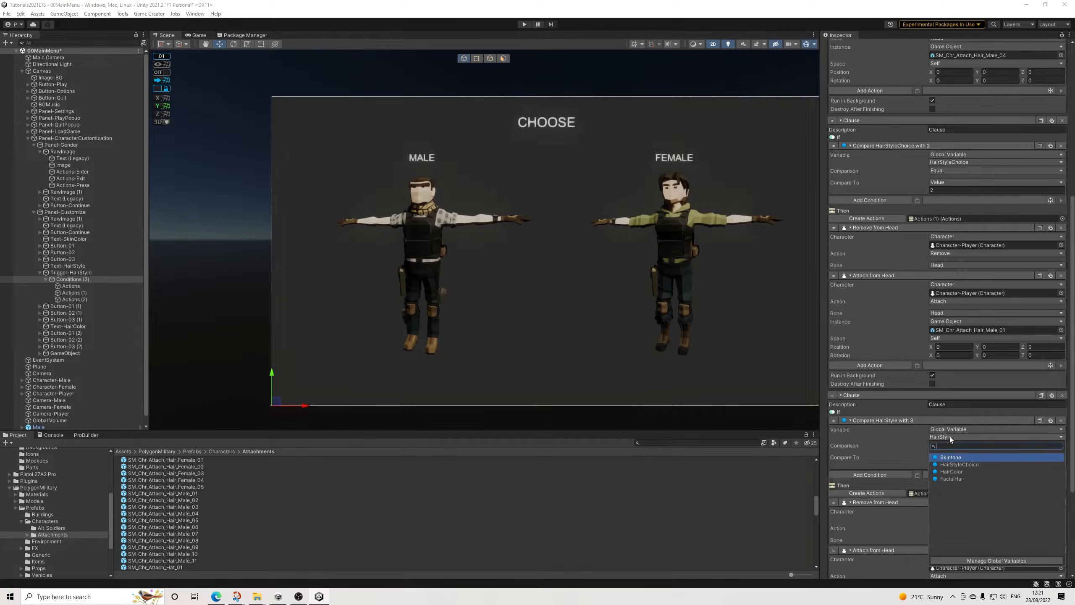
{"action": "left_click", "coordinate": [969, 459]}
{"action": "scroll", "coordinate": [980, 442], "scroll_direction": "down", "scroll_amount": 3}
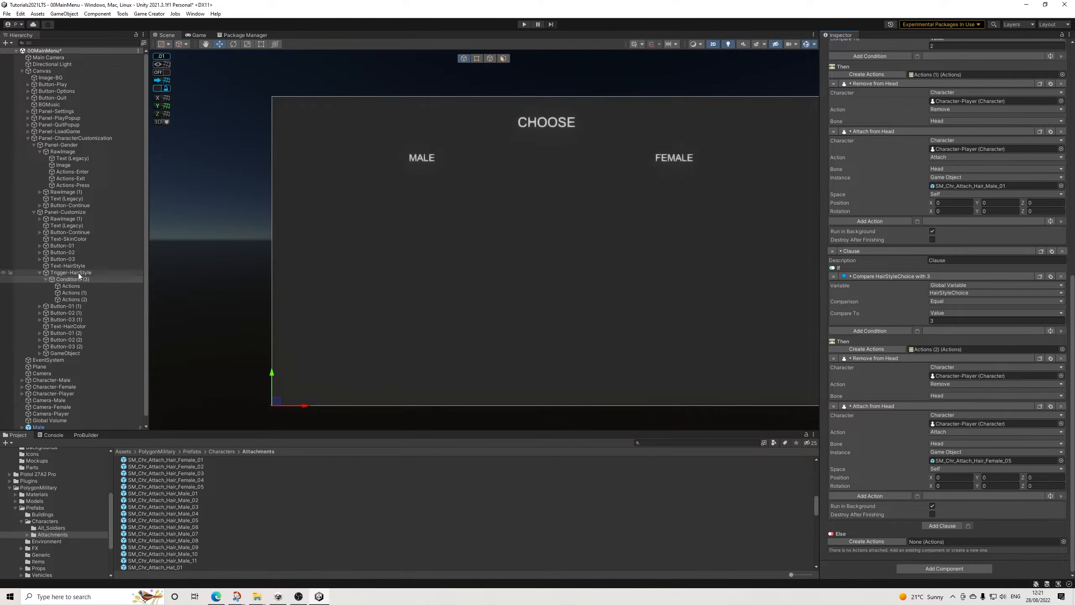
Step: Make the three hair style buttons, Button-01 (1), Button-02 (1) and Button-03 (1), assign their numbers to HairStyleChoice
{"action": "left_click", "coordinate": [67, 306]}
{"action": "left_click", "coordinate": [948, 360]}
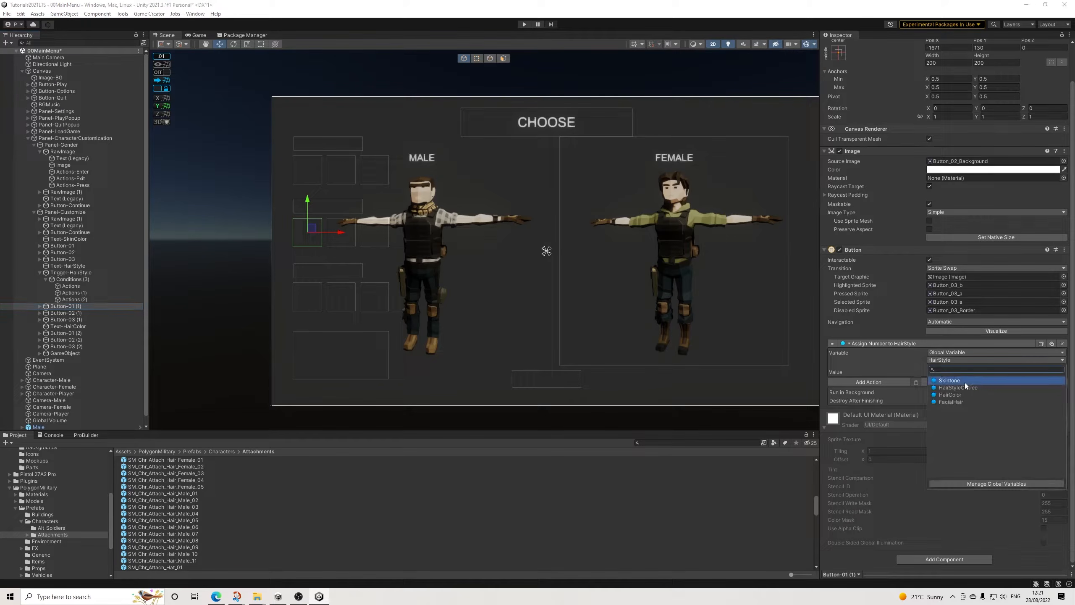
{"action": "left_click", "coordinate": [966, 389]}
{"action": "left_click", "coordinate": [63, 313]}
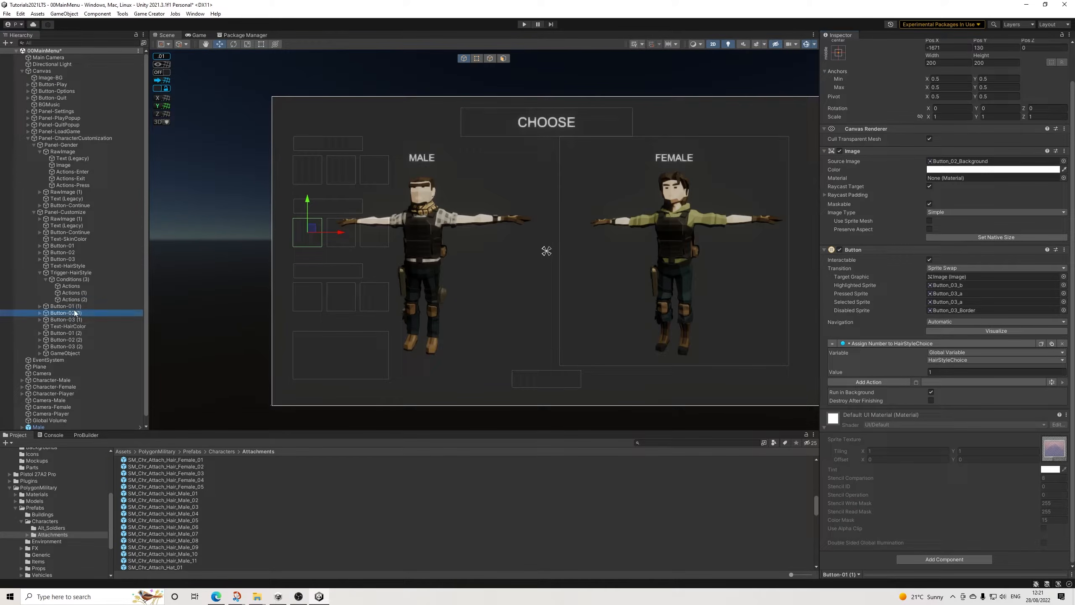
{"action": "left_click", "coordinate": [953, 359]}
{"action": "left_click", "coordinate": [968, 390]}
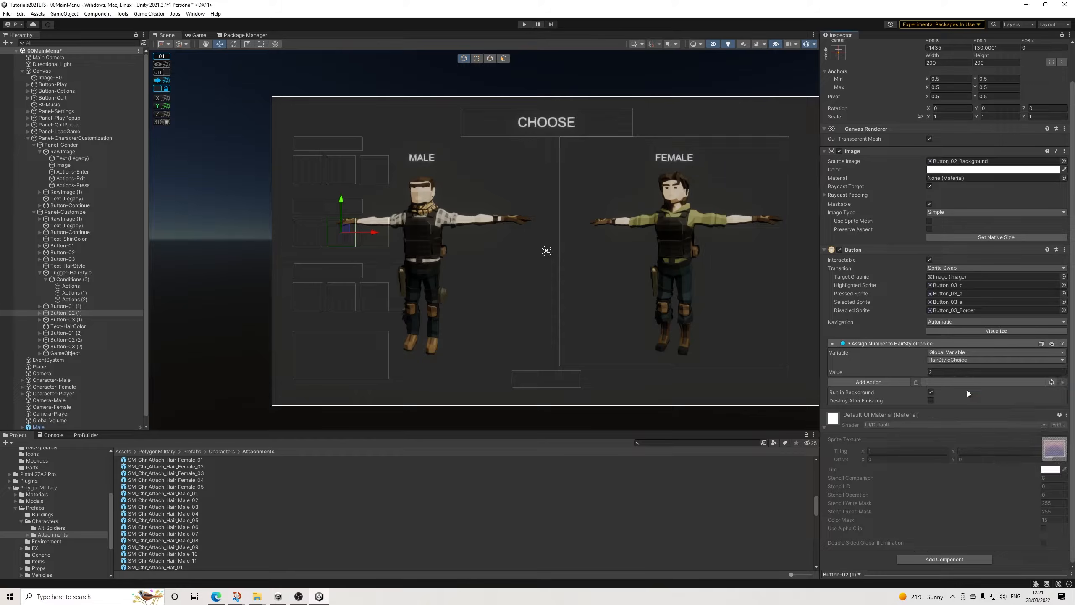
{"action": "left_click", "coordinate": [81, 320]}
{"action": "left_click", "coordinate": [954, 360]}
{"action": "left_click", "coordinate": [969, 386]}
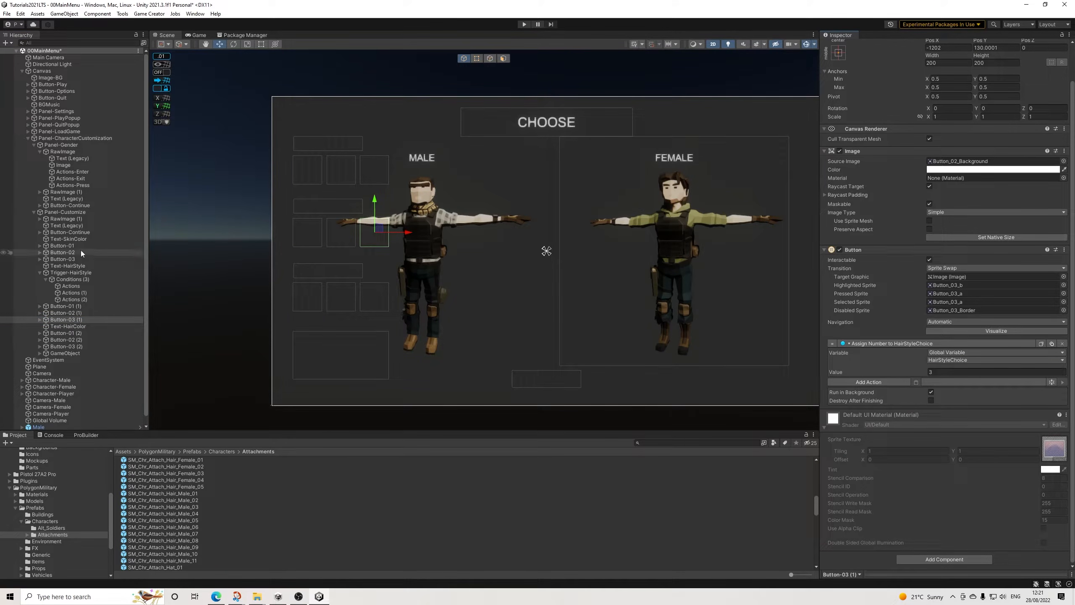
Step: Save the scene, start play mode, choose the female character and continue to the Customize panel
{"action": "left_click", "coordinate": [6, 14]}
{"action": "left_click", "coordinate": [16, 51]}
{"action": "left_click", "coordinate": [524, 24]}
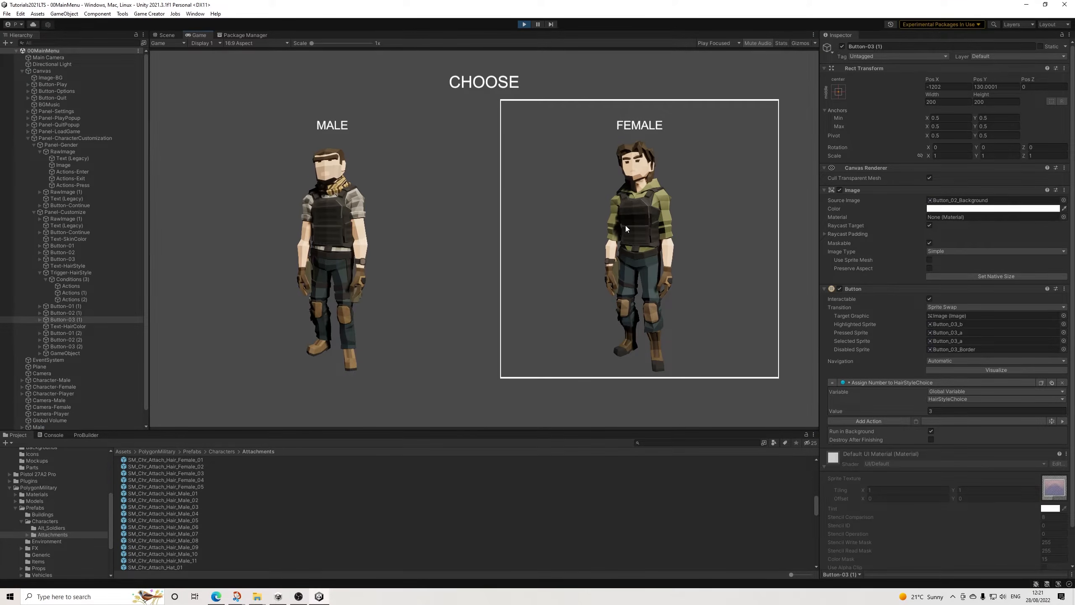
{"action": "left_click", "coordinate": [638, 225]}
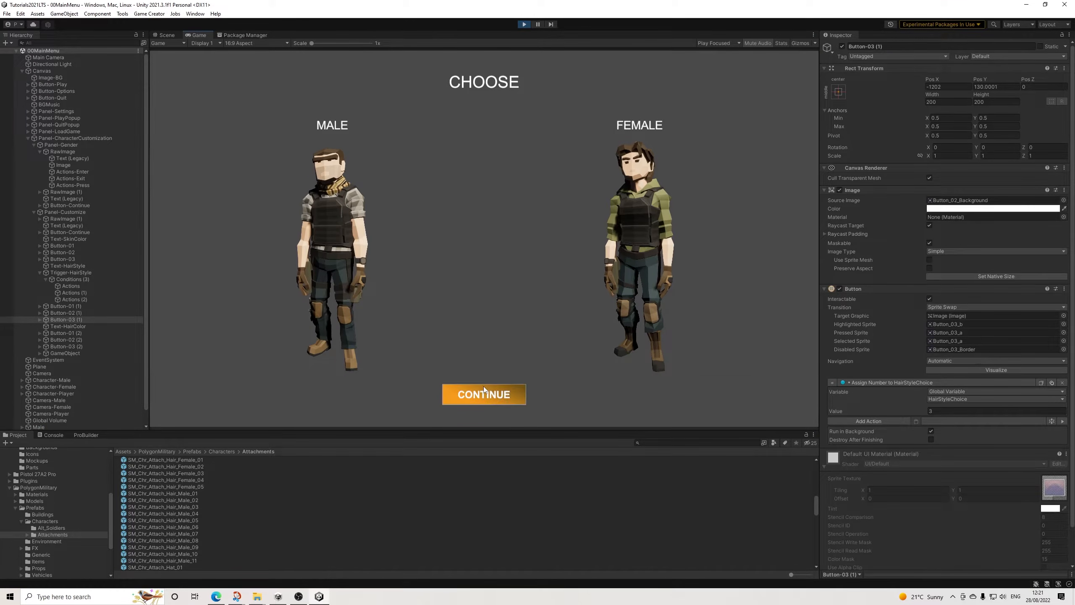
{"action": "left_click", "coordinate": [477, 394]}
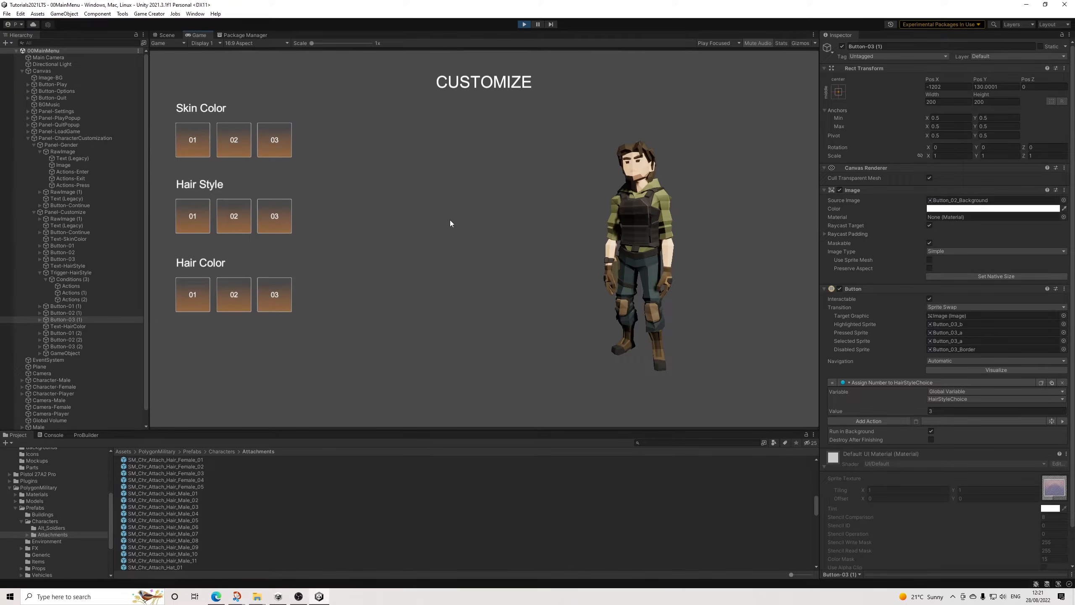
Step: Test skin color options 01, 02 and 03 on the female character, ending on 03
{"action": "left_click", "coordinate": [230, 140]}
{"action": "left_click", "coordinate": [276, 142]}
{"action": "left_click", "coordinate": [230, 142]}
{"action": "left_click", "coordinate": [197, 141]}
{"action": "left_click", "coordinate": [233, 140]}
{"action": "left_click", "coordinate": [271, 140]}
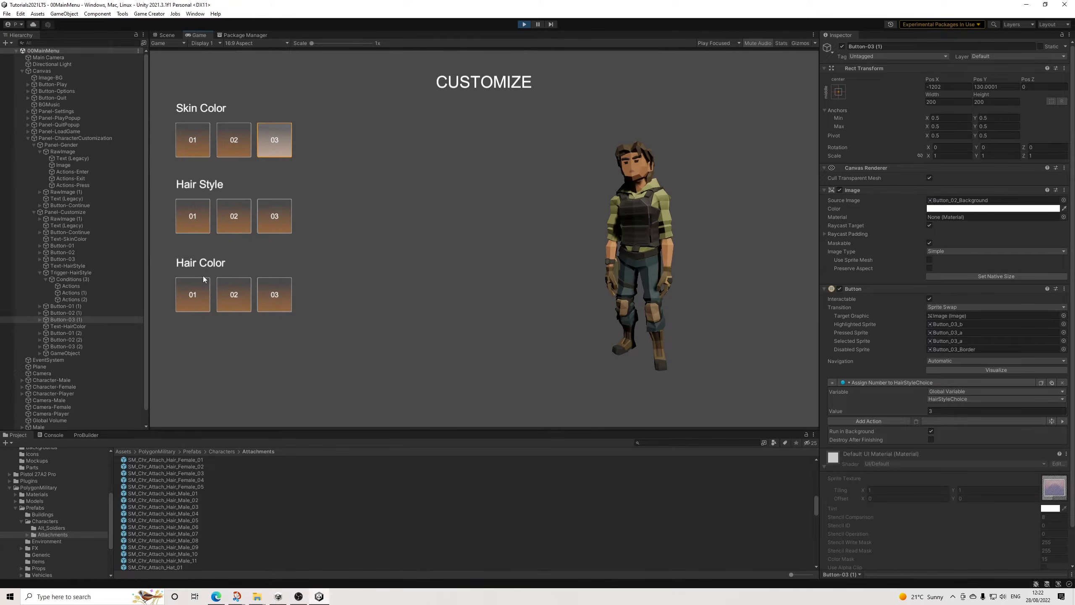
Step: Test hair color 03 and hair styles 01, 02 and 03 on the female character, ending on hair style 03
{"action": "left_click", "coordinate": [274, 302]}
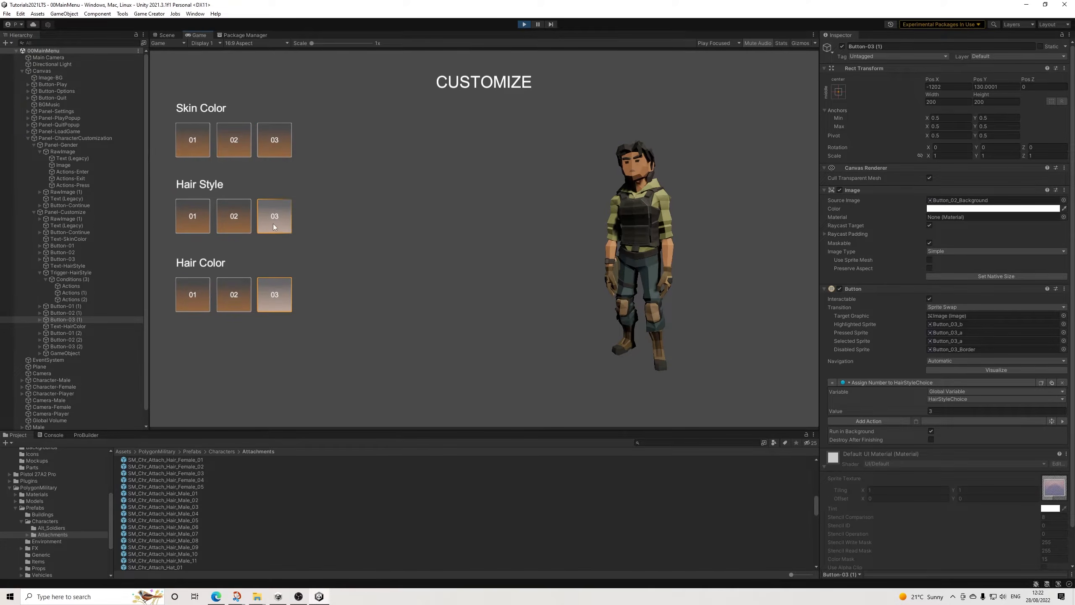
{"action": "left_click", "coordinate": [238, 216]}
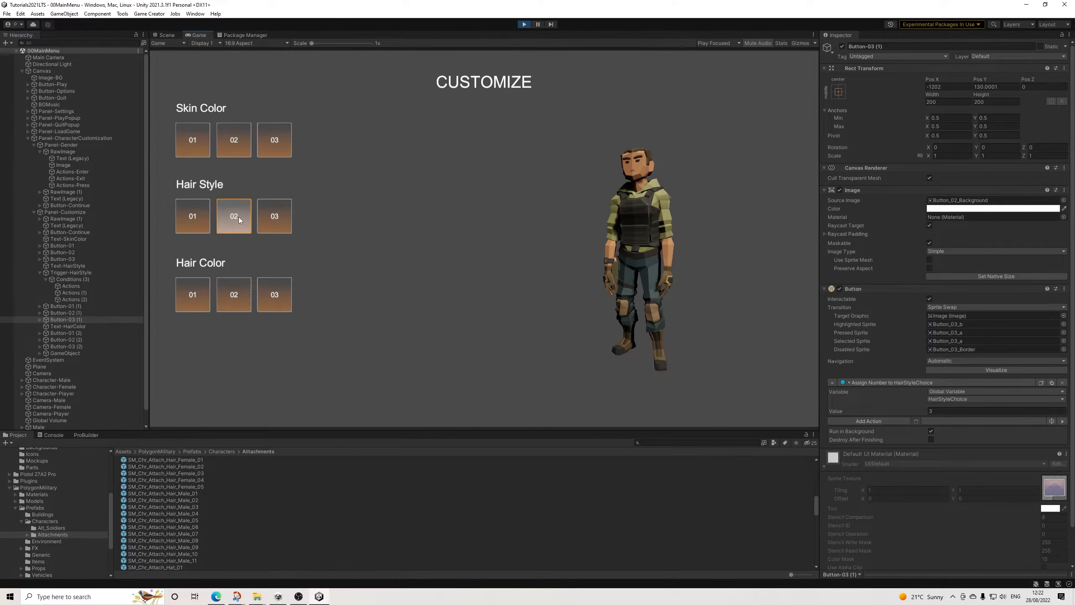
{"action": "left_click", "coordinate": [266, 219]}
{"action": "left_click", "coordinate": [203, 223]}
{"action": "left_click", "coordinate": [239, 221]}
{"action": "left_click", "coordinate": [277, 220]}
Step: Test hair colors 03, 02 and 01 on the female character, ending on 01
{"action": "left_click", "coordinate": [274, 293]}
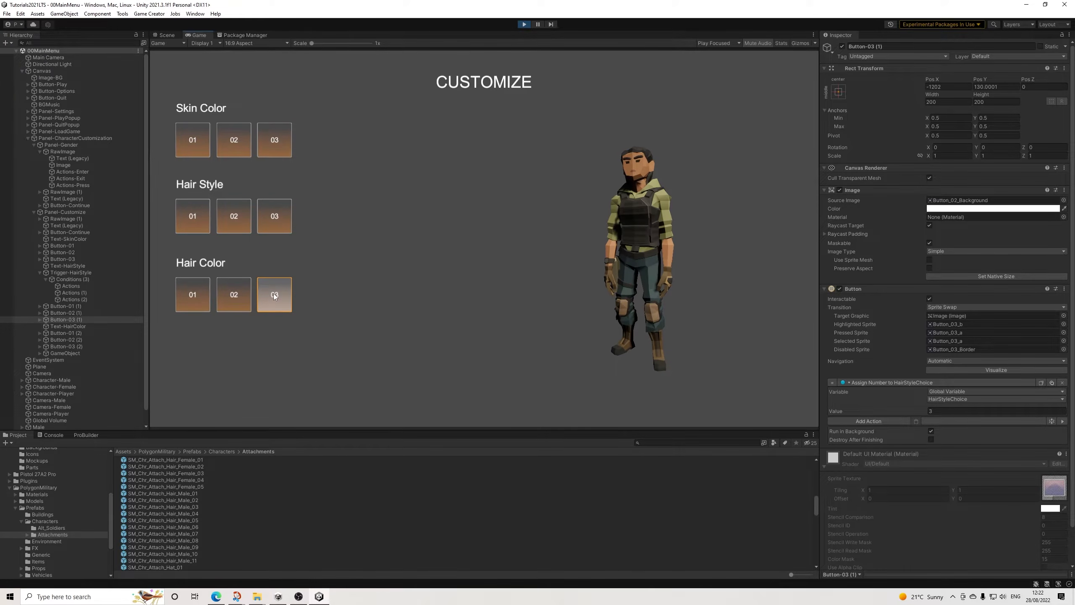
{"action": "left_click", "coordinate": [230, 291]}
{"action": "left_click", "coordinate": [208, 290]}
Step: Cycle repeatedly through hair styles 01, 02 and 03 on the female character, ending on 02, and stop play mode
{"action": "left_click", "coordinate": [234, 216]}
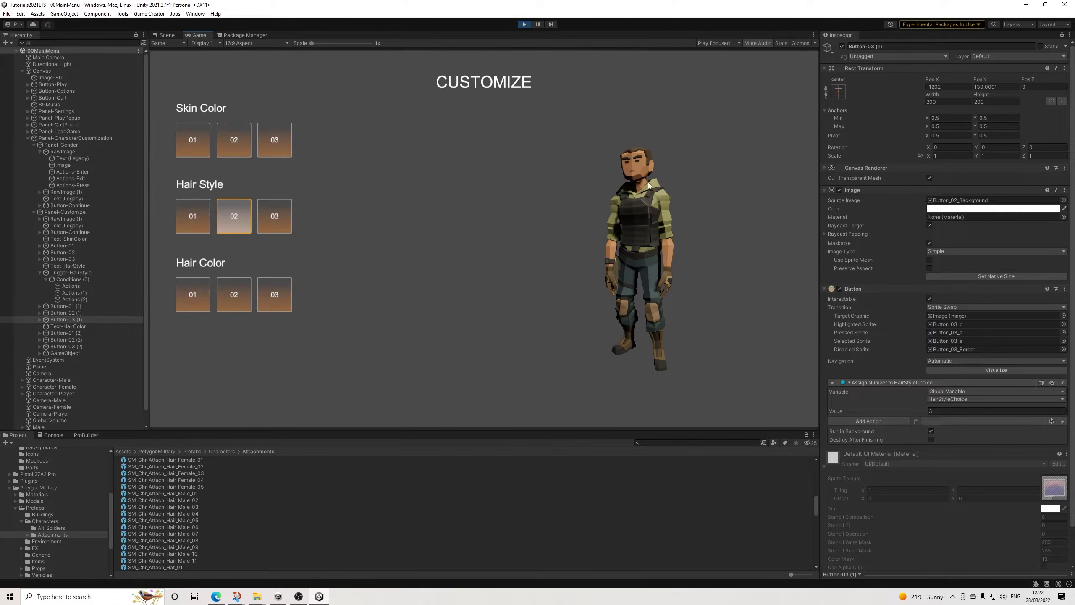
{"action": "left_click", "coordinate": [194, 229]}
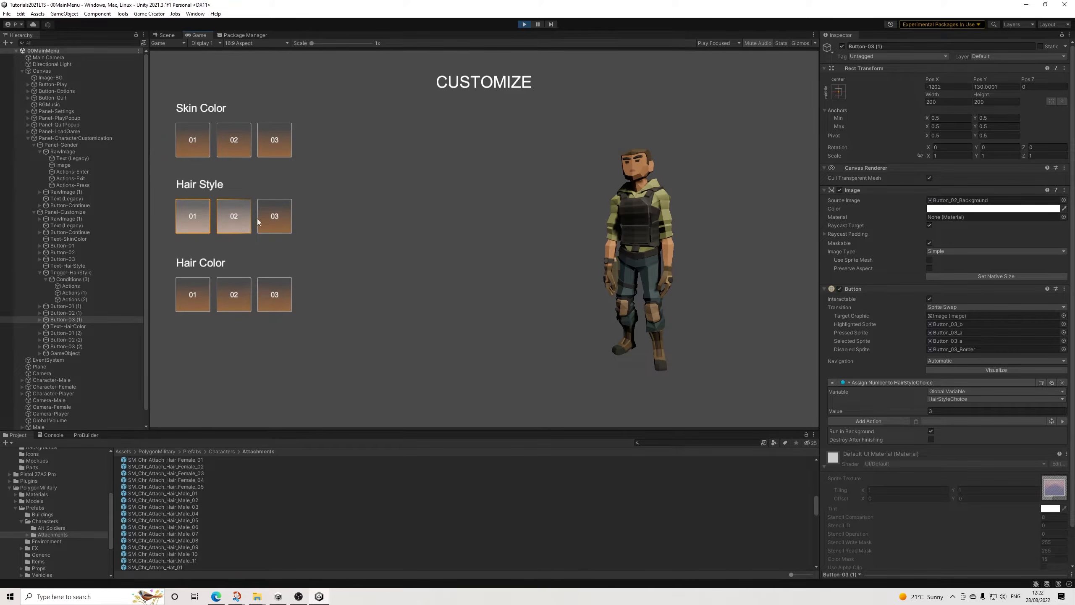
{"action": "left_click", "coordinate": [280, 220]}
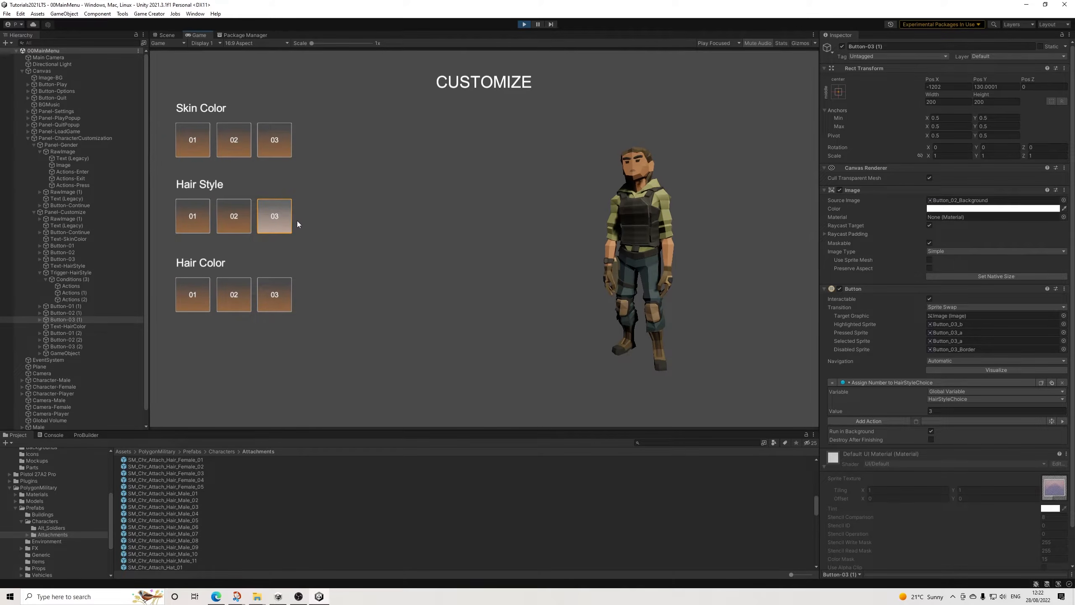
{"action": "left_click", "coordinate": [195, 221]}
{"action": "left_click", "coordinate": [242, 219]}
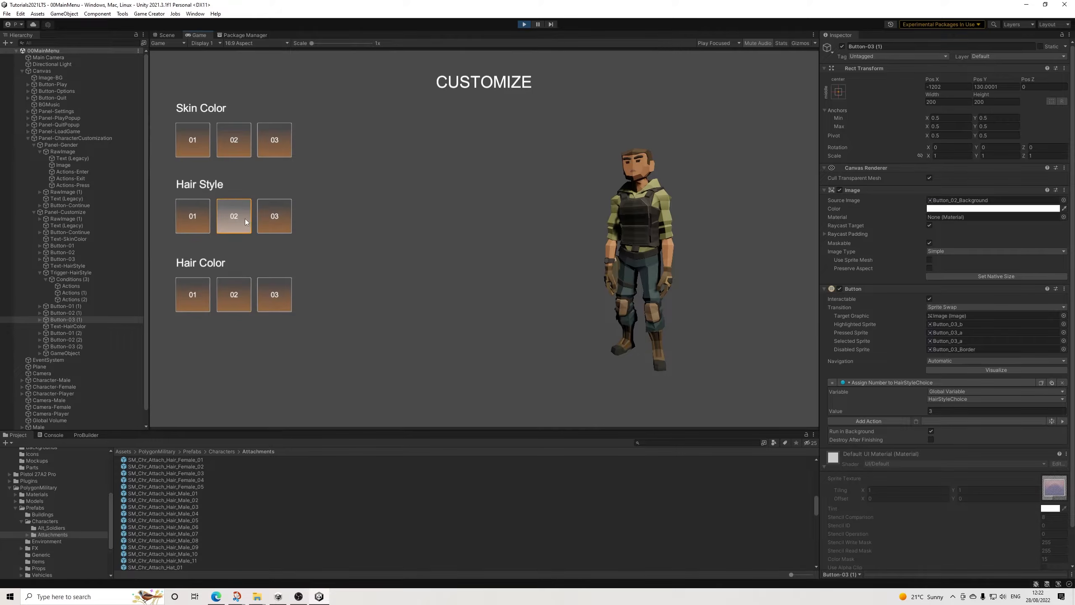
{"action": "left_click", "coordinate": [282, 222]}
{"action": "left_click", "coordinate": [241, 222]}
{"action": "left_click", "coordinate": [206, 221]}
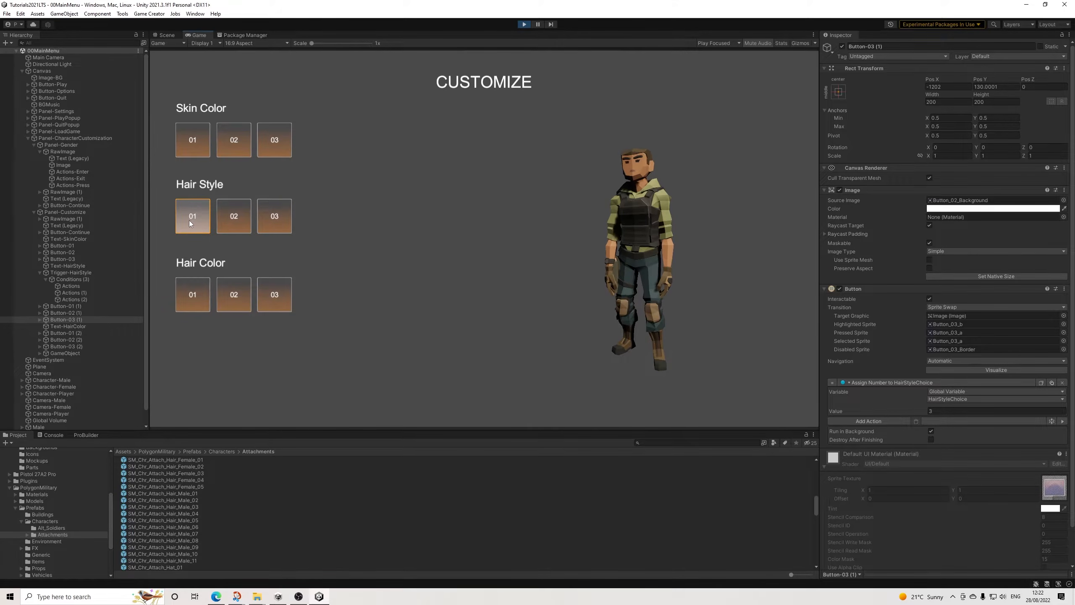
{"action": "left_click", "coordinate": [233, 217]}
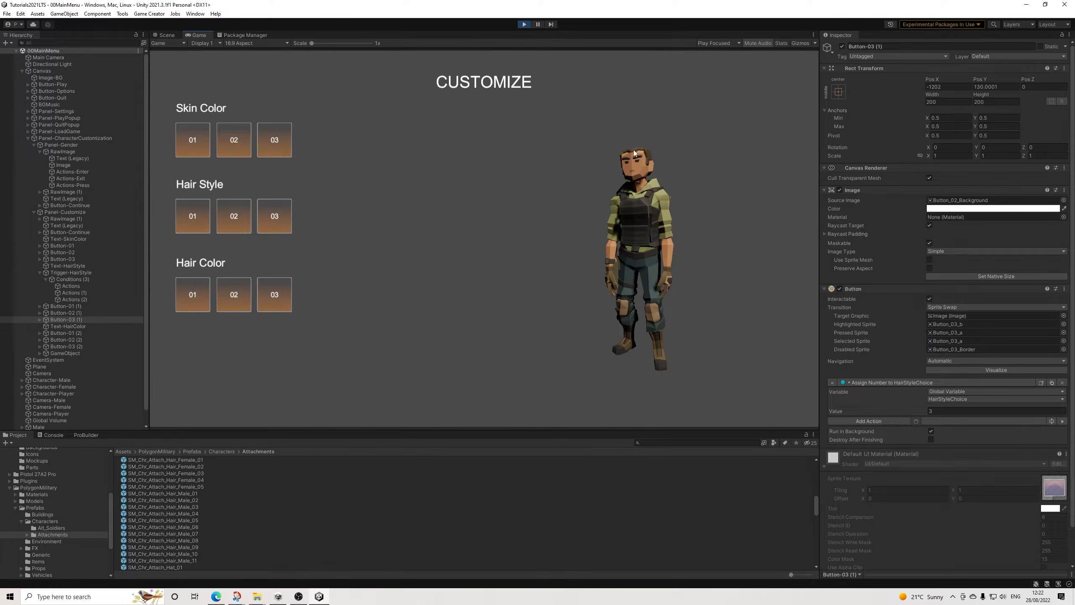
{"action": "left_click", "coordinate": [526, 24]}
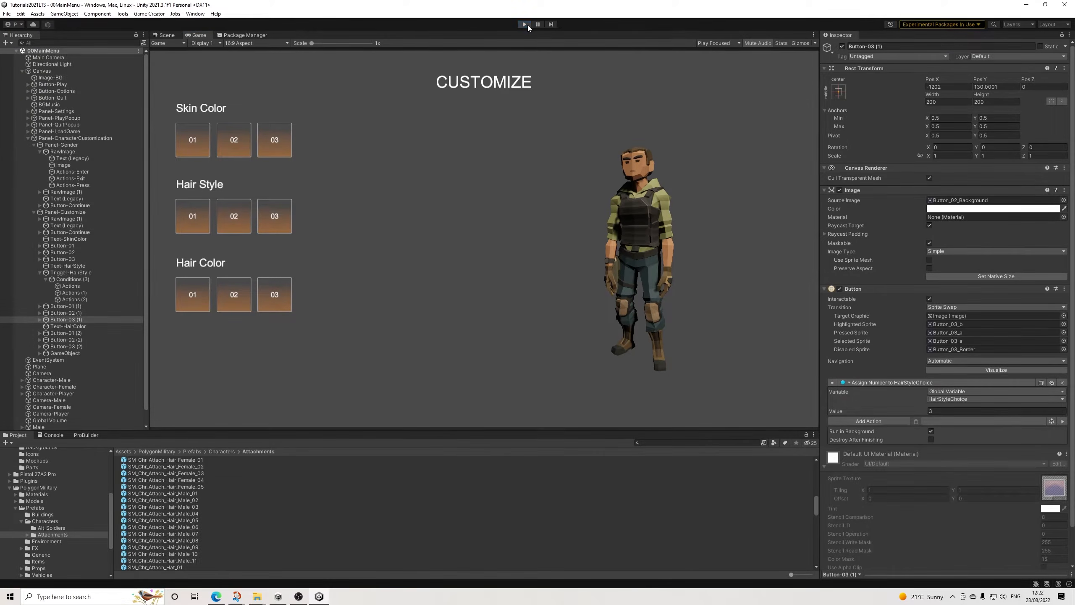
Step: In Conditions (3), make the HairStyleChoice 2 clause attach the SM_Chr_Attach_Hair_Female_01 prefab to the head
{"action": "left_click", "coordinate": [85, 278]}
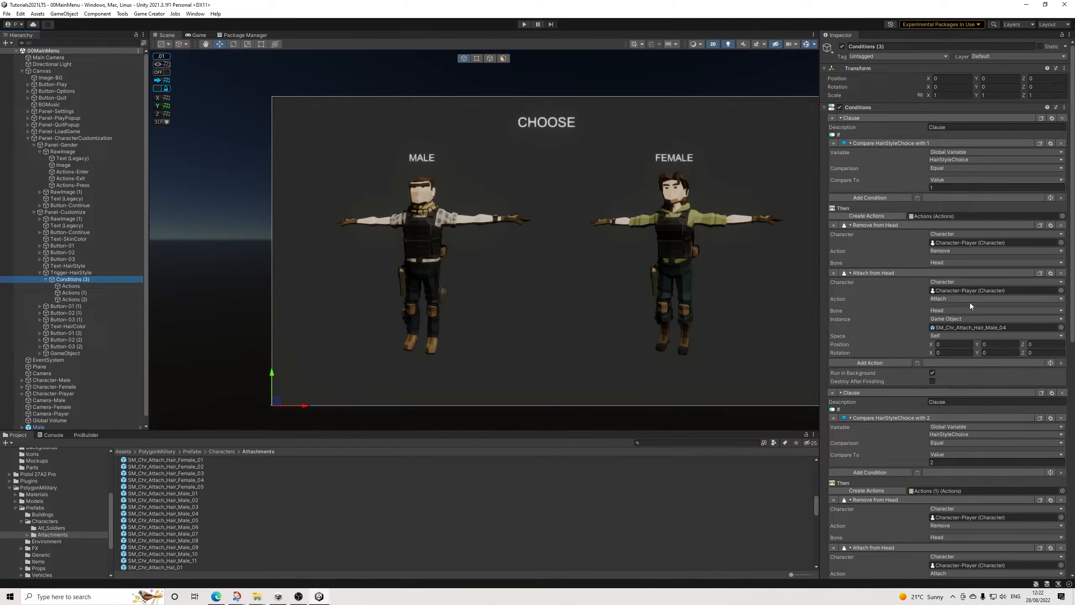
{"action": "scroll", "coordinate": [981, 418], "scroll_direction": "down", "scroll_amount": 5}
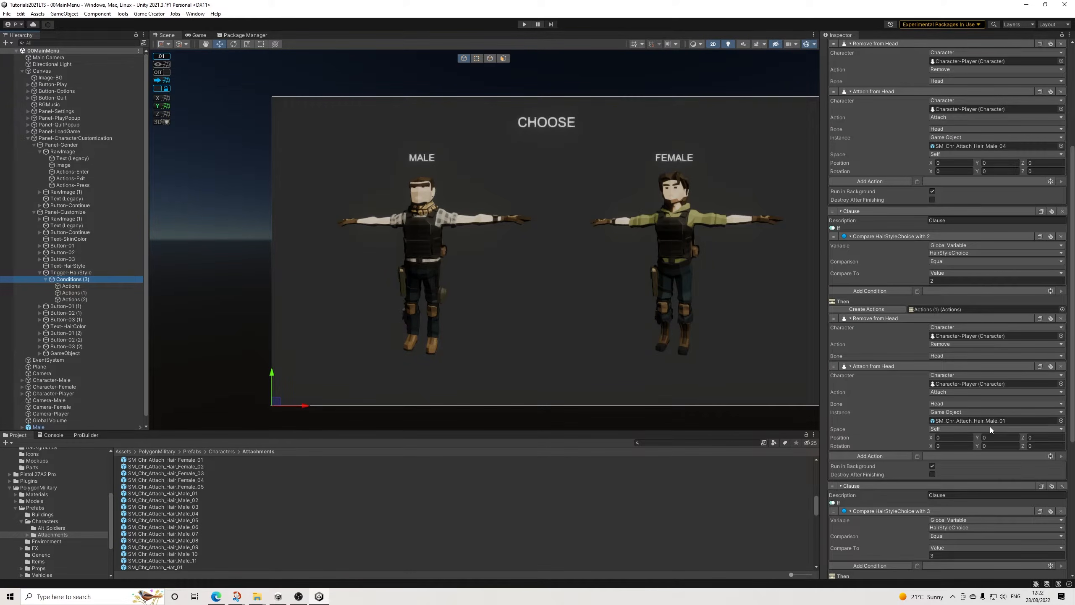
{"action": "left_click", "coordinate": [980, 423]}
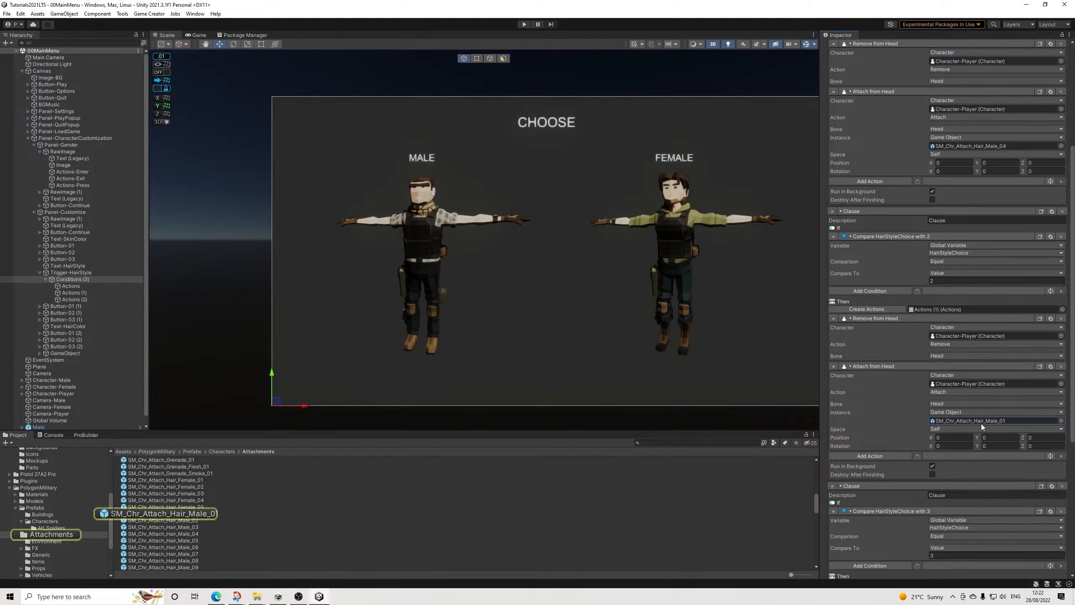
{"action": "left_click_drag", "start_coordinate": [197, 481], "coordinate": [981, 419]}
{"action": "scroll", "coordinate": [983, 419], "scroll_direction": "down", "scroll_amount": 5}
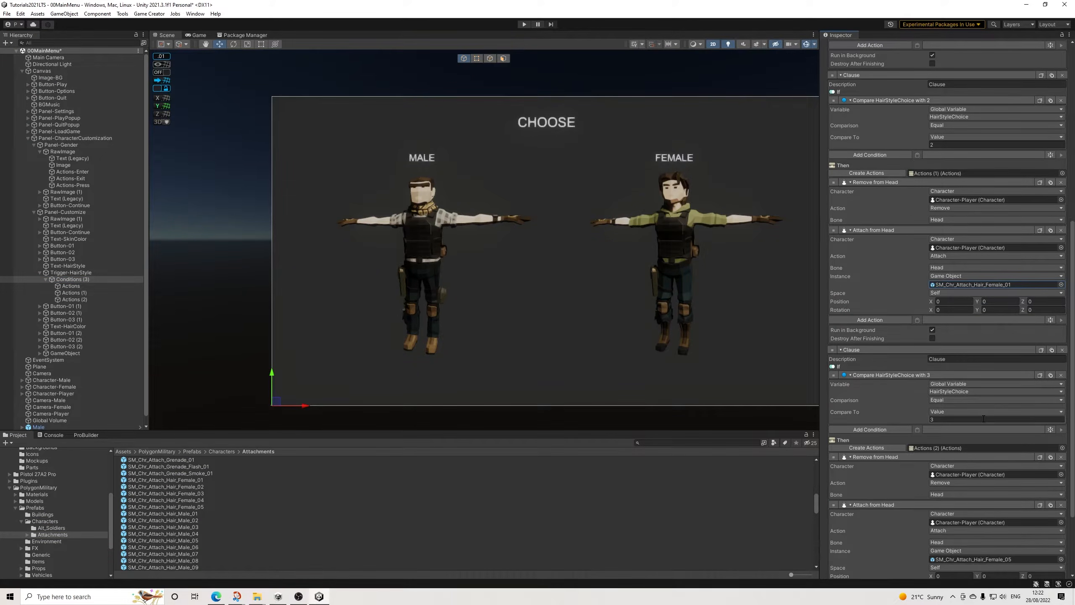
Step: Save the scene, restart play mode, choose the female character and continue to the Customize panel
{"action": "left_click", "coordinate": [7, 14]}
{"action": "left_click", "coordinate": [25, 54]}
{"action": "left_click", "coordinate": [525, 24]}
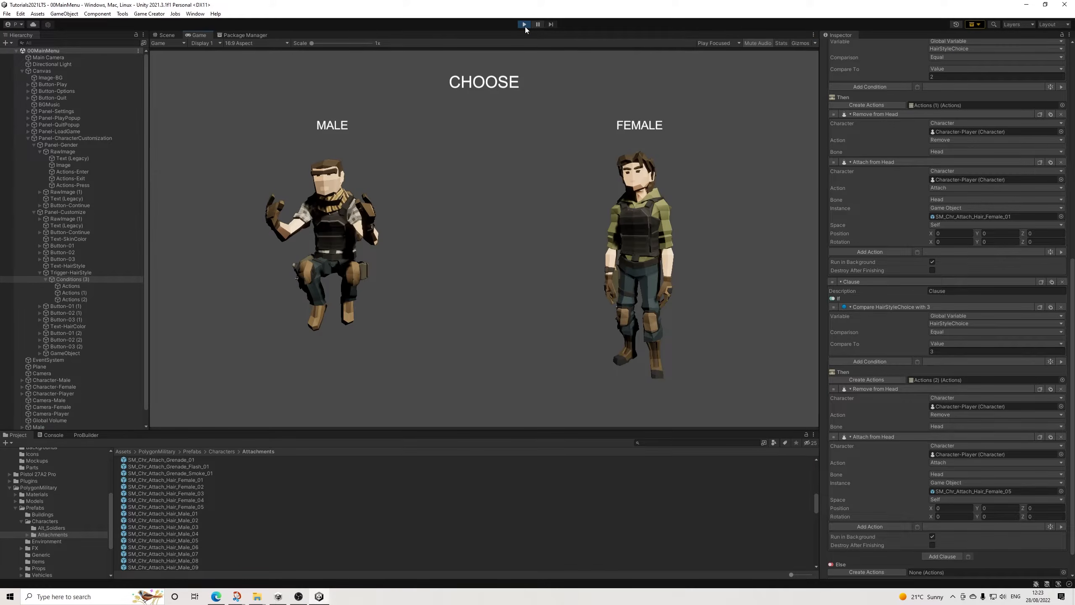
{"action": "left_click", "coordinate": [640, 205]}
{"action": "left_click", "coordinate": [484, 394]}
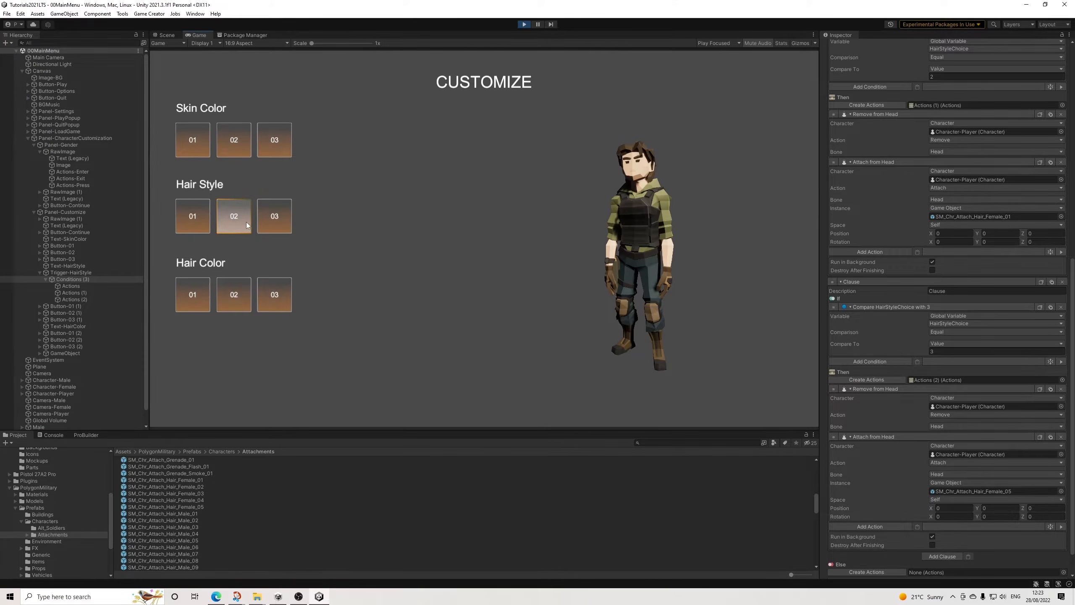
Step: Retest hair color 03 and the hair style options on the female character, ending on hair style 02
{"action": "left_click", "coordinate": [274, 301]}
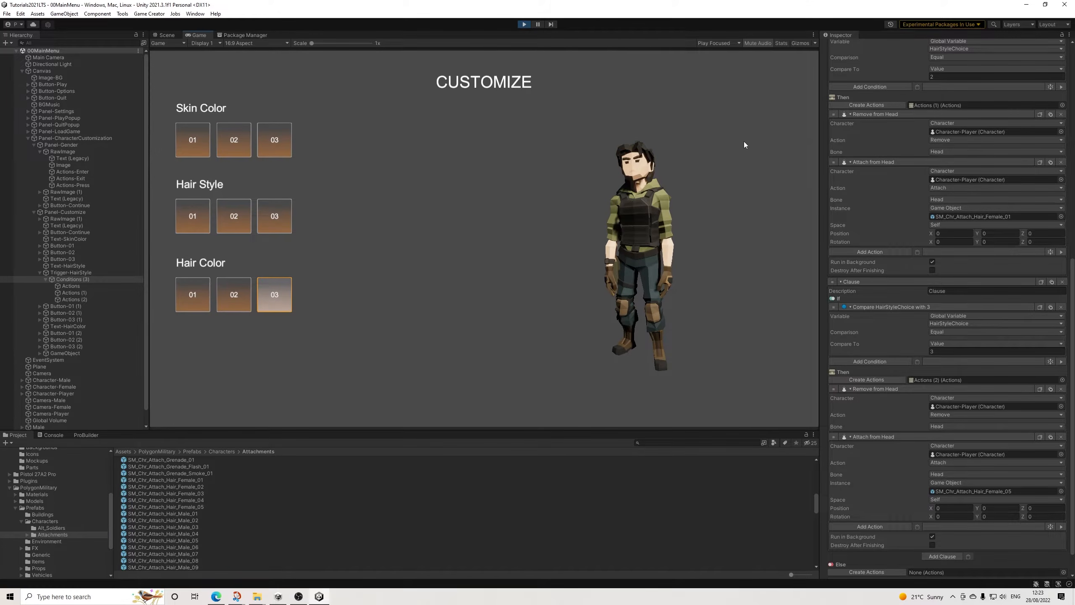
{"action": "left_click", "coordinate": [272, 220]}
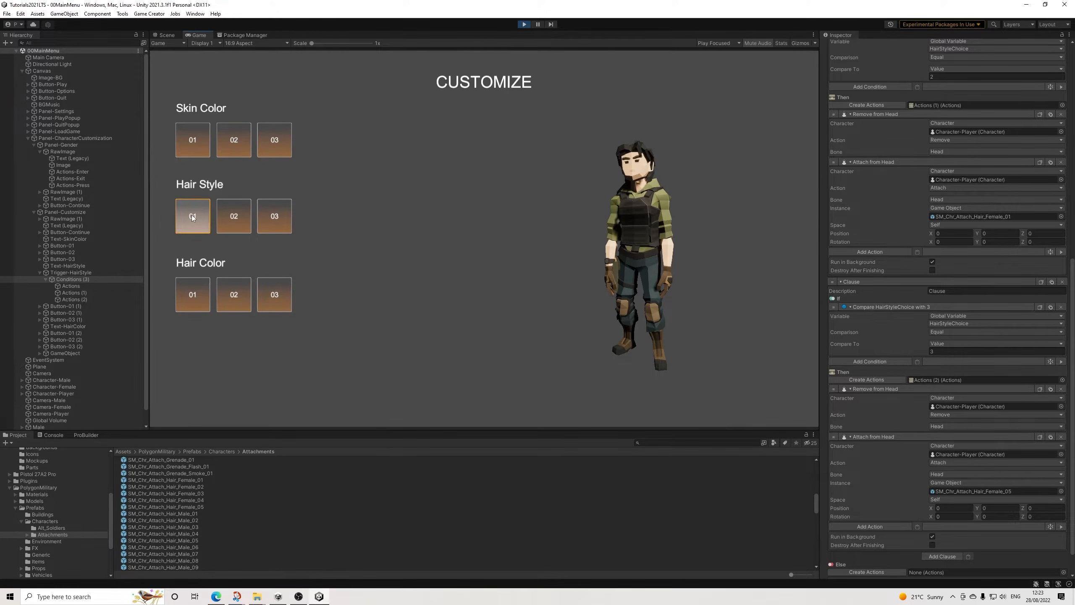
{"action": "left_click", "coordinate": [282, 221]}
{"action": "left_click", "coordinate": [231, 222]}
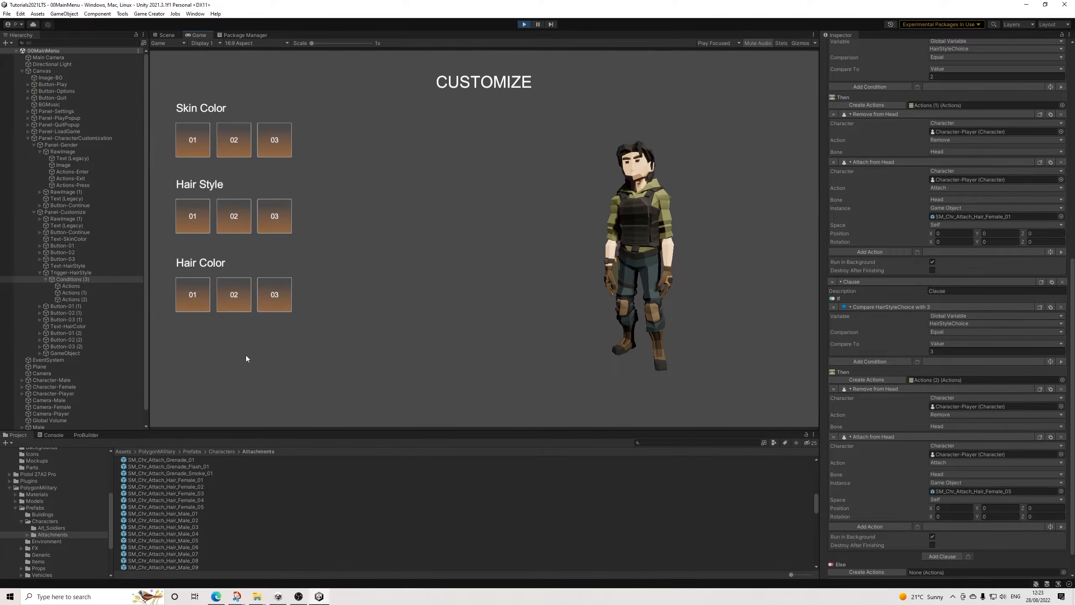
Step: Inspect the facial hair GameObject's trigger and its Conditions (2) clauses, then stop play mode
{"action": "left_click", "coordinate": [82, 326]}
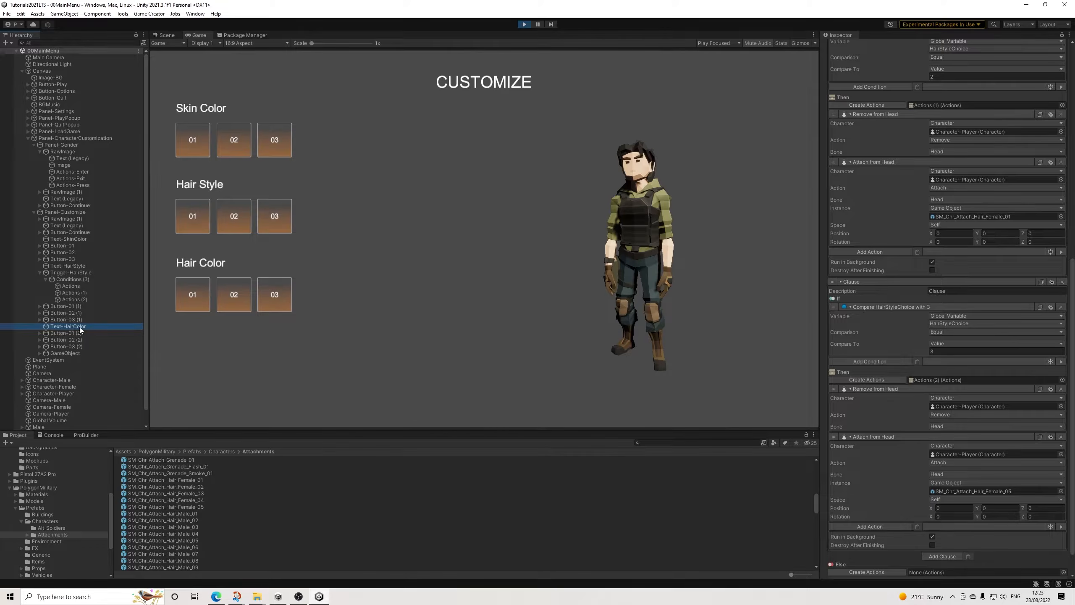
{"action": "left_click", "coordinate": [65, 353]}
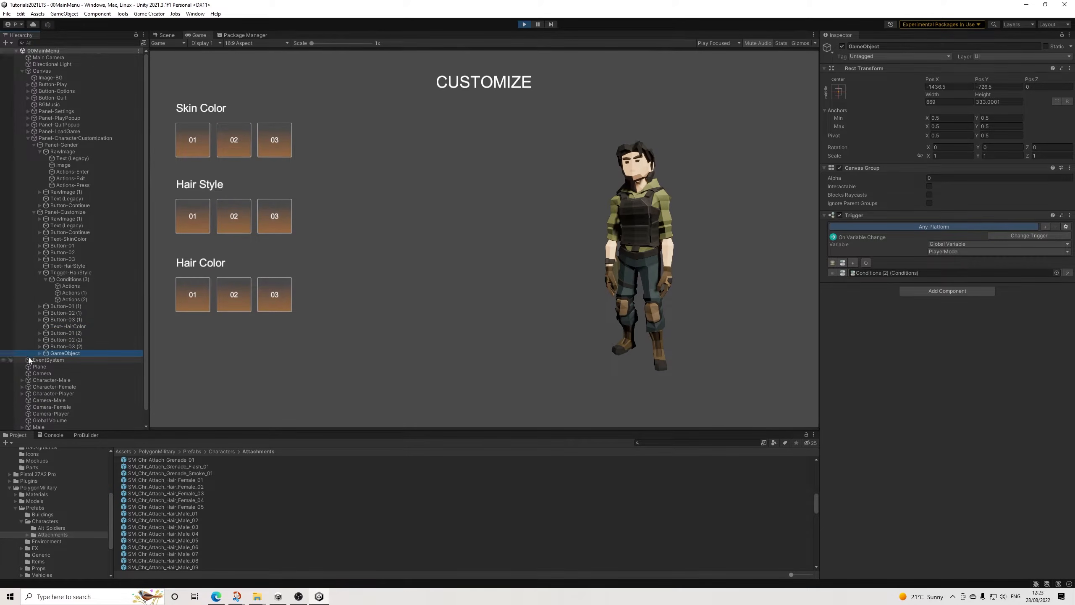
{"action": "left_click", "coordinate": [41, 354]}
{"action": "left_click", "coordinate": [70, 361]}
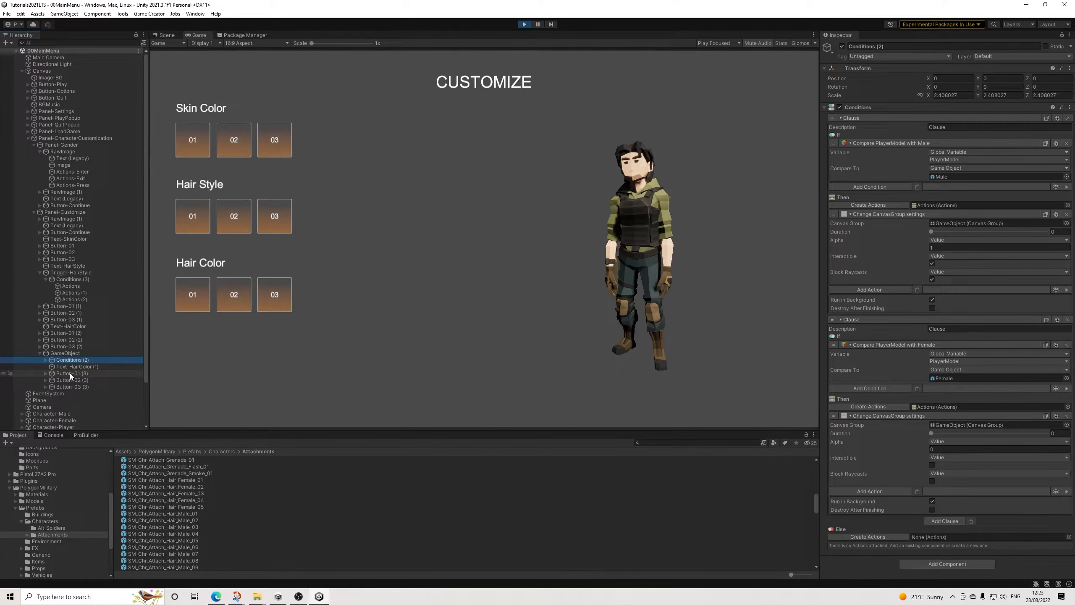
{"action": "left_click", "coordinate": [526, 24]}
Step: Hide Panel-Gender by setting its Canvas Group alpha to 0 and disabling Interactable and Blocks Raycasts
{"action": "double_click", "coordinate": [68, 146]}
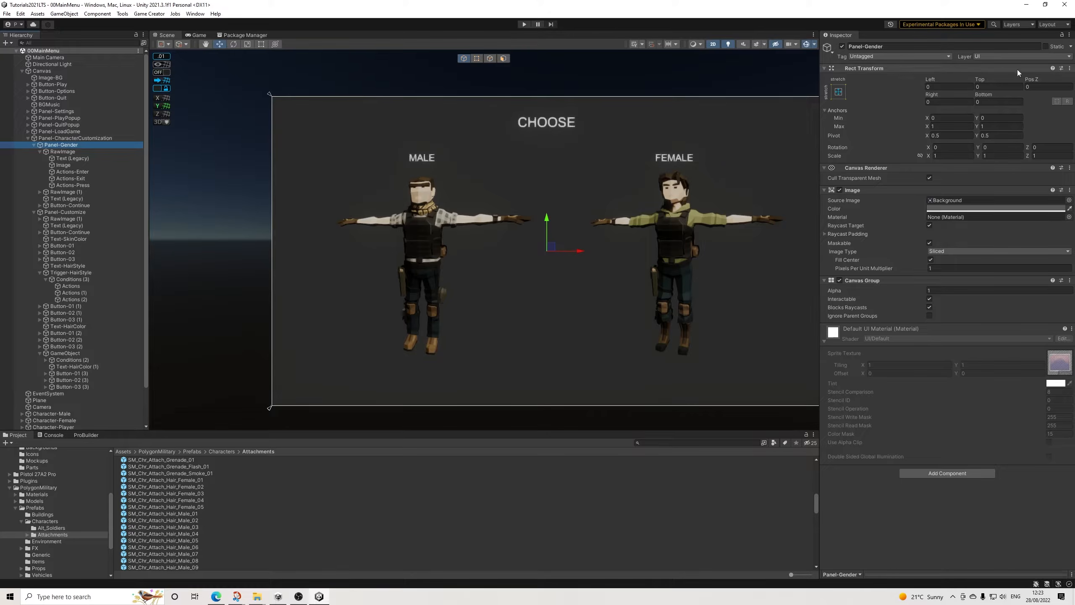
{"action": "left_click", "coordinate": [931, 290]}
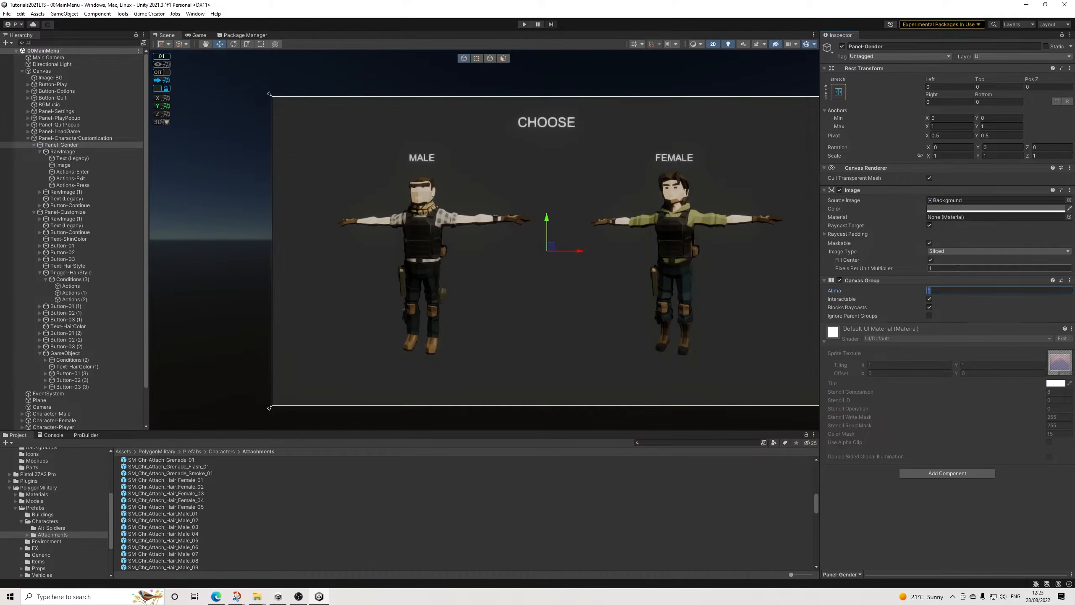
{"action": "type", "text": "0"}
{"action": "left_click", "coordinate": [930, 300]}
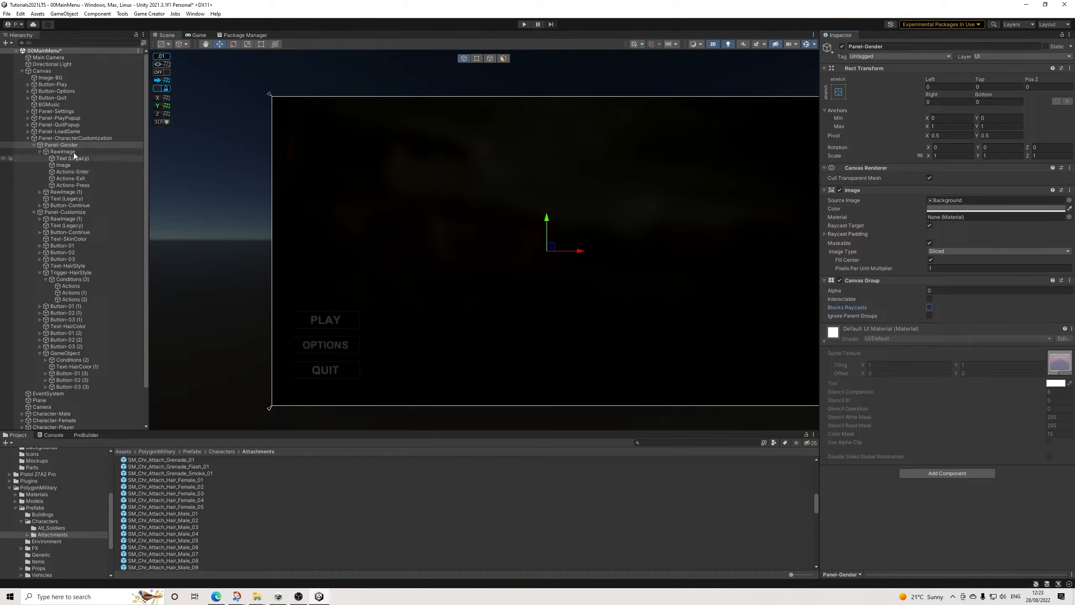
{"action": "left_click", "coordinate": [34, 144]}
Step: Show Panel-Customize by setting its Canvas Group alpha to 1 and enabling Interactable and Blocks Raycasts
{"action": "left_click", "coordinate": [63, 151]}
{"action": "left_click", "coordinate": [929, 299]}
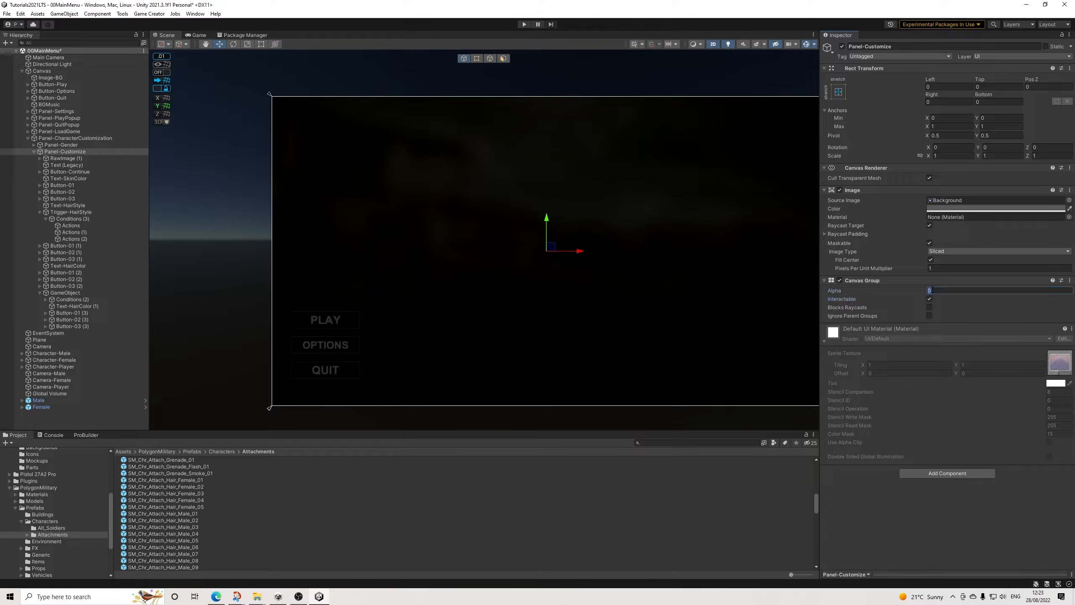
{"action": "type", "text": "1"}
{"action": "left_click", "coordinate": [930, 308]}
{"action": "scroll", "coordinate": [612, 274], "scroll_direction": "down", "scroll_amount": 2}
{"action": "scroll", "coordinate": [539, 264], "scroll_direction": "up", "scroll_amount": 3}
{"action": "middle_click_drag", "start_coordinate": [537, 264], "coordinate": [541, 261]}
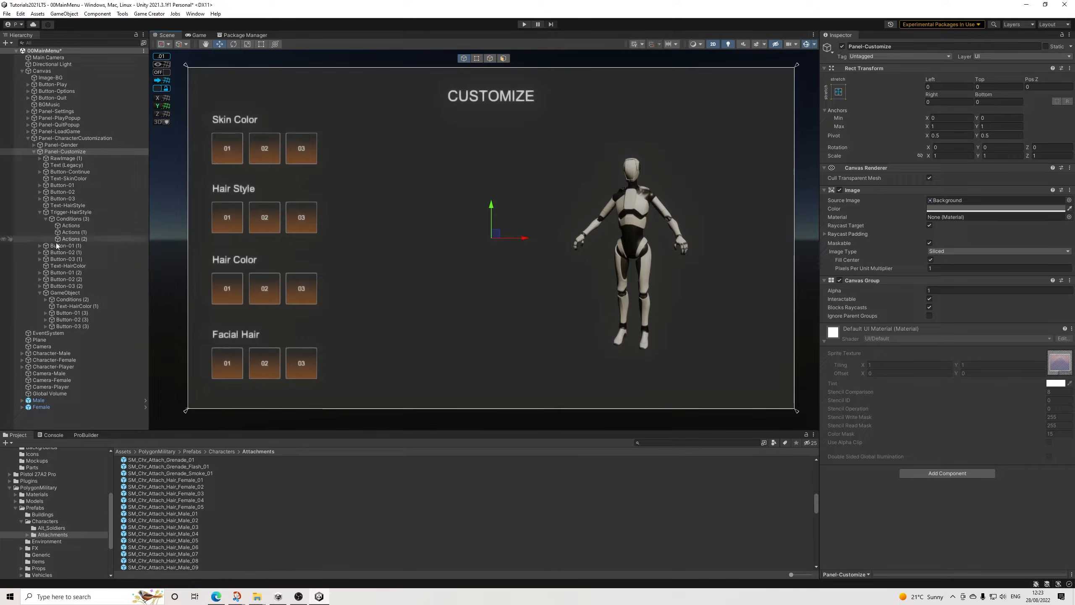
Step: Check the variable assignments of the facial hair buttons Button-01 (3), Button-02 (3) and Button-03 (3) inside GameObject
{"action": "left_click", "coordinate": [40, 212]}
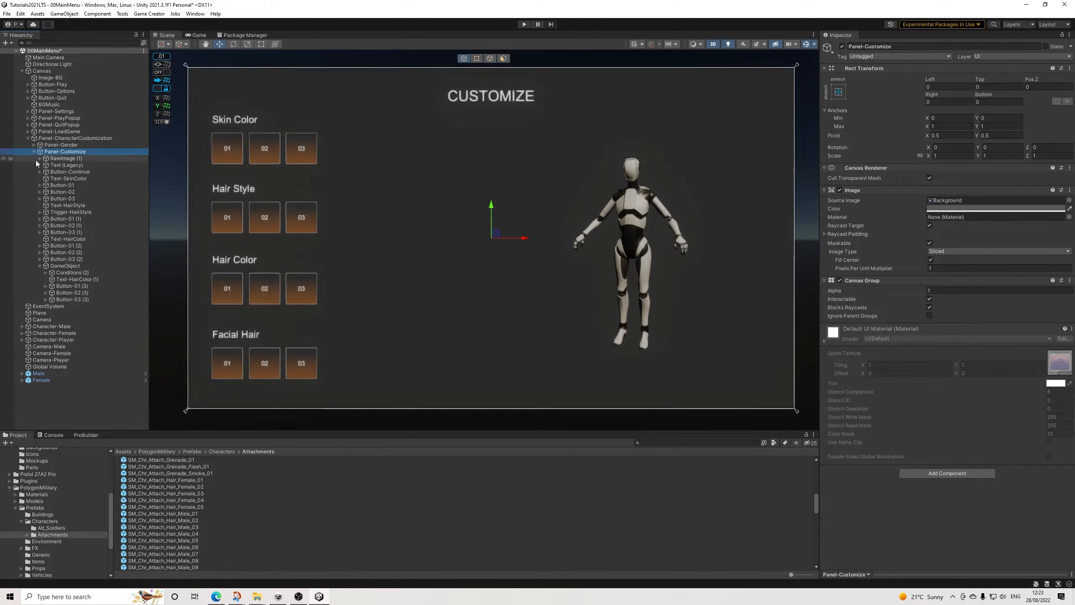
{"action": "left_click", "coordinate": [40, 265]}
{"action": "left_click", "coordinate": [47, 267]}
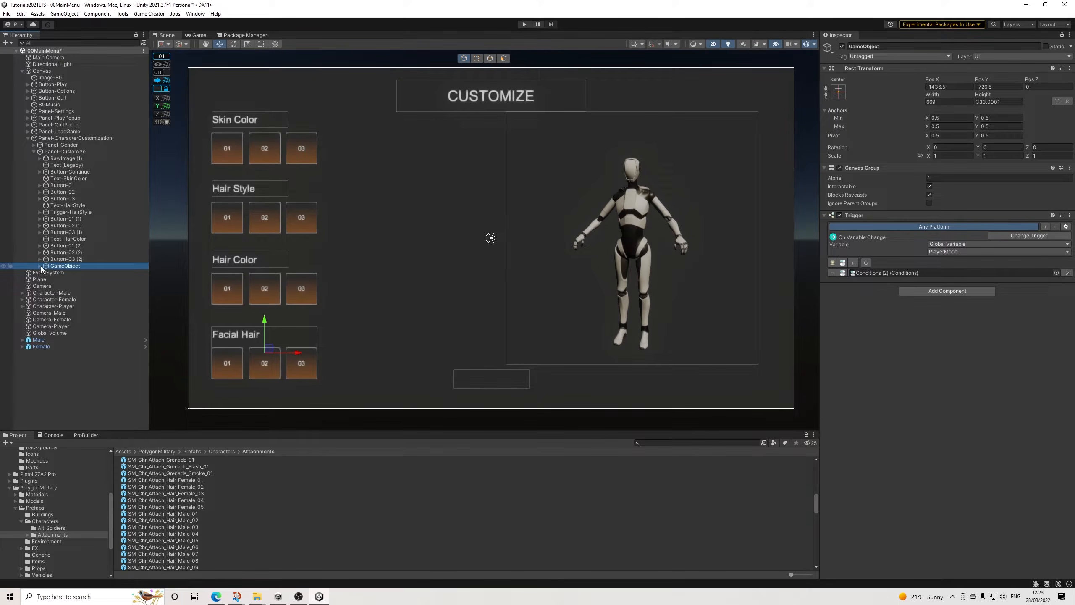
{"action": "left_click", "coordinate": [40, 266]}
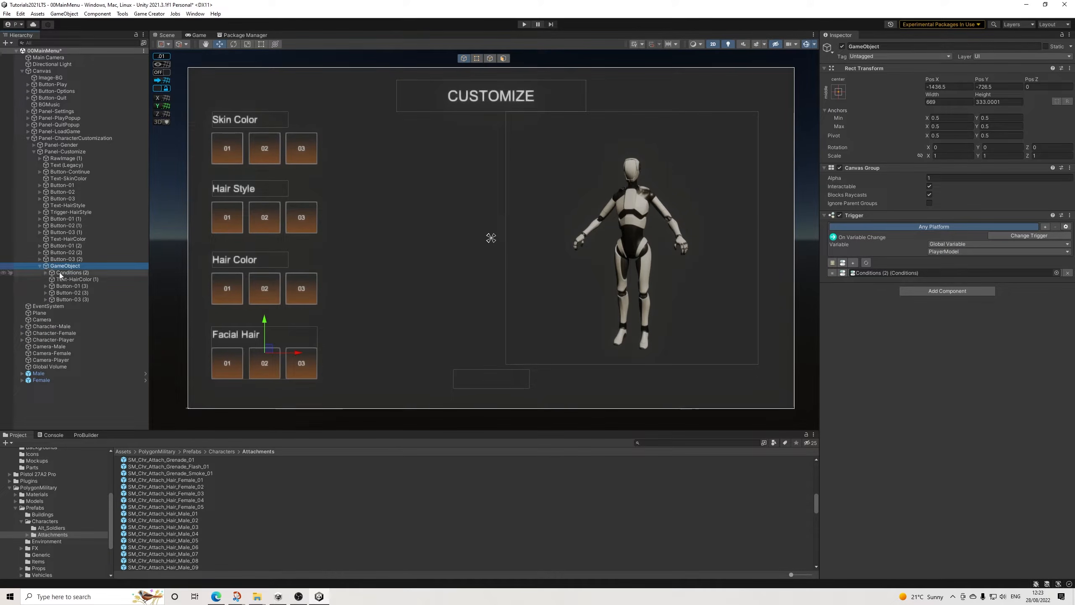
{"action": "left_click", "coordinate": [70, 286]}
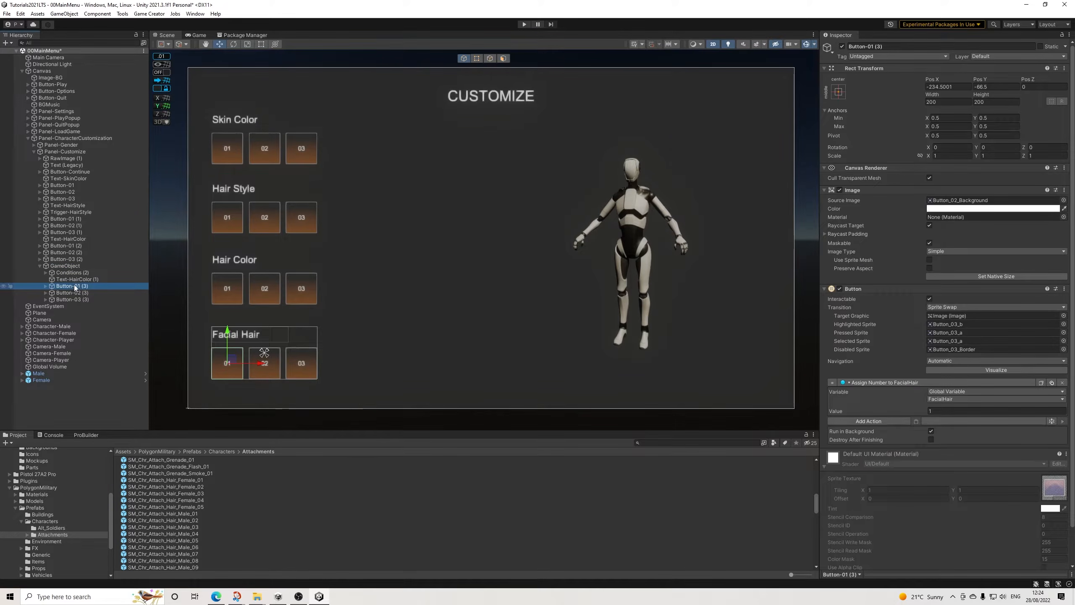
{"action": "left_click", "coordinate": [72, 294]}
{"action": "left_click", "coordinate": [74, 298]}
{"action": "left_click", "coordinate": [77, 287]}
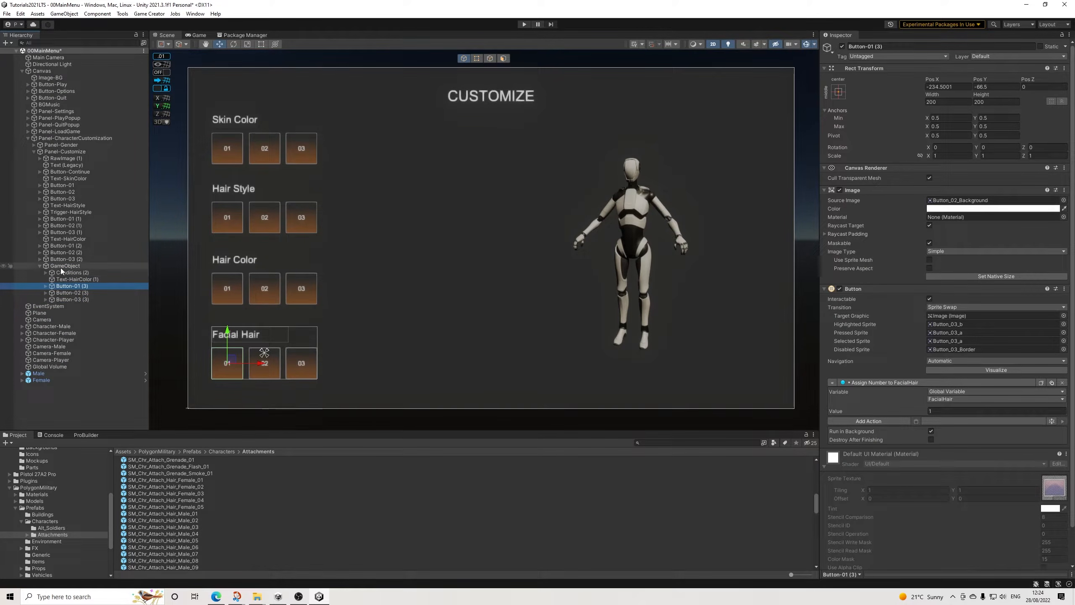
{"action": "left_click", "coordinate": [39, 265]}
{"action": "left_click", "coordinate": [39, 266]}
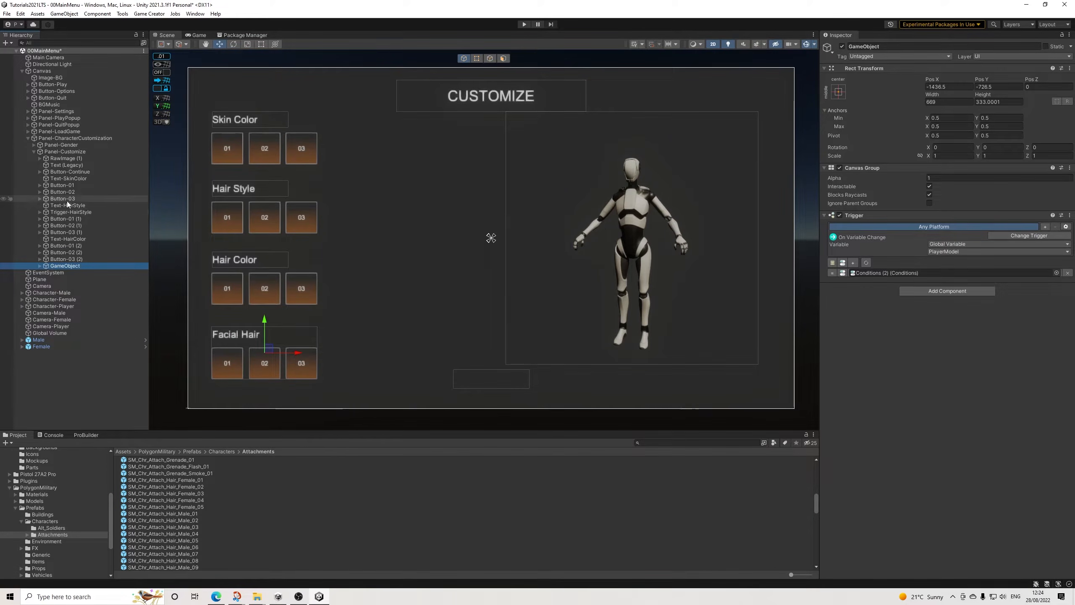
Step: Copy Trigger-HairStyle into the facial hair GameObject as a child and place it directly below Text-HairColor (1)
{"action": "right_click", "coordinate": [63, 212]}
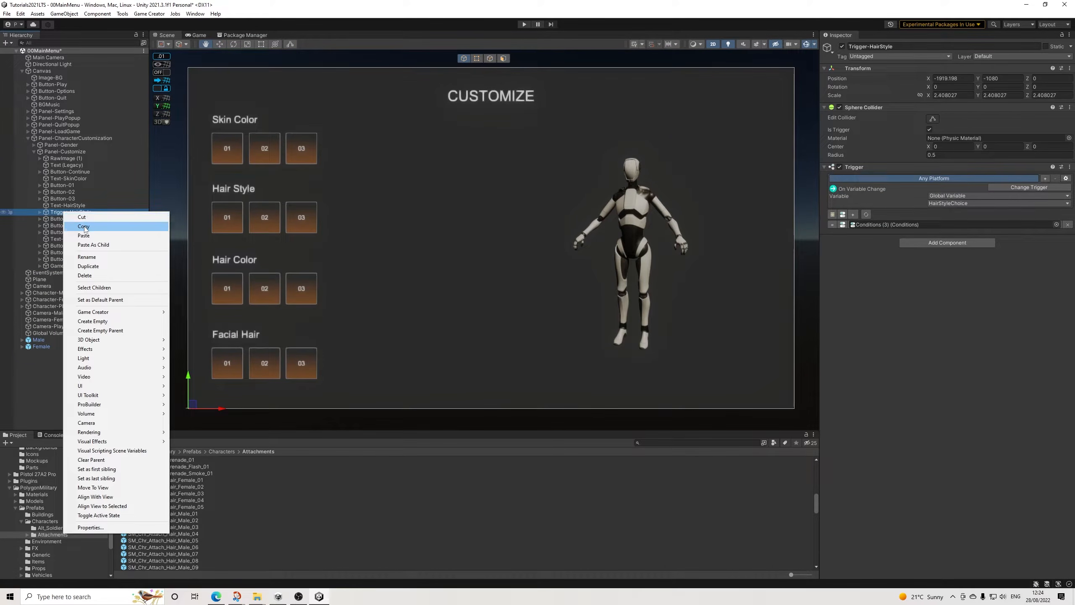
{"action": "left_click", "coordinate": [77, 219]}
{"action": "right_click", "coordinate": [63, 266]}
{"action": "left_click", "coordinate": [92, 295]}
{"action": "left_click_drag", "start_coordinate": [74, 306], "coordinate": [62, 283]}
{"action": "left_click", "coordinate": [79, 280]}
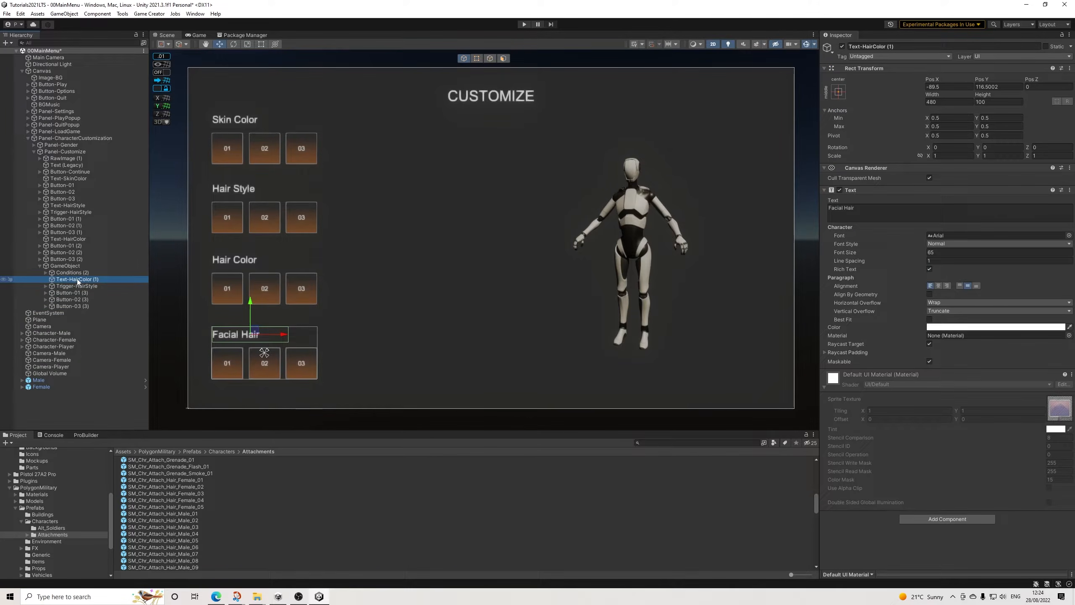
Step: Rename Text-HairColor (1) inside GameObject as Text-FacialHair
{"action": "left_click", "coordinate": [875, 46]}
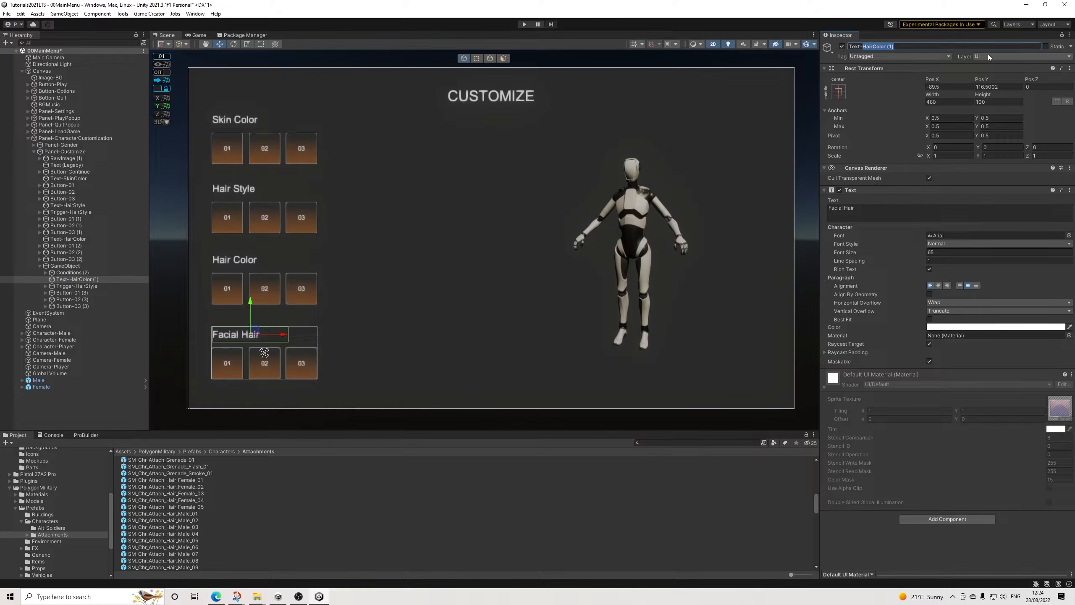
{"action": "type", "text": "FacialHair"}
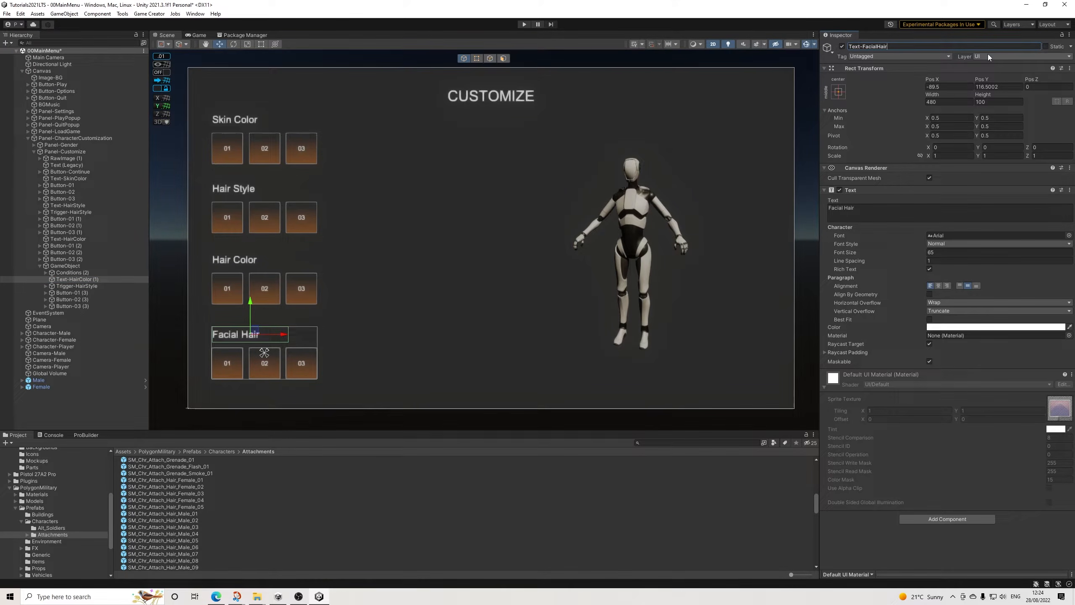
Step: Try to rename the copied Trigger-HairStyle inside GameObject as Trigger-FacialHair and set its On Variable Change variable to FacialHair
{"action": "left_click", "coordinate": [76, 286]}
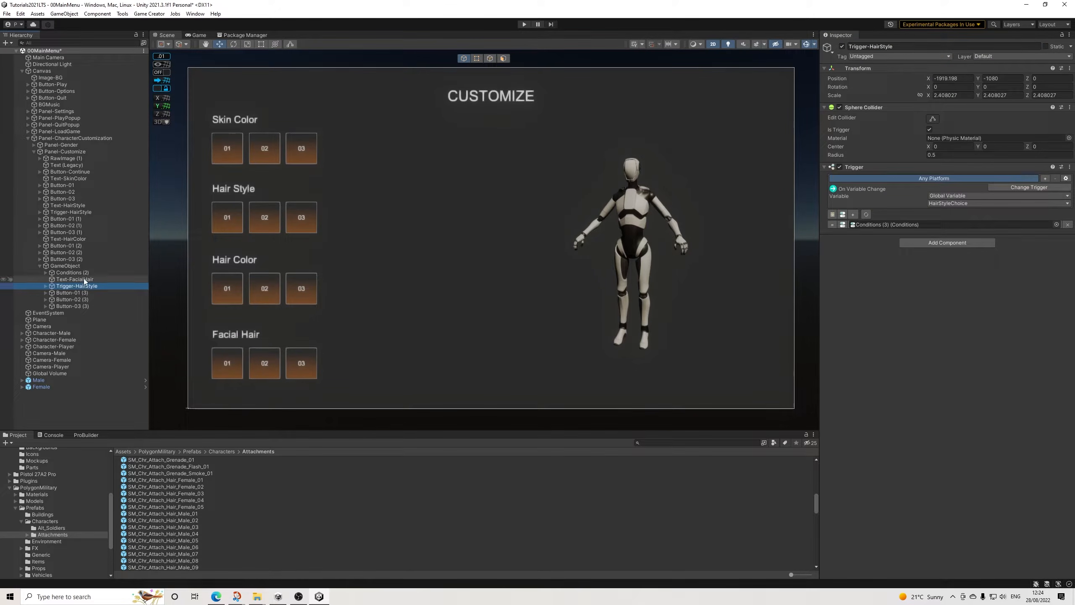
{"action": "left_click_drag", "start_coordinate": [870, 46], "coordinate": [1021, 67]}
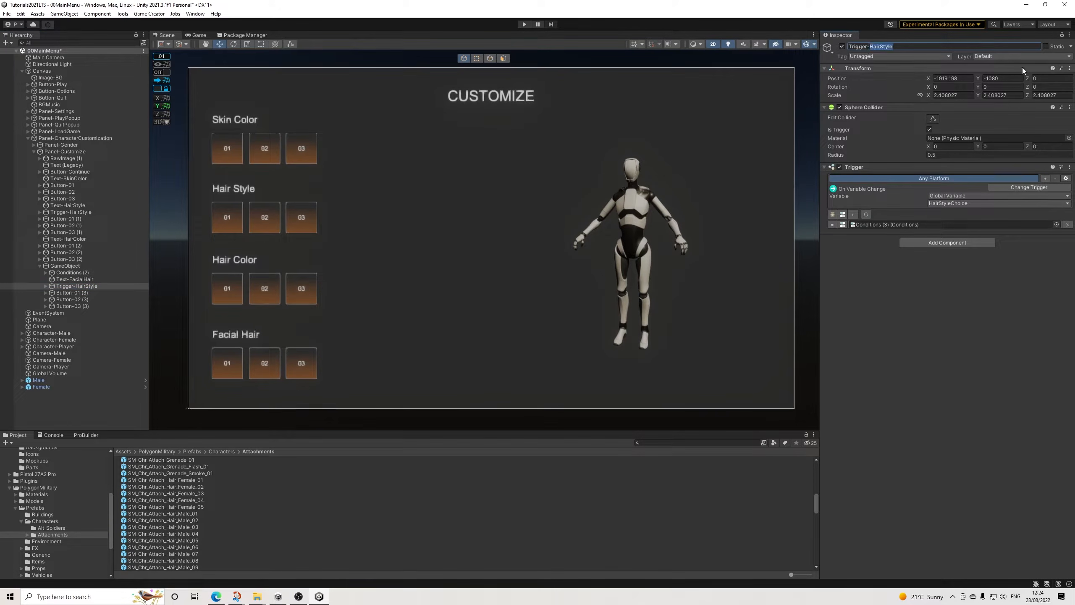
{"action": "type", "text": "FacialHair"}
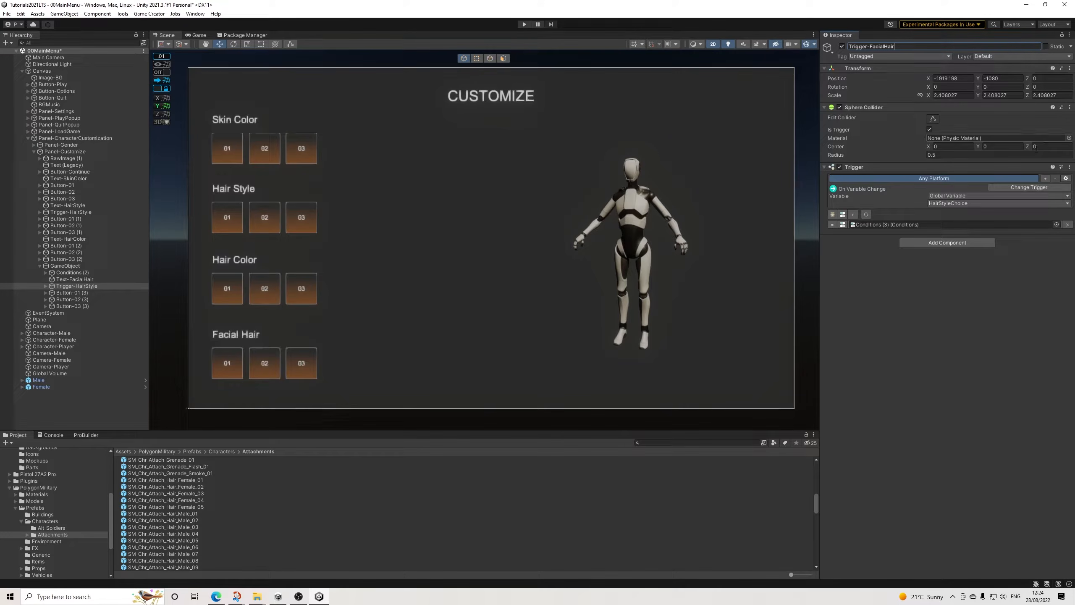
{"action": "left_click", "coordinate": [967, 203]}
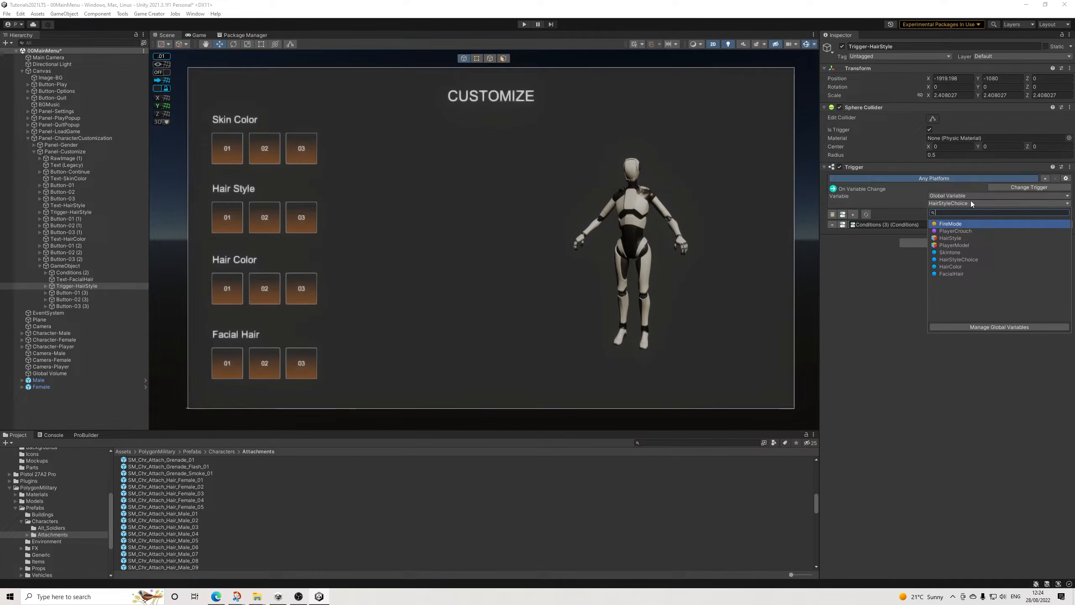
{"action": "left_click", "coordinate": [951, 274]}
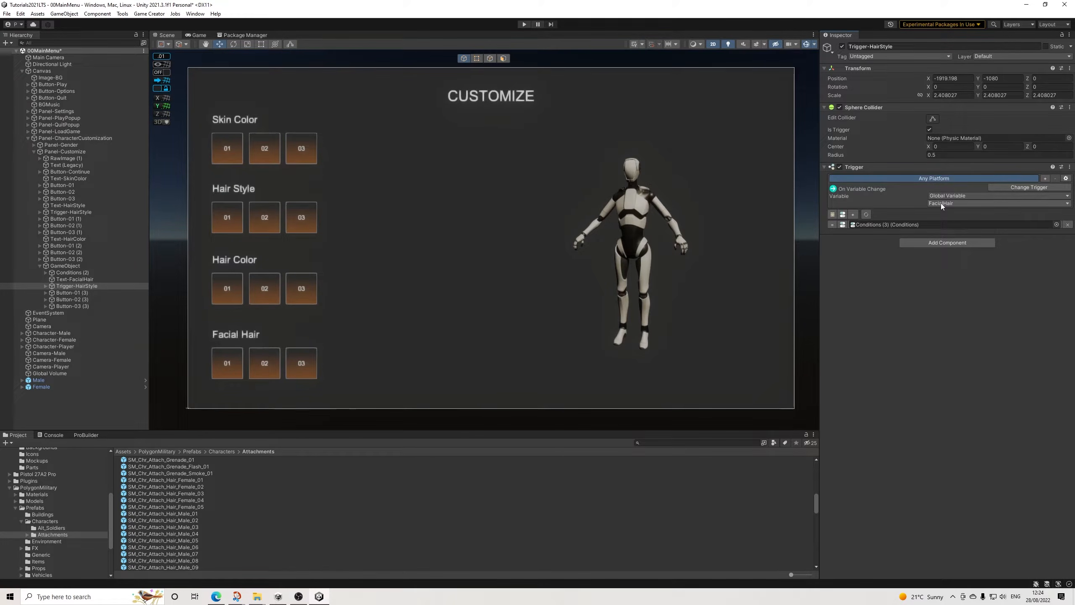
Step: In the Game Creator preferences, rename the global number variable FacialHair as FacialHairChoice
{"action": "left_click", "coordinate": [150, 14]}
{"action": "left_click", "coordinate": [169, 63]}
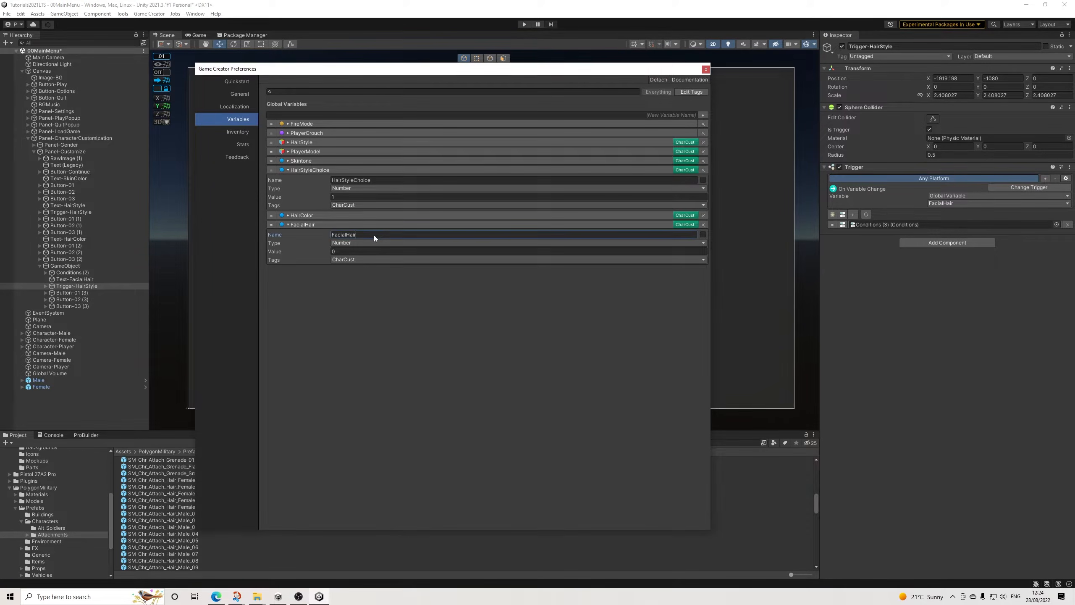
{"action": "left_click", "coordinate": [388, 236]}
{"action": "type", "text": "Choice"}
Step: Add a GameObject global variable named FacialHair with the CharCust tag and move it directly below HairStyle
{"action": "left_click", "coordinate": [702, 115]}
{"action": "left_click", "coordinate": [343, 288]}
{"action": "left_click", "coordinate": [359, 345]}
{"action": "left_click", "coordinate": [356, 306]}
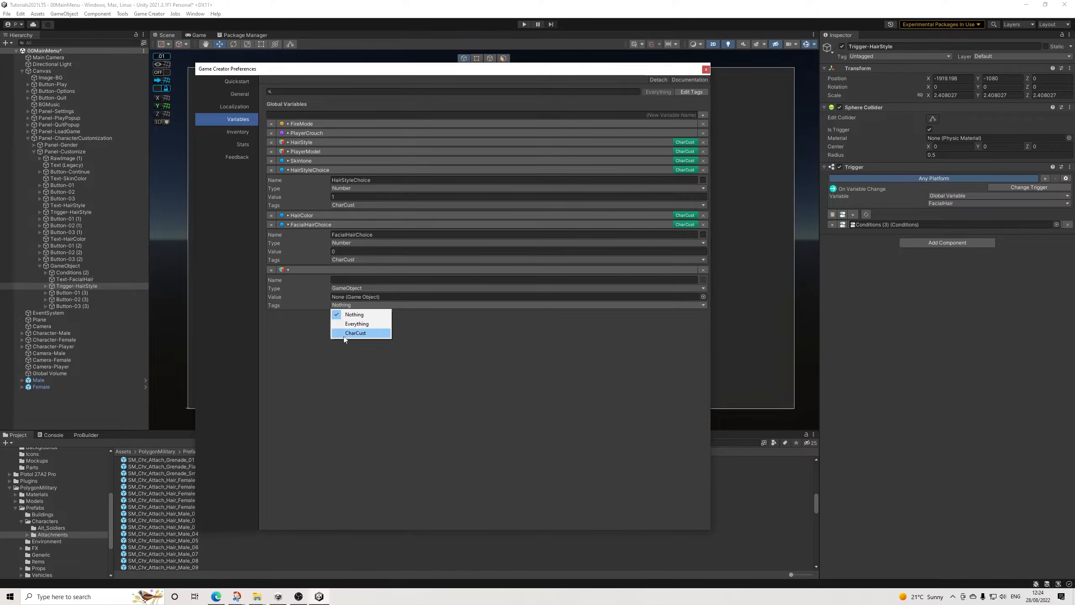
{"action": "left_click", "coordinate": [355, 333]}
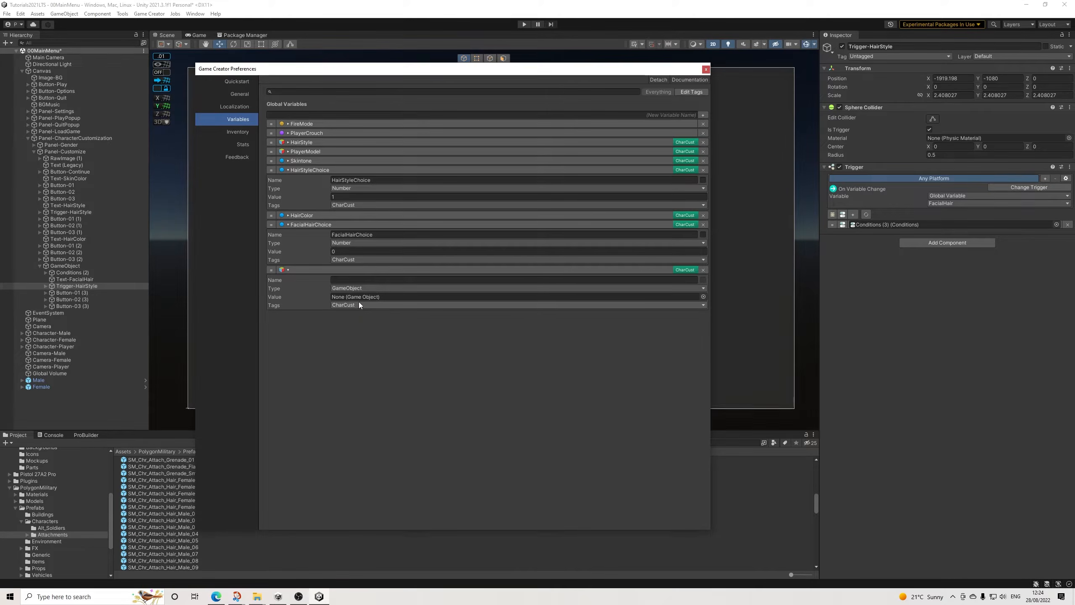
{"action": "left_click", "coordinate": [344, 279]}
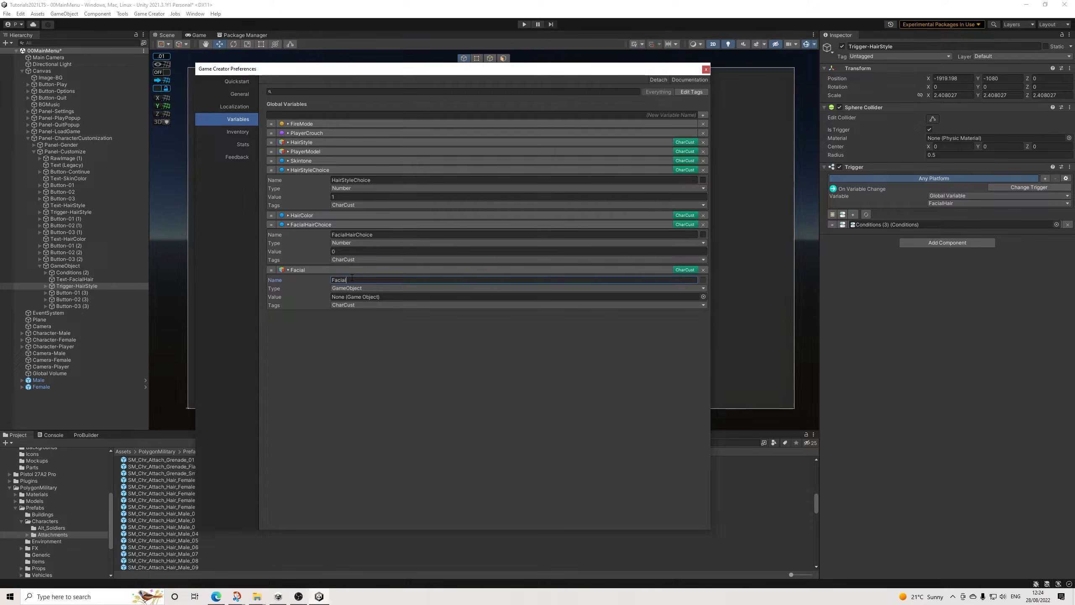
{"action": "left_click_drag", "start_coordinate": [271, 270], "coordinate": [304, 151]}
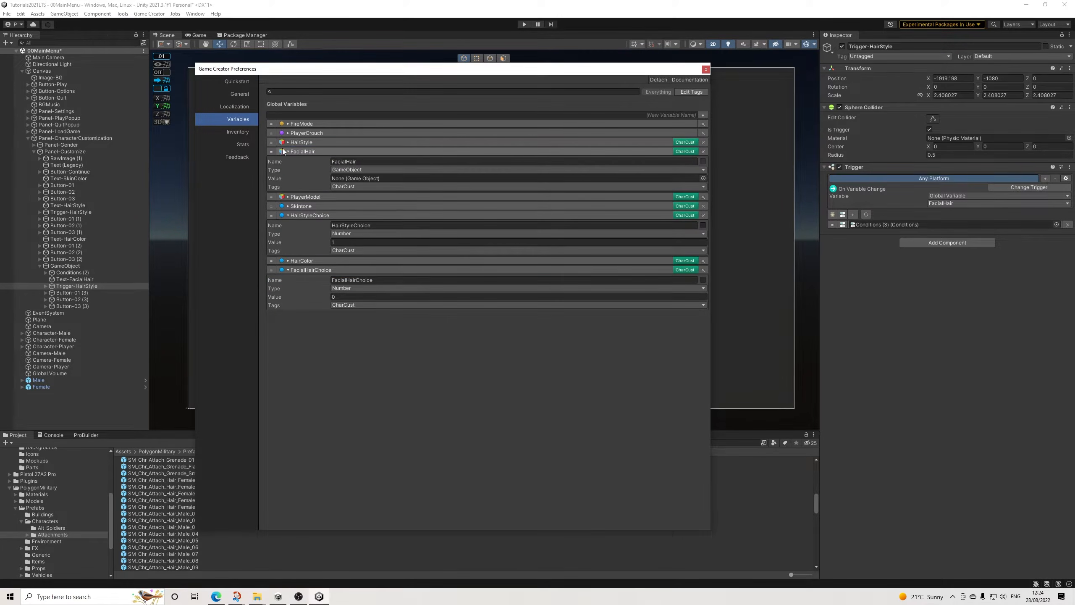
{"action": "left_click", "coordinate": [304, 152]}
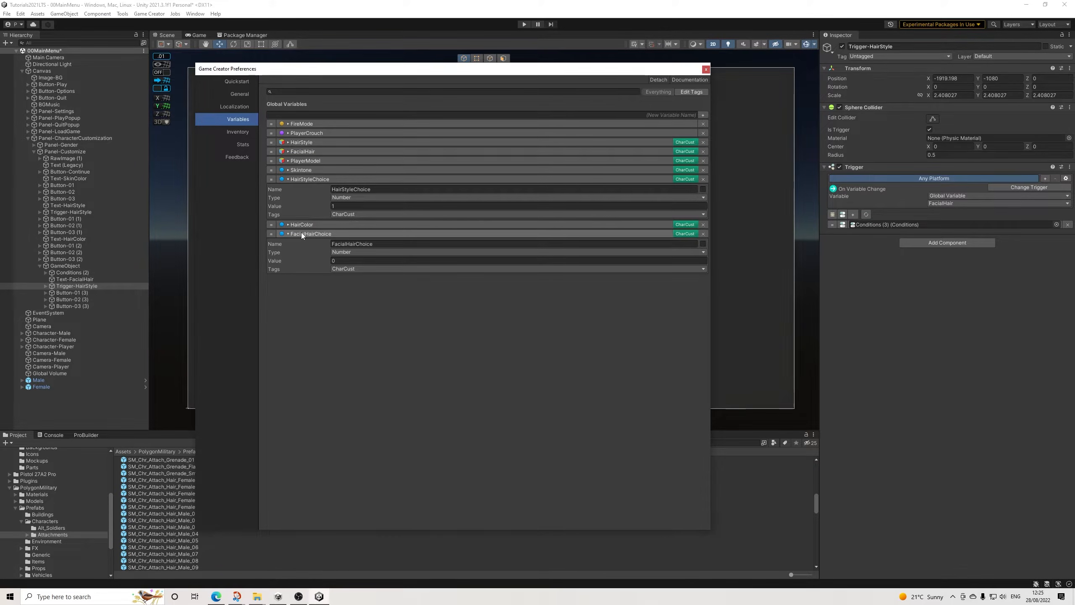
Step: Set the value of the FacialHairChoice global variable to 1 and collapse the expanded variable entries
{"action": "left_click", "coordinate": [319, 179]}
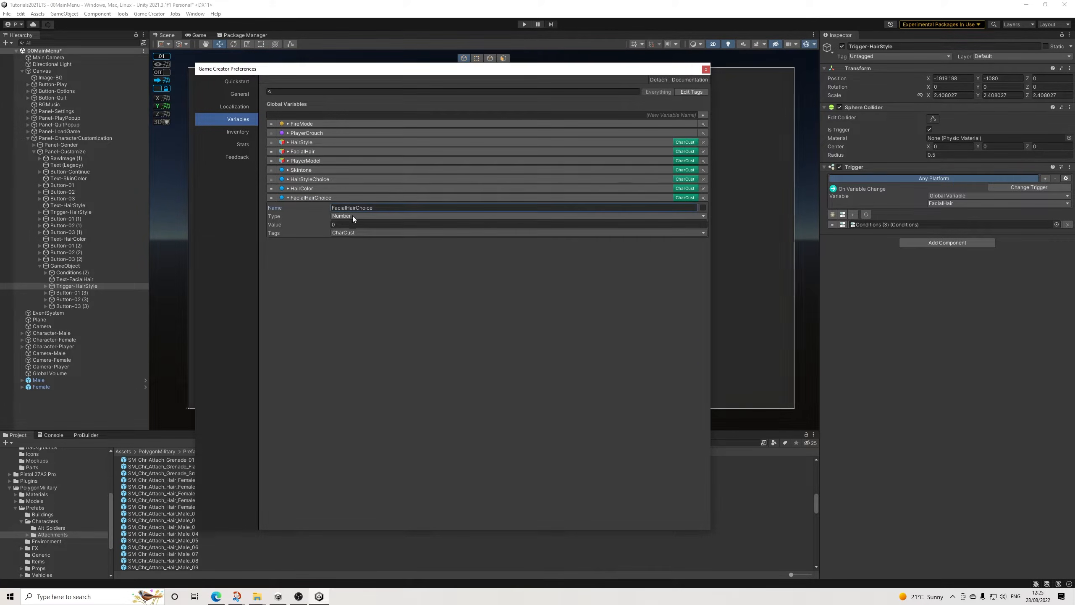
{"action": "left_click", "coordinate": [309, 197]}
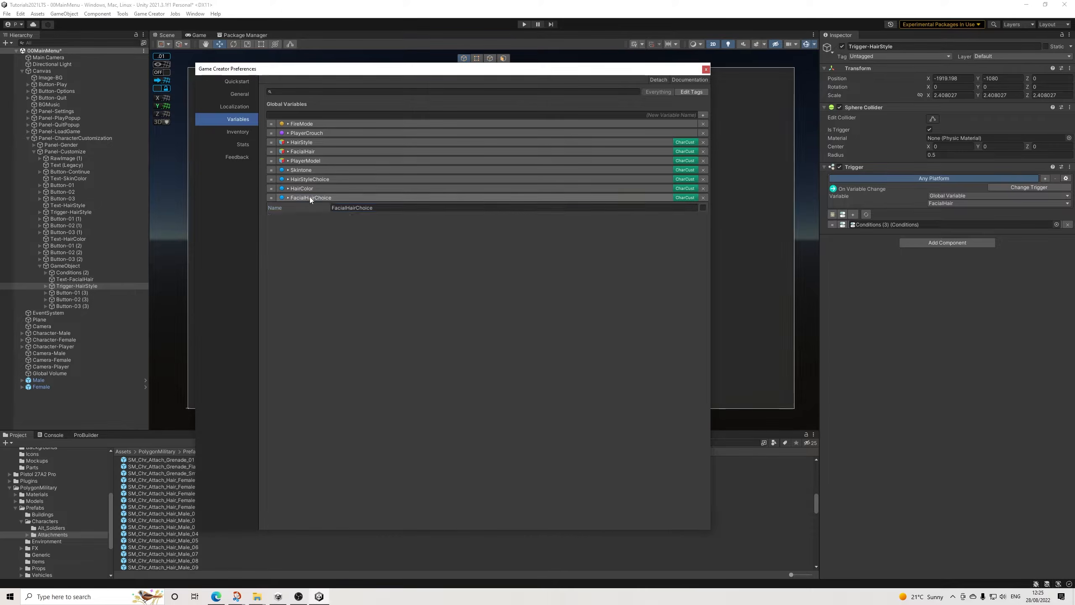
{"action": "left_click", "coordinate": [332, 198]}
{"action": "left_click", "coordinate": [351, 226]}
{"action": "type", "text": "1"}
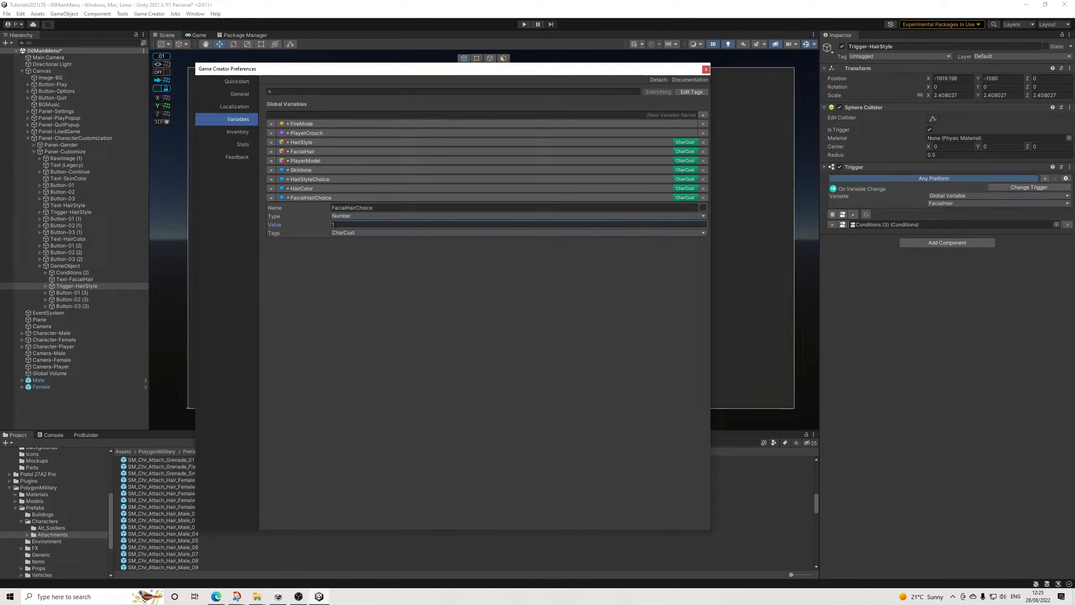
{"action": "left_click", "coordinate": [321, 196]}
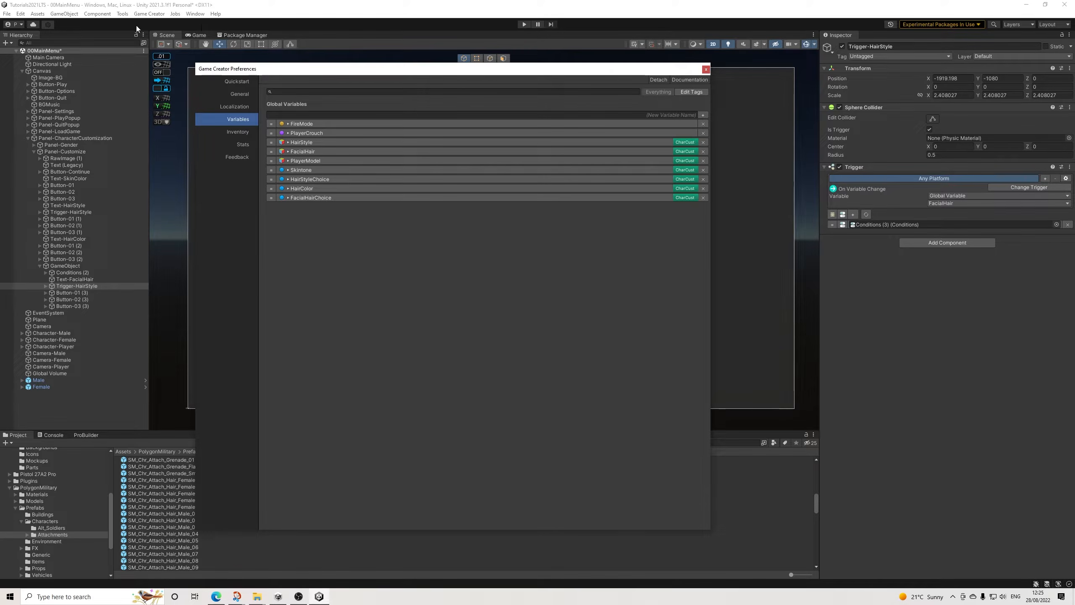
Step: Close the Game Creator preferences and save the 00MainMenu scene
{"action": "left_click", "coordinate": [706, 69]}
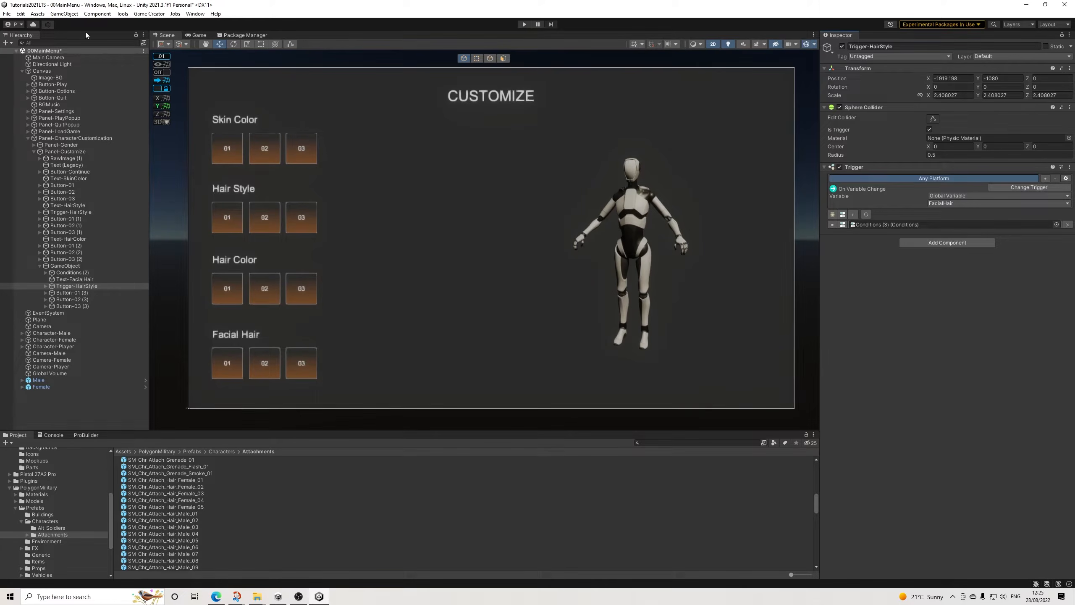
{"action": "left_click", "coordinate": [6, 14]}
{"action": "left_click", "coordinate": [14, 52]}
Step: Set the assigned global variable of Button-01 (3), Button-02 (3) and Button-03 (3) to FacialHairChoice
{"action": "left_click", "coordinate": [70, 293]}
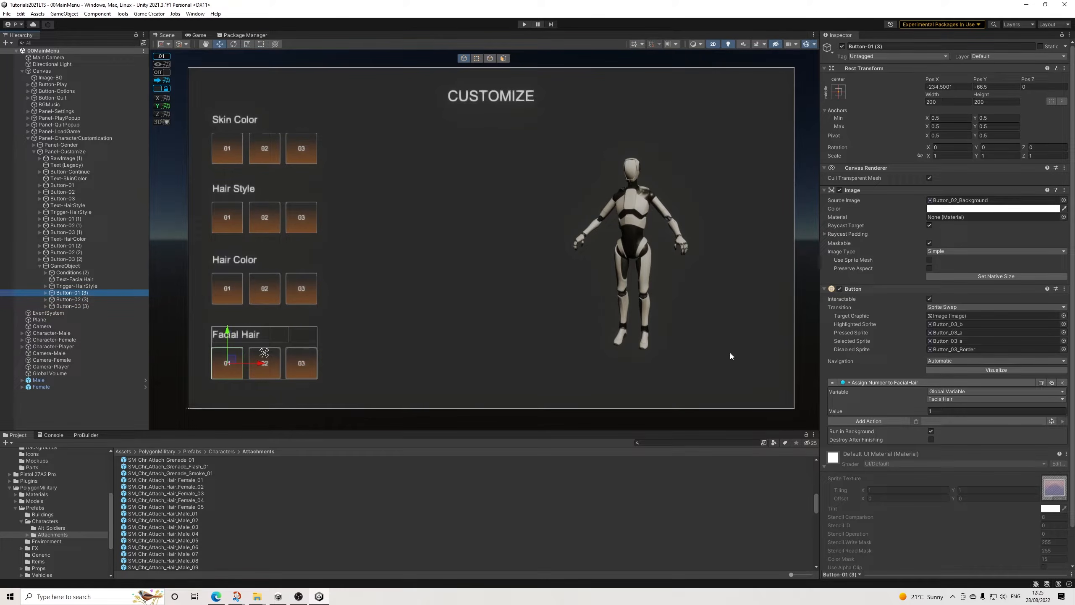
{"action": "left_click", "coordinate": [952, 399]}
{"action": "left_click", "coordinate": [959, 440]}
{"action": "left_click", "coordinate": [108, 299]}
{"action": "left_click", "coordinate": [953, 399]}
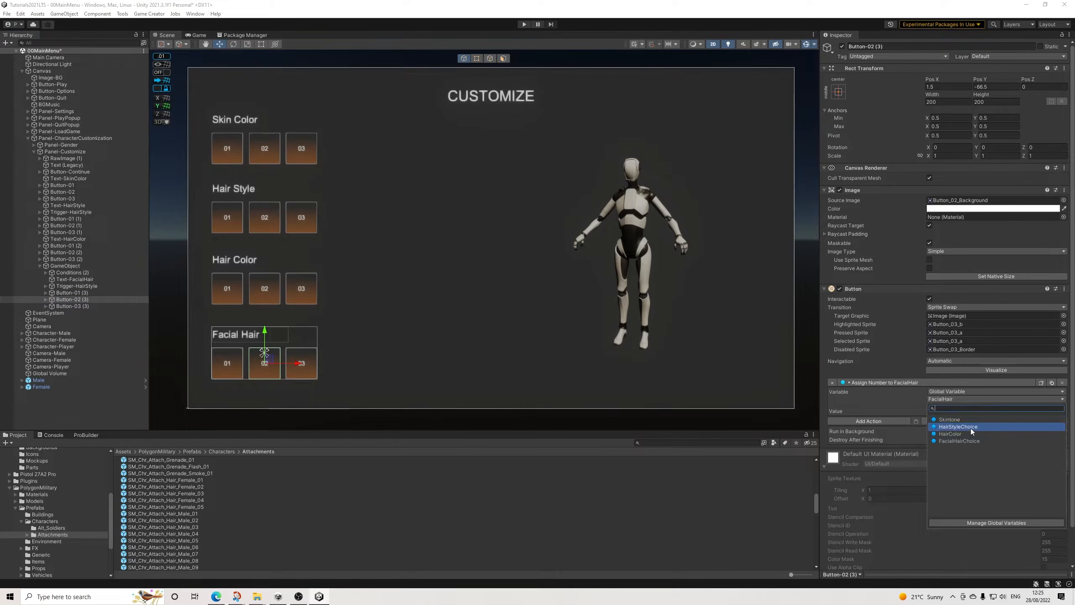
{"action": "left_click", "coordinate": [969, 442]}
{"action": "left_click", "coordinate": [94, 306]}
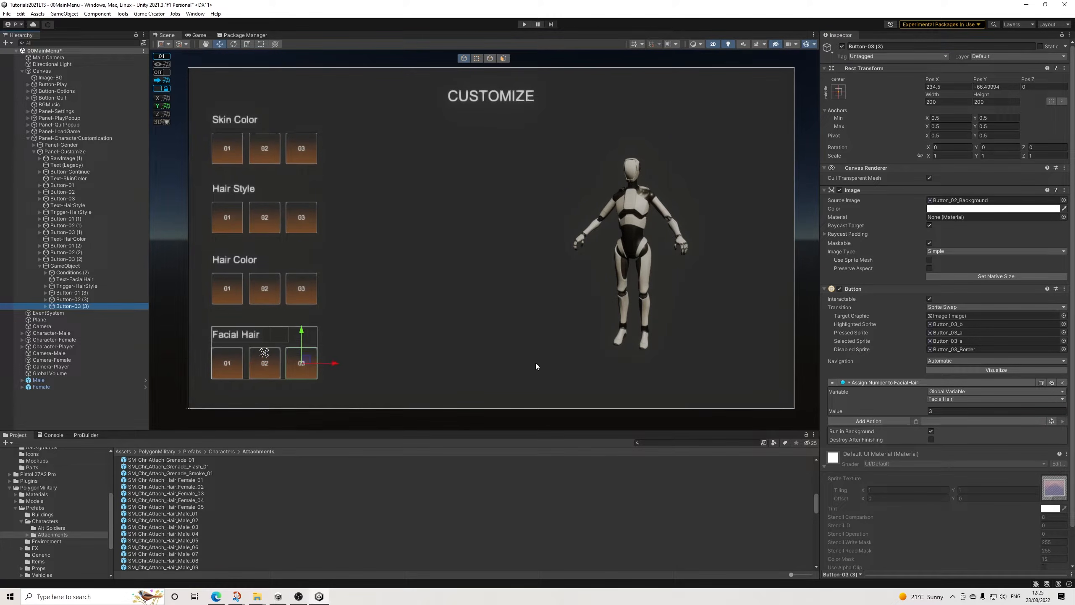
{"action": "left_click", "coordinate": [942, 402]}
{"action": "left_click", "coordinate": [960, 441]}
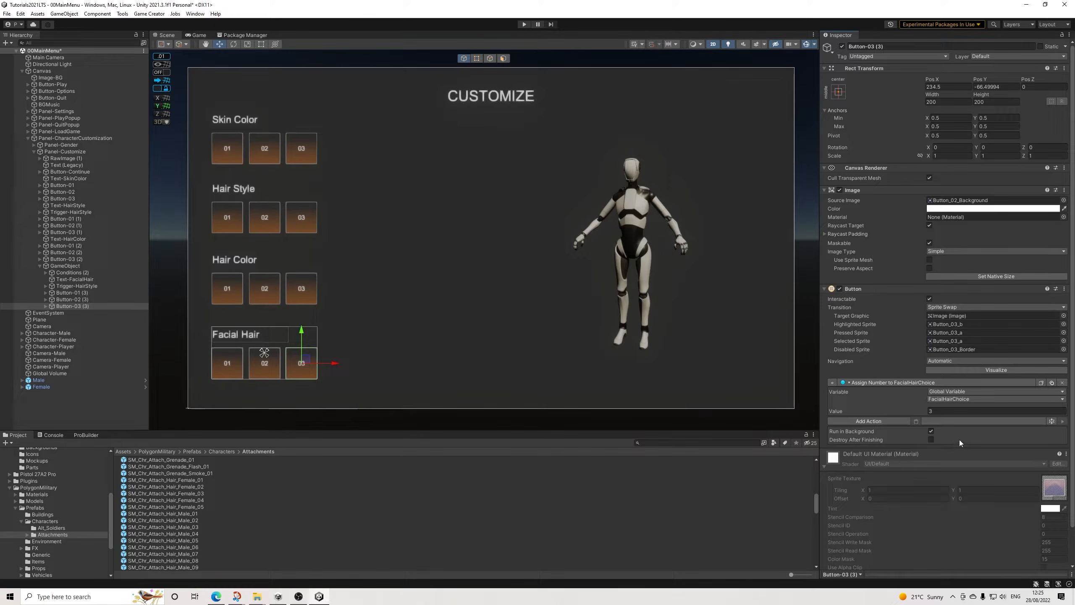
Step: Set the On Variable Change variable of Trigger-HairStyle inside GameObject to FacialHairChoice and expand the trigger's children
{"action": "left_click", "coordinate": [84, 288]}
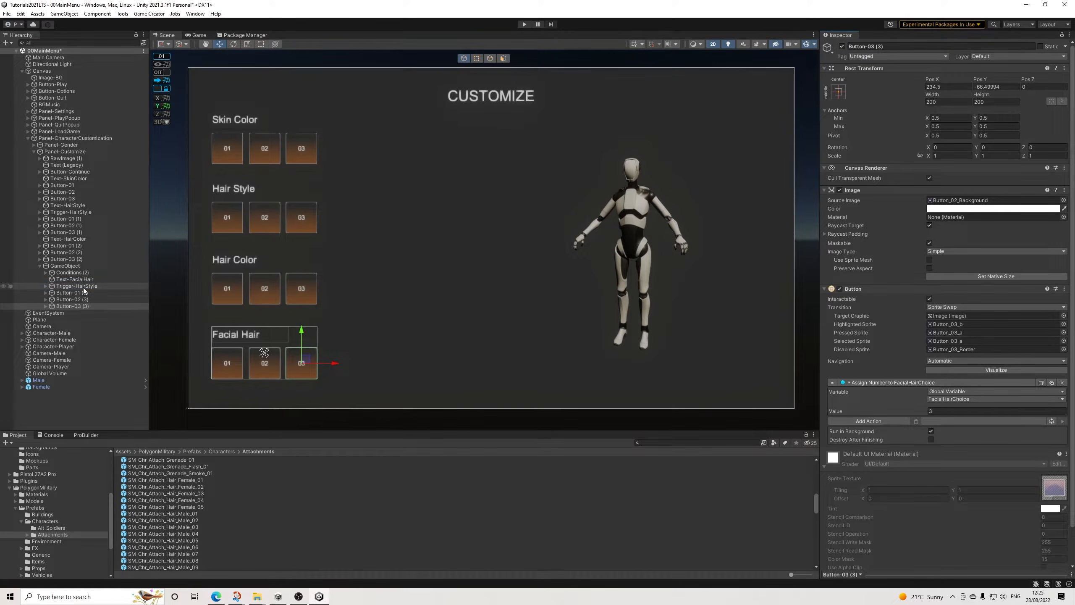
{"action": "left_click", "coordinate": [45, 287]}
{"action": "left_click", "coordinate": [953, 204]}
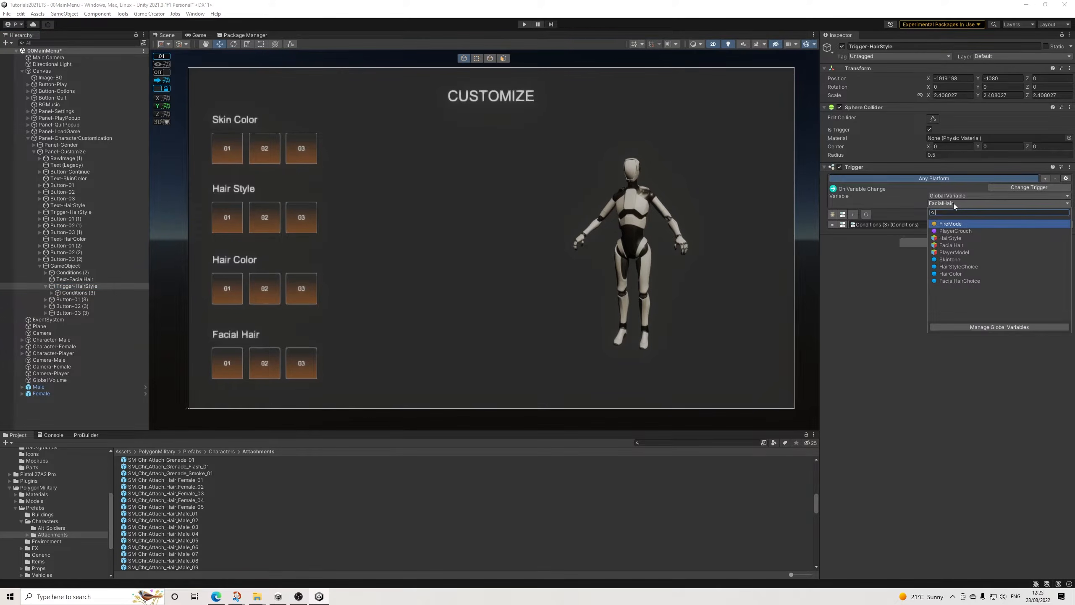
{"action": "left_click", "coordinate": [959, 281]}
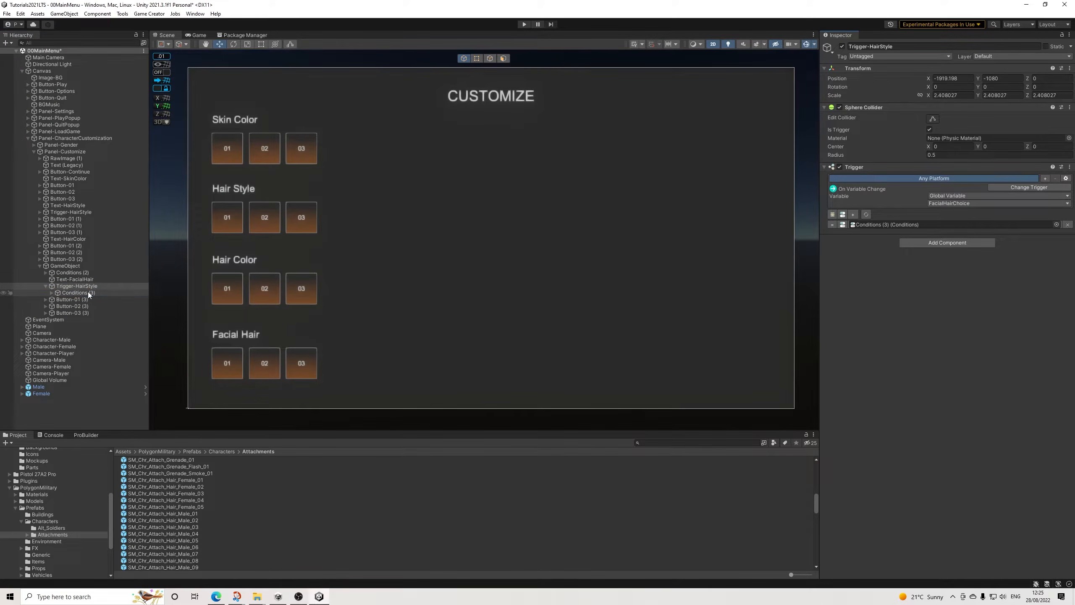
Step: In the first clause of Conditions (3), delete the Attach action and set the Remove action's bone to Jaw
{"action": "left_click", "coordinate": [76, 293]}
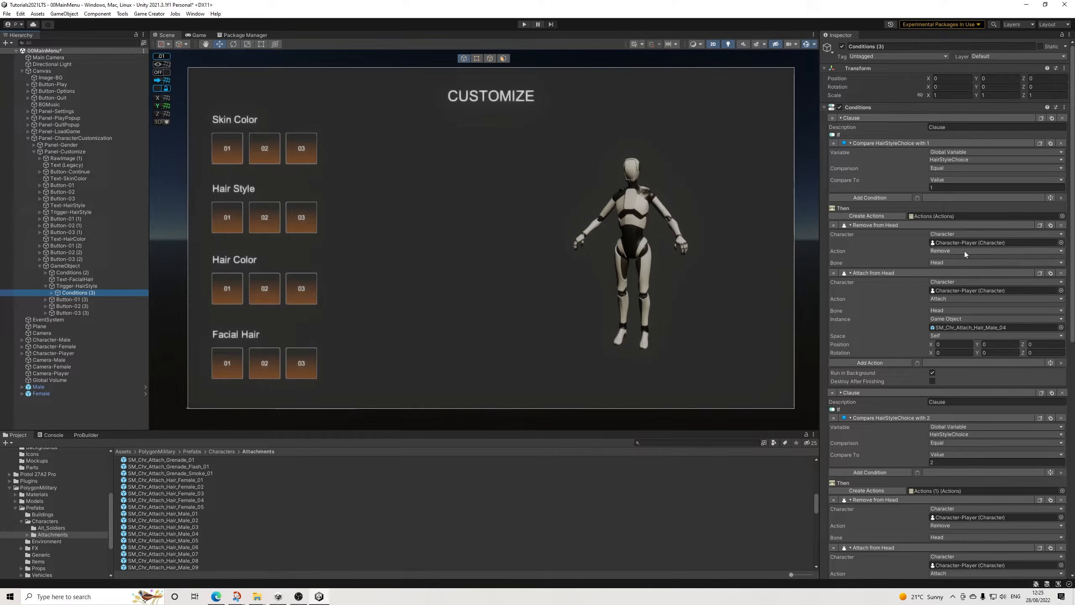
{"action": "left_click", "coordinate": [1062, 276]}
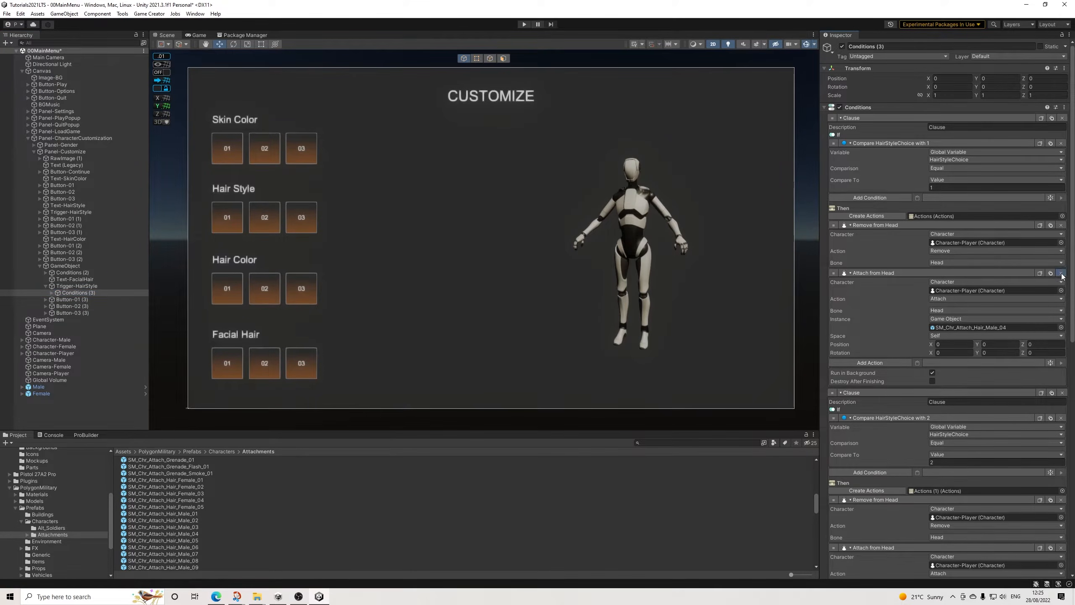
{"action": "left_click", "coordinate": [940, 263]}
{"action": "left_click", "coordinate": [954, 295]}
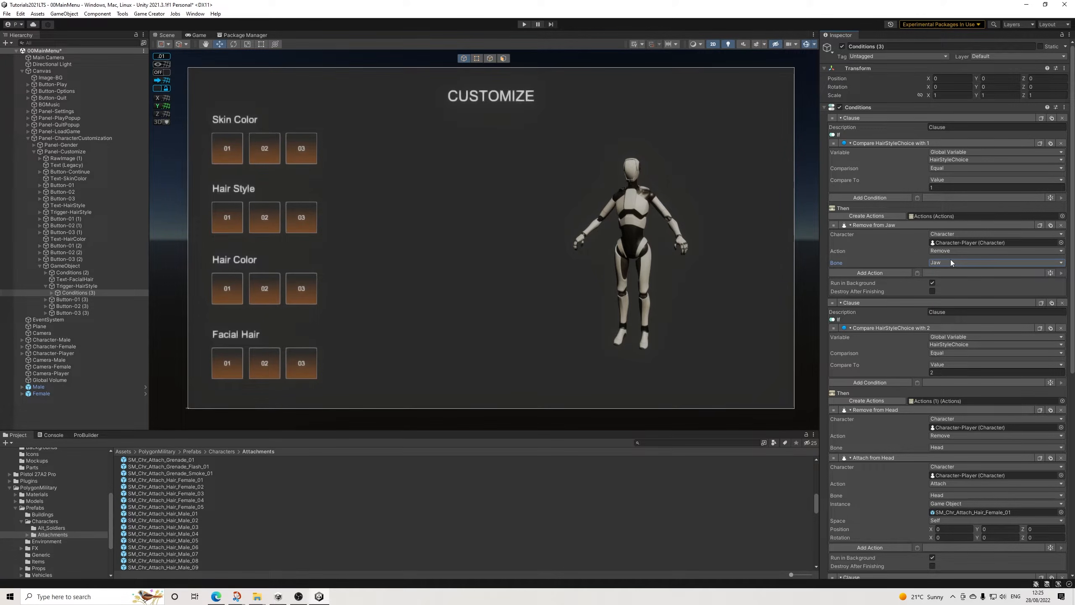
Step: Set the compared global variable in the second clause of Conditions (3) to FacialHairChoice
{"action": "scroll", "coordinate": [951, 256], "scroll_direction": "down", "scroll_amount": 2}
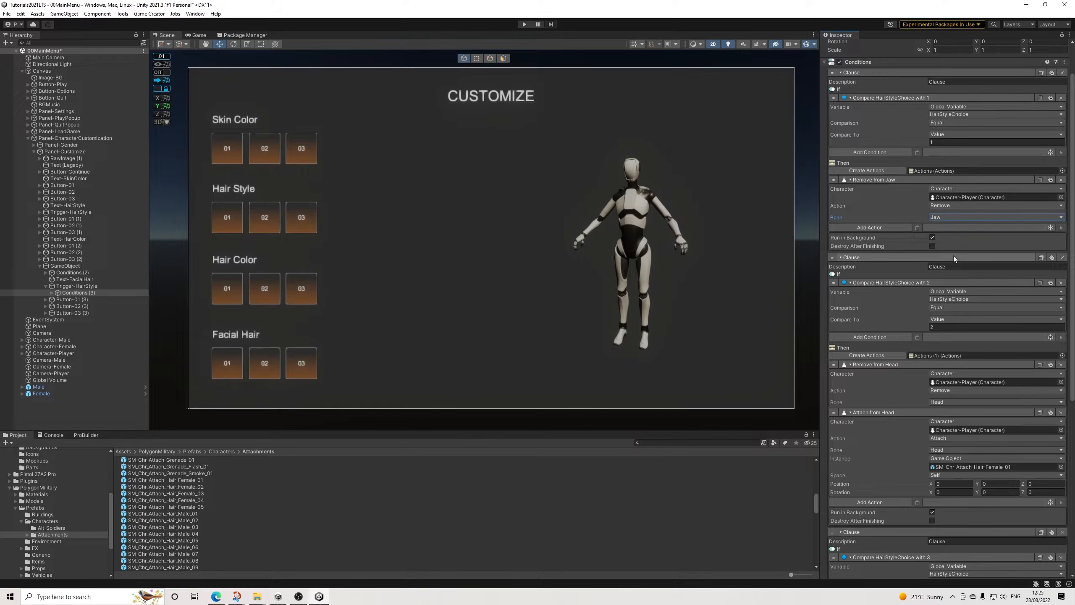
{"action": "left_click", "coordinate": [958, 299]}
{"action": "left_click", "coordinate": [968, 336]}
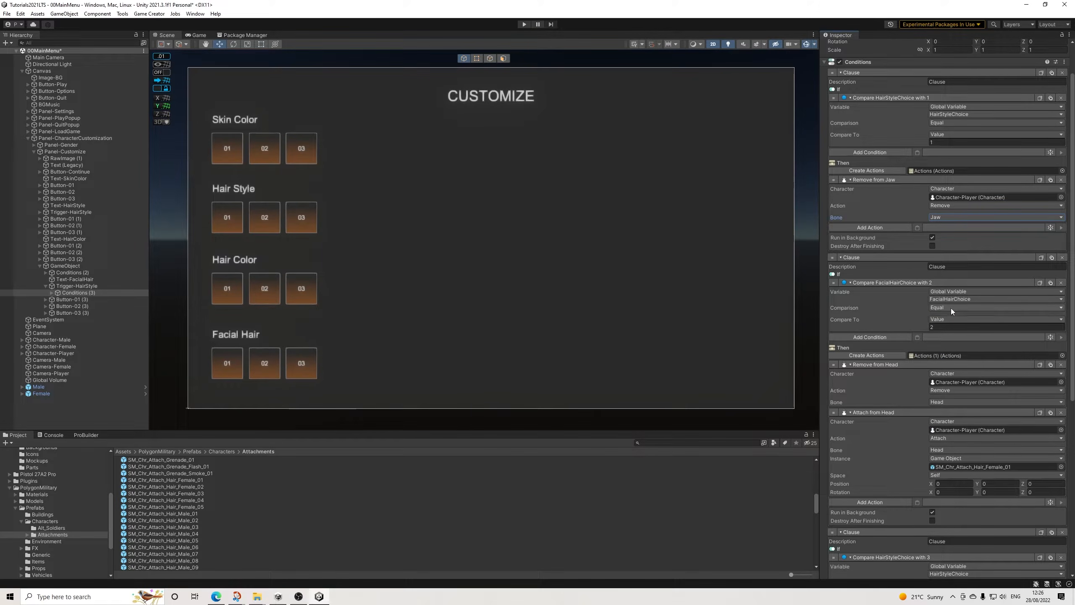
Step: Set the bone of both the Remove and Attach actions in the second clause to Jaw
{"action": "scroll", "coordinate": [945, 321], "scroll_direction": "down", "scroll_amount": 1}
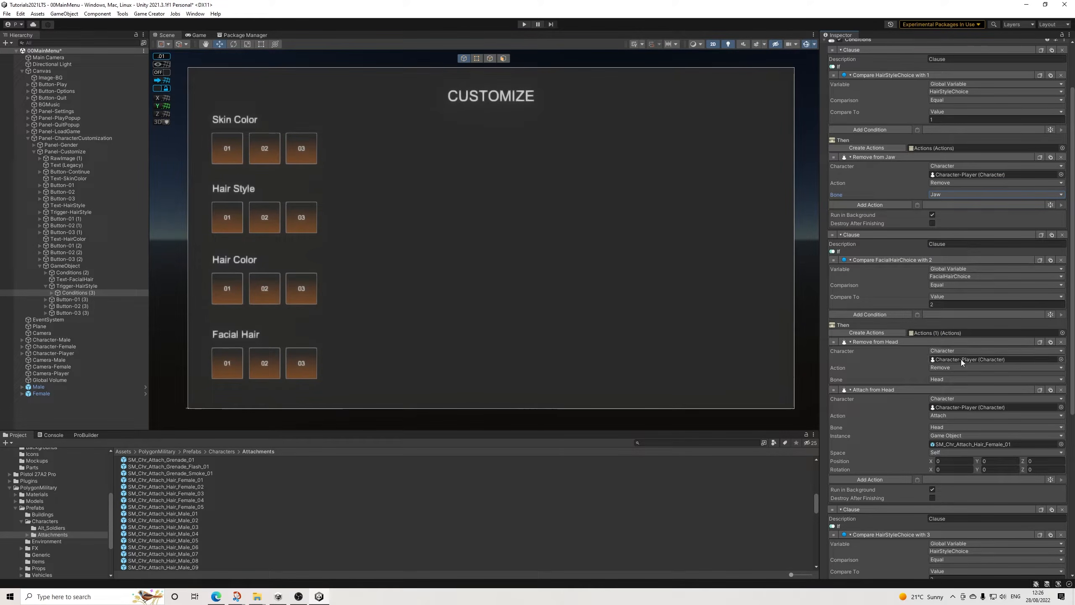
{"action": "scroll", "coordinate": [974, 345], "scroll_direction": "down", "scroll_amount": 2}
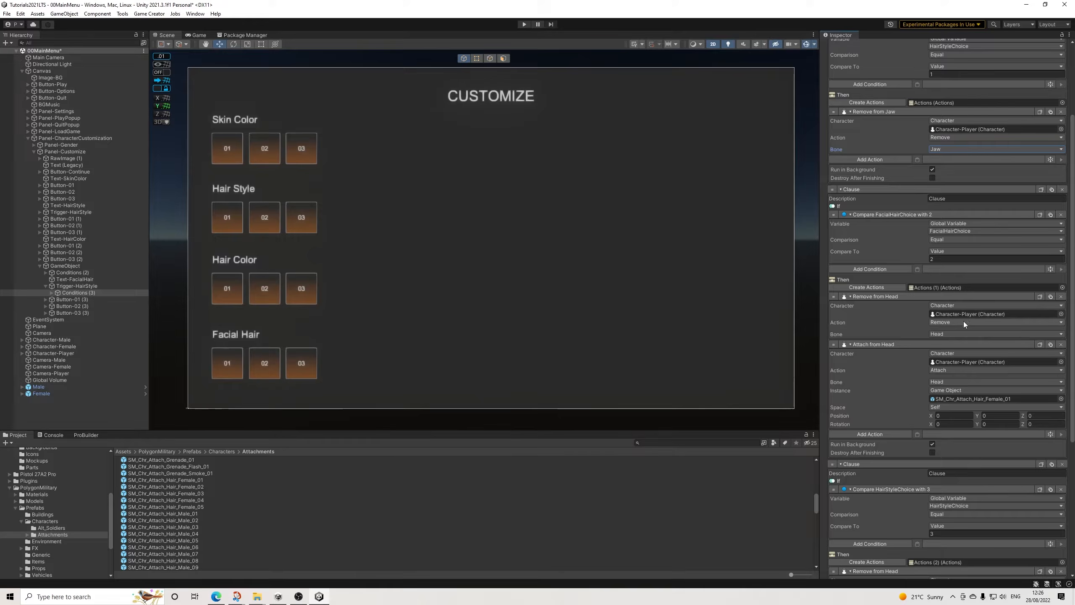
{"action": "left_click", "coordinate": [940, 335]}
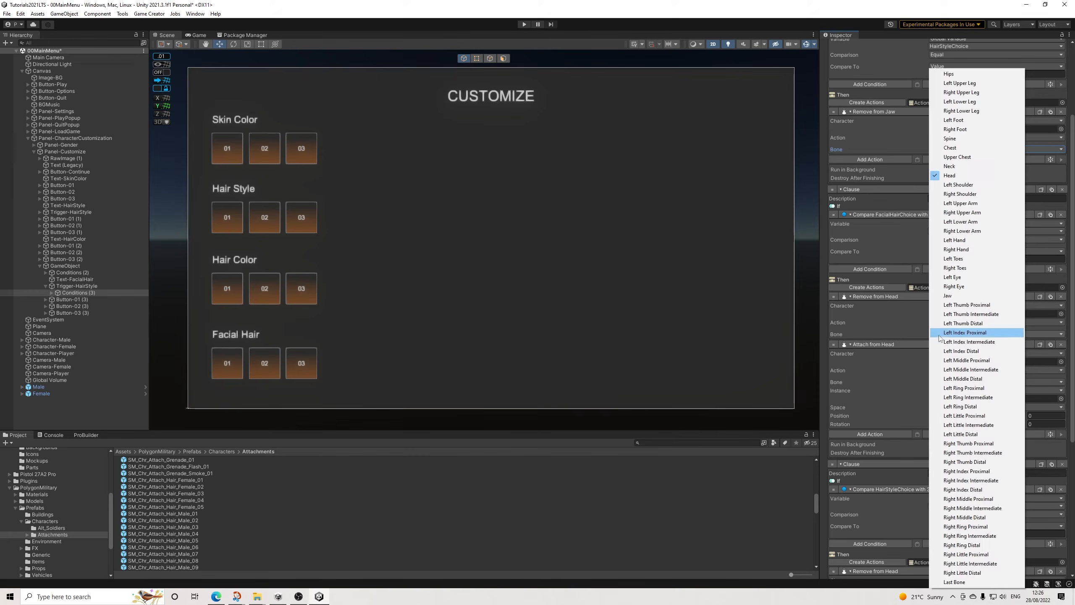
{"action": "left_click", "coordinate": [948, 296]}
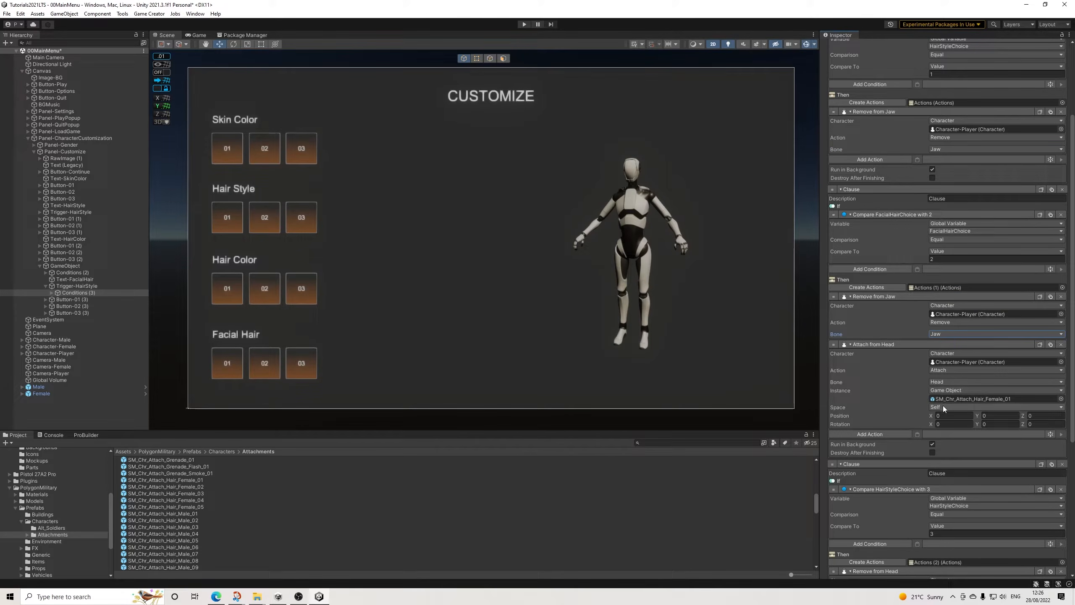
{"action": "left_click", "coordinate": [940, 382]}
{"action": "left_click", "coordinate": [962, 361]}
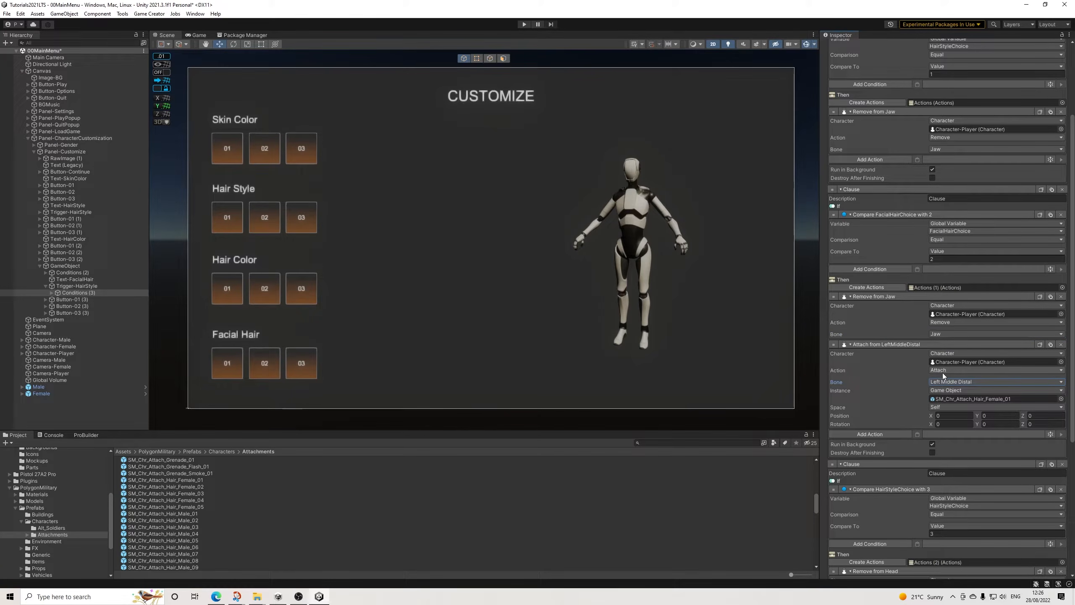
{"action": "left_click", "coordinate": [1023, 381]}
{"action": "left_click", "coordinate": [956, 301]}
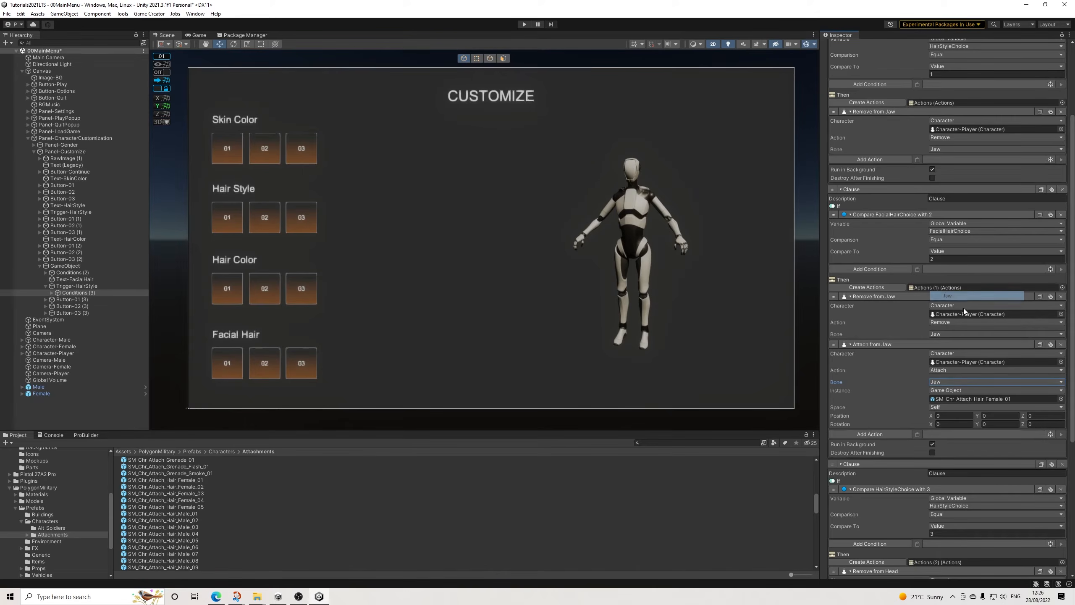
Step: Assign the SM_Chr_Attach_Beard_01 prefab as the instance of the second clause's Attach action
{"action": "scroll", "coordinate": [198, 528], "scroll_direction": "up", "scroll_amount": 10}
{"action": "scroll", "coordinate": [195, 517], "scroll_direction": "up", "scroll_amount": 3}
{"action": "left_click_drag", "start_coordinate": [174, 496], "coordinate": [956, 399]}
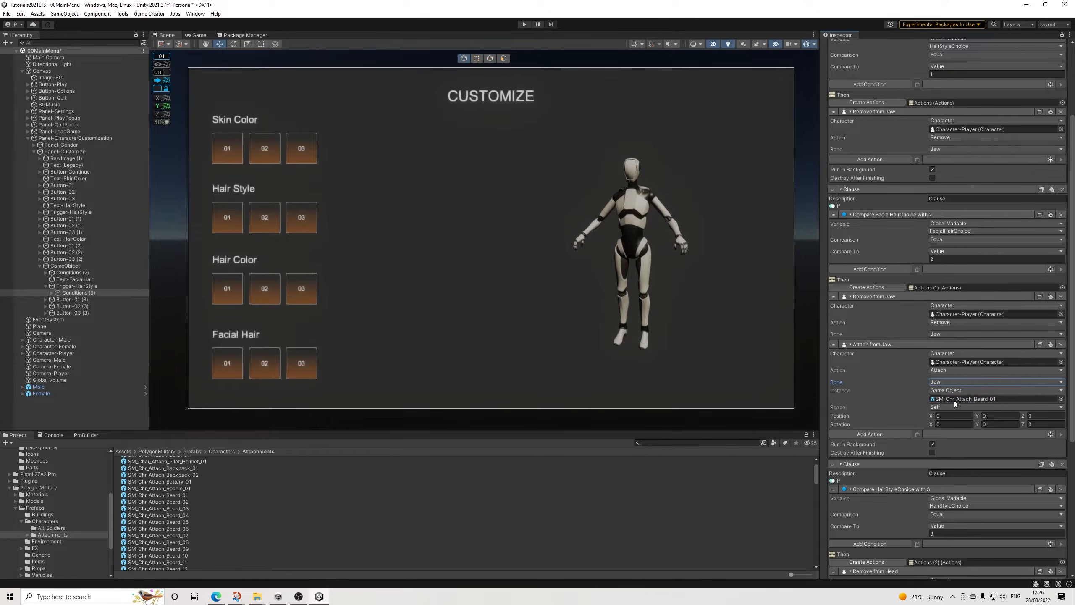
{"action": "scroll", "coordinate": [954, 401], "scroll_direction": "down", "scroll_amount": 2}
{"action": "scroll", "coordinate": [958, 408], "scroll_direction": "down", "scroll_amount": 1}
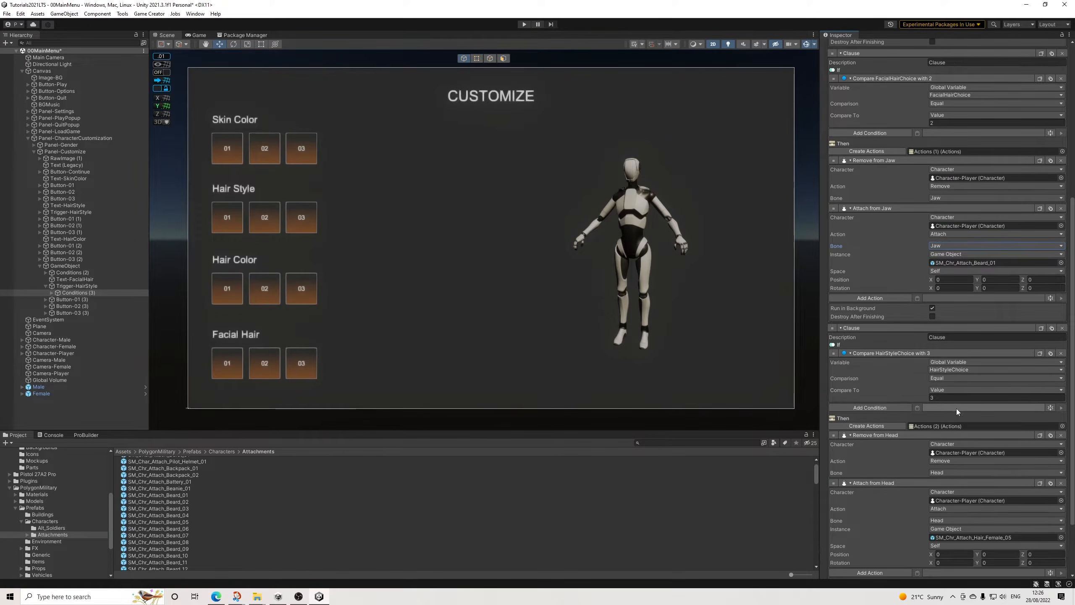
Step: In the third clause of Conditions (3), compare FacialHairChoice and set the bone of both the Remove and Attach actions to Jaw
{"action": "left_click", "coordinate": [959, 370]}
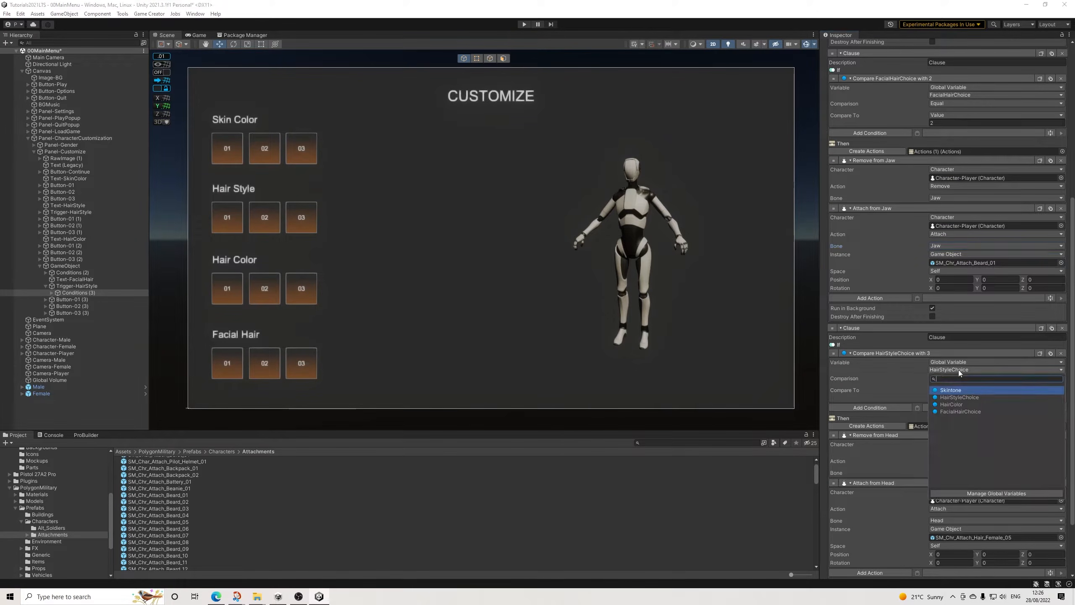
{"action": "left_click", "coordinate": [960, 411]}
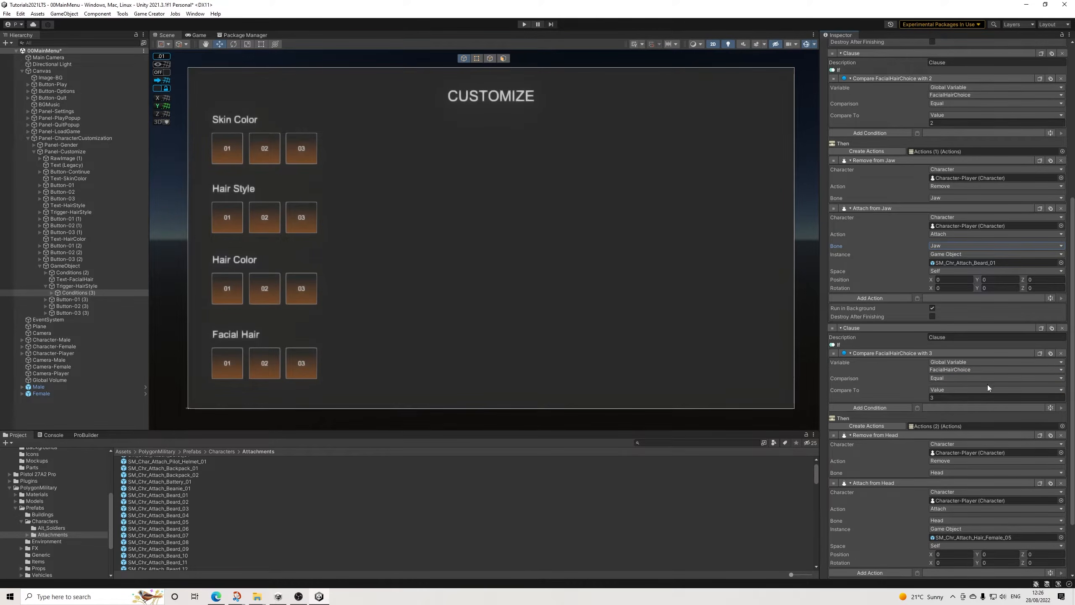
{"action": "scroll", "coordinate": [988, 385], "scroll_direction": "down", "scroll_amount": 1}
{"action": "left_click", "coordinate": [948, 427]}
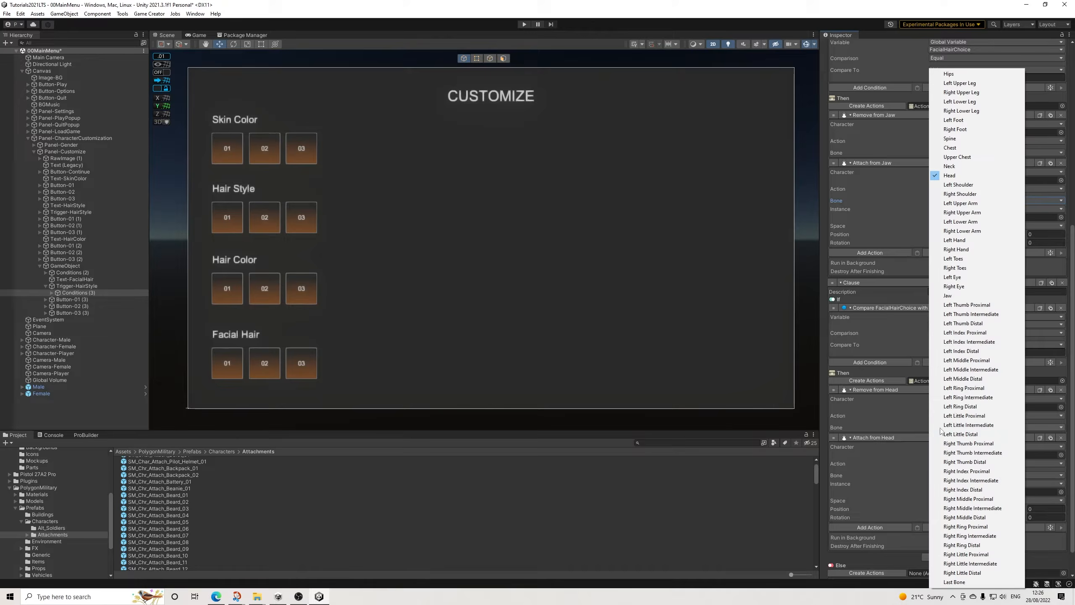
{"action": "left_click", "coordinate": [966, 296]}
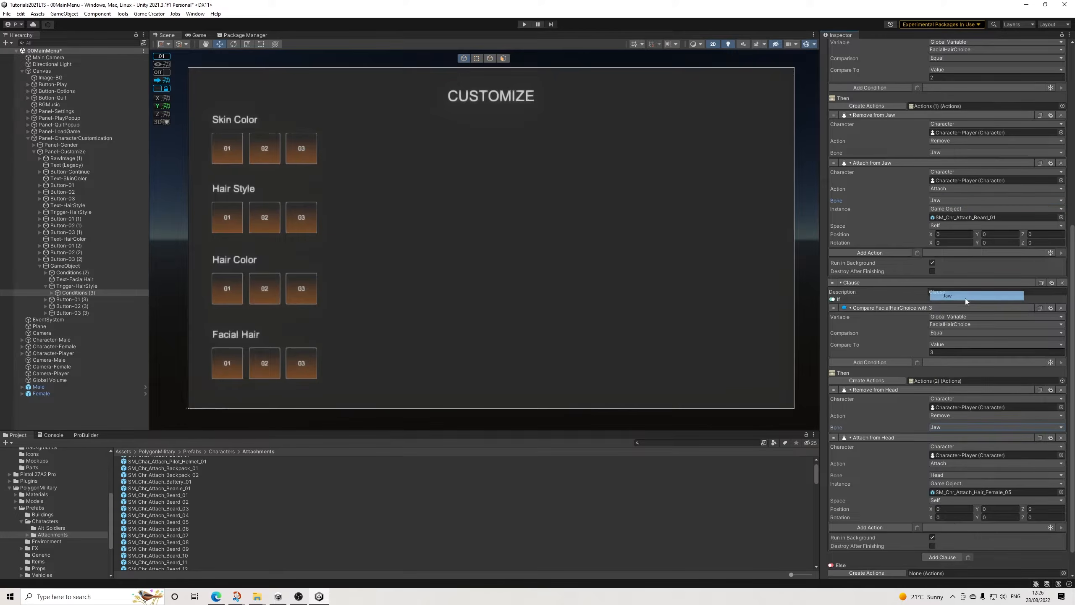
{"action": "left_click", "coordinate": [956, 474]}
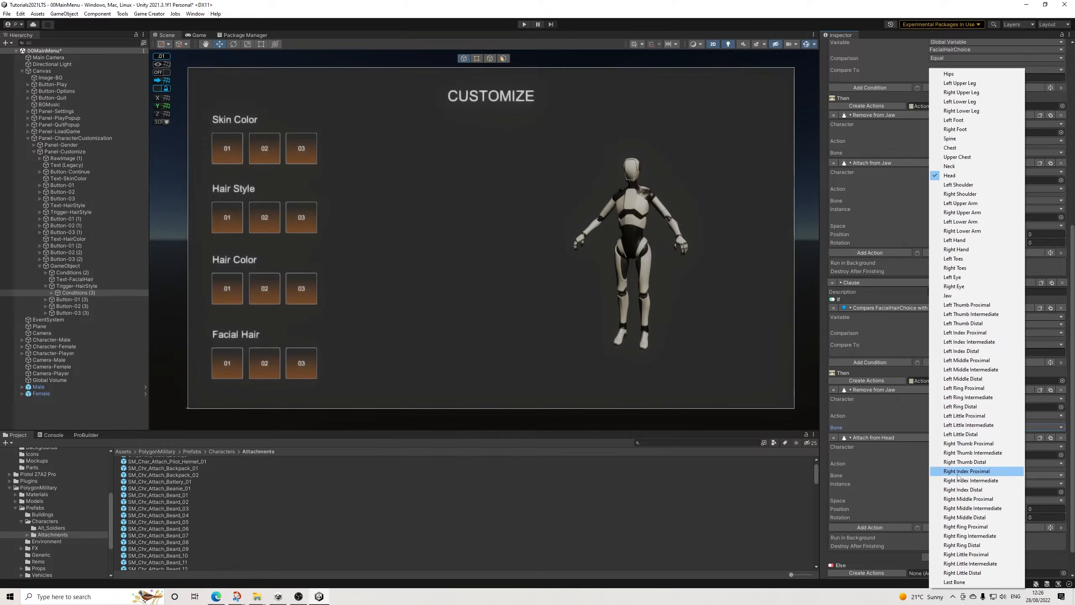
{"action": "left_click", "coordinate": [960, 297]}
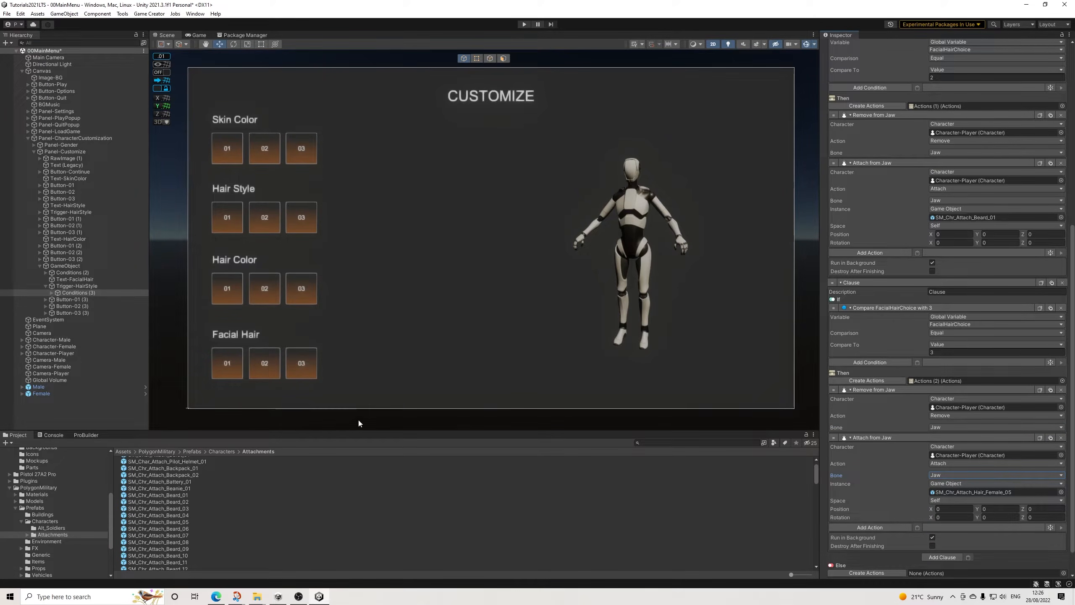
Step: Assign the SM_Chr_Attach_Beard_02 prefab as the instance of the third clause's Attach action and review all clauses
{"action": "left_click_drag", "start_coordinate": [173, 501], "coordinate": [971, 491]}
{"action": "scroll", "coordinate": [988, 399], "scroll_direction": "up", "scroll_amount": 8}
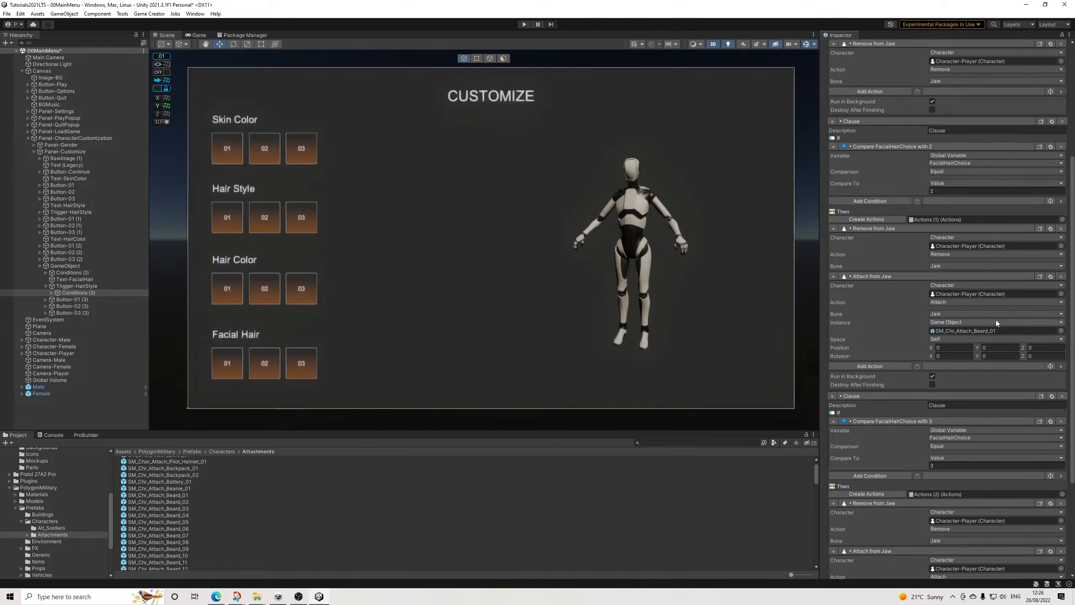
{"action": "scroll", "coordinate": [961, 259], "scroll_direction": "up", "scroll_amount": 1}
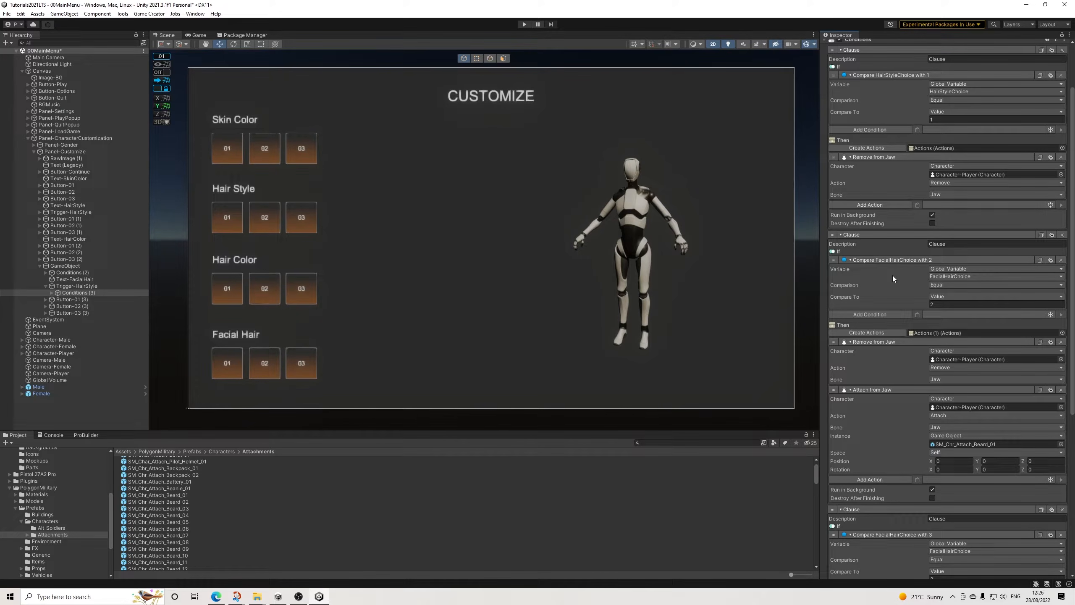
{"action": "scroll", "coordinate": [910, 256], "scroll_direction": "down", "scroll_amount": 10}
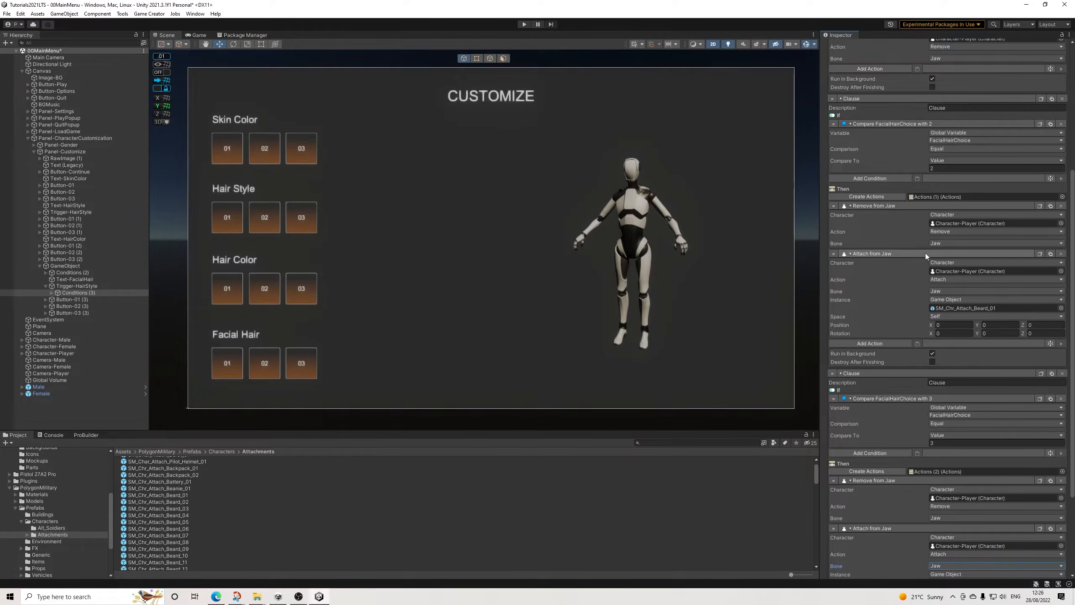
{"action": "scroll", "coordinate": [926, 253], "scroll_direction": "down", "scroll_amount": 1}
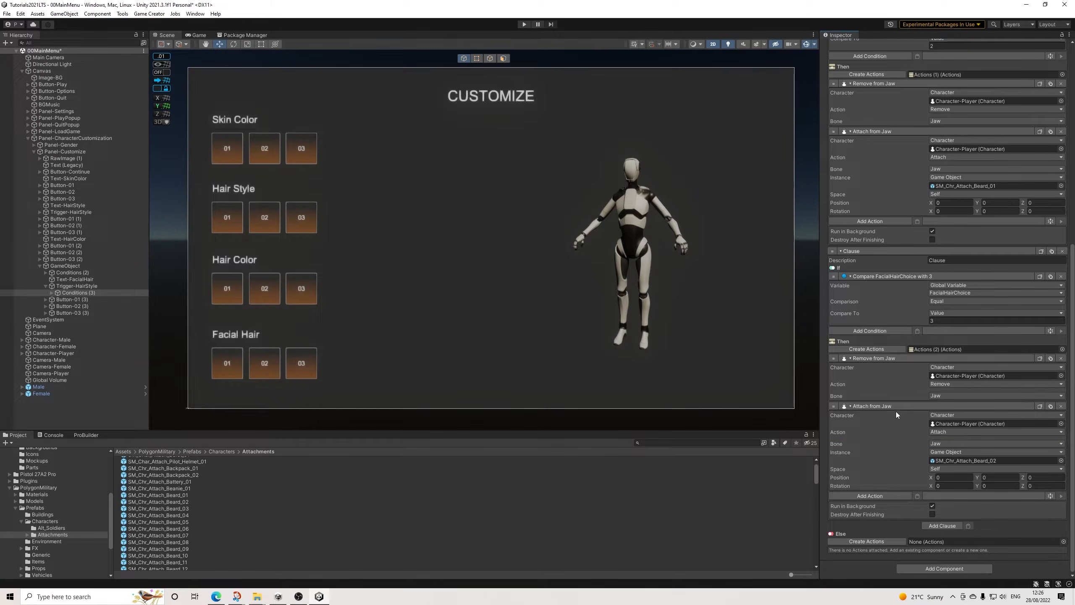
{"action": "scroll", "coordinate": [879, 412], "scroll_direction": "up", "scroll_amount": 9}
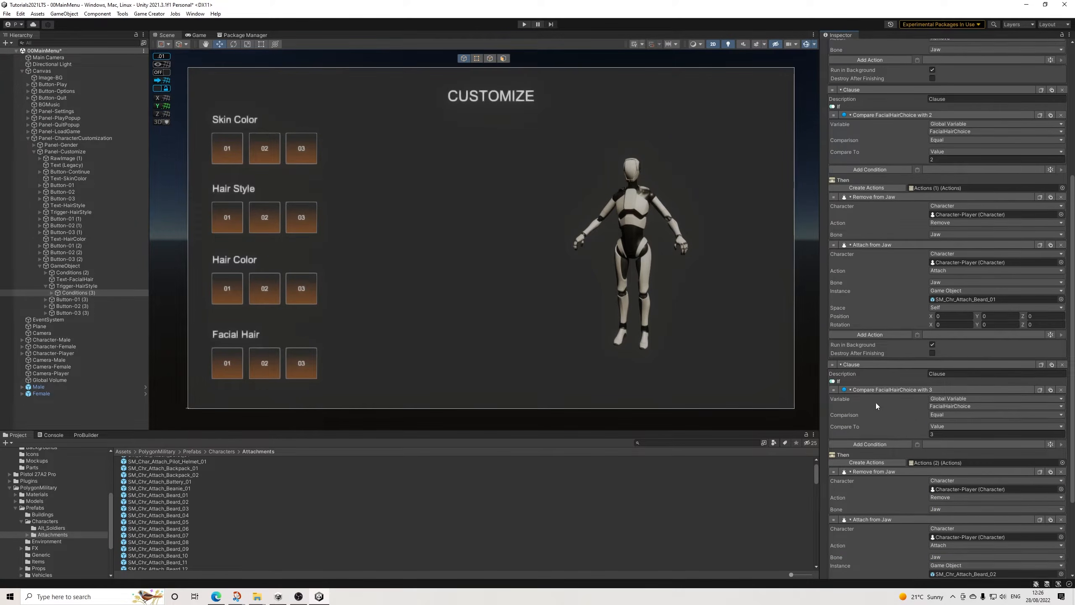
{"action": "scroll", "coordinate": [876, 401], "scroll_direction": "up", "scroll_amount": 4}
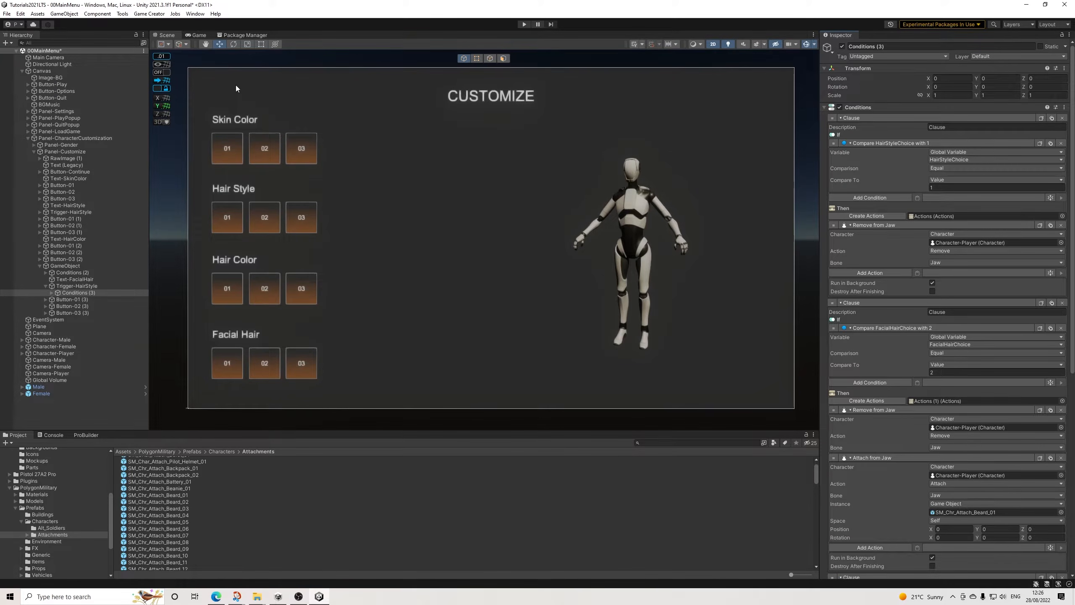
Step: Save the scene and collapse the GameObject group that holds the facial hair controls
{"action": "left_click", "coordinate": [6, 13]}
{"action": "left_click", "coordinate": [17, 57]}
{"action": "left_click", "coordinate": [87, 287]}
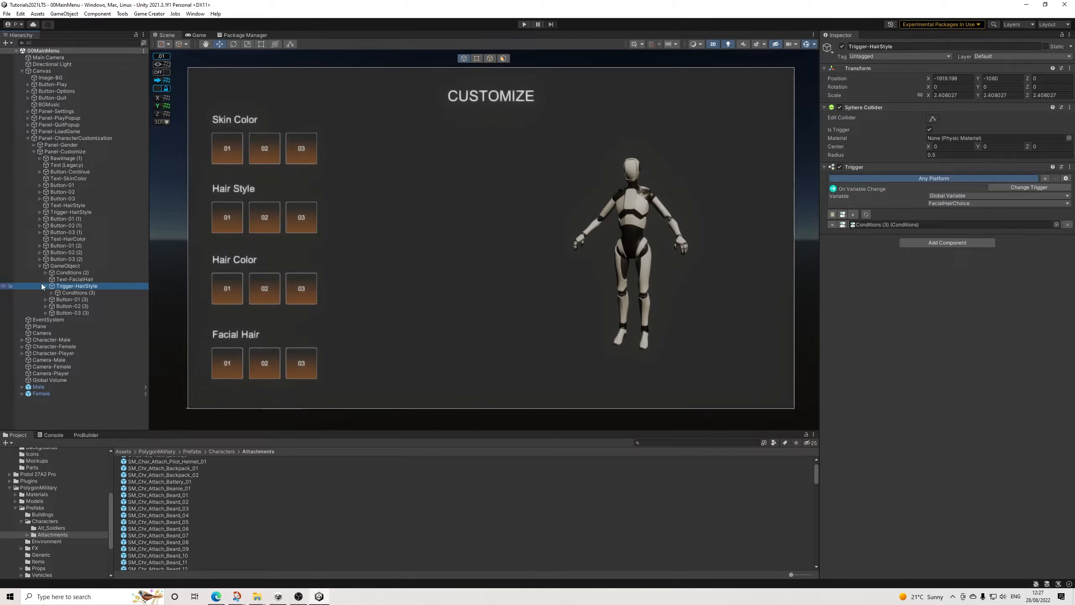
{"action": "left_click", "coordinate": [40, 266]}
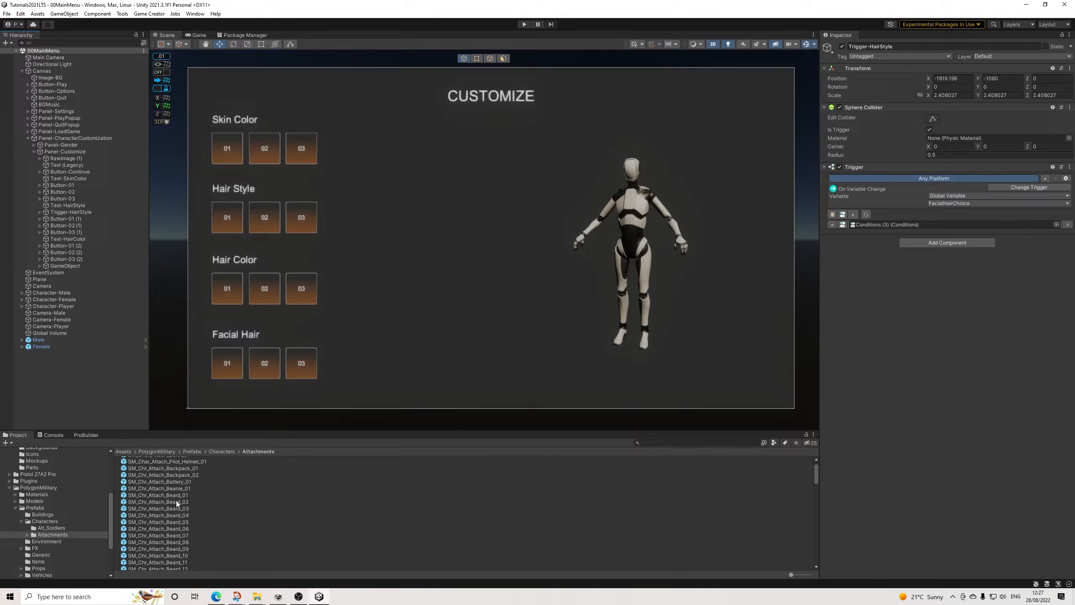
Step: Copy the Conditions (1) object under SM_Chr_Contractor_Female_01 in the Female character
{"action": "scroll", "coordinate": [183, 504], "scroll_direction": "down", "scroll_amount": 5}
{"action": "scroll", "coordinate": [188, 513], "scroll_direction": "down", "scroll_amount": 4}
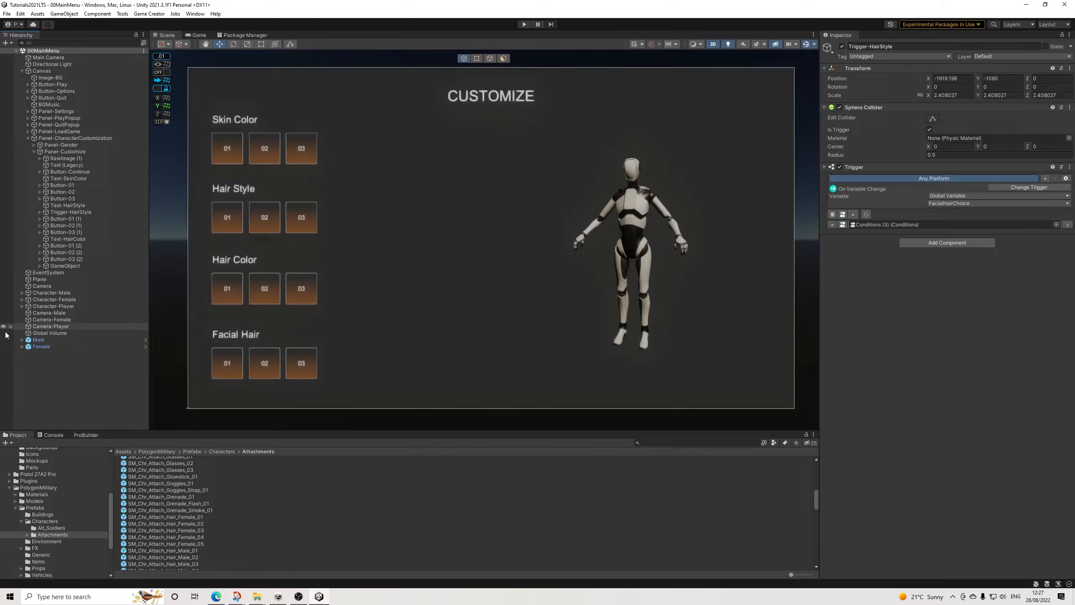
{"action": "left_click", "coordinate": [22, 346]}
{"action": "scroll", "coordinate": [51, 367], "scroll_direction": "down", "scroll_amount": 6}
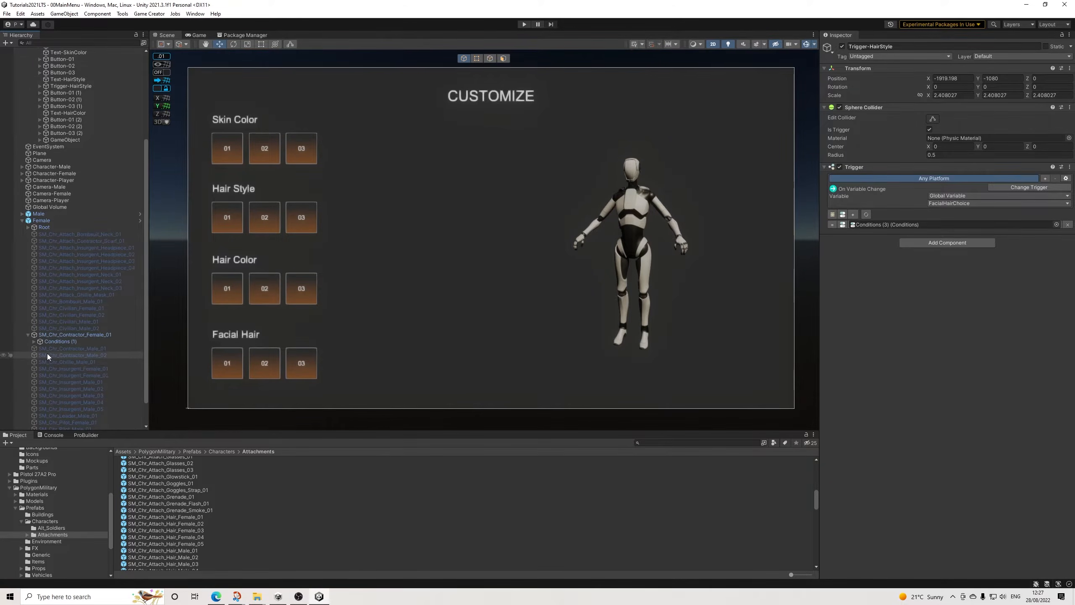
{"action": "right_click", "coordinate": [61, 341]}
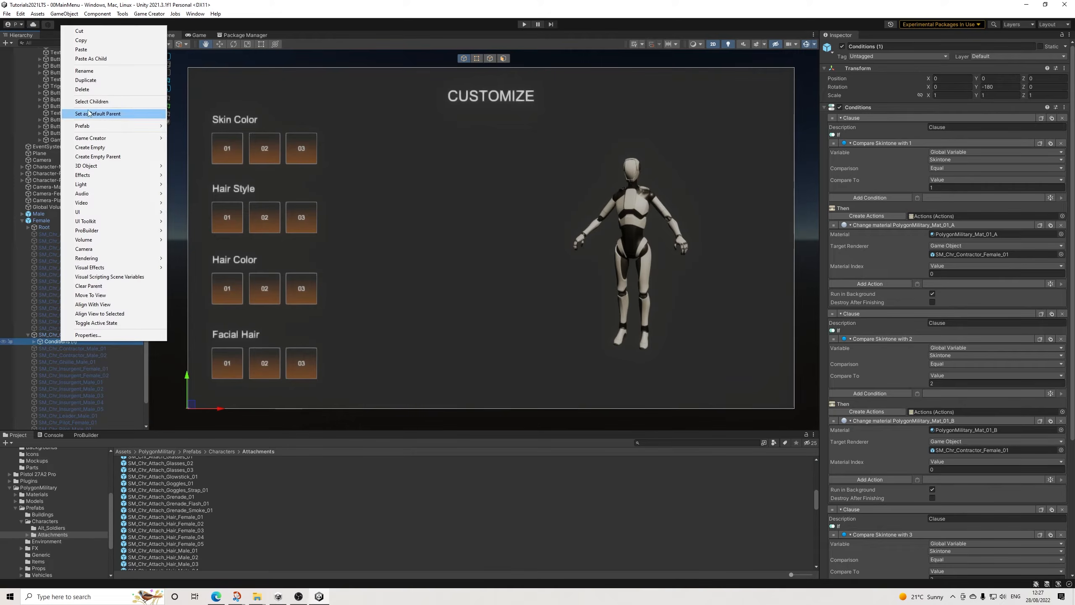
{"action": "left_click", "coordinate": [81, 40]}
{"action": "left_click", "coordinate": [22, 220]}
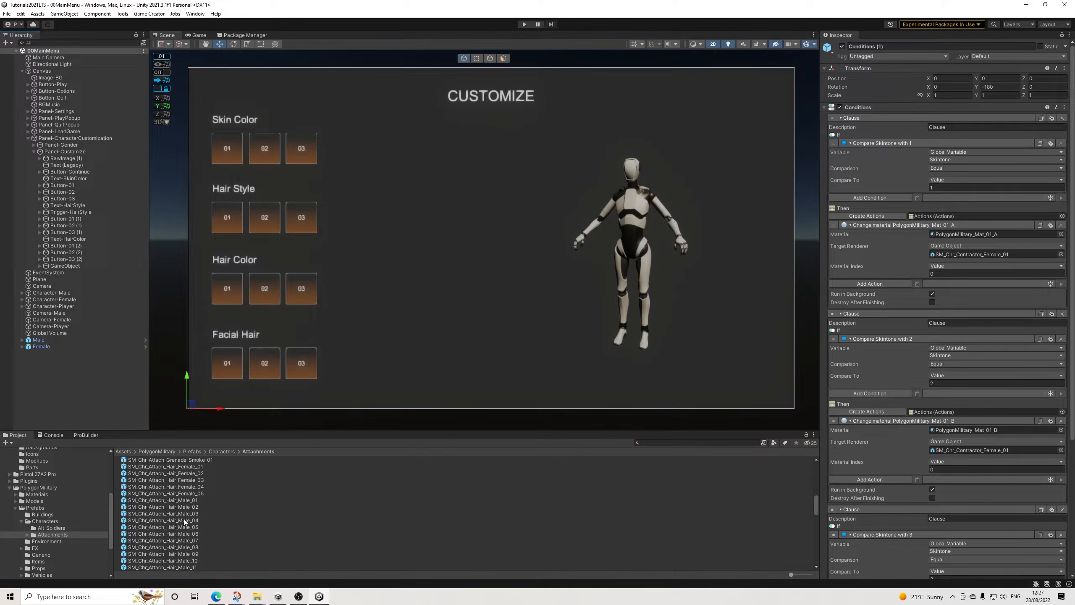
Step: Place the SM_Chr_Attach_Beard_01 and SM_Chr_Attach_Beard_02 prefabs in the scene hierarchy
{"action": "scroll", "coordinate": [188, 513], "scroll_direction": "up", "scroll_amount": 5}
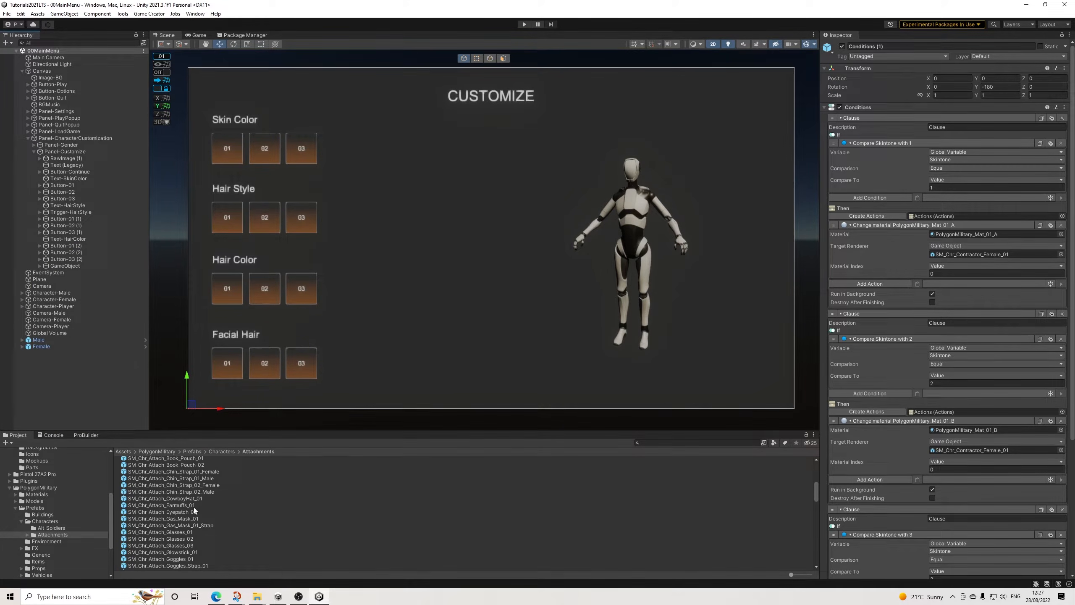
{"action": "scroll", "coordinate": [194, 508], "scroll_direction": "down", "scroll_amount": 6}
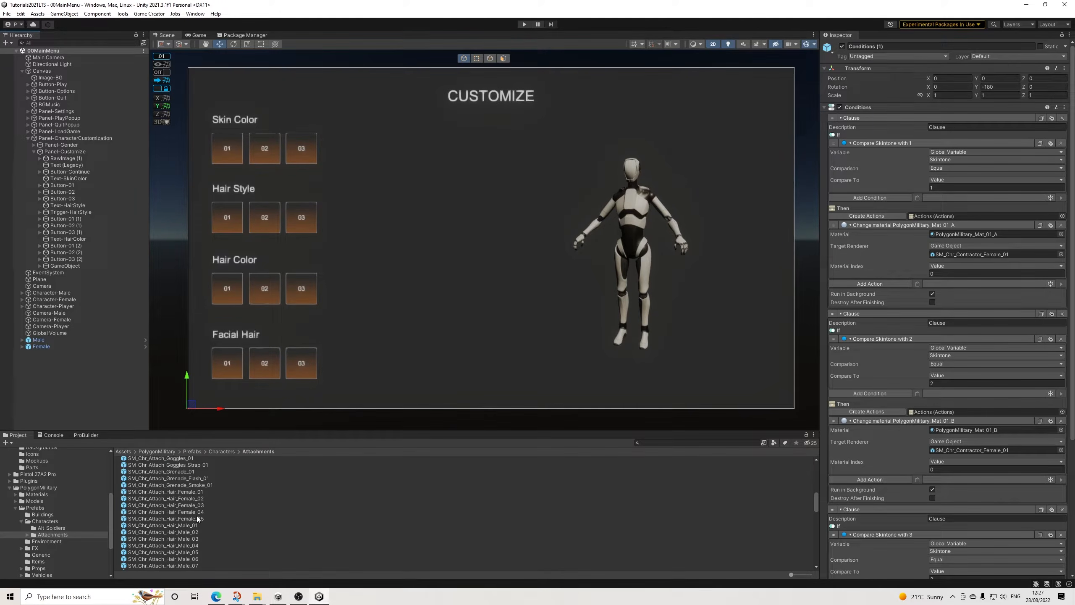
{"action": "scroll", "coordinate": [195, 516], "scroll_direction": "up", "scroll_amount": 7}
{"action": "scroll", "coordinate": [195, 516], "scroll_direction": "up", "scroll_amount": 4}
{"action": "left_click_drag", "start_coordinate": [179, 482], "coordinate": [80, 403]}
{"action": "left_click_drag", "start_coordinate": [176, 496], "coordinate": [79, 410]}
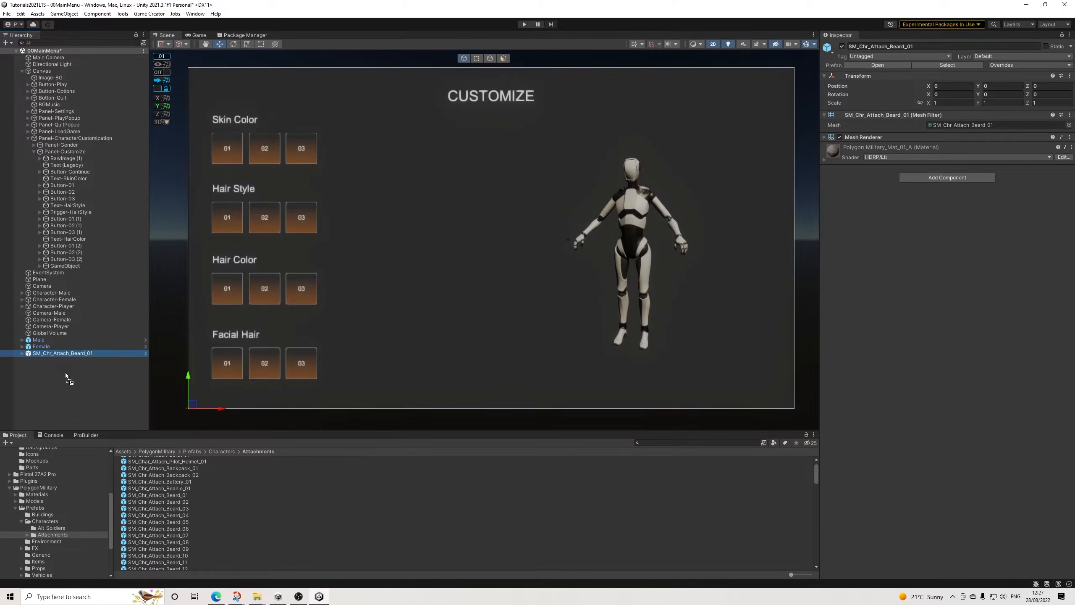
{"action": "left_click_drag", "start_coordinate": [63, 374], "coordinate": [66, 370]}
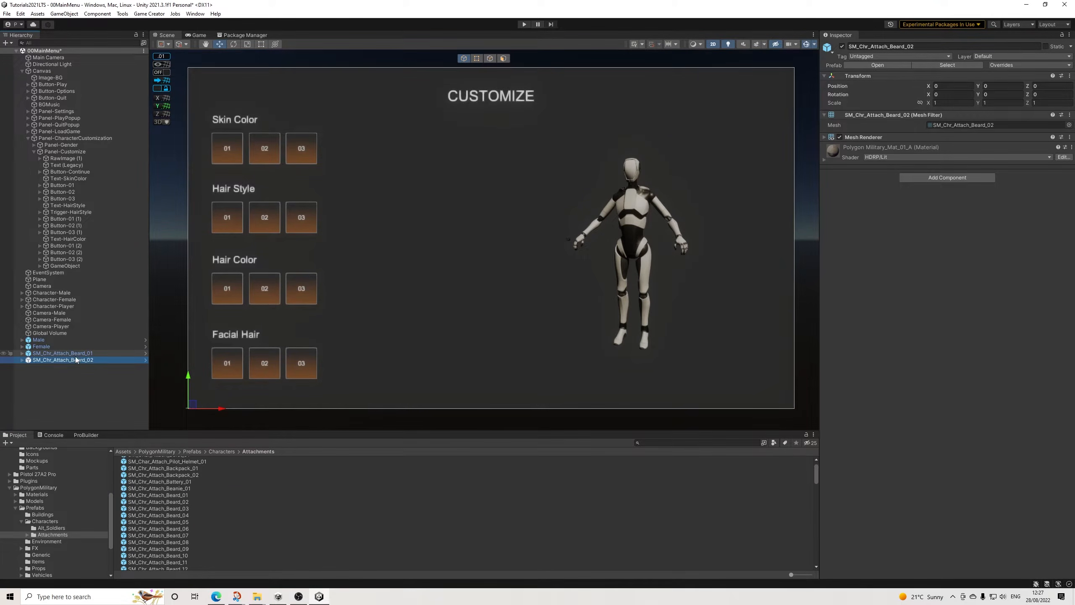
Step: Add two Trigger components to both beard objects at once
{"action": "left_click", "coordinate": [63, 353], "text": "shift"}
{"action": "left_click", "coordinate": [931, 177]}
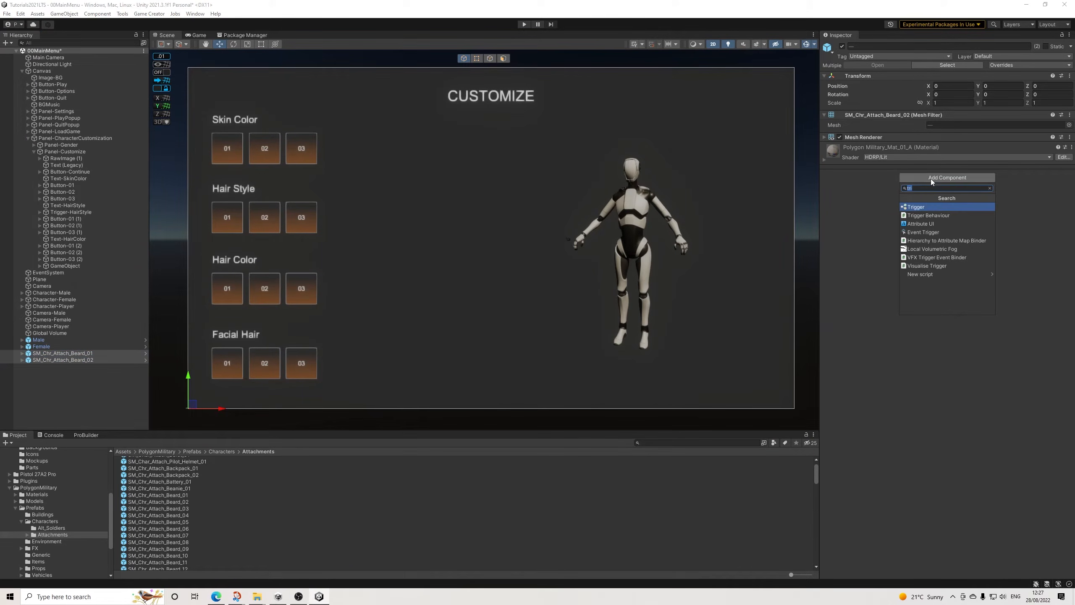
{"action": "left_click", "coordinate": [924, 208]}
{"action": "left_click", "coordinate": [920, 243]}
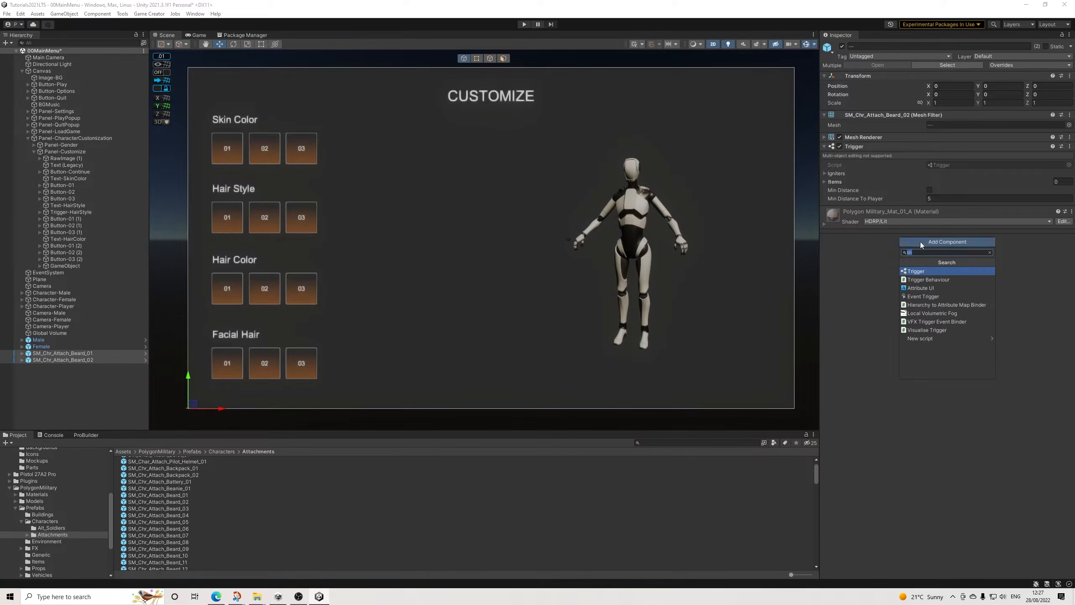
{"action": "left_click", "coordinate": [917, 271]}
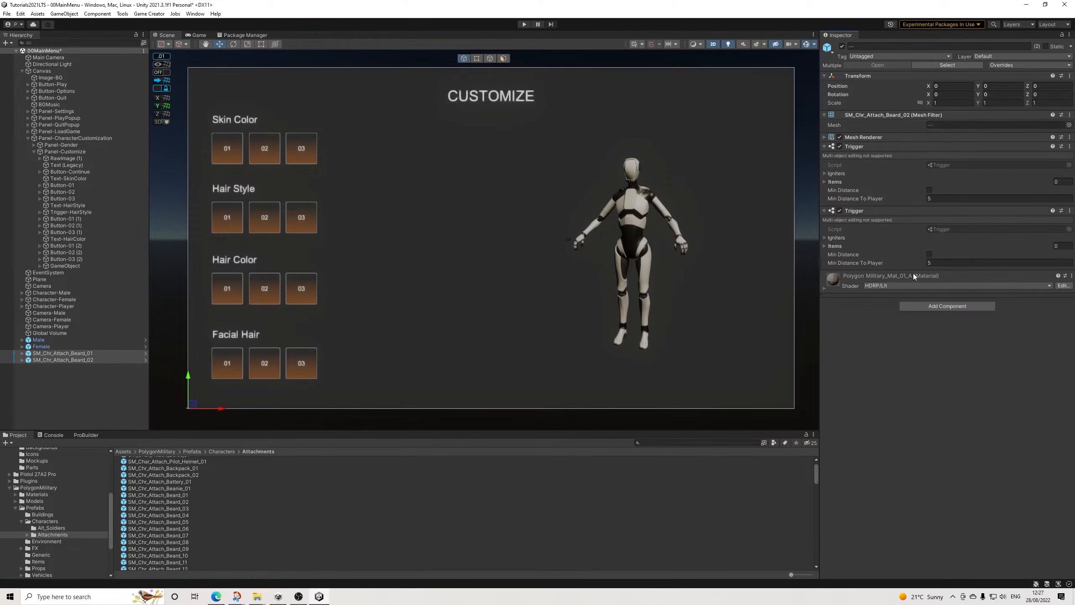
Step: Add an empty Conditions slot to each of the two Triggers on SM_Chr_Attach_Beard_01 and SM_Chr_Attach_Beard_02
{"action": "left_click", "coordinate": [59, 354]}
{"action": "left_click", "coordinate": [854, 178]}
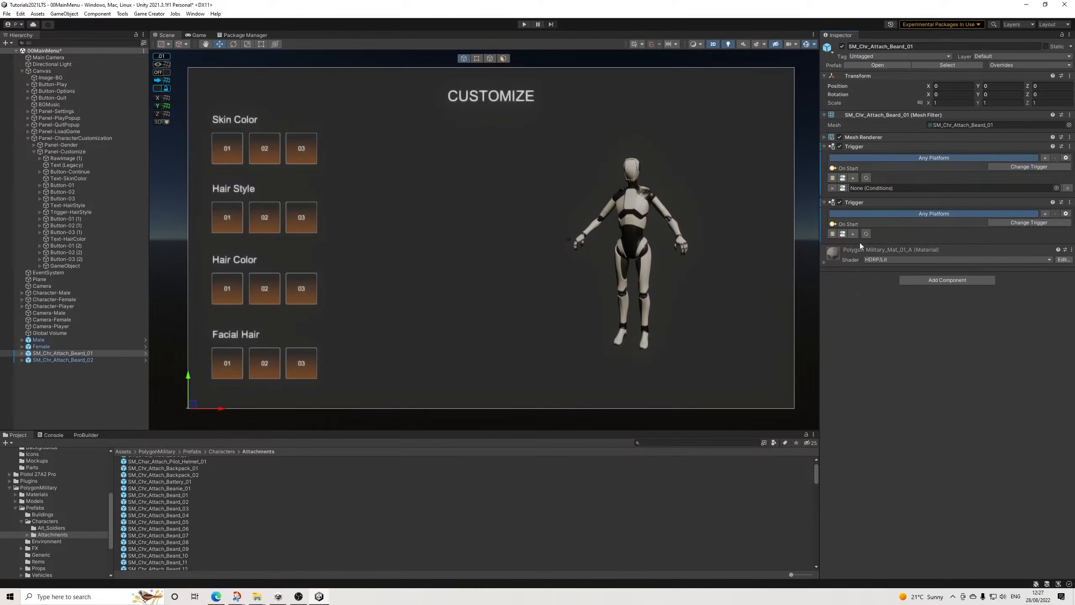
{"action": "left_click", "coordinate": [853, 234]}
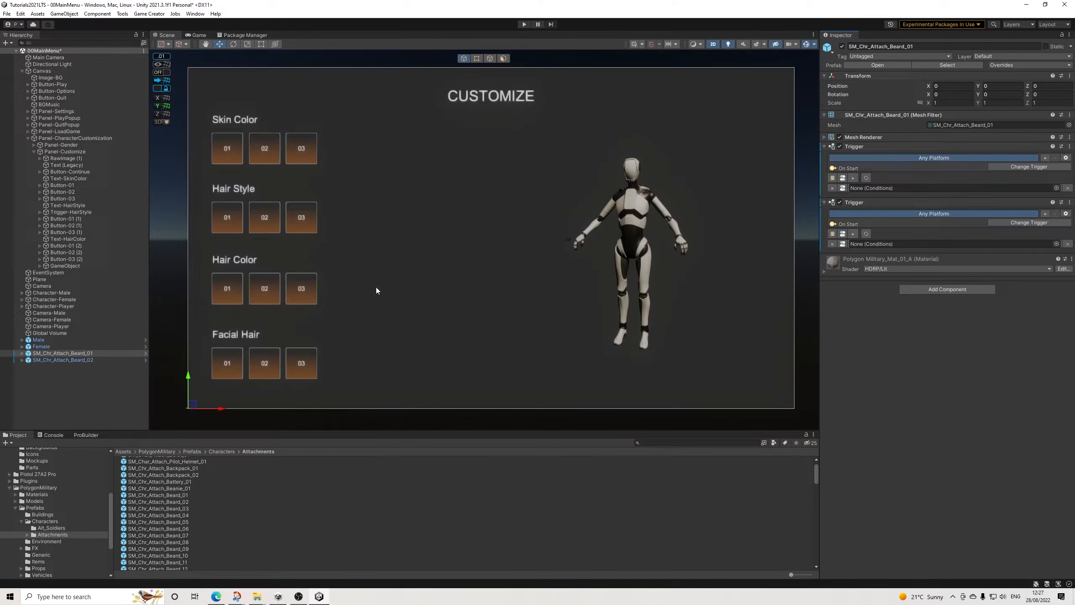
{"action": "left_click", "coordinate": [76, 360]}
{"action": "left_click", "coordinate": [854, 178]}
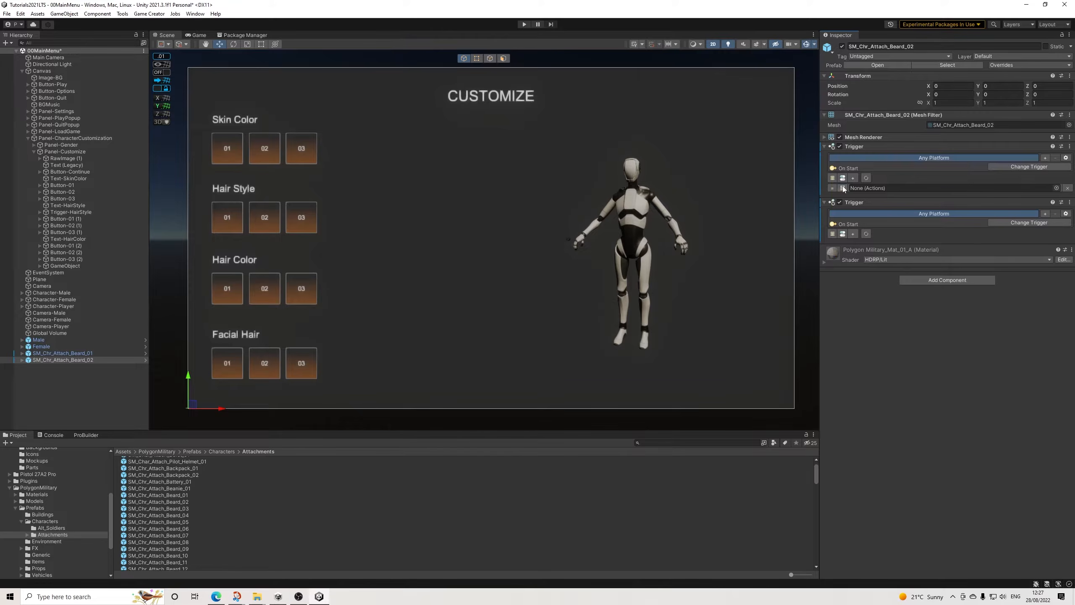
{"action": "left_click", "coordinate": [854, 234]}
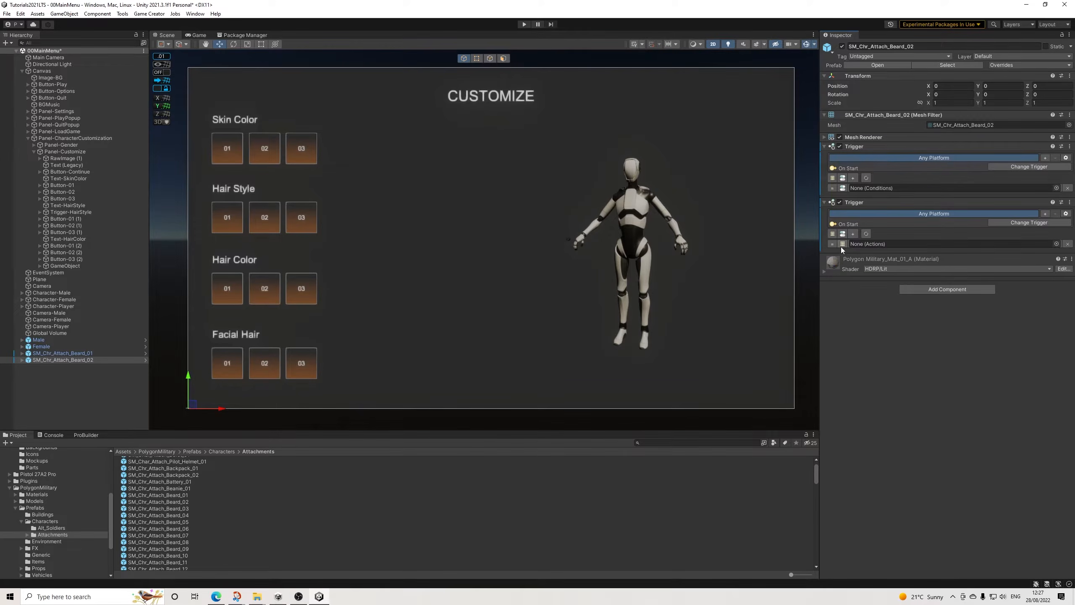
Step: Paste the copied Conditions (1) object as a child of both SM_Chr_Attach_Beard_01 and SM_Chr_Attach_Beard_02
{"action": "right_click", "coordinate": [73, 354]}
{"action": "left_click", "coordinate": [103, 82]}
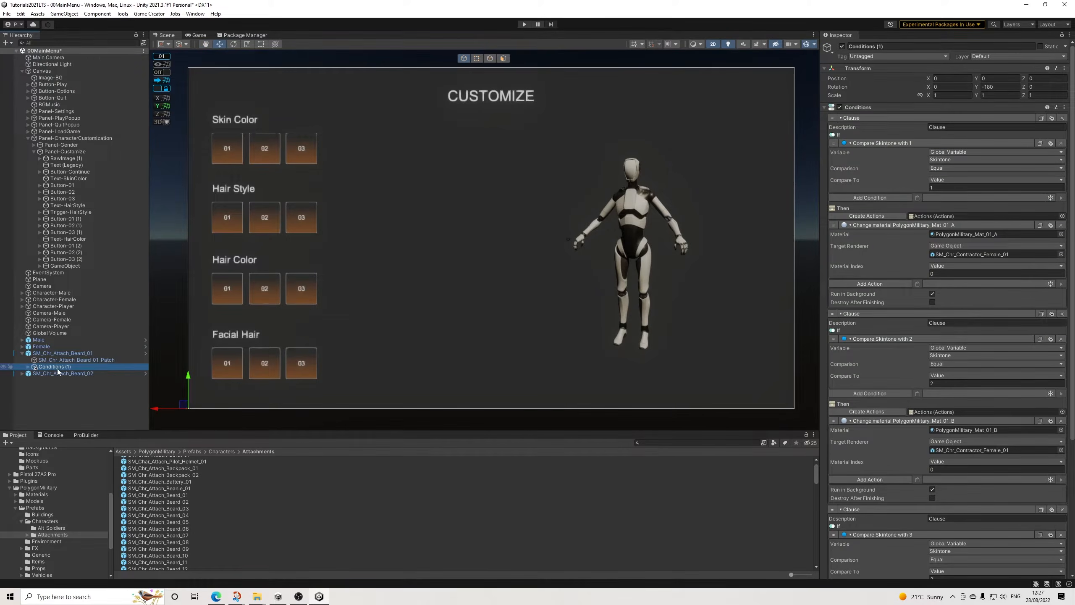
{"action": "right_click", "coordinate": [58, 367]}
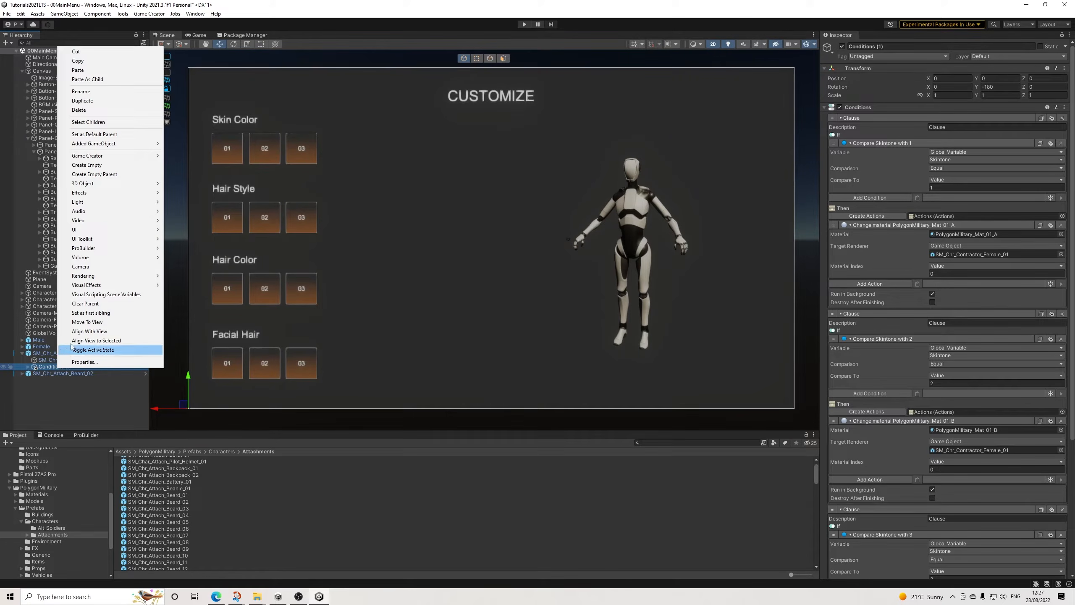
{"action": "left_click", "coordinate": [81, 62]}
{"action": "right_click", "coordinate": [57, 374]}
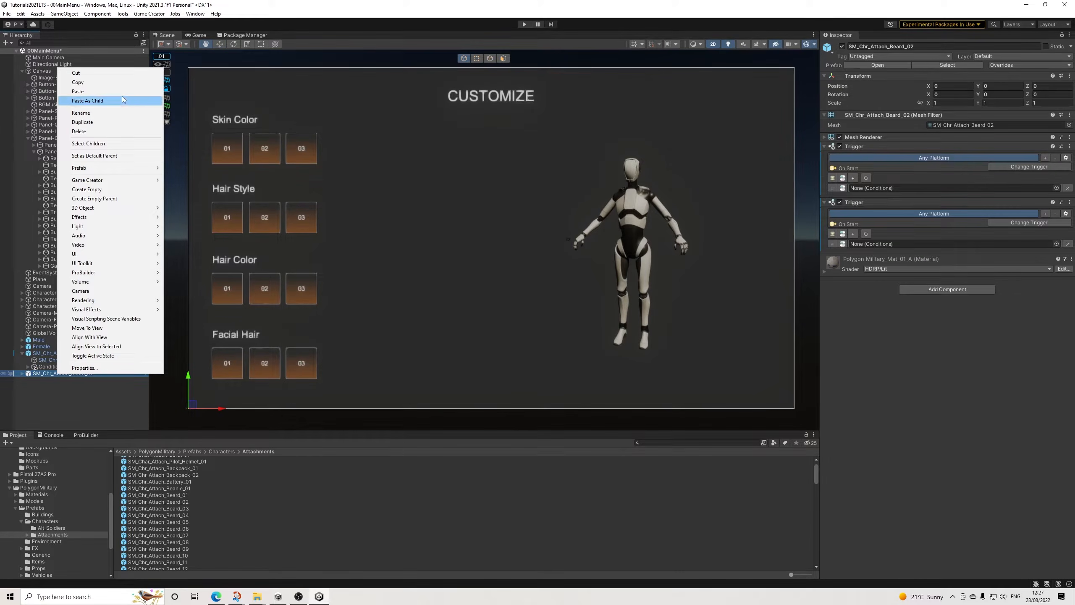
{"action": "left_click", "coordinate": [121, 100]}
Step: Assign each beard's own Conditions (1) child to the Conditions slots of both its Triggers
{"action": "left_click", "coordinate": [62, 374]}
{"action": "left_click_drag", "start_coordinate": [73, 387], "coordinate": [872, 244]}
{"action": "left_click_drag", "start_coordinate": [62, 388], "coordinate": [873, 191]}
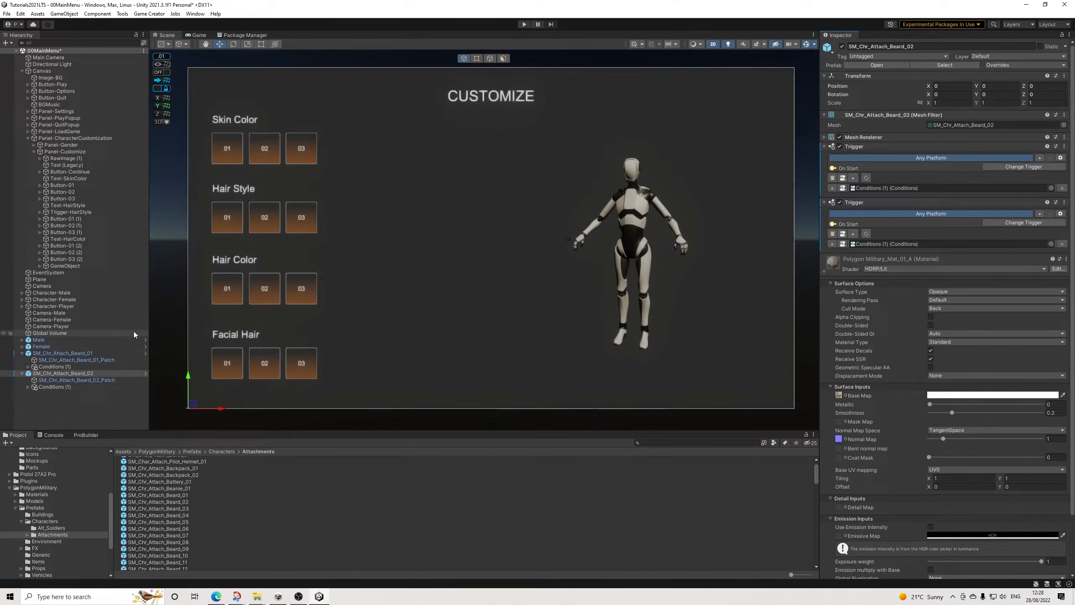
{"action": "left_click", "coordinate": [64, 354]}
{"action": "left_click_drag", "start_coordinate": [58, 367], "coordinate": [872, 189]}
{"action": "left_click_drag", "start_coordinate": [64, 366], "coordinate": [884, 244]}
Step: Change the first Trigger on SM_Chr_Attach_Beard_01 and SM_Chr_Attach_Beard_02 to On Variable Change
{"action": "left_click", "coordinate": [67, 353]}
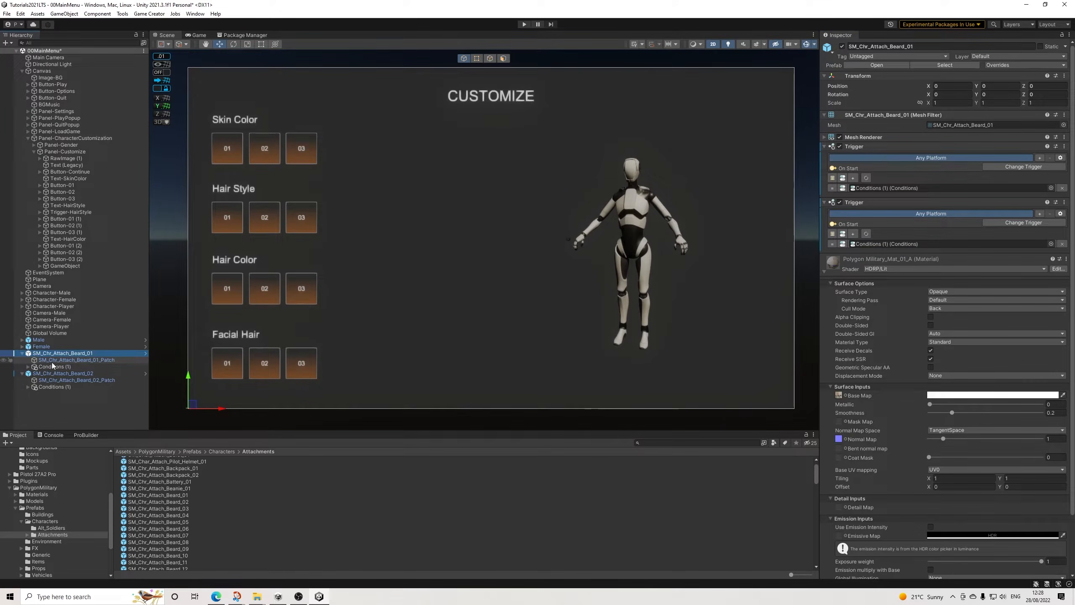
{"action": "left_click", "coordinate": [1017, 166]}
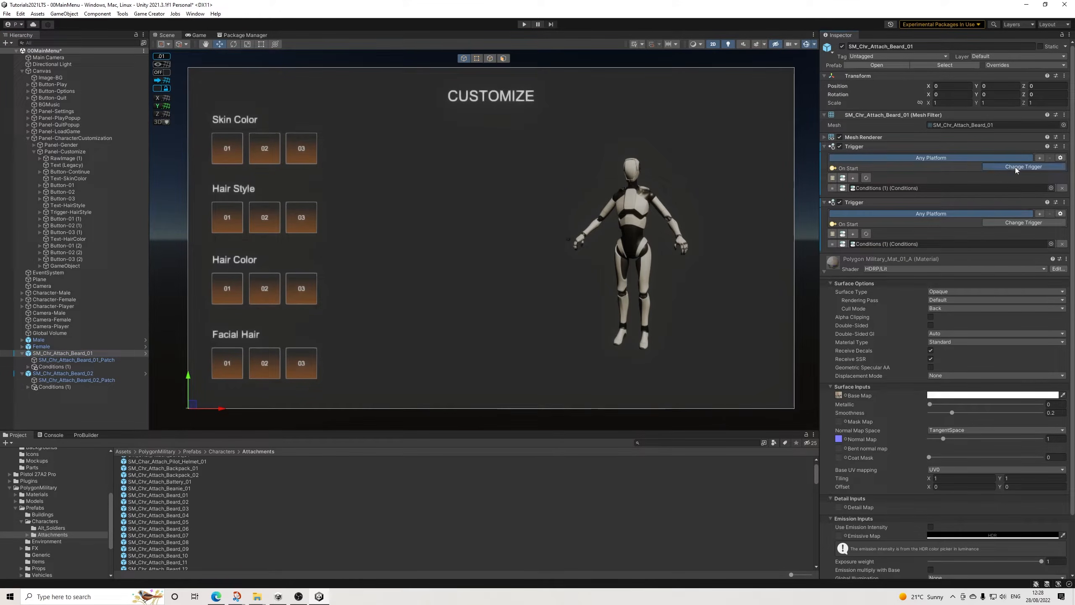
{"action": "left_click", "coordinate": [1015, 194]}
{"action": "left_click", "coordinate": [76, 374]}
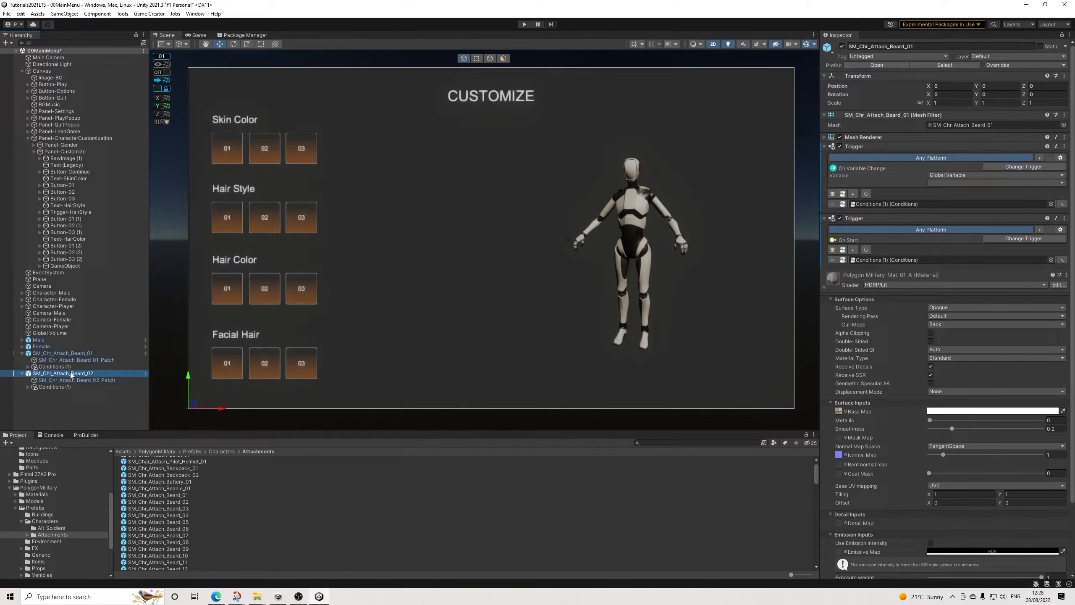
{"action": "left_click", "coordinate": [1024, 167]}
{"action": "left_click", "coordinate": [1013, 199]}
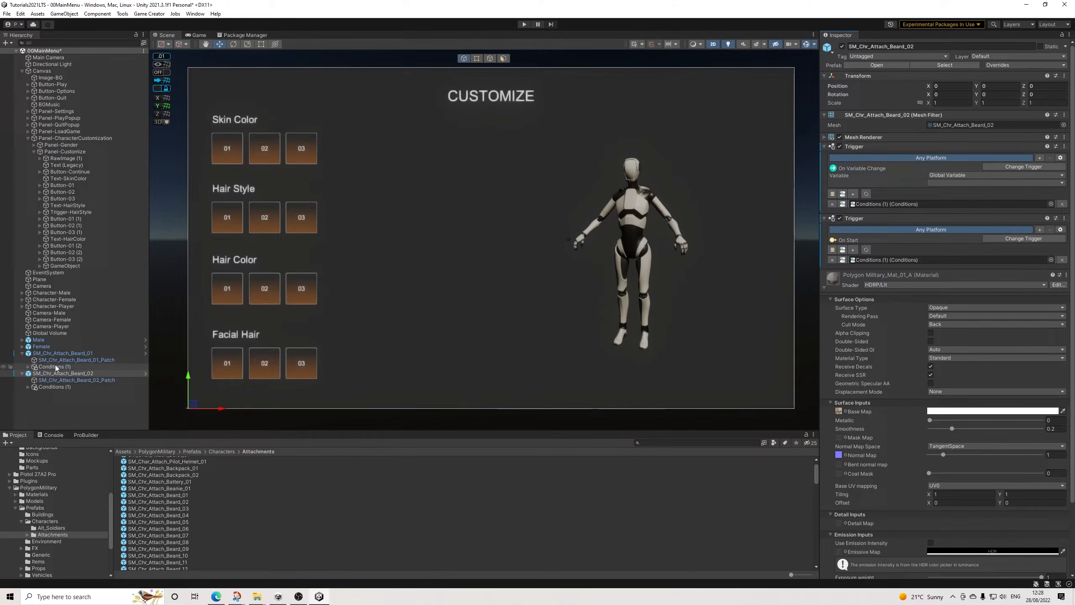
Step: Change the second Trigger on SM_Chr_Attach_Beard_01 and SM_Chr_Attach_Beard_02 to On Enable
{"action": "left_click", "coordinate": [64, 355]}
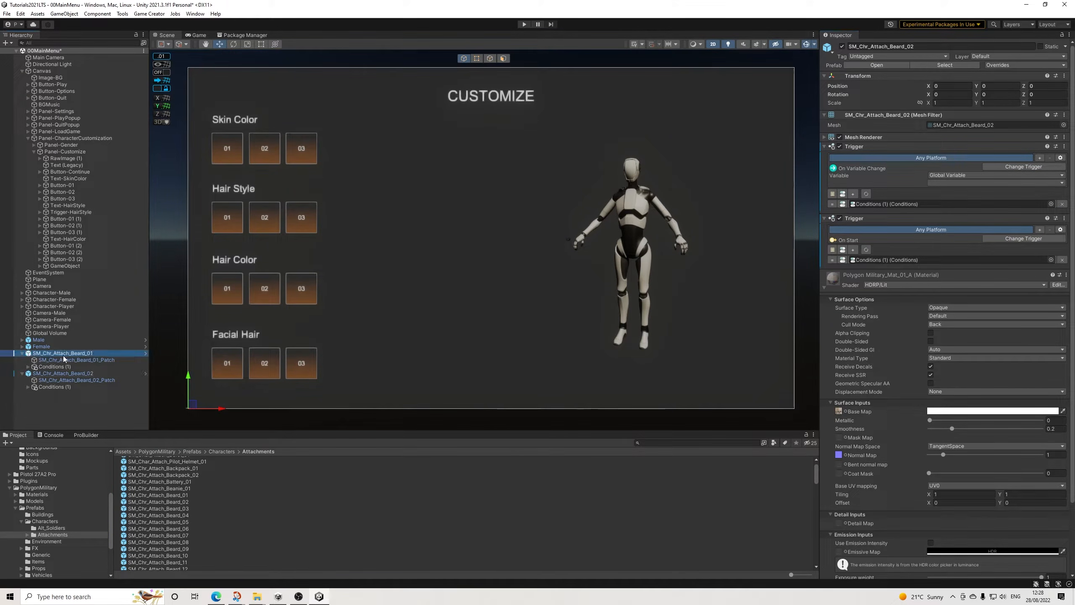
{"action": "left_click", "coordinate": [1001, 240]}
{"action": "type", "text": "enable"}
{"action": "key", "text": "Return"}
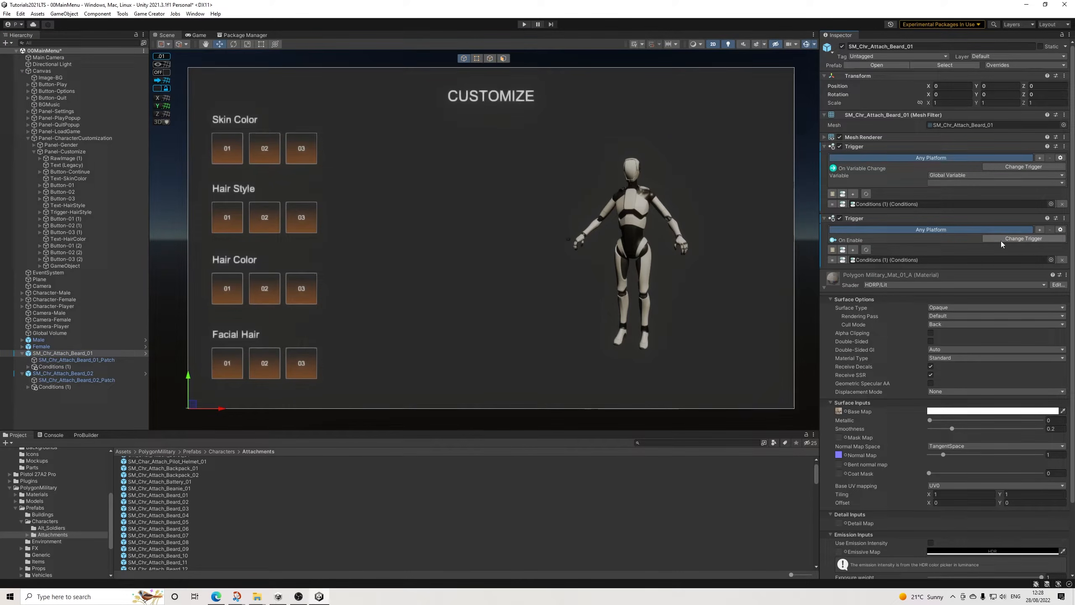
{"action": "left_click", "coordinate": [87, 373]}
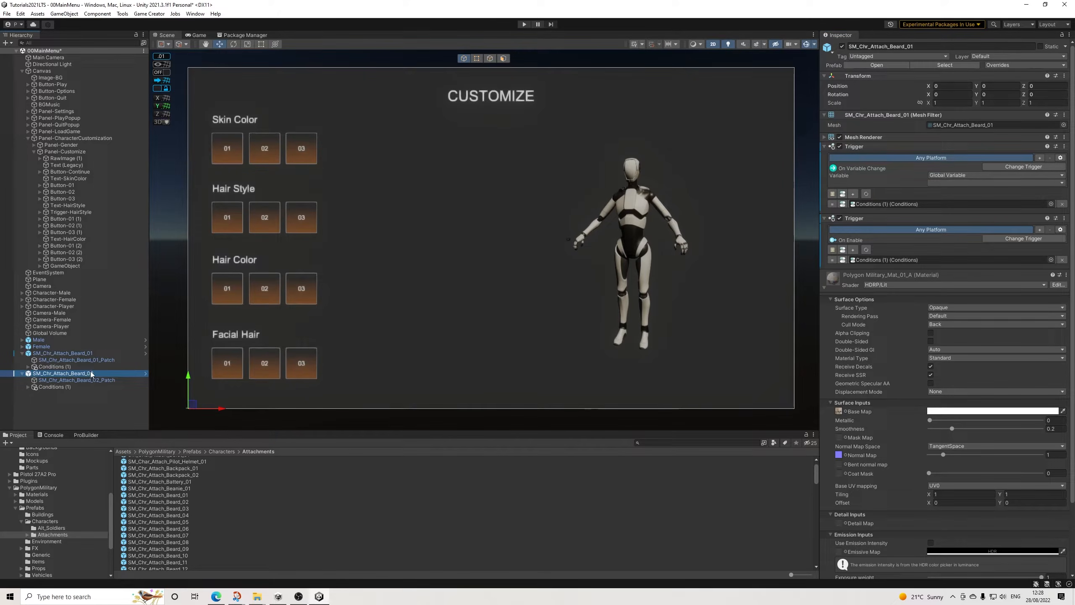
{"action": "left_click", "coordinate": [1016, 239]}
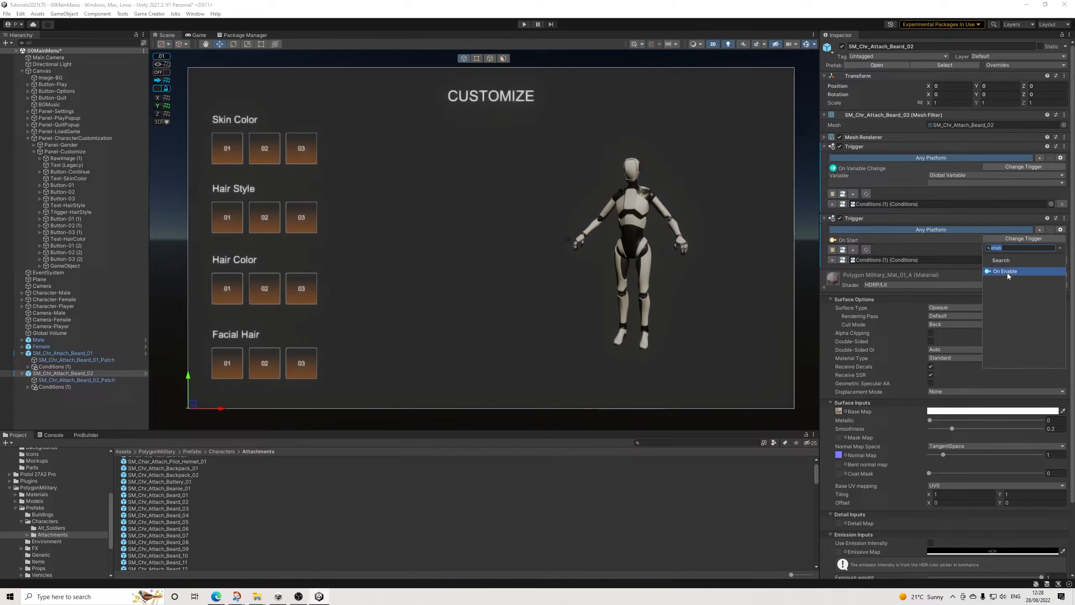
{"action": "left_click", "coordinate": [1008, 271]}
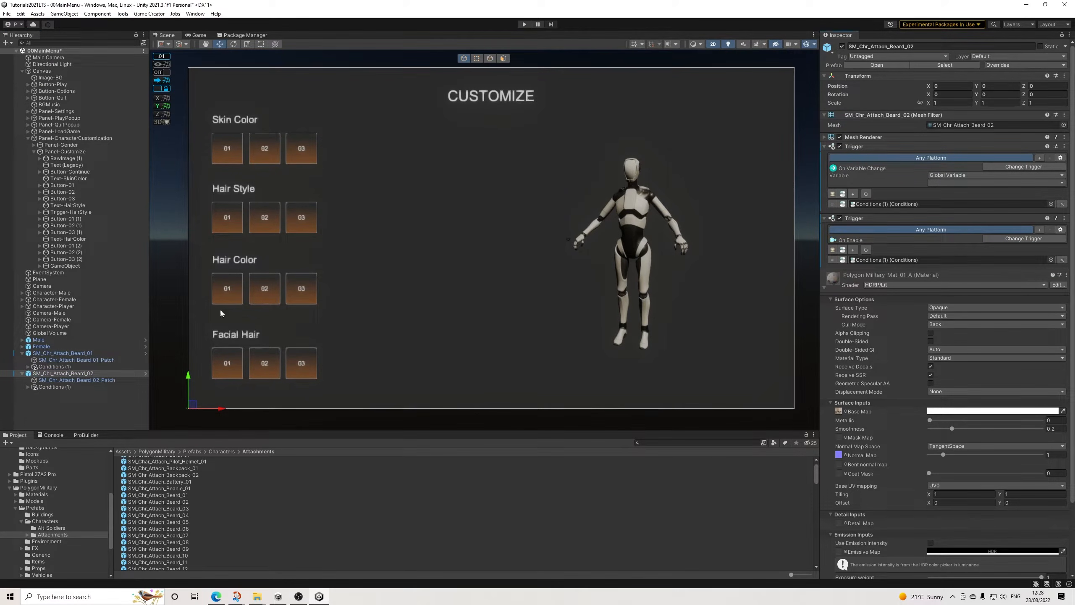
Step: Set the On Variable Change Trigger of both beard objects to watch the global variable HairColor
{"action": "left_click", "coordinate": [949, 183]}
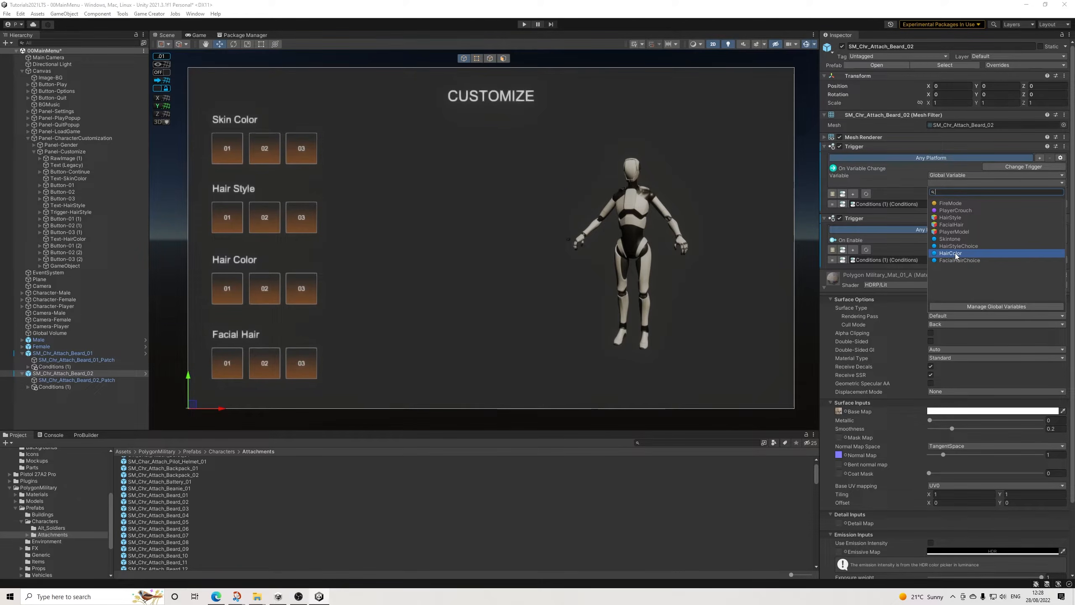
{"action": "left_click", "coordinate": [956, 254]}
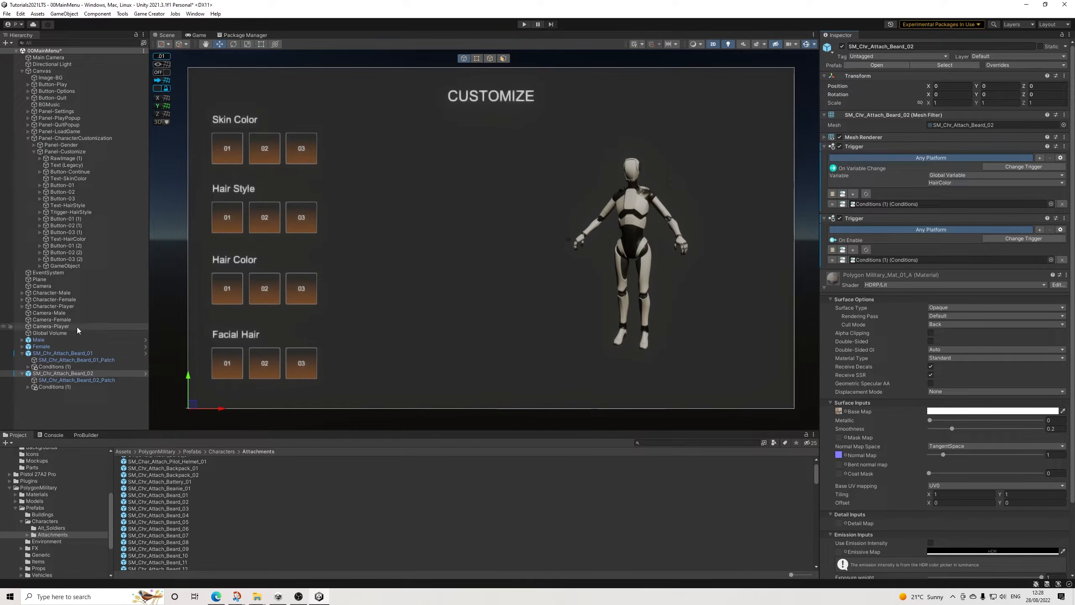
{"action": "left_click", "coordinate": [63, 353]}
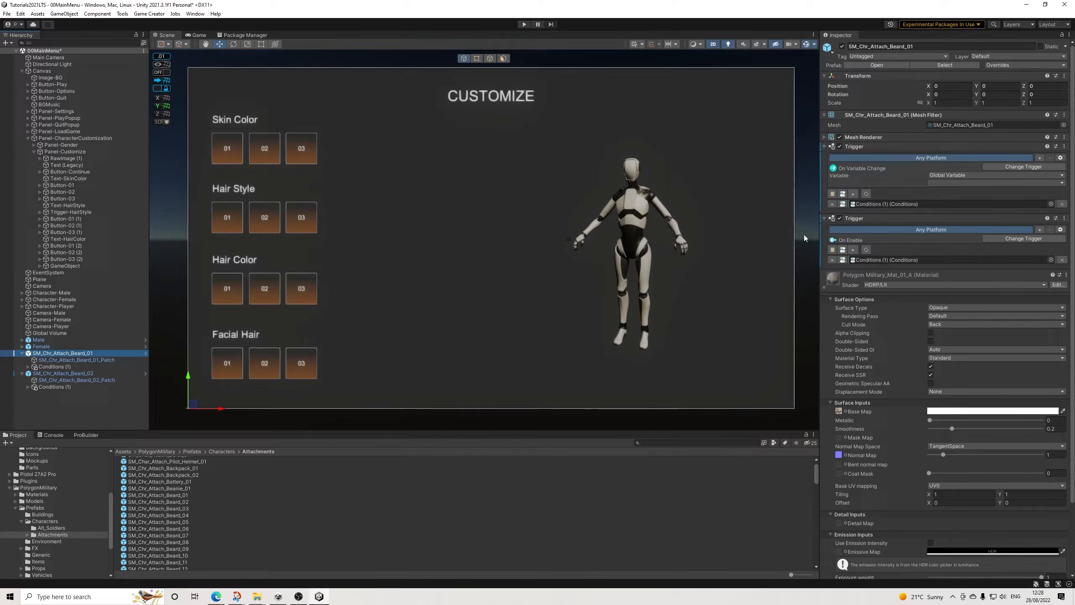
{"action": "left_click", "coordinate": [956, 183]}
{"action": "left_click", "coordinate": [953, 247]}
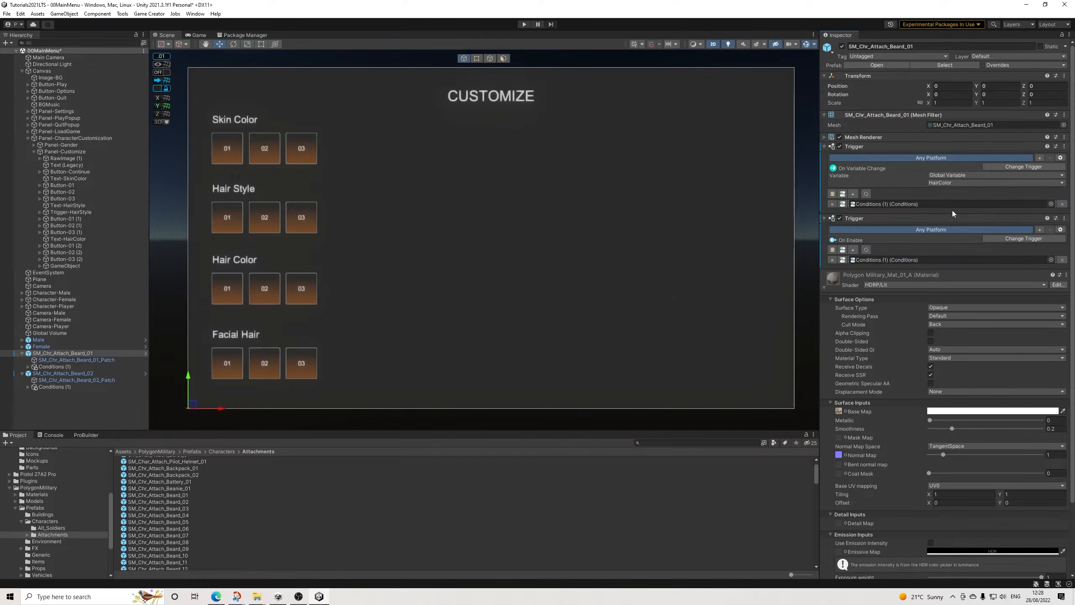
Step: In SM_Chr_Attach_Beard_01's Conditions (1), make all three clauses compare the global variable HairColor
{"action": "left_click", "coordinate": [45, 367]}
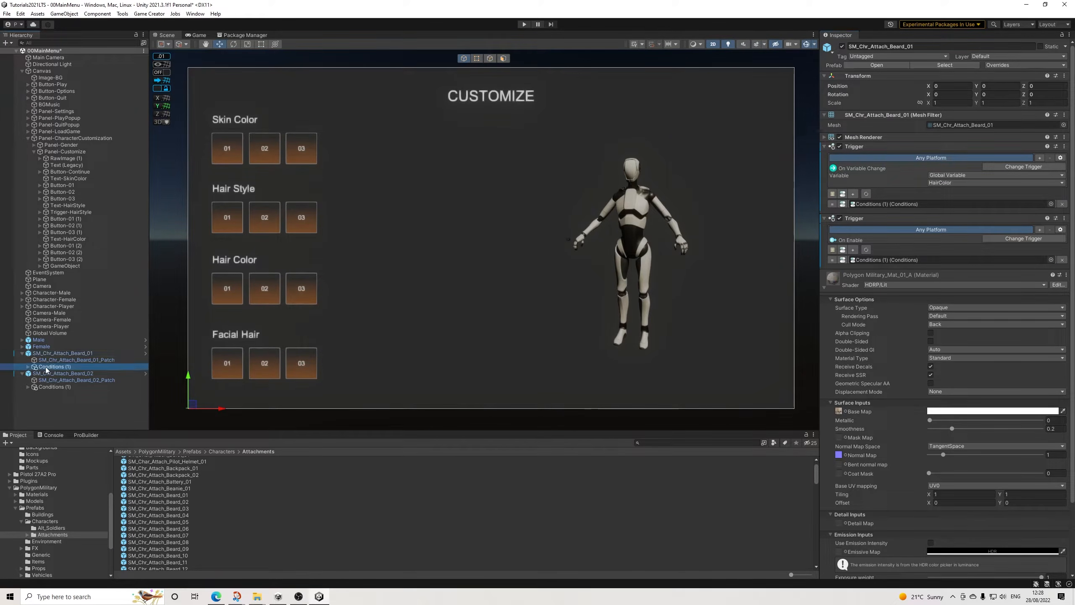
{"action": "left_click", "coordinate": [946, 160]}
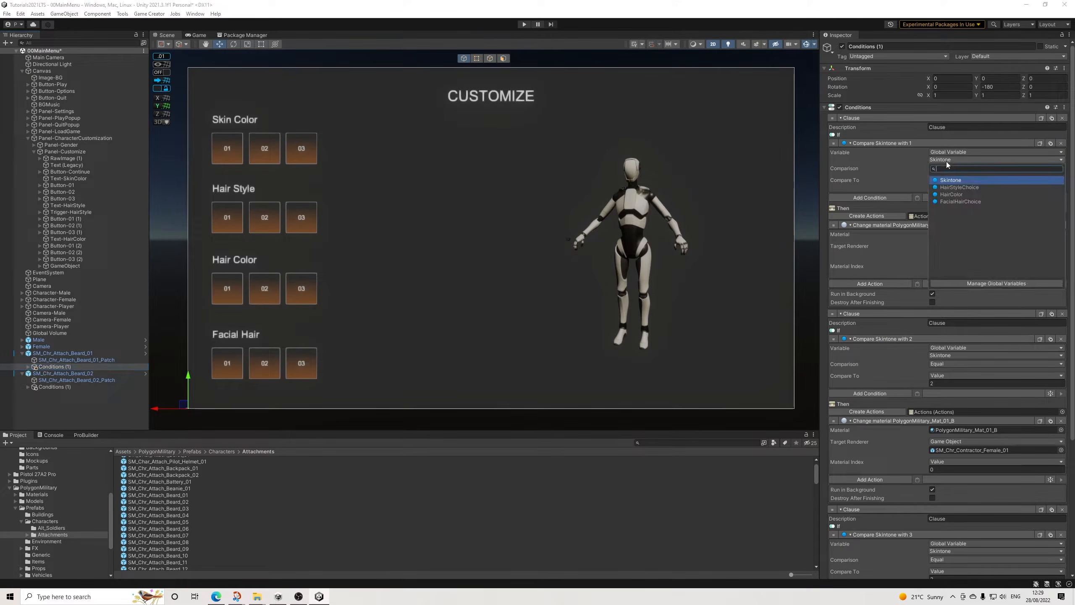
{"action": "left_click", "coordinate": [948, 195]}
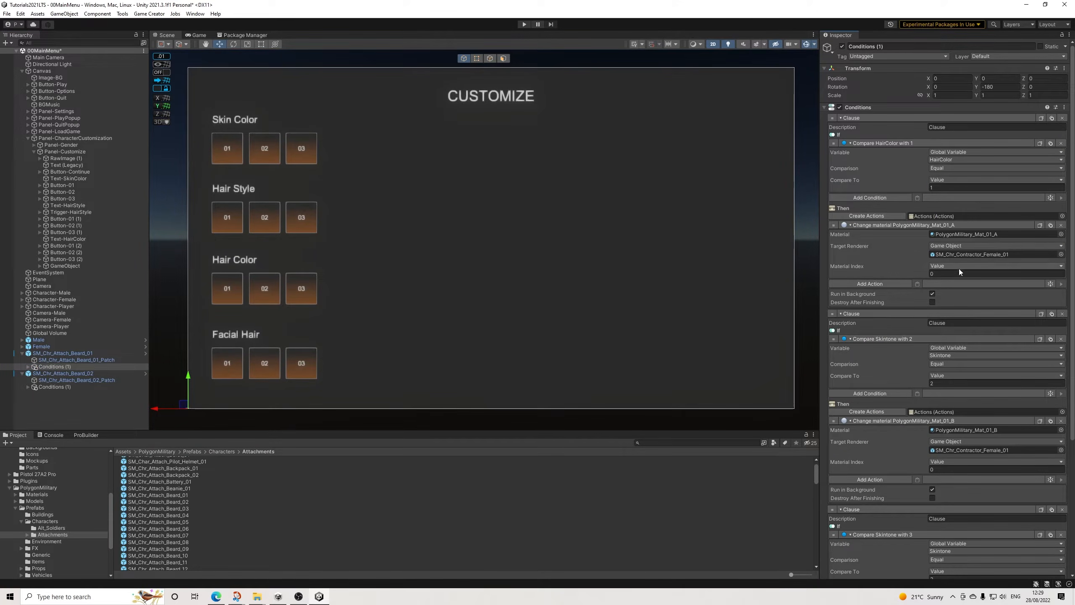
{"action": "left_click", "coordinate": [945, 354]}
{"action": "left_click", "coordinate": [951, 390]}
{"action": "scroll", "coordinate": [941, 410], "scroll_direction": "down", "scroll_amount": 5}
{"action": "left_click", "coordinate": [940, 415]}
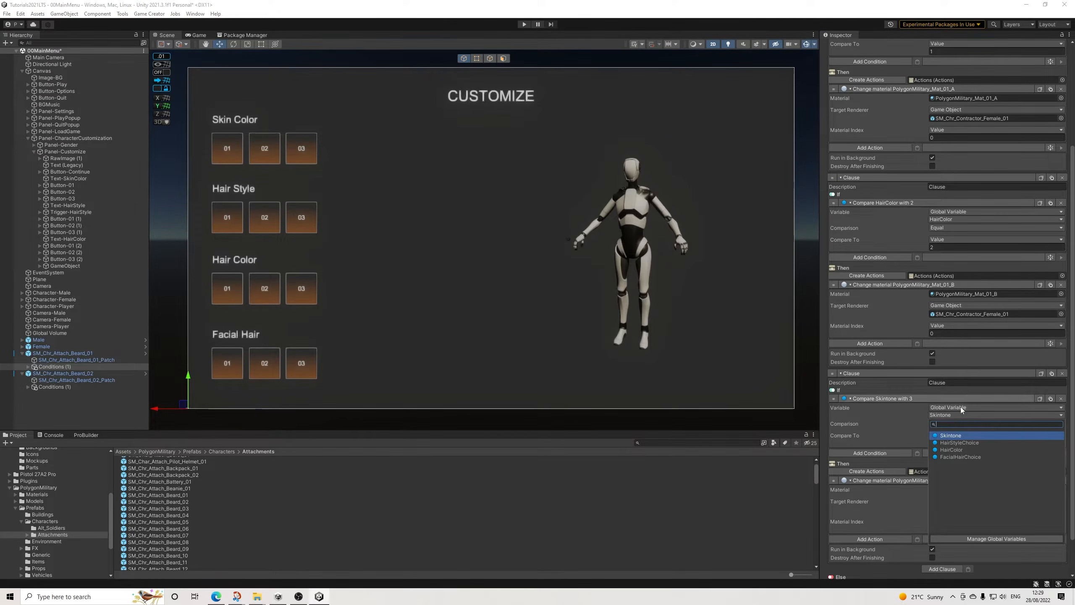
{"action": "left_click", "coordinate": [951, 449]}
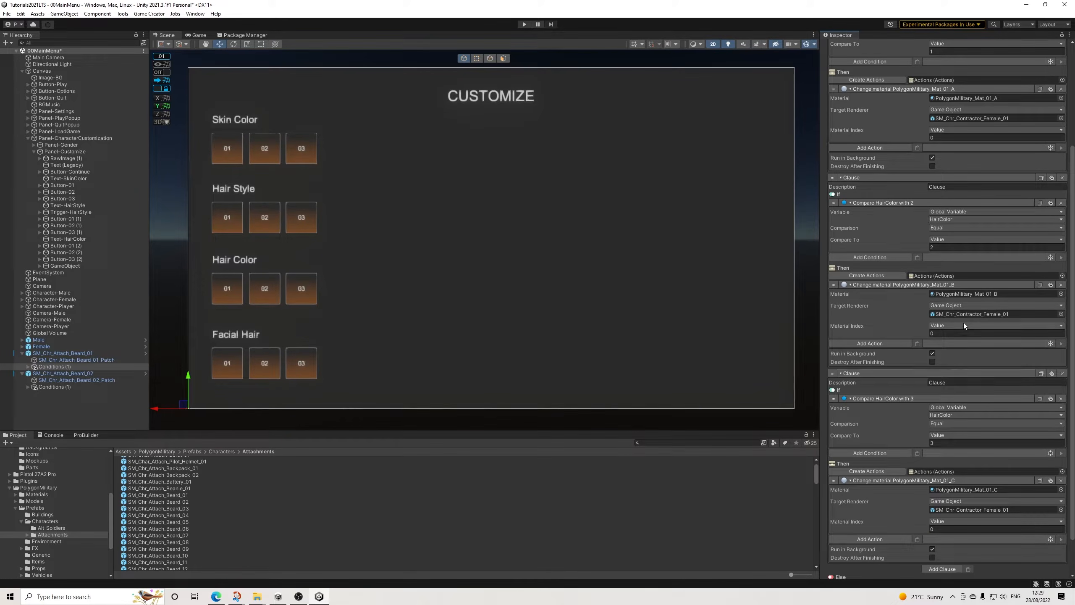
{"action": "scroll", "coordinate": [978, 348], "scroll_direction": "down", "scroll_amount": 2}
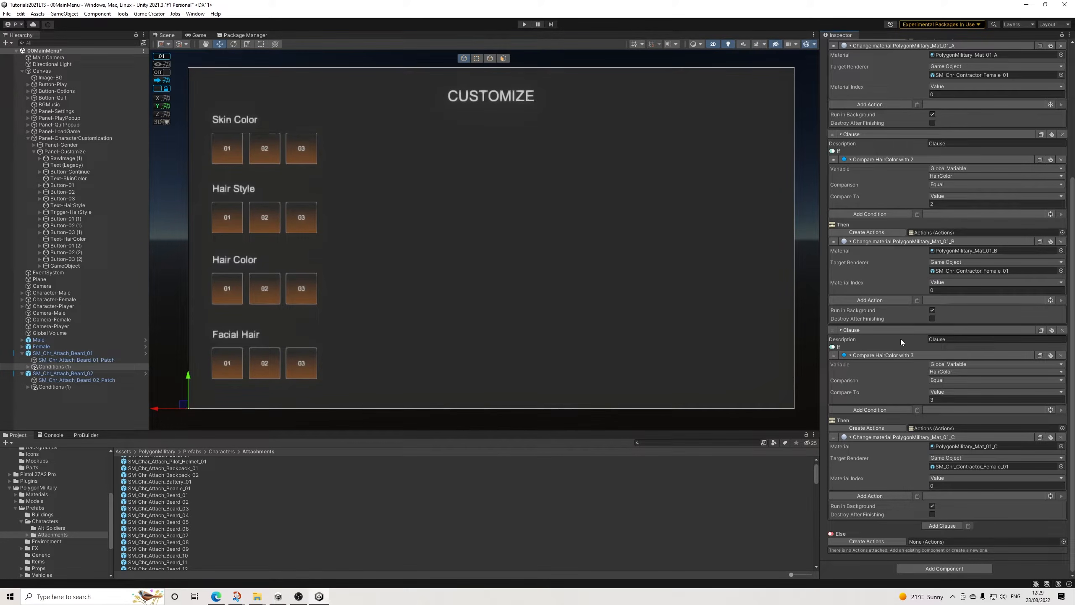
Step: In SM_Chr_Attach_Beard_02's Conditions (1), make all three clauses compare the global variable HairColor
{"action": "left_click", "coordinate": [55, 387]}
{"action": "scroll", "coordinate": [902, 232], "scroll_direction": "up", "scroll_amount": 4}
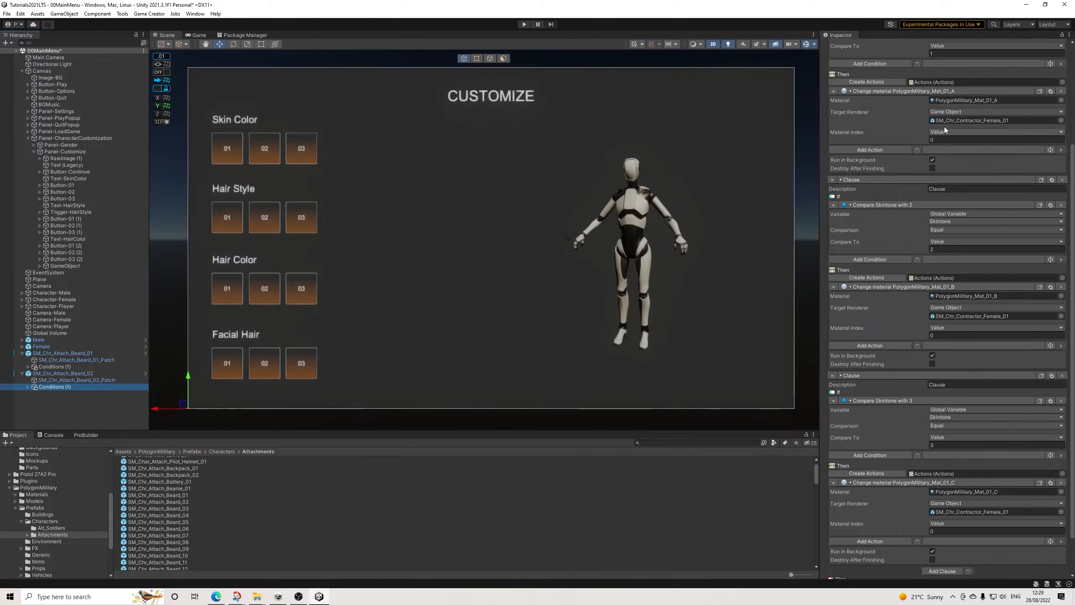
{"action": "left_click", "coordinate": [944, 93]}
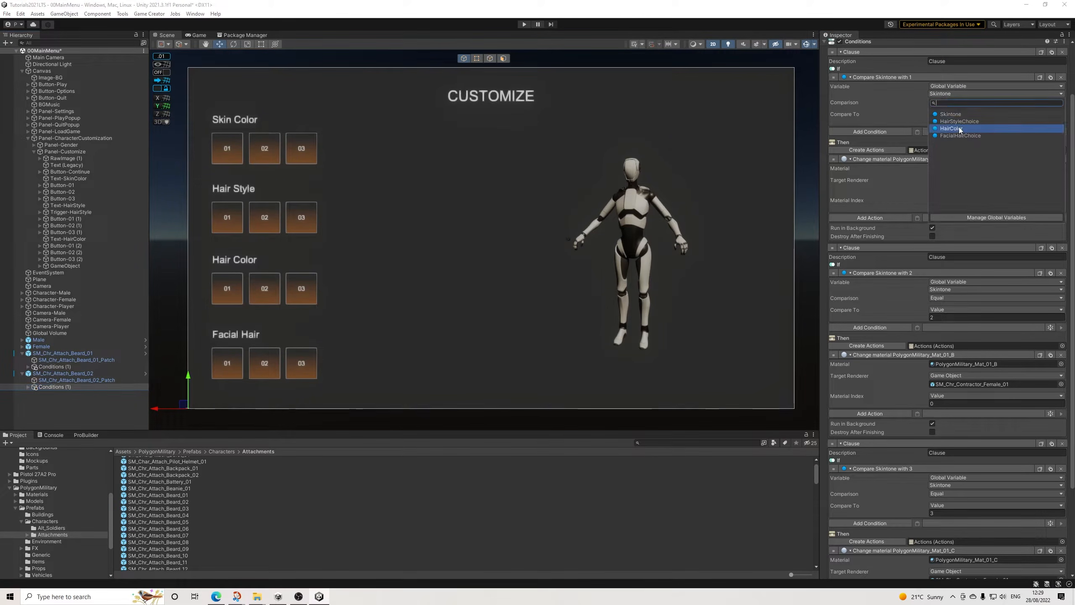
{"action": "left_click", "coordinate": [946, 129]}
{"action": "left_click", "coordinate": [941, 291]}
{"action": "left_click", "coordinate": [959, 326]}
{"action": "scroll", "coordinate": [926, 391], "scroll_direction": "down", "scroll_amount": 2}
{"action": "scroll", "coordinate": [926, 391], "scroll_direction": "down", "scroll_amount": 5}
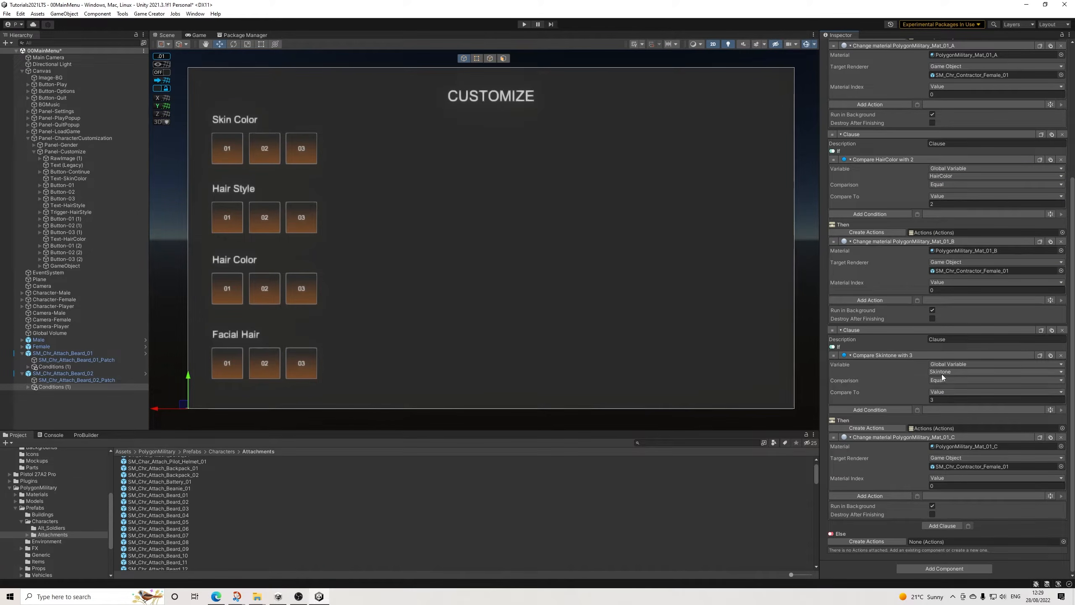
{"action": "left_click", "coordinate": [944, 371]}
{"action": "left_click", "coordinate": [952, 406]}
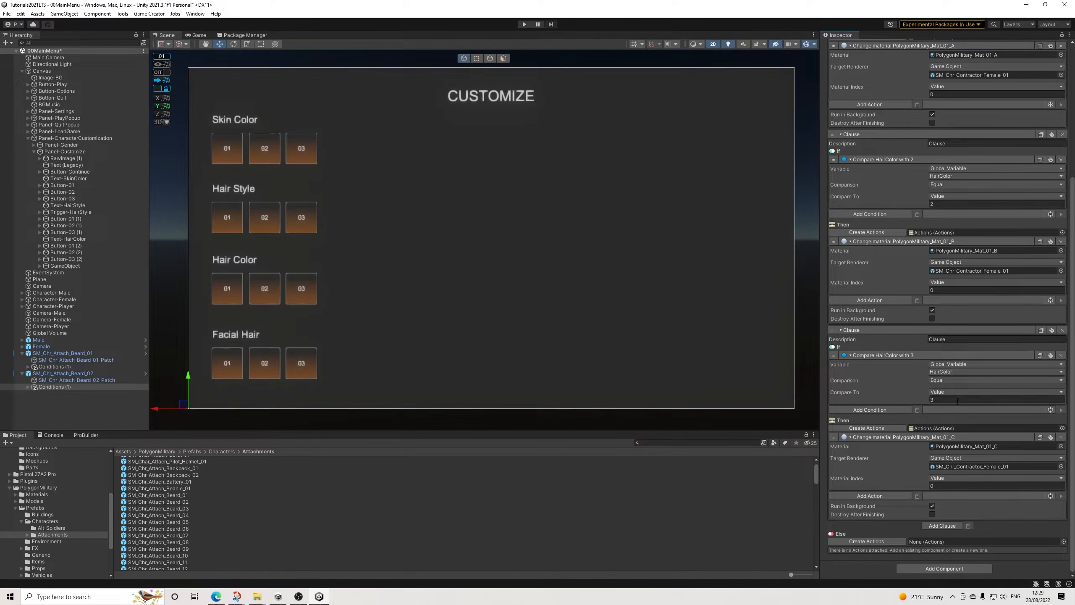
Step: In the first clause of Beard_01's Conditions (1), duplicate the Change material action and target SM_Chr_Attach_Beard_01 and SM_Chr_Attach_Beard_01_Patch
{"action": "left_click", "coordinate": [81, 359]}
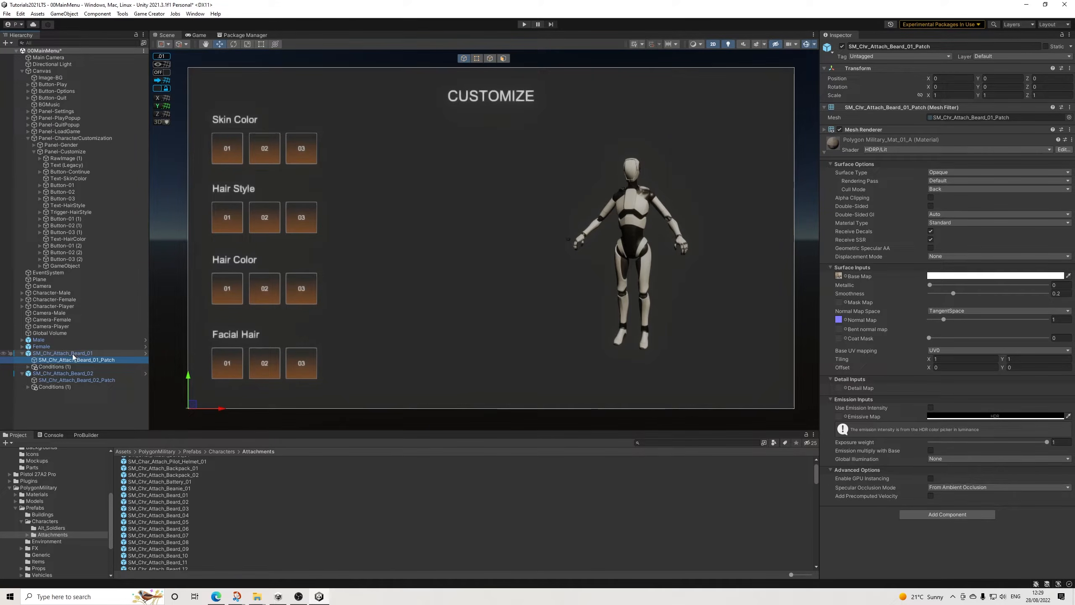
{"action": "left_click", "coordinate": [904, 131]}
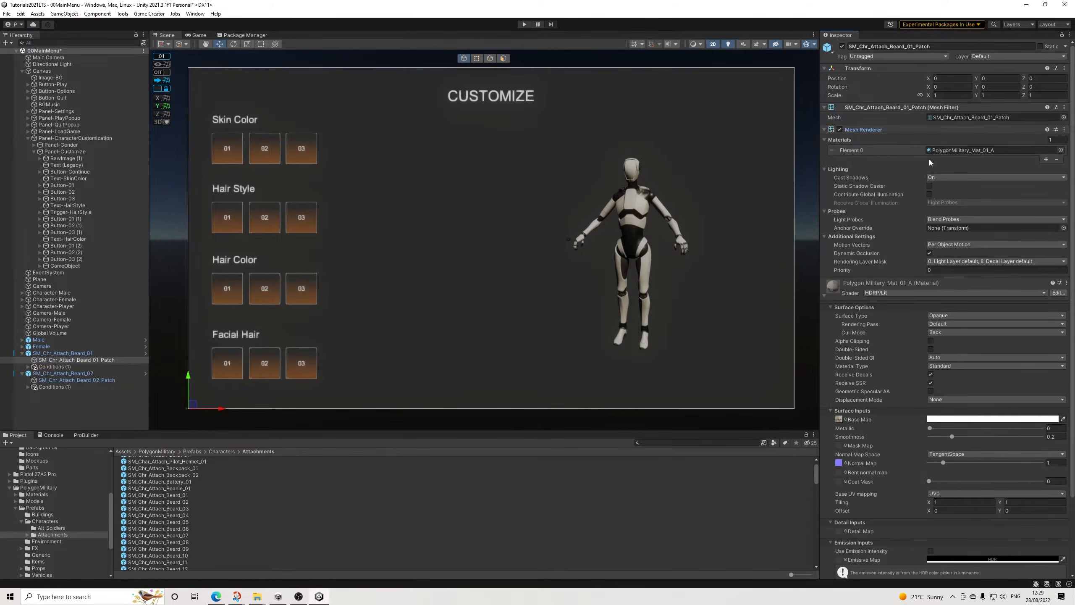
{"action": "left_click", "coordinate": [881, 130]}
{"action": "left_click", "coordinate": [87, 354]}
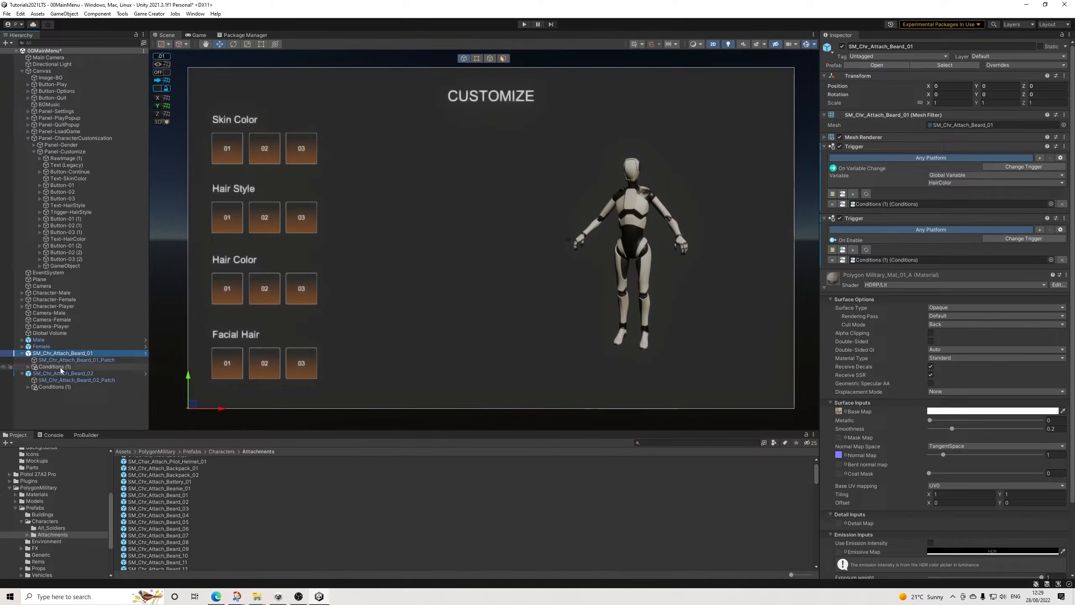
{"action": "left_click", "coordinate": [63, 367]}
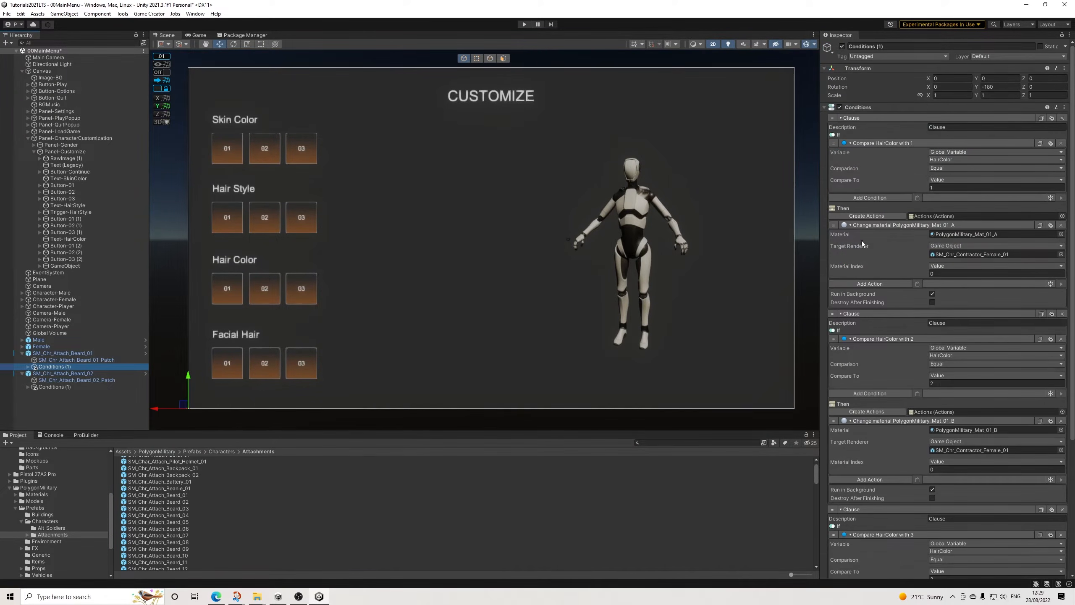
{"action": "left_click", "coordinate": [1050, 224]}
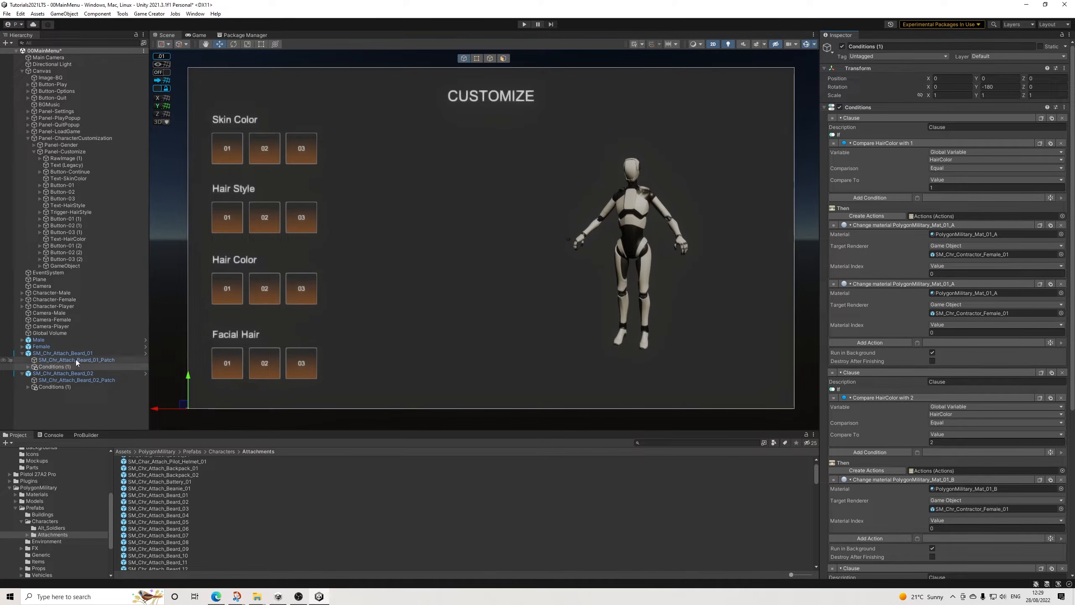
{"action": "left_click_drag", "start_coordinate": [69, 356], "coordinate": [889, 258]}
{"action": "left_click_drag", "start_coordinate": [982, 259], "coordinate": [980, 256]}
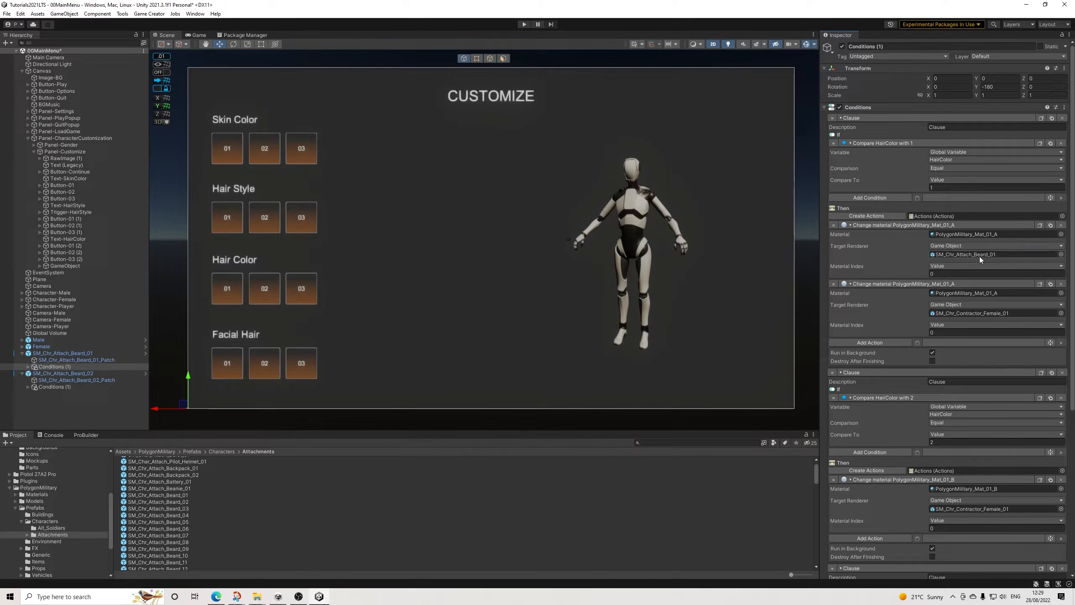
{"action": "left_click_drag", "start_coordinate": [72, 360], "coordinate": [982, 313]}
Step: Duplicate the second clause's PolygonMilitary_Mat_01_B material action and target SM_Chr_Attach_Beard_01 and SM_Chr_Attach_Beard_01_Patch
{"action": "scroll", "coordinate": [1008, 360], "scroll_direction": "down", "scroll_amount": 5}
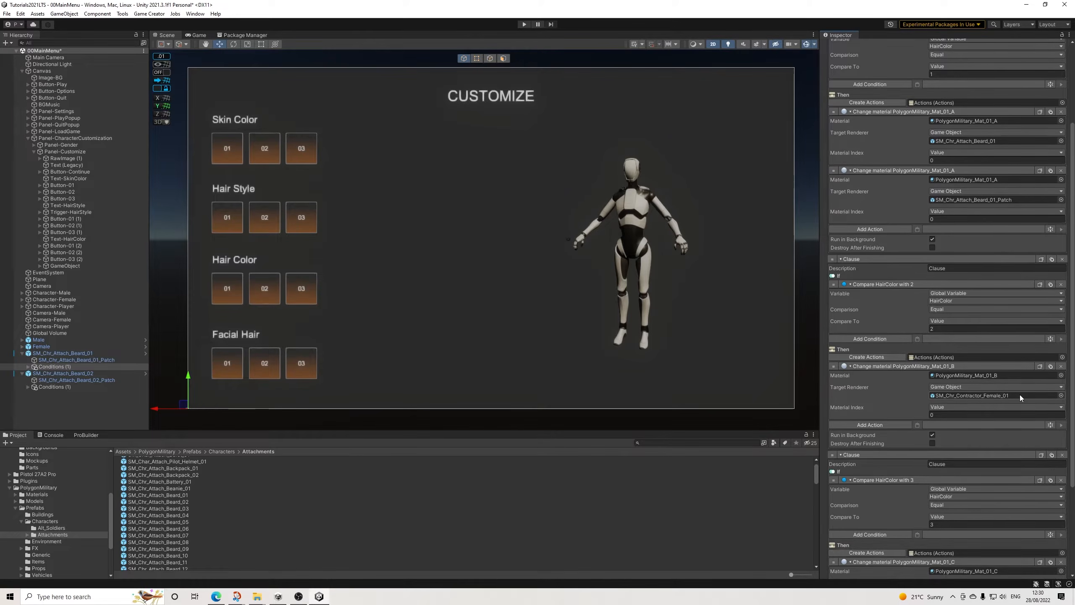
{"action": "left_click", "coordinate": [1051, 367]}
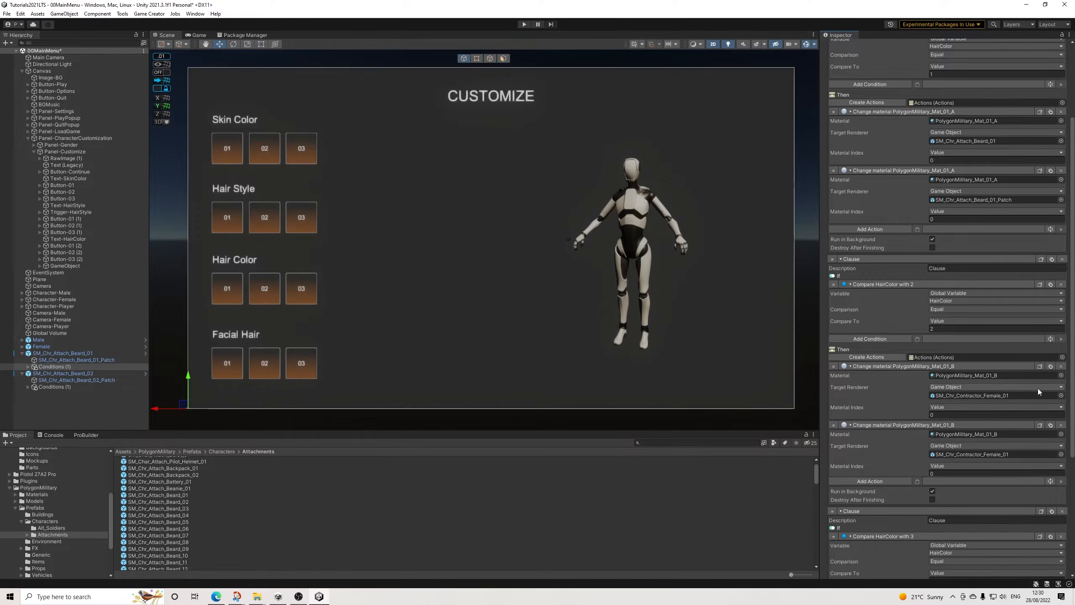
{"action": "scroll", "coordinate": [1039, 387], "scroll_direction": "down", "scroll_amount": 2}
{"action": "left_click_drag", "start_coordinate": [84, 354], "coordinate": [962, 352]}
{"action": "left_click_drag", "start_coordinate": [105, 363], "coordinate": [975, 410]}
Step: Duplicate the third clause's PolygonMilitary_Mat_01_C material action and target SM_Chr_Attach_Beard_01 and SM_Chr_Attach_Beard_01_Patch
{"action": "scroll", "coordinate": [974, 413], "scroll_direction": "down", "scroll_amount": 1}
{"action": "scroll", "coordinate": [973, 415], "scroll_direction": "down", "scroll_amount": 5}
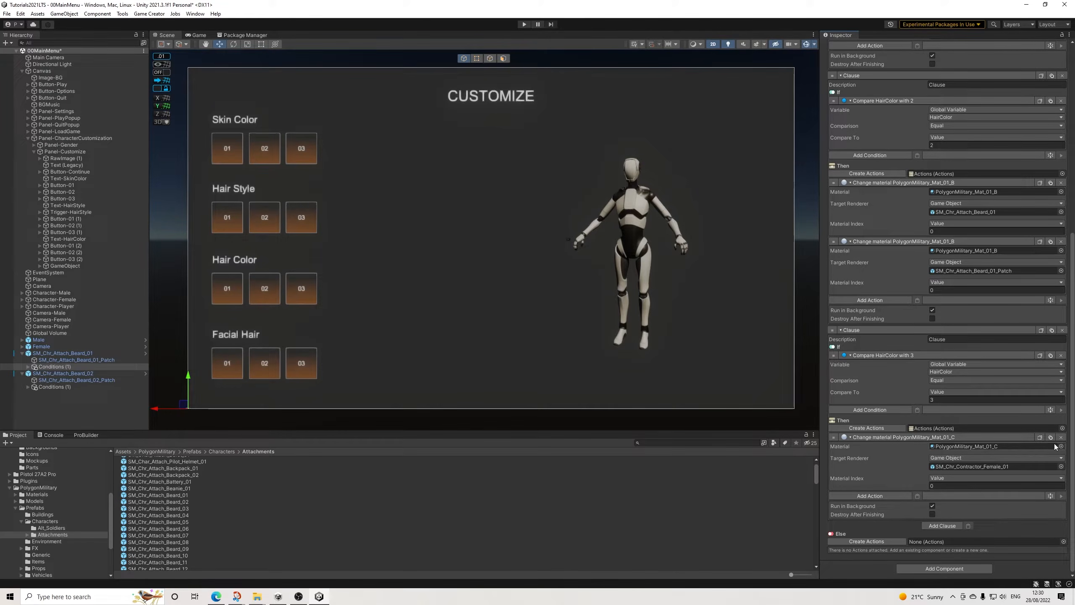
{"action": "left_click", "coordinate": [1039, 437]}
{"action": "left_click_drag", "start_coordinate": [64, 353], "coordinate": [985, 411]}
{"action": "left_click_drag", "start_coordinate": [106, 360], "coordinate": [966, 467]}
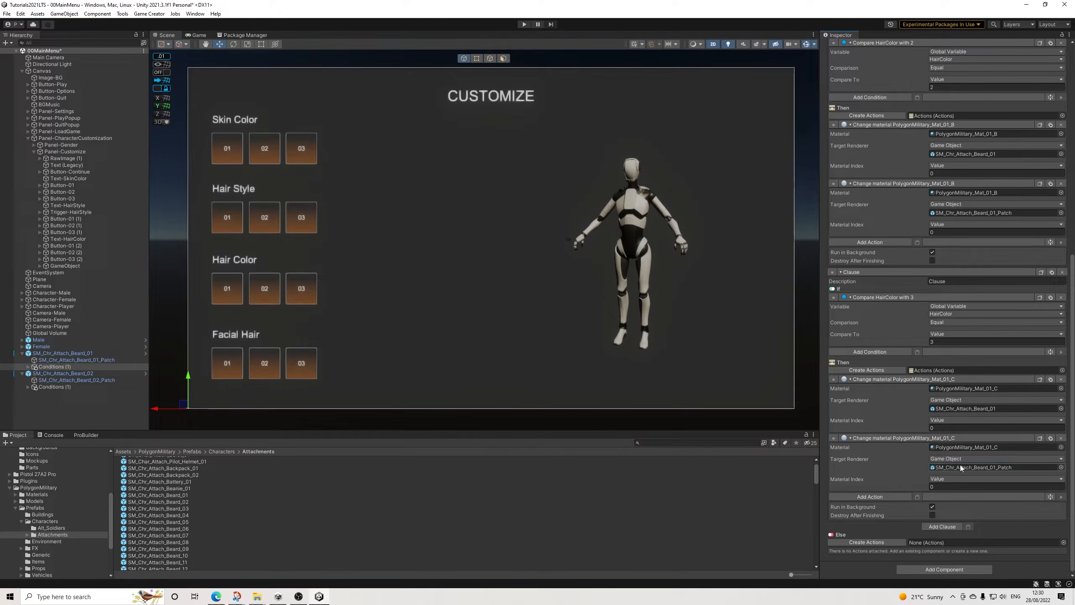
Step: In the second clause of Beard_02's Conditions (1), duplicate the Change material action and target SM_Chr_Attach_Beard_02 and SM_Chr_Attach_Beard_02_Patch
{"action": "left_click", "coordinate": [61, 386]}
{"action": "left_click_drag", "start_coordinate": [84, 375], "coordinate": [971, 269]}
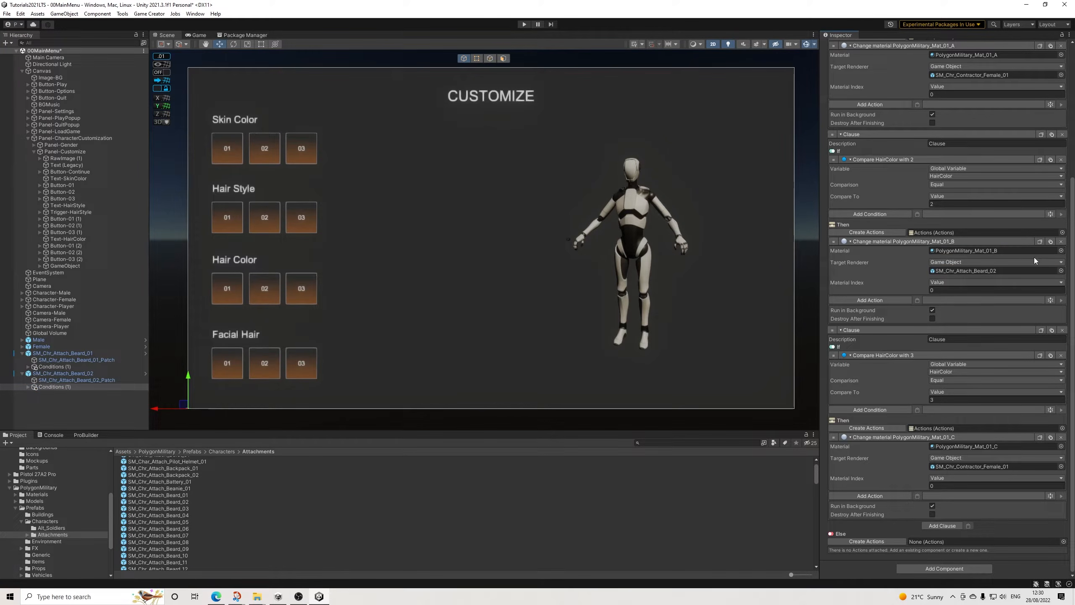
{"action": "left_click", "coordinate": [1050, 241]}
{"action": "left_click_drag", "start_coordinate": [85, 379], "coordinate": [993, 328]}
Step: Duplicate the third clause's PolygonMilitary_Mat_01_C material action and target SM_Chr_Attach_Beard_02 and SM_Chr_Attach_Beard_02_Patch
{"action": "scroll", "coordinate": [985, 508], "scroll_direction": "down", "scroll_amount": 2}
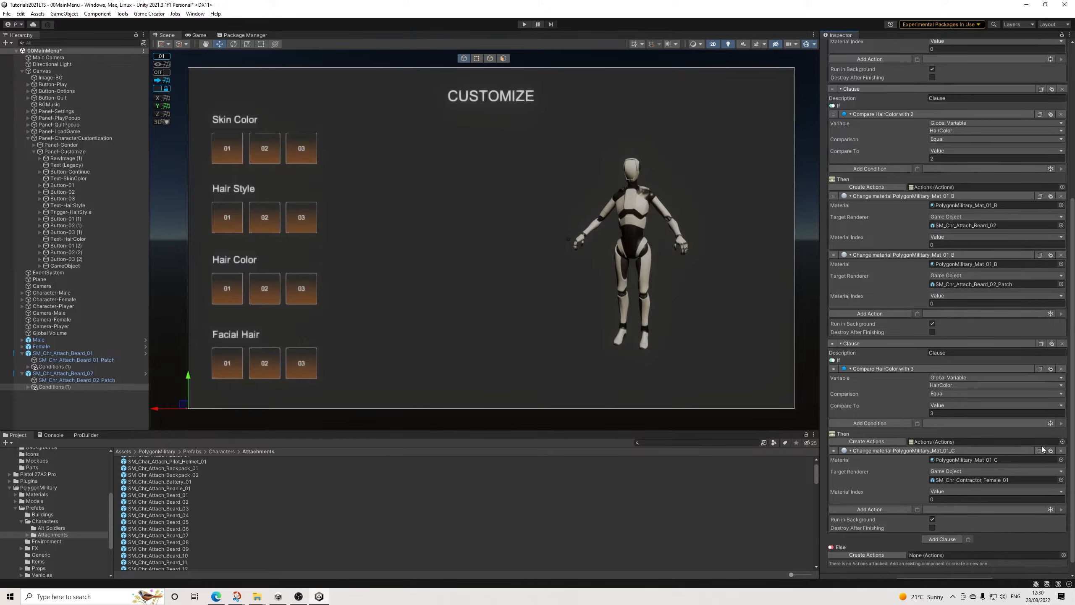
{"action": "left_click", "coordinate": [1051, 451]}
{"action": "scroll", "coordinate": [1035, 459], "scroll_direction": "down", "scroll_amount": 2}
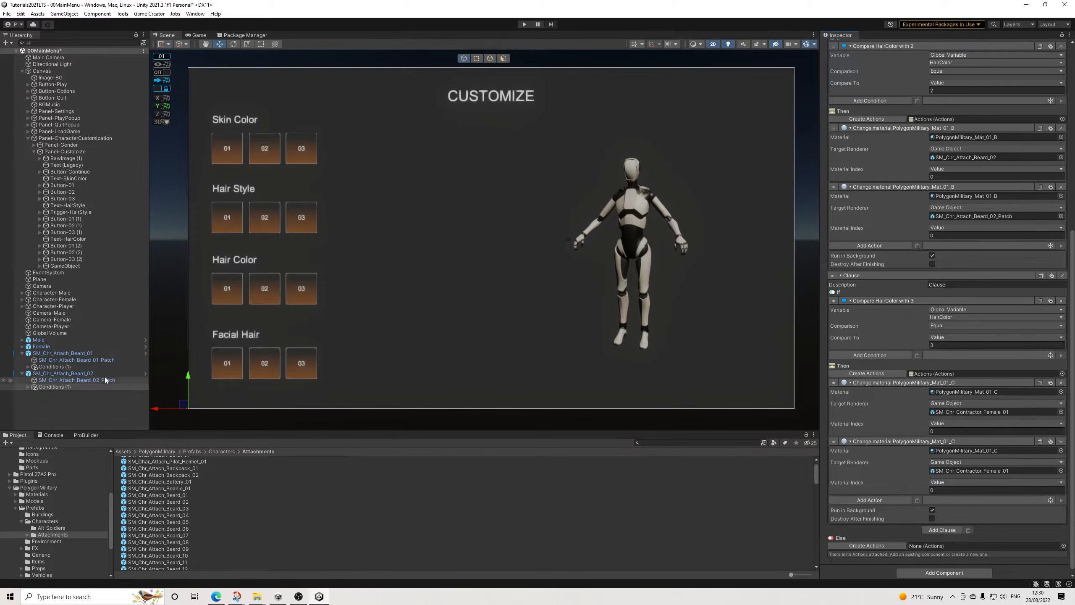
{"action": "left_click_drag", "start_coordinate": [67, 372], "coordinate": [996, 413]}
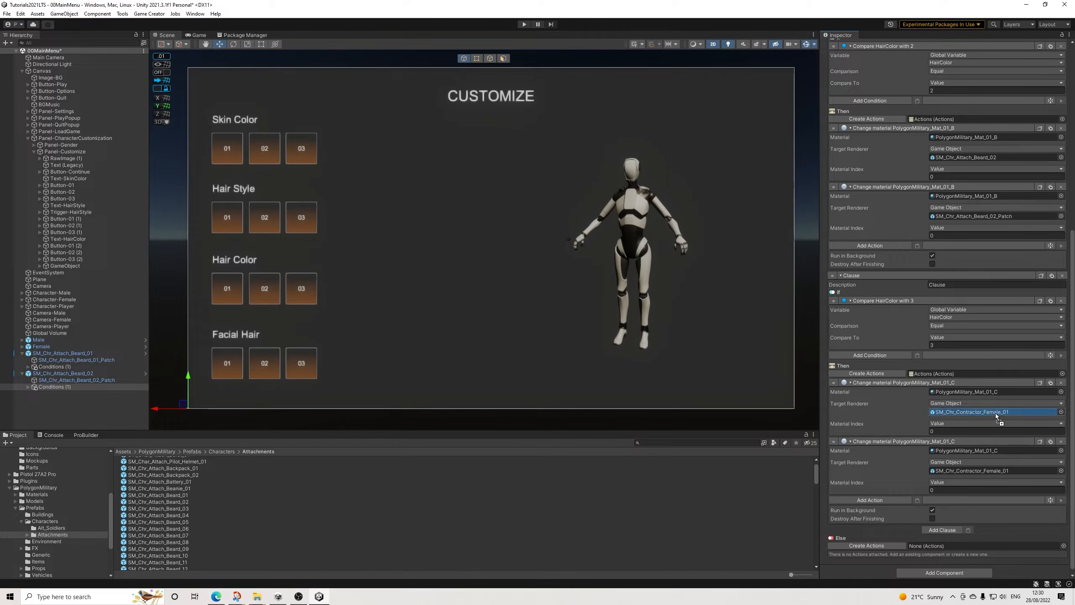
{"action": "left_click_drag", "start_coordinate": [104, 380], "coordinate": [995, 471]}
Step: In the first clause, retarget the second PolygonMilitary_Mat_01_A action to SM_Chr_Attach_Beard_02 and duplicate it for SM_Chr_Attach_Beard_02_Patch
{"action": "scroll", "coordinate": [980, 436], "scroll_direction": "up", "scroll_amount": 5}
{"action": "scroll", "coordinate": [980, 390], "scroll_direction": "up", "scroll_amount": 3}
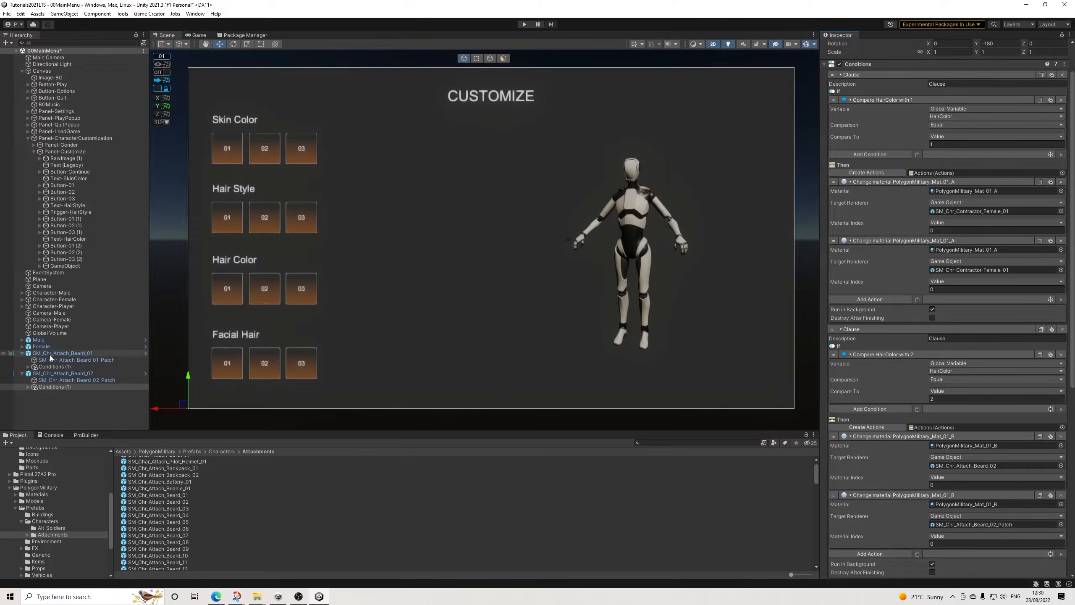
{"action": "left_click_drag", "start_coordinate": [60, 373], "coordinate": [962, 273]}
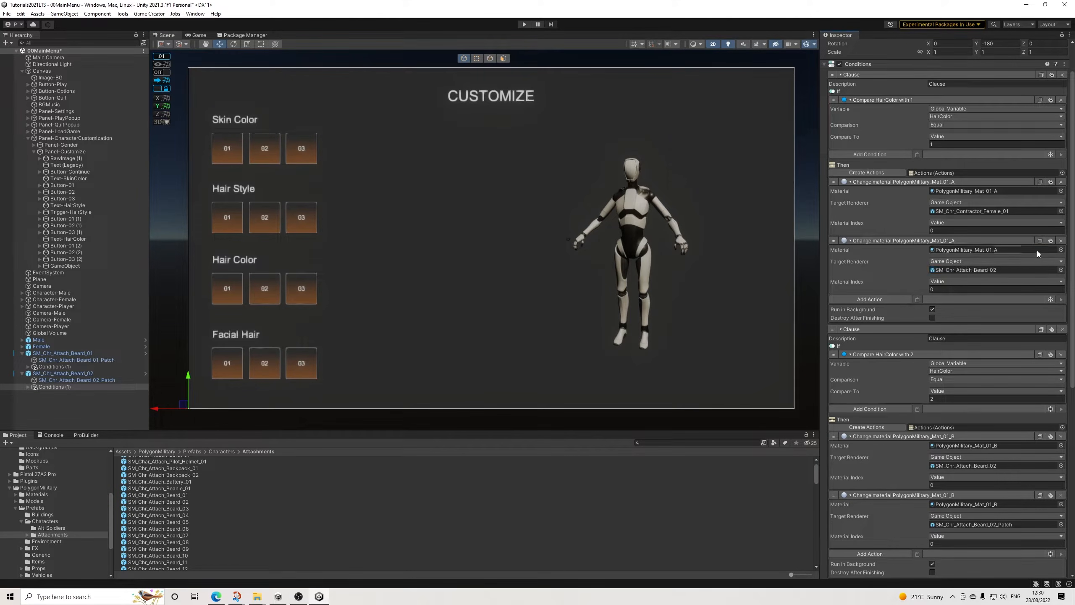
{"action": "left_click", "coordinate": [1051, 241]}
{"action": "left_click_drag", "start_coordinate": [116, 380], "coordinate": [970, 325]}
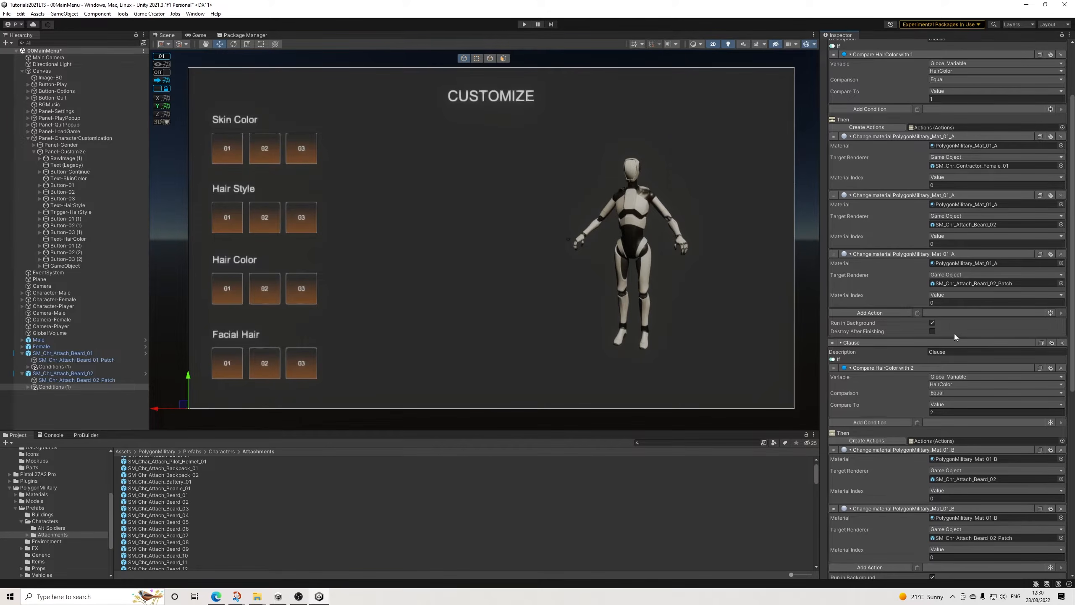
Step: Compare both beards' Conditions and remove the first-clause material action targeting SM_Chr_Contractor_Female_01 from Beard_02's Conditions (1)
{"action": "scroll", "coordinate": [935, 314], "scroll_direction": "up", "scroll_amount": 2}
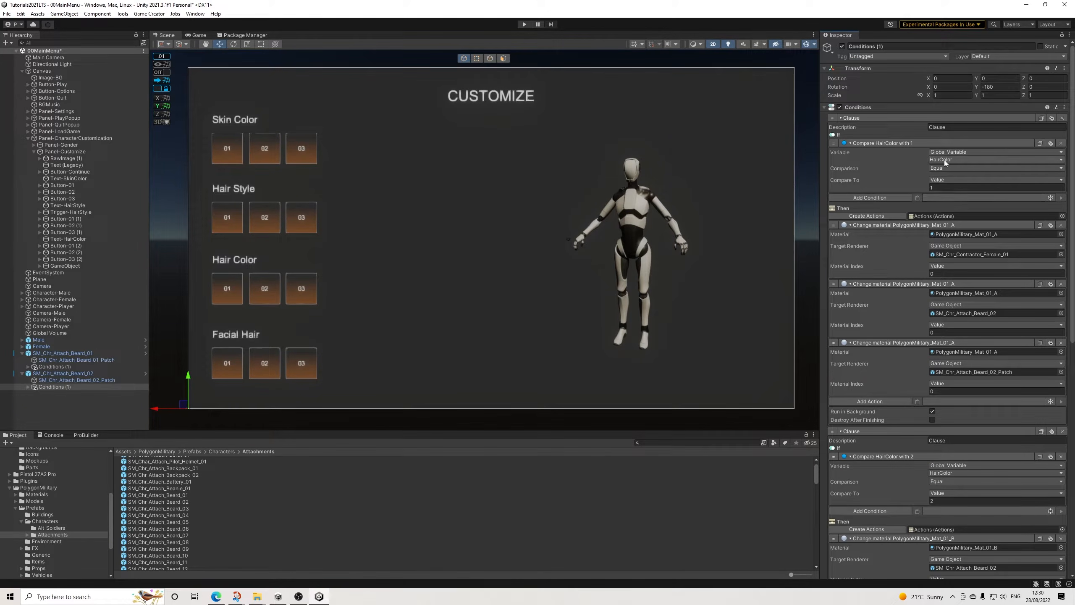
{"action": "scroll", "coordinate": [968, 224], "scroll_direction": "down", "scroll_amount": 3}
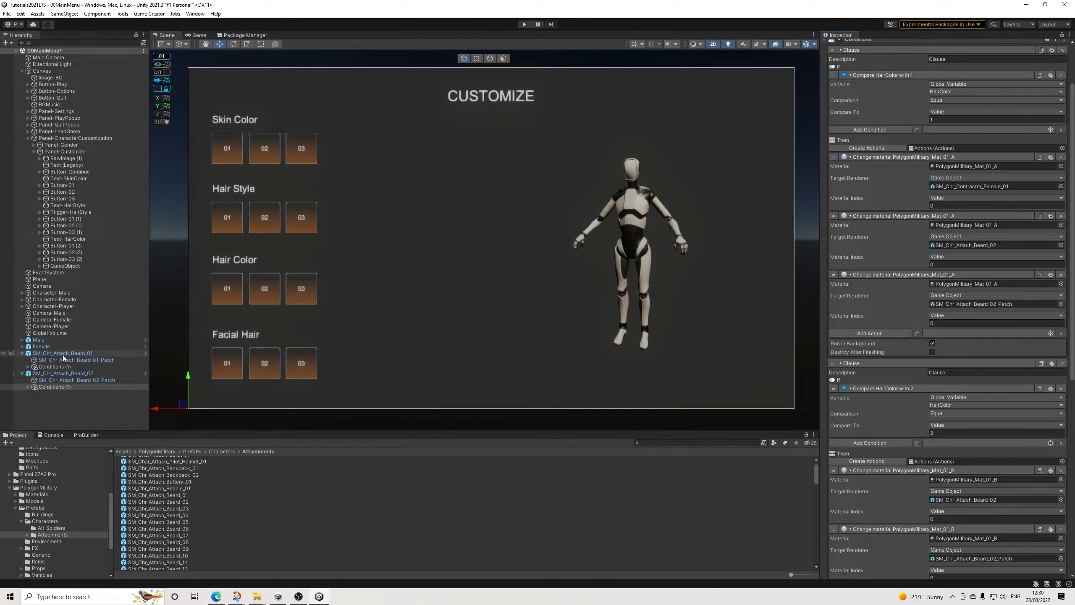
{"action": "left_click", "coordinate": [53, 364]}
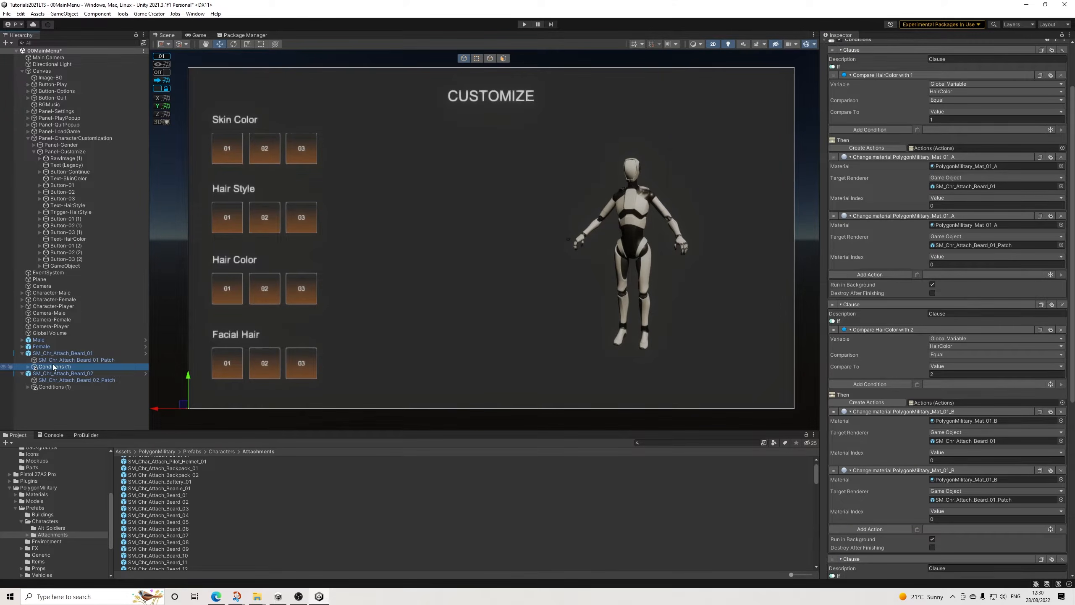
{"action": "left_click", "coordinate": [64, 388]}
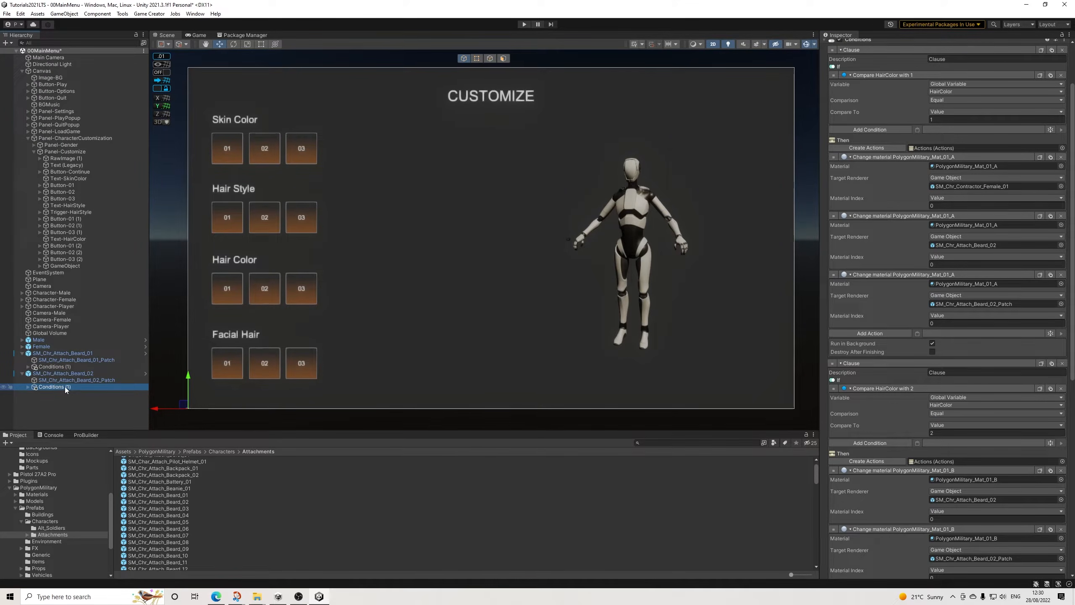
{"action": "scroll", "coordinate": [1014, 297], "scroll_direction": "down", "scroll_amount": 2}
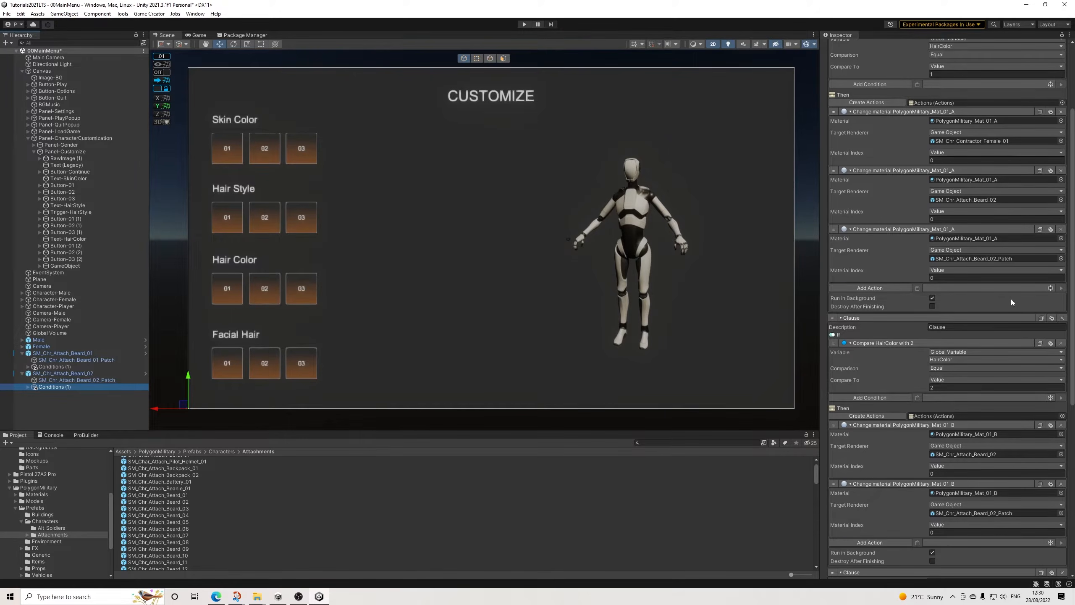
{"action": "scroll", "coordinate": [1012, 300], "scroll_direction": "up", "scroll_amount": 1}
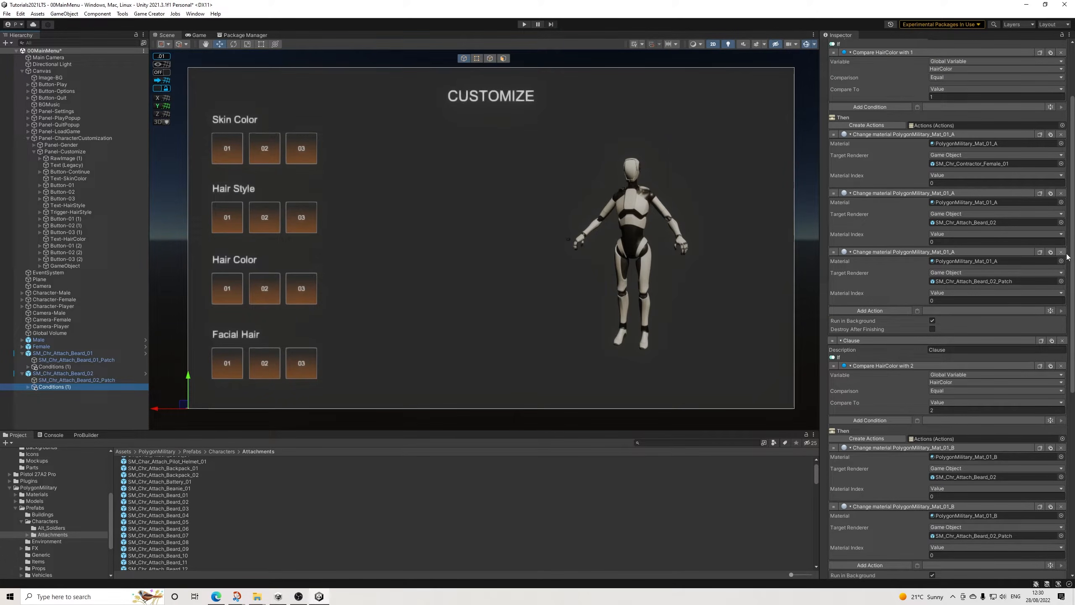
{"action": "left_click", "coordinate": [1062, 134]}
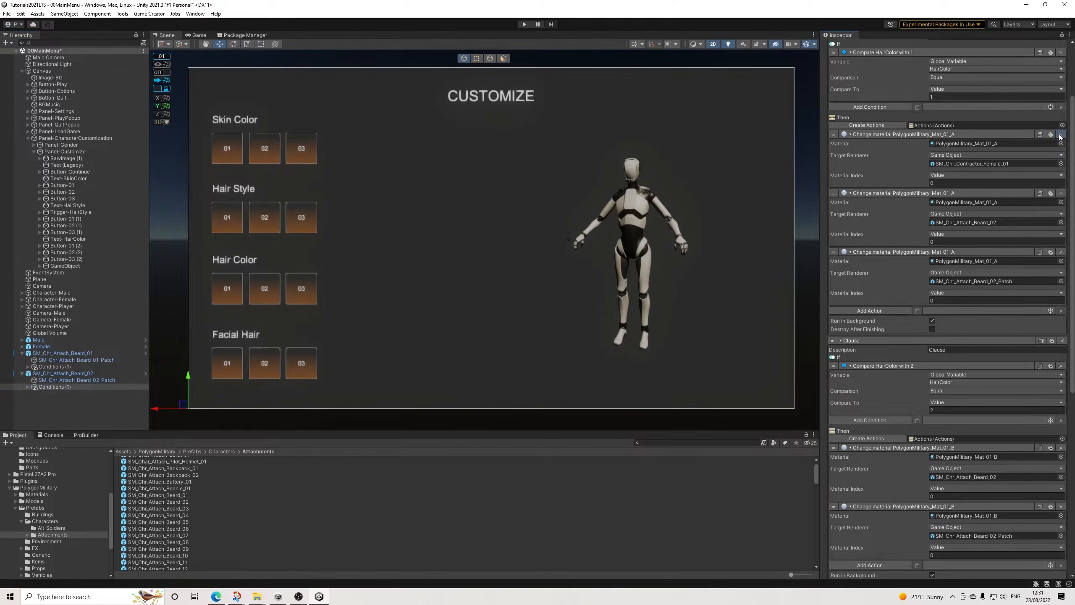
{"action": "scroll", "coordinate": [996, 249], "scroll_direction": "down", "scroll_amount": 9}
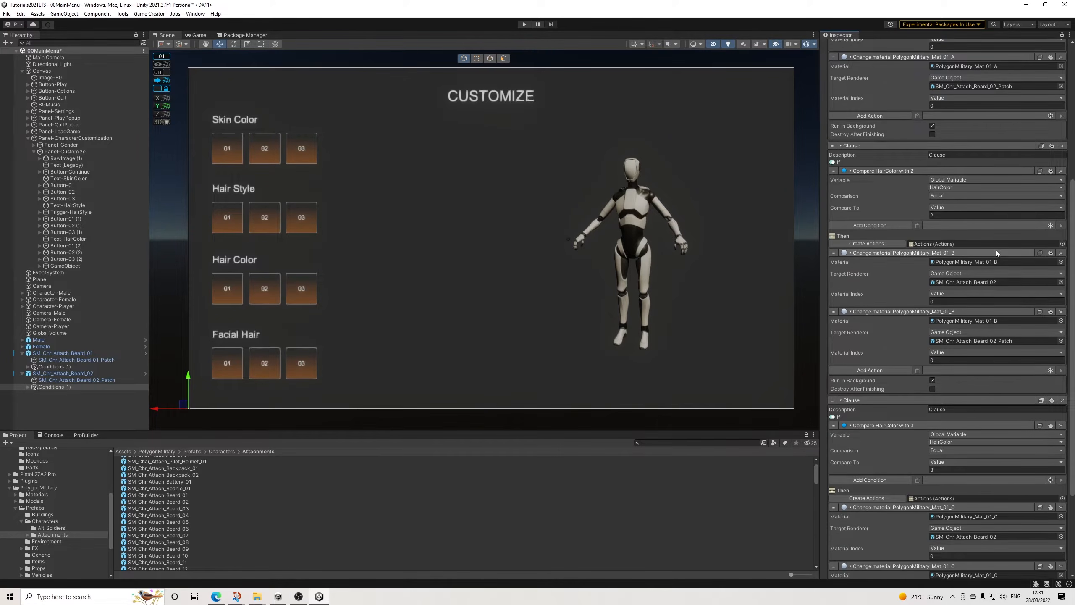
{"action": "scroll", "coordinate": [996, 250], "scroll_direction": "down", "scroll_amount": 2}
{"action": "scroll", "coordinate": [995, 250], "scroll_direction": "up", "scroll_amount": 2}
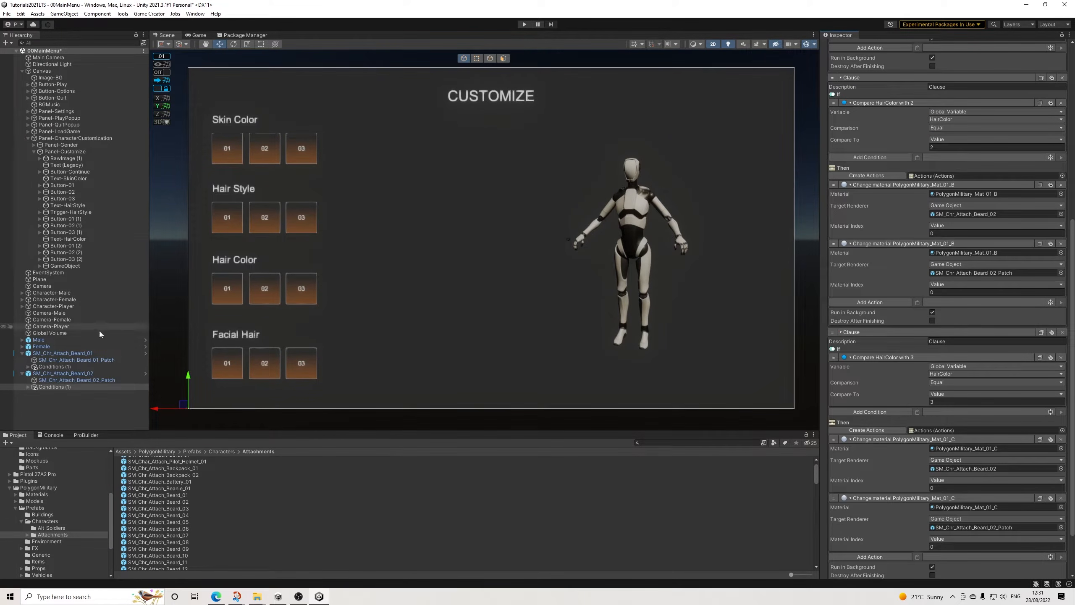
{"action": "left_click", "coordinate": [61, 366]}
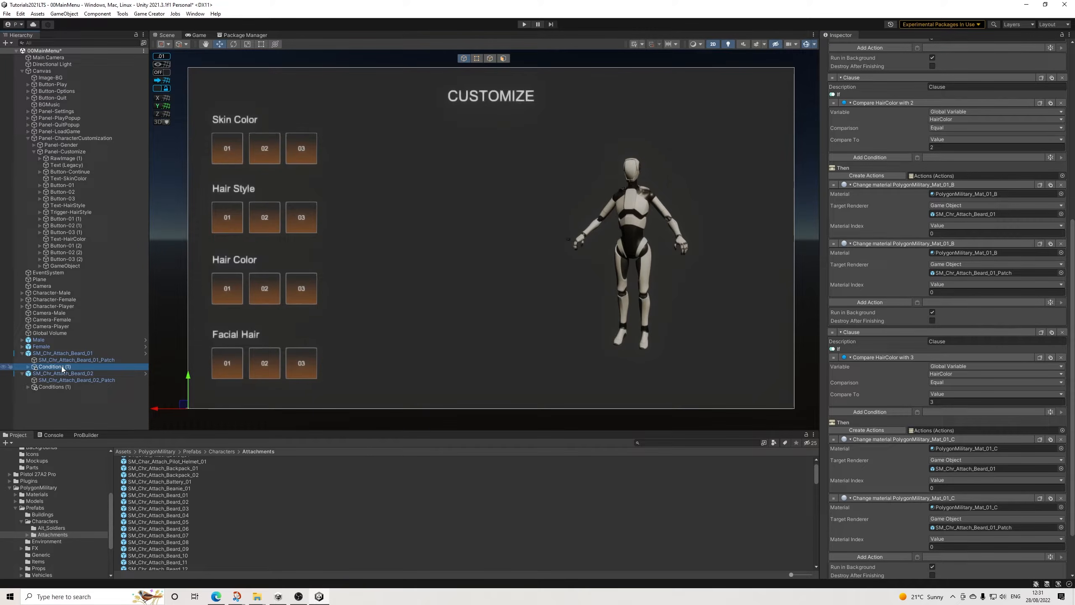
Step: Apply all overrides of SM_Chr_Attach_Beard_01 to its prefab and delete the object from the scene
{"action": "left_click", "coordinate": [62, 352]}
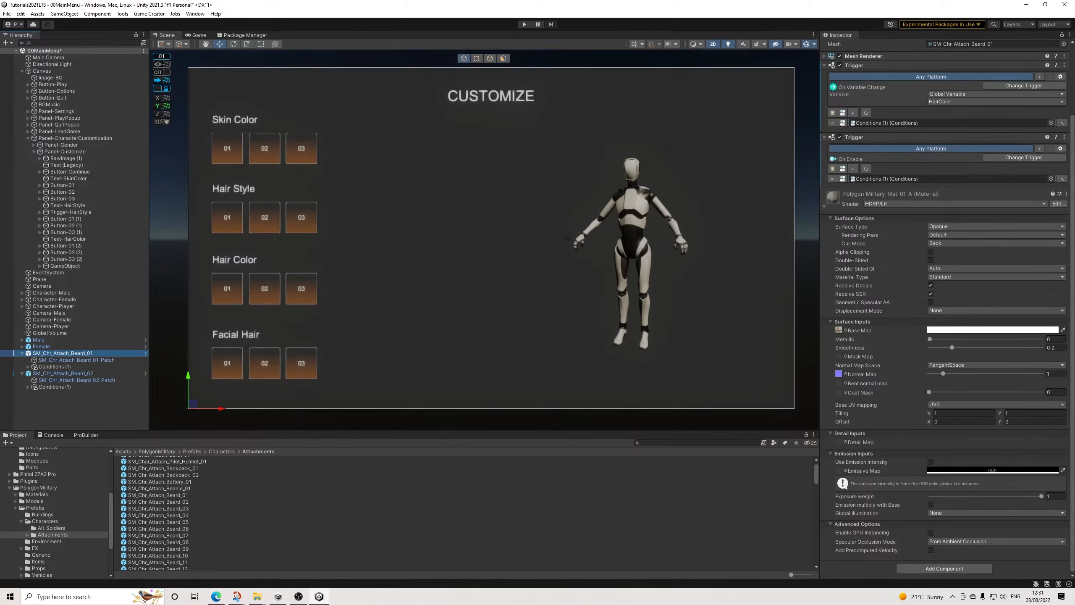
{"action": "scroll", "coordinate": [963, 148], "scroll_direction": "up", "scroll_amount": 3}
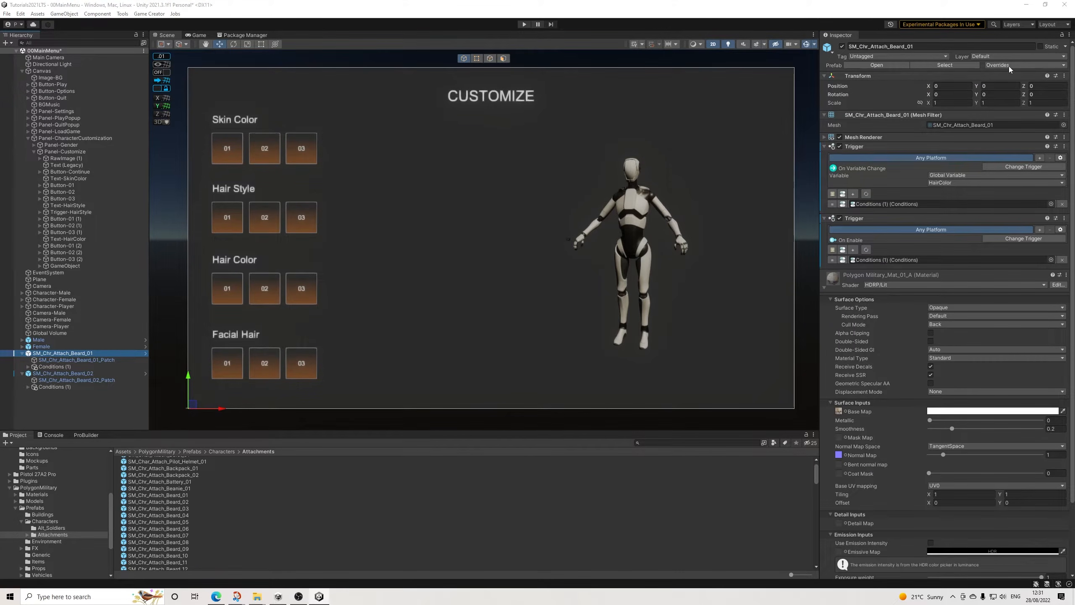
{"action": "left_click", "coordinate": [1009, 66]}
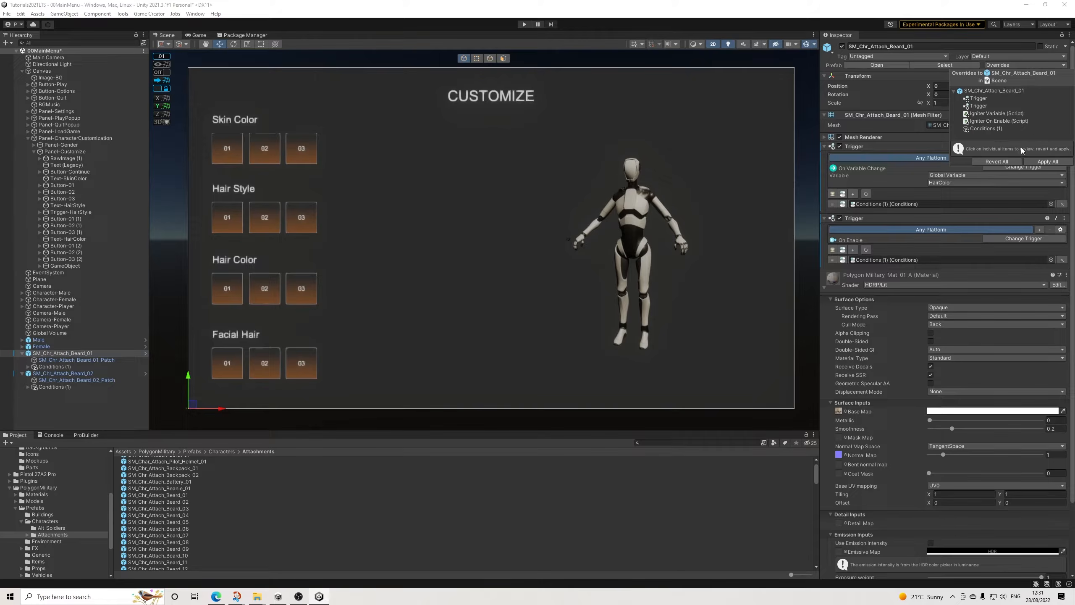
{"action": "left_click", "coordinate": [1041, 160]}
{"action": "left_click", "coordinate": [74, 352]}
{"action": "key", "text": "Delete"}
Step: Apply all overrides of SM_Chr_Attach_Beard_02 to its prefab and delete the object from the scene
{"action": "left_click", "coordinate": [66, 355]}
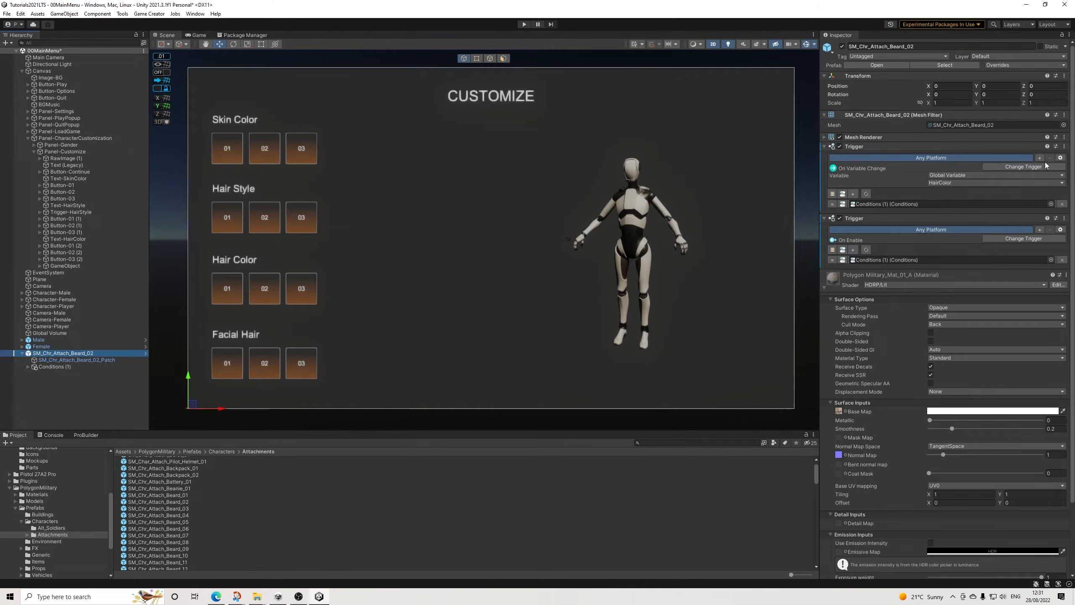
{"action": "left_click", "coordinate": [1012, 66]}
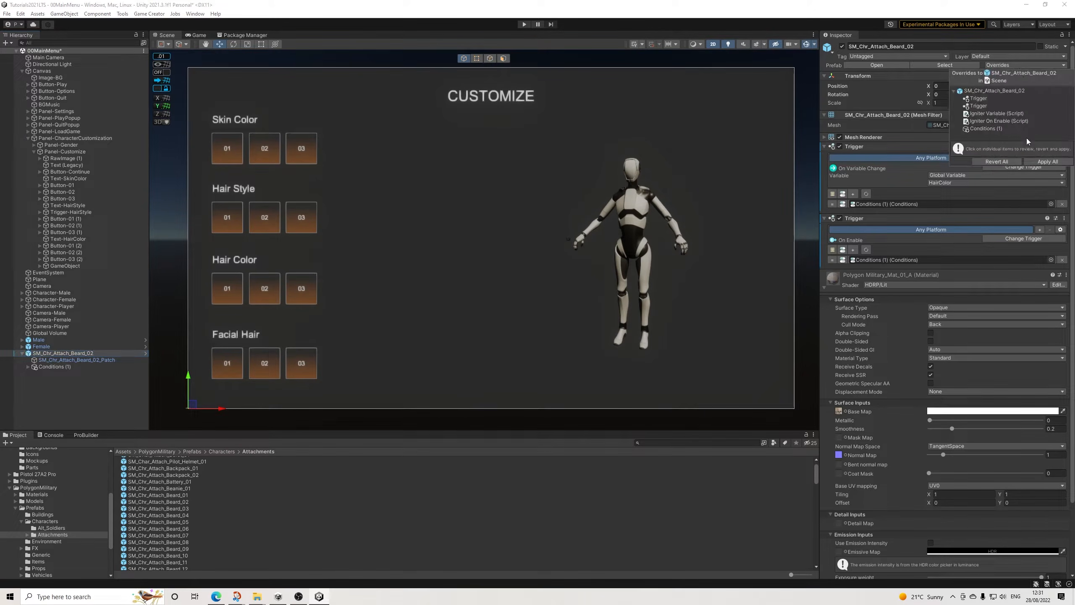
{"action": "left_click", "coordinate": [1039, 160]}
{"action": "key", "text": "Delete"}
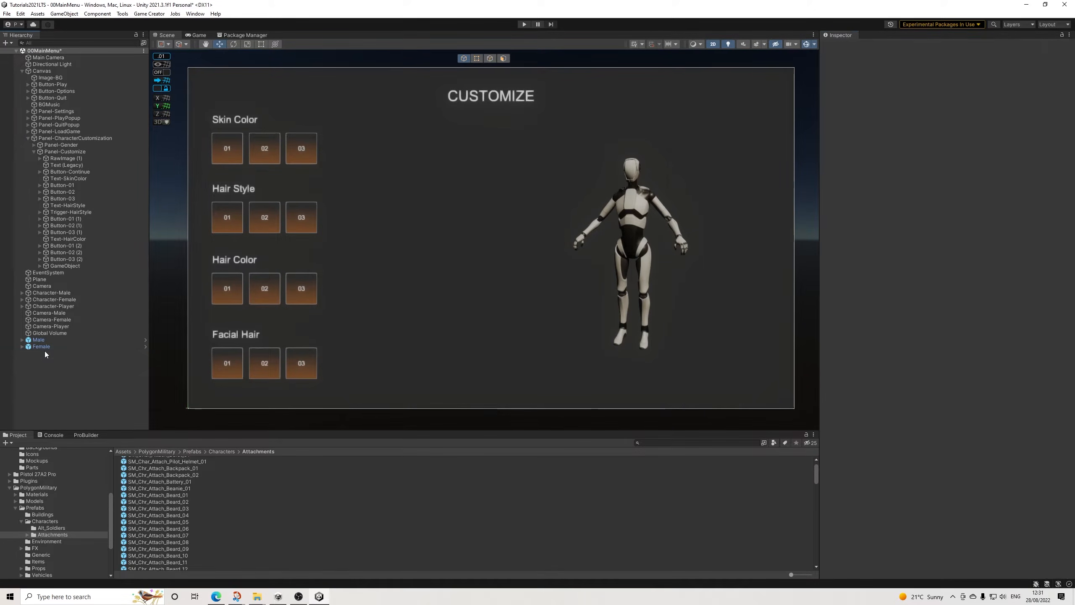
Step: Delete the Female and Male prefab instances from the scene and save the scene
{"action": "left_click", "coordinate": [41, 347]}
{"action": "key", "text": "Delete"}
{"action": "left_click", "coordinate": [38, 340]}
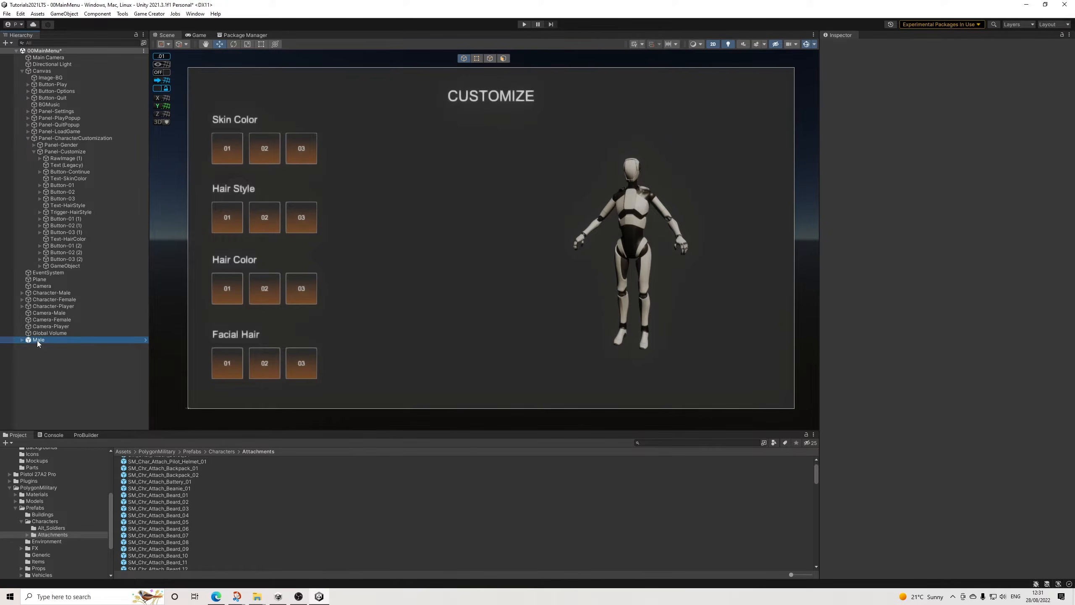
{"action": "key", "text": "Delete"}
{"action": "left_click", "coordinate": [6, 14]}
{"action": "left_click", "coordinate": [47, 54]}
{"action": "left_click", "coordinate": [61, 152]}
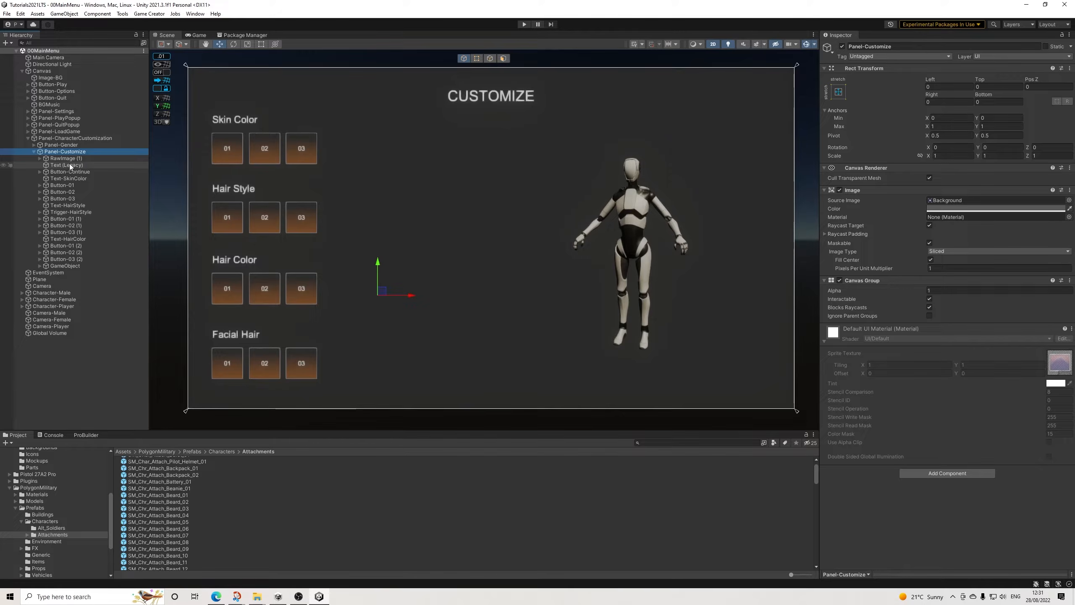
{"action": "left_click", "coordinate": [34, 151]}
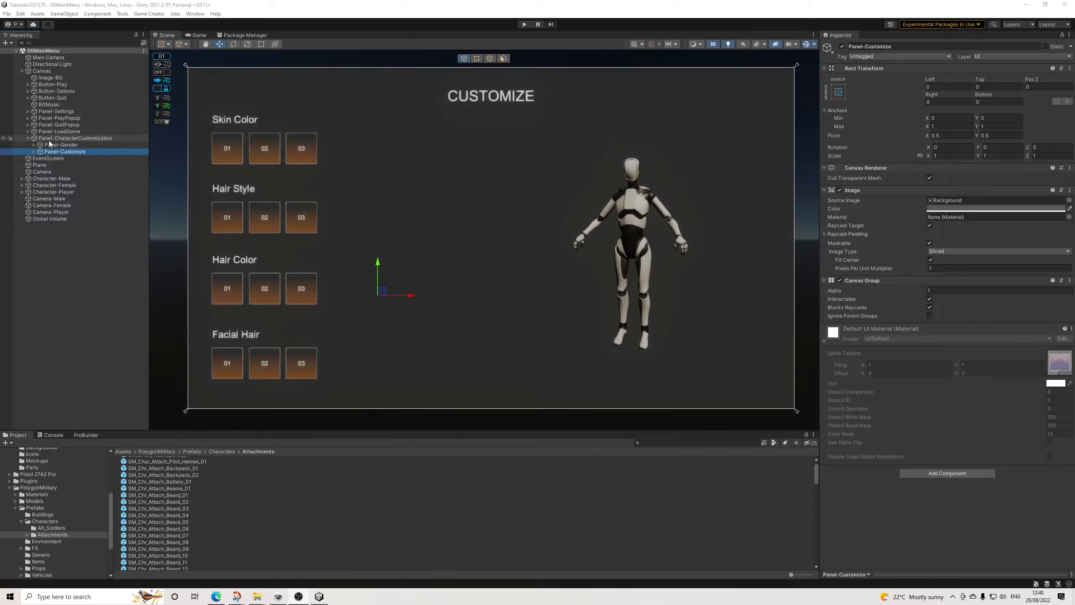
{"action": "left_click", "coordinate": [28, 131]}
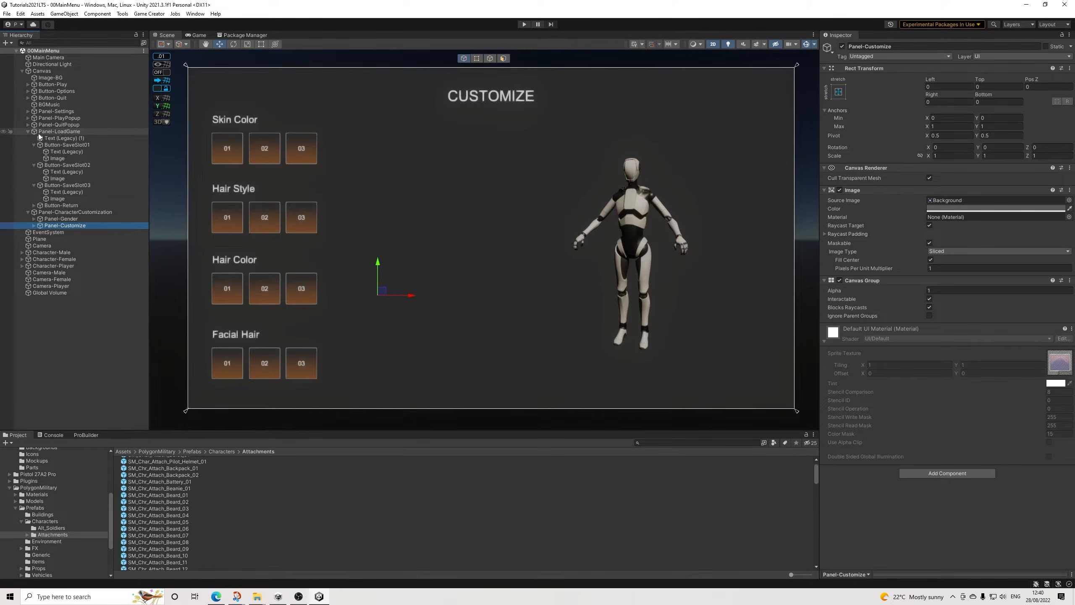
{"action": "right_click", "coordinate": [50, 206]}
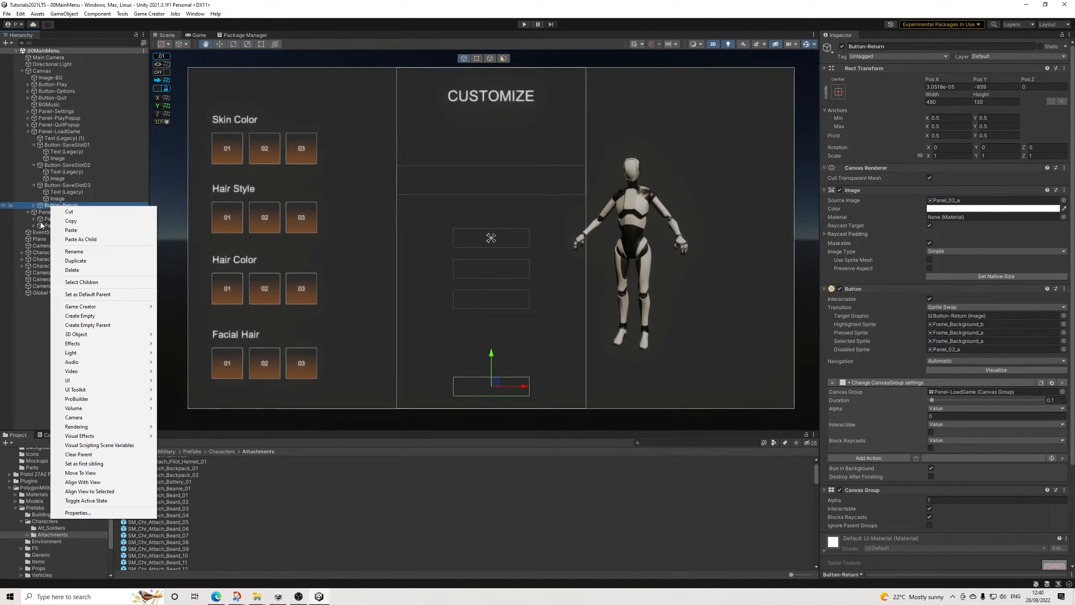
{"action": "left_click", "coordinate": [46, 218]}
{"action": "left_click", "coordinate": [49, 213]}
Step: Duplicate Panel-Gender's Button-Continue and move the copy to the end of Panel-Customize's children
{"action": "left_click", "coordinate": [42, 219]}
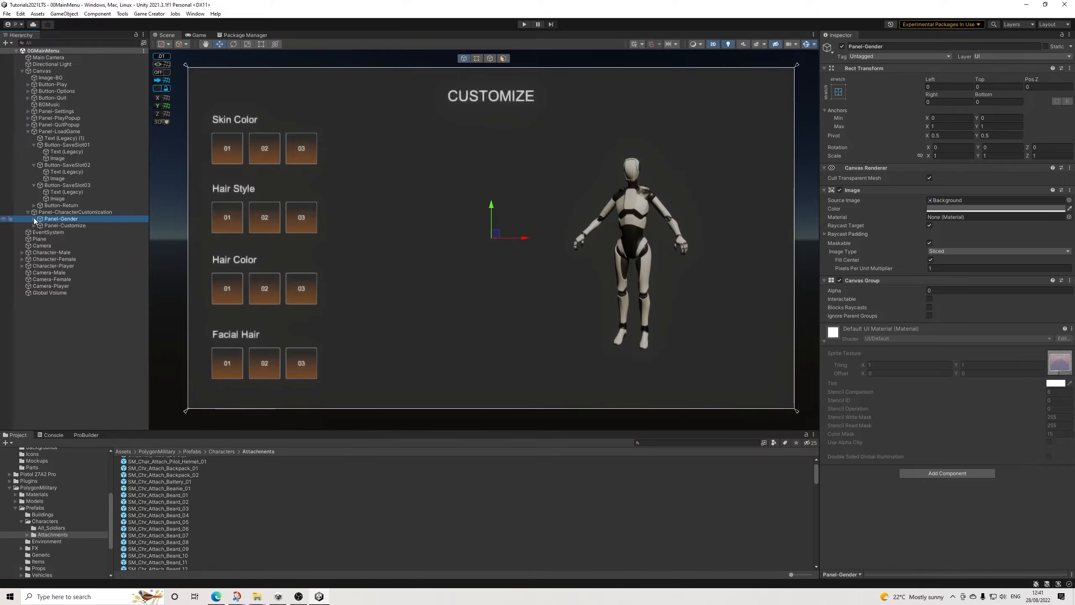
{"action": "left_click", "coordinate": [34, 219]}
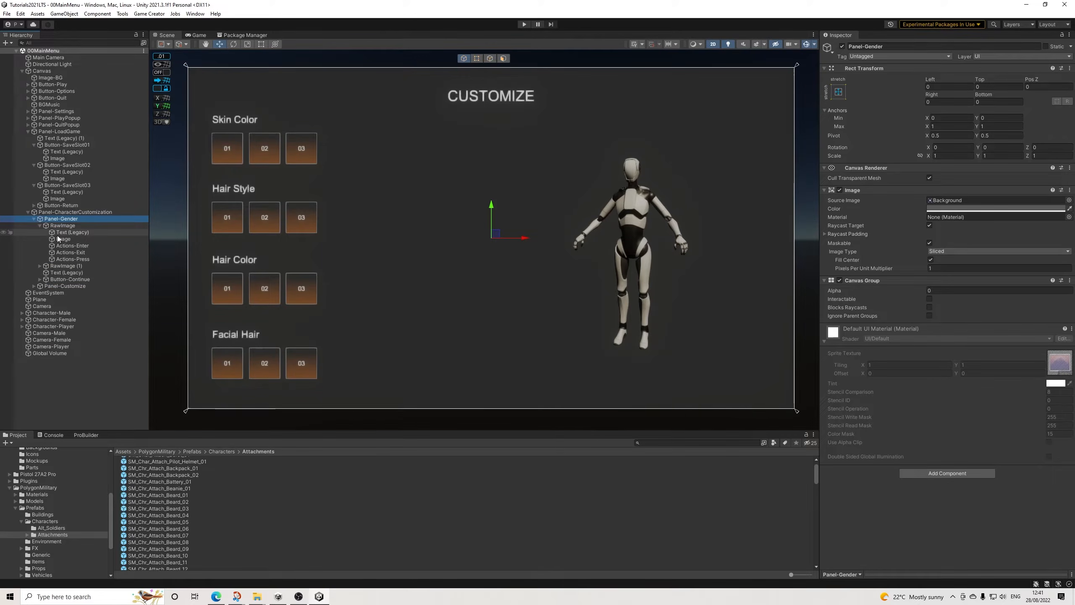
{"action": "right_click", "coordinate": [71, 281]}
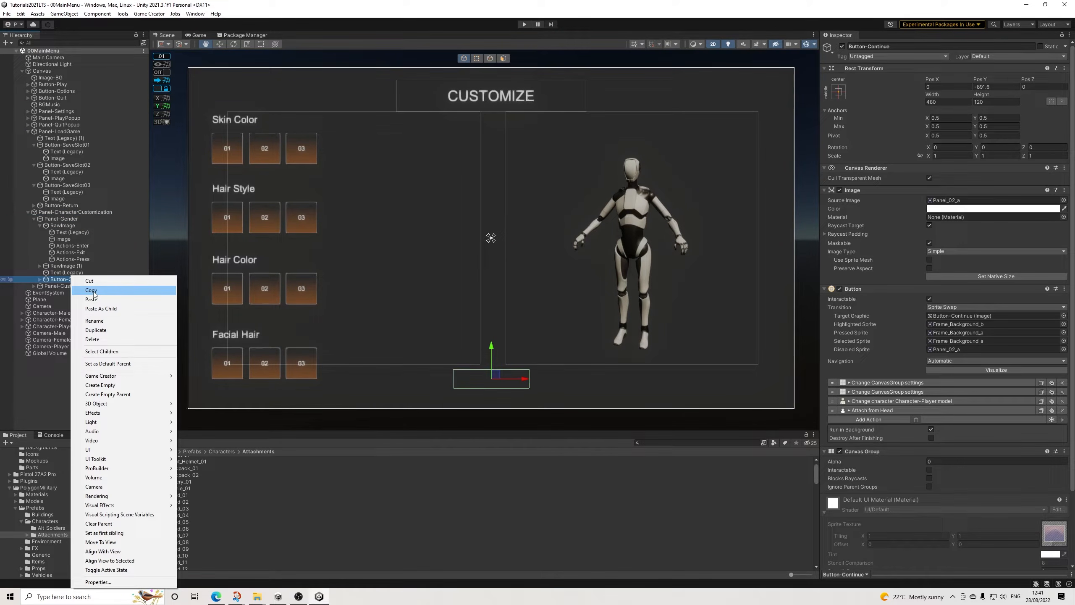
{"action": "left_click", "coordinate": [91, 290]}
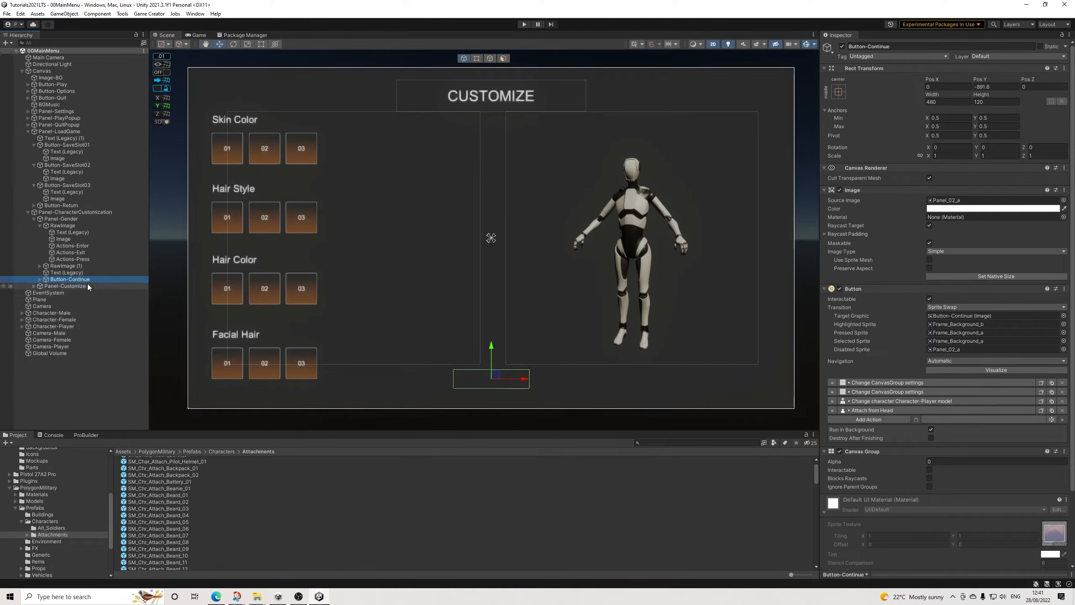
{"action": "right_click", "coordinate": [77, 280]}
{"action": "left_click", "coordinate": [97, 291]}
{"action": "right_click", "coordinate": [71, 286]}
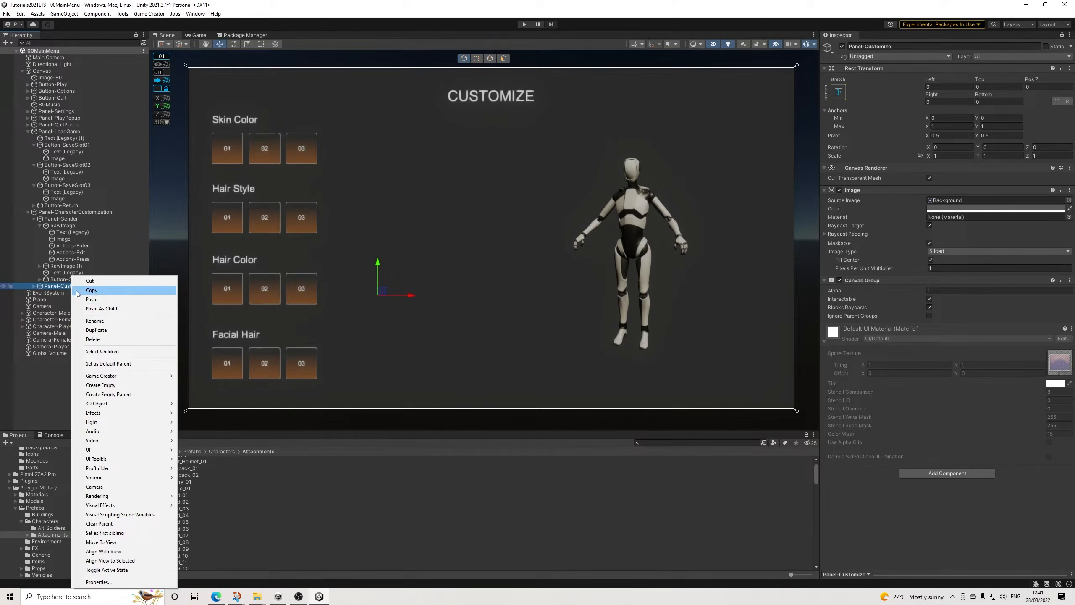
{"action": "left_click", "coordinate": [65, 281]}
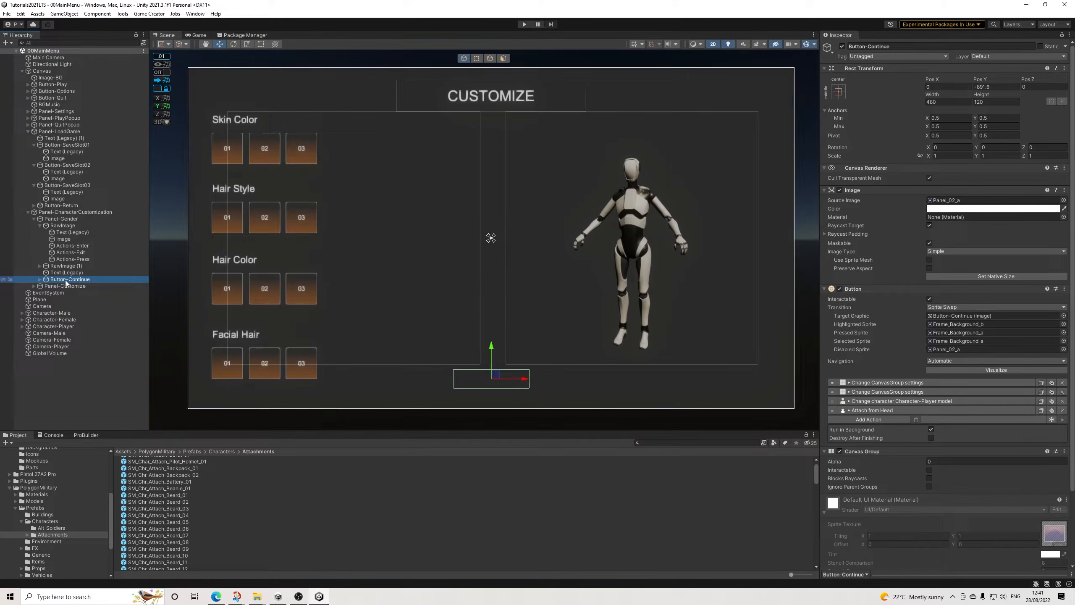
{"action": "key", "text": "ctrl+d"}
{"action": "left_click_drag", "start_coordinate": [70, 295], "coordinate": [68, 293]}
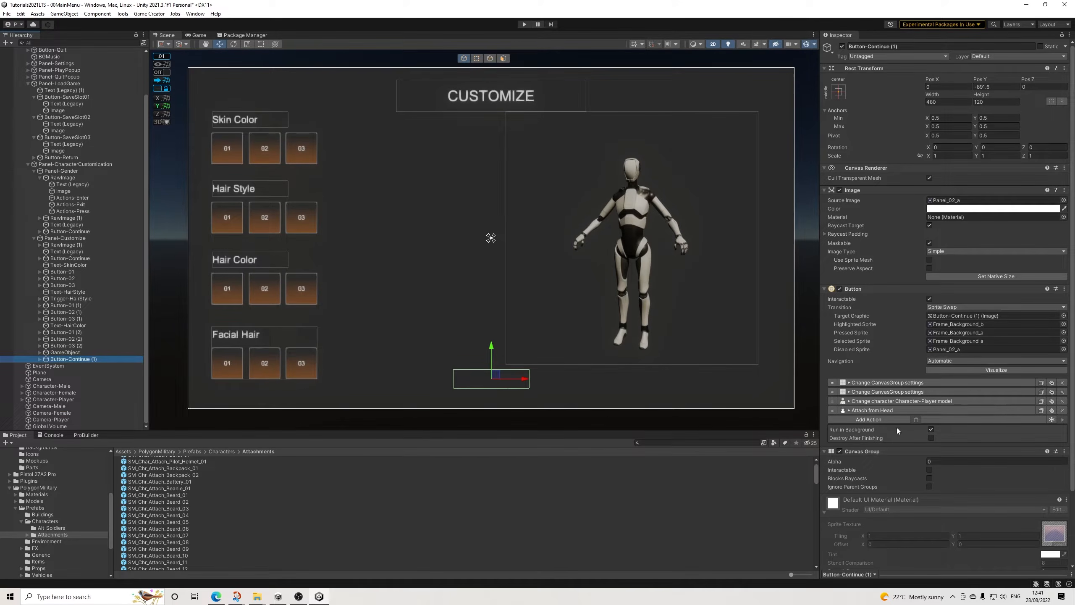
Step: Set Button-Continue (1)'s Canvas Group alpha to 1 and enable Interactable and Blocks Raycasts
{"action": "left_click", "coordinate": [944, 461]}
{"action": "type", "text": "1"}
{"action": "key", "text": "Tab"}
{"action": "key", "text": "space"}
{"action": "key", "text": "Tab"}
{"action": "key", "text": "space"}
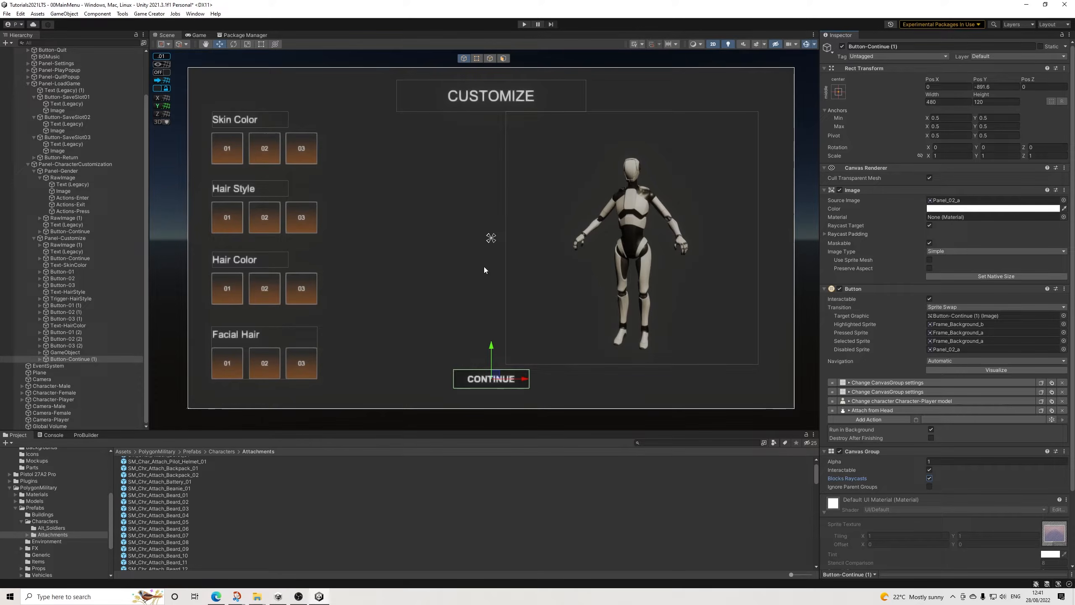
Step: Rename Button-Continue (1) under Panel-Customize as Button-Continue and expand its children
{"action": "scroll", "coordinate": [513, 364], "scroll_direction": "down", "scroll_amount": 1}
{"action": "scroll", "coordinate": [514, 366], "scroll_direction": "up", "scroll_amount": 1}
{"action": "scroll", "coordinate": [514, 365], "scroll_direction": "up", "scroll_amount": 1}
{"action": "scroll", "coordinate": [573, 318], "scroll_direction": "down", "scroll_amount": 1}
{"action": "scroll", "coordinate": [575, 317], "scroll_direction": "down", "scroll_amount": 1}
{"action": "middle_click_drag", "start_coordinate": [575, 317], "coordinate": [567, 328]}
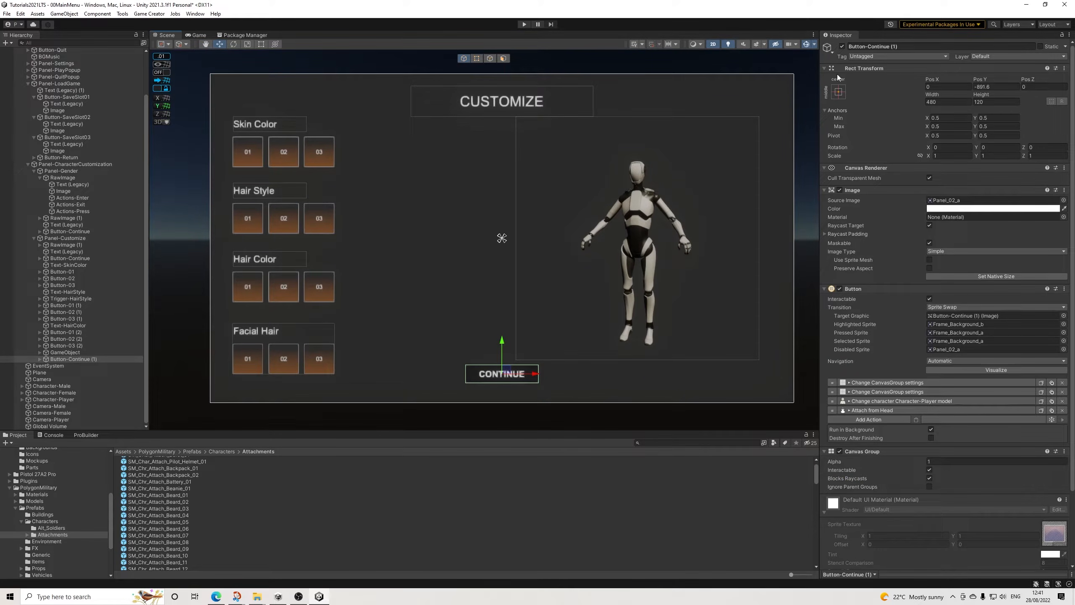
{"action": "key", "text": "BackSpace"}
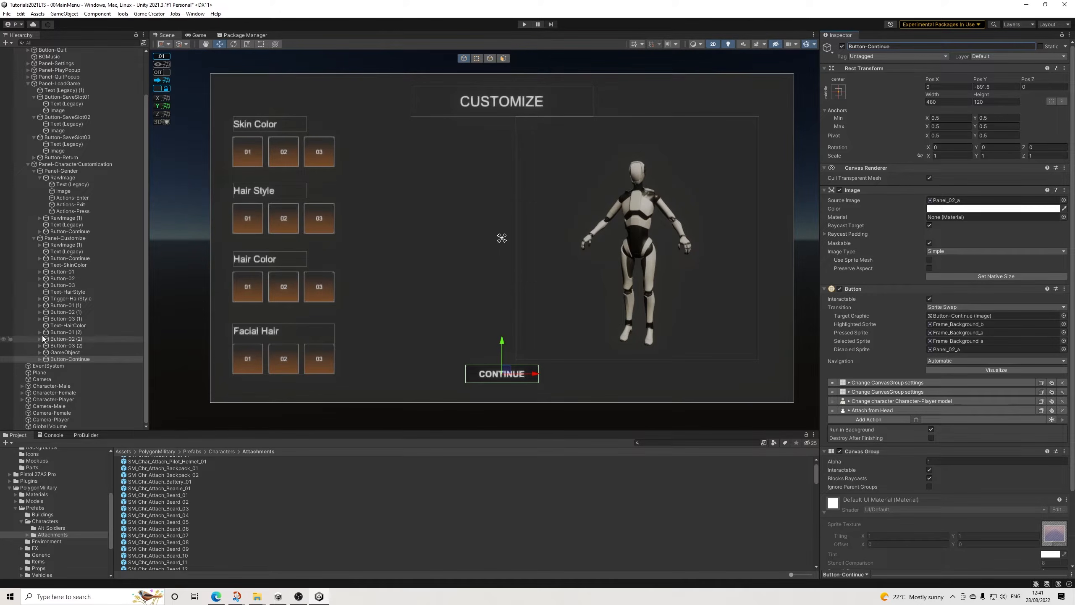
{"action": "left_click", "coordinate": [40, 359]}
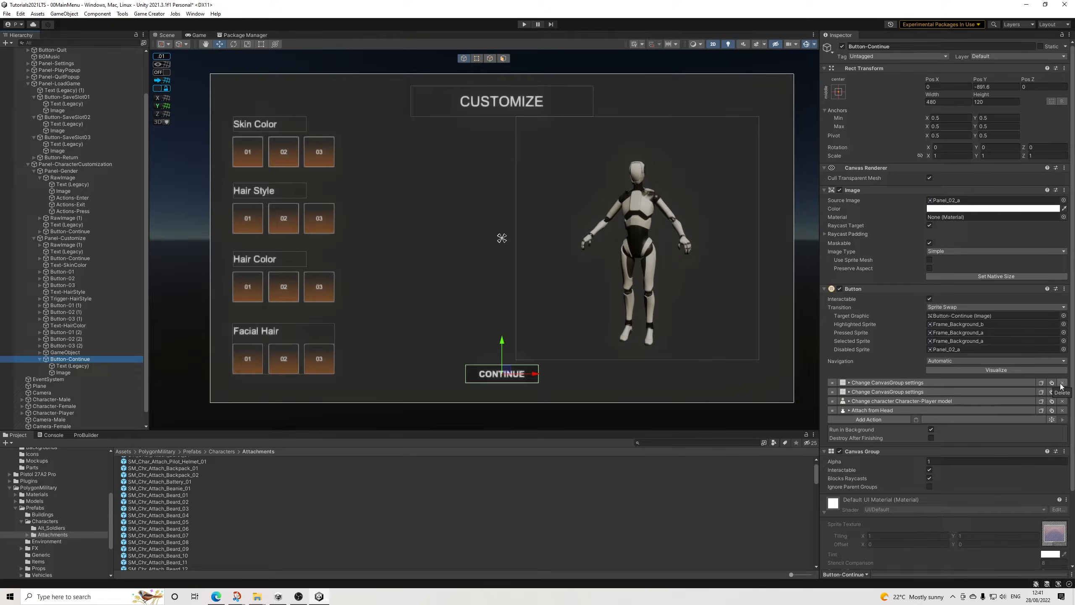
Step: Collapse Panel-LoadGame's children in the hierarchy
{"action": "scroll", "coordinate": [37, 234], "scroll_direction": "up", "scroll_amount": 3}
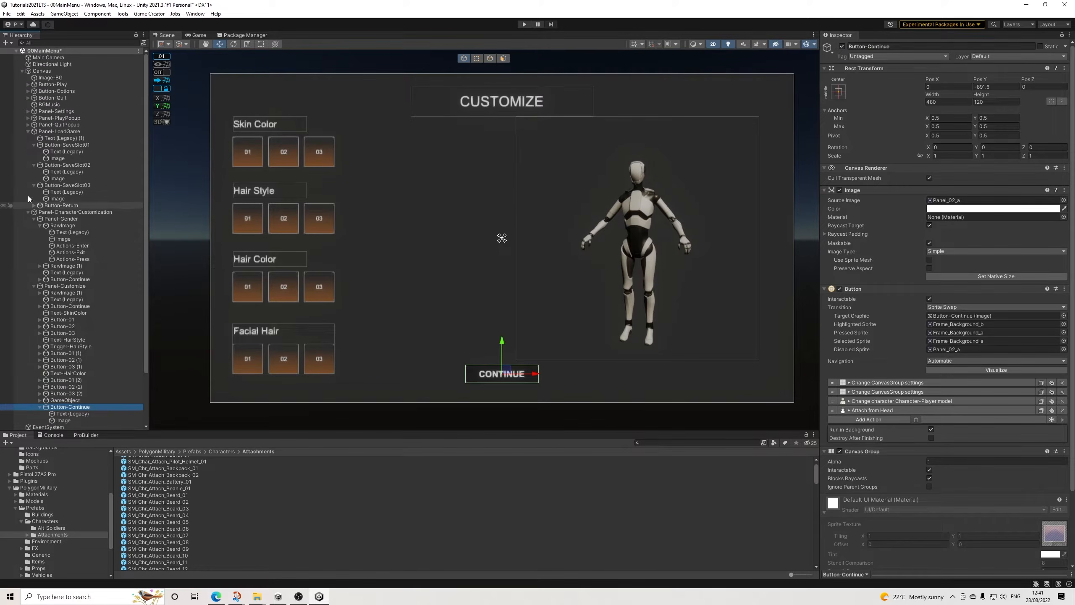
{"action": "left_click", "coordinate": [28, 131]}
{"action": "left_click", "coordinate": [28, 131]}
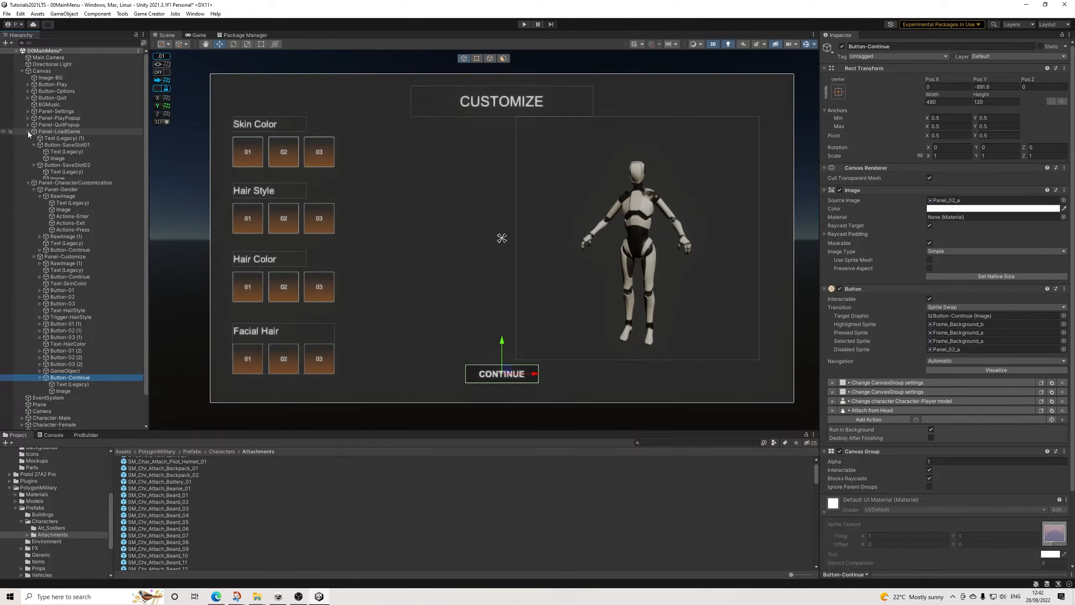
{"action": "left_click", "coordinate": [28, 131]}
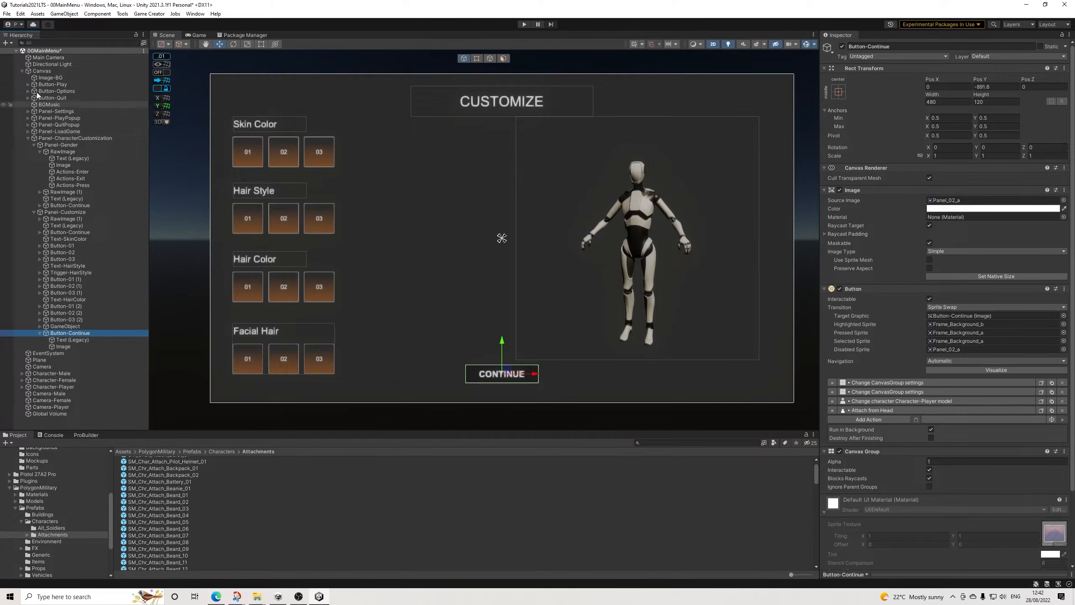
{"action": "right_click", "coordinate": [40, 70]}
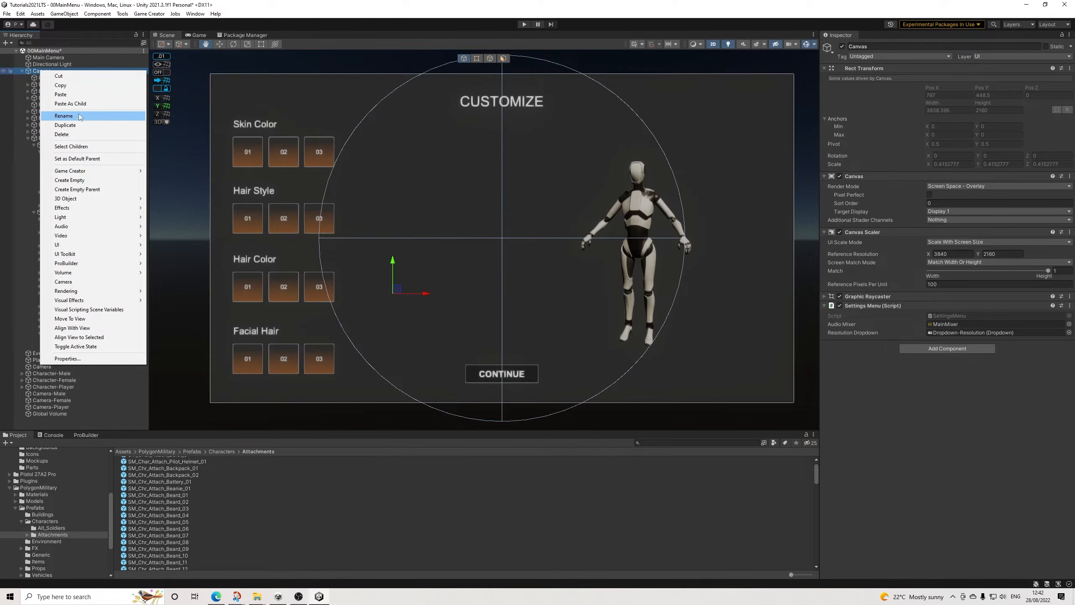
{"action": "right_click", "coordinate": [44, 65]}
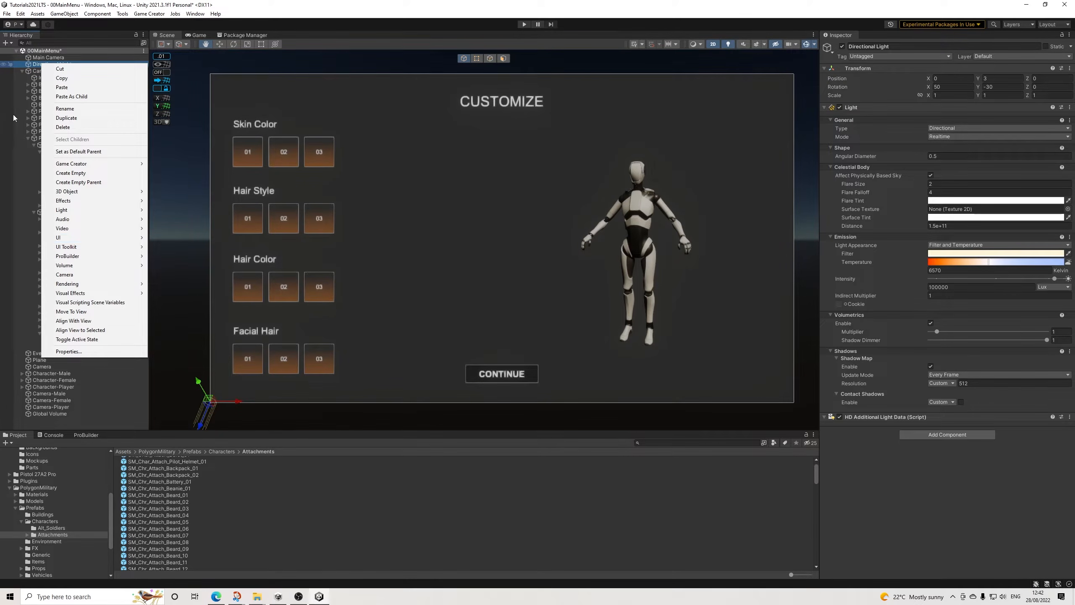
{"action": "left_click", "coordinate": [30, 97]}
{"action": "left_click", "coordinate": [39, 72]}
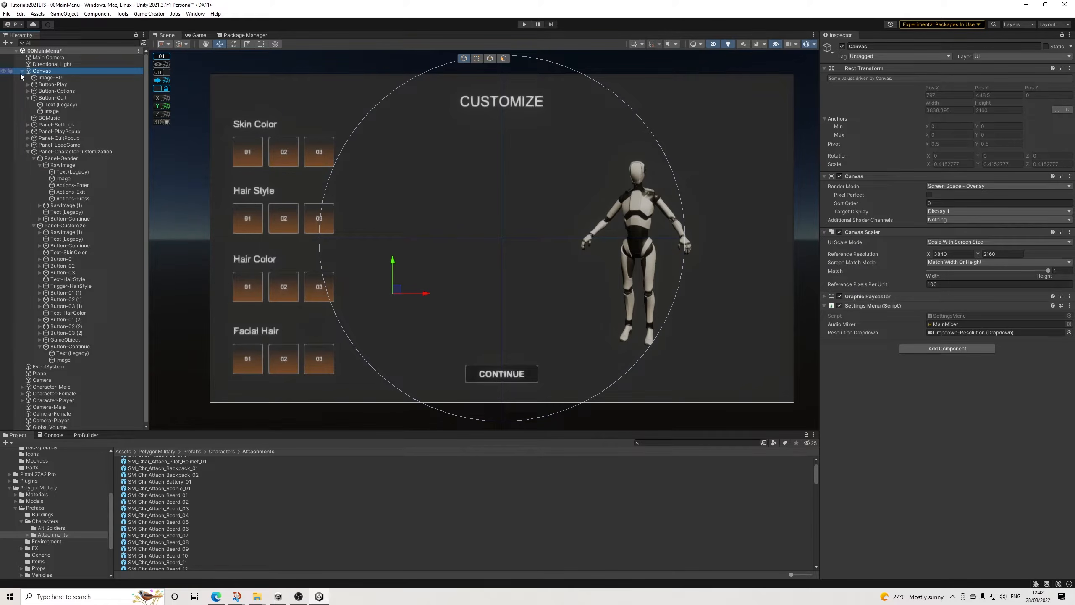
{"action": "left_click", "coordinate": [28, 97]}
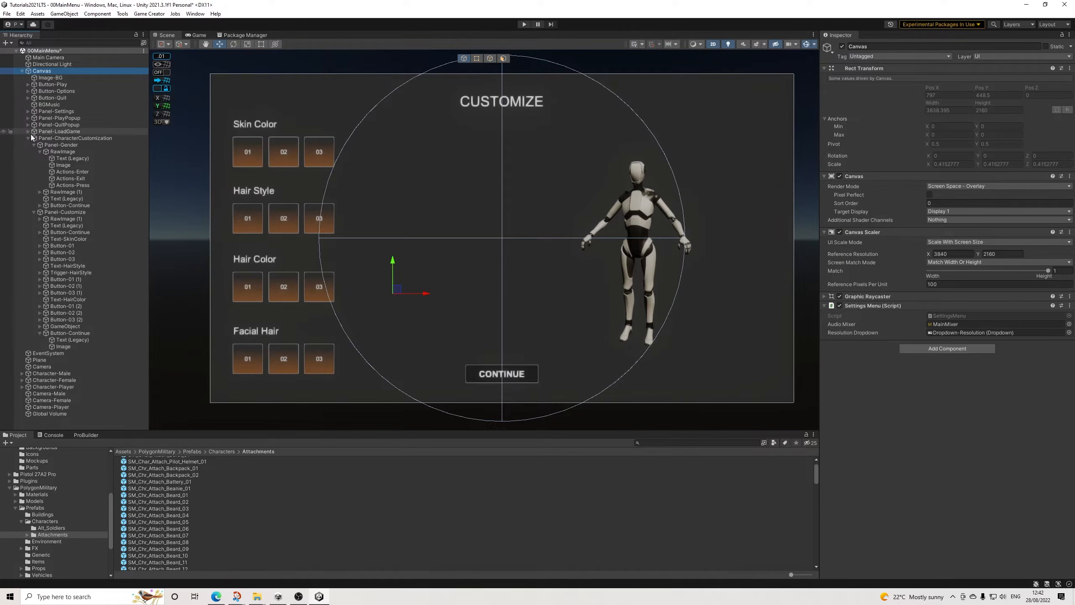
{"action": "left_click", "coordinate": [28, 139]}
{"action": "left_click", "coordinate": [28, 139]}
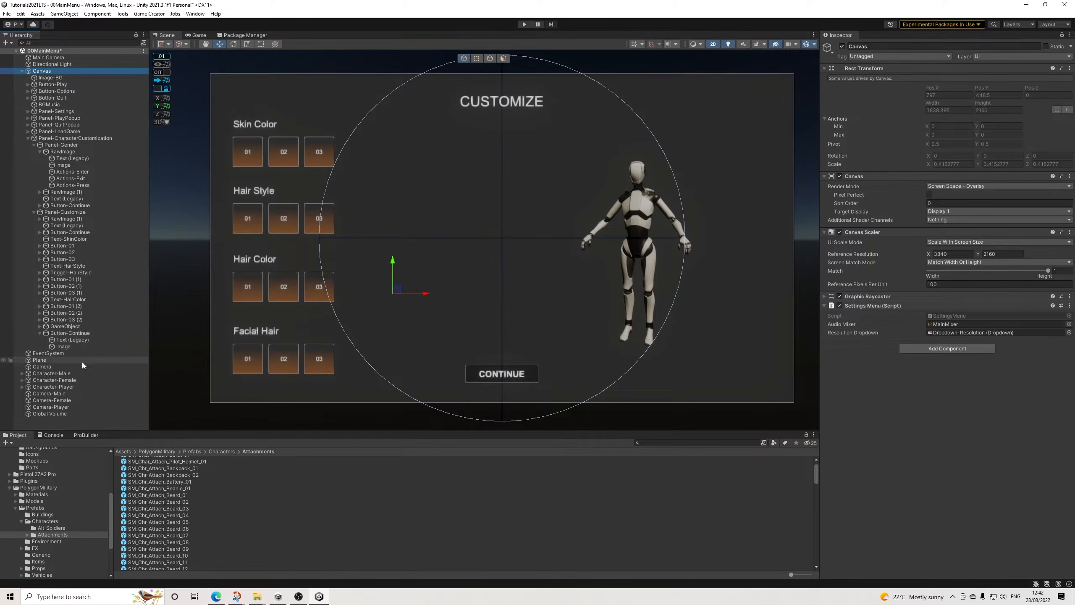
Step: Create a second UI Canvas at the root level of the scene
{"action": "right_click", "coordinate": [47, 421]}
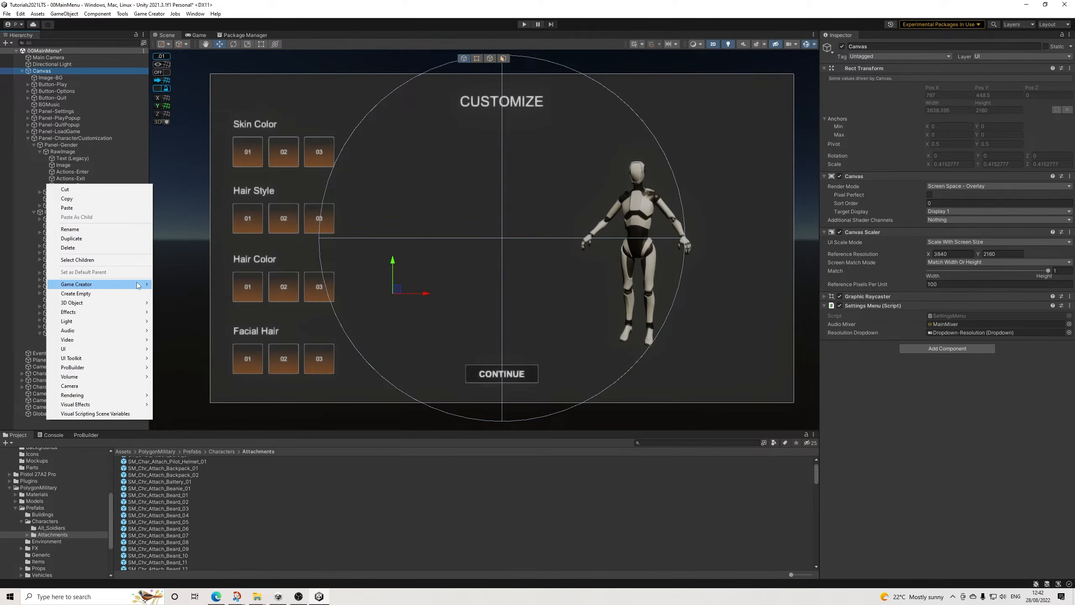
{"action": "mouse_move", "coordinate": [136, 351]}
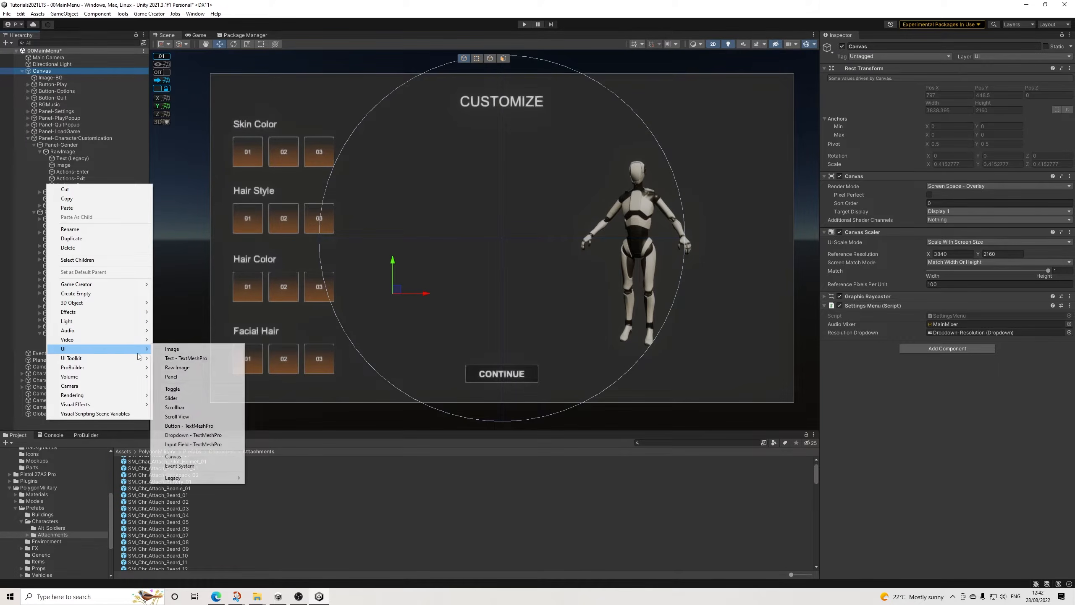
{"action": "left_click", "coordinate": [173, 456]}
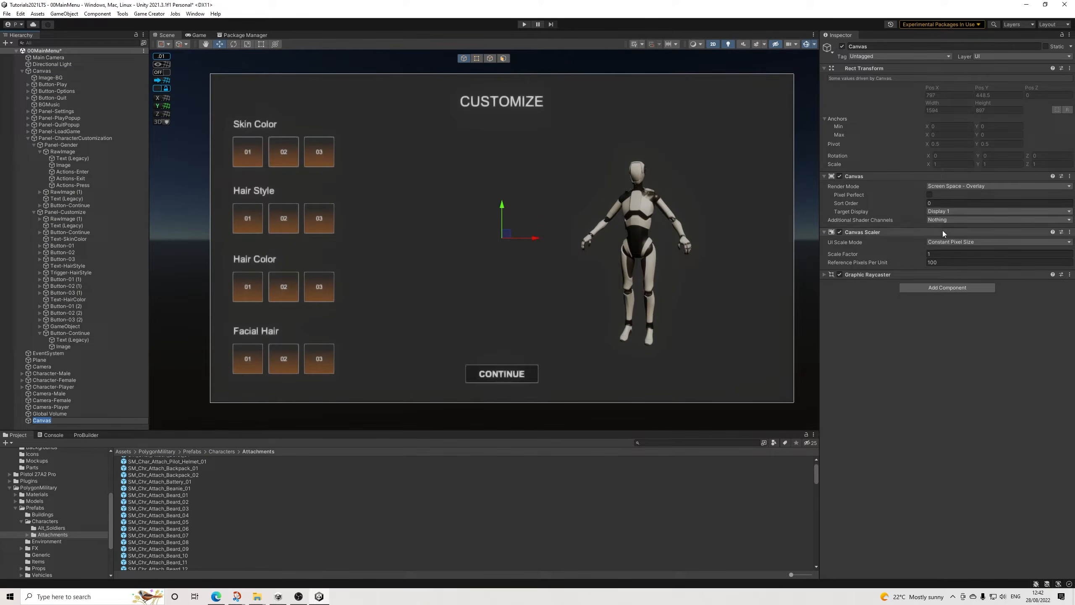
Step: Set the new Canvas's scaler to Scale With Screen Size, reference resolution 3840 x 2160, and match 1 (Height)
{"action": "left_click", "coordinate": [947, 241]}
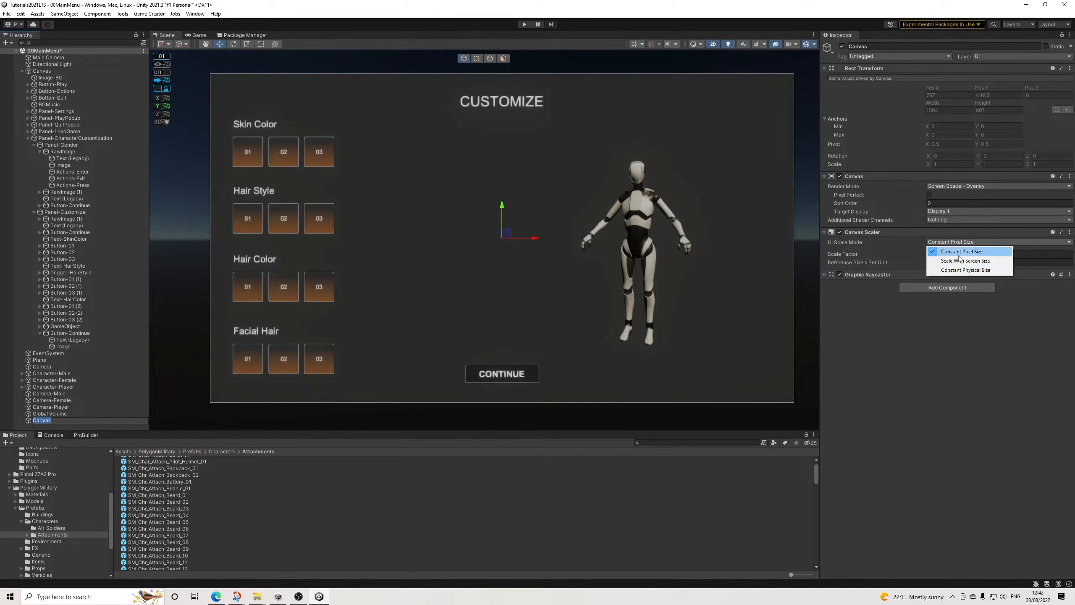
{"action": "left_click", "coordinate": [949, 271]}
{"action": "left_click", "coordinate": [948, 242]}
{"action": "left_click", "coordinate": [958, 257]}
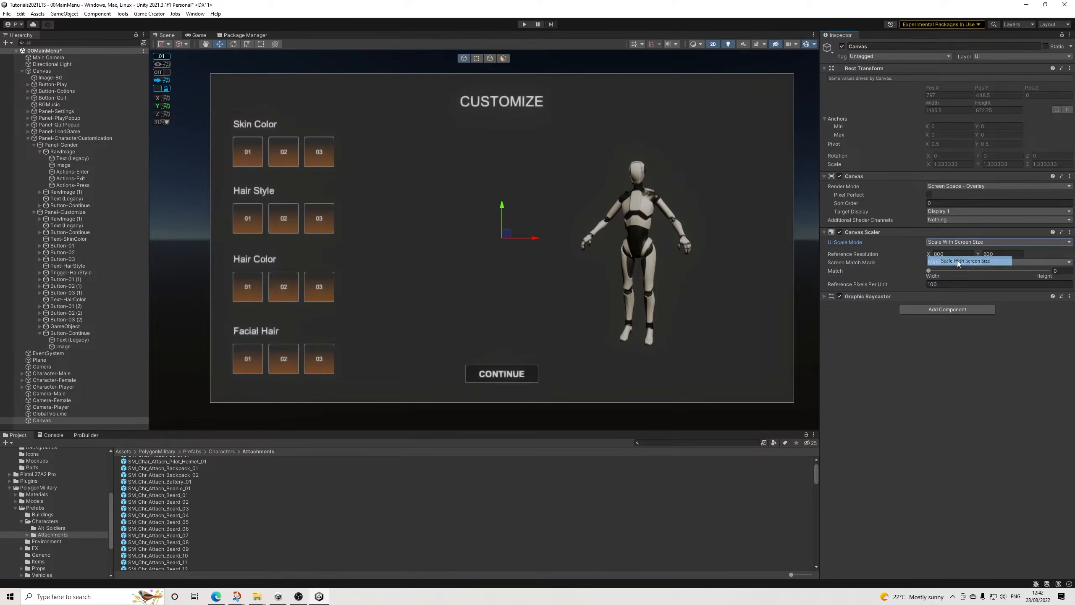
{"action": "left_click", "coordinate": [954, 254]}
{"action": "type", "text": "3840"}
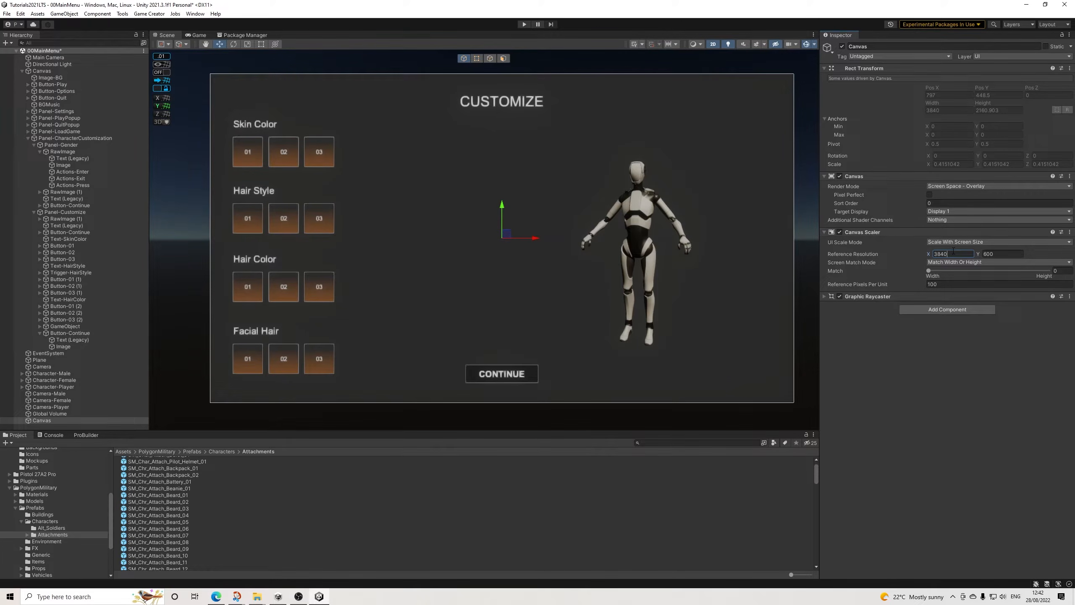
{"action": "key", "text": "Tab"}
{"action": "type", "text": "2"}
{"action": "left_click_drag", "start_coordinate": [1021, 270], "coordinate": [1052, 272]}
Step: Add a Canvas Group component to the new Canvas
{"action": "left_click", "coordinate": [924, 310]}
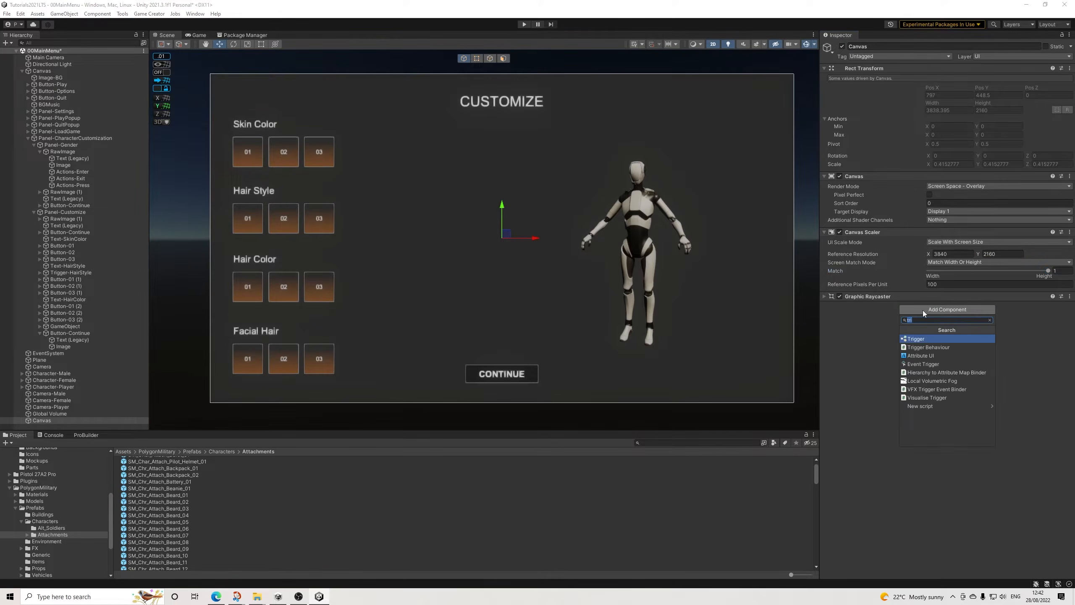
{"action": "type", "text": "gruop"}
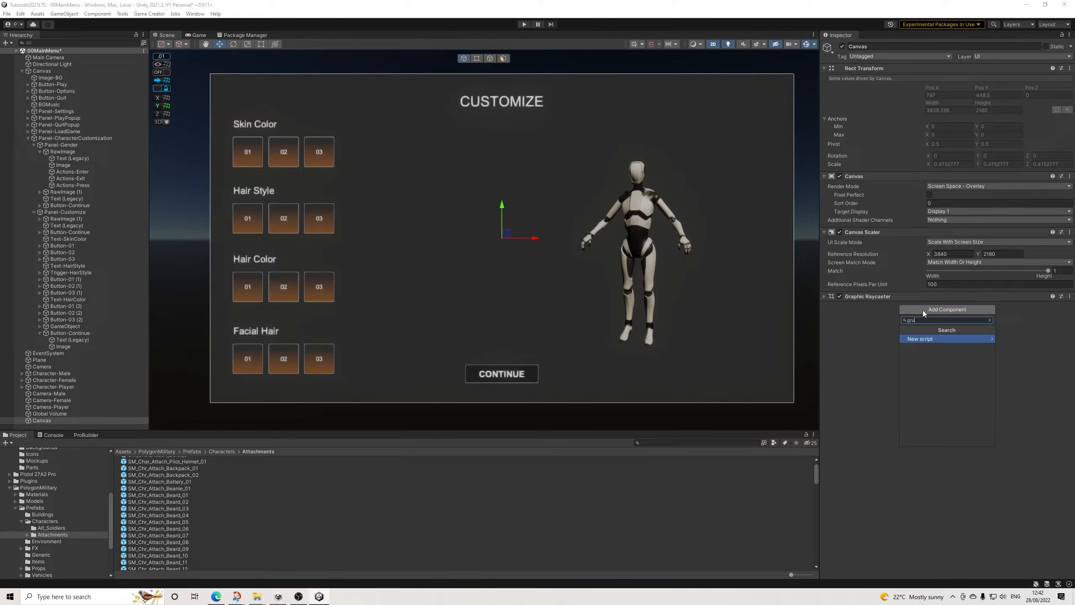
{"action": "key", "text": "BackSpace"}
{"action": "key", "text": "BackSpace"}
{"action": "key", "text": "BackSpace"}
{"action": "type", "text": "oup"}
{"action": "key", "text": "Return"}
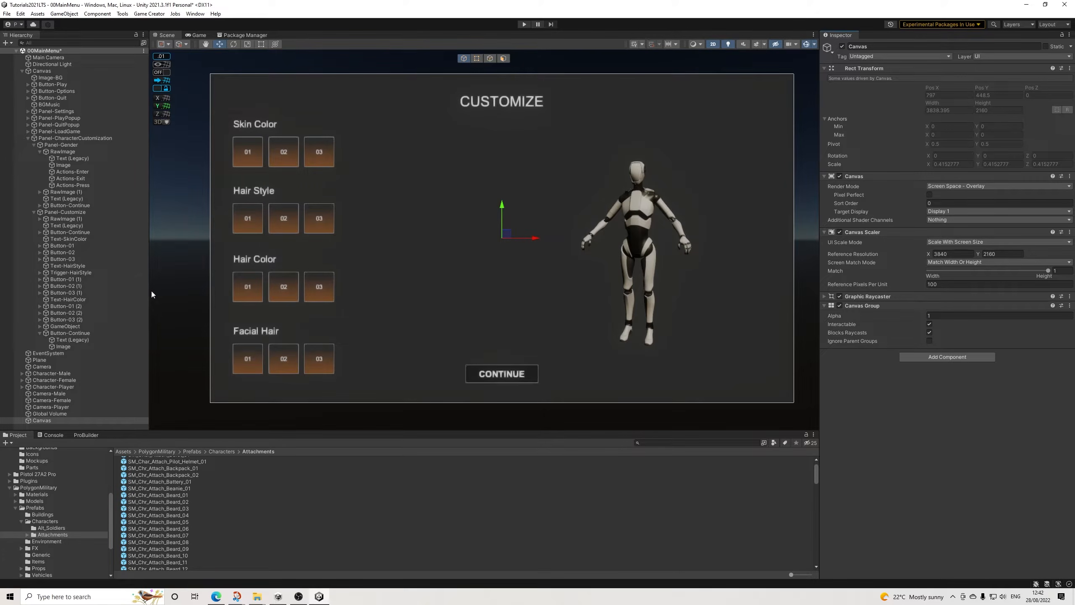
Step: Add a UI Image as a child of the new Canvas and color it black (000000)
{"action": "right_click", "coordinate": [42, 419]}
{"action": "mouse_move", "coordinate": [92, 299]}
{"action": "left_click", "coordinate": [157, 299]}
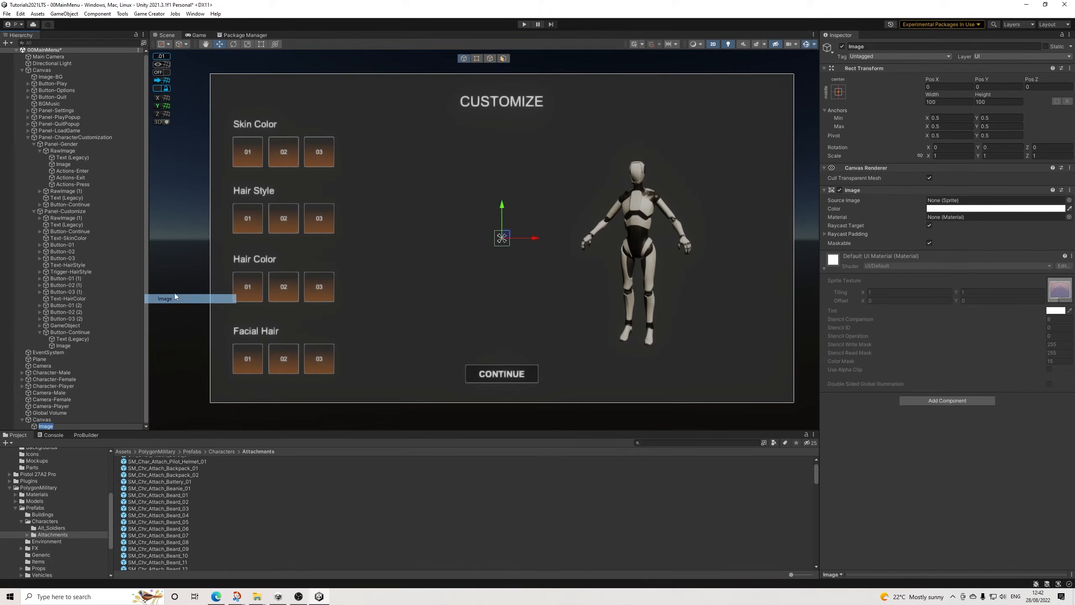
{"action": "left_click", "coordinate": [954, 209]}
{"action": "left_click", "coordinate": [977, 295]}
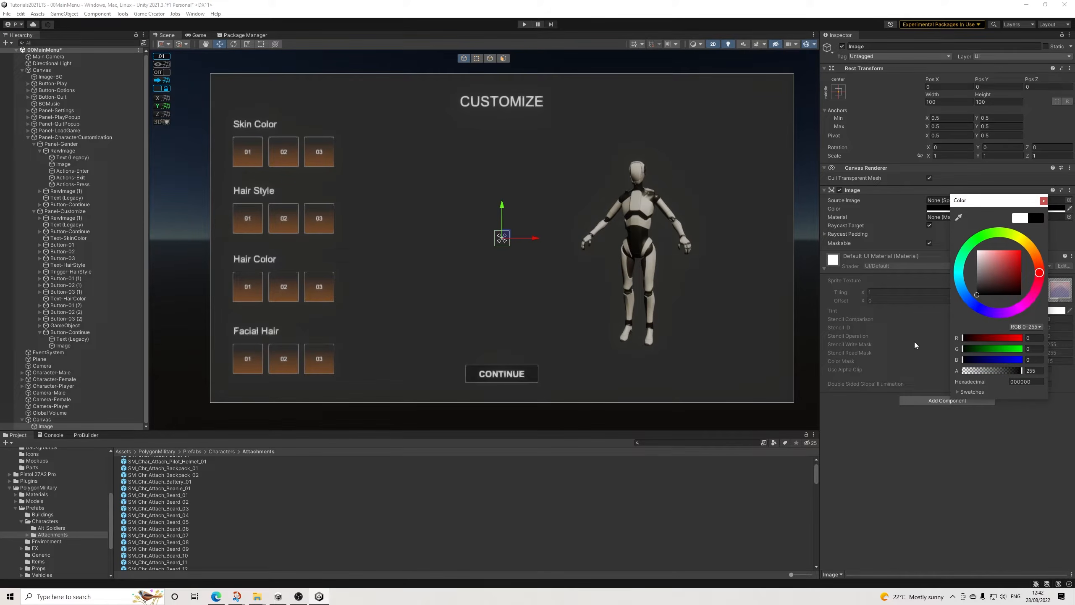
{"action": "left_click", "coordinate": [1043, 203]}
Step: Stretch the black Image's anchors in both directions and set its left, top, right and bottom offsets to 0
{"action": "left_click", "coordinate": [838, 91]}
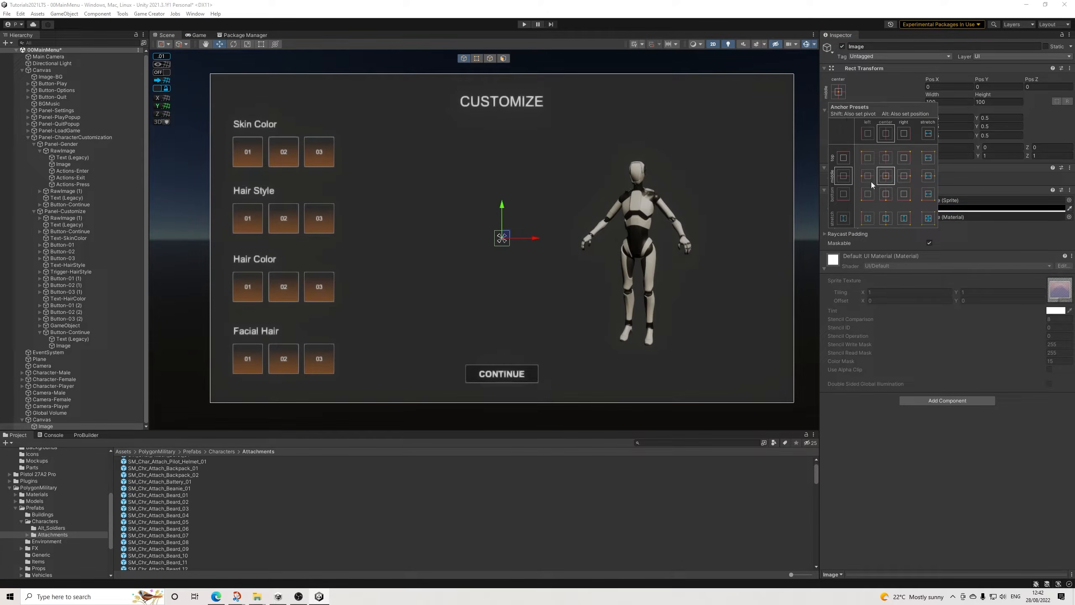
{"action": "left_click", "coordinate": [928, 218]}
{"action": "left_click", "coordinate": [957, 89]}
{"action": "type", "text": "0"}
{"action": "key", "text": "Tab"}
{"action": "type", "text": "0"}
{"action": "key", "text": "Tab"}
{"action": "key", "text": "Tab"}
{"action": "type", "text": "0"}
{"action": "key", "text": "Tab"}
{"action": "type", "text": "0"}
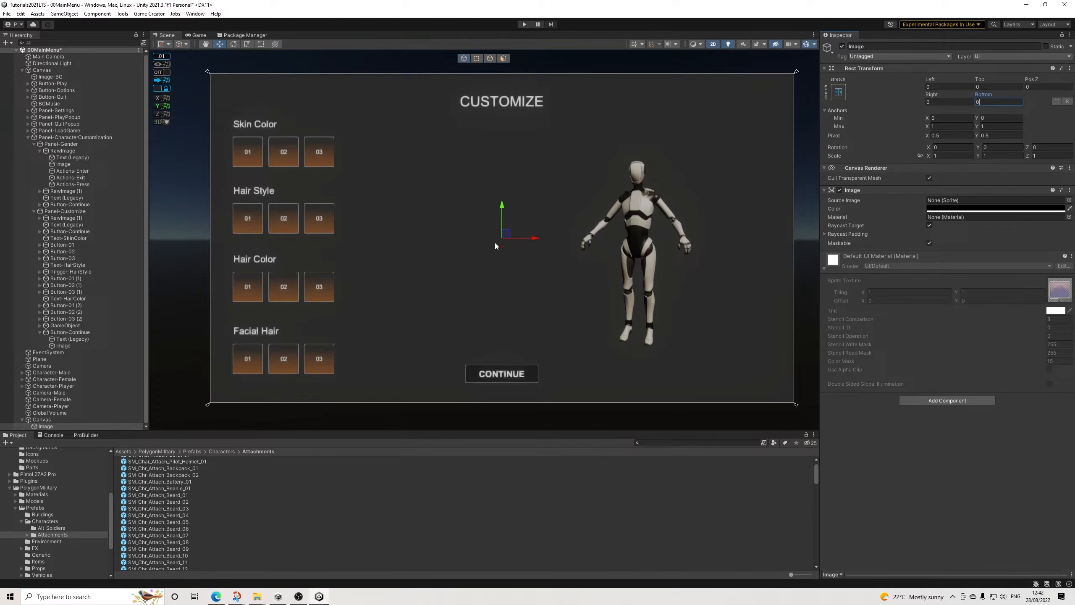
Step: Set the new Canvas's sort order to 1
{"action": "left_click", "coordinate": [42, 419]}
{"action": "left_click", "coordinate": [944, 203]}
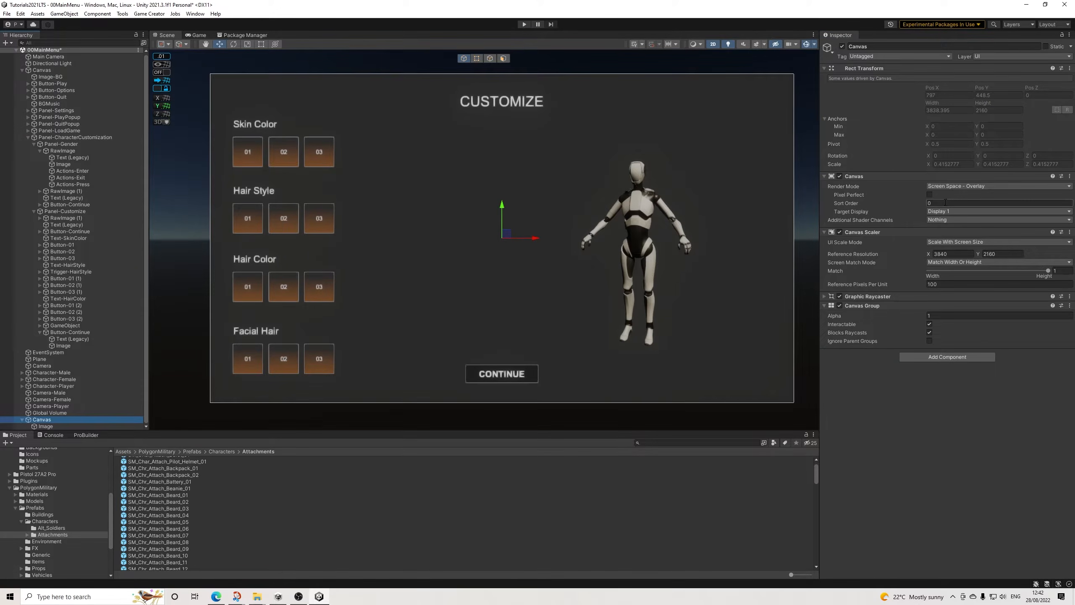
{"action": "type", "text": "1"}
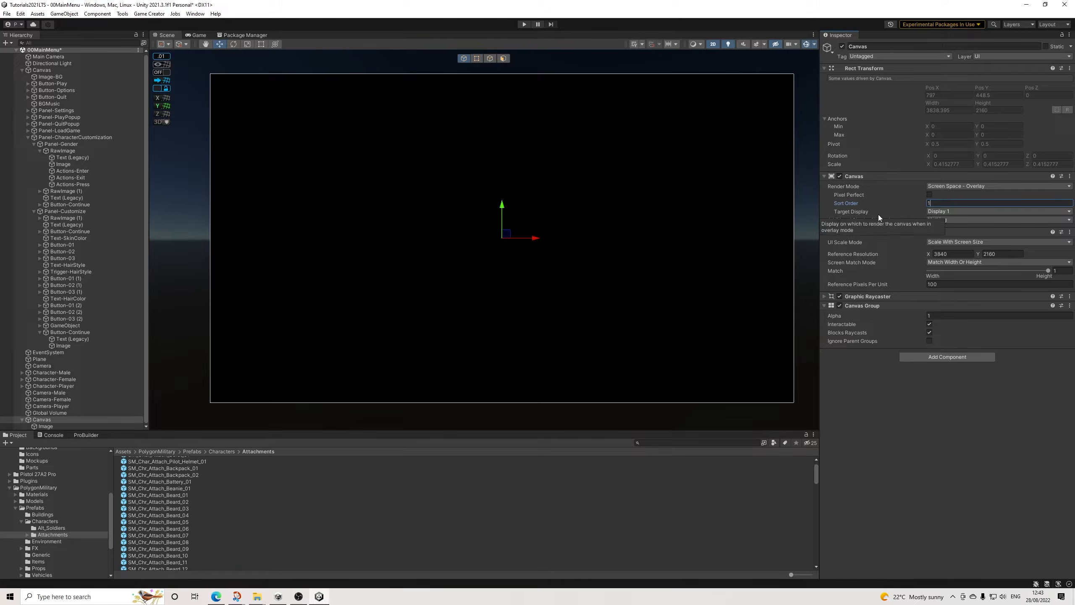
Step: Disable Interactable and Blocks Raycasts in the new Canvas's Canvas Group and set its alpha to 0
{"action": "left_click", "coordinate": [929, 333]}
{"action": "left_click", "coordinate": [930, 324]}
{"action": "left_click", "coordinate": [937, 316]}
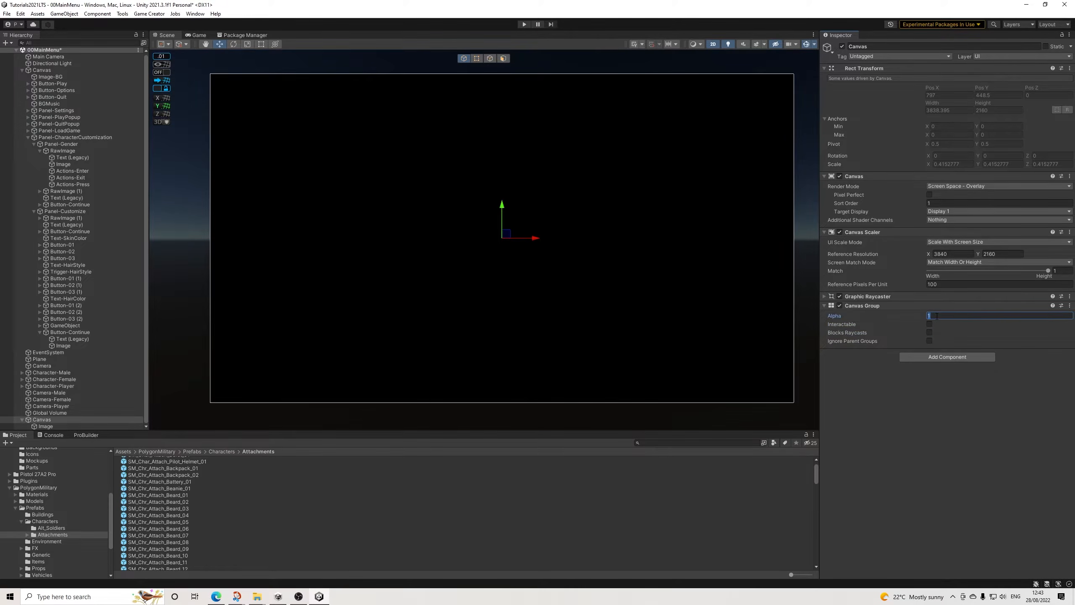
{"action": "type", "text": "0"}
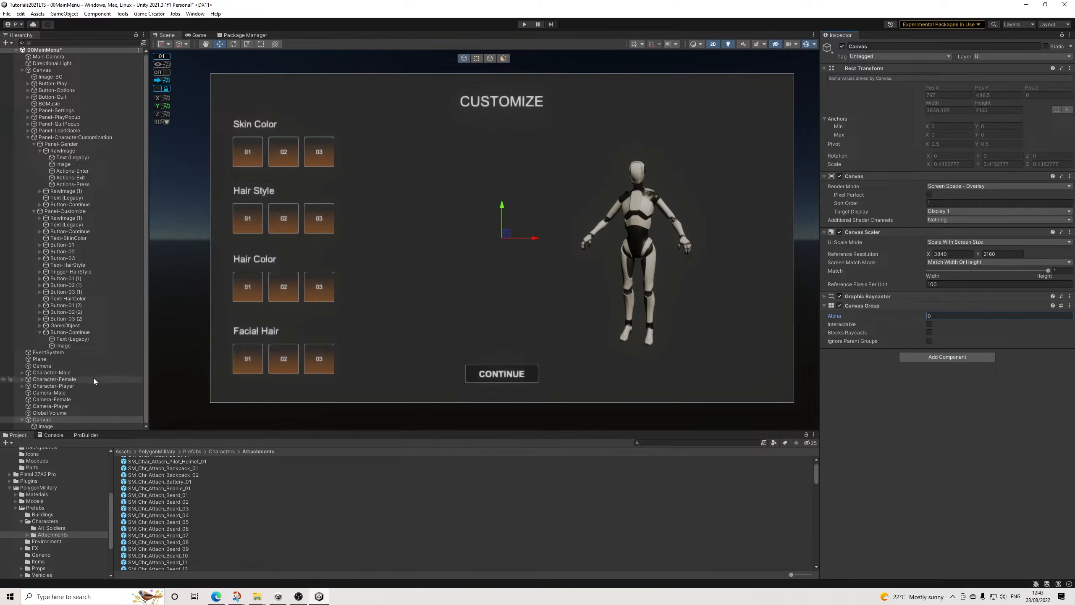
Step: Rename the new Canvas as Canvas-FadeBlack
{"action": "left_click", "coordinate": [892, 47]}
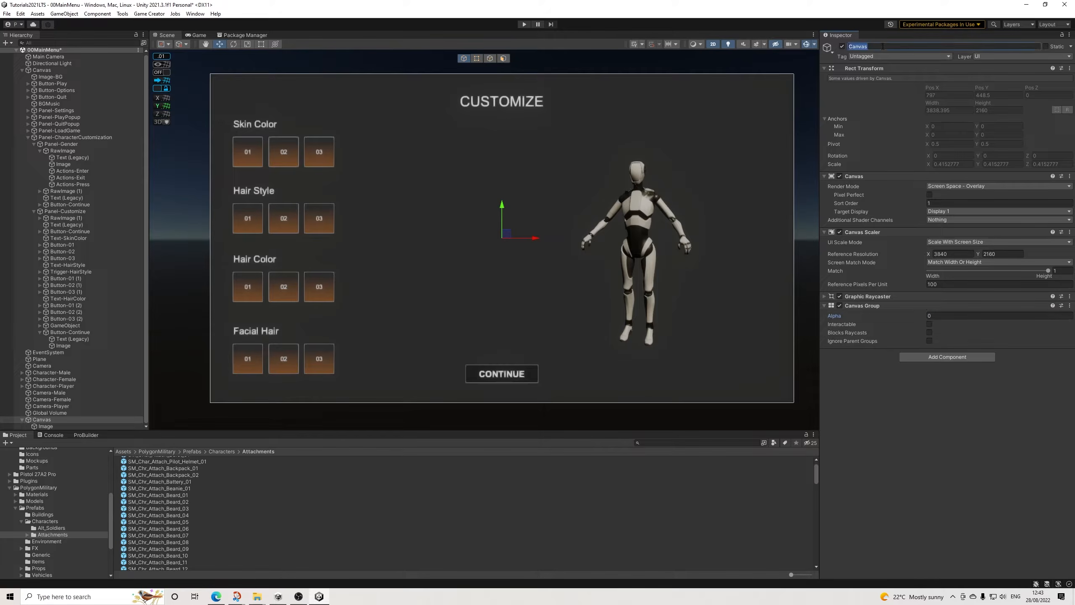
{"action": "type", "text": "-FadeBlack"}
{"action": "key", "text": "Return"}
Step: Point Panel-Customize's last Button-Continue's first CanvasGroup action at Canvas-FadeBlack with alpha 1, Interactible and Block Raycasts enabled, and duration 0.1
{"action": "left_click", "coordinate": [75, 333]}
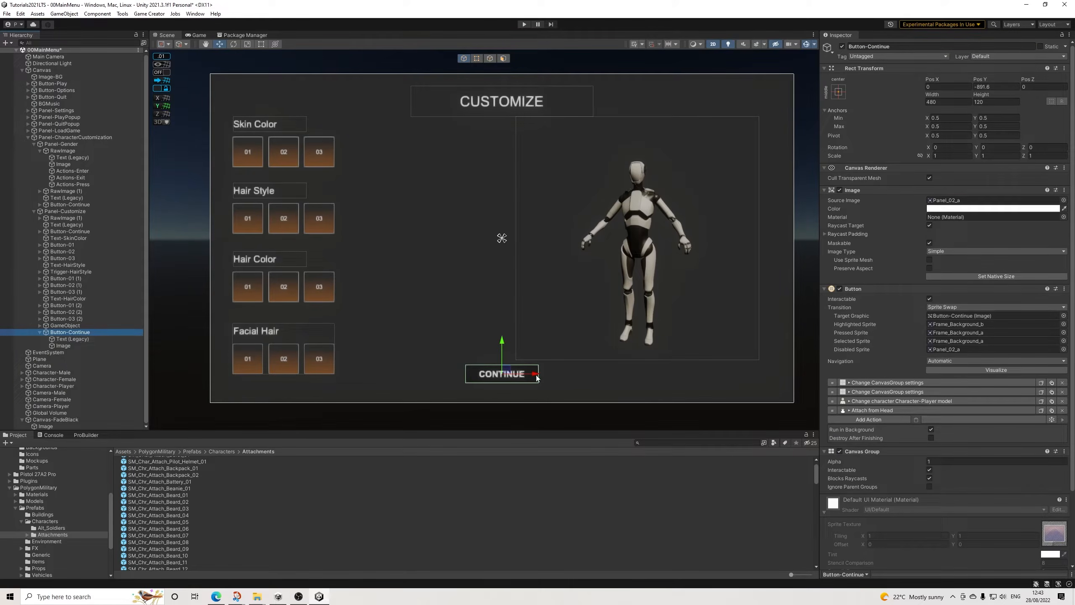
{"action": "left_click", "coordinate": [910, 384]}
{"action": "scroll", "coordinate": [922, 383], "scroll_direction": "down", "scroll_amount": 1}
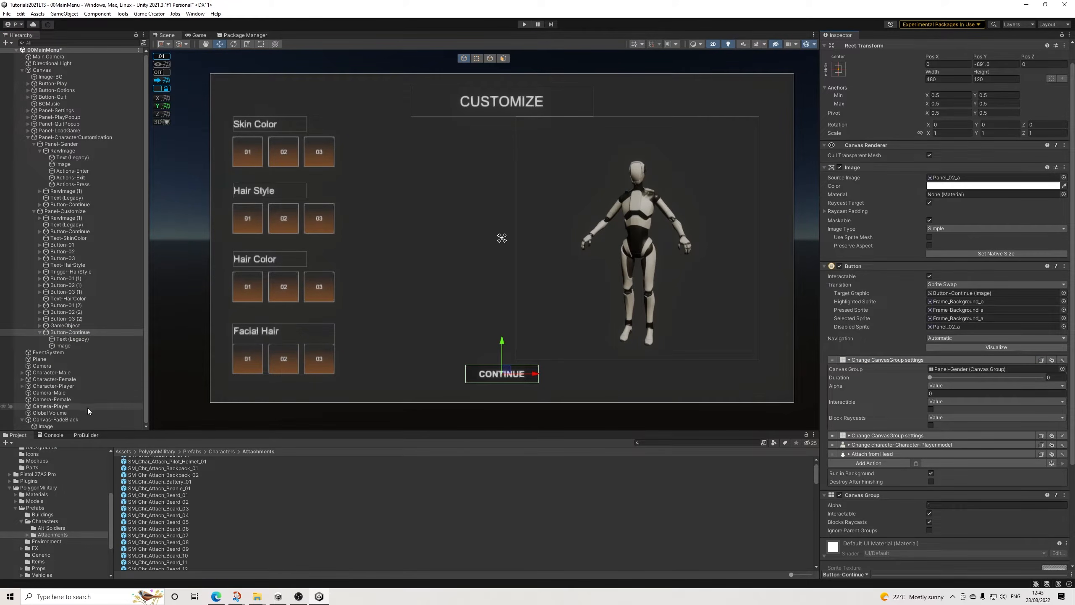
{"action": "left_click_drag", "start_coordinate": [57, 420], "coordinate": [966, 369]}
{"action": "left_click", "coordinate": [943, 394]}
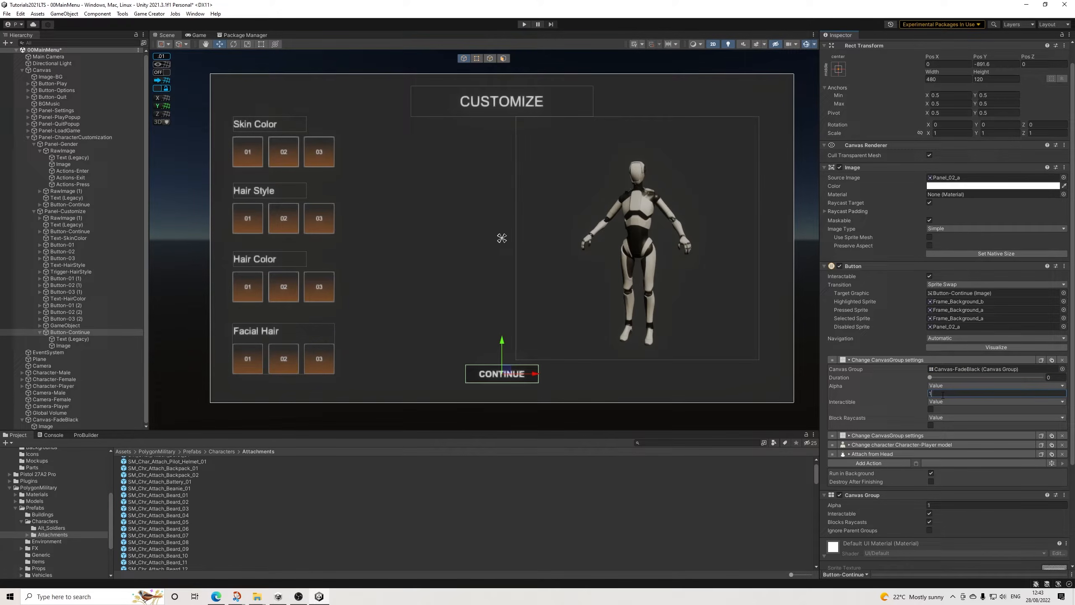
{"action": "left_click", "coordinate": [931, 409]}
{"action": "left_click", "coordinate": [930, 420]}
{"action": "left_click", "coordinate": [917, 420]}
{"action": "left_click", "coordinate": [931, 425]}
{"action": "left_click", "coordinate": [1051, 378]}
{"action": "type", "text": ".1"}
Step: Delete Button-Continue's other actions: the second Change CanvasGroup settings, Change character model and Attach from Head
{"action": "scroll", "coordinate": [916, 380], "scroll_direction": "down", "scroll_amount": 1}
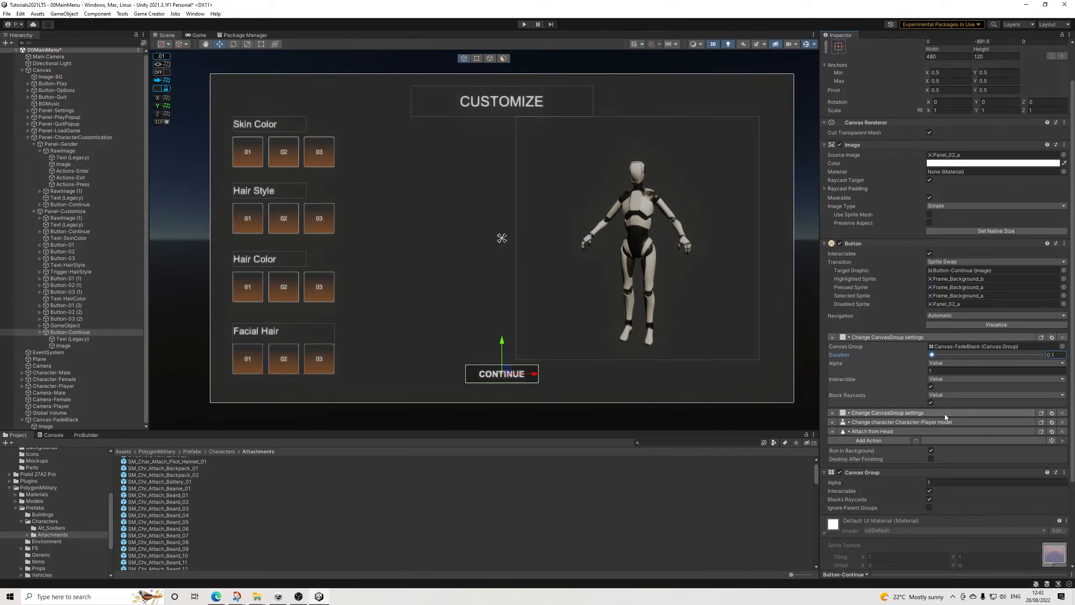
{"action": "left_click", "coordinate": [1062, 413]}
{"action": "left_click", "coordinate": [1062, 413]}
{"action": "left_click", "coordinate": [1062, 413]}
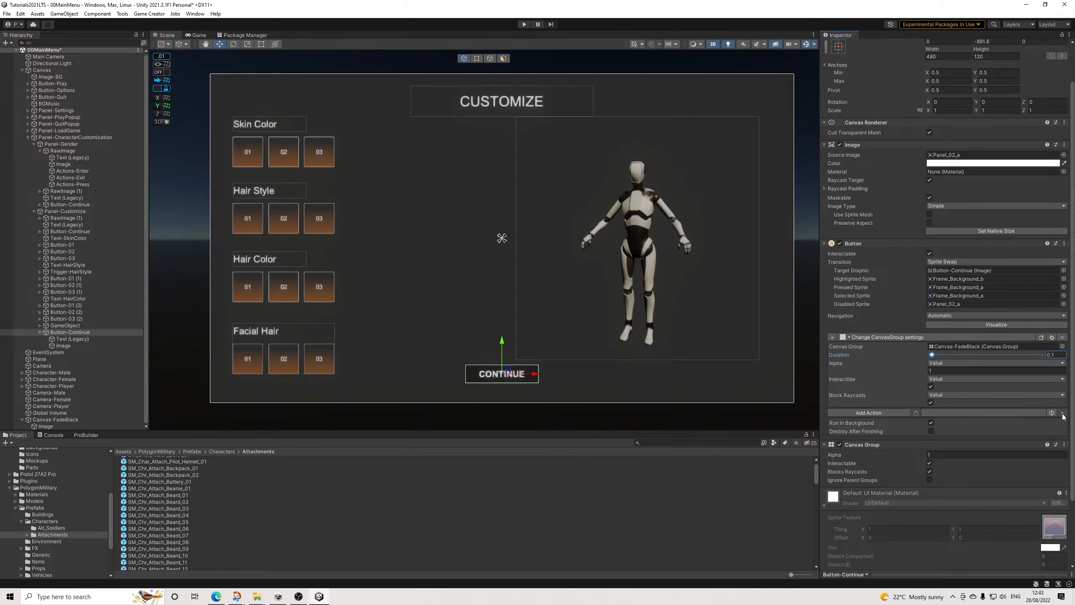
Step: Add a Wait action of 1 second to Button-Continue after the Canvas-FadeBlack fade
{"action": "left_click", "coordinate": [873, 413]}
{"action": "type", "text": "wait"}
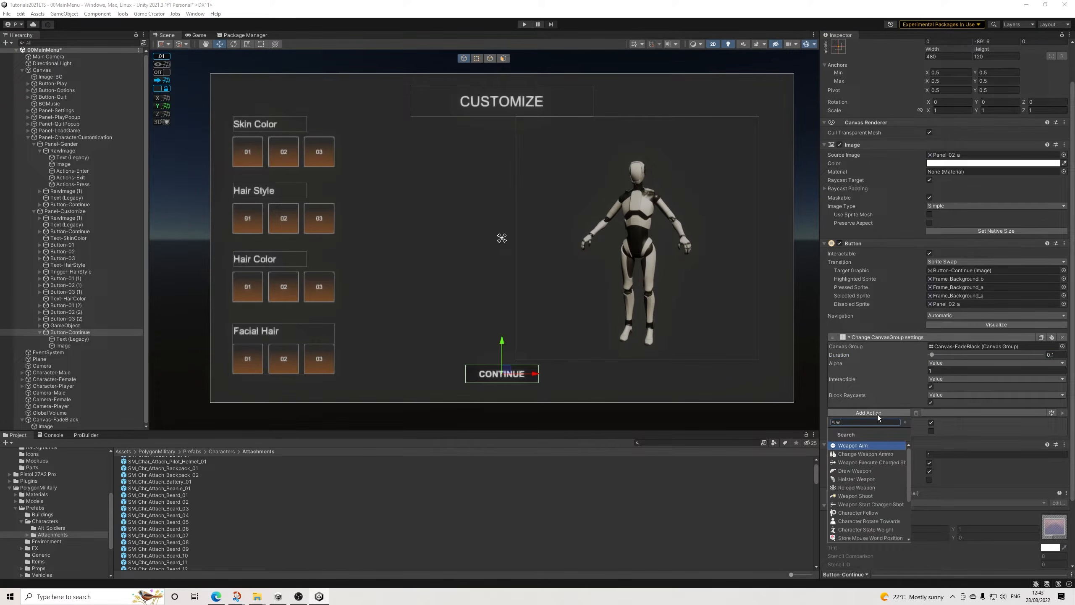
{"action": "left_click", "coordinate": [850, 453]}
{"action": "left_click", "coordinate": [942, 423]}
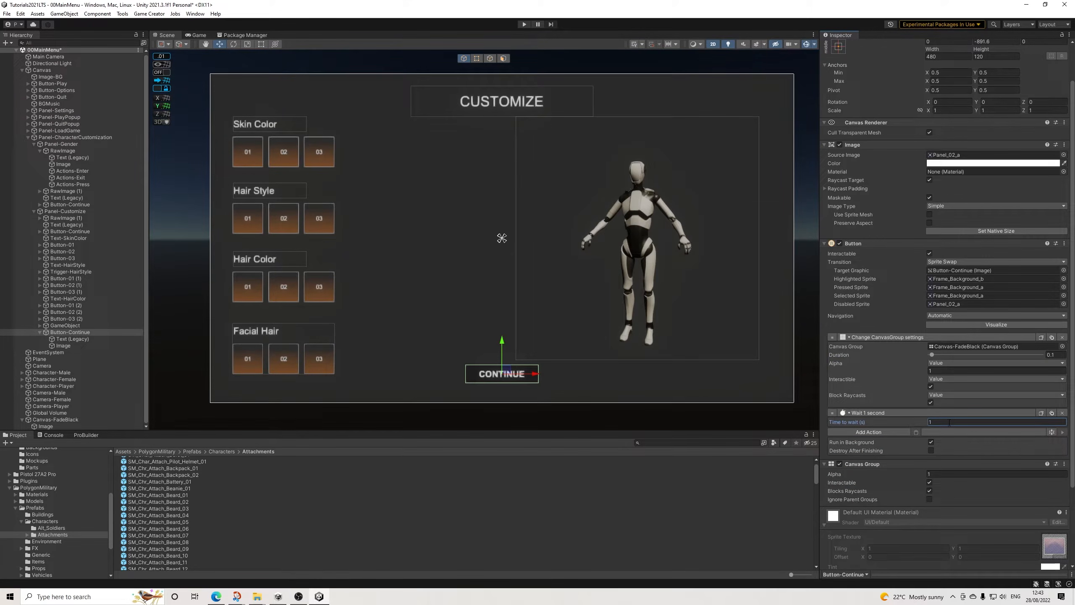
Step: Add a Load Scene action to Button-Continue after the Wait action
{"action": "left_click", "coordinate": [873, 432]}
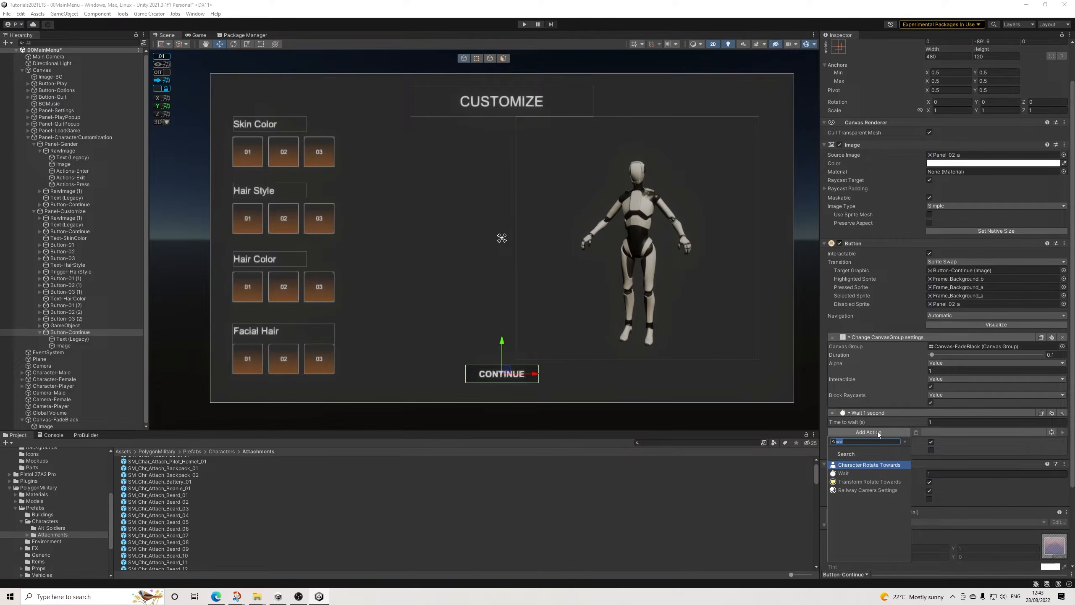
{"action": "type", "text": "load"}
{"action": "key", "text": "Down"}
{"action": "key", "text": "Down"}
{"action": "key", "text": "Down"}
{"action": "key", "text": "Down"}
{"action": "key", "text": "Down"}
{"action": "key", "text": "Down"}
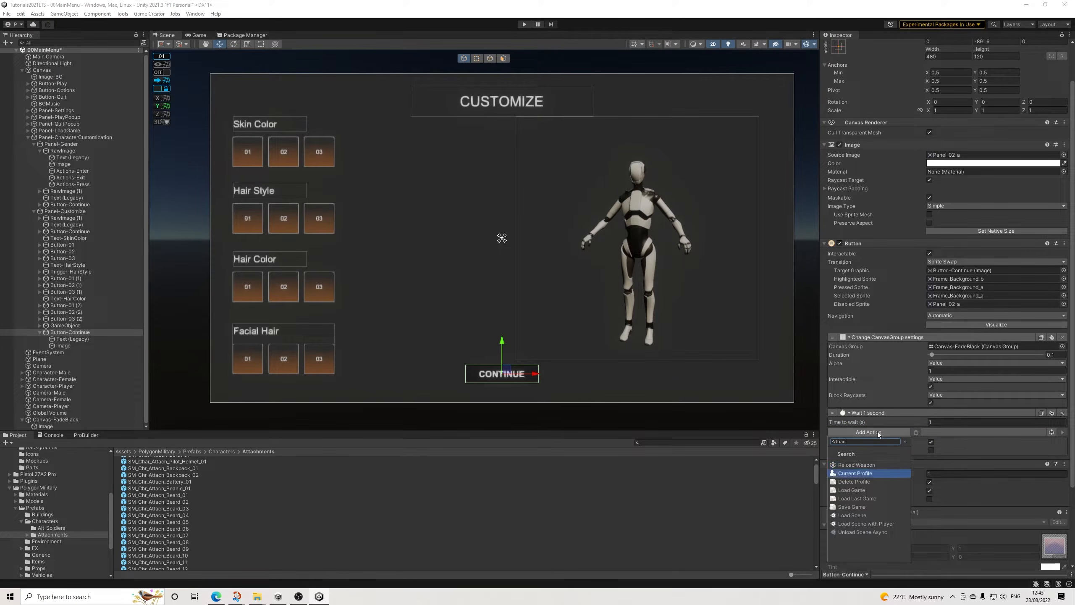
{"action": "key", "text": "Return"}
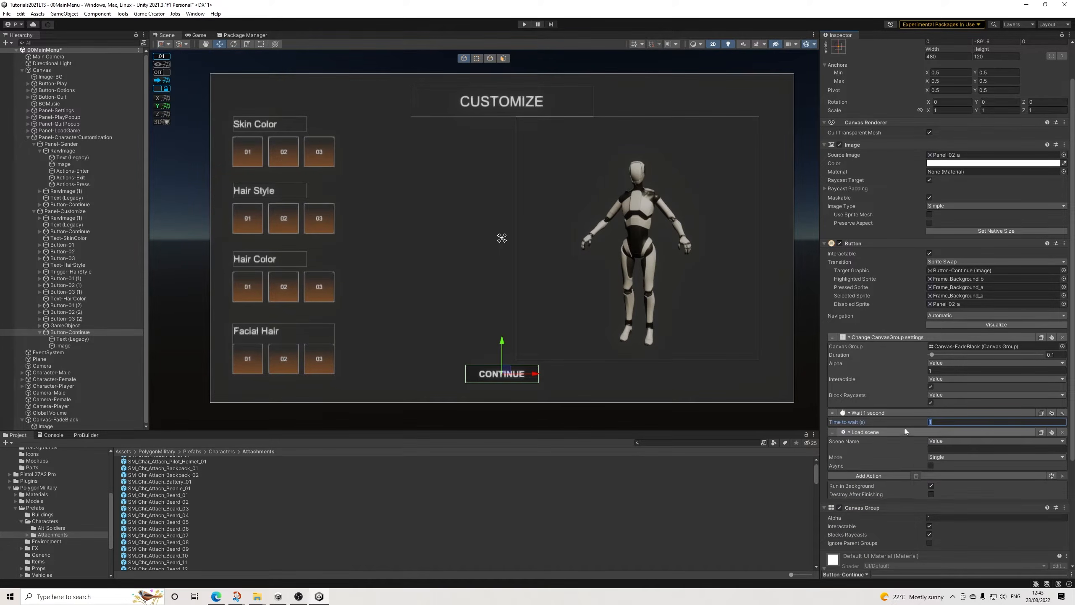
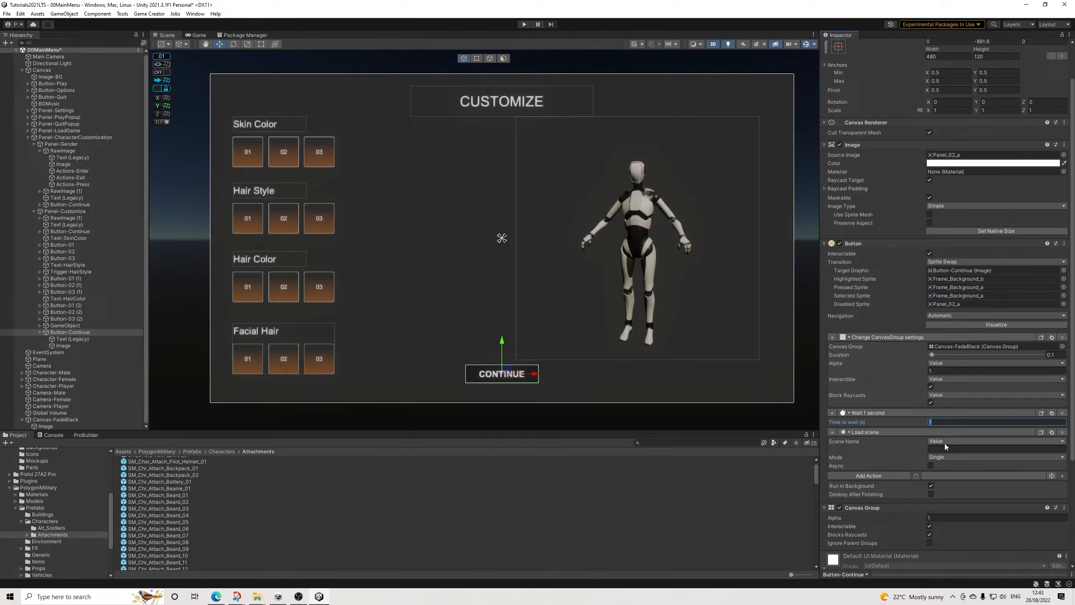
Step: Add a Save Game action before the Continue button's Load Scene action and set the scene name to 01Game
{"action": "left_click", "coordinate": [894, 475]}
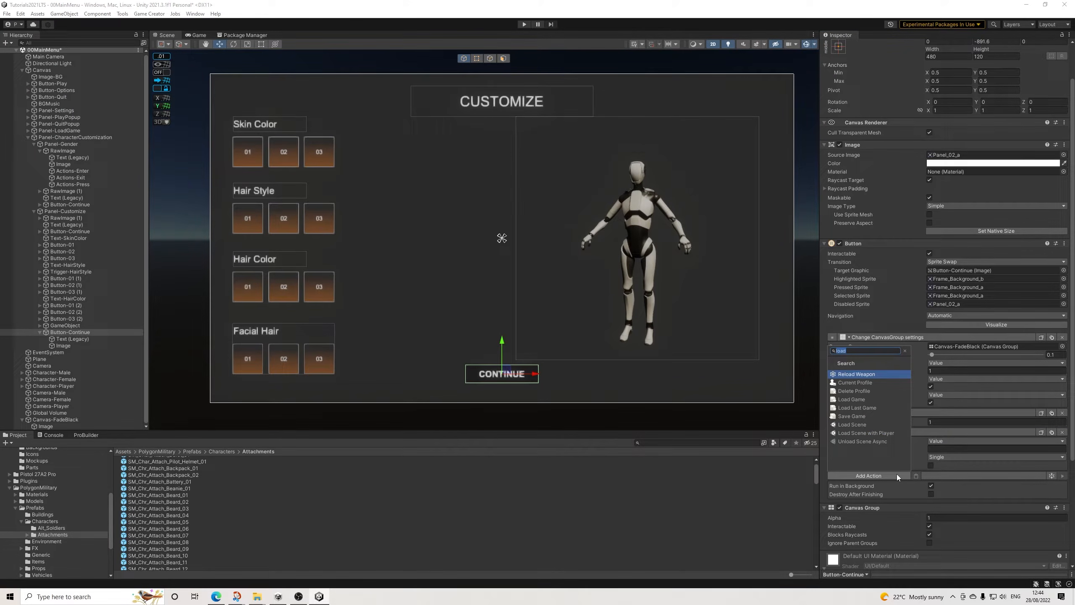
{"action": "left_click", "coordinate": [858, 417]}
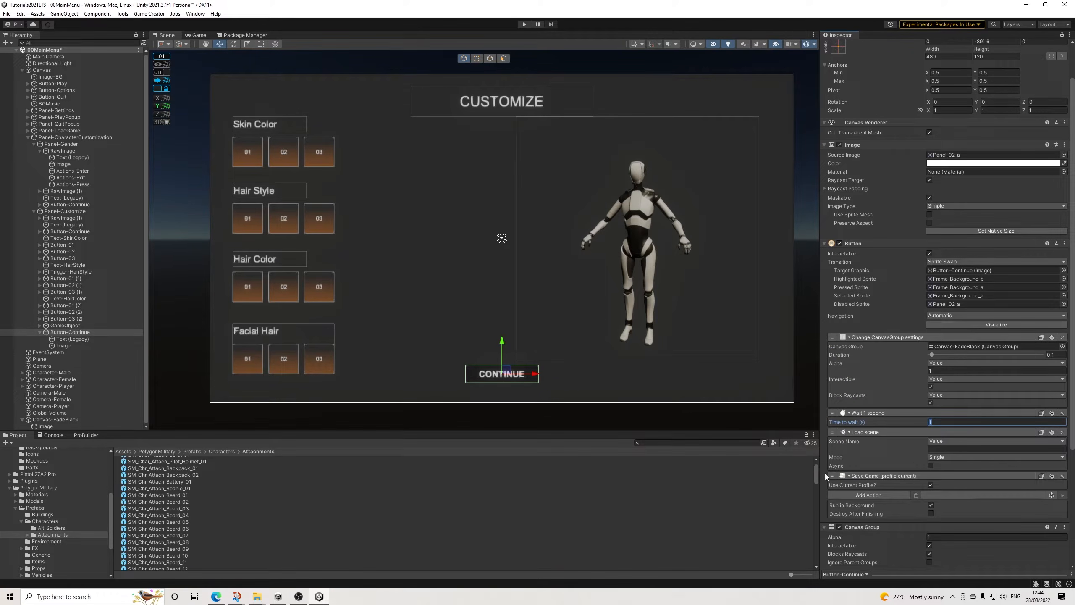
{"action": "left_click_drag", "start_coordinate": [833, 475], "coordinate": [835, 426]}
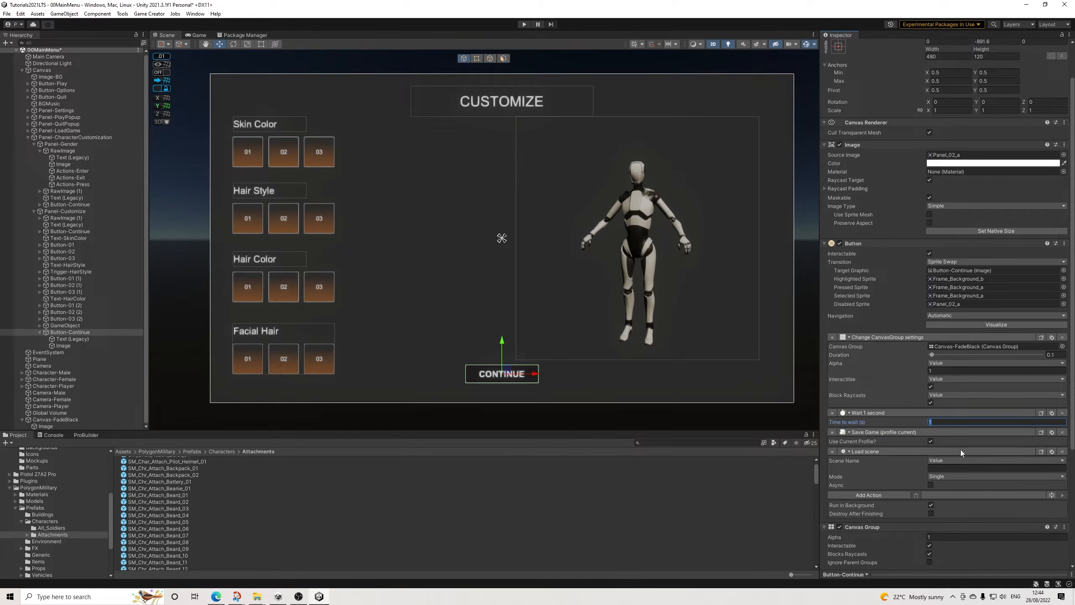
{"action": "left_click", "coordinate": [944, 468]}
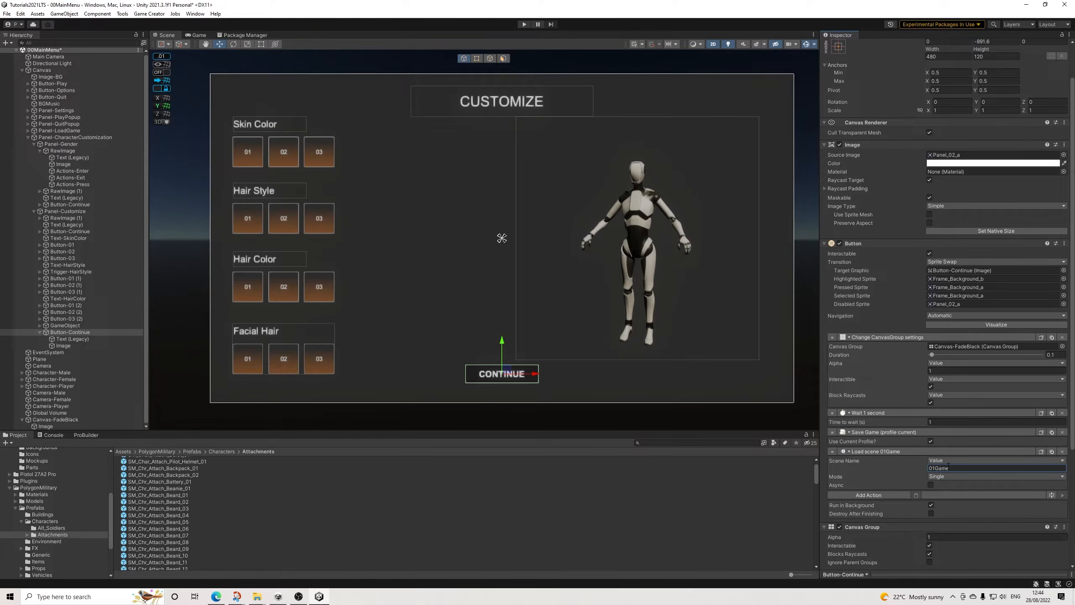
Step: Set the duration of the Continue button's fade-to-black action to 0.25 and collapse the button's action entries
{"action": "left_click", "coordinate": [864, 451]}
{"action": "left_click", "coordinate": [862, 431]}
{"action": "left_click", "coordinate": [862, 432]}
{"action": "left_click", "coordinate": [876, 410]}
{"action": "left_click", "coordinate": [868, 411]}
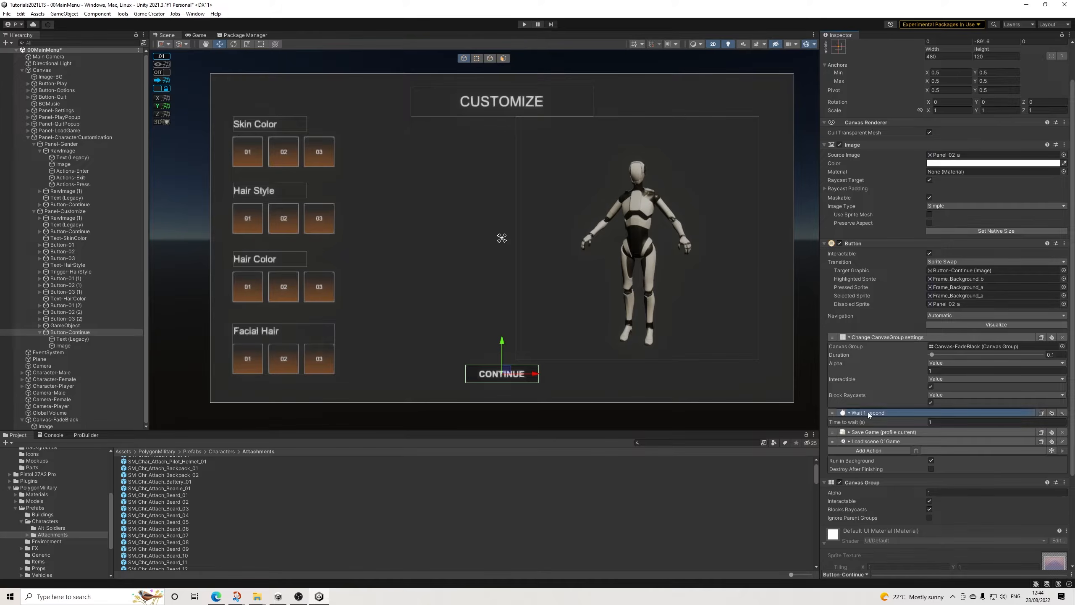
{"action": "left_click", "coordinate": [868, 411]}
{"action": "left_click", "coordinate": [1055, 355]}
{"action": "type", "text": "0.25"}
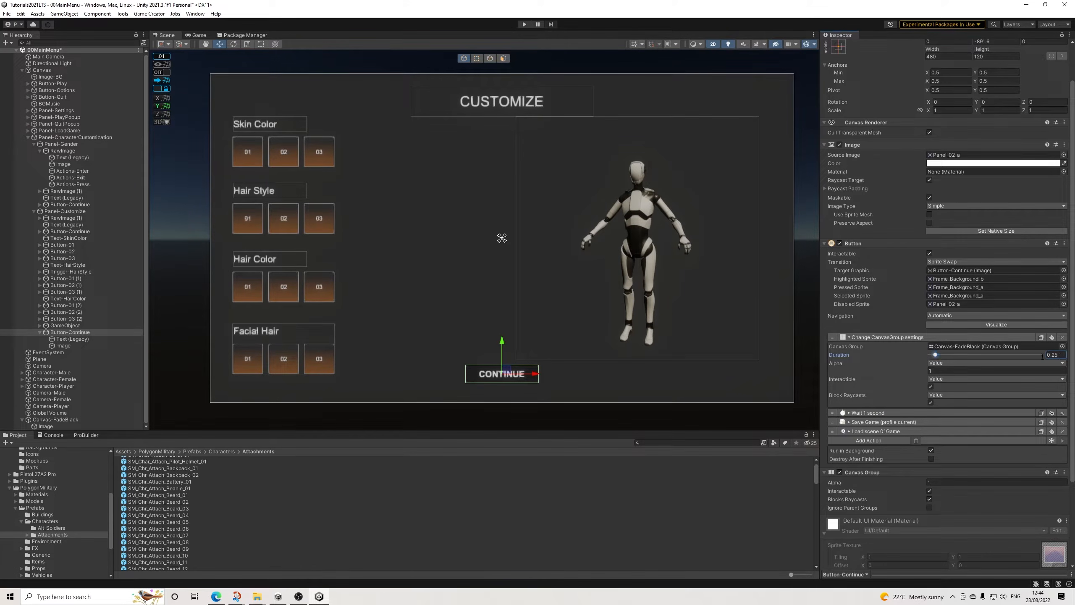
{"action": "left_click", "coordinate": [864, 337]}
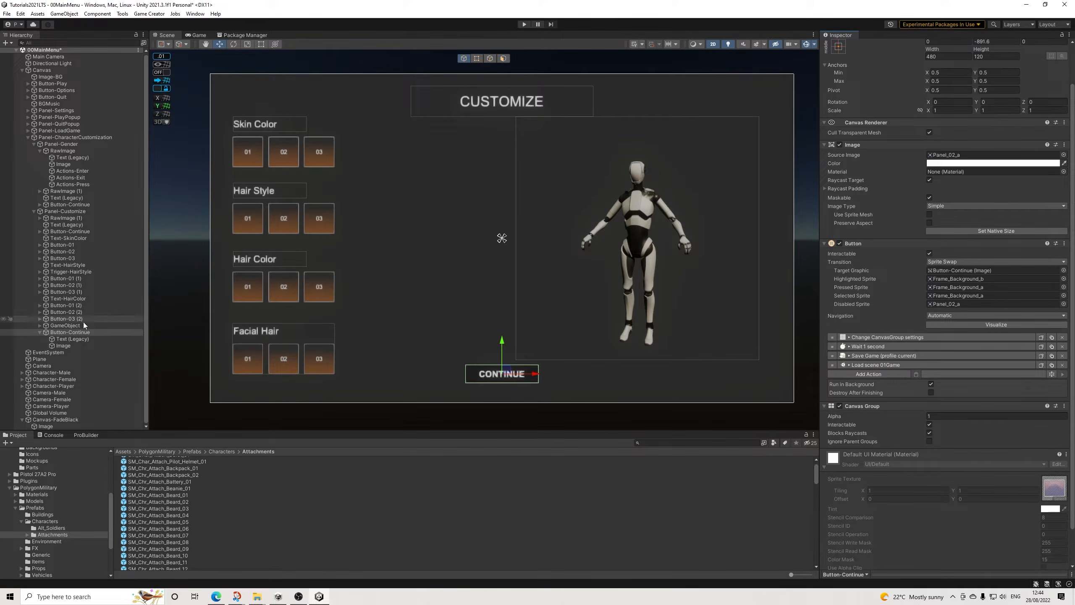
{"action": "left_click", "coordinate": [41, 333]}
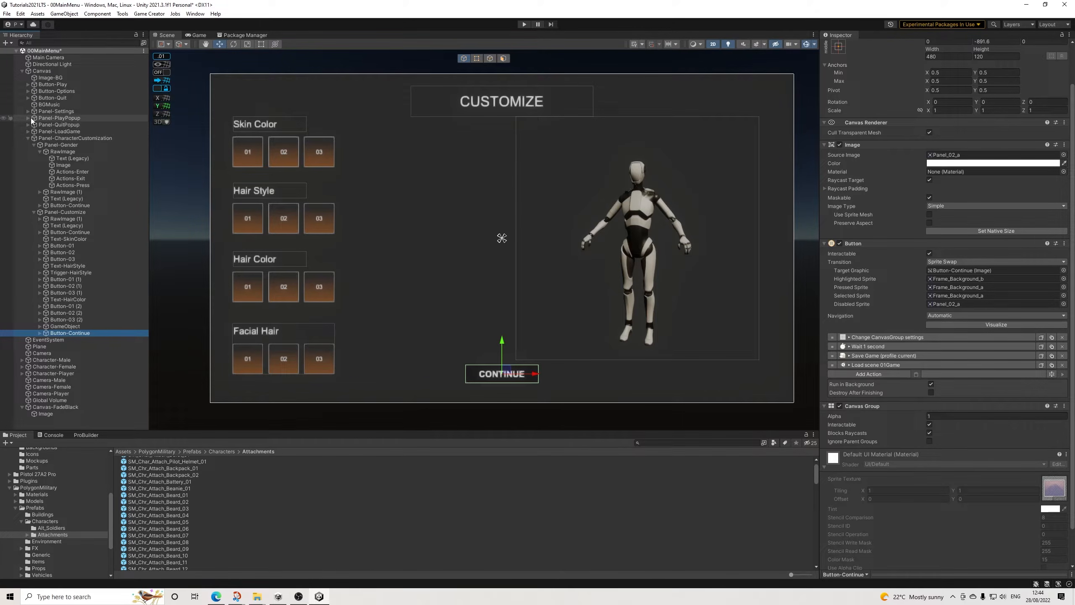
Step: Copy Panel-QuitPopup and paste the duplicate into the Canvas
{"action": "right_click", "coordinate": [59, 124]}
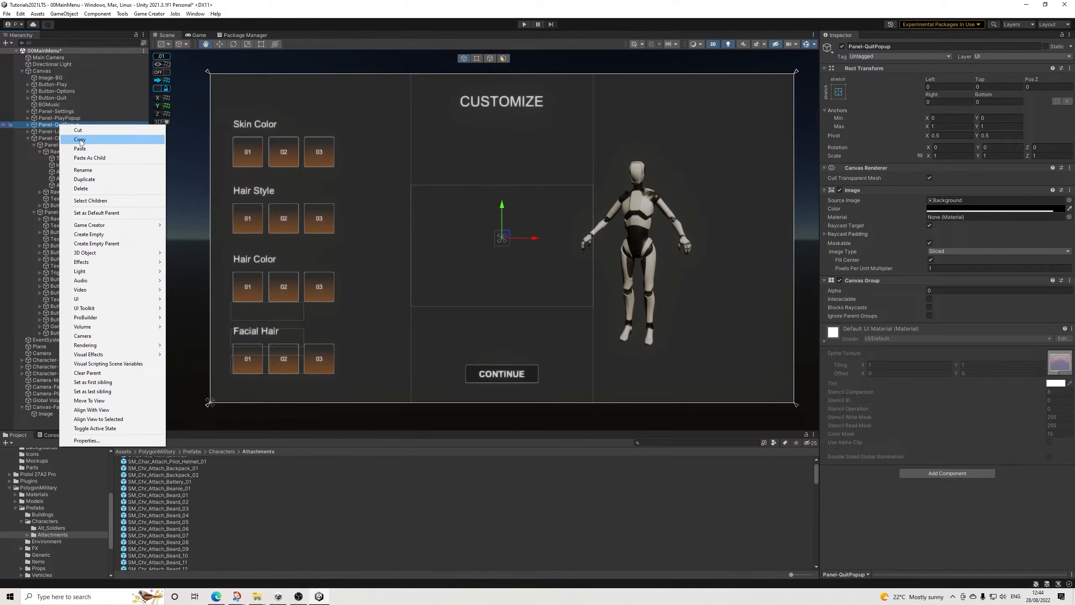
{"action": "left_click", "coordinate": [80, 140]}
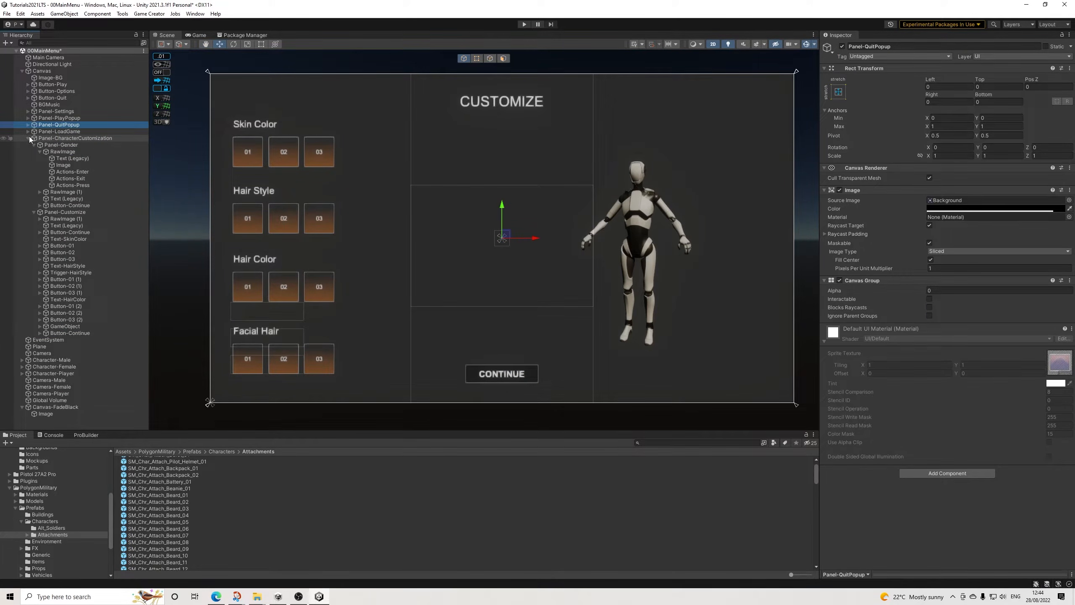
{"action": "left_click", "coordinate": [29, 139]}
{"action": "right_click", "coordinate": [47, 296]}
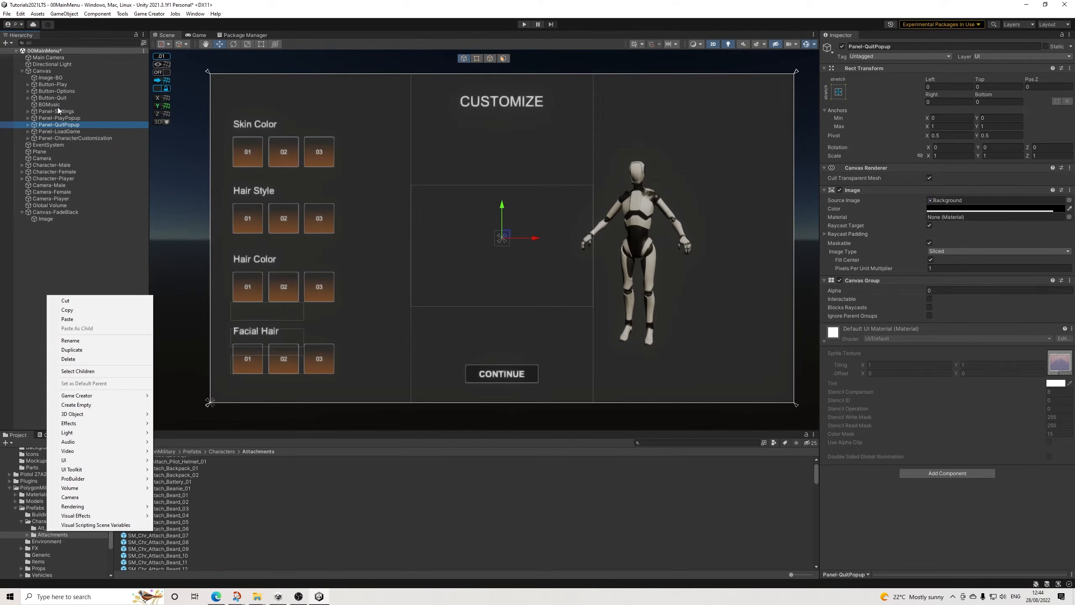
{"action": "left_click", "coordinate": [67, 319]}
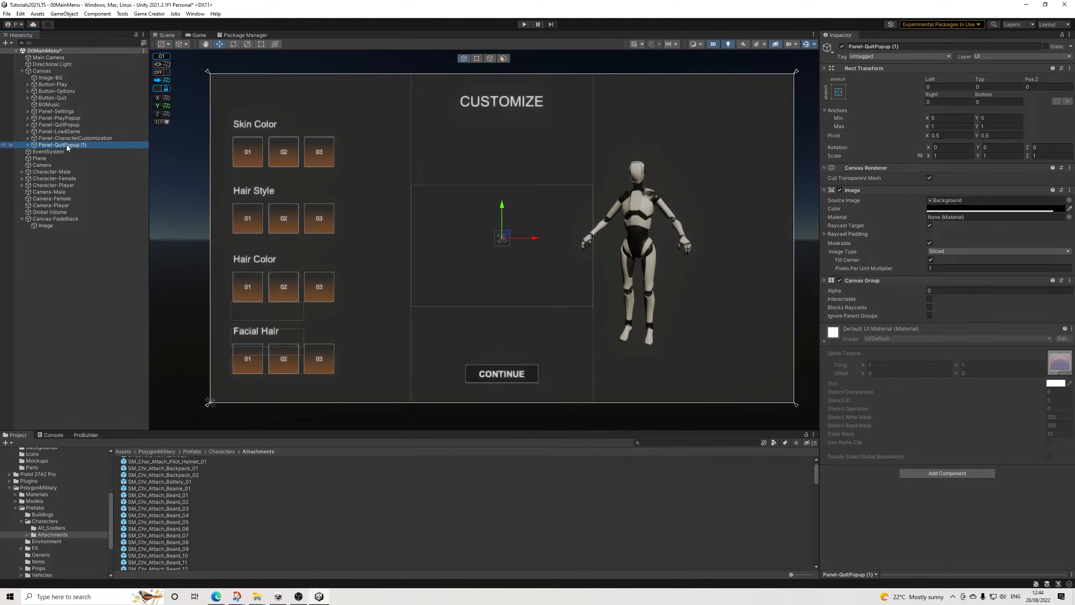
Step: Rename the copied panel to Panel-ConfirmCharacter and set its Canvas Group alpha to 1
{"action": "left_click_drag", "start_coordinate": [864, 46], "coordinate": [1012, 67]}
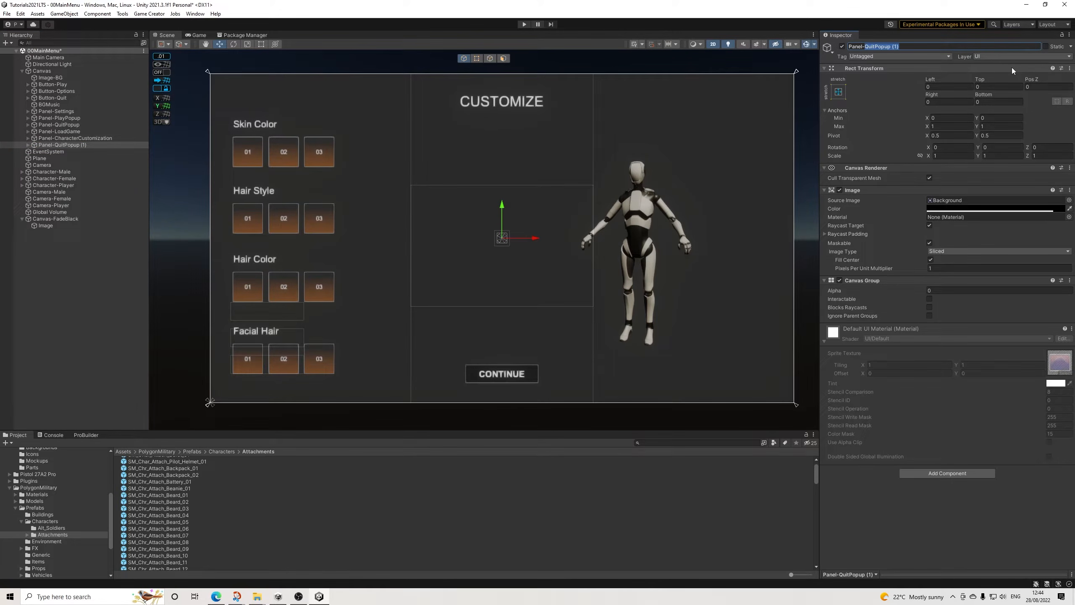
{"action": "type", "text": "ConfirmCharacter"}
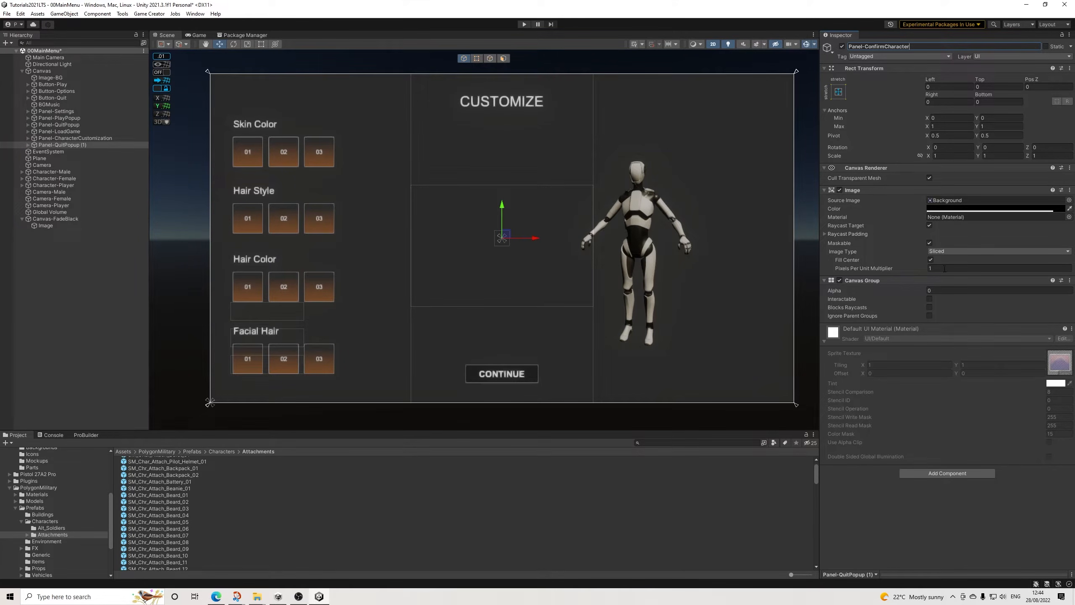
{"action": "left_click", "coordinate": [955, 290]}
{"action": "type", "text": "1"}
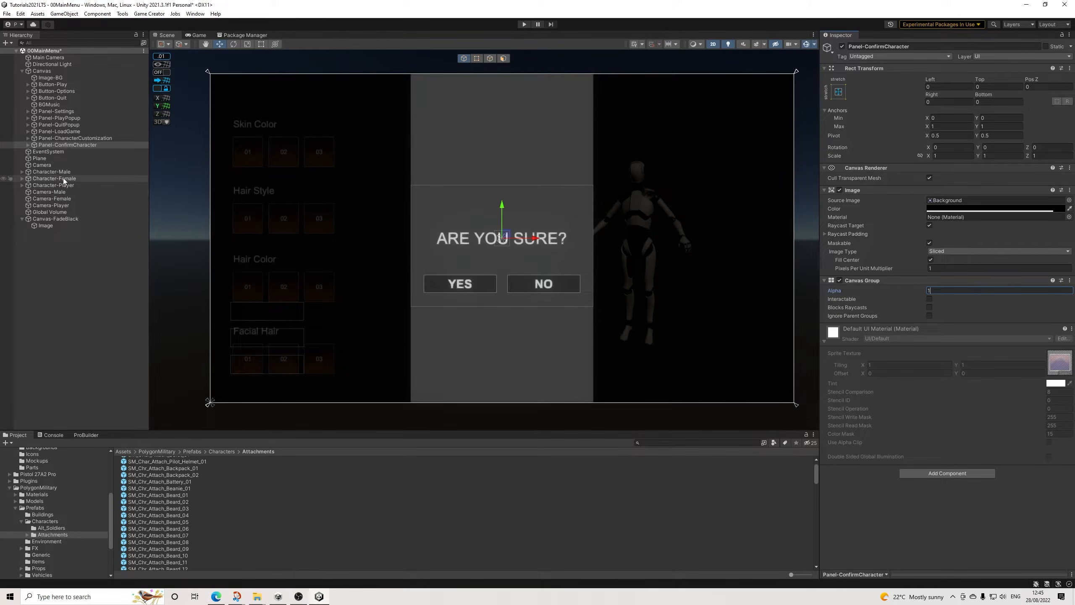
Step: Replace the exit-game action on the confirmation panel's Button-Yes with a Change CanvasGroup settings action
{"action": "left_click", "coordinate": [28, 144]}
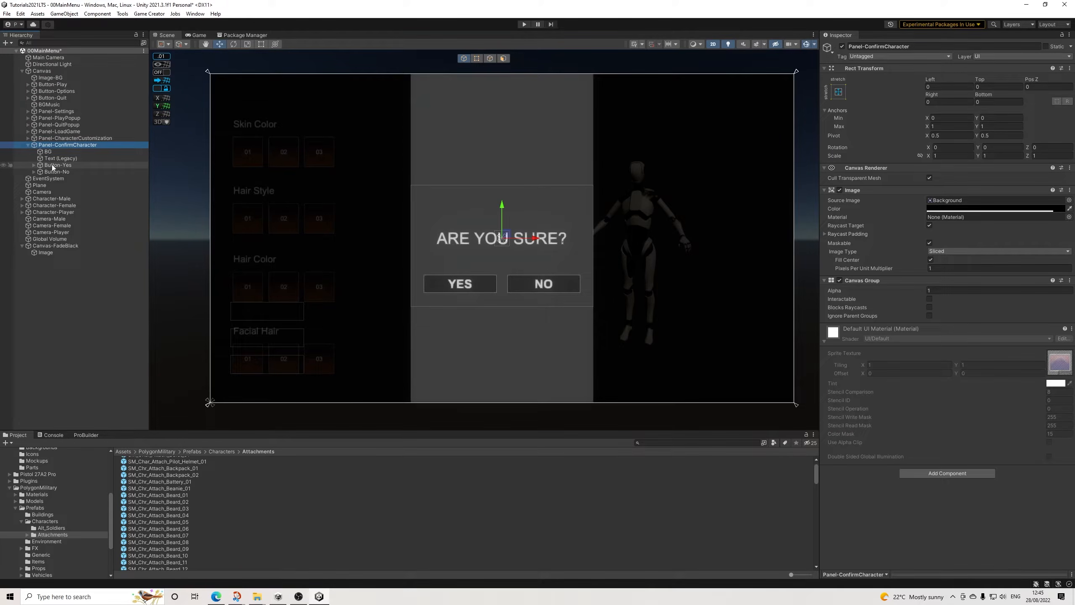
{"action": "left_click", "coordinate": [54, 165]}
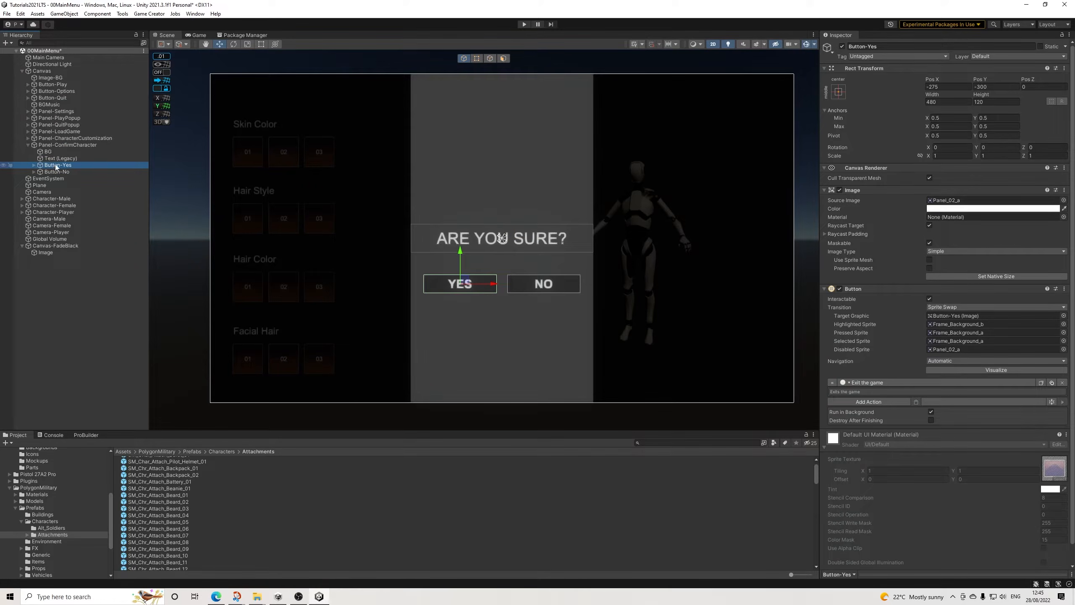
{"action": "left_click", "coordinate": [1062, 382]}
{"action": "left_click", "coordinate": [858, 381]}
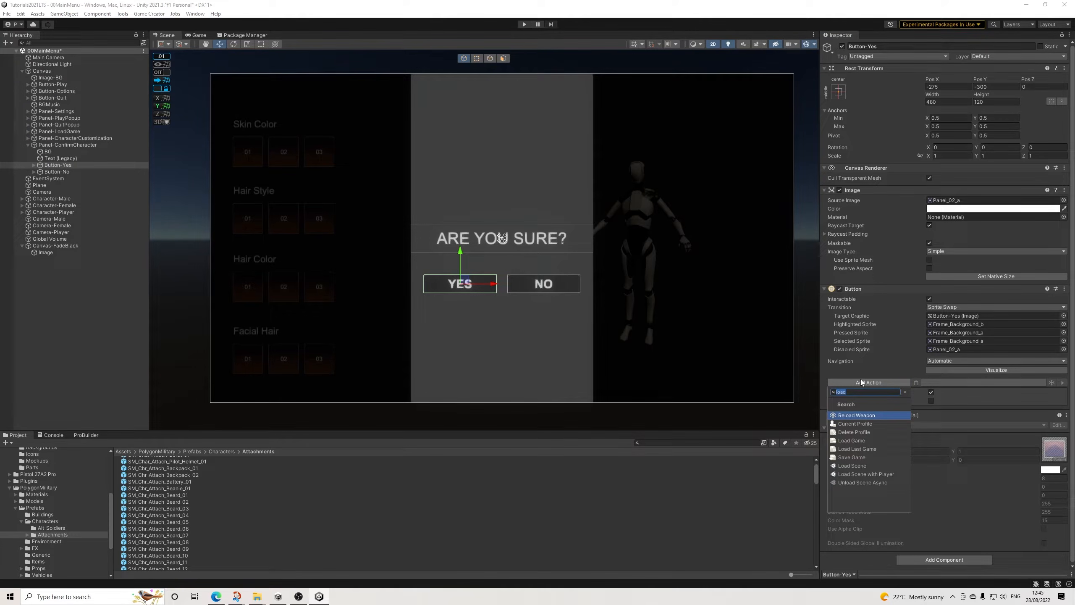
{"action": "type", "text": "canvas"}
{"action": "key", "text": "Return"}
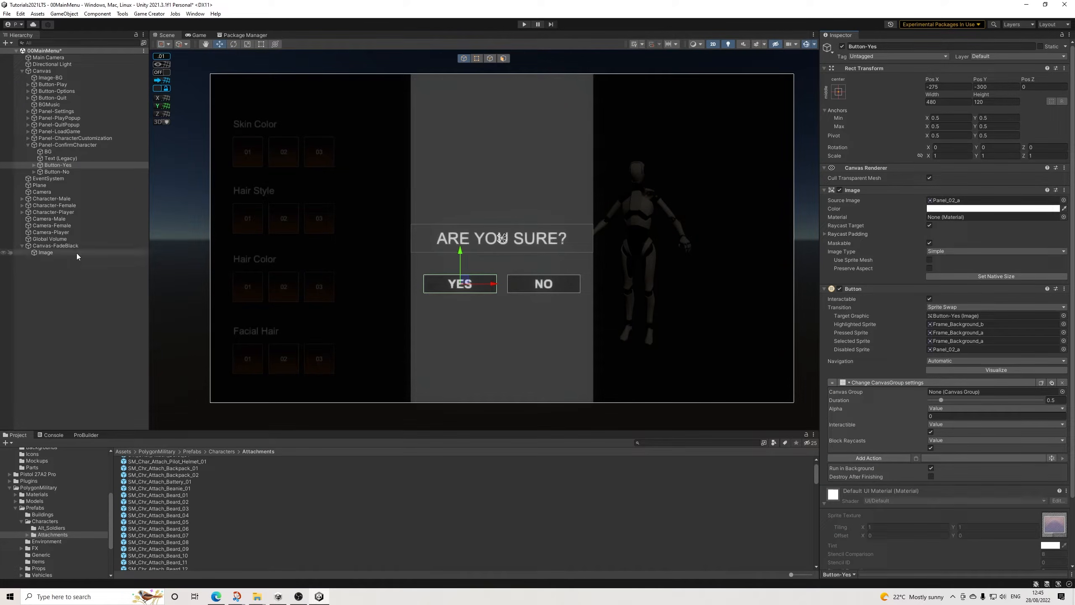
Step: Target Canvas-FadeBlack in Button-Yes's CanvasGroup action, with duration 0.25 and alpha 1
{"action": "left_click_drag", "start_coordinate": [66, 246], "coordinate": [998, 390]}
{"action": "left_click", "coordinate": [1055, 400]}
{"action": "type", "text": "0.25"}
{"action": "left_click", "coordinate": [970, 416]}
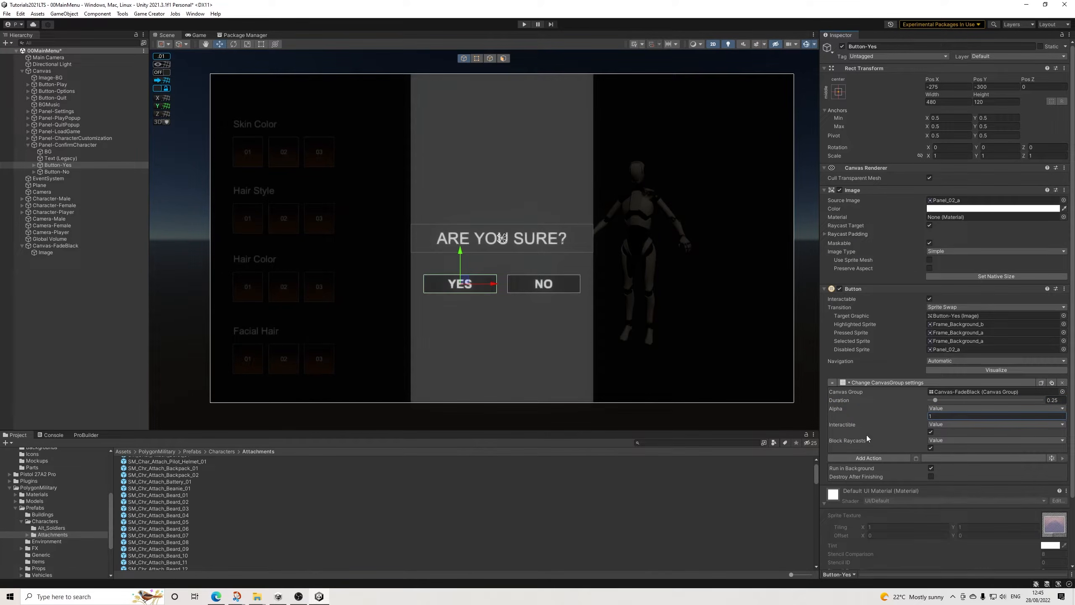
Step: Add a Wait action of 1 second to Button-Yes
{"action": "left_click", "coordinate": [872, 459]}
{"action": "type", "text": "wait"}
{"action": "key", "text": "Return"}
{"action": "left_click", "coordinate": [956, 466]}
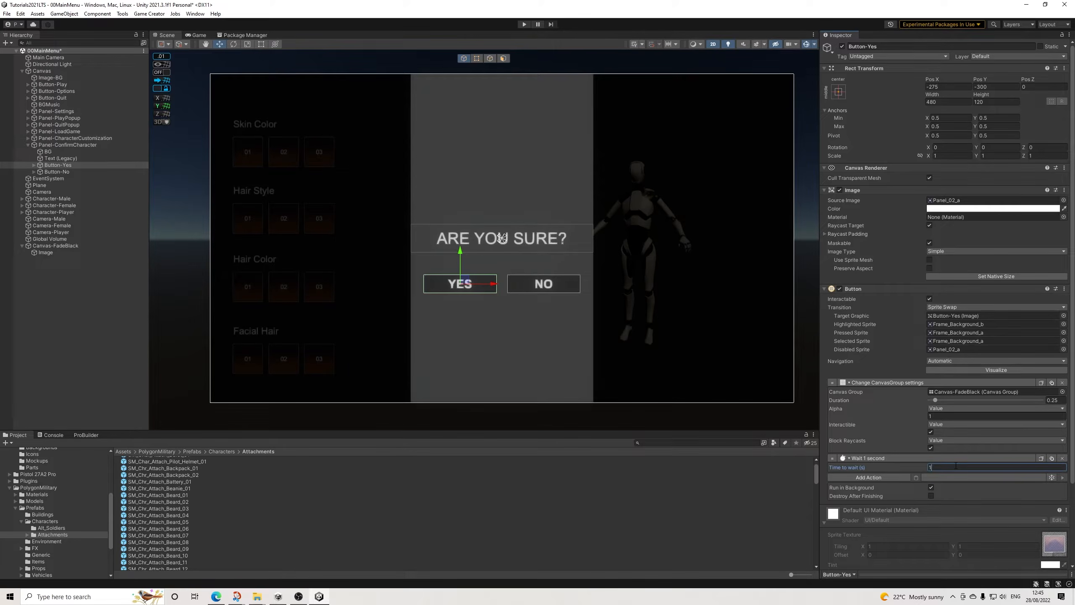
Step: Add a Save Game action to Button-Yes and place it before the Wait action
{"action": "left_click", "coordinate": [872, 477]}
{"action": "type", "text": "sav"}
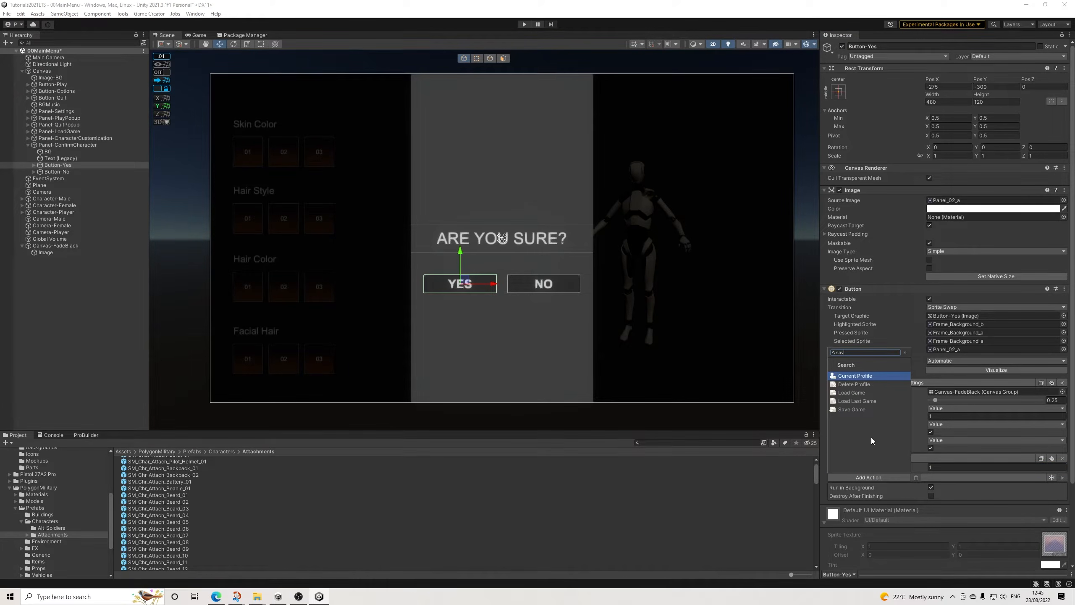
{"action": "left_click", "coordinate": [852, 410]}
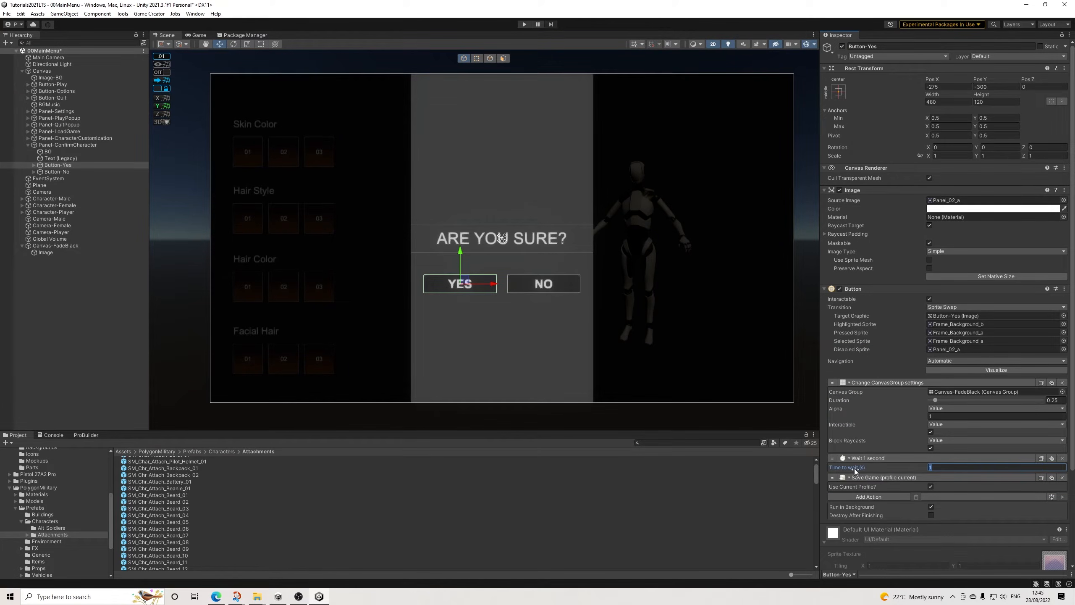
{"action": "left_click", "coordinate": [833, 467]}
{"action": "left_click_drag", "start_coordinate": [833, 467], "coordinate": [834, 470]}
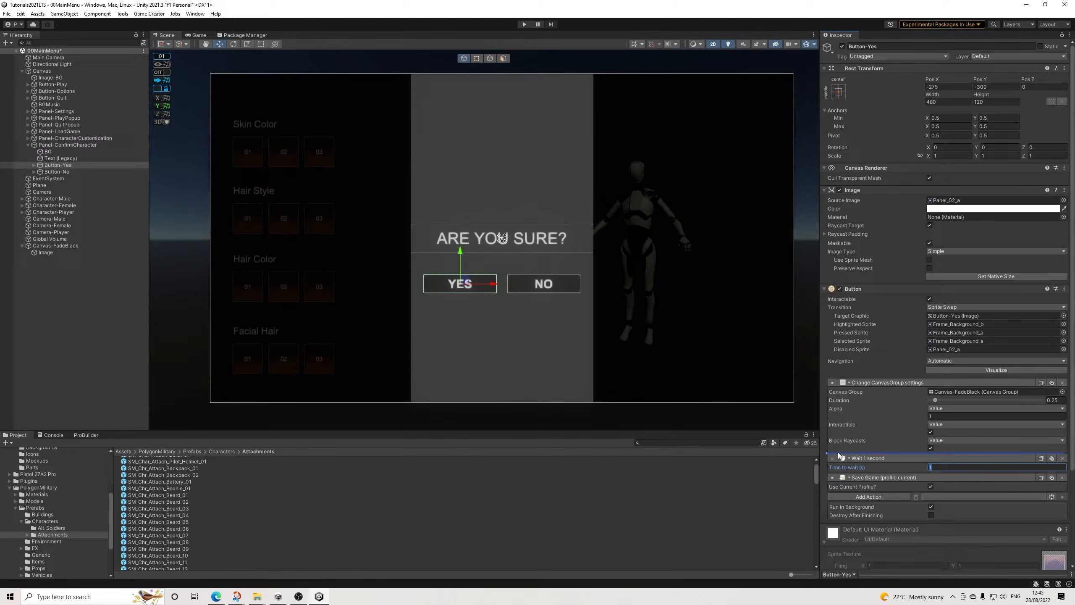
Step: Add a Load Scene action at the end of Button-Yes's actions with the scene name 01Game
{"action": "left_click", "coordinate": [867, 496]}
{"action": "type", "text": "load"}
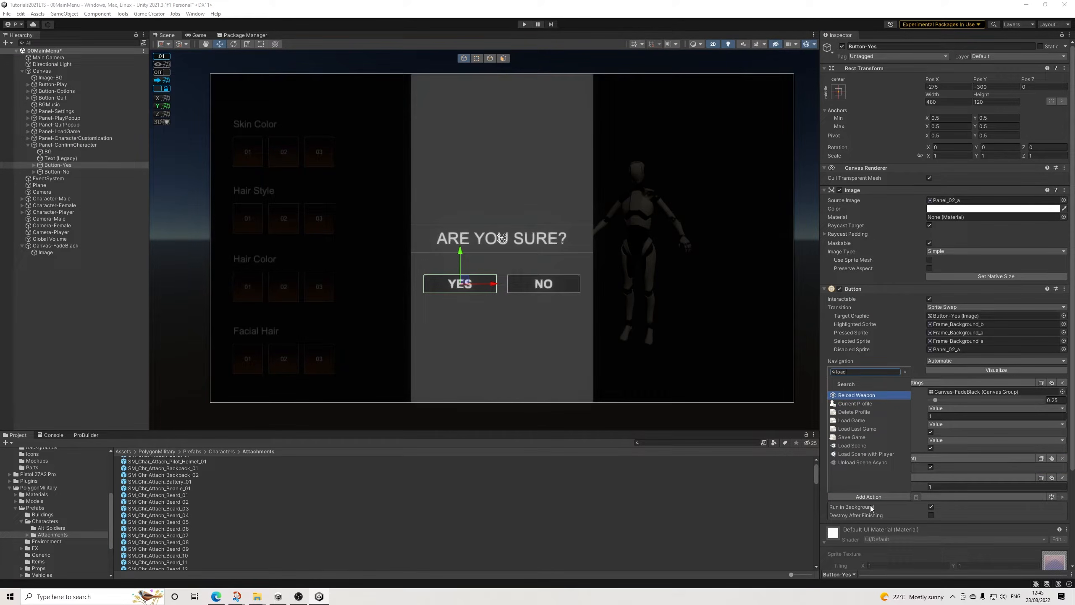
{"action": "key", "text": "Down"}
{"action": "key", "text": "Return"}
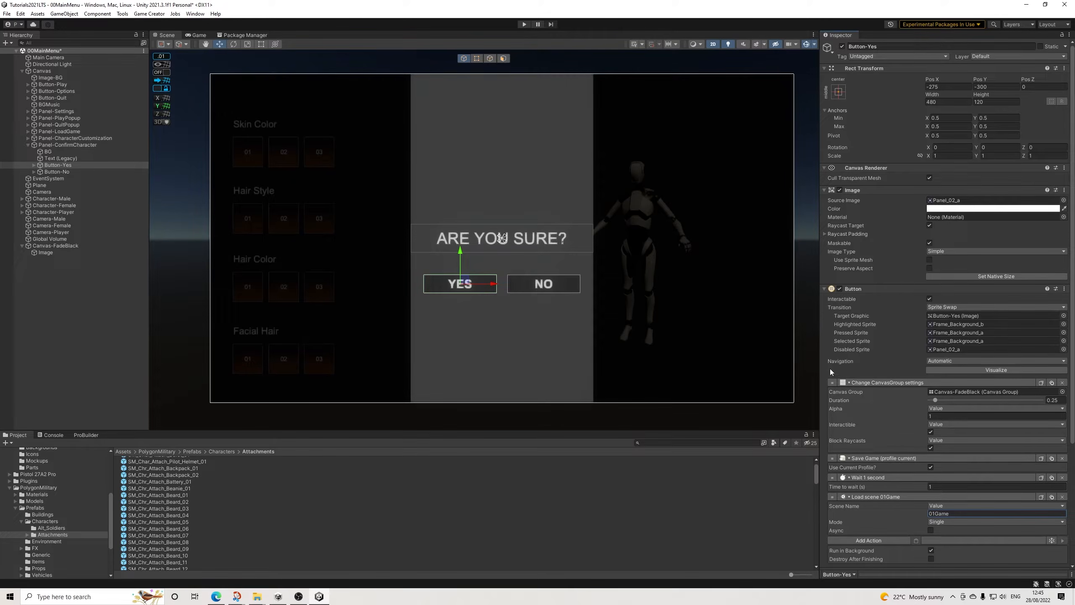
Step: Check Button-No's action and set Panel-ConfirmCharacter's Canvas Group alpha to 0
{"action": "left_click", "coordinate": [65, 171]}
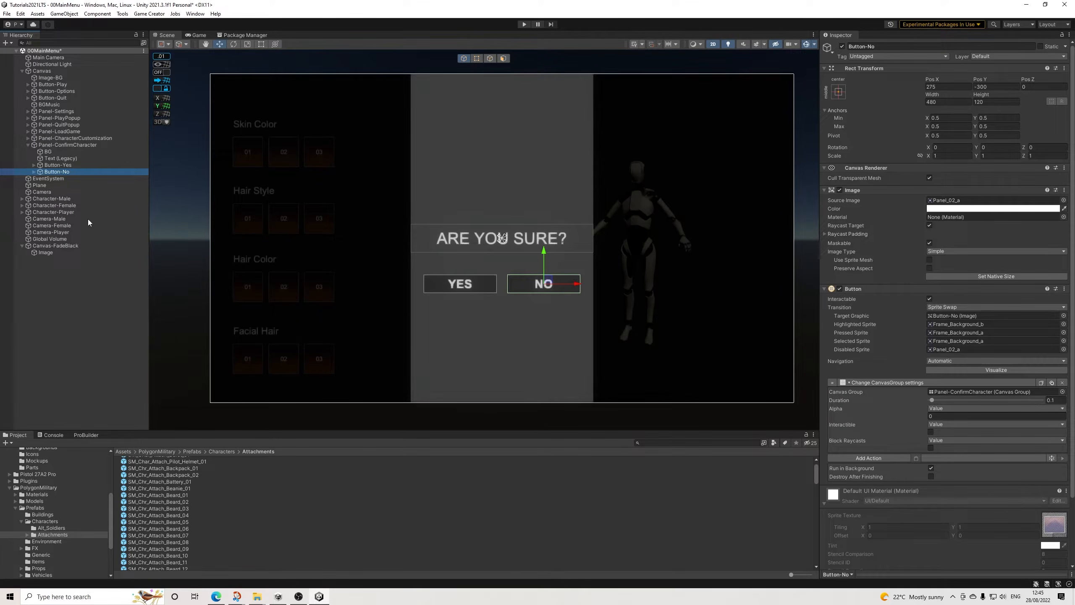
{"action": "left_click", "coordinate": [71, 146]}
{"action": "left_click", "coordinate": [973, 291]}
{"action": "type", "text": "0"}
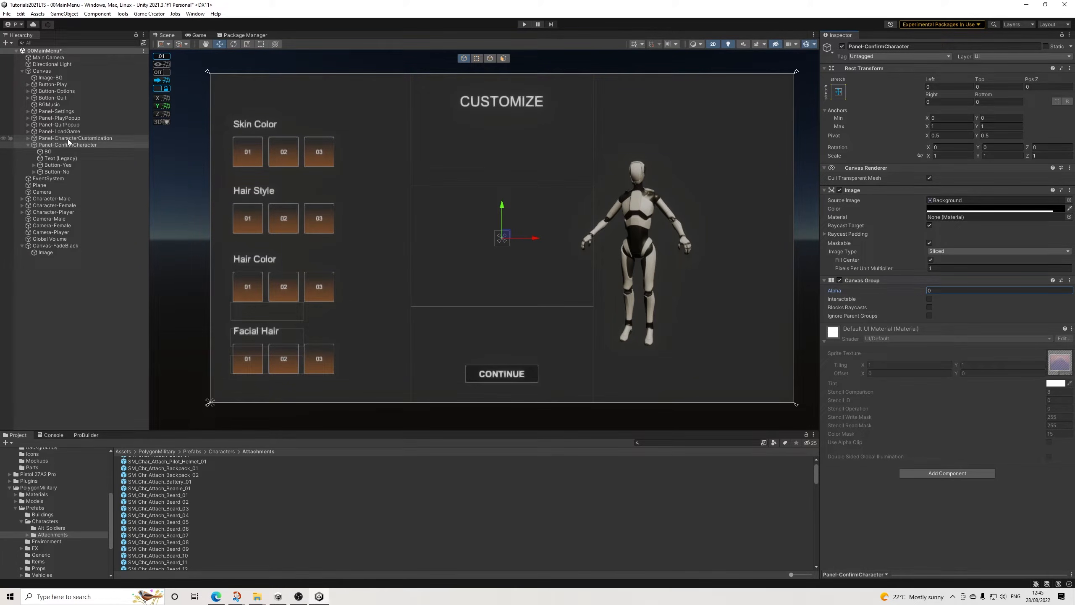
Step: Remove the Wait, Save Game and Load Scene actions from Panel-Customize's bottom Button-Continue
{"action": "left_click", "coordinate": [28, 138]}
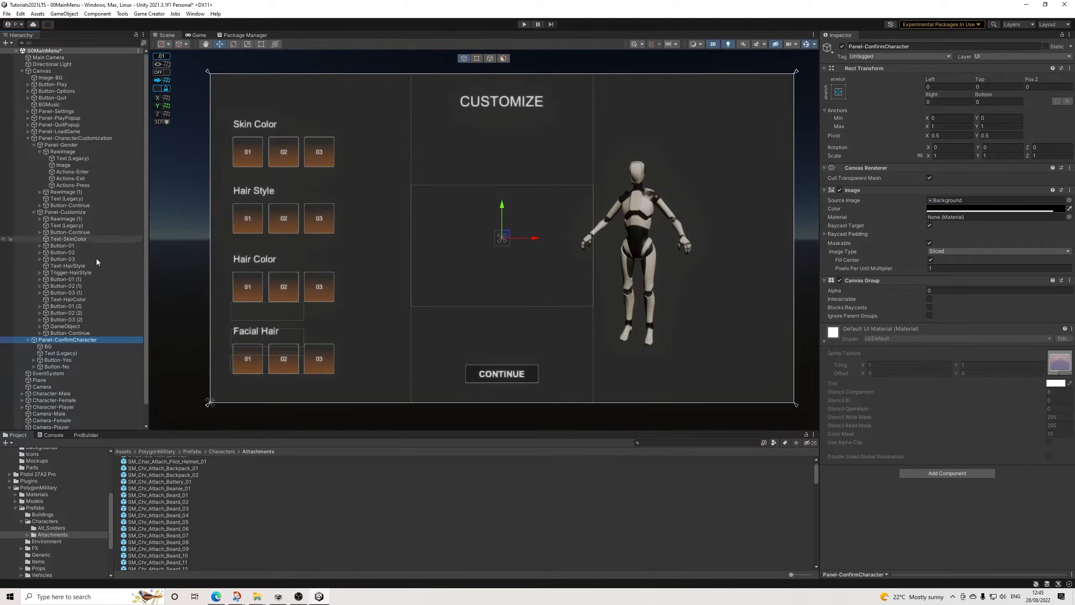
{"action": "left_click", "coordinate": [76, 333]}
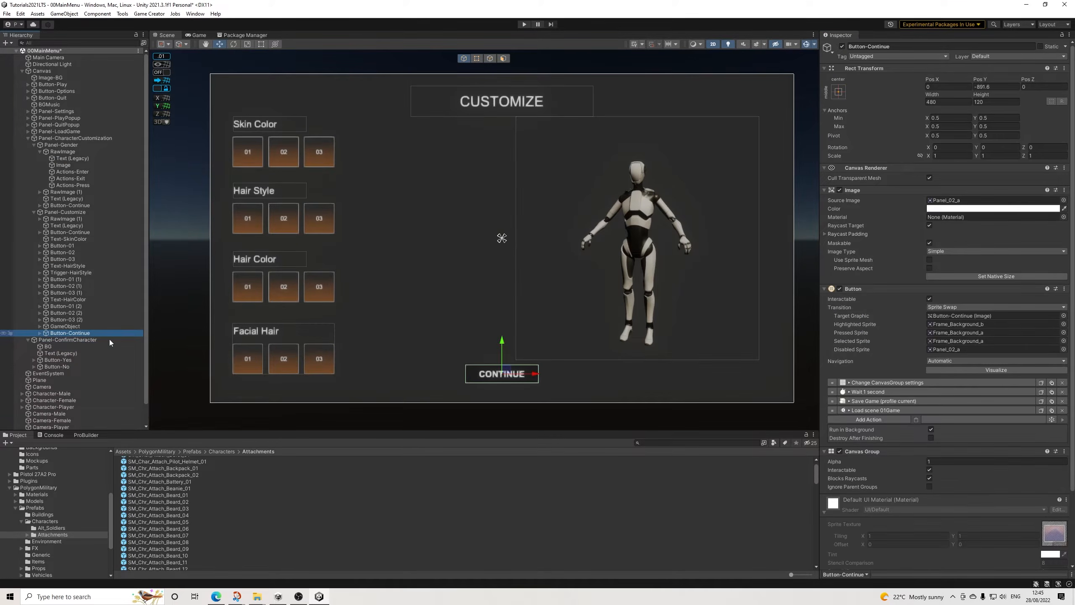
{"action": "left_click", "coordinate": [1063, 391]}
{"action": "left_click", "coordinate": [1062, 392]}
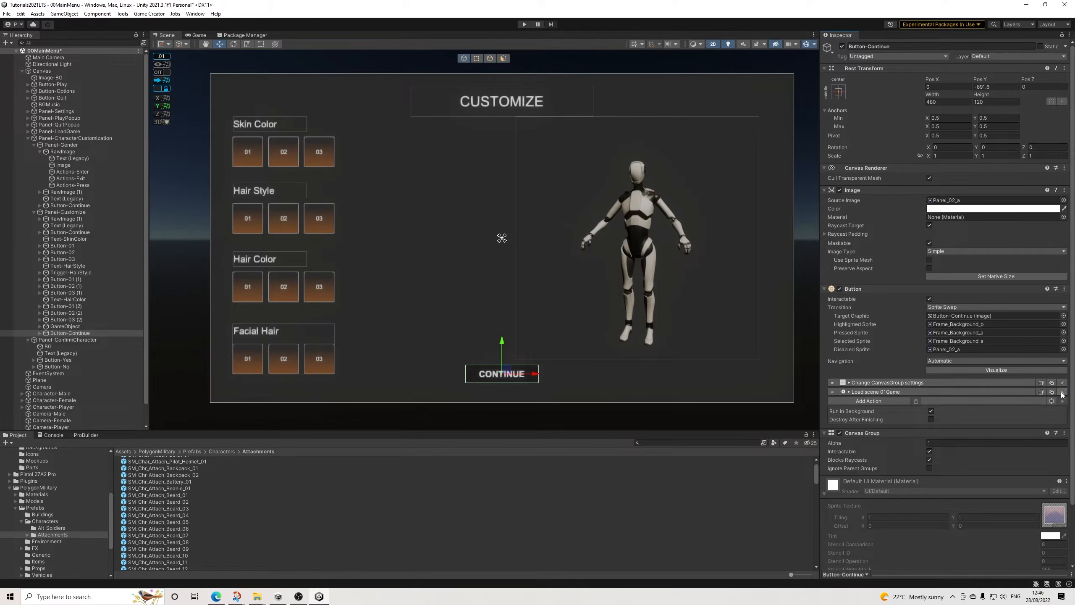
{"action": "left_click", "coordinate": [1062, 392]}
Step: Set the Continue button's CanvasGroup action to duration 0.1 and target Panel-ConfirmCharacter, then collapse both character panels in the hierarchy
{"action": "left_click", "coordinate": [909, 383]}
{"action": "left_click", "coordinate": [1053, 400]}
{"action": "type", "text": "0.1"}
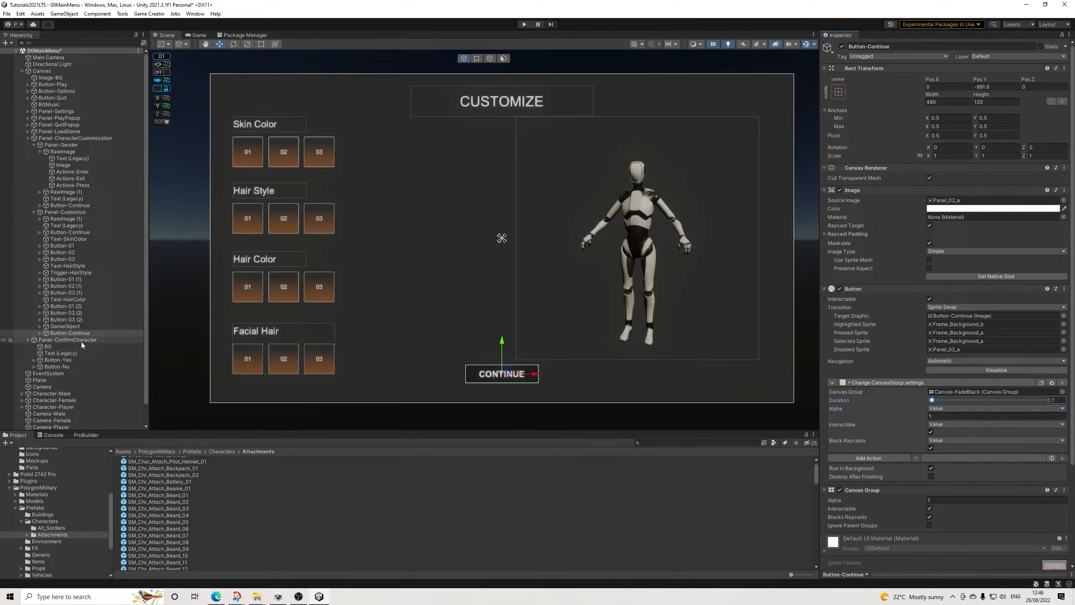
{"action": "left_click_drag", "start_coordinate": [957, 395], "coordinate": [964, 393]}
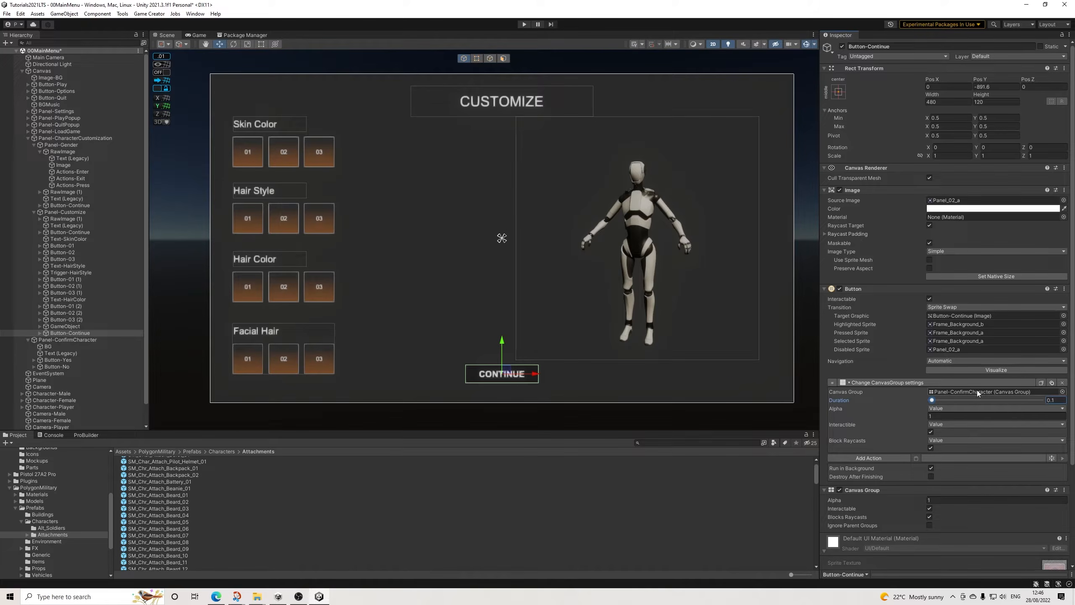
{"action": "left_click", "coordinate": [29, 138]}
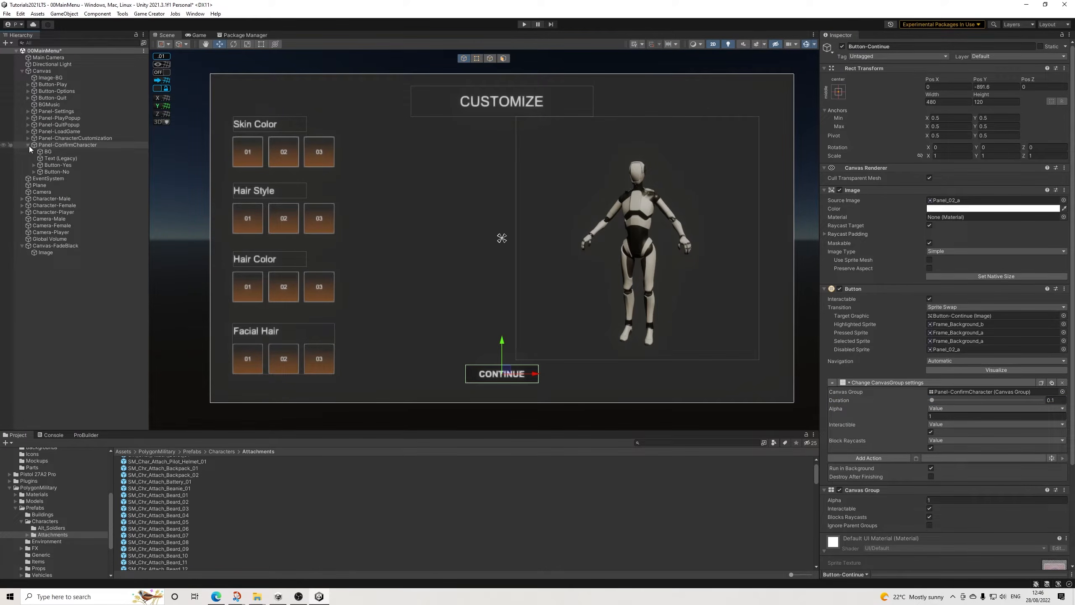
{"action": "left_click", "coordinate": [29, 145]}
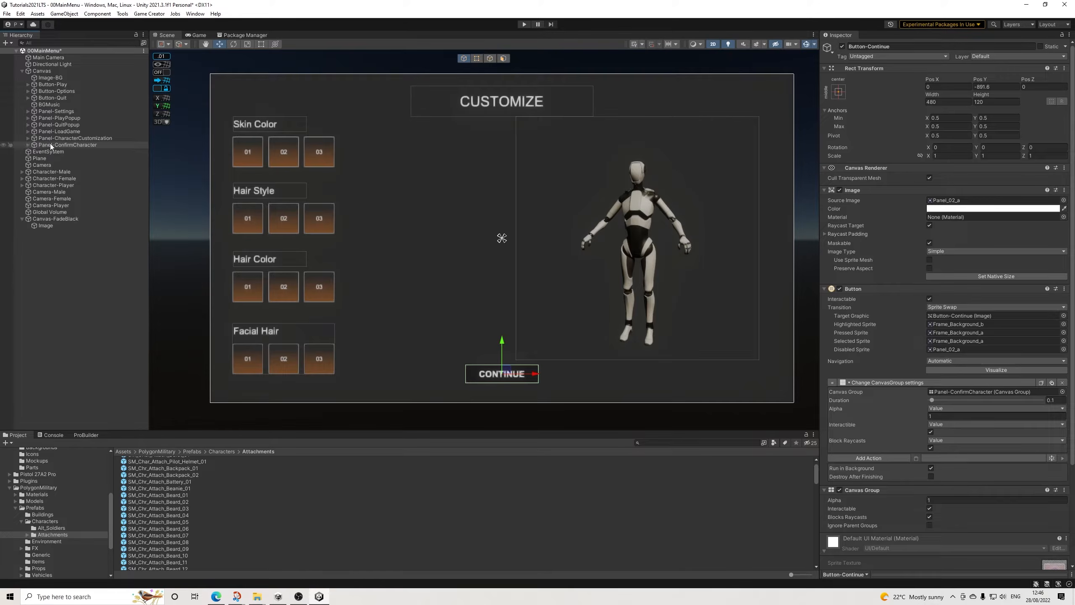
Step: Make Panel-Settings visible with Canvas Group alpha 1, interactable and blocking raycasts, and move it below Panel-ConfirmCharacter in the hierarchy
{"action": "left_click", "coordinate": [57, 111]}
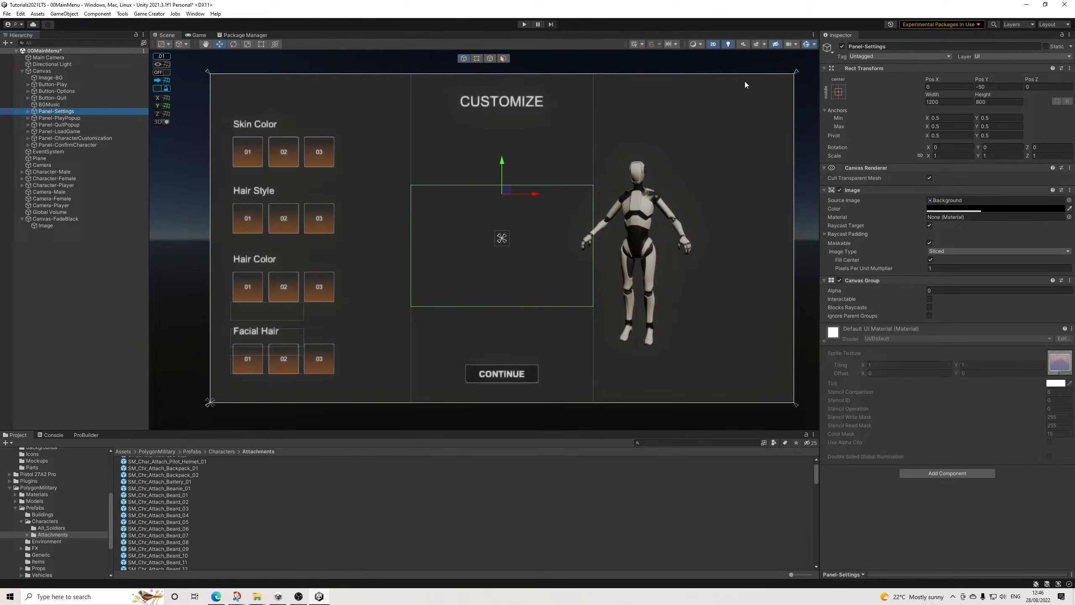
{"action": "left_click", "coordinate": [945, 291]}
{"action": "type", "text": "1"}
{"action": "left_click", "coordinate": [929, 299]}
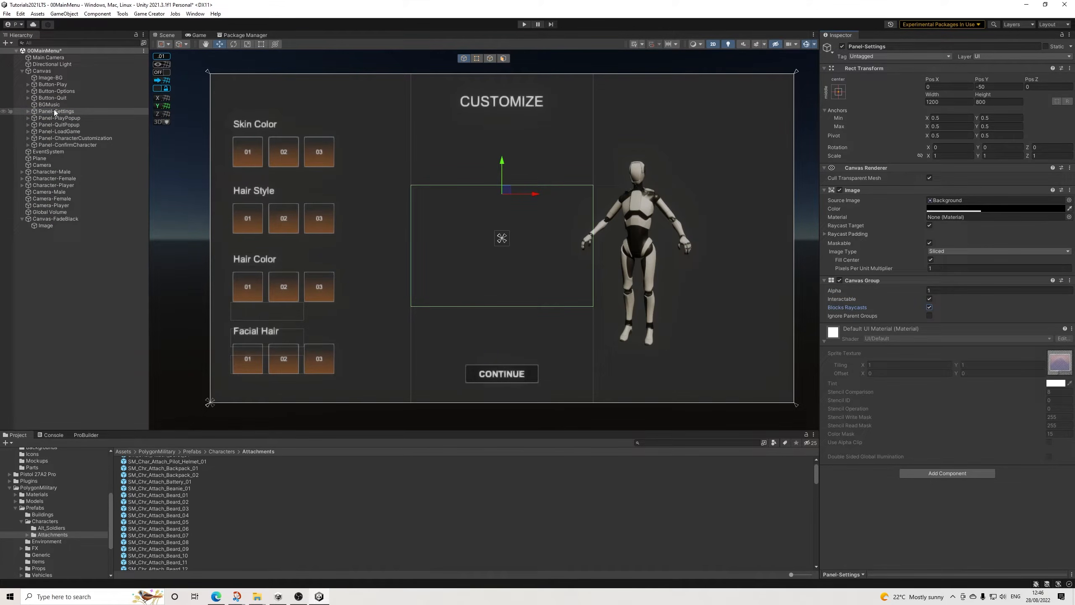
{"action": "left_click_drag", "start_coordinate": [54, 111], "coordinate": [65, 148]}
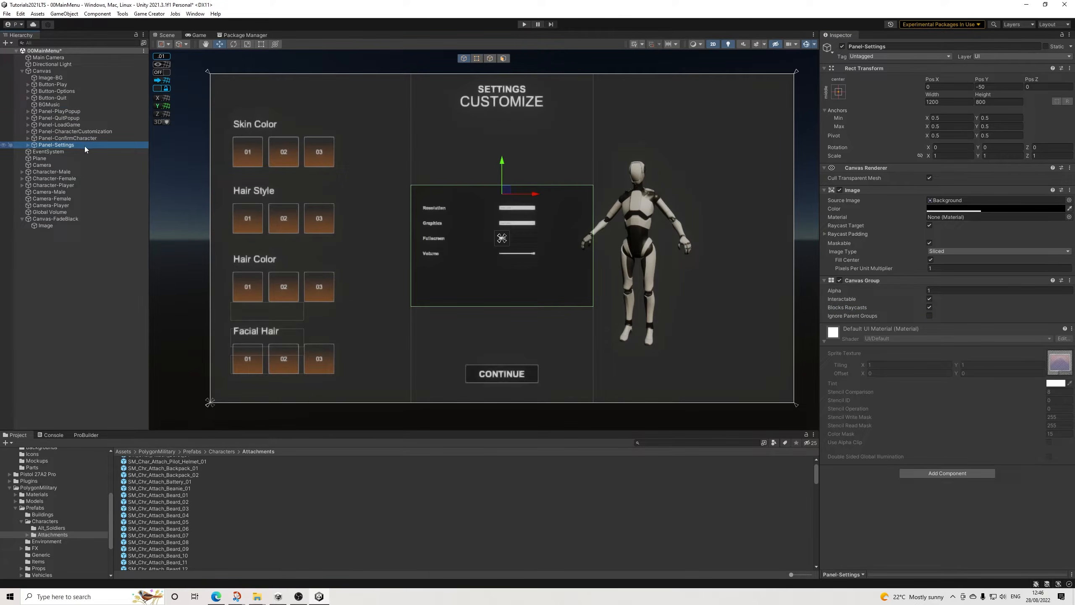
{"action": "scroll", "coordinate": [398, 198], "scroll_direction": "up", "scroll_amount": 3}
{"action": "scroll", "coordinate": [490, 212], "scroll_direction": "down", "scroll_amount": 5}
{"action": "middle_click_drag", "start_coordinate": [501, 216], "coordinate": [478, 220]}
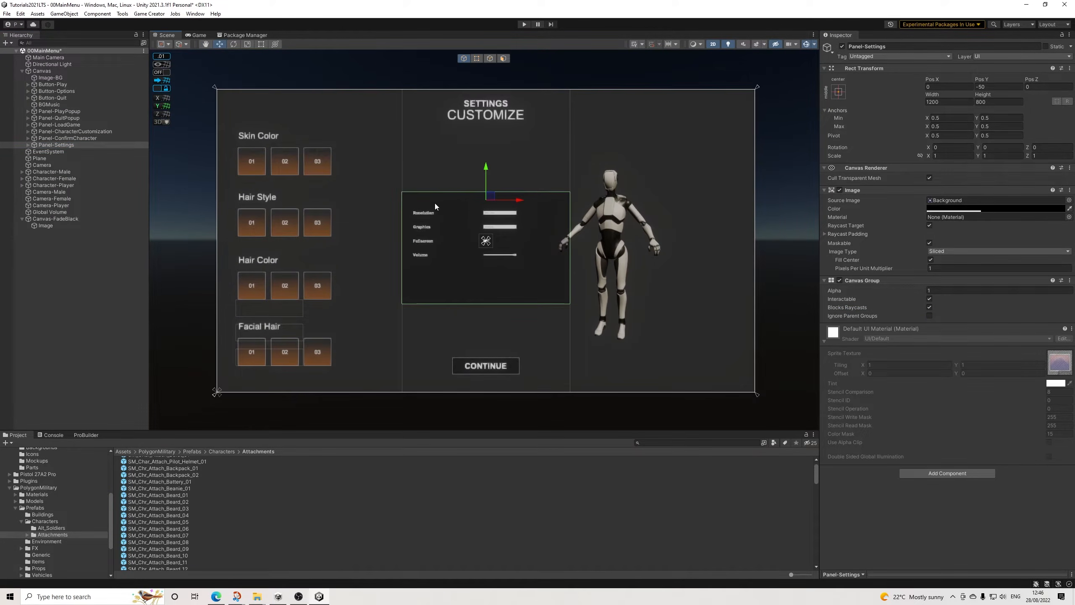
Step: Set Panel-Customize's Canvas Group alpha to 0 and disable Interactable and Blocks Raycasts
{"action": "left_click", "coordinate": [78, 138]}
{"action": "left_click", "coordinate": [56, 133]}
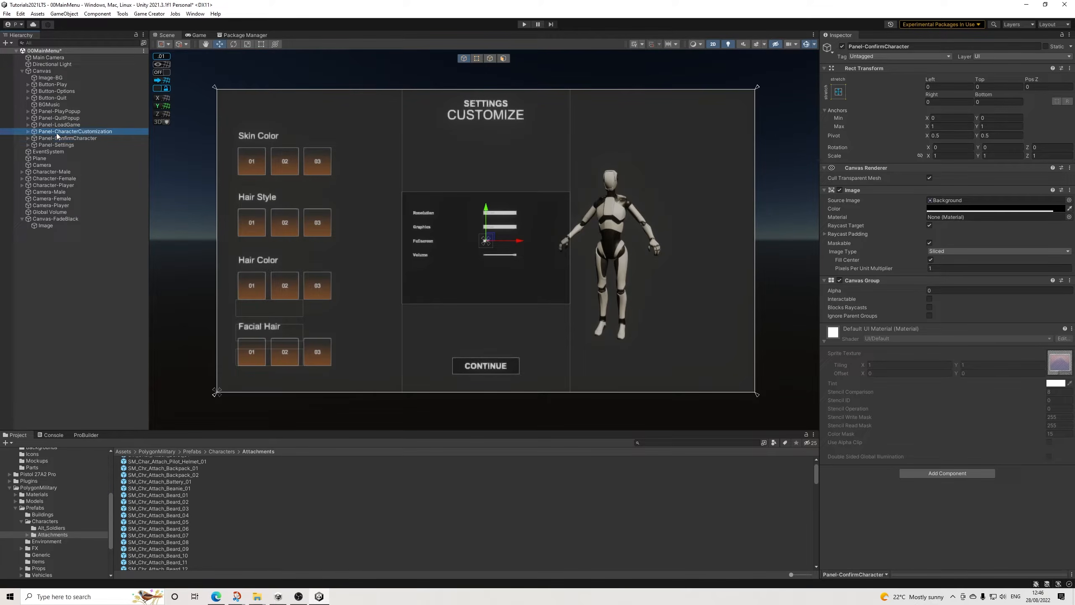
{"action": "left_click", "coordinate": [28, 131]}
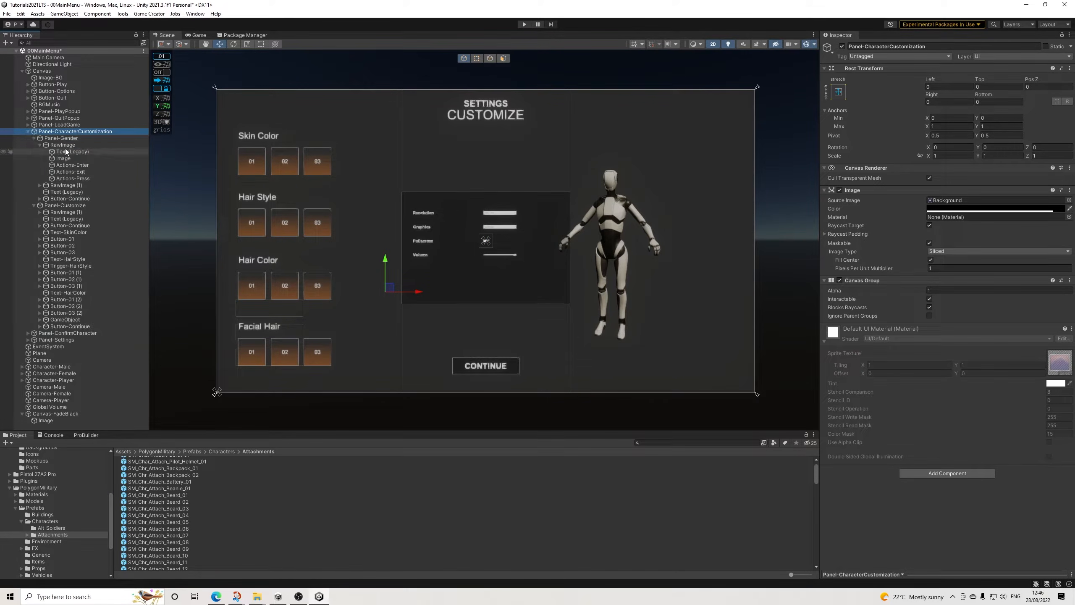
{"action": "left_click", "coordinate": [39, 144]}
{"action": "left_click", "coordinate": [59, 173]}
{"action": "left_click", "coordinate": [944, 291]}
{"action": "type", "text": "0"}
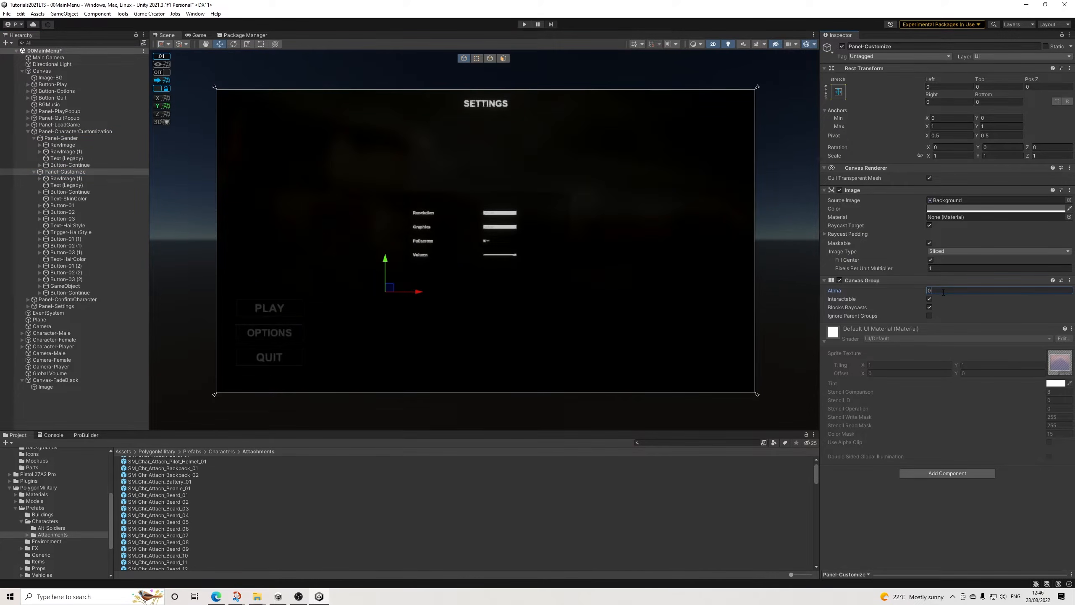
{"action": "left_click", "coordinate": [930, 300]}
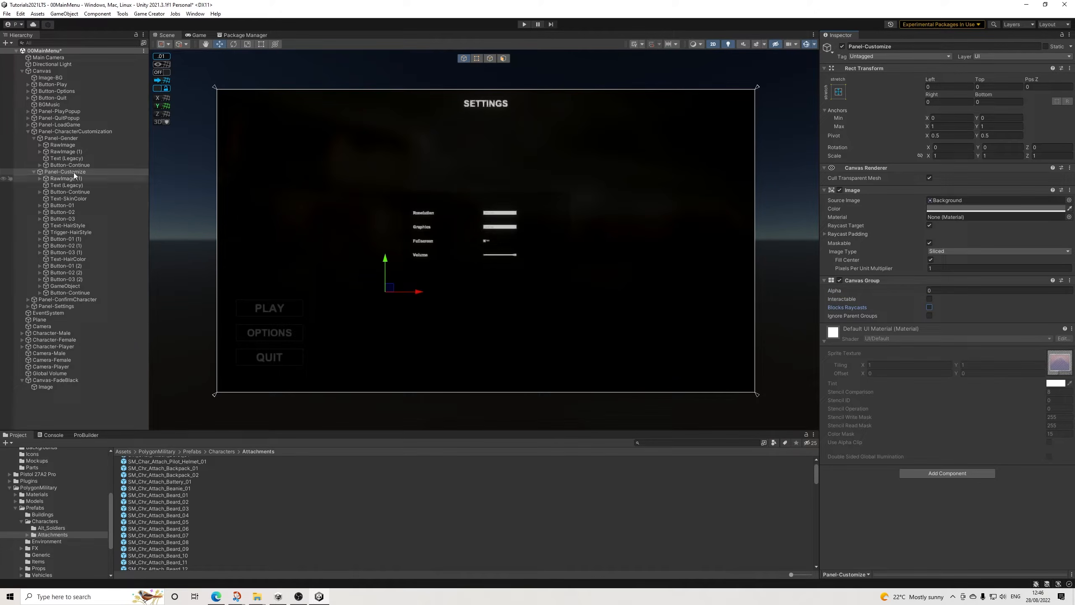
Step: Set Panel-Gender's Canvas Group alpha to 1 and enable Interactable and Blocks Raycasts
{"action": "left_click", "coordinate": [71, 139]}
{"action": "left_click", "coordinate": [933, 291]}
{"action": "type", "text": "1"}
{"action": "left_click", "coordinate": [931, 299]}
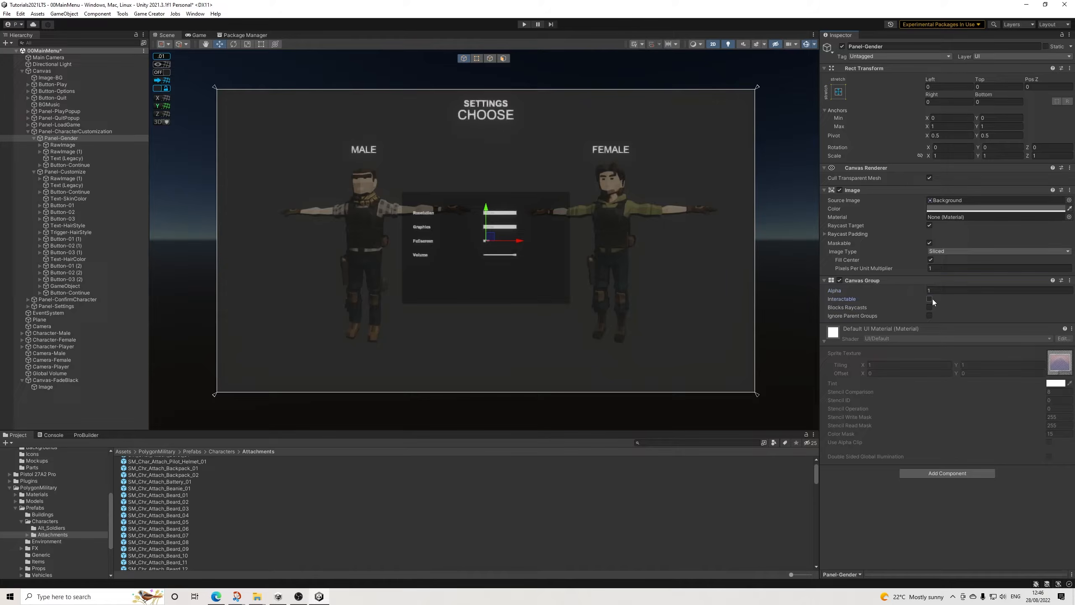
{"action": "left_click", "coordinate": [931, 305]}
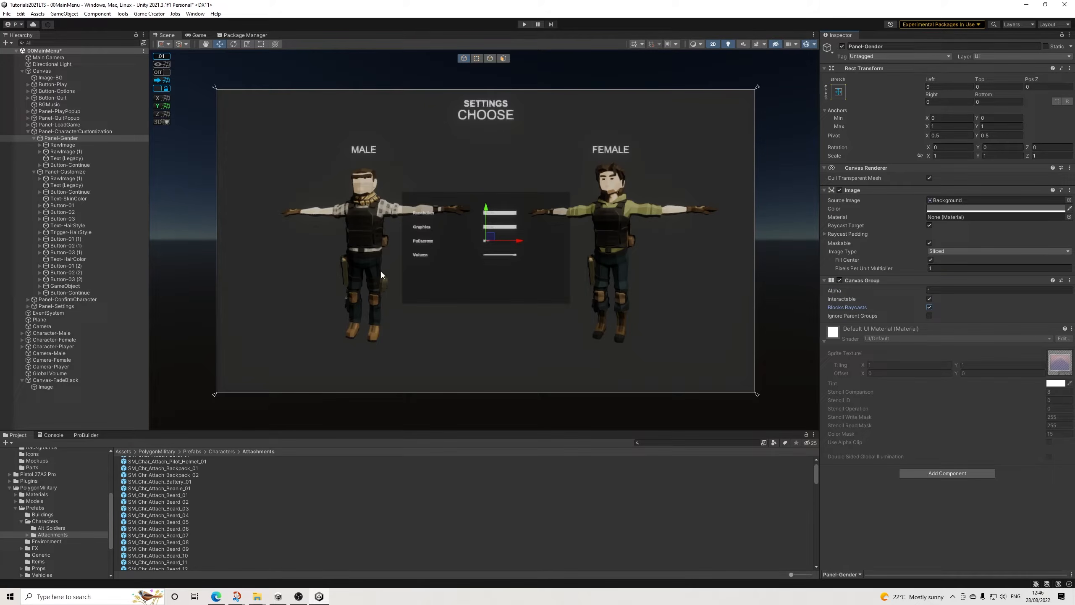
Step: Set Panel-CharacterCustomization's Canvas Group alpha to 0, disable Interactable and Blocks Raycasts, and collapse the panel in the hierarchy
{"action": "left_click", "coordinate": [75, 132]}
{"action": "left_click", "coordinate": [933, 290]}
{"action": "type", "text": "0"}
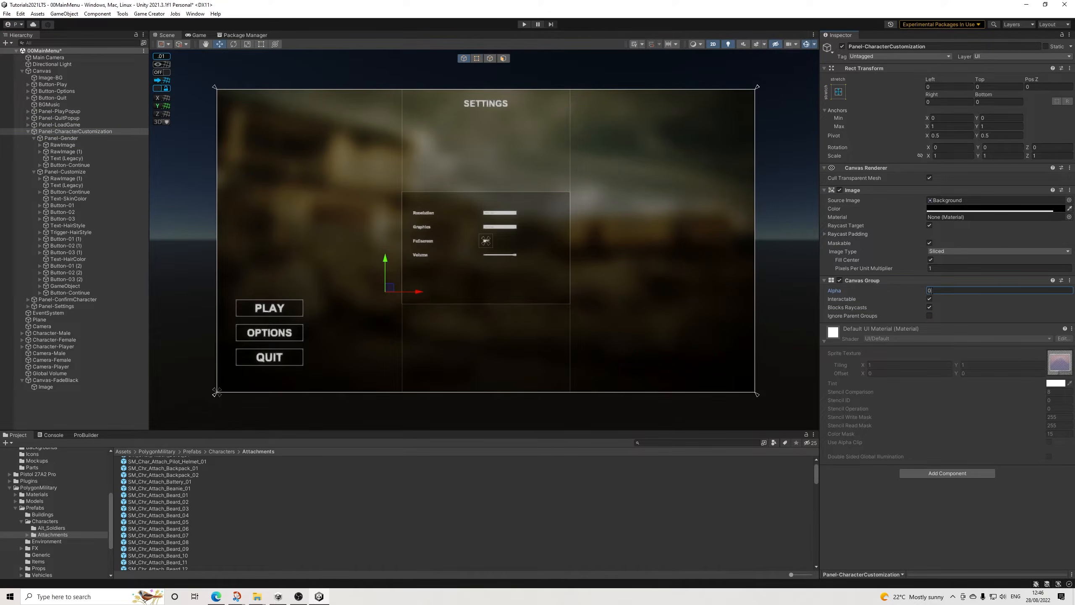
{"action": "left_click", "coordinate": [930, 299]}
{"action": "left_click", "coordinate": [930, 308]}
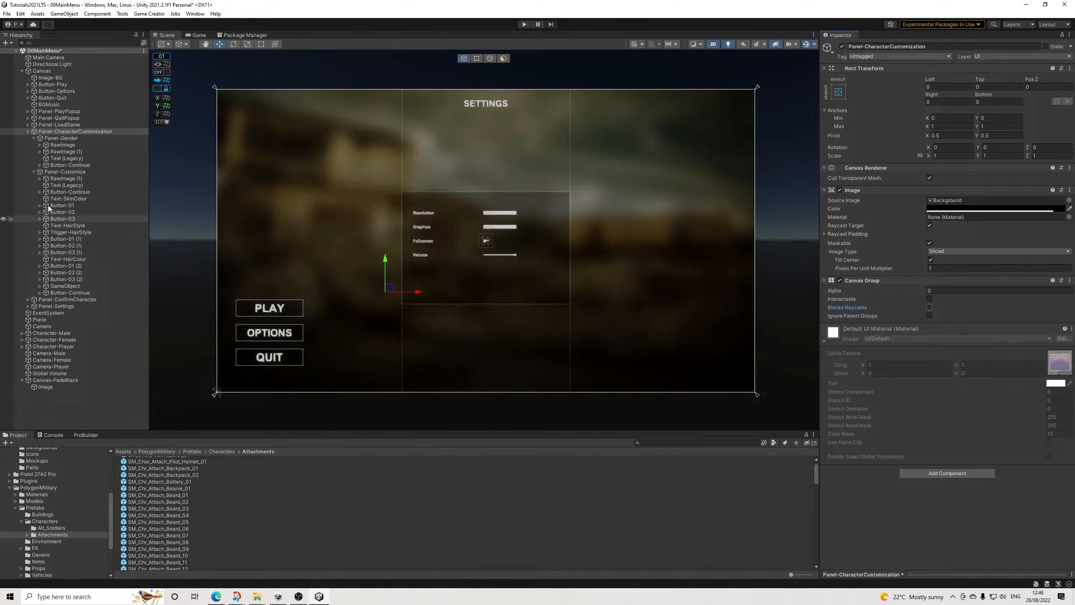
{"action": "left_click", "coordinate": [26, 133]}
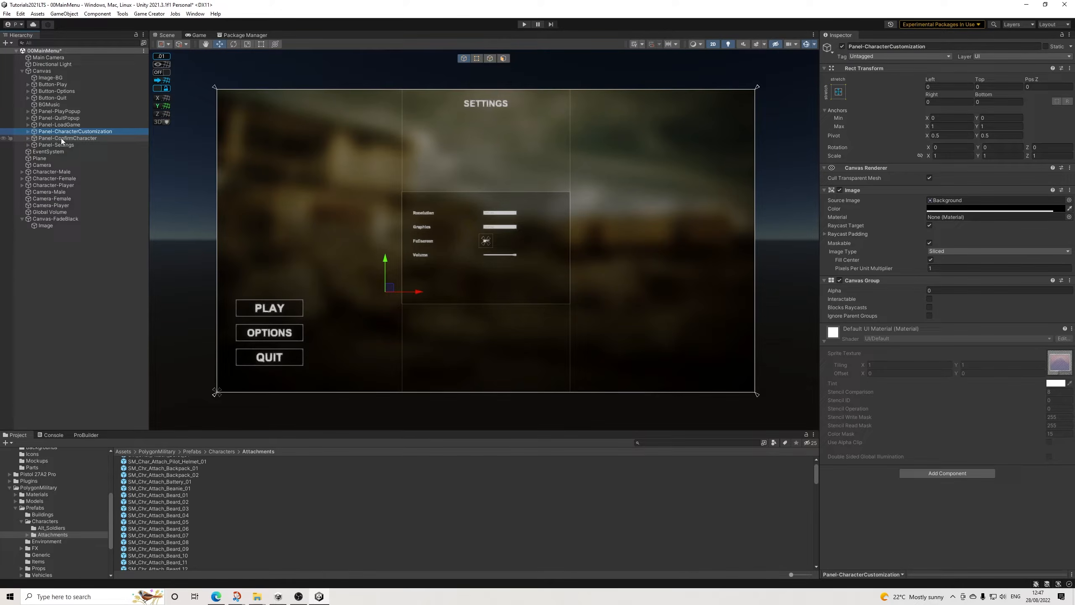
Step: Duplicate Panel-ConfirmCharacter, place the copy directly below the original in the hierarchy and rename it Panel-Settings
{"action": "left_click", "coordinate": [28, 132]}
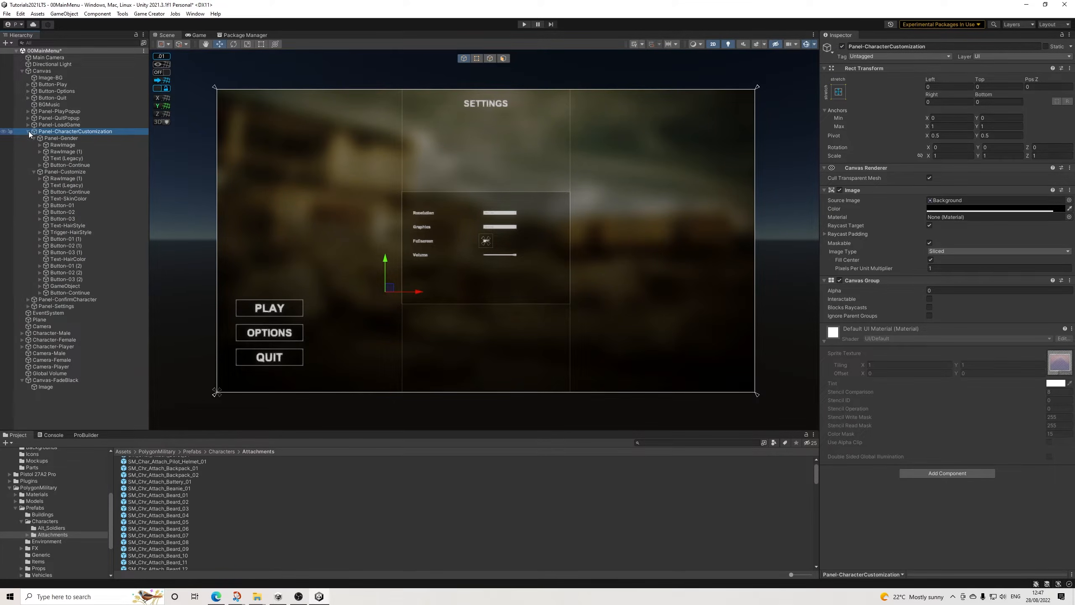
{"action": "left_click", "coordinate": [59, 299]}
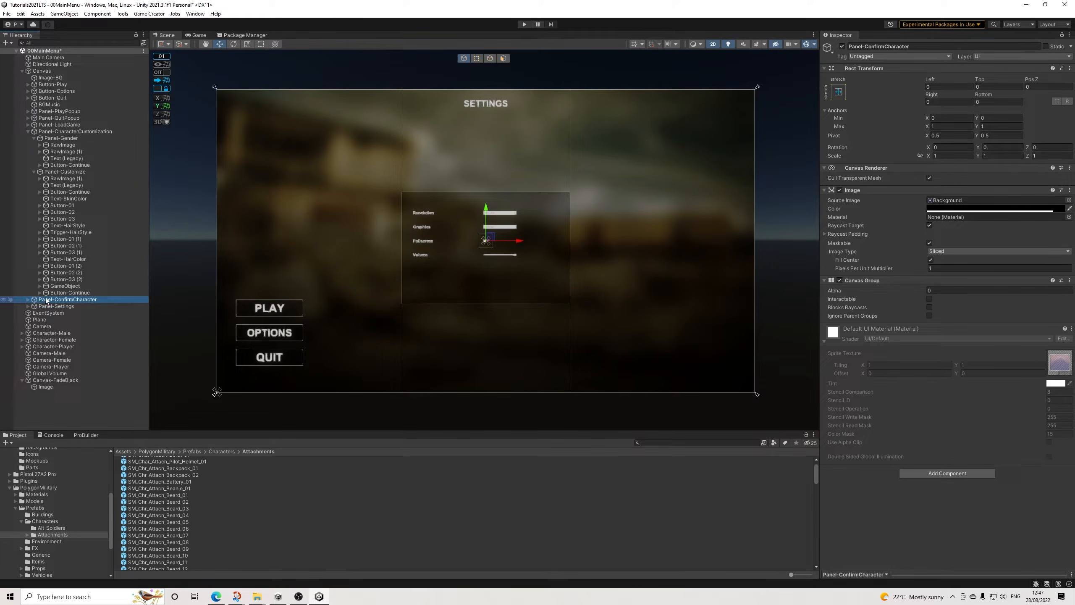
{"action": "left_click", "coordinate": [27, 132]}
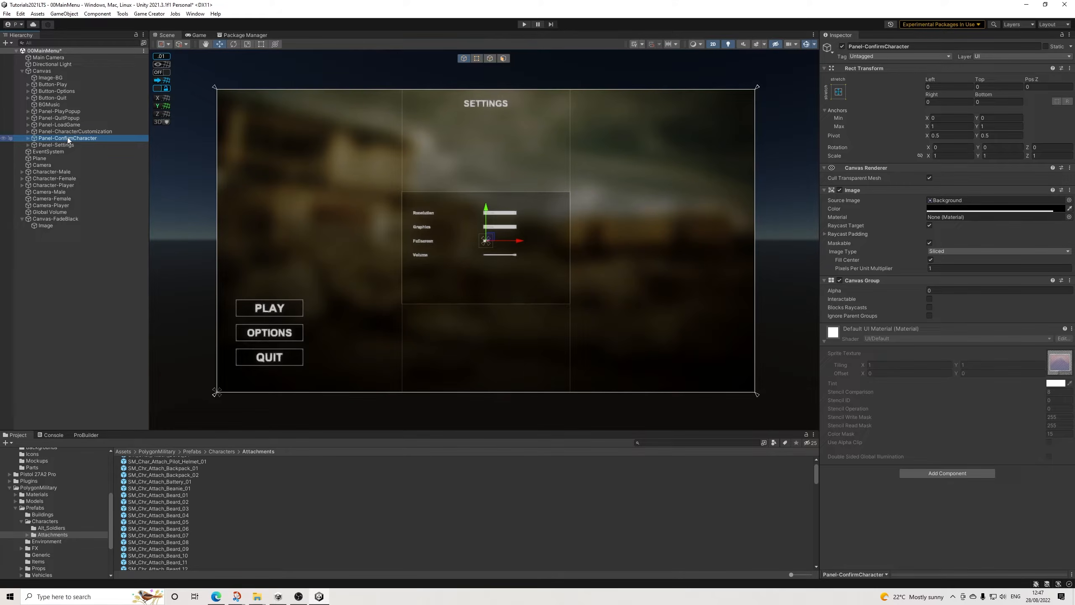
{"action": "key", "text": "ctrl+d"}
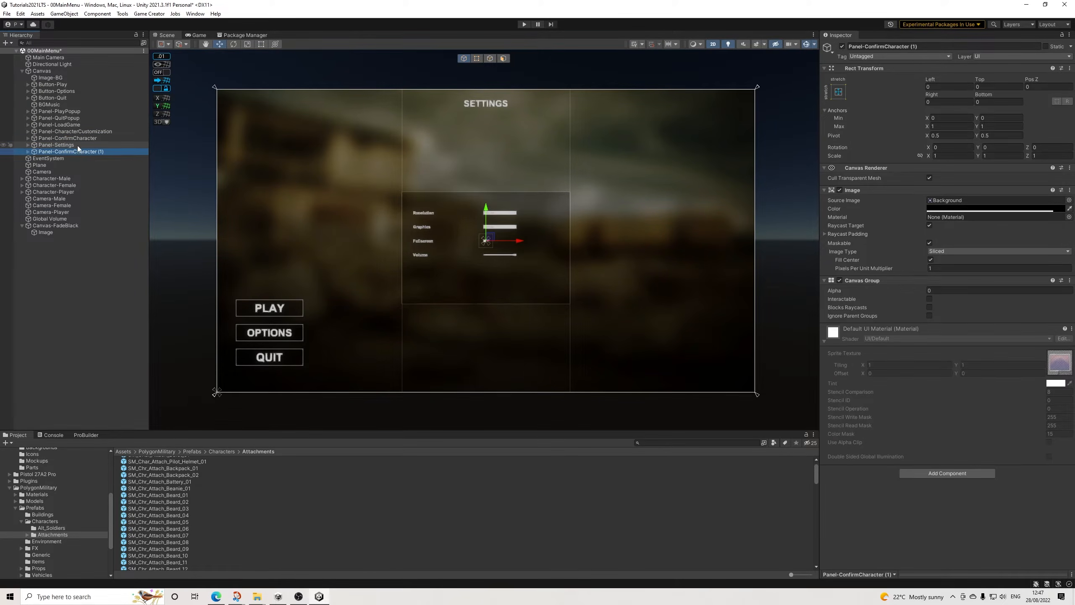
{"action": "left_click_drag", "start_coordinate": [77, 153], "coordinate": [76, 140]}
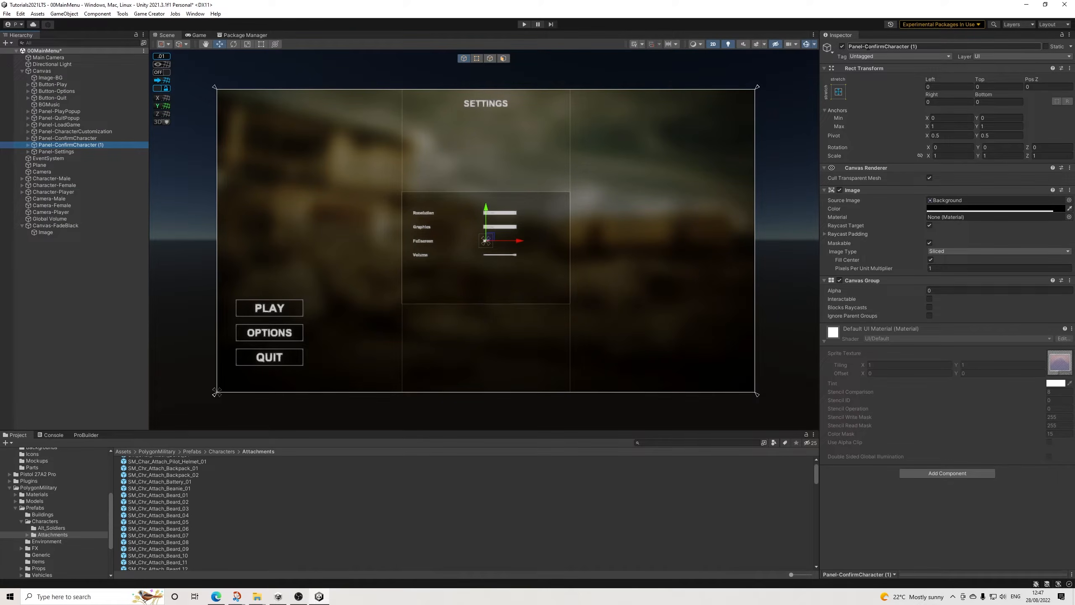
{"action": "left_click_drag", "start_coordinate": [865, 47], "coordinate": [1054, 79]}
{"action": "type", "text": "Settings"}
{"action": "key", "text": "Return"}
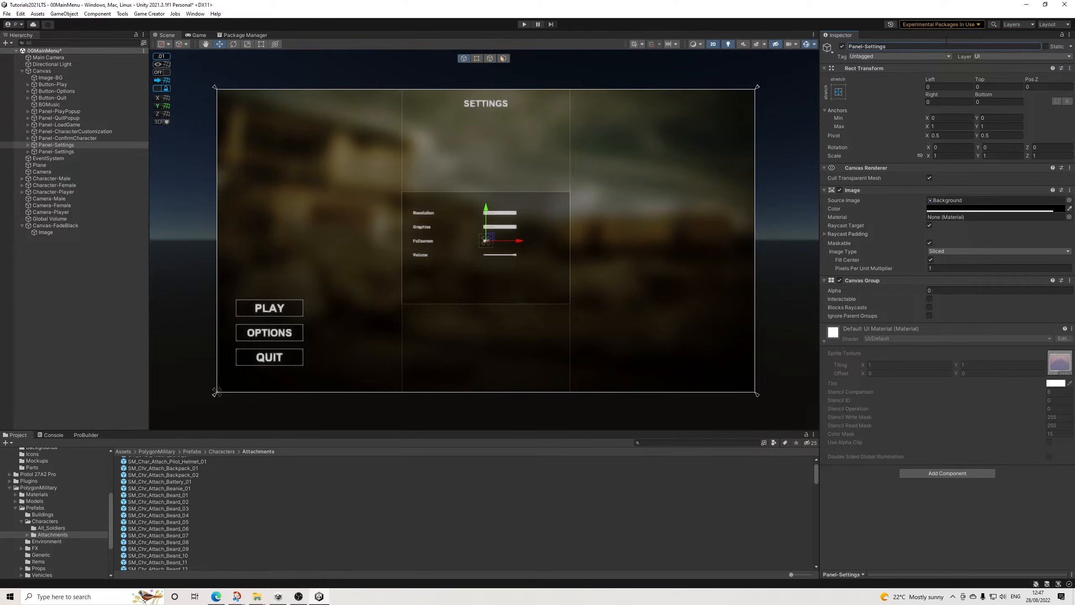
Step: Expand the original Panel-Settings in the hierarchy and set the new Panel-Settings' Canvas Group alpha to 1
{"action": "left_click", "coordinate": [43, 151]}
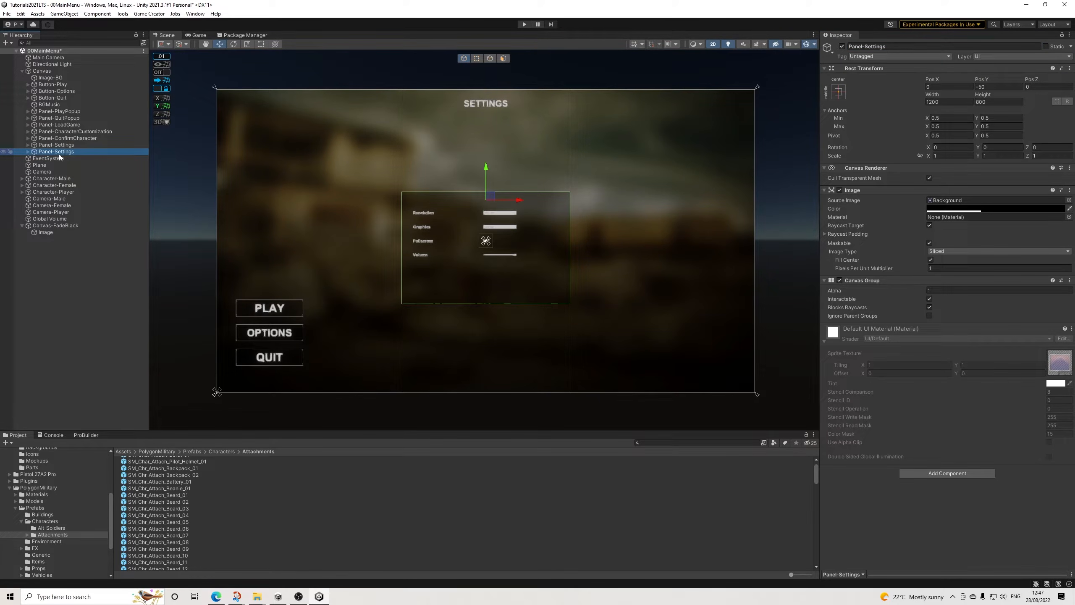
{"action": "left_click", "coordinate": [27, 152]}
{"action": "left_click", "coordinate": [59, 145]}
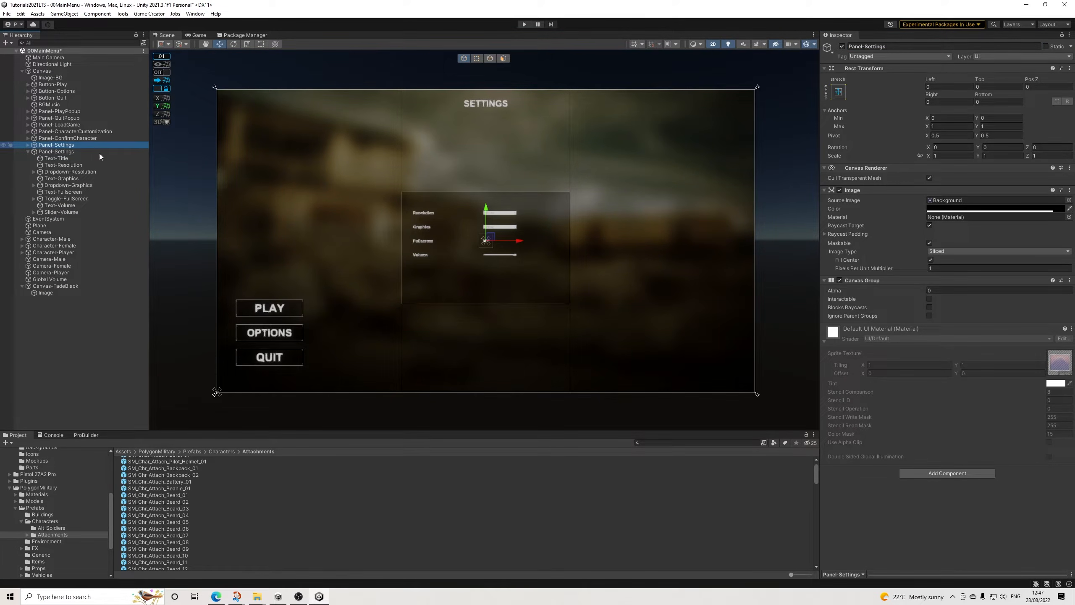
{"action": "left_click", "coordinate": [964, 292]}
{"action": "type", "text": "1"}
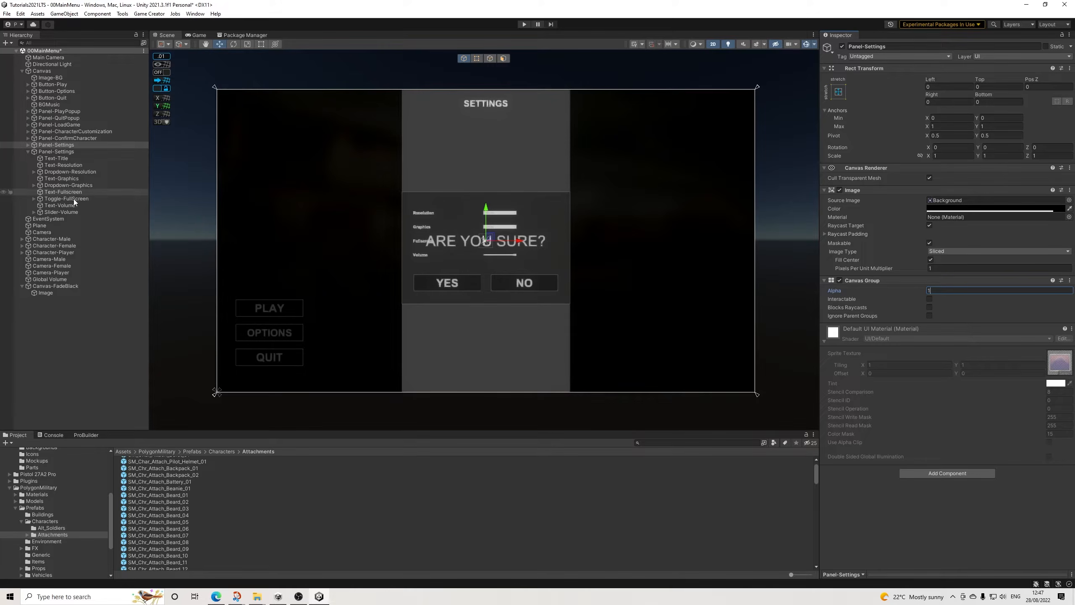
Step: Move all child objects from Text-Title to Slider-Volume into the new Panel-Settings and delete the emptied original panel
{"action": "left_click", "coordinate": [64, 158]}
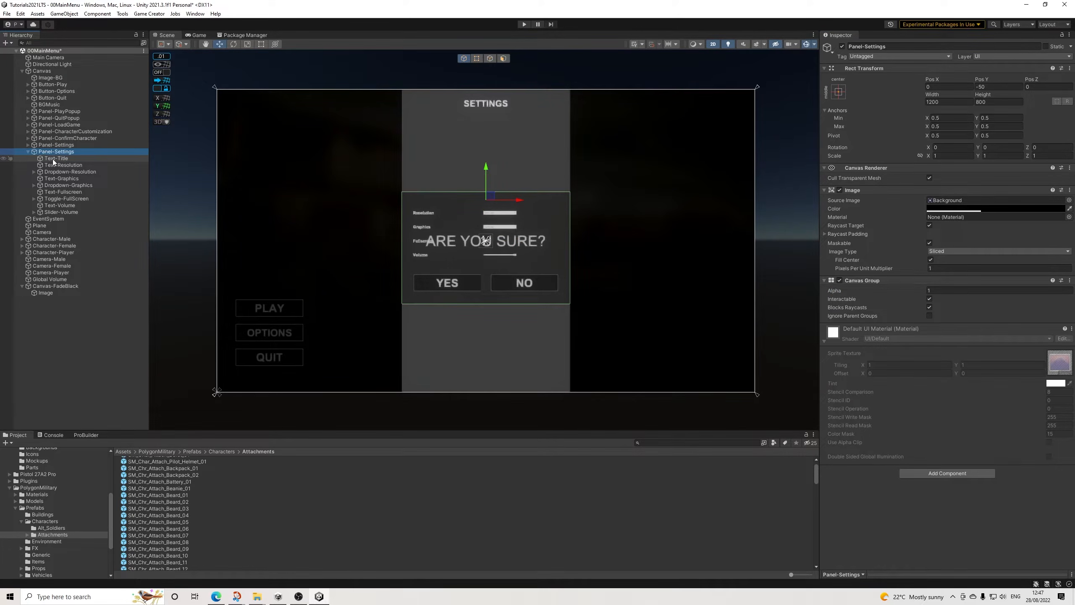
{"action": "left_click", "coordinate": [54, 211], "text": "shift"}
{"action": "left_click_drag", "start_coordinate": [56, 157], "coordinate": [66, 146]}
{"action": "left_click", "coordinate": [63, 239]}
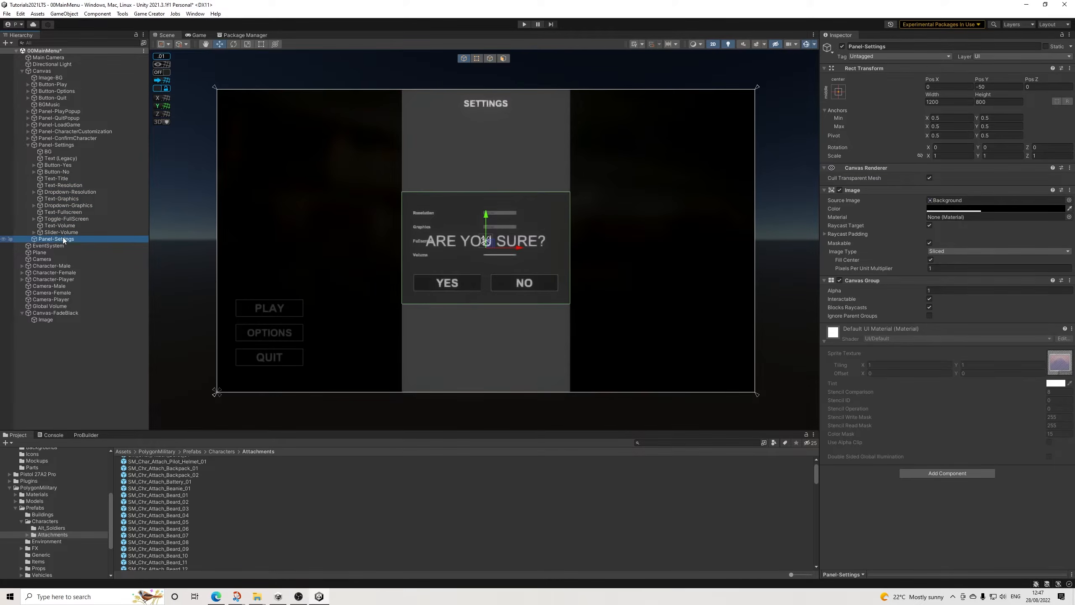
{"action": "key", "text": "Delete"}
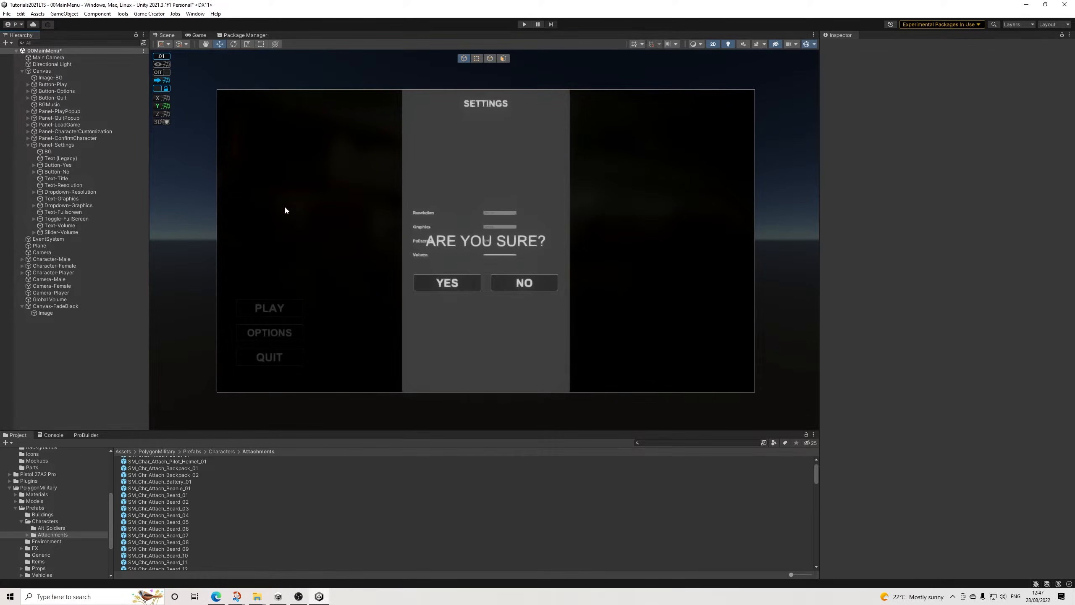
Step: Delete the ARE YOU SURE? text and Button-Yes from Panel-Settings
{"action": "left_click", "coordinate": [75, 158]}
{"action": "key", "text": "Delete"}
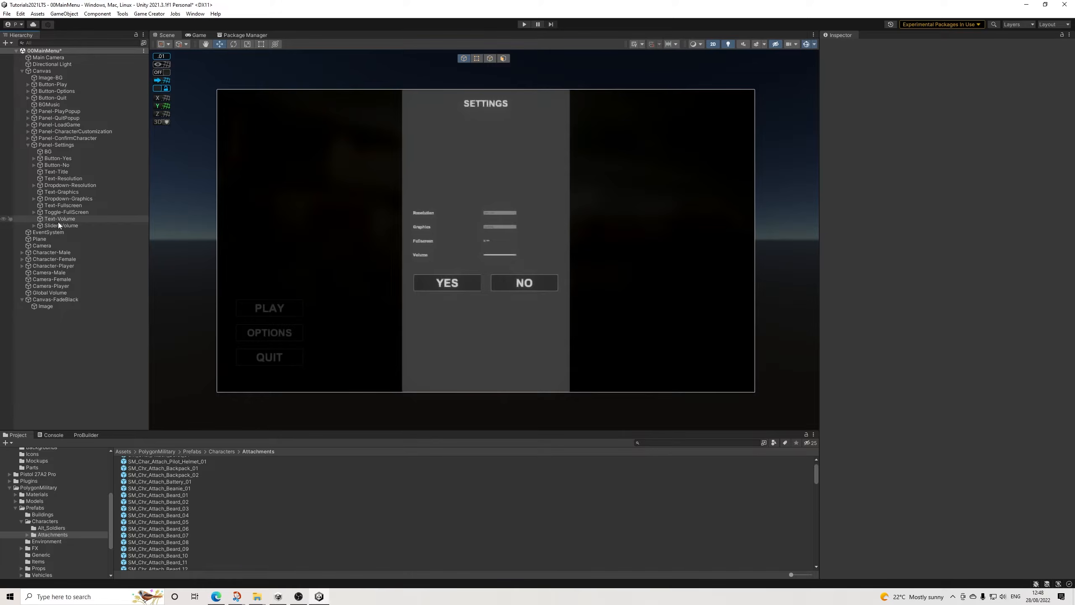
{"action": "left_click", "coordinate": [62, 160]}
{"action": "key", "text": "Delete"}
Step: Set Button-No's Pos X to 0 and move it down to a Pos Y of about -869
{"action": "left_click", "coordinate": [64, 160]}
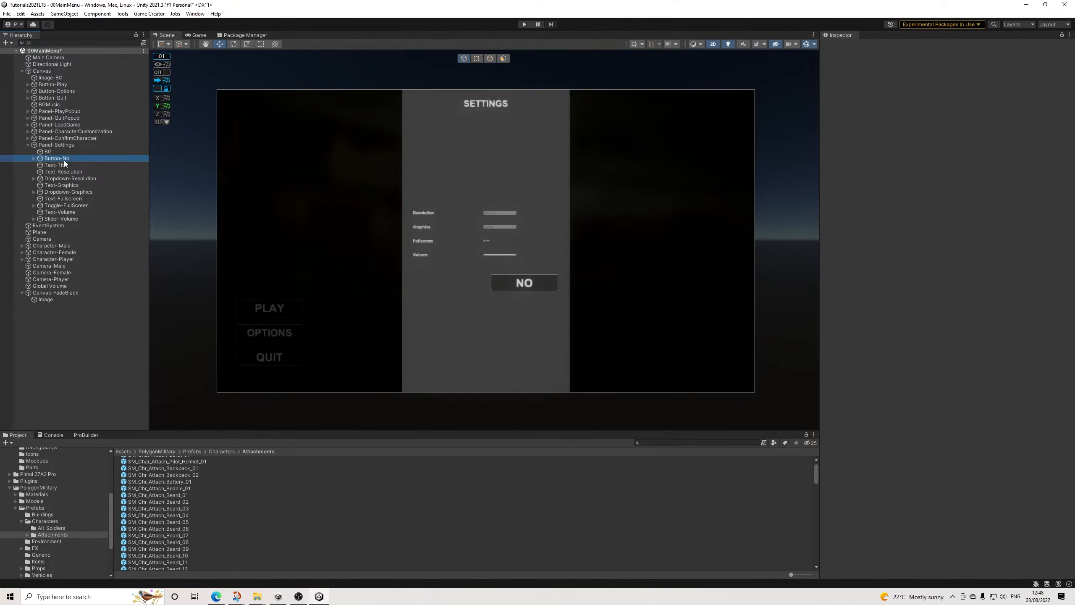
{"action": "left_click", "coordinate": [1004, 87]}
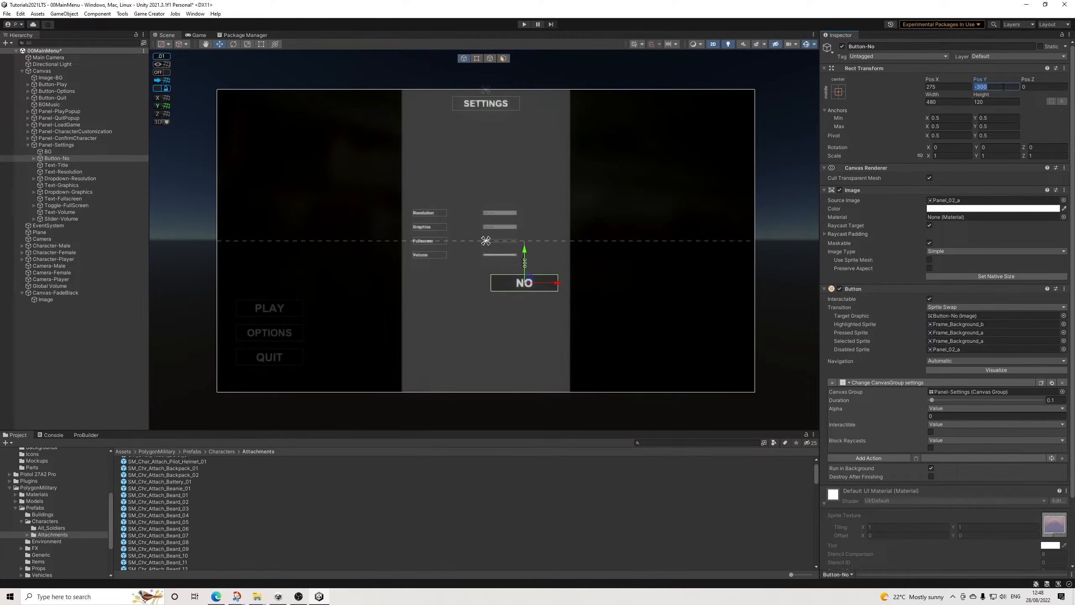
{"action": "left_click", "coordinate": [931, 87]}
{"action": "type", "text": "0"}
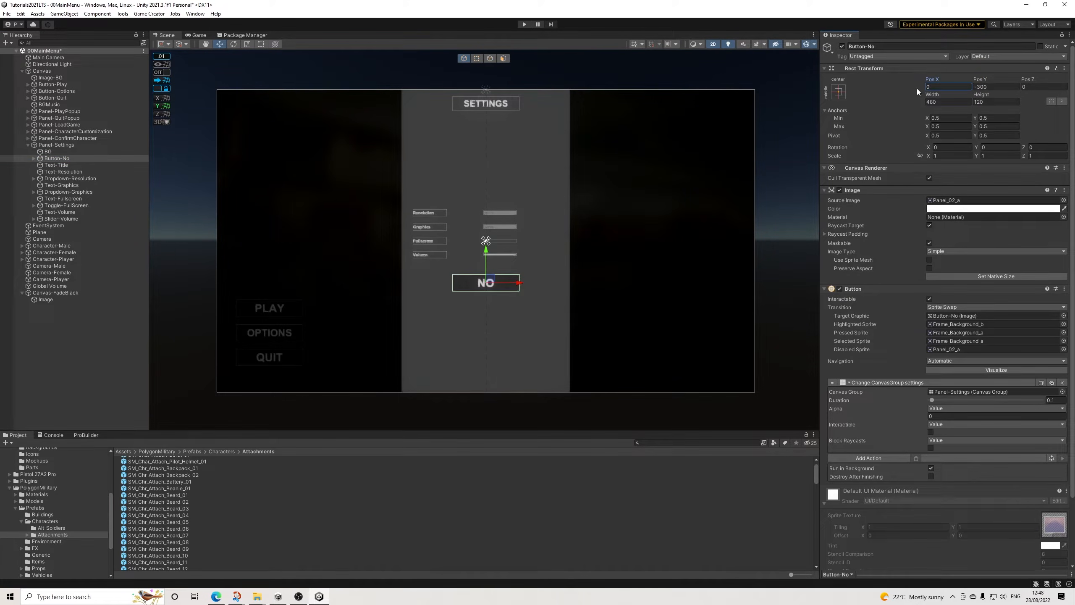
{"action": "left_click_drag", "start_coordinate": [489, 259], "coordinate": [492, 330]}
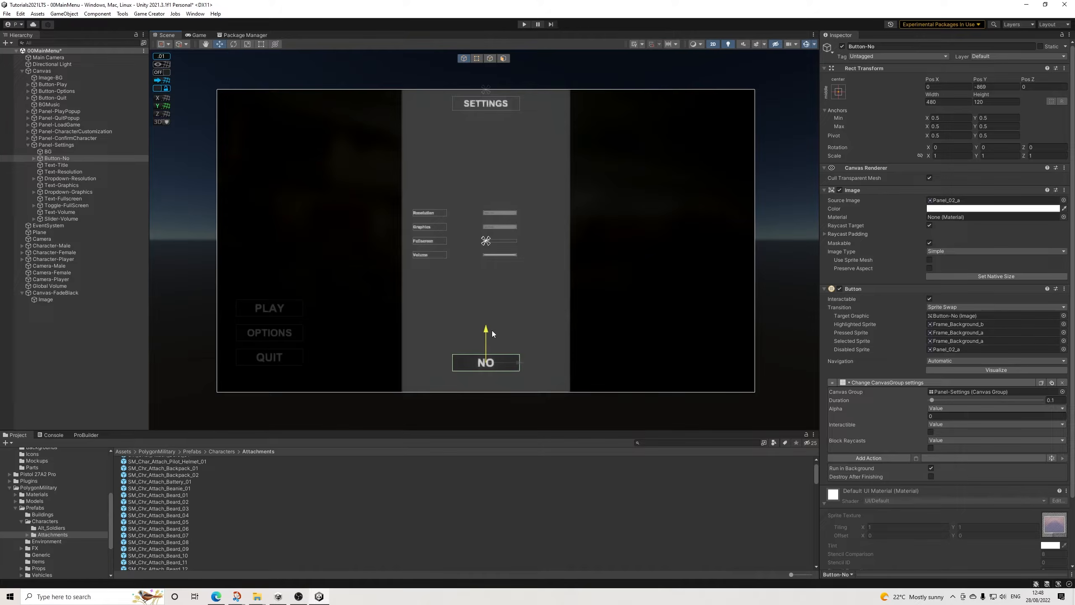
Step: Rename Button-No to Button-Return, change its label text to RETURN and collapse it in the hierarchy
{"action": "left_click", "coordinate": [34, 158]}
{"action": "double_click", "coordinate": [890, 48]}
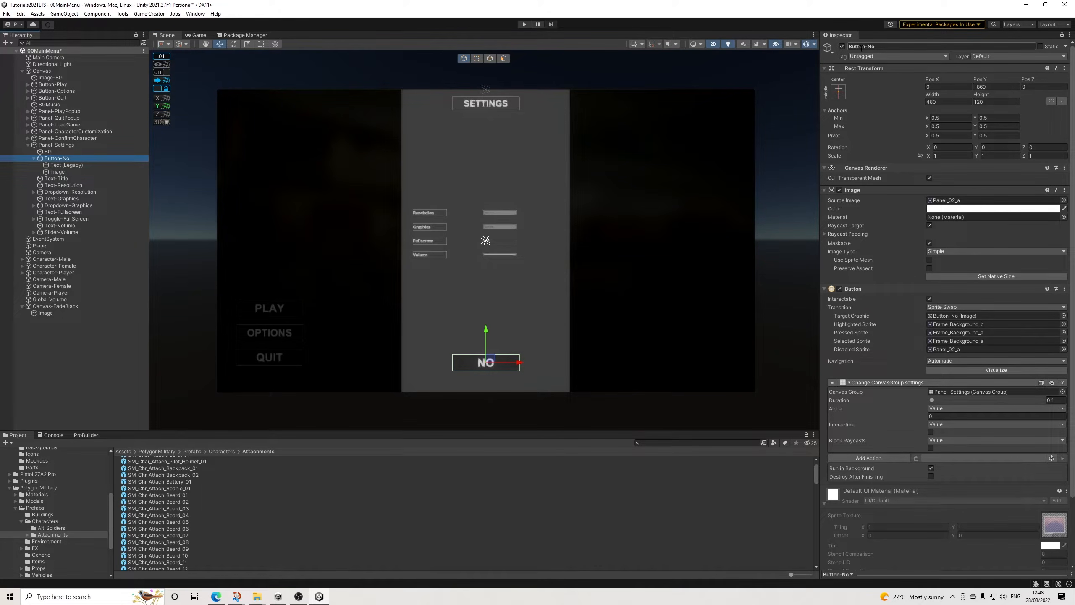
{"action": "type", "text": "Return"}
{"action": "key", "text": "Return"}
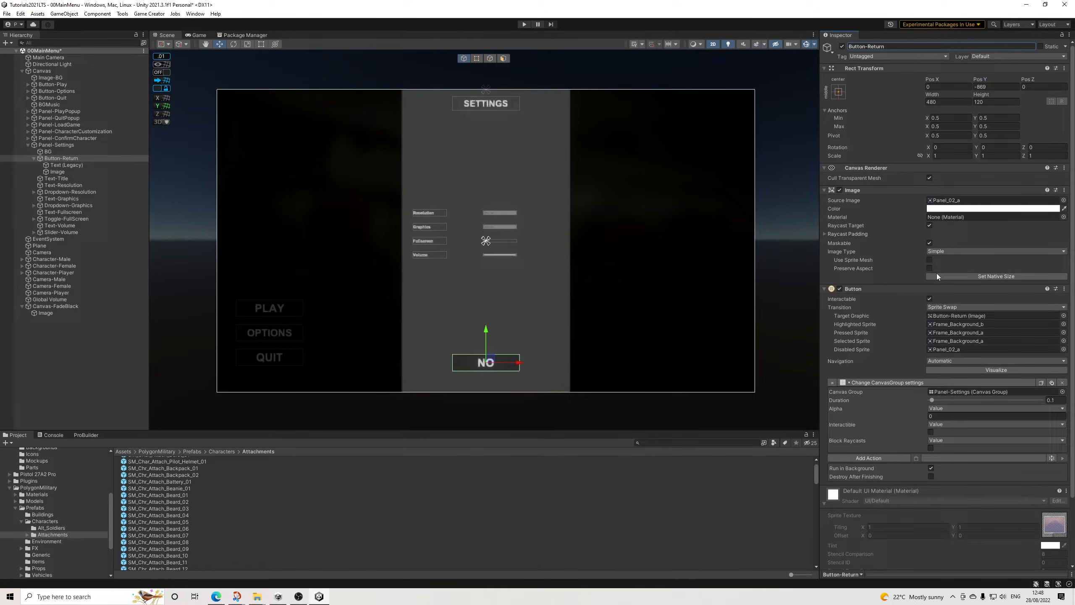
{"action": "left_click", "coordinate": [63, 164]}
{"action": "left_click", "coordinate": [855, 210]}
{"action": "type", "text": "RETURN"}
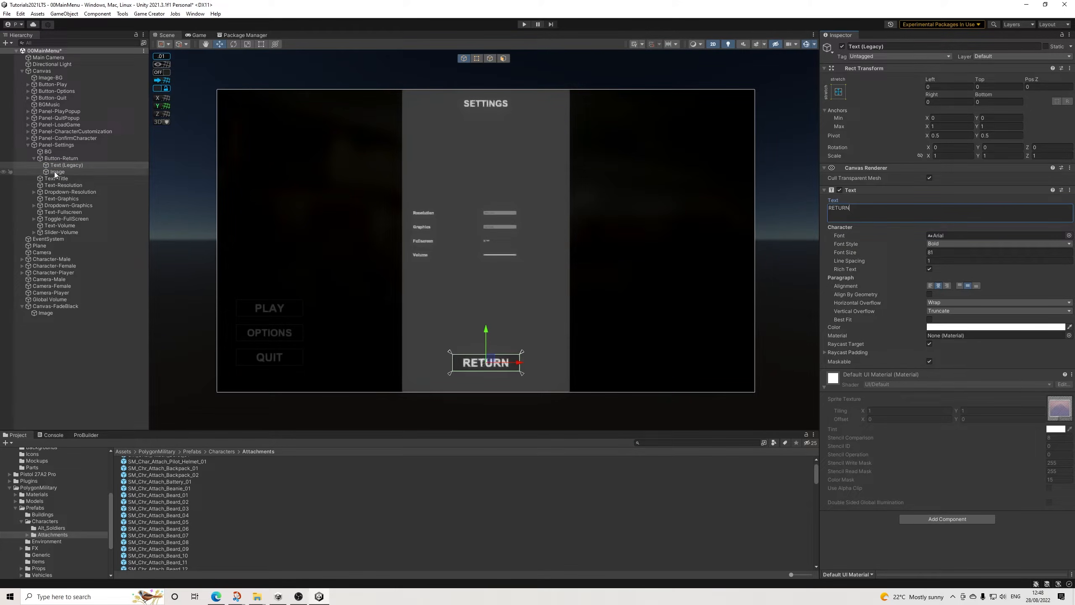
{"action": "left_click", "coordinate": [62, 159]}
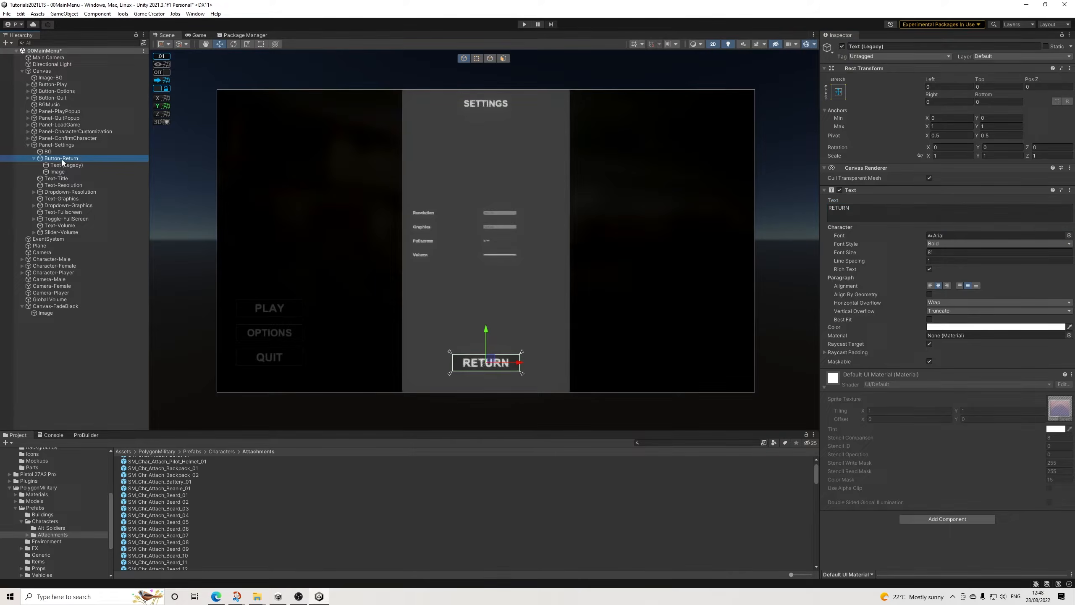
{"action": "left_click", "coordinate": [65, 165]}
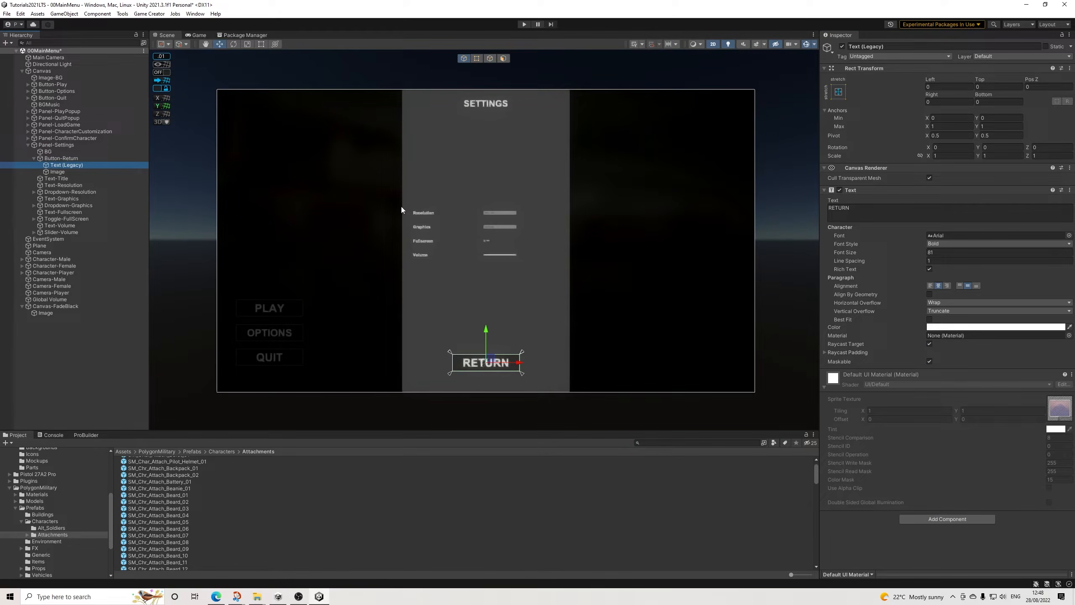
{"action": "left_click", "coordinate": [45, 159]}
{"action": "left_click", "coordinate": [34, 158]}
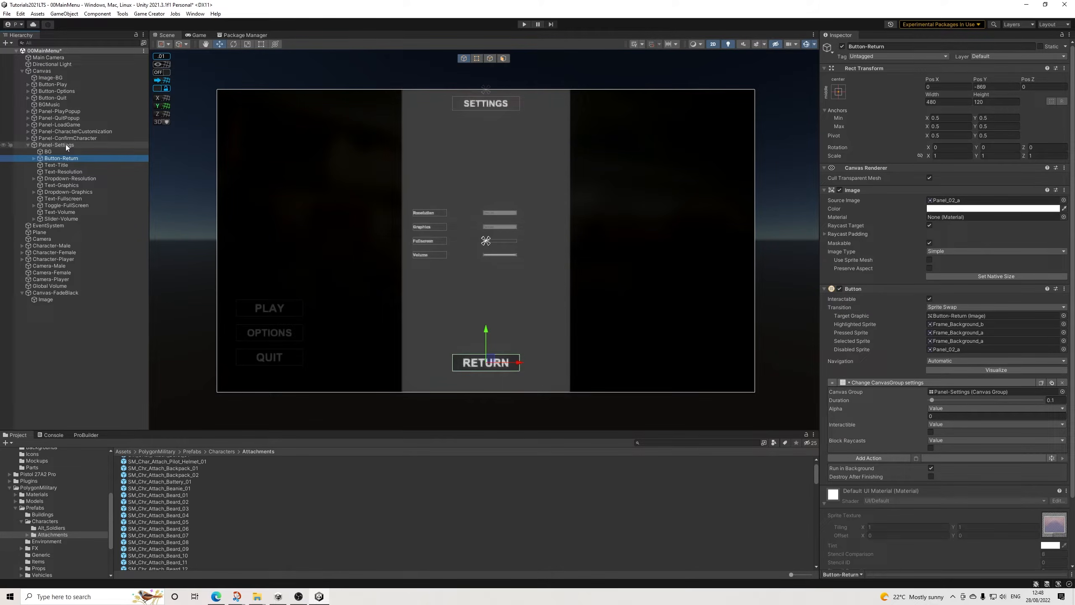
Step: Move Text-Title down to a Pos Y of about -352 and set its scale to 1 on all axes
{"action": "left_click", "coordinate": [51, 166]}
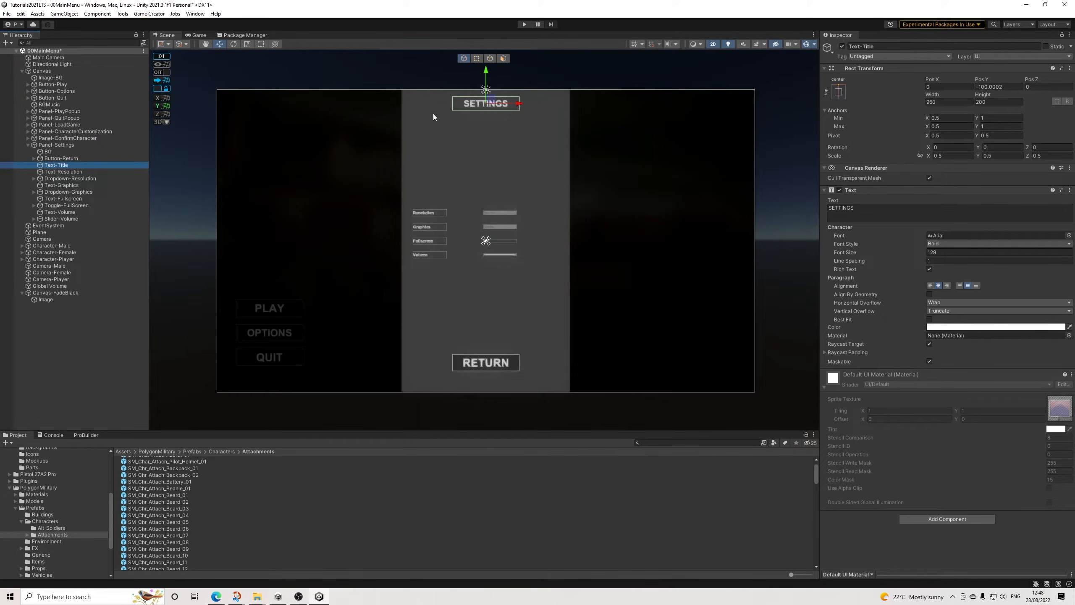
{"action": "left_click_drag", "start_coordinate": [485, 75], "coordinate": [488, 110]}
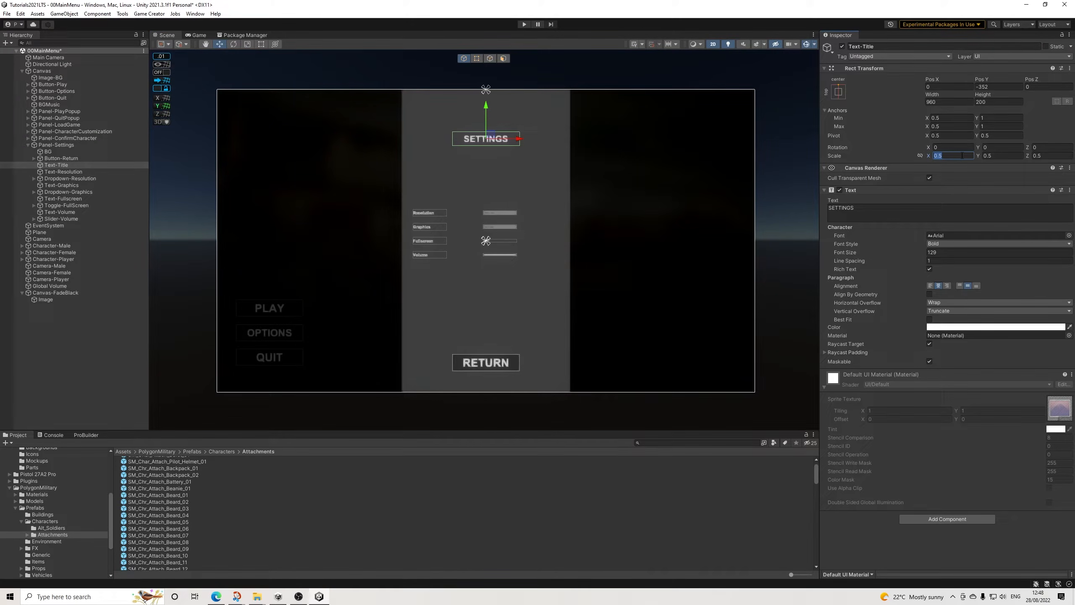
{"action": "type", "text": "1"}
{"action": "key", "text": "Tab"}
{"action": "key", "text": "Tab"}
Step: Set the font size of the SETTINGS title to 90
{"action": "left_click", "coordinate": [945, 251]}
{"action": "type", "text": "60"}
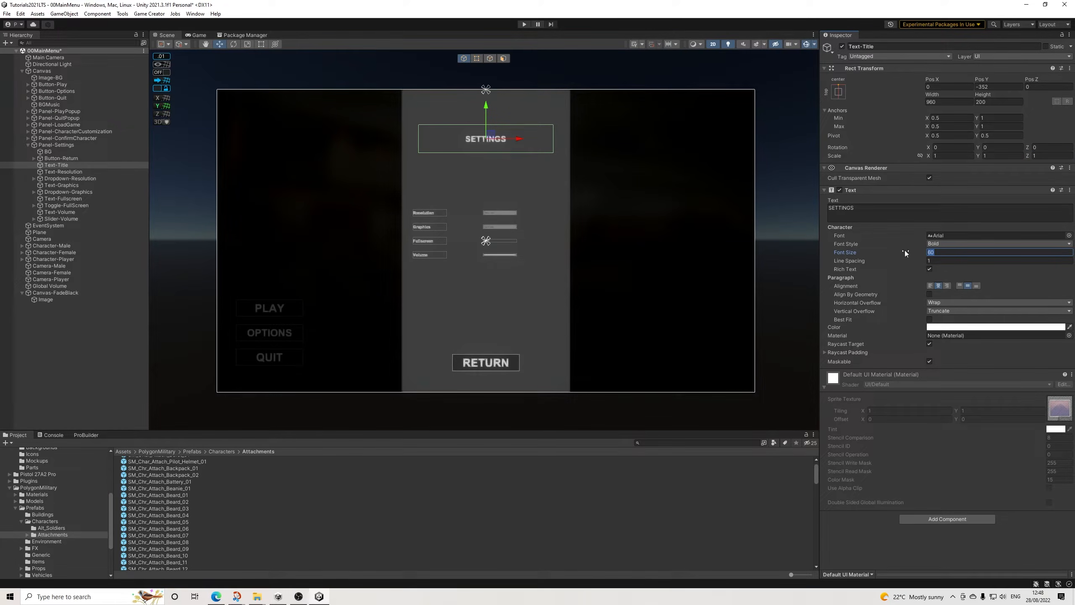
{"action": "type", "text": "90"}
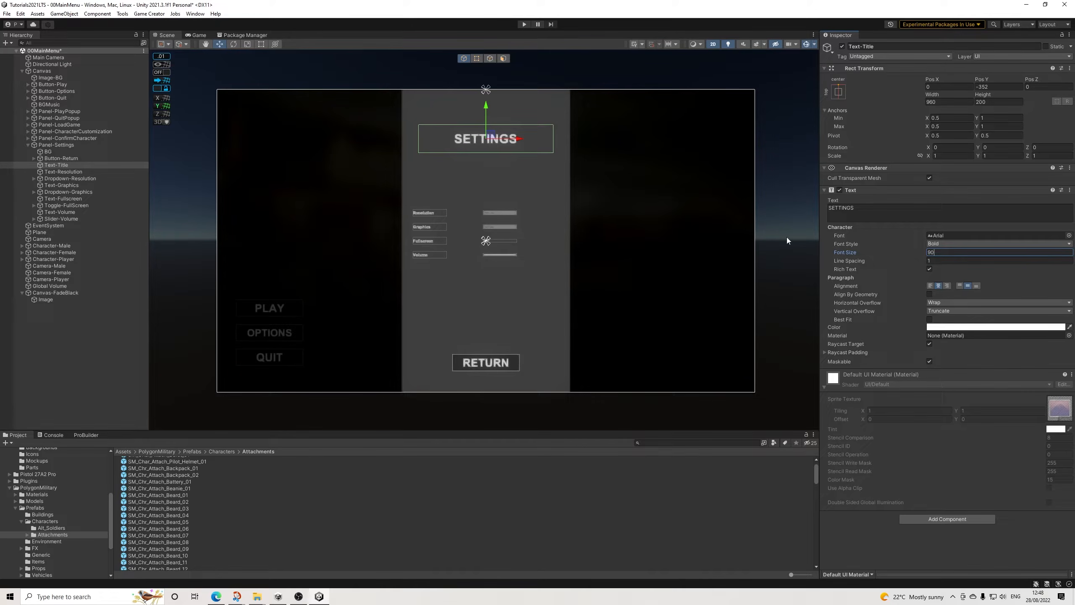
Step: Examine each label and control from Text-Resolution to Text-Volume in Panel-Settings individually
{"action": "left_click", "coordinate": [56, 172]}
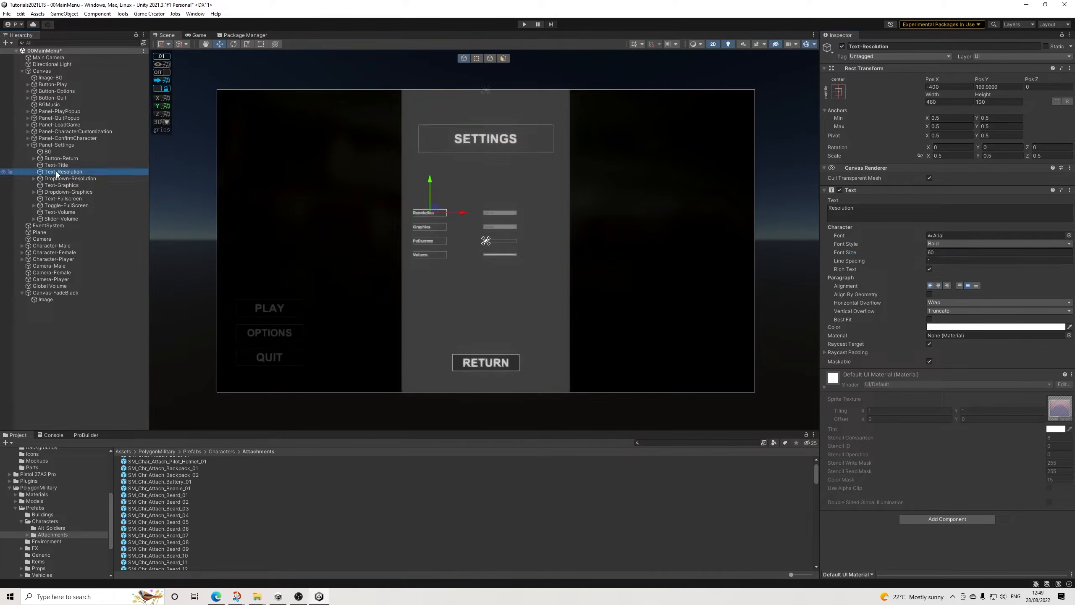
{"action": "left_click", "coordinate": [67, 212], "text": "shift"}
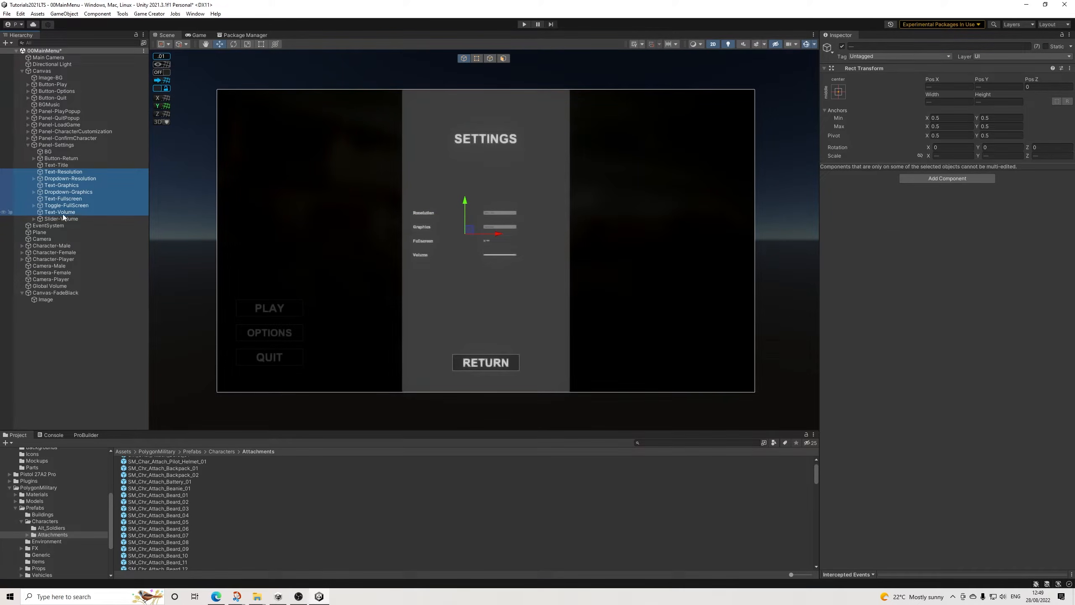
{"action": "left_click", "coordinate": [68, 174]}
{"action": "key", "text": "Down"}
{"action": "key", "text": "Up"}
{"action": "key", "text": "Down"}
{"action": "key", "text": "Down"}
{"action": "key", "text": "Down"}
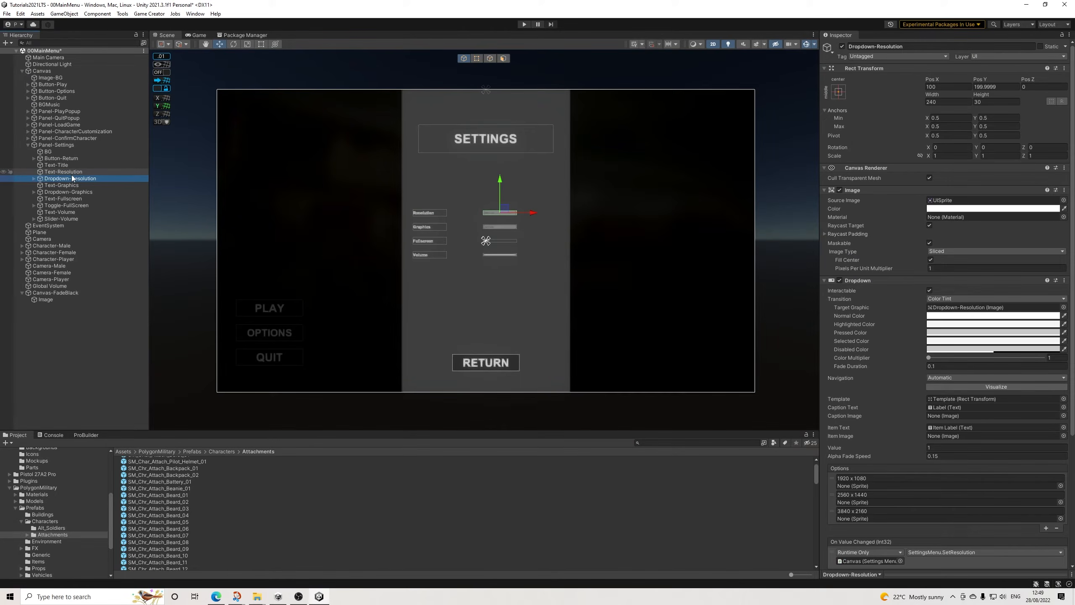
{"action": "key", "text": "Down"}
{"action": "key", "text": "Down"}
{"action": "key", "text": "Down"}
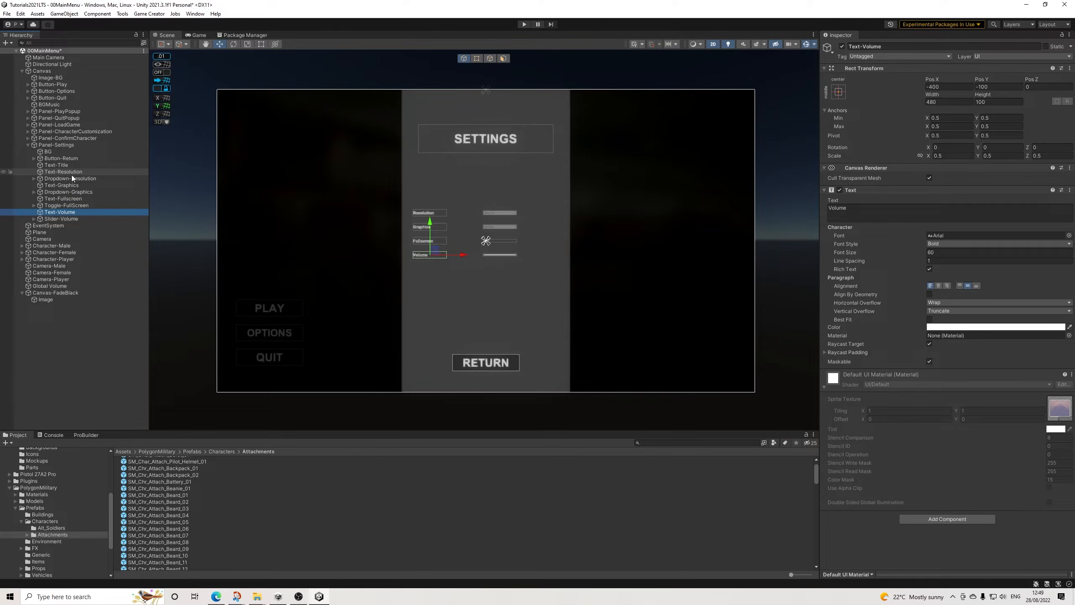
{"action": "scroll", "coordinate": [423, 257], "scroll_direction": "up", "scroll_amount": 3}
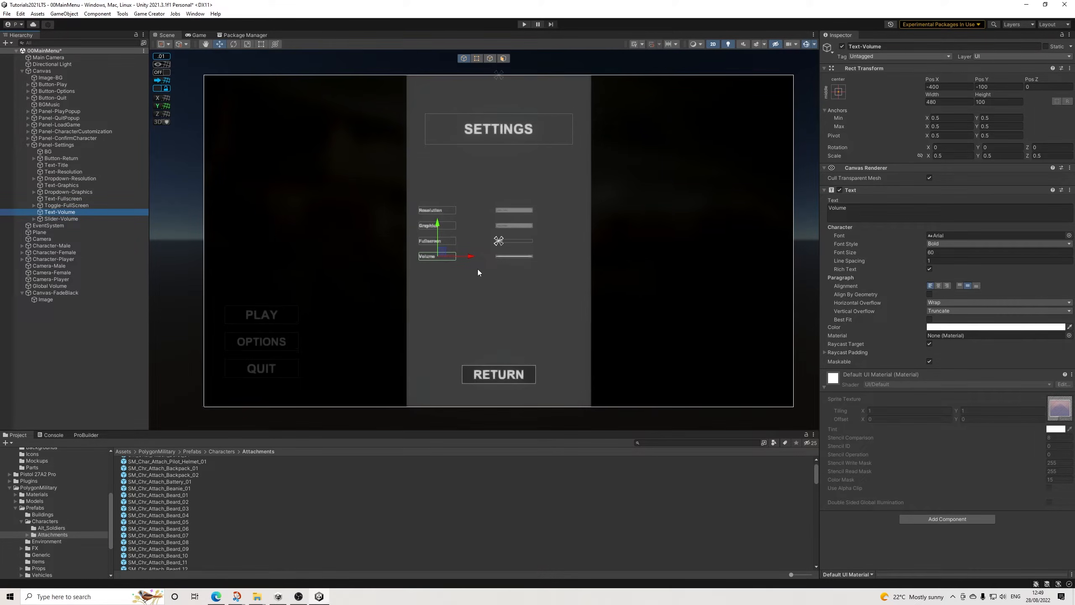
Step: Group the objects from Text-Title to Text-Volume under a new empty parent in Panel-Settings
{"action": "left_click", "coordinate": [59, 158], "text": "shift"}
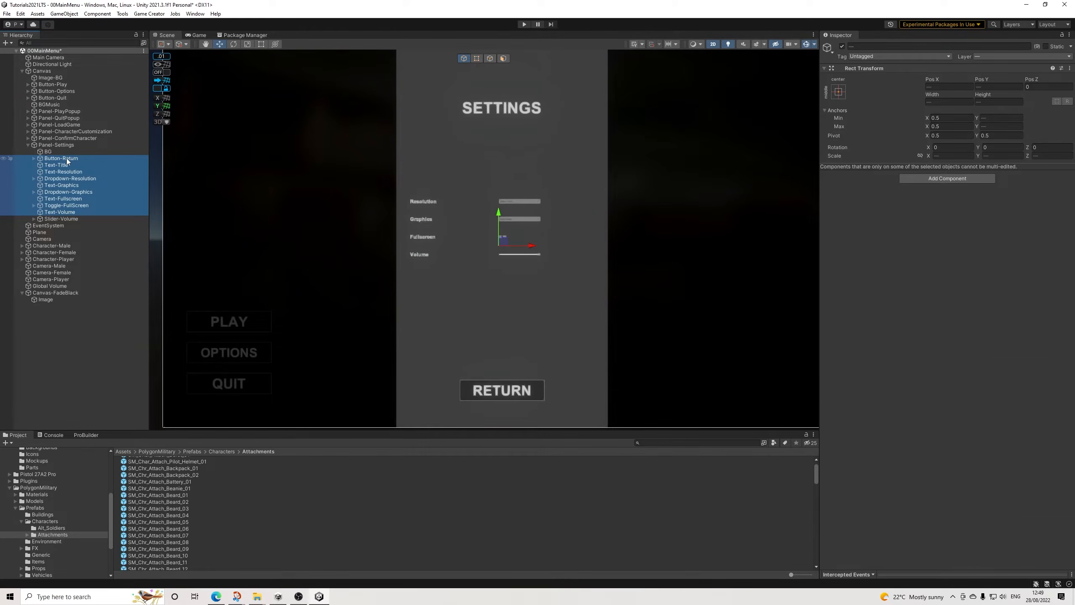
{"action": "left_click", "coordinate": [64, 159], "text": "ctrl"}
{"action": "right_click", "coordinate": [64, 171]}
{"action": "left_click", "coordinate": [127, 289]}
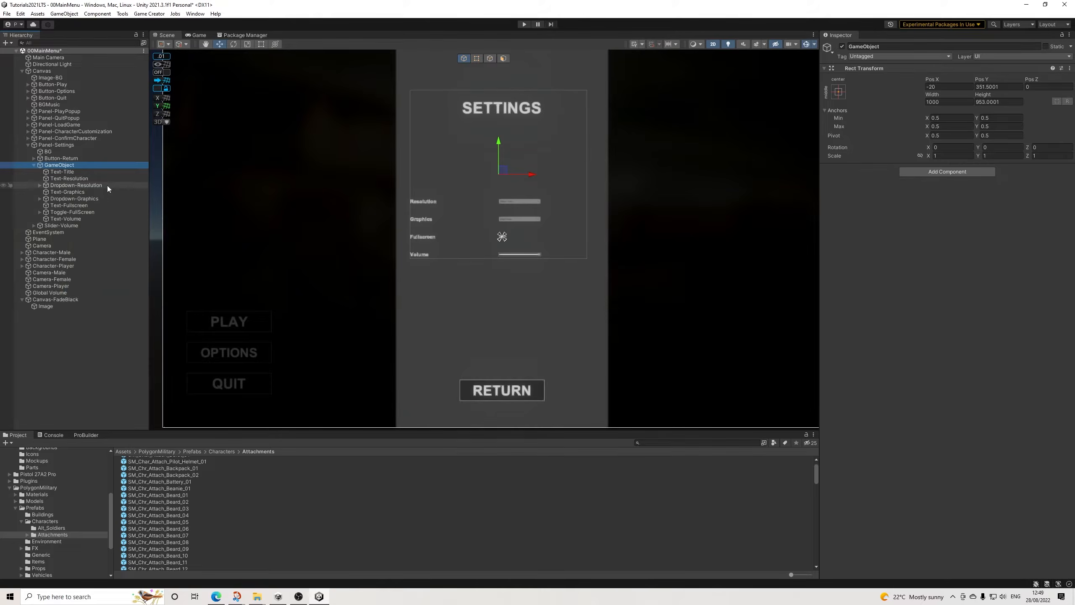
Step: Try an X scale of 1.5 on the new parent object and undo it
{"action": "left_click", "coordinate": [954, 156]}
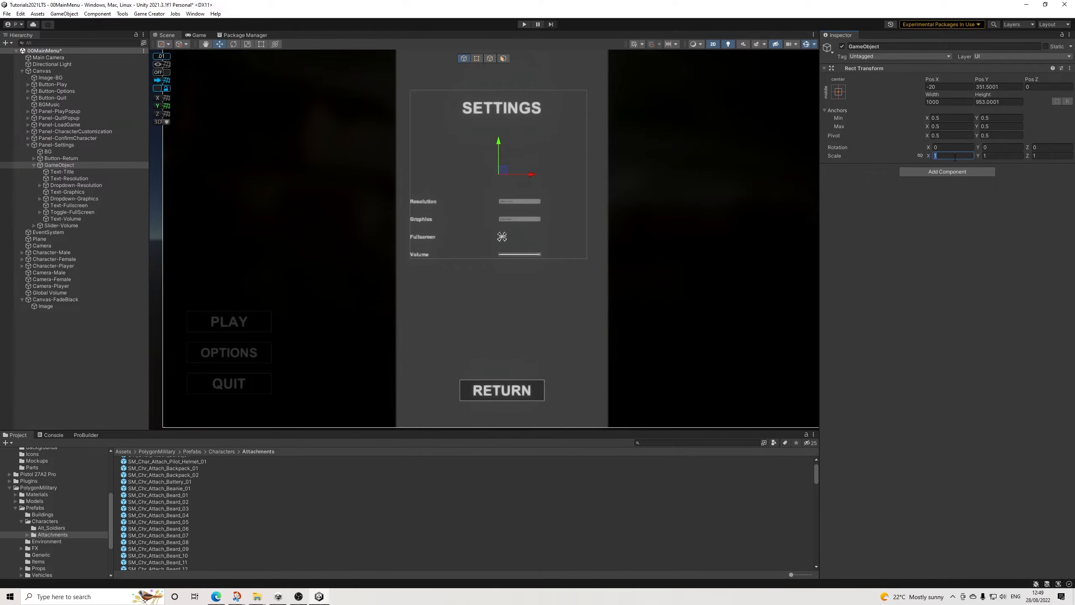
{"action": "type", "text": ".5"}
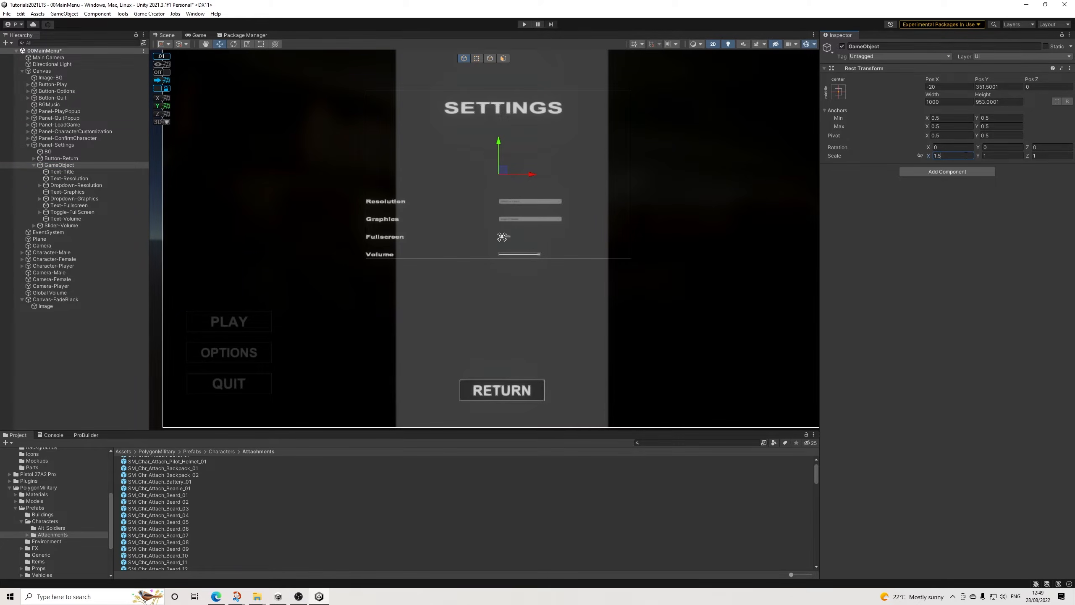
{"action": "key", "text": "ctrl+z"}
Step: Move Text-Title and the remaining children back out into Panel-Settings and delete the emptied GameObject
{"action": "left_click_drag", "start_coordinate": [56, 172], "coordinate": [59, 163]}
{"action": "left_click", "coordinate": [59, 171]}
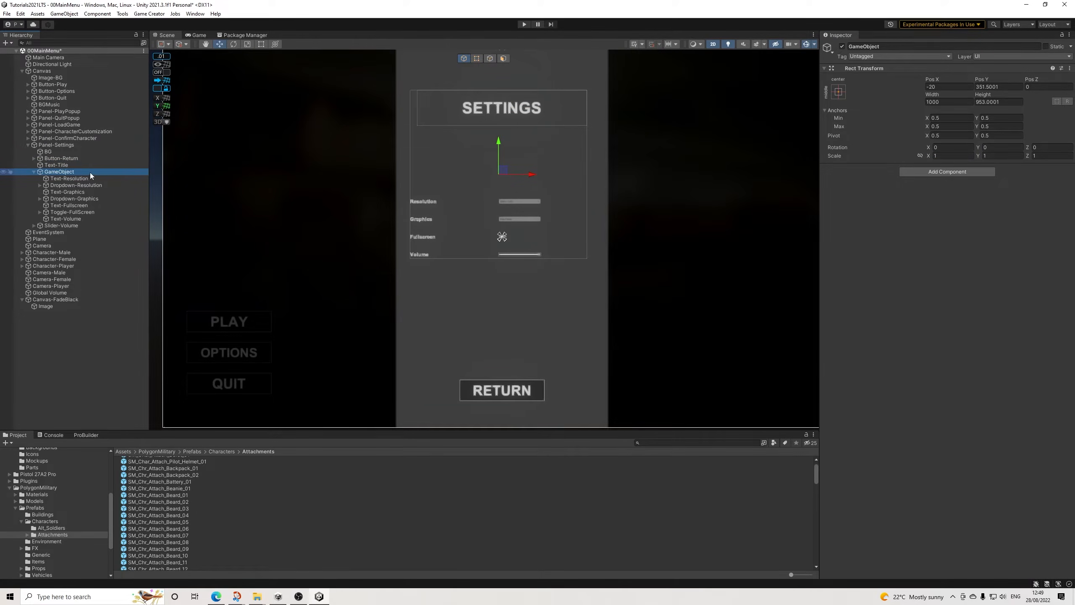
{"action": "left_click", "coordinate": [68, 179]}
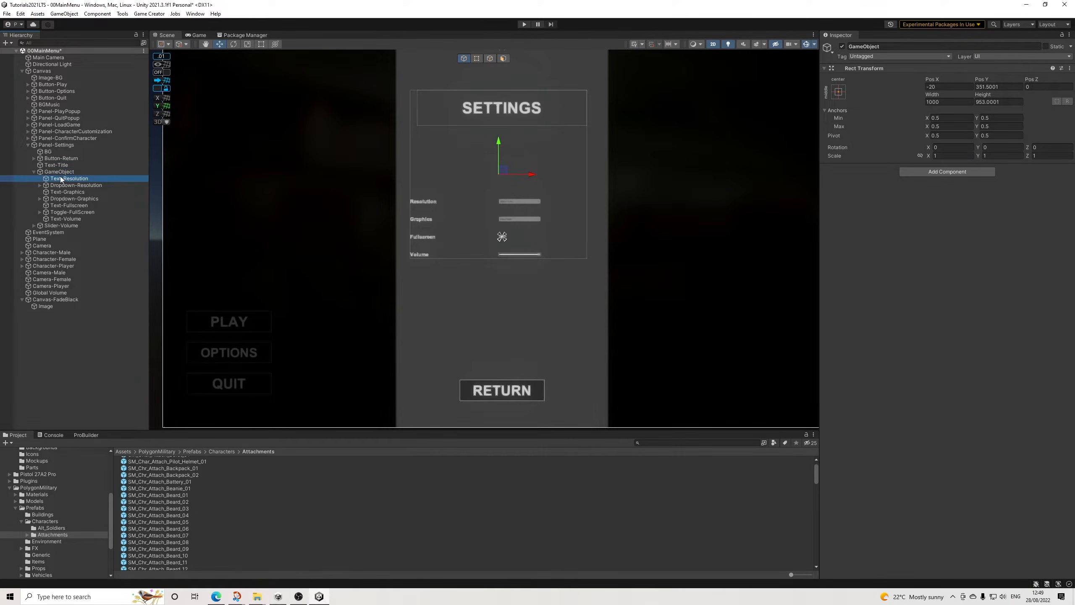
{"action": "left_click", "coordinate": [60, 218], "text": "shift"}
{"action": "left_click_drag", "start_coordinate": [61, 218], "coordinate": [59, 169]}
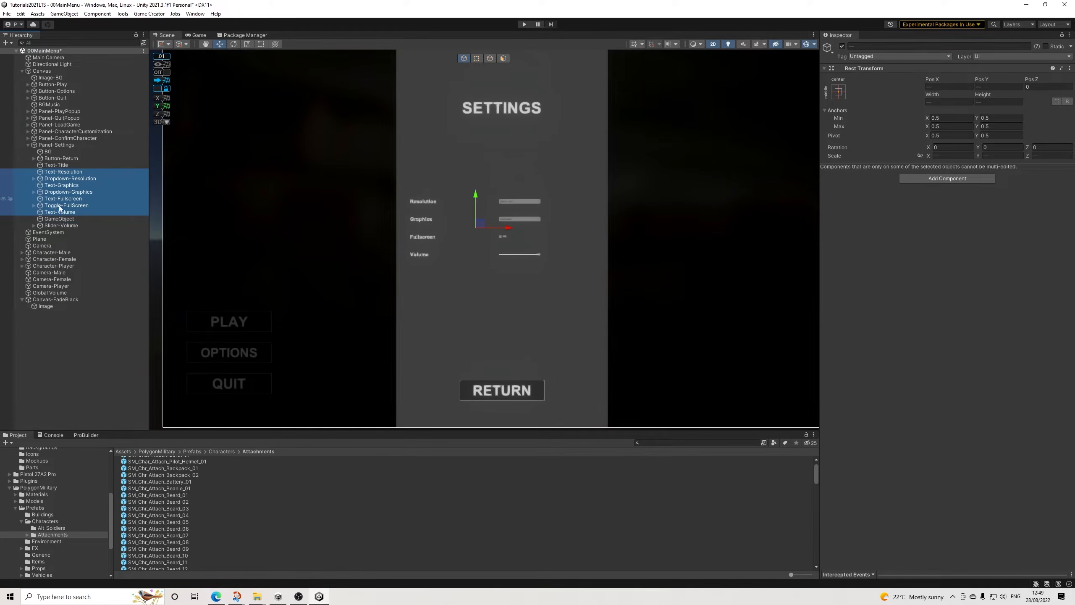
{"action": "left_click", "coordinate": [57, 217]}
{"action": "key", "text": "Delete"}
Step: Group the objects from Text-Resolution to Slider-Volume, excluding Text-Title, under a new empty parent
{"action": "left_click", "coordinate": [62, 167]}
{"action": "left_click", "coordinate": [64, 171]}
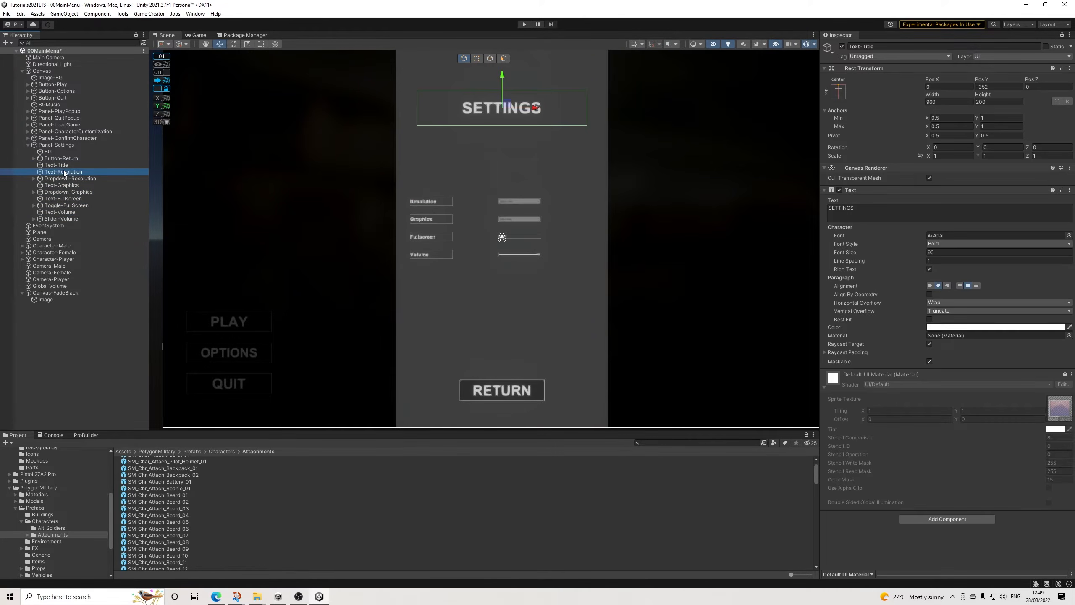
{"action": "left_click", "coordinate": [66, 212], "text": "shift"}
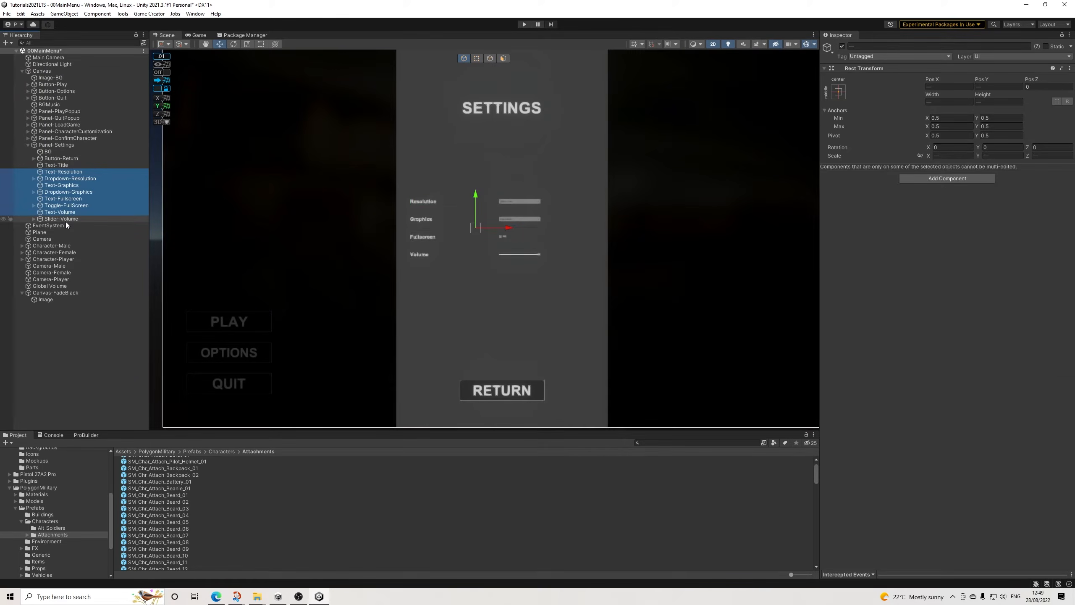
{"action": "left_click", "coordinate": [67, 218], "text": "shift"}
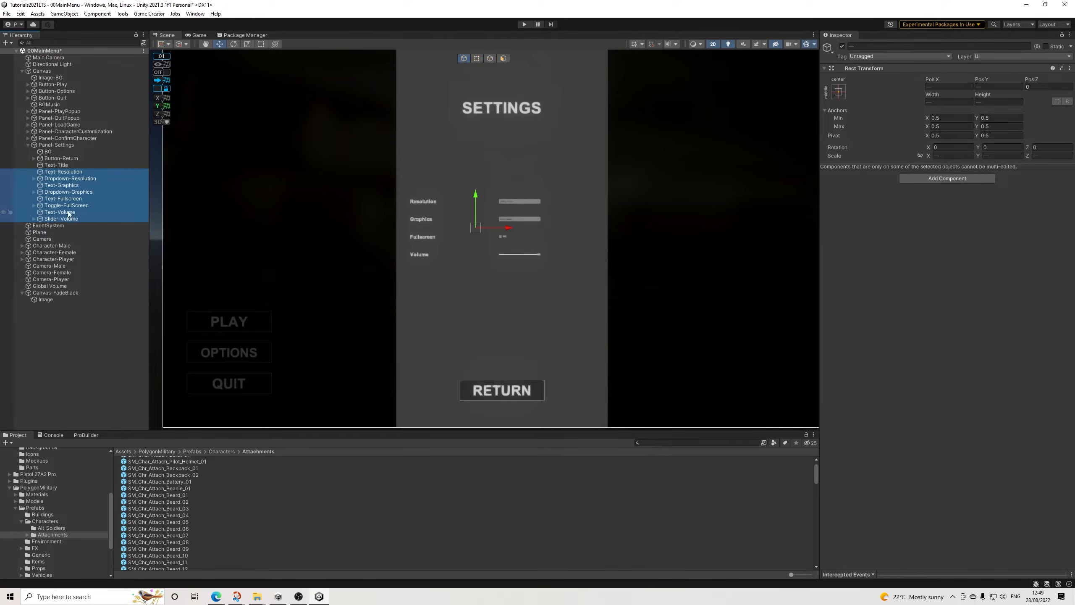
{"action": "right_click", "coordinate": [62, 184]}
{"action": "left_click", "coordinate": [98, 301]}
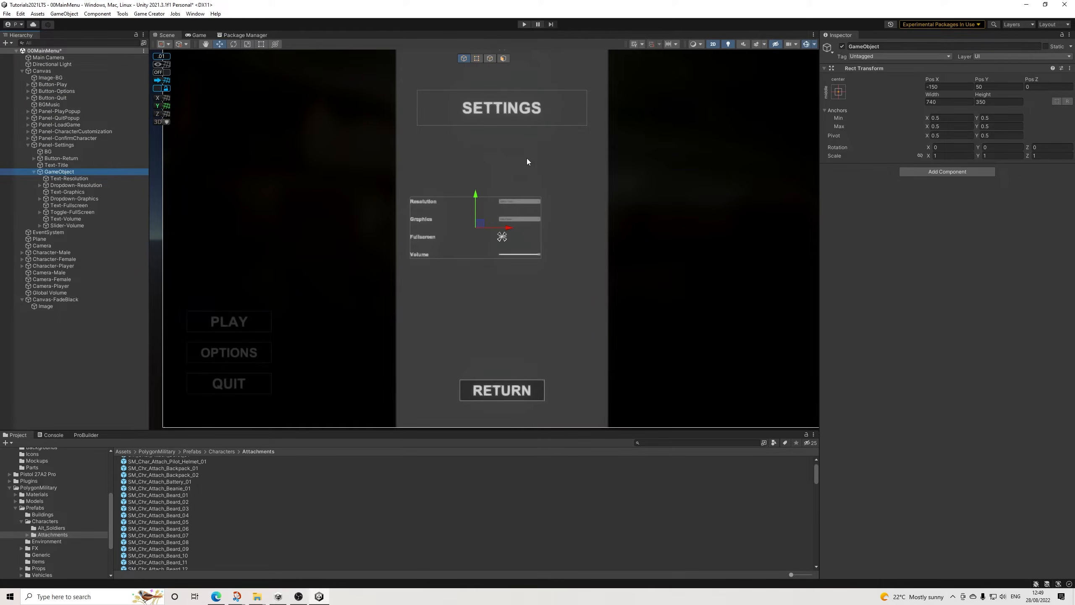
Step: Scale the new parent GameObject to 1.5 on all axes, move it to a Pos X of about -5 and check the layout in the Game view
{"action": "left_click", "coordinate": [944, 156]}
{"action": "type", "text": "2"}
{"action": "key", "text": "BackSpace"}
{"action": "type", "text": "1.5"}
{"action": "key", "text": "Tab"}
{"action": "type", "text": "11"}
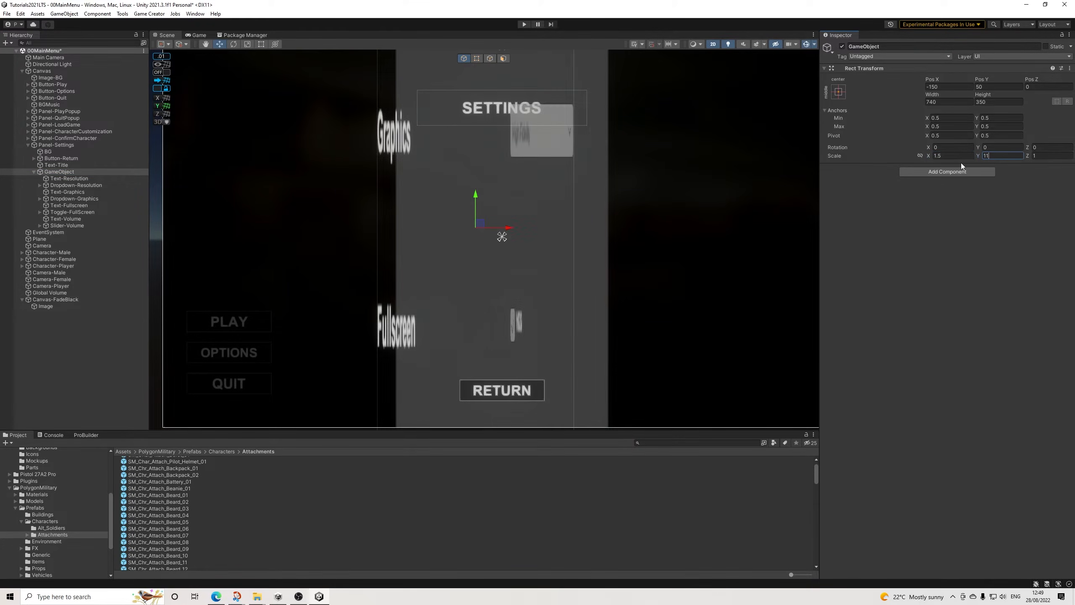
{"action": "key", "text": "BackSpace"}
{"action": "type", "text": "."}
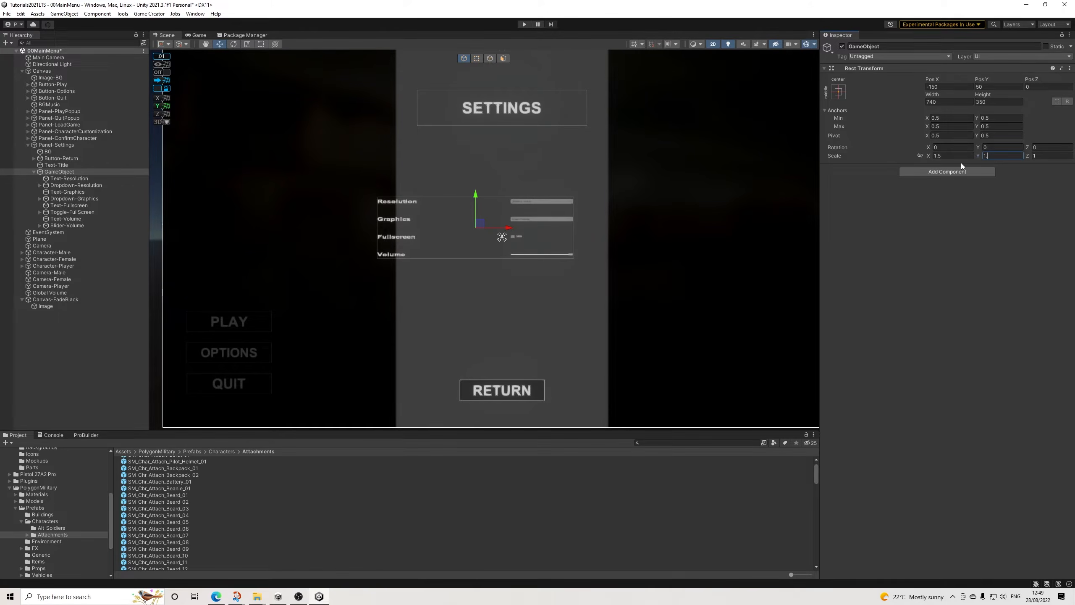
{"action": "type", "text": "5"}
{"action": "key", "text": "Tab"}
{"action": "type", "text": ".5"}
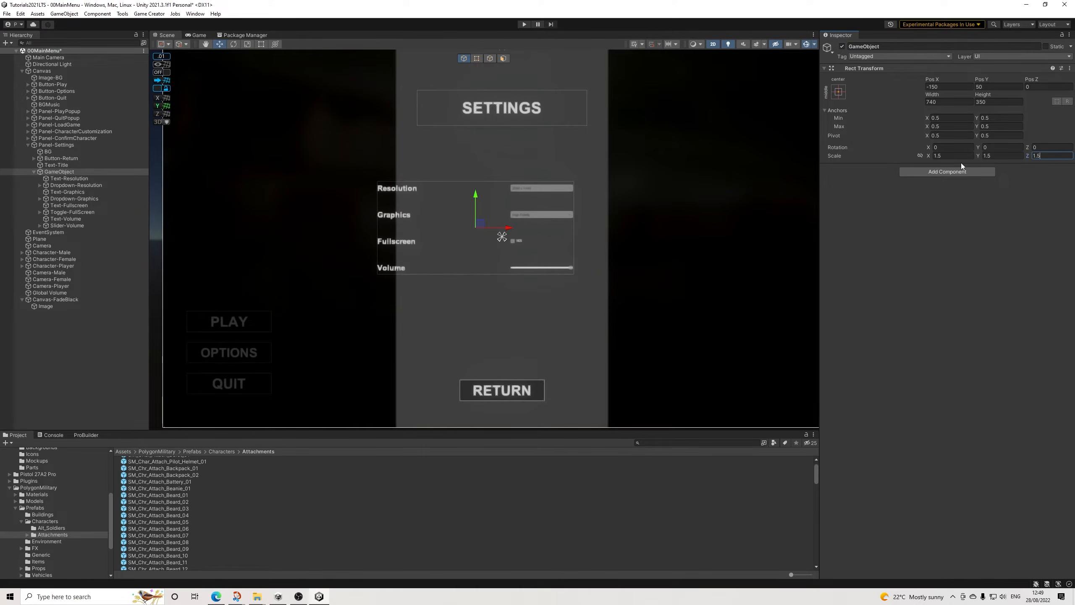
{"action": "left_click_drag", "start_coordinate": [510, 228], "coordinate": [536, 232]}
{"action": "left_click", "coordinate": [200, 35]}
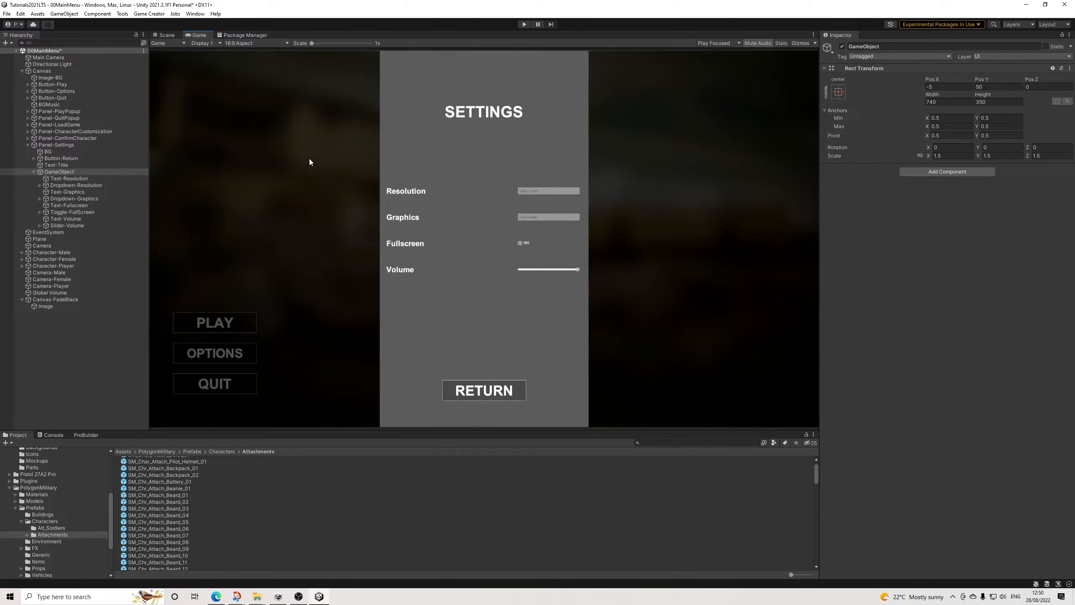
Step: Shift Dropdown-Resolution, Dropdown-Graphics, Toggle-FullScreen and Slider-Volume together to the left, away from the grey panel's right edge
{"action": "left_click", "coordinate": [66, 185]}
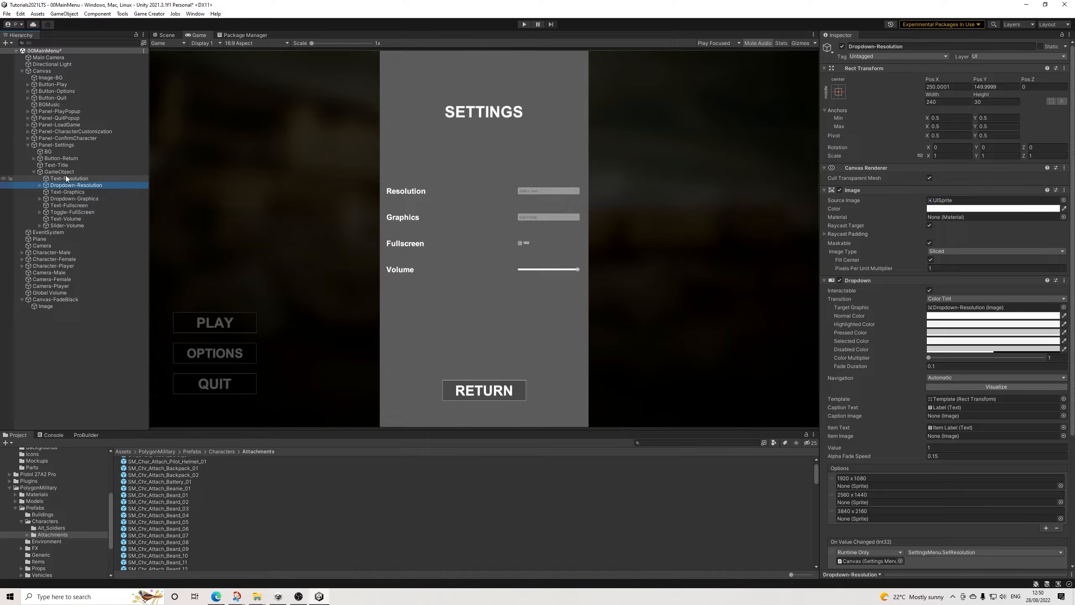
{"action": "left_click", "coordinate": [69, 178]}
{"action": "left_click", "coordinate": [74, 186]}
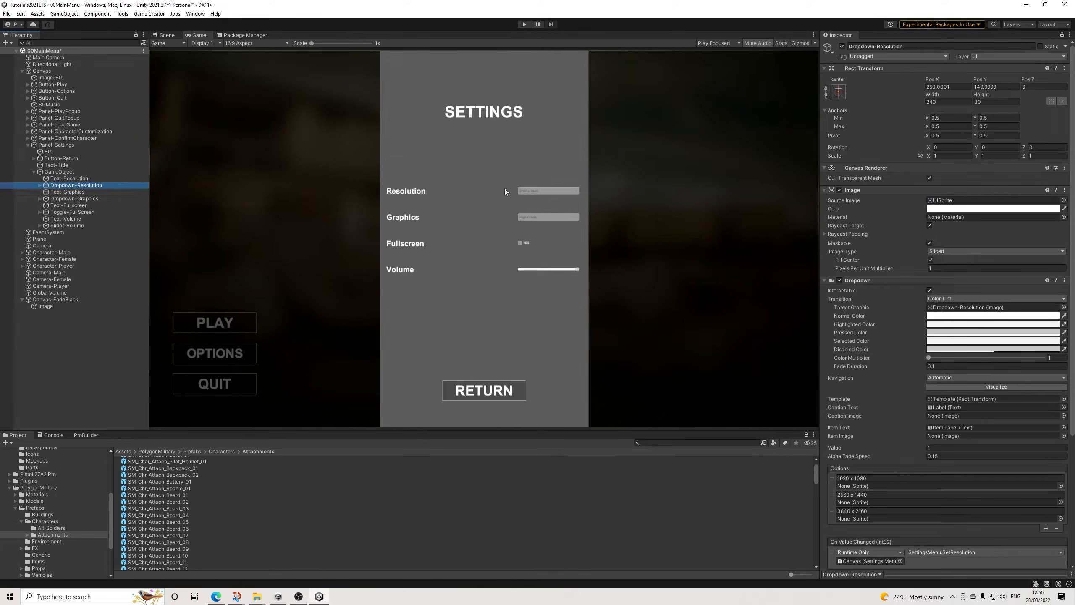
{"action": "left_click", "coordinate": [163, 35]}
{"action": "scroll", "coordinate": [605, 181], "scroll_direction": "up", "scroll_amount": 2}
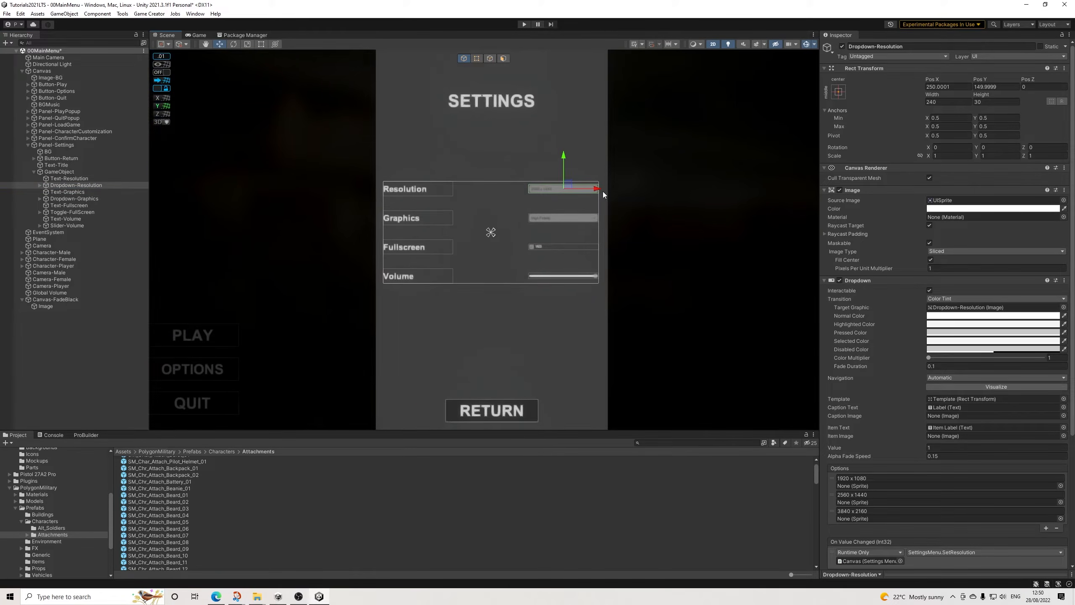
{"action": "scroll", "coordinate": [603, 192], "scroll_direction": "down", "scroll_amount": 1}
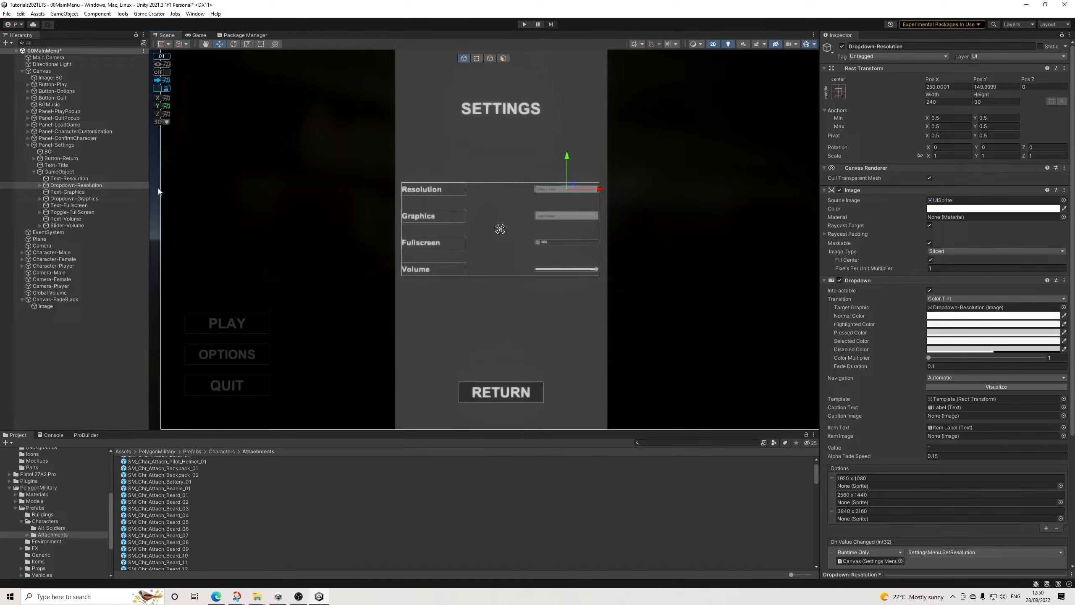
{"action": "left_click", "coordinate": [77, 199], "text": "ctrl"}
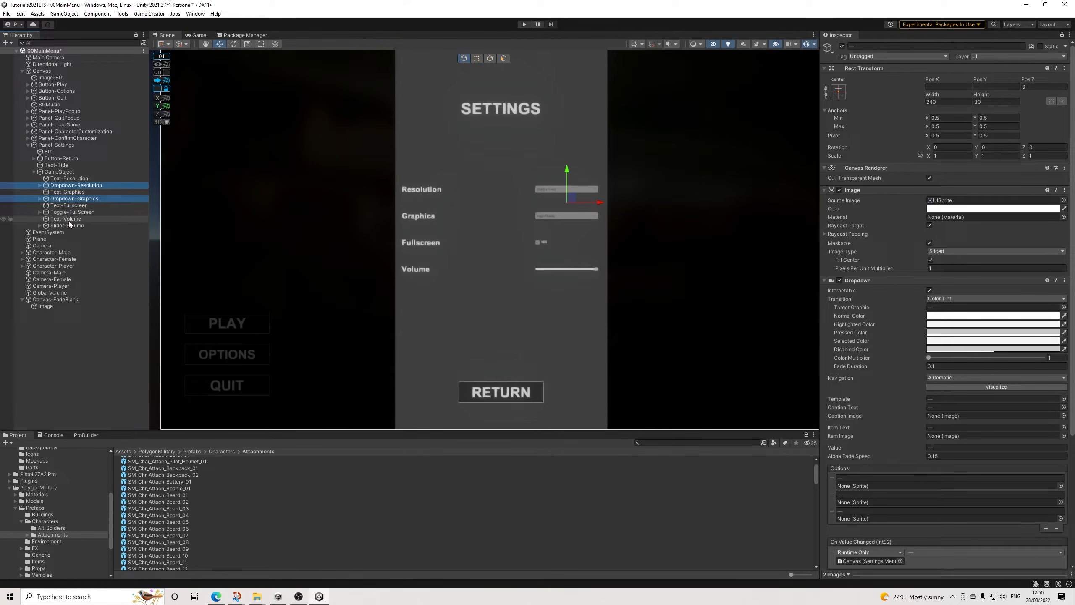
{"action": "left_click", "coordinate": [67, 225], "text": "ctrl"}
{"action": "left_click", "coordinate": [74, 211], "text": "ctrl"}
{"action": "left_click_drag", "start_coordinate": [603, 229], "coordinate": [576, 231]}
Step: Shift the Resolution, Graphics, Fullscreen and Volume labels together slightly to the right, then collapse their parent GameObject
{"action": "left_click", "coordinate": [66, 218]}
{"action": "left_click", "coordinate": [70, 206], "text": "ctrl"}
{"action": "left_click", "coordinate": [68, 192], "text": "ctrl"}
{"action": "left_click", "coordinate": [68, 179], "text": "ctrl"}
{"action": "left_click_drag", "start_coordinate": [471, 231], "coordinate": [481, 231]}
{"action": "left_click", "coordinate": [195, 35]}
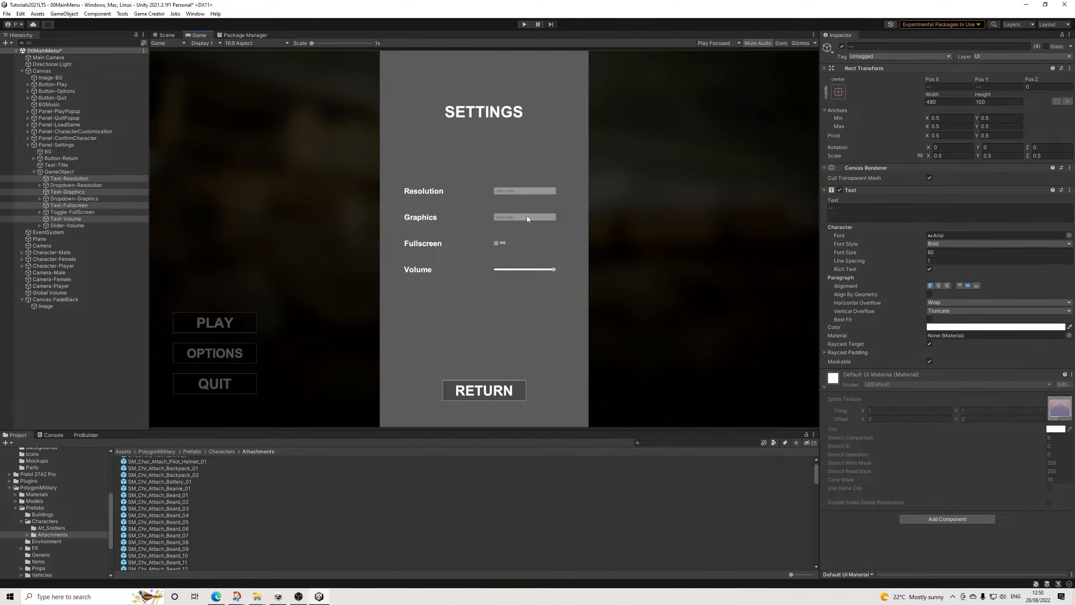
{"action": "left_click", "coordinate": [41, 172]}
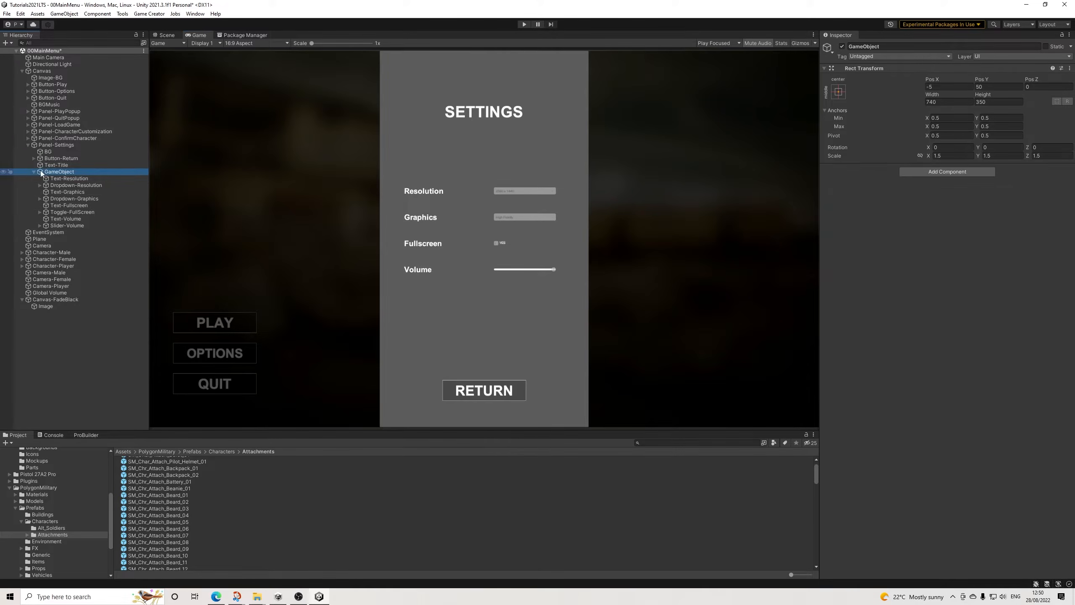
{"action": "left_click", "coordinate": [37, 171]}
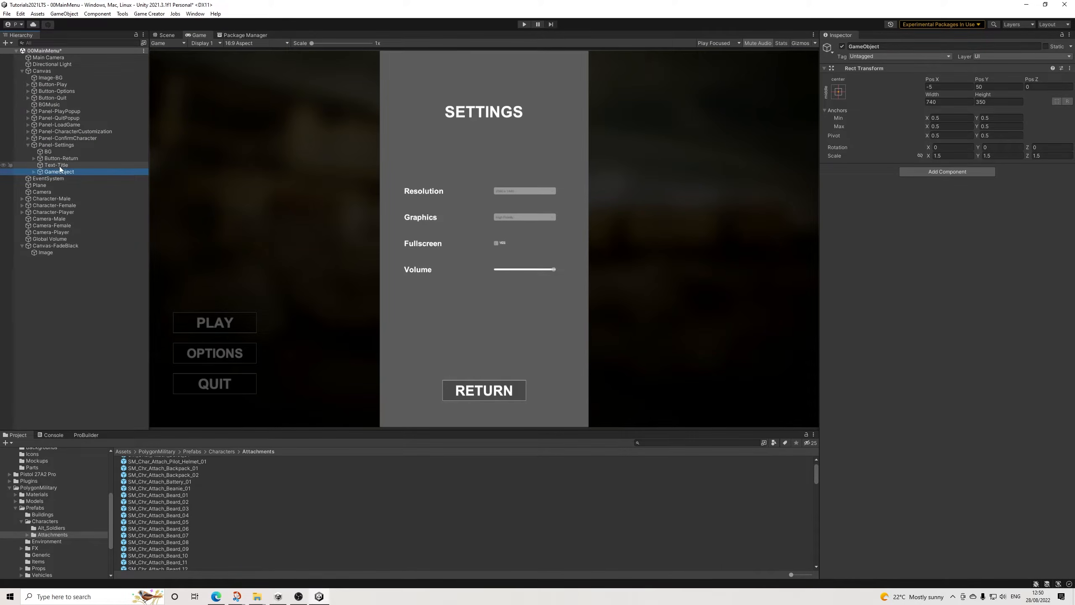
Step: Switch Interactable and Blocks Raycasts on in Panel-Settings' Canvas Group to preview them, and switch both off again
{"action": "left_click", "coordinate": [60, 145]}
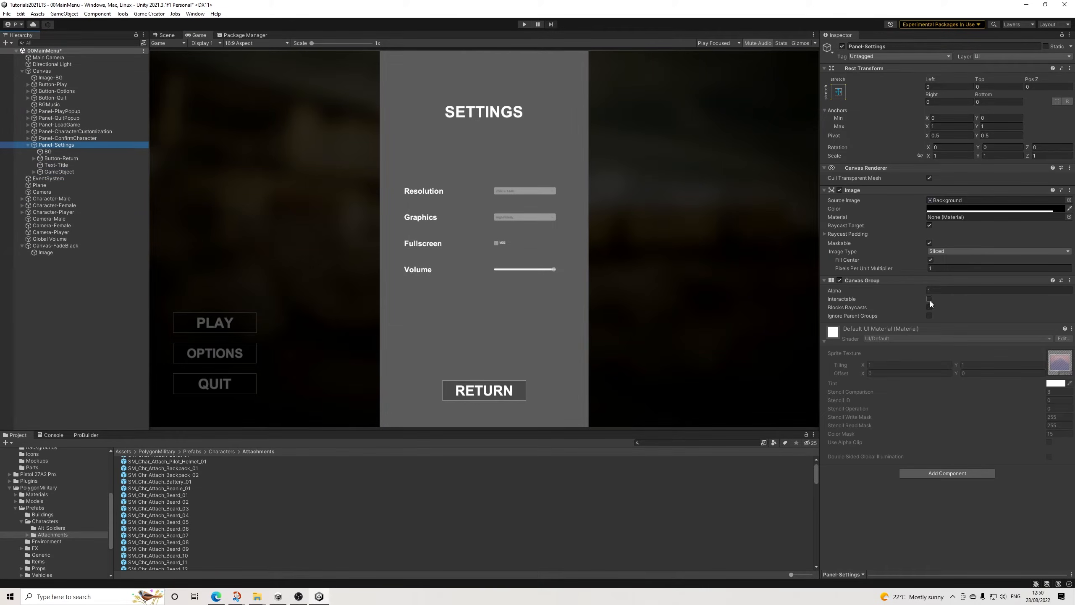
{"action": "left_click", "coordinate": [930, 299]}
{"action": "left_click", "coordinate": [930, 308]}
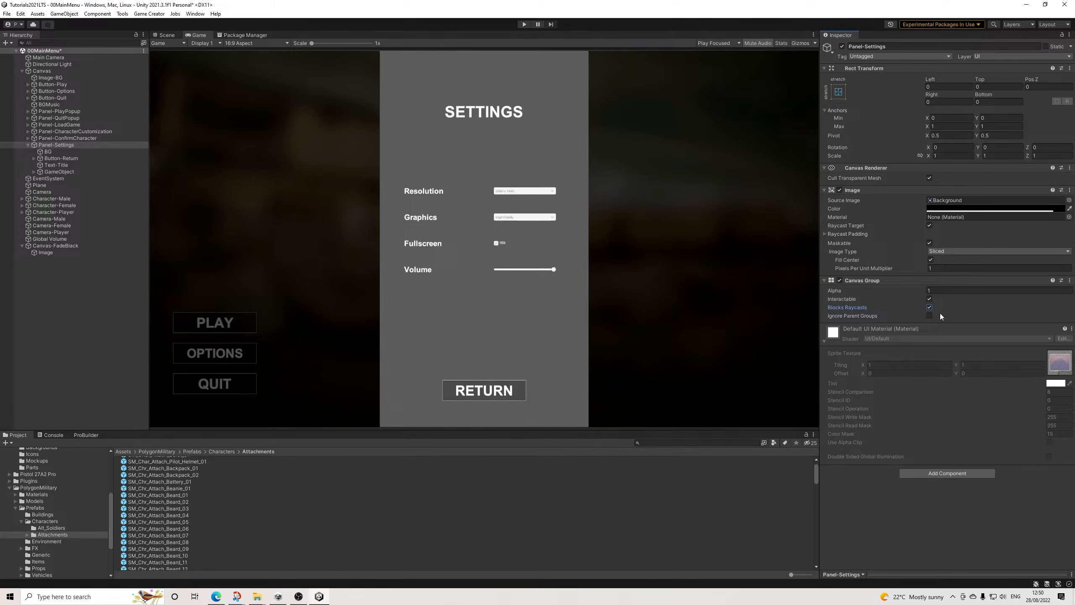
{"action": "left_click", "coordinate": [929, 307]}
{"action": "left_click", "coordinate": [929, 299]}
Step: Set the Alpha of Panel-Settings' Canvas Group to 0 and collapse the panel in the Hierarchy
{"action": "left_click", "coordinate": [931, 291]}
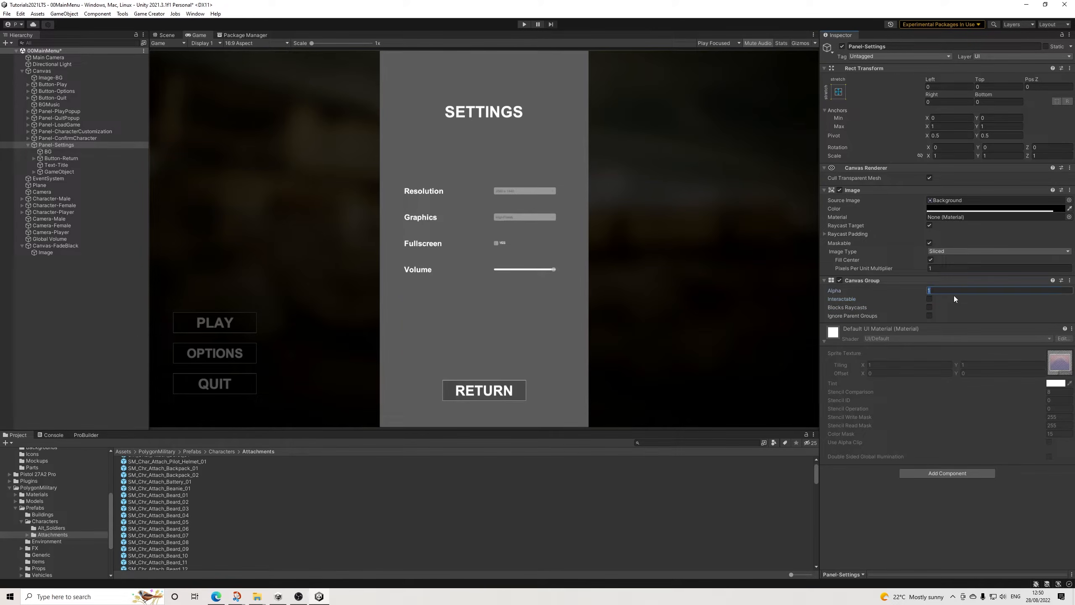
{"action": "type", "text": "0"}
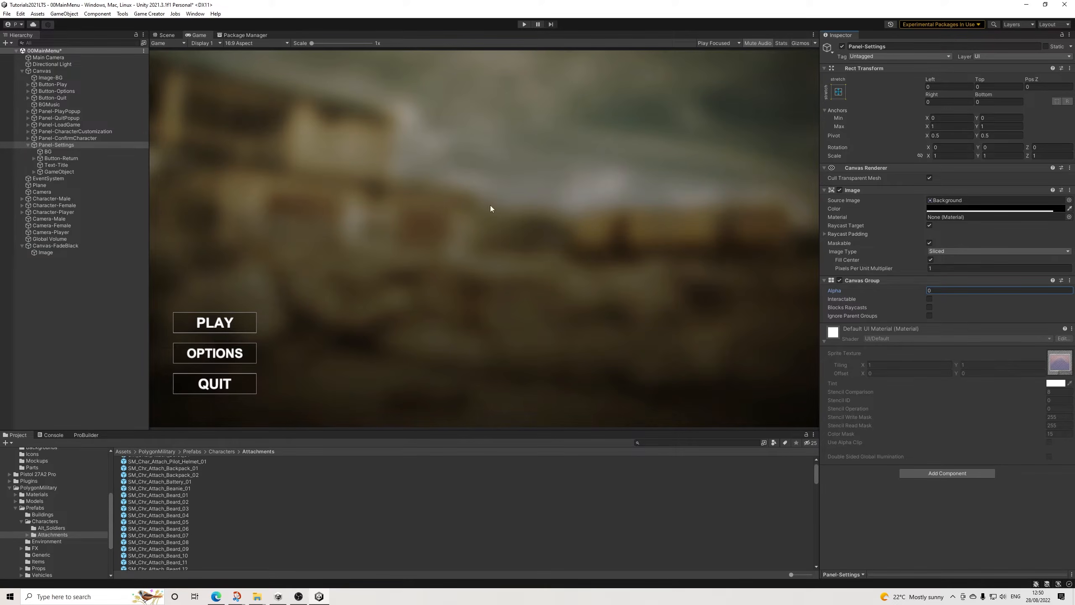
{"action": "left_click", "coordinate": [28, 144]}
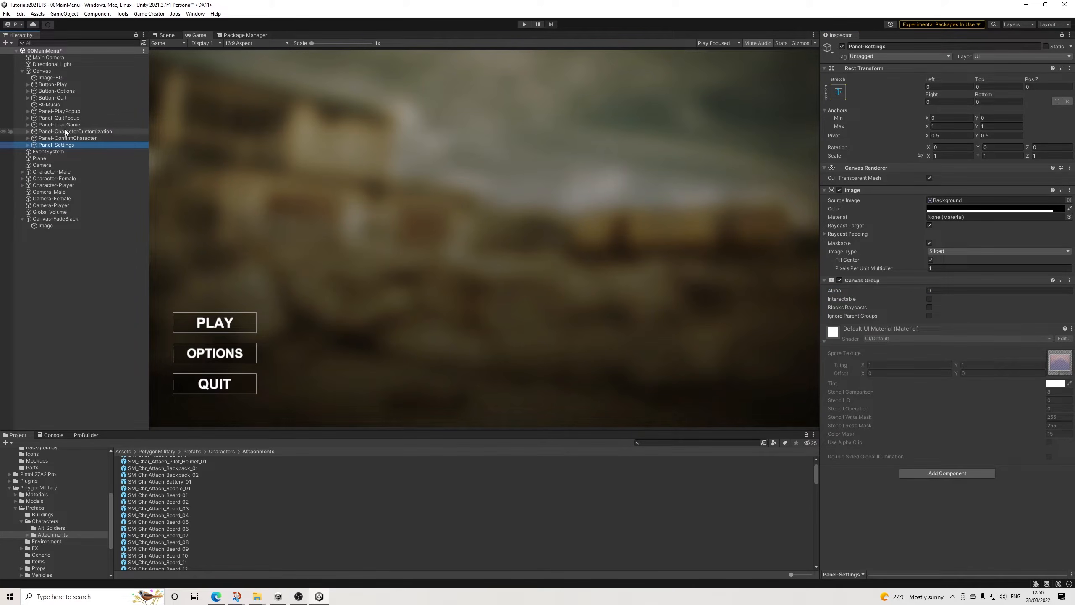
Step: Add a Change CanvasGroup settings action to the Button component of Button-Options
{"action": "left_click", "coordinate": [59, 92]}
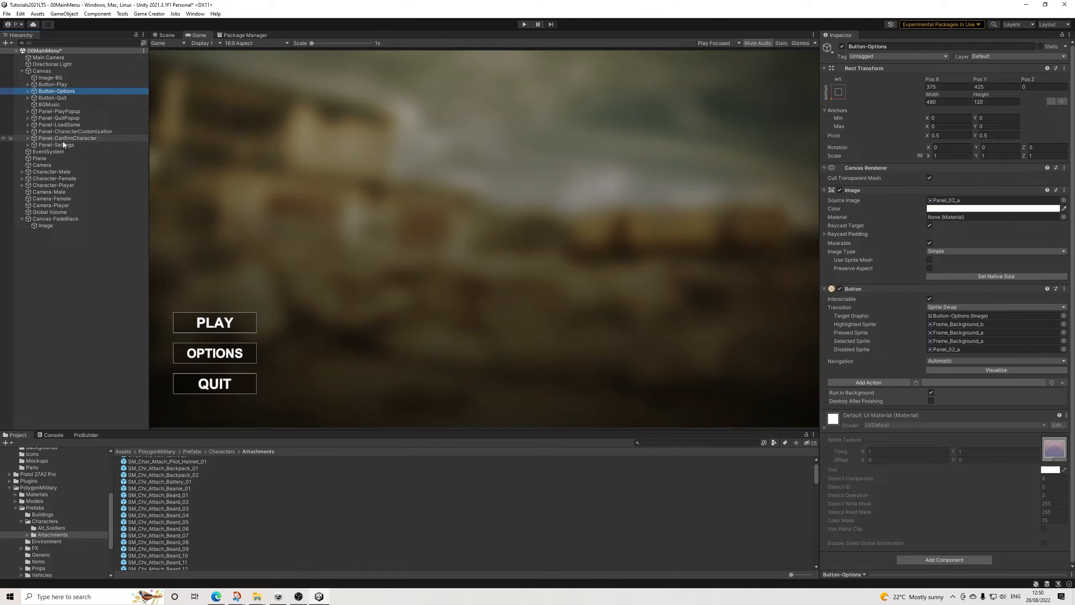
{"action": "left_click", "coordinate": [869, 384]}
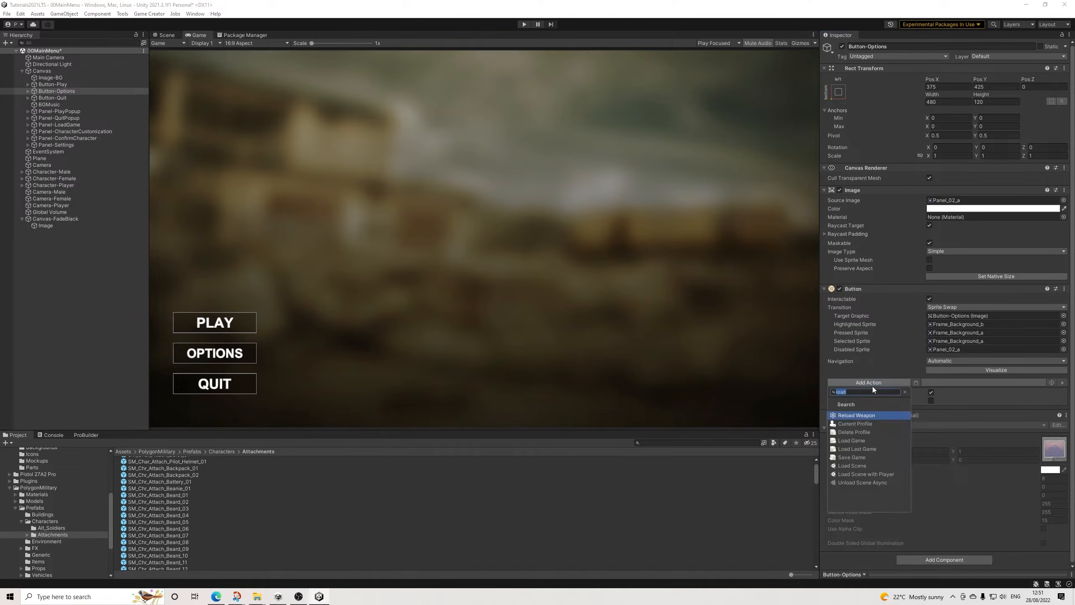
{"action": "type", "text": "canvas"}
{"action": "key", "text": "Return"}
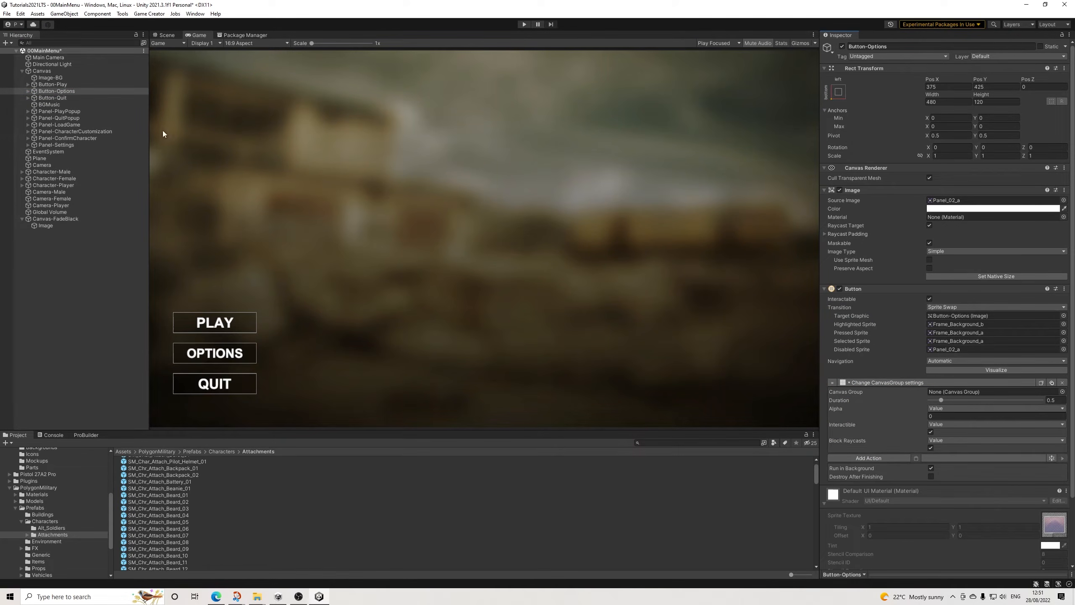
Step: Target the action at Panel-Settings' Canvas Group with Duration 0.1 and Alpha 1, and save the scene
{"action": "left_click_drag", "start_coordinate": [67, 145], "coordinate": [924, 391]}
{"action": "left_click", "coordinate": [1051, 400]}
{"action": "type", "text": "0"}
{"action": "key", "text": "Return"}
{"action": "left_click", "coordinate": [939, 416]}
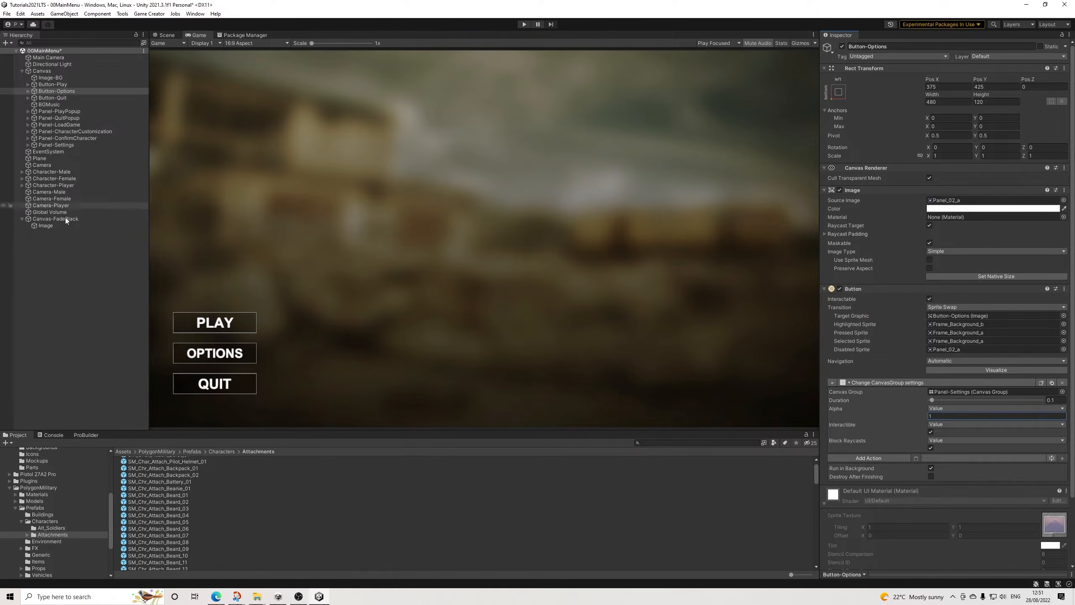
{"action": "left_click", "coordinate": [7, 13]}
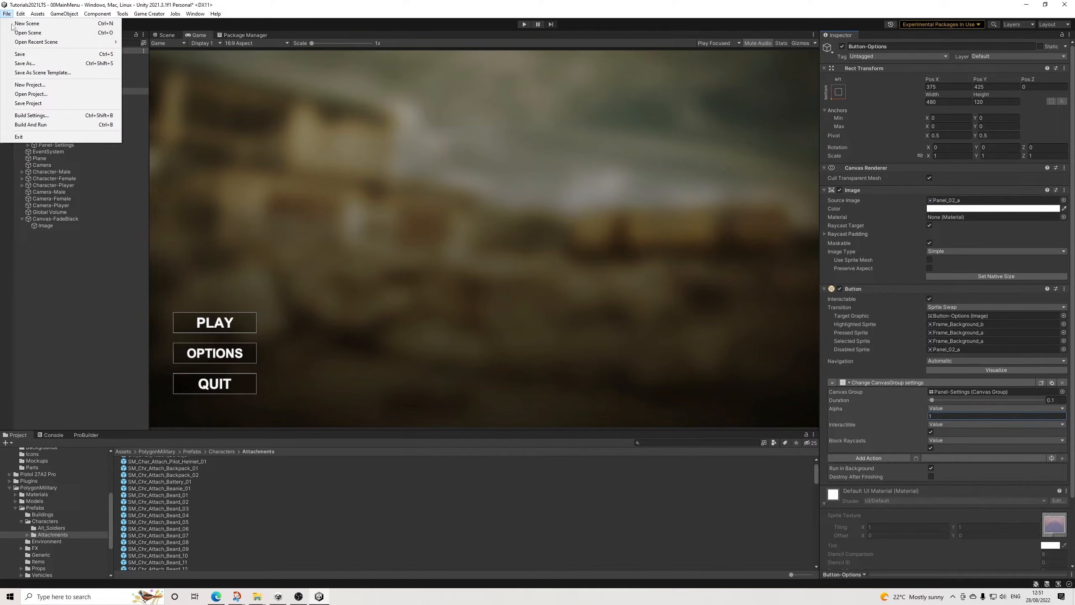
{"action": "left_click", "coordinate": [20, 54]}
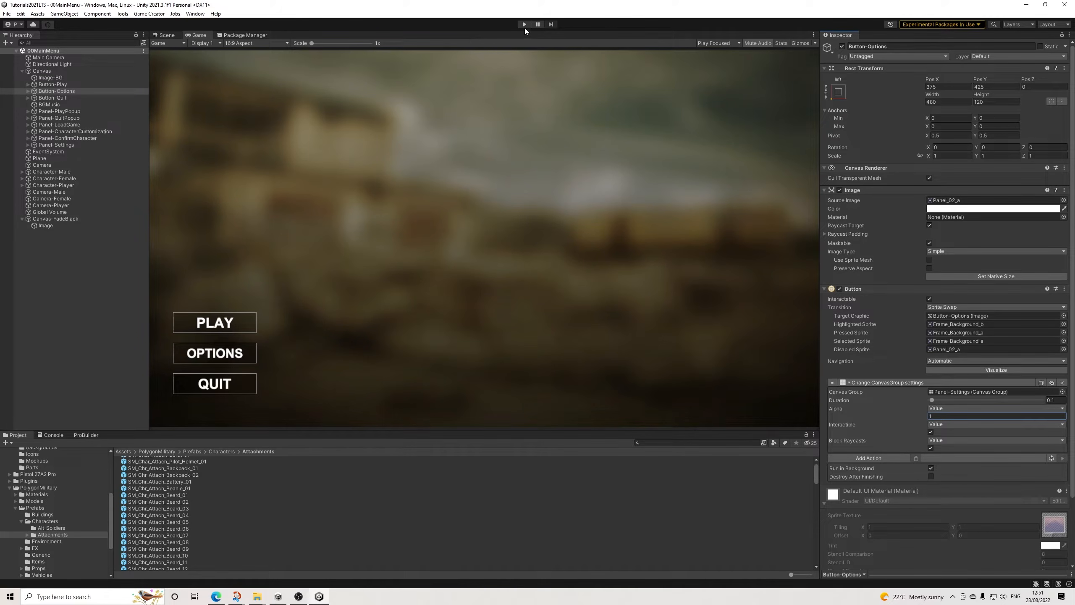
Step: Unmute the Game view's audio and switch its play behaviour to Play Maximized
{"action": "left_click", "coordinate": [718, 42]}
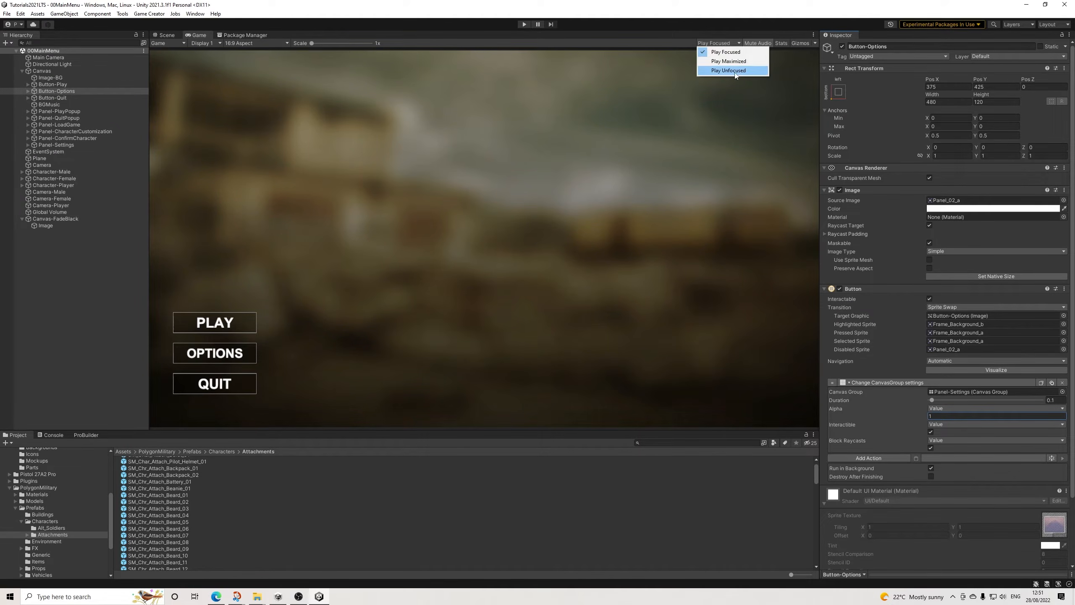
{"action": "left_click", "coordinate": [757, 44]}
{"action": "left_click", "coordinate": [724, 44]}
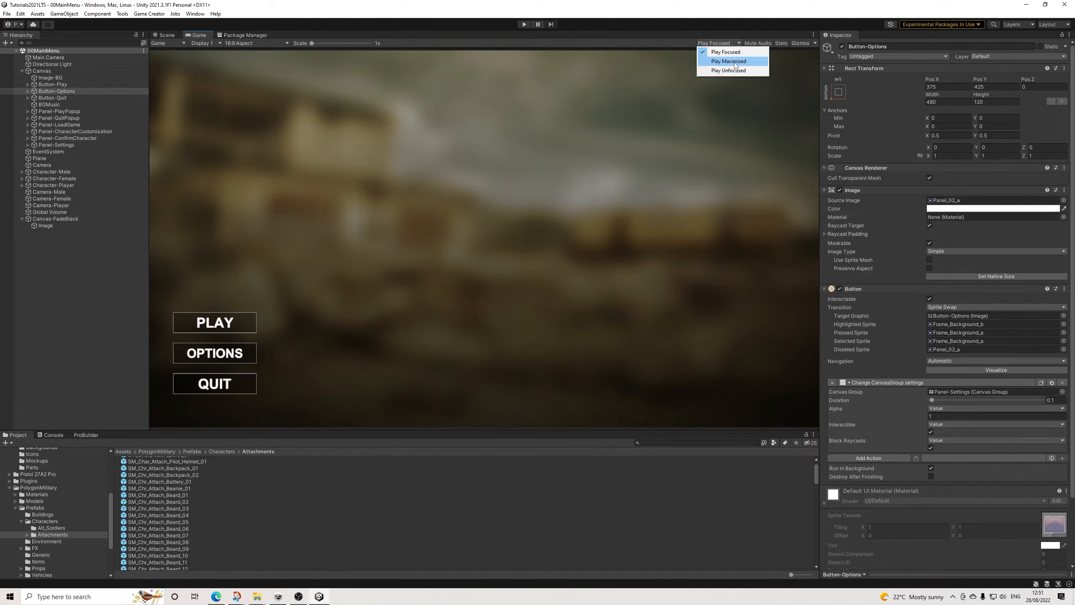
{"action": "left_click", "coordinate": [734, 62]}
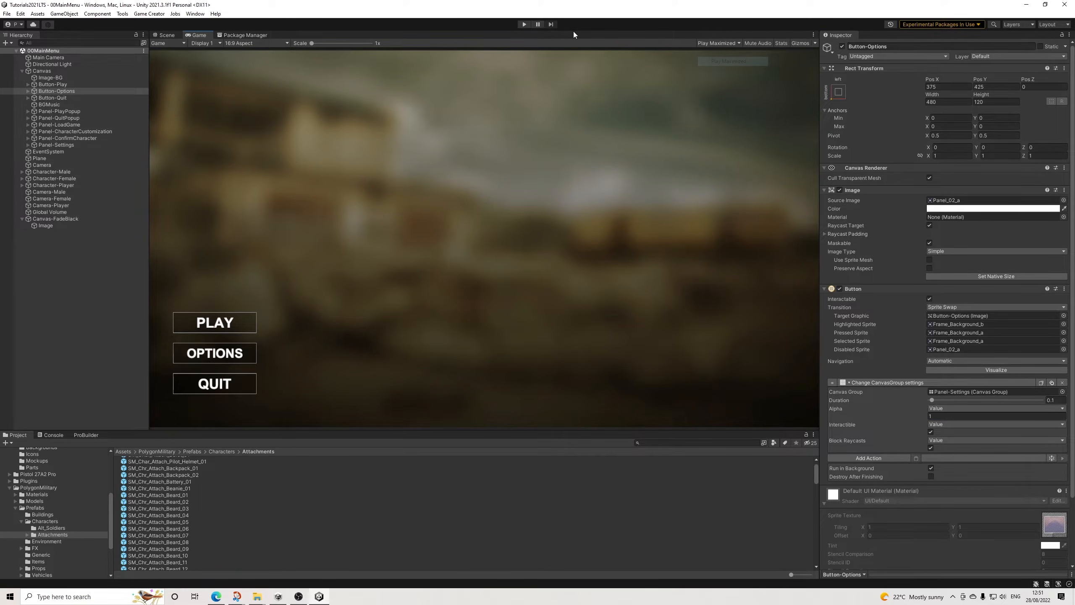
Step: Enter Play mode, open the settings panel from the OPTIONS button and test lowering the Volume slider
{"action": "left_click", "coordinate": [525, 24]}
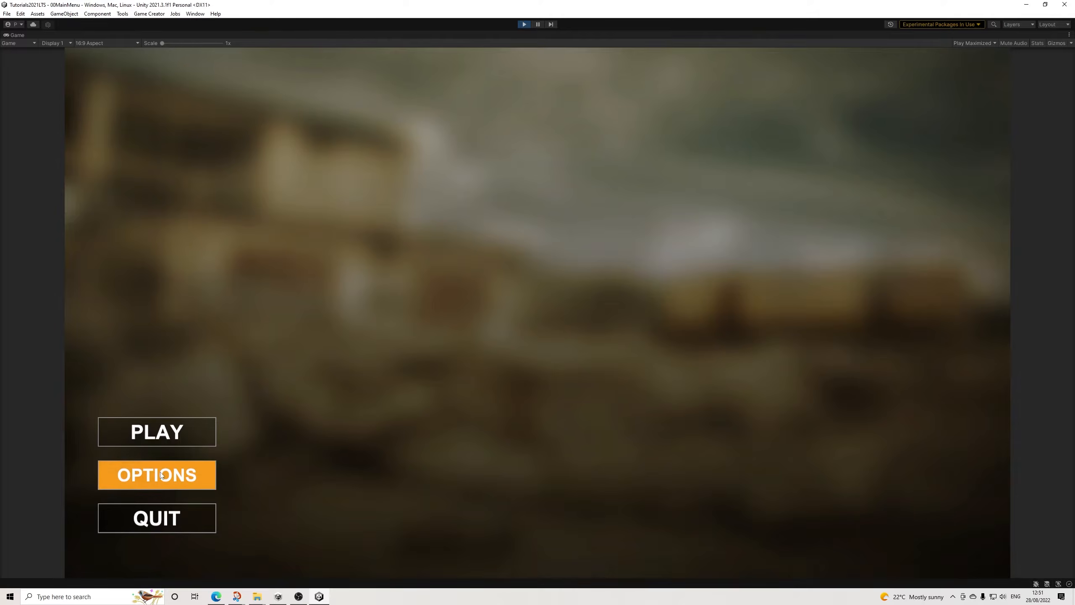
{"action": "left_click", "coordinate": [180, 475]}
{"action": "left_click", "coordinate": [628, 364]}
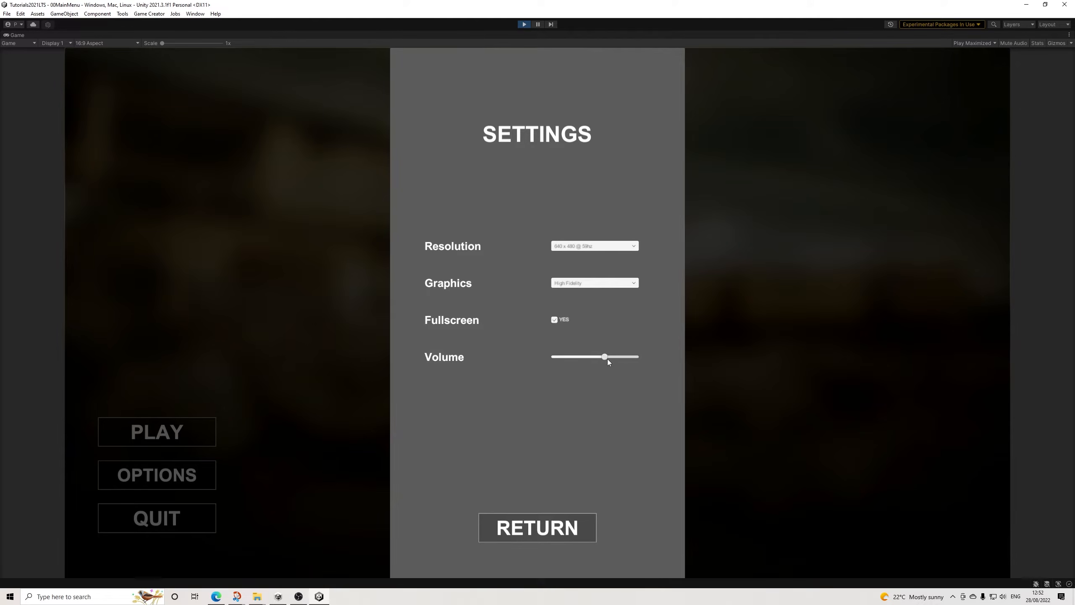
Step: Test the Resolution dropdown with 2560 x 1440, view the Graphics choices, and return from the settings panel
{"action": "left_click", "coordinate": [587, 248]}
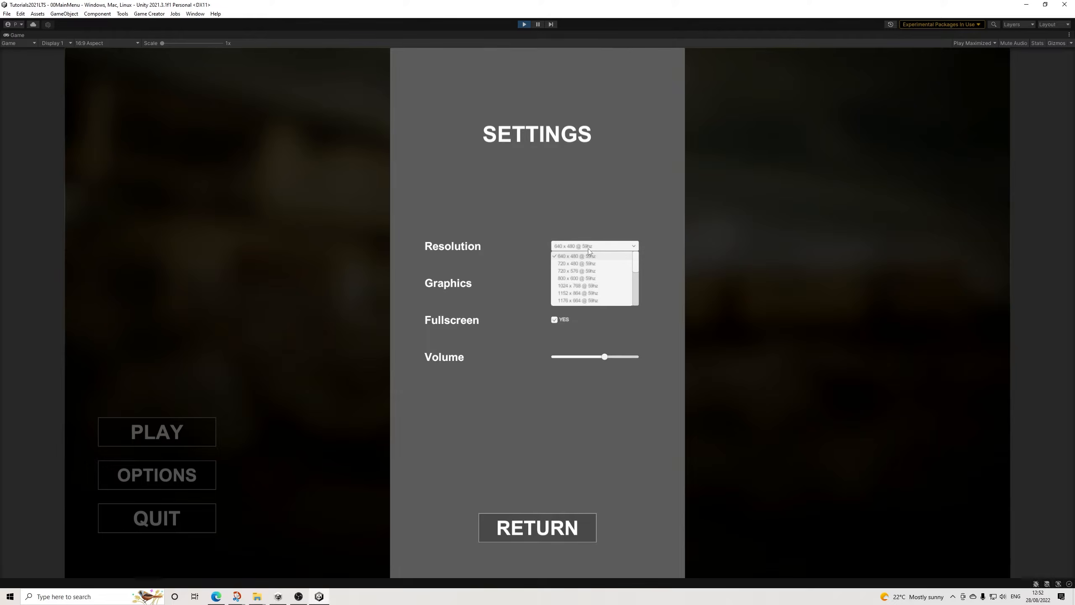
{"action": "left_click_drag", "start_coordinate": [637, 273], "coordinate": [636, 304]}
{"action": "left_click", "coordinate": [592, 295]}
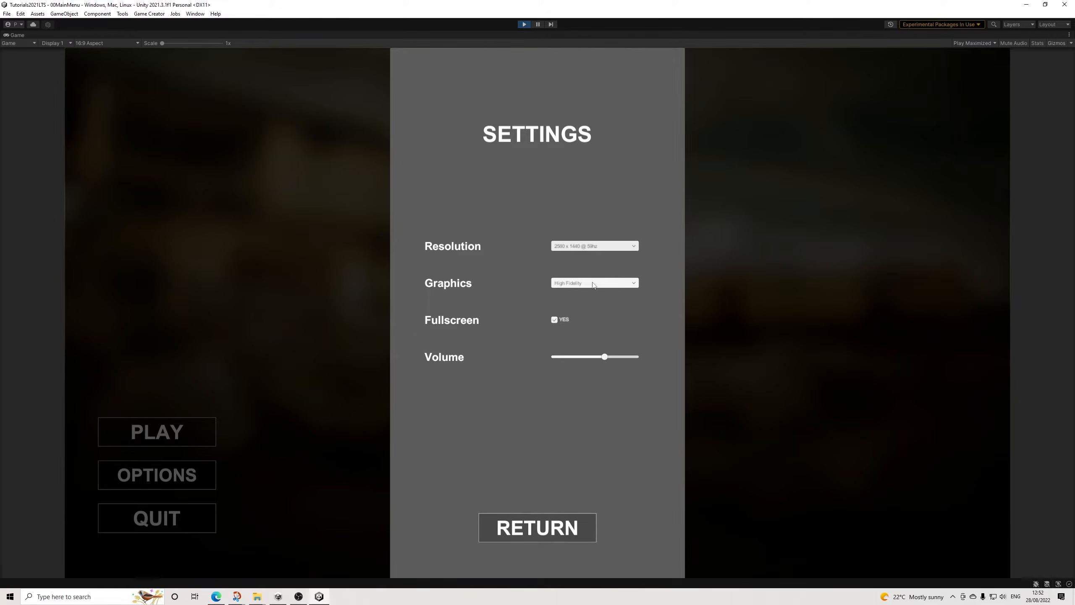
{"action": "left_click", "coordinate": [603, 283]}
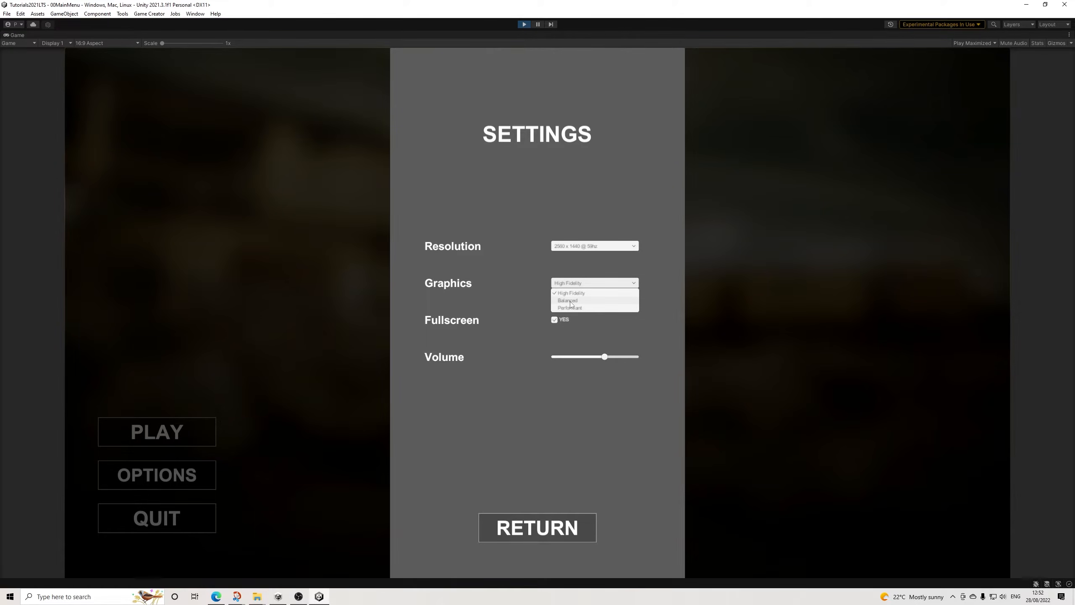
{"action": "left_click", "coordinate": [668, 284]}
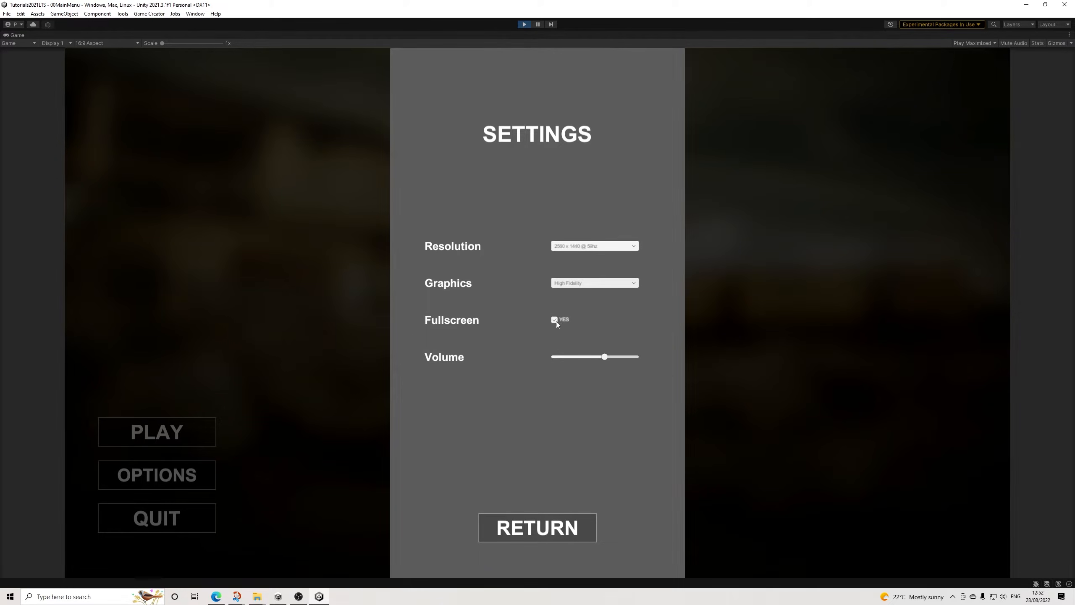
{"action": "left_click", "coordinate": [555, 528]}
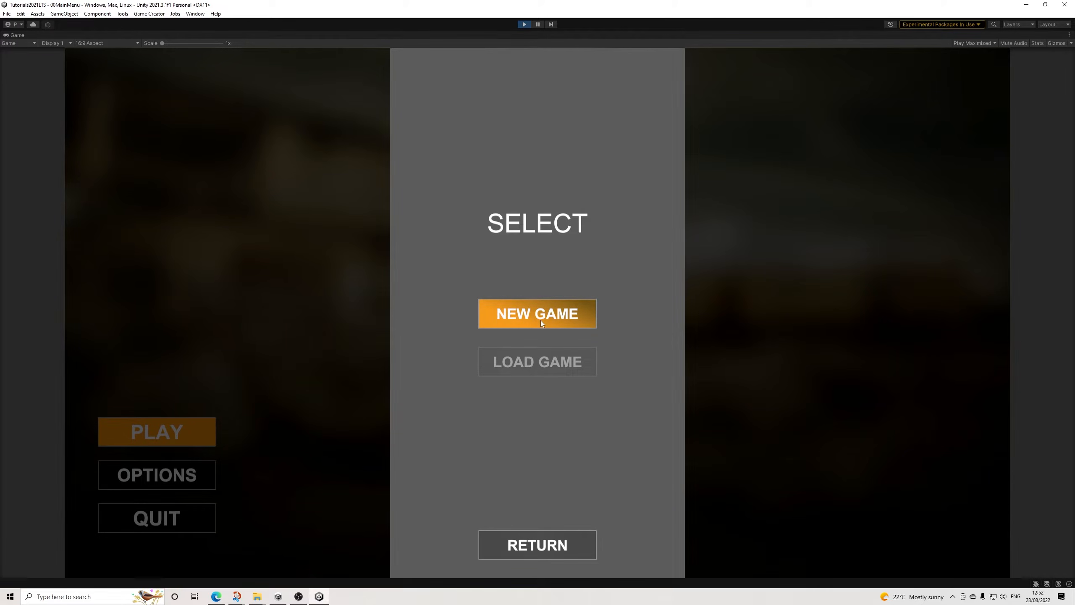
Step: Start a new game, choose the male character and continue to the customization screen
{"action": "left_click", "coordinate": [541, 317]}
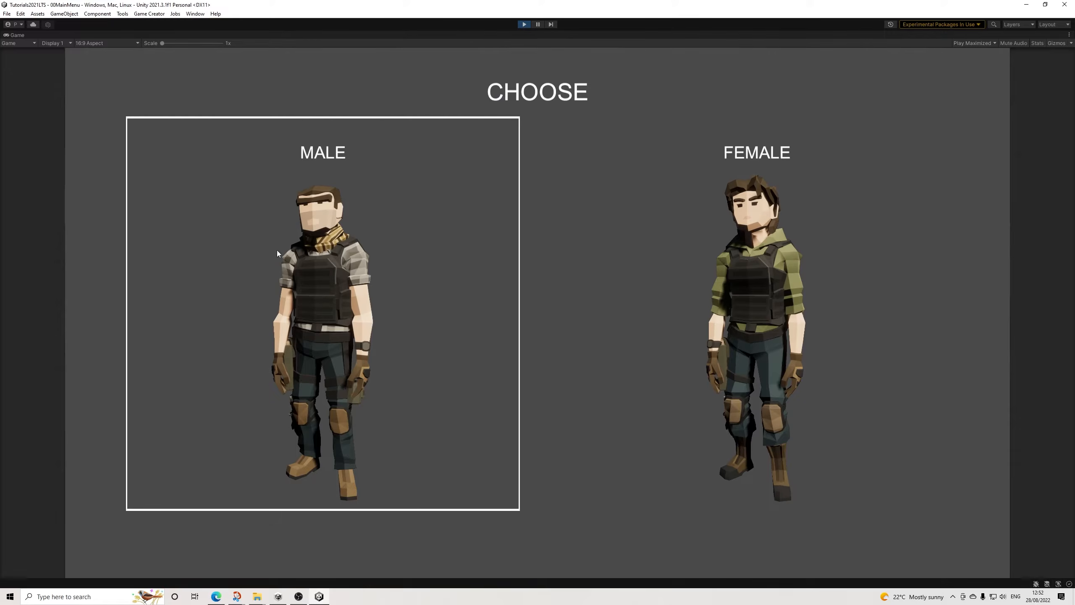
{"action": "left_click", "coordinate": [302, 280]}
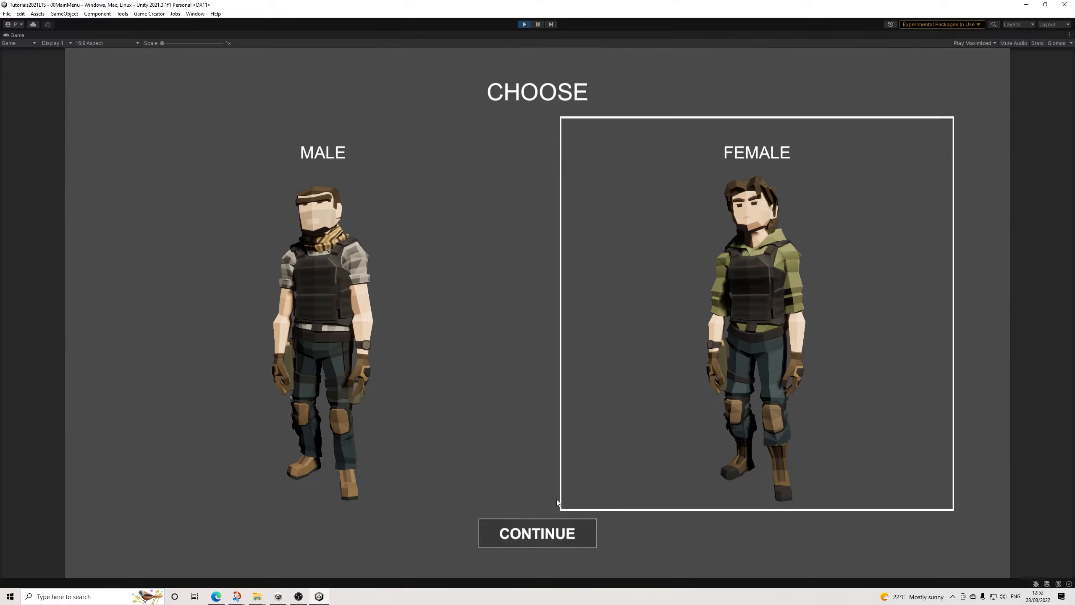
{"action": "left_click", "coordinate": [533, 535]}
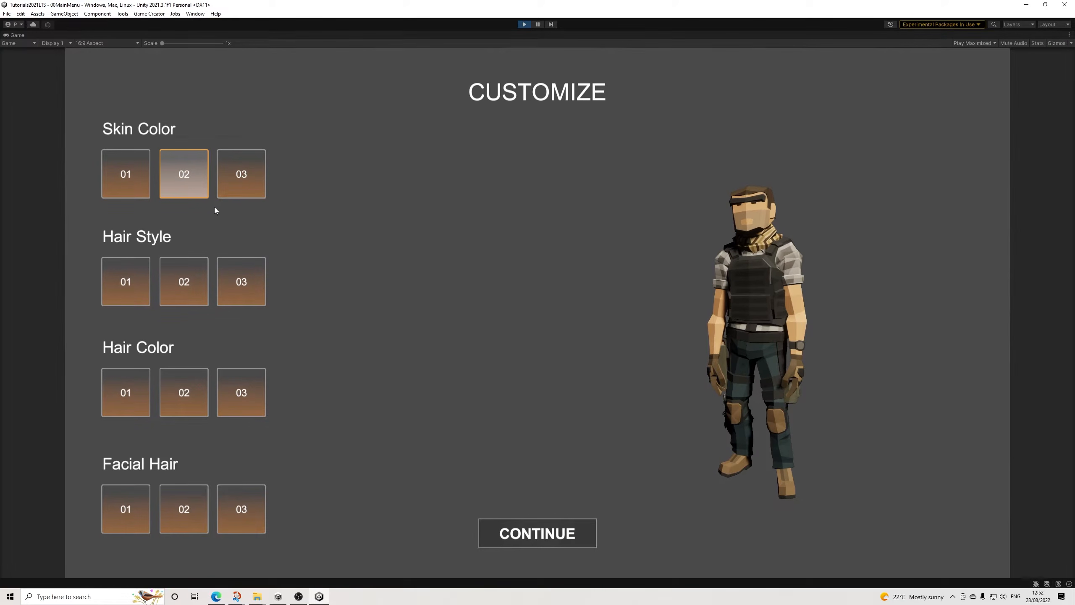
Step: Try Hair Style options 01, 02 and 03 on the character, ending on 03
{"action": "left_click", "coordinate": [186, 290]}
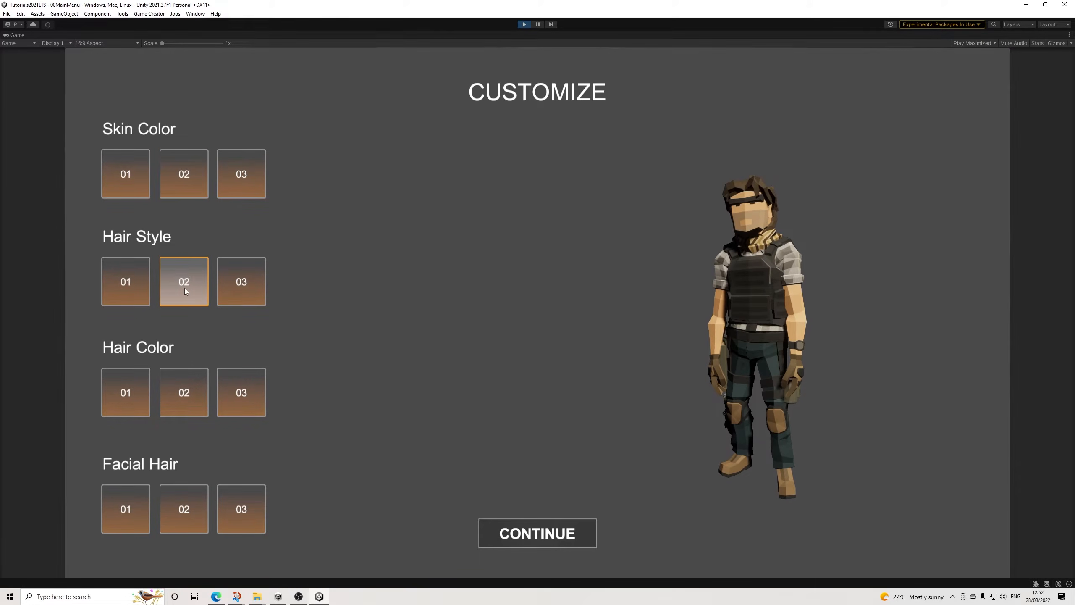
{"action": "left_click", "coordinate": [228, 282]}
{"action": "left_click", "coordinate": [119, 285]}
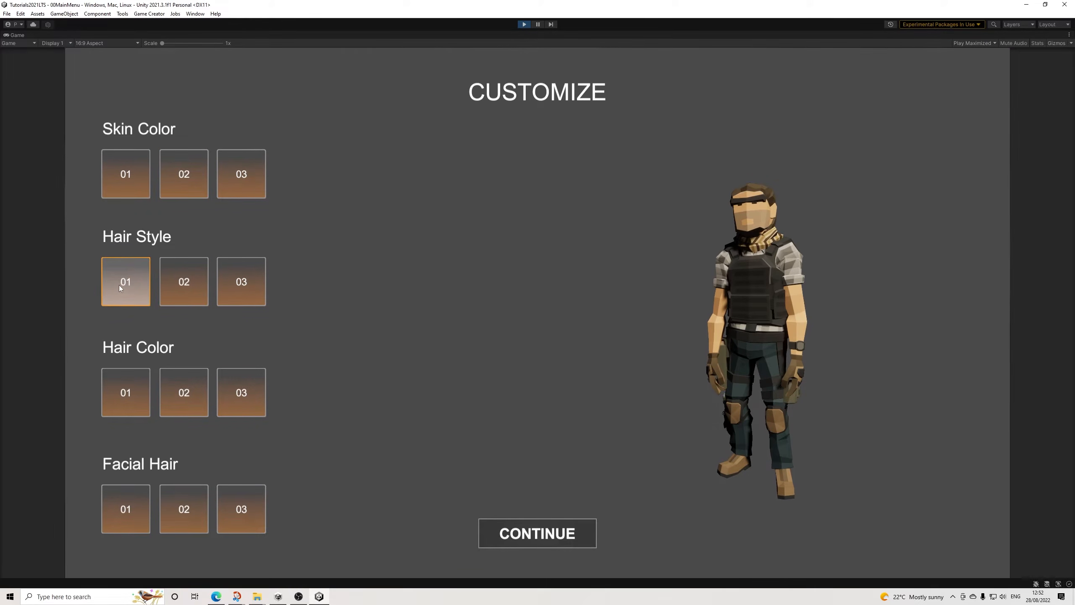
{"action": "left_click", "coordinate": [181, 289]}
{"action": "left_click", "coordinate": [236, 289]}
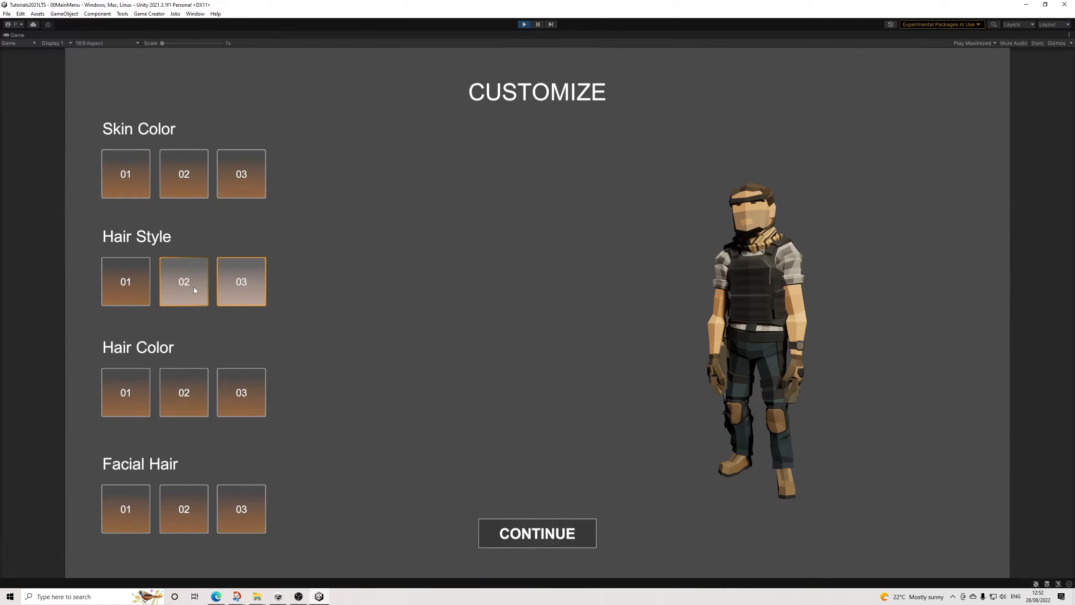
{"action": "left_click", "coordinate": [194, 289]}
{"action": "left_click", "coordinate": [233, 292]}
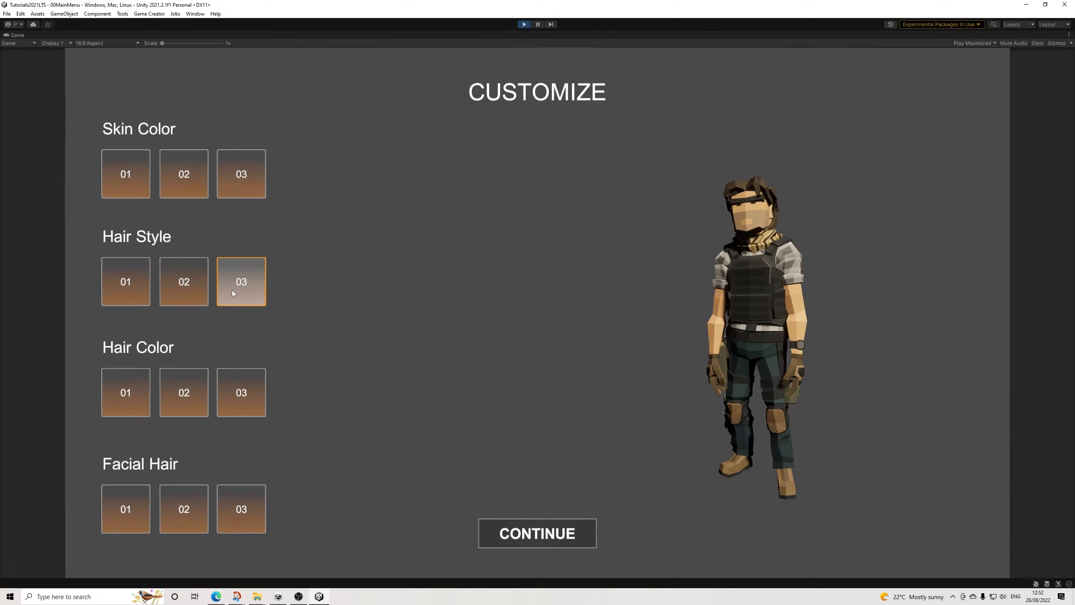
Step: Cycle repeatedly through Hair Color options 01, 02 and 03 to test them, ending on 03
{"action": "left_click", "coordinate": [187, 394]}
{"action": "left_click", "coordinate": [127, 394]}
{"action": "left_click", "coordinate": [235, 395]}
{"action": "left_click", "coordinate": [184, 395]}
{"action": "left_click", "coordinate": [138, 395]}
{"action": "left_click", "coordinate": [186, 399]}
{"action": "left_click", "coordinate": [249, 401]}
{"action": "left_click", "coordinate": [186, 396]}
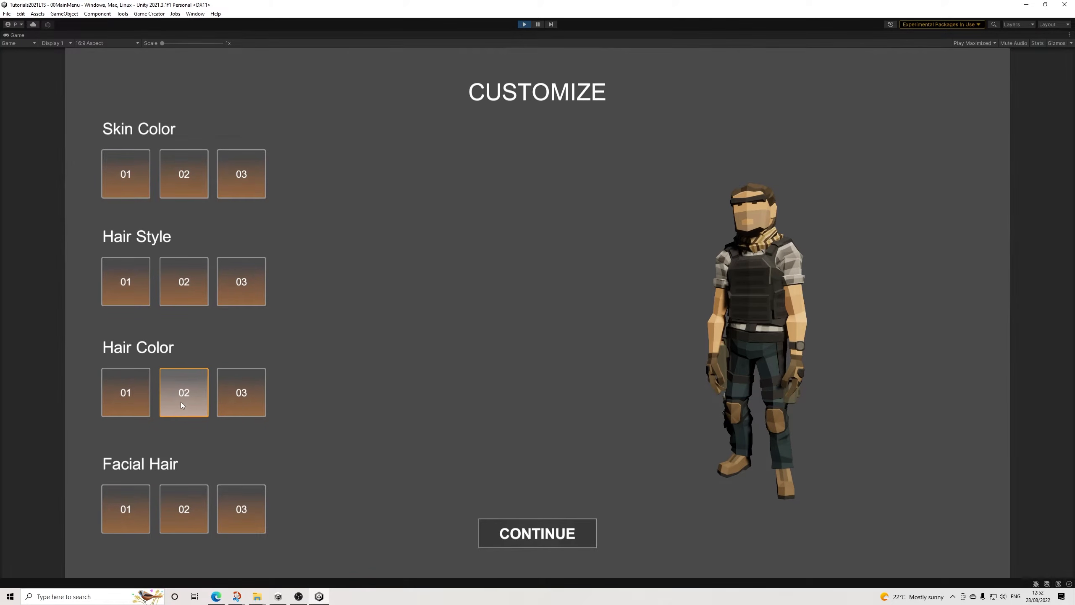
{"action": "left_click", "coordinate": [127, 396]}
{"action": "left_click", "coordinate": [225, 398]}
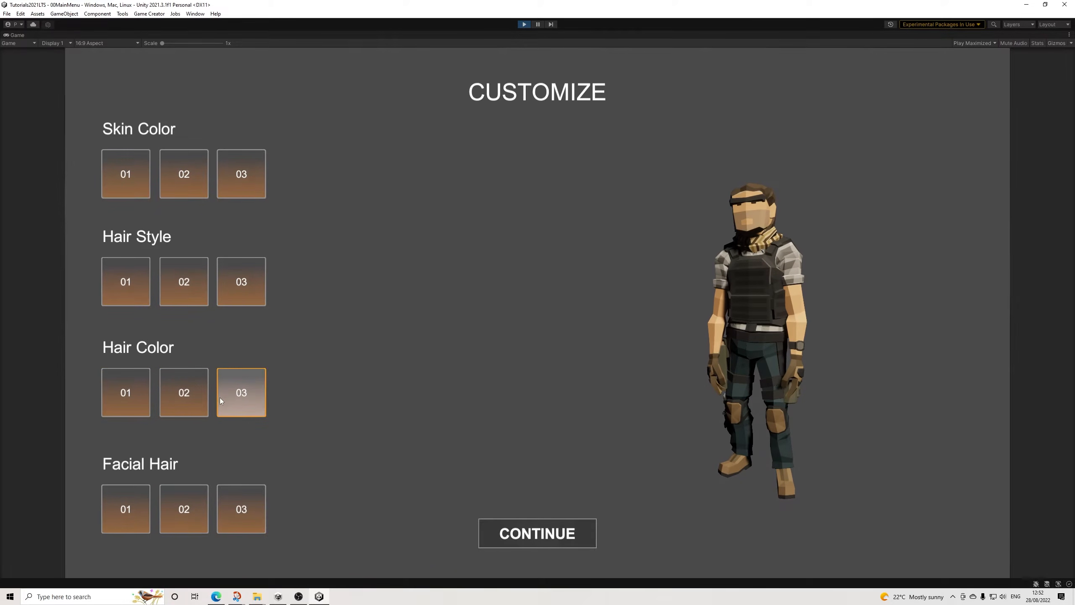
Step: Retest all three Hair Style options ending on 03, followed by the Hair Color options ending on 02
{"action": "left_click", "coordinate": [249, 289]}
{"action": "left_click", "coordinate": [183, 292]}
{"action": "left_click", "coordinate": [140, 297]}
{"action": "left_click", "coordinate": [166, 299]}
{"action": "left_click", "coordinate": [225, 299]}
{"action": "left_click", "coordinate": [190, 408]}
{"action": "left_click", "coordinate": [132, 403]}
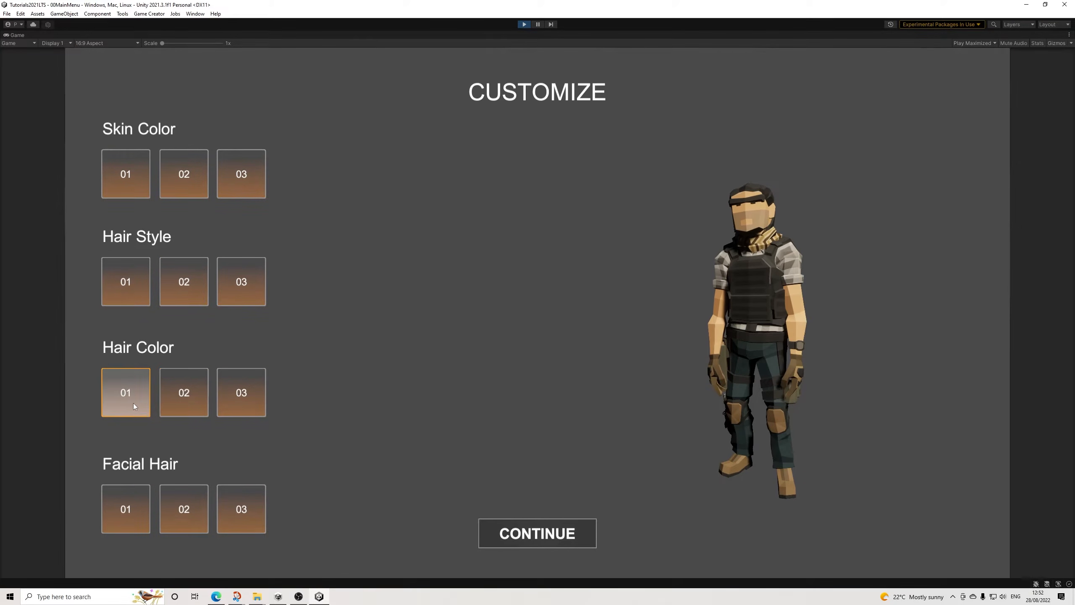
{"action": "left_click", "coordinate": [230, 401]}
{"action": "left_click", "coordinate": [183, 407]}
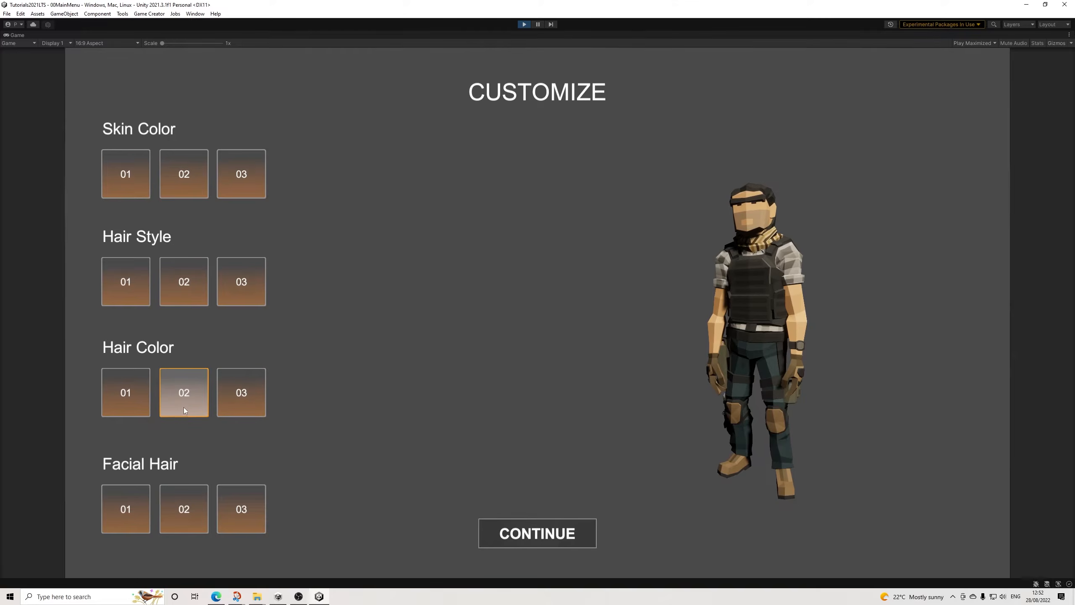
Step: Test the Facial Hair options ending on 03, and briefly pause Play mode to inspect the scene before resuming
{"action": "left_click", "coordinate": [182, 494]}
{"action": "left_click", "coordinate": [243, 509]}
{"action": "left_click", "coordinate": [164, 508]}
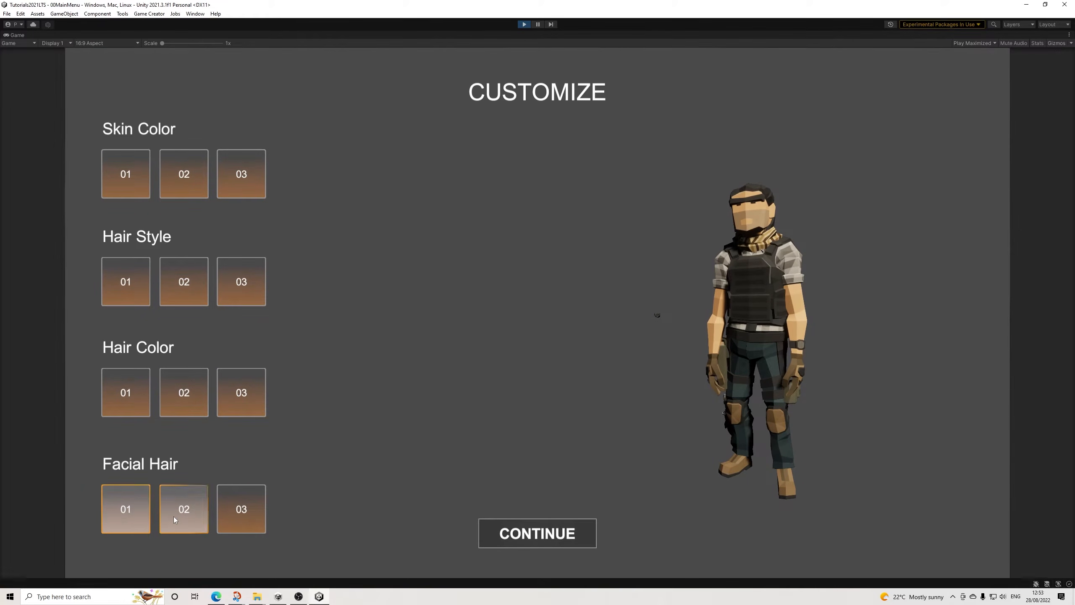
{"action": "left_click", "coordinate": [235, 517]}
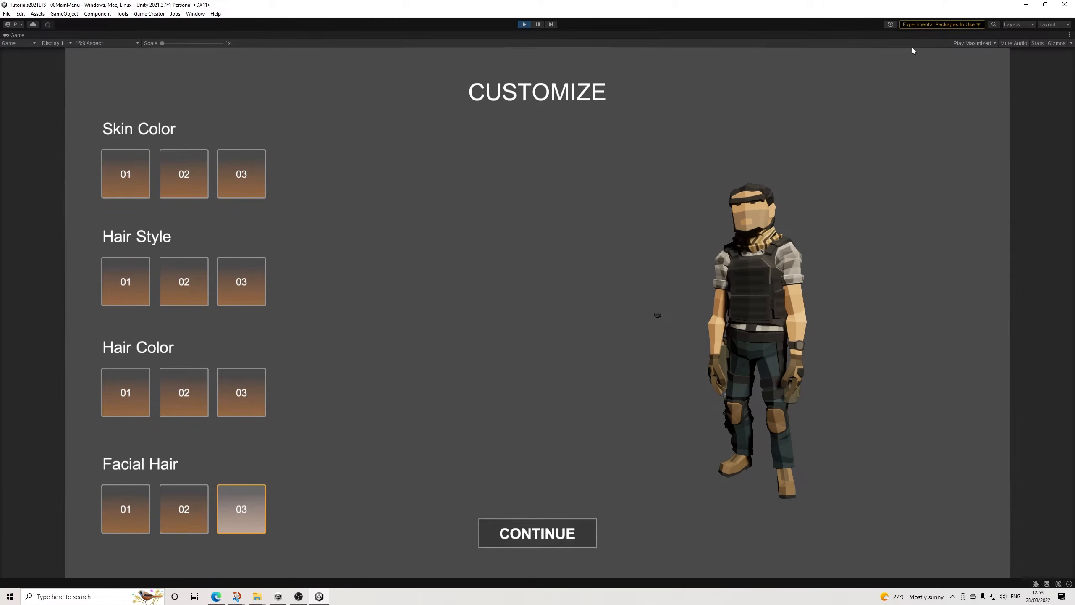
{"action": "left_click", "coordinate": [538, 24]}
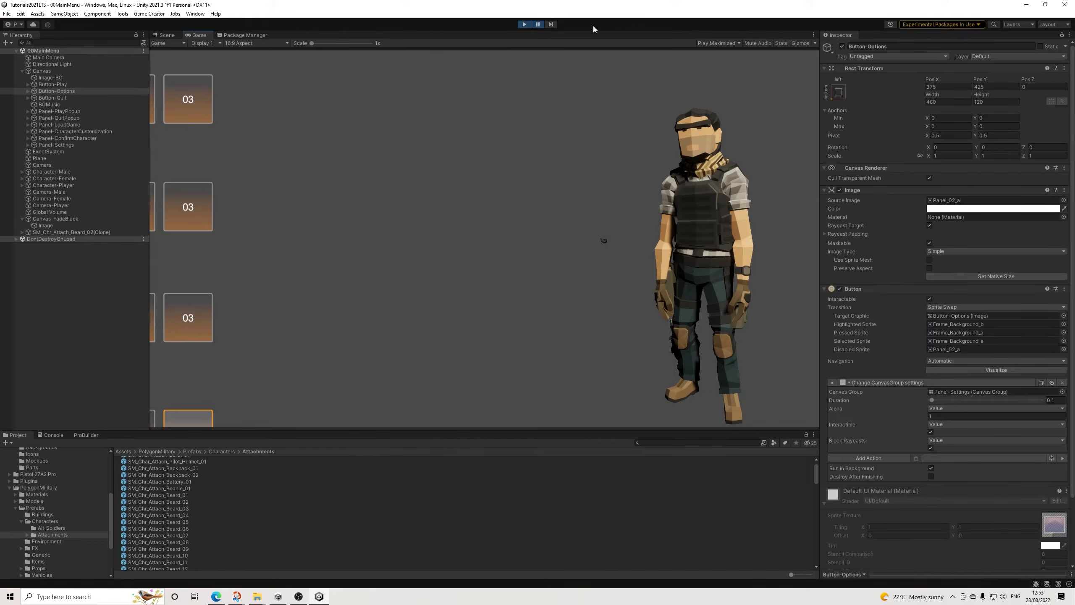
{"action": "left_click", "coordinate": [537, 25]}
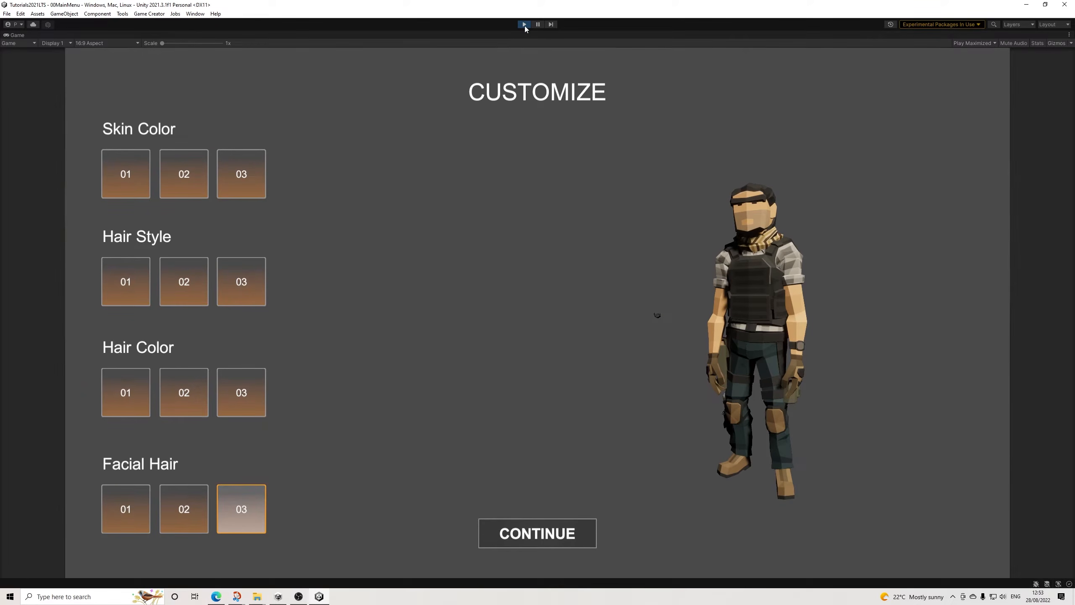
Step: Check Hair Color options 03 and 01, and go through the Hair Style options again, ending on 01
{"action": "left_click", "coordinate": [232, 397]}
{"action": "left_click", "coordinate": [146, 398]}
{"action": "left_click", "coordinate": [195, 288]}
{"action": "left_click", "coordinate": [231, 289]}
{"action": "left_click", "coordinate": [187, 291]}
{"action": "left_click", "coordinate": [142, 287]}
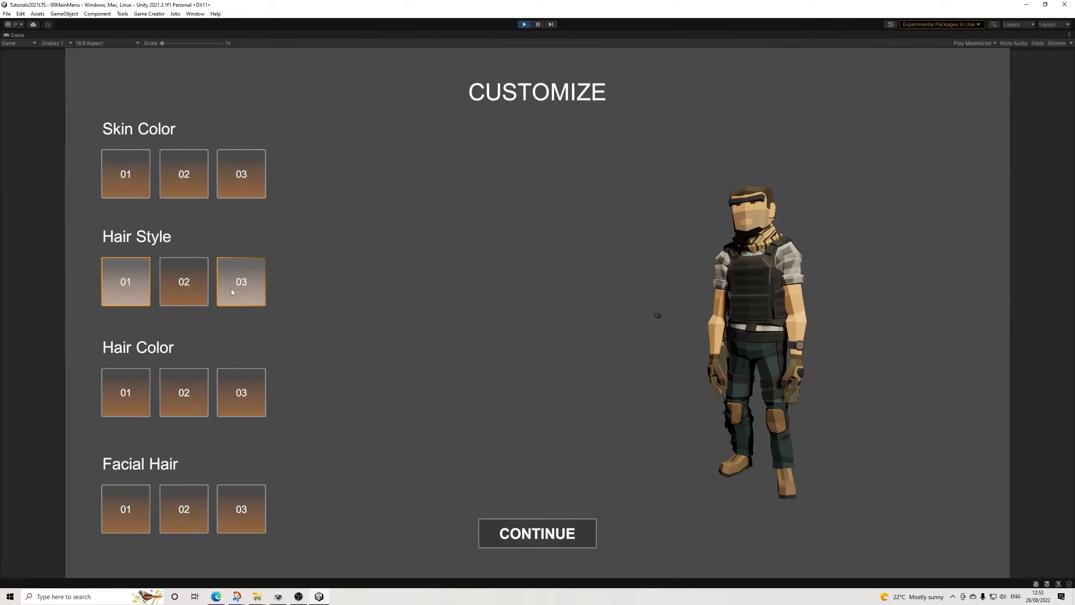
Step: Test Hair Style option 03 on the customization screen and exit Play mode
{"action": "left_click", "coordinate": [231, 290]}
{"action": "left_click", "coordinate": [523, 23]}
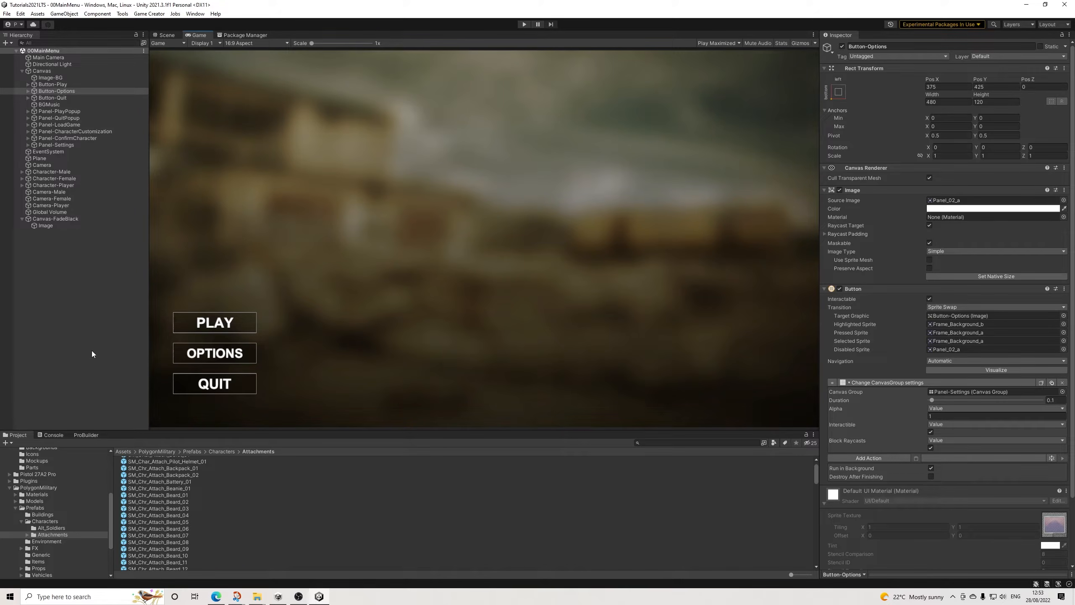
Step: Look through the attachment and character prefabs of PolygonMilitary, previewing SM_Chr_Insurgent_Male_01 and SM_Chr_Insurgent_Male_02
{"action": "scroll", "coordinate": [171, 515], "scroll_direction": "up", "scroll_amount": 1}
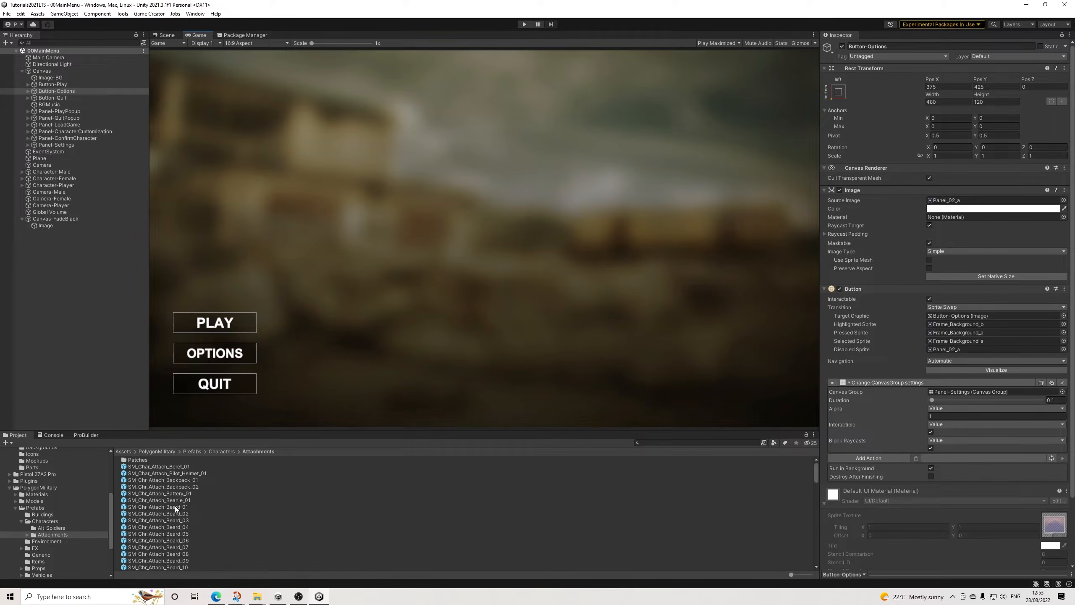
{"action": "scroll", "coordinate": [176, 516], "scroll_direction": "down", "scroll_amount": 2}
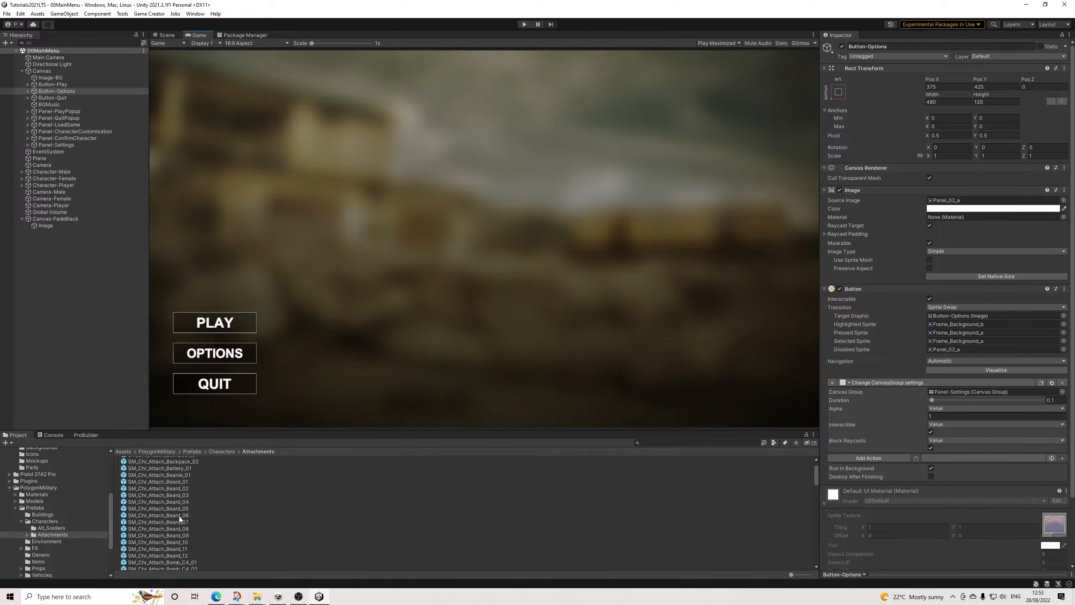
{"action": "scroll", "coordinate": [179, 516], "scroll_direction": "down", "scroll_amount": 2}
{"action": "scroll", "coordinate": [179, 515], "scroll_direction": "up", "scroll_amount": 4}
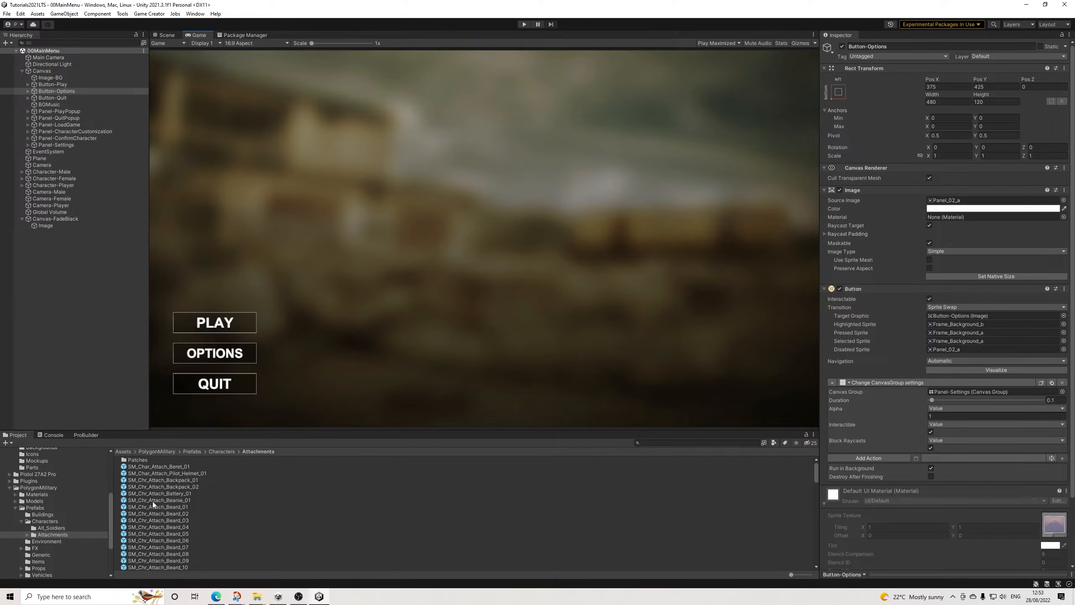
{"action": "left_click", "coordinate": [46, 521]}
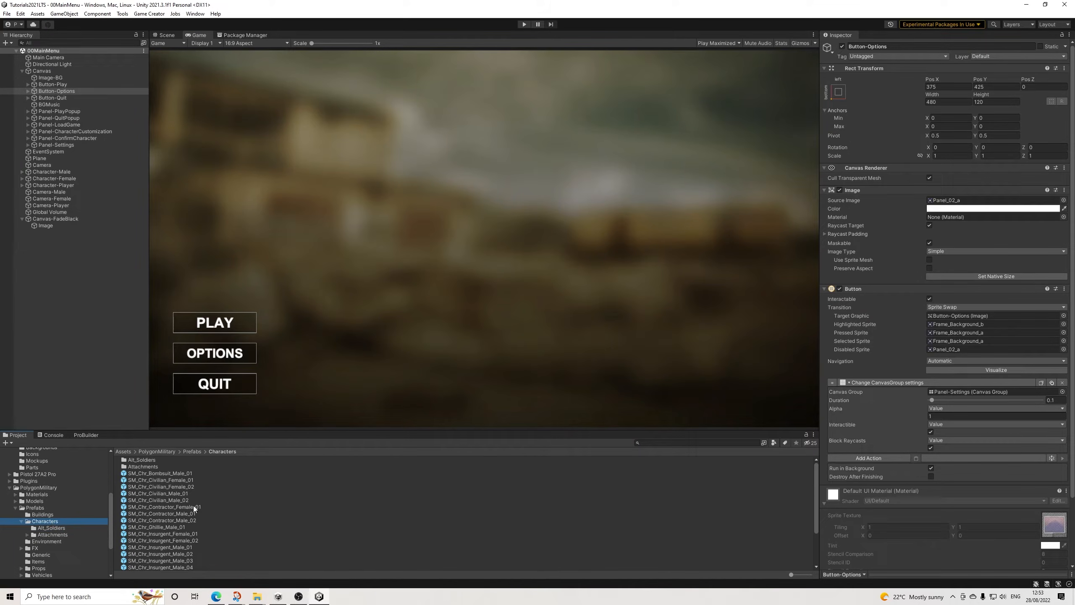
{"action": "left_click", "coordinate": [179, 548]}
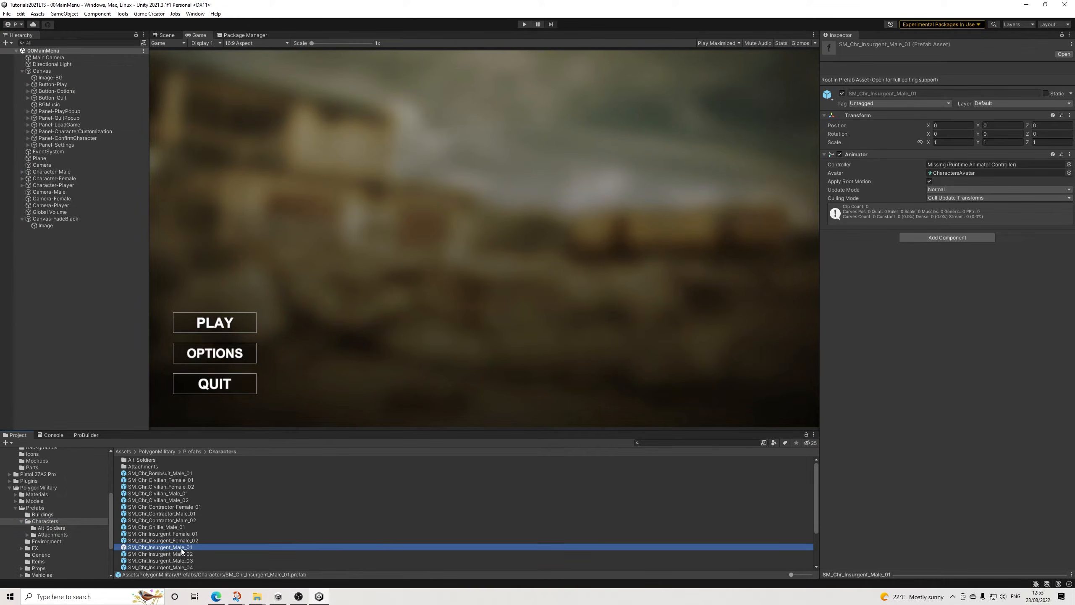
{"action": "left_click", "coordinate": [923, 576]}
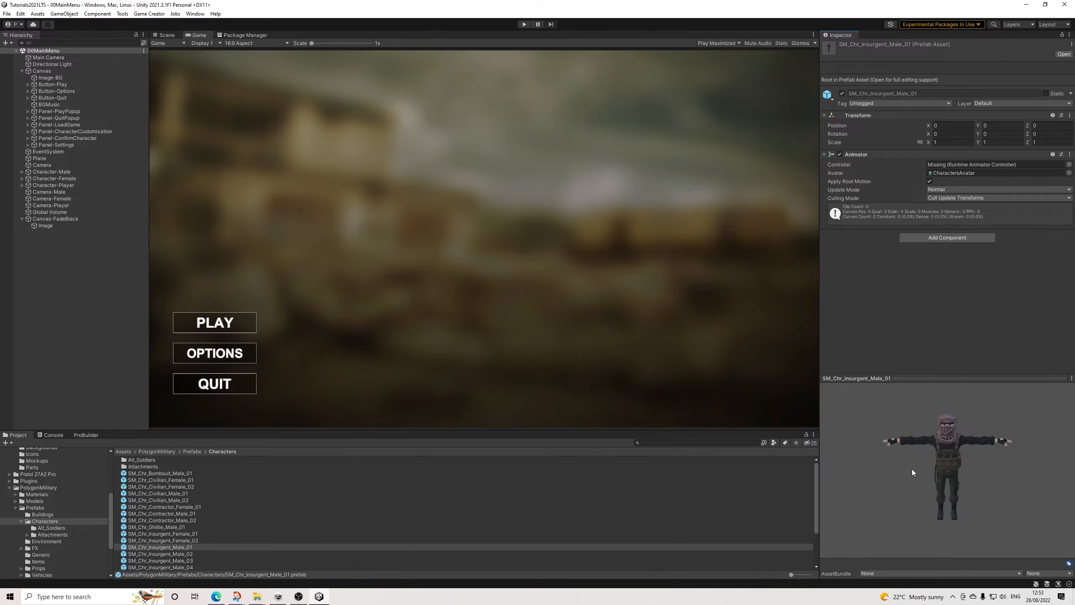
{"action": "left_click", "coordinate": [195, 553]}
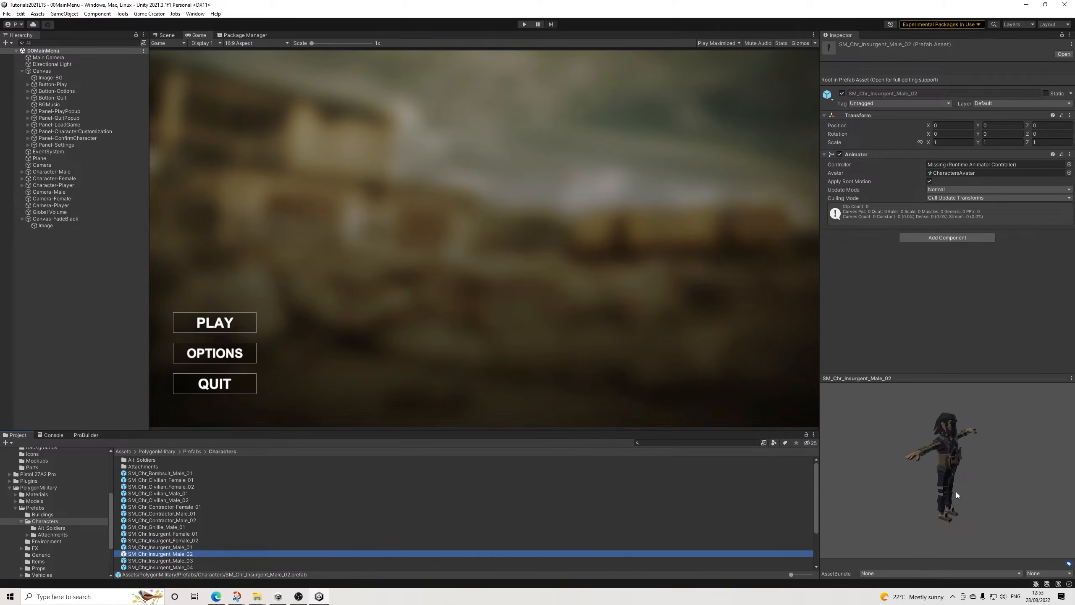
{"action": "left_click_drag", "start_coordinate": [951, 492], "coordinate": [827, 476]}
Step: Add the SM_Chr_Insurgent_Male_02 prefab to the scene, expand its hierarchy, and frame it in the 3D Scene view
{"action": "left_click_drag", "start_coordinate": [157, 551], "coordinate": [58, 257]}
{"action": "left_click", "coordinate": [21, 233]}
{"action": "left_click", "coordinate": [94, 393]}
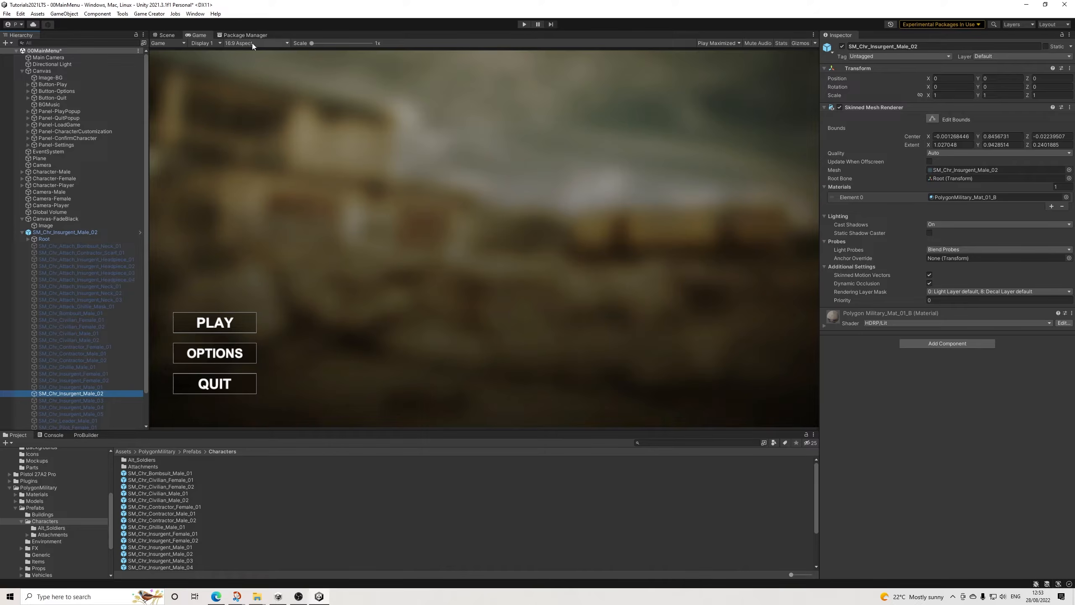
{"action": "left_click", "coordinate": [167, 36]}
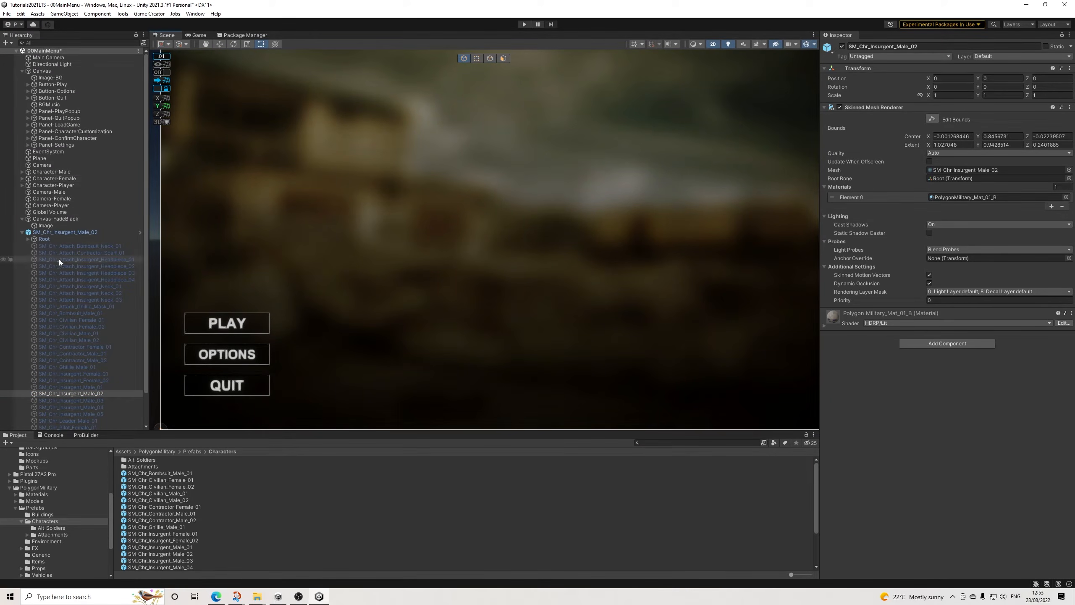
{"action": "left_click", "coordinate": [73, 234]}
{"action": "key", "text": "f"}
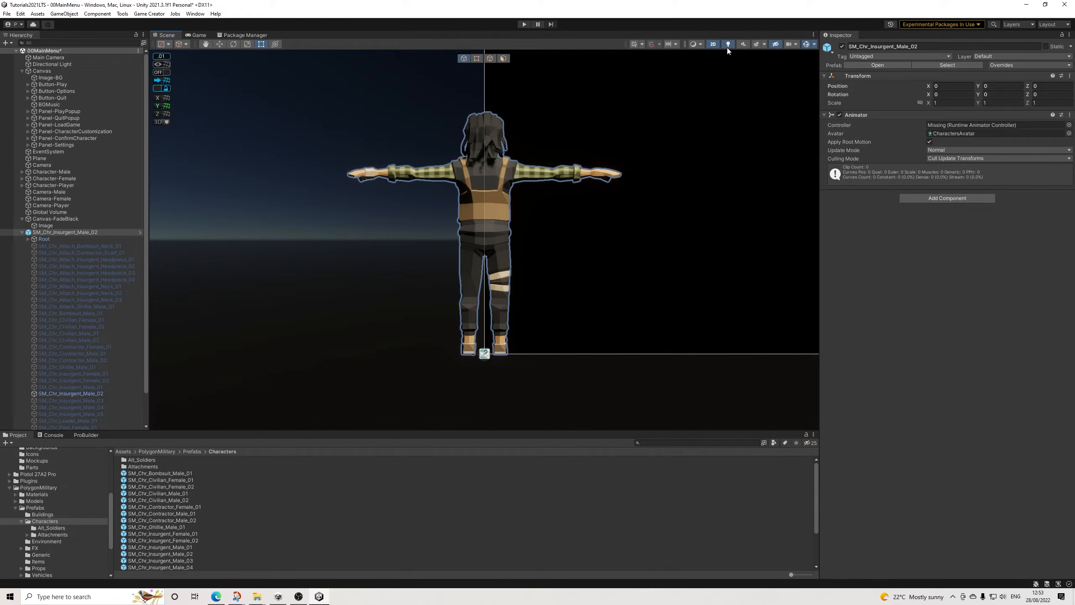
{"action": "left_click", "coordinate": [712, 45]}
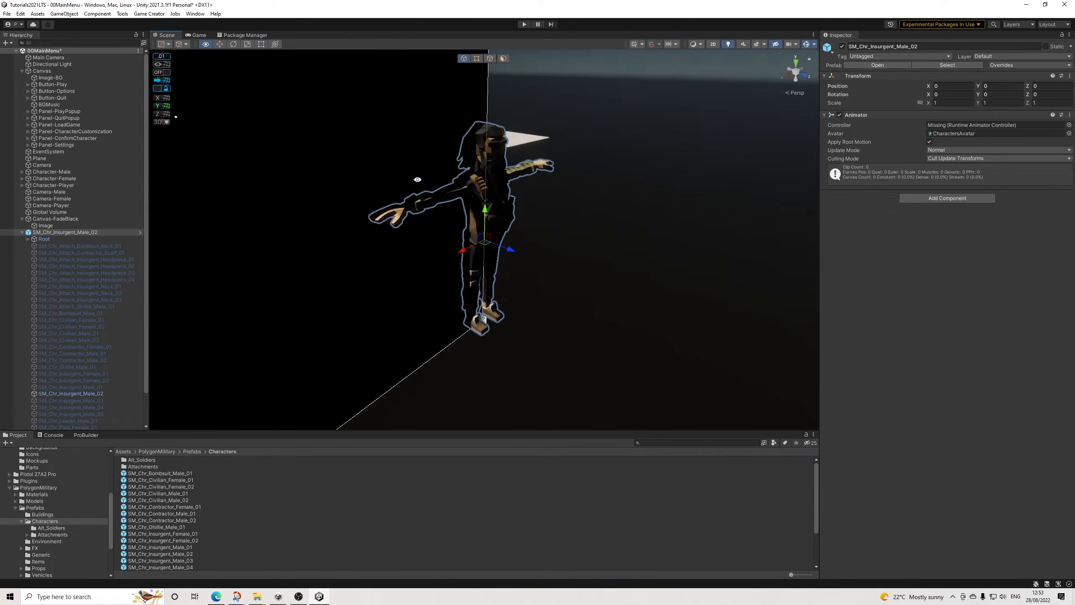
Step: Examine the SM_Chr_Attach_Beard_07 object and its placement under the insurgent character's Head bone
{"action": "left_click", "coordinate": [492, 169]}
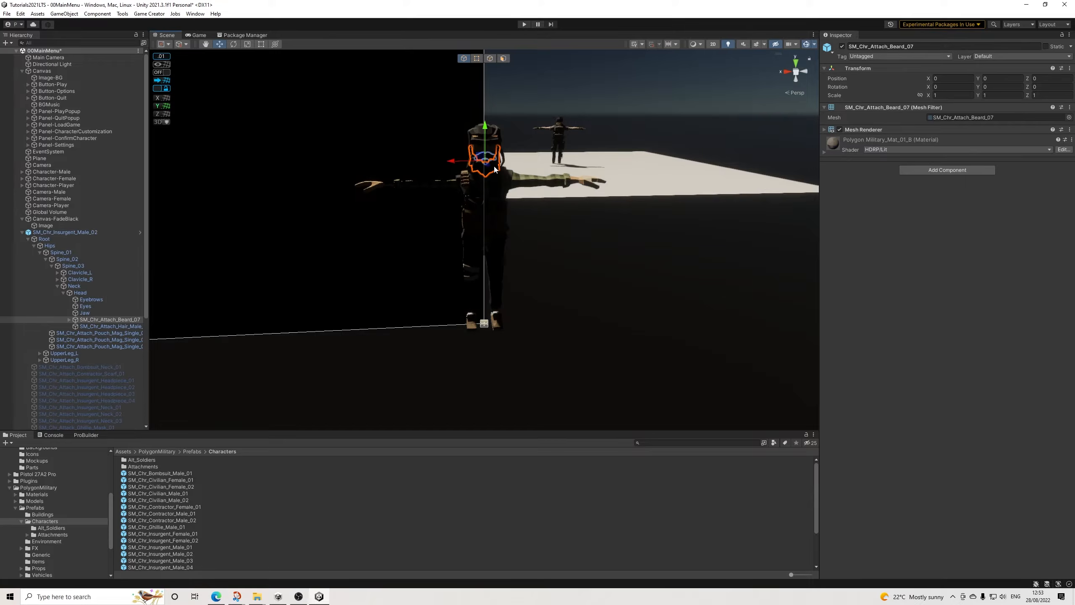
{"action": "left_click", "coordinate": [82, 293]}
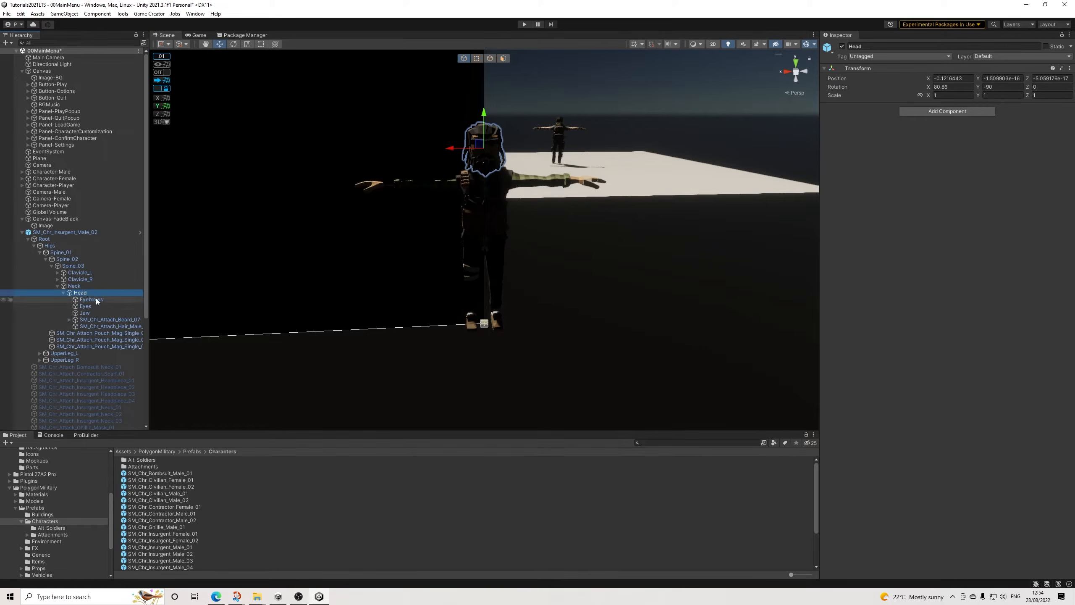
{"action": "left_click", "coordinate": [63, 293]}
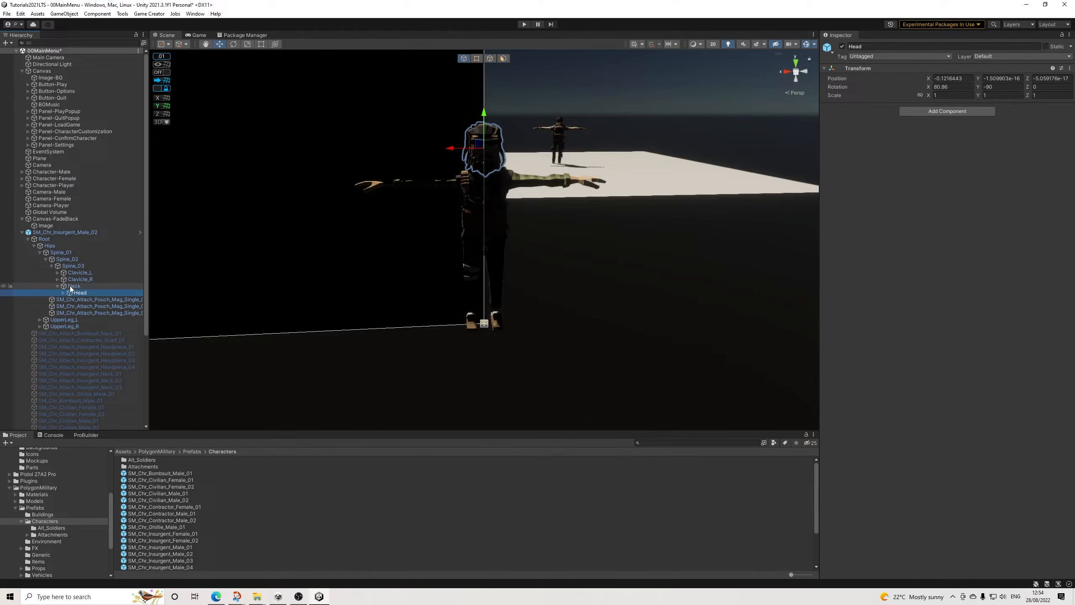
{"action": "left_click", "coordinate": [63, 292]}
{"action": "left_click", "coordinate": [96, 319]}
{"action": "key", "text": "f"}
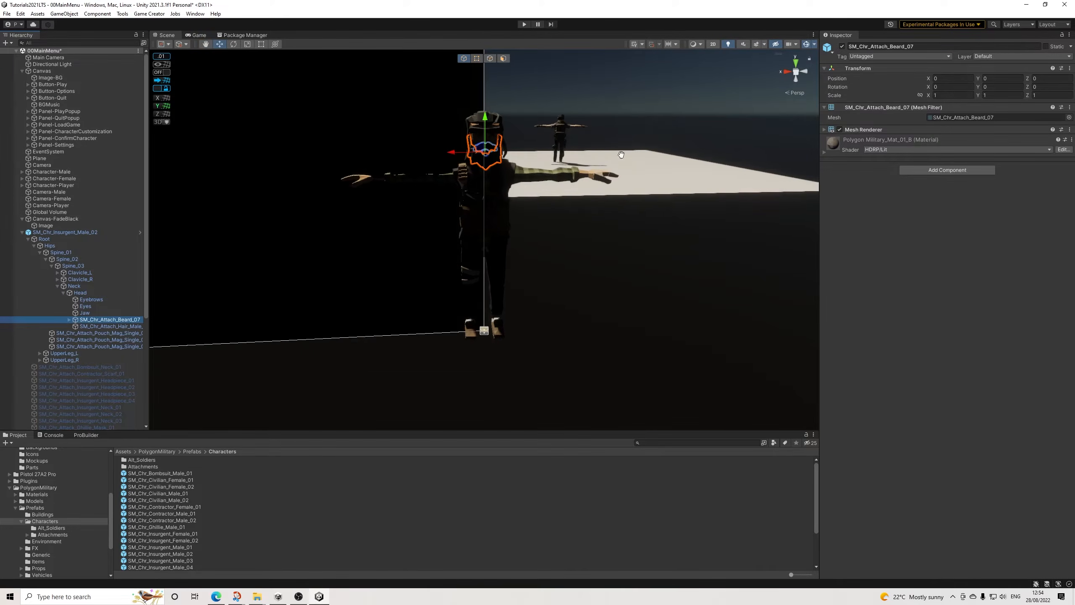
{"action": "middle_click_drag", "start_coordinate": [527, 345], "coordinate": [498, 269]}
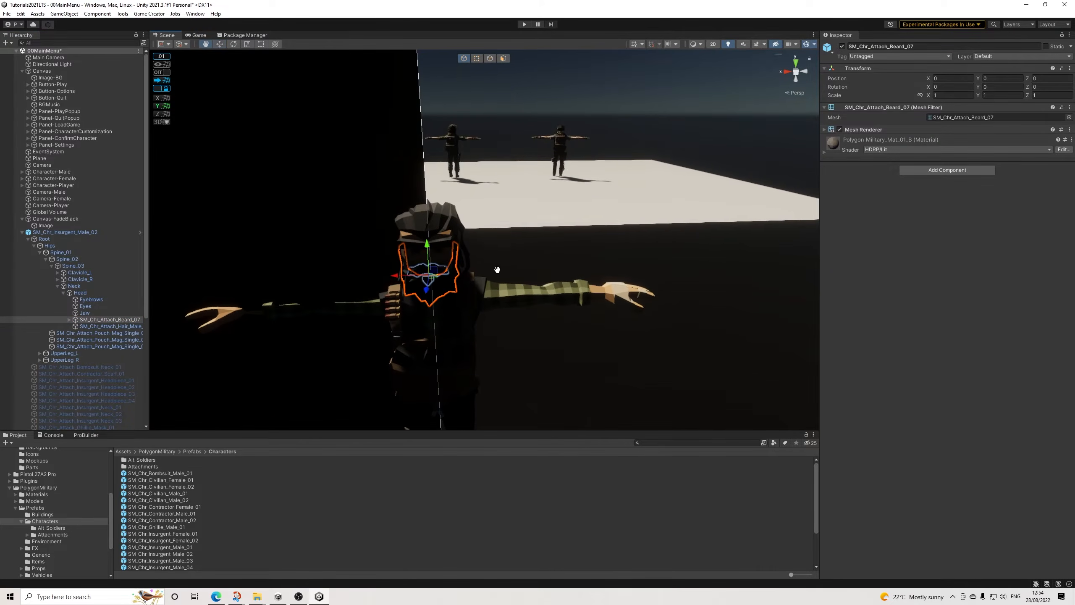
Step: Assign the Jaw transform to the Jaw slot in CharactersAvatar's head mapping, apply it, and recheck the mapping in the avatar configuration
{"action": "left_click", "coordinate": [52, 232]}
{"action": "left_click", "coordinate": [957, 133]}
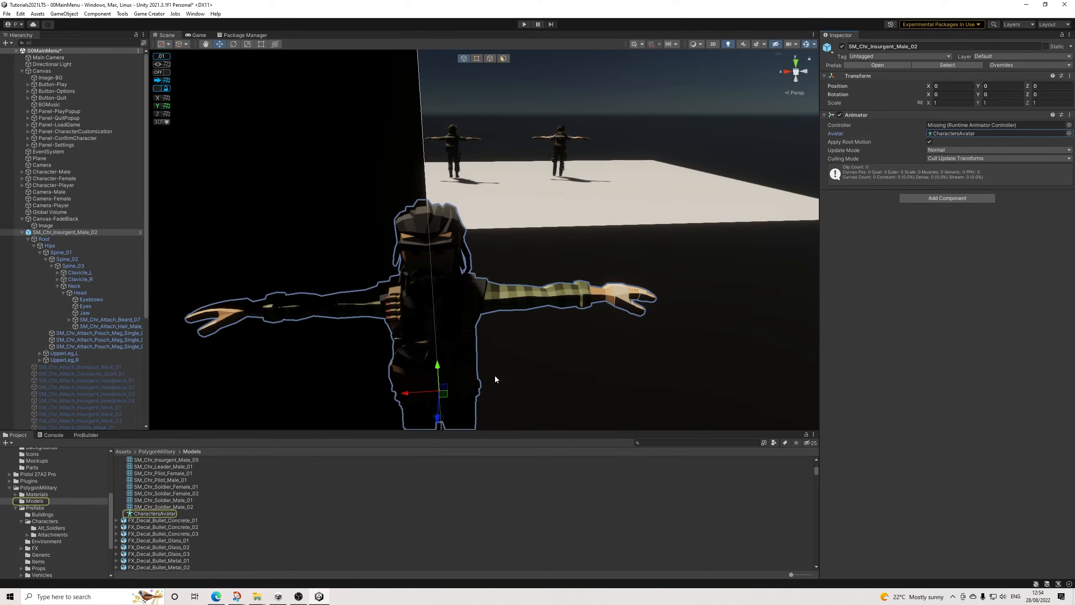
{"action": "left_click", "coordinate": [149, 513]}
{"action": "left_click", "coordinate": [946, 64]}
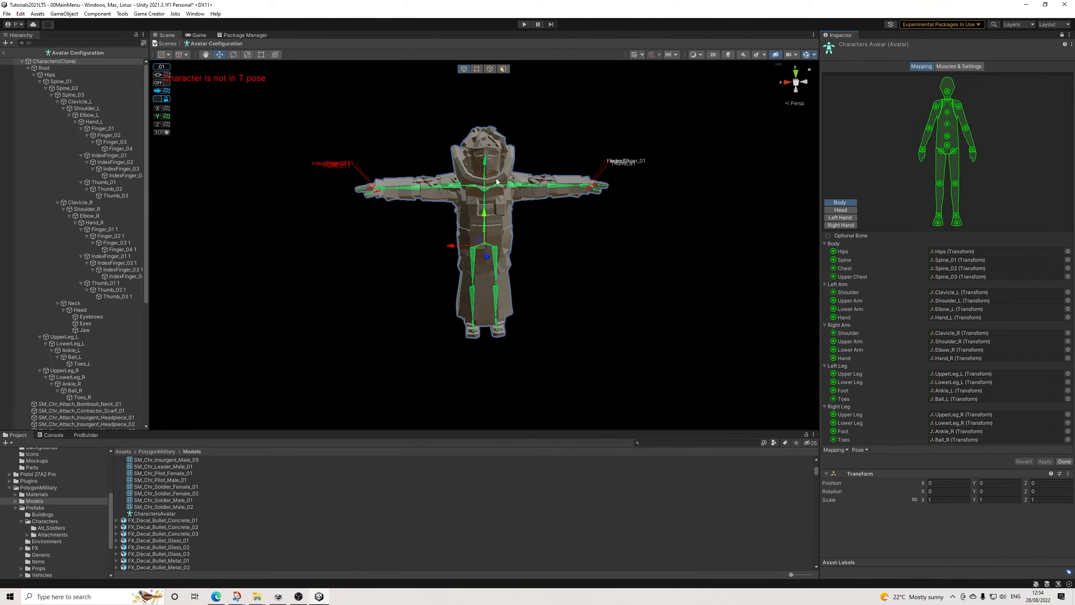
{"action": "left_click", "coordinate": [842, 210]}
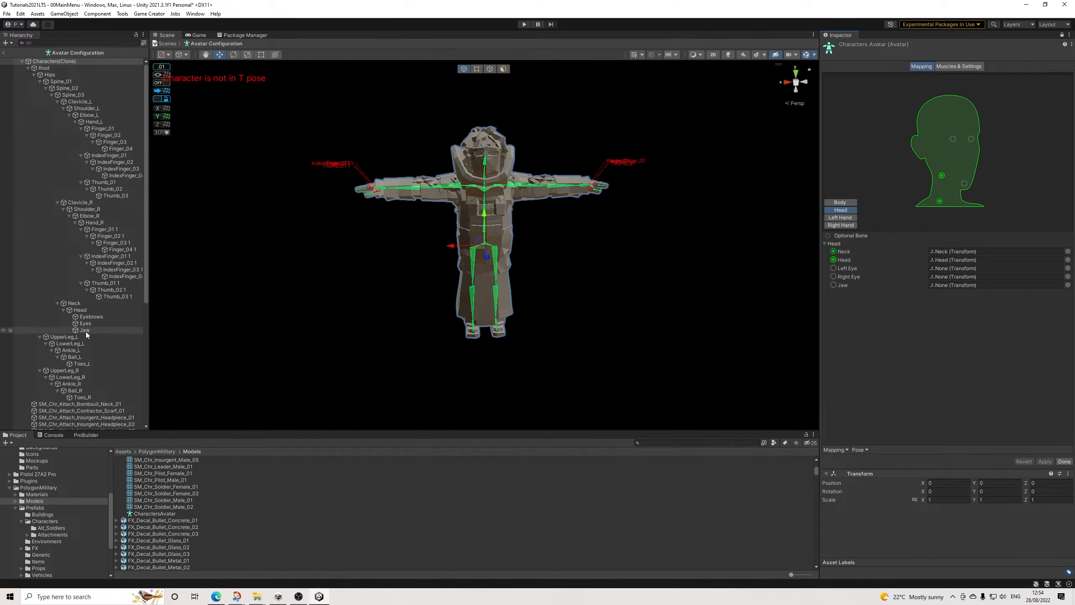
{"action": "left_click_drag", "start_coordinate": [82, 332], "coordinate": [992, 282]}
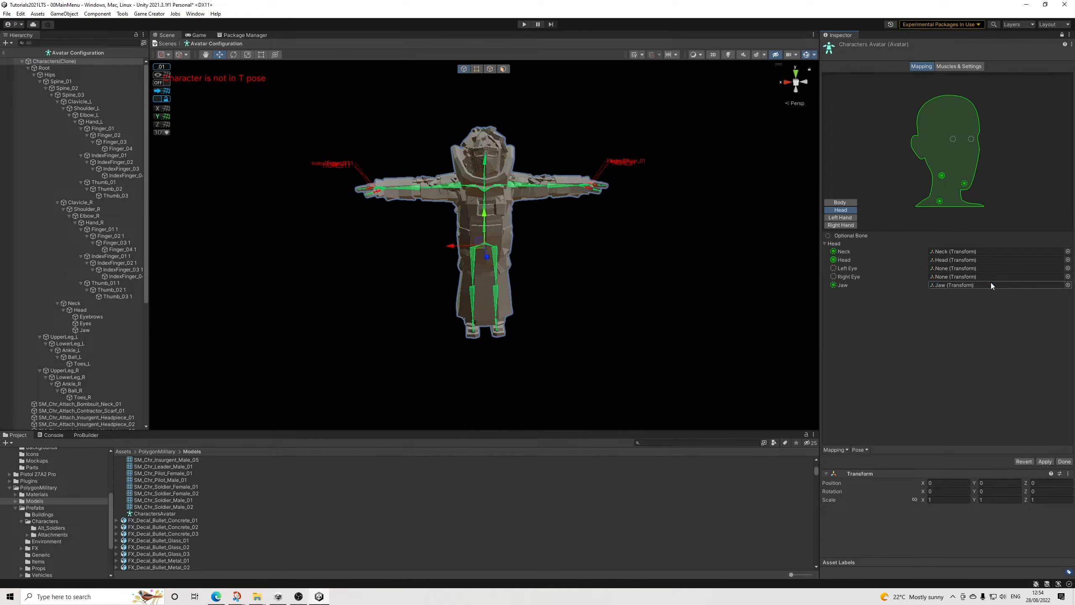
{"action": "left_click", "coordinate": [1044, 461]}
{"action": "left_click", "coordinate": [1064, 462]}
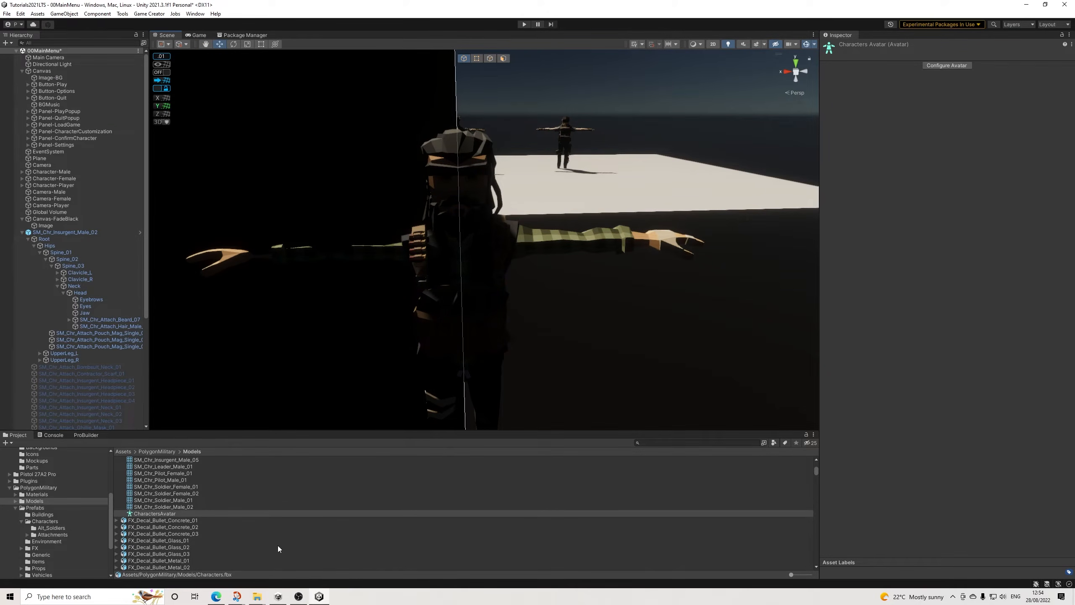
{"action": "left_click", "coordinate": [947, 66]}
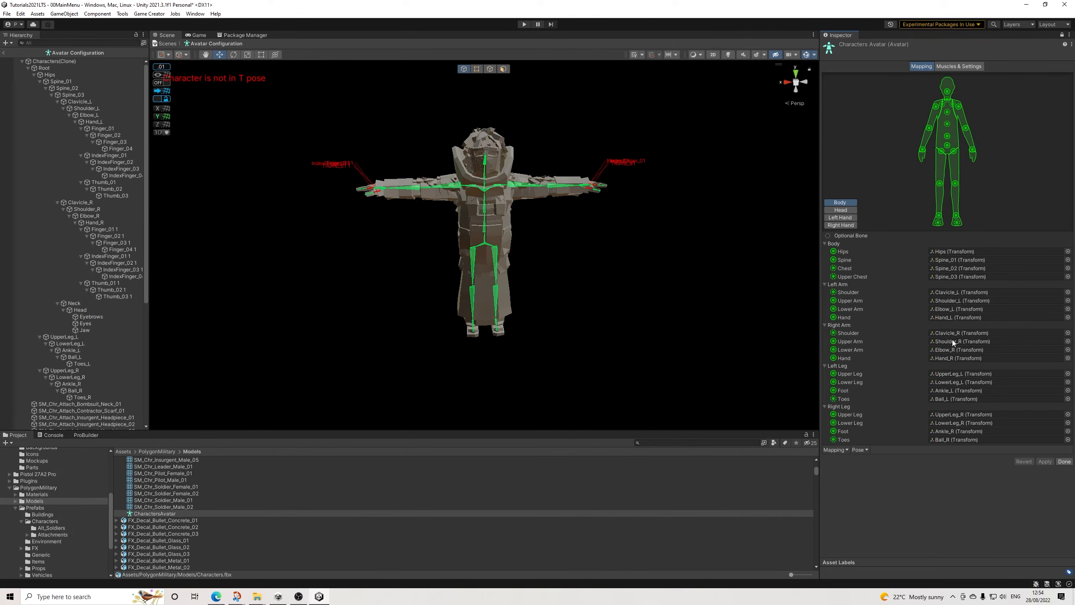
{"action": "left_click", "coordinate": [841, 210]}
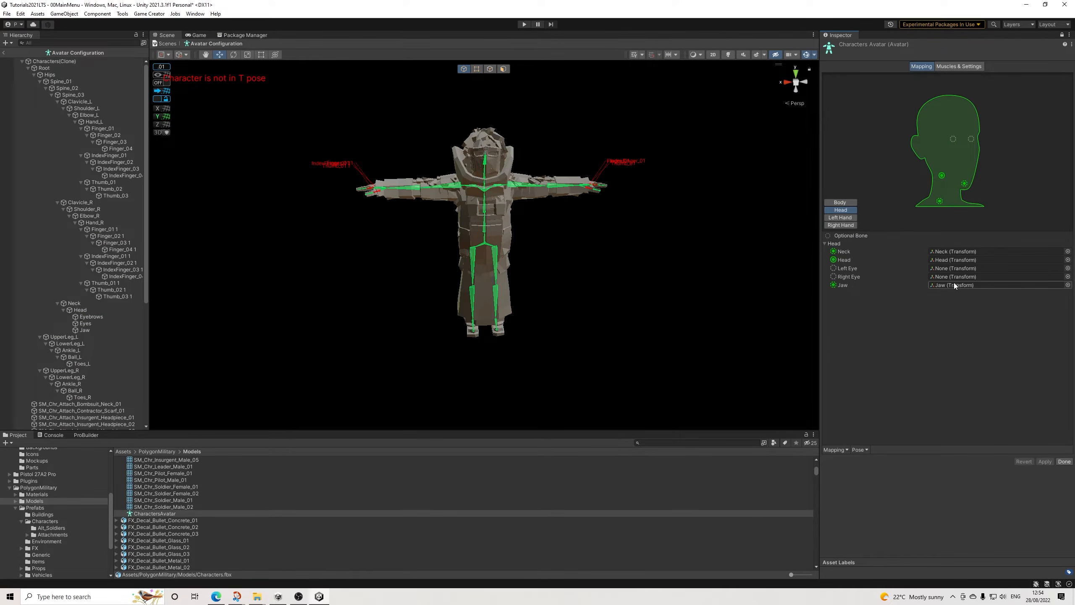
{"action": "left_click", "coordinate": [1065, 461]}
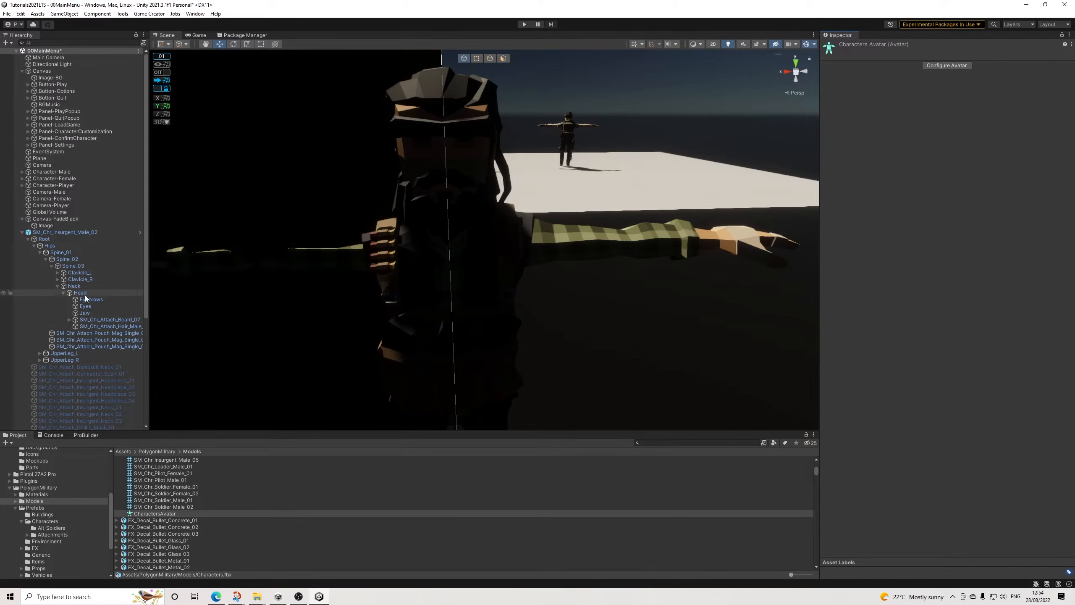
Step: Delete the SM_Chr_Insurgent_Male_02 object from the scene
{"action": "left_click", "coordinate": [52, 232]}
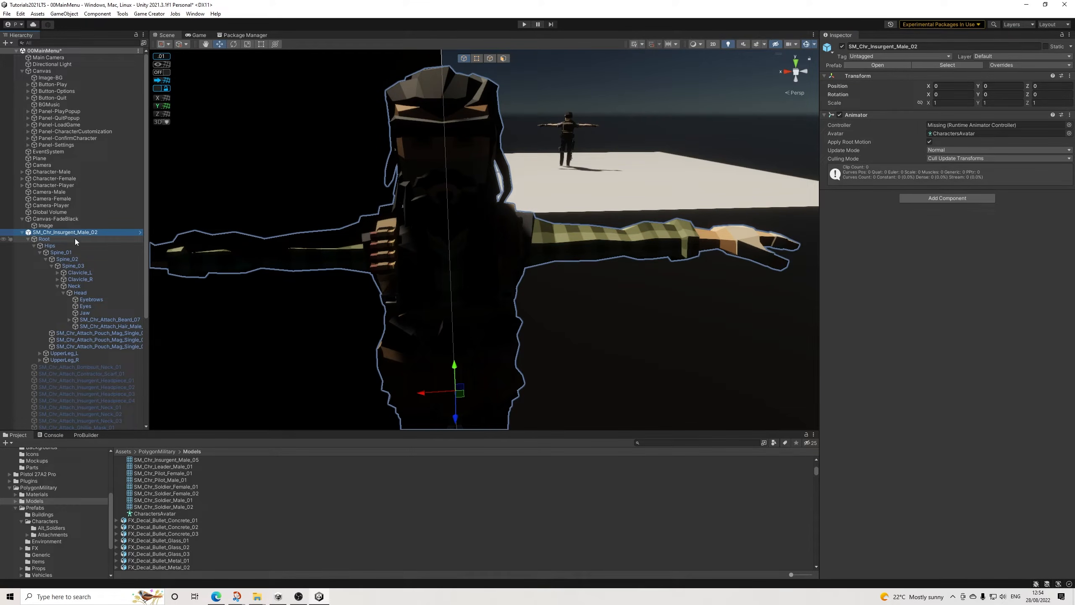
{"action": "key", "text": "Delete"}
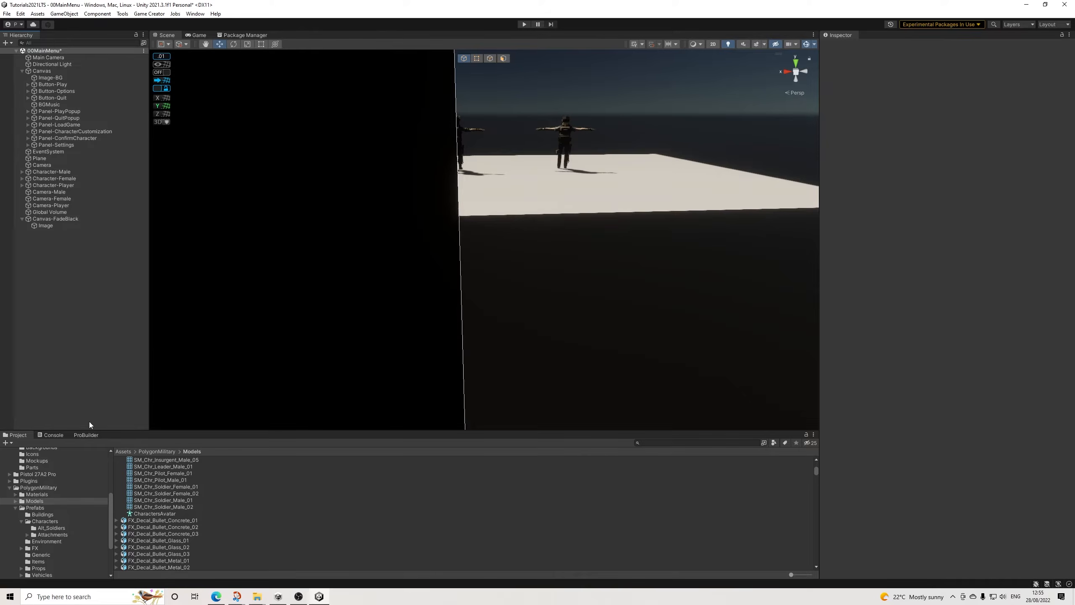
Step: Collapse the Characters model's contents, reopen PolygonMilitary's character Attachments prefab folder, and look through its attachments down to the female hair prefabs
{"action": "left_click", "coordinate": [9, 488]}
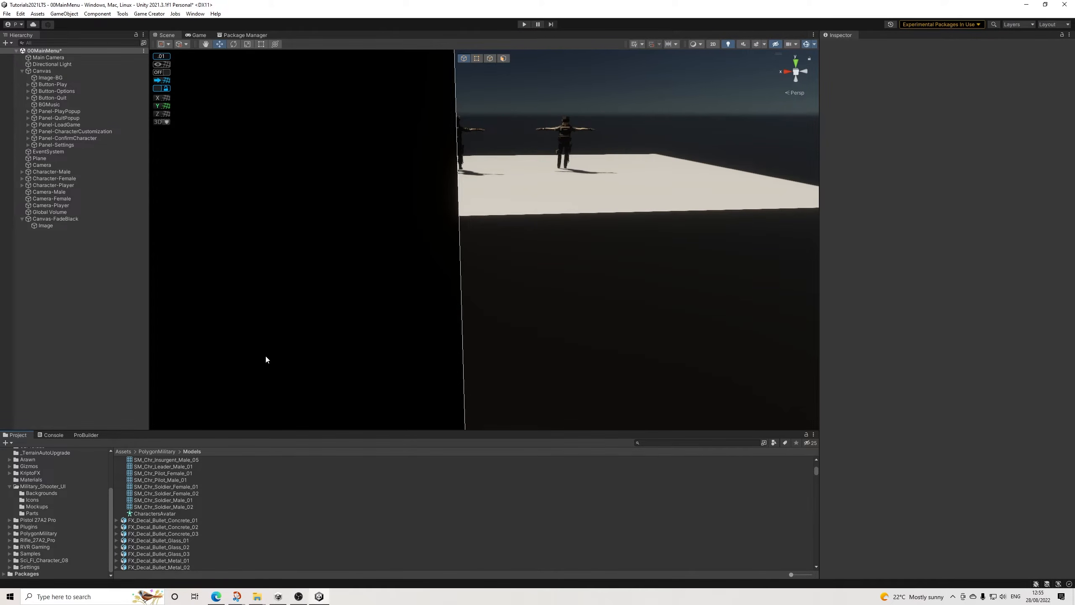
{"action": "scroll", "coordinate": [177, 504], "scroll_direction": "up", "scroll_amount": 10}
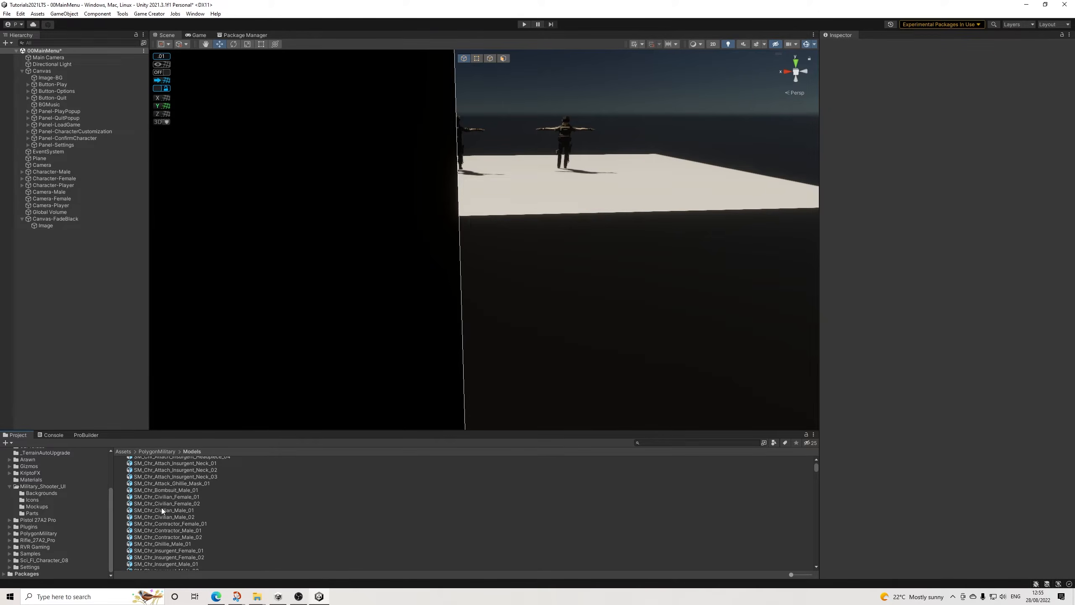
{"action": "left_click", "coordinate": [116, 481]}
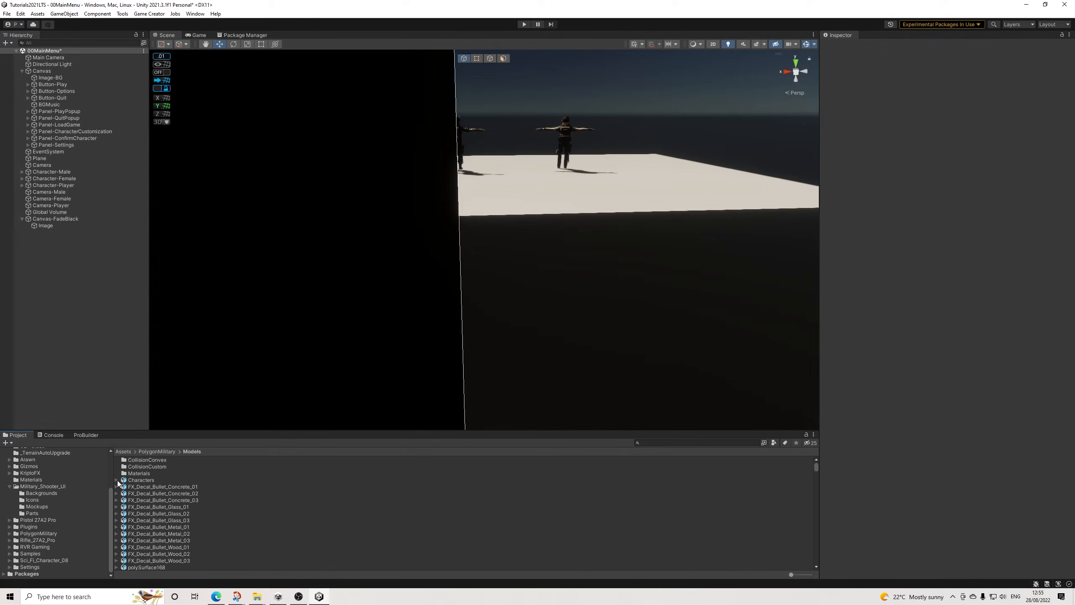
{"action": "left_click", "coordinate": [40, 487]}
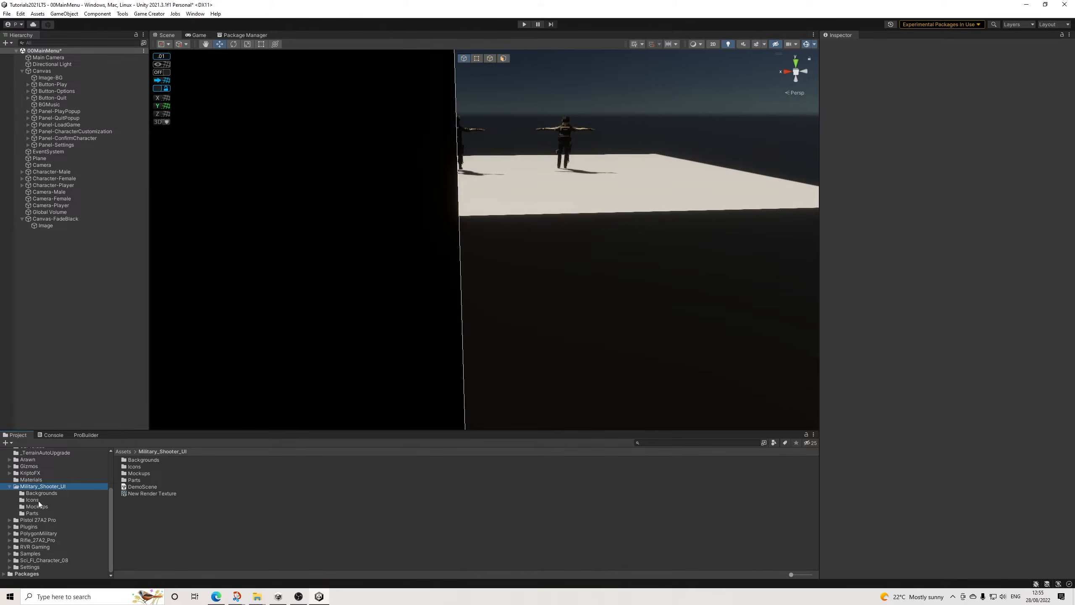
{"action": "scroll", "coordinate": [41, 497], "scroll_direction": "up", "scroll_amount": 3}
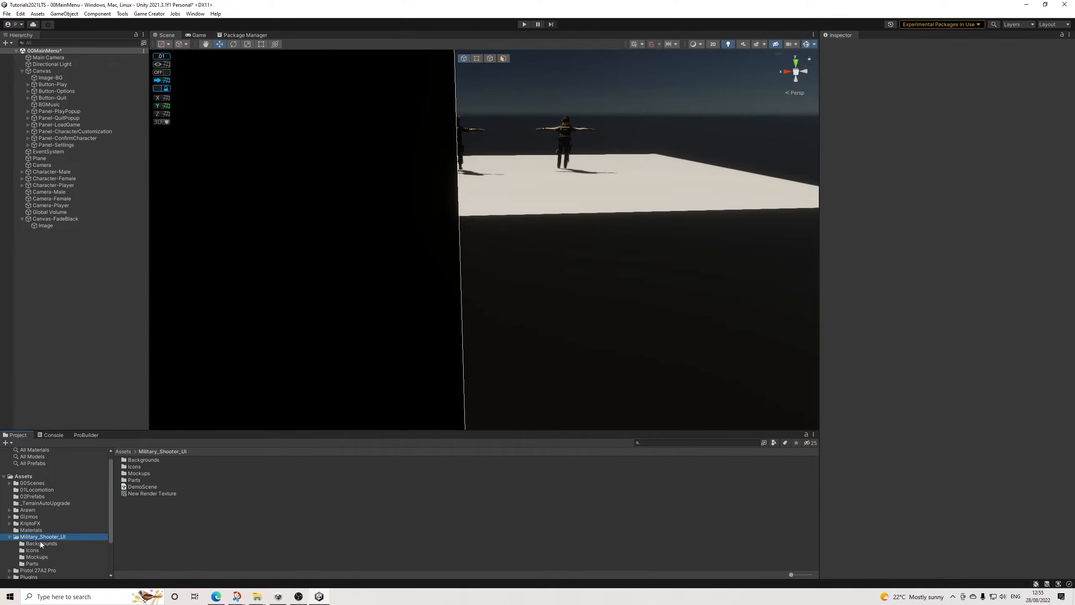
{"action": "scroll", "coordinate": [46, 548], "scroll_direction": "down", "scroll_amount": 3}
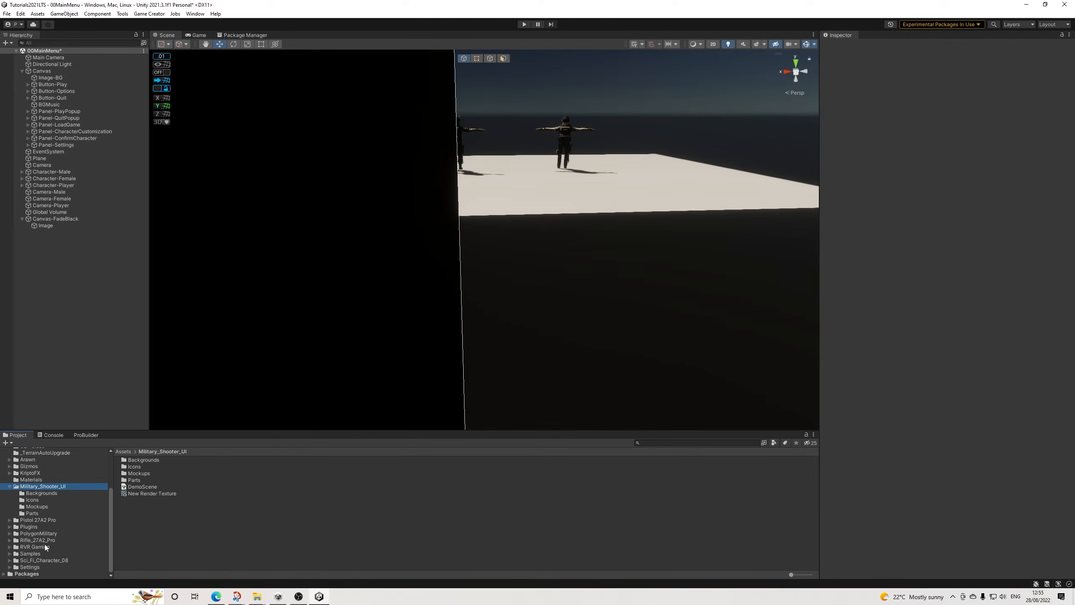
{"action": "left_click", "coordinate": [10, 534]}
{"action": "scroll", "coordinate": [64, 545], "scroll_direction": "down", "scroll_amount": 4}
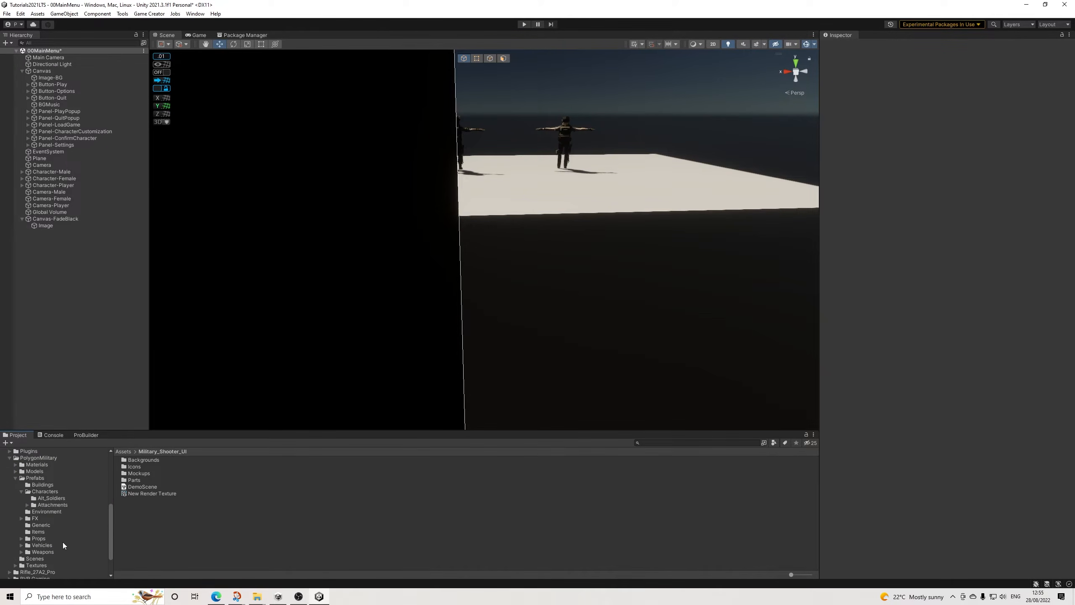
{"action": "left_click", "coordinate": [50, 504]}
{"action": "scroll", "coordinate": [175, 506], "scroll_direction": "down", "scroll_amount": 8}
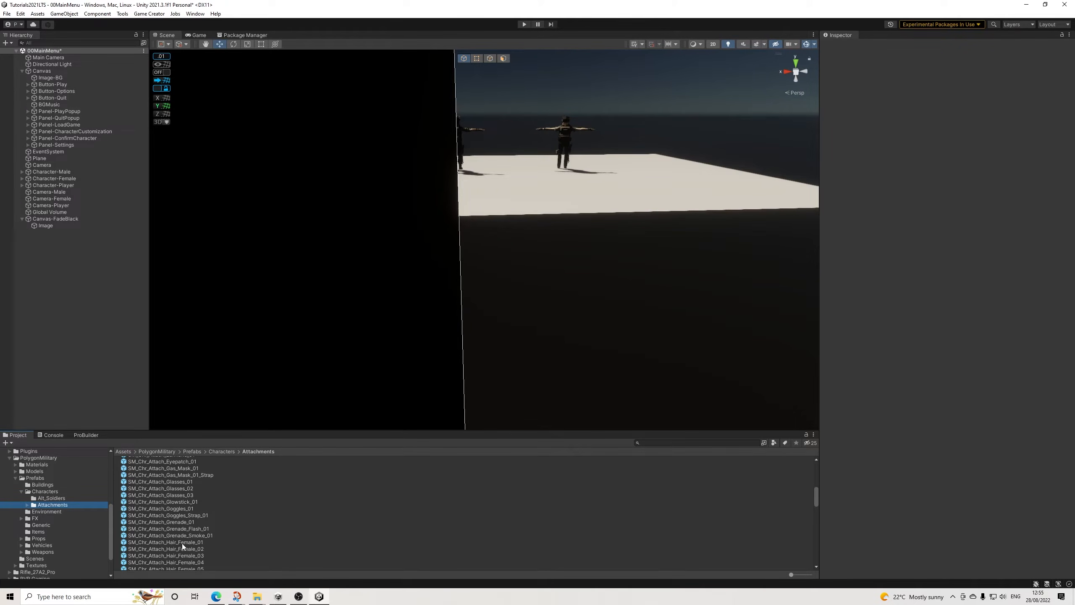
Step: Add the SM_Chr_Attach_Hair_Female_01, Female_04, Female_05 and Male_04 attachment prefabs to the scene hierarchy
{"action": "left_click_drag", "start_coordinate": [181, 543], "coordinate": [111, 308]}
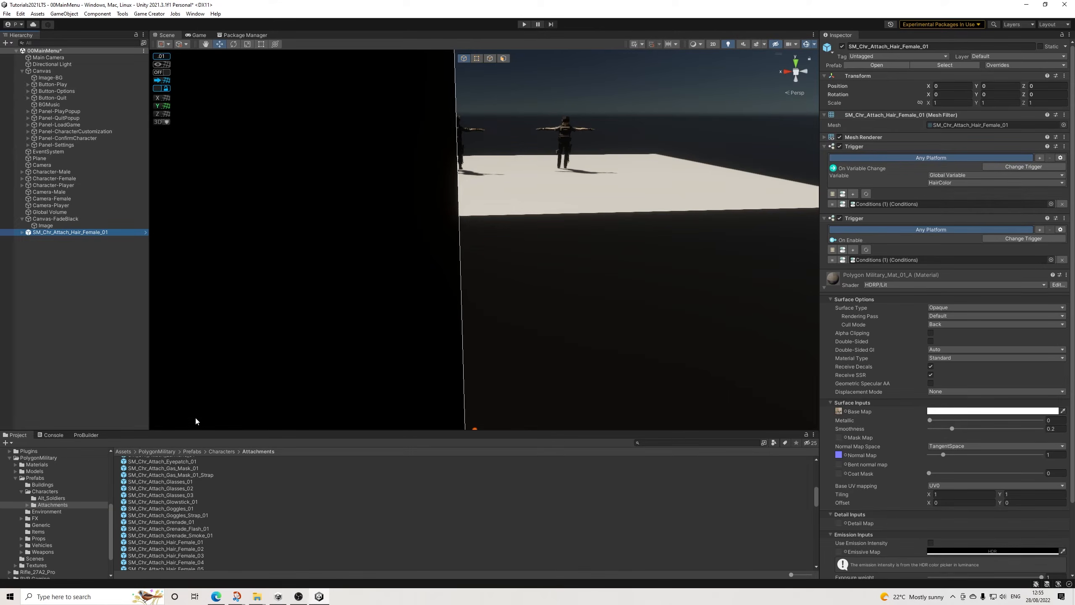
{"action": "left_click_drag", "start_coordinate": [195, 562], "coordinate": [69, 317]}
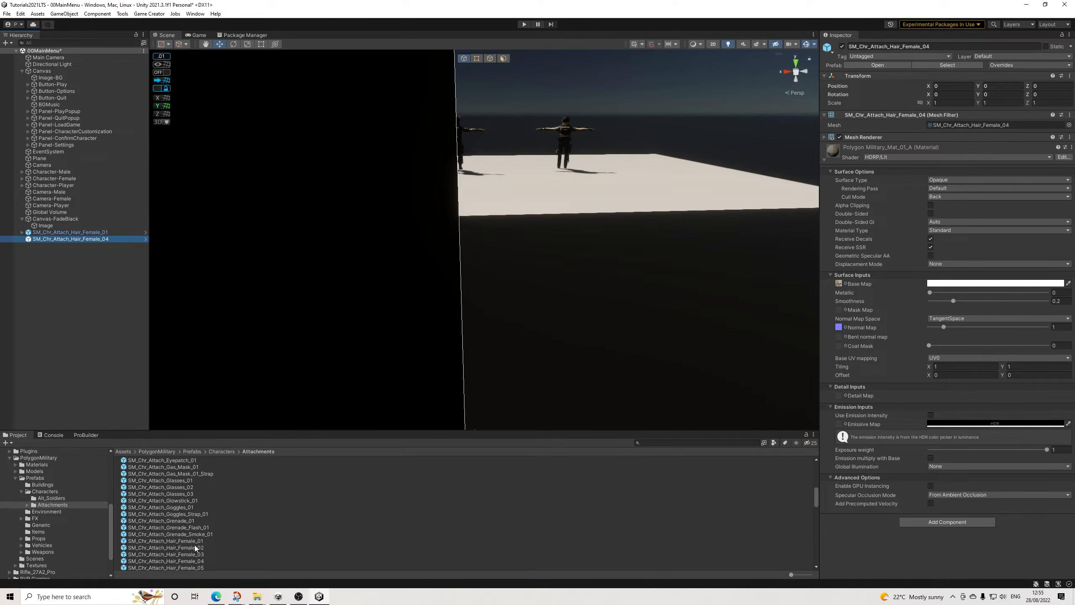
{"action": "scroll", "coordinate": [194, 545], "scroll_direction": "down", "scroll_amount": 3}
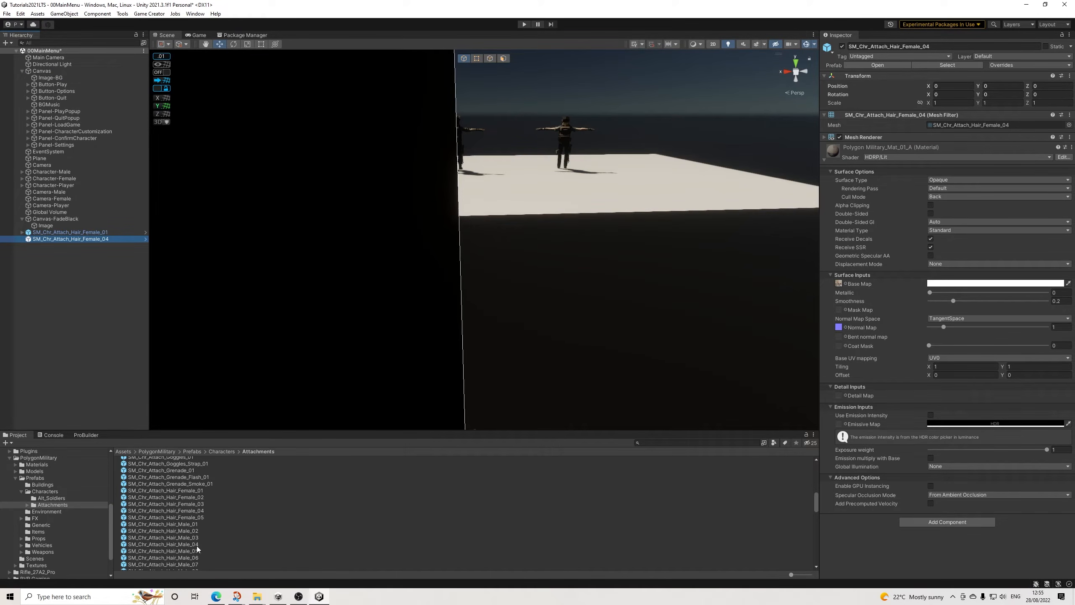
{"action": "left_click_drag", "start_coordinate": [199, 515], "coordinate": [70, 305]}
{"action": "left_click_drag", "start_coordinate": [189, 521], "coordinate": [71, 313]}
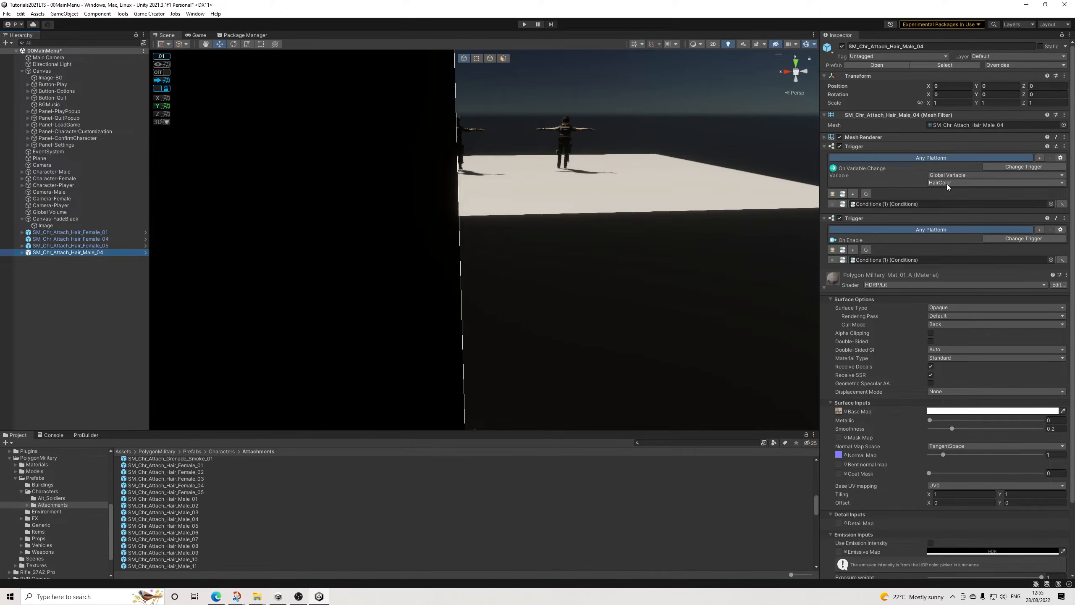
Step: Examine the Conditions (1) object used by SM_Chr_Attach_Hair_Male_04's HairColor trigger, and save the scene
{"action": "left_click", "coordinate": [904, 203]}
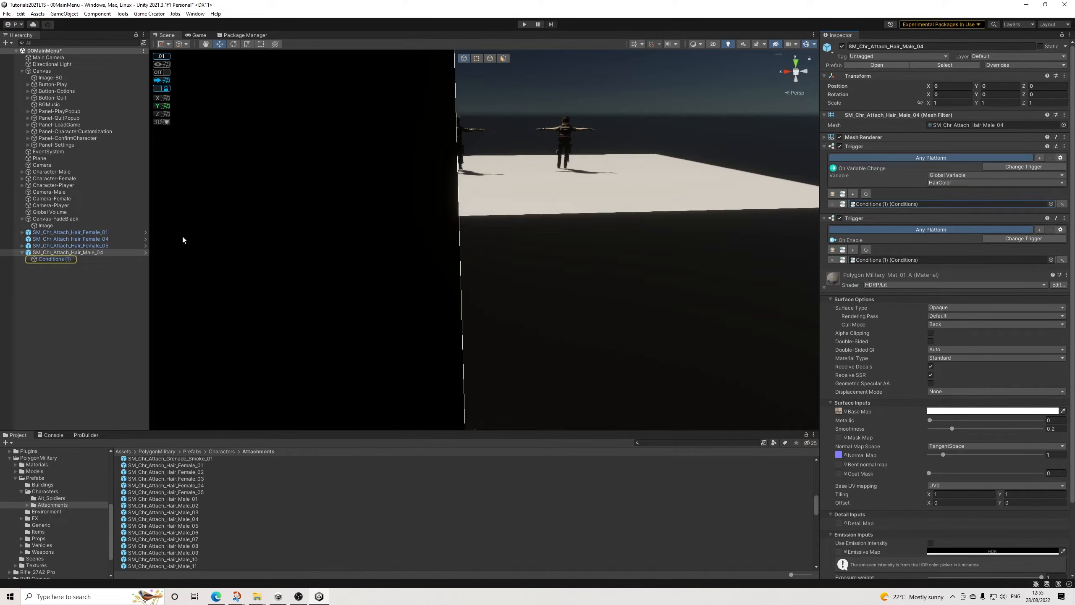
{"action": "double_click", "coordinate": [904, 203]}
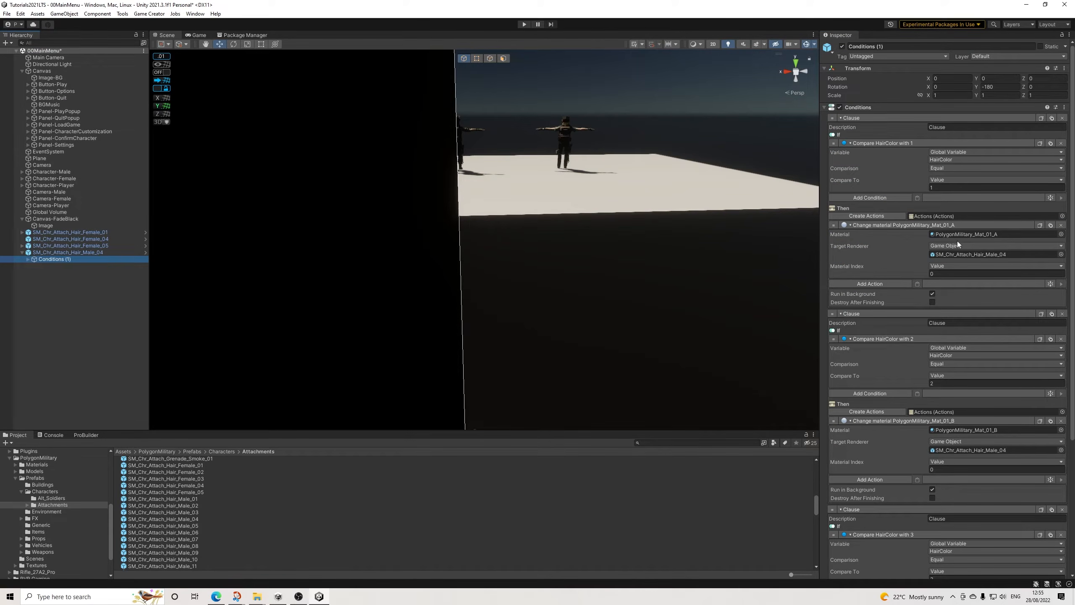
{"action": "left_click", "coordinate": [85, 253]}
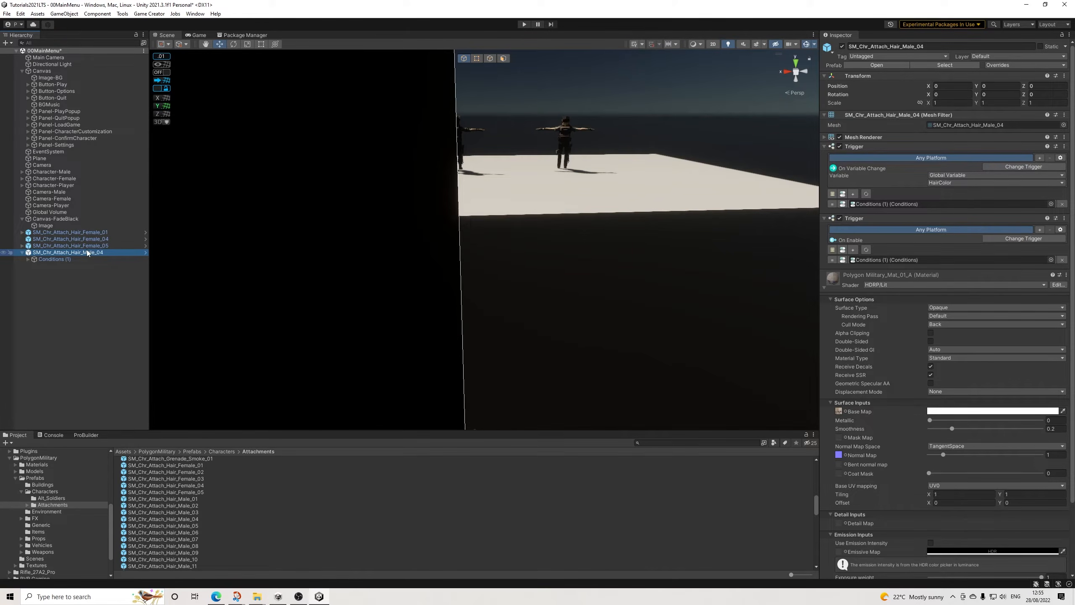
{"action": "left_click", "coordinate": [6, 13]}
{"action": "left_click", "coordinate": [25, 54]}
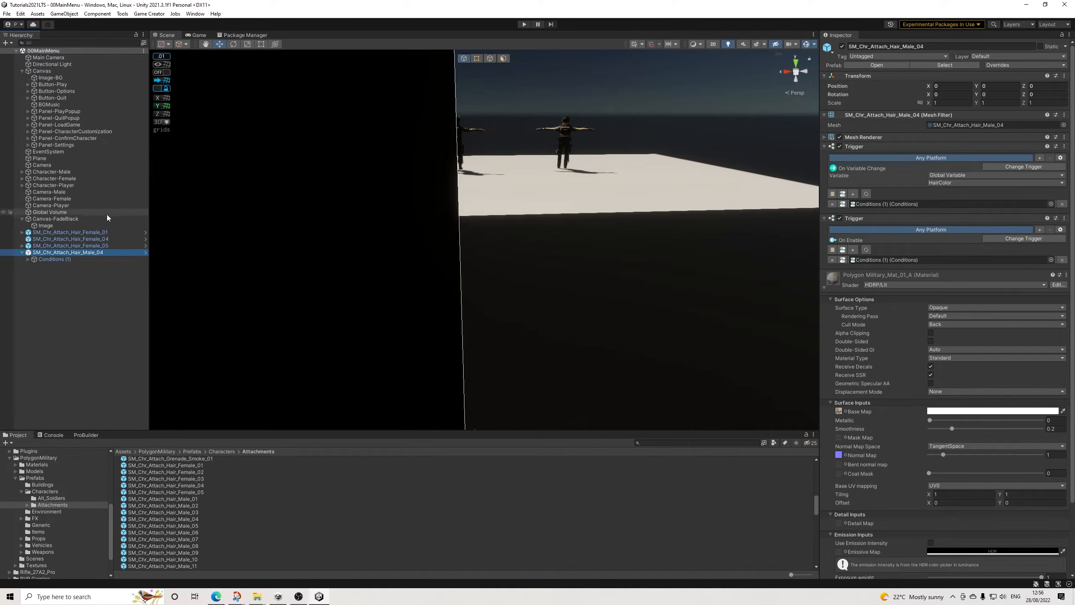
Step: Set the On Variable Change trigger of SM_Chr_Attach_Hair_Female_05 to the HairColor global variable
{"action": "left_click", "coordinate": [91, 248]}
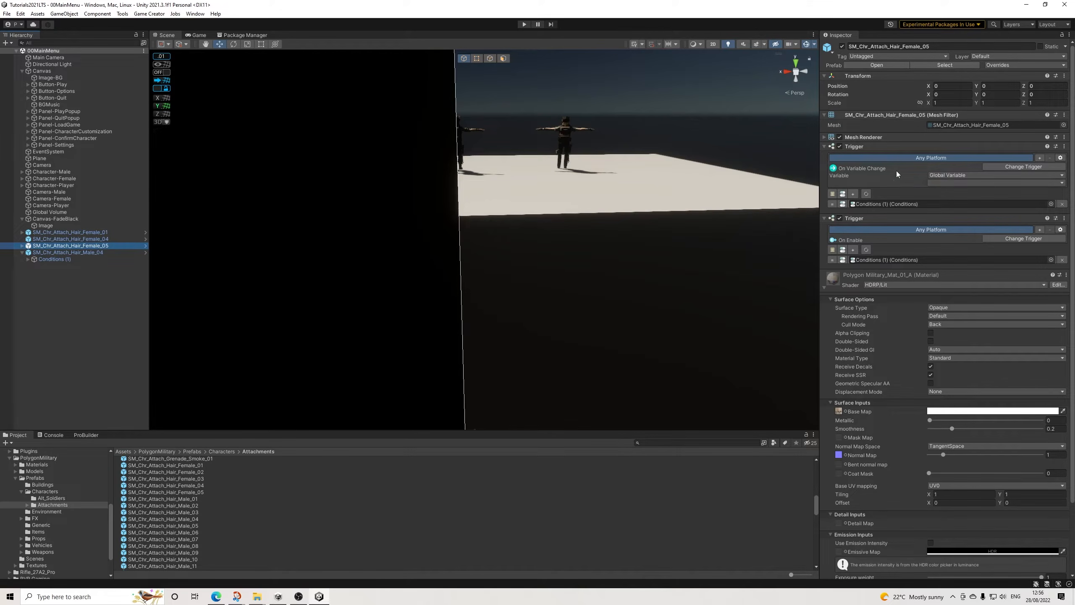
{"action": "left_click", "coordinate": [995, 183]}
{"action": "left_click", "coordinate": [960, 249]}
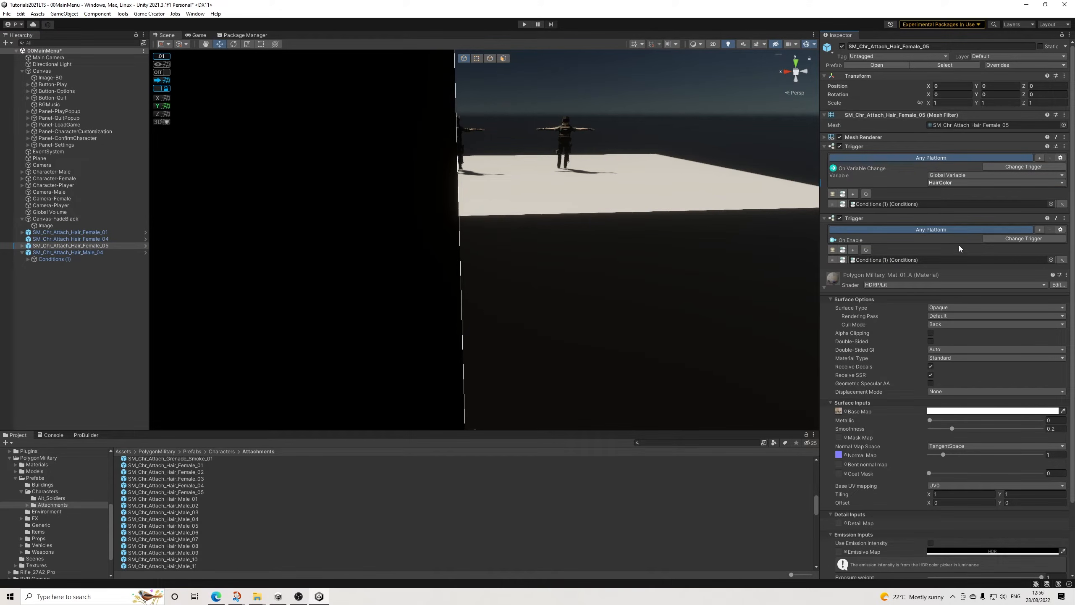
Step: Delete SM_Chr_Attach_Hair_Female_04 from the scene and check the trigger variable on SM_Chr_Attach_Hair_Female_01
{"action": "left_click", "coordinate": [97, 240]}
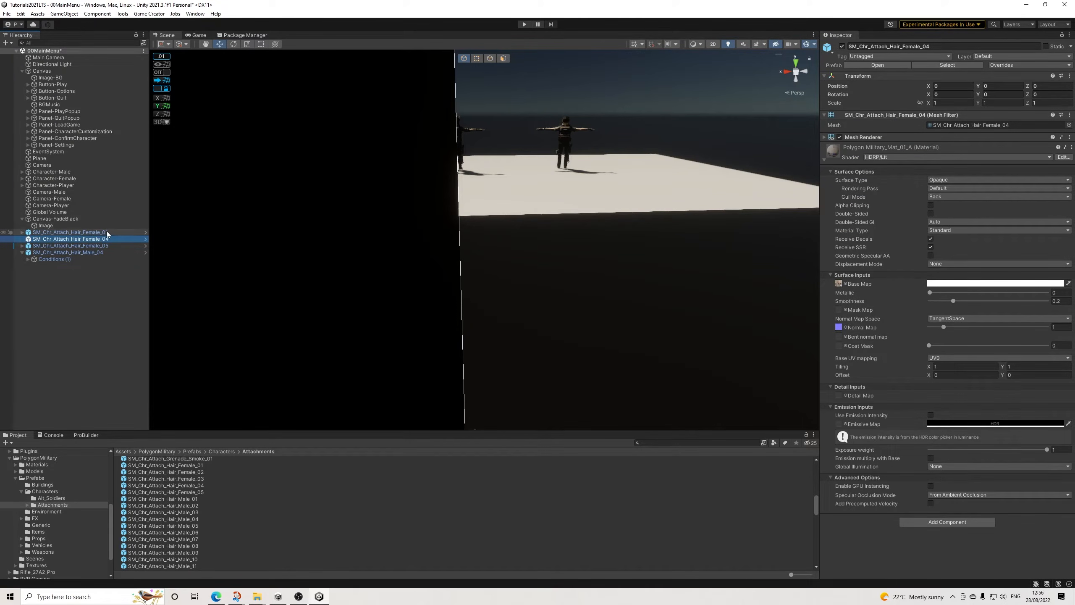
{"action": "key", "text": "Delete"}
{"action": "left_click", "coordinate": [107, 232]}
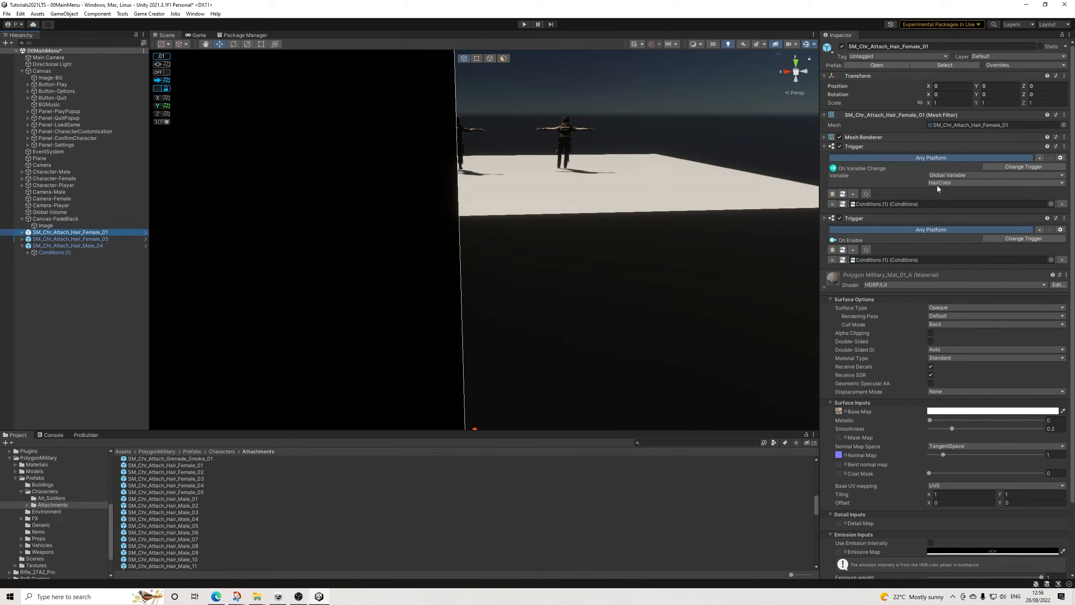
Step: Apply all overrides of SM_Chr_Attach_Hair_Female_05 to its prefab and check SM_Chr_Attach_Hair_Male_04
{"action": "left_click", "coordinate": [95, 239]}
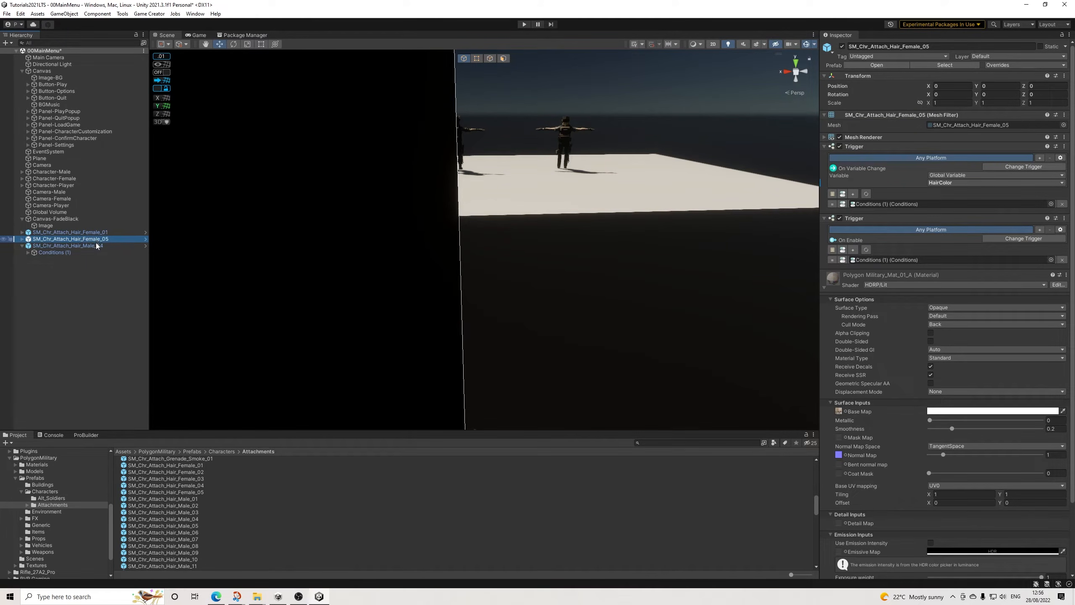
{"action": "left_click", "coordinate": [1022, 66]}
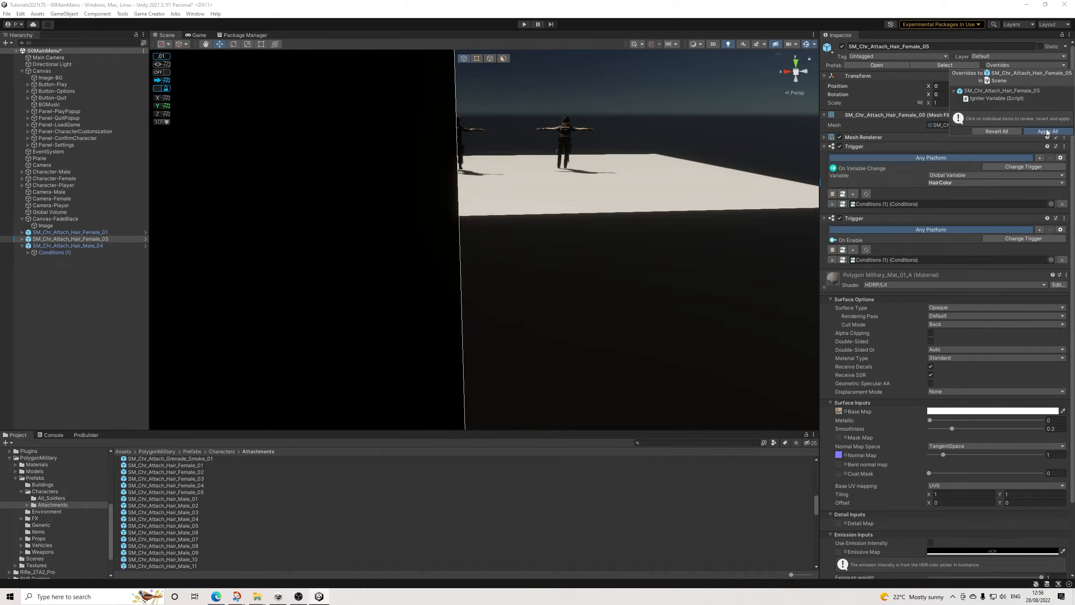
{"action": "left_click", "coordinate": [100, 245]}
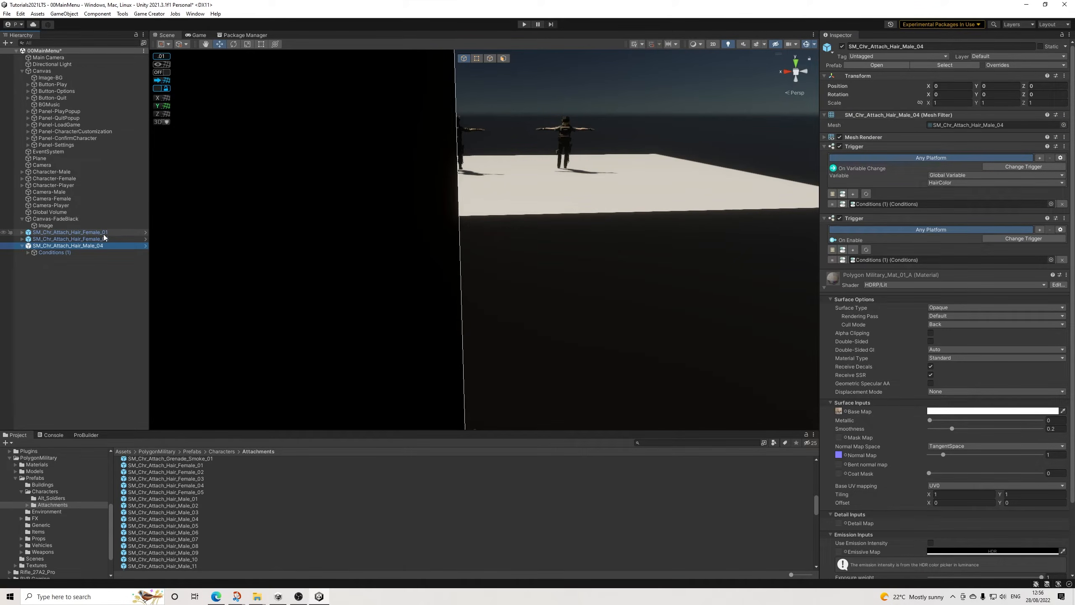
Step: Expand Panel-CharacterCustomization and examine the HairColor assignment action on the hair color buttons in Panel-Customize
{"action": "left_click", "coordinate": [27, 138]}
{"action": "left_click", "coordinate": [28, 138]}
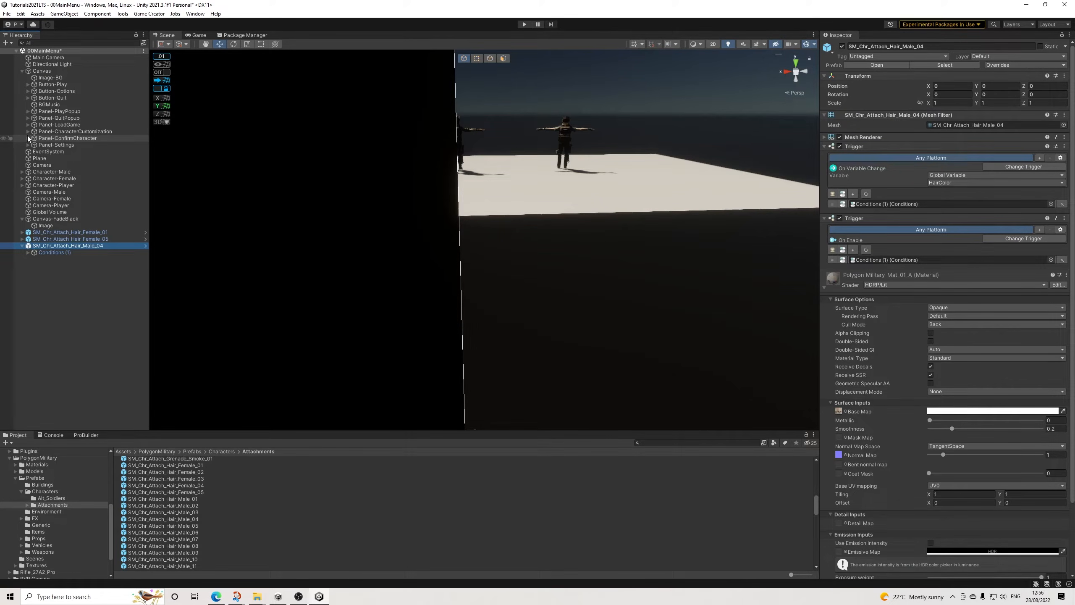
{"action": "left_click", "coordinate": [28, 131]}
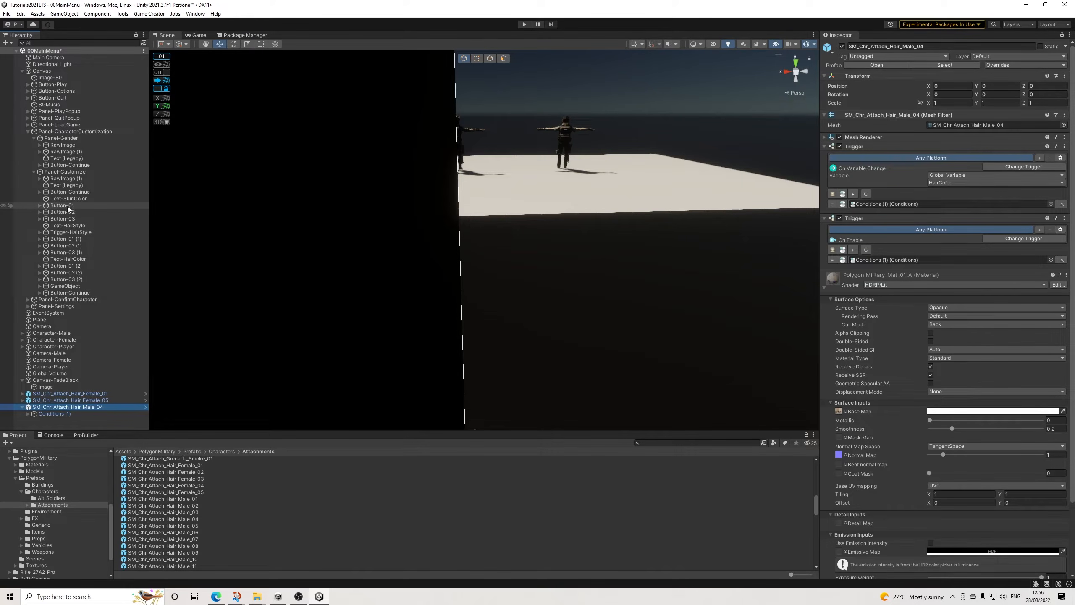
{"action": "left_click", "coordinate": [74, 268]}
{"action": "left_click", "coordinate": [886, 382]}
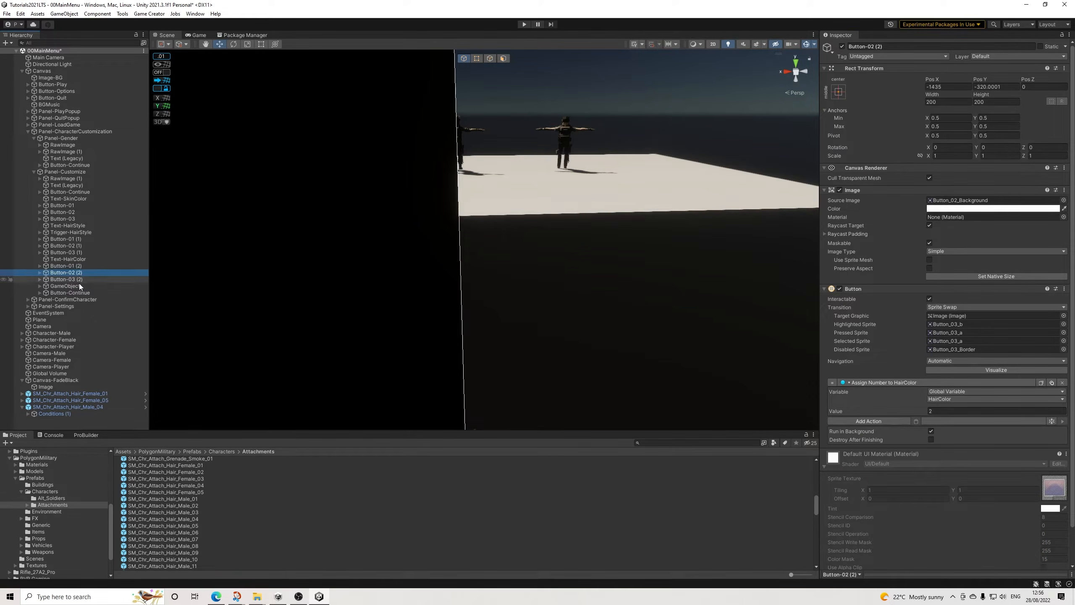
{"action": "left_click", "coordinate": [64, 286]}
{"action": "left_click", "coordinate": [66, 272]}
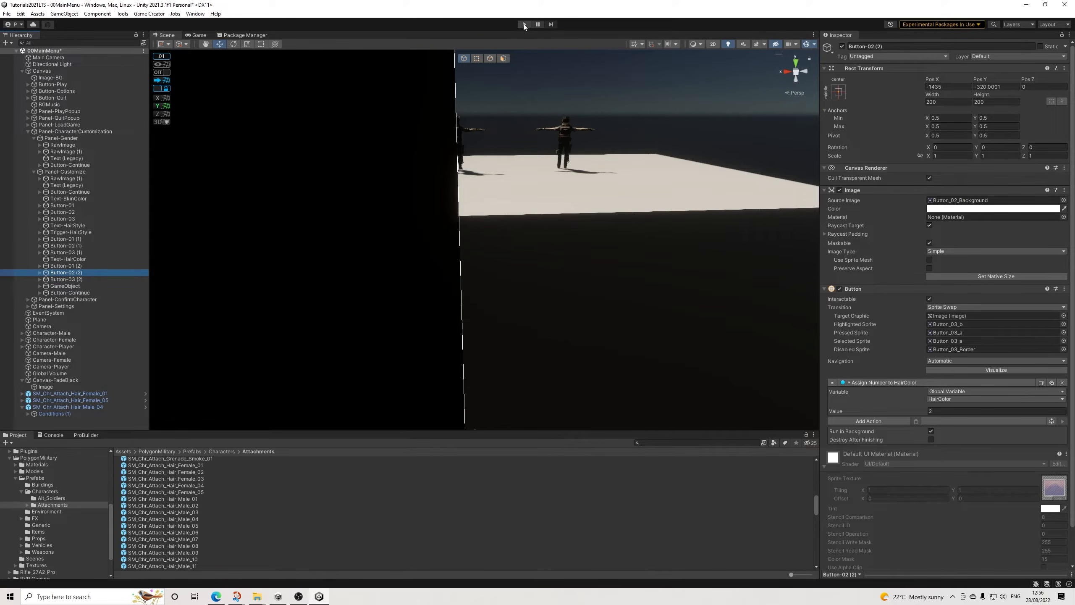
Step: Set the Game view to Play Focused and start play mode
{"action": "left_click", "coordinate": [197, 34]}
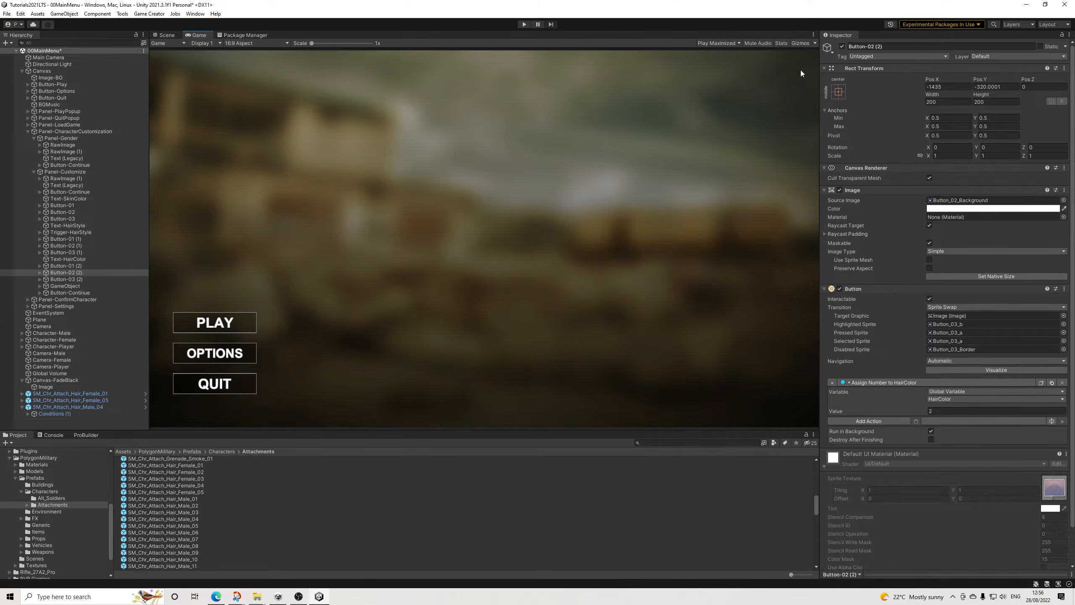
{"action": "left_click", "coordinate": [719, 44]}
{"action": "left_click", "coordinate": [720, 50]}
{"action": "left_click", "coordinate": [525, 24]}
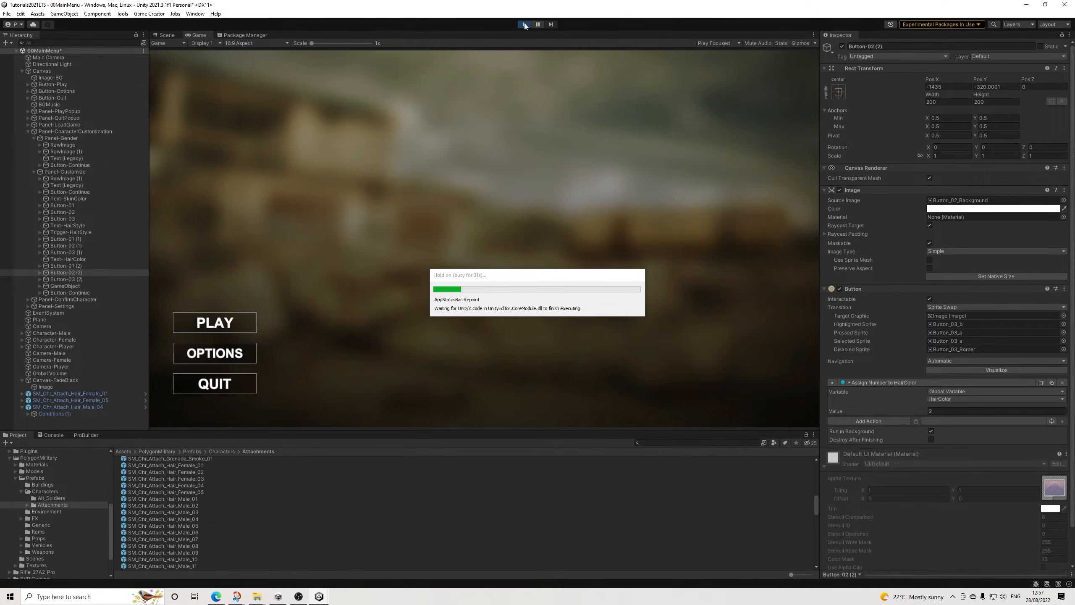
Step: Open the main menu's options, lower the volume to the minimum, and return to the menu
{"action": "left_click", "coordinate": [215, 353]}
{"action": "left_click", "coordinate": [534, 267]}
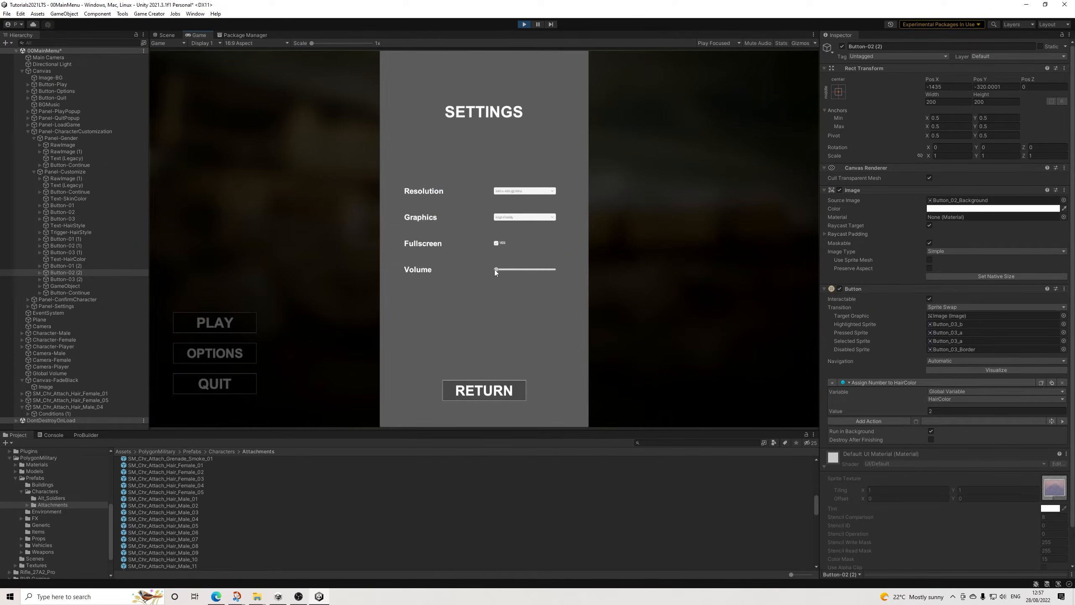
{"action": "left_click", "coordinate": [478, 393]}
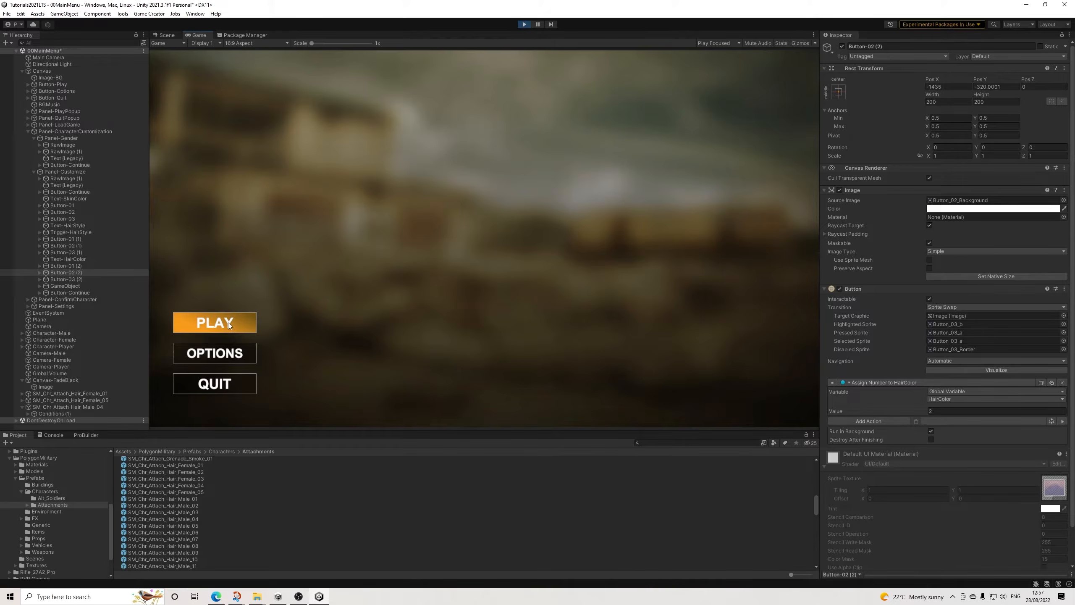
Step: Start a new game from the main menu, choose the male character, and continue to the Customize screen
{"action": "left_click", "coordinate": [229, 324]}
{"action": "left_click", "coordinate": [494, 239]}
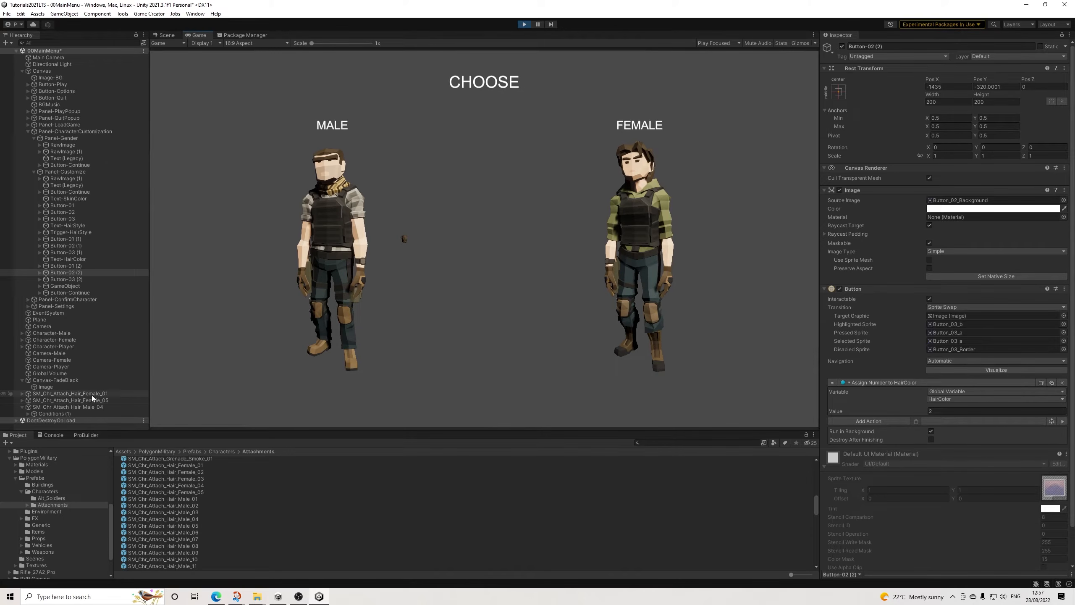
{"action": "left_click", "coordinate": [356, 237]}
{"action": "left_click", "coordinate": [479, 395]}
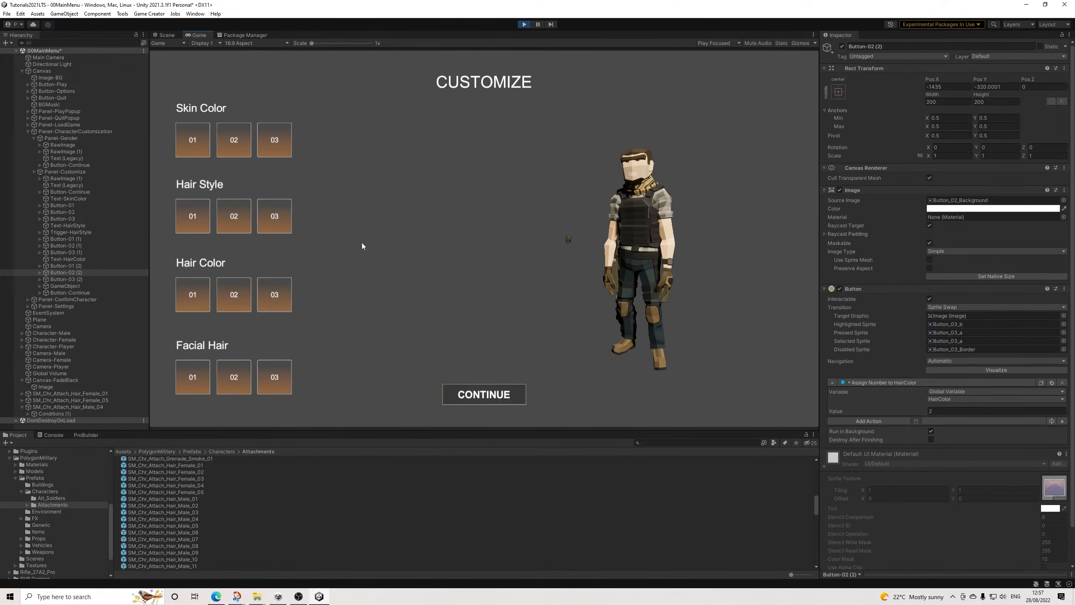
Step: Test hair style 02 with hair colors 01, 02 and 03, and hair style 03 with hair colors 03 and 01
{"action": "left_click", "coordinate": [235, 217]}
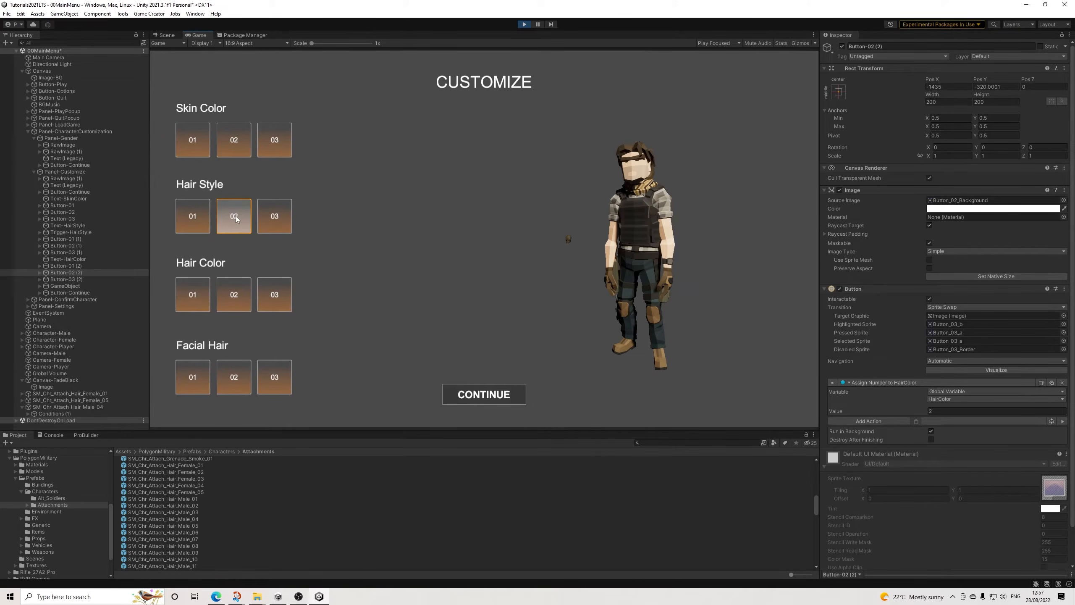
{"action": "left_click", "coordinate": [234, 295]}
{"action": "left_click", "coordinate": [274, 294]}
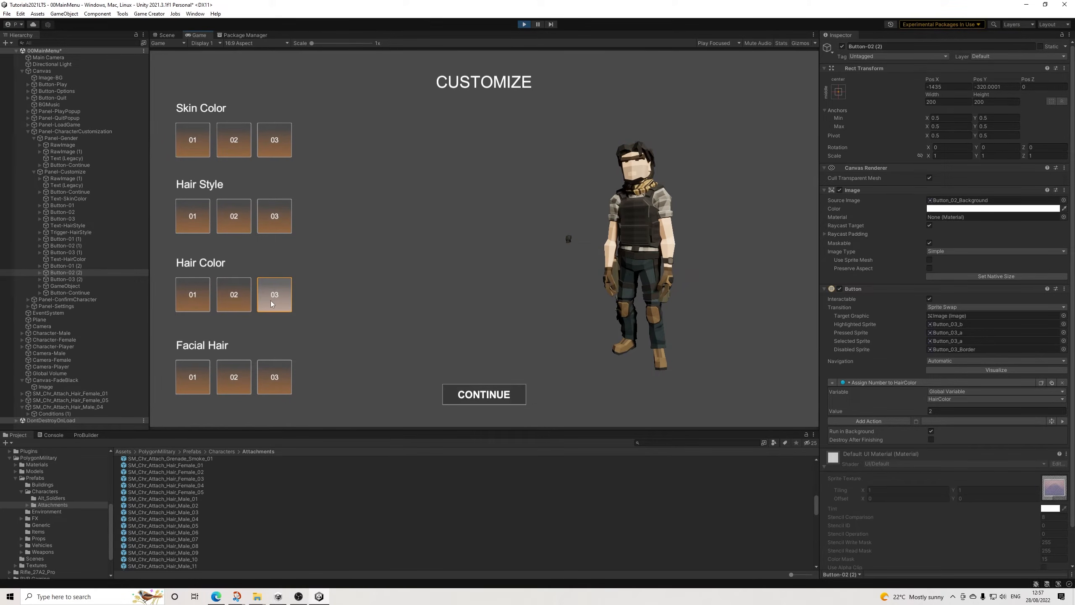
{"action": "left_click", "coordinate": [182, 304]}
{"action": "left_click", "coordinate": [235, 300]}
{"action": "left_click", "coordinate": [272, 223]}
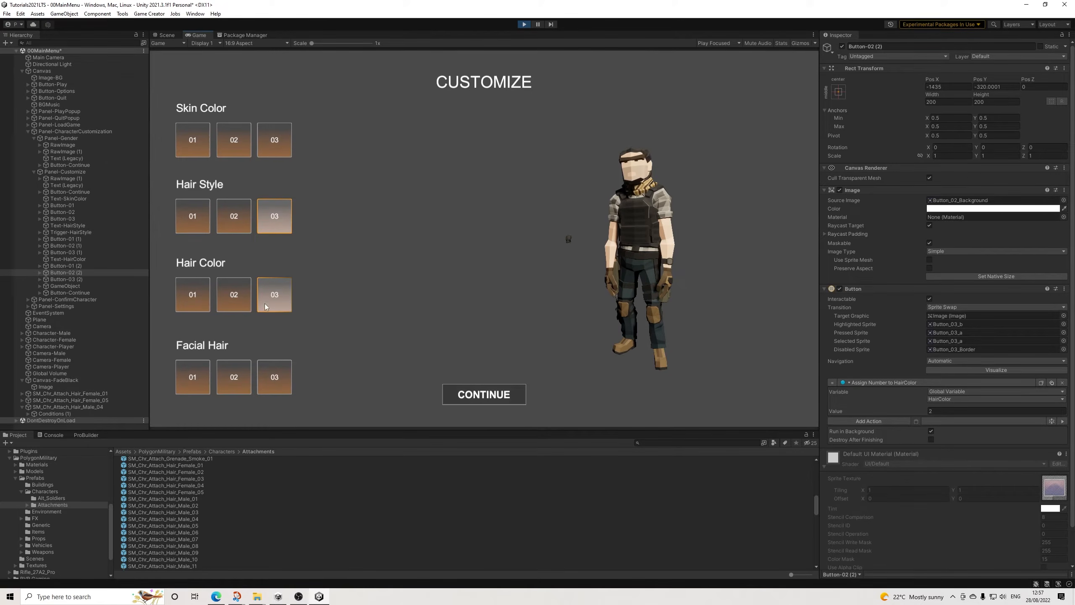
{"action": "left_click", "coordinate": [266, 306]}
{"action": "left_click", "coordinate": [192, 300]}
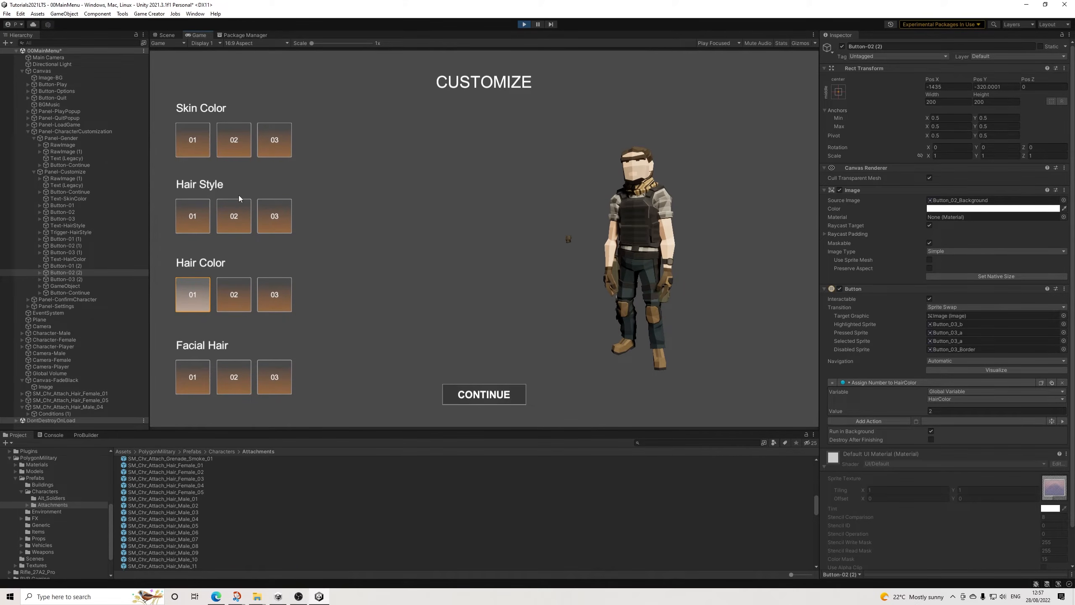
Step: Cycle the character through hair styles 02, 03 and 01, and test hair colors 02 and 03 on style 01
{"action": "left_click", "coordinate": [238, 218]}
{"action": "left_click", "coordinate": [271, 220]}
{"action": "left_click", "coordinate": [200, 222]}
{"action": "left_click", "coordinate": [238, 298]}
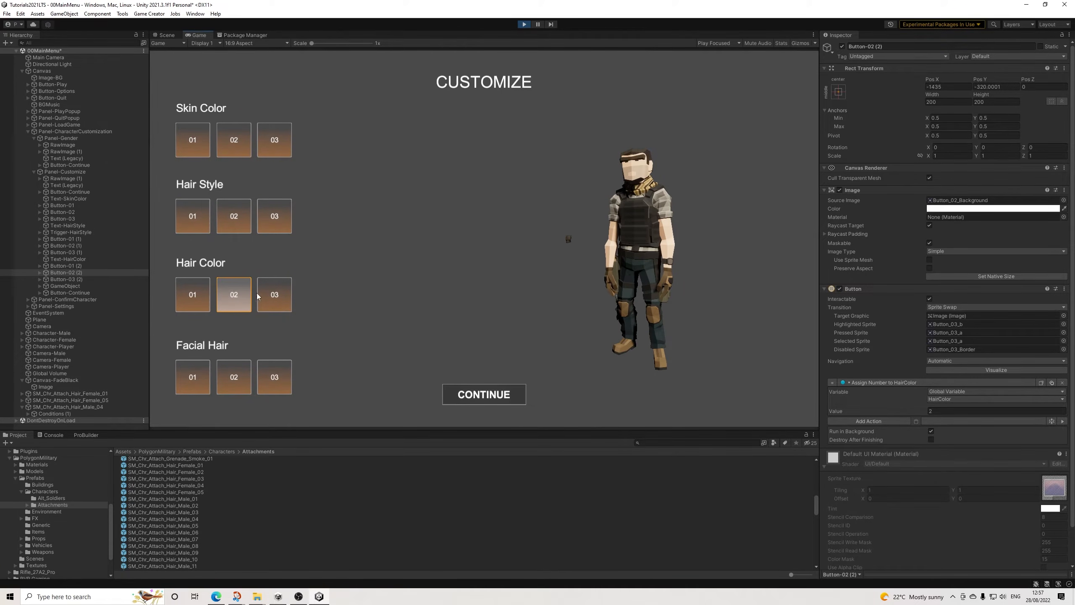
{"action": "left_click", "coordinate": [273, 296]}
Step: Test facial hair options 01, 02 and 03 on the male character, and stop play mode
{"action": "left_click", "coordinate": [233, 379]}
{"action": "left_click", "coordinate": [199, 384]}
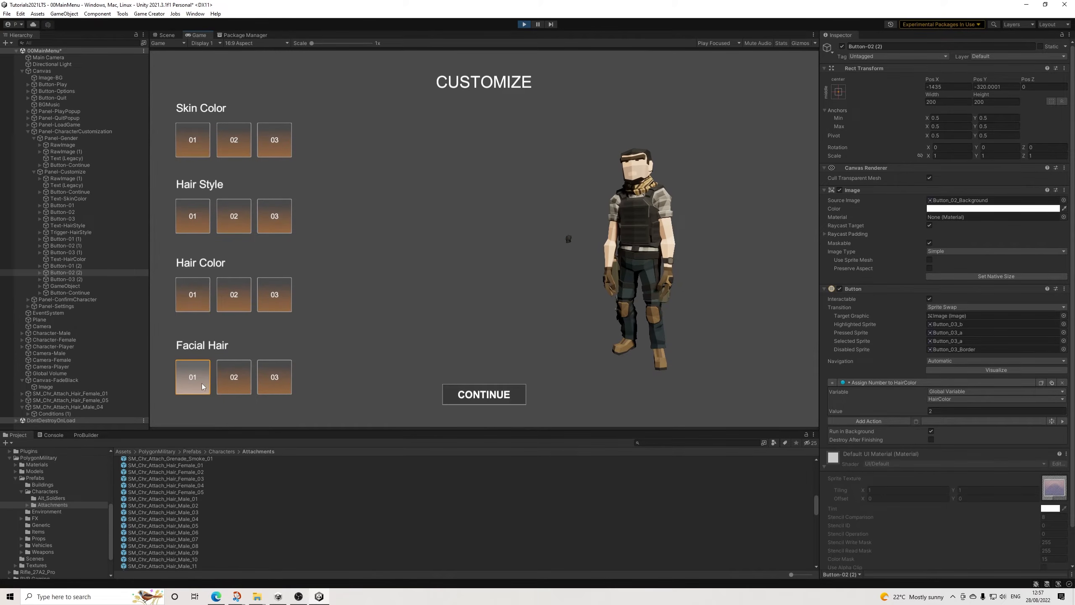
{"action": "left_click", "coordinate": [274, 379]}
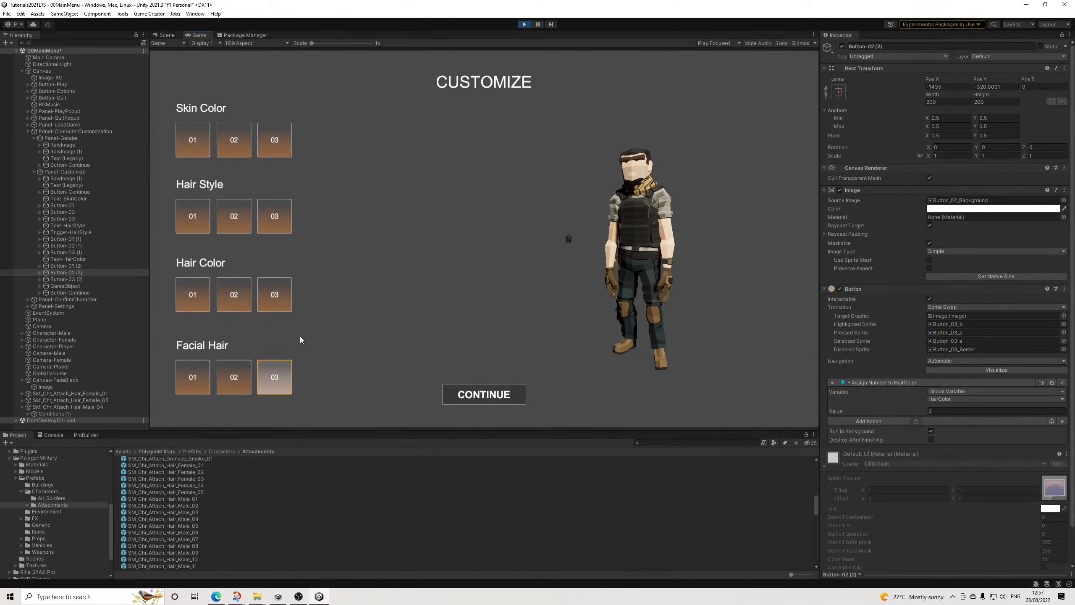
{"action": "left_click", "coordinate": [234, 377]}
{"action": "left_click", "coordinate": [188, 375]}
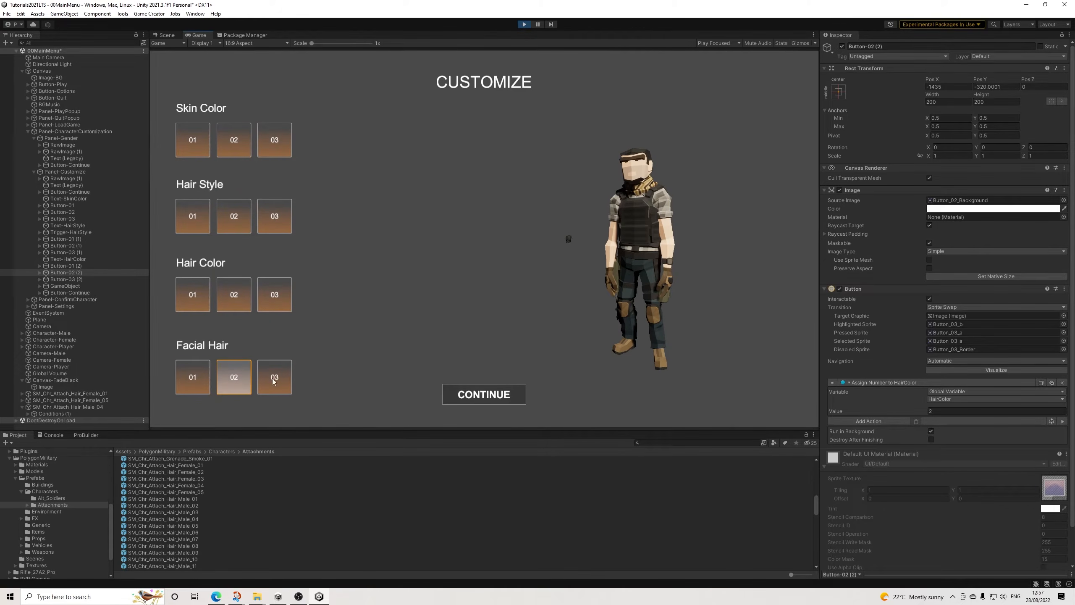
{"action": "left_click", "coordinate": [524, 24]}
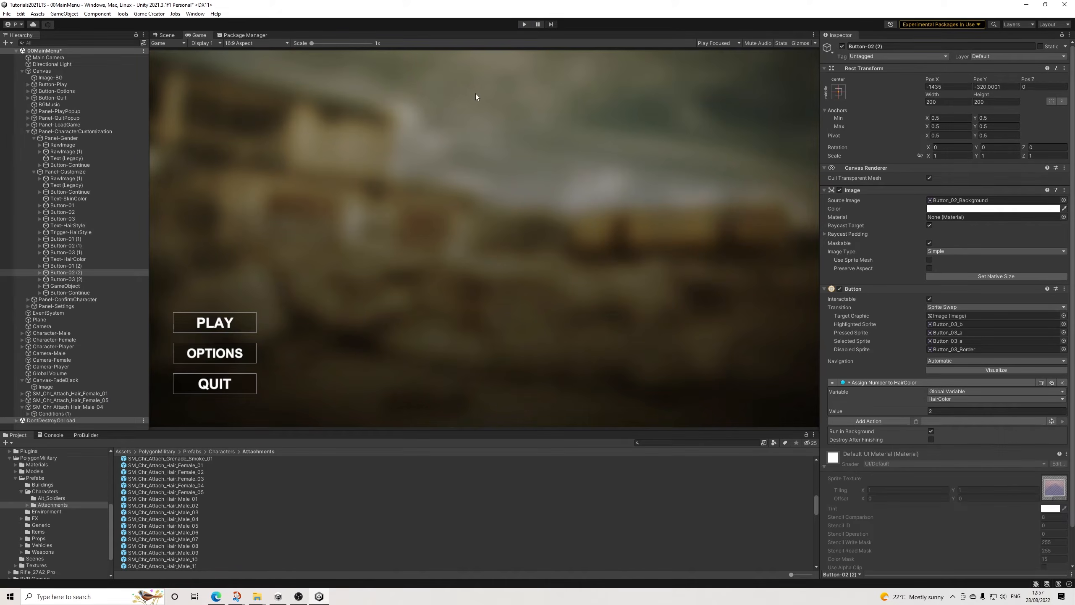
Step: Switch to the Scene view and delete the SM_Chr_Attach_Hair_Female_01, SM_Chr_Attach_Hair_Female_05 and SM_Chr_Attach_Hair_Male_04 instances from the scene
{"action": "left_click", "coordinate": [169, 36]}
{"action": "middle_click_drag", "start_coordinate": [493, 233], "coordinate": [523, 338]}
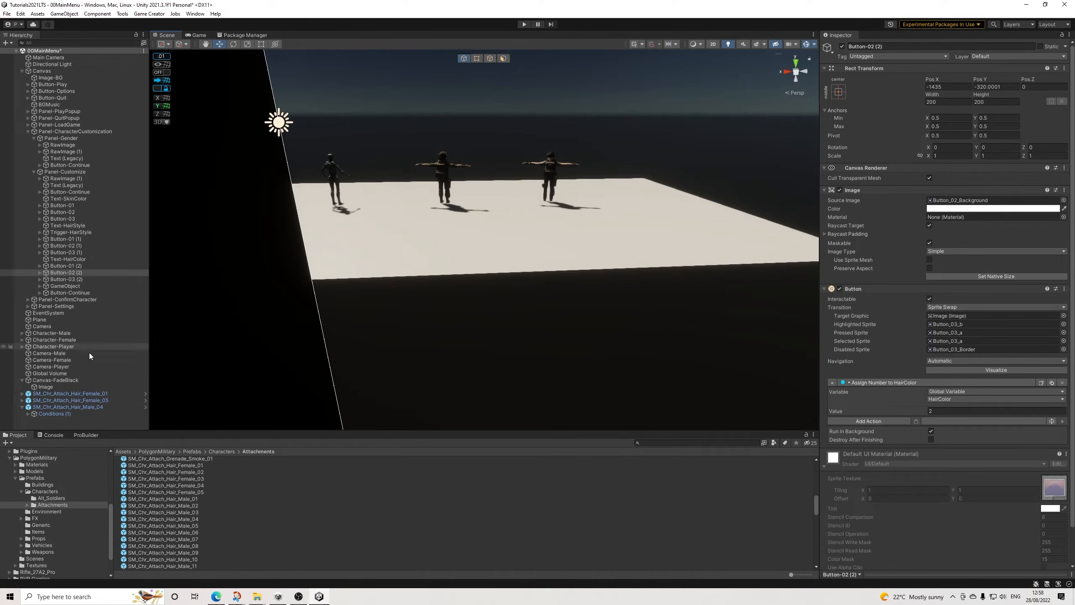
{"action": "left_click", "coordinate": [93, 394]}
{"action": "left_click", "coordinate": [92, 400], "text": "ctrl"}
{"action": "left_click", "coordinate": [92, 407], "text": "ctrl"}
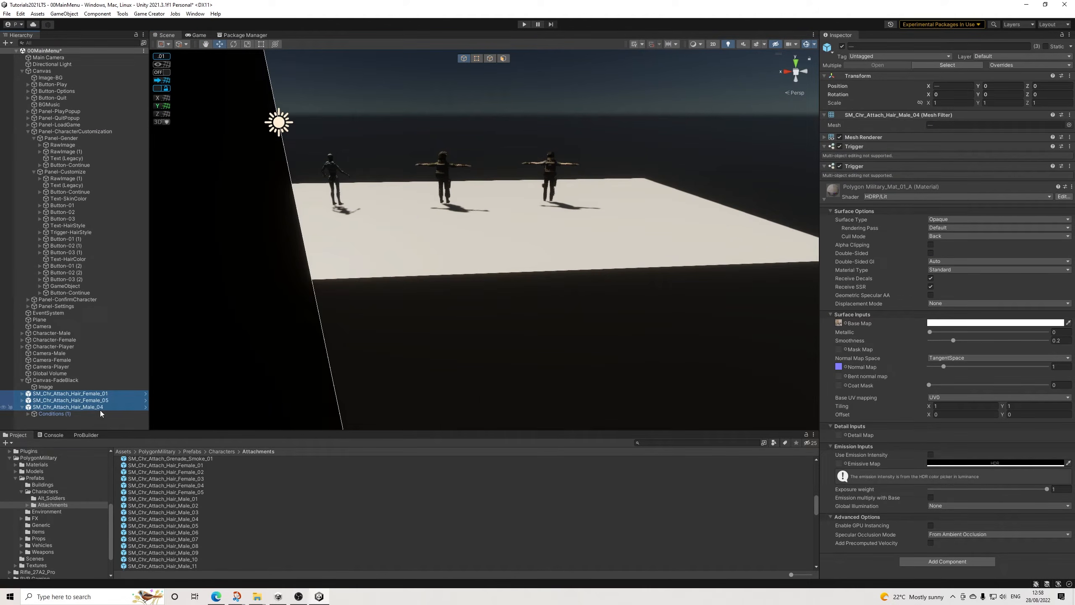
{"action": "key", "text": "Delete"}
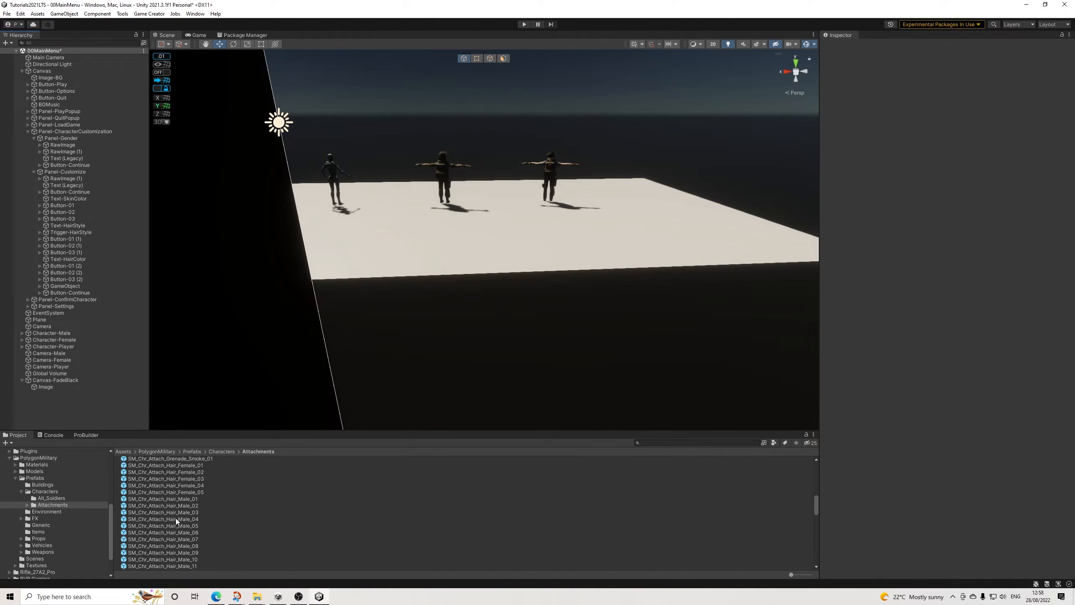
Step: Place the SM_Chr_Insurgent_Male_02 character prefab in the scene and rotate it to -180 degrees on Y
{"action": "left_click", "coordinate": [36, 491]}
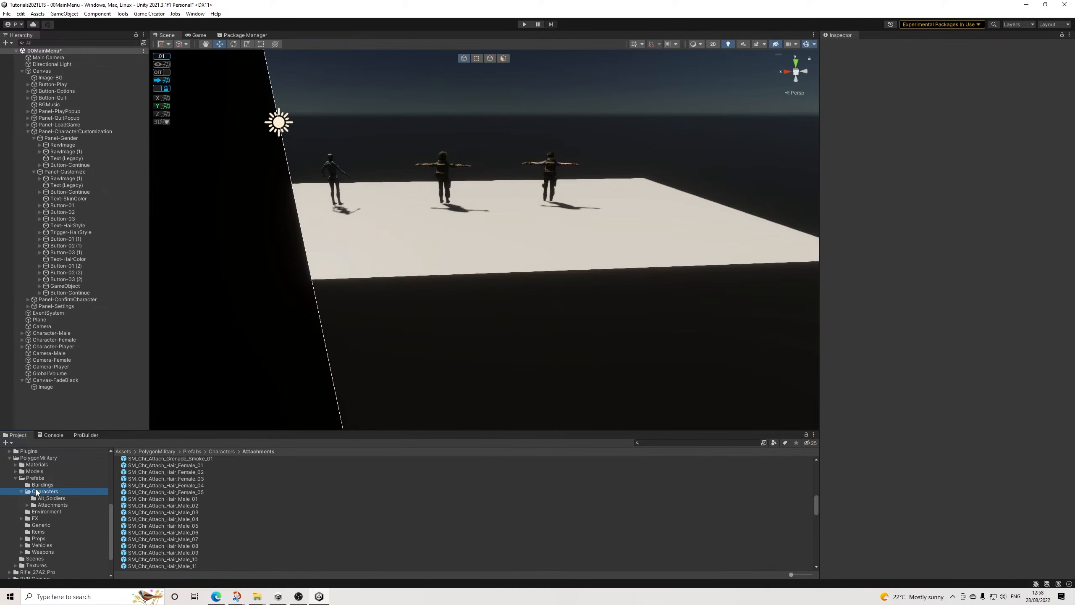
{"action": "left_click", "coordinate": [187, 500]}
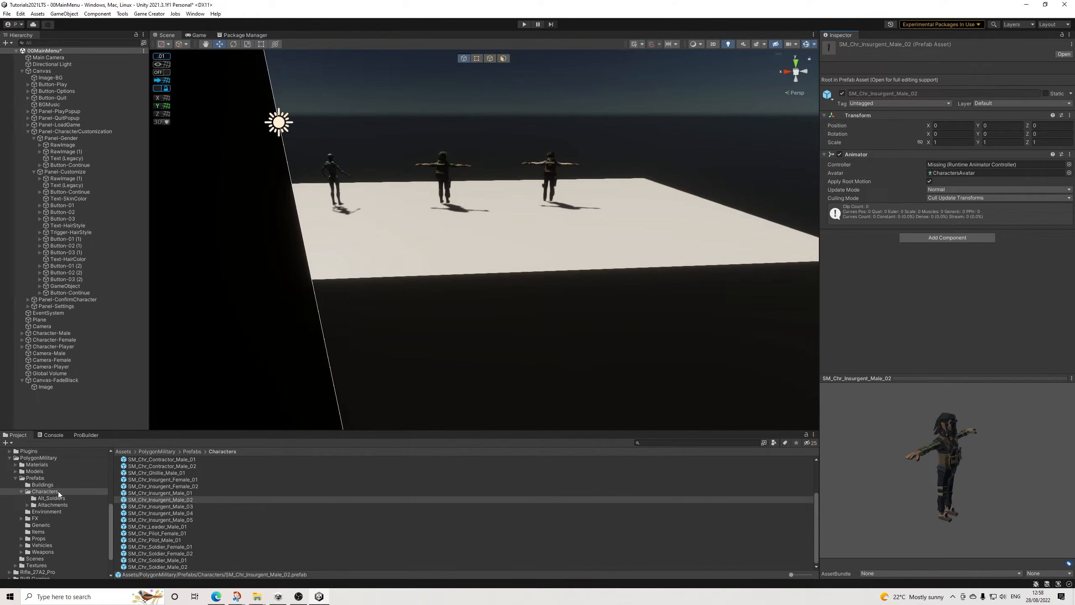
{"action": "left_click_drag", "start_coordinate": [187, 501], "coordinate": [623, 203]}
{"action": "key", "text": "f"}
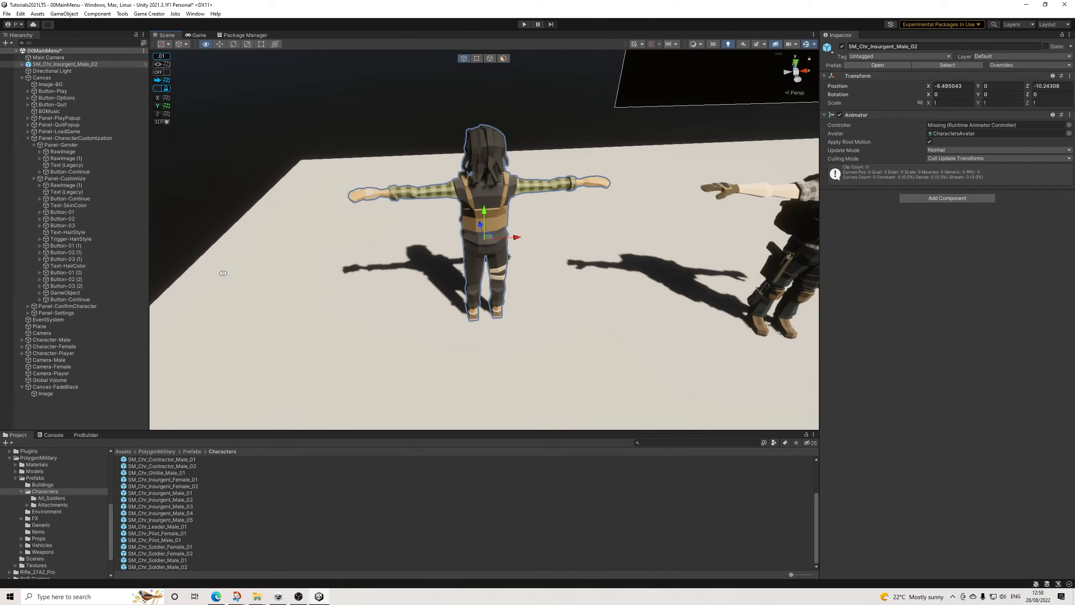
{"action": "left_click", "coordinate": [233, 45]}
{"action": "left_click_drag", "start_coordinate": [487, 258], "coordinate": [660, 192]}
Step: Try to move the insurgent's SM_Chr_Attach_Beard_07 under its Jaw bone
{"action": "left_click", "coordinate": [489, 174]}
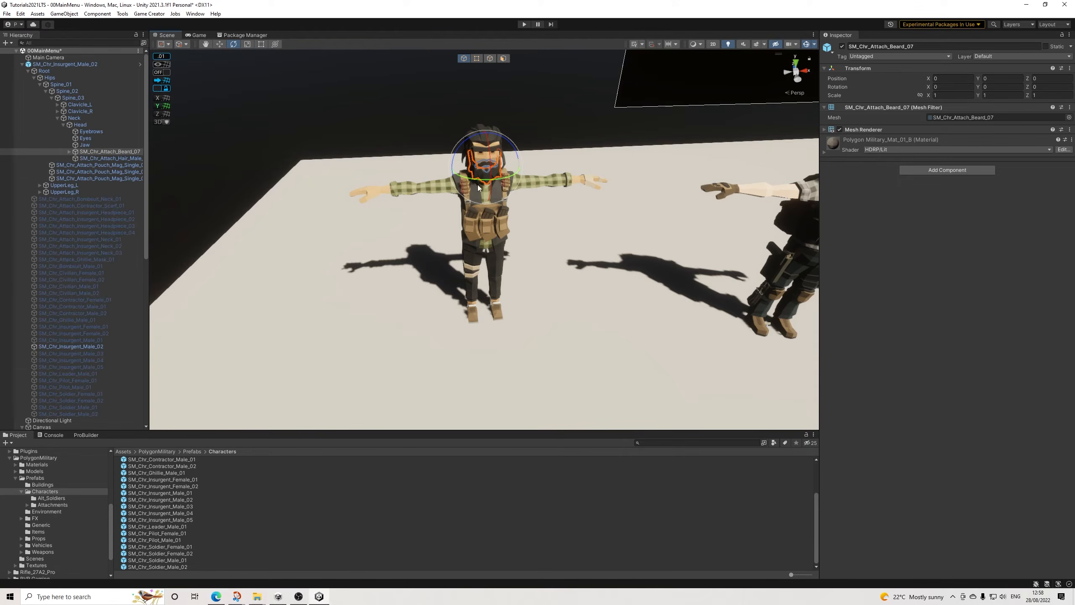
{"action": "left_click_drag", "start_coordinate": [94, 153], "coordinate": [85, 146]}
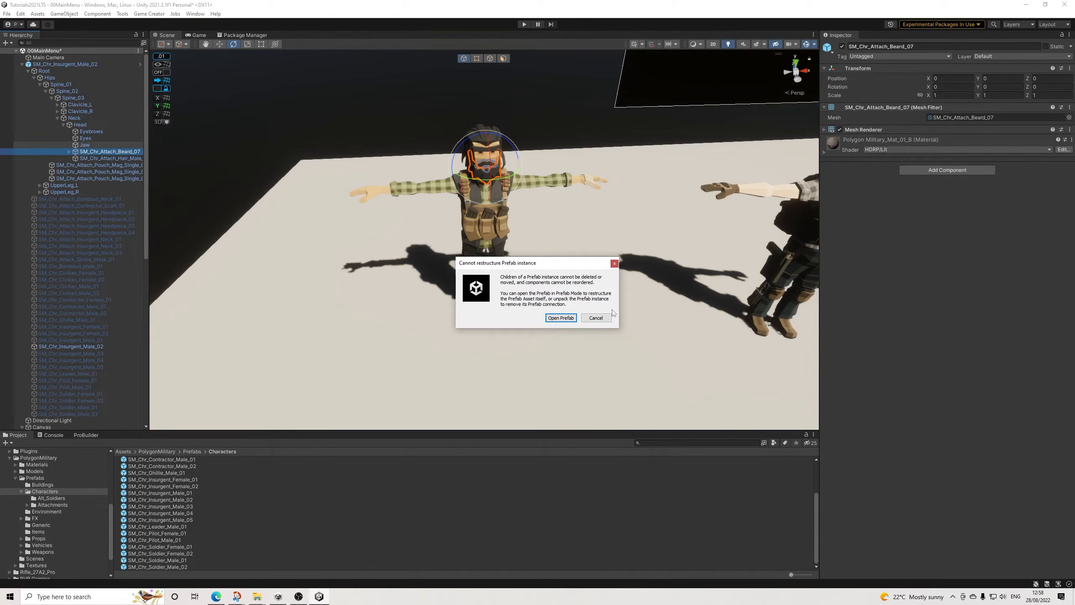
{"action": "left_click", "coordinate": [596, 317]}
Step: Unpack the SM_Chr_Insurgent_Male_02 prefab instance
{"action": "right_click", "coordinate": [87, 65]}
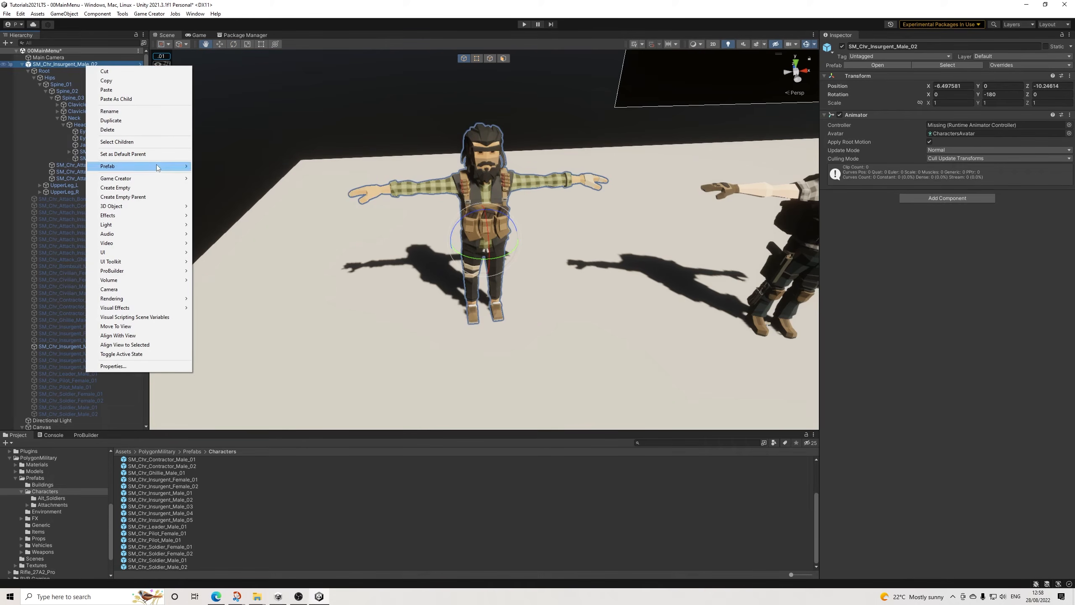
{"action": "mouse_move", "coordinate": [140, 165]}
{"action": "left_click", "coordinate": [229, 202]}
Step: Parent SM_Chr_Attach_Beard_07 to the insurgent's Jaw bone and frame the beard in the Scene view
{"action": "left_click_drag", "start_coordinate": [104, 154], "coordinate": [89, 146]}
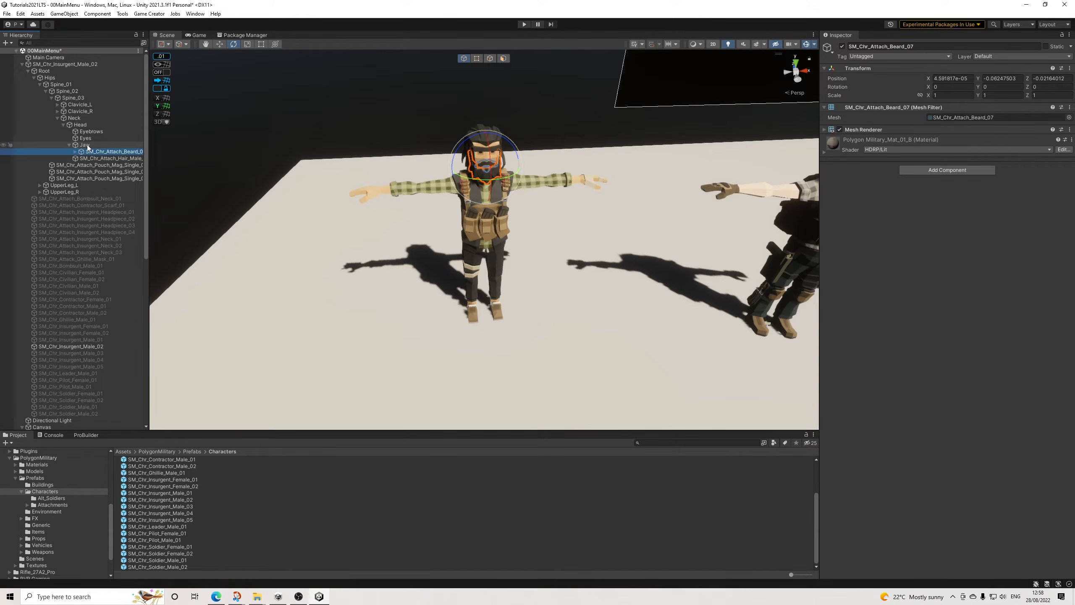
{"action": "key", "text": "ctrl+z"}
{"action": "left_click", "coordinate": [90, 152]}
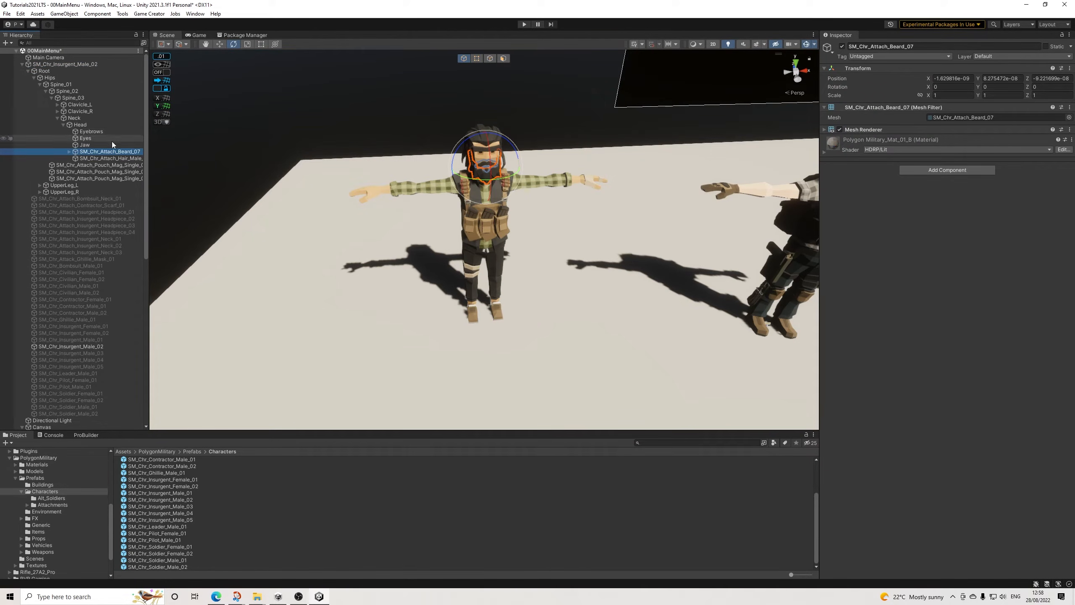
{"action": "left_click_drag", "start_coordinate": [102, 151], "coordinate": [88, 146]}
{"action": "left_click", "coordinate": [89, 145]}
{"action": "left_click", "coordinate": [91, 151]}
{"action": "double_click", "coordinate": [92, 151]}
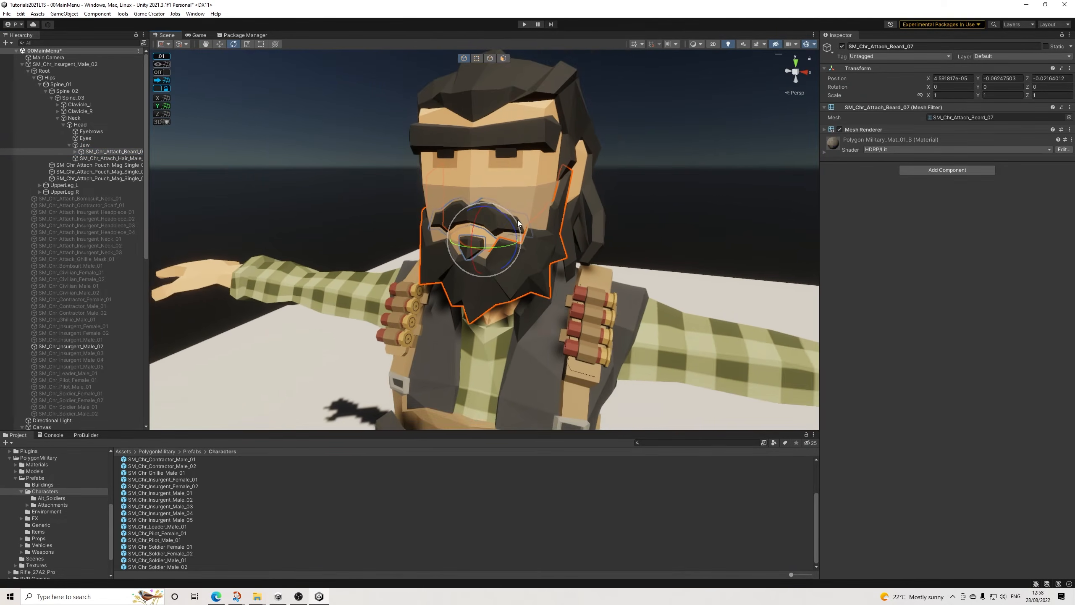
{"action": "left_click_drag", "start_coordinate": [517, 220], "coordinate": [620, 292], "text": "alt"}
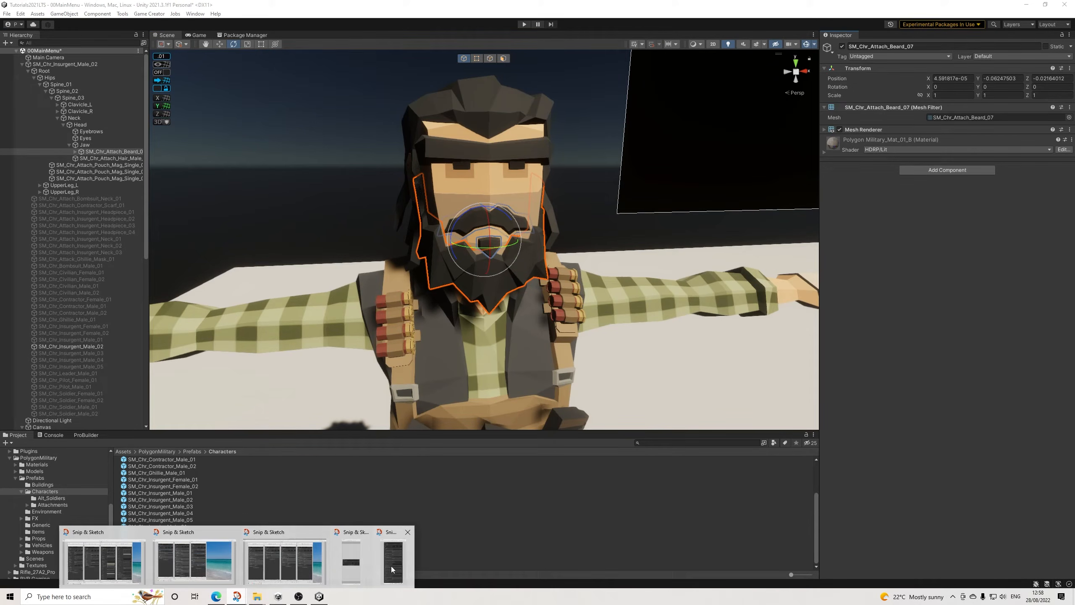
Step: Capture a screen snip of the beard's Inspector values and copy its Transform component
{"action": "left_click", "coordinate": [237, 597]}
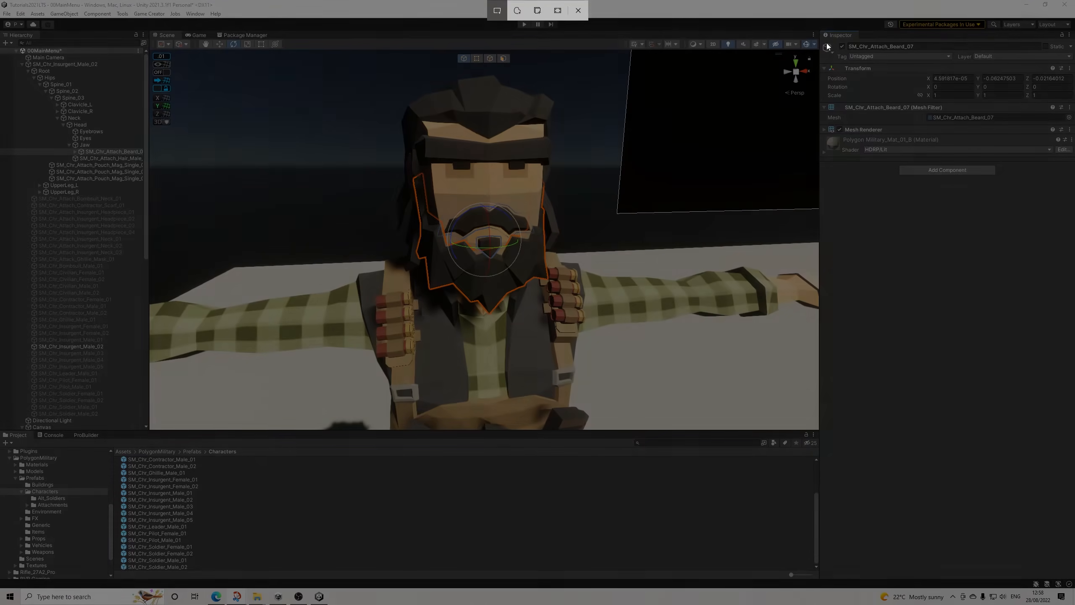
{"action": "left_click_drag", "start_coordinate": [820, 31], "coordinate": [1074, 188]}
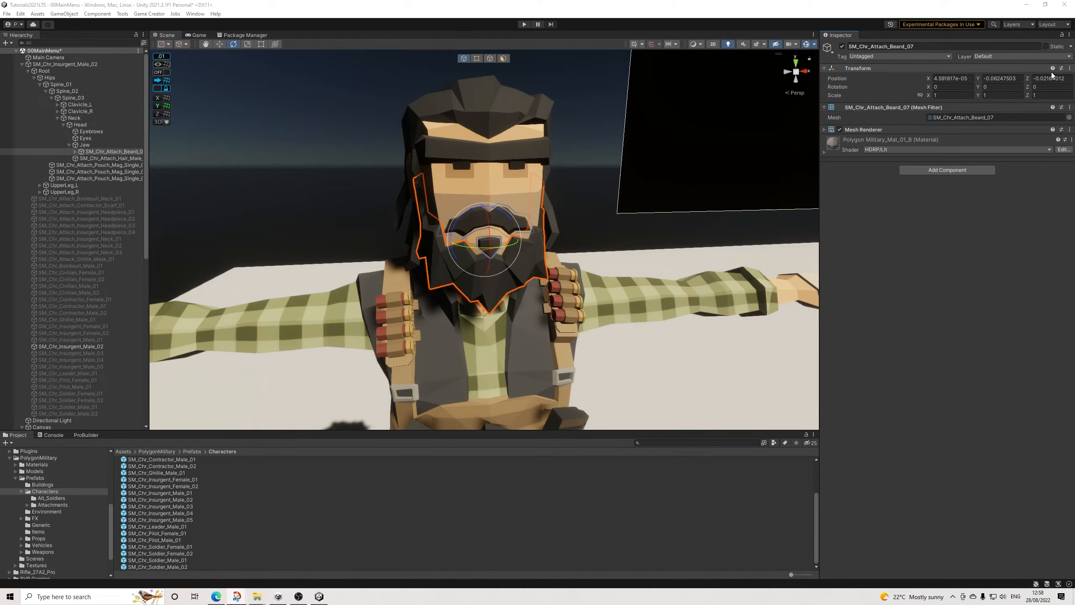
{"action": "left_click", "coordinate": [1070, 68]}
{"action": "mouse_move", "coordinate": [1001, 137]}
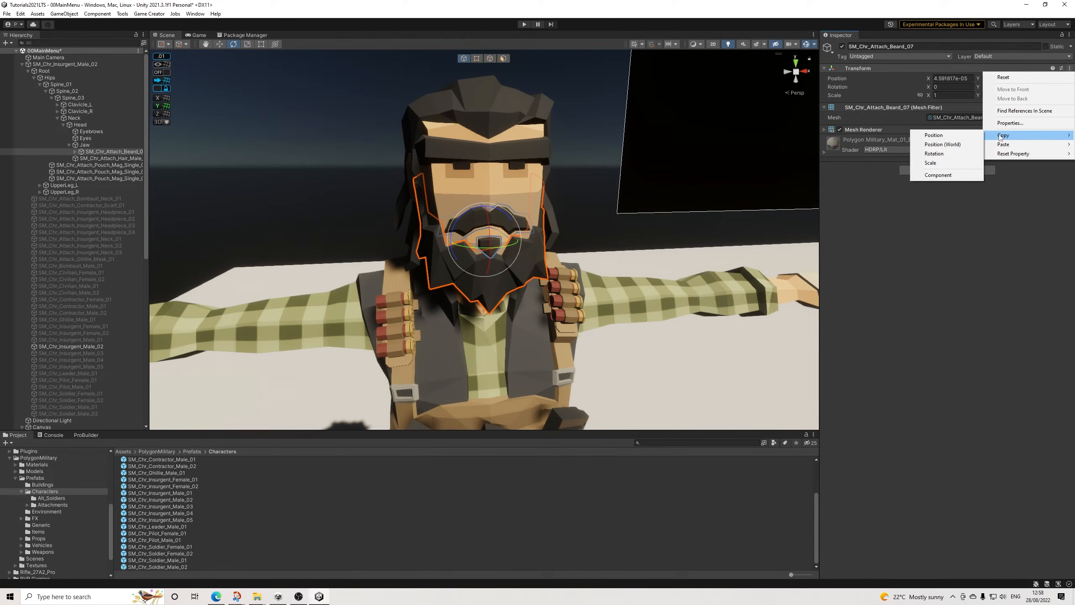
{"action": "left_click", "coordinate": [931, 163]}
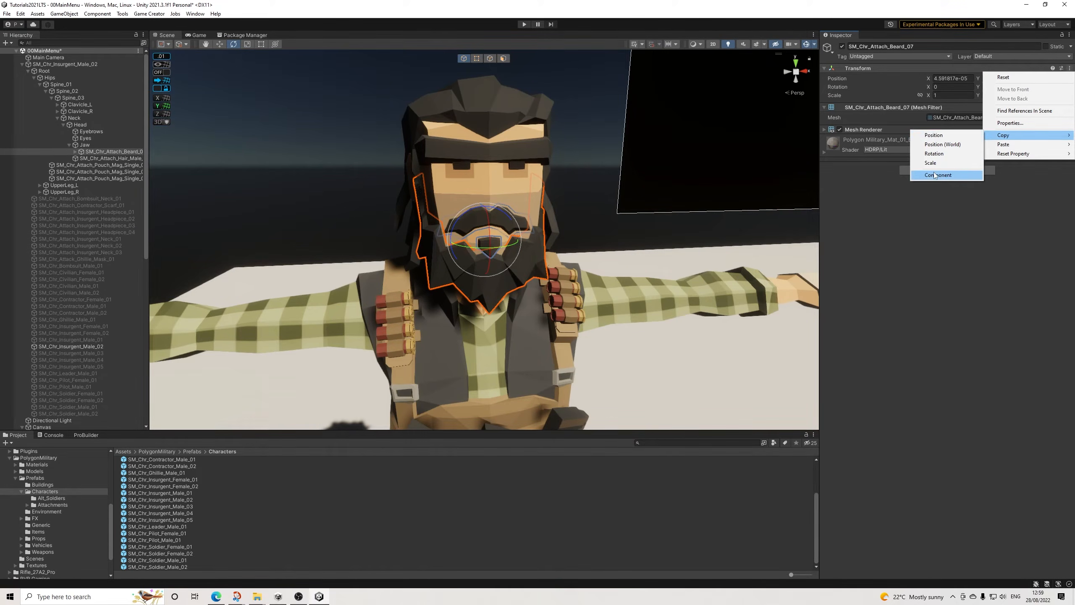
Step: Delete SM_Chr_Attach_Beard_07 and place the SM_Chr_Attach_Beard_01 prefab under the insurgent's Jaw bone
{"action": "left_click", "coordinate": [91, 152]}
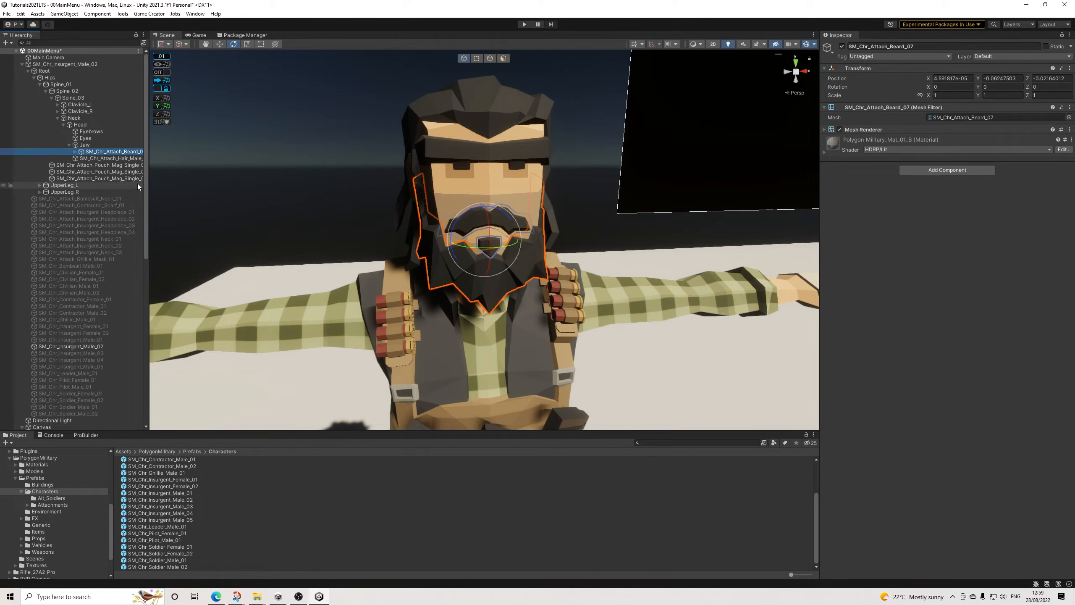
{"action": "key", "text": "Delete"}
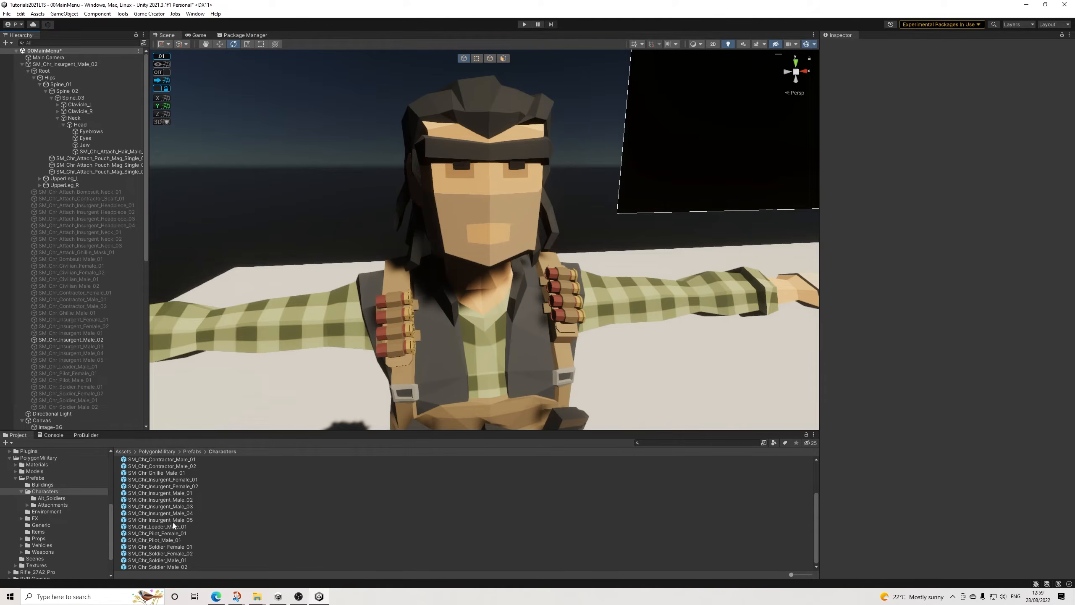
{"action": "left_click", "coordinate": [53, 504]}
{"action": "scroll", "coordinate": [174, 472], "scroll_direction": "up", "scroll_amount": 2}
{"action": "left_click_drag", "start_coordinate": [173, 475], "coordinate": [88, 144]}
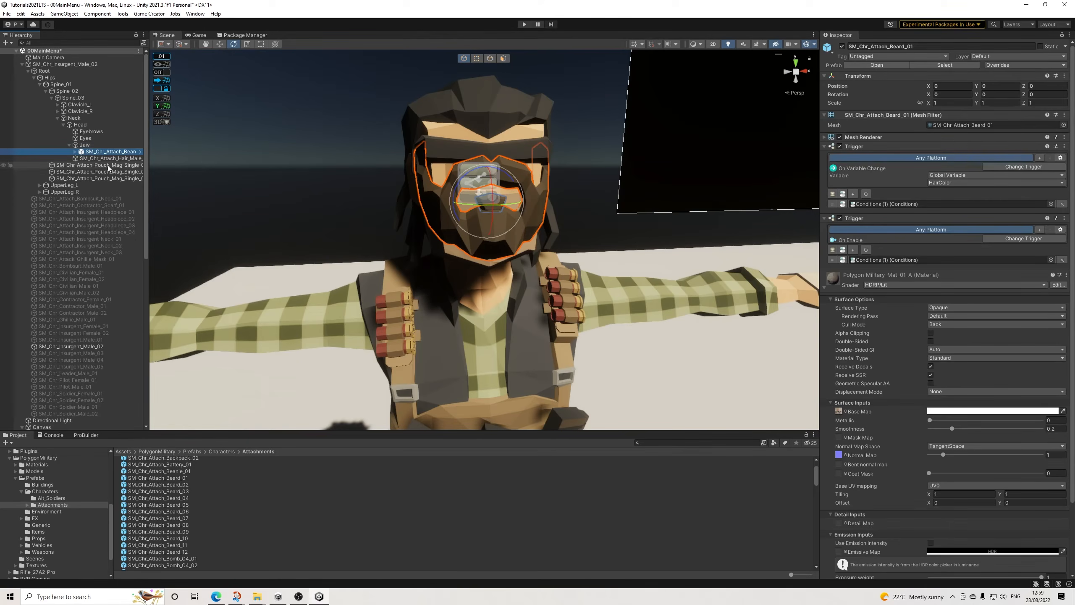
Step: Paste the copied Transform values onto SM_Chr_Attach_Beard_01, check its fit on the face, and delete the test beard
{"action": "left_click", "coordinate": [1065, 76]}
{"action": "mouse_move", "coordinate": [1016, 152]}
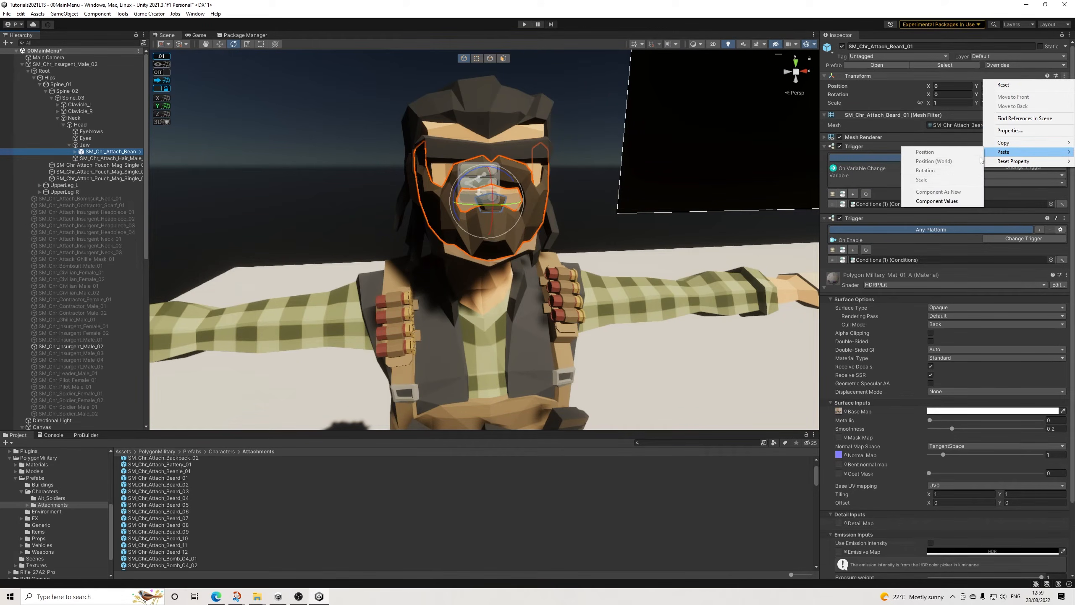
{"action": "left_click", "coordinate": [929, 202]}
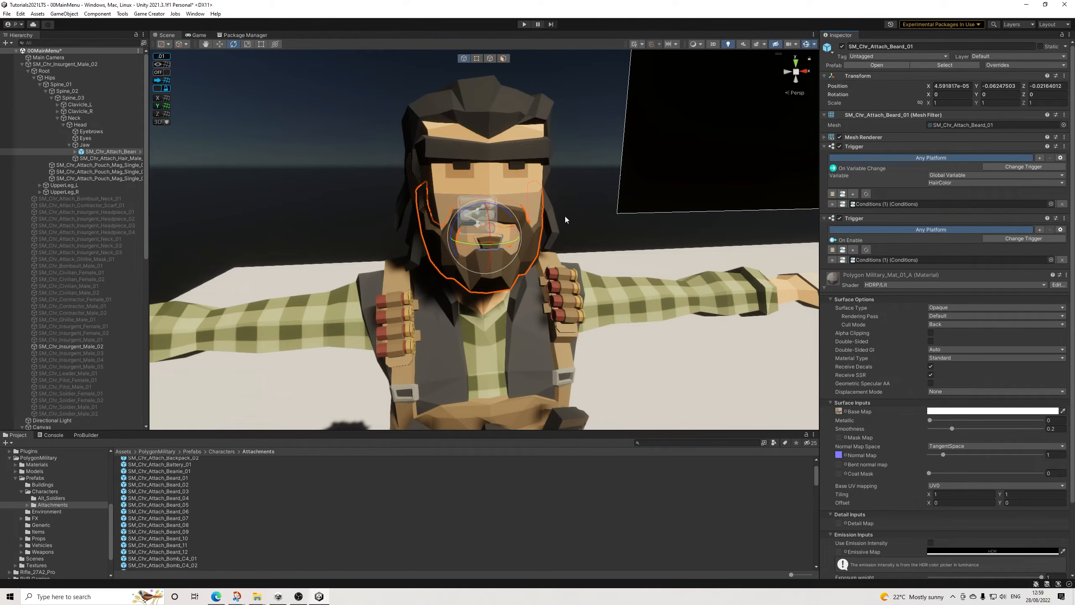
{"action": "left_click_drag", "start_coordinate": [613, 214], "coordinate": [635, 186], "text": "alt"}
{"action": "left_click", "coordinate": [101, 152]}
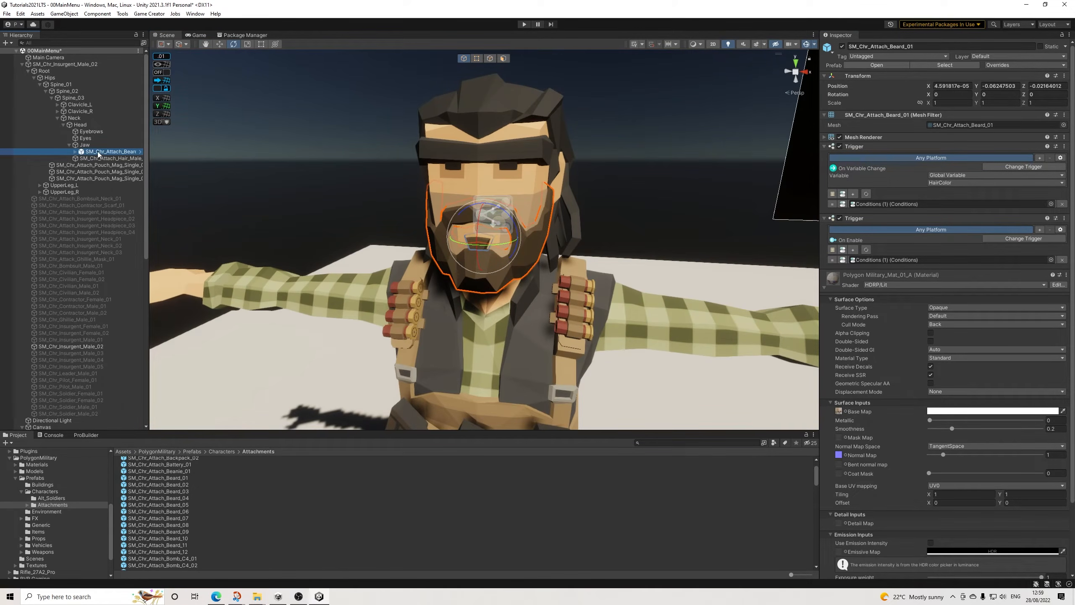
{"action": "key", "text": "Delete"}
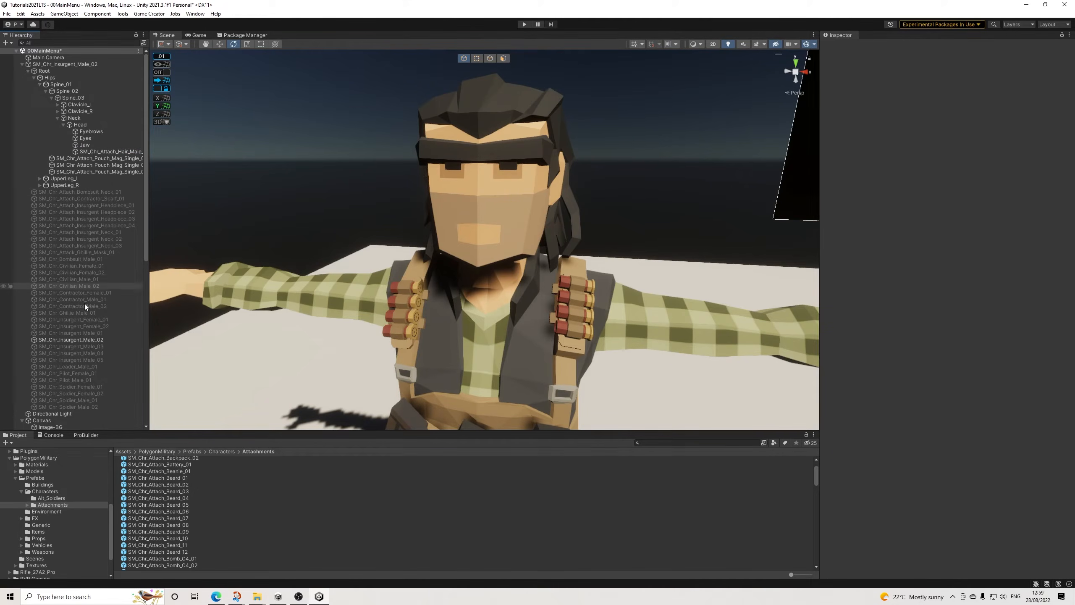
Step: Locate the facial hair GameObject under Panel-Customize and expand its children
{"action": "left_click", "coordinate": [28, 71]}
{"action": "scroll", "coordinate": [109, 280], "scroll_direction": "down", "scroll_amount": 5}
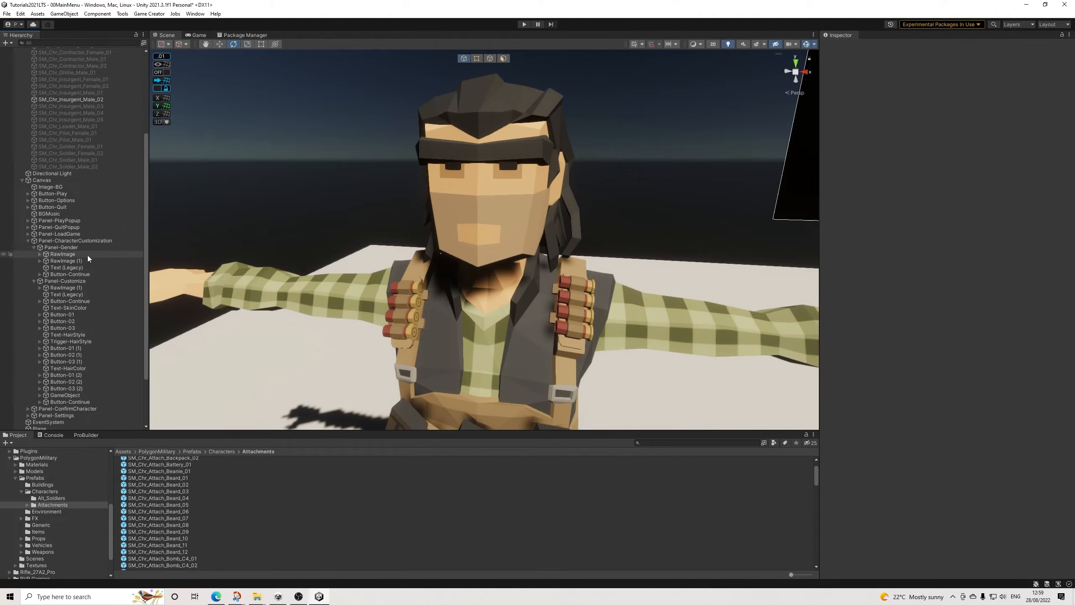
{"action": "scroll", "coordinate": [79, 256], "scroll_direction": "up", "scroll_amount": 2}
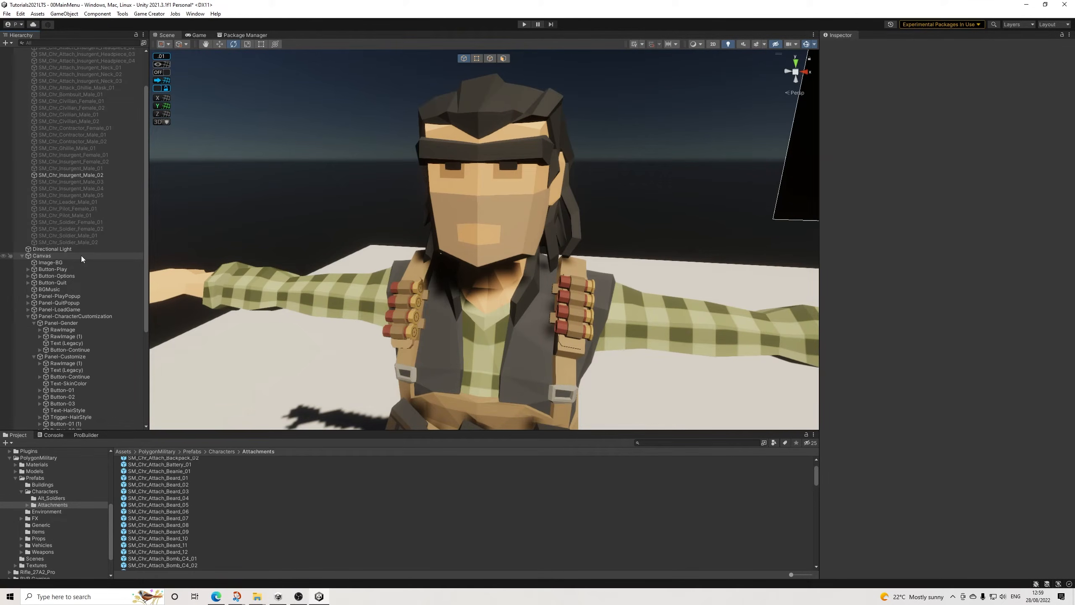
{"action": "scroll", "coordinate": [82, 258], "scroll_direction": "down", "scroll_amount": 4}
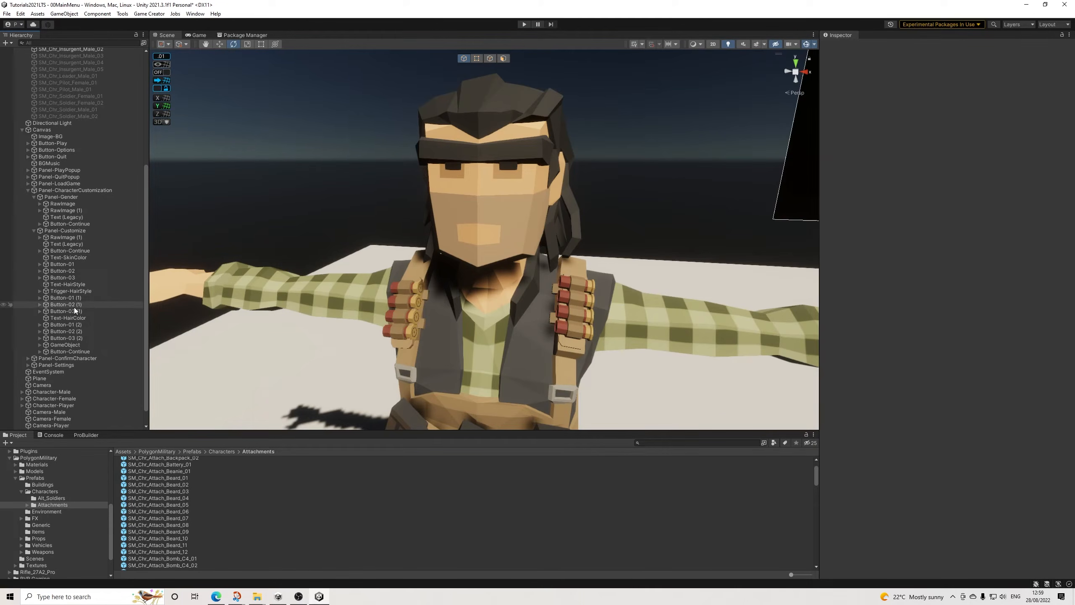
{"action": "left_click", "coordinate": [47, 345]}
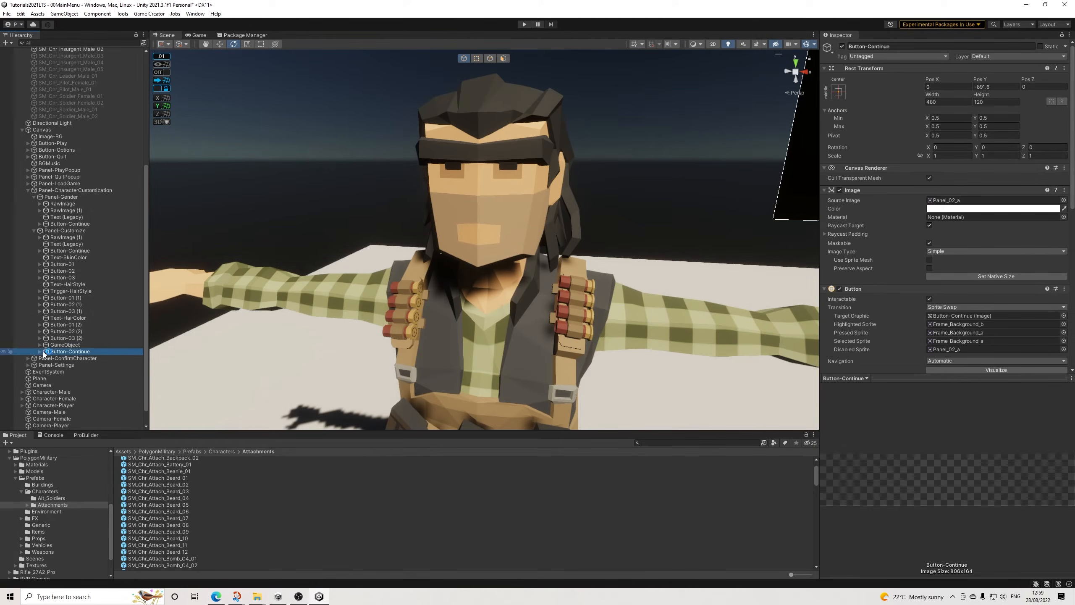
{"action": "left_click", "coordinate": [41, 345]}
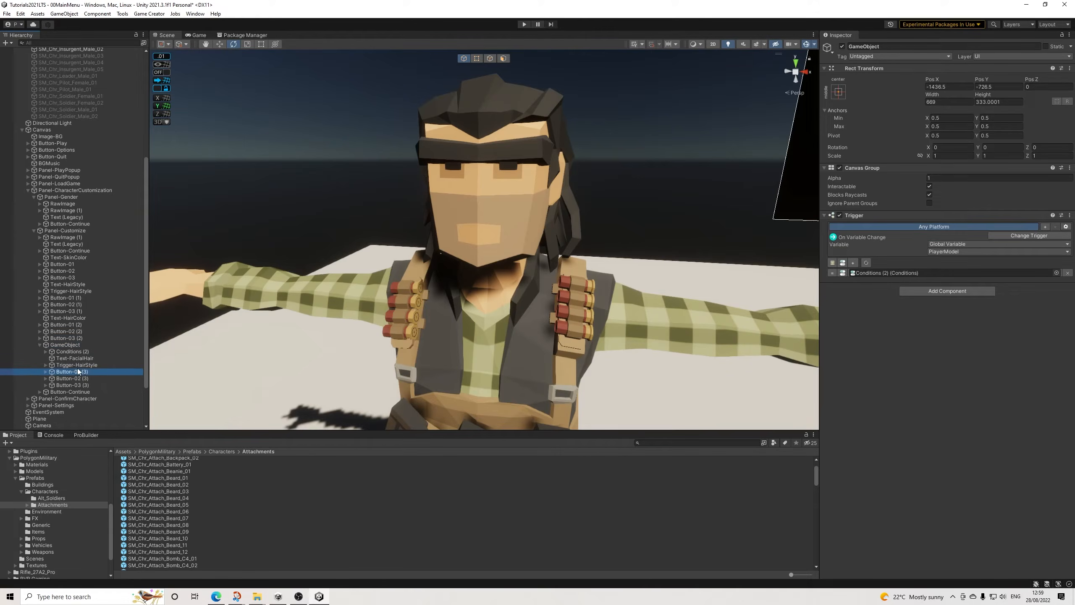
Step: Examine the settings of the facial hair buttons Button-01 (3), Button-02 (3) and Button-03 (3)
{"action": "left_click", "coordinate": [78, 373]}
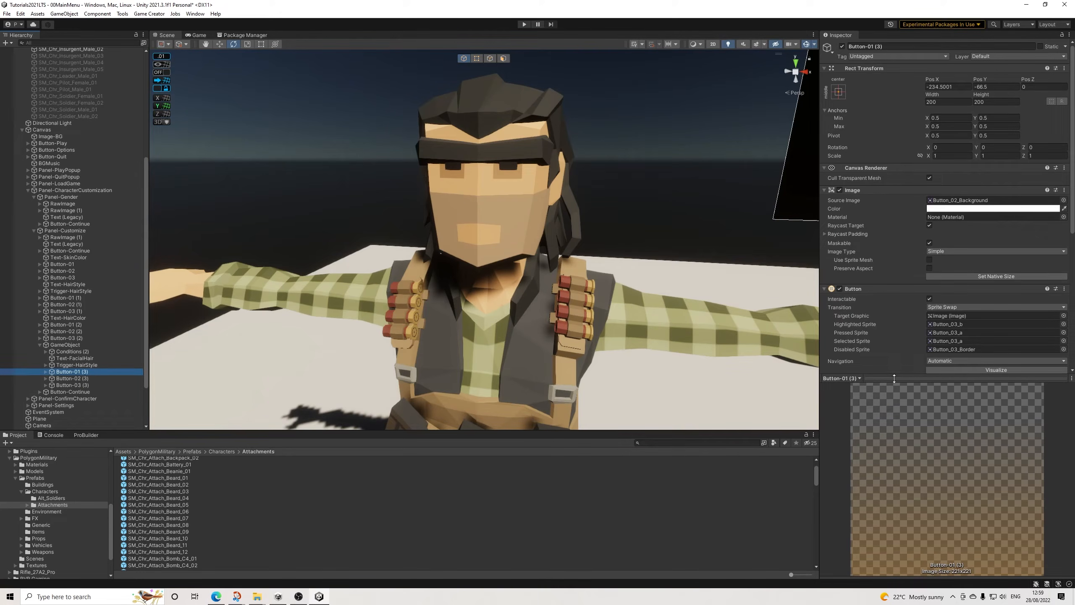
{"action": "scroll", "coordinate": [886, 397], "scroll_direction": "down", "scroll_amount": 1}
{"action": "left_click", "coordinate": [76, 378]}
{"action": "left_click", "coordinate": [85, 386]}
{"action": "left_click", "coordinate": [81, 380]}
{"action": "left_click", "coordinate": [78, 373]}
{"action": "left_click", "coordinate": [77, 385]}
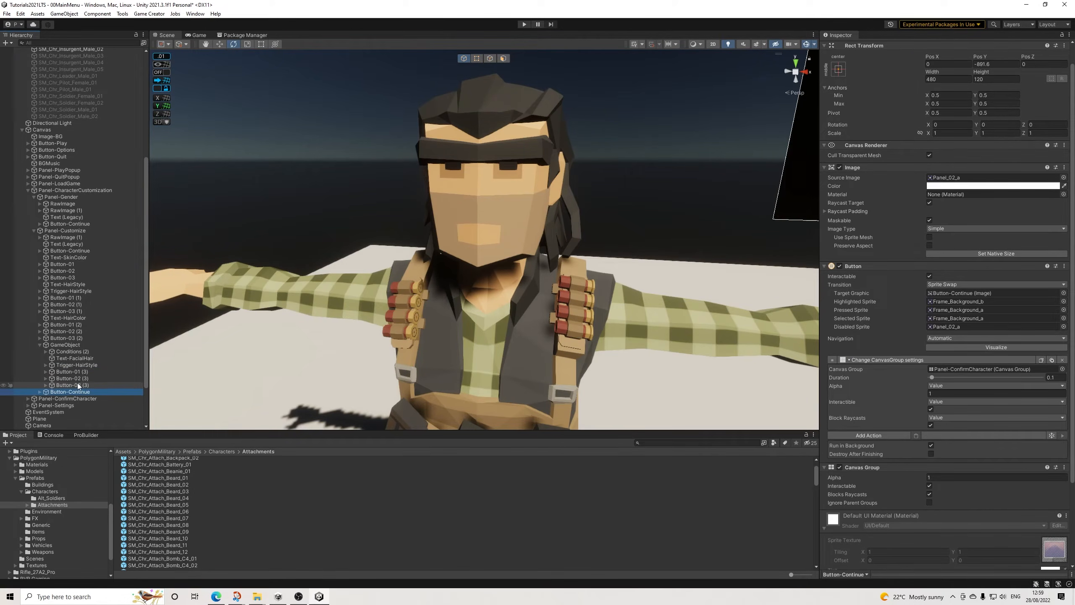
{"action": "left_click", "coordinate": [79, 372]}
Step: In Conditions (3) of the facial hair trigger, make the first clause compare FacialHairChoice and keep its remove action's bone as Jaw
{"action": "left_click", "coordinate": [83, 367]}
{"action": "left_click", "coordinate": [932, 224]}
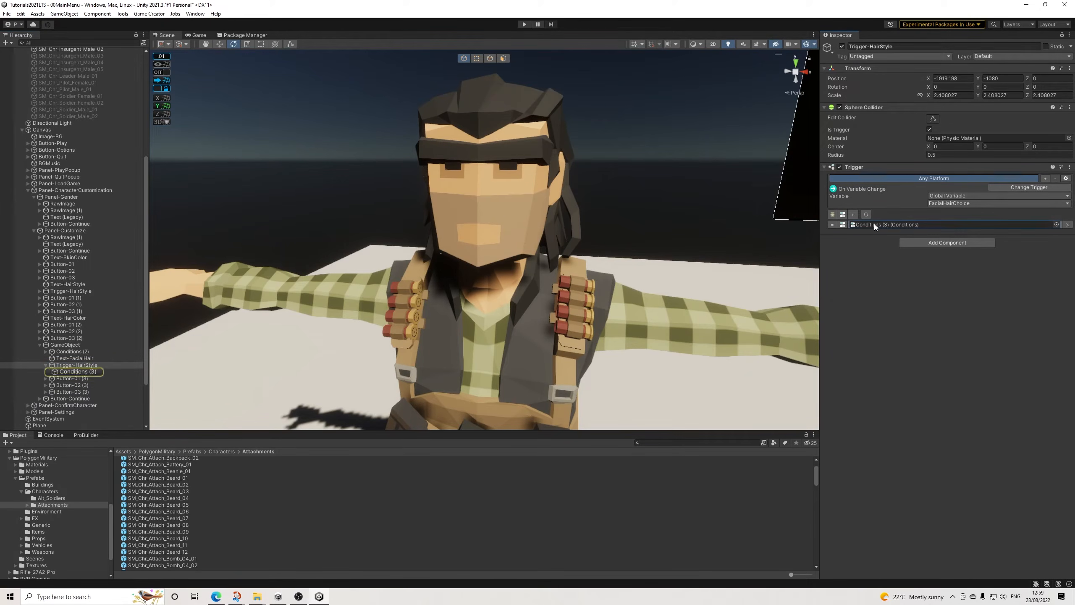
{"action": "left_click", "coordinate": [87, 371]}
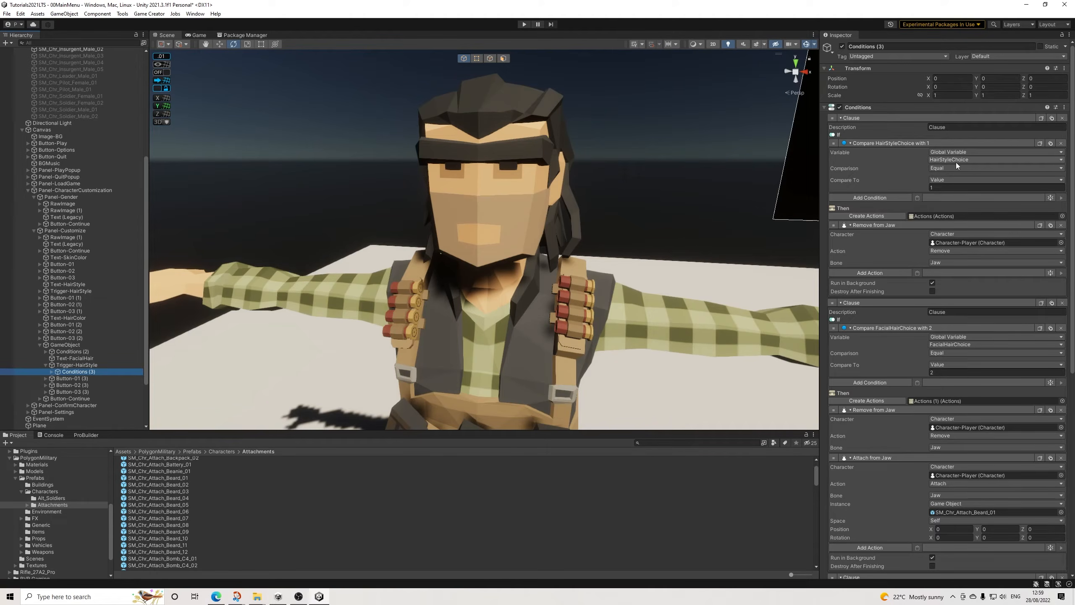
{"action": "left_click", "coordinate": [960, 160]}
{"action": "left_click", "coordinate": [957, 197]}
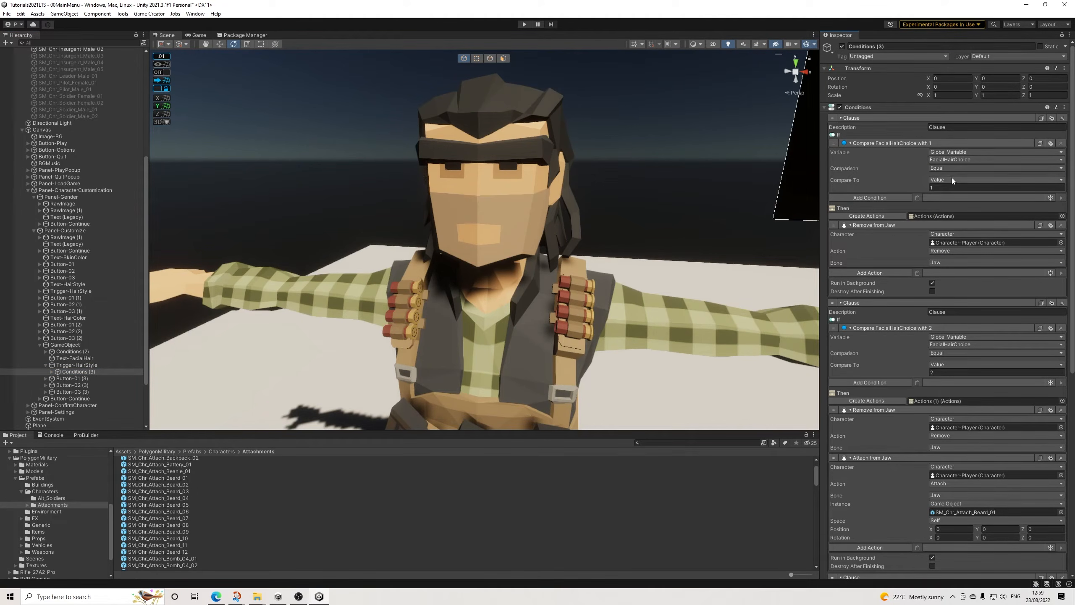
{"action": "left_click", "coordinate": [938, 263]}
{"action": "left_click", "coordinate": [953, 293]}
Step: Set the SM_Chr_Attach_Beard_01 attach action's position to X 4.591817, Y -0.06247503, Z -0.02164012
{"action": "scroll", "coordinate": [951, 354], "scroll_direction": "down", "scroll_amount": 1}
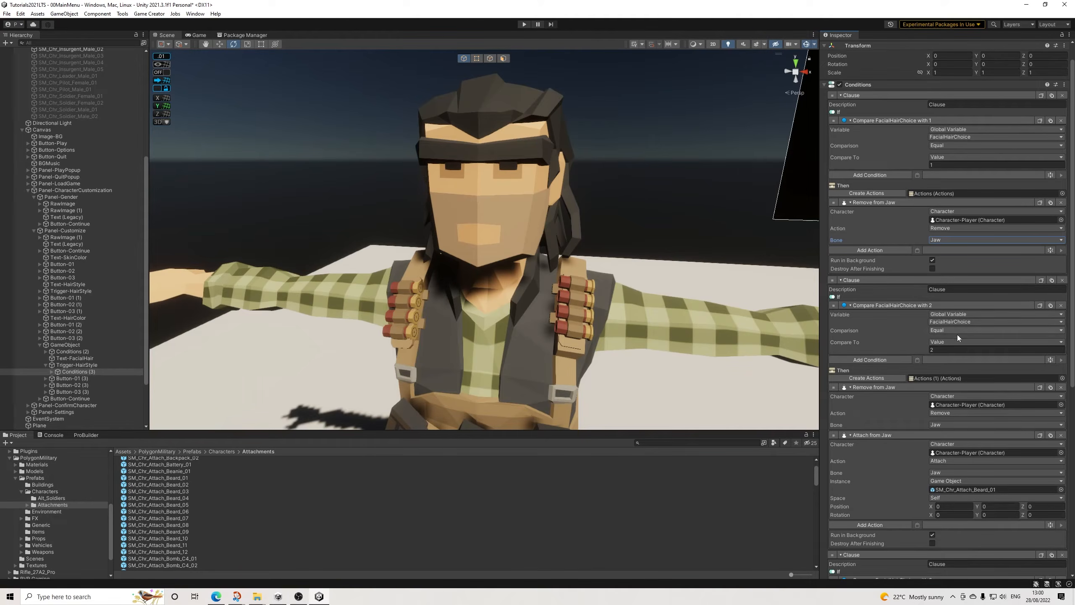
{"action": "scroll", "coordinate": [958, 334], "scroll_direction": "down", "scroll_amount": 2}
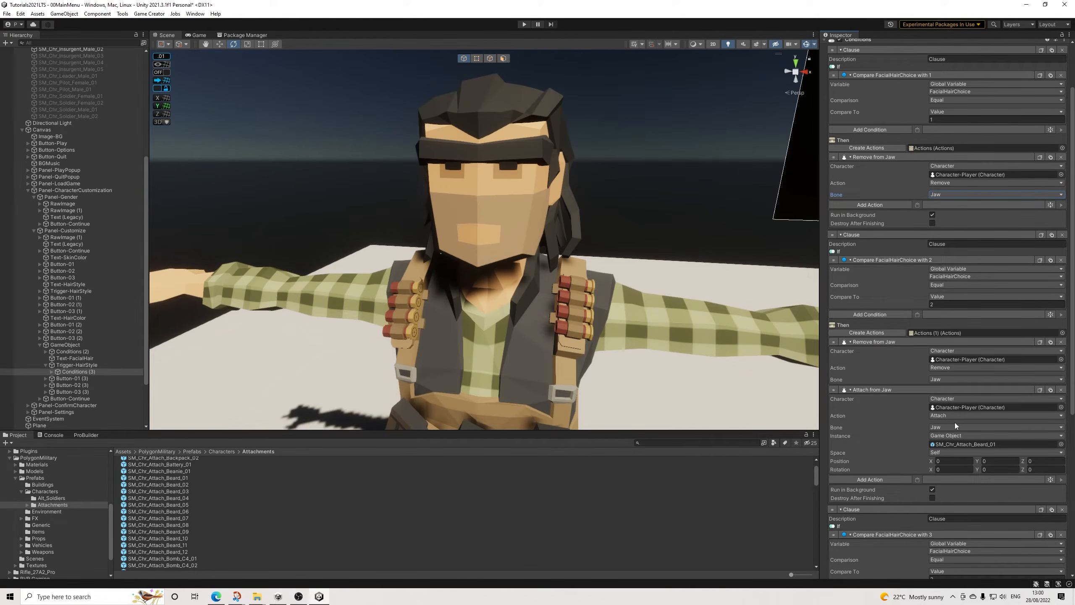
{"action": "scroll", "coordinate": [955, 422], "scroll_direction": "down", "scroll_amount": 4}
{"action": "scroll", "coordinate": [968, 460], "scroll_direction": "down", "scroll_amount": 6}
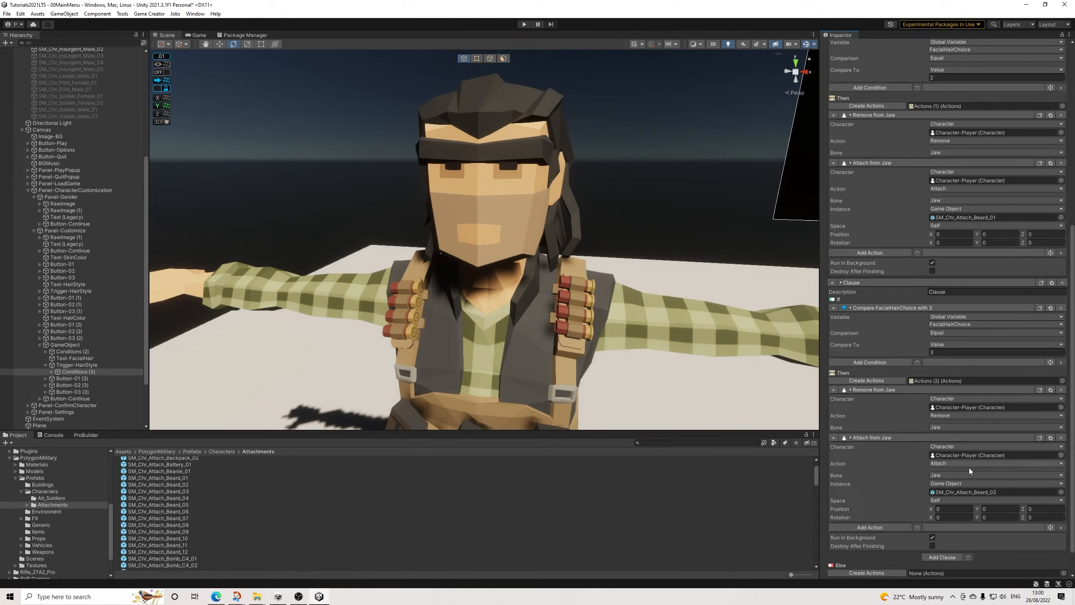
{"action": "left_click", "coordinate": [961, 236]}
{"action": "key", "text": "Tab"}
{"action": "left_click", "coordinate": [1045, 234]}
{"action": "type", "text": "-0.02164012"}
Step: Copy the X, Y and Z position values from the SM_Chr_Attach_Beard_01 attach action to the SM_Chr_Attach_Beard_02 attach action
{"action": "left_click", "coordinate": [952, 234]}
{"action": "key", "text": "ctrl+c"}
{"action": "left_click", "coordinate": [951, 508]}
{"action": "key", "text": "ctrl+v"}
{"action": "left_click", "coordinate": [1002, 234]}
{"action": "key", "text": "ctrl+c"}
{"action": "left_click", "coordinate": [999, 509]}
{"action": "key", "text": "ctrl+v"}
{"action": "left_click", "coordinate": [1042, 234]}
{"action": "key", "text": "ctrl+c"}
{"action": "left_click", "coordinate": [1040, 509]}
{"action": "key", "text": "ctrl+v"}
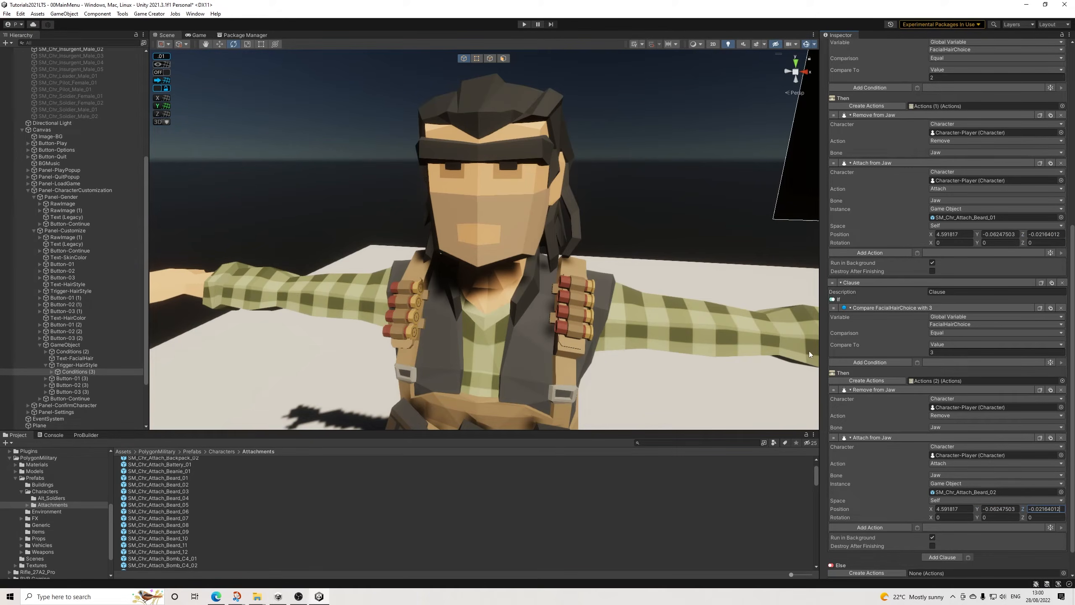
Step: Save the 00MainMenu scene and start play mode
{"action": "left_click", "coordinate": [7, 14]}
{"action": "left_click", "coordinate": [26, 54]}
{"action": "left_click", "coordinate": [525, 24]}
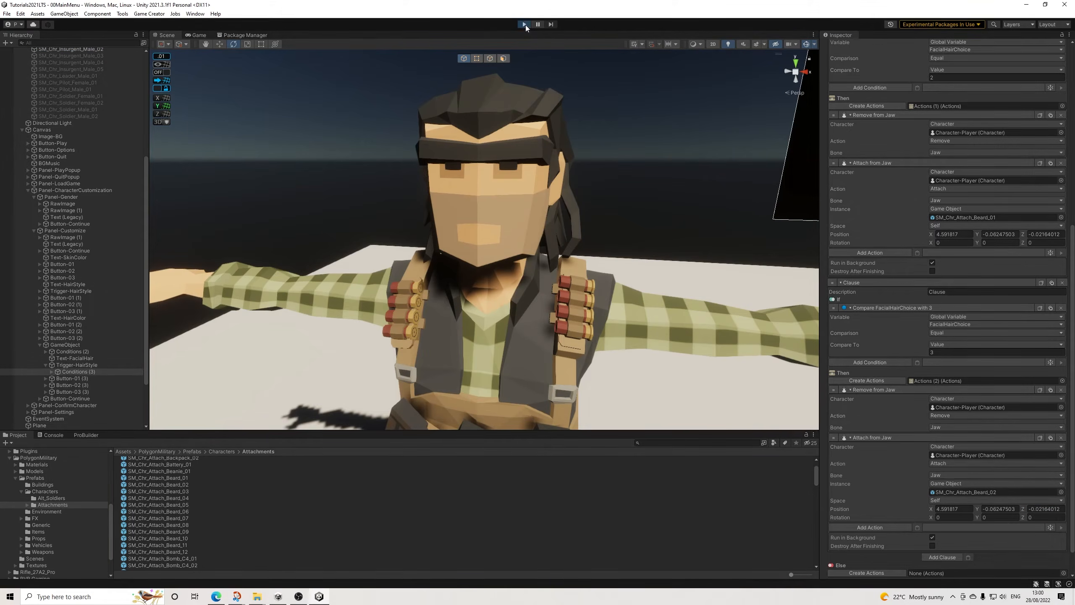
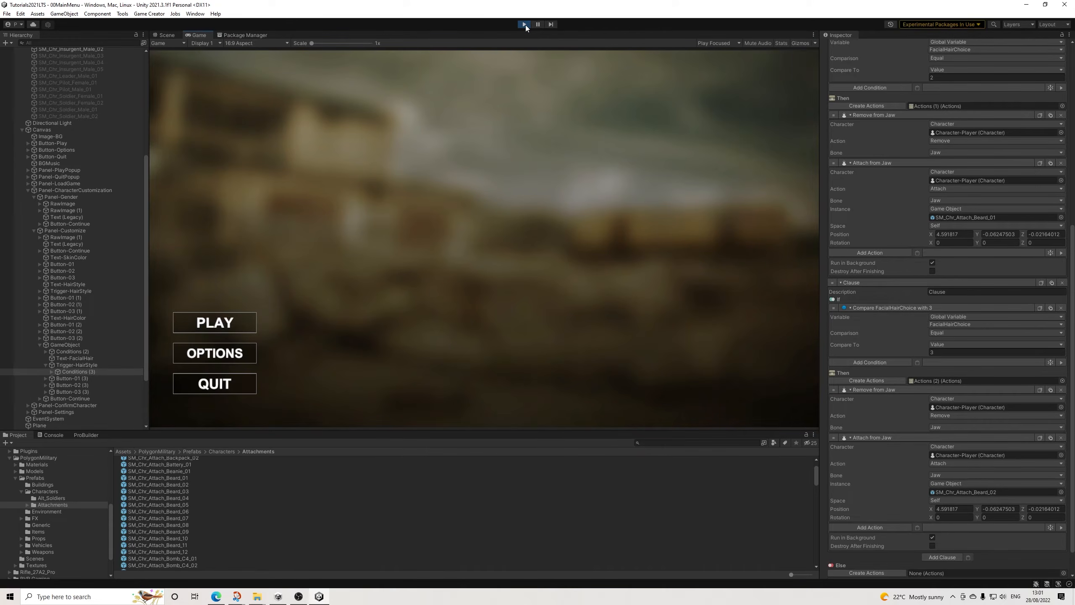
Step: Lower the music volume in the running game's settings and return to the main menu
{"action": "left_click", "coordinate": [226, 356]}
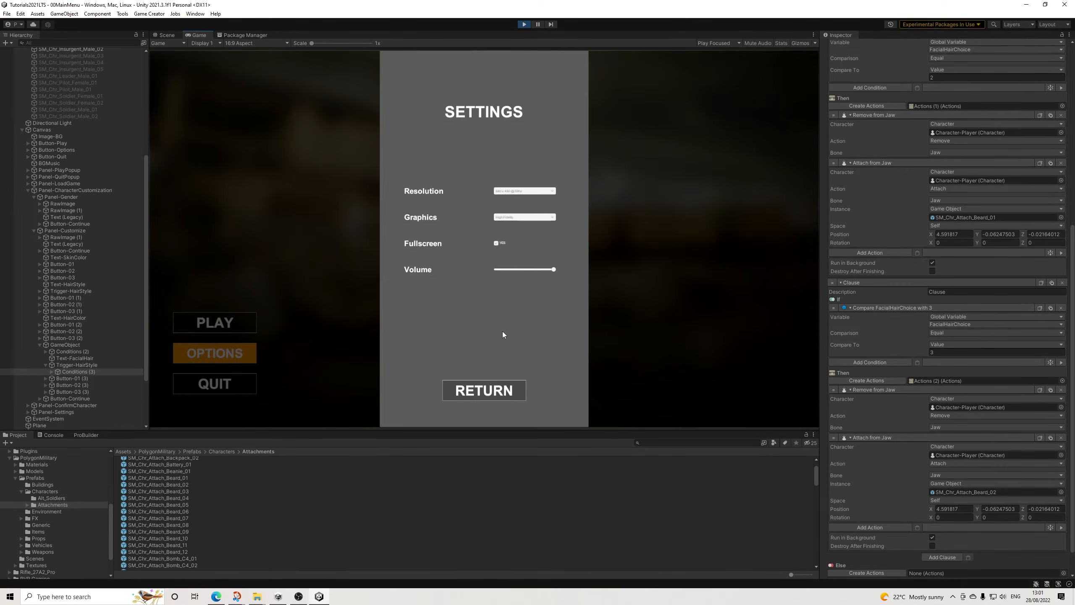
{"action": "left_click", "coordinate": [509, 269]}
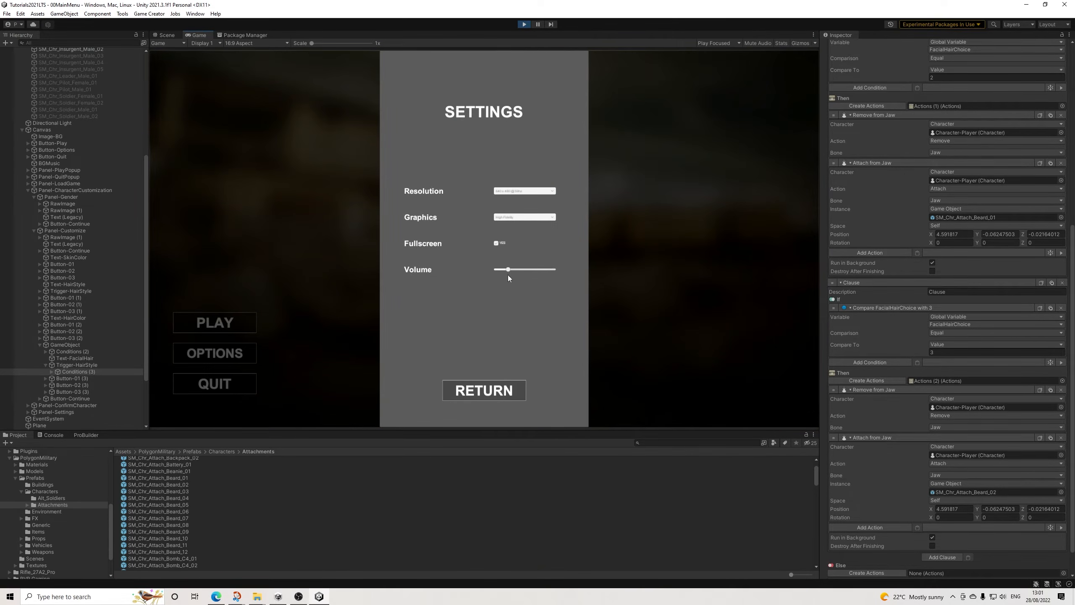
{"action": "left_click", "coordinate": [483, 390]}
Step: Start a new game, choose the male character and continue to the Customize screen
{"action": "left_click", "coordinate": [230, 330]}
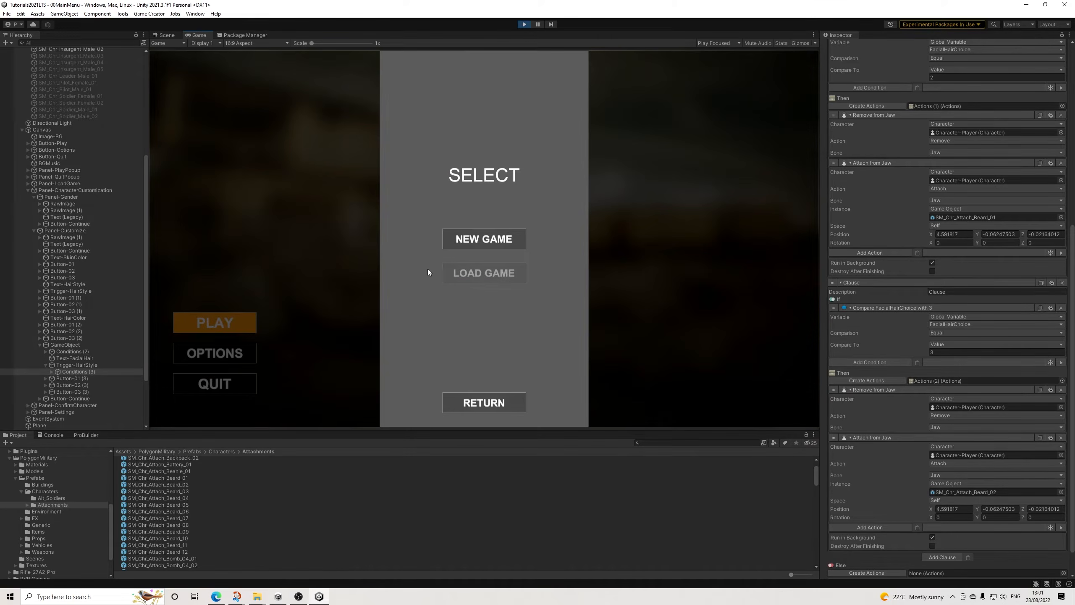
{"action": "left_click", "coordinate": [487, 243]}
{"action": "left_click", "coordinate": [355, 210]}
{"action": "left_click", "coordinate": [484, 394]}
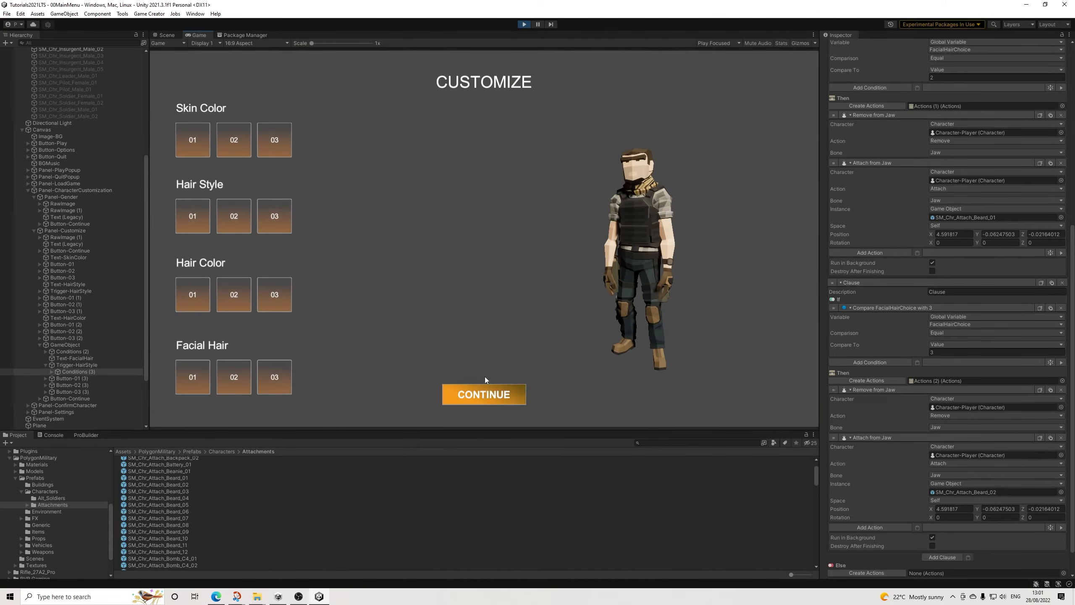
Step: Apply hair style 02 and test hair colors 03, 02 and 01 on the character
{"action": "left_click", "coordinate": [246, 226]}
{"action": "left_click", "coordinate": [272, 295]}
{"action": "left_click", "coordinate": [239, 298]}
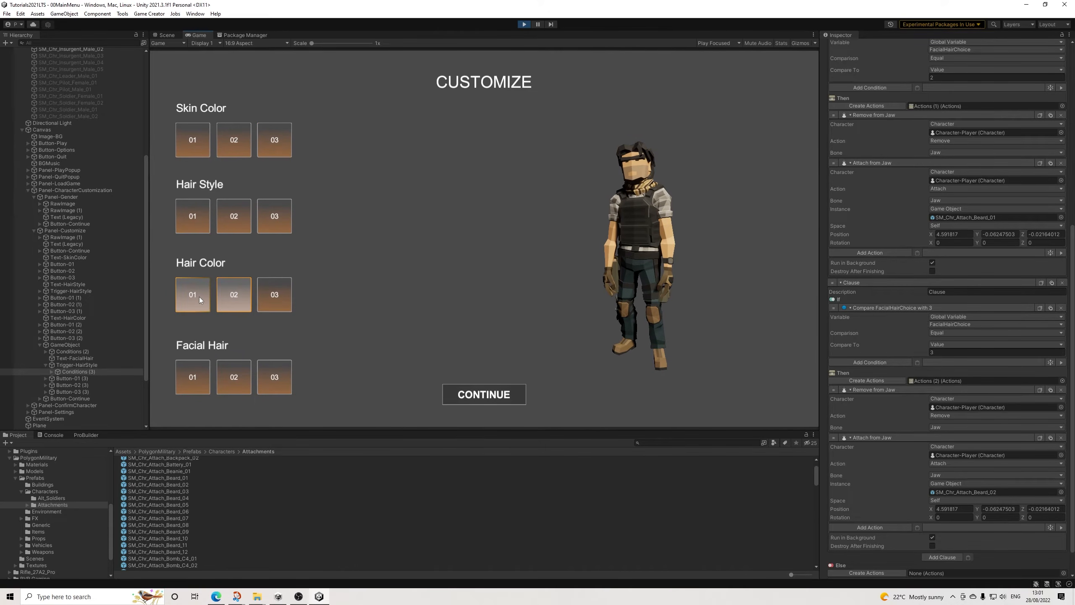
{"action": "left_click", "coordinate": [199, 297]}
Step: Test the facial hair choices by alternating between 02 and 03, finishing on 02
{"action": "left_click", "coordinate": [235, 376]}
{"action": "left_click", "coordinate": [265, 380]}
{"action": "left_click", "coordinate": [226, 384]}
{"action": "left_click", "coordinate": [266, 383]}
{"action": "left_click", "coordinate": [237, 381]}
{"action": "left_click", "coordinate": [269, 382]}
{"action": "left_click", "coordinate": [243, 381]}
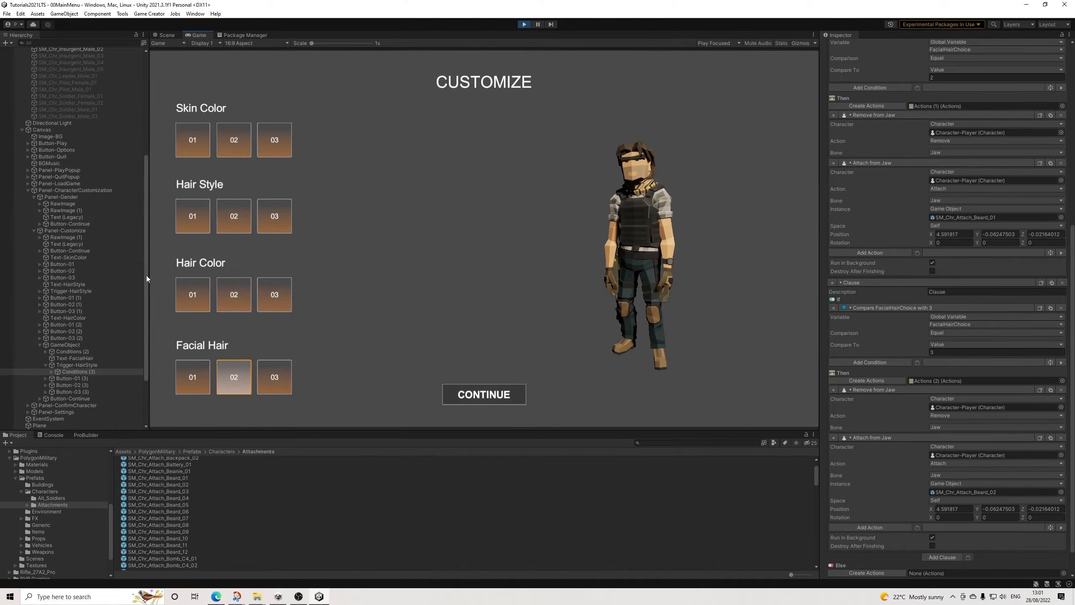
Step: Delete the SM_Chr_Insurgent_Male_02 reference character from the running 00MainMenu scene
{"action": "scroll", "coordinate": [80, 204], "scroll_direction": "up", "scroll_amount": 8}
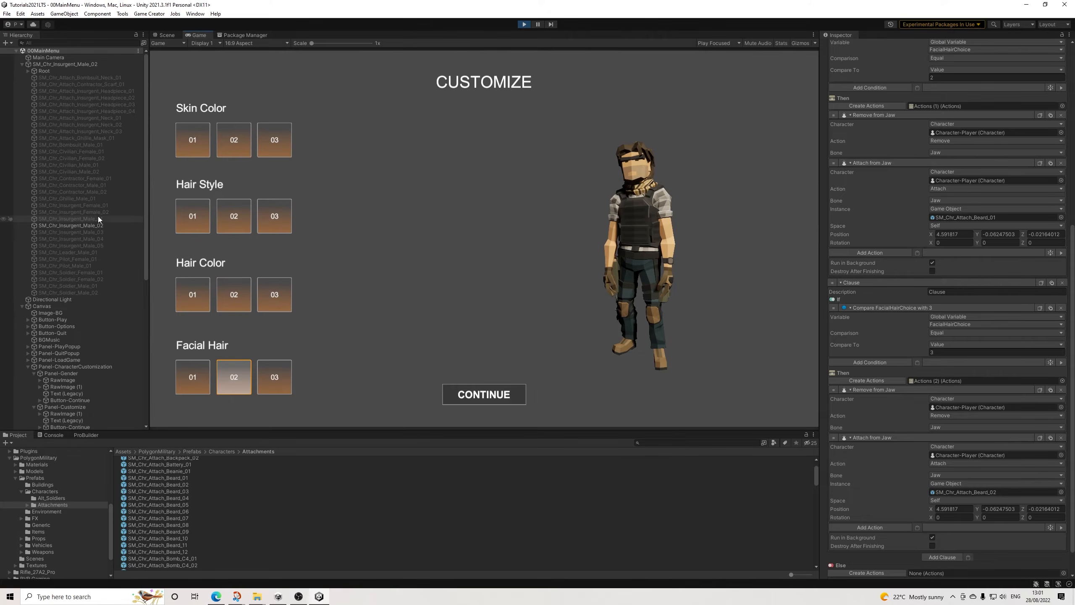
{"action": "left_click", "coordinate": [28, 71]}
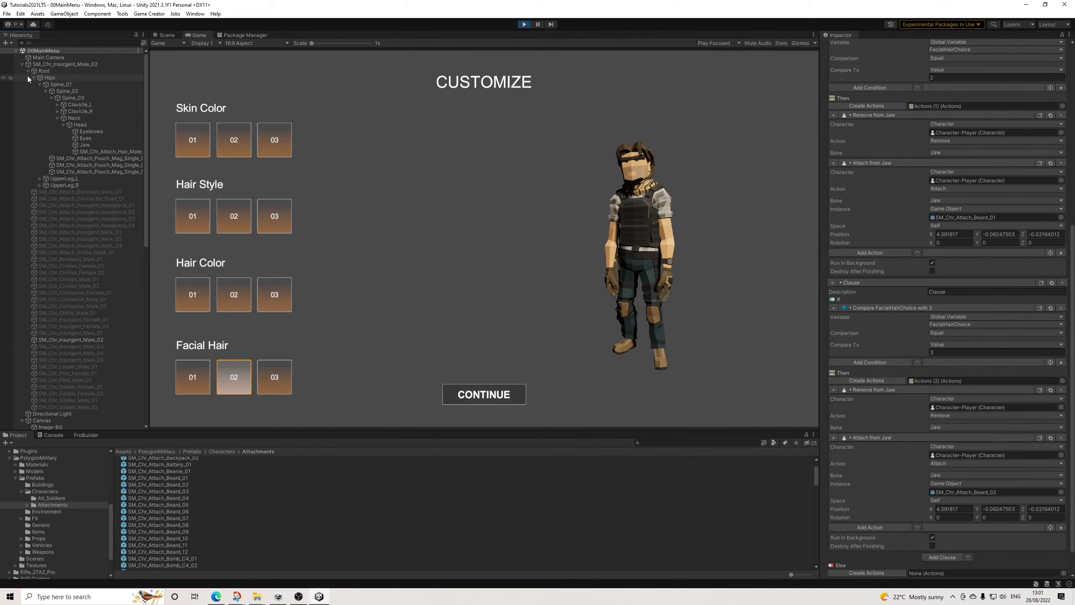
{"action": "left_click", "coordinate": [23, 64]}
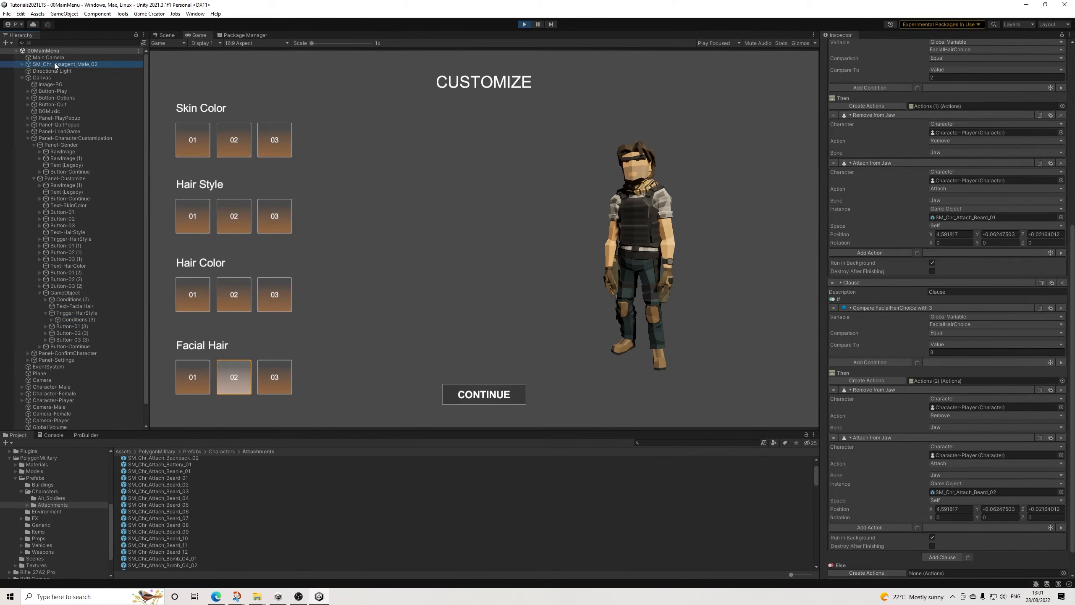
{"action": "left_click", "coordinate": [53, 64]}
{"action": "key", "text": "Delete"}
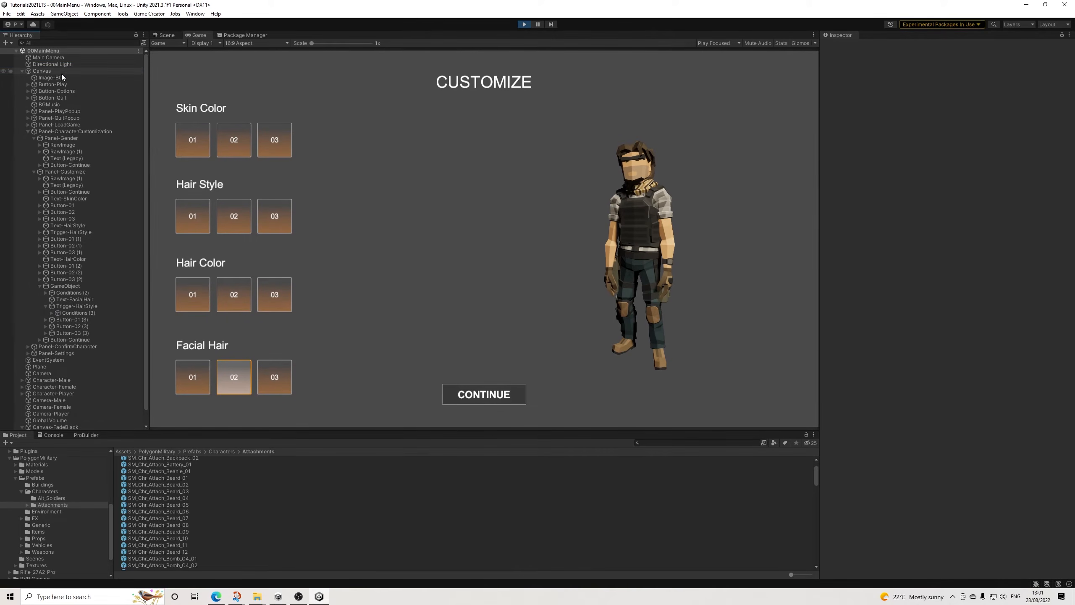
Step: Inspect Conditions (1) under SM_Chr_Contractor_Male_01 in Character-Player's Male model
{"action": "scroll", "coordinate": [76, 302], "scroll_direction": "down", "scroll_amount": 2}
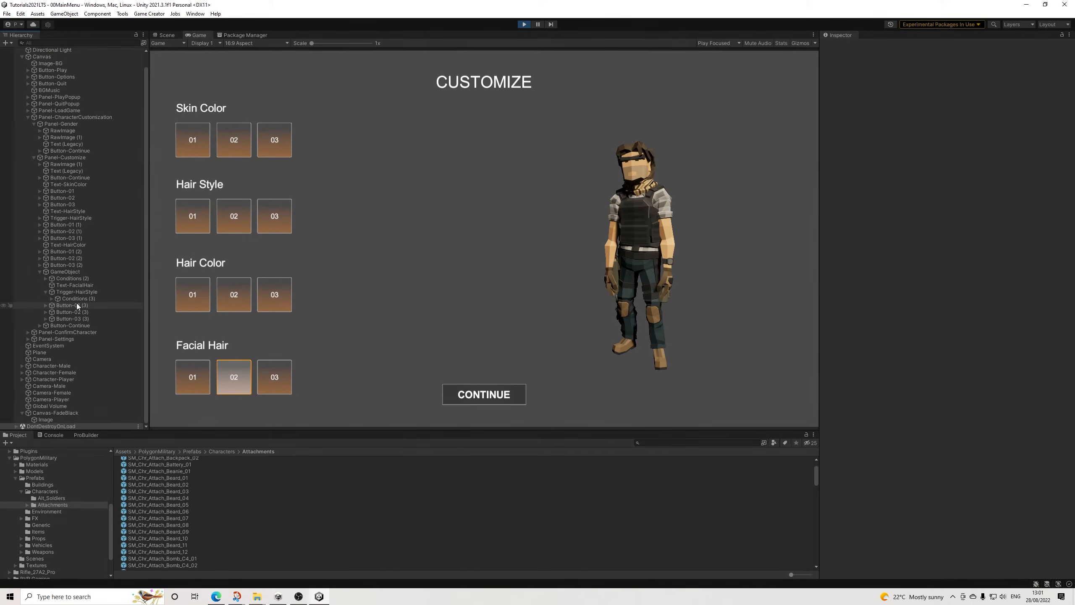
{"action": "left_click", "coordinate": [21, 380]}
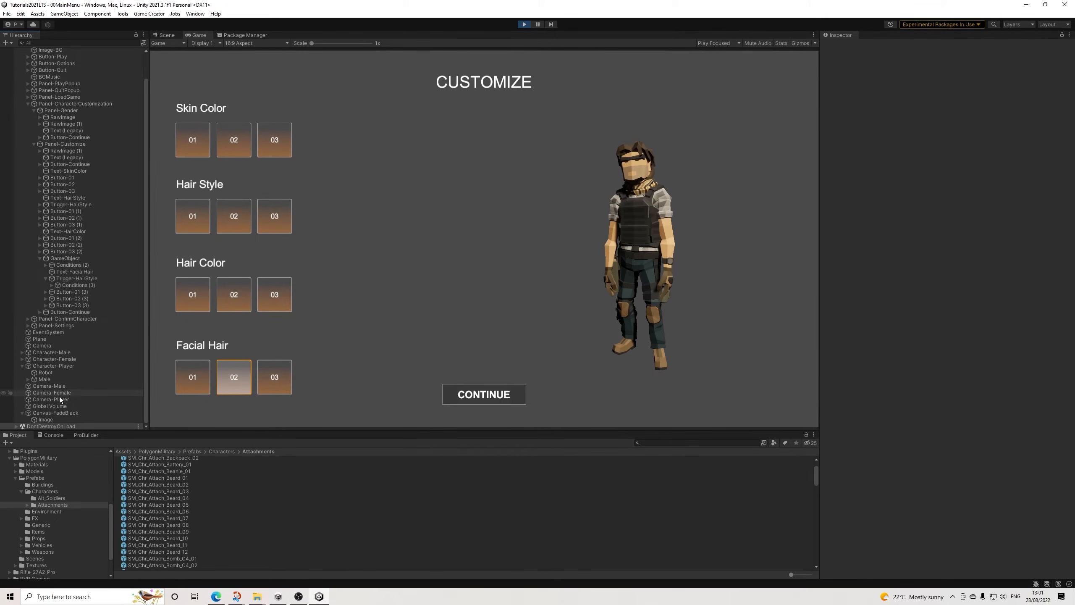
{"action": "left_click", "coordinate": [28, 379]}
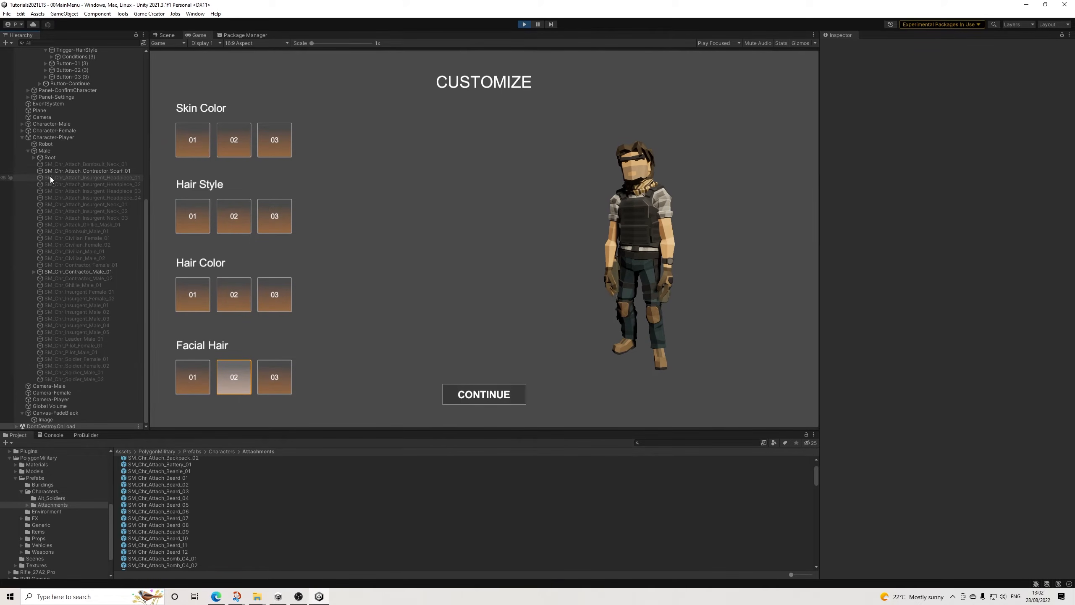
{"action": "left_click", "coordinate": [33, 271]}
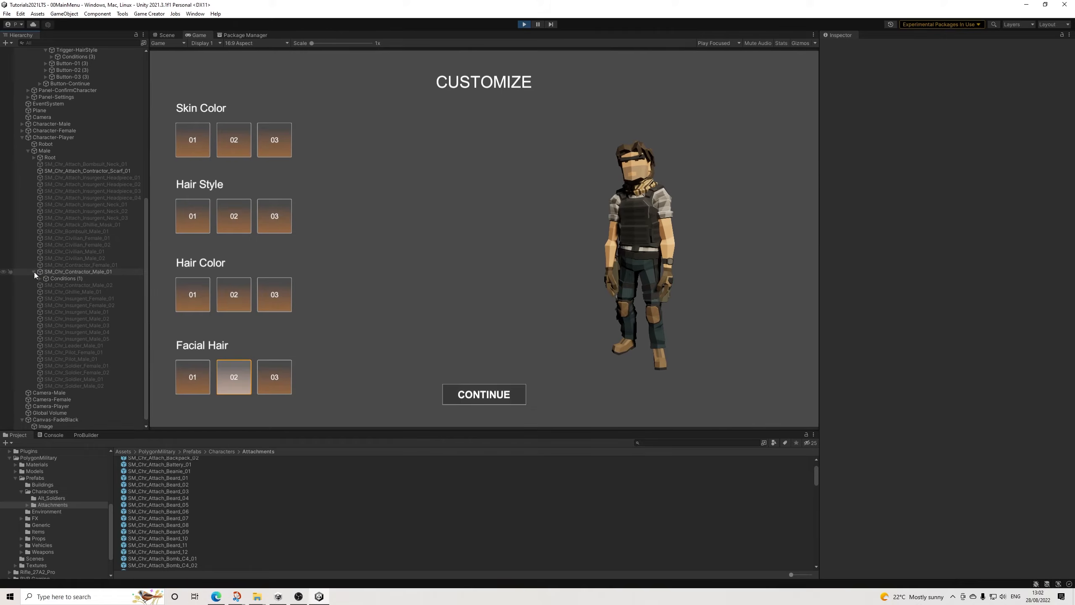
{"action": "left_click", "coordinate": [55, 278]}
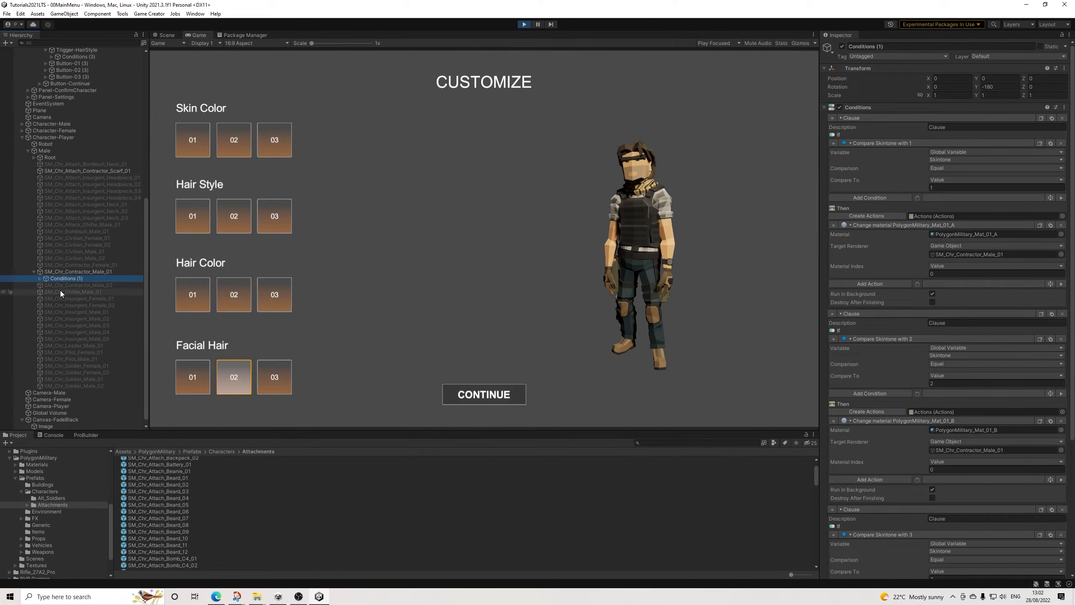
Step: Expand the Male model's bone hierarchy down to Jaw and select the SM_Chr_Attach_Beard_01 clone attached there
{"action": "left_click", "coordinate": [33, 157]}
{"action": "left_click", "coordinate": [39, 165]}
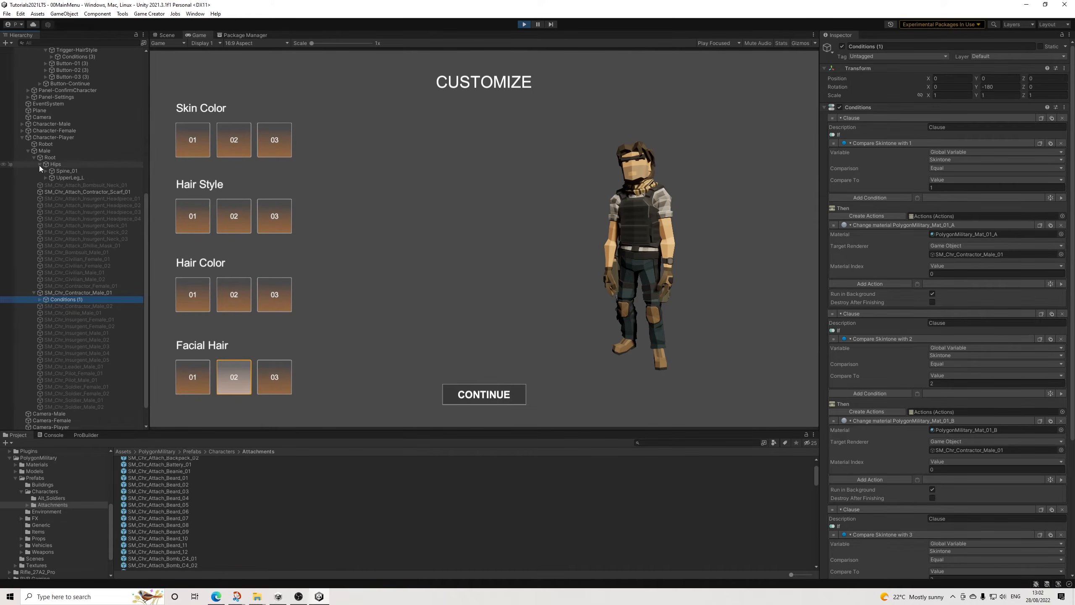
{"action": "left_click", "coordinate": [46, 171]}
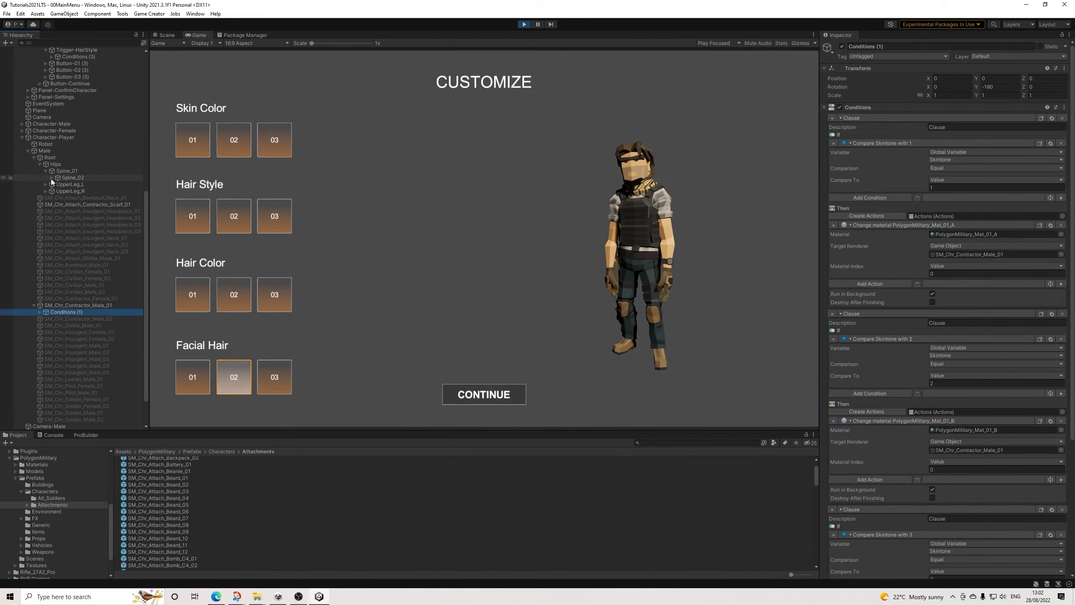
{"action": "left_click", "coordinate": [51, 178]}
{"action": "left_click", "coordinate": [58, 184]}
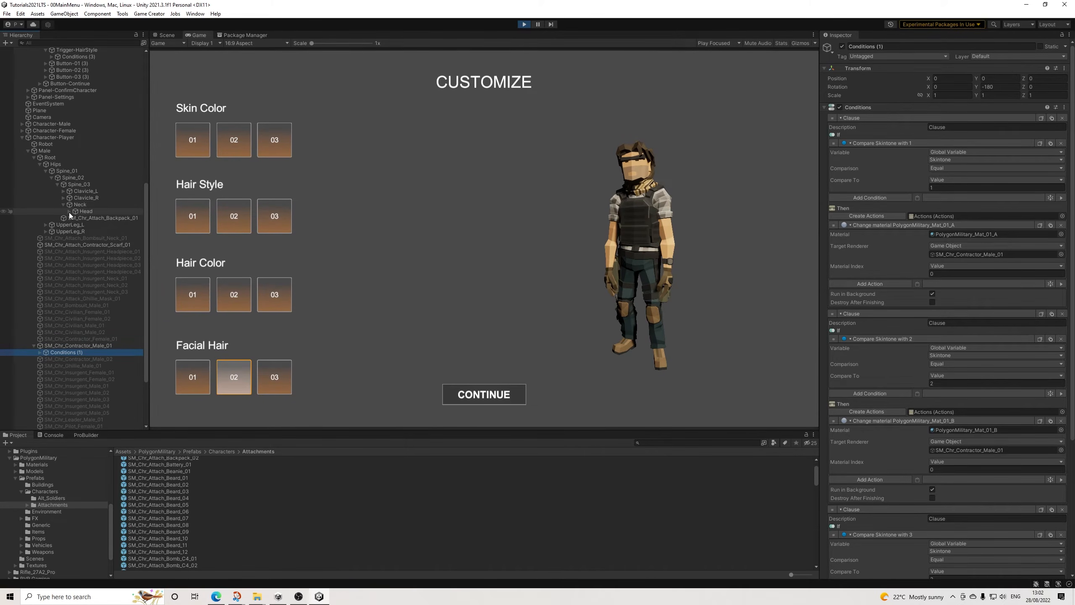
{"action": "left_click", "coordinate": [69, 211]}
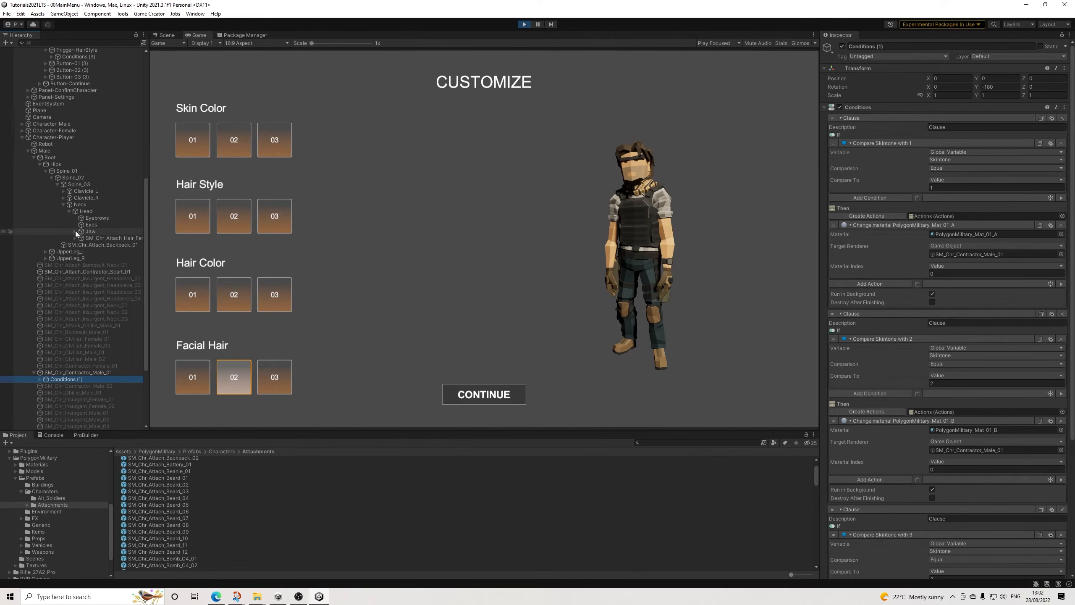
{"action": "left_click", "coordinate": [75, 231]}
{"action": "left_click", "coordinate": [134, 239]}
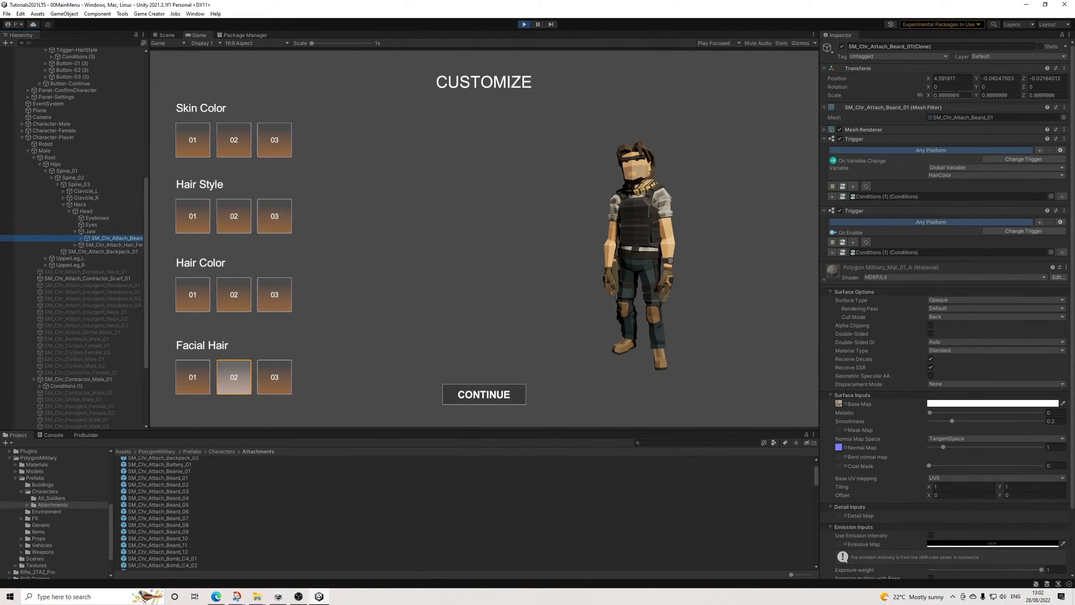
Step: Frame the attached beard in the scene and examine where it sits relative to the player character's head
{"action": "left_click", "coordinate": [166, 35]}
{"action": "key", "text": "f"}
{"action": "middle_click_drag", "start_coordinate": [506, 129], "coordinate": [517, 105]}
{"action": "left_click_drag", "start_coordinate": [517, 105], "coordinate": [294, 144], "text": "alt"}
{"action": "scroll", "coordinate": [373, 197], "scroll_direction": "down", "scroll_amount": 3}
{"action": "scroll", "coordinate": [444, 206], "scroll_direction": "down", "scroll_amount": 5}
{"action": "left_click_drag", "start_coordinate": [466, 203], "coordinate": [632, 211], "text": "alt"}
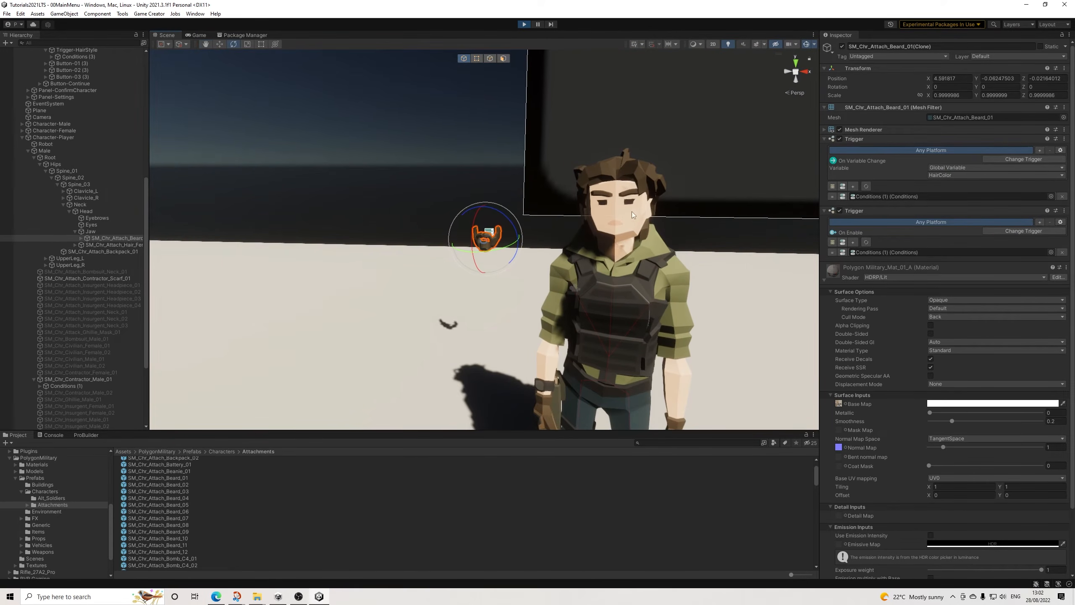
{"action": "scroll", "coordinate": [632, 212], "scroll_direction": "down", "scroll_amount": 5}
{"action": "middle_click_drag", "start_coordinate": [667, 238], "coordinate": [518, 254]}
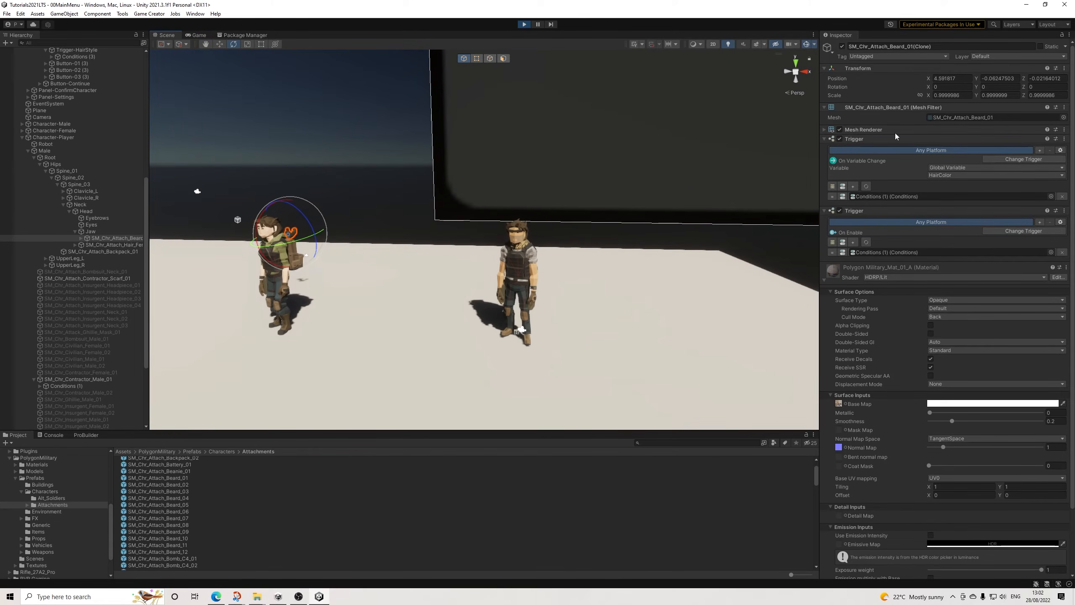
Step: Set the attached SM_Chr_Attach_Beard_01 clone's position to X 0, Y 0, Z 0
{"action": "left_click", "coordinate": [965, 79]}
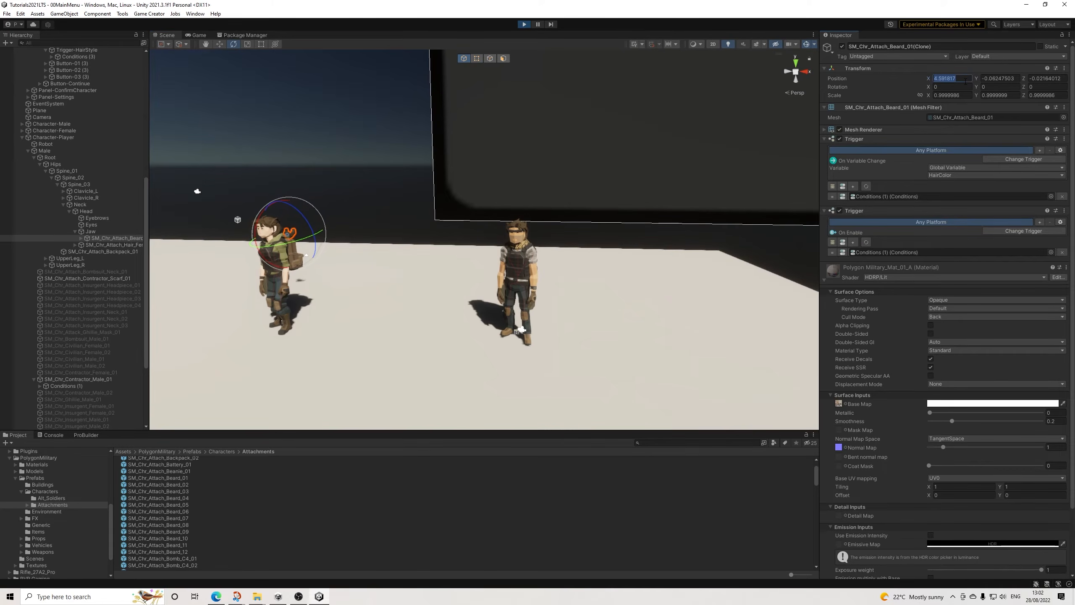
{"action": "type", "text": "0"}
{"action": "key", "text": "Tab"}
{"action": "type", "text": "0"}
{"action": "key", "text": "Tab"}
{"action": "type", "text": "0"}
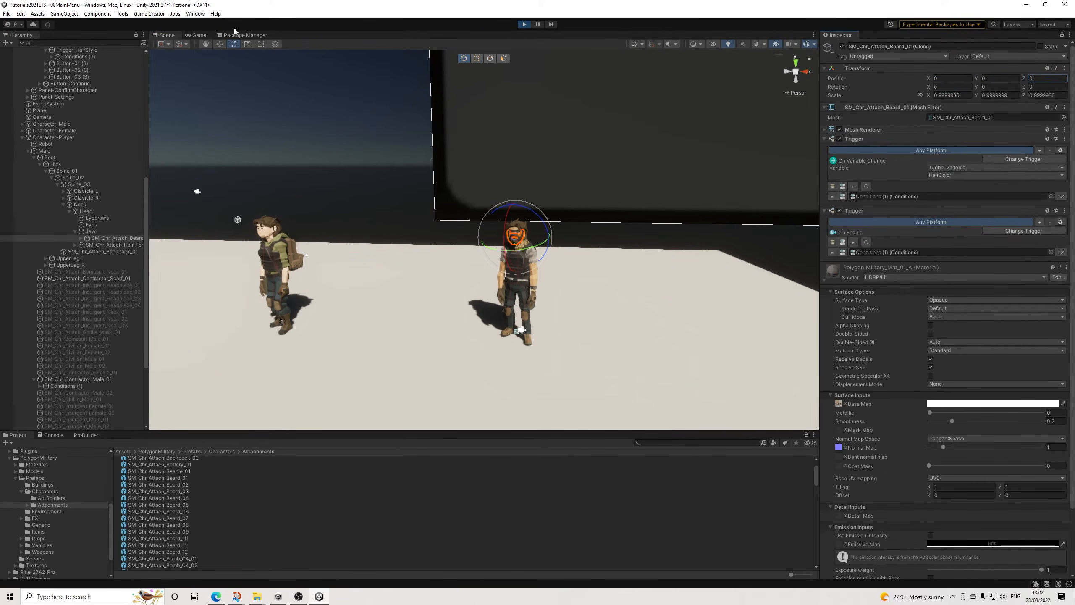
Step: Move the attached beard clone down to Y -0.04 so it fits the character's jaw
{"action": "left_click", "coordinate": [198, 36]}
{"action": "left_click", "coordinate": [170, 35]}
{"action": "scroll", "coordinate": [550, 214], "scroll_direction": "up", "scroll_amount": 4}
{"action": "scroll", "coordinate": [588, 217], "scroll_direction": "up", "scroll_amount": 3}
{"action": "middle_click_drag", "start_coordinate": [588, 217], "coordinate": [487, 216]}
{"action": "scroll", "coordinate": [487, 216], "scroll_direction": "up", "scroll_amount": 5}
{"action": "left_click_drag", "start_coordinate": [487, 216], "coordinate": [446, 216], "text": "alt"}
{"action": "scroll", "coordinate": [446, 216], "scroll_direction": "down", "scroll_amount": 6}
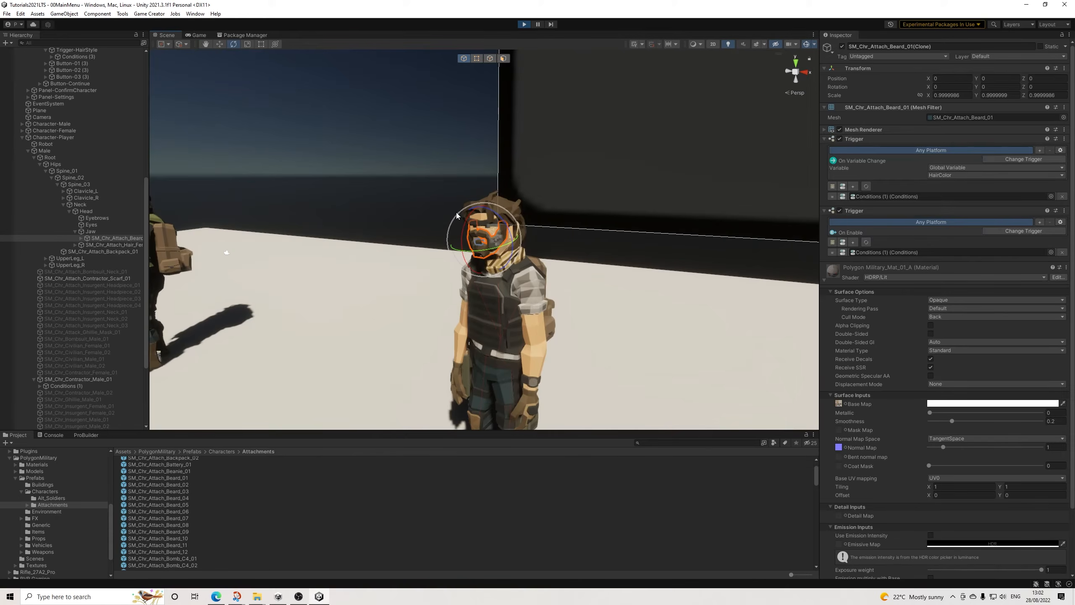
{"action": "scroll", "coordinate": [456, 205], "scroll_direction": "up", "scroll_amount": 2}
{"action": "key", "text": "w"}
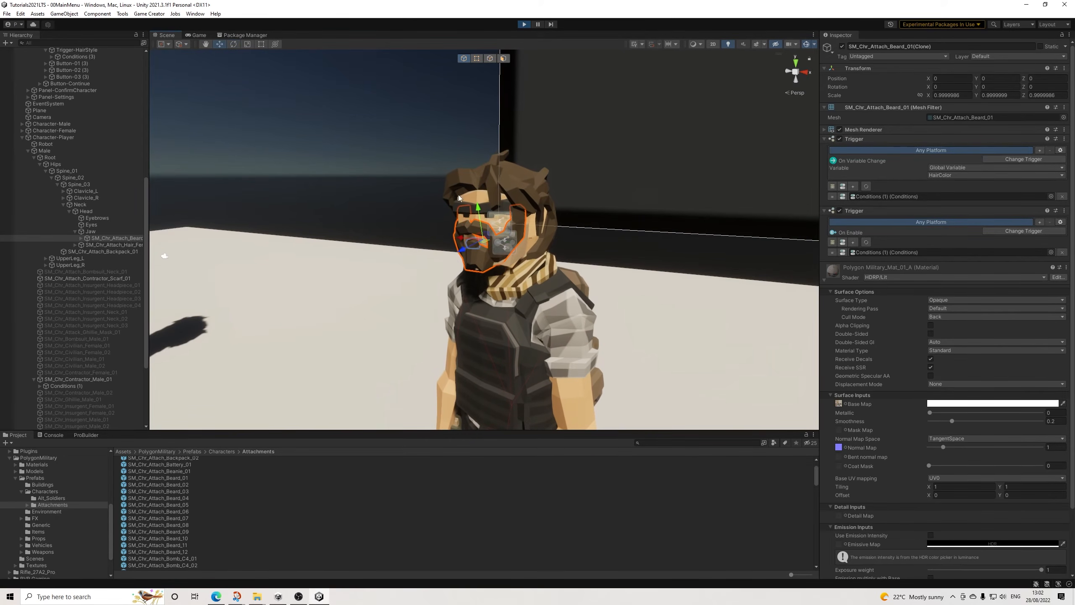
{"action": "left_click_drag", "start_coordinate": [480, 213], "coordinate": [343, 108]}
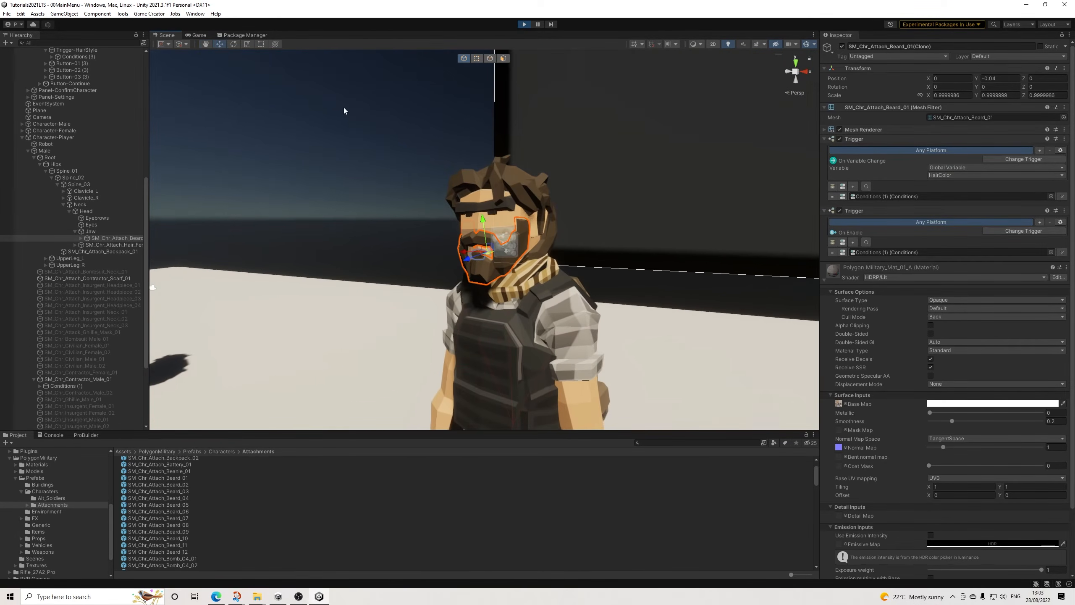
Step: Check the beard's fit in the game preview and switch the facial hair choice to 01
{"action": "left_click", "coordinate": [198, 35]}
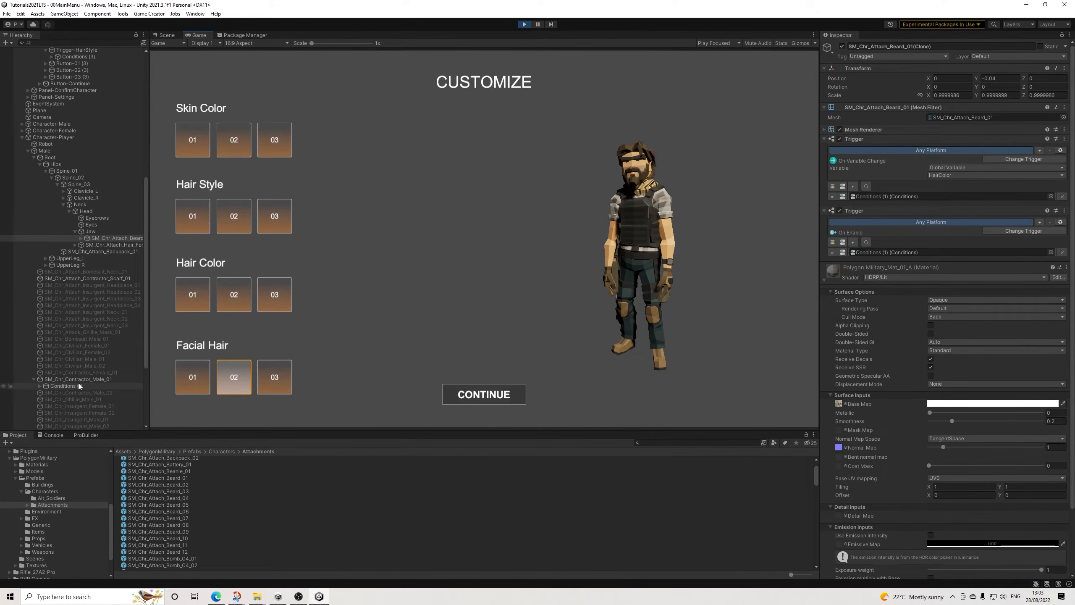
{"action": "left_click", "coordinate": [196, 384]}
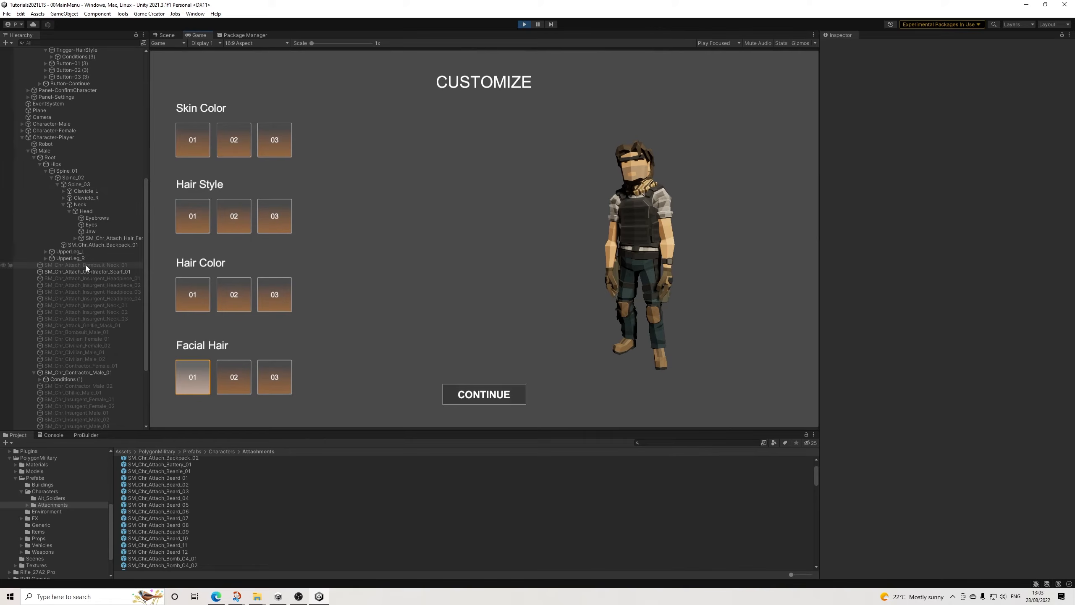
Step: In the facial hair trigger's Conditions (3), set the SM_Chr_Attach_Beard_01 attach action's position to X 0, Y -0.04, Z 0
{"action": "scroll", "coordinate": [80, 263], "scroll_direction": "up", "scroll_amount": 10}
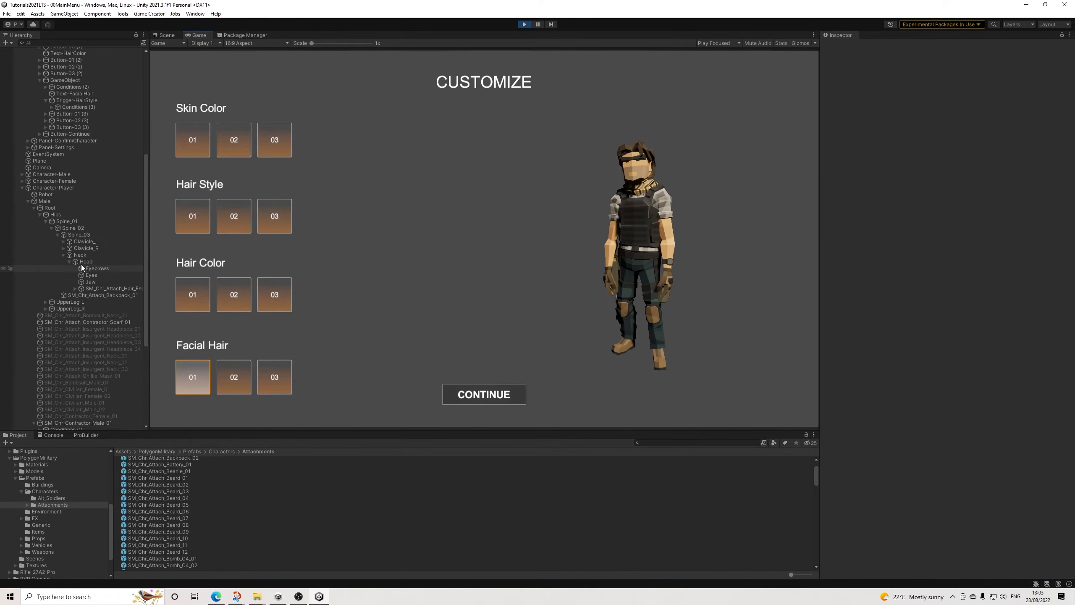
{"action": "scroll", "coordinate": [81, 251], "scroll_direction": "up", "scroll_amount": 3}
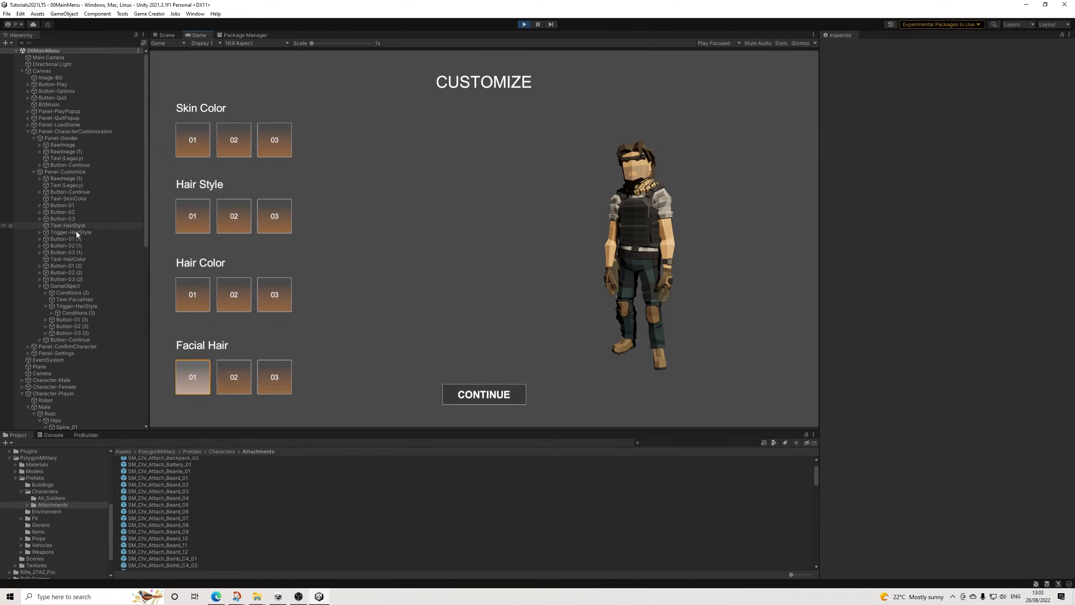
{"action": "left_click", "coordinate": [74, 314]}
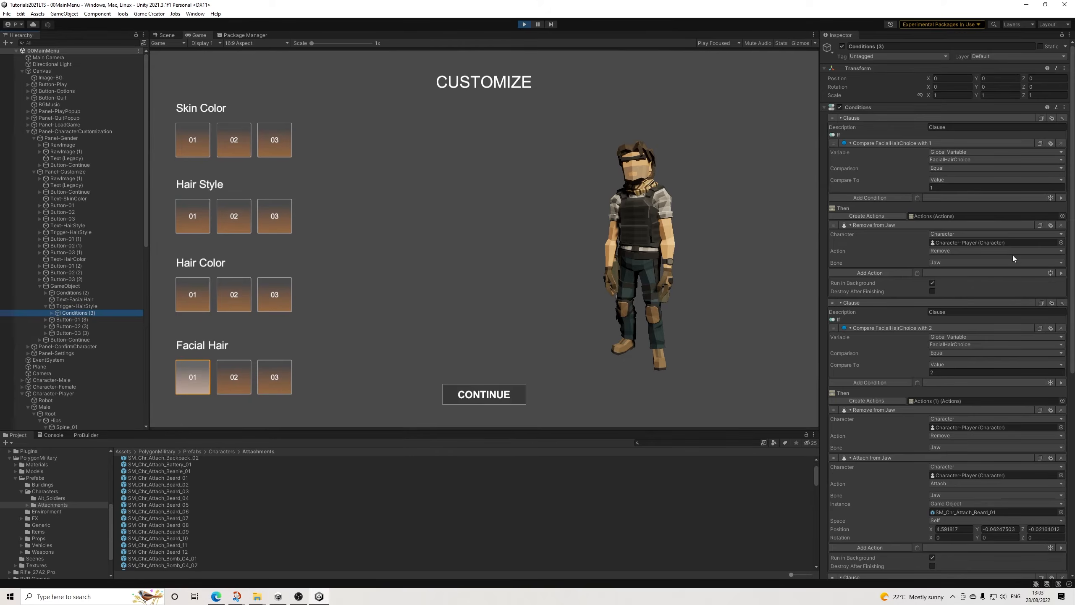
{"action": "scroll", "coordinate": [965, 493], "scroll_direction": "down", "scroll_amount": 2}
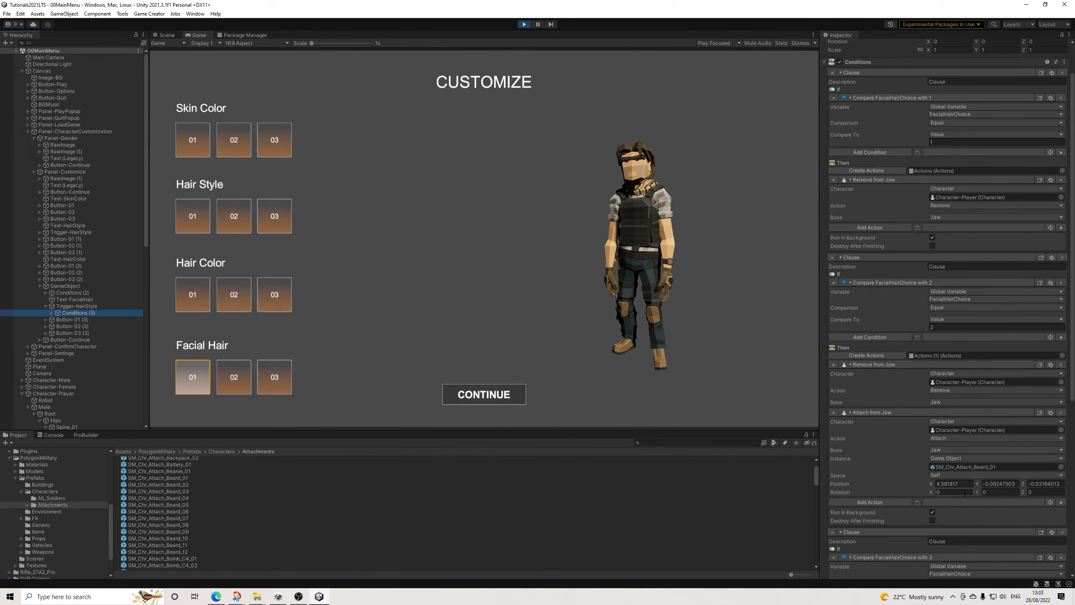
{"action": "left_click", "coordinate": [966, 486]}
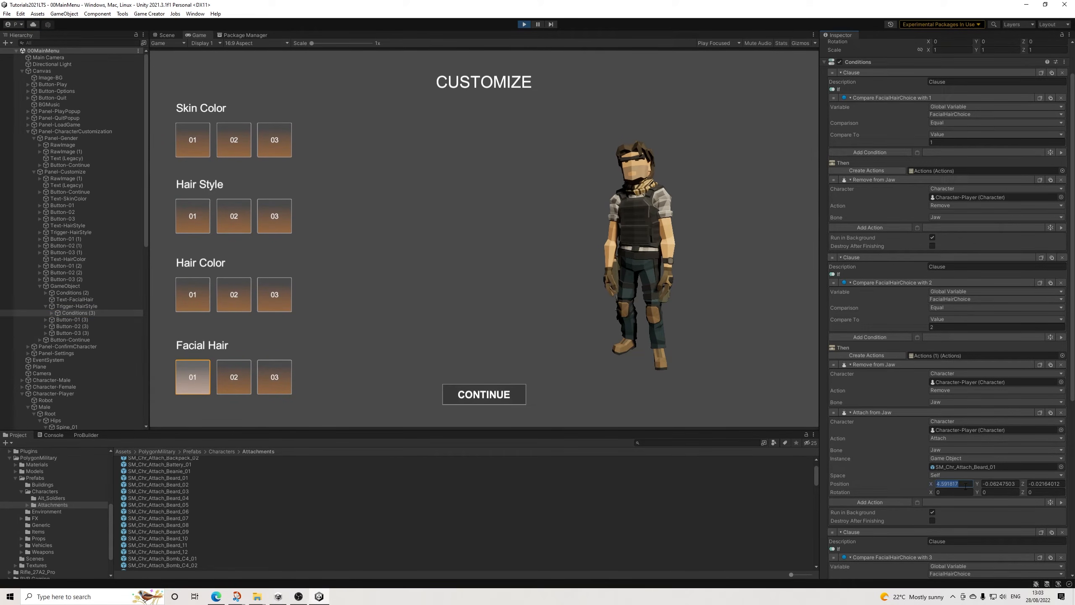
{"action": "key", "text": "Tab"}
{"action": "type", "text": "-0.04"}
{"action": "key", "text": "Tab"}
{"action": "type", "text": "0"}
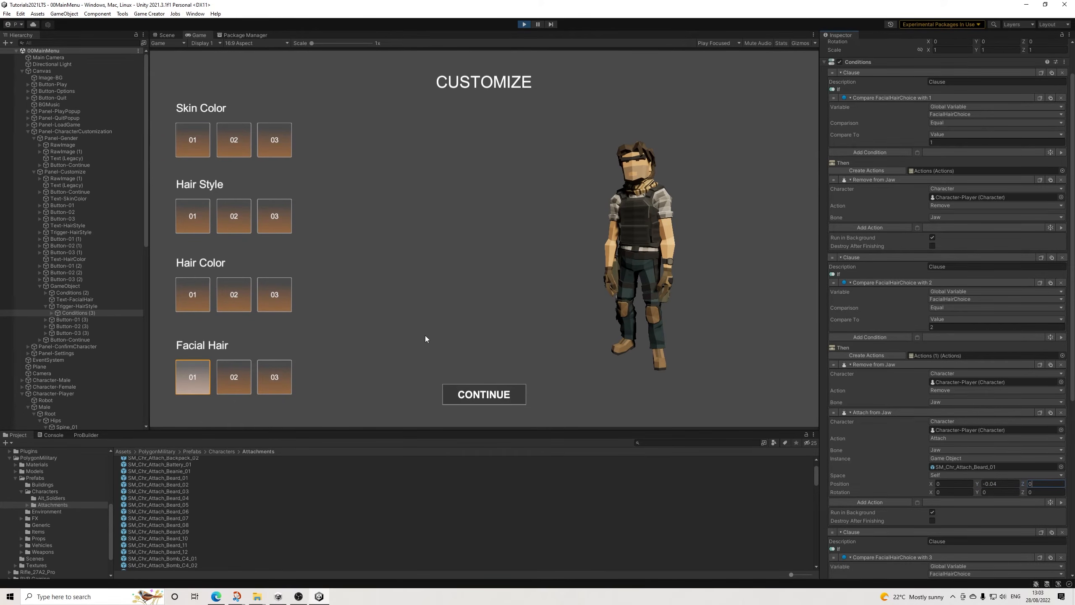
Step: Preview facial hair choice 02 on the character and end the play test
{"action": "left_click", "coordinate": [231, 382]}
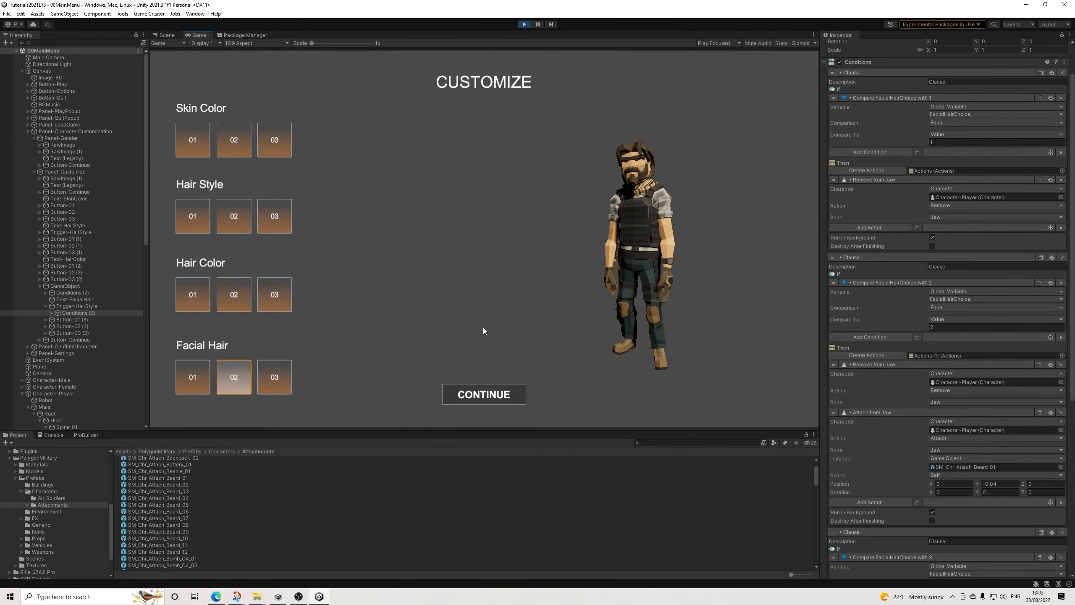
{"action": "left_click", "coordinate": [527, 23]}
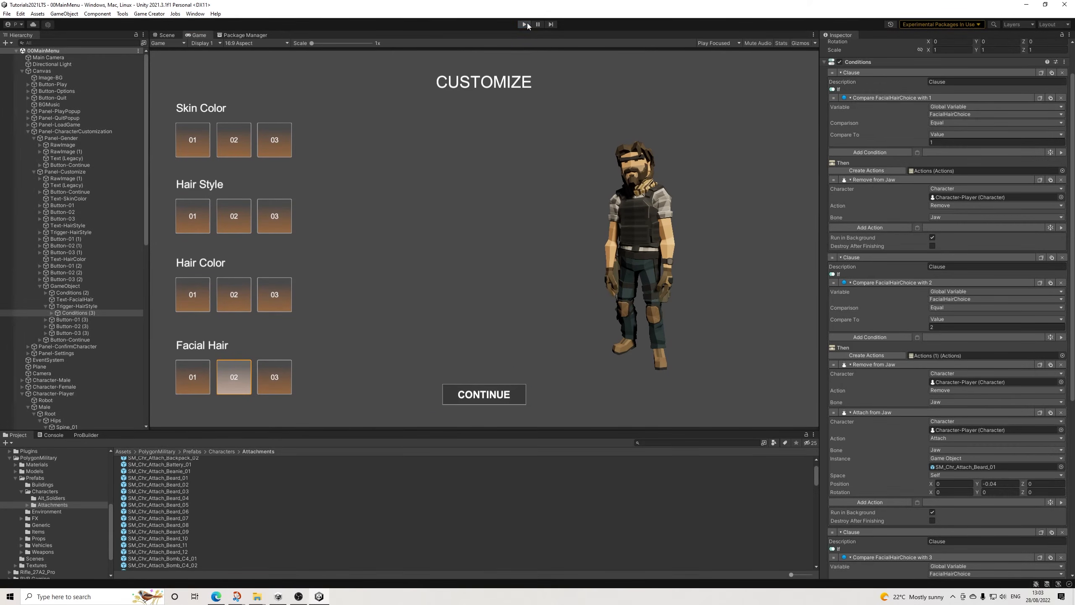
Step: In the FacialHairChoice 2 clause, enter position X 0, Y -0.04, Z 0 again for the SM_Chr_Attach_Beard_01 attach action
{"action": "left_click", "coordinate": [963, 484]}
{"action": "type", "text": "0"}
{"action": "key", "text": "Tab"}
{"action": "type", "text": "-"}
{"action": "key", "text": "Tab"}
{"action": "type", "text": "0"}
Step: Set the SM_Chr_Attach_Beard_02 attach action's position to X 0, Y -0.04, Z 0 and save the scene
{"action": "scroll", "coordinate": [965, 496], "scroll_direction": "down", "scroll_amount": 5}
{"action": "scroll", "coordinate": [965, 502], "scroll_direction": "down", "scroll_amount": 4}
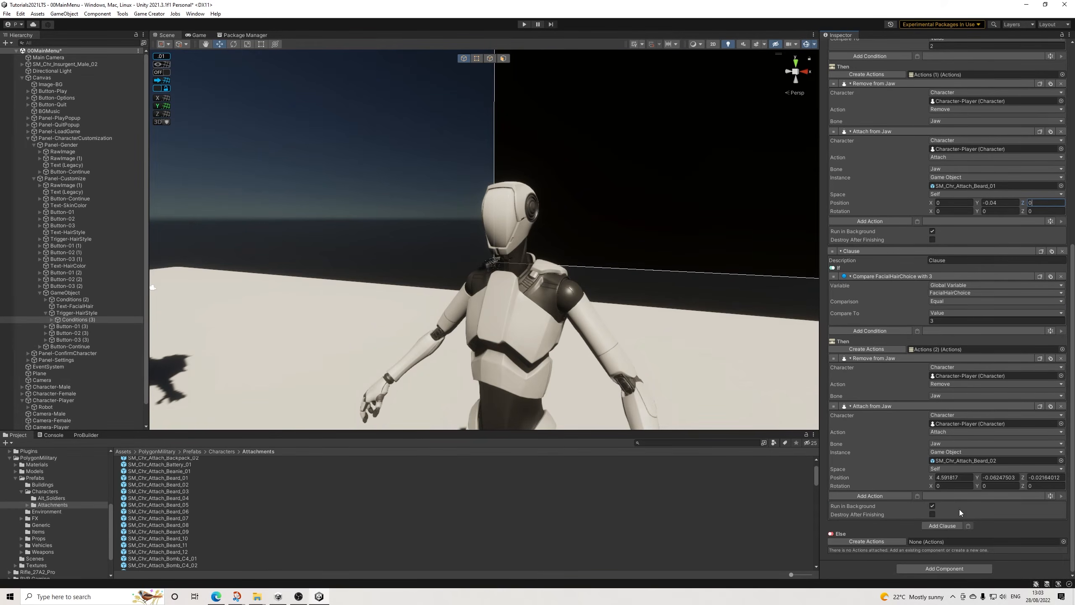
{"action": "left_click", "coordinate": [965, 477]}
{"action": "type", "text": "0"}
{"action": "key", "text": "Tab"}
{"action": "type", "text": "-"}
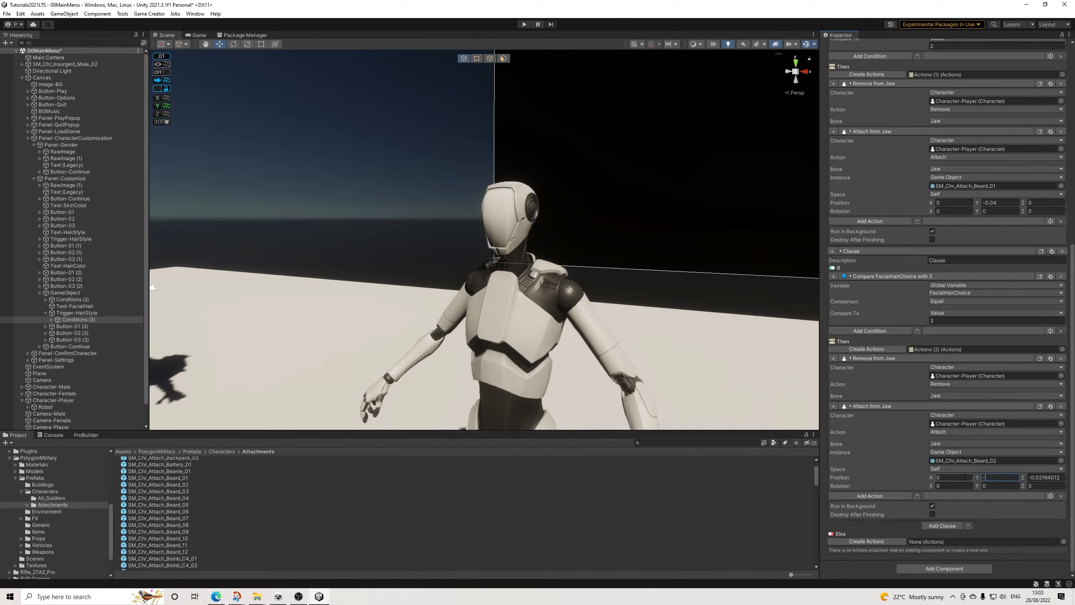
{"action": "type", "text": "0.04"}
{"action": "key", "text": "Tab"}
{"action": "type", "text": "0"}
{"action": "left_click", "coordinate": [7, 14]}
{"action": "left_click", "coordinate": [20, 53]}
Step: Add the open 00MainMenu scene to the build settings' scene list
{"action": "left_click", "coordinate": [6, 13]}
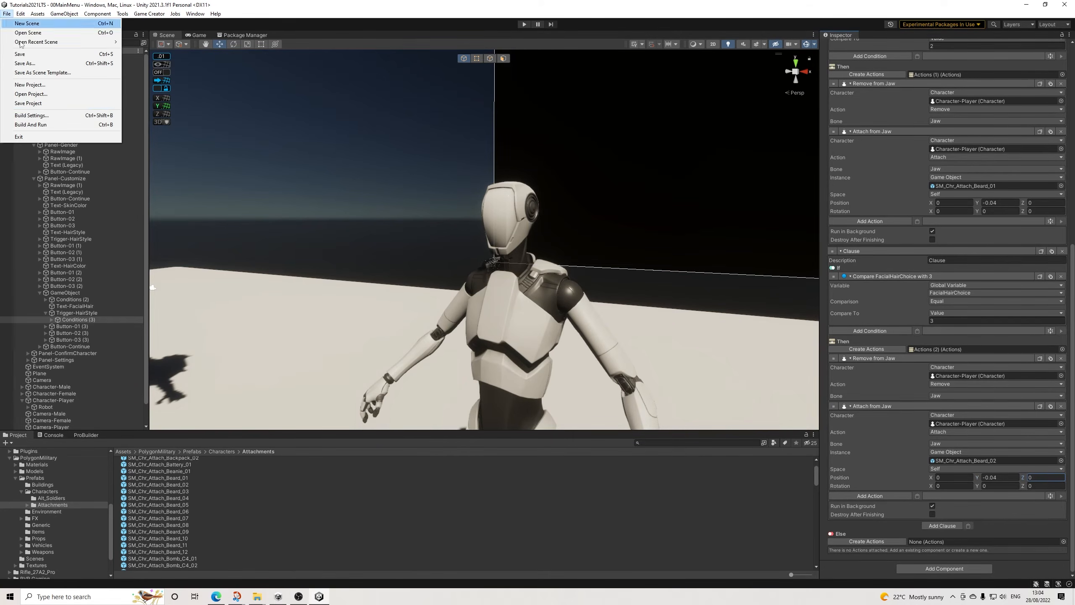
{"action": "left_click", "coordinate": [31, 115]}
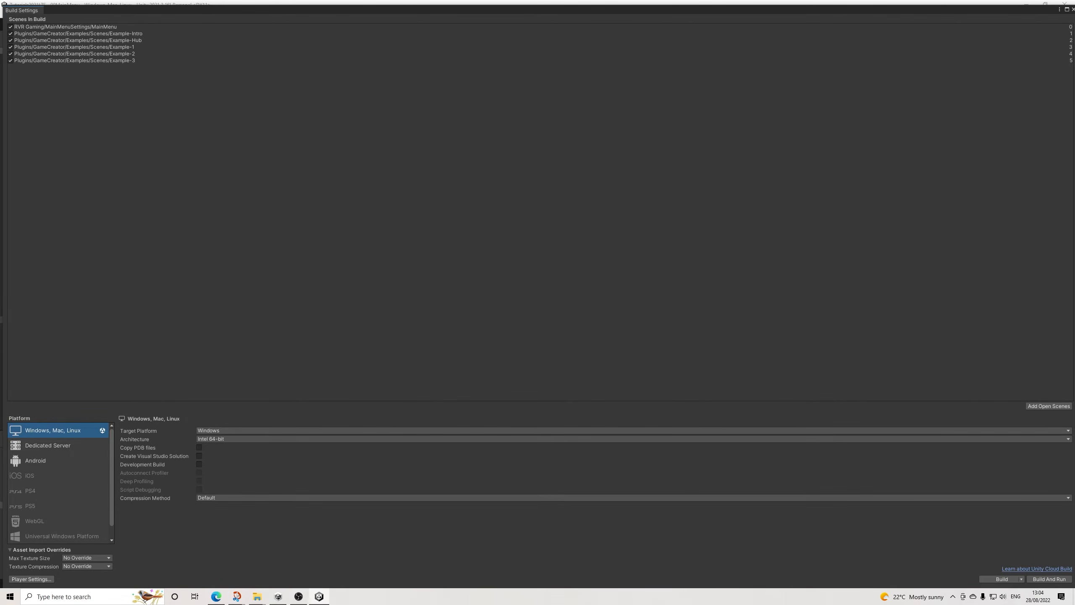
{"action": "left_click", "coordinate": [1047, 406]}
{"action": "left_click", "coordinate": [1074, 10]}
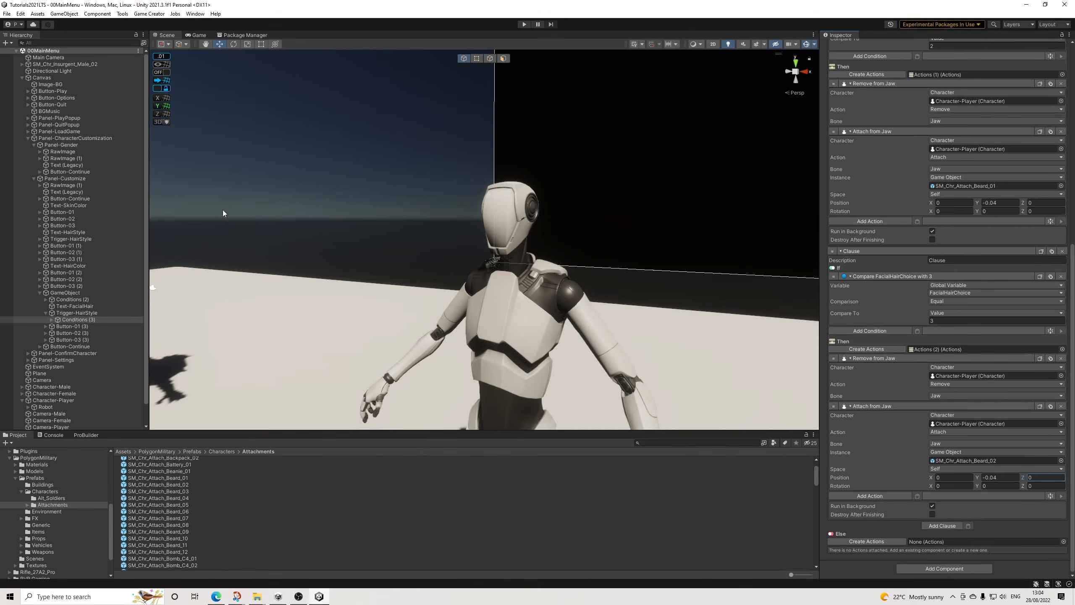
Step: Open the 01Game scene from the project's 00Scenes folder
{"action": "scroll", "coordinate": [100, 339], "scroll_direction": "down", "scroll_amount": 2}
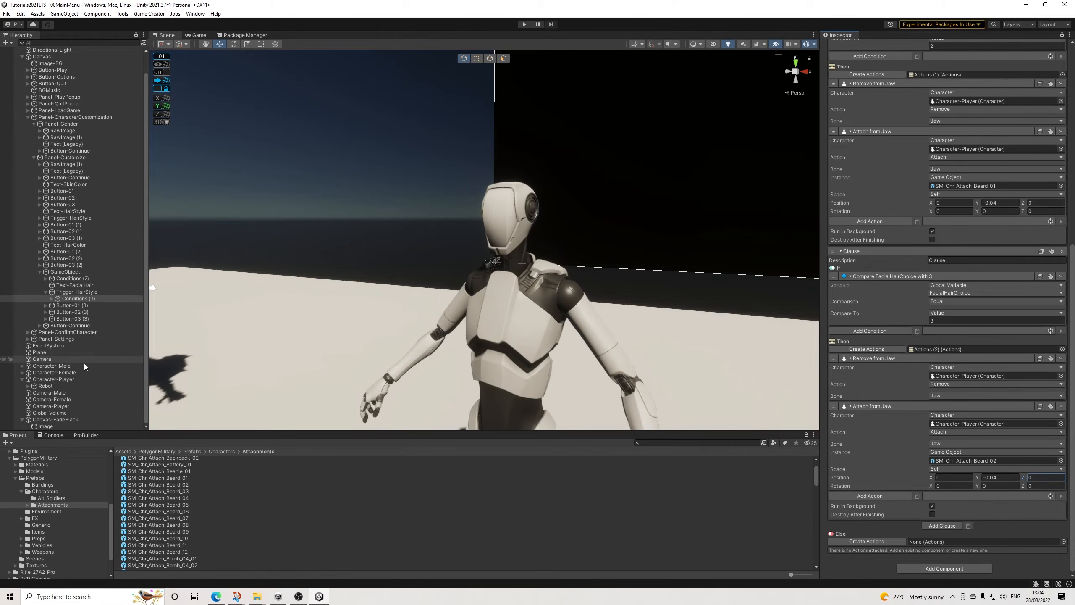
{"action": "scroll", "coordinate": [34, 468], "scroll_direction": "up", "scroll_amount": 5}
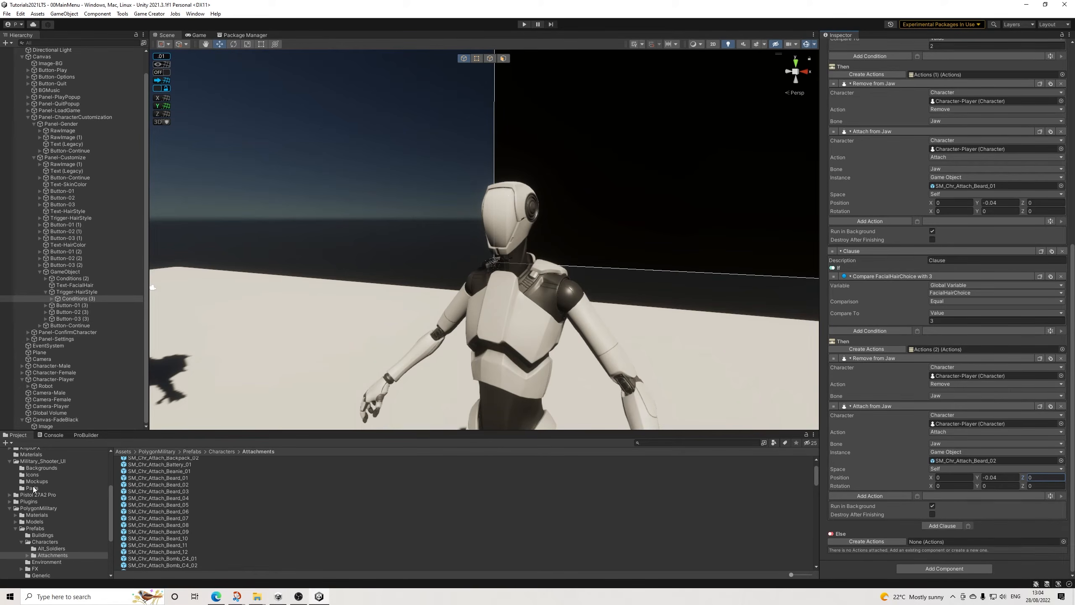
{"action": "scroll", "coordinate": [34, 489], "scroll_direction": "up", "scroll_amount": 5}
{"action": "left_click", "coordinate": [43, 460]}
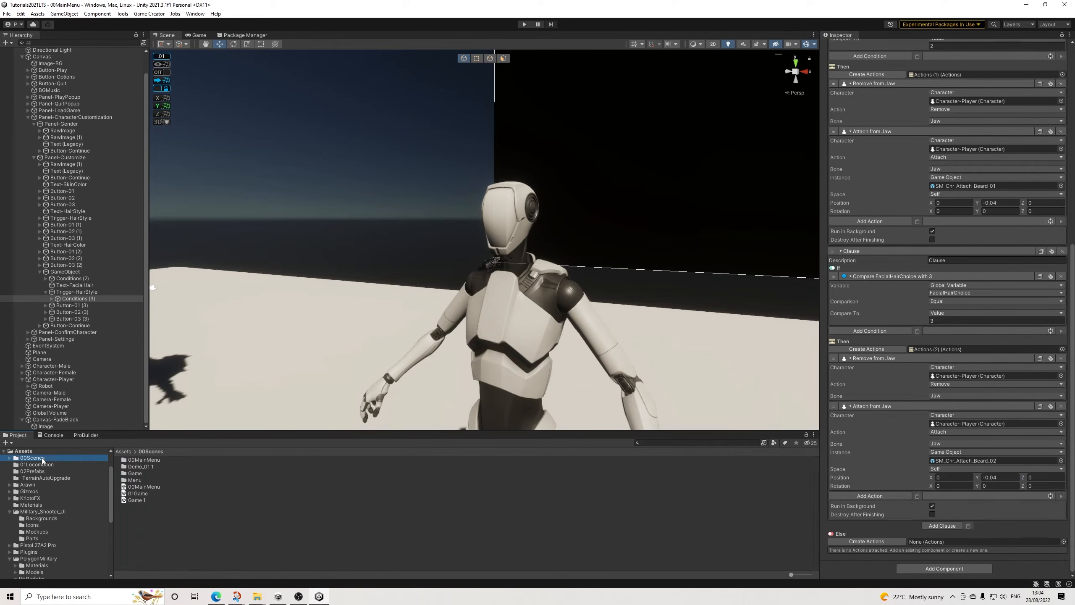
{"action": "left_click", "coordinate": [138, 493]}
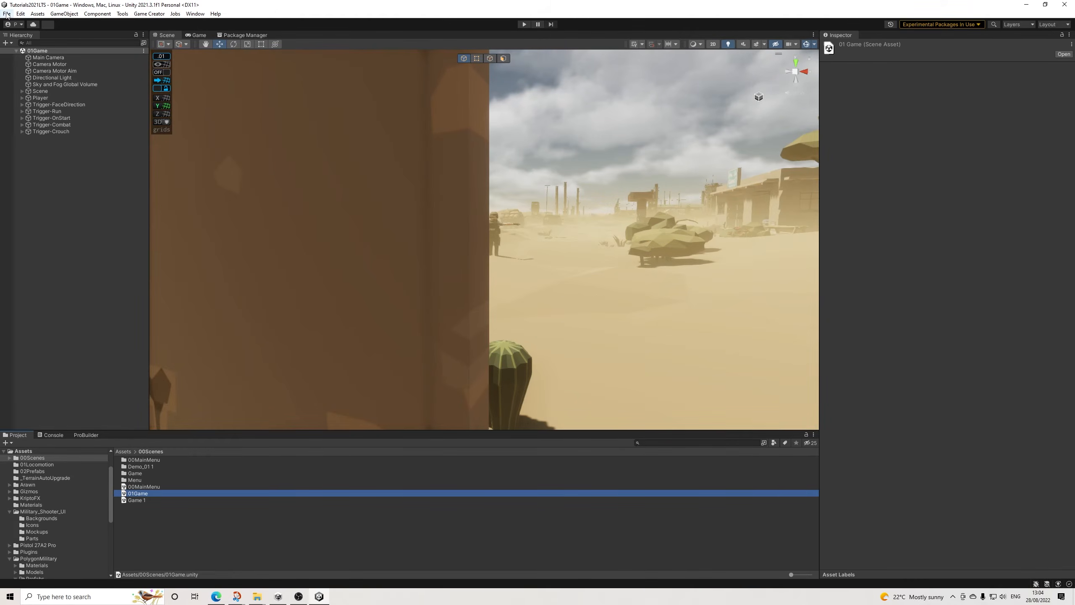
Step: Add the open 01Game scene to the build settings' scene list
{"action": "left_click", "coordinate": [7, 13]}
{"action": "left_click", "coordinate": [31, 115]}
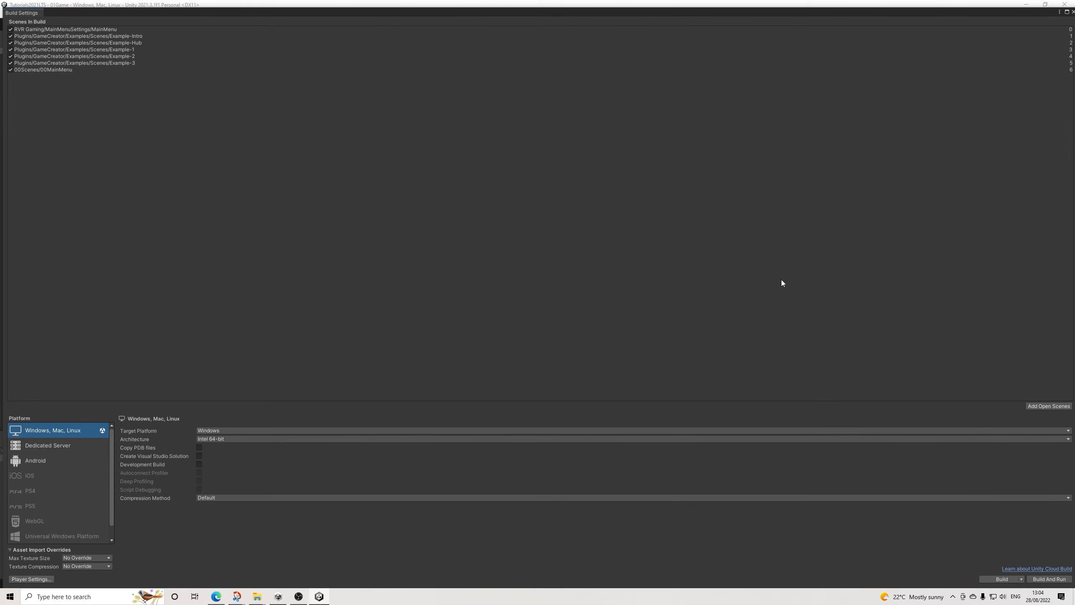
{"action": "left_click", "coordinate": [1035, 406]}
{"action": "left_click", "coordinate": [1073, 12]}
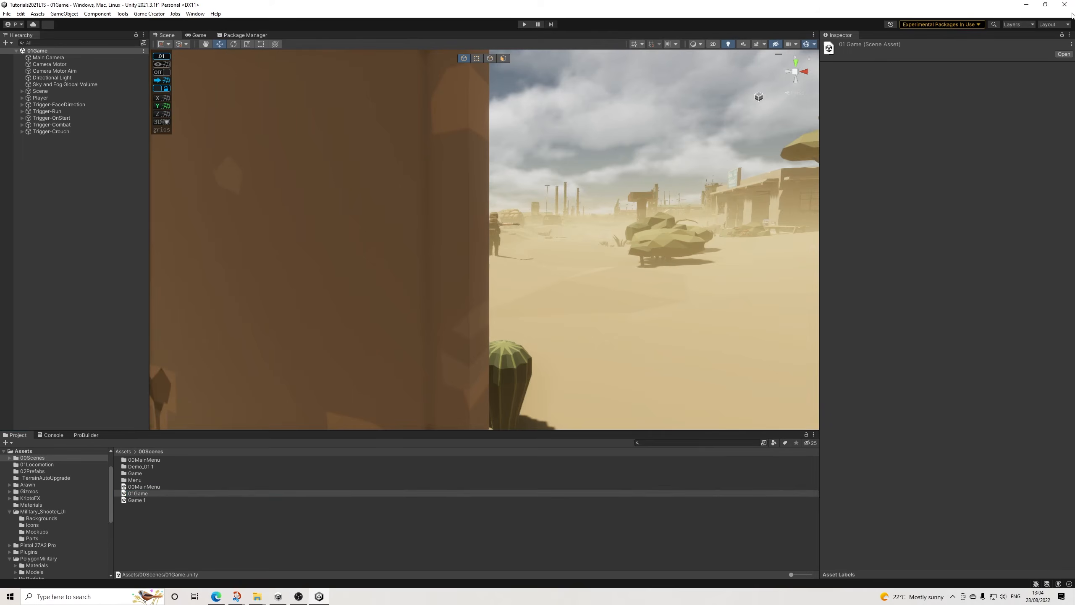
Step: Check the existing actions of Trigger-OnStart and create an additional Actions object for that trigger
{"action": "left_click", "coordinate": [55, 153]}
{"action": "left_click", "coordinate": [51, 117]}
{"action": "left_click", "coordinate": [877, 148]}
{"action": "left_click", "coordinate": [48, 125]}
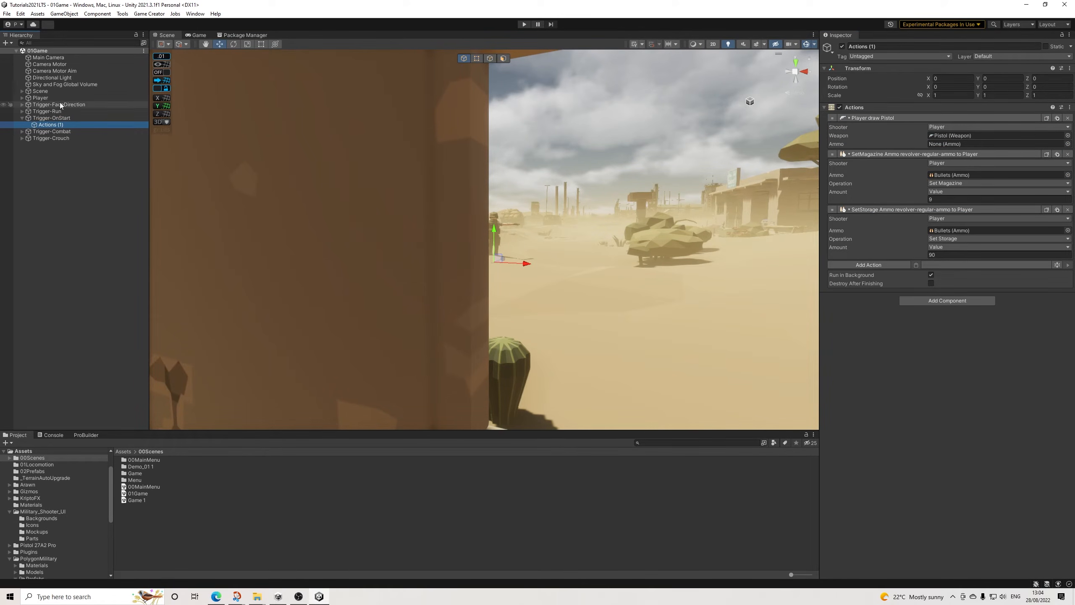
{"action": "left_click", "coordinate": [51, 118]}
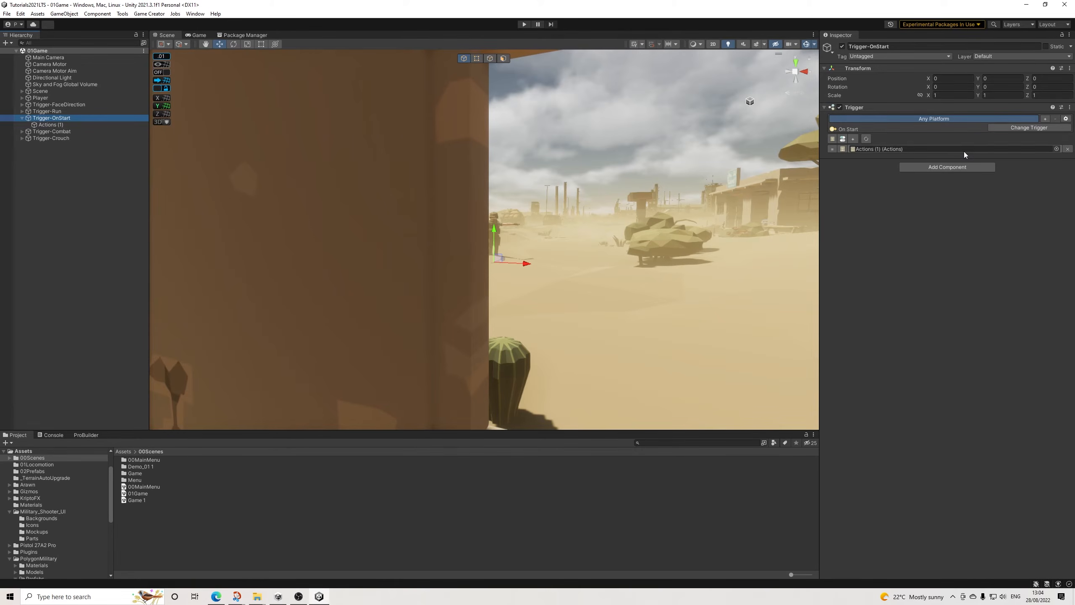
{"action": "left_click", "coordinate": [832, 139]}
{"action": "left_click", "coordinate": [67, 133]}
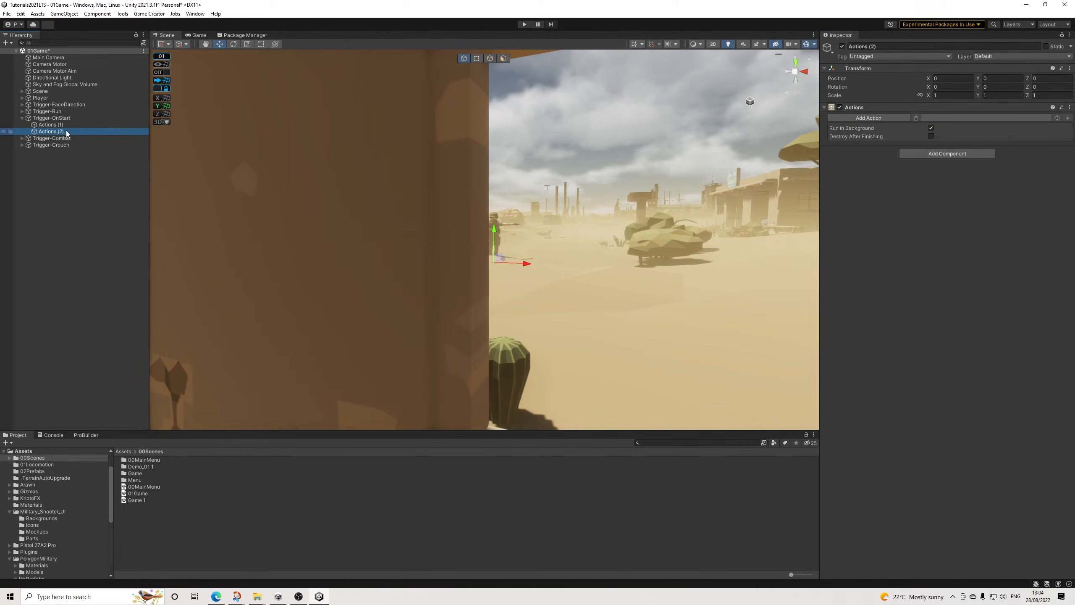
Step: Add a Character Model action to Actions (2) for the Player, with the global variable PlayerModel as its prefab model
{"action": "left_click", "coordinate": [876, 116]}
{"action": "type", "text": "model"}
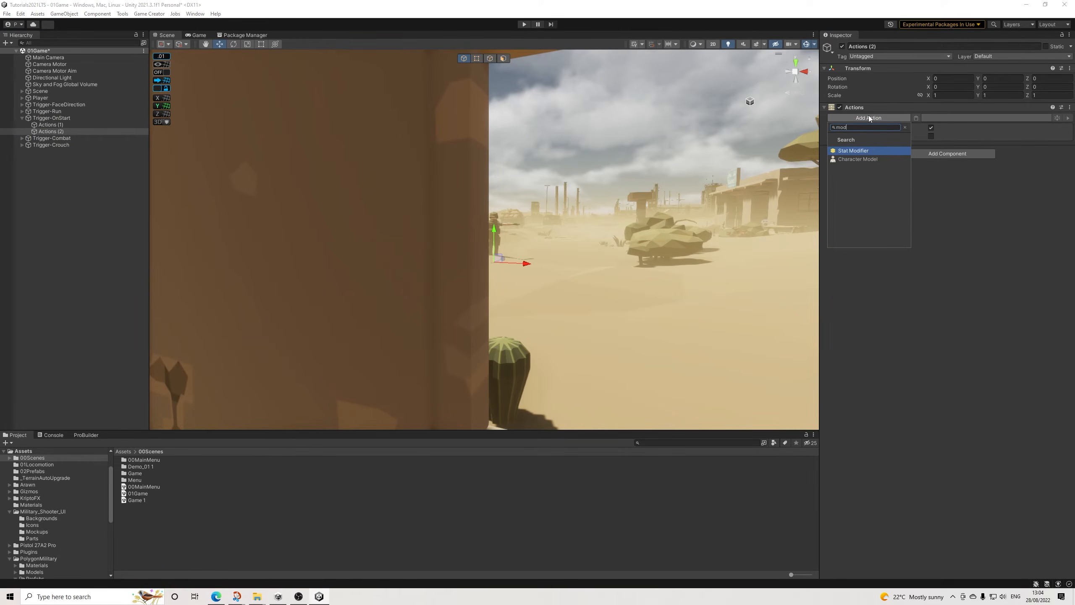
{"action": "key", "text": "Return"}
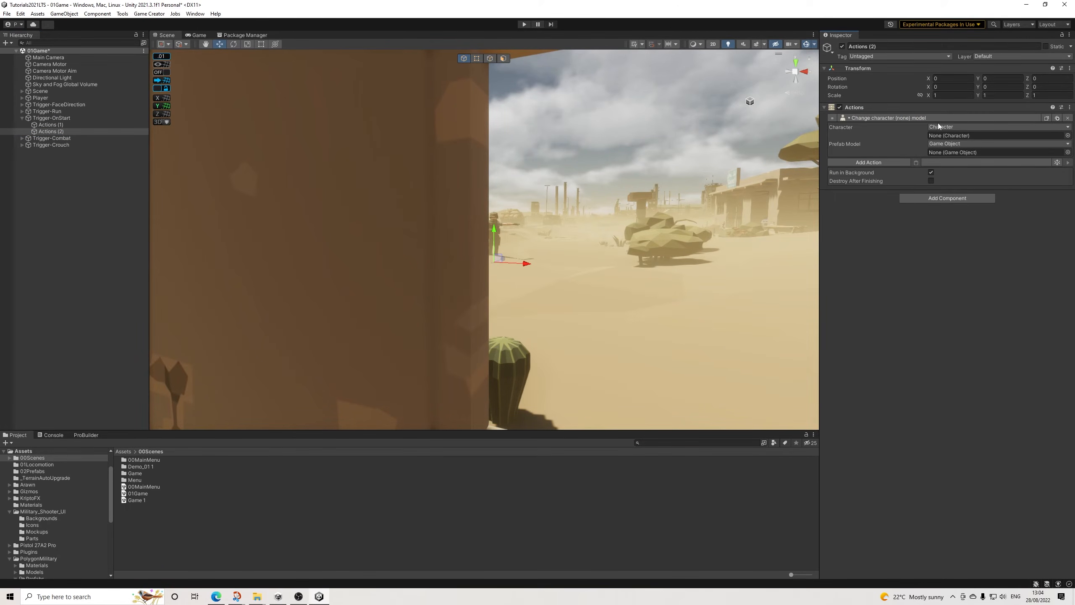
{"action": "left_click", "coordinate": [937, 128]}
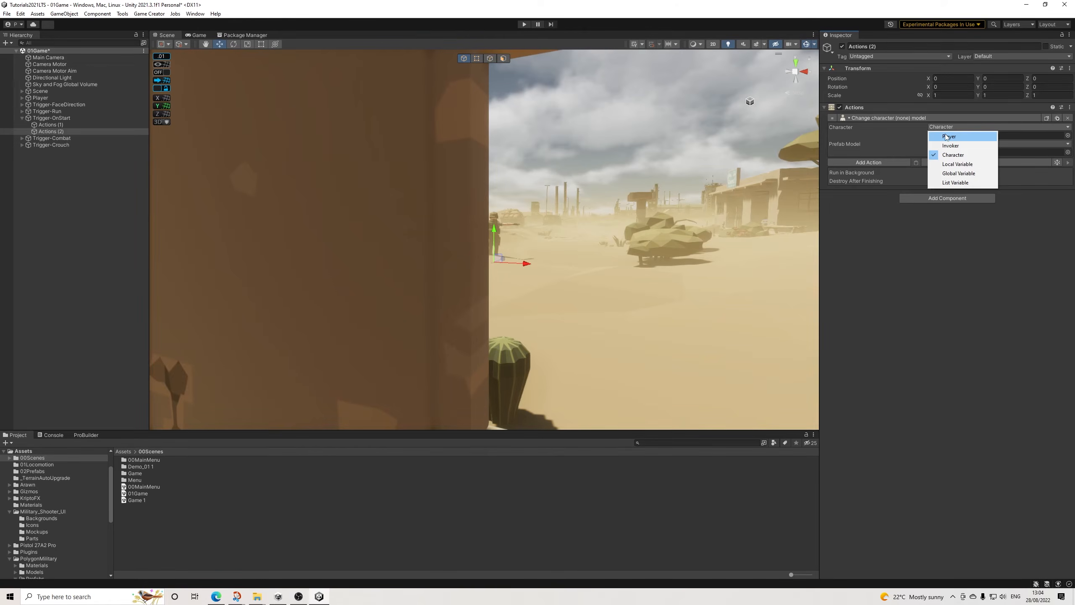
{"action": "left_click", "coordinate": [947, 136]}
{"action": "left_click", "coordinate": [969, 135]}
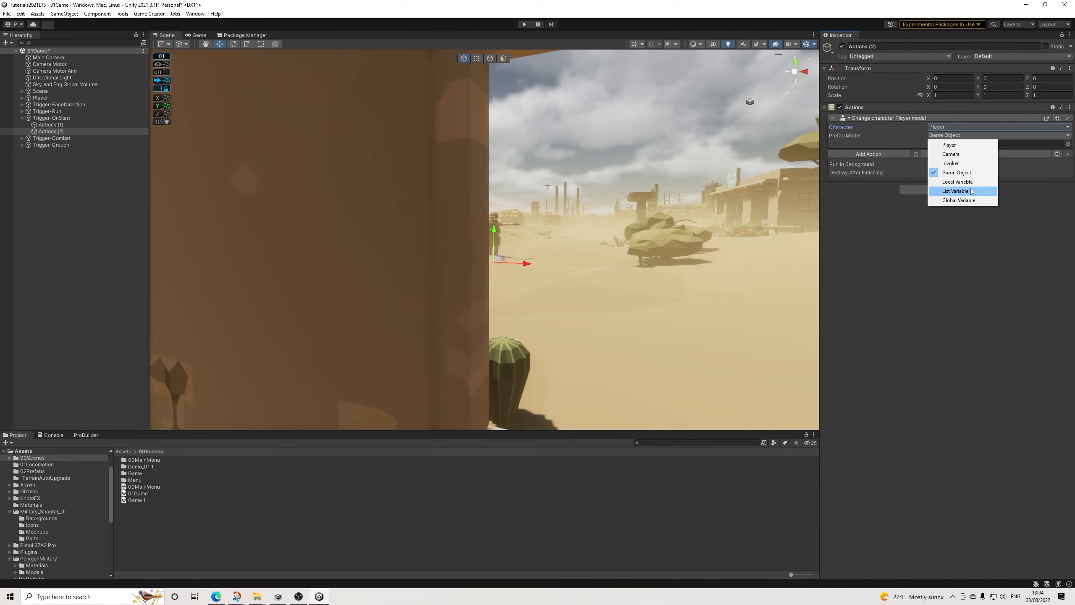
{"action": "left_click", "coordinate": [960, 200]}
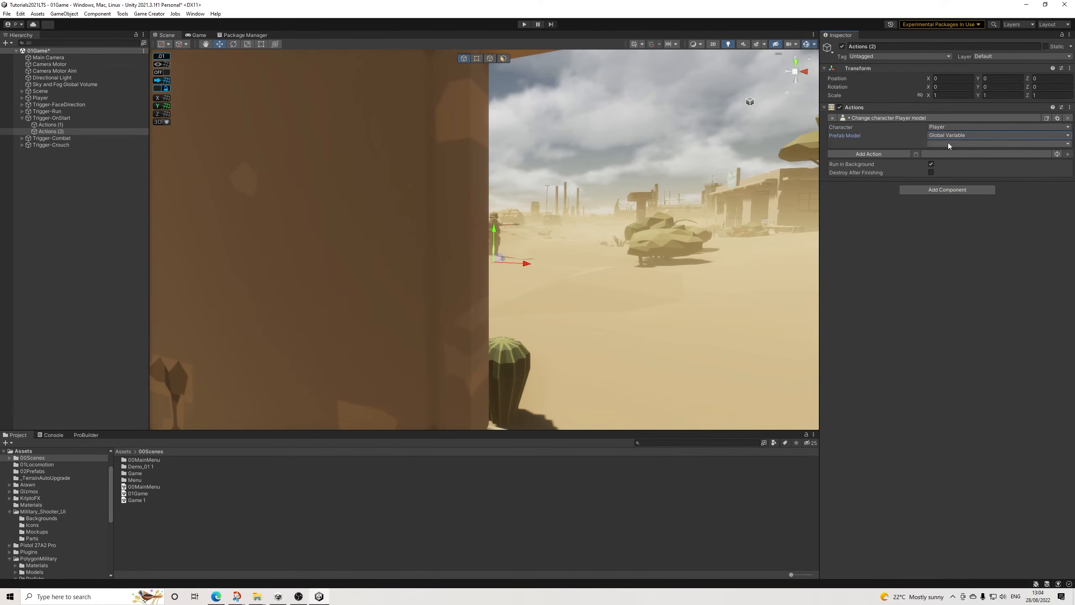
{"action": "left_click", "coordinate": [947, 143]}
{"action": "left_click", "coordinate": [952, 178]}
Step: Try a Character Attachment action for the Player's Head bone in Actions (2) and remove it again
{"action": "left_click", "coordinate": [890, 155]}
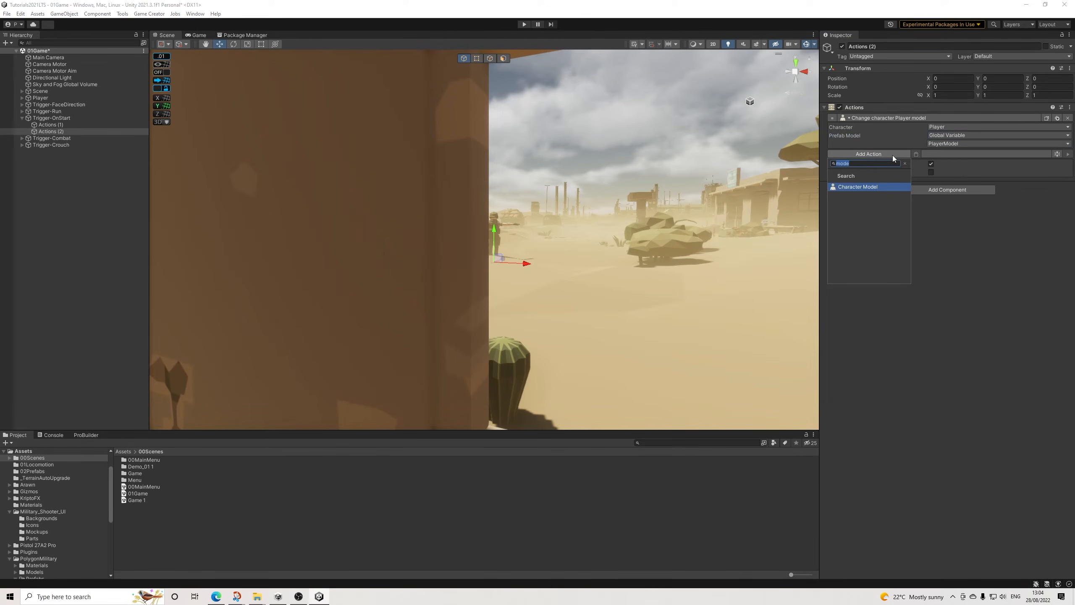
{"action": "type", "text": "att"}
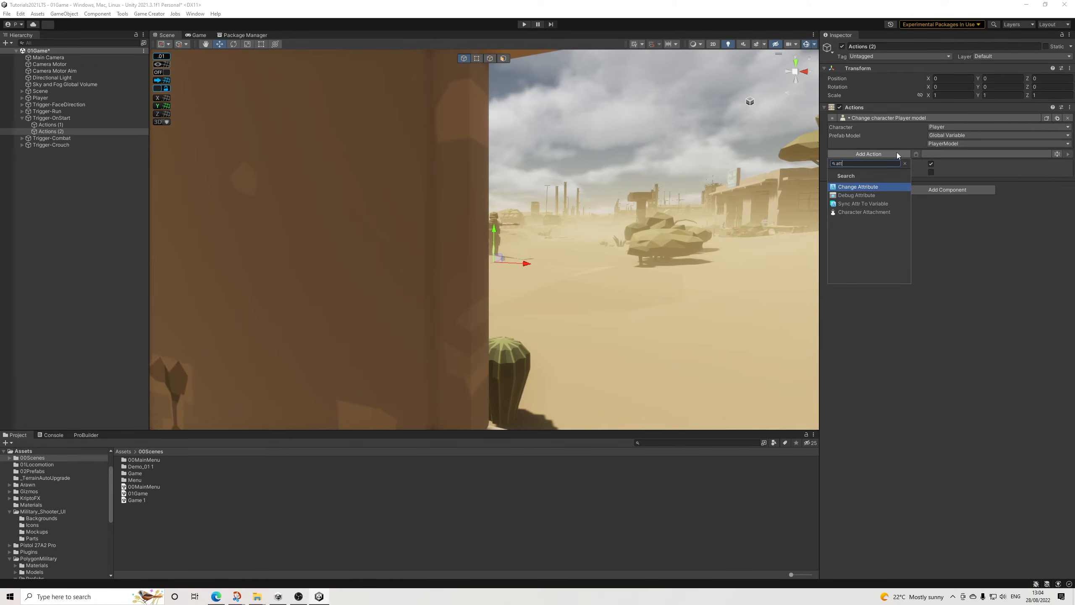
{"action": "key", "text": "Down"}
{"action": "key", "text": "Down"}
{"action": "key", "text": "Down"}
{"action": "key", "text": "Return"}
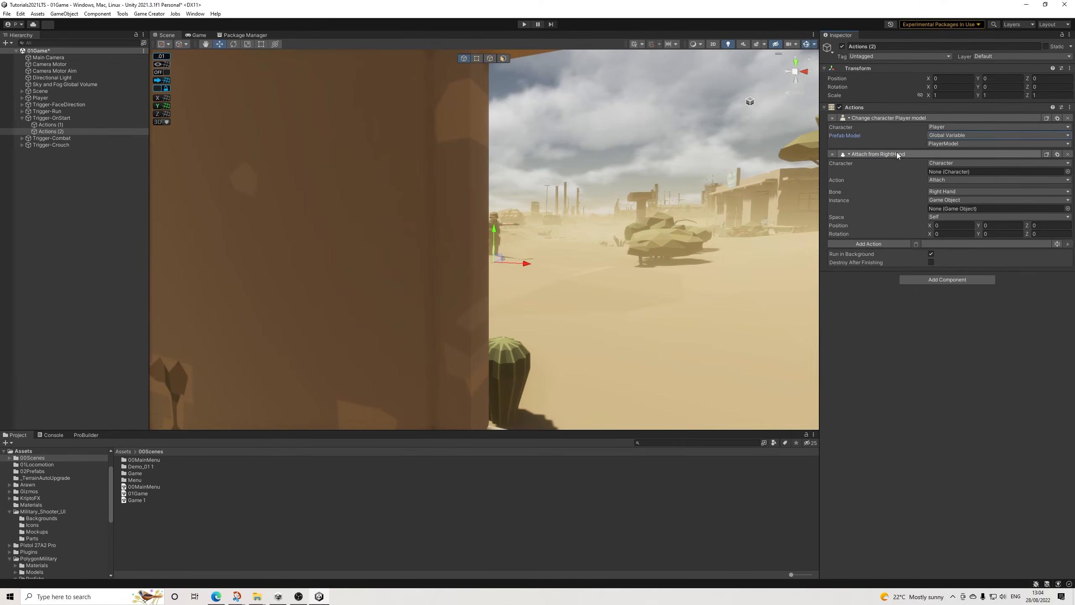
{"action": "left_click", "coordinate": [936, 162]}
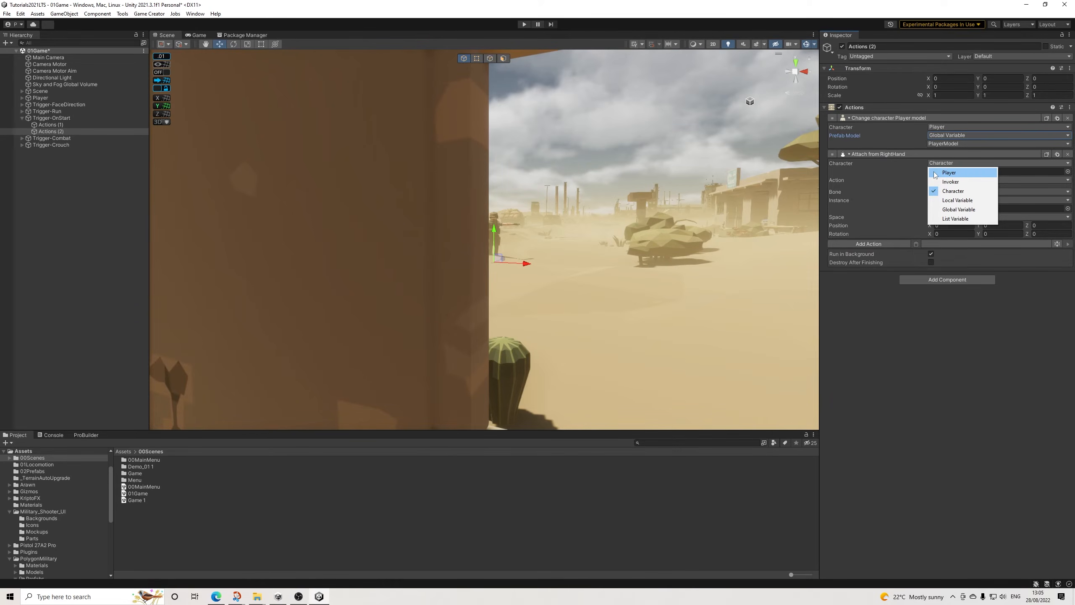
{"action": "left_click", "coordinate": [937, 172]}
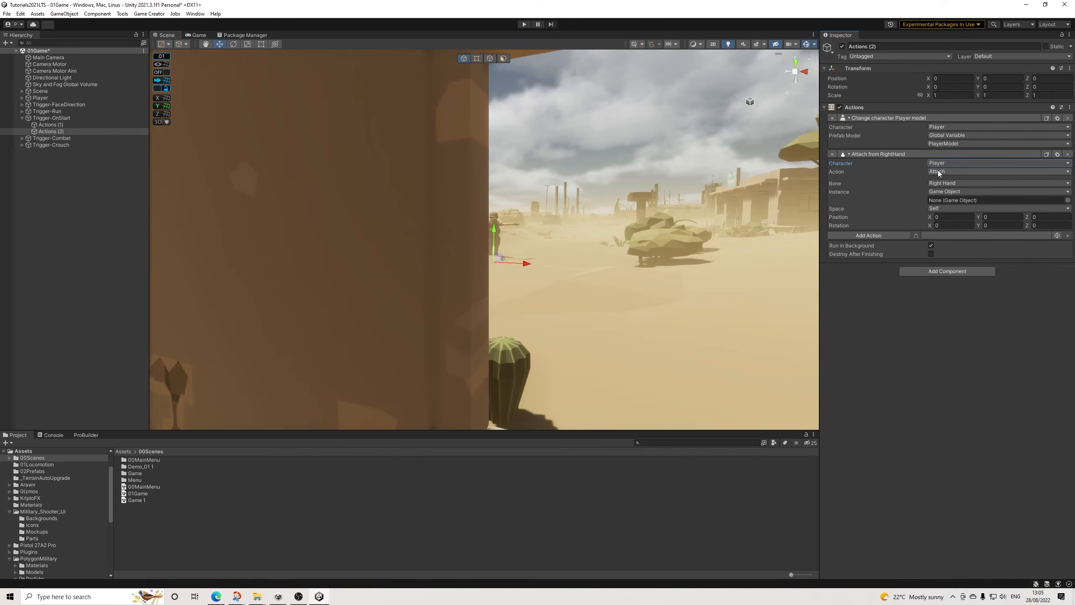
{"action": "left_click", "coordinate": [946, 208]}
{"action": "left_click", "coordinate": [946, 185]}
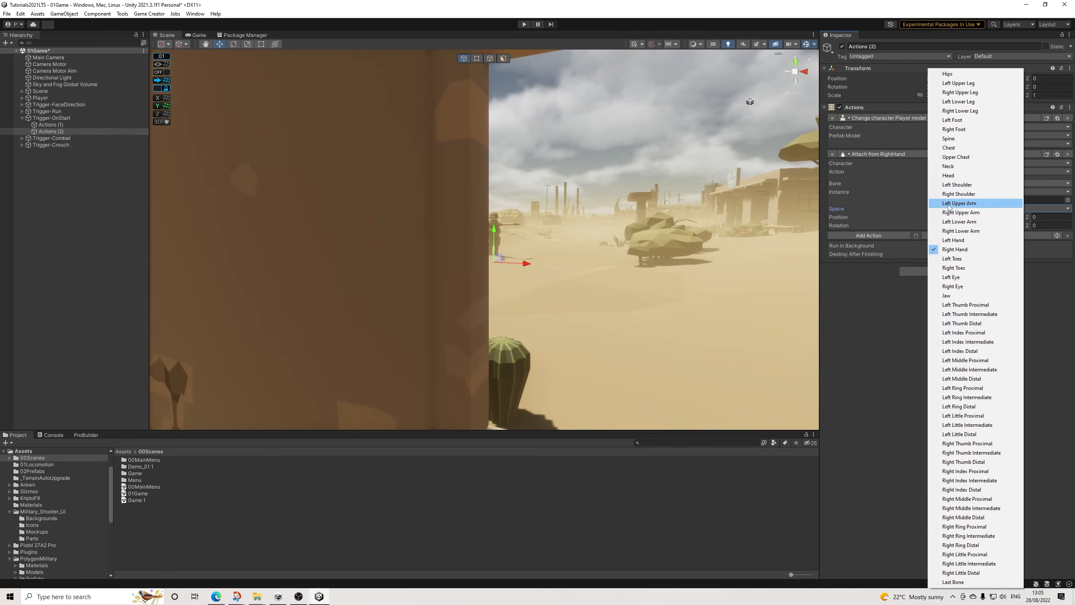
{"action": "left_click", "coordinate": [951, 177]}
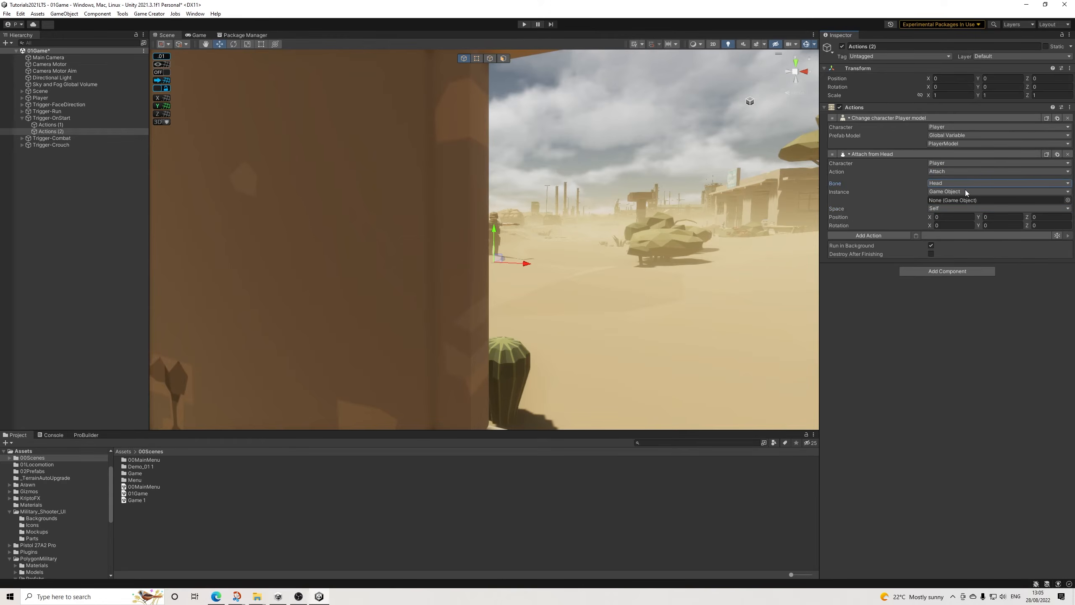
{"action": "left_click", "coordinate": [954, 193]}
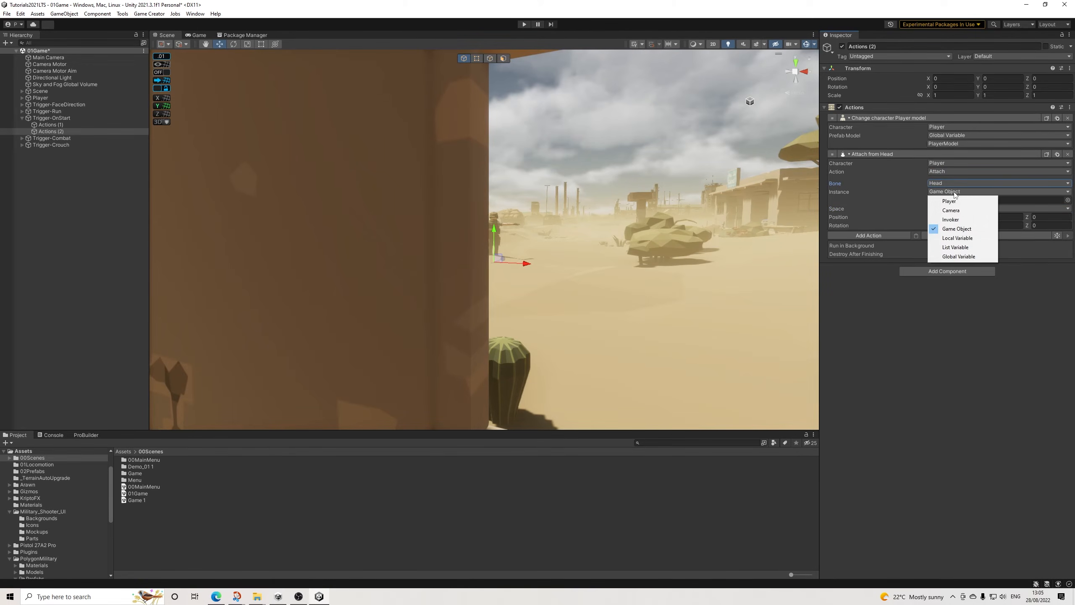
{"action": "left_click", "coordinate": [935, 307]}
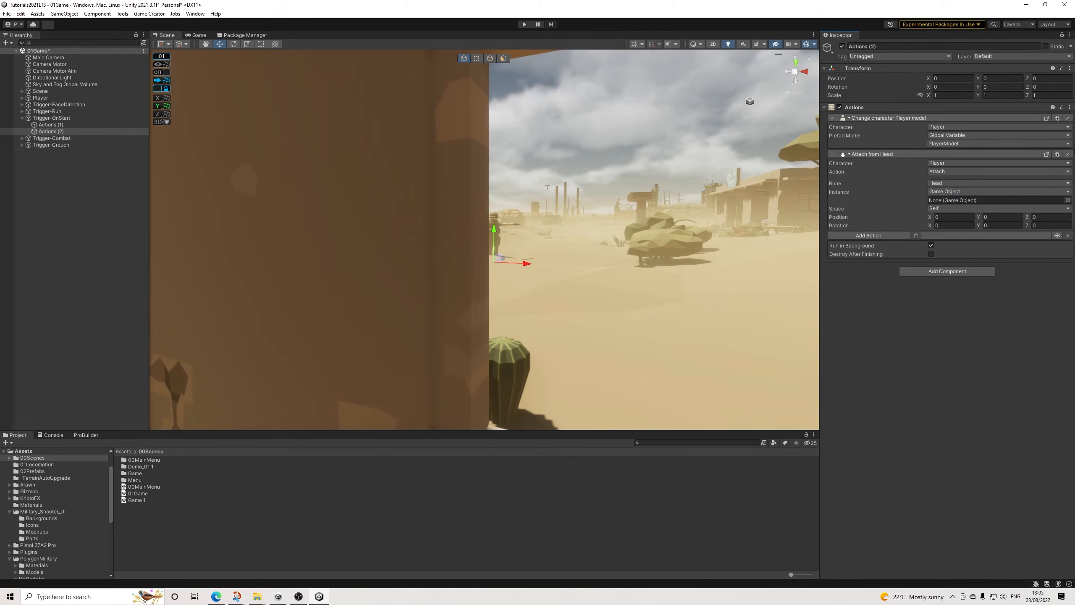
{"action": "left_click", "coordinate": [1068, 154]}
Step: Add two call conditions actions to Actions (2), below the player model change
{"action": "left_click", "coordinate": [895, 154]}
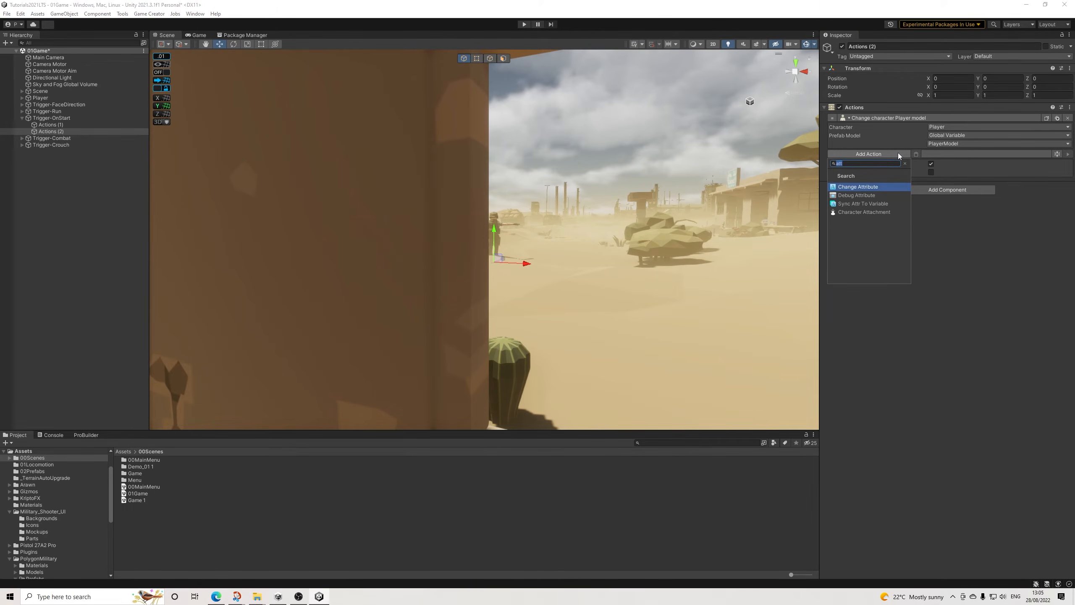
{"action": "key", "text": "Return"}
{"action": "left_click", "coordinate": [1058, 154]}
Step: Add an execute actions entry to Actions (2) and assign Actions (1) to it
{"action": "left_click", "coordinate": [878, 234]}
{"action": "type", "text": "exe"}
{"action": "key", "text": "Down"}
{"action": "key", "text": "Return"}
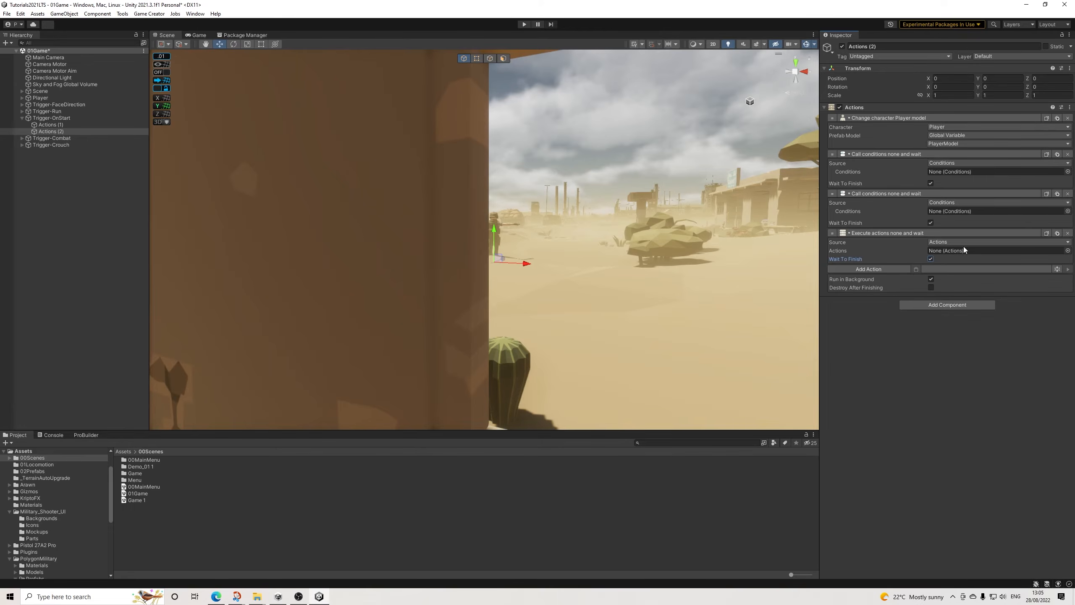
{"action": "left_click_drag", "start_coordinate": [49, 124], "coordinate": [964, 251]}
Step: Delete the Actions (1) object, remove its entry from Trigger-OnStart and reopen Actions (2)
{"action": "left_click", "coordinate": [61, 132]}
{"action": "left_click", "coordinate": [51, 124]}
{"action": "key", "text": "Delete"}
{"action": "left_click", "coordinate": [51, 118]}
{"action": "left_click", "coordinate": [1068, 149]}
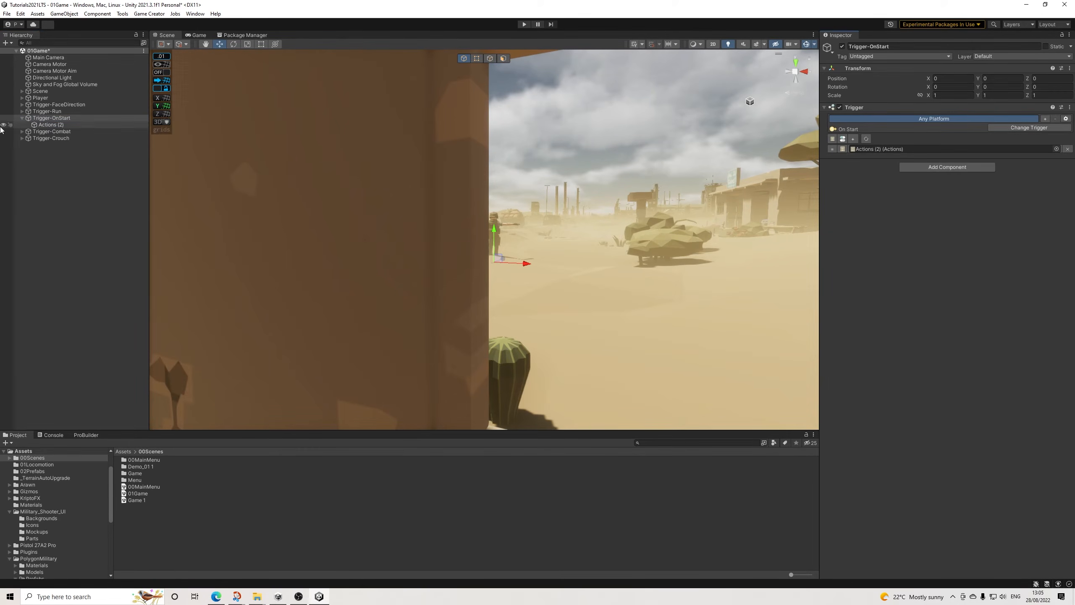
{"action": "left_click", "coordinate": [48, 125]}
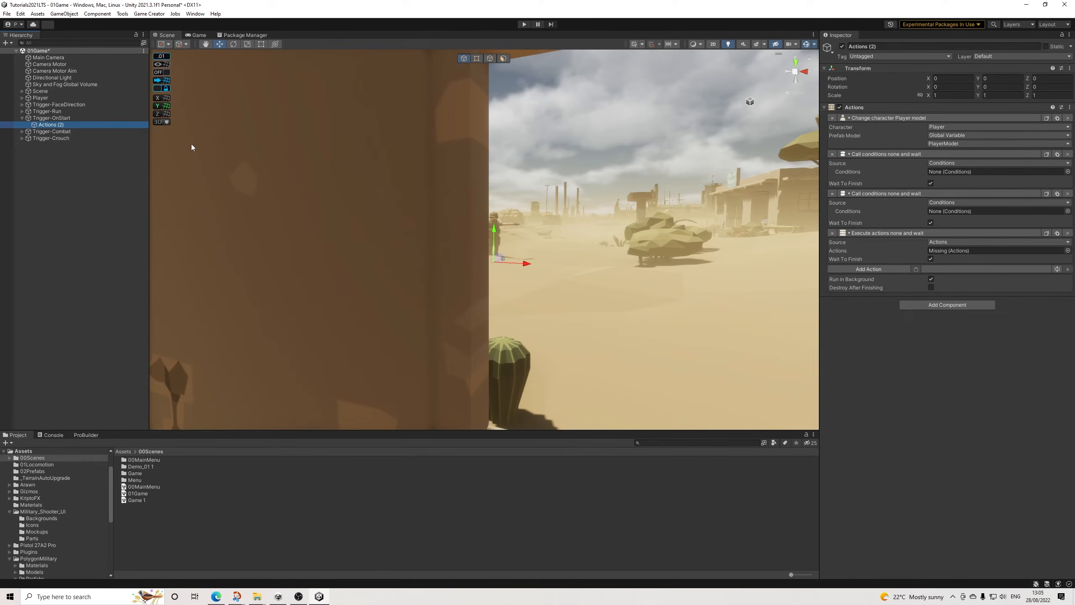
Step: Undo the deletion of the Actions (1) object under Trigger-OnStart
{"action": "key", "text": "ctrl+z"}
{"action": "key", "text": "ctrl+z"}
{"action": "key", "text": "ctrl+z"}
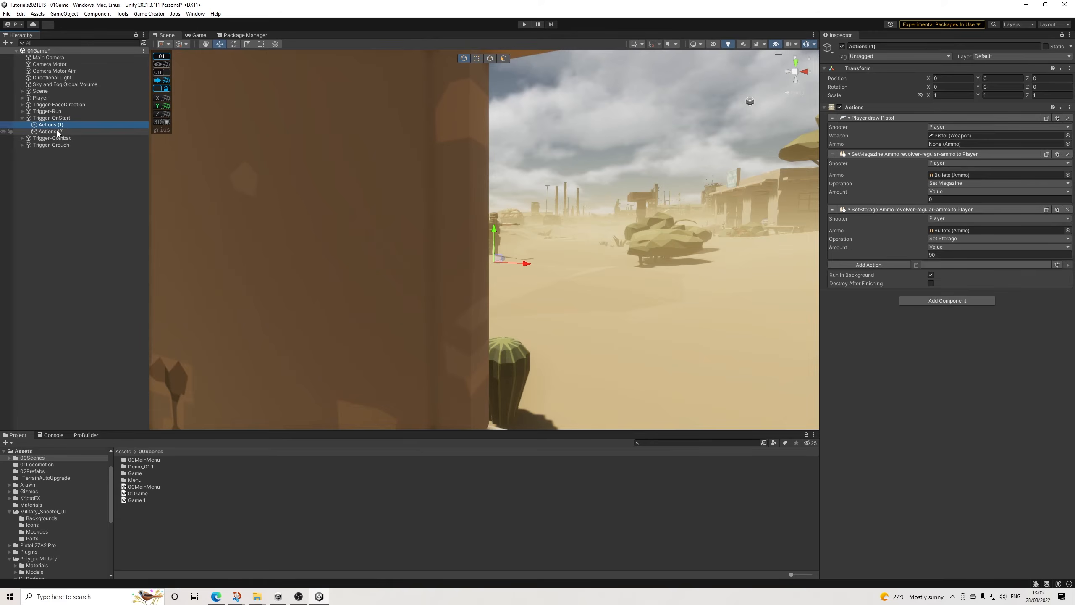
Step: Reassign Actions (1) to the execute actions entry of Actions (2), check Trigger-OnStart's actions, and save the 01Game scene
{"action": "left_click_drag", "start_coordinate": [54, 132], "coordinate": [955, 253]}
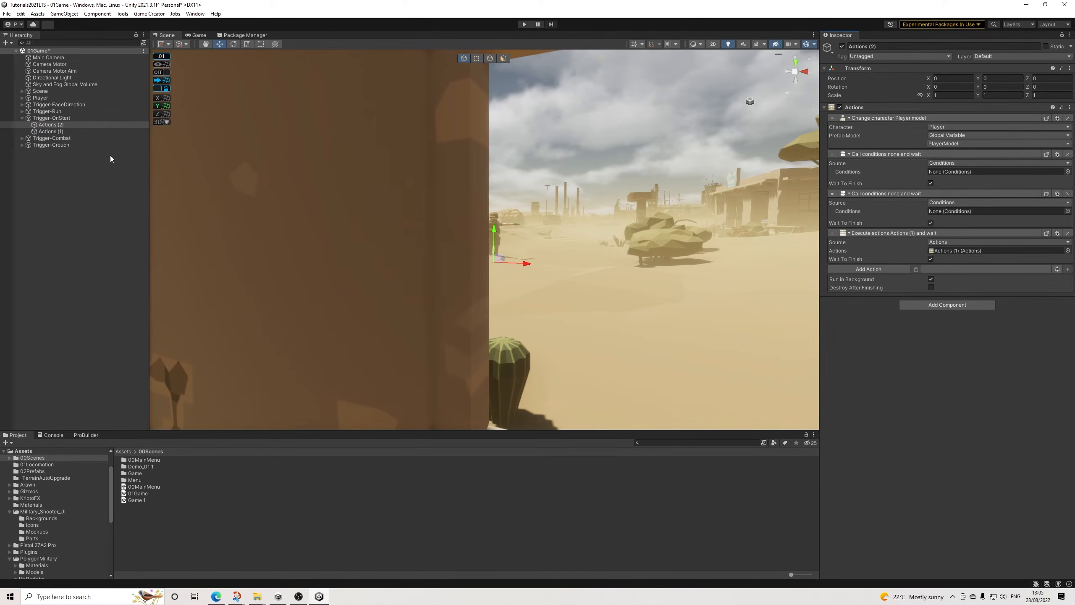
{"action": "left_click", "coordinate": [51, 118]}
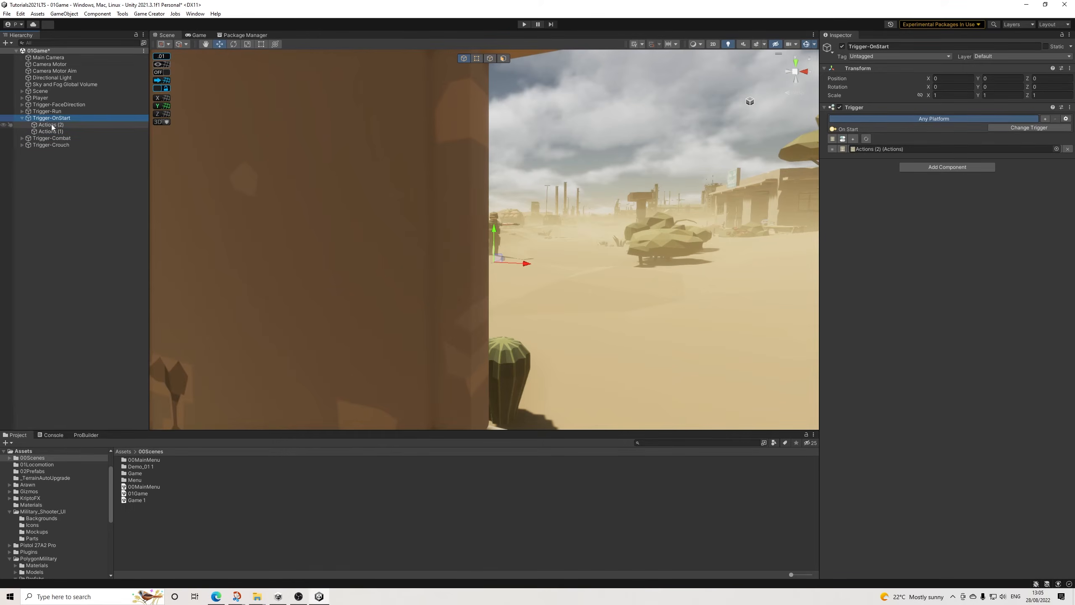
{"action": "left_click", "coordinate": [53, 132]}
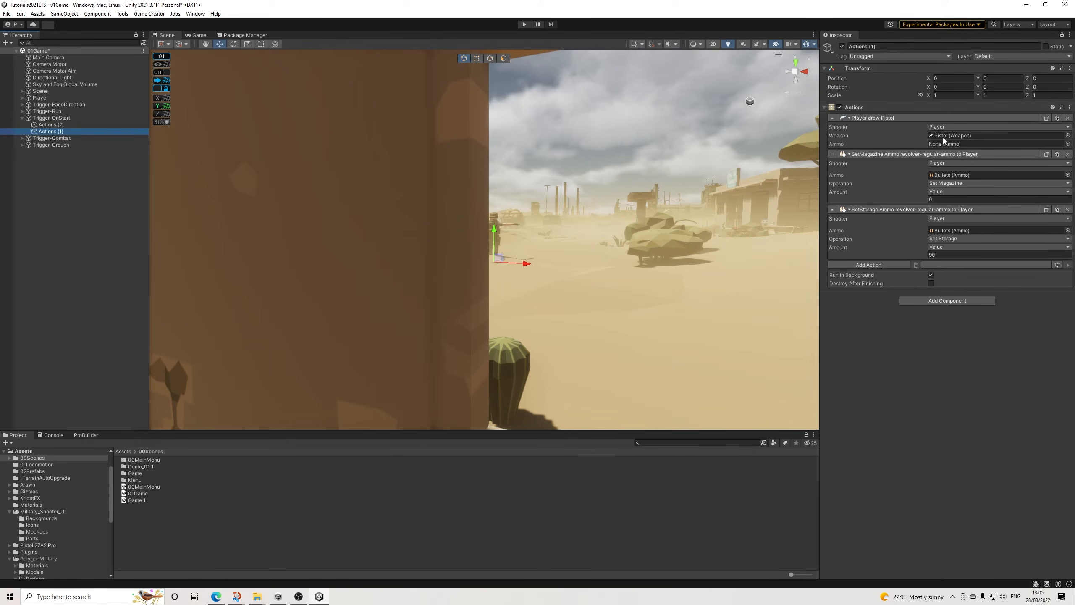
{"action": "left_click", "coordinate": [95, 125]}
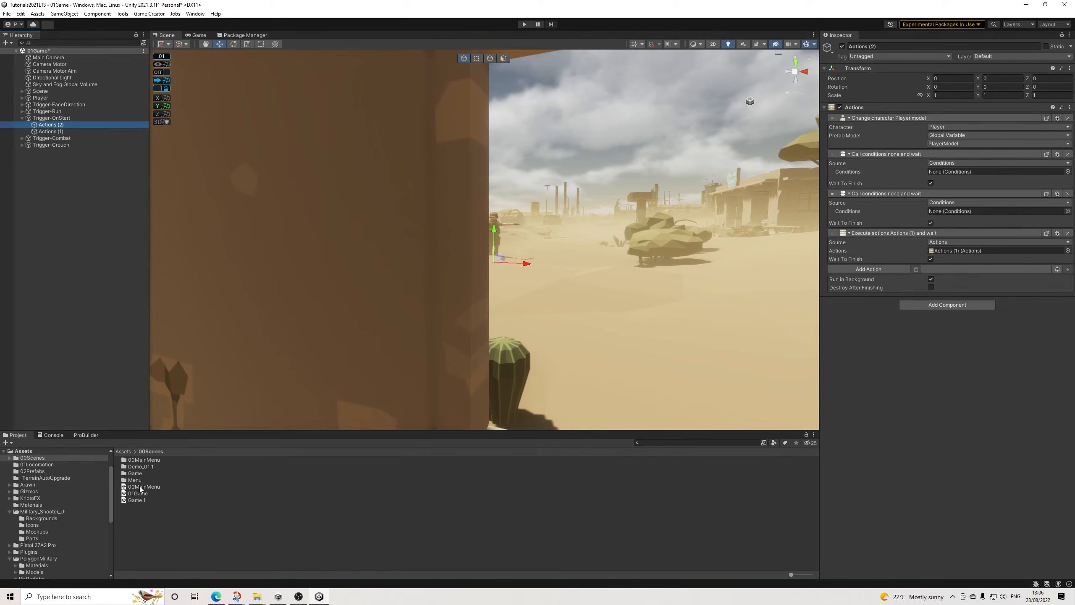
{"action": "left_click", "coordinate": [7, 14]}
{"action": "left_click", "coordinate": [21, 54]}
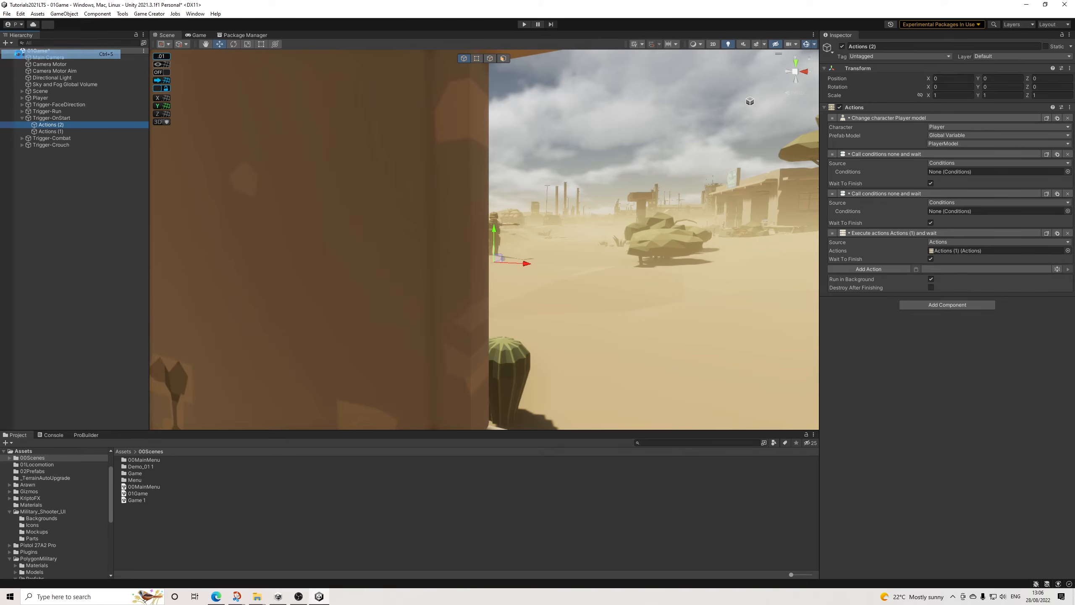
Step: Open the 00MainMenu scene and expand the Canvas hierarchy down to the children of Panel-Customize
{"action": "double_click", "coordinate": [147, 488]}
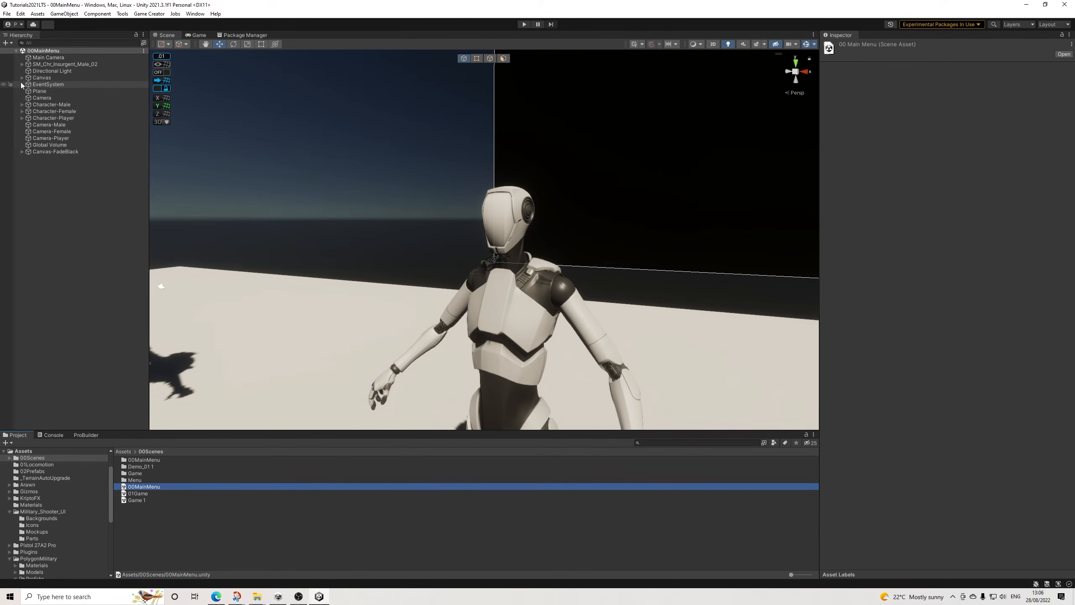
{"action": "left_click", "coordinate": [22, 79]}
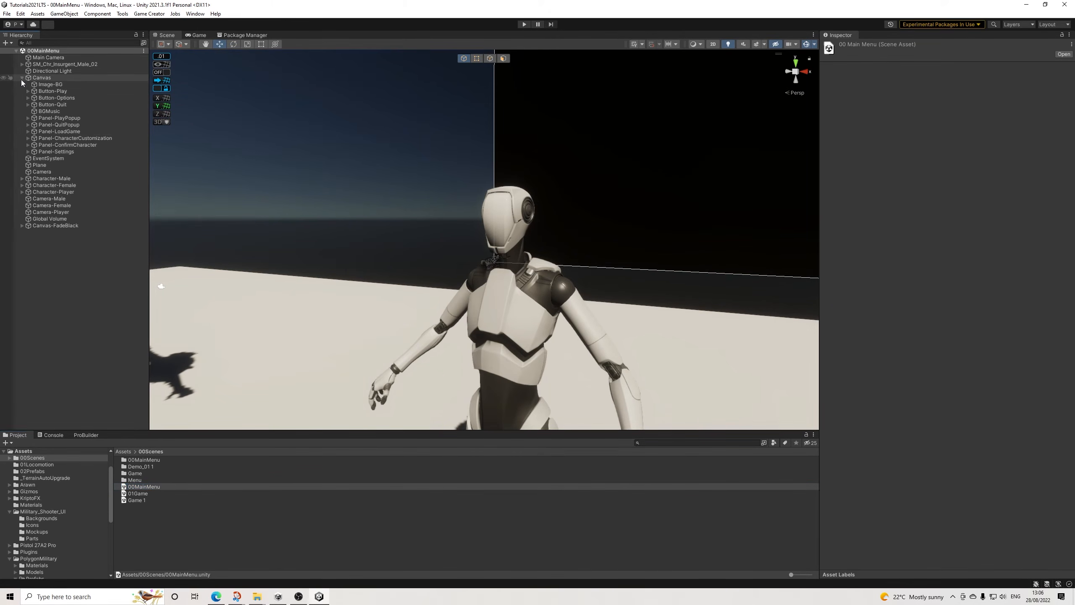
{"action": "left_click", "coordinate": [28, 138]}
{"action": "left_click", "coordinate": [34, 152]}
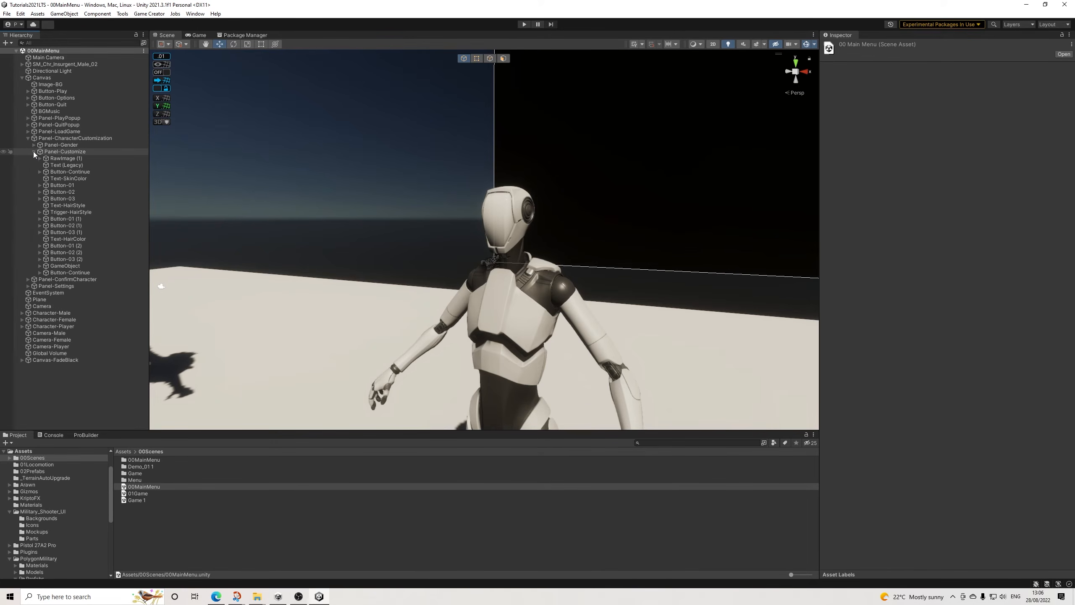
Step: Copy both Trigger-HairStyle objects, the one directly under Panel-Customize and the one inside its GameObject group
{"action": "left_click", "coordinate": [65, 213]}
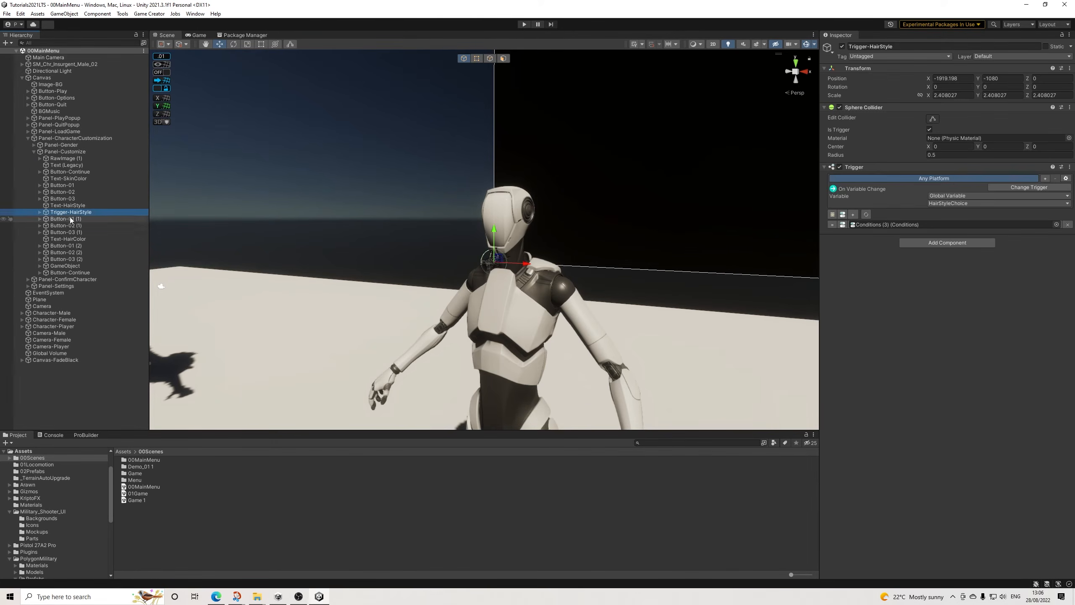
{"action": "left_click", "coordinate": [40, 272]}
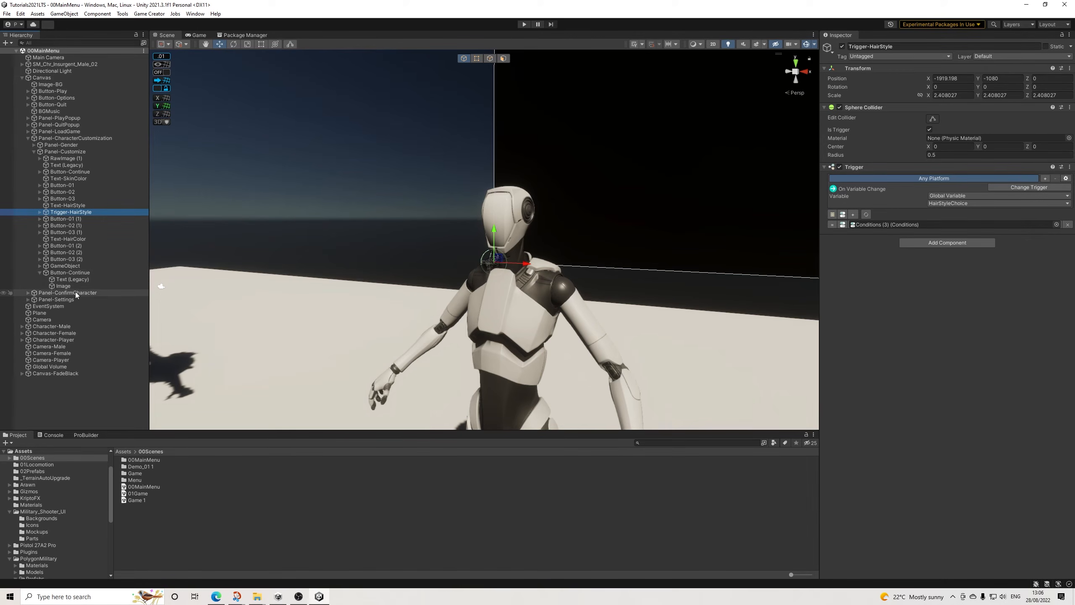
{"action": "left_click", "coordinate": [40, 272]}
{"action": "left_click", "coordinate": [41, 266]}
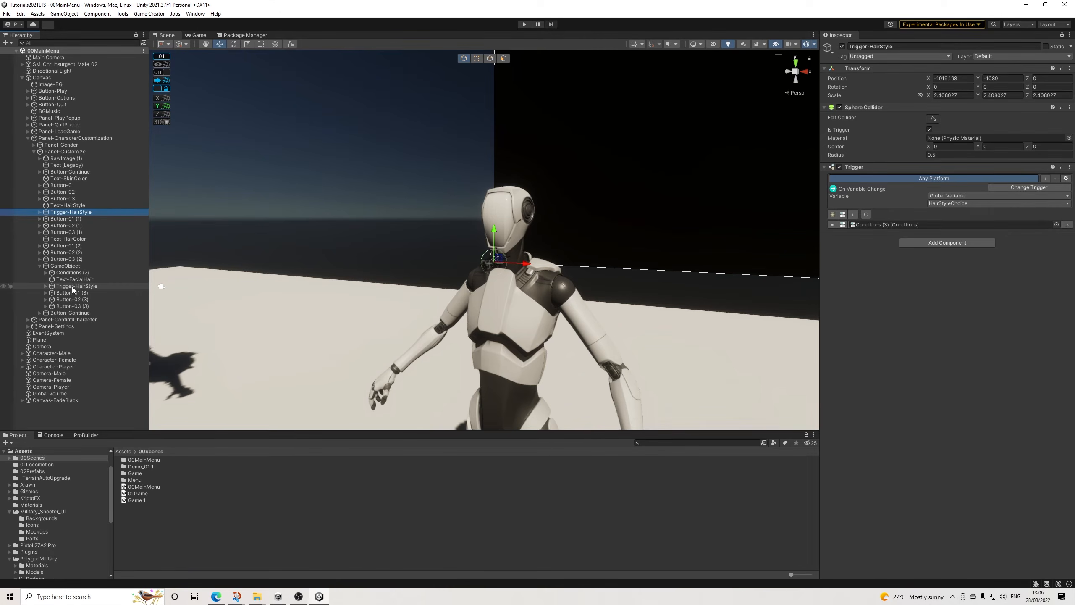
{"action": "left_click", "coordinate": [72, 286], "text": "ctrl"}
{"action": "right_click", "coordinate": [73, 286]}
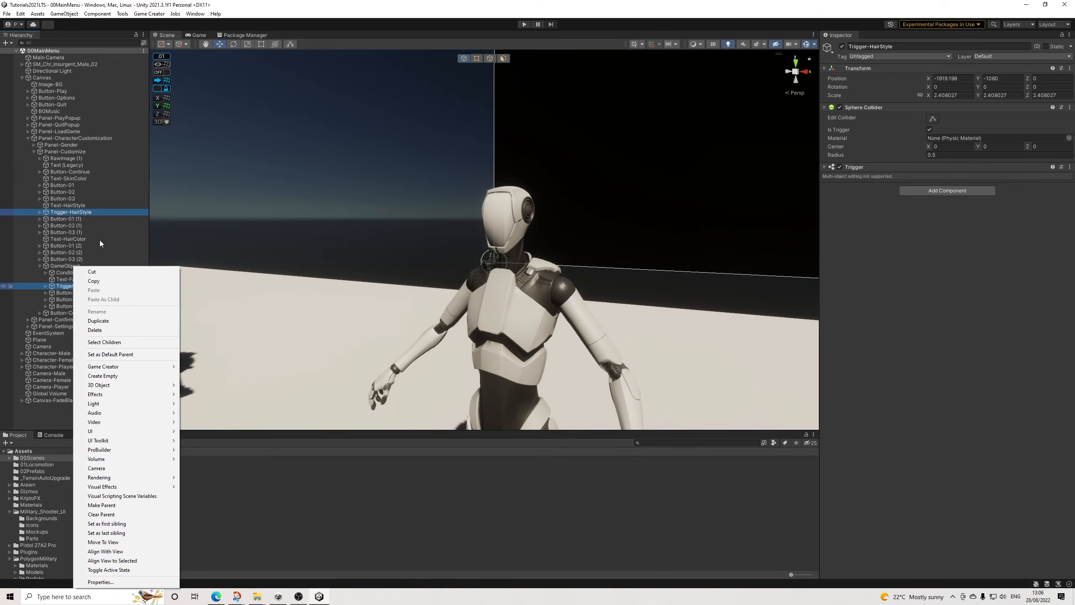
{"action": "left_click", "coordinate": [94, 281]}
Step: Open the 01Game scene and paste the two copied trigger objects as children of Player
{"action": "left_click", "coordinate": [140, 493]}
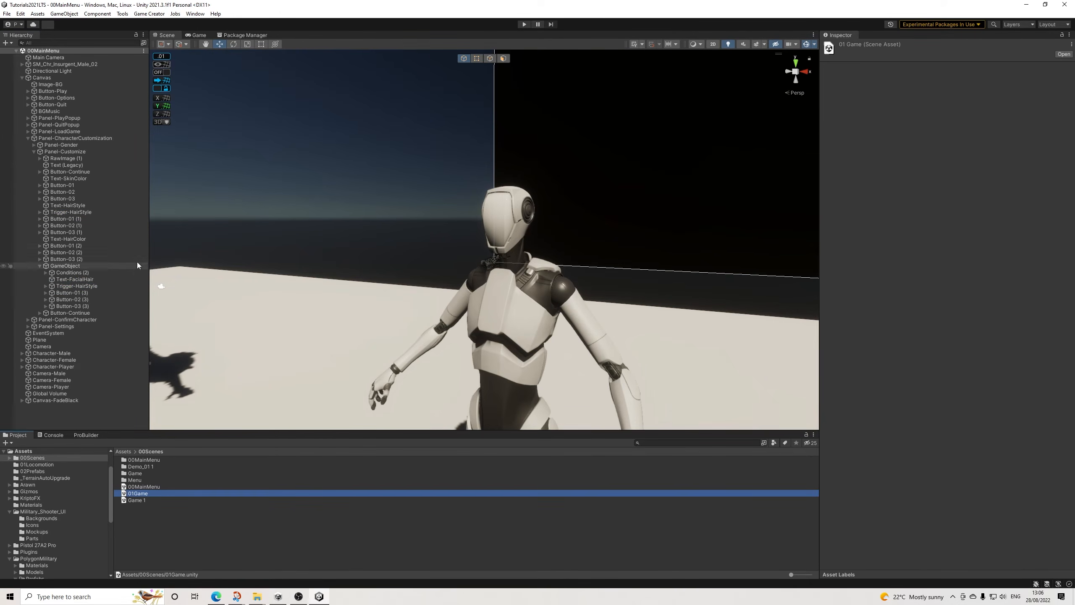
{"action": "double_click", "coordinate": [140, 494]}
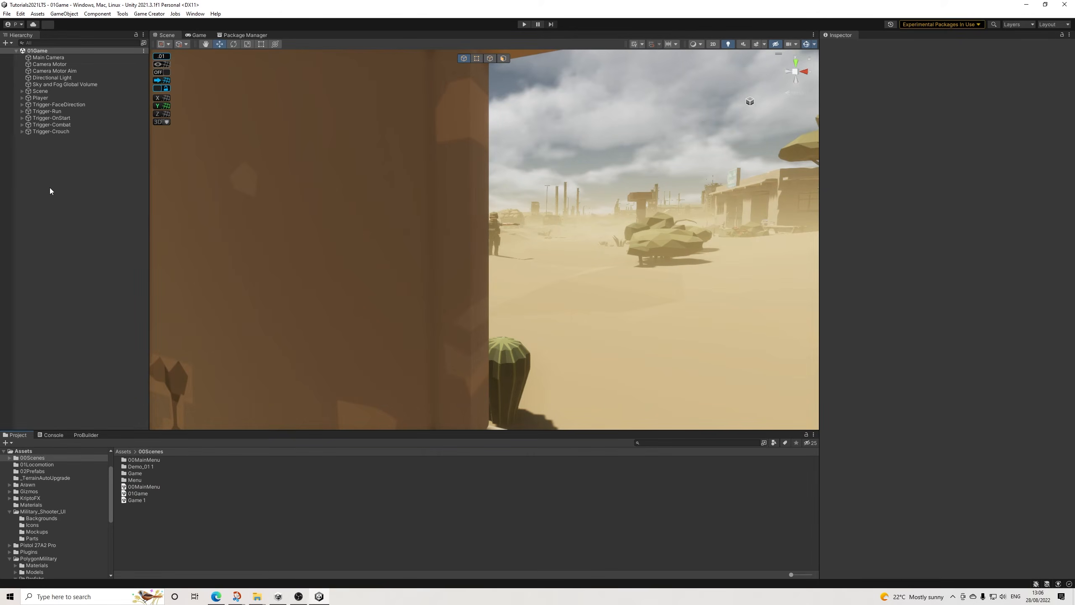
{"action": "right_click", "coordinate": [42, 98]}
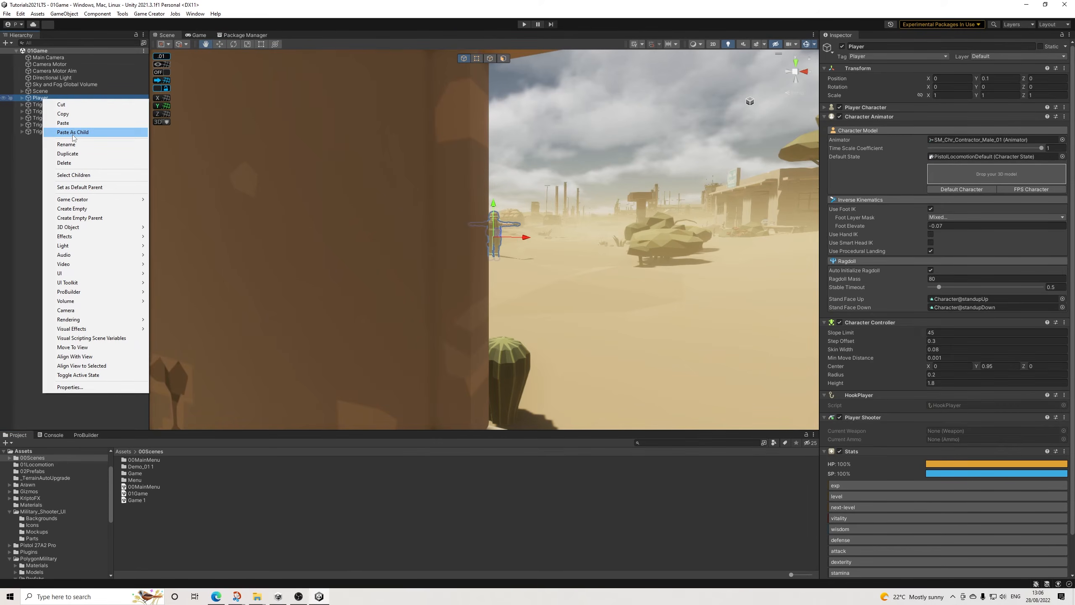
{"action": "left_click", "coordinate": [72, 136]}
{"action": "left_click_drag", "start_coordinate": [72, 136], "coordinate": [59, 123]}
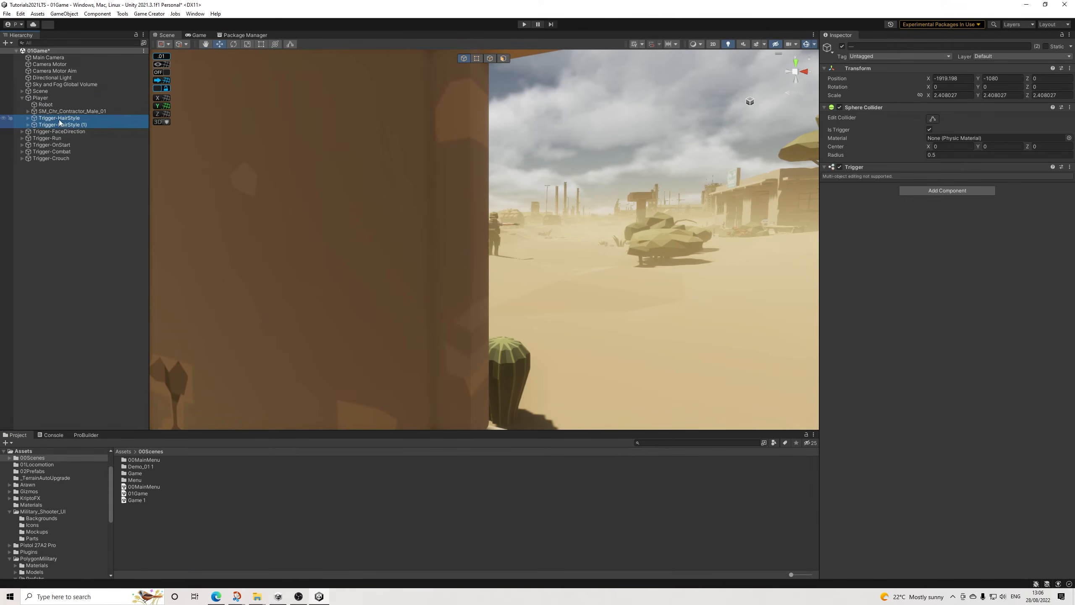
Step: Move both Conditions (3) objects out of the two pasted hair style triggers, directly under Player
{"action": "left_click", "coordinate": [28, 118]}
{"action": "left_click", "coordinate": [29, 131]}
{"action": "left_click", "coordinate": [34, 137]}
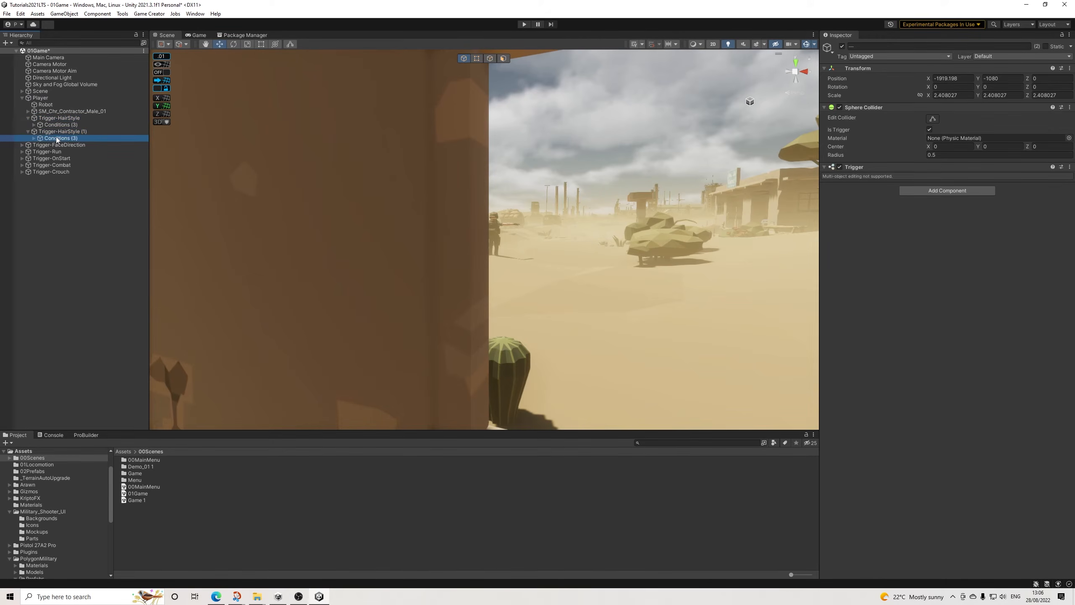
{"action": "left_click", "coordinate": [55, 125], "text": "ctrl"}
{"action": "left_click_drag", "start_coordinate": [55, 125], "coordinate": [72, 115]}
Step: Delete the two emptied hair style triggers under Player
{"action": "left_click", "coordinate": [59, 131]}
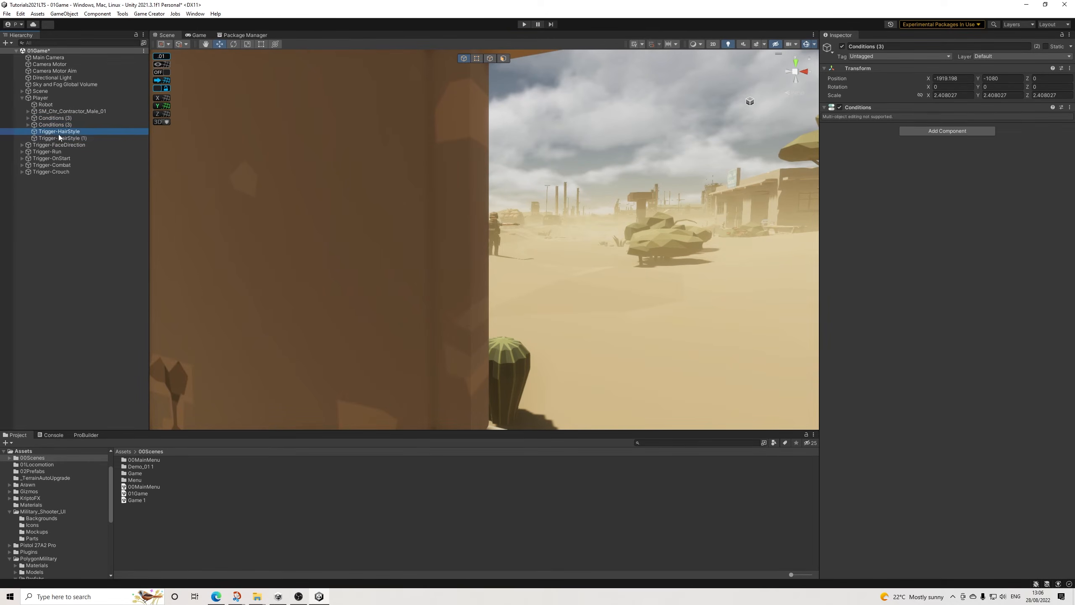
{"action": "left_click", "coordinate": [62, 138], "text": "ctrl"}
{"action": "key", "text": "Delete"}
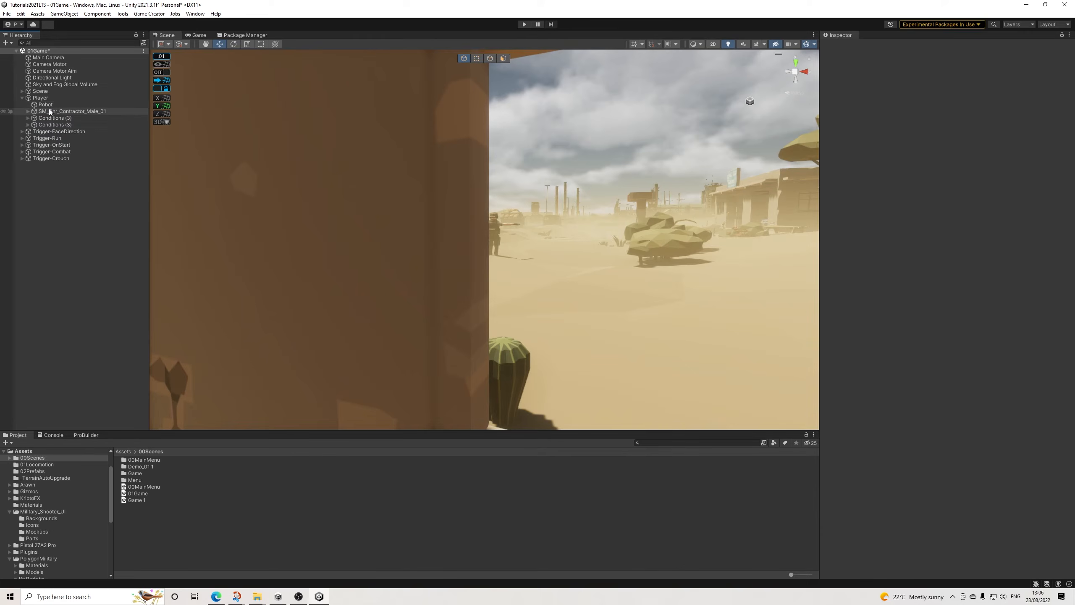
Step: Move both Conditions (3) objects from Player into Trigger-OnStart, below its actions
{"action": "left_click", "coordinate": [51, 118]}
{"action": "left_click", "coordinate": [53, 124], "text": "ctrl"}
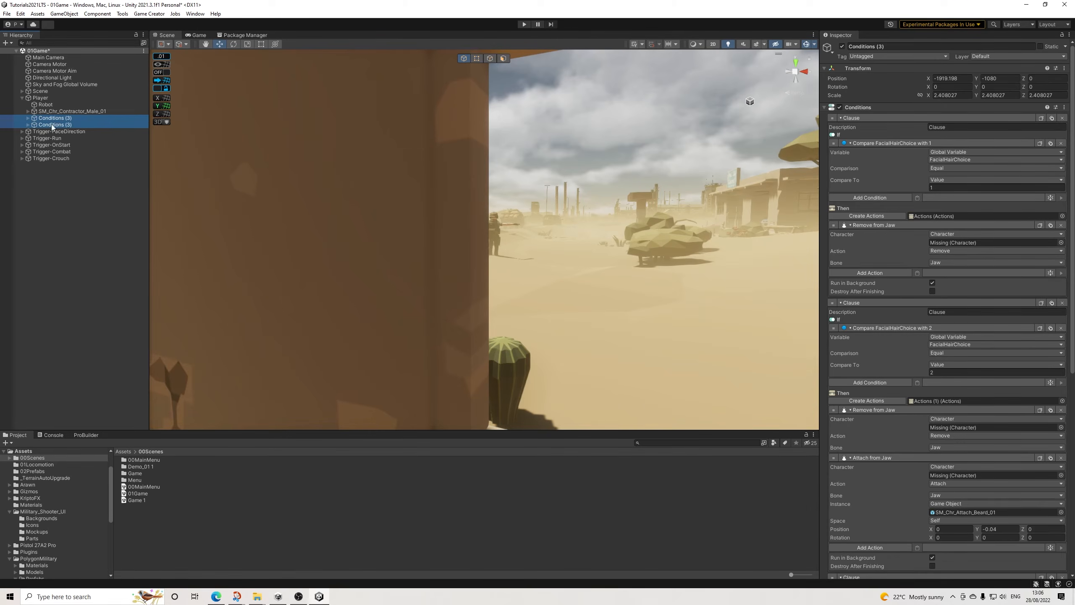
{"action": "left_click_drag", "start_coordinate": [57, 123], "coordinate": [59, 145]}
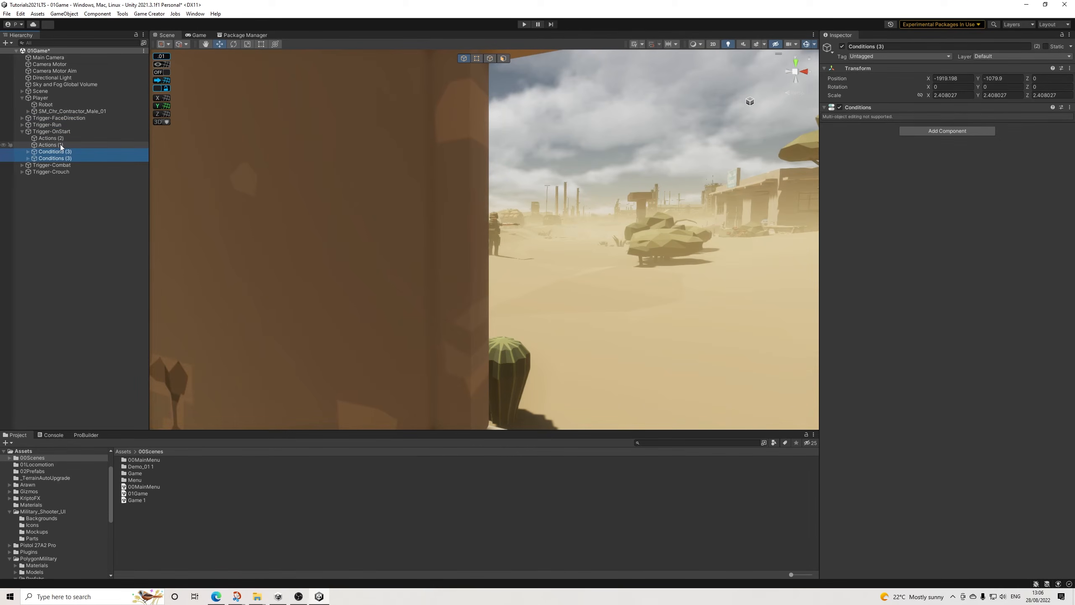
Step: Assign the first and second Conditions (3) objects to the two call conditions entries of Actions (2)
{"action": "left_click", "coordinate": [54, 132]}
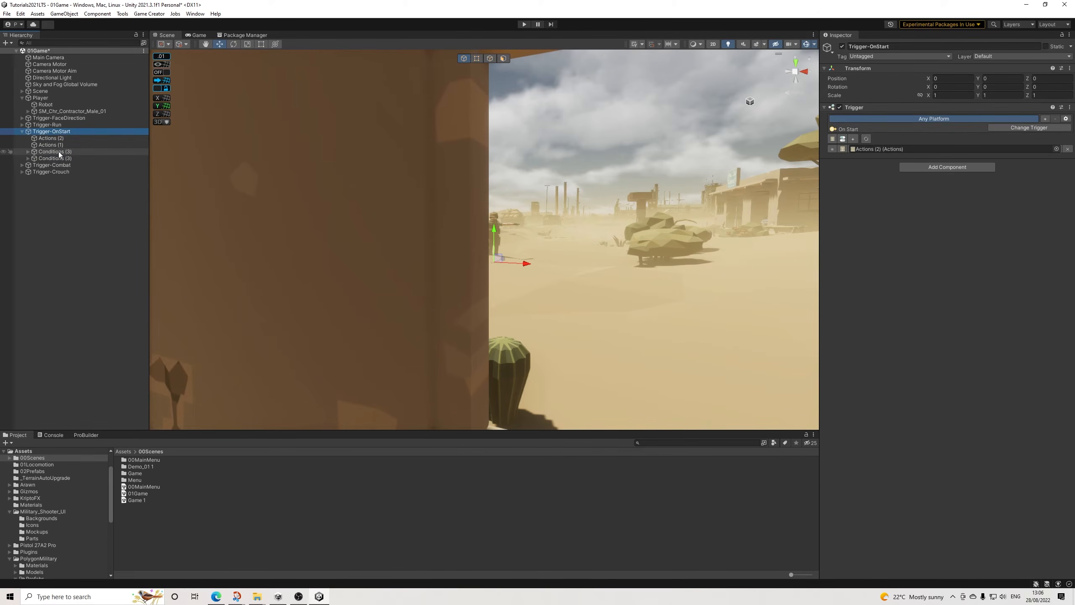
{"action": "left_click", "coordinate": [58, 139]}
{"action": "left_click_drag", "start_coordinate": [60, 153], "coordinate": [950, 172]}
{"action": "left_click_drag", "start_coordinate": [54, 159], "coordinate": [970, 211]}
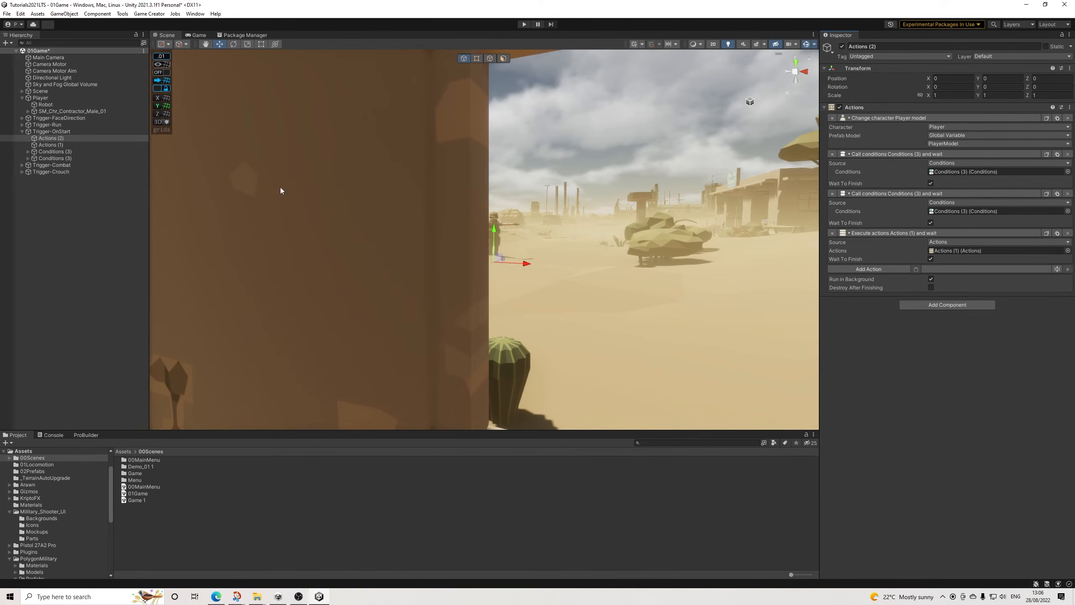
Step: In the facial hair conditions, set the Remove from Jaw character to Player in the first and second clauses
{"action": "left_click", "coordinate": [55, 152]}
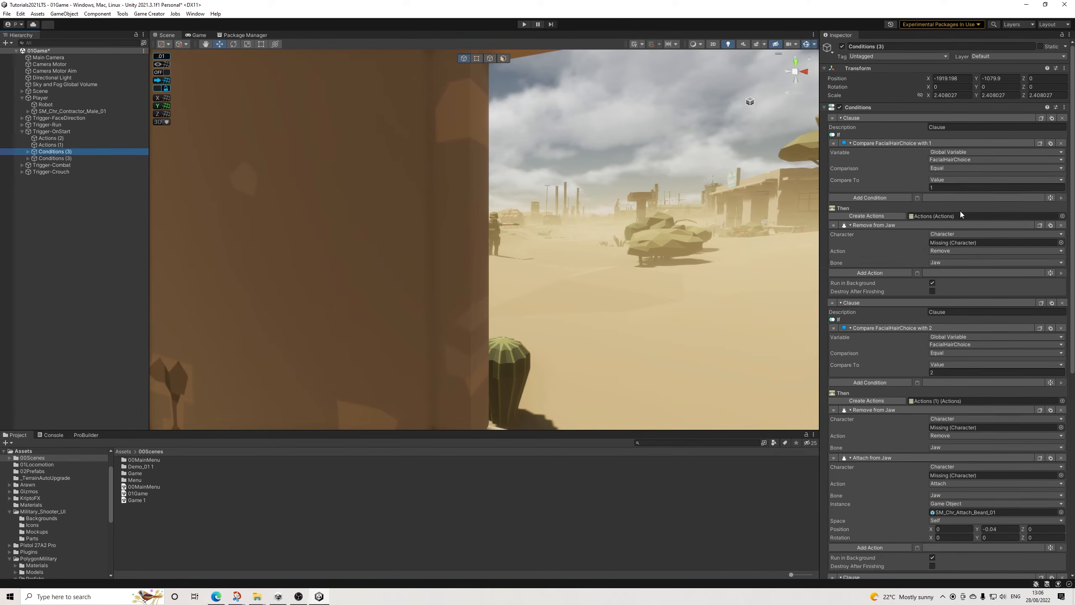
{"action": "left_click", "coordinate": [943, 234]}
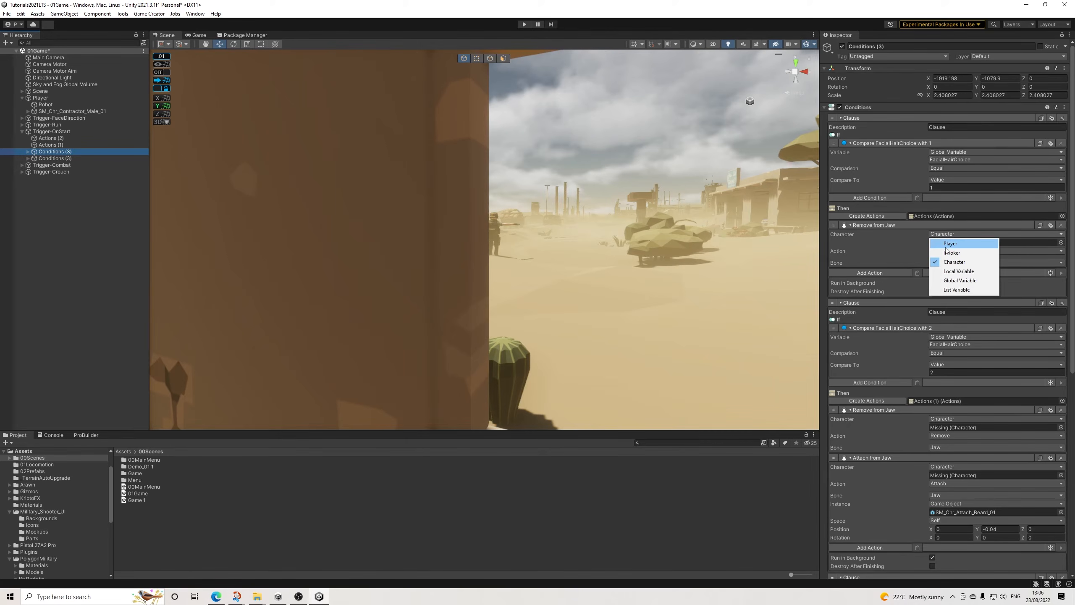
{"action": "left_click", "coordinate": [950, 242]}
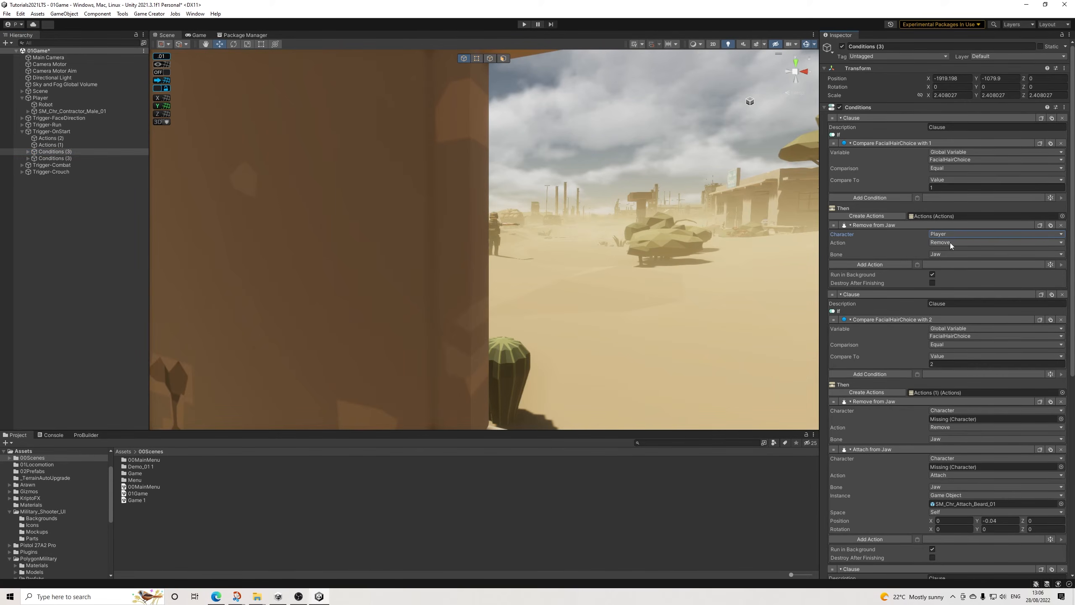
{"action": "left_click", "coordinate": [951, 329]}
{"action": "left_click", "coordinate": [879, 341]}
{"action": "scroll", "coordinate": [911, 356], "scroll_direction": "down", "scroll_amount": 2}
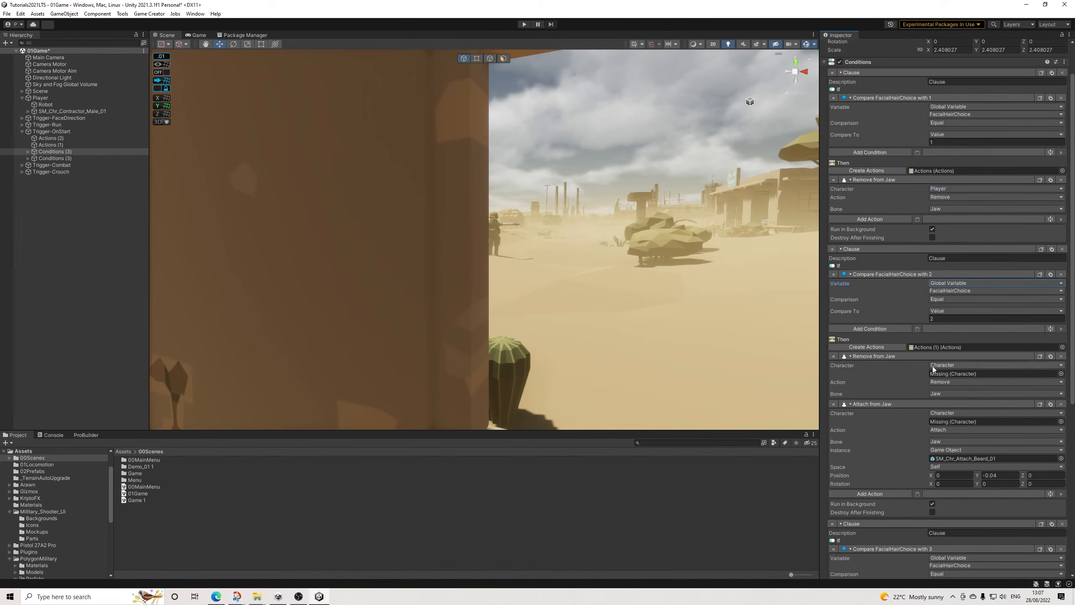
{"action": "left_click", "coordinate": [945, 366]}
{"action": "left_click", "coordinate": [949, 373]}
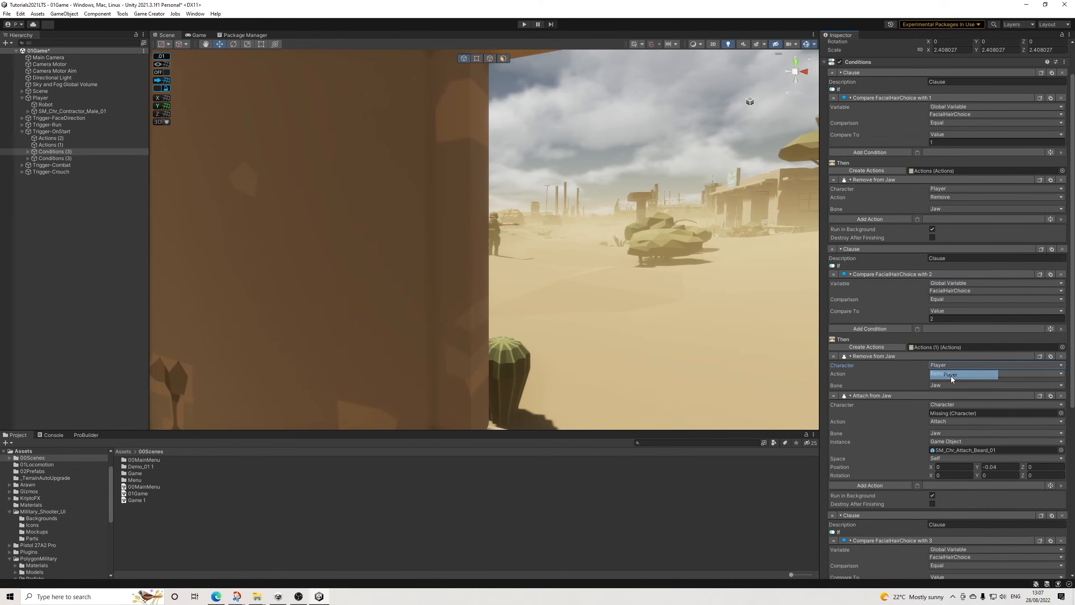
Step: Delete the Remove from Jaw actions of FacialHairChoice clauses 1 and 2, and set clause 2's Attach from Jaw character to Player
{"action": "left_click", "coordinate": [1061, 356]}
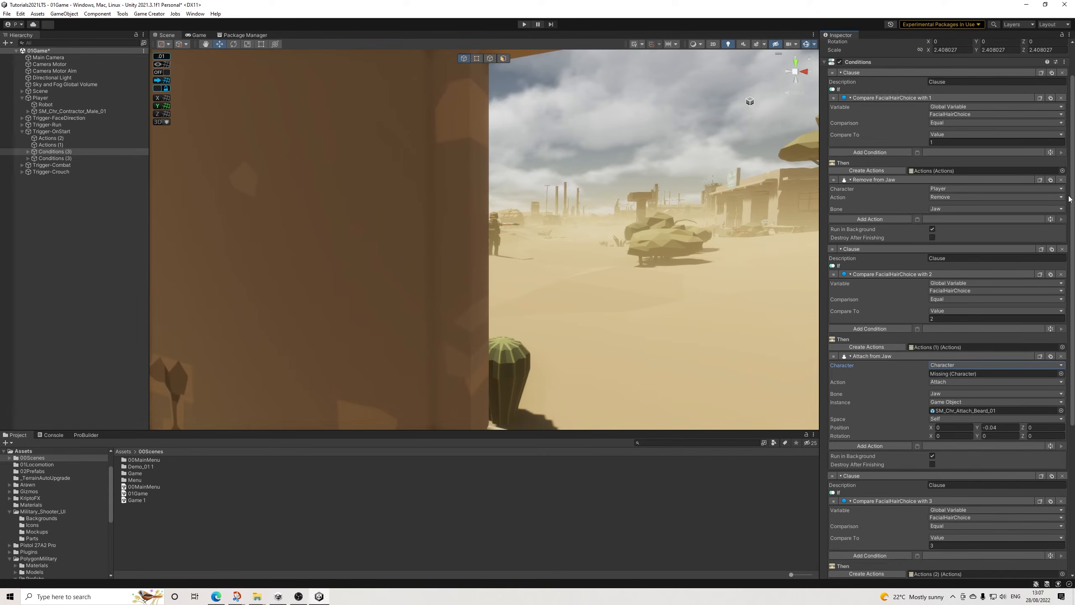
{"action": "left_click", "coordinate": [1061, 180]}
{"action": "left_click", "coordinate": [943, 326]}
{"action": "left_click", "coordinate": [953, 336]}
Step: Delete the Remove from Jaw action of FacialHairChoice clause 3 and set its Attach from Jaw character to Player
{"action": "scroll", "coordinate": [961, 364], "scroll_direction": "down", "scroll_amount": 4}
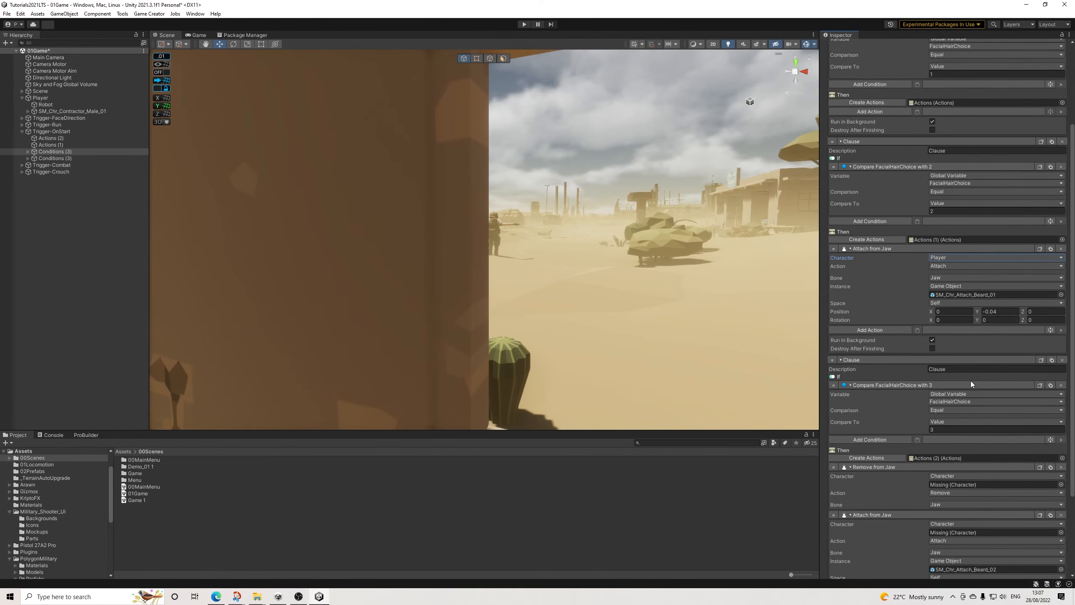
{"action": "scroll", "coordinate": [972, 380], "scroll_direction": "down", "scroll_amount": 3}
{"action": "left_click", "coordinate": [1061, 422]}
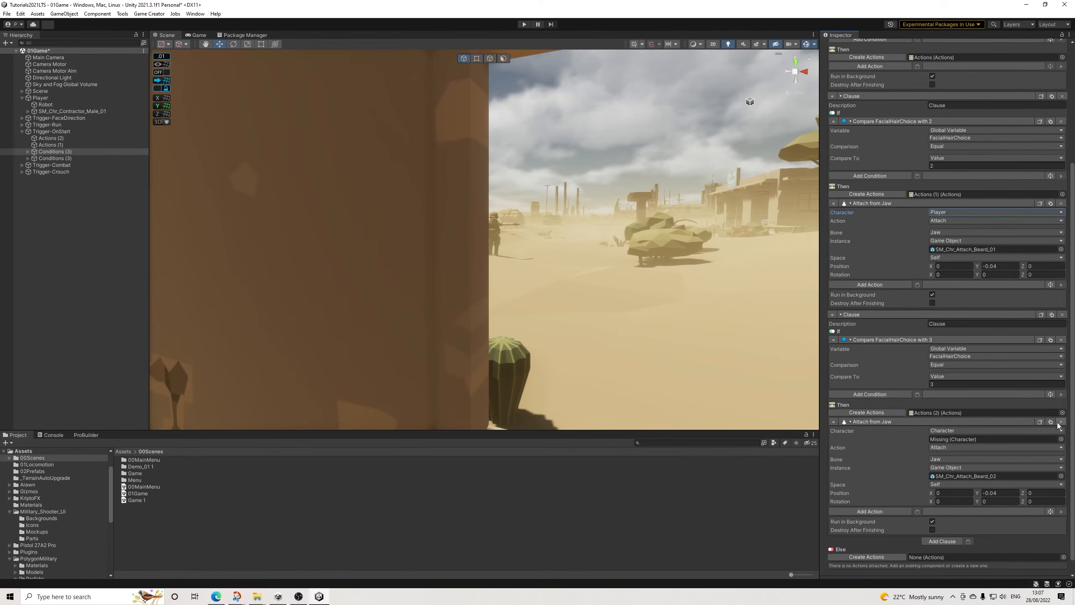
{"action": "left_click", "coordinate": [942, 431]}
{"action": "left_click", "coordinate": [941, 441]}
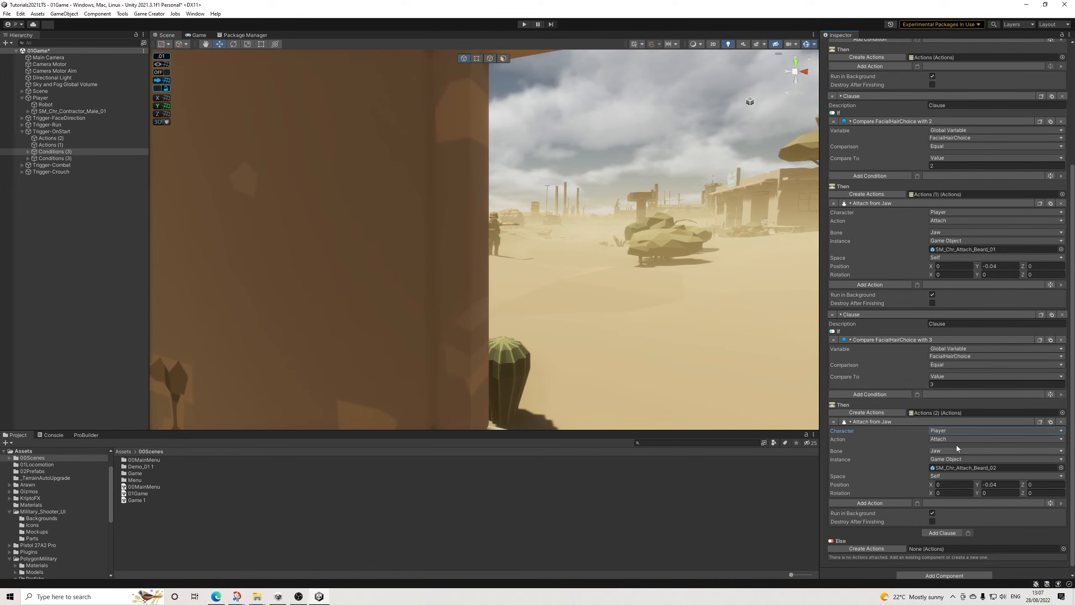
{"action": "scroll", "coordinate": [956, 450], "scroll_direction": "down", "scroll_amount": 1}
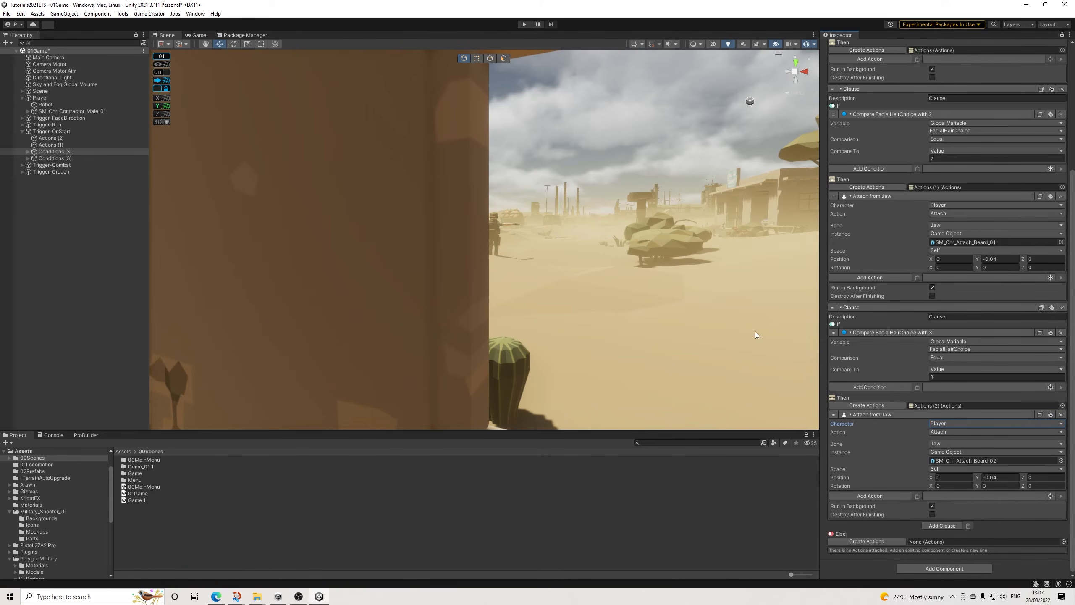
Step: In the hair style conditions, delete the Remove from Head actions of HairStyleChoice clauses 1 and 2, and set their Attach from Head character to Player
{"action": "left_click", "coordinate": [60, 158]}
{"action": "scroll", "coordinate": [1041, 166], "scroll_direction": "up", "scroll_amount": 1}
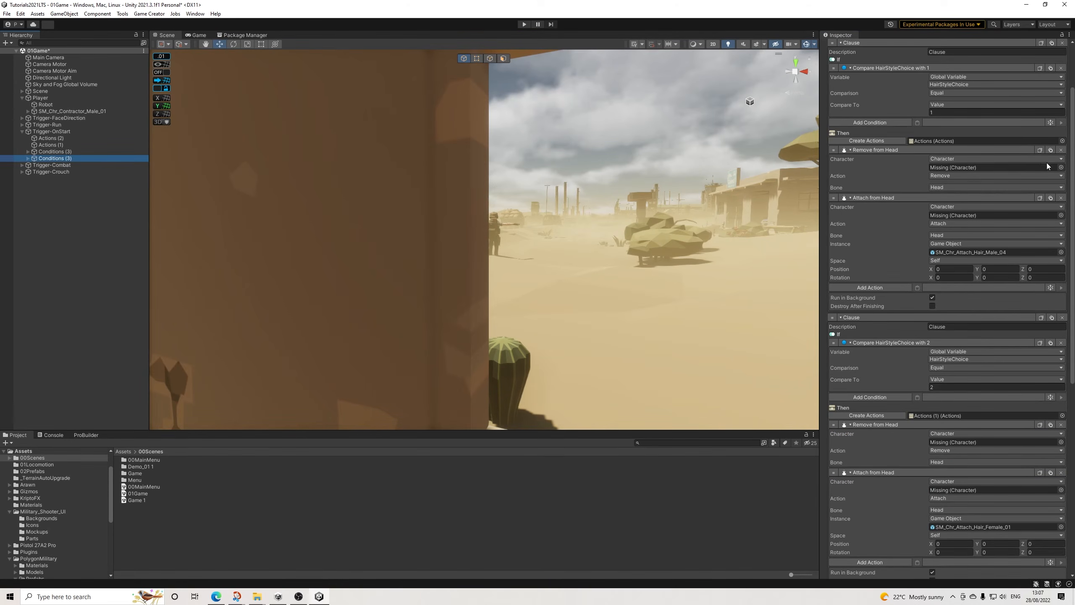
{"action": "left_click", "coordinate": [1061, 149]}
{"action": "left_click", "coordinate": [949, 159]}
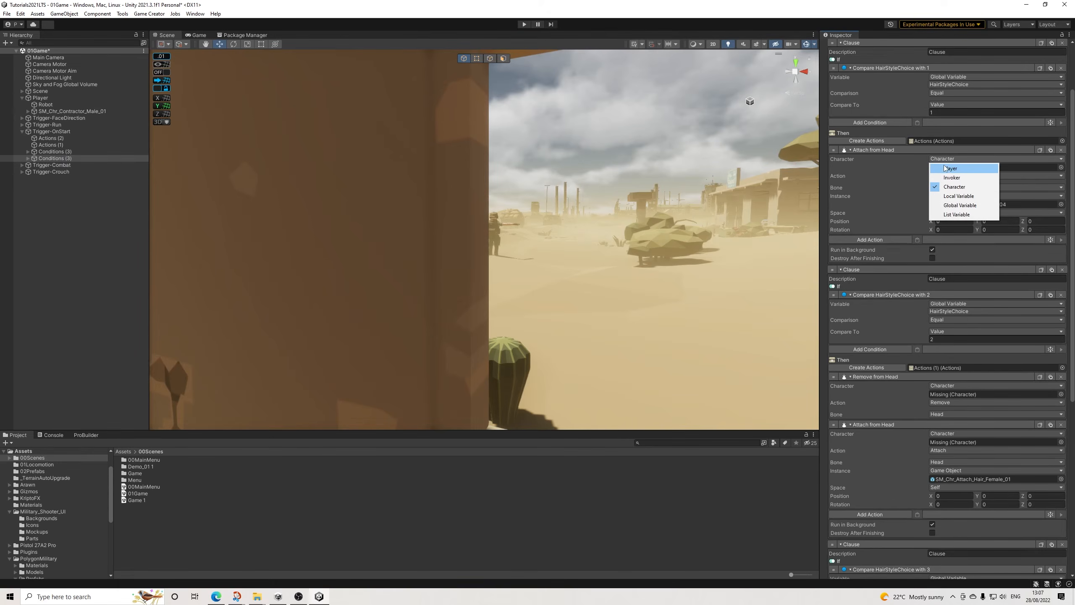
{"action": "left_click", "coordinate": [948, 169]}
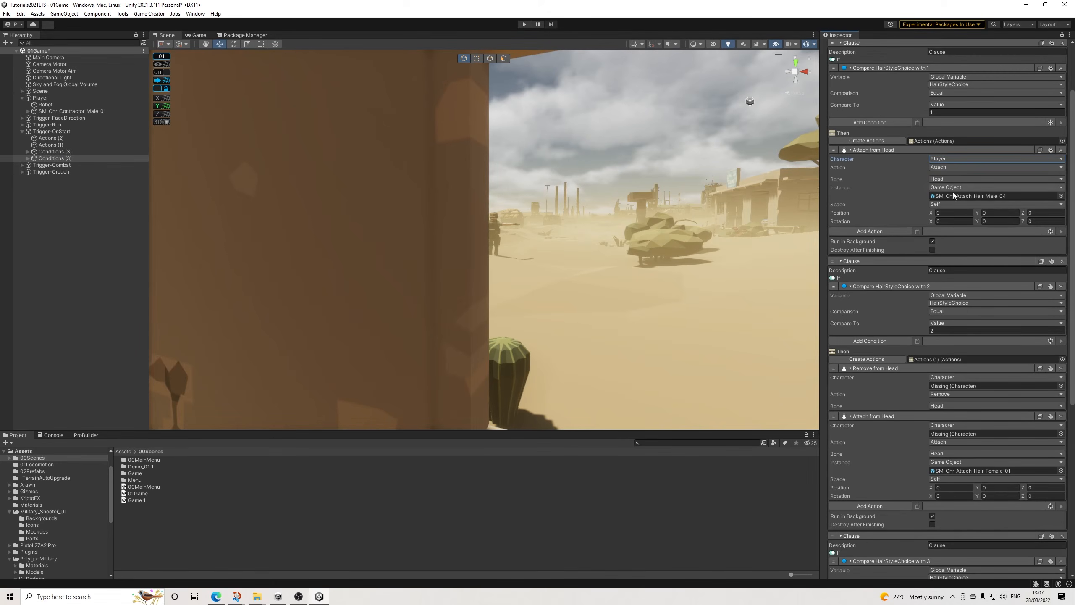
{"action": "left_click", "coordinate": [1061, 368]}
{"action": "left_click", "coordinate": [948, 377]}
{"action": "left_click", "coordinate": [948, 387]}
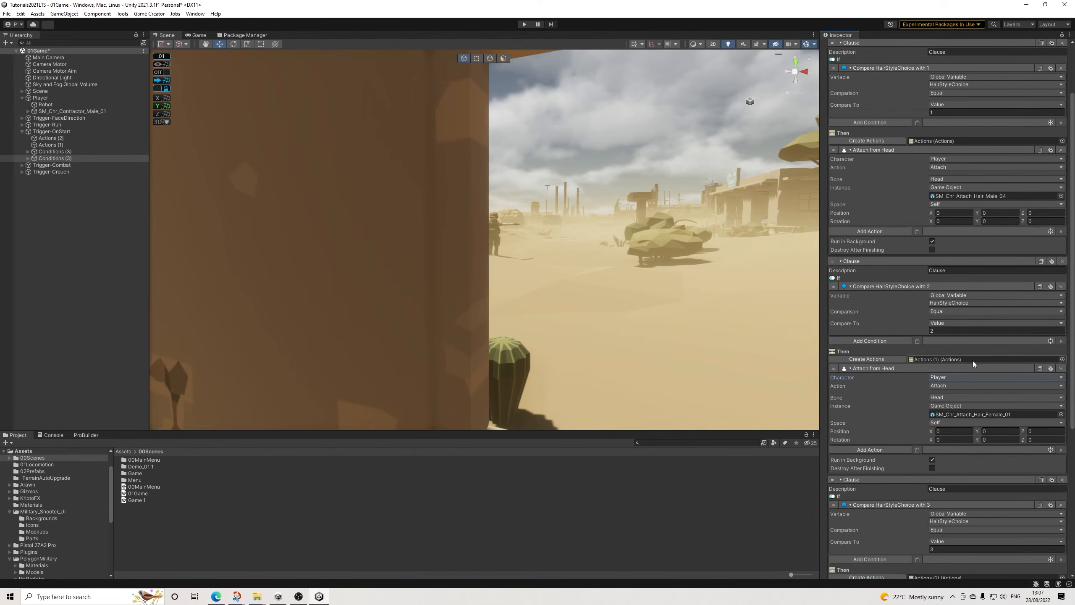
Step: Delete the Remove from Head action of HairStyleChoice clause 3 and set its Attach from Head character to Player
{"action": "scroll", "coordinate": [980, 399], "scroll_direction": "down", "scroll_amount": 5}
{"action": "scroll", "coordinate": [1001, 429], "scroll_direction": "down", "scroll_amount": 1}
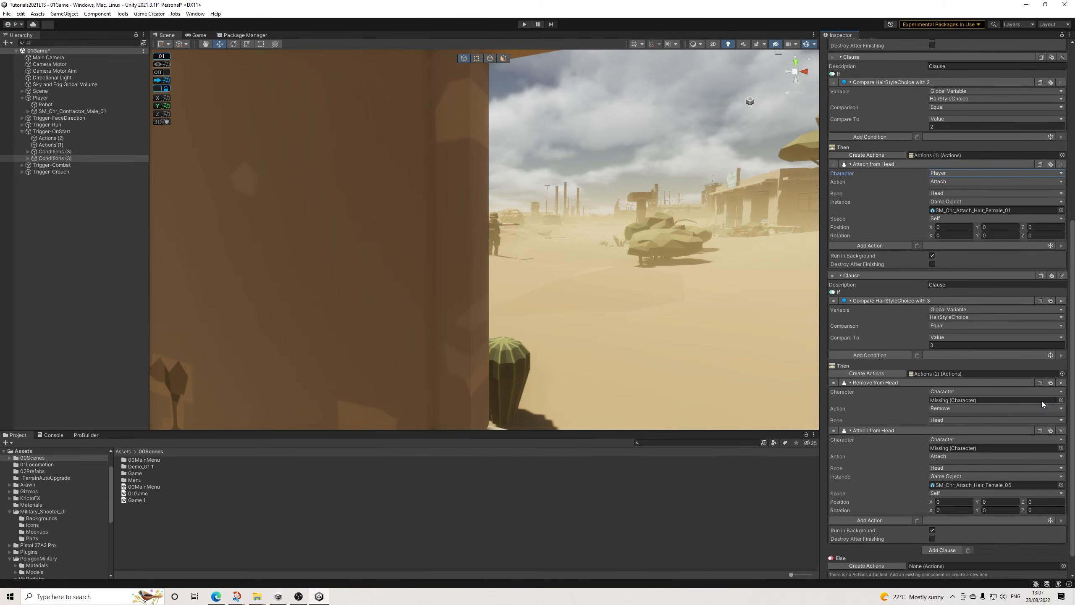
{"action": "left_click", "coordinate": [1061, 406]}
{"action": "left_click", "coordinate": [938, 415]}
{"action": "left_click", "coordinate": [951, 424]}
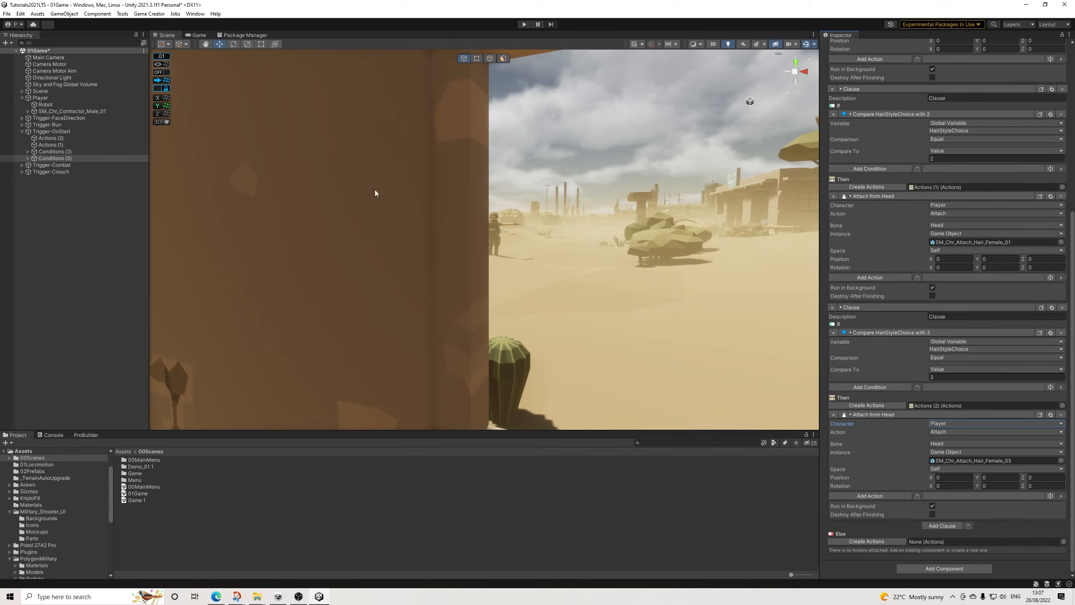
Step: Check the two Conditions (3) objects and Actions (2), save the 01Game scene, and open the 00MainMenu scene
{"action": "left_click", "coordinate": [63, 152]}
{"action": "left_click", "coordinate": [60, 159]}
{"action": "left_click", "coordinate": [61, 152]}
{"action": "left_click", "coordinate": [48, 138]}
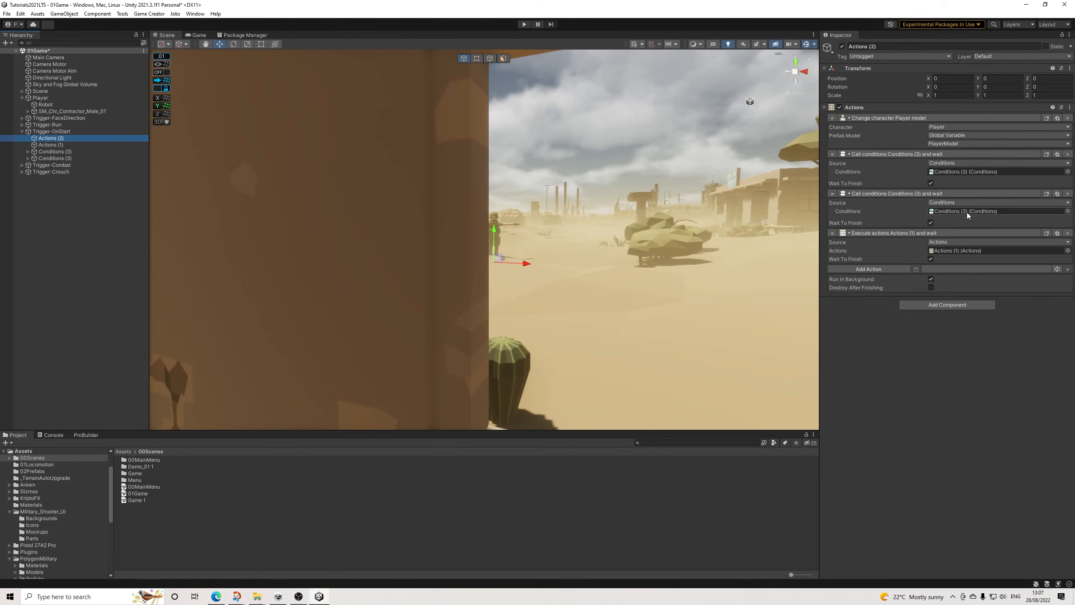
{"action": "left_click", "coordinate": [6, 14]}
{"action": "left_click", "coordinate": [19, 54]}
{"action": "double_click", "coordinate": [151, 486]}
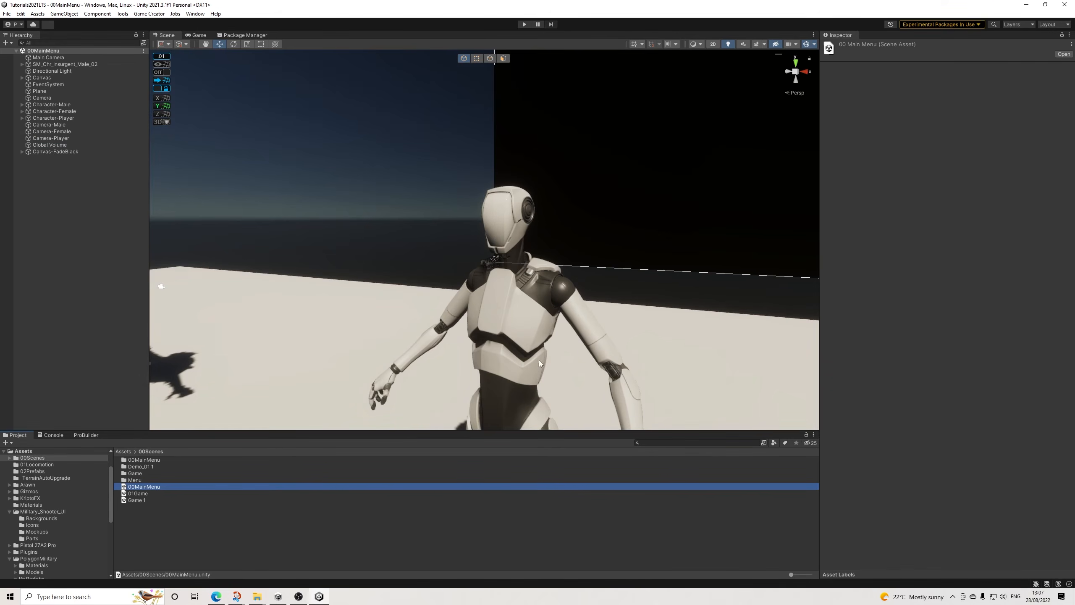
Step: Delete the SM_Chr_Insurgent_Male_02 character from the 00MainMenu scene and save the scene
{"action": "scroll", "coordinate": [508, 311], "scroll_direction": "down", "scroll_amount": 10}
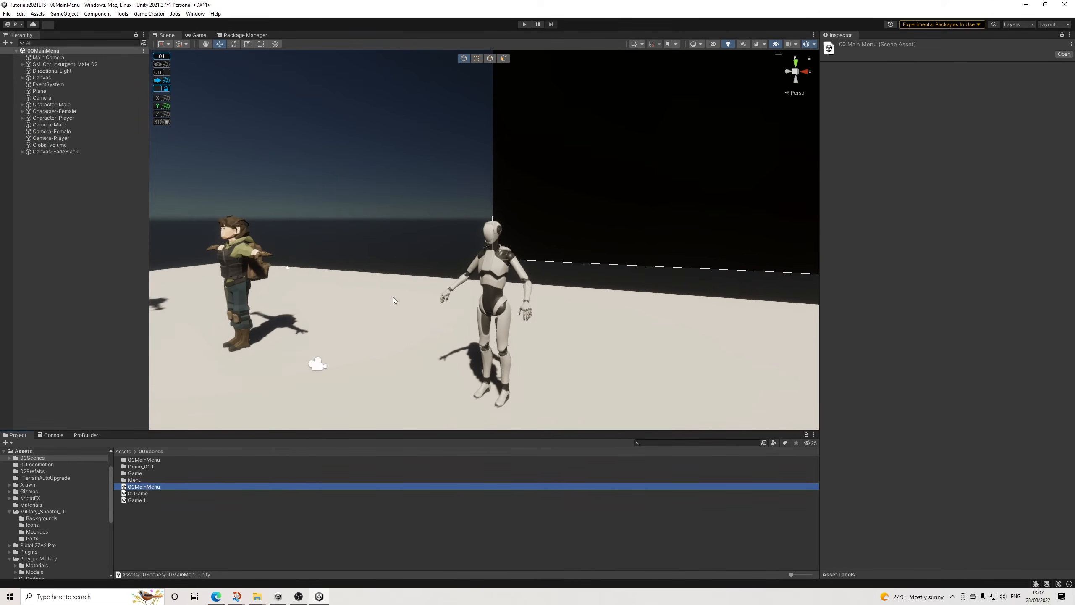
{"action": "left_click", "coordinate": [90, 64]}
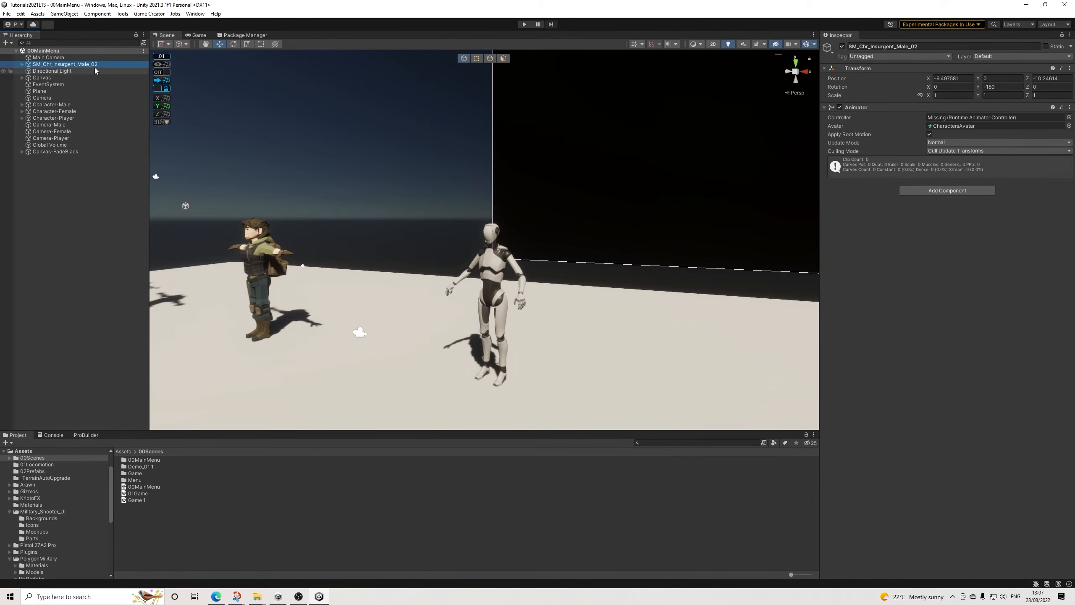
{"action": "key", "text": "Delete"}
{"action": "left_click", "coordinate": [7, 13]}
{"action": "left_click", "coordinate": [18, 54]}
Step: Run the main menu scene and set its game view to Play Maximized
{"action": "left_click", "coordinate": [525, 24]}
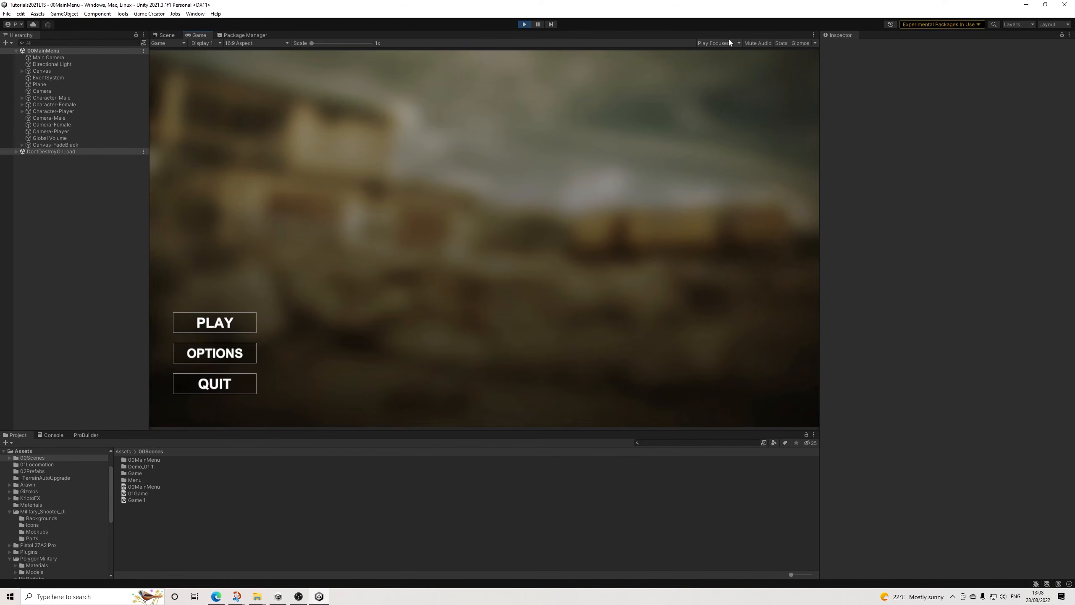
{"action": "left_click", "coordinate": [538, 24]}
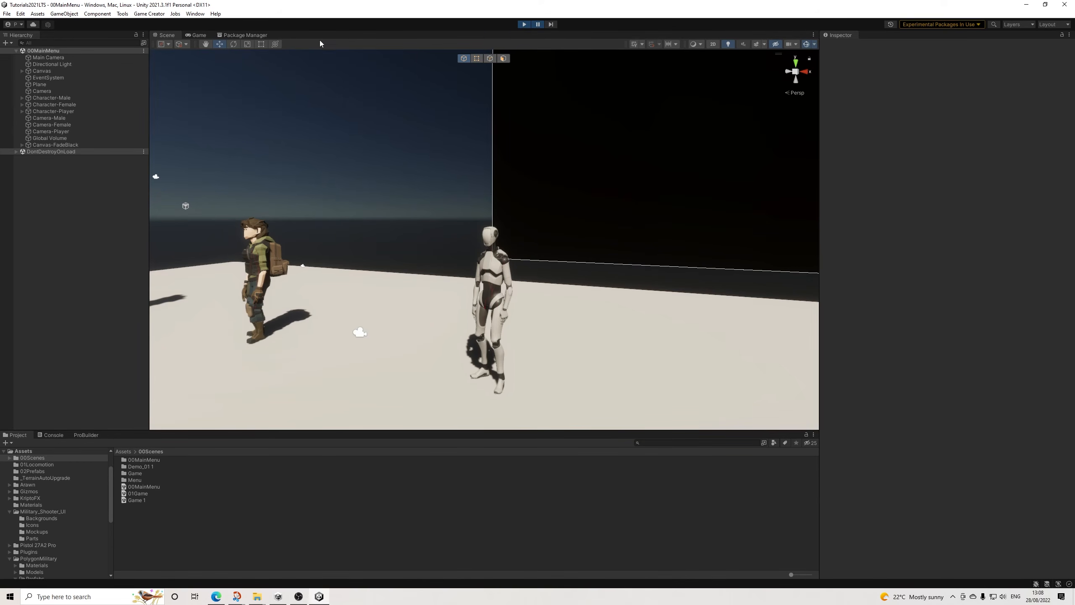
{"action": "left_click", "coordinate": [192, 37]}
{"action": "left_click", "coordinate": [739, 43]}
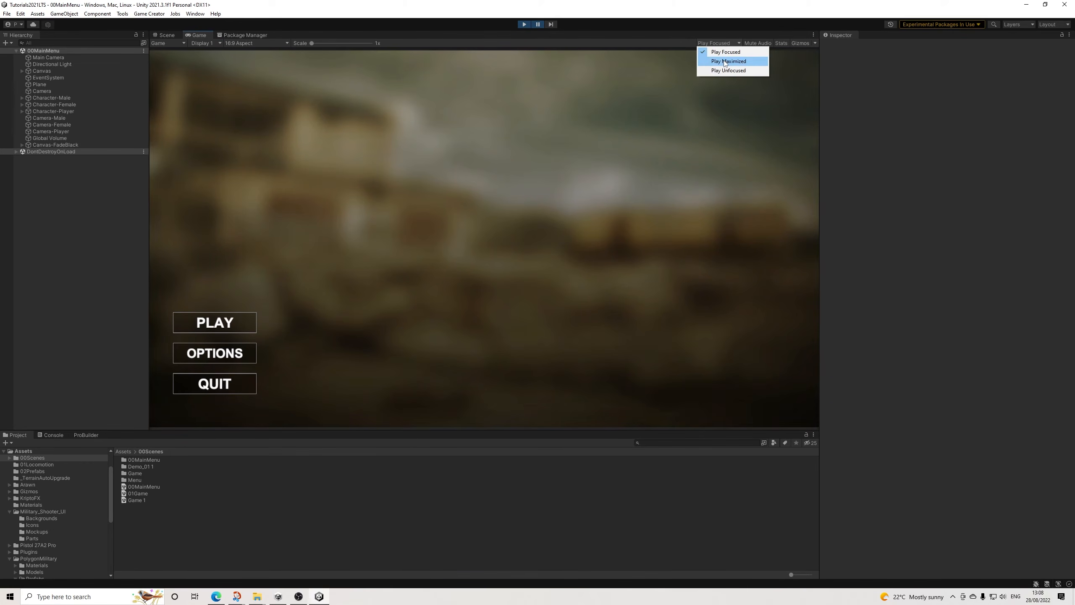
{"action": "left_click", "coordinate": [719, 58]}
{"action": "left_click", "coordinate": [537, 24]}
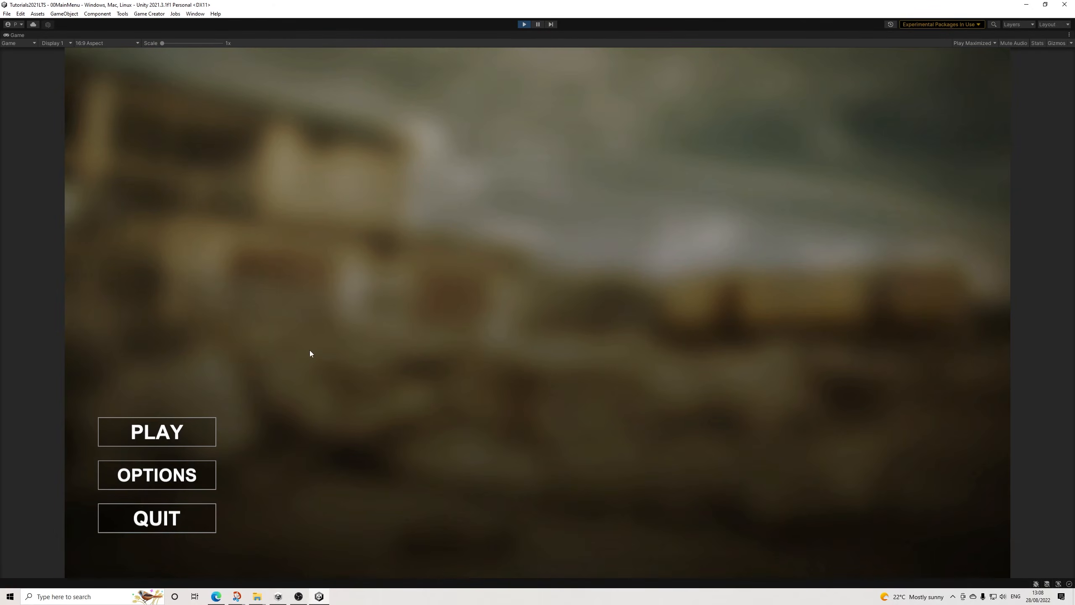
Step: In the running game's options, try the volume slider, set the resolution to 2560 x 1440 @ 59hz, and return to the main menu
{"action": "left_click", "coordinate": [169, 478]}
{"action": "left_click", "coordinate": [595, 357]}
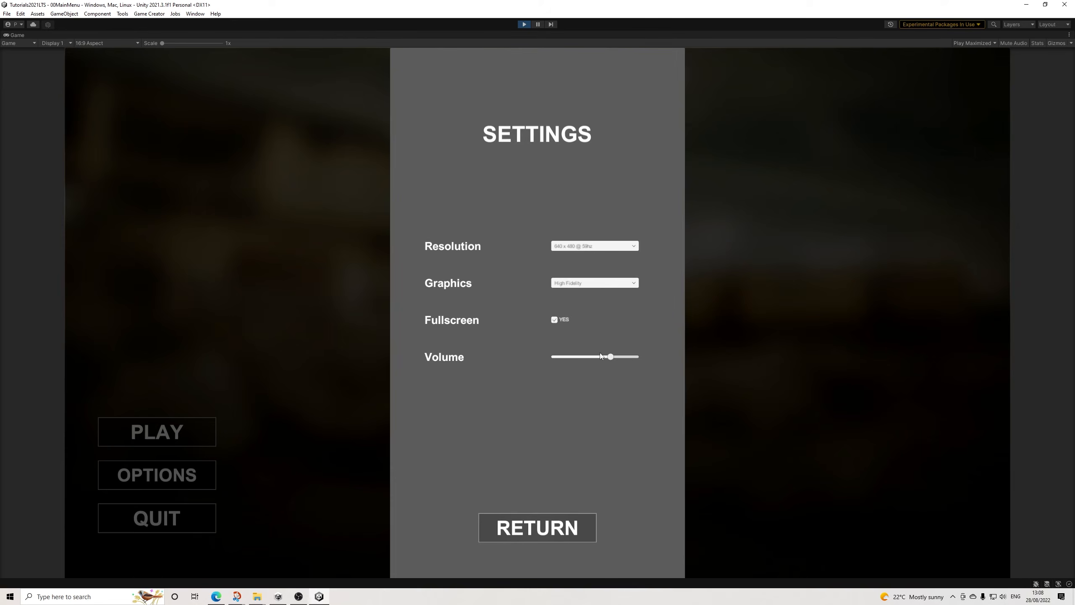
{"action": "left_click", "coordinate": [576, 249]}
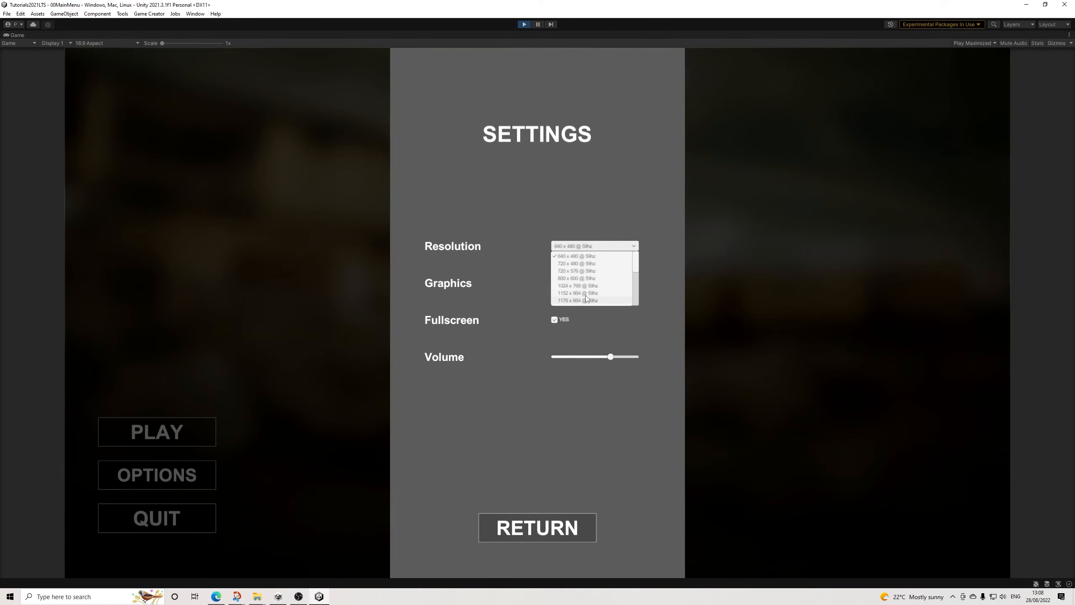
{"action": "left_click_drag", "start_coordinate": [635, 265], "coordinate": [636, 301]}
{"action": "left_click", "coordinate": [584, 295]}
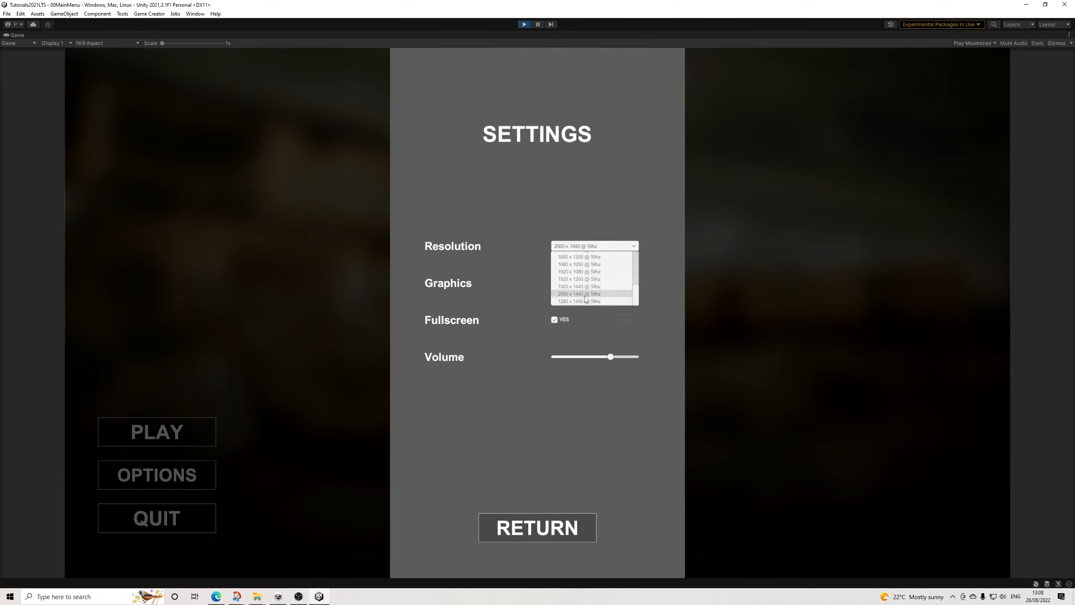
{"action": "left_click", "coordinate": [532, 529]}
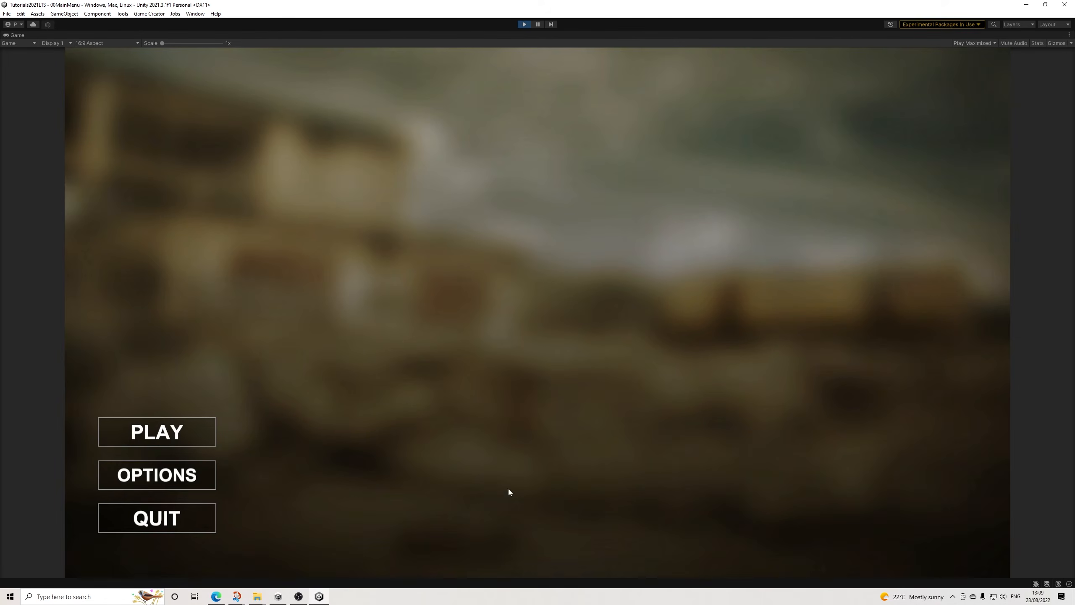
Step: Start playing from the main menu, choose the male character, and continue to customization
{"action": "left_click", "coordinate": [190, 430]}
{"action": "left_click", "coordinate": [496, 301]}
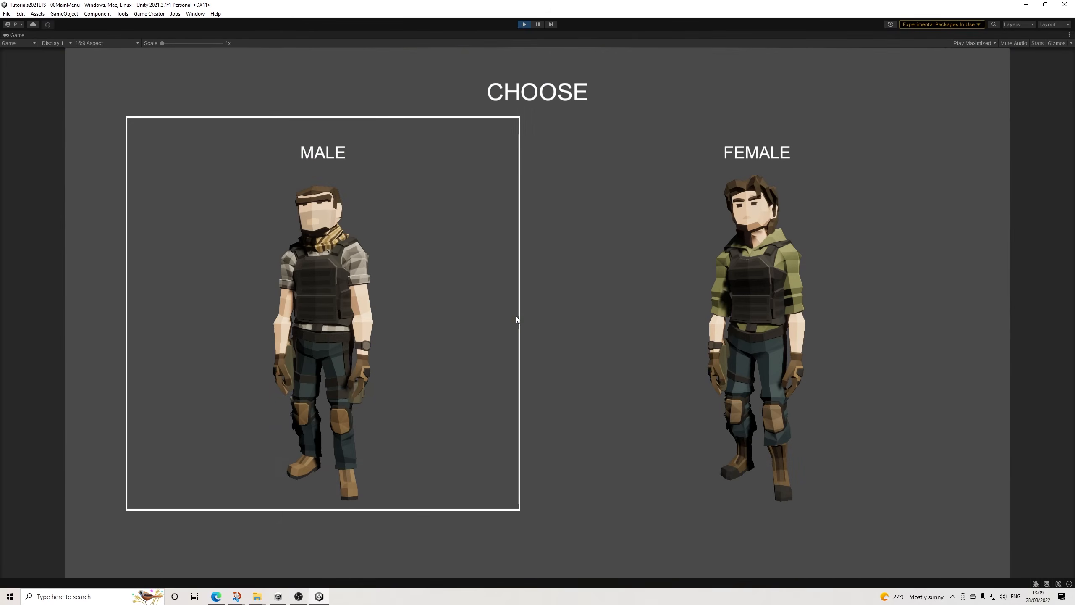
{"action": "left_click", "coordinate": [336, 259]}
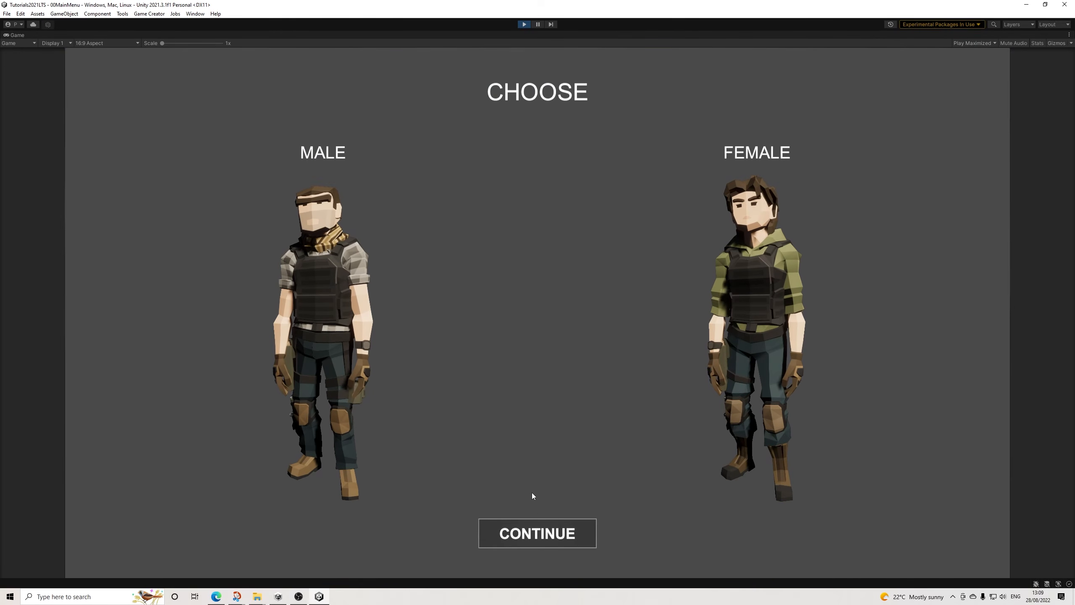
{"action": "left_click", "coordinate": [534, 533]}
Step: Customize the character with skin color 02, hair style 02, hair color 03 and facial hair 02, and confirm the choices
{"action": "left_click", "coordinate": [194, 191]}
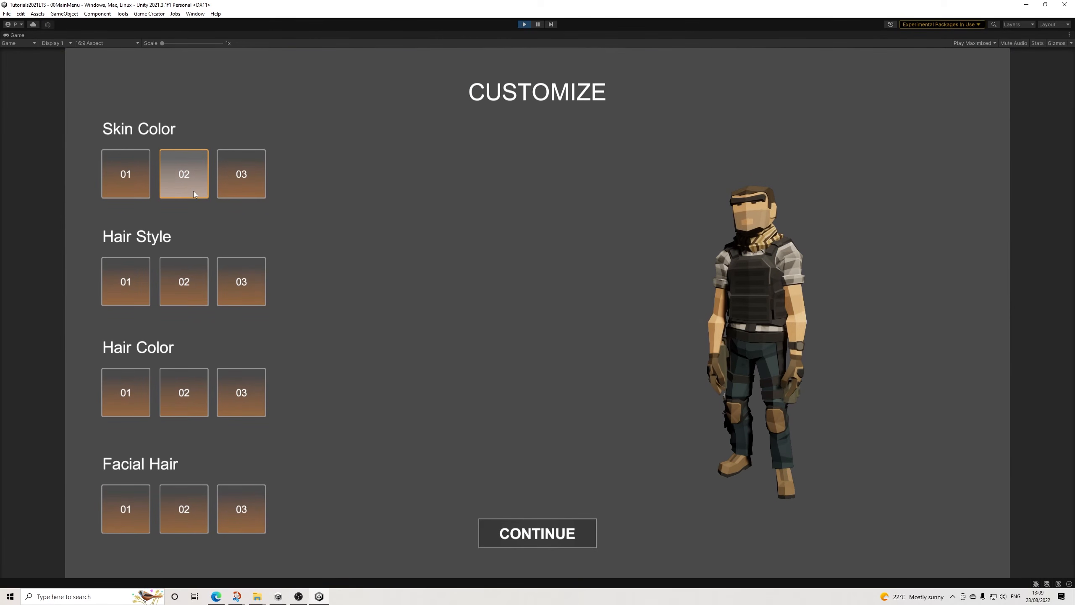
{"action": "left_click", "coordinate": [198, 286]}
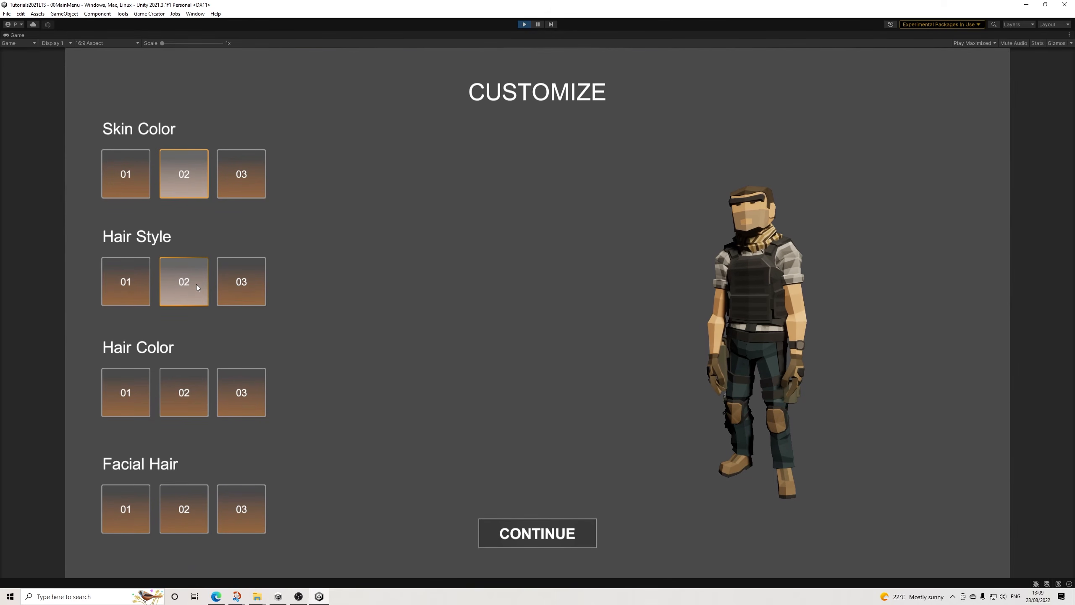
{"action": "left_click", "coordinate": [190, 286]}
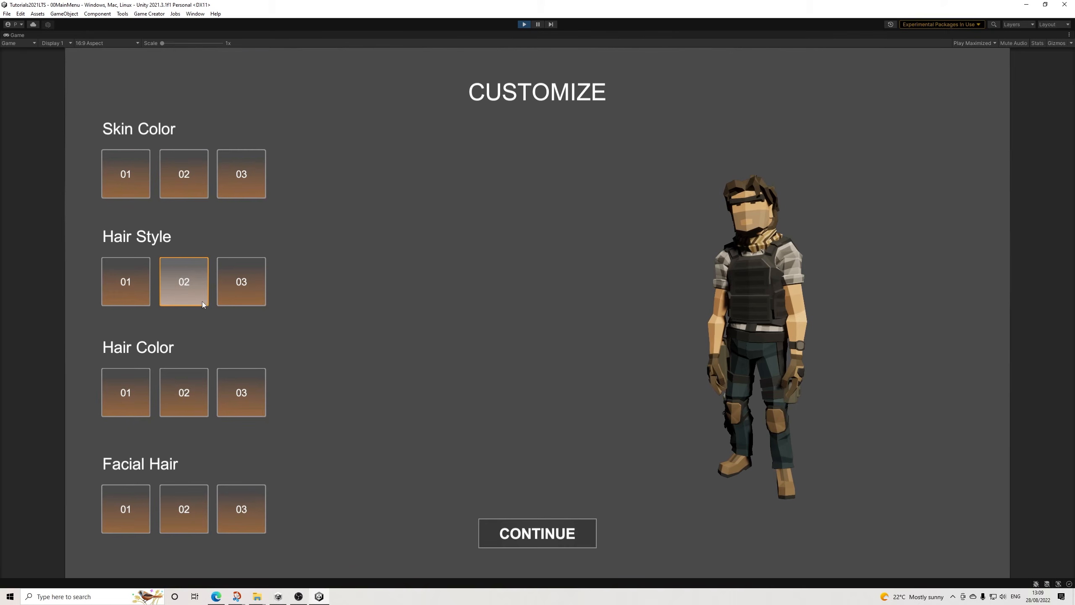
{"action": "left_click", "coordinate": [229, 393]}
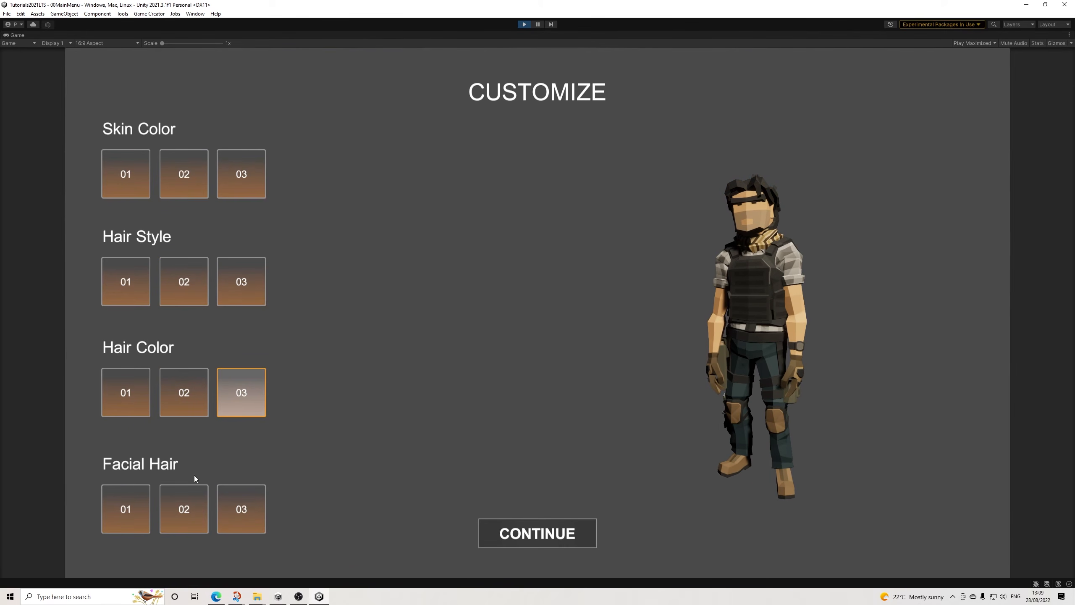
{"action": "left_click", "coordinate": [190, 499]}
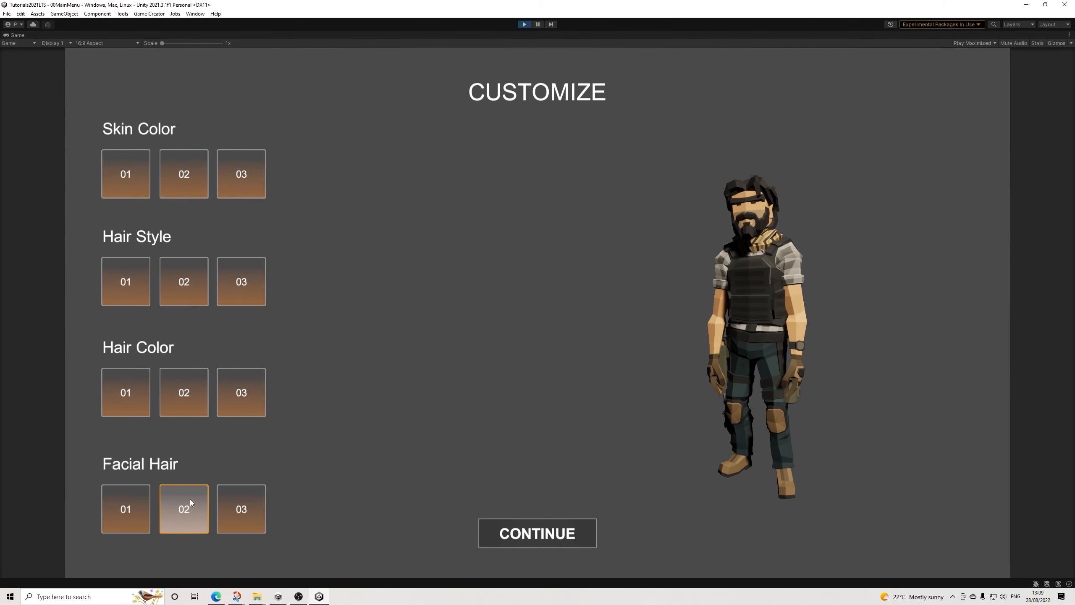
{"action": "left_click", "coordinate": [555, 534]}
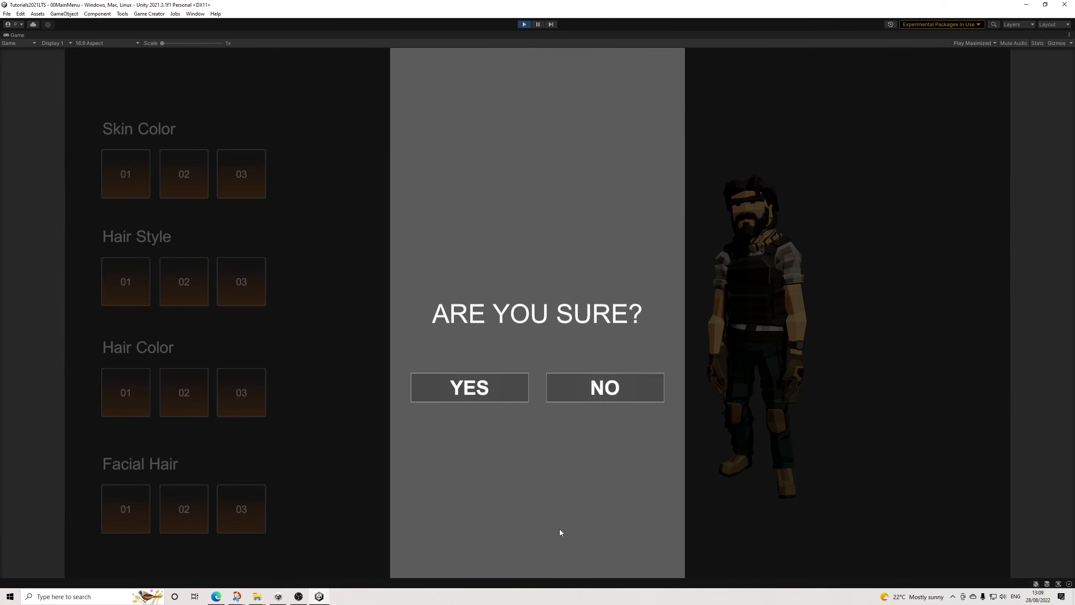
{"action": "left_click", "coordinate": [493, 400]}
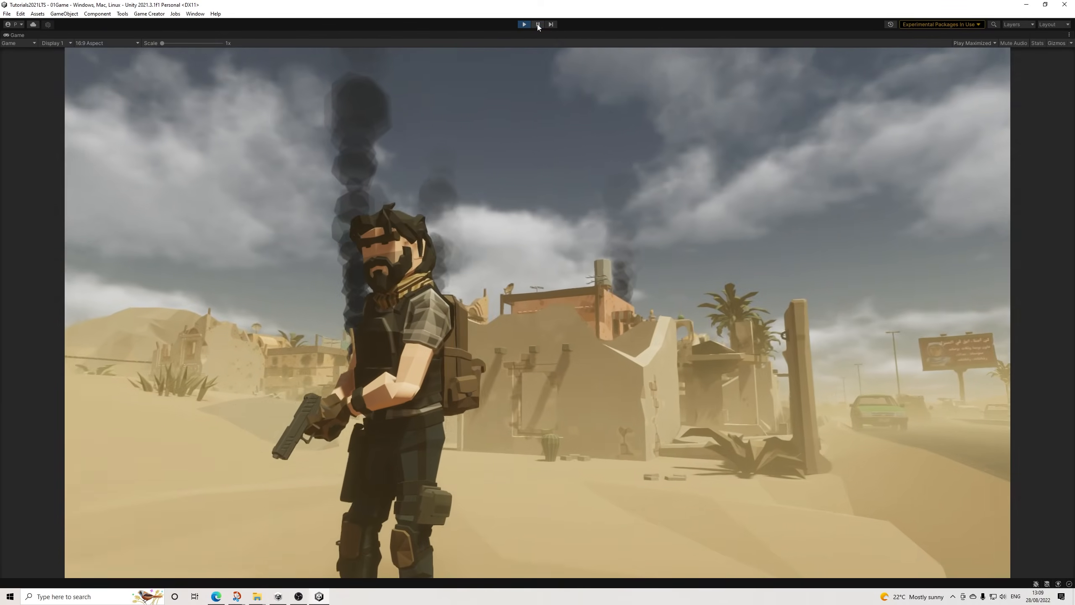
Step: Pause the running 01Game scene, expand the Player's Male model in the hierarchy, and set the game view to Play Focused
{"action": "left_click", "coordinate": [538, 24]}
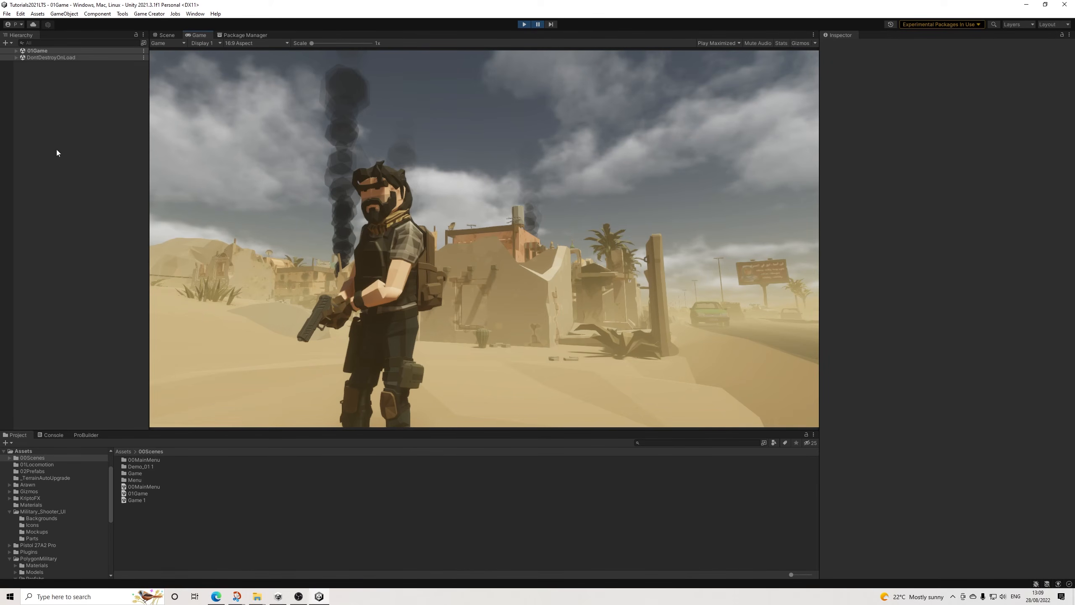
{"action": "left_click", "coordinate": [16, 50]}
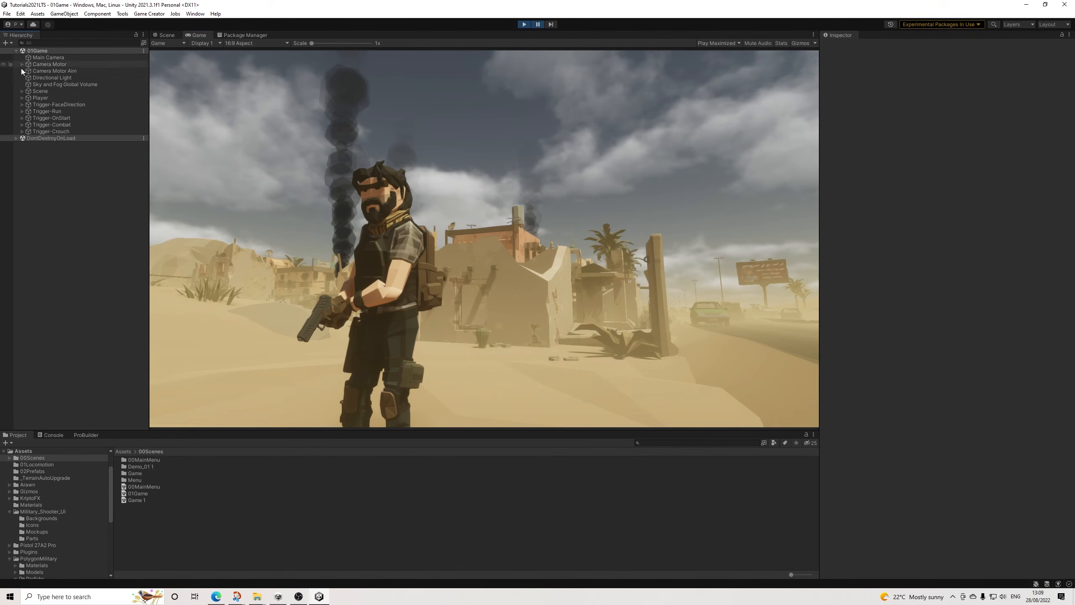
{"action": "left_click", "coordinate": [21, 97]}
{"action": "left_click", "coordinate": [28, 111]}
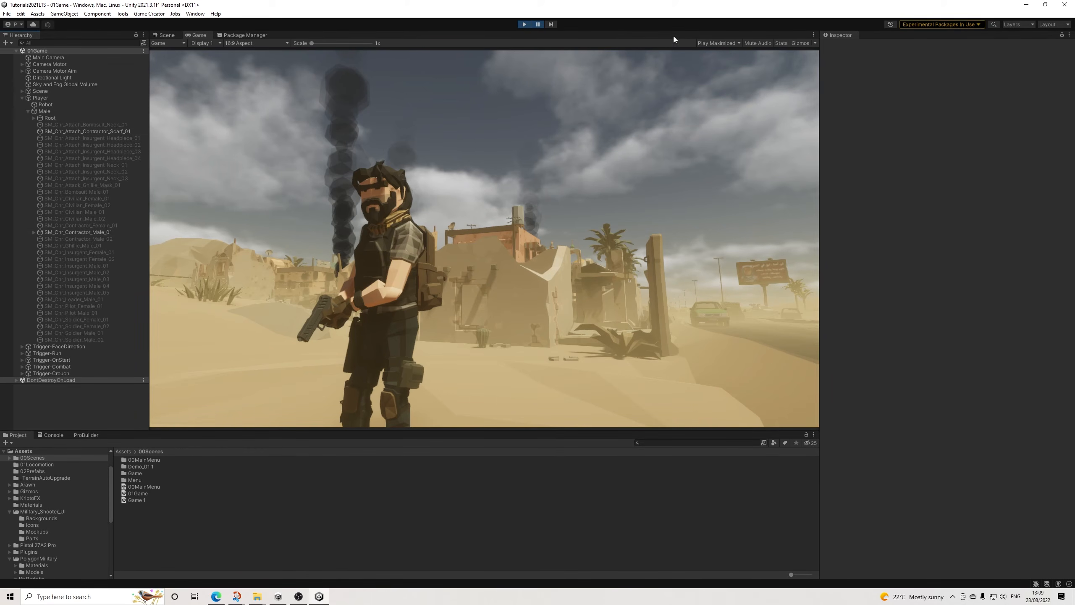
{"action": "left_click", "coordinate": [739, 43]}
{"action": "left_click", "coordinate": [719, 49]}
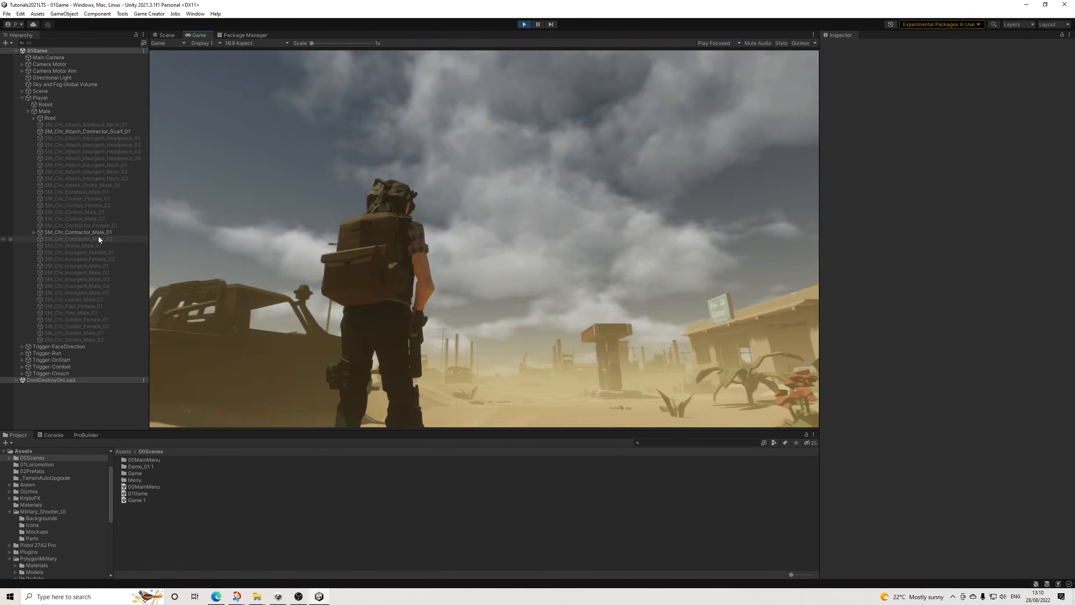
Step: Examine the Skintone trigger on the Player's SM_Chr_Contractor_Male_01 mesh and the clauses of its Conditions (1) object
{"action": "left_click", "coordinate": [98, 234]}
{"action": "left_click", "coordinate": [34, 232]}
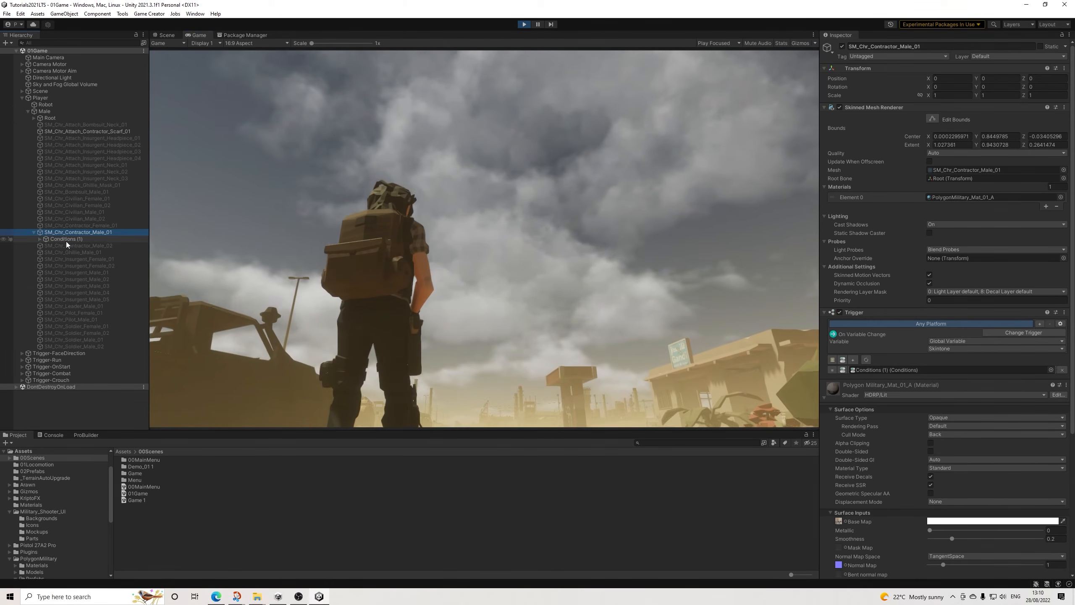
{"action": "left_click", "coordinate": [68, 239]}
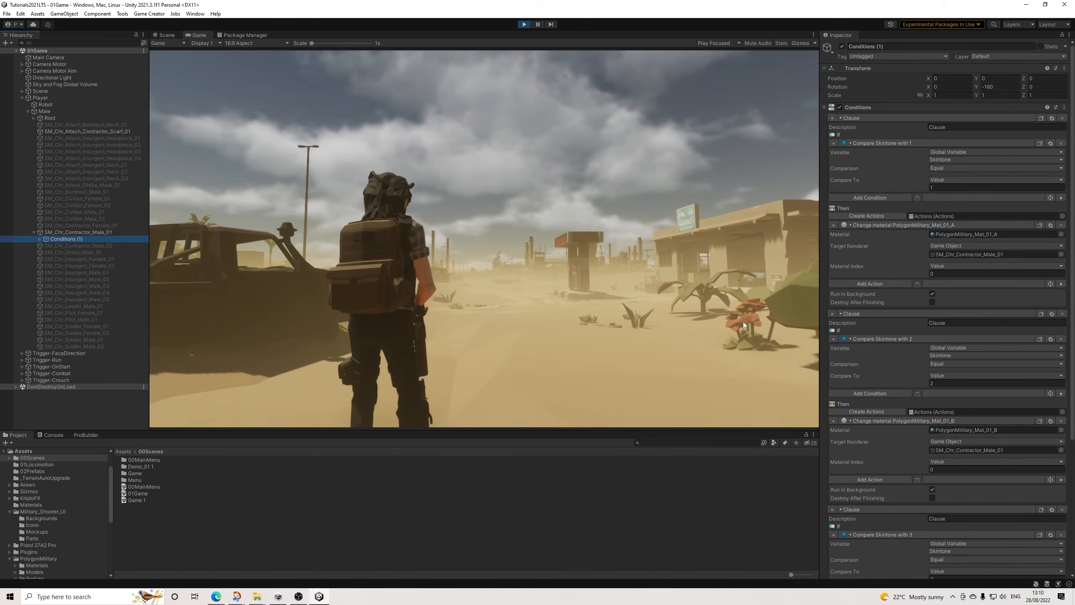
{"action": "scroll", "coordinate": [1061, 507], "scroll_direction": "down", "scroll_amount": 5}
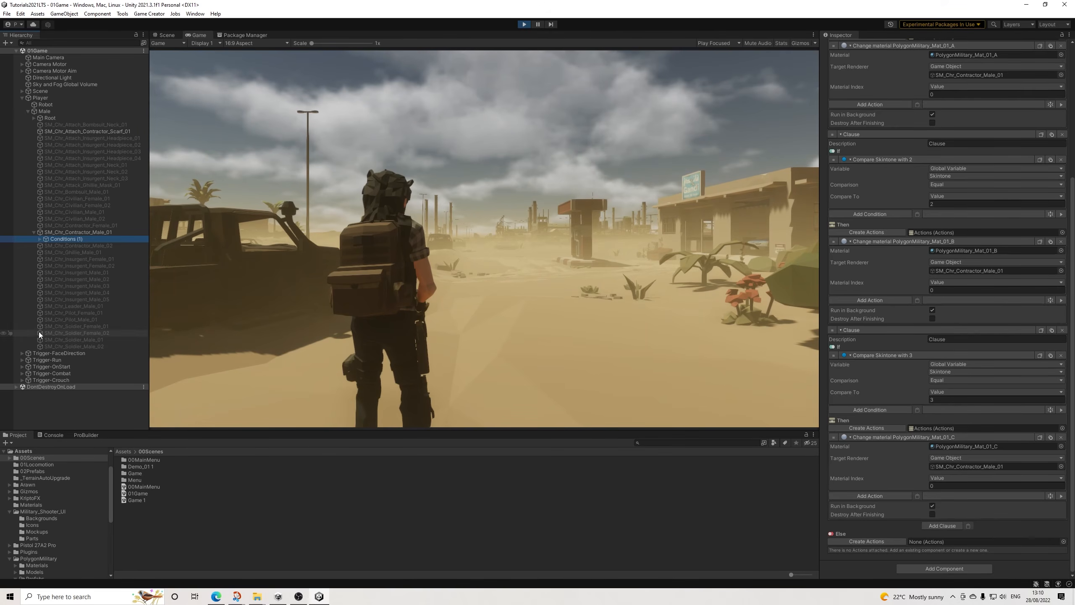
{"action": "left_click", "coordinate": [74, 231]}
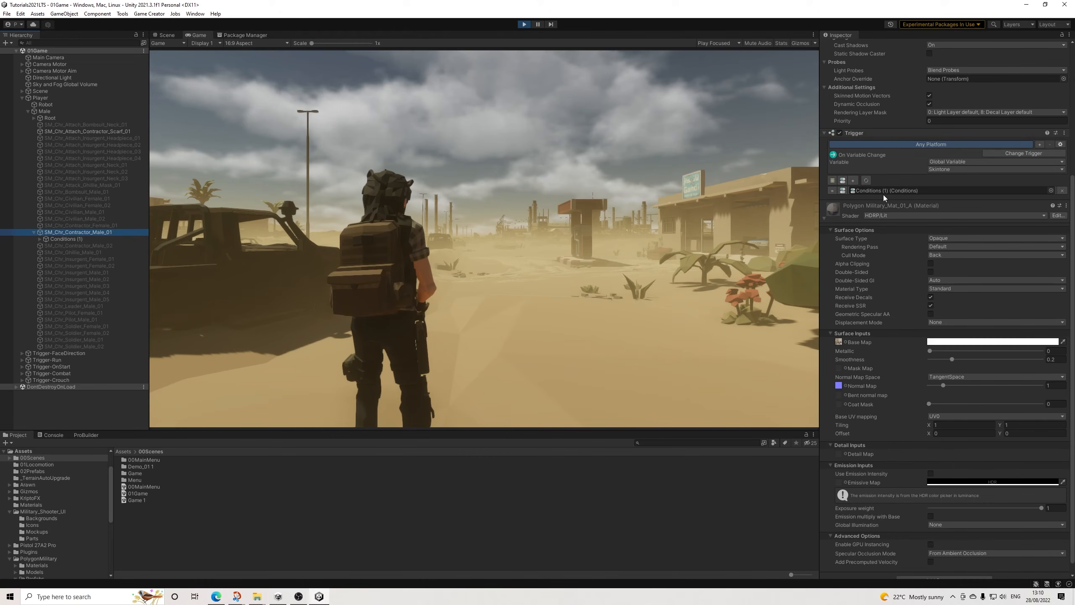
Step: Stop the running game and save the 00MainMenu scene
{"action": "scroll", "coordinate": [902, 185], "scroll_direction": "up", "scroll_amount": 5}
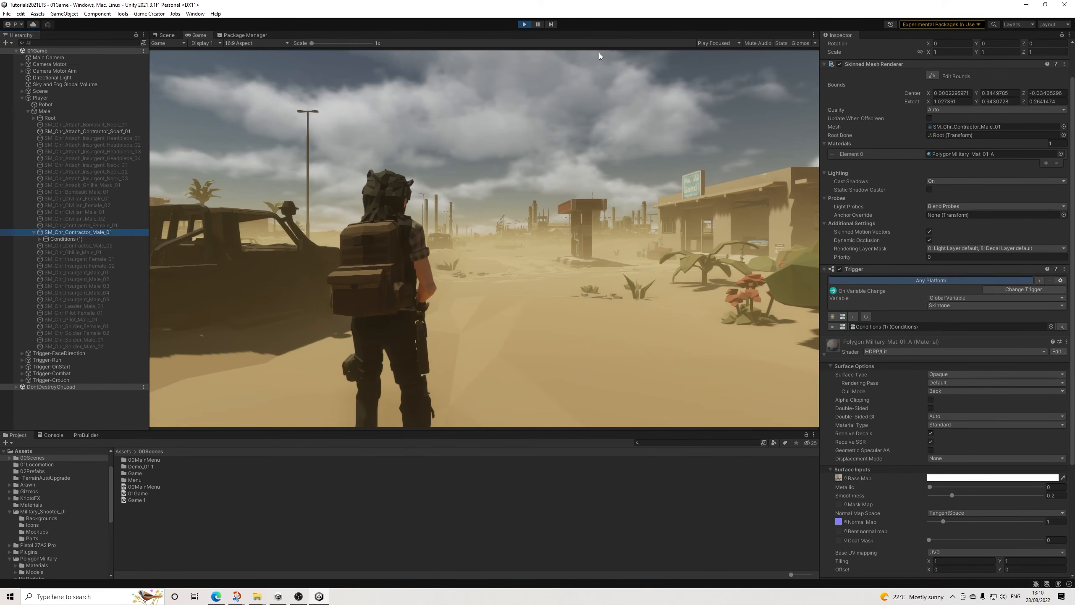
{"action": "left_click", "coordinate": [524, 24]}
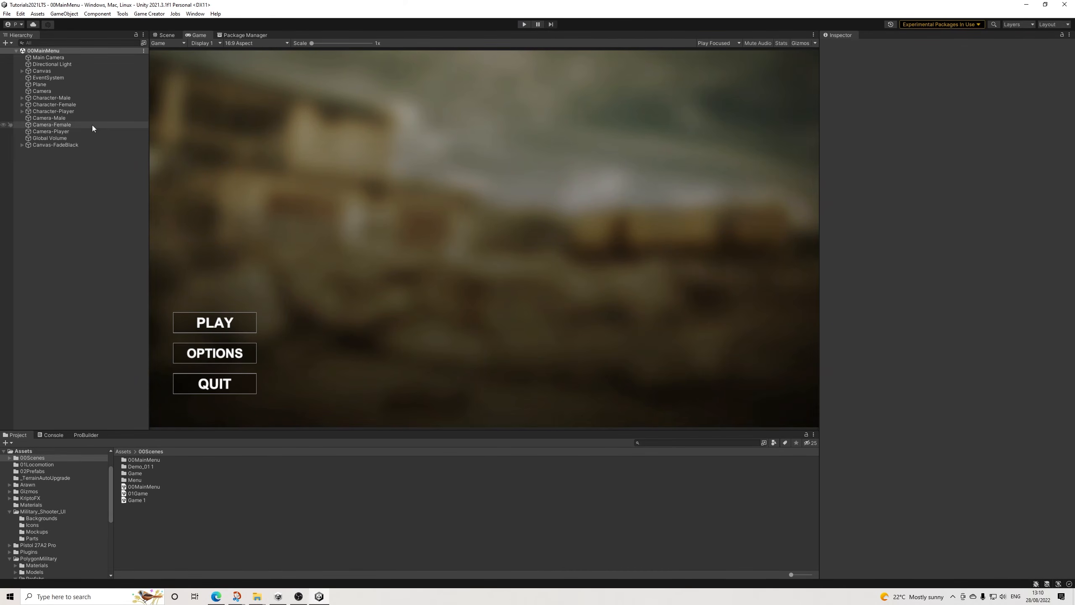
{"action": "left_click", "coordinate": [3, 16]}
{"action": "left_click", "coordinate": [15, 53]}
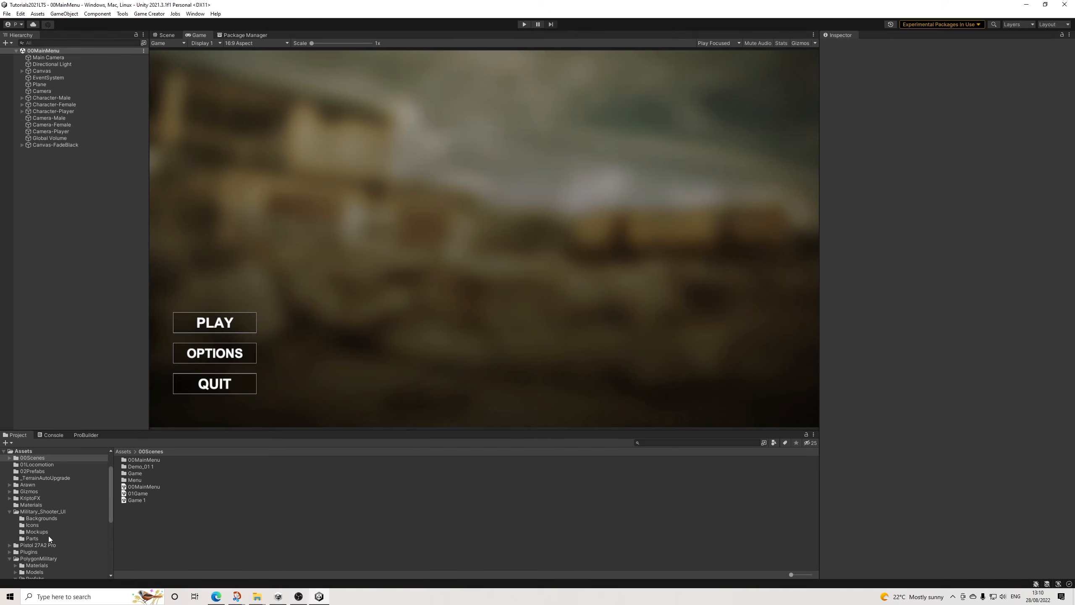
Step: Place the Female and Male prefabs from the 02Prefabs folder into the 00MainMenu scene
{"action": "scroll", "coordinate": [49, 534], "scroll_direction": "down", "scroll_amount": 3}
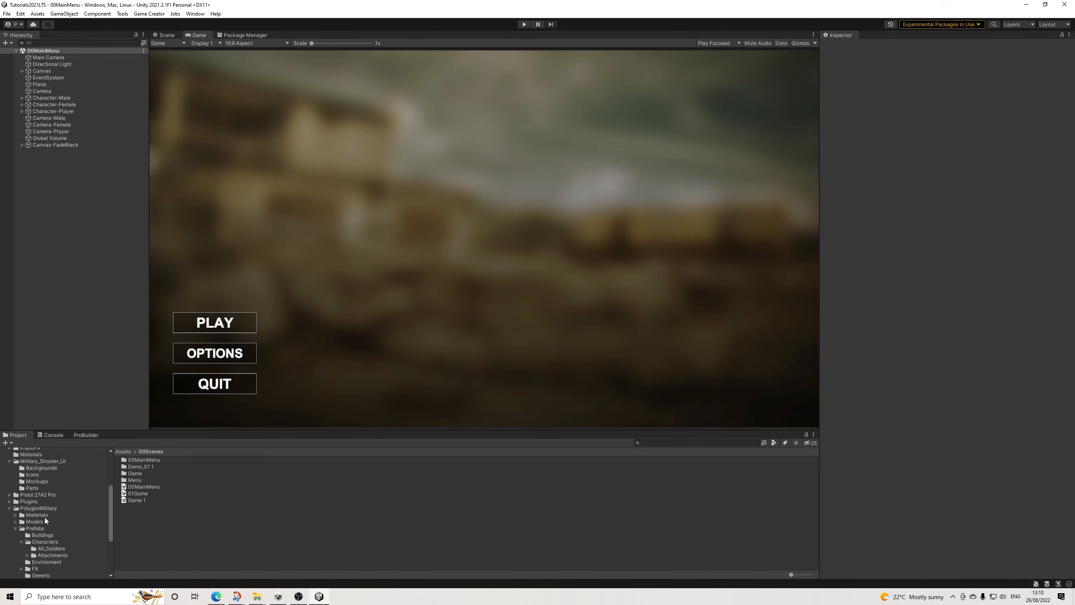
{"action": "left_click", "coordinate": [35, 528]}
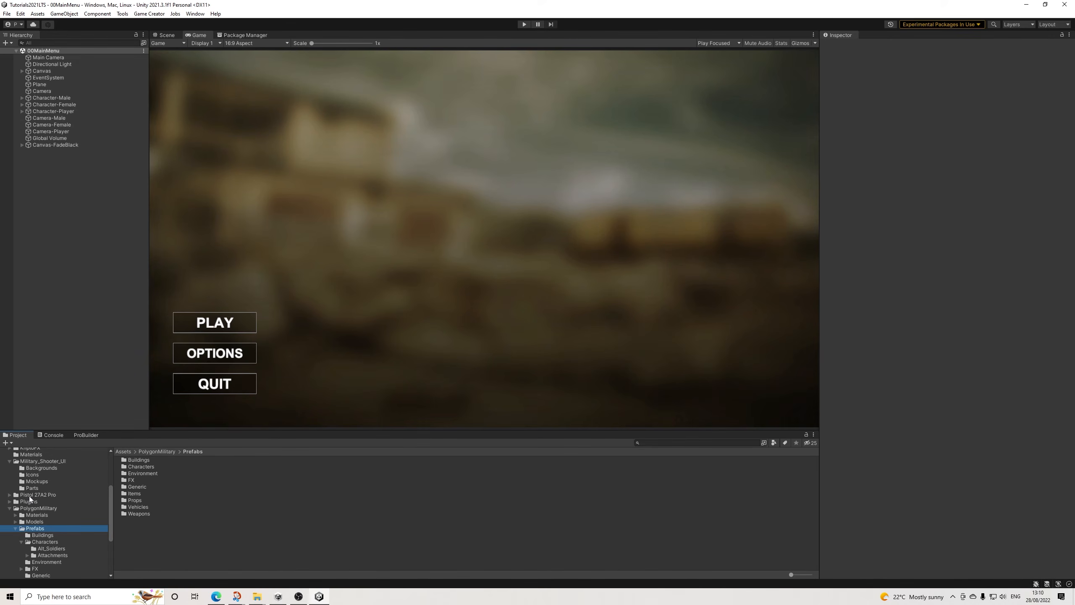
{"action": "scroll", "coordinate": [34, 479], "scroll_direction": "up", "scroll_amount": 4}
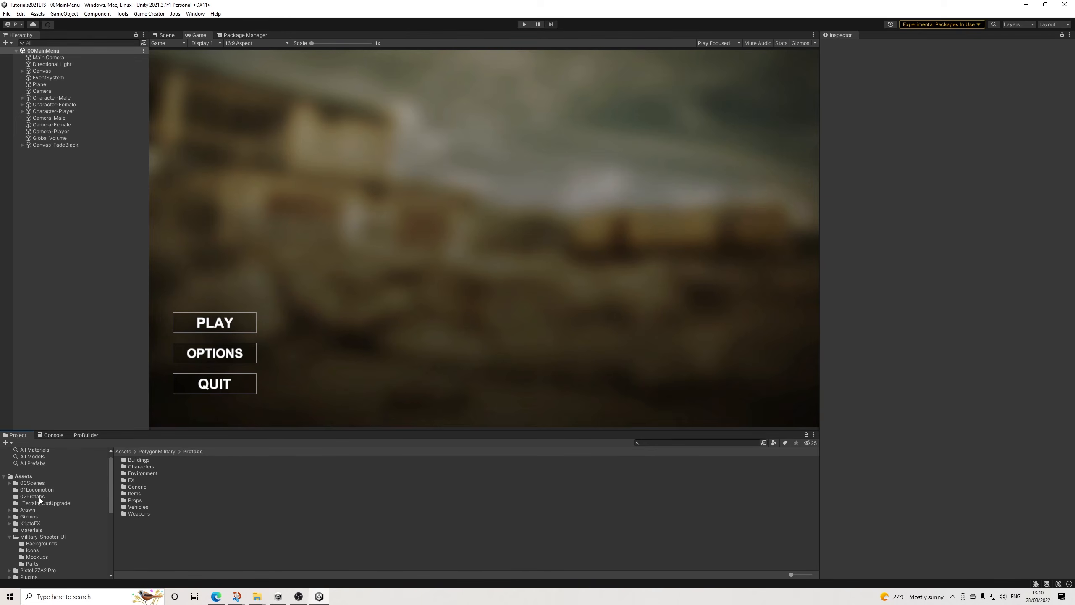
{"action": "left_click", "coordinate": [34, 496]}
{"action": "left_click_drag", "start_coordinate": [136, 462], "coordinate": [59, 275]}
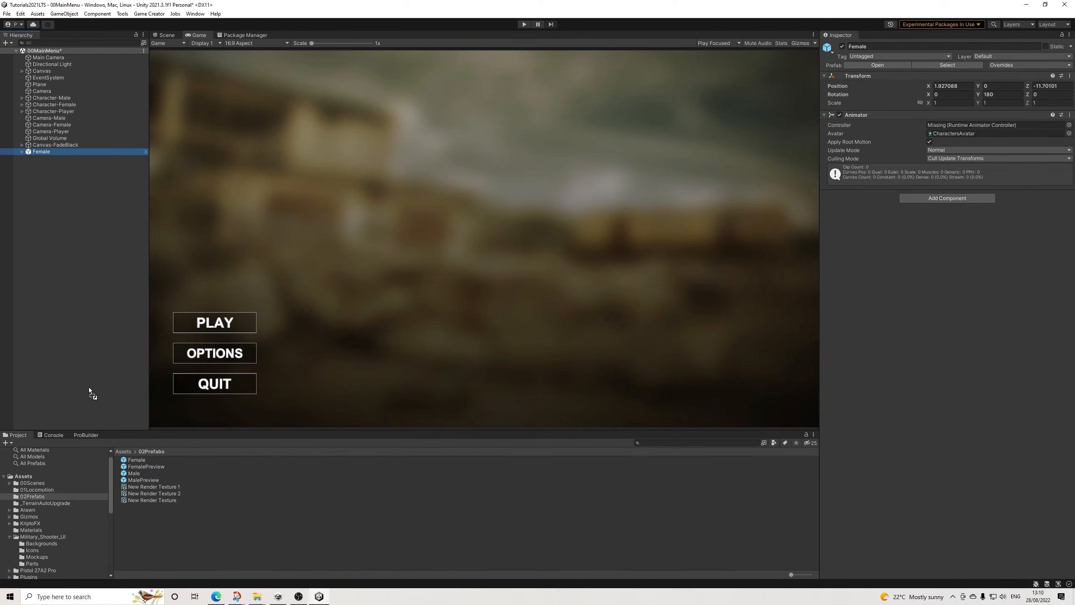
{"action": "left_click_drag", "start_coordinate": [89, 389], "coordinate": [48, 162]}
Step: Add a second Trigger component to SM_Chr_Contractor_Female_01 inside the Female prefab instance
{"action": "left_click", "coordinate": [44, 150]}
{"action": "left_click", "coordinate": [21, 152]}
{"action": "left_click", "coordinate": [78, 265]}
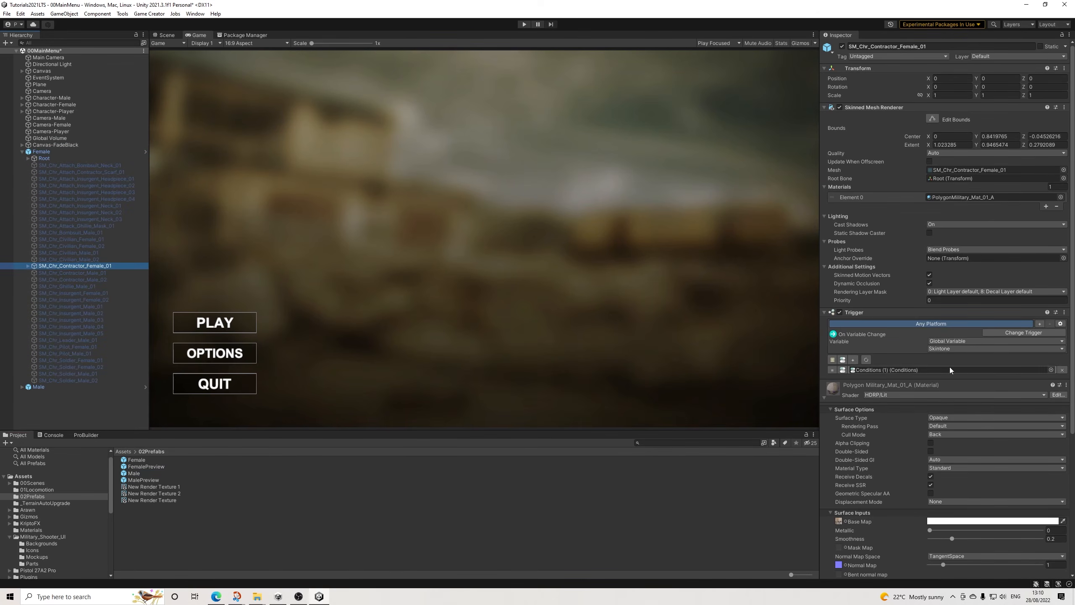
{"action": "left_click", "coordinate": [845, 386]}
{"action": "left_click", "coordinate": [948, 417]}
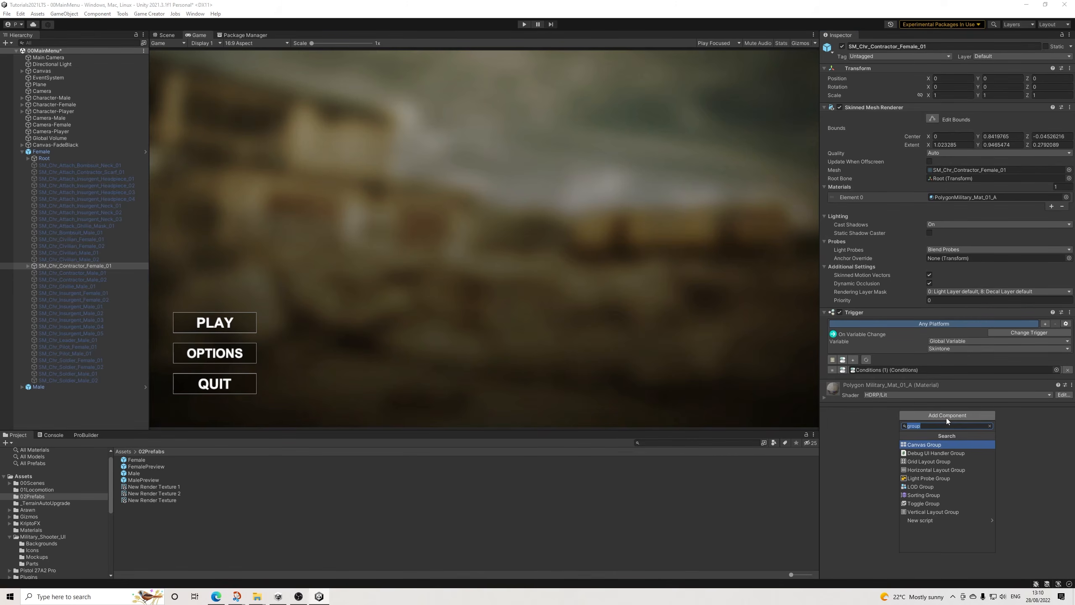
{"action": "type", "text": "trigger"}
{"action": "key", "text": "Return"}
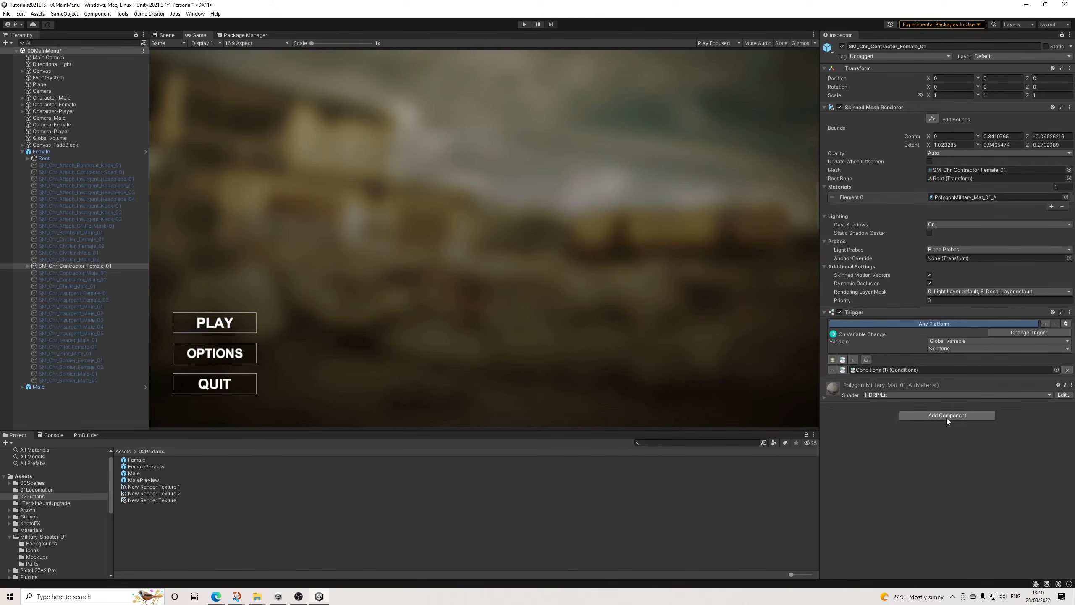
Step: Set the female mesh's new trigger to On Enable and have it run the Conditions (1) object
{"action": "left_click", "coordinate": [1023, 405]}
{"action": "left_click", "coordinate": [1015, 437]}
{"action": "left_click", "coordinate": [853, 416]}
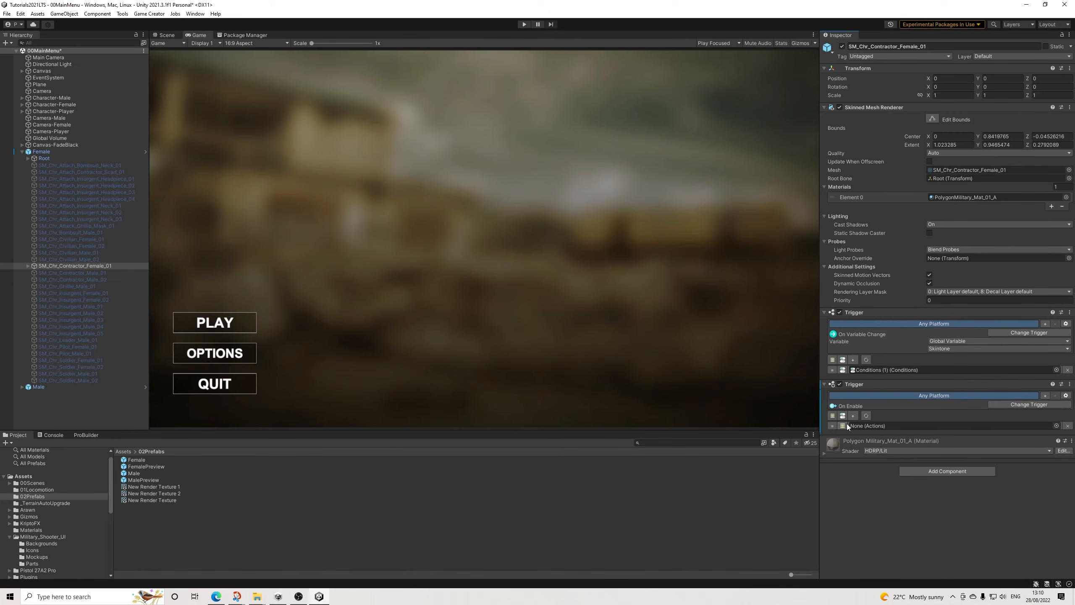
{"action": "left_click", "coordinate": [29, 266]}
{"action": "left_click_drag", "start_coordinate": [55, 272], "coordinate": [875, 427]}
Step: Apply all overrides to the Female prefab and delete its instance from the scene
{"action": "left_click", "coordinate": [42, 153]}
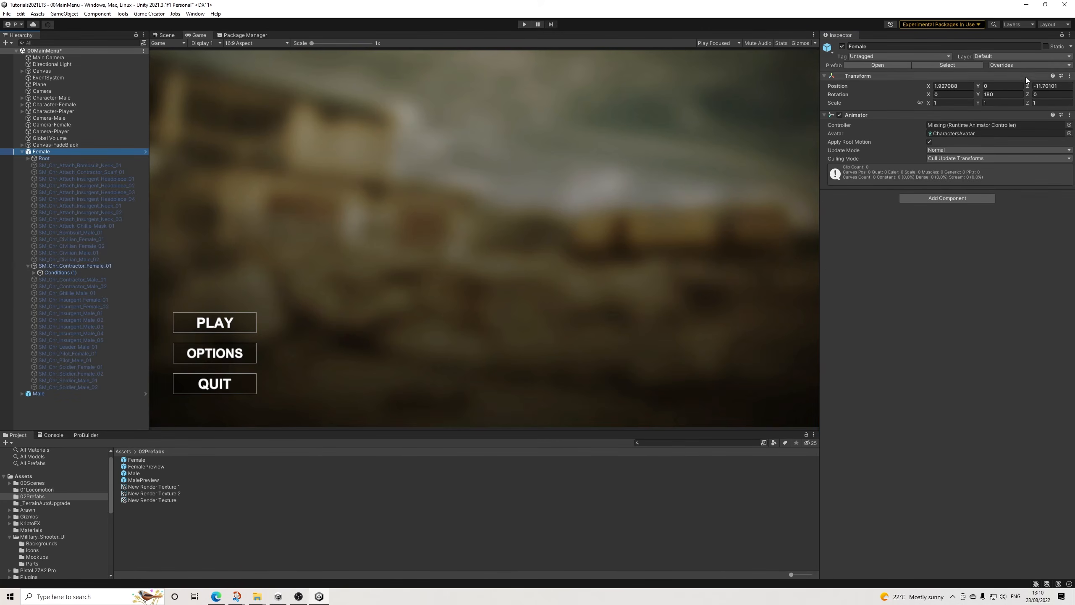
{"action": "left_click", "coordinate": [1020, 65]}
{"action": "left_click", "coordinate": [1039, 148]}
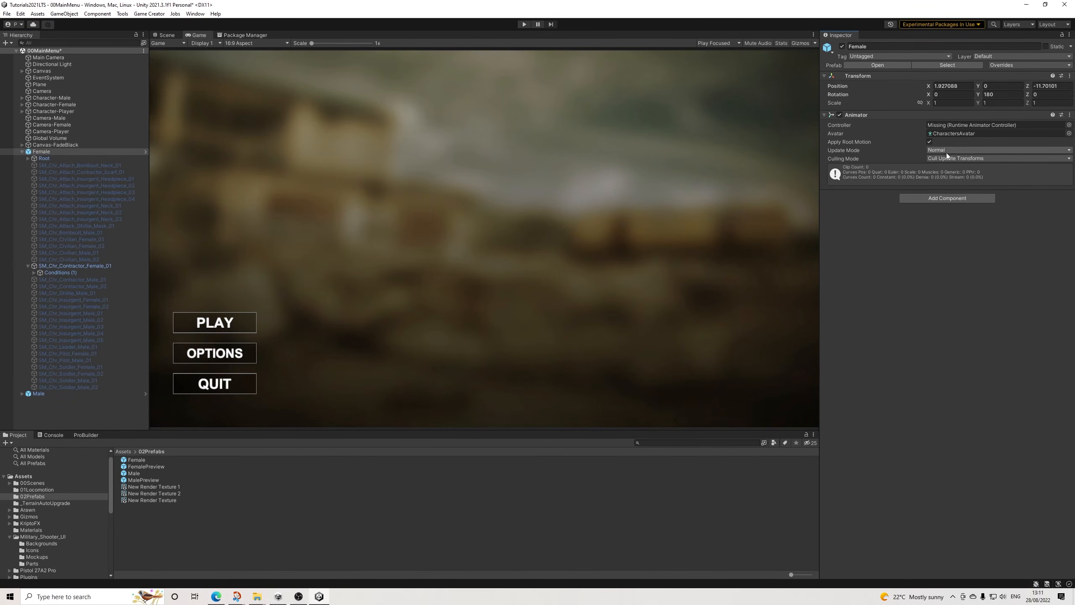
{"action": "left_click", "coordinate": [47, 153]}
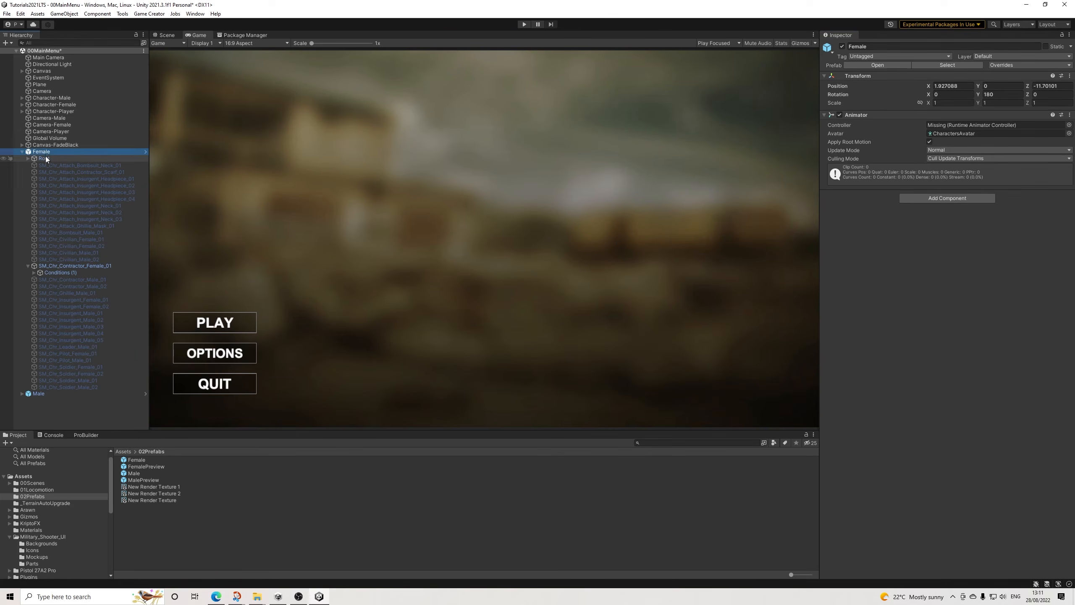
{"action": "key", "text": "Delete"}
Step: Add a second Trigger component to SM_Chr_Contractor_Male_01 inside the Male prefab instance
{"action": "left_click", "coordinate": [21, 151]}
{"action": "left_click", "coordinate": [64, 152]}
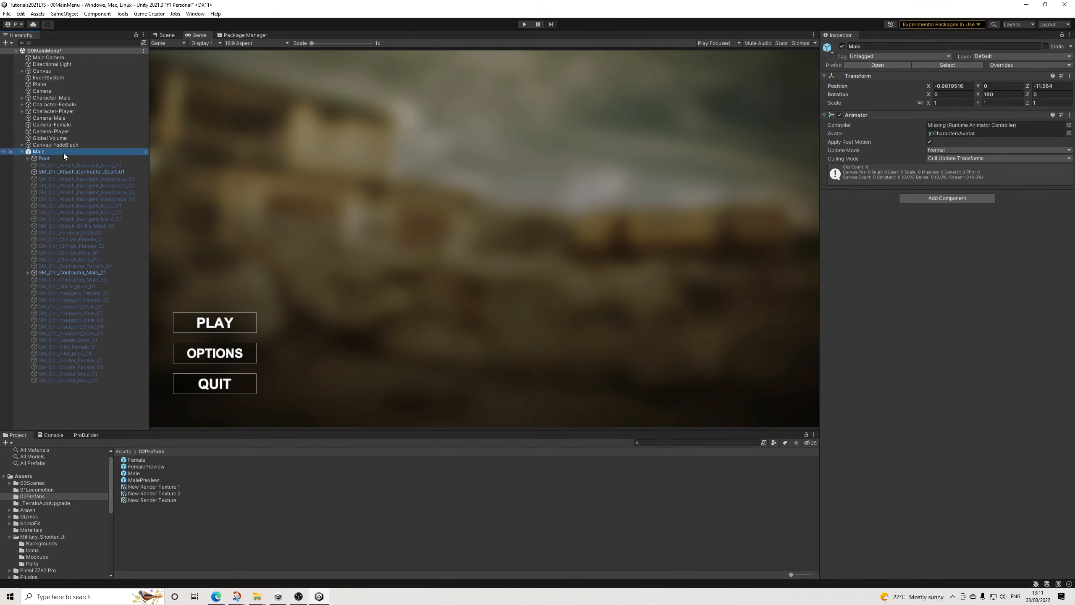
{"action": "left_click", "coordinate": [28, 273]}
{"action": "left_click", "coordinate": [50, 274]}
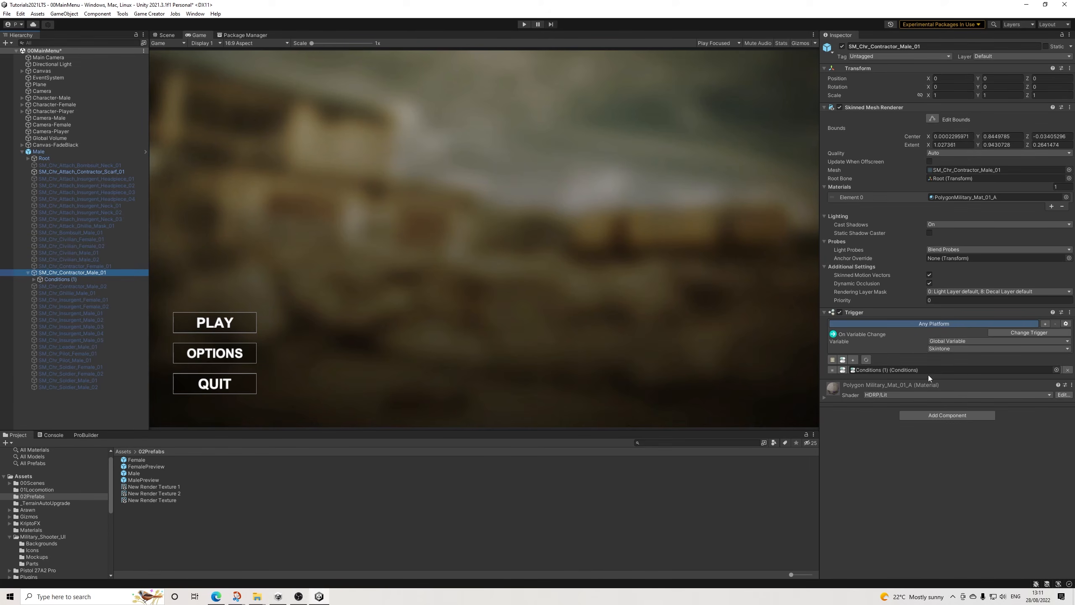
{"action": "left_click", "coordinate": [933, 416]}
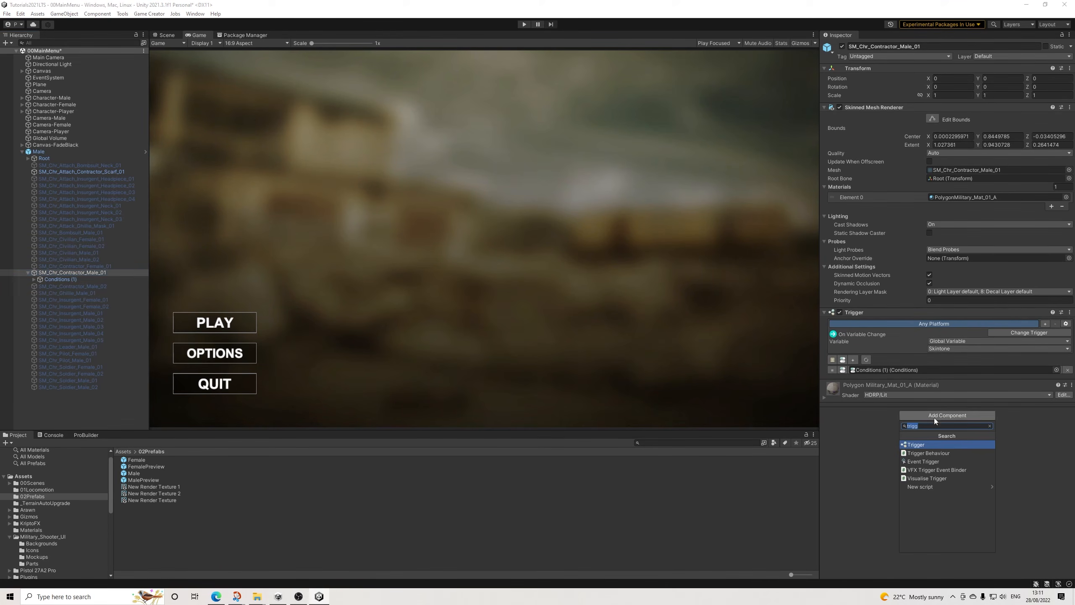
{"action": "left_click", "coordinate": [932, 445]}
Step: Set the male mesh's new trigger to On Enable and have it run the Conditions (1) object
{"action": "left_click", "coordinate": [1001, 406]}
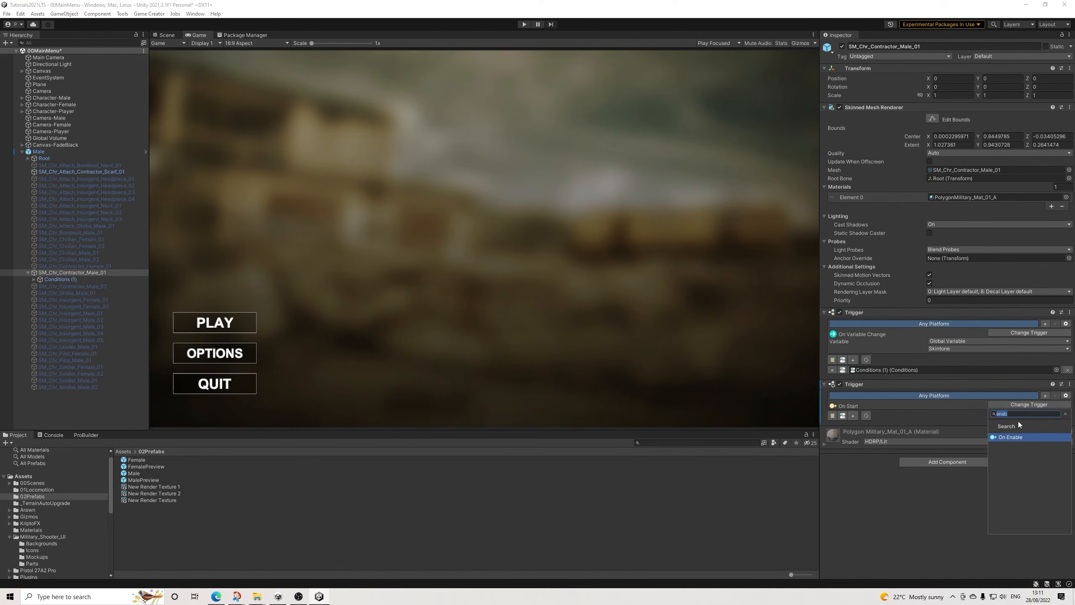
{"action": "left_click", "coordinate": [1018, 439]}
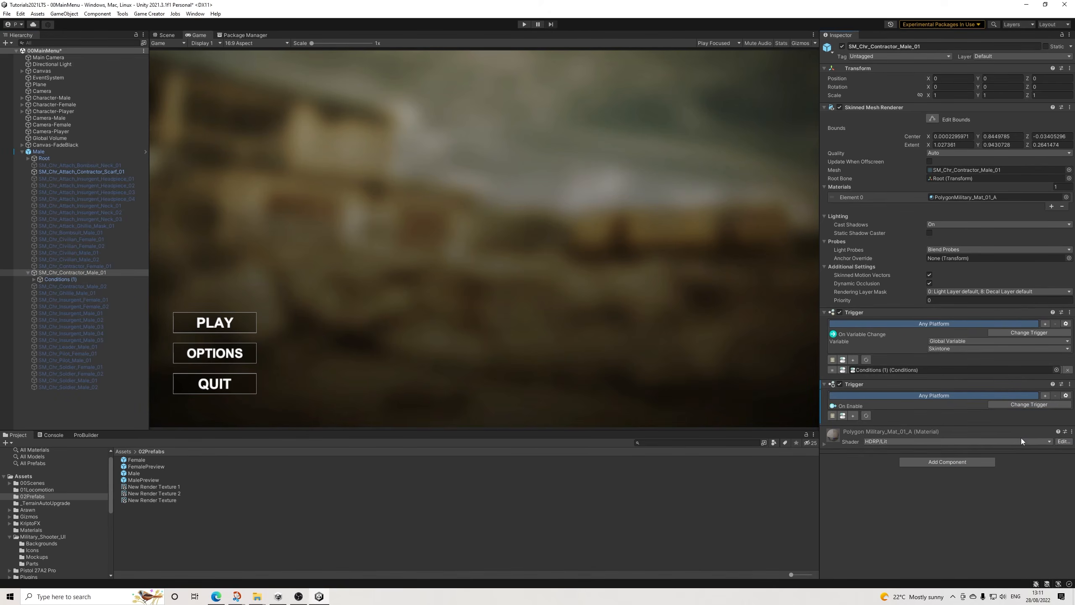
{"action": "left_click", "coordinate": [853, 416]}
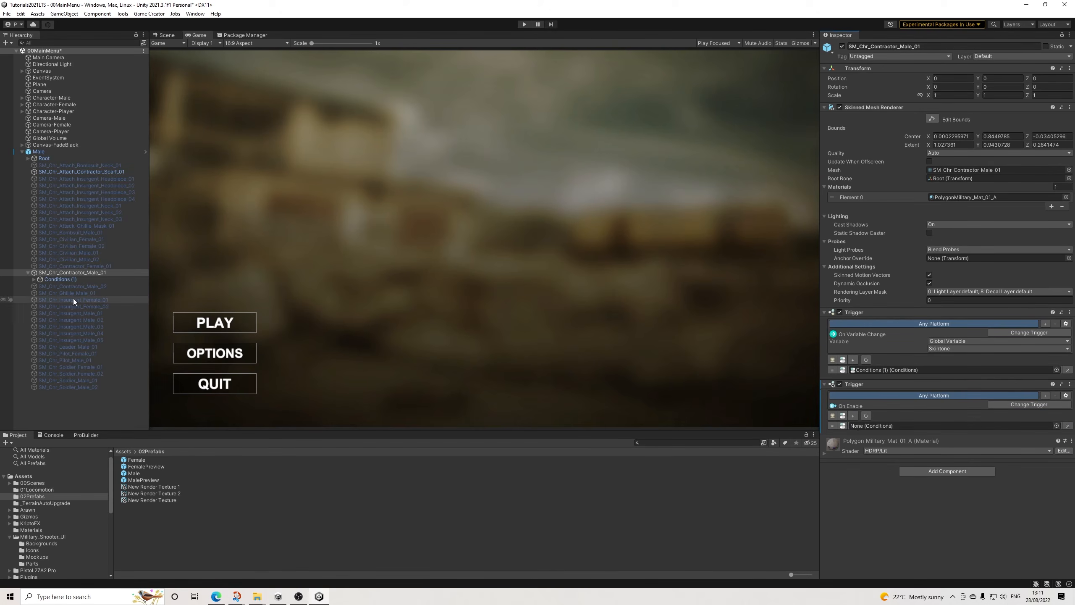
{"action": "left_click_drag", "start_coordinate": [64, 279], "coordinate": [876, 426]}
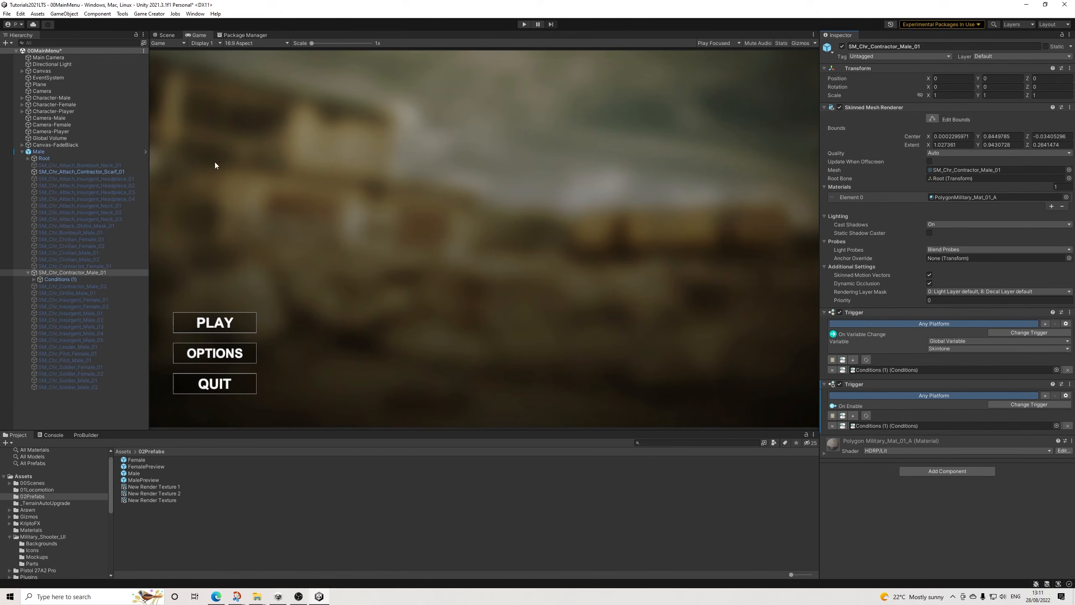
Step: Save the scene and apply all overrides of the Male instance to its prefab
{"action": "left_click", "coordinate": [7, 13]}
{"action": "left_click", "coordinate": [30, 54]}
{"action": "left_click", "coordinate": [39, 152]}
{"action": "left_click", "coordinate": [1025, 67]}
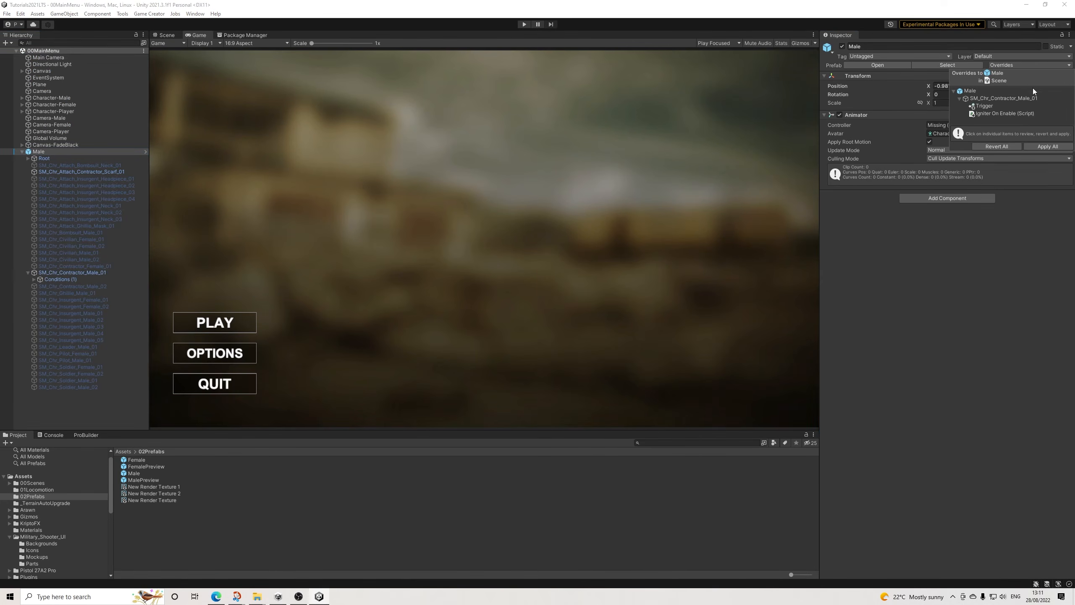
{"action": "left_click", "coordinate": [1040, 146]}
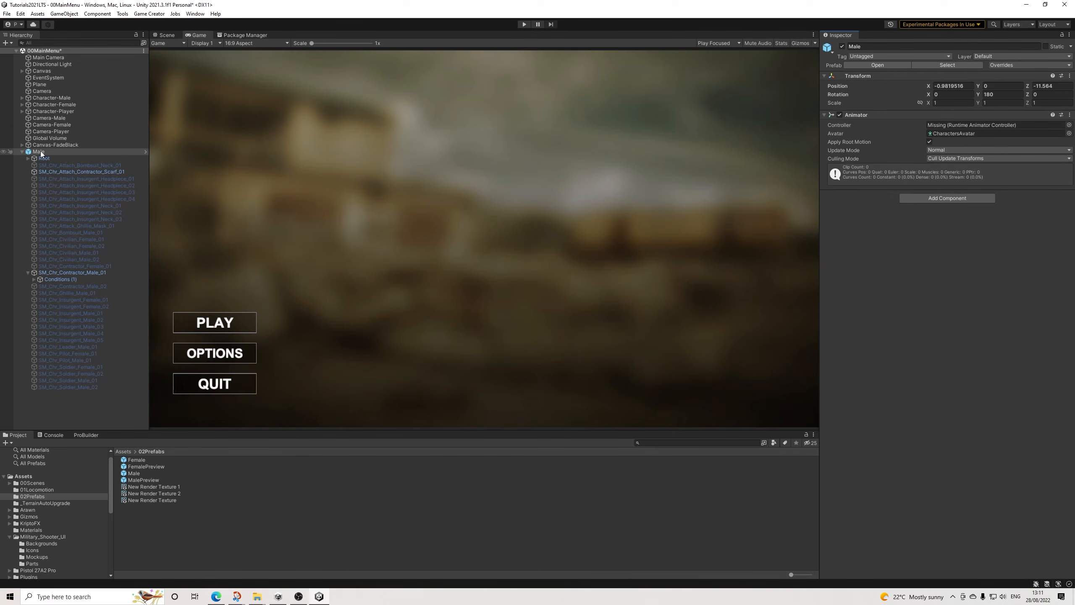
Step: Check the Male instance's Conditions (1) object and contractor mesh, and delete the Male instance from the scene
{"action": "left_click", "coordinate": [61, 278]}
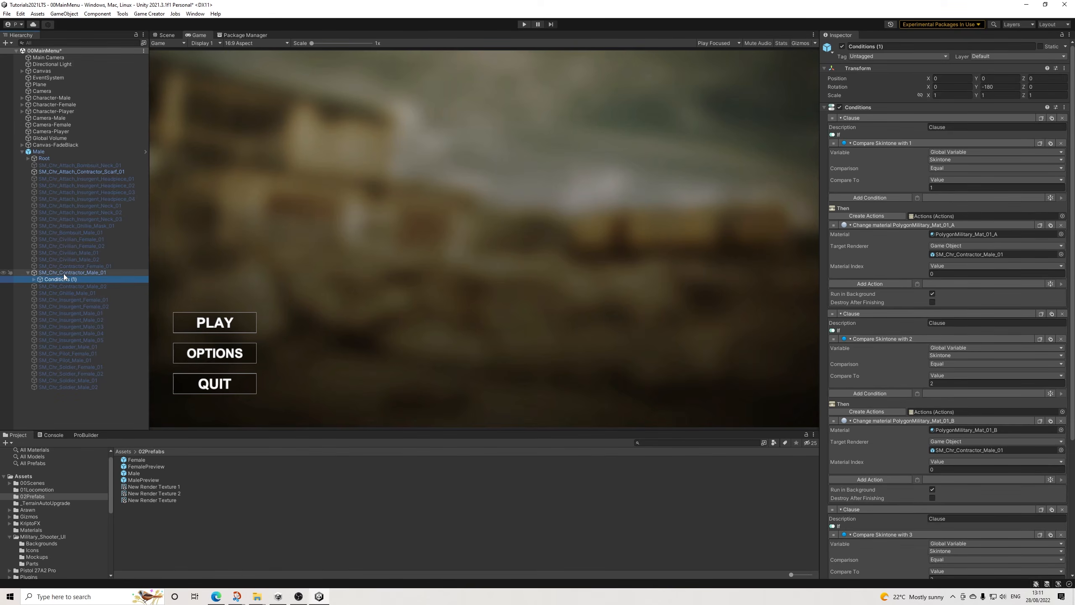
{"action": "left_click", "coordinate": [62, 273]}
{"action": "left_click", "coordinate": [42, 151]}
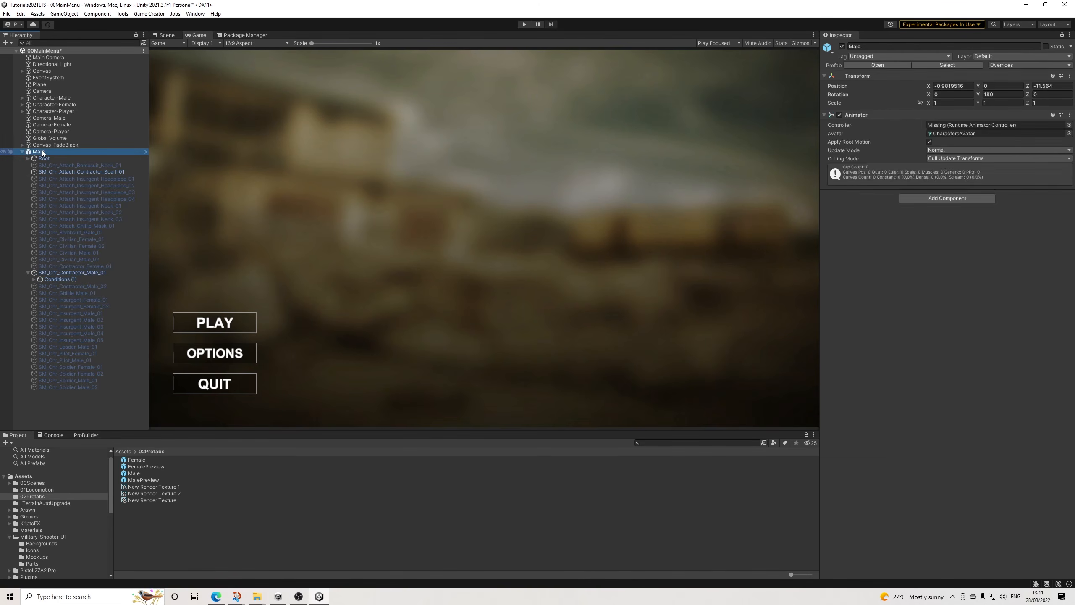
{"action": "key", "text": "Delete"}
Step: Set the game view to Play Maximized and save the 00MainMenu scene
{"action": "left_click", "coordinate": [718, 43]}
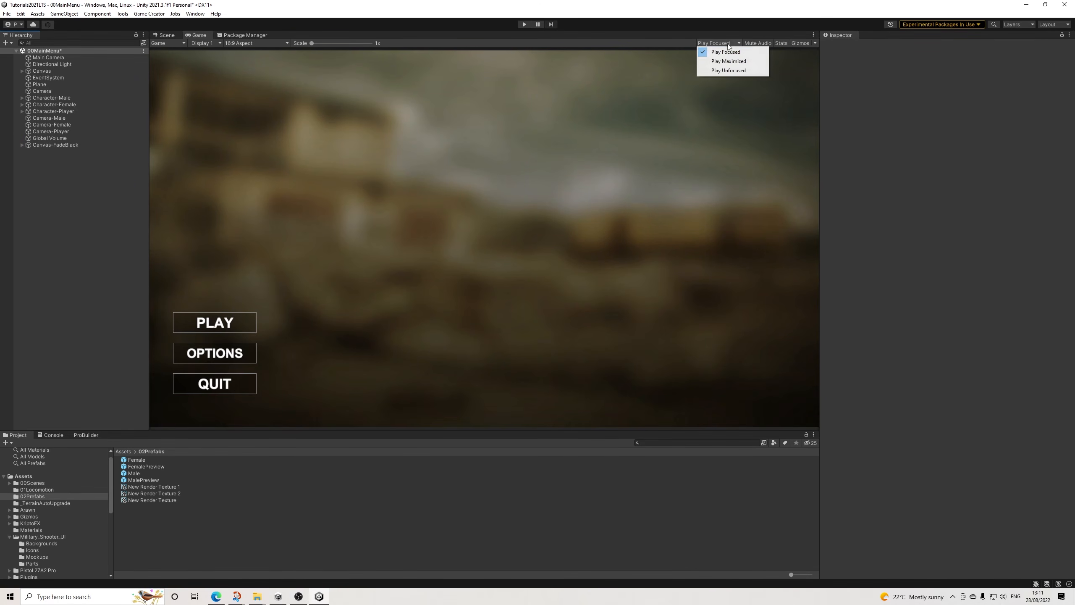
{"action": "left_click", "coordinate": [720, 60]}
{"action": "left_click", "coordinate": [5, 13]}
{"action": "left_click", "coordinate": [19, 54]}
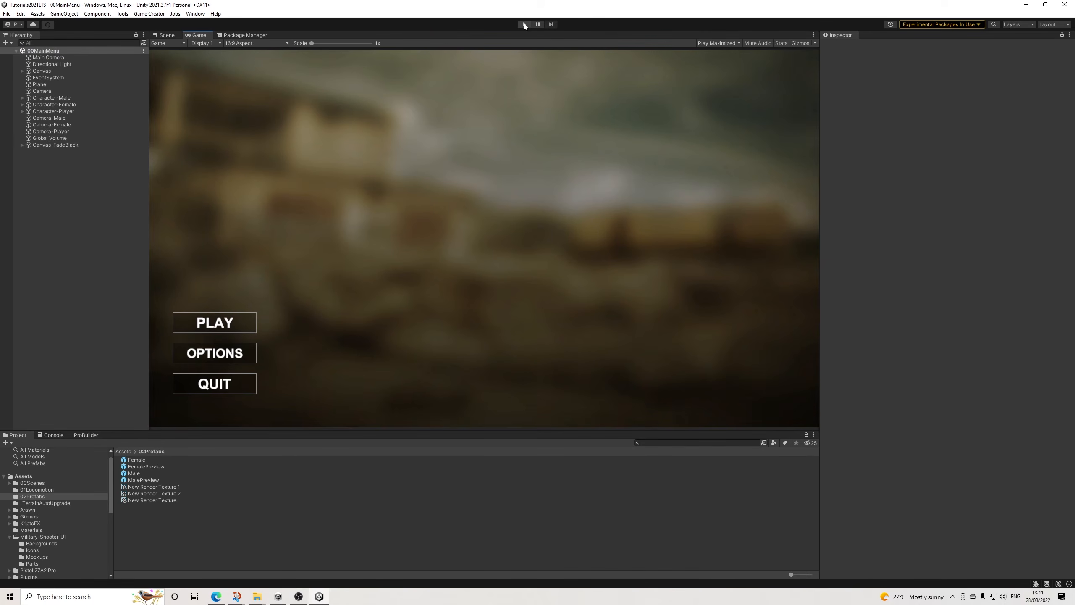
Step: Run the main menu, test the options screen and the play popup's Continue choice, and stop the game
{"action": "left_click", "coordinate": [525, 24]}
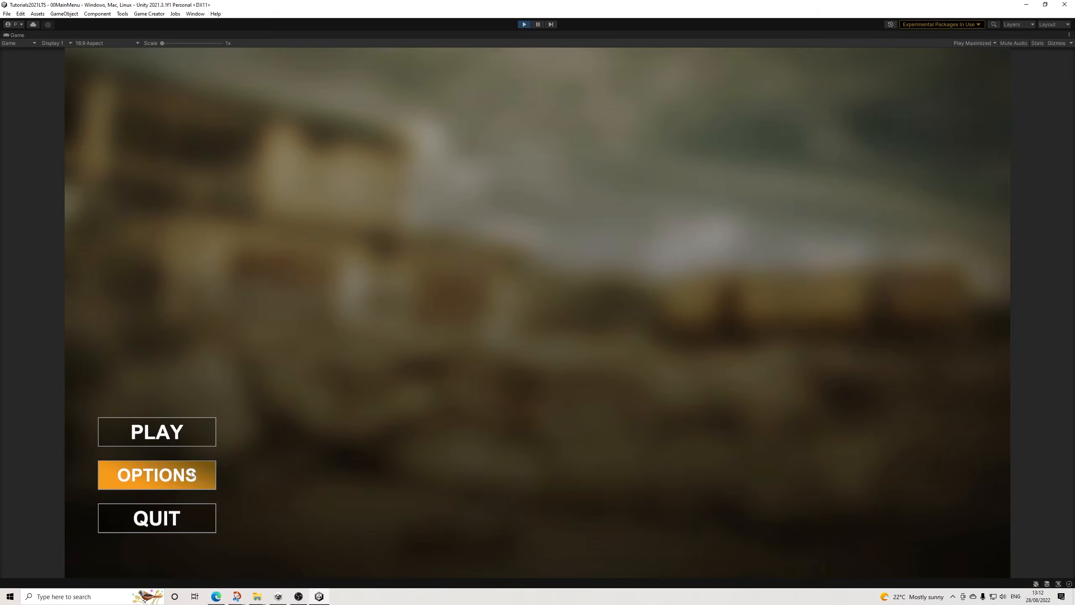
{"action": "left_click", "coordinate": [157, 475]}
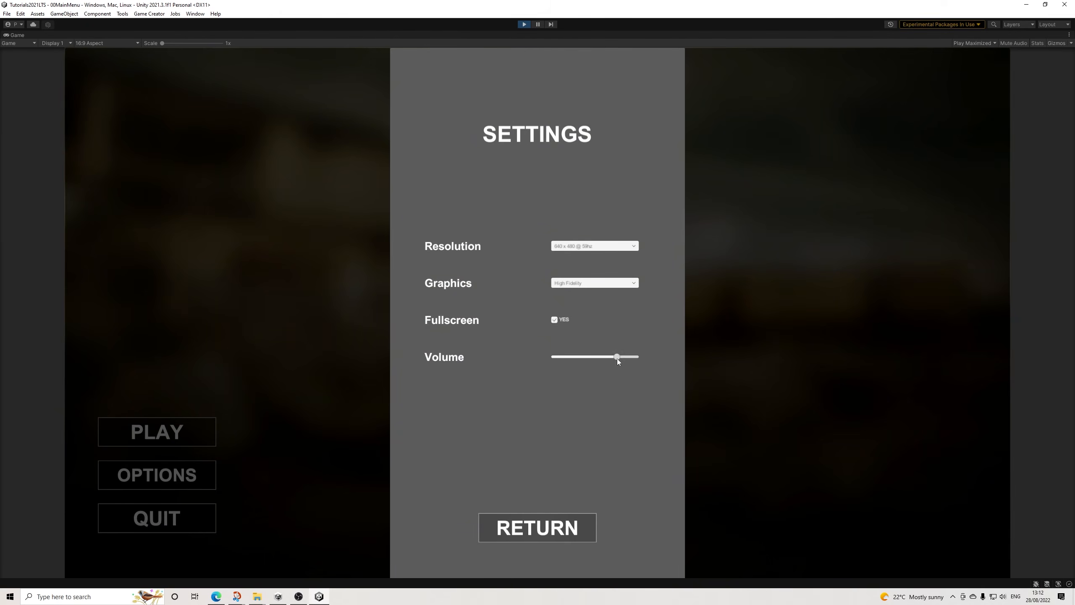
{"action": "left_click", "coordinate": [515, 526]}
{"action": "left_click", "coordinate": [178, 435]}
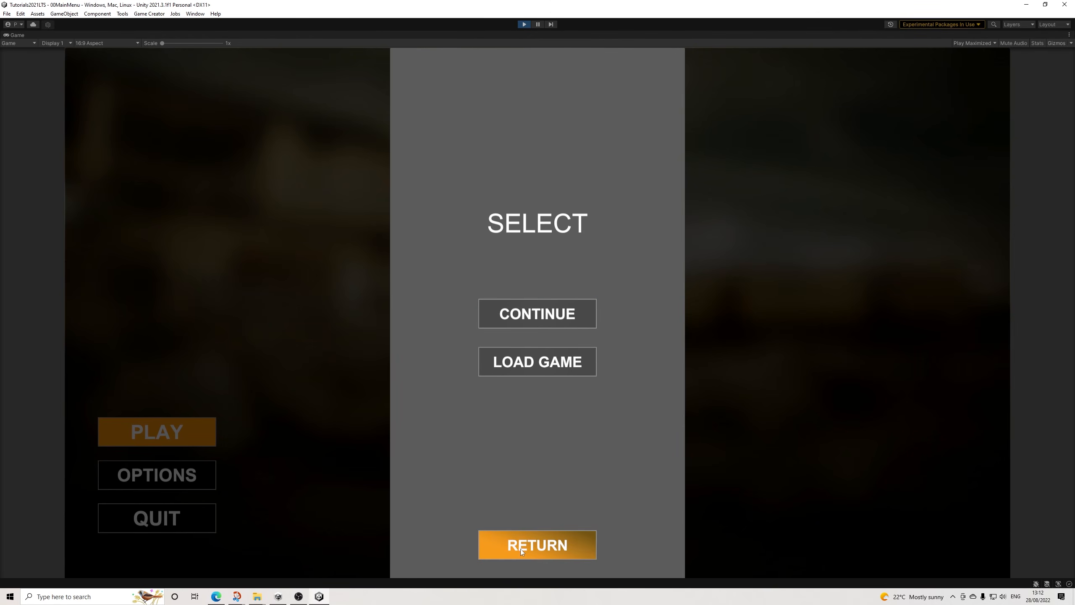
{"action": "left_click", "coordinate": [528, 314]}
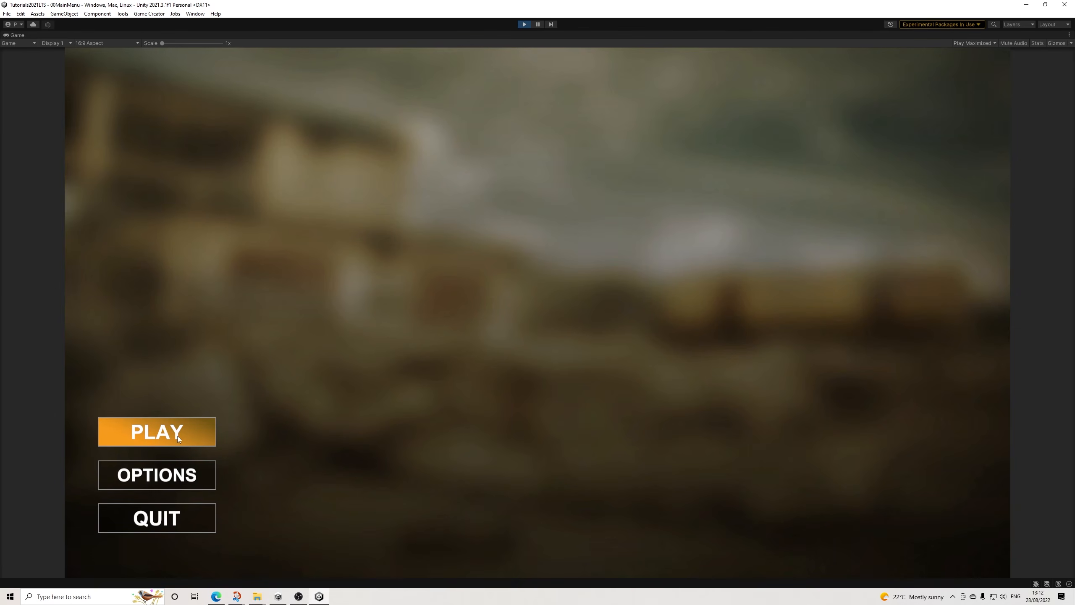
{"action": "left_click", "coordinate": [525, 24]}
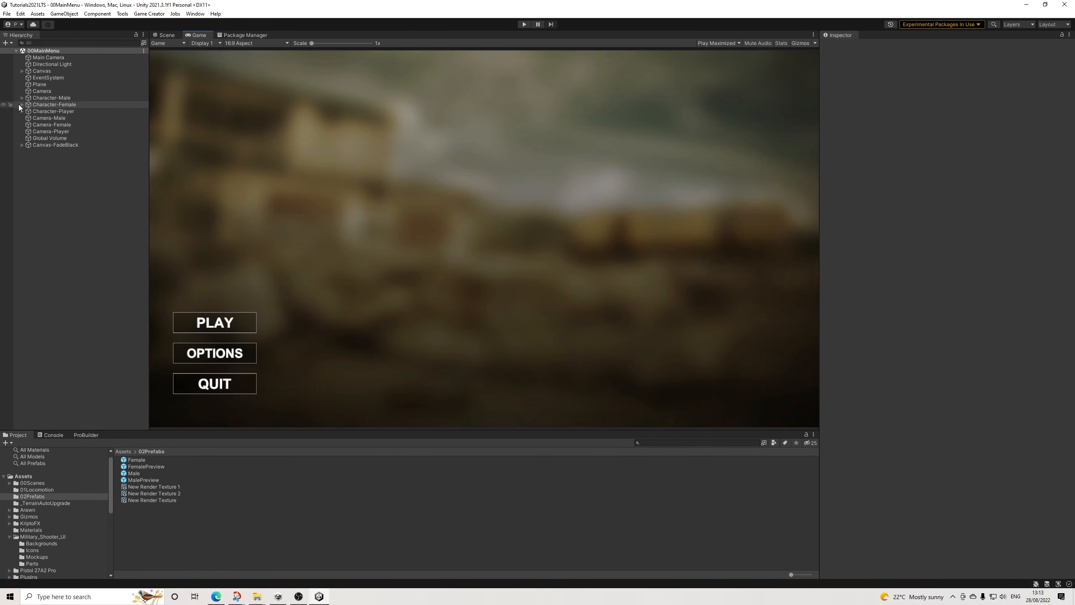
Step: Show the play popup panel for editing by setting its Canvas Group alpha to 1
{"action": "left_click", "coordinate": [22, 72]}
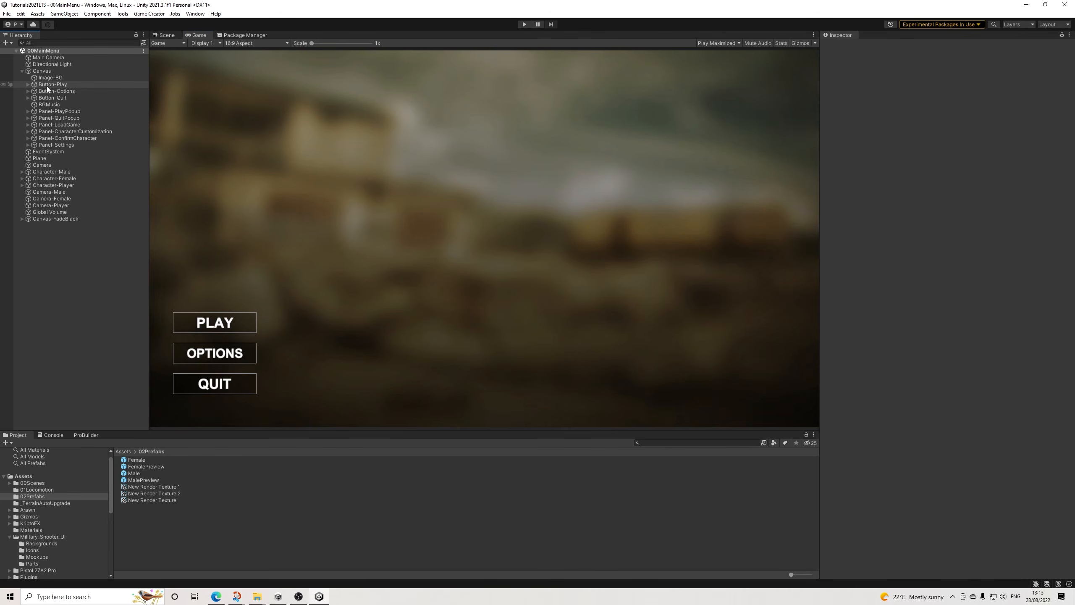
{"action": "left_click", "coordinate": [59, 111]}
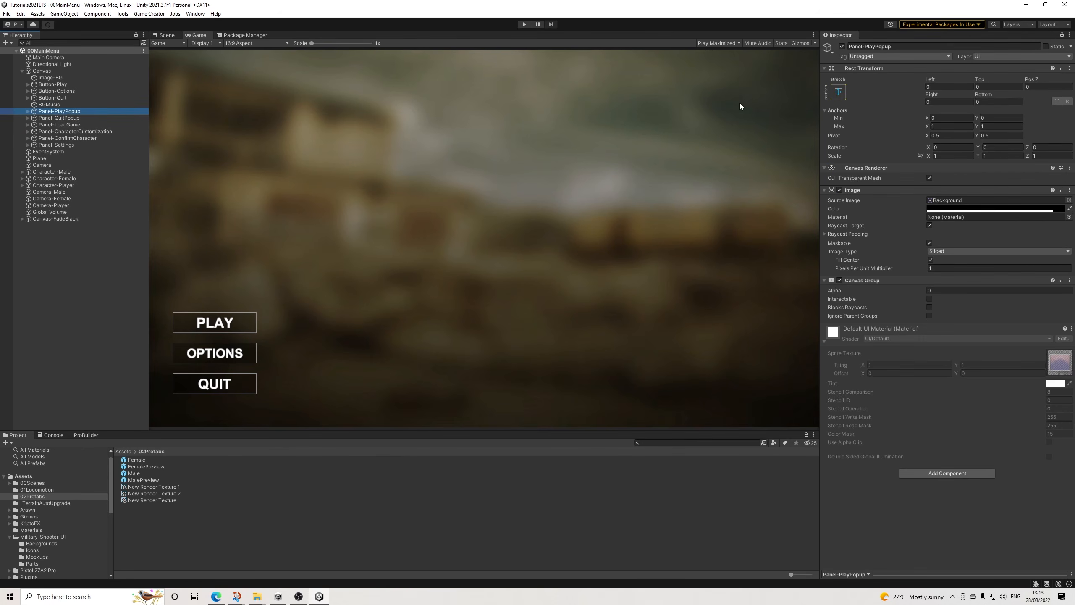
{"action": "left_click", "coordinate": [965, 291]}
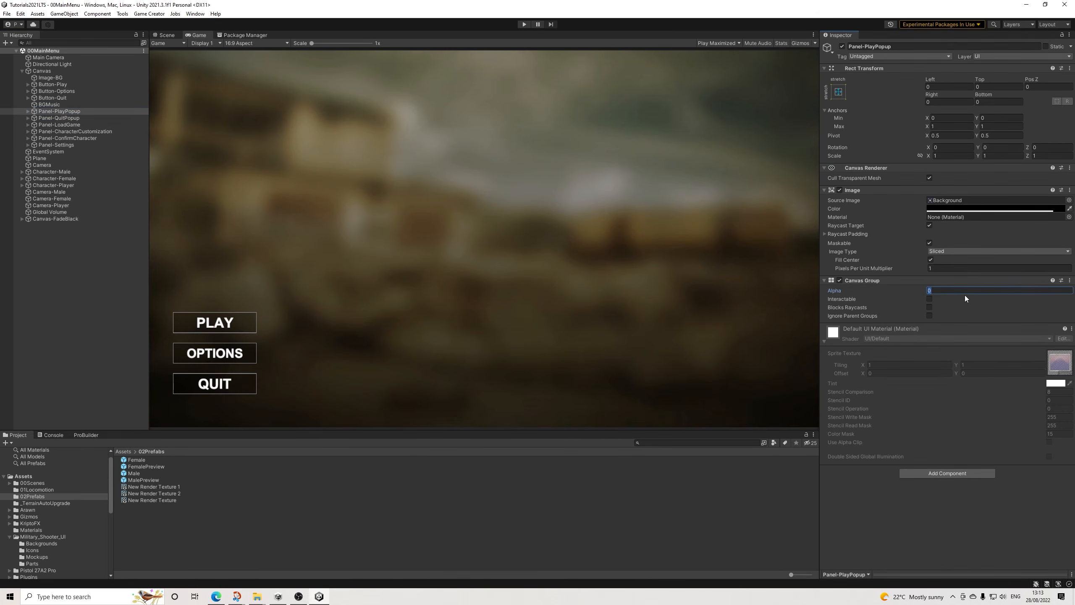
{"action": "type", "text": "1"}
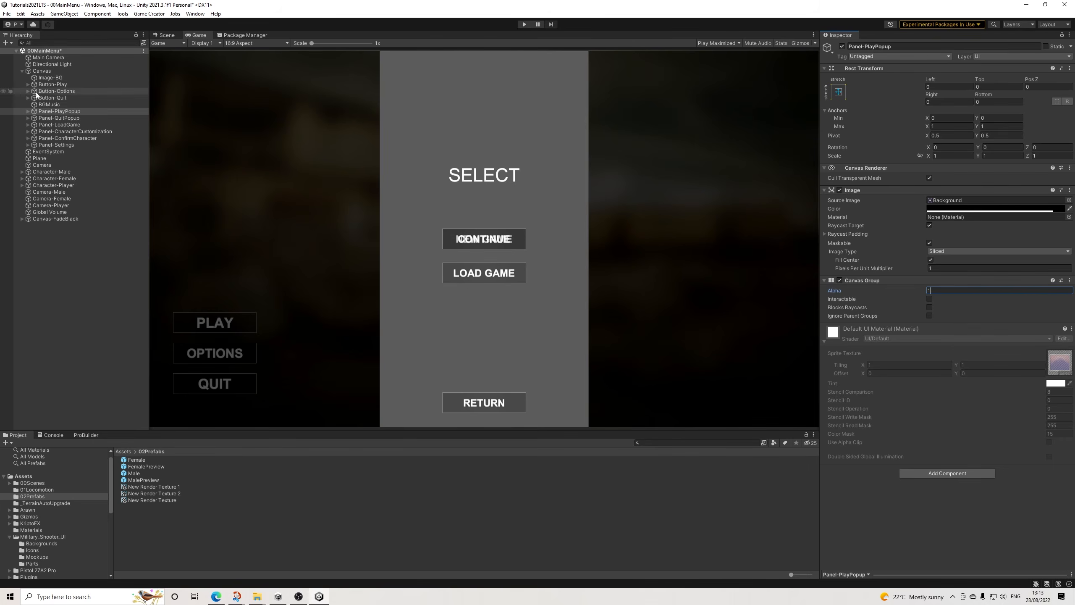
Step: Move the play popup's Continue button up above New Game, to a Y position of about 190
{"action": "left_click", "coordinate": [28, 111]}
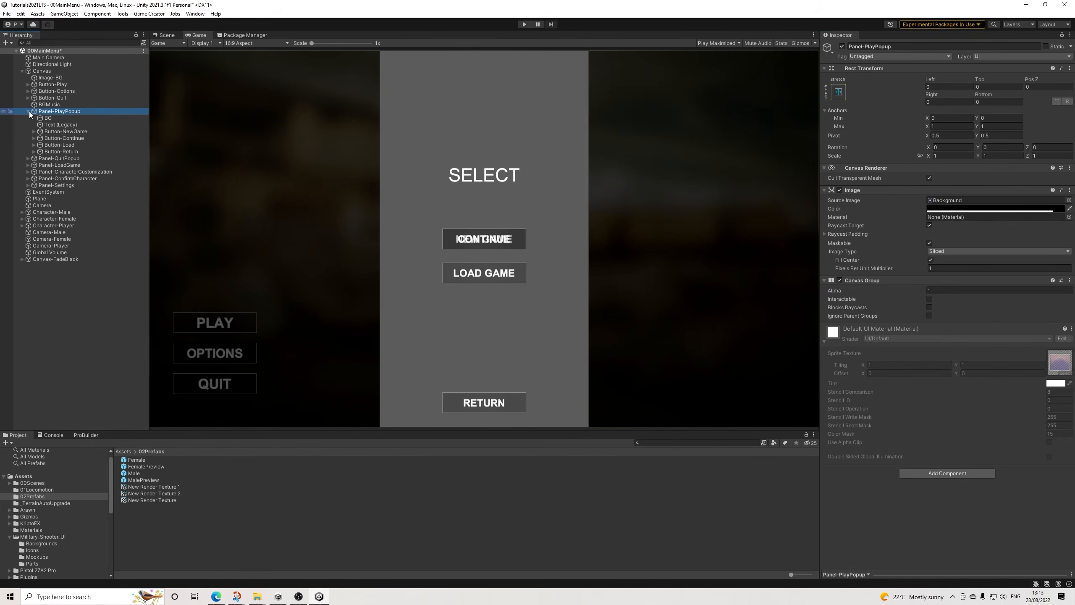
{"action": "left_click", "coordinate": [70, 137]}
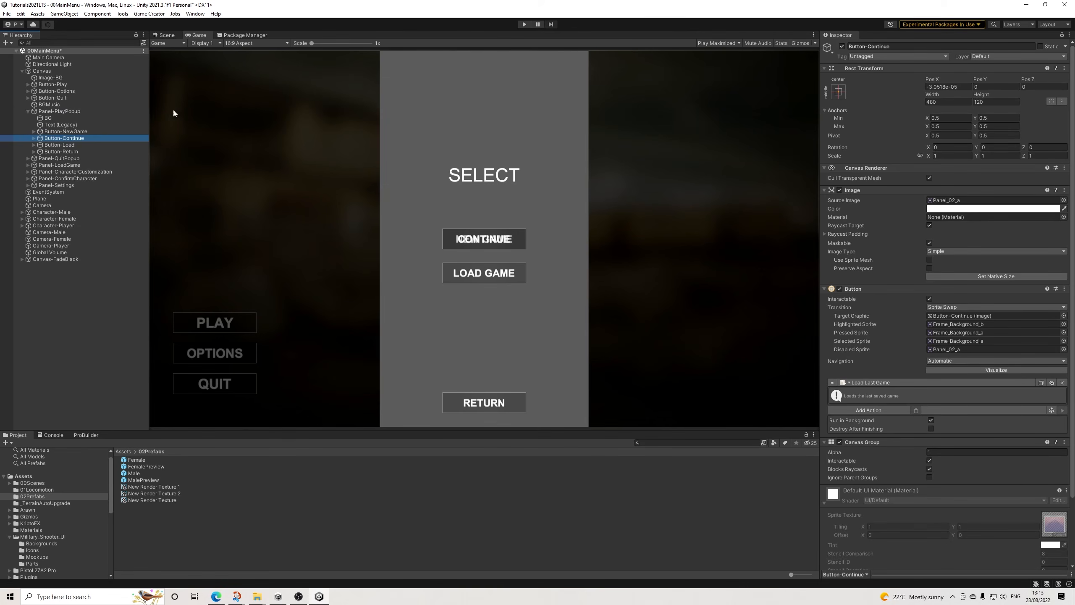
{"action": "left_click", "coordinate": [166, 36]}
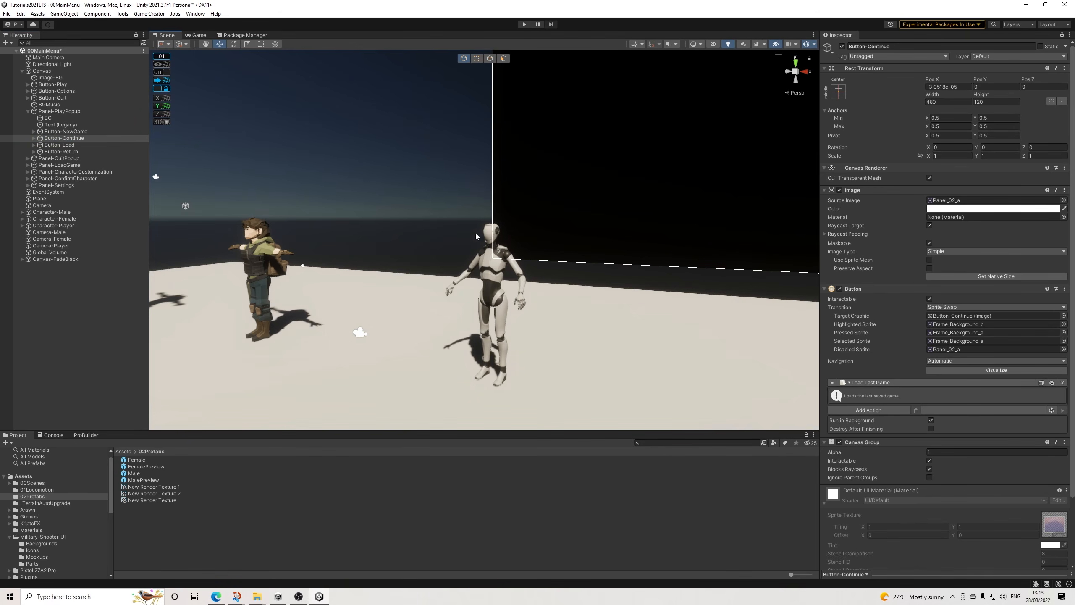
{"action": "left_click", "coordinate": [197, 36]}
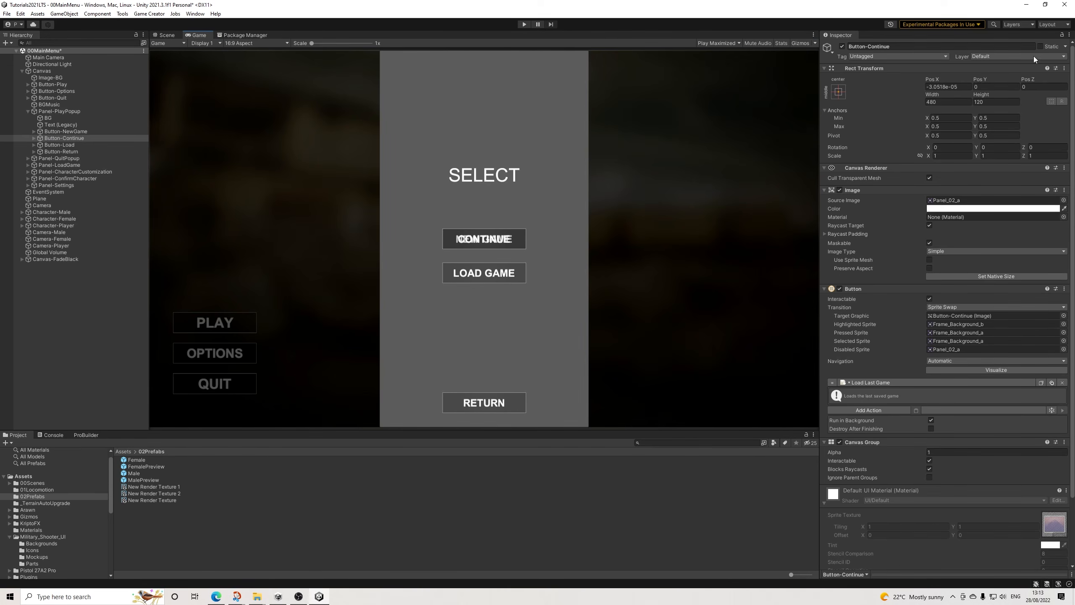
{"action": "left_click_drag", "start_coordinate": [986, 83], "coordinate": [433, 145]}
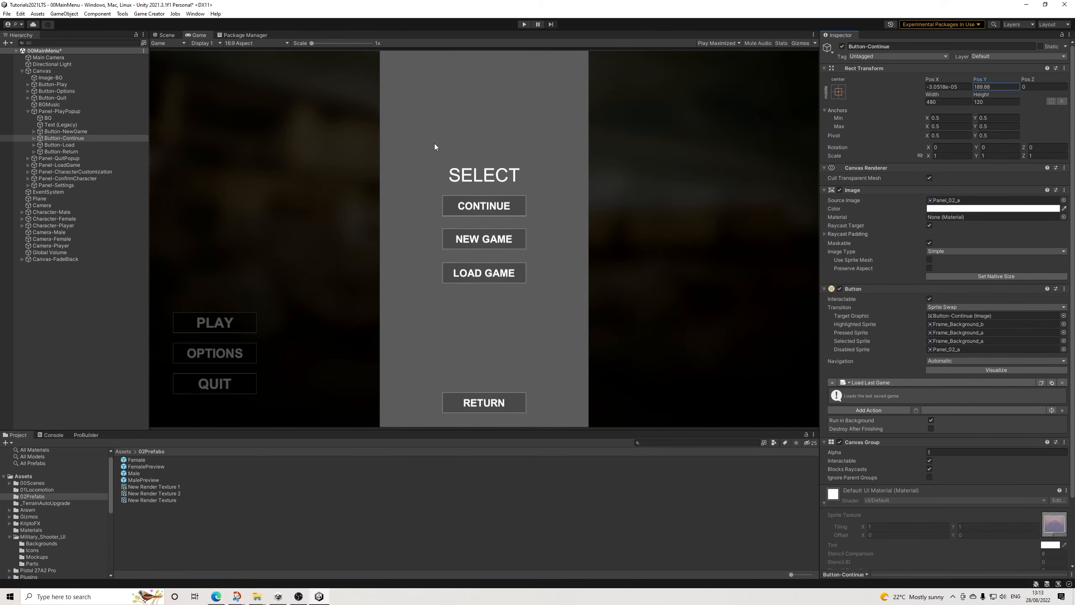
Step: Move the play popup's SELECT heading up to a Y position of about 398
{"action": "left_click", "coordinate": [72, 125]}
{"action": "left_click_drag", "start_coordinate": [982, 83], "coordinate": [1007, 79]}
{"action": "left_click_drag", "start_coordinate": [166, 84], "coordinate": [355, 94]}
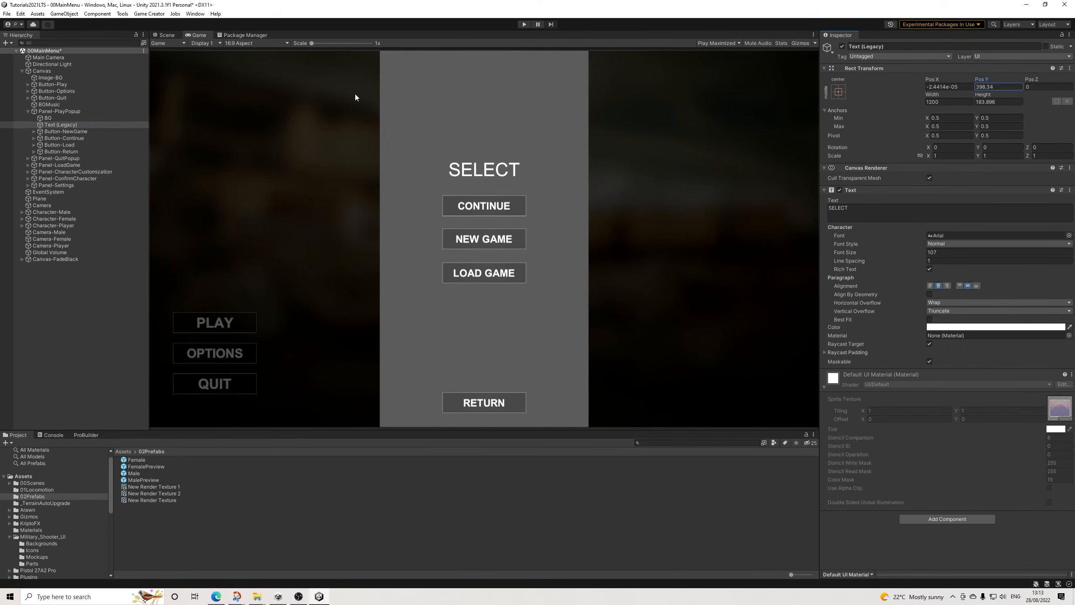
Step: In the Play button's save-game condition, give Button-NewGame alpha 1, make it interactable and blocking raycasts, and save the scene
{"action": "left_click", "coordinate": [49, 112]}
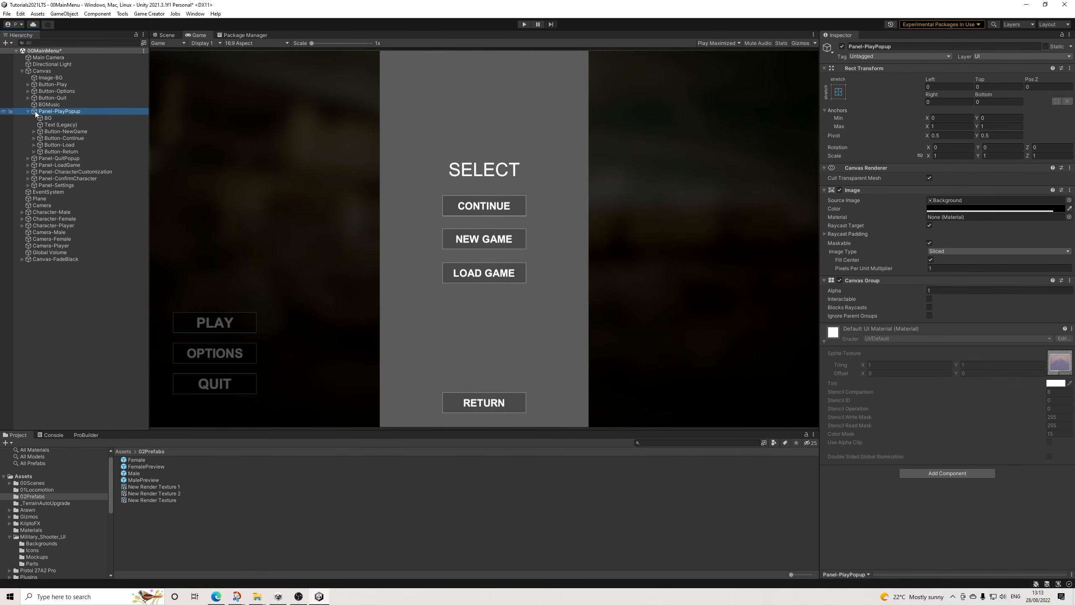
{"action": "left_click", "coordinate": [52, 85]}
{"action": "double_click", "coordinate": [959, 400]}
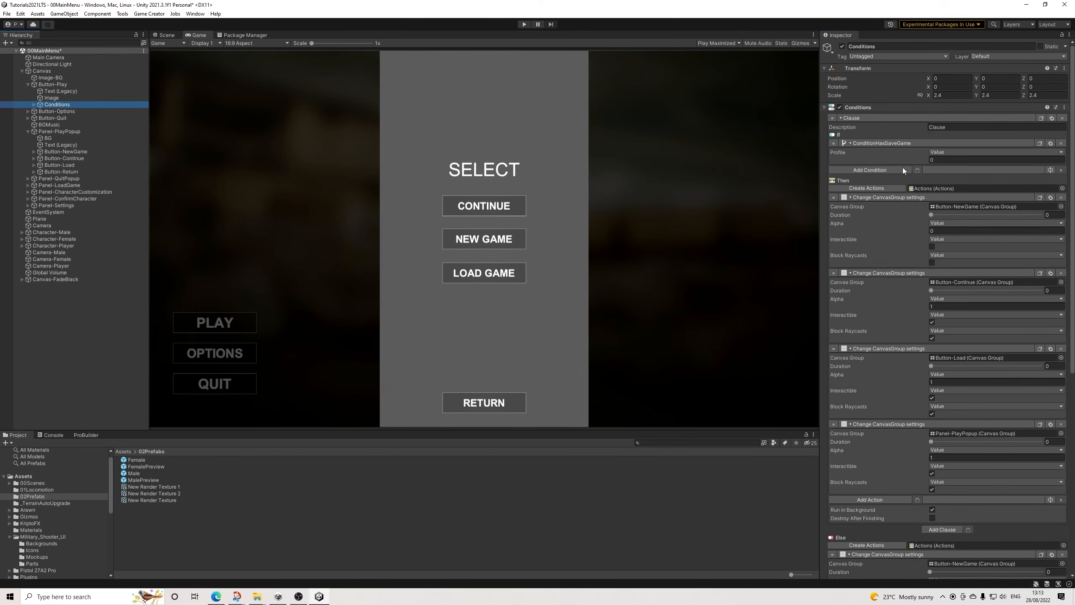
{"action": "scroll", "coordinate": [980, 384], "scroll_direction": "down", "scroll_amount": 3}
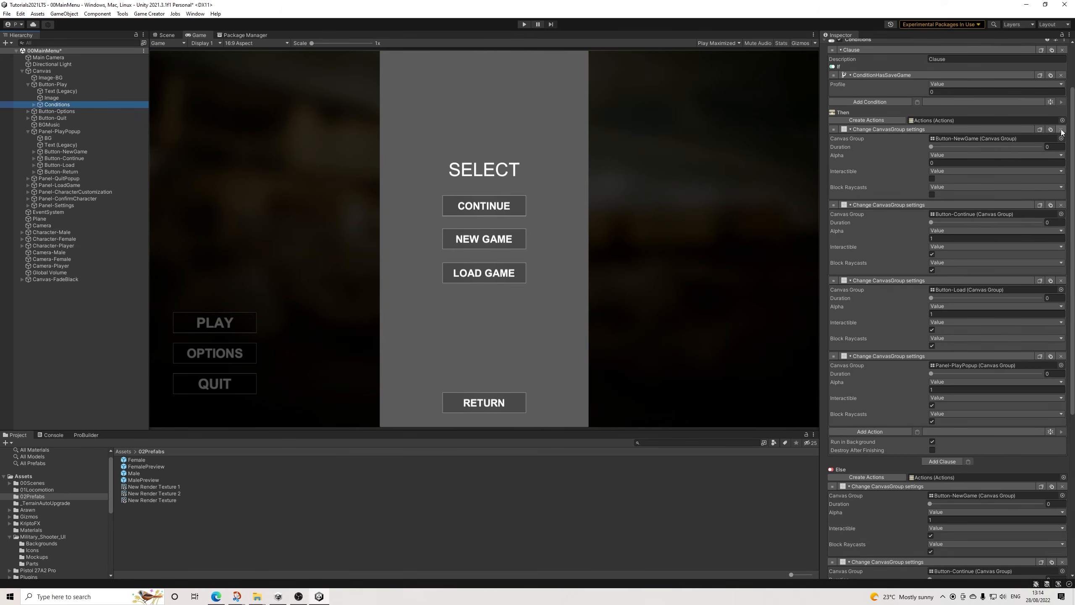
{"action": "left_click", "coordinate": [955, 163]}
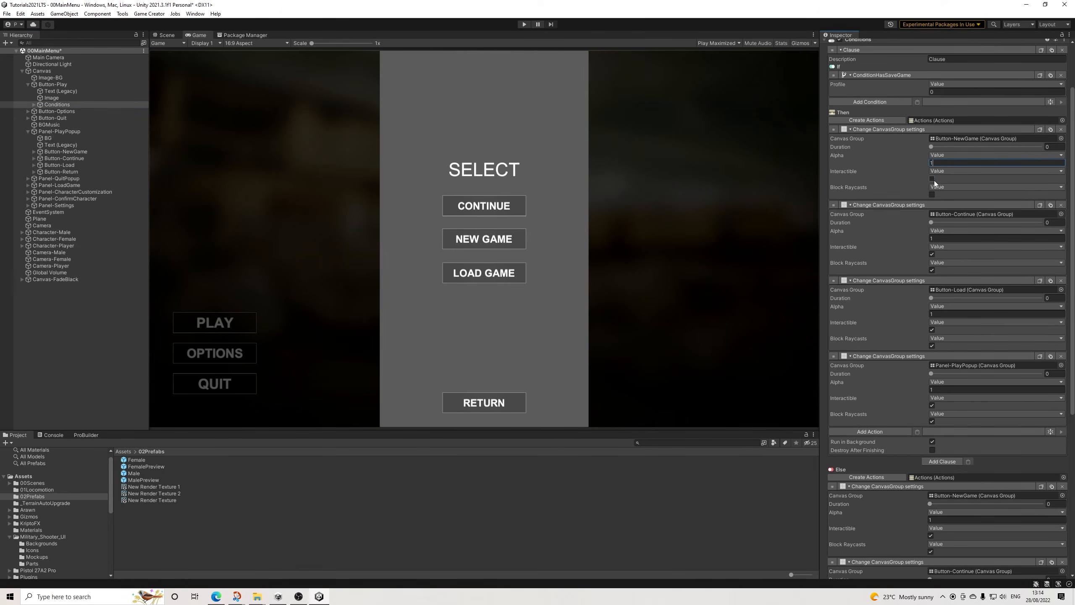
{"action": "left_click", "coordinate": [931, 194]}
{"action": "scroll", "coordinate": [955, 260], "scroll_direction": "down", "scroll_amount": 6}
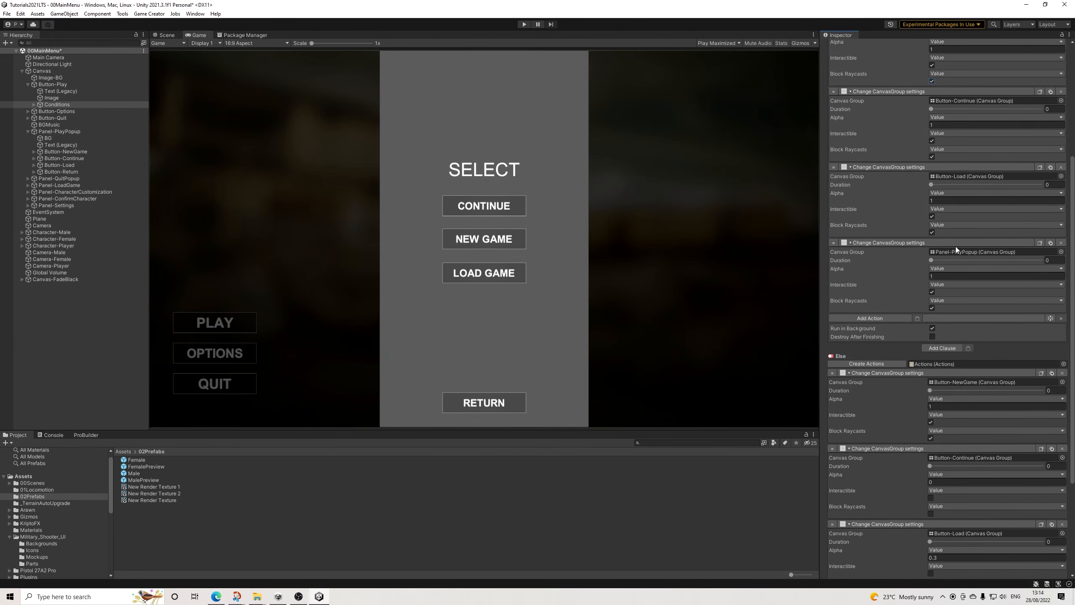
{"action": "left_click", "coordinate": [4, 15]}
{"action": "left_click", "coordinate": [19, 55]}
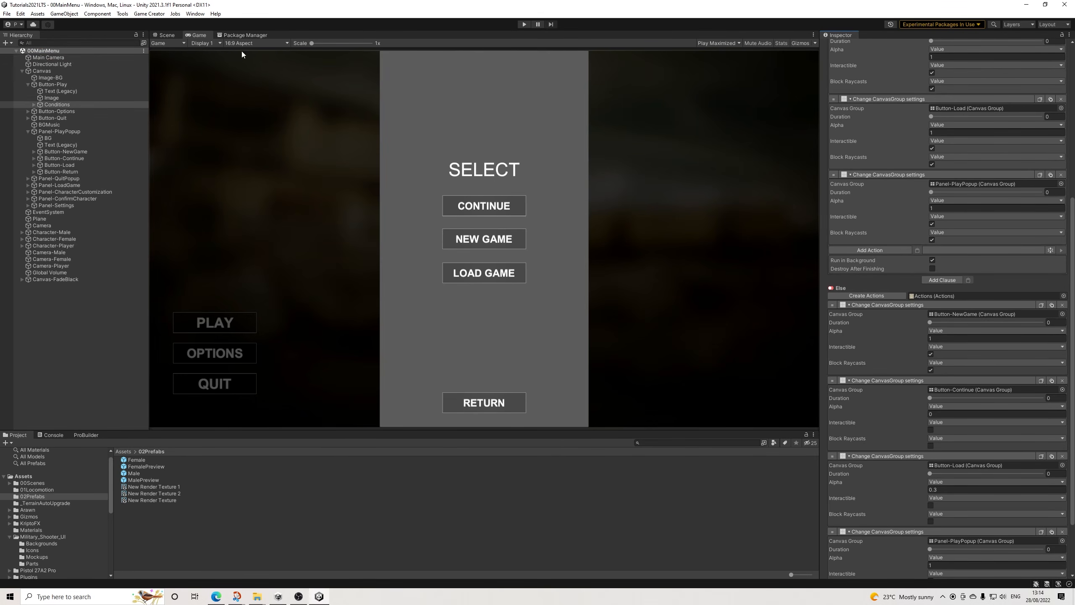
Step: Hide Panel-PlayPopup again by setting its Canvas Group alpha to 0, and save the scene
{"action": "left_click", "coordinate": [47, 85]}
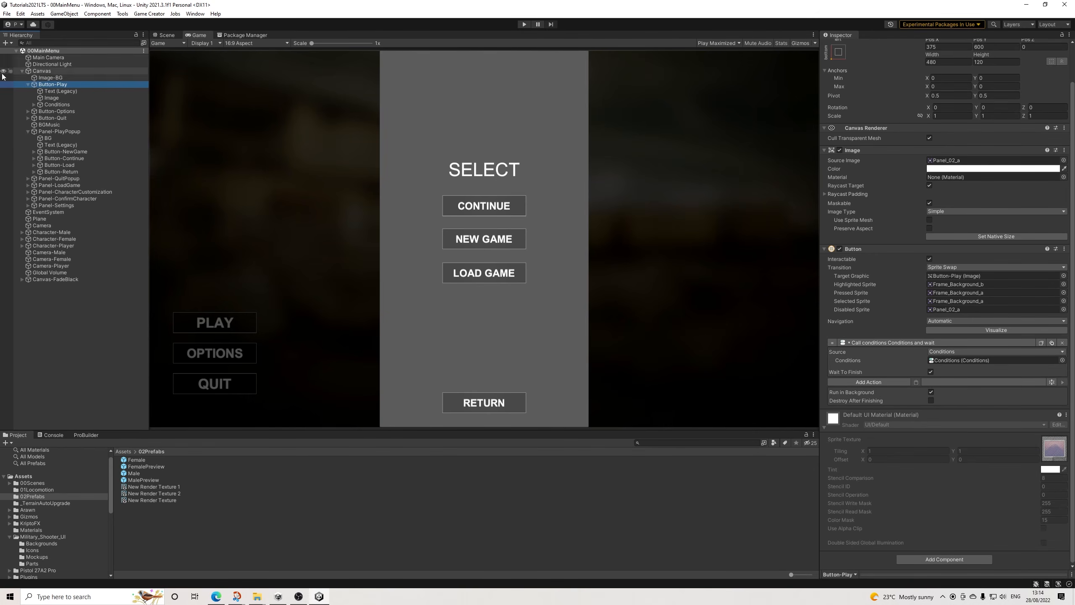
{"action": "left_click", "coordinate": [29, 84]}
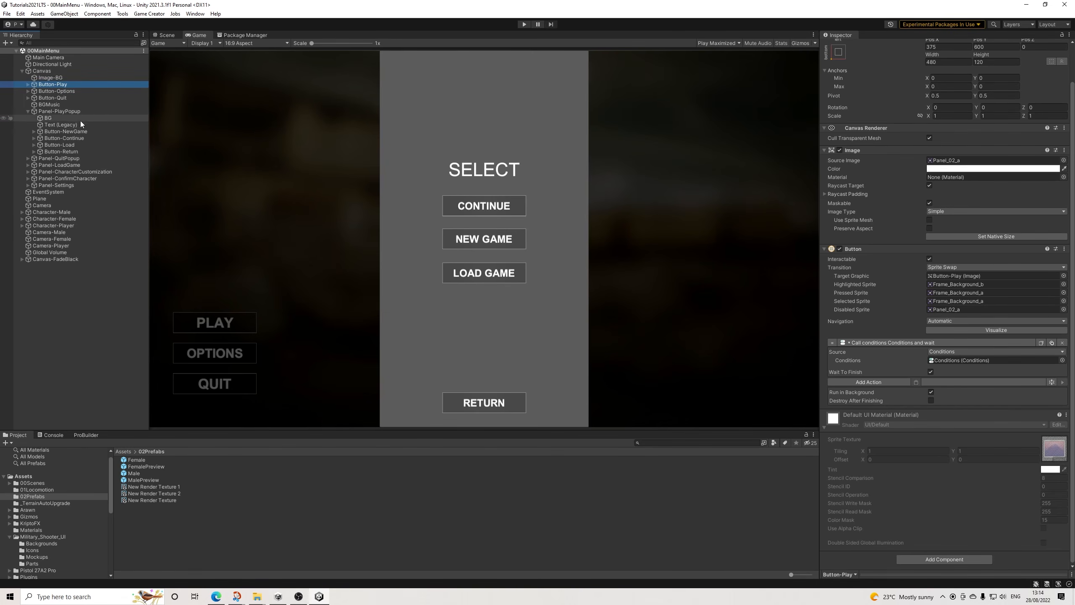
{"action": "left_click", "coordinate": [64, 111]}
{"action": "left_click", "coordinate": [937, 291]}
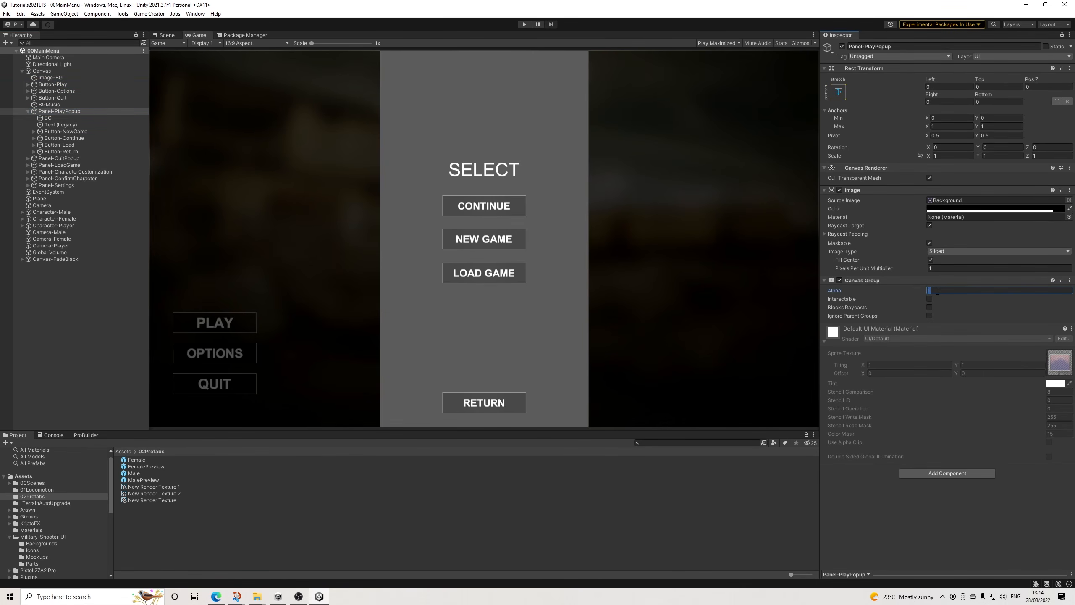
{"action": "type", "text": "0"}
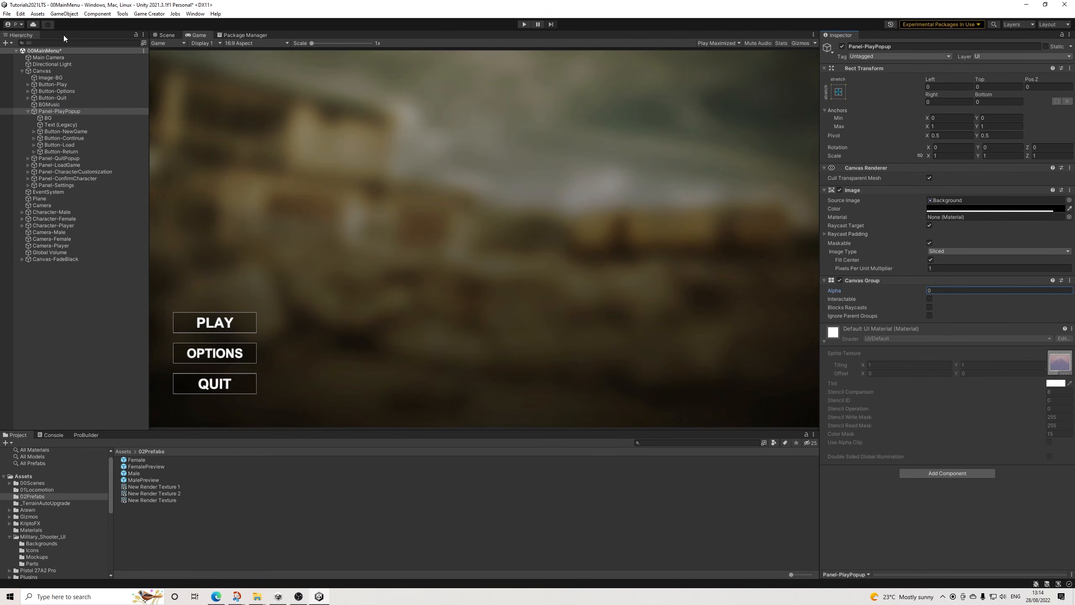
{"action": "left_click", "coordinate": [7, 14]}
{"action": "left_click", "coordinate": [11, 53]}
Step: Run the main menu, start a new game from the play popup, and continue with the female character
{"action": "left_click", "coordinate": [528, 24]}
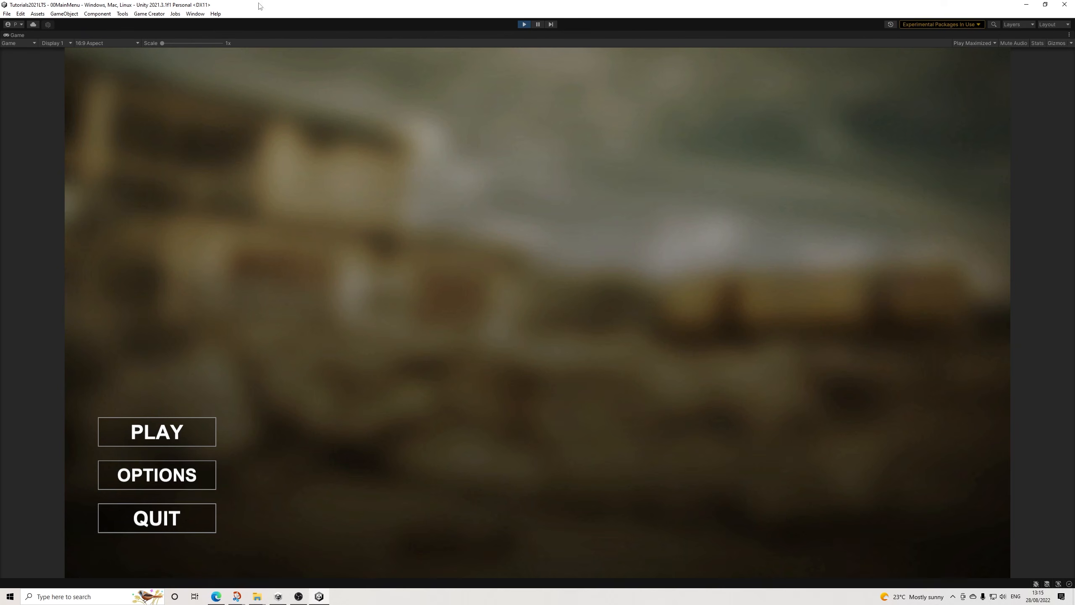
{"action": "left_click", "coordinate": [148, 429]}
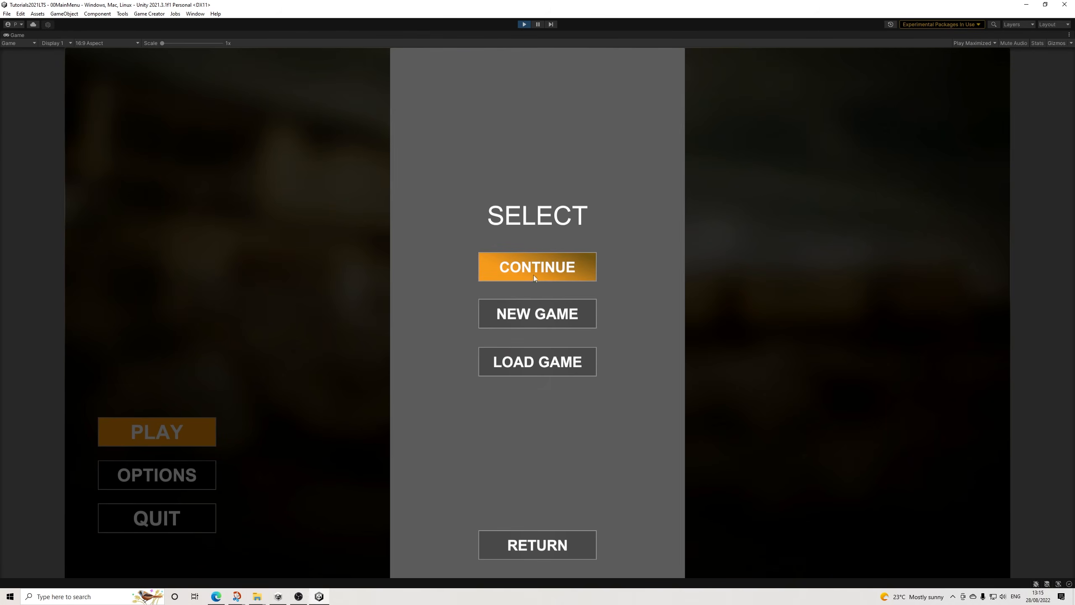
{"action": "left_click", "coordinate": [531, 307]}
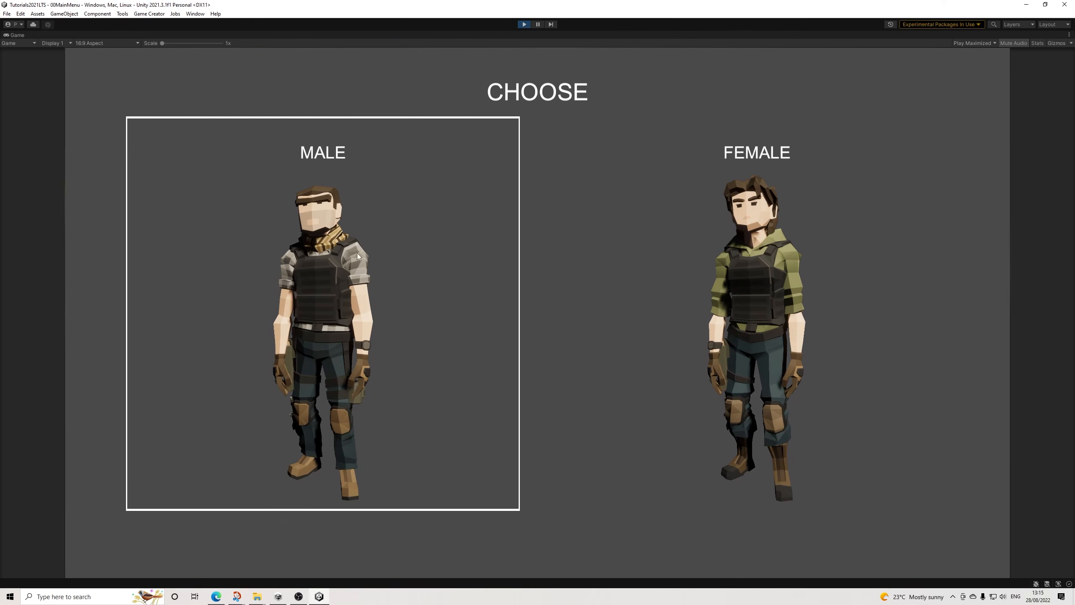
{"action": "left_click", "coordinate": [720, 271]}
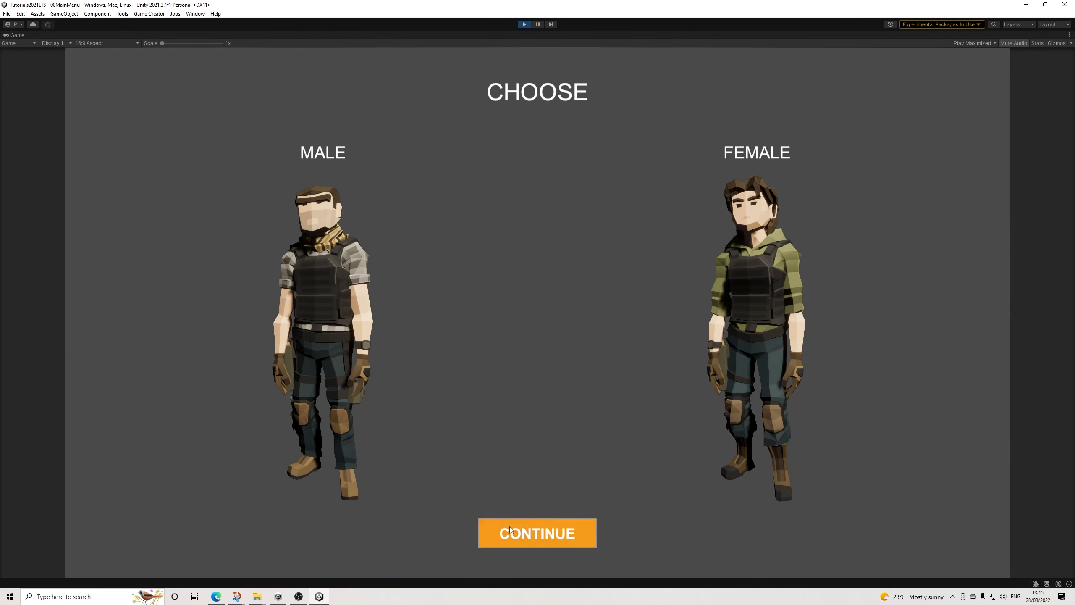
{"action": "left_click", "coordinate": [537, 533]}
Step: Customize the character with skin color 03, hair style 03 and hair color 03, and confirm to enter the game
{"action": "left_click", "coordinate": [188, 174]}
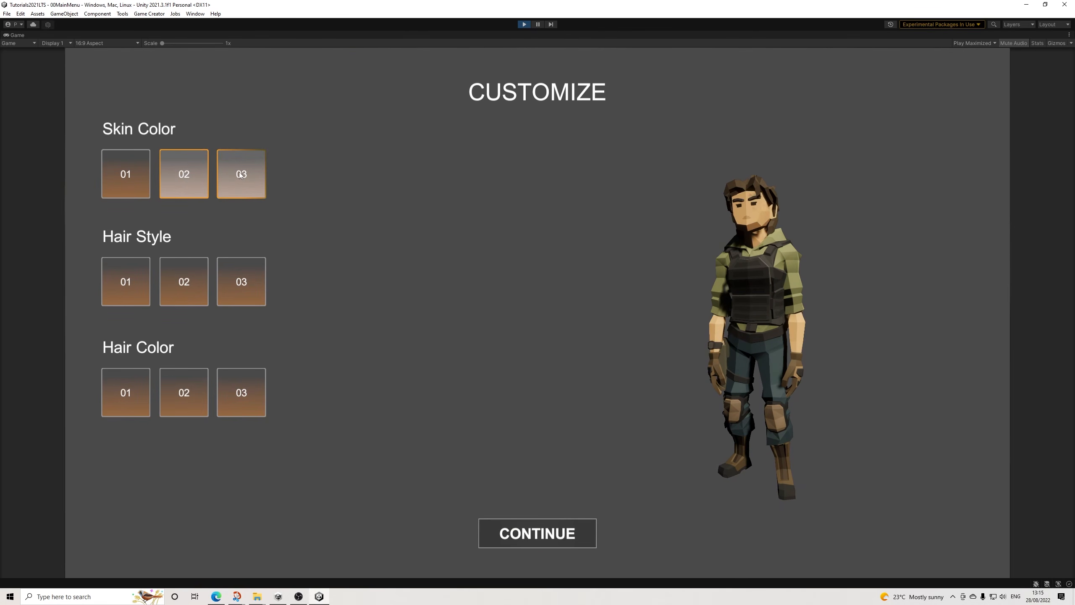
{"action": "left_click", "coordinate": [238, 173]}
{"action": "left_click", "coordinate": [229, 285]}
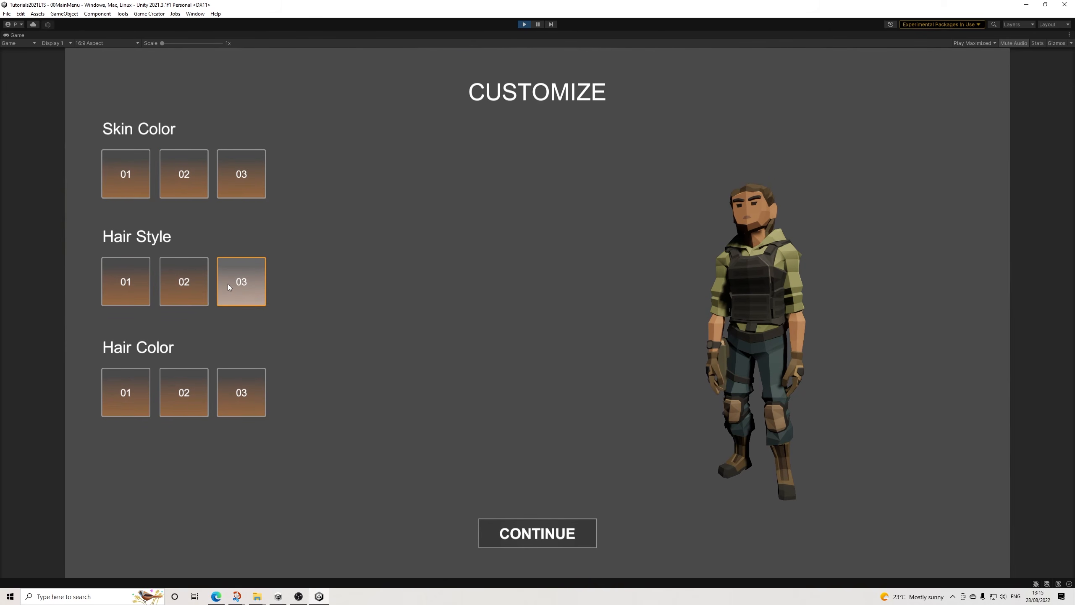
{"action": "left_click", "coordinate": [239, 389]}
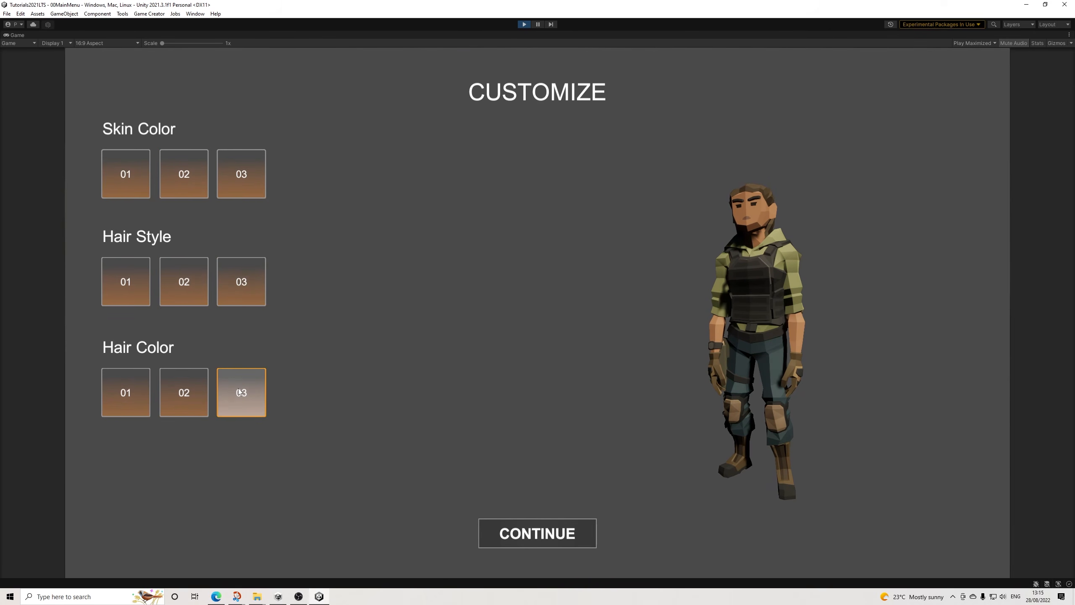
{"action": "left_click", "coordinate": [546, 529]}
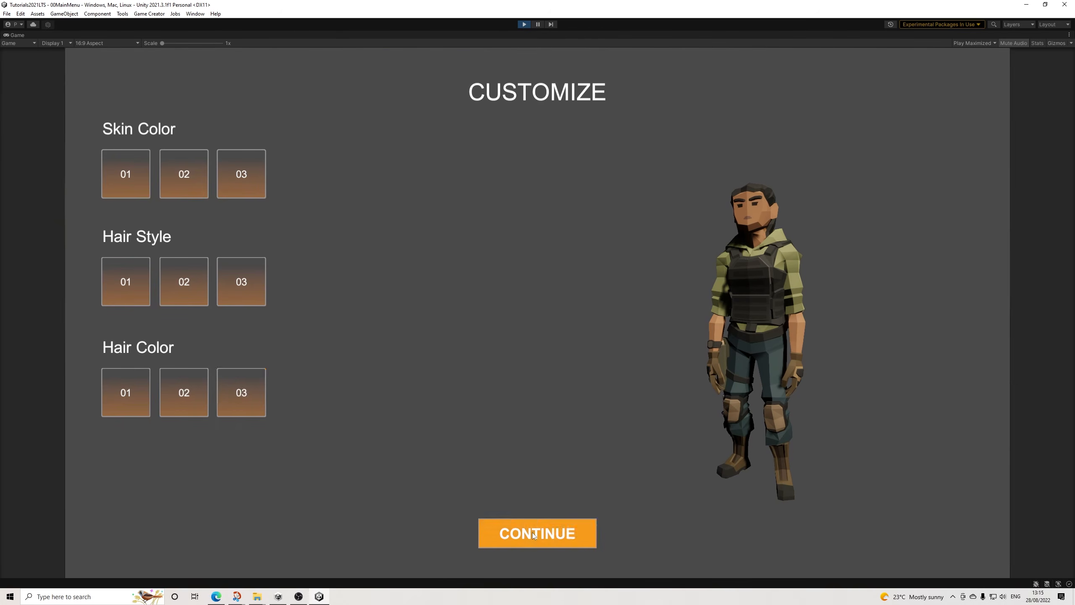
{"action": "left_click", "coordinate": [478, 391]}
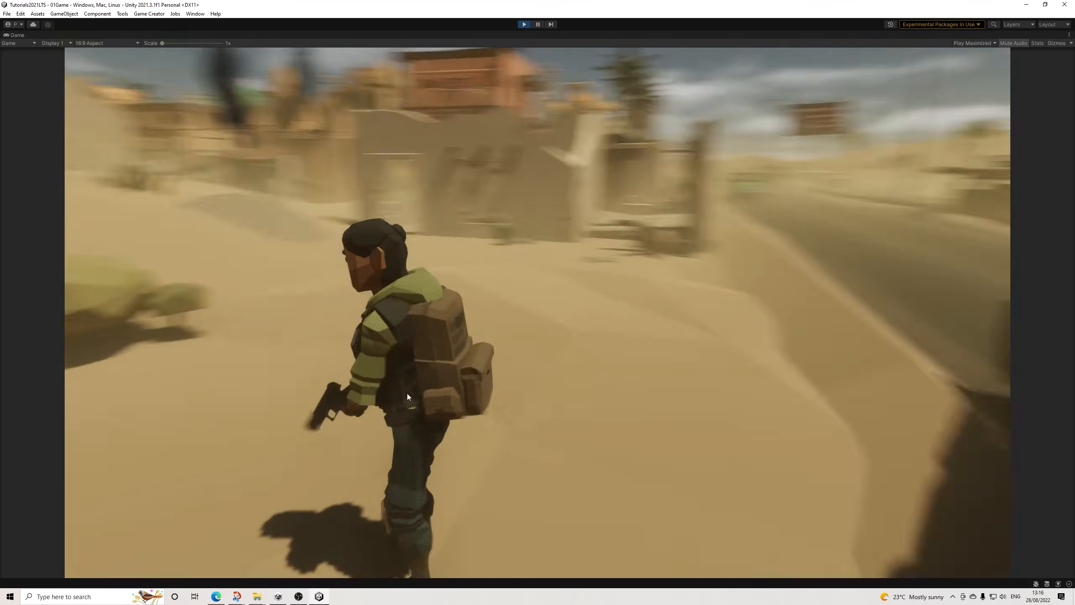
Step: Walk the customized player around the 01Game scene to check its appearance and movement
{"action": "key", "text": "w"}
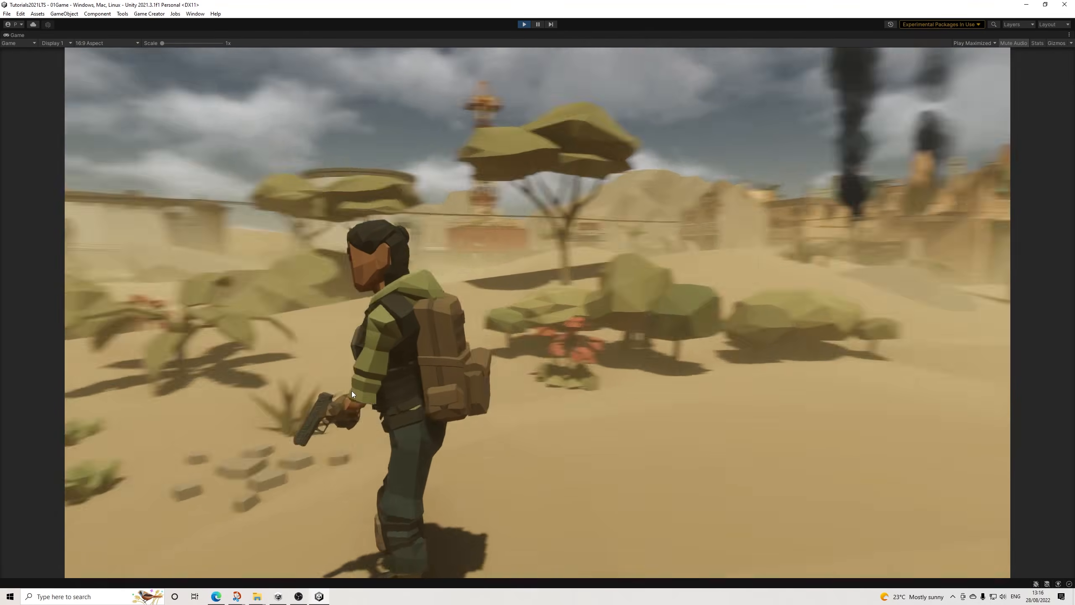
{"action": "key", "text": "w"}
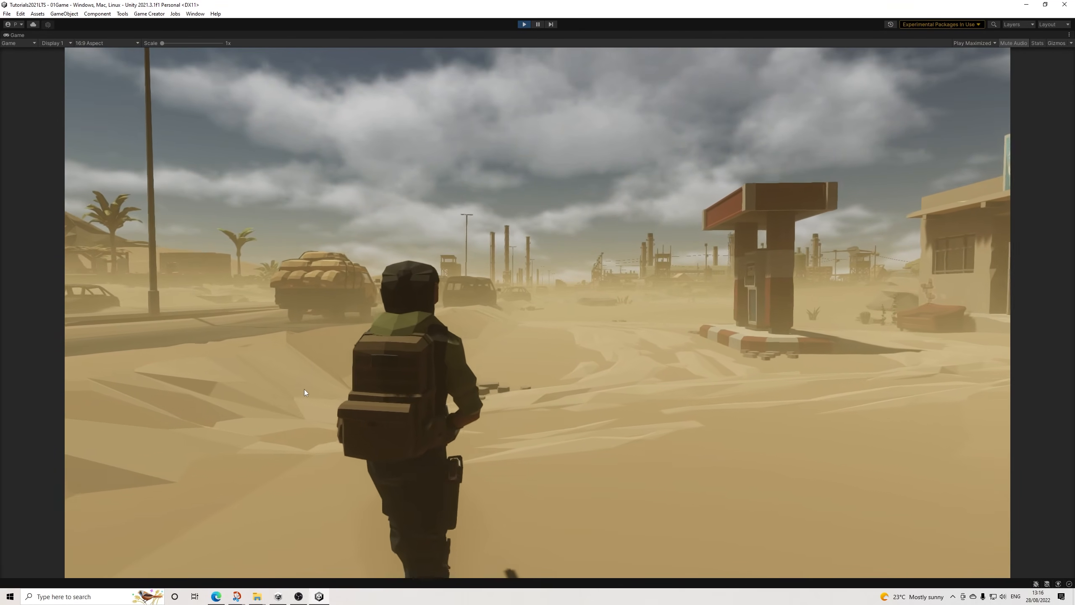
{"action": "key", "text": "s"}
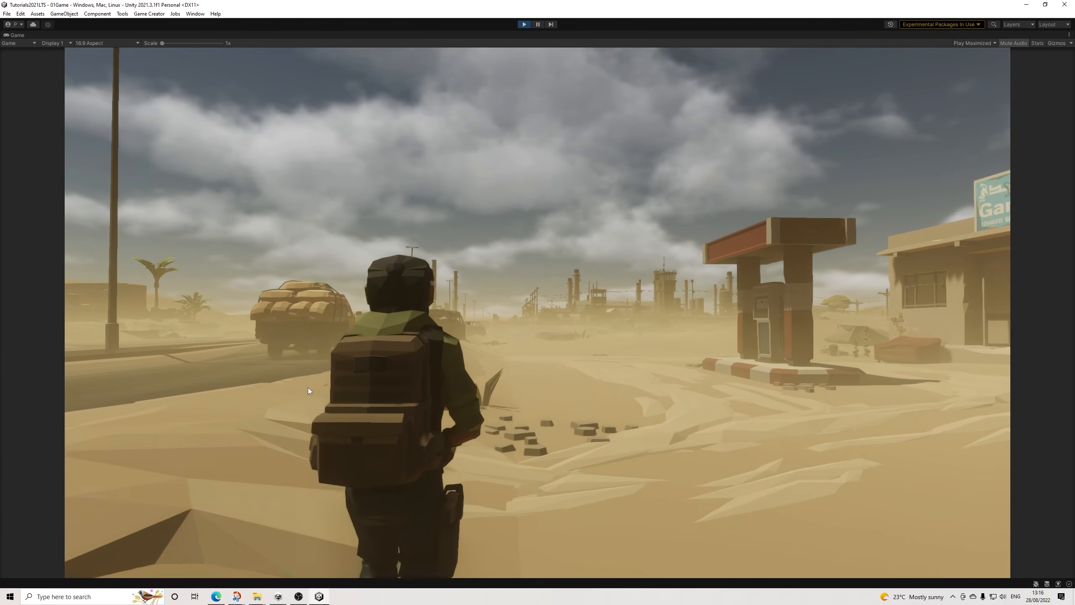